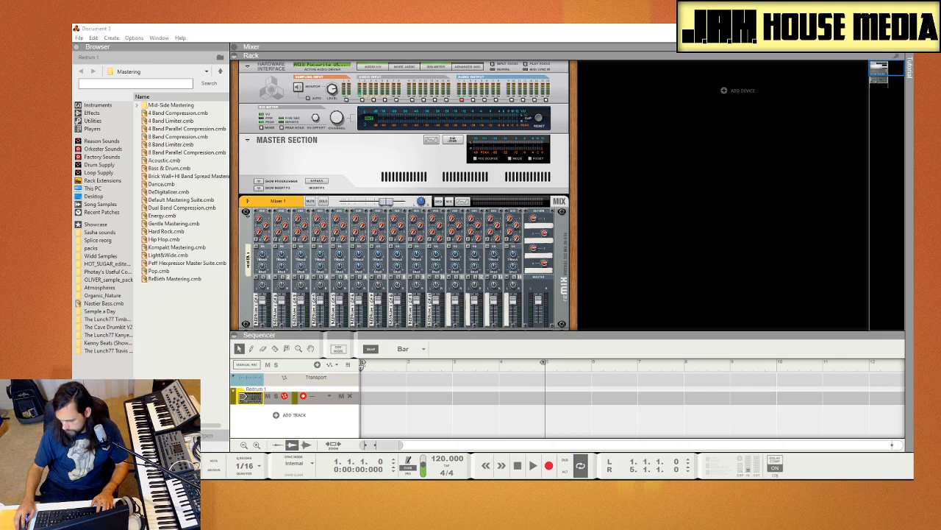
Step: Switch to REAPER, dismiss its evaluation notice and bring up an empty project in the full window
{"action": "left_click", "coordinate": [726, 195]}
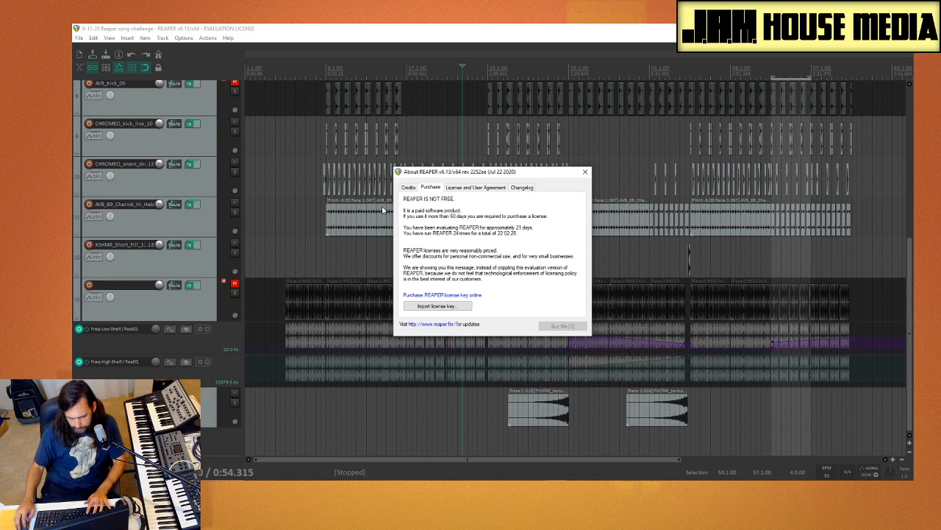
{"action": "left_click", "coordinate": [586, 172]}
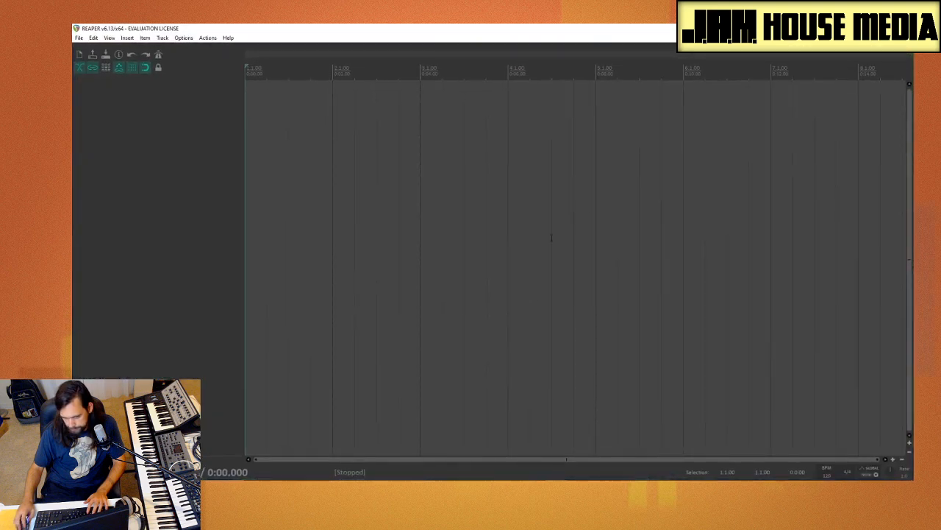
{"action": "left_click", "coordinate": [476, 215]}
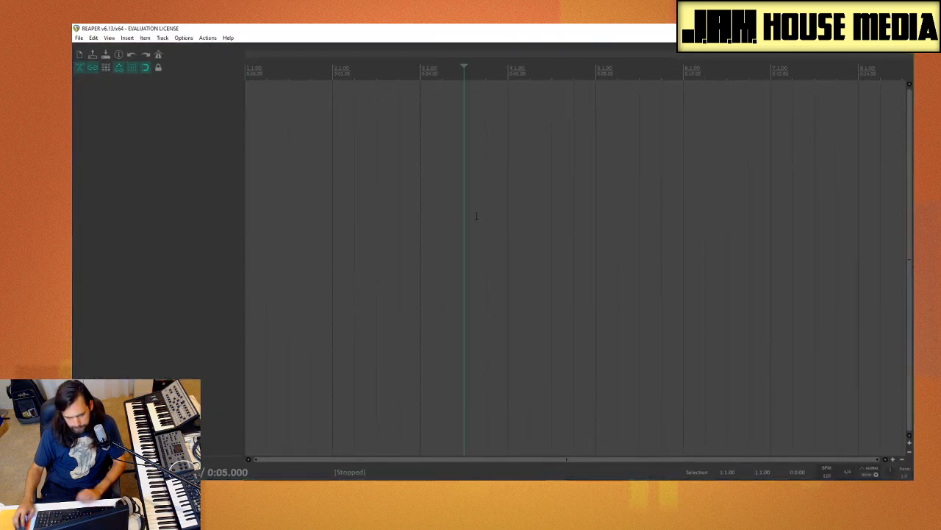
Step: Insert the BBC Symphony Orchestra (x86) virtual instrument on a new track, declining the extra tracks for its additional stereo outputs
{"action": "right_click", "coordinate": [145, 119]}
{"action": "left_click", "coordinate": [206, 142]}
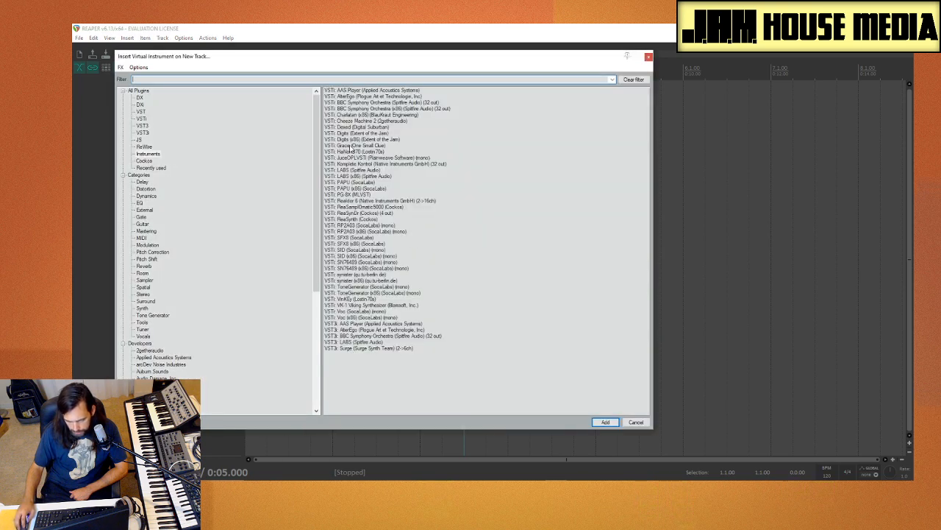
{"action": "left_click", "coordinate": [376, 103]}
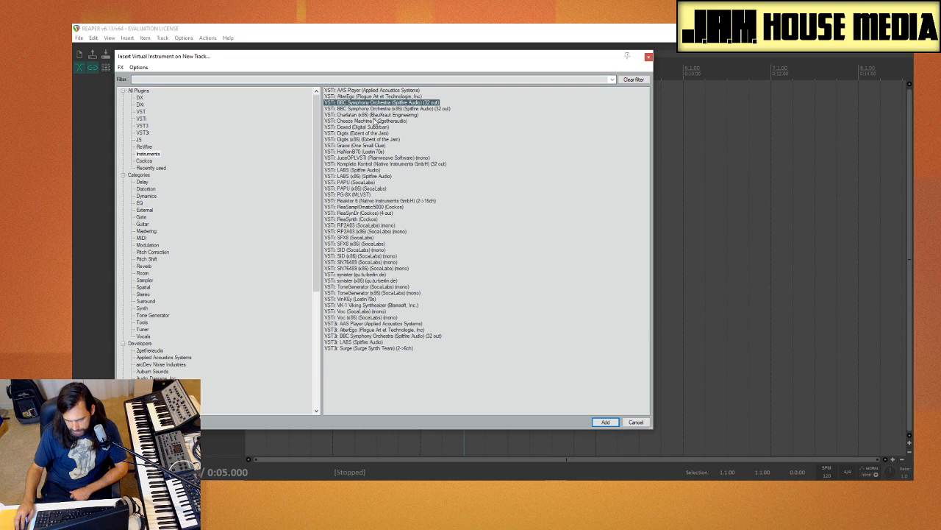
{"action": "left_click", "coordinate": [425, 109]}
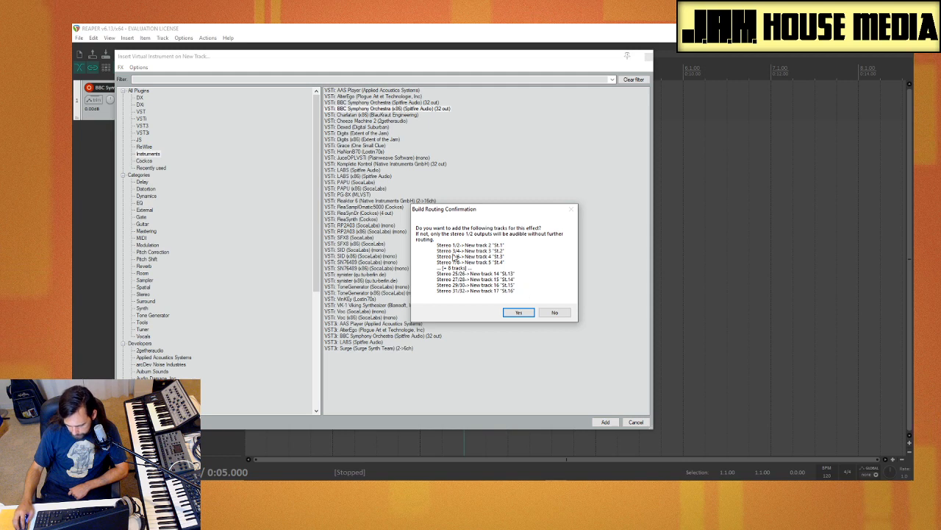
{"action": "left_click", "coordinate": [554, 312]}
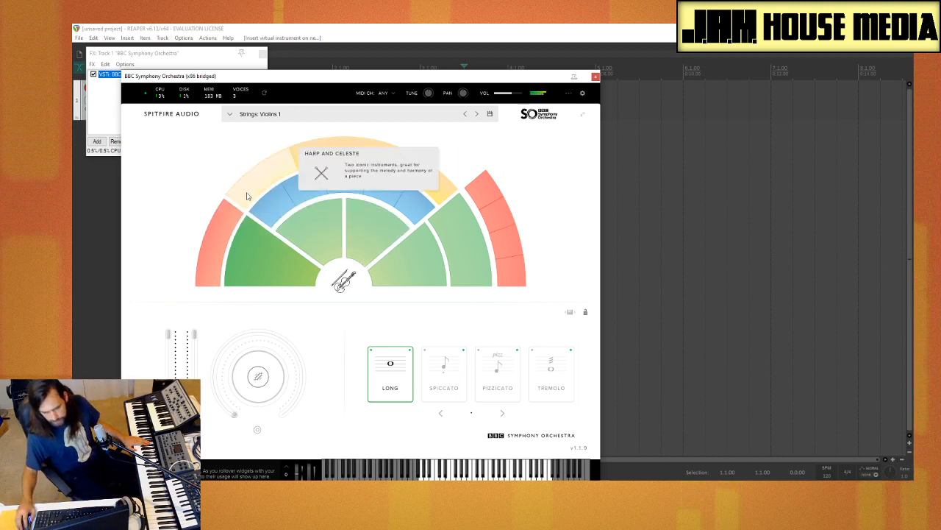
Step: Try the Spiccato articulation of Violins 1 and load the Trumpets a3 brass preset
{"action": "left_click", "coordinate": [445, 362]}
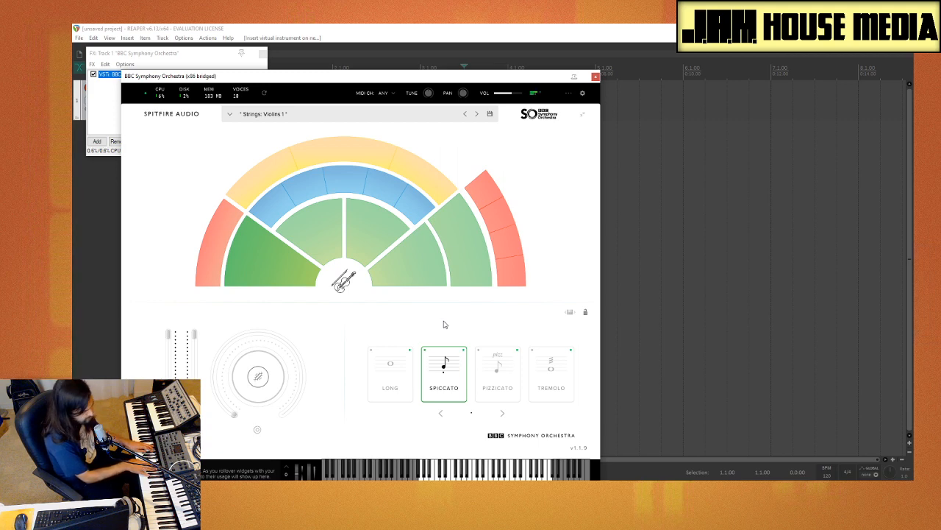
{"action": "left_click", "coordinate": [474, 174]}
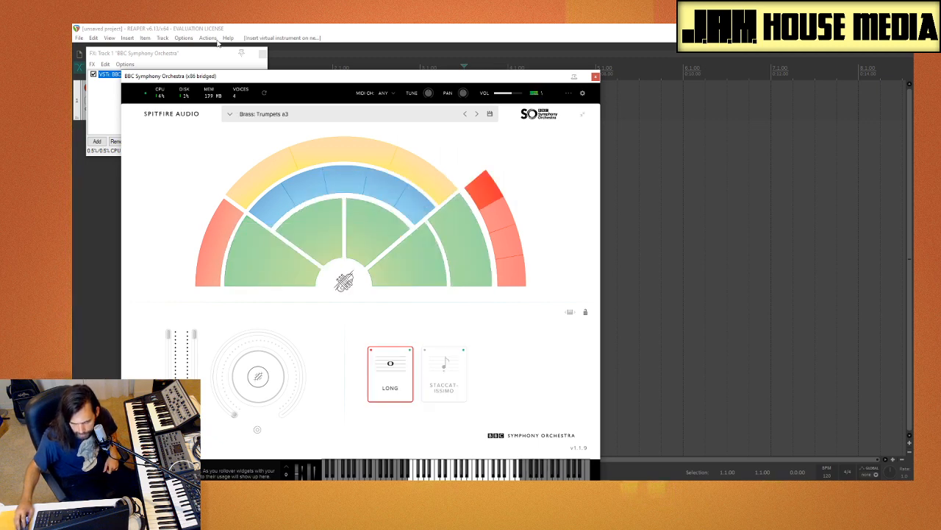
Step: Set the ASIO buffer size to 1024 in the audio device configuration and close the preferences
{"action": "left_click", "coordinate": [184, 37]}
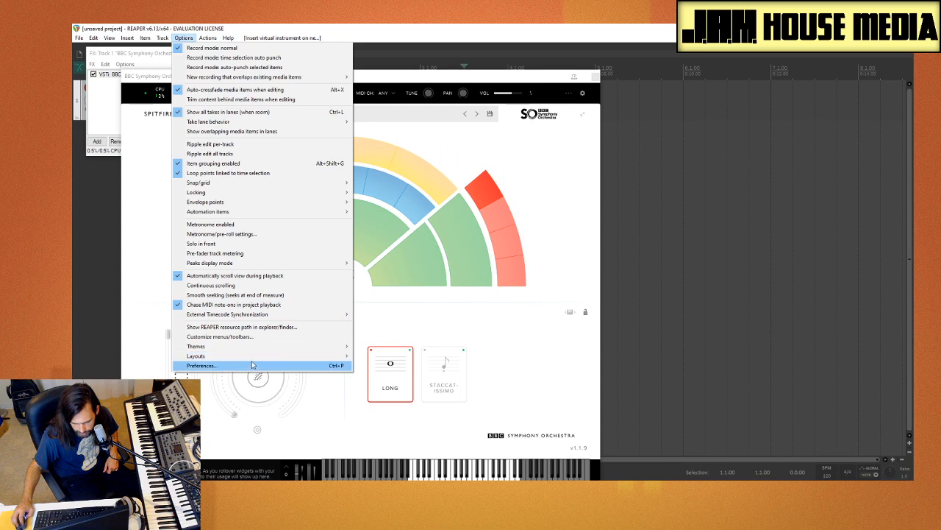
{"action": "left_click", "coordinate": [251, 365]}
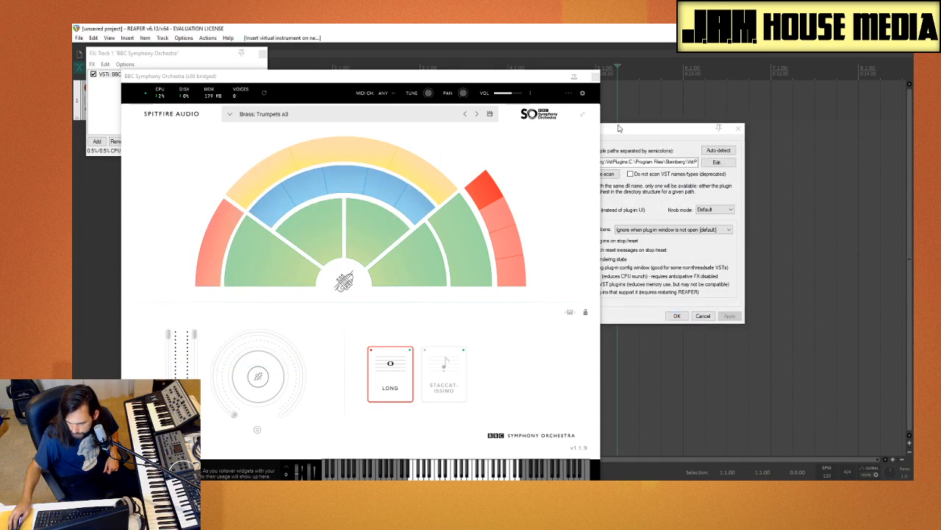
{"action": "left_click", "coordinate": [589, 77]}
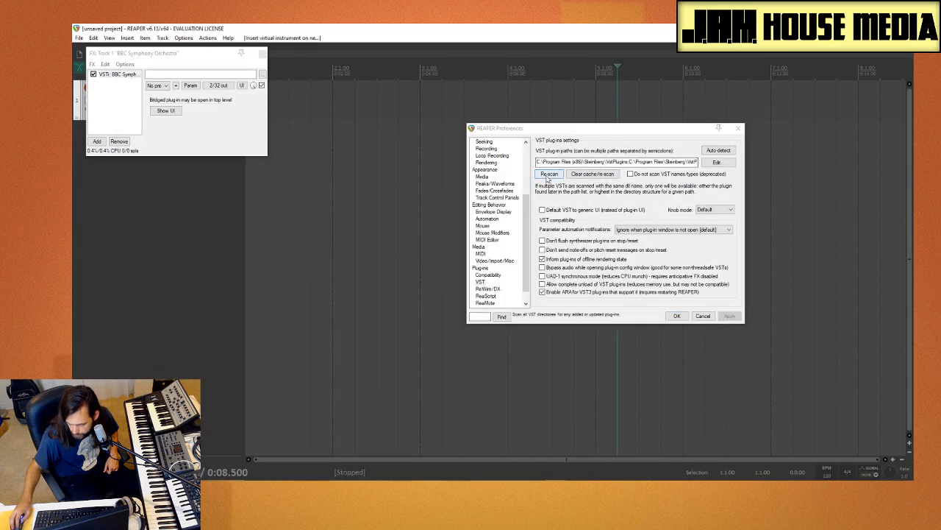
{"action": "scroll", "coordinate": [485, 209], "scroll_direction": "up", "scroll_amount": 5}
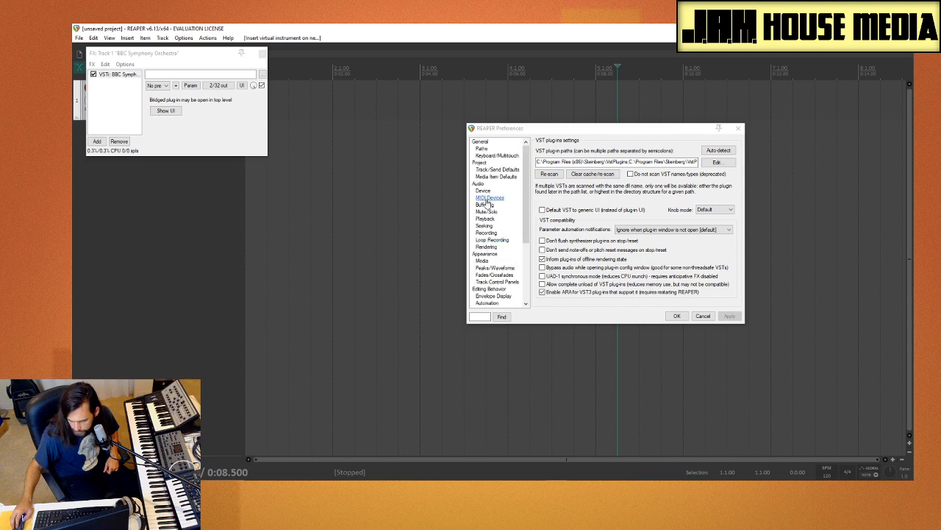
{"action": "left_click", "coordinate": [485, 192]}
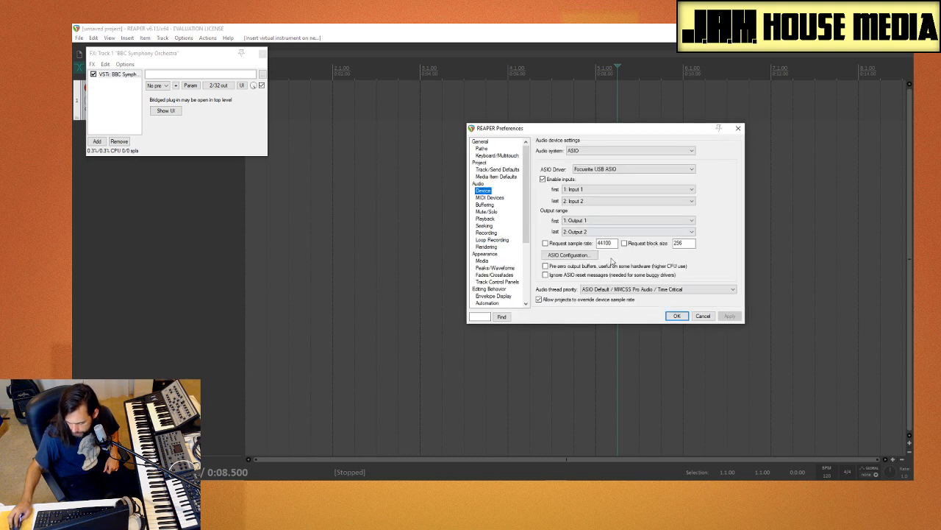
{"action": "left_click", "coordinate": [569, 255]}
{"action": "left_click", "coordinate": [138, 110]}
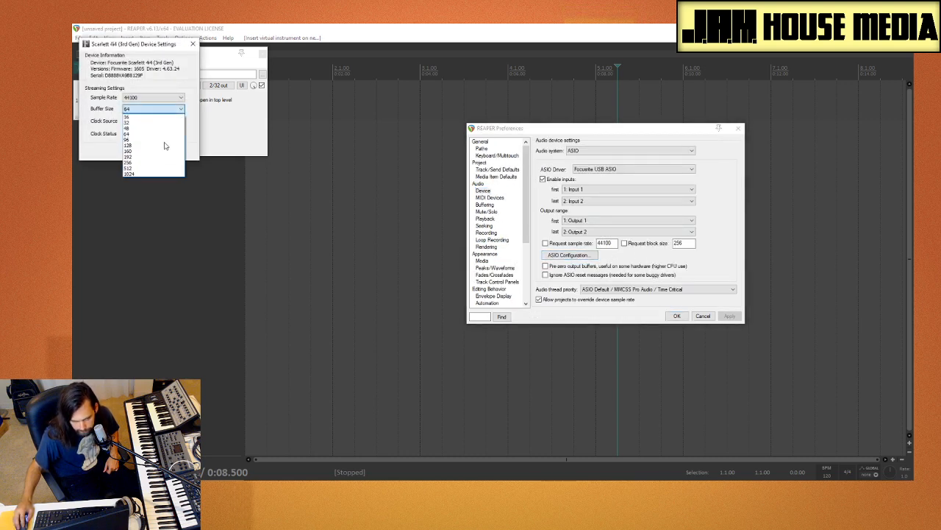
{"action": "left_click", "coordinate": [170, 174]}
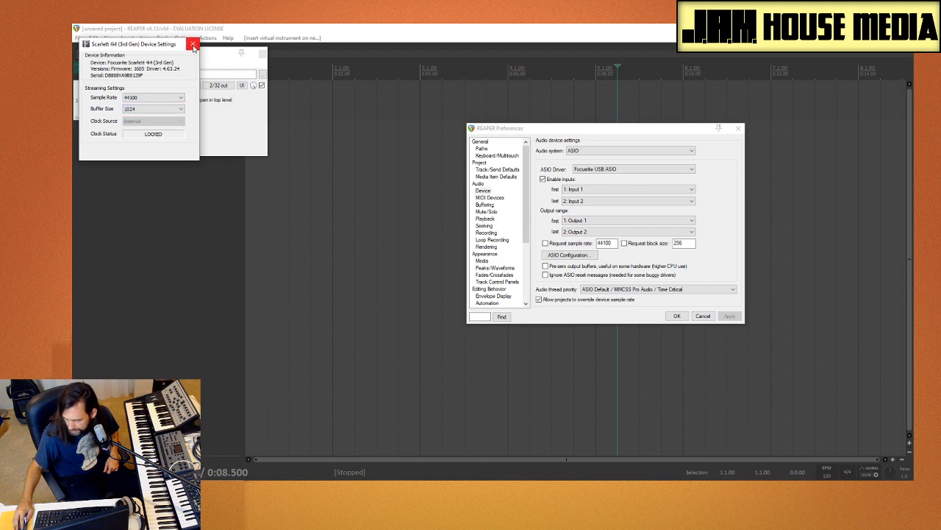
{"action": "left_click", "coordinate": [193, 46]}
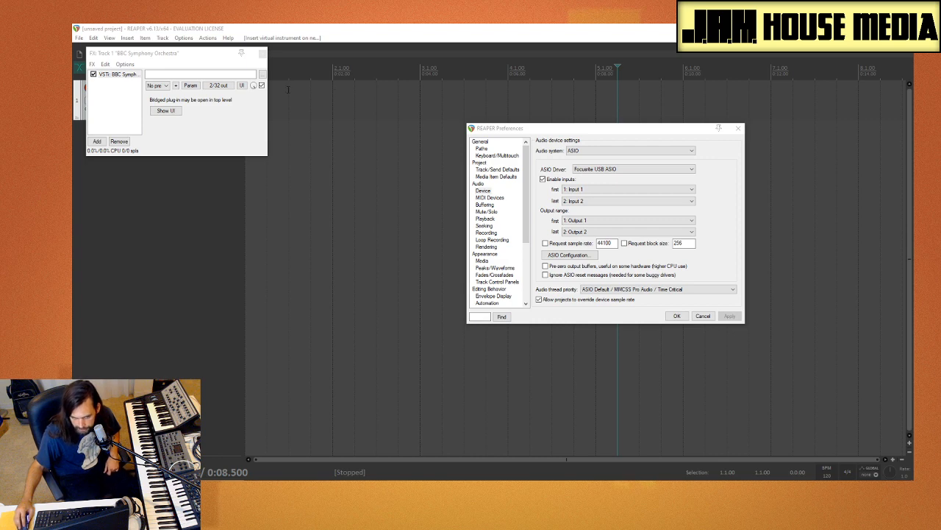
{"action": "left_click", "coordinate": [739, 130]}
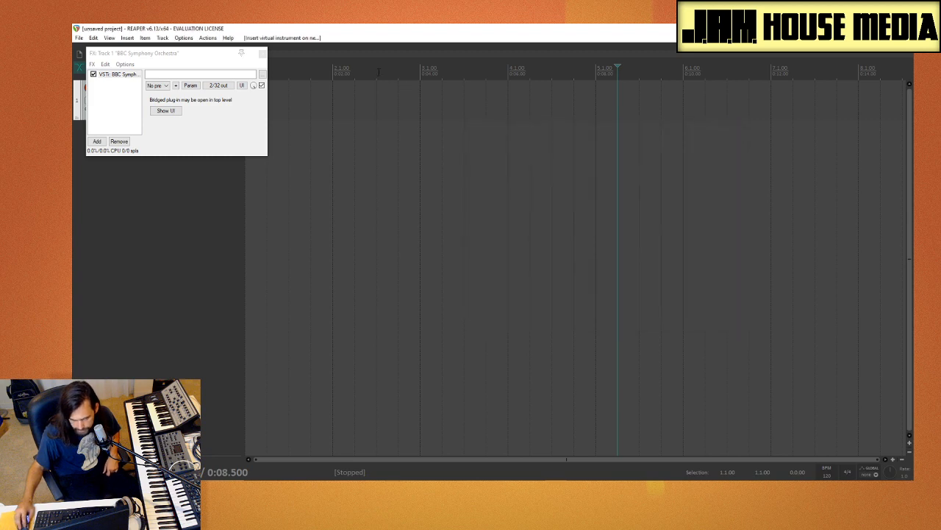
Step: Reopen the BBC Symphony Orchestra interface and close the track's FX chain and plug-in host windows behind it
{"action": "left_click", "coordinate": [116, 75]}
{"action": "double_click", "coordinate": [122, 75]}
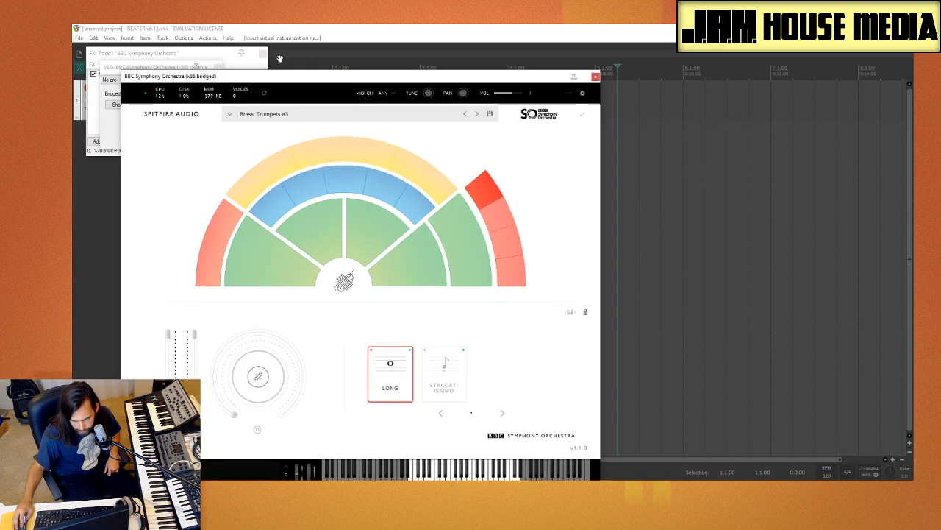
{"action": "left_click", "coordinate": [262, 54]}
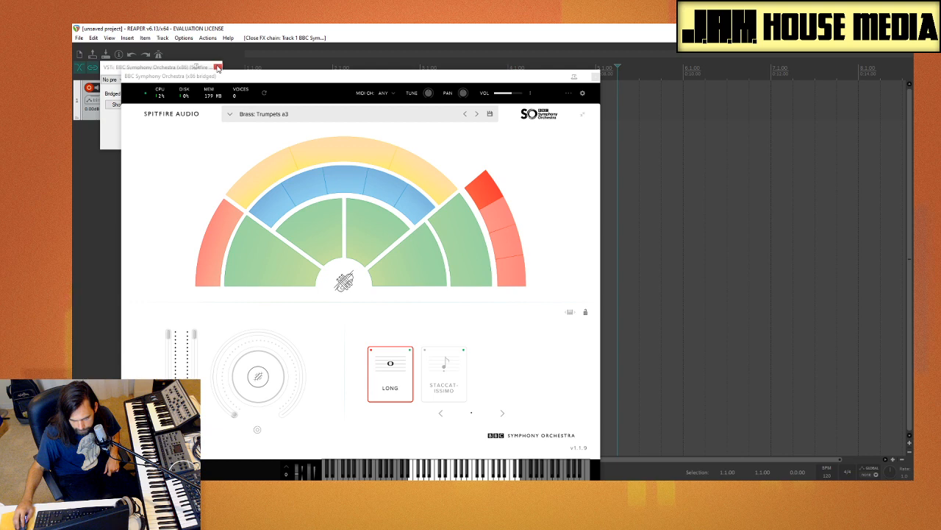
{"action": "left_click", "coordinate": [218, 68]}
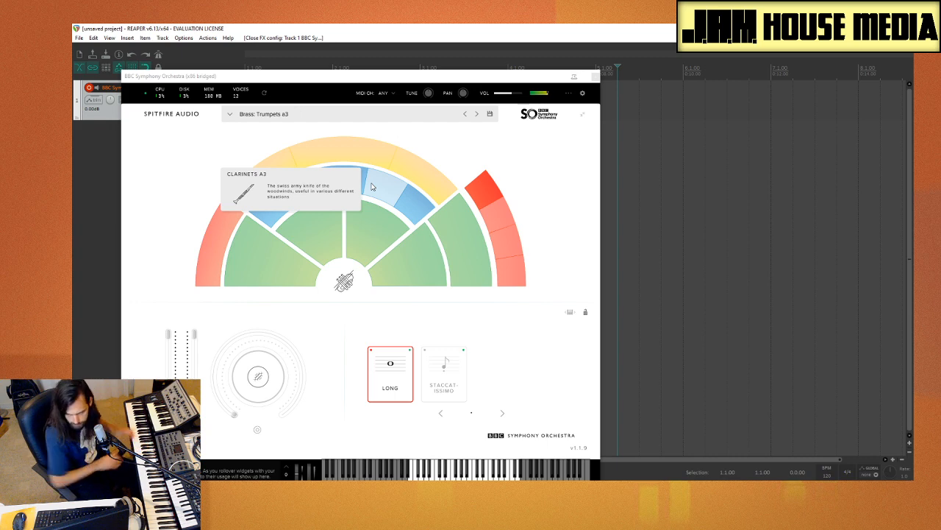
Step: Audition Tenor Trombones a3, return to Trumpets a3 and select its Staccatissimo articulation
{"action": "left_click", "coordinate": [500, 215]}
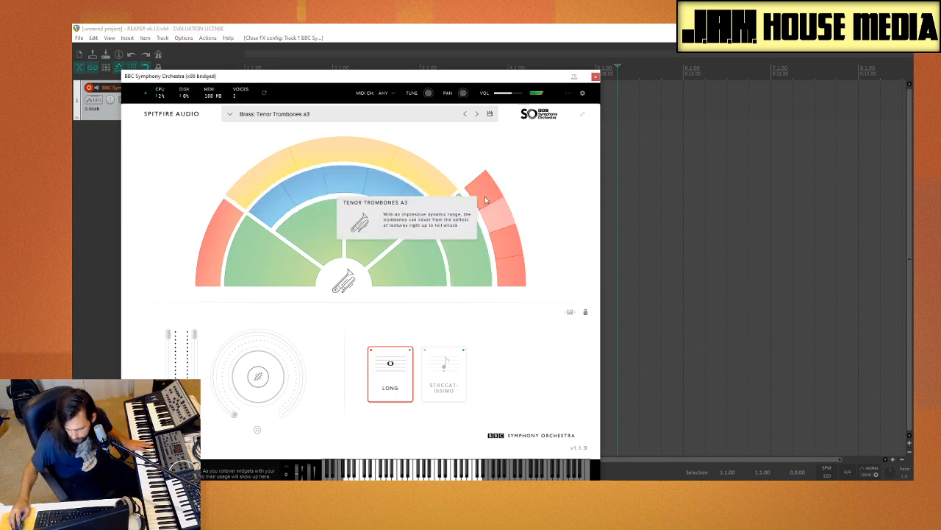
{"action": "left_click", "coordinate": [483, 195]}
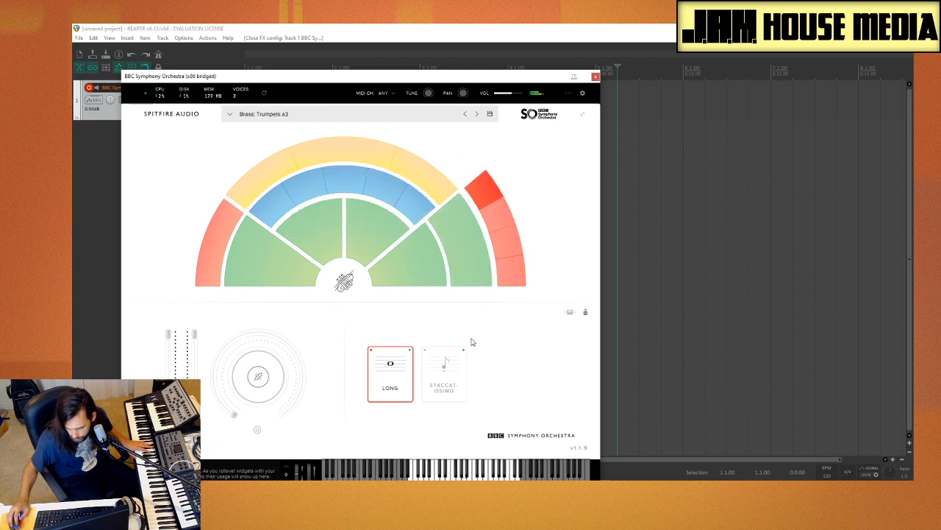
{"action": "left_click", "coordinate": [450, 372]}
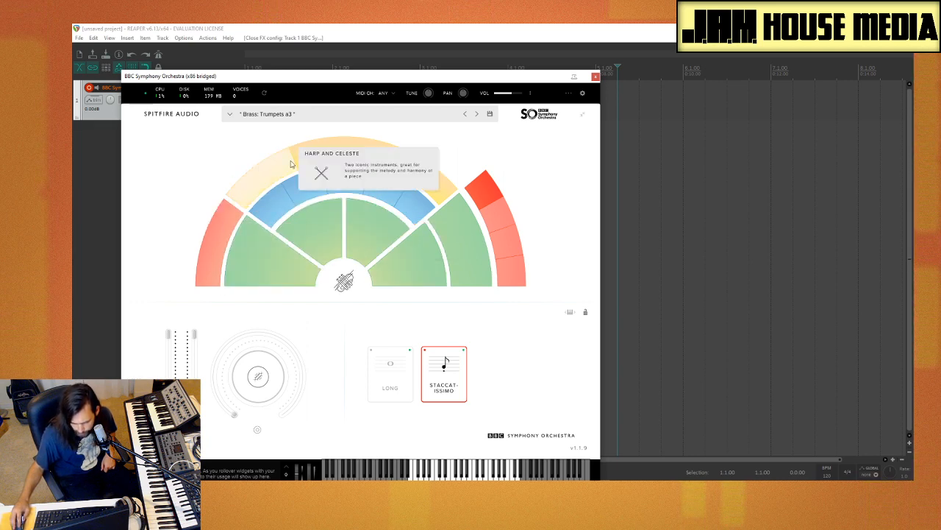
Step: Audition the Tuba with Staccatissimo, followed by Bass Trombones a2, Trumpets a3 and Tenor Trombones a3
{"action": "left_click", "coordinate": [511, 268]}
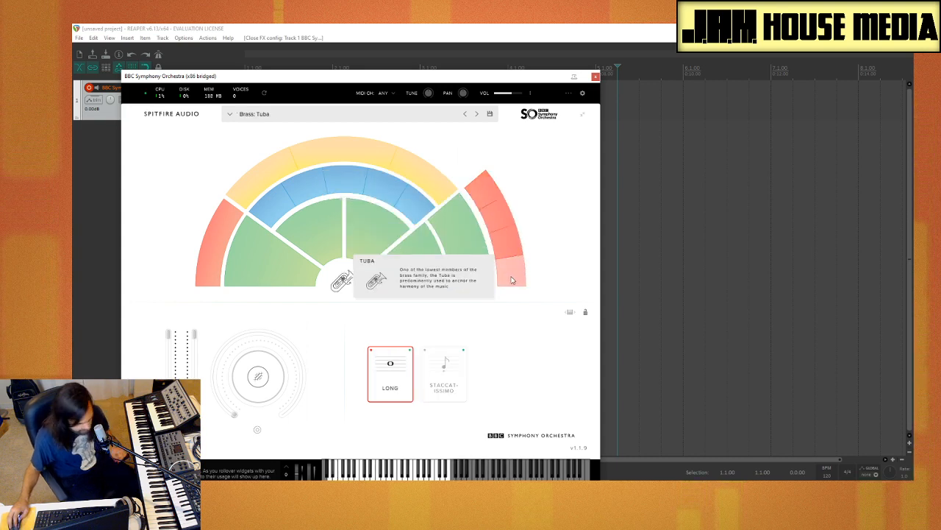
{"action": "left_click", "coordinate": [438, 383]}
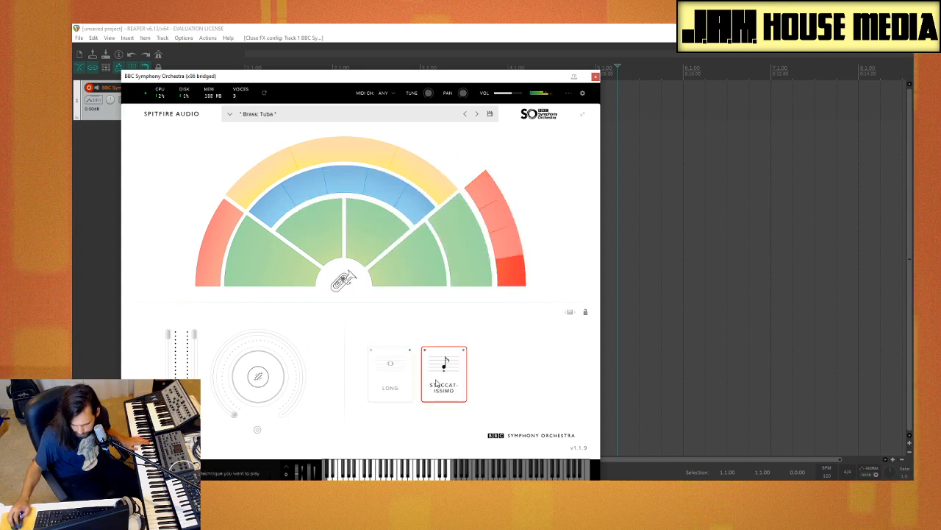
{"action": "left_click", "coordinate": [507, 248]}
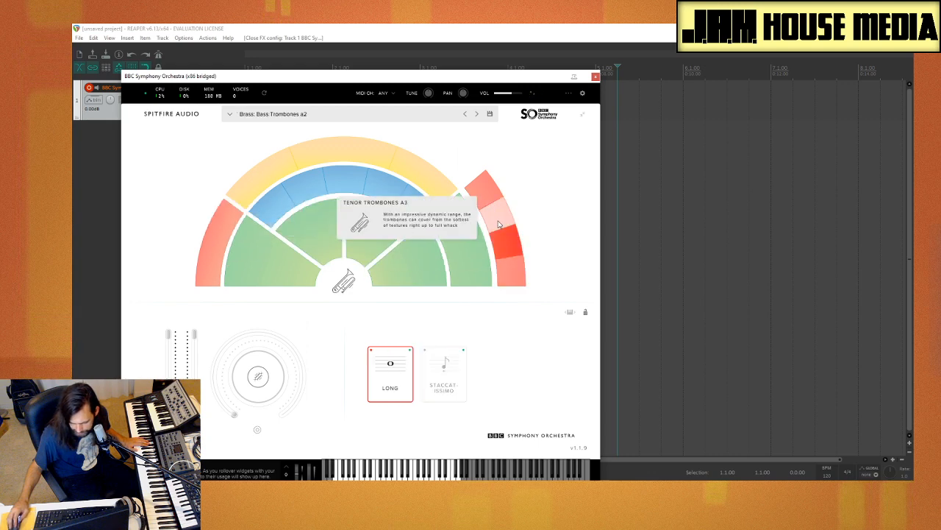
{"action": "left_click", "coordinate": [498, 217]}
{"action": "left_click", "coordinate": [473, 191]}
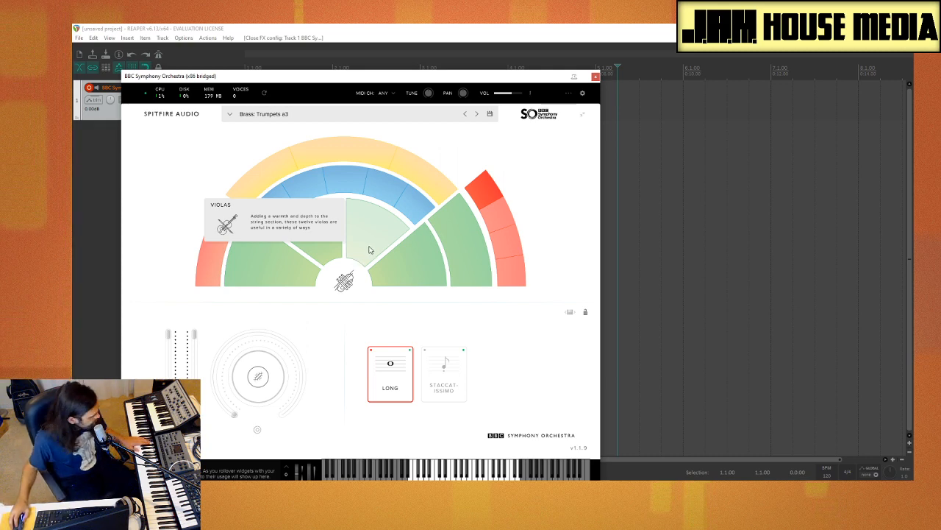
{"action": "left_click", "coordinate": [495, 226]}
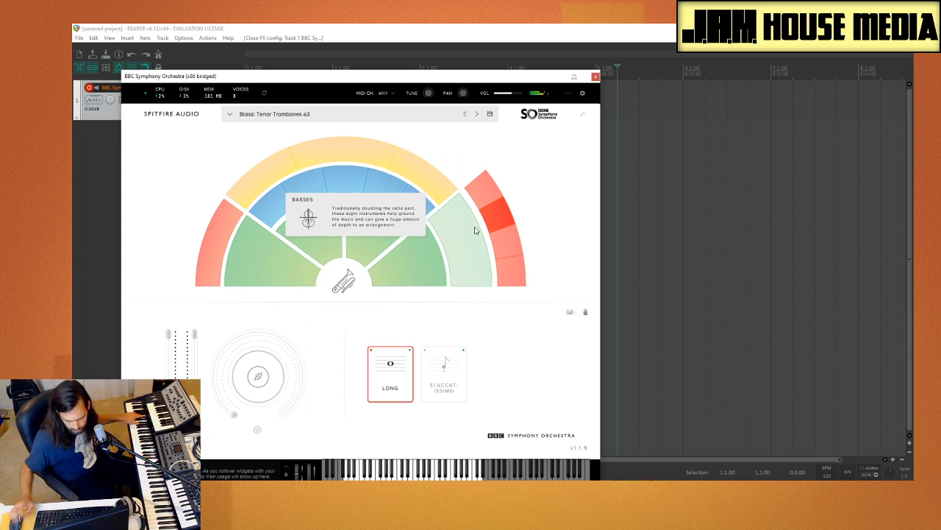
Step: Load the Percussion preset and select its Untuned Percussion technique
{"action": "left_click", "coordinate": [344, 160]}
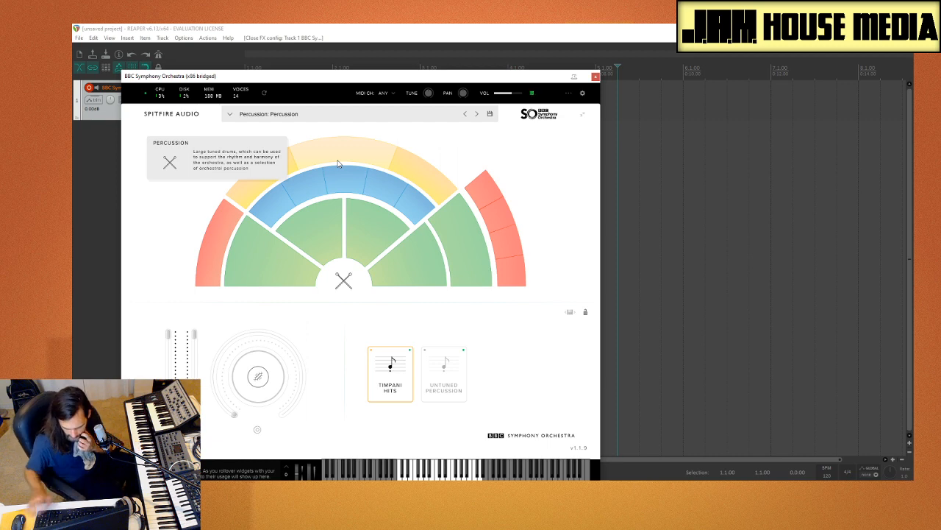
{"action": "left_click", "coordinate": [436, 353]}
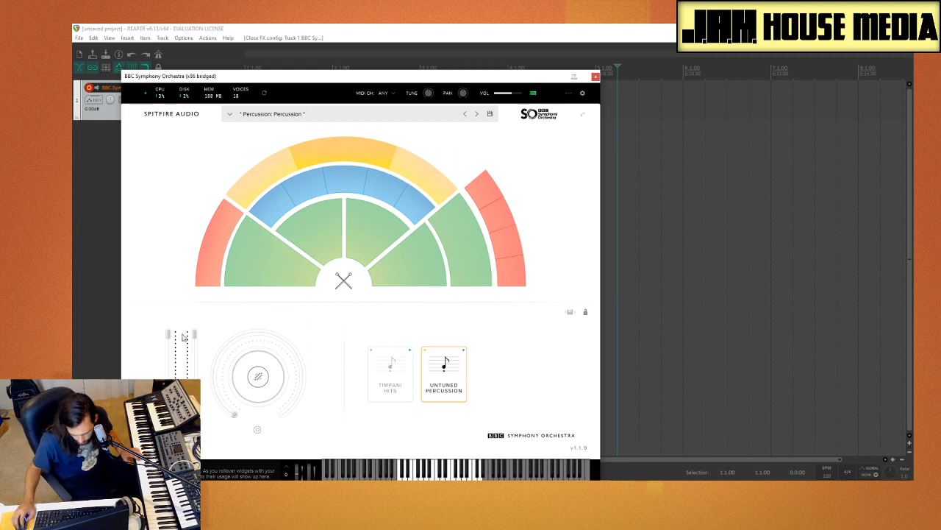
Step: Try out the large reverb knob and the vertical slider beside it on the Untuned Percussion sound
{"action": "left_click_drag", "start_coordinate": [195, 336], "coordinate": [196, 300]}
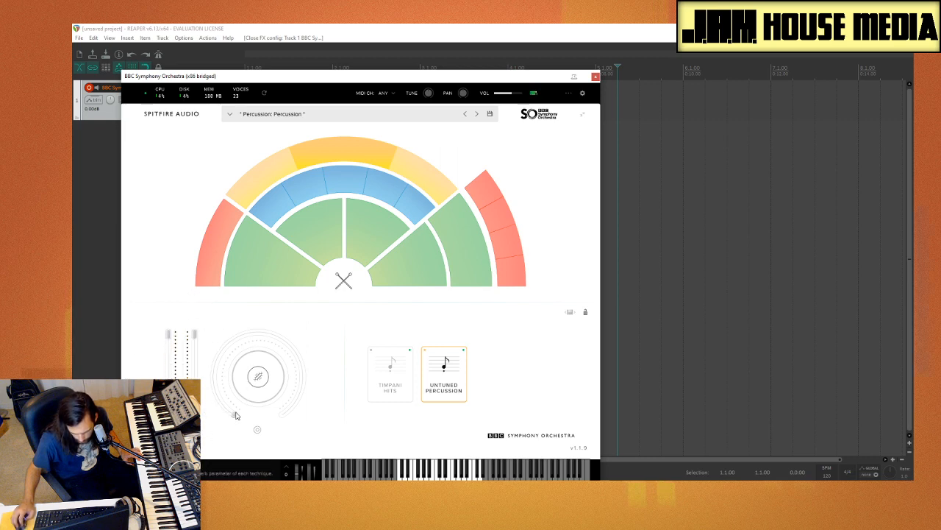
{"action": "left_click_drag", "start_coordinate": [236, 416], "coordinate": [252, 315]}
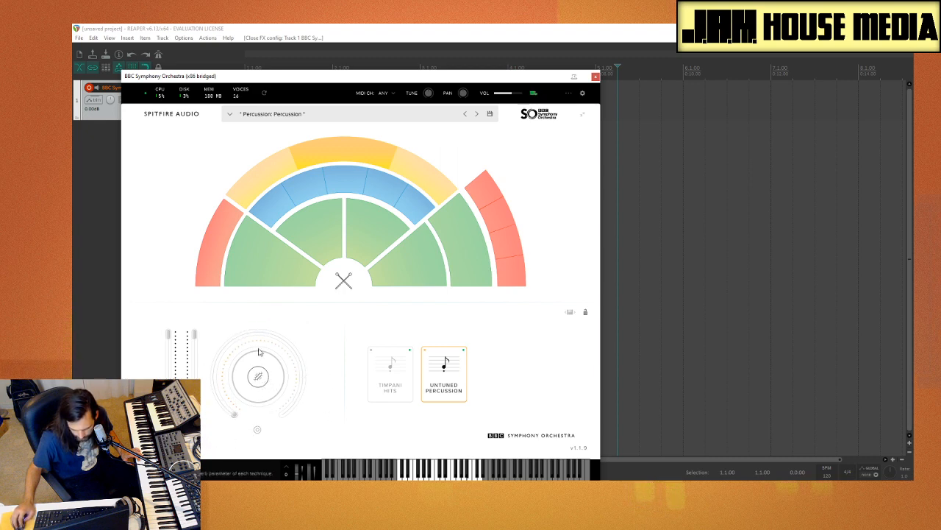
{"action": "mouse_move", "coordinate": [273, 245]}
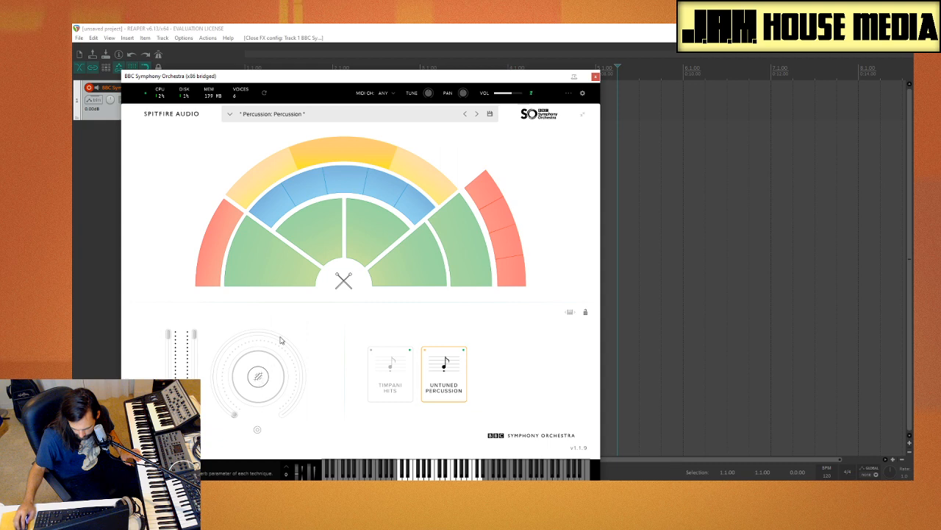
{"action": "left_click_drag", "start_coordinate": [234, 414], "coordinate": [212, 389]}
{"action": "left_click_drag", "start_coordinate": [194, 333], "coordinate": [212, 445]}
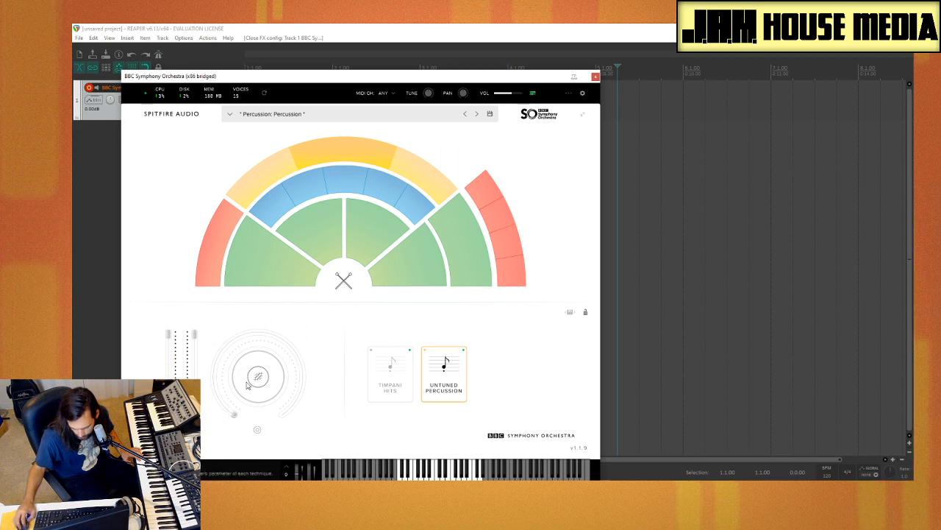
Step: Finish trying the large reverb knob on Untuned Percussion, then switch to the strings, loading Violins 1 and Celli
{"action": "left_click_drag", "start_coordinate": [252, 375], "coordinate": [200, 440]}
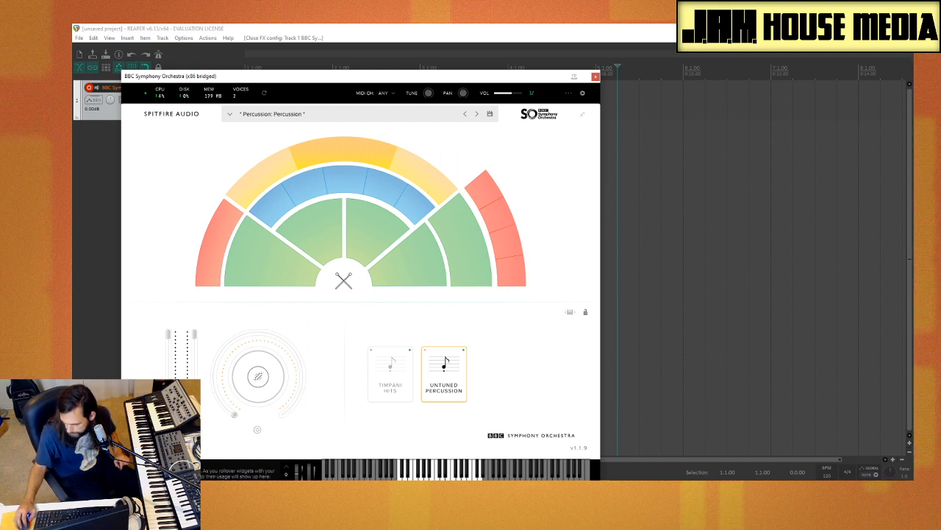
{"action": "left_click", "coordinate": [331, 269]}
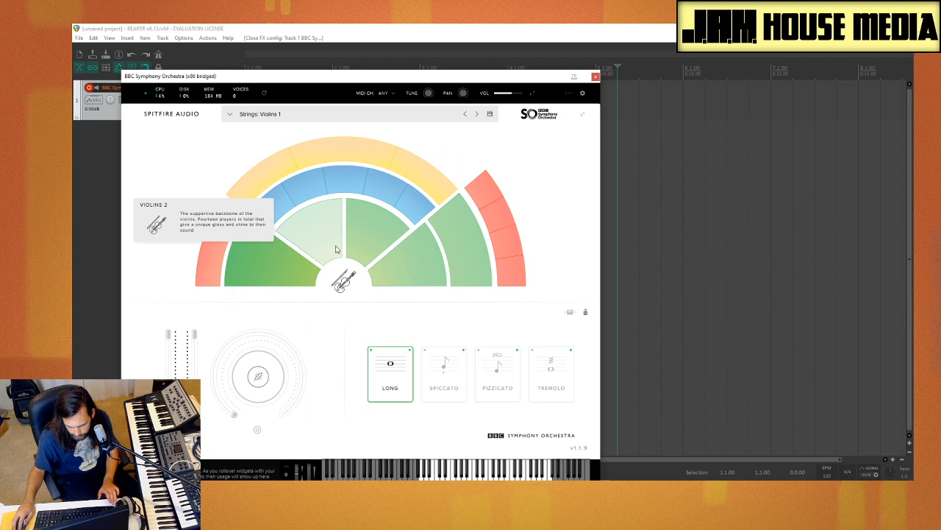
{"action": "left_click", "coordinate": [362, 237]}
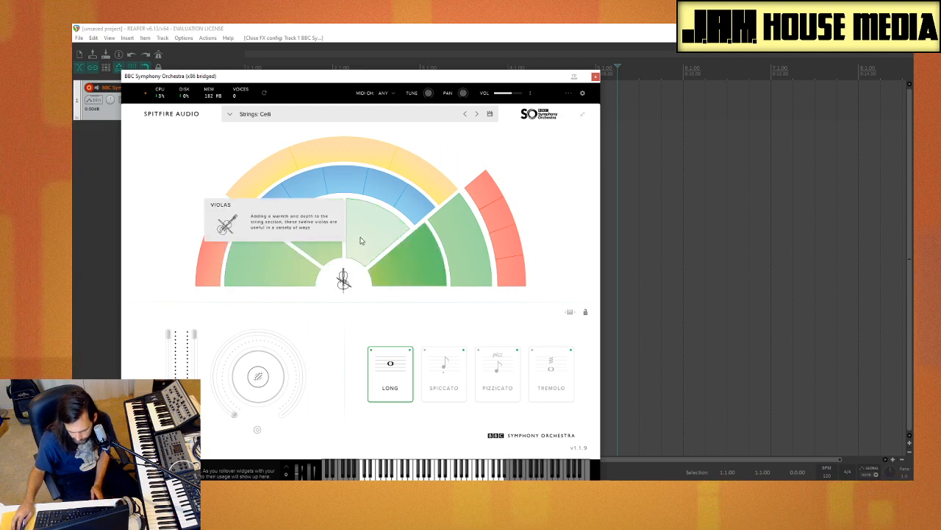
{"action": "left_click", "coordinate": [421, 286]}
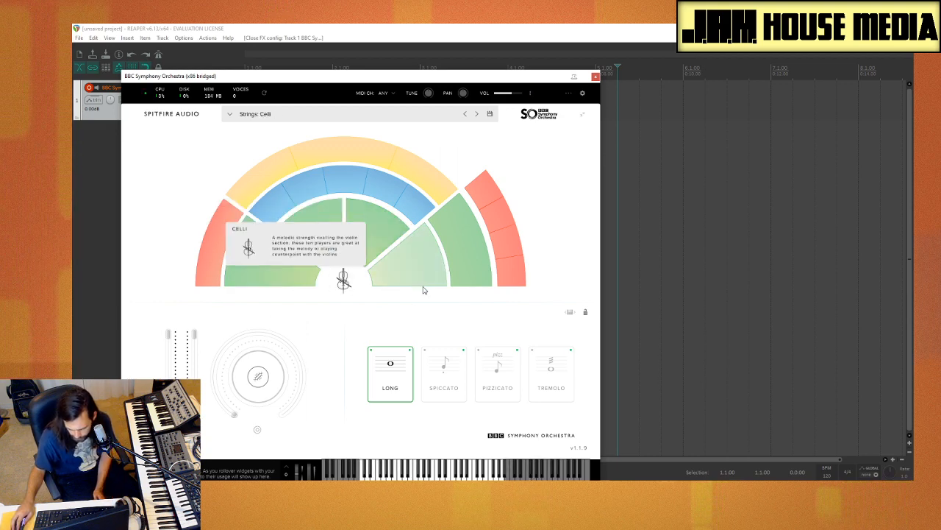
Step: Try the keyswitches on the Celli preset, changing its articulation to Spiccato and on to Tremolo
{"action": "left_click", "coordinate": [586, 313]}
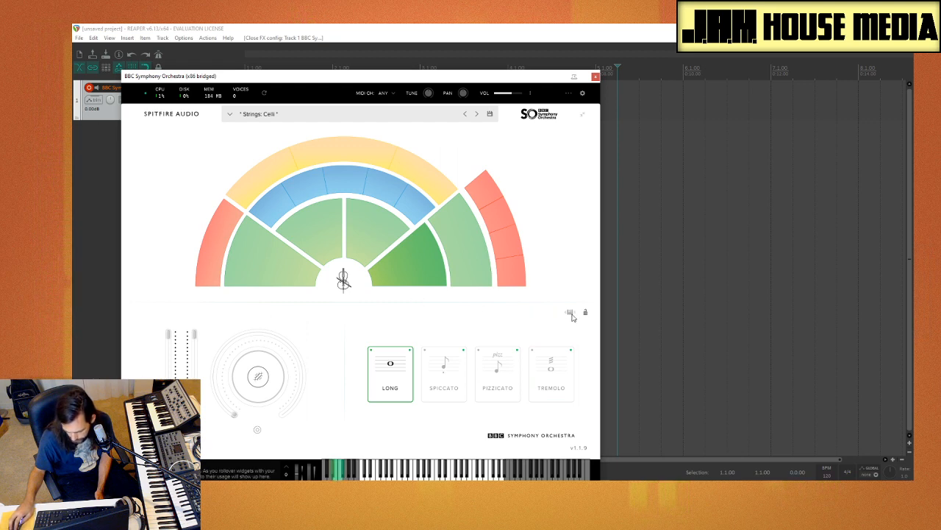
{"action": "left_click", "coordinate": [340, 475]}
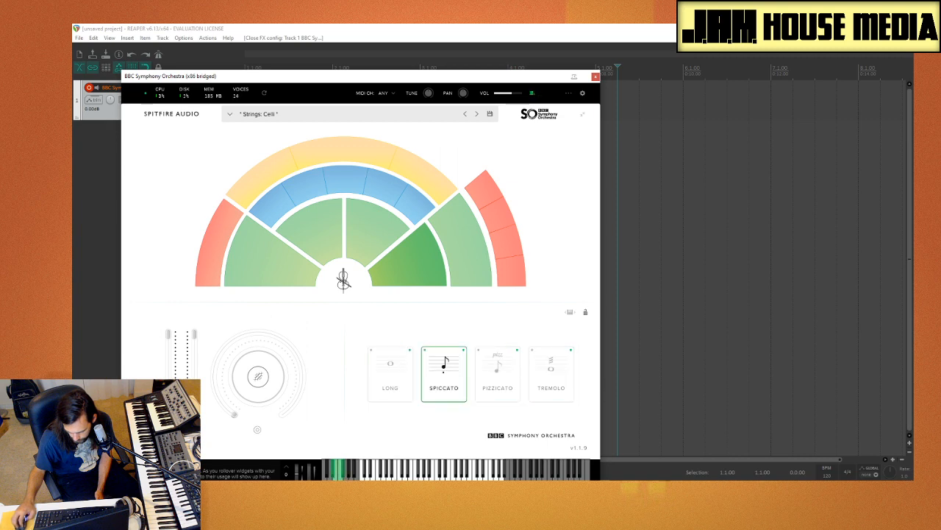
{"action": "left_click", "coordinate": [335, 475]}
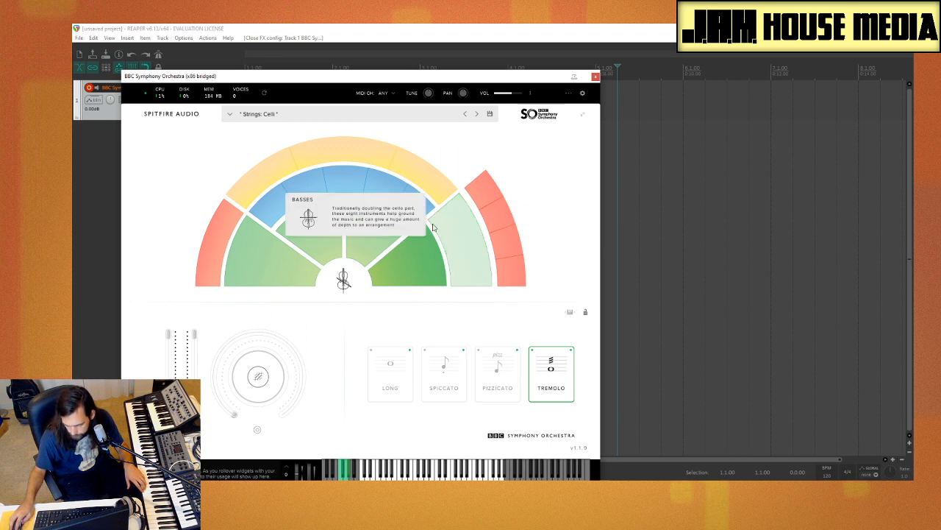
Step: Step through the Basses and Violins 1 presets, return to Basses and load Trumpets a3
{"action": "left_click", "coordinate": [479, 195]}
{"action": "left_click", "coordinate": [475, 242]}
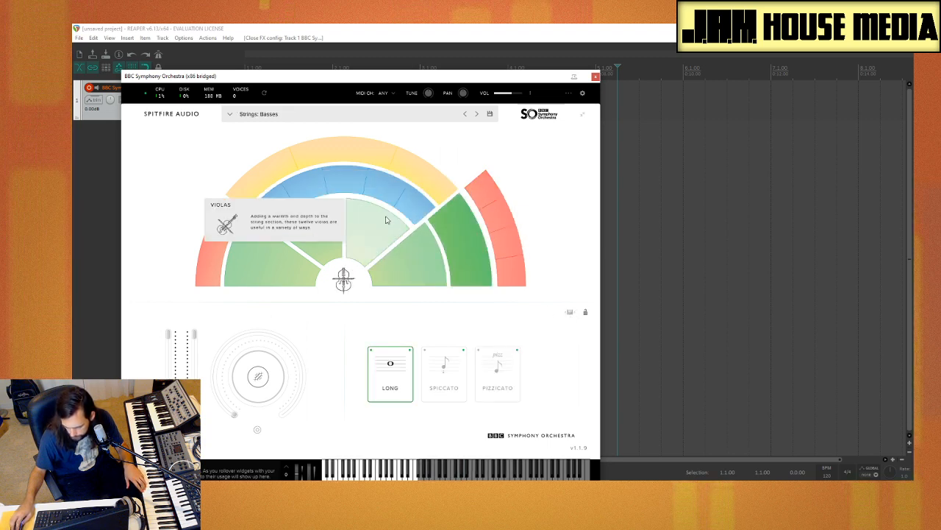
{"action": "left_click", "coordinate": [278, 220]}
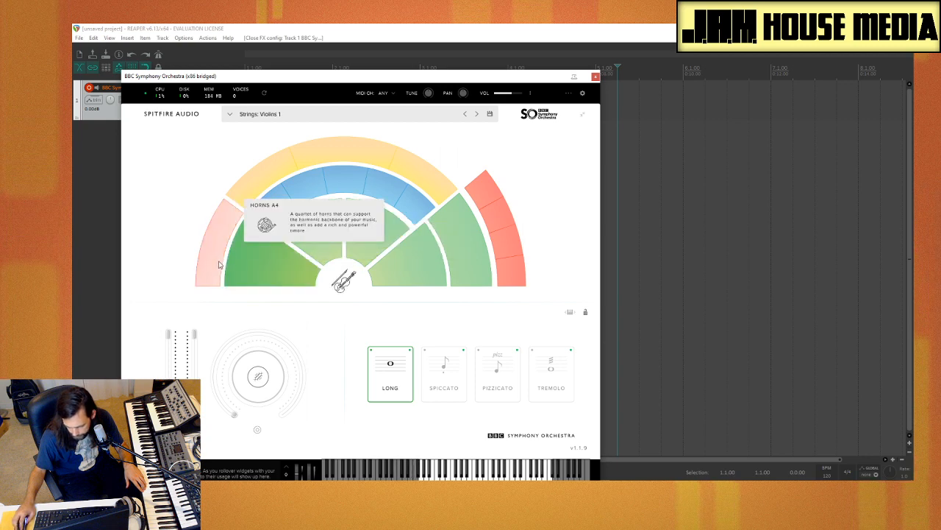
{"action": "left_click", "coordinate": [279, 219]}
{"action": "left_click", "coordinate": [417, 204]}
{"action": "left_click", "coordinate": [449, 217]}
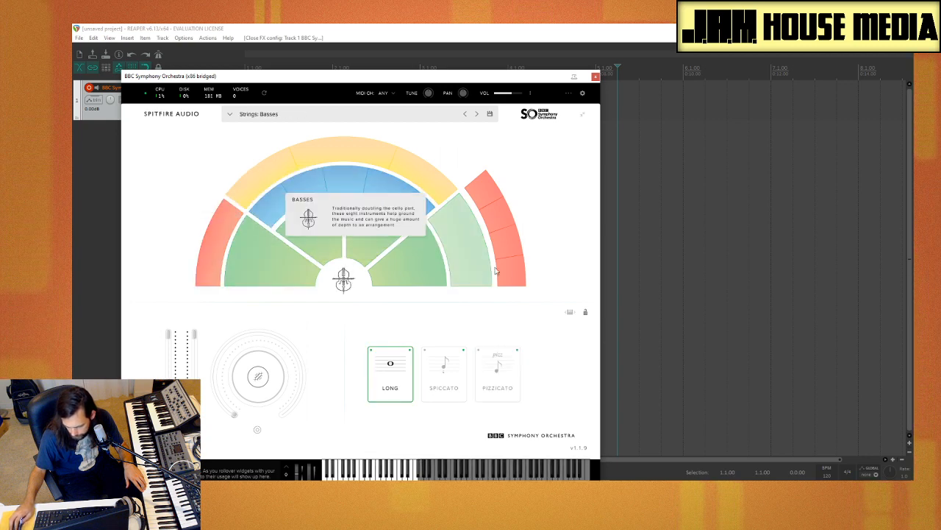
{"action": "left_click", "coordinate": [506, 244]}
{"action": "left_click", "coordinate": [487, 192]}
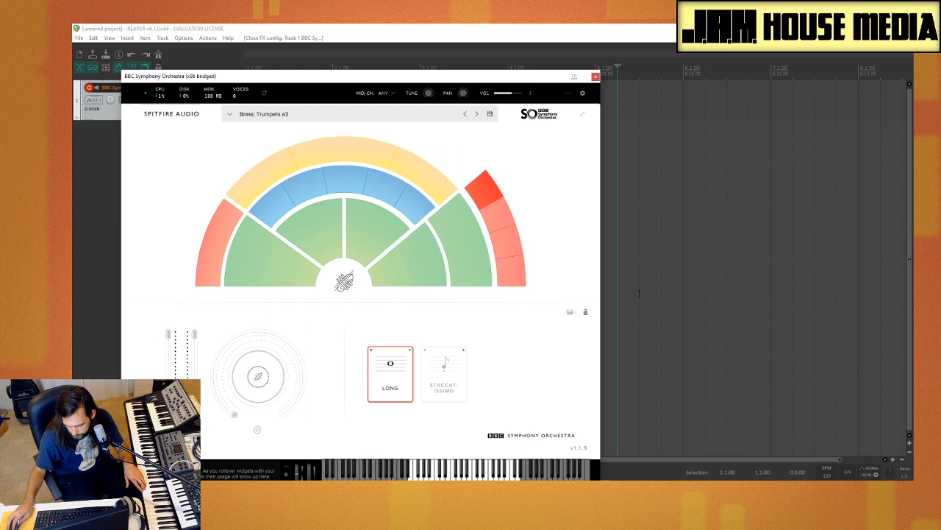
Step: Audition Trumpets a3 with Staccatissimo, and layer the Long and Staccatissimo articulations together
{"action": "left_click", "coordinate": [586, 315]}
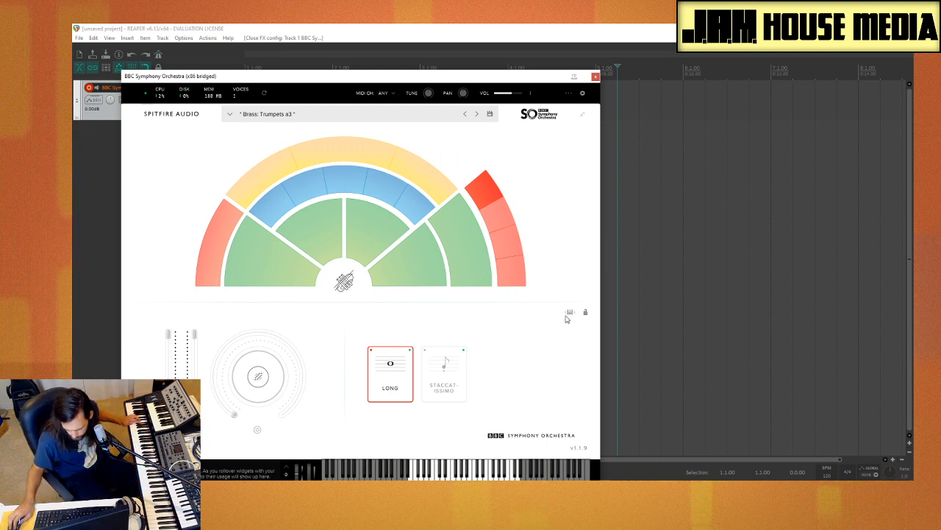
{"action": "left_click", "coordinate": [444, 371]}
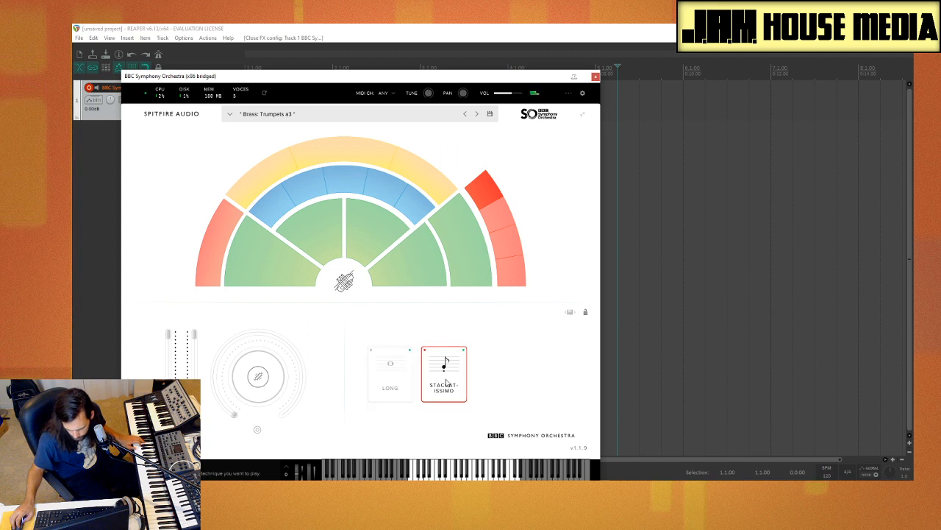
{"action": "left_click", "coordinate": [402, 382]}
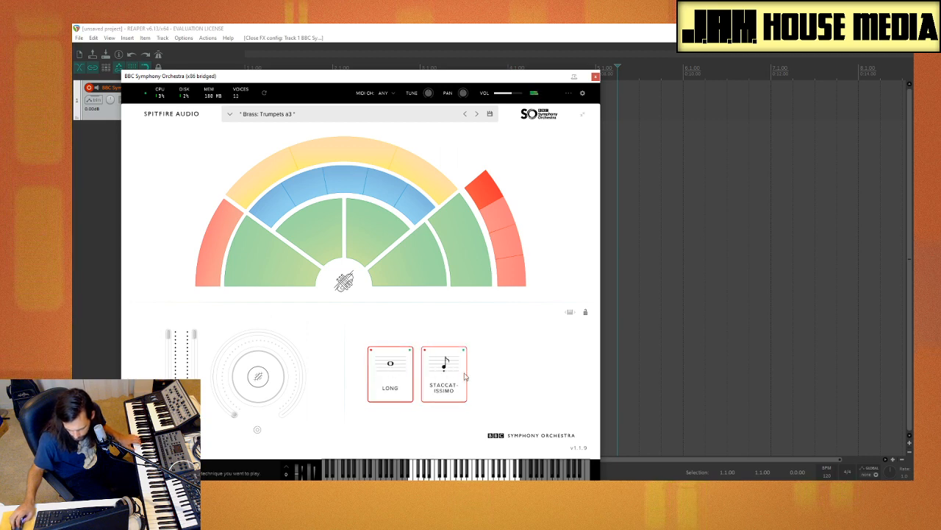
{"action": "left_click", "coordinate": [443, 376]}
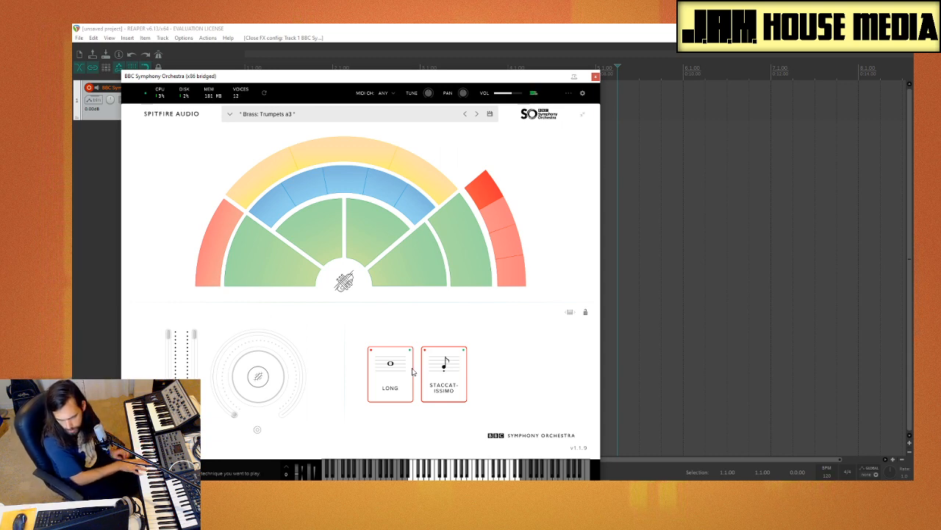
Step: Audition Horns a4, Violins 2, Violas and Oboes a3 one after another
{"action": "left_click", "coordinate": [215, 234]}
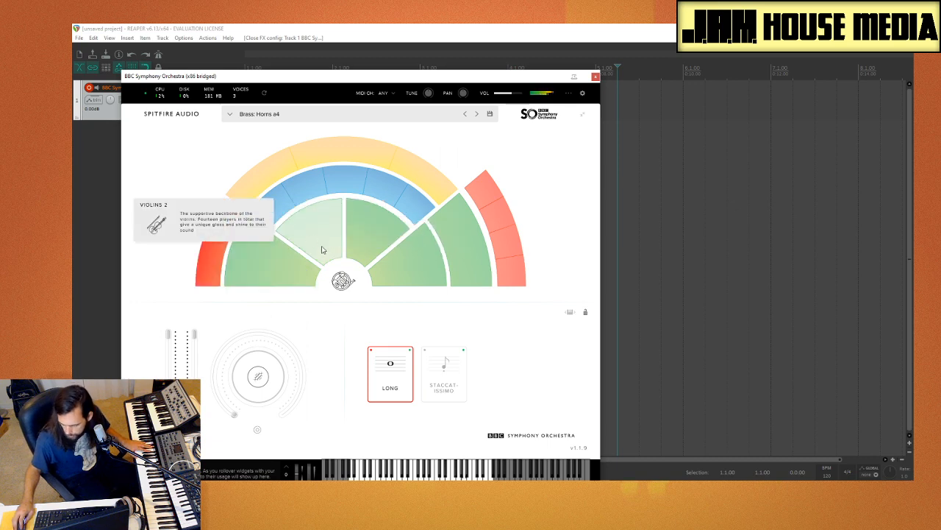
{"action": "left_click", "coordinate": [317, 251]}
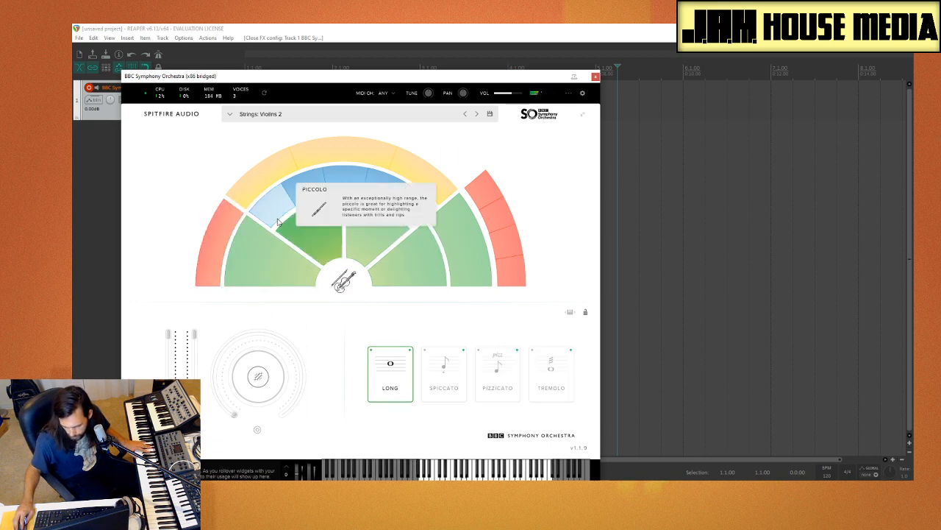
{"action": "left_click", "coordinate": [353, 244]}
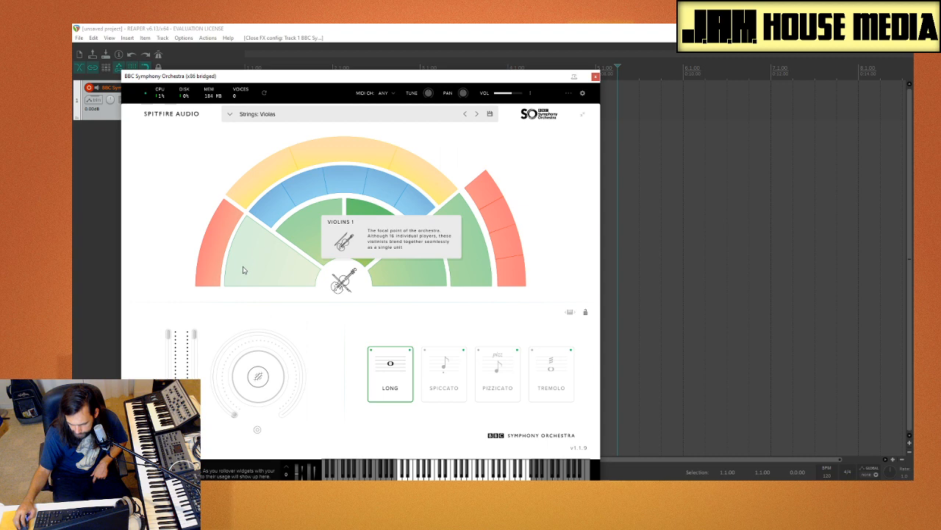
{"action": "left_click", "coordinate": [344, 191]}
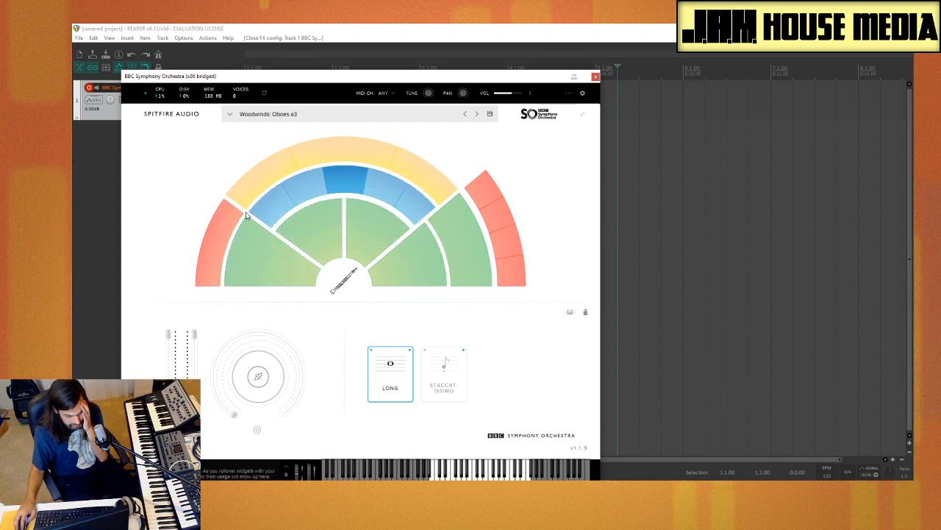
Step: Load the Harp and Celeste preset, select its Celeste technique and close the plug-in window
{"action": "mouse_move", "coordinate": [230, 209]}
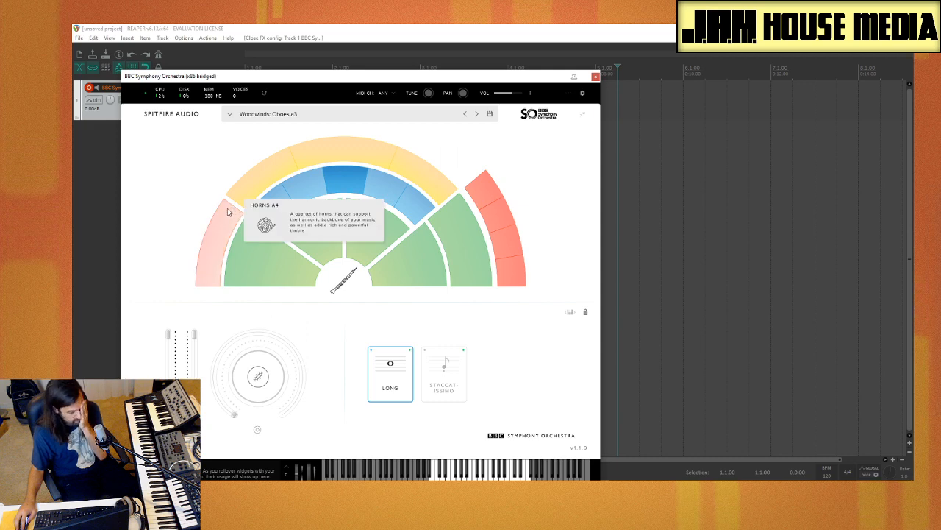
{"action": "mouse_move", "coordinate": [381, 184]}
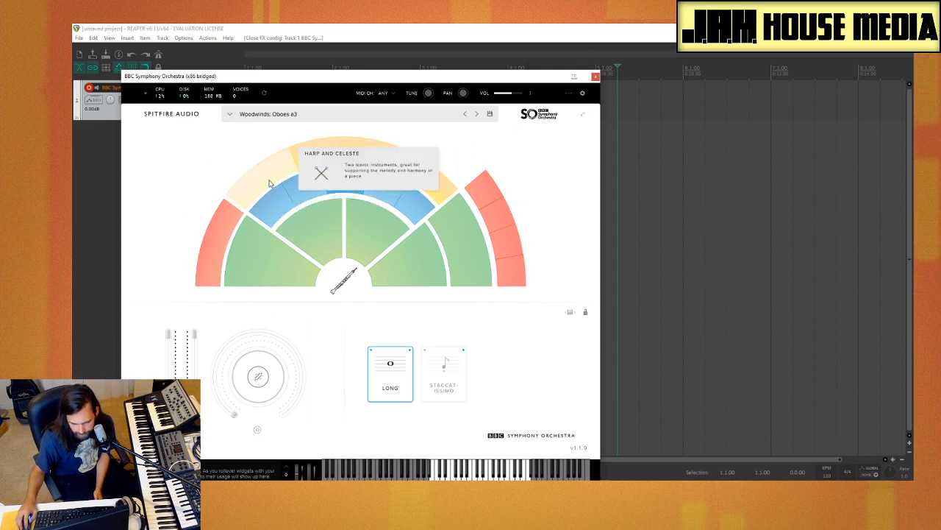
{"action": "left_click", "coordinate": [269, 184]}
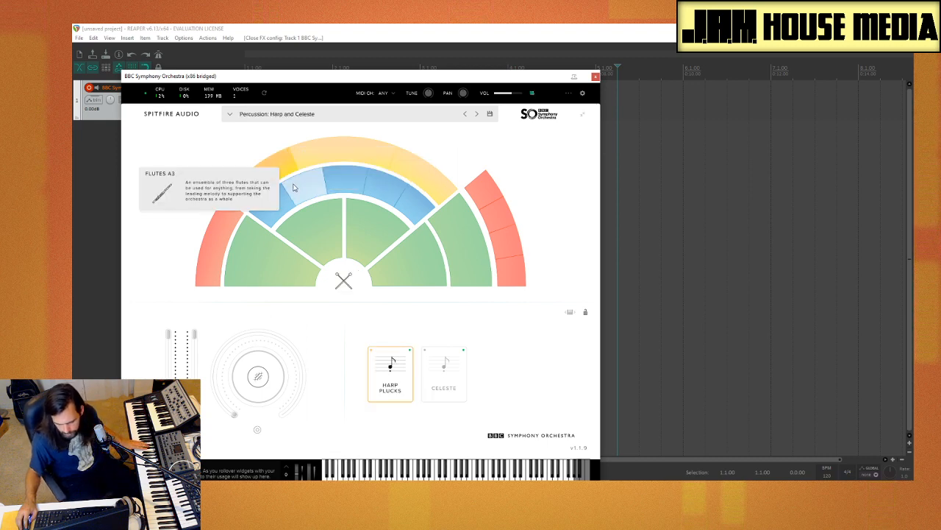
{"action": "left_click", "coordinate": [442, 368]}
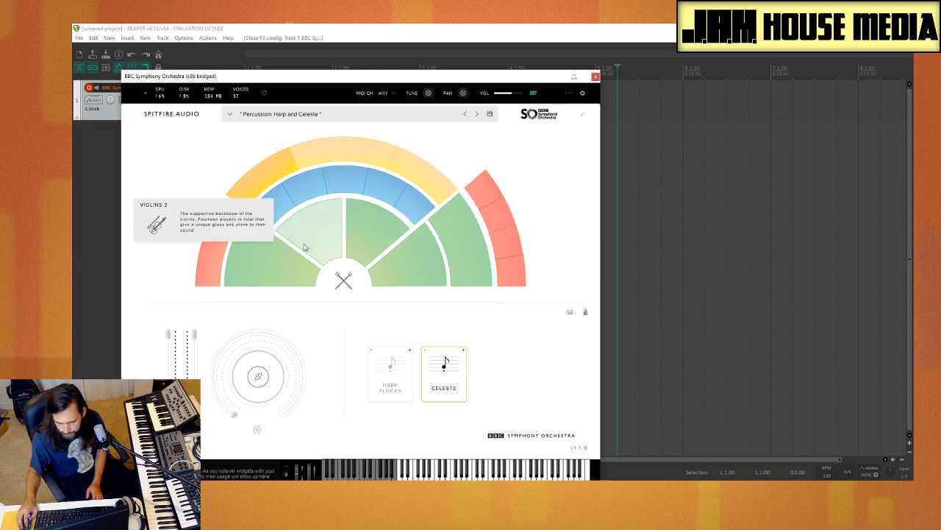
{"action": "left_click", "coordinate": [596, 77]}
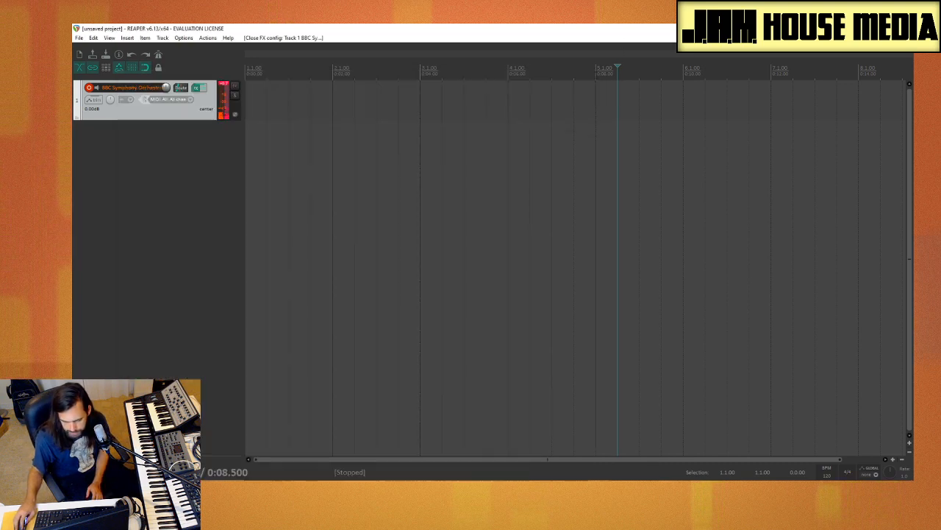
{"action": "right_click", "coordinate": [146, 171]}
{"action": "left_click", "coordinate": [184, 193]}
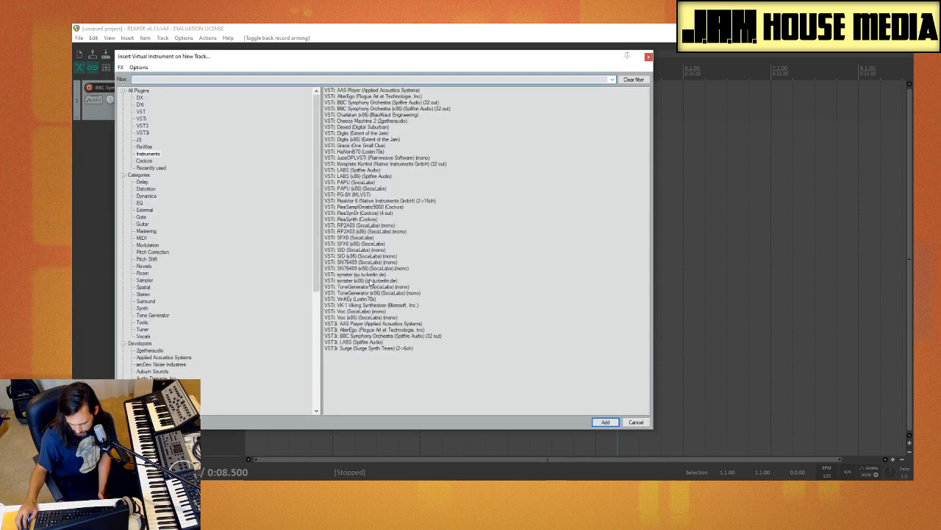
{"action": "left_click", "coordinate": [366, 330]}
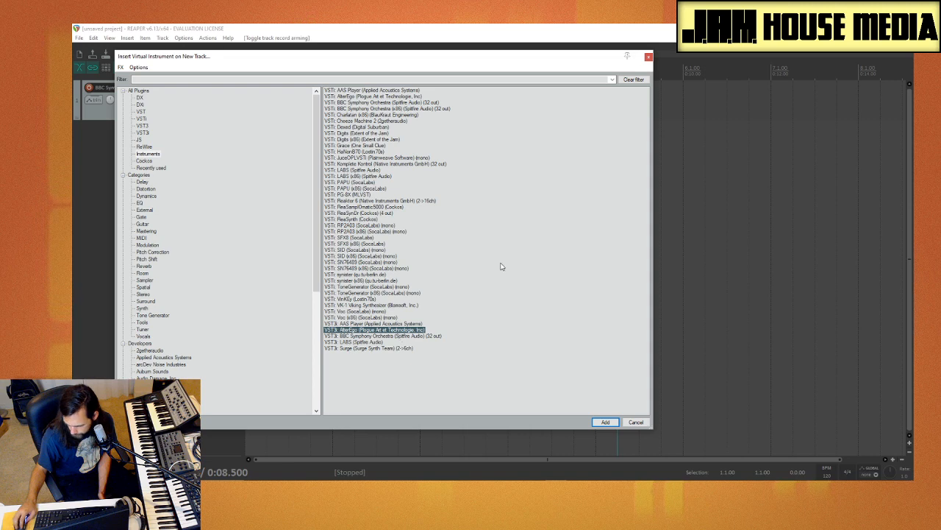
{"action": "left_click", "coordinate": [649, 57]}
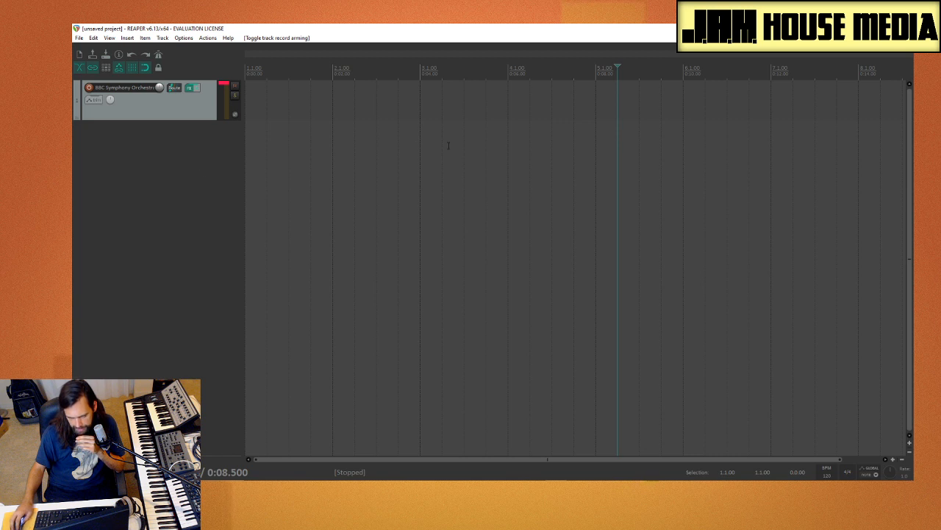
Step: Set a time selection from bar 1 to bar 5 and start playback
{"action": "left_click_drag", "start_coordinate": [595, 170], "coordinate": [238, 171]}
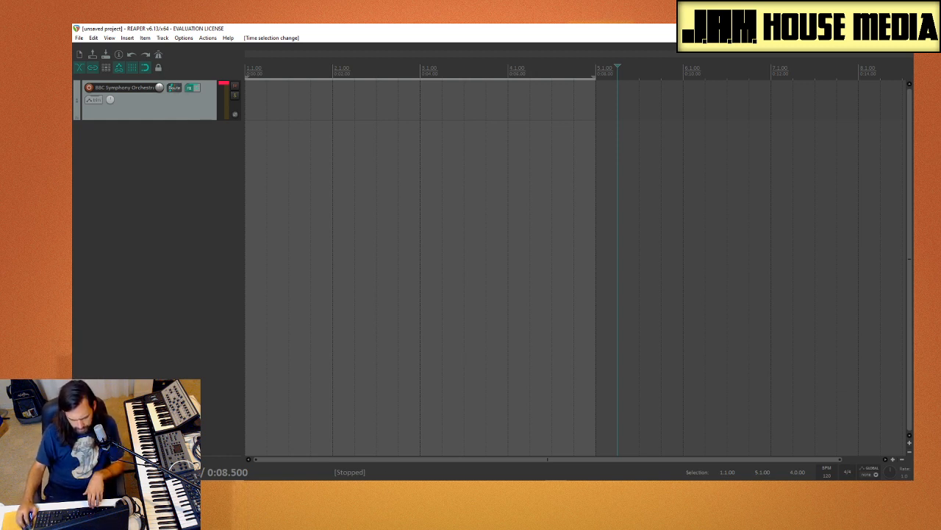
{"action": "key", "text": "space"}
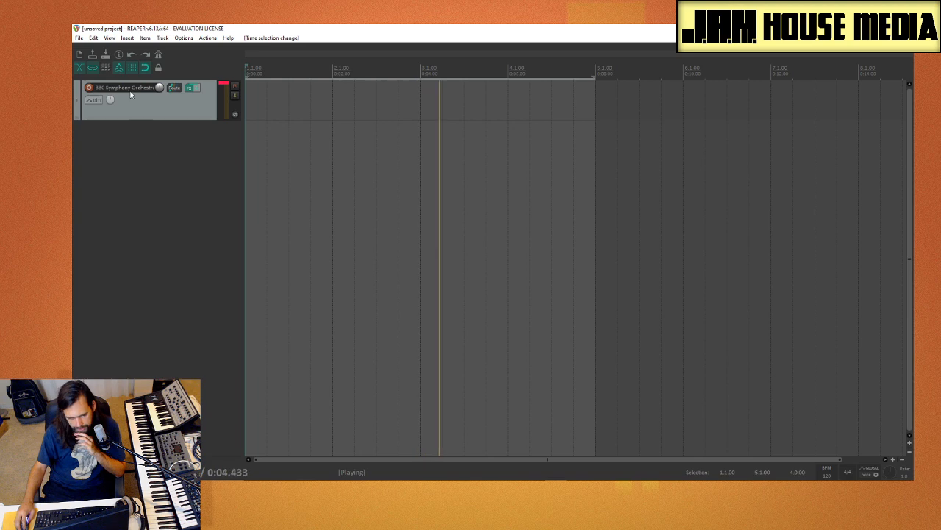
{"action": "left_click", "coordinate": [145, 38]}
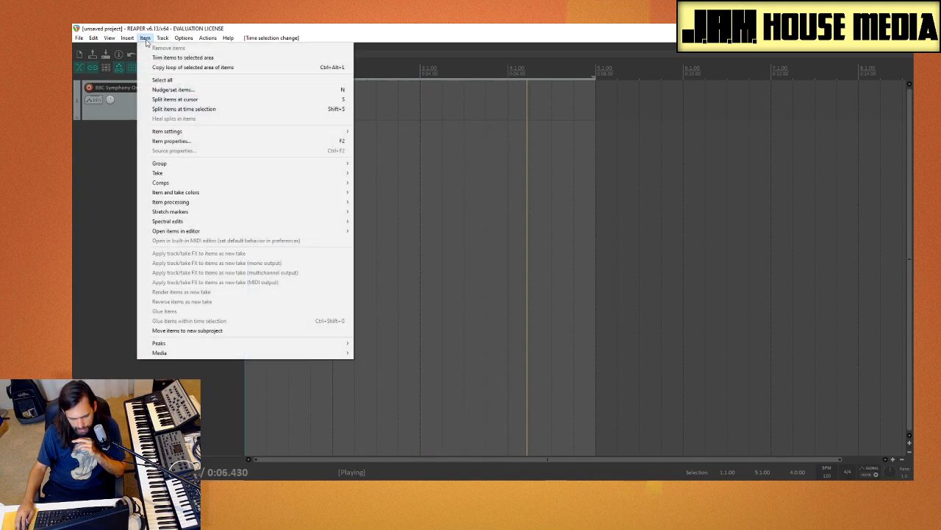
{"action": "mouse_move", "coordinate": [128, 42]}
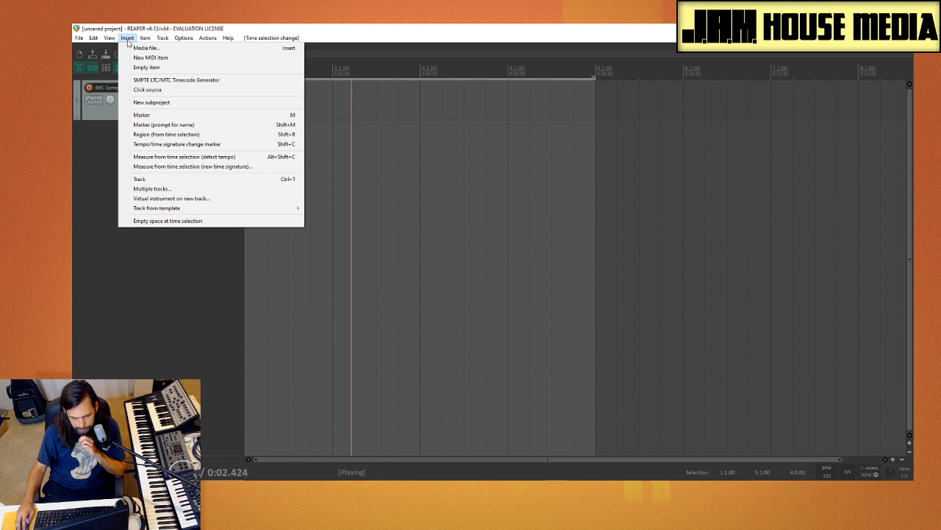
{"action": "left_click", "coordinate": [127, 40]}
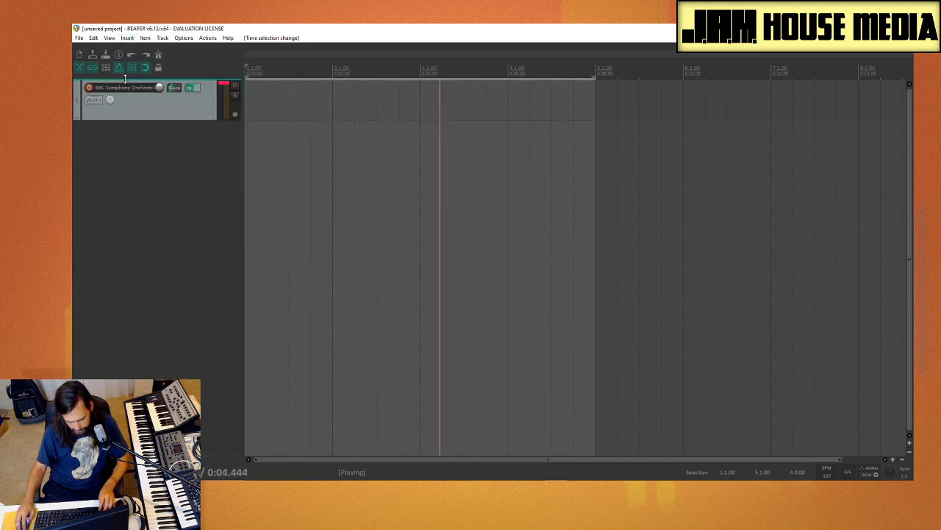
Step: Open the Media Explorer, preview ANMNGCHI_tone_14_C.wav and ANMNGCHI_tone_12_C.wav in the Tones folder, and go up to Splice reorg
{"action": "key", "text": "ctrl+alt+x"}
{"action": "left_click_drag", "start_coordinate": [206, 214], "coordinate": [676, 103]}
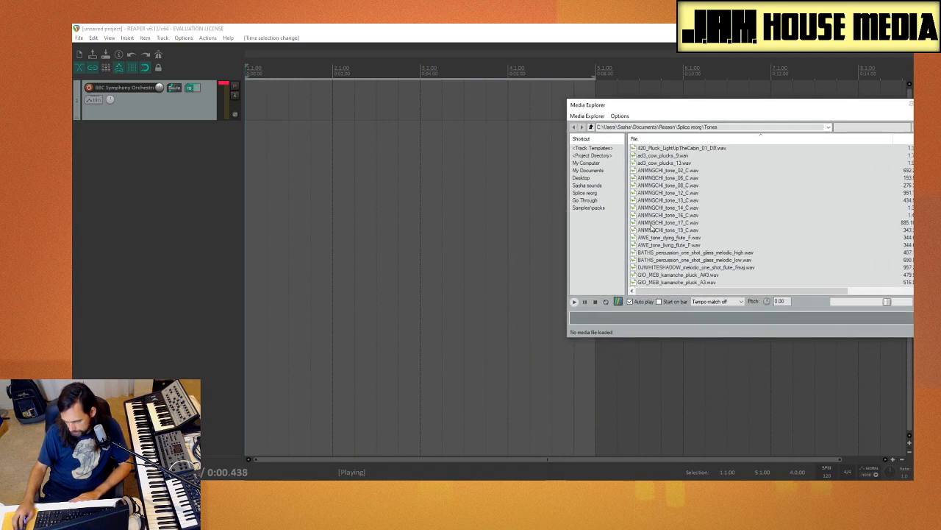
{"action": "left_click", "coordinate": [671, 208]}
{"action": "left_click", "coordinate": [672, 194]}
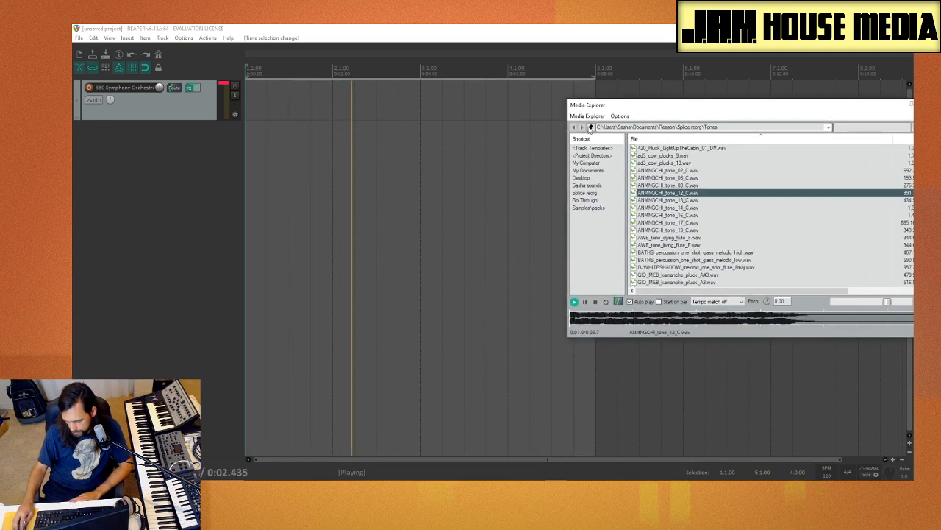
{"action": "left_click", "coordinate": [591, 126]}
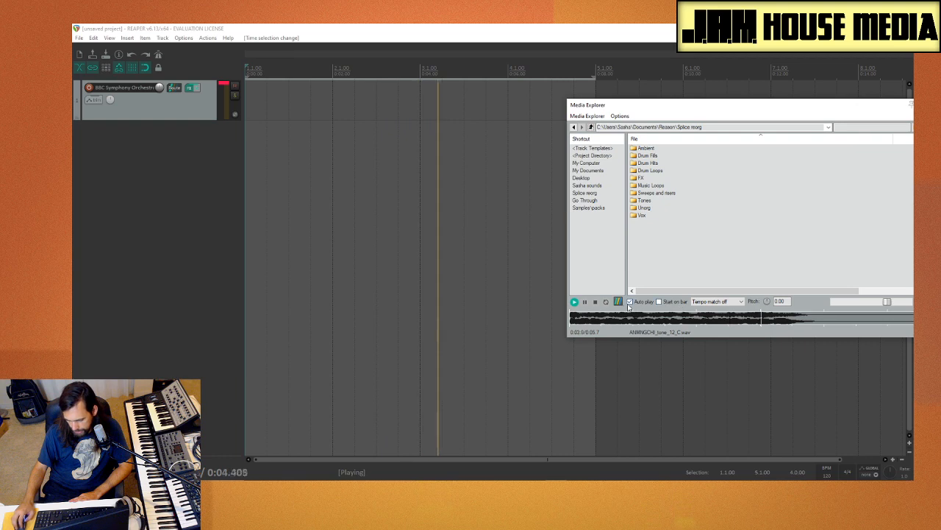
{"action": "double_click", "coordinate": [665, 173]}
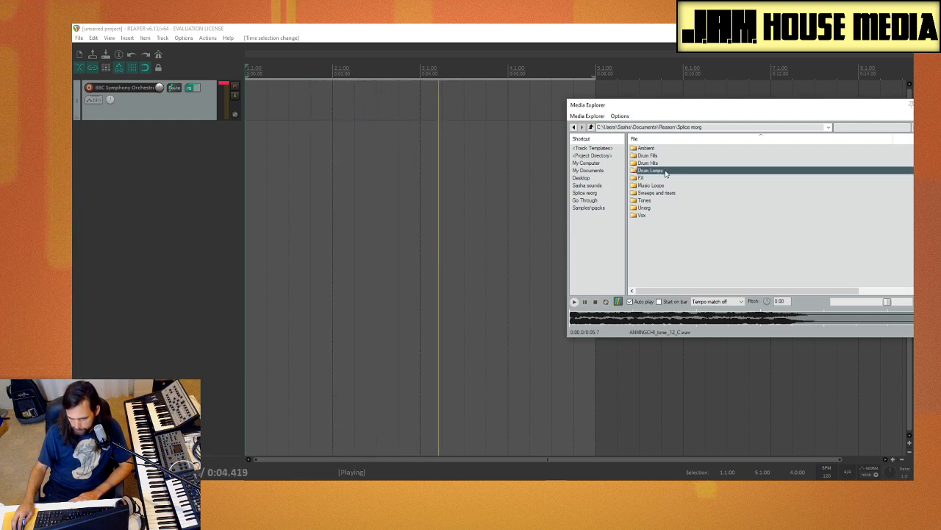
{"action": "left_click", "coordinate": [592, 127]}
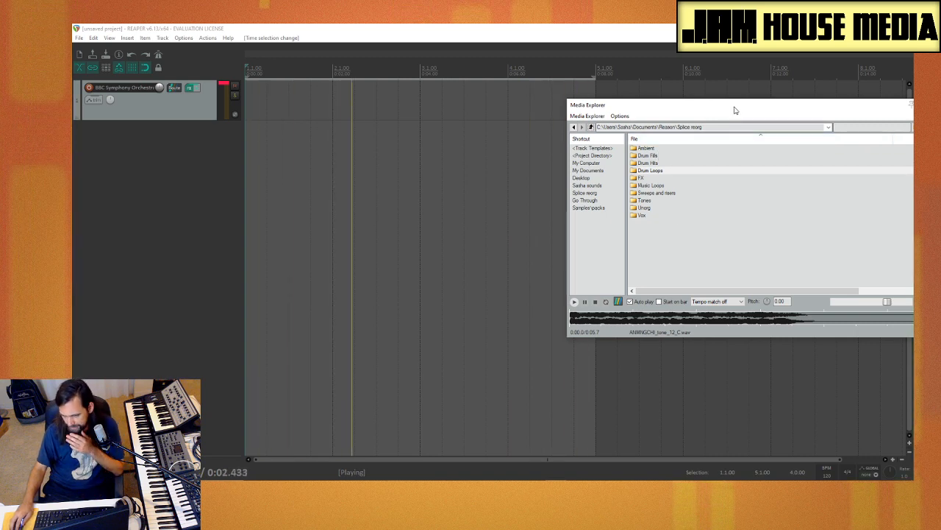
{"action": "left_click_drag", "start_coordinate": [766, 107], "coordinate": [506, 116]}
{"action": "left_click", "coordinate": [675, 115]}
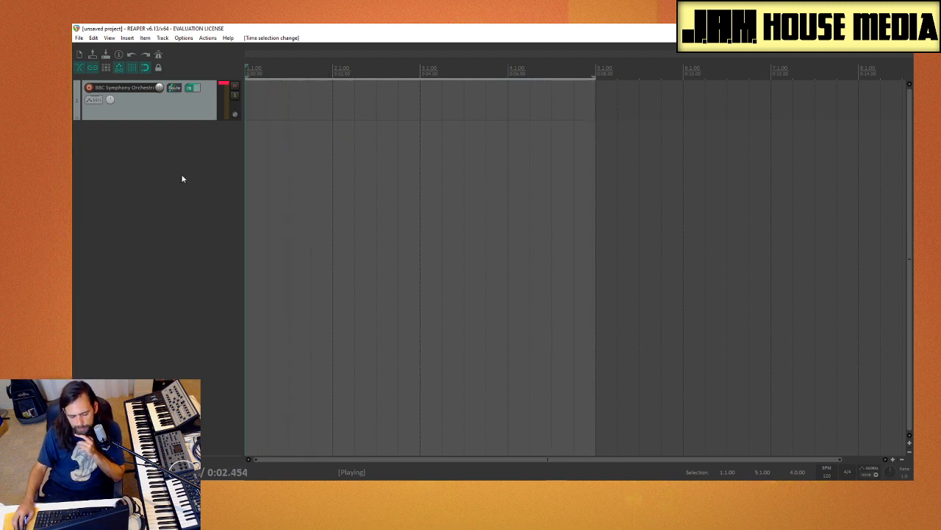
{"action": "right_click", "coordinate": [128, 143]}
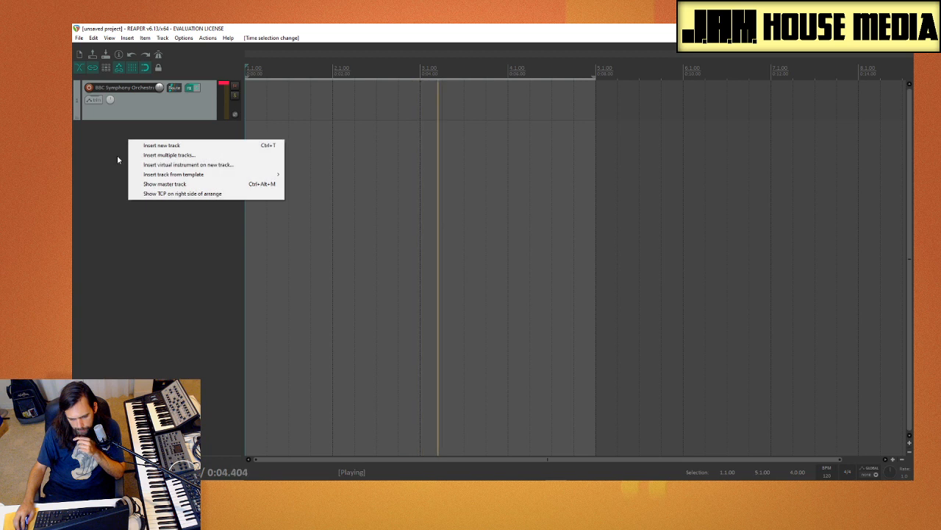
{"action": "left_click", "coordinate": [115, 159]}
Step: Reopen the Media Explorer and browse to the Closed folder of the Hat samples in Drum Hits
{"action": "key", "text": "ctrl+alt+x"}
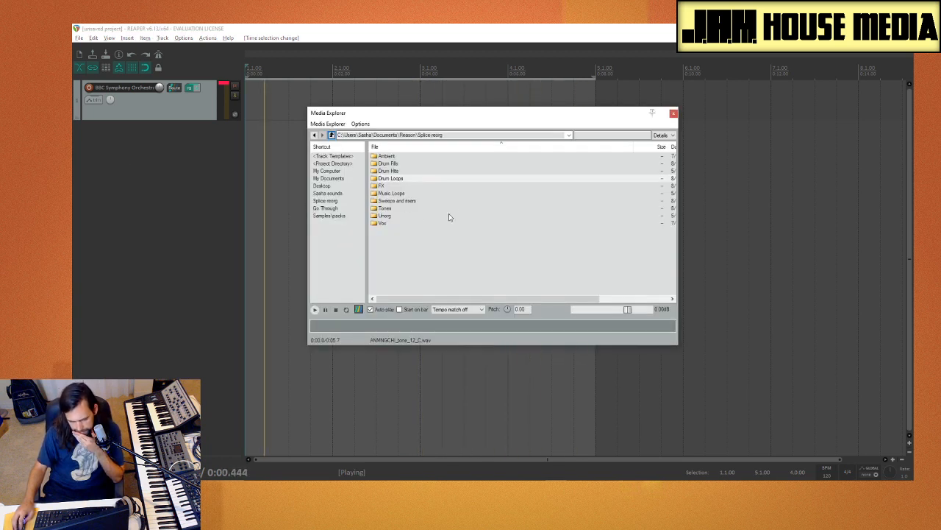
{"action": "double_click", "coordinate": [404, 172]}
{"action": "double_click", "coordinate": [405, 171]}
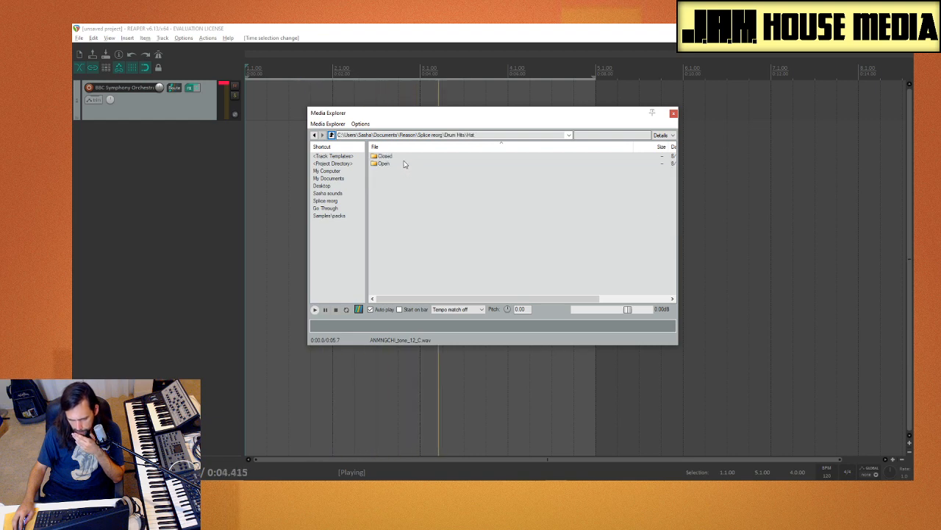
{"action": "double_click", "coordinate": [390, 156]}
Step: Preview the closed hi-hats AVB_Hat_02, 03, 04 and 08, BBL_hihat_basic_deal.wav and CHROMEO_hihat_live_08.wav
{"action": "left_click", "coordinate": [400, 178]}
{"action": "left_click", "coordinate": [403, 207]}
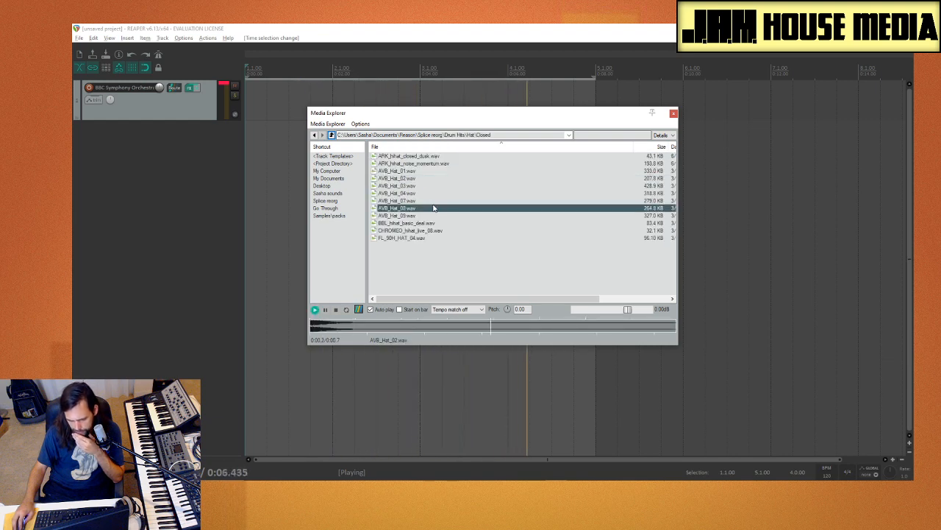
{"action": "left_click", "coordinate": [419, 185]}
{"action": "left_click", "coordinate": [421, 194]}
{"action": "left_click", "coordinate": [424, 209]}
{"action": "left_click", "coordinate": [427, 223]}
{"action": "left_click", "coordinate": [429, 231]}
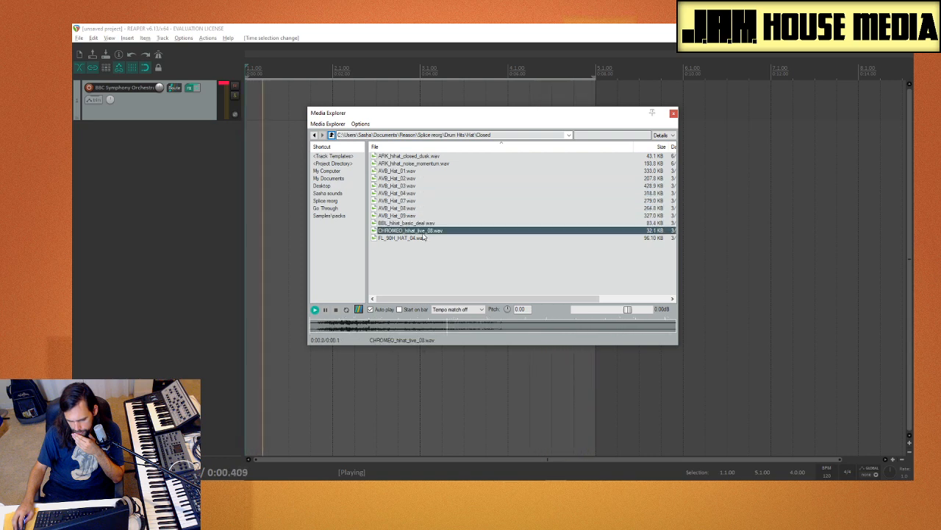
Step: Place BBL_hihat_basic_deal.wav at the start of bar 1 on a new track, copy it one beat on, and stop playback
{"action": "left_click", "coordinate": [423, 225]}
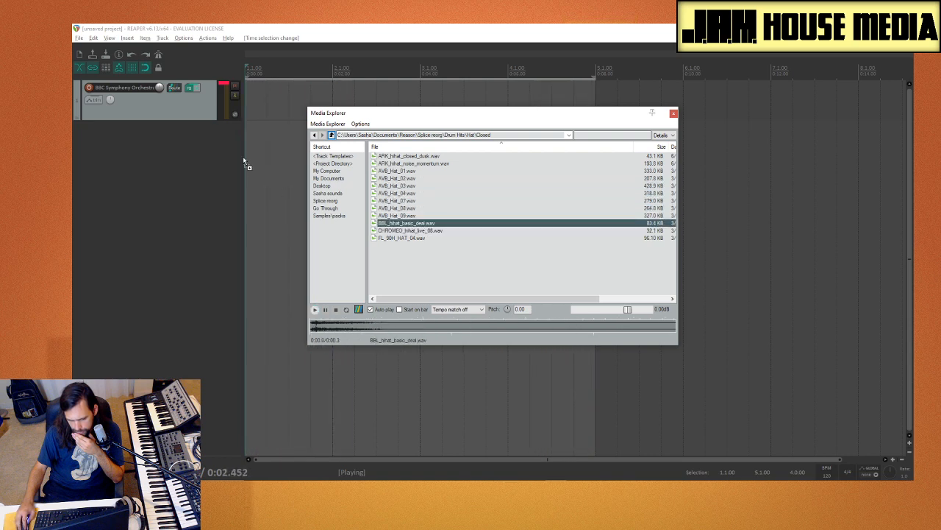
{"action": "left_click_drag", "start_coordinate": [243, 159], "coordinate": [281, 152]}
{"action": "key", "text": "ctrl+alt+x"}
{"action": "left_click_drag", "start_coordinate": [305, 158], "coordinate": [289, 157]}
{"action": "key", "text": "space"}
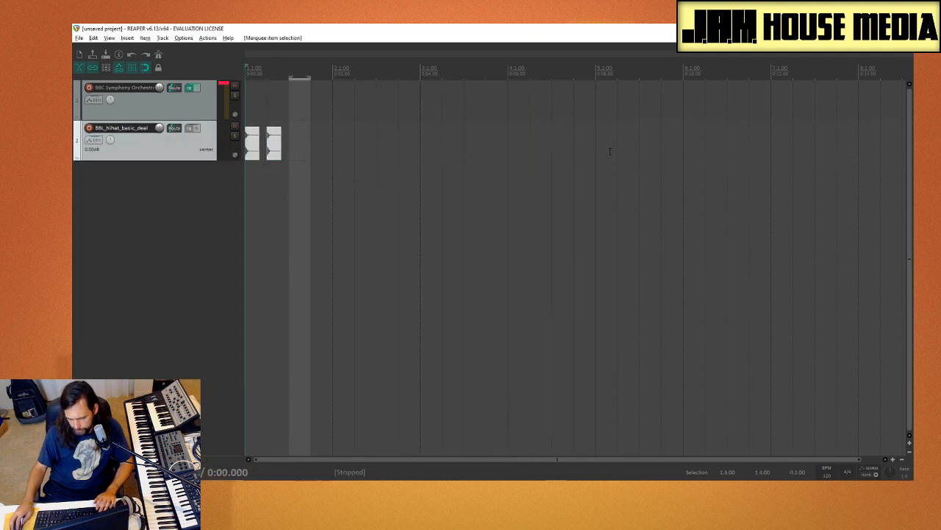
Step: Set the time selection from bar 1 to bar 5 and duplicate both hi-hat hits onto beats 3 and 4 of bar 1
{"action": "left_click_drag", "start_coordinate": [595, 155], "coordinate": [247, 173]}
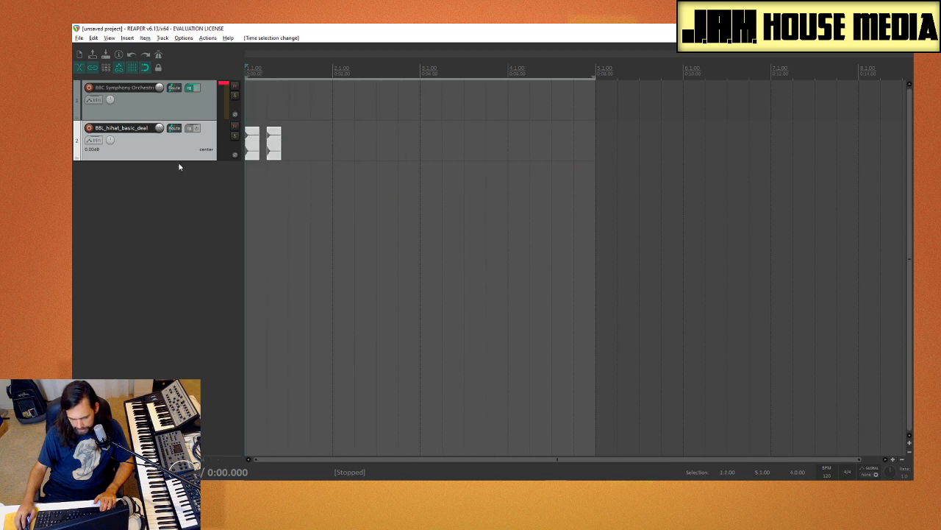
{"action": "key", "text": "ctrl+d"}
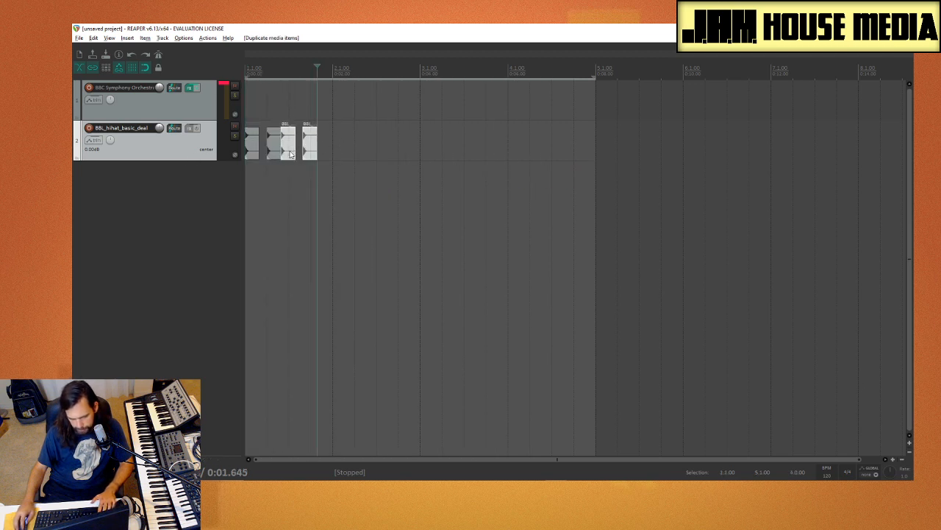
{"action": "left_click_drag", "start_coordinate": [291, 154], "coordinate": [298, 154]}
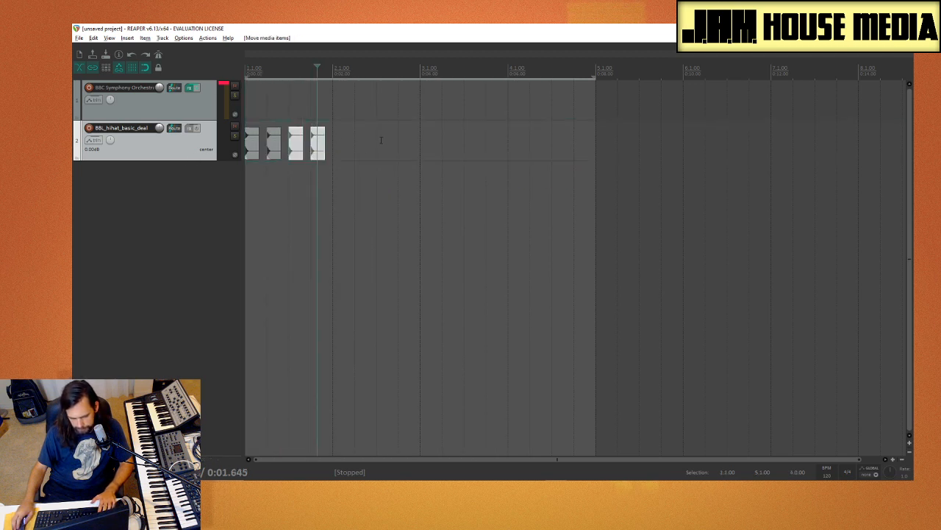
Step: Duplicate the four hi-hat hits of bar 1 into bar 2, and all eight hits into bars 3 and 4
{"action": "left_click_drag", "start_coordinate": [388, 134], "coordinate": [167, 179]}
{"action": "key", "text": "ctrl+d"}
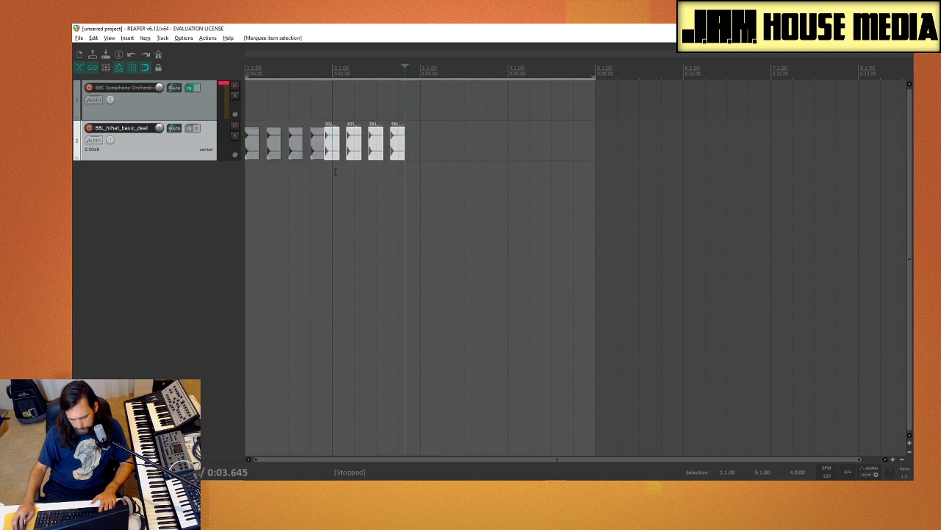
{"action": "left_click_drag", "start_coordinate": [338, 153], "coordinate": [347, 157]}
{"action": "left_click_drag", "start_coordinate": [467, 144], "coordinate": [139, 159]}
{"action": "key", "text": "ctrl+d"}
{"action": "left_click_drag", "start_coordinate": [419, 156], "coordinate": [426, 157]}
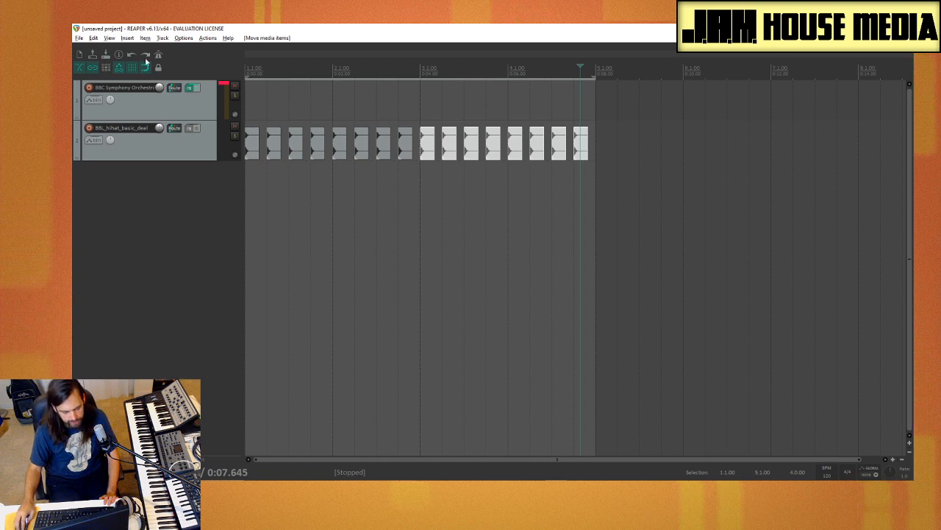
Step: Open the virtual instrument browser for a new track and filter all plug-ins by "batte"
{"action": "right_click", "coordinate": [140, 197]}
{"action": "left_click", "coordinate": [200, 220]}
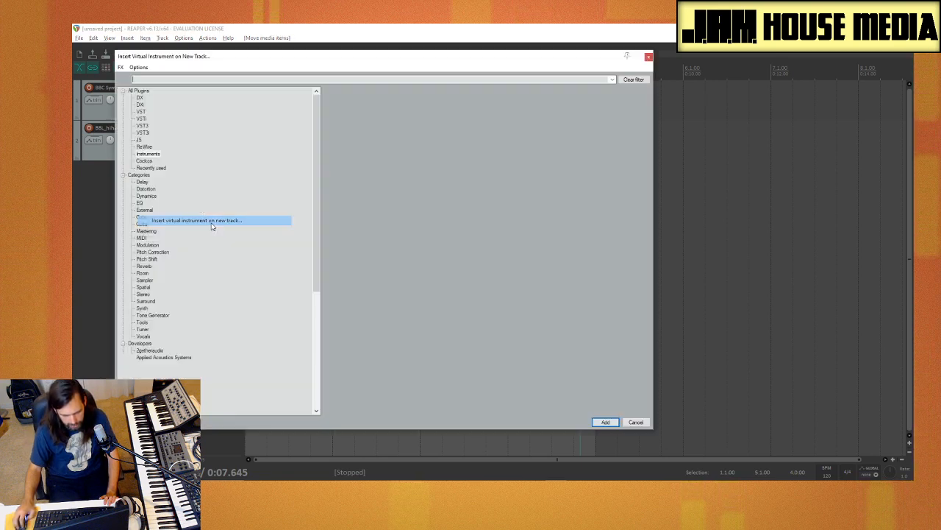
{"action": "left_click", "coordinate": [144, 93]}
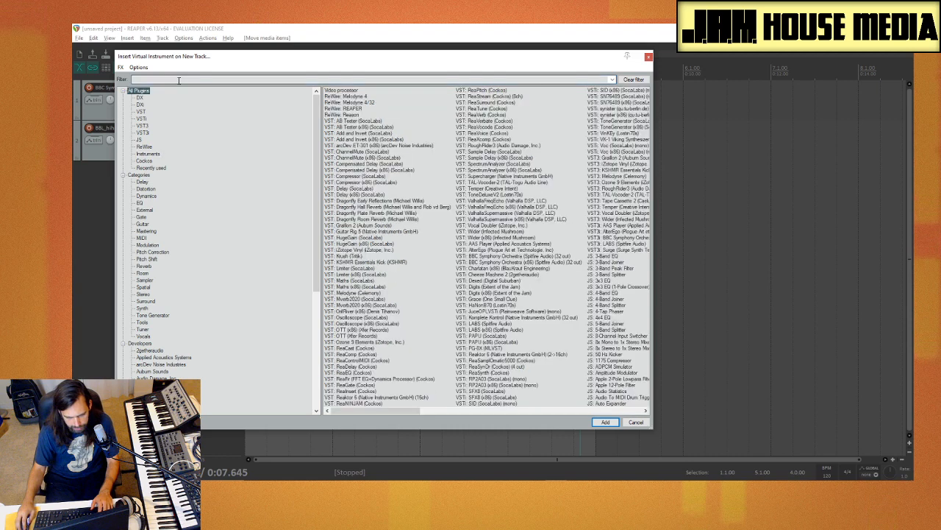
{"action": "left_click", "coordinate": [178, 80]}
{"action": "type", "text": "batter"}
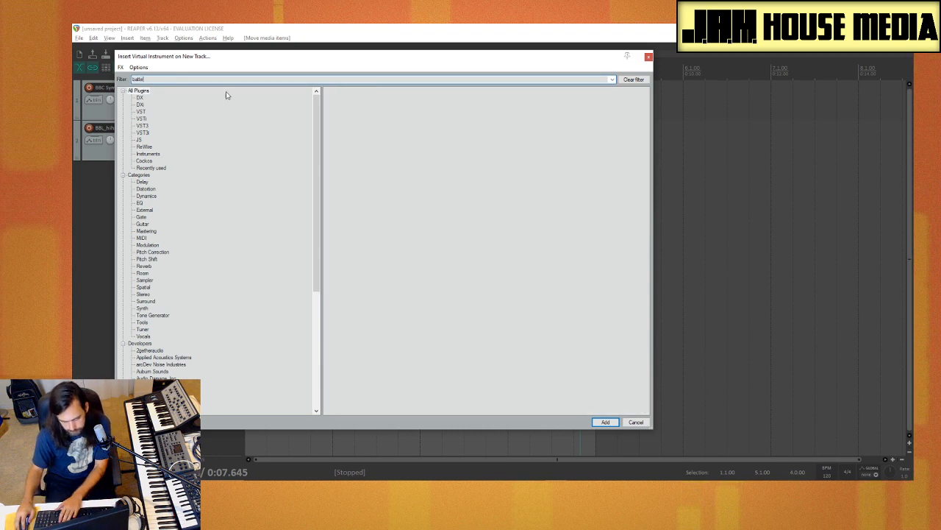
Step: Clear the plug-in filter, enlarge the browser to look over the full plug-in list, and close it without adding an instrument
{"action": "key", "text": "BackSpace"}
{"action": "key", "text": "BackSpace"}
{"action": "key", "text": "BackSpace"}
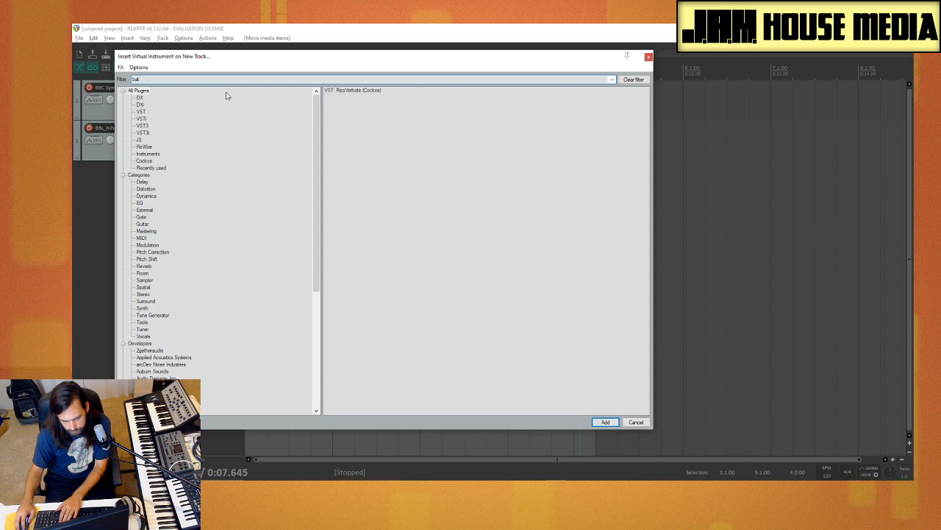
{"action": "key", "text": "BackSpace"}
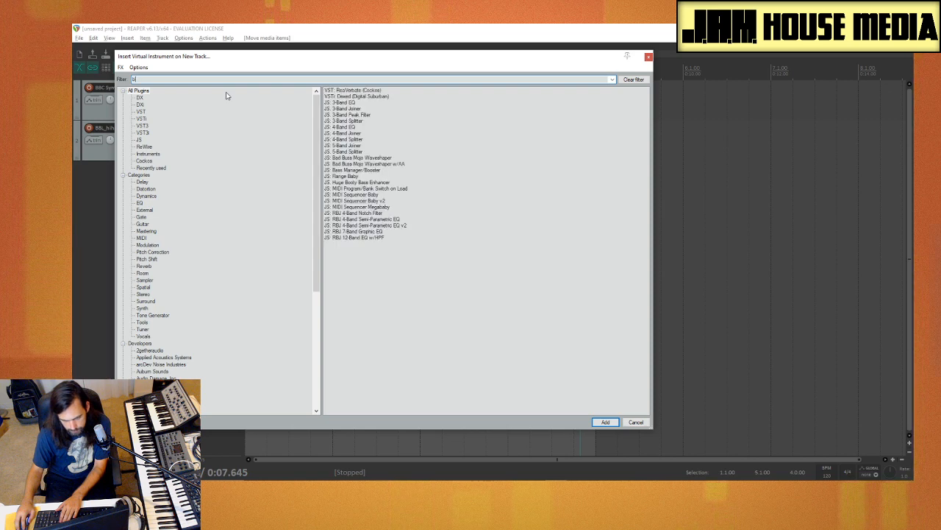
{"action": "key", "text": "BackSpace"}
{"action": "key", "text": "BackSpace"}
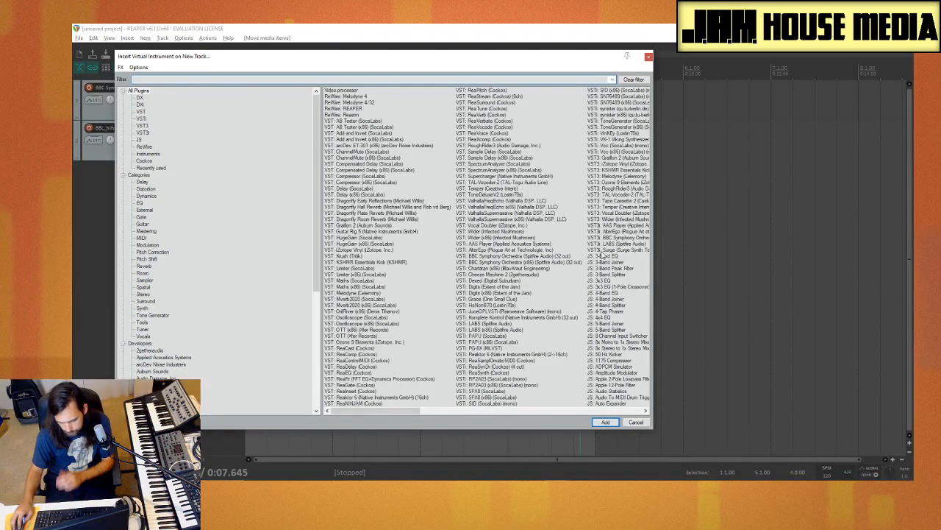
{"action": "left_click_drag", "start_coordinate": [652, 428], "coordinate": [838, 450]}
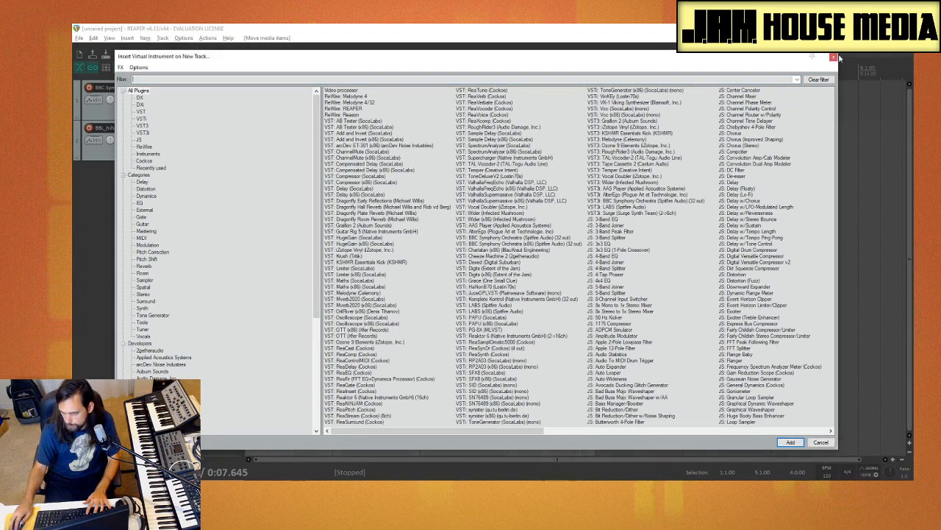
{"action": "left_click", "coordinate": [832, 57]}
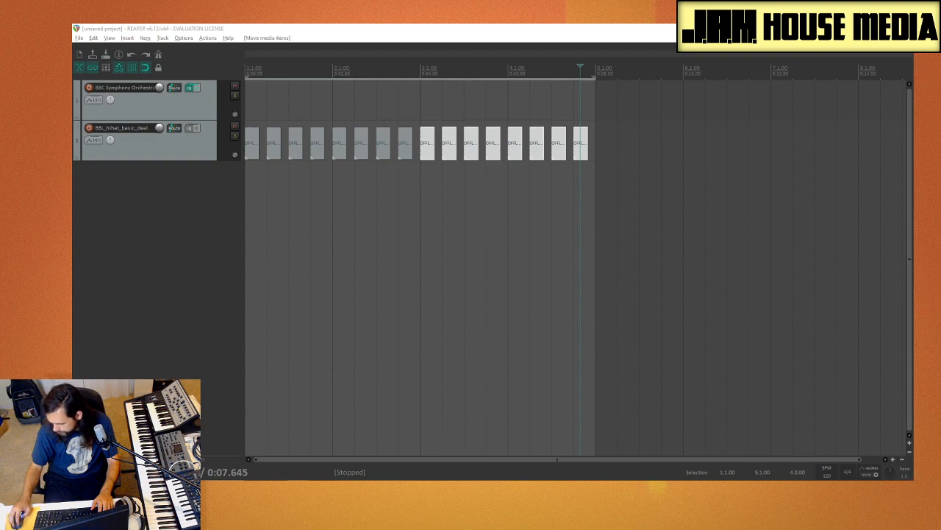
Step: Switch to the Chrome browser, search the web for "sitala" in a new tab and open the Decomposer Sitala page
{"action": "left_click_drag", "start_coordinate": [940, 184], "coordinate": [576, 27]}
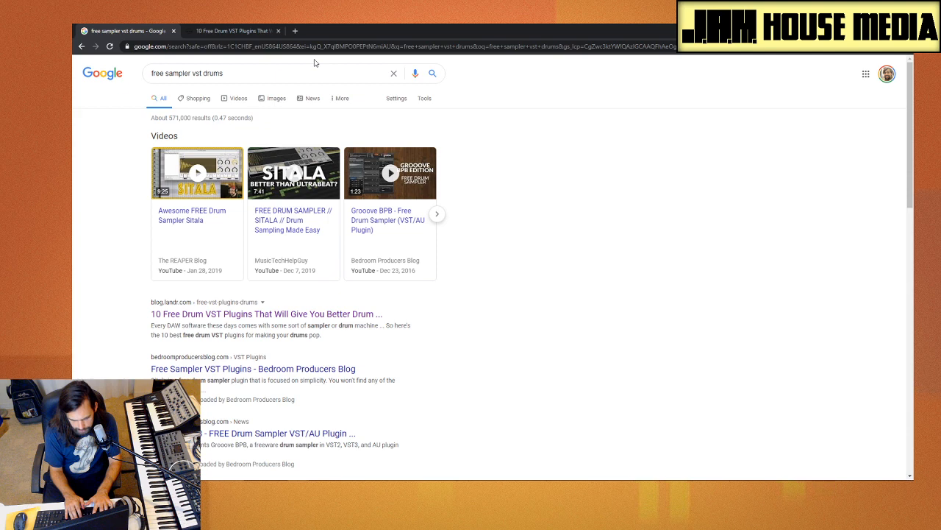
{"action": "key", "text": "ctrl+t"}
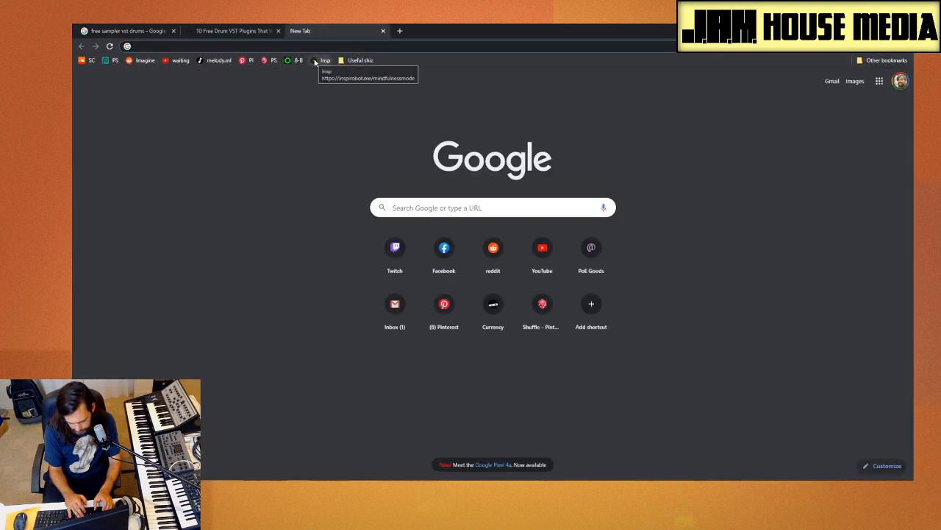
{"action": "type", "text": "sitala"}
{"action": "key", "text": "Return"}
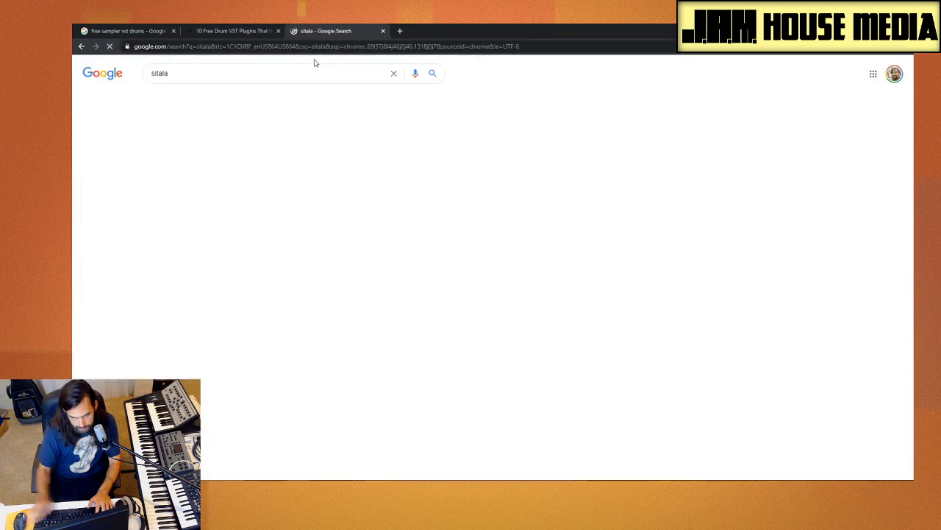
{"action": "left_click", "coordinate": [259, 146]}
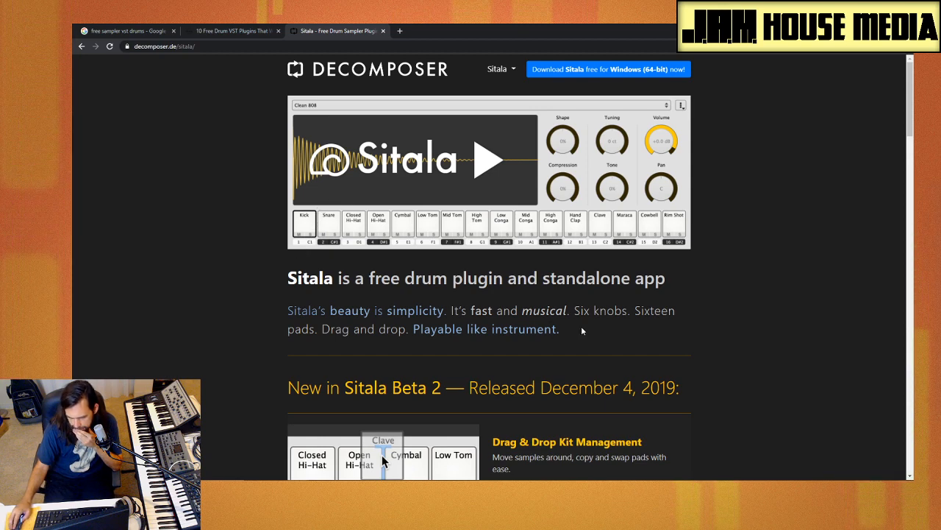
Step: Look over Sitala's feature list, download its free Windows (64-bit) version and move the browser out of the way
{"action": "scroll", "coordinate": [531, 354], "scroll_direction": "down", "scroll_amount": 1}
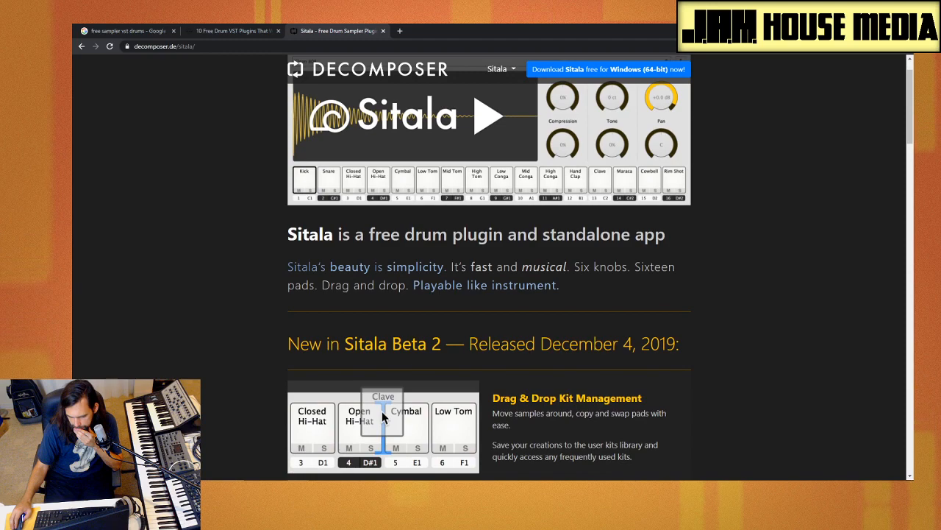
{"action": "scroll", "coordinate": [531, 354], "scroll_direction": "down", "scroll_amount": 2}
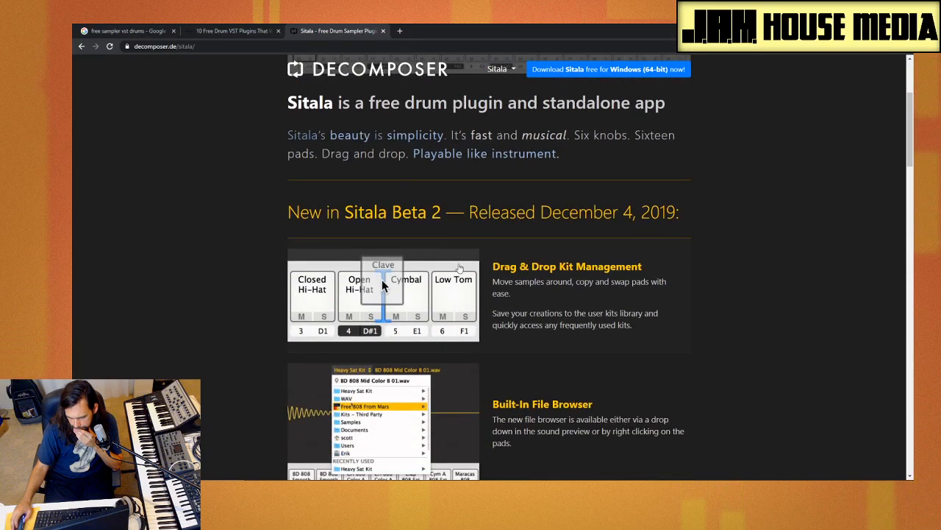
{"action": "scroll", "coordinate": [574, 311], "scroll_direction": "down", "scroll_amount": 3}
{"action": "scroll", "coordinate": [576, 316], "scroll_direction": "down", "scroll_amount": 2}
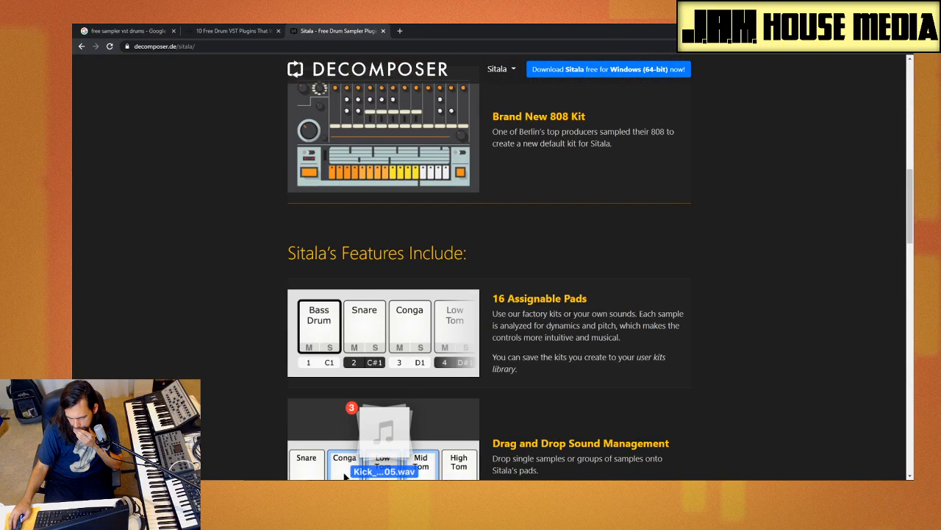
{"action": "scroll", "coordinate": [695, 361], "scroll_direction": "up", "scroll_amount": 1}
{"action": "scroll", "coordinate": [698, 364], "scroll_direction": "up", "scroll_amount": 8}
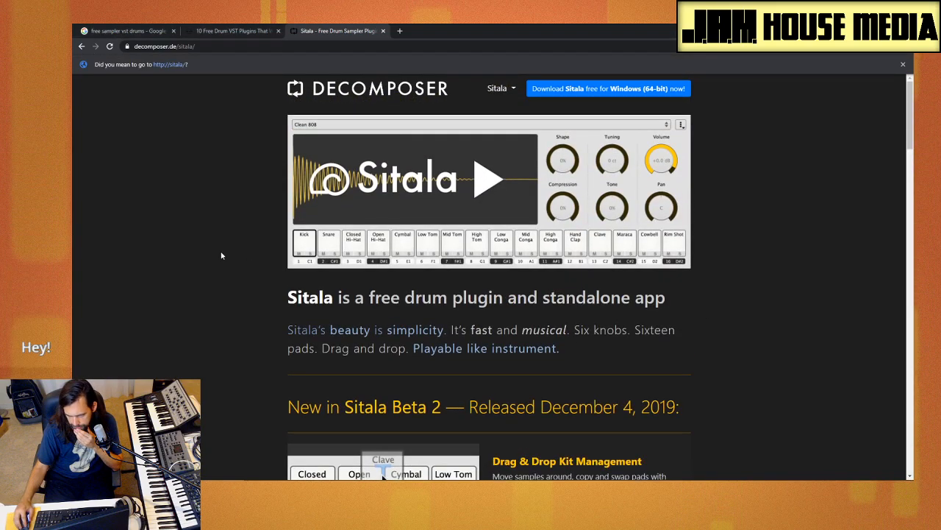
{"action": "left_click", "coordinate": [608, 90]}
{"action": "left_click_drag", "start_coordinate": [536, 31], "coordinate": [912, 50]}
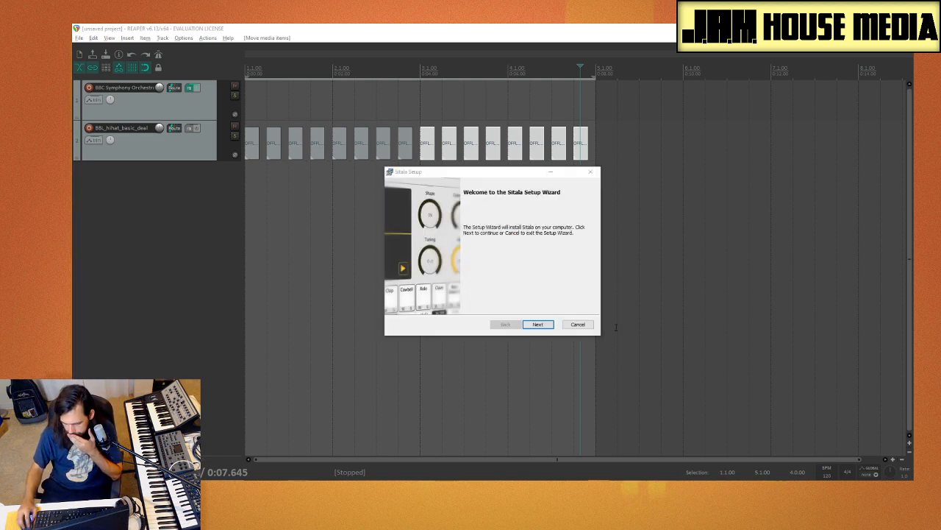
Step: Run the Sitala setup with the destination folder C:\Program Files\Sitala\ and reposition the standalone Sitala window
{"action": "left_click", "coordinate": [537, 322]}
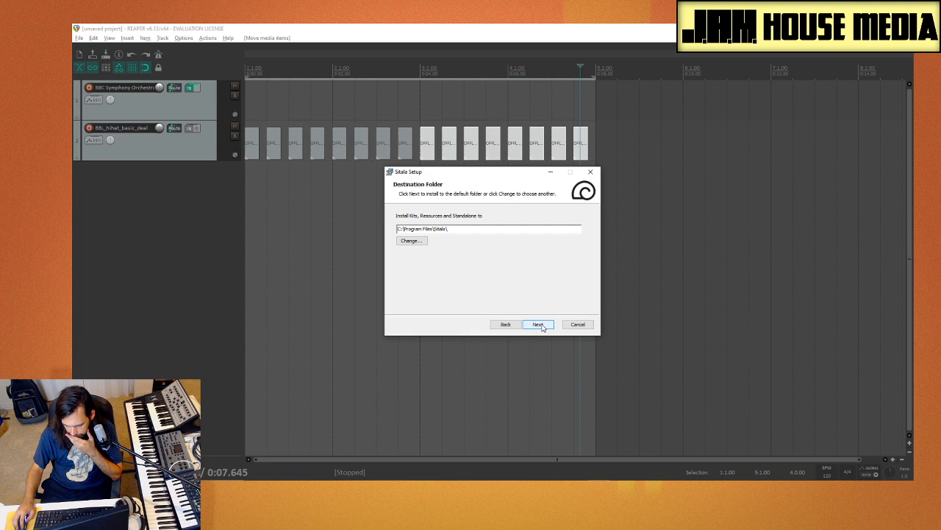
{"action": "left_click_drag", "start_coordinate": [483, 174], "coordinate": [940, 191]}
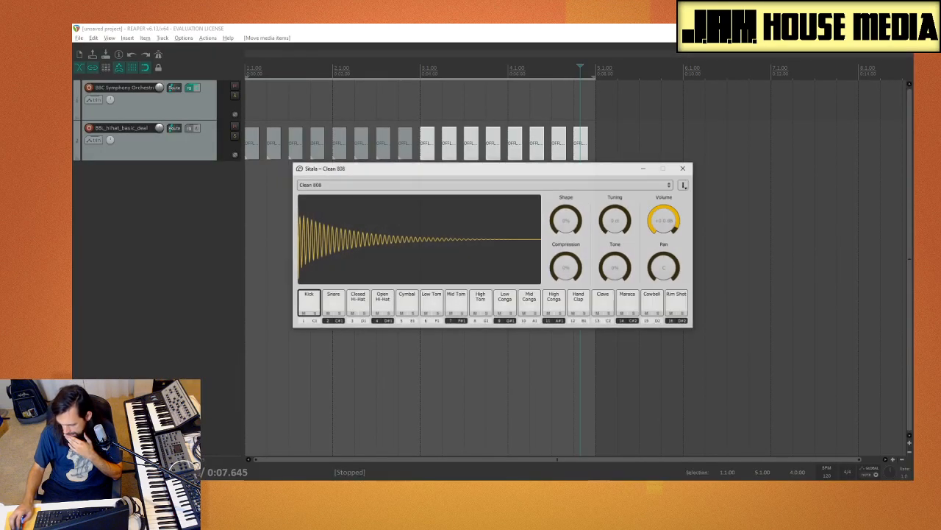
{"action": "left_click_drag", "start_coordinate": [390, 167], "coordinate": [296, 143]}
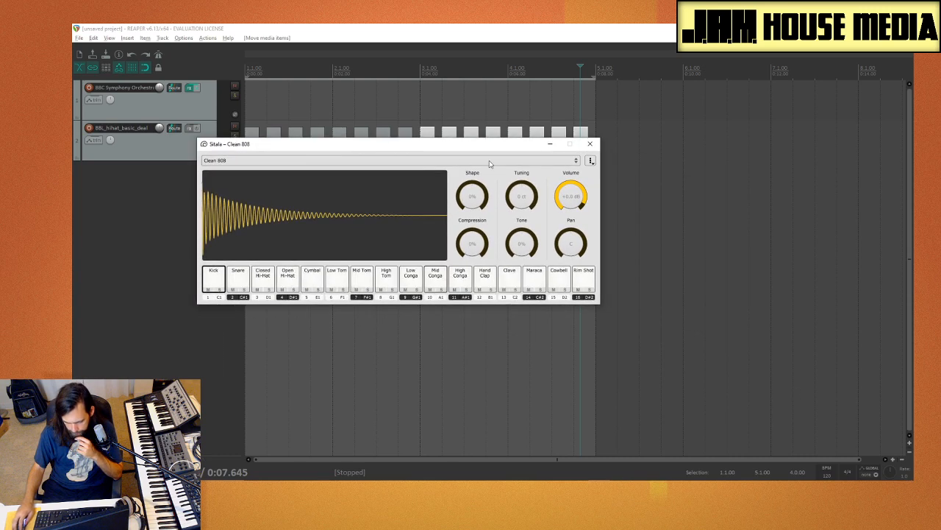
Step: Close the standalone Sitala window and re-scan the VST plug-in folders in the REAPER preferences
{"action": "left_click", "coordinate": [590, 144]}
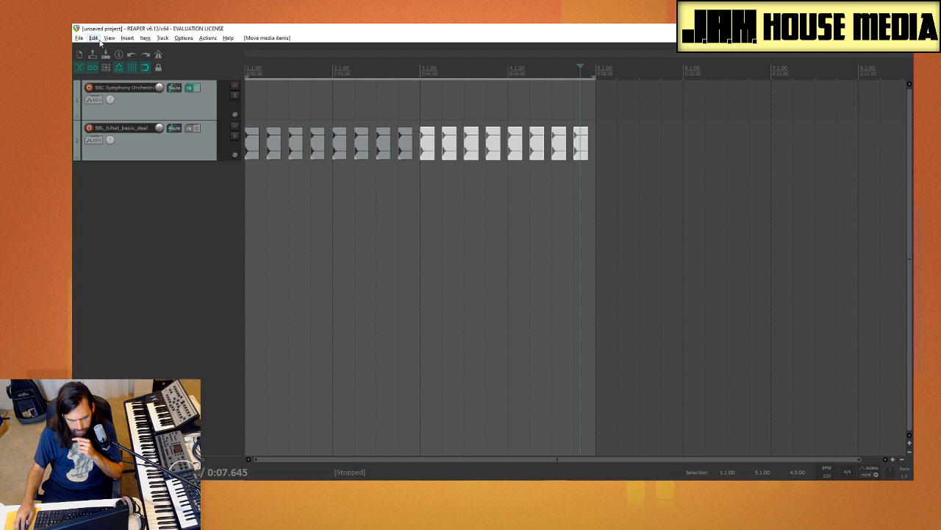
{"action": "left_click", "coordinate": [184, 38]}
{"action": "left_click", "coordinate": [220, 366]}
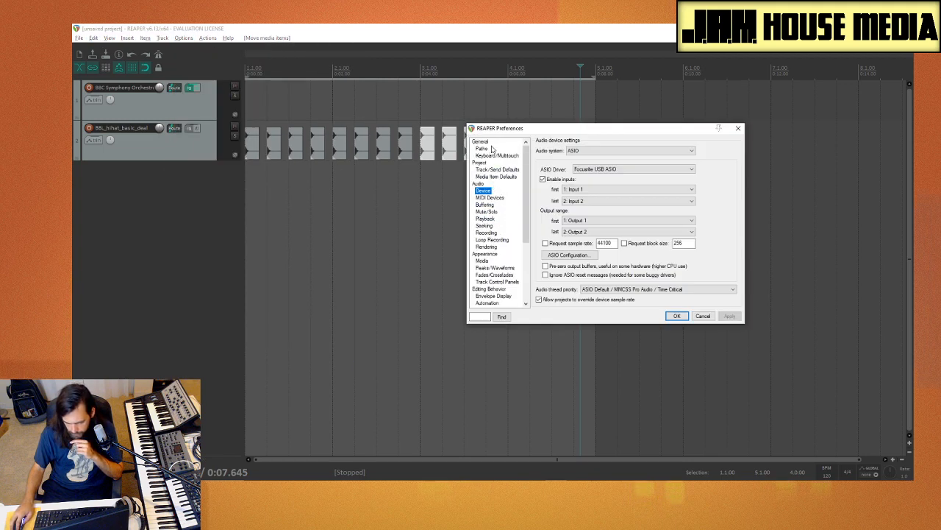
{"action": "scroll", "coordinate": [504, 237], "scroll_direction": "down", "scroll_amount": 3}
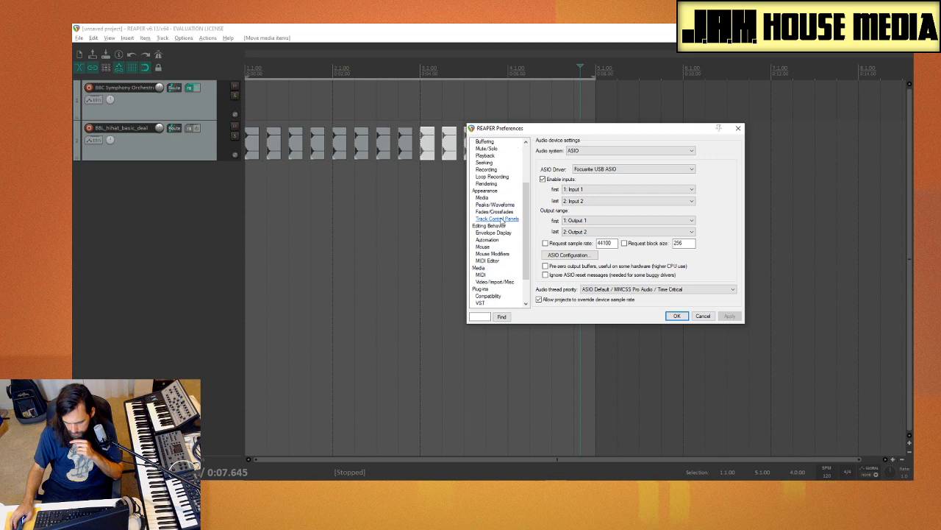
{"action": "left_click", "coordinate": [489, 303]}
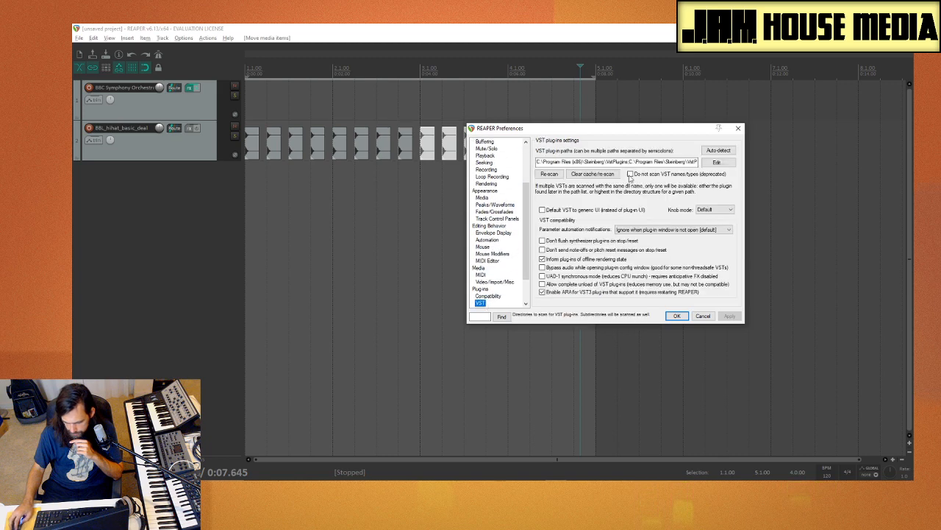
{"action": "left_click", "coordinate": [549, 174]}
{"action": "left_click", "coordinate": [737, 129]}
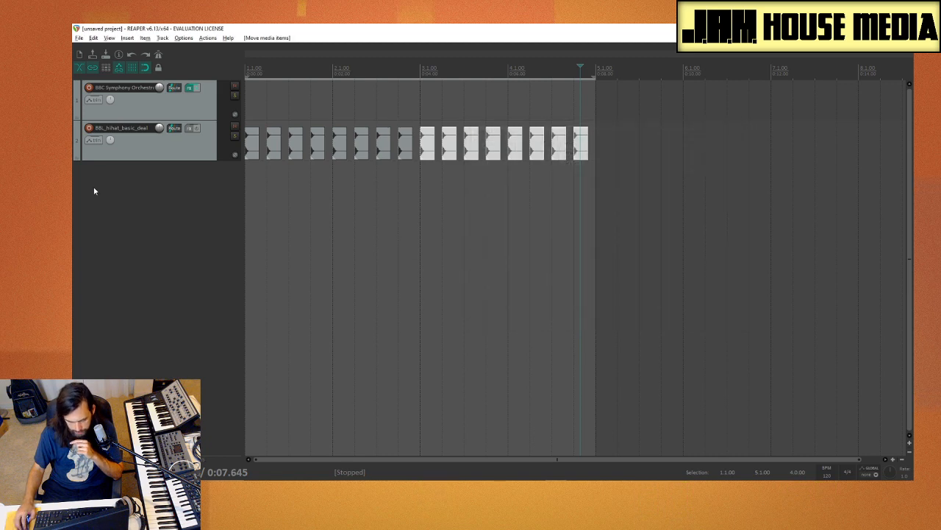
Step: Insert the Sitala (Decomposer) virtual instrument on a new track, declining the extra tracks for its separate outputs
{"action": "right_click", "coordinate": [95, 189]}
{"action": "left_click", "coordinate": [162, 223]}
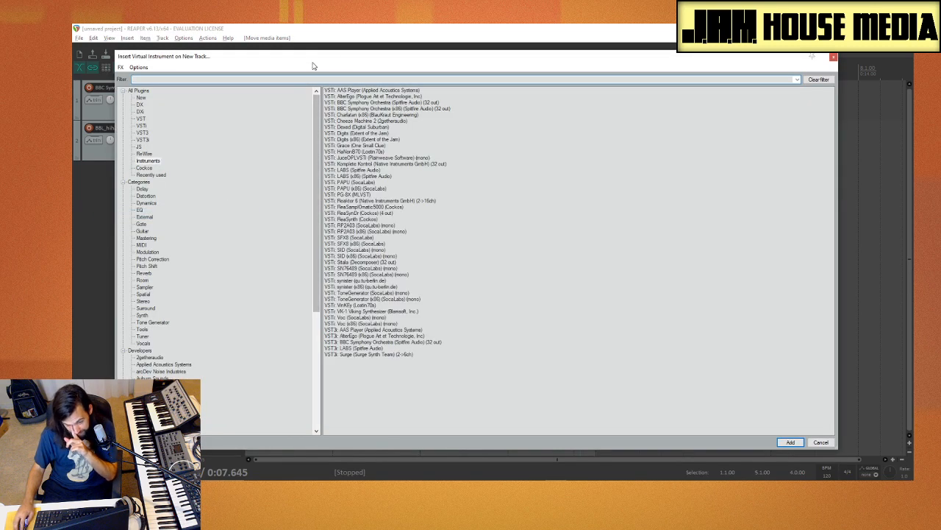
{"action": "type", "text": "si"}
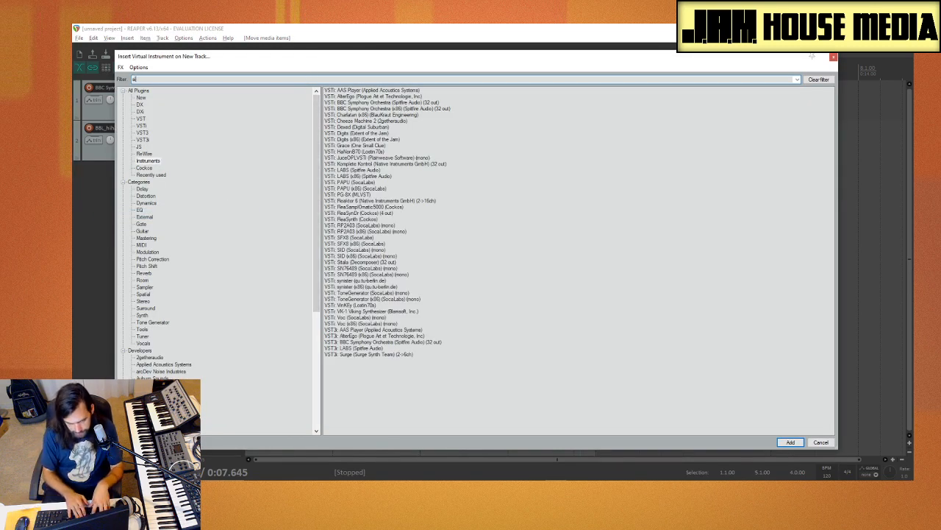
{"action": "type", "text": "t"}
{"action": "left_click", "coordinate": [364, 93]}
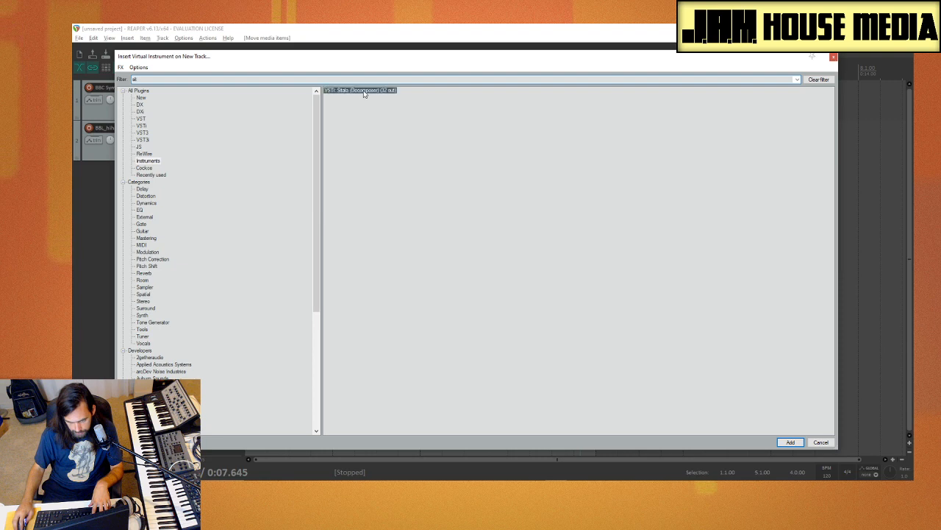
{"action": "key", "text": "Return"}
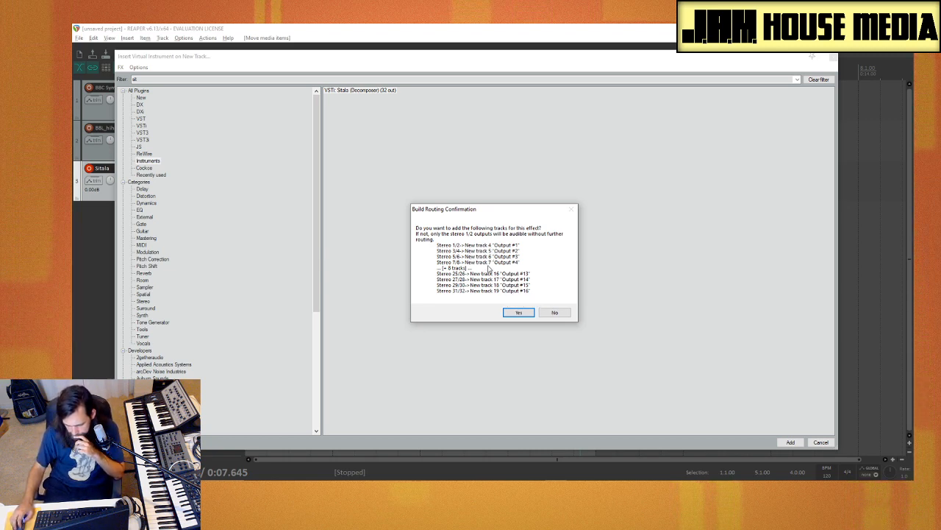
{"action": "left_click", "coordinate": [556, 313]}
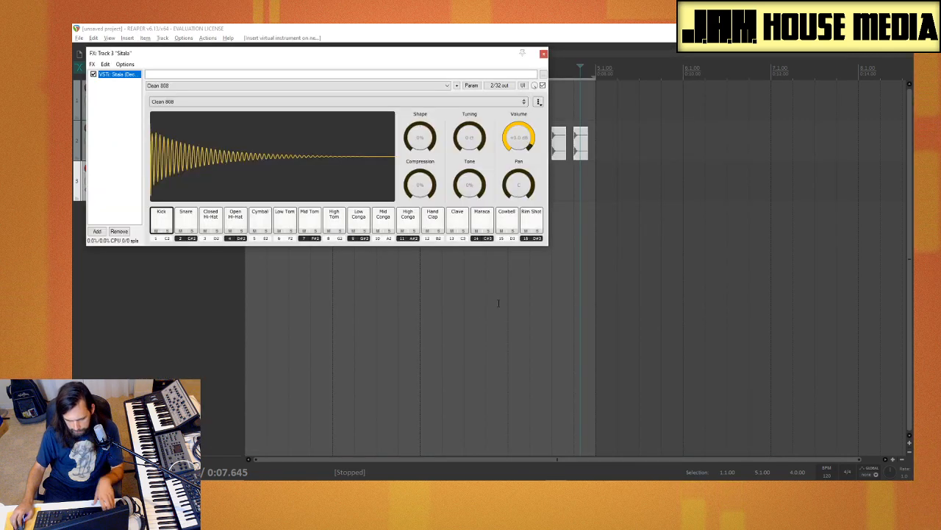
Step: Inspect Sitala's output routing in the pin connector, and audition the Snare, Closed Hi-Hat and Open Hi-Hat pads
{"action": "left_click", "coordinate": [503, 86]}
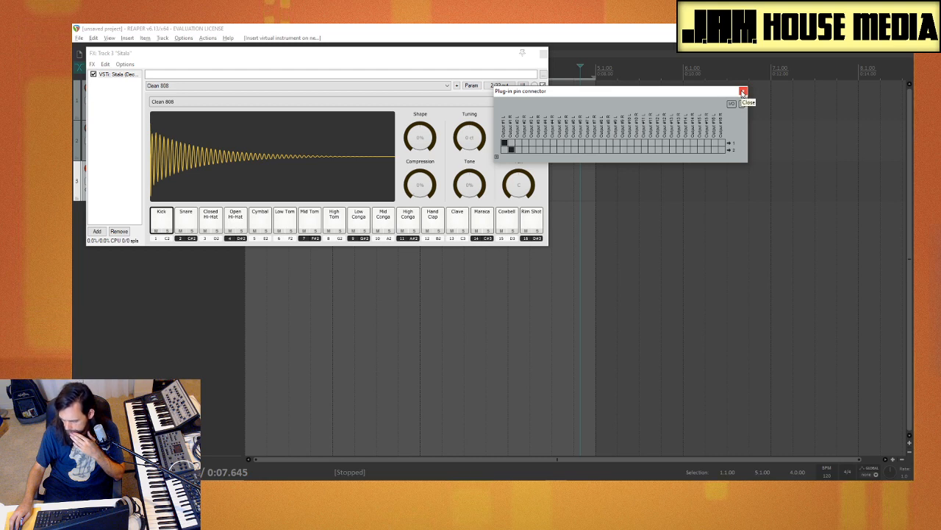
{"action": "left_click", "coordinate": [743, 92]}
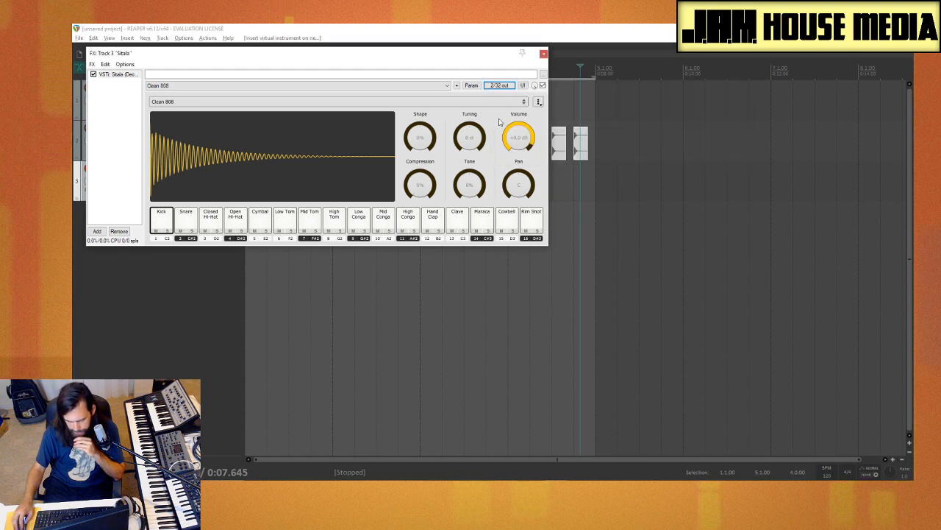
{"action": "left_click", "coordinate": [186, 219]}
{"action": "left_click", "coordinate": [212, 220]}
{"action": "left_click", "coordinate": [236, 221]}
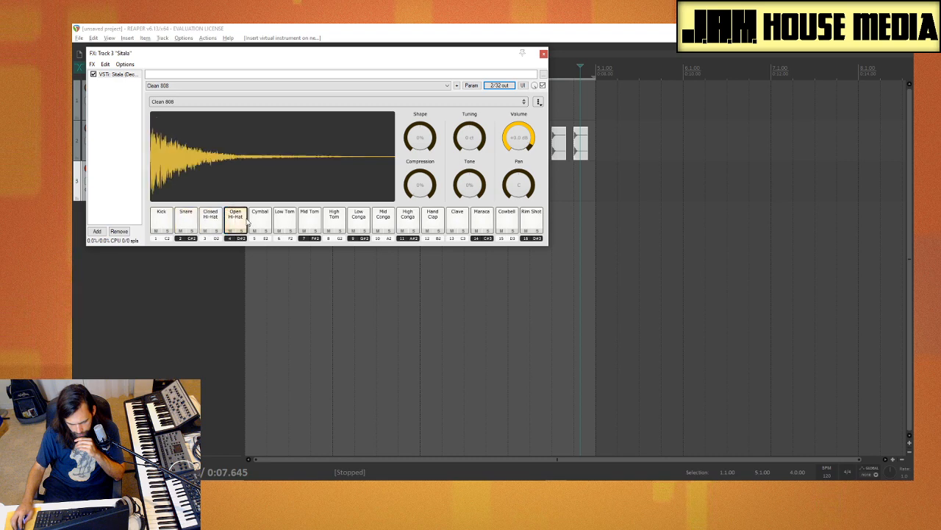
Step: Look over Sitala's available kits and plug-in presets without changing the Clean 808 kit
{"action": "left_click", "coordinate": [226, 101]}
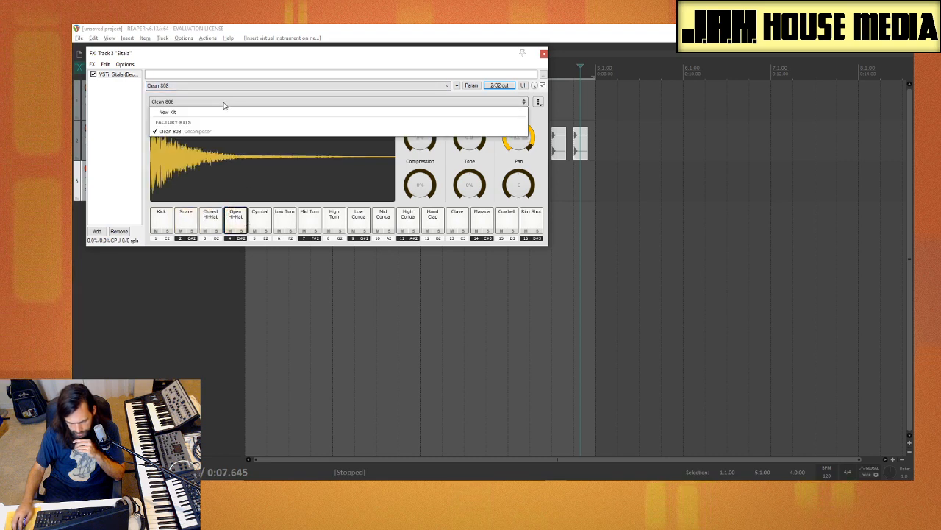
{"action": "left_click", "coordinate": [212, 94]}
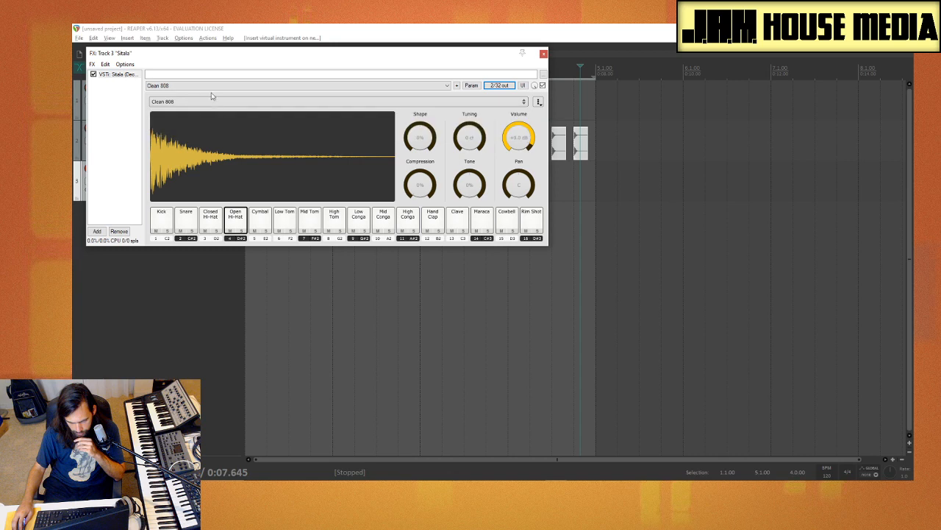
{"action": "left_click", "coordinate": [225, 86]}
{"action": "left_click", "coordinate": [245, 104]}
{"action": "left_click", "coordinate": [244, 104]}
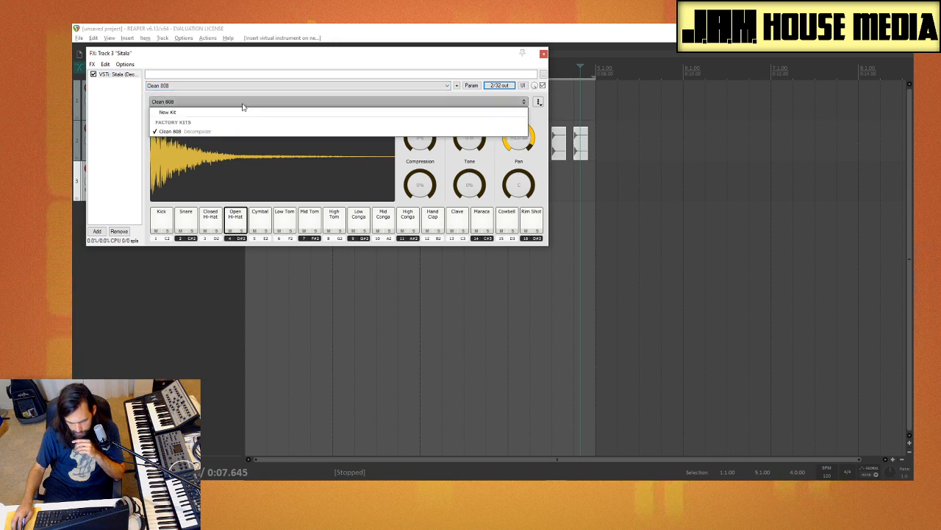
{"action": "left_click", "coordinate": [243, 105]}
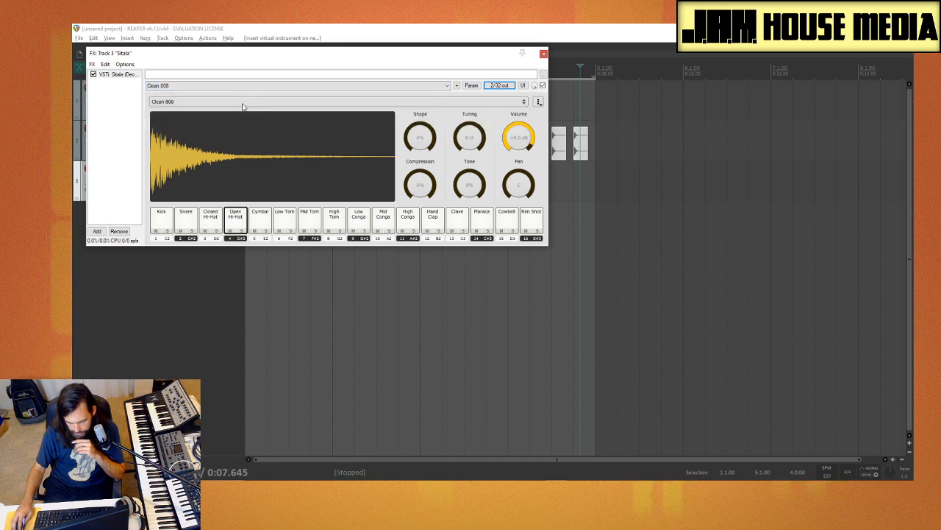
Step: Audition Sitala's Mid Conga, High Conga, Hand Clap, Clave, Maraca, Cowbell and Rim Shot pads
{"action": "left_click", "coordinate": [378, 223]}
{"action": "left_click", "coordinate": [408, 223]}
{"action": "left_click", "coordinate": [433, 221]}
{"action": "left_click", "coordinate": [460, 221]}
{"action": "left_click", "coordinate": [483, 222]}
{"action": "left_click", "coordinate": [508, 223]}
{"action": "left_click", "coordinate": [533, 224]}
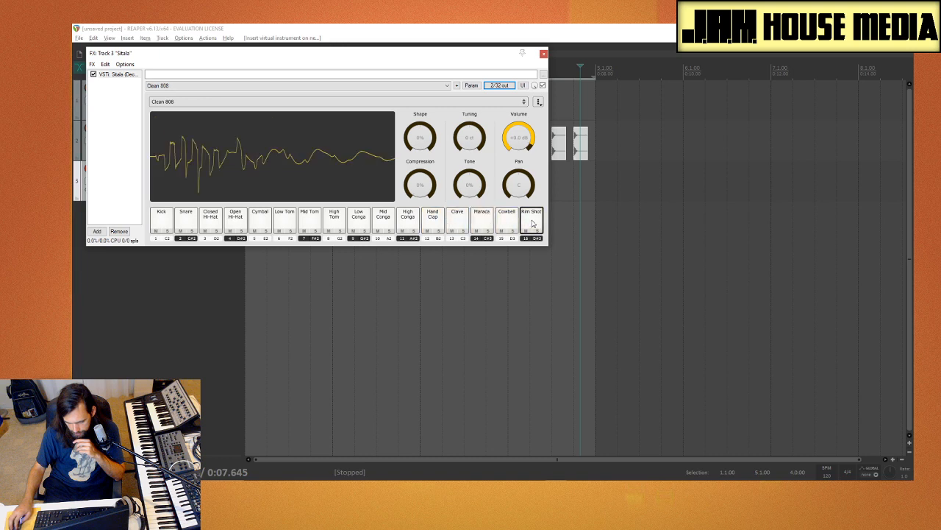
Step: Bring up the Media Explorer and load AVB_Hat_03.wav onto Sitala's Snare pad
{"action": "left_click", "coordinate": [369, 303]}
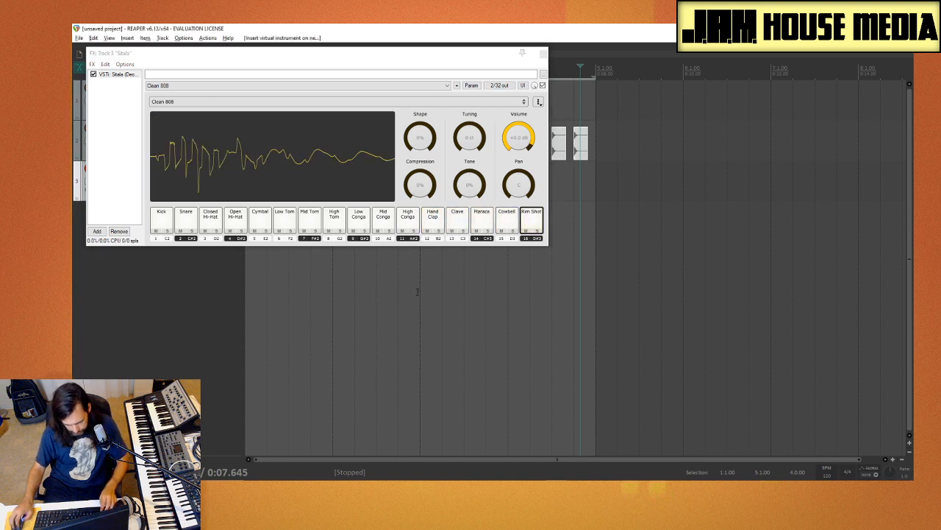
{"action": "key", "text": "ctrl+alt+x"}
{"action": "left_click", "coordinate": [411, 186]}
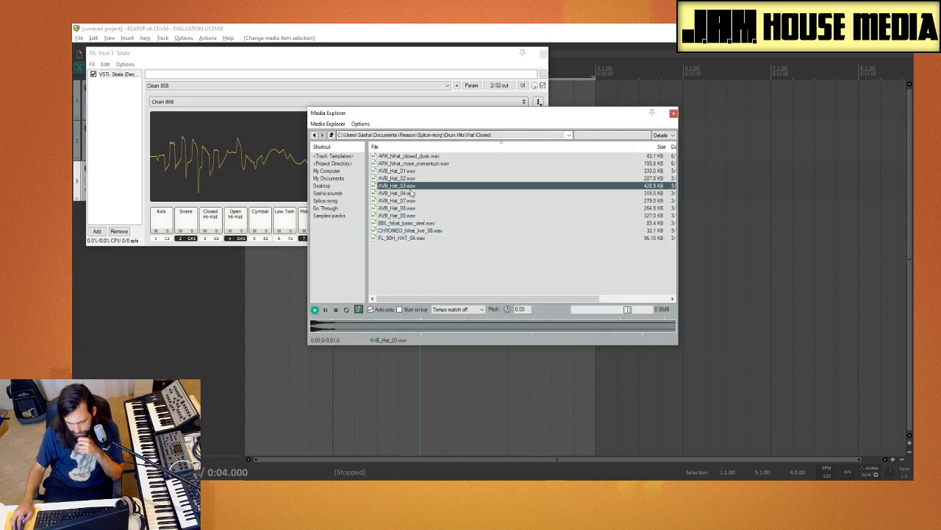
{"action": "left_click_drag", "start_coordinate": [309, 220], "coordinate": [189, 222]}
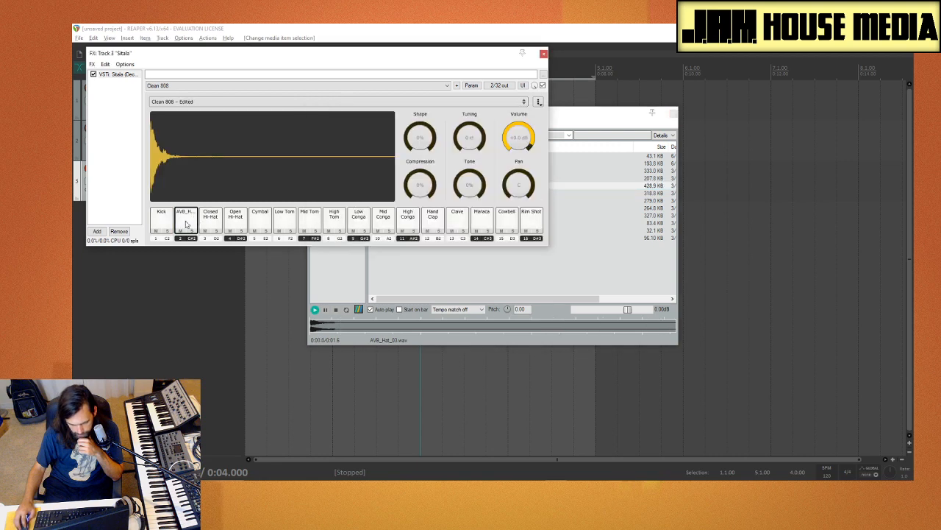
Step: Audition the closed hi-hat samples in the Media Explorer, including the ARK, AVB, BBL, CHROMEO and FL files
{"action": "left_click", "coordinate": [583, 120]}
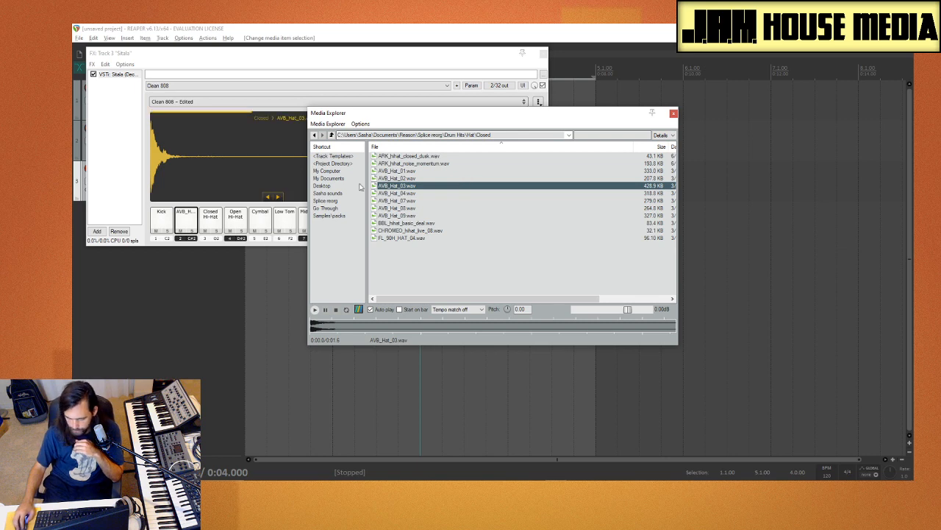
{"action": "left_click", "coordinate": [410, 156]}
{"action": "left_click", "coordinate": [410, 163]}
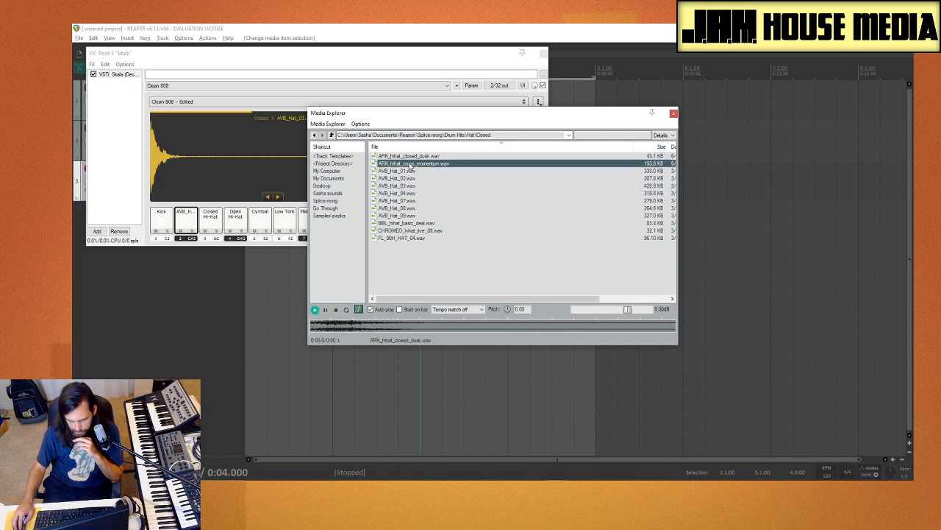
{"action": "left_click", "coordinate": [413, 171]}
{"action": "left_click", "coordinate": [416, 179]}
{"action": "left_click", "coordinate": [419, 193]}
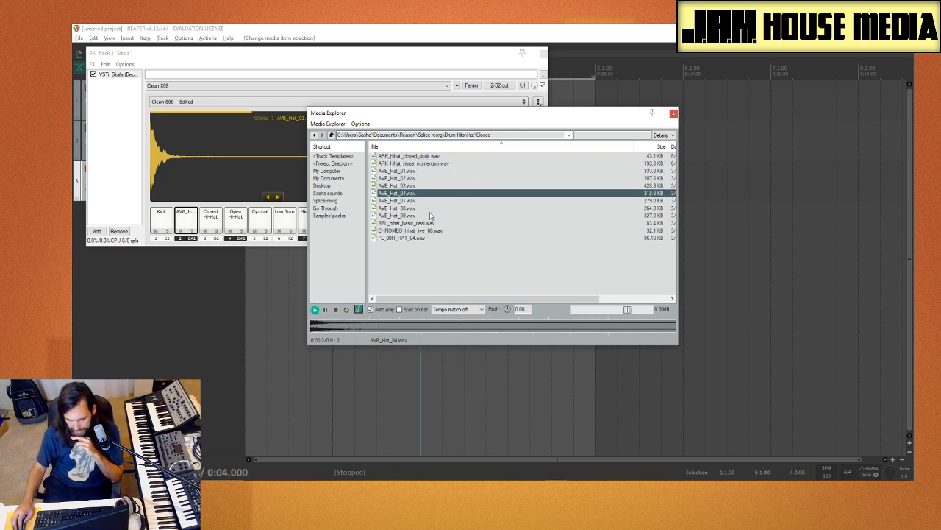
{"action": "left_click", "coordinate": [431, 216]}
{"action": "left_click", "coordinate": [437, 231]}
{"action": "left_click", "coordinate": [439, 238]}
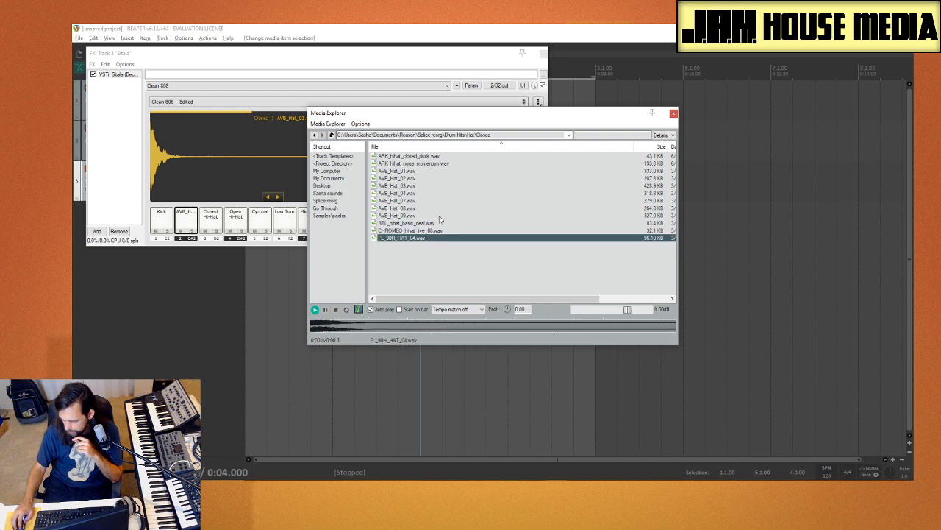
{"action": "left_click", "coordinate": [442, 224]}
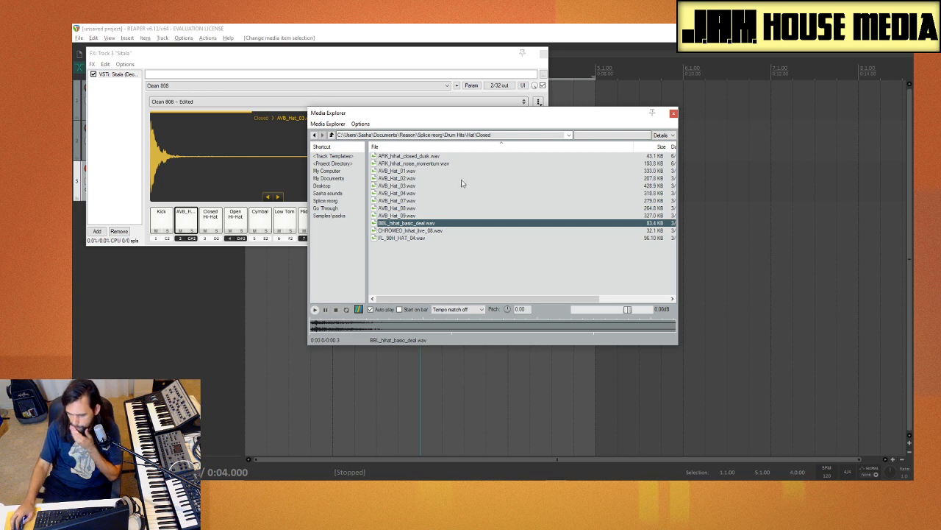
{"action": "left_click", "coordinate": [423, 186]}
{"action": "left_click", "coordinate": [431, 202]}
{"action": "left_click", "coordinate": [434, 215]}
{"action": "left_click", "coordinate": [433, 208]}
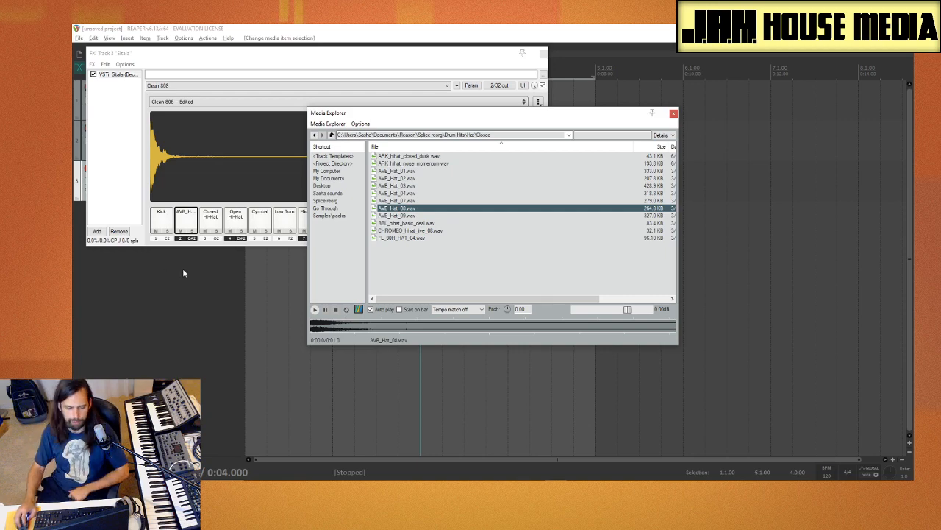
Step: Reposition the Sitala and Media Explorer windows so the track list and Sitala's first pads stay accessible
{"action": "left_click_drag", "start_coordinate": [231, 56], "coordinate": [375, 66]}
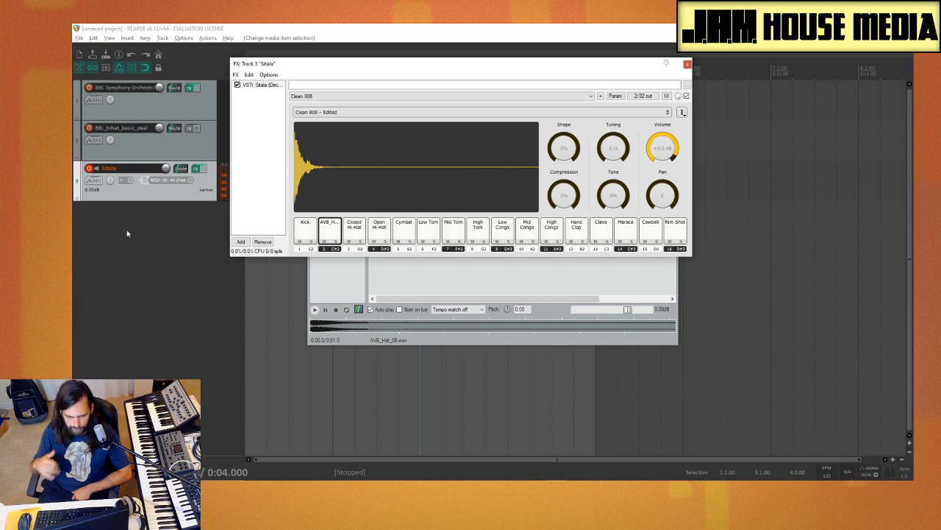
{"action": "left_click", "coordinate": [498, 291]}
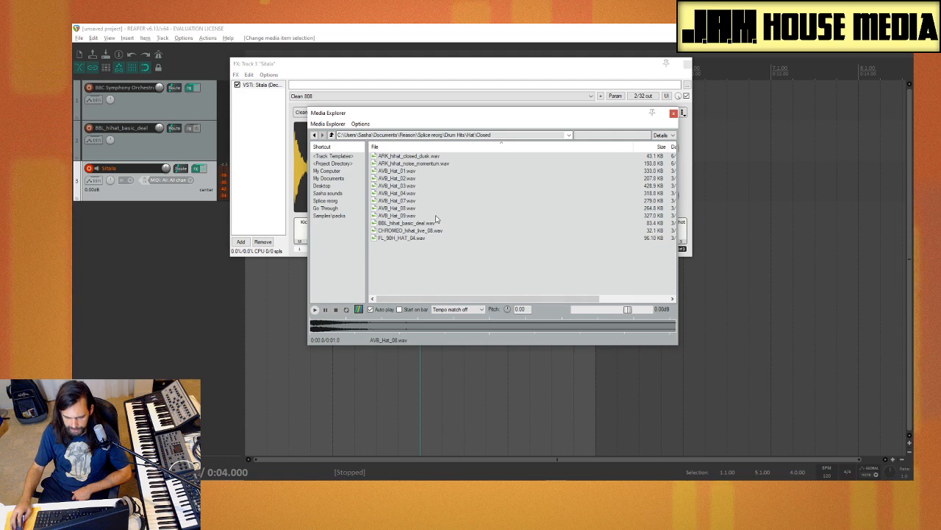
{"action": "left_click_drag", "start_coordinate": [443, 114], "coordinate": [524, 115]}
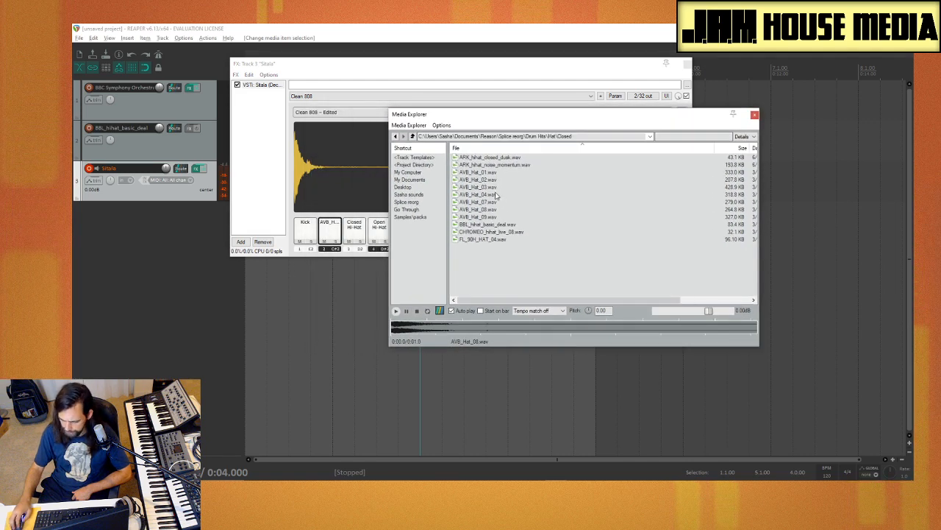
Step: Go up to the Drum Hits folder to look over its sample categories, and return to the Hat\Closed folder
{"action": "left_click", "coordinate": [414, 136]}
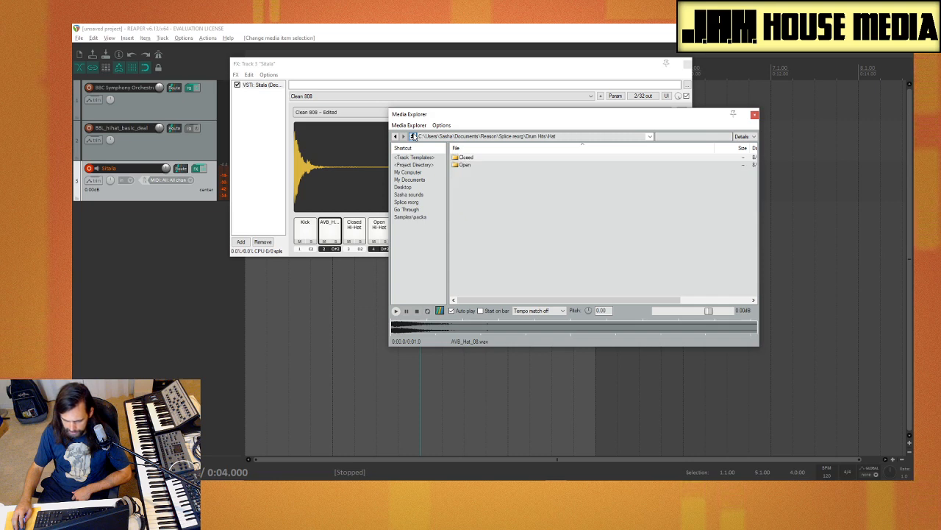
{"action": "left_click", "coordinate": [413, 136]}
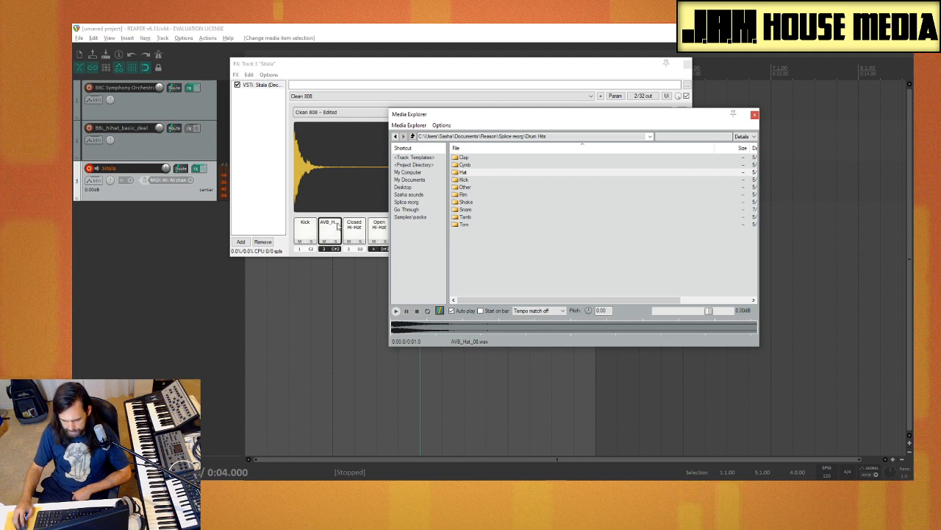
{"action": "double_click", "coordinate": [472, 172]}
{"action": "double_click", "coordinate": [475, 158]}
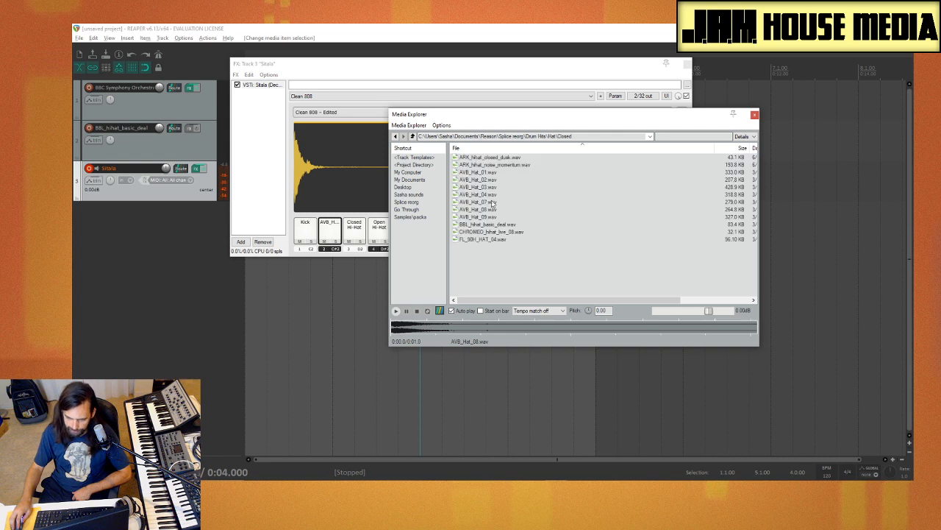
Step: Compare the closed hats again by auditioning samples from AVB_Hat_04.wav to FL_90H_HAT_04.wav, ending on BBL_hihat_basic_deal.wav
{"action": "left_click", "coordinate": [500, 195]}
{"action": "left_click", "coordinate": [508, 203]}
{"action": "left_click", "coordinate": [509, 210]}
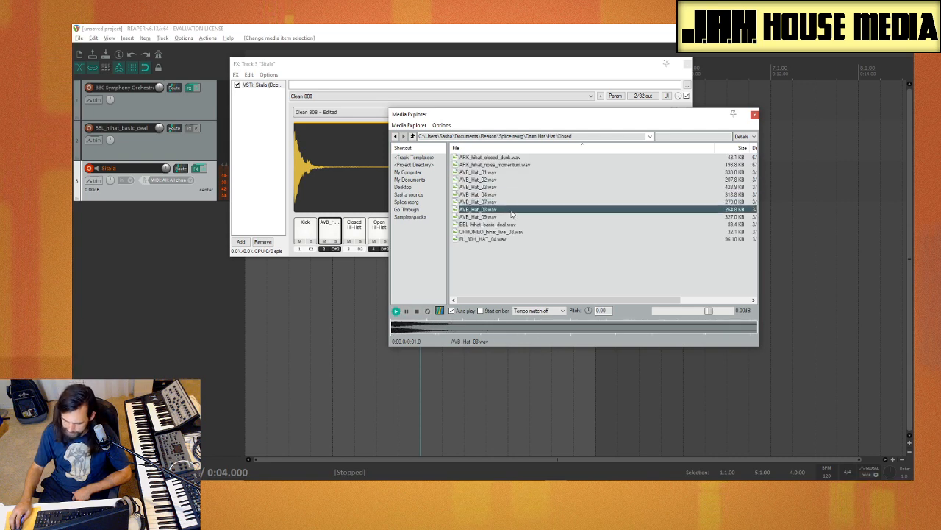
{"action": "left_click", "coordinate": [511, 218]}
{"action": "left_click", "coordinate": [511, 225]}
{"action": "left_click", "coordinate": [509, 239]}
{"action": "left_click", "coordinate": [506, 232]}
{"action": "left_click", "coordinate": [487, 223]}
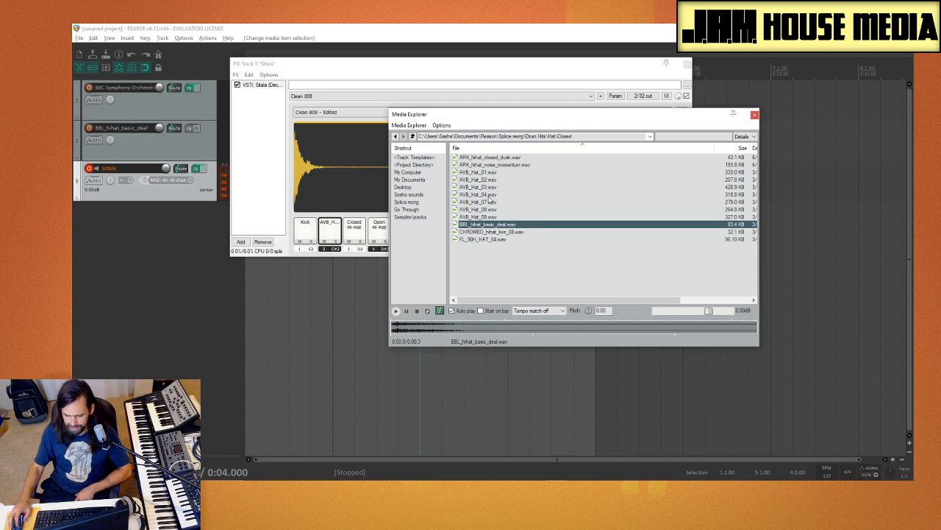
Step: Audition closed hats across the folder once more, from the two ARK samples through the AVB hats to FL_90H_HAT_04.wav
{"action": "left_click", "coordinate": [521, 165]}
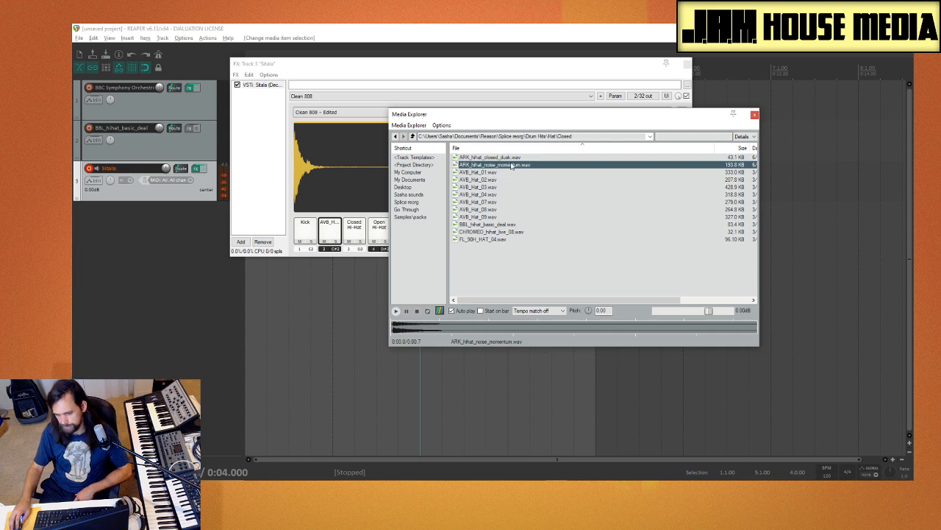
{"action": "key", "text": "Up"}
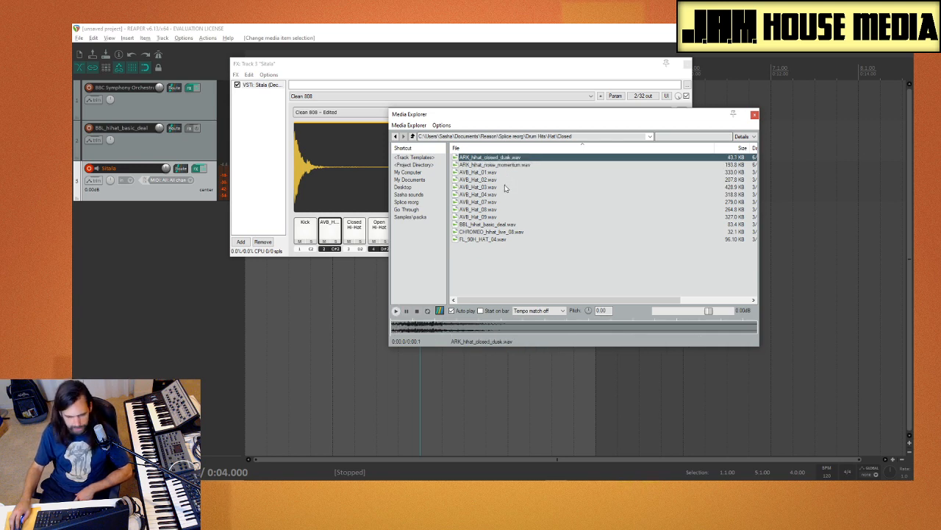
{"action": "left_click", "coordinate": [482, 188]}
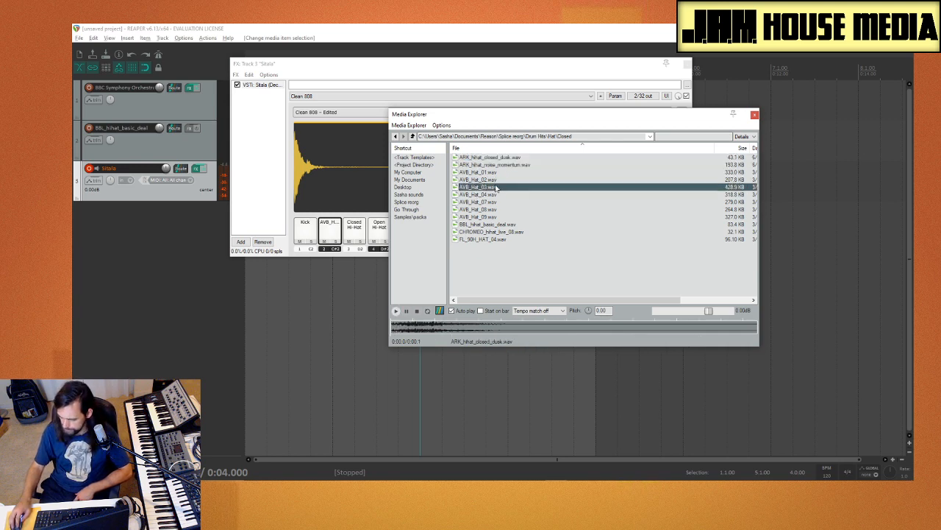
{"action": "left_click", "coordinate": [491, 218]}
{"action": "left_click", "coordinate": [497, 231]}
{"action": "left_click", "coordinate": [496, 241]}
Step: Preview CHROMEO_hihat_live_08.wav and BBL_hihat_basic_deal.wav, and load the BBL sample onto Sitala's first pad in place of Kick
{"action": "left_click", "coordinate": [498, 232]}
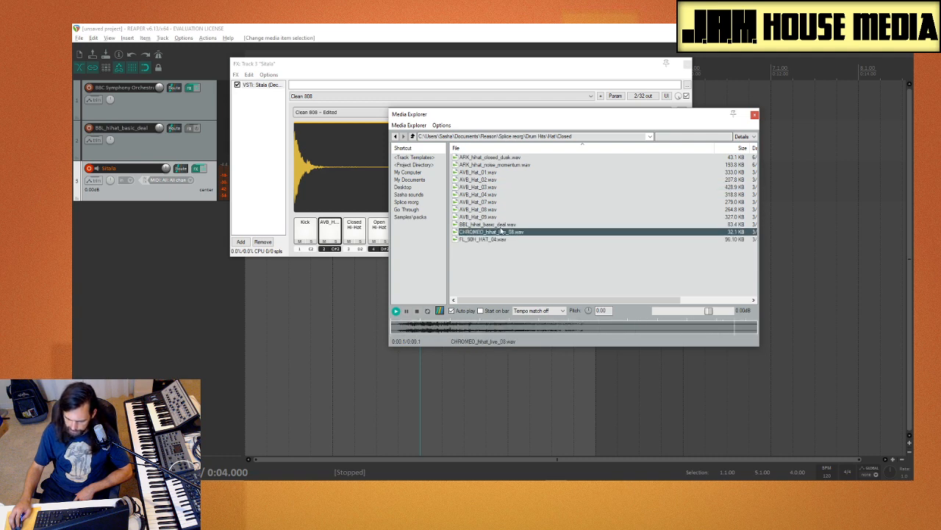
{"action": "left_click", "coordinate": [500, 225]}
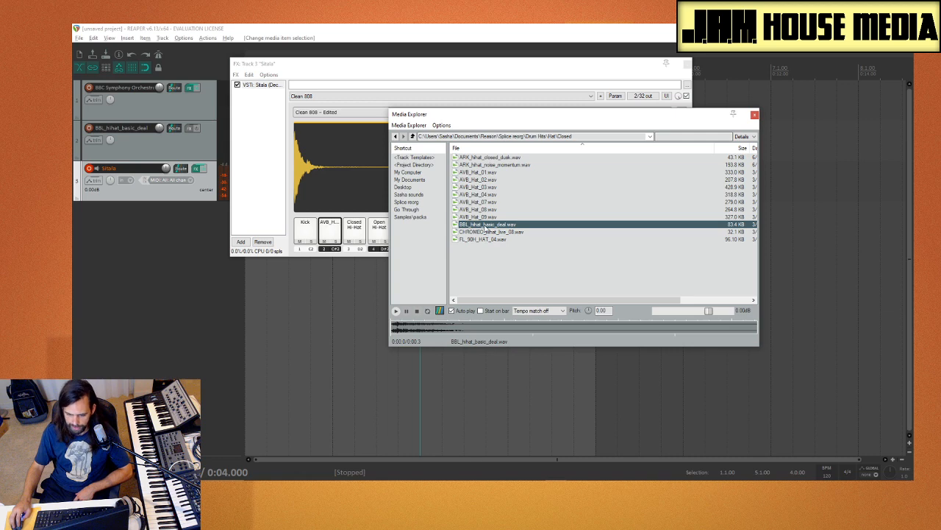
{"action": "left_click_drag", "start_coordinate": [311, 234], "coordinate": [307, 232]}
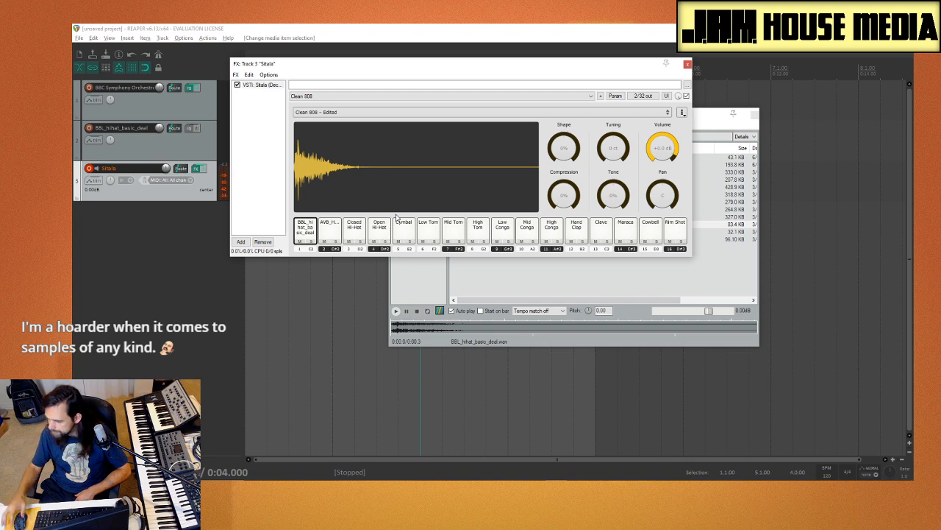
Step: Go back up to the Drum Hits folder and move the Media Explorer clear of Sitala's first pads
{"action": "left_click", "coordinate": [517, 286]}
{"action": "left_click", "coordinate": [413, 136]}
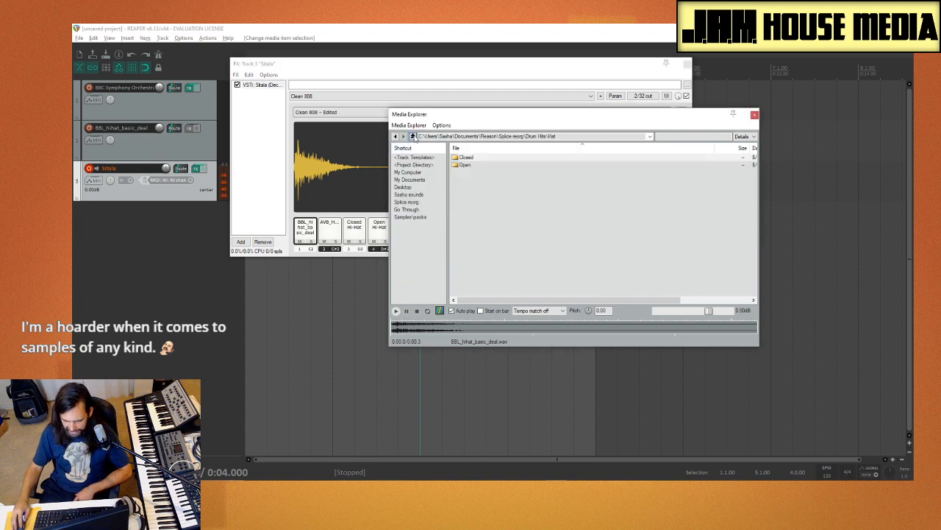
{"action": "left_click", "coordinate": [413, 136]}
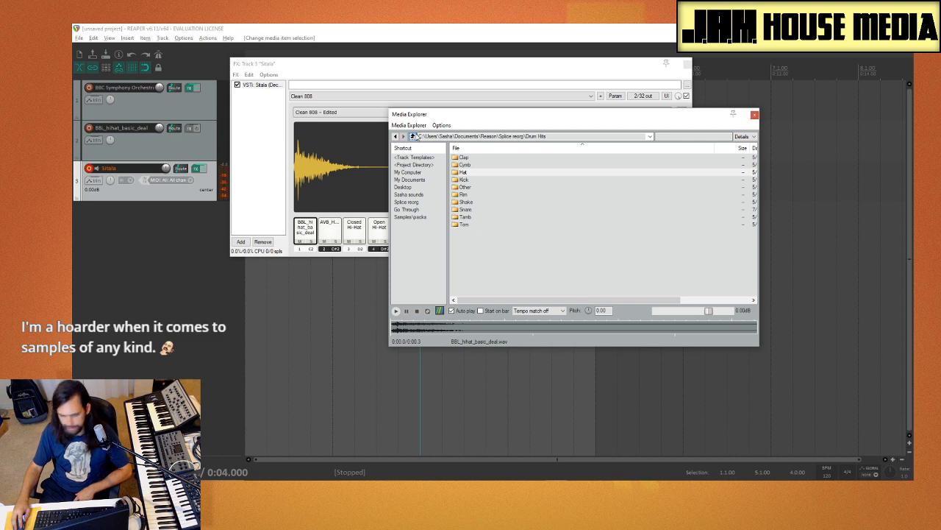
{"action": "left_click", "coordinate": [471, 174]}
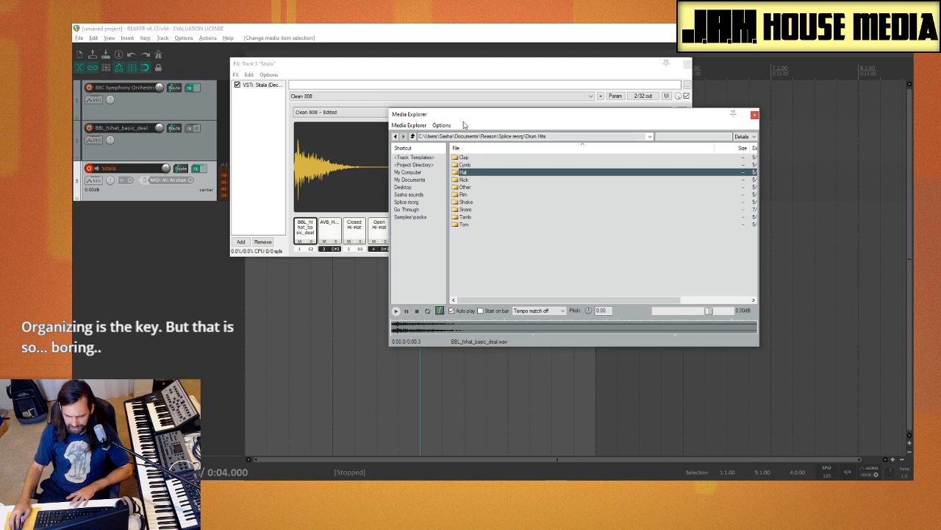
{"action": "left_click_drag", "start_coordinate": [492, 118], "coordinate": [630, 110]}
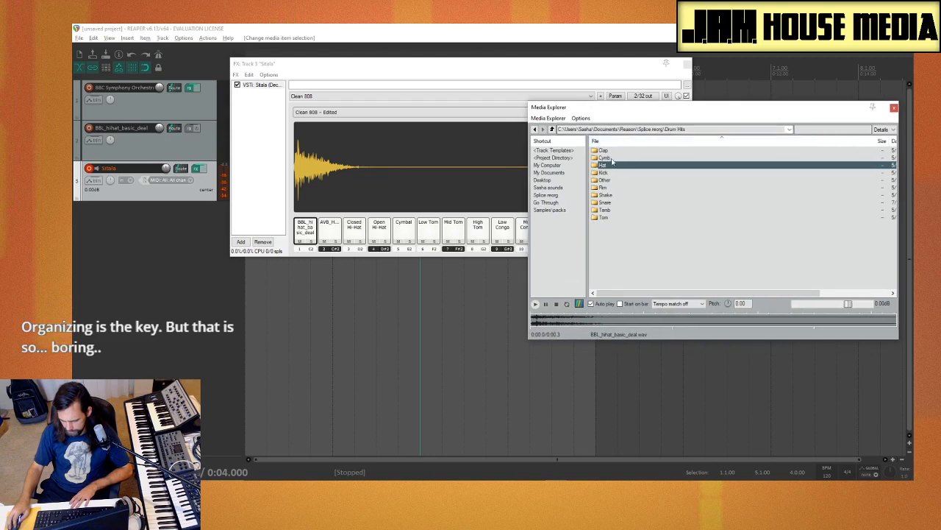
Step: Open the Hat\Closed folder and audition FL_90H_HAT_04.wav, BBL_hihat_basic_deal.wav and CHROMEO_hihat_live_08.wav
{"action": "double_click", "coordinate": [613, 166]}
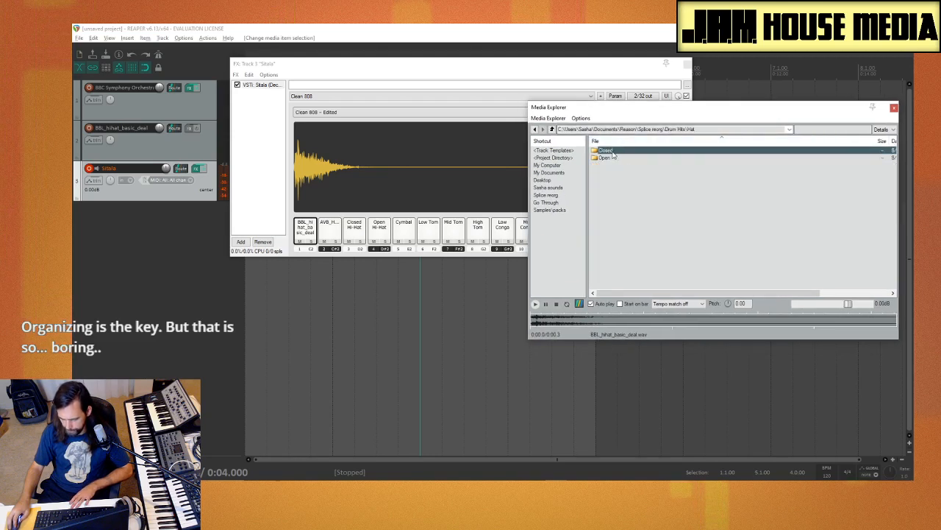
{"action": "double_click", "coordinate": [610, 151]}
{"action": "left_click", "coordinate": [657, 233]}
{"action": "left_click", "coordinate": [650, 219]}
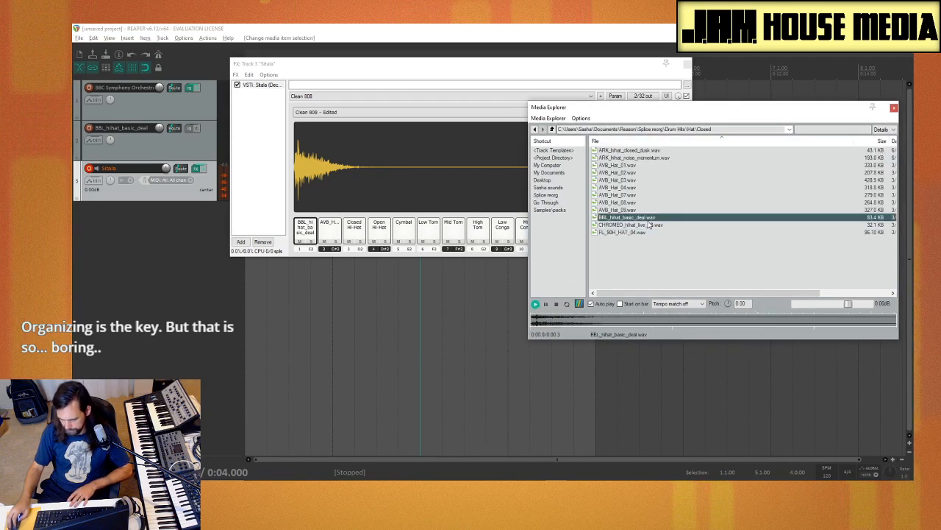
{"action": "left_click", "coordinate": [644, 224]}
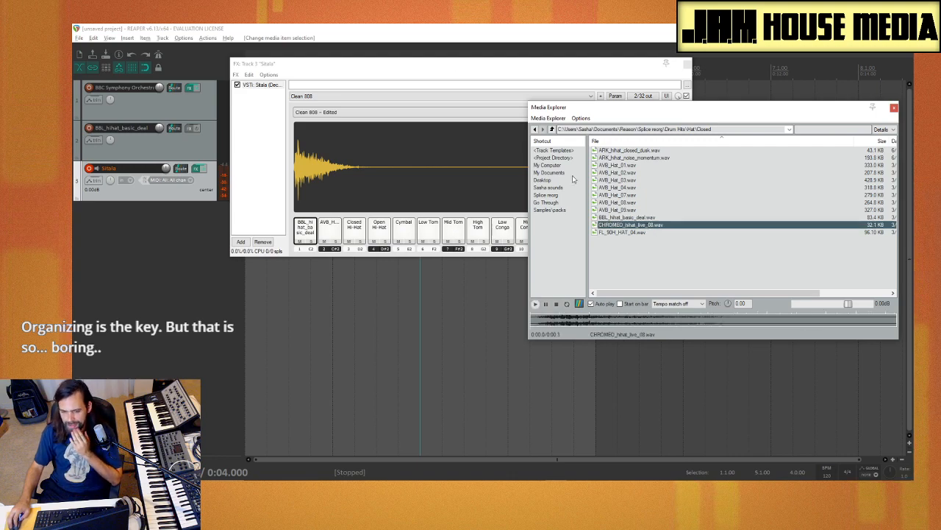
Step: Move the Sitala and Media Explorer windows apart so Sitala's pads and controls are fully uncovered
{"action": "left_click_drag", "start_coordinate": [456, 63], "coordinate": [348, 66]}
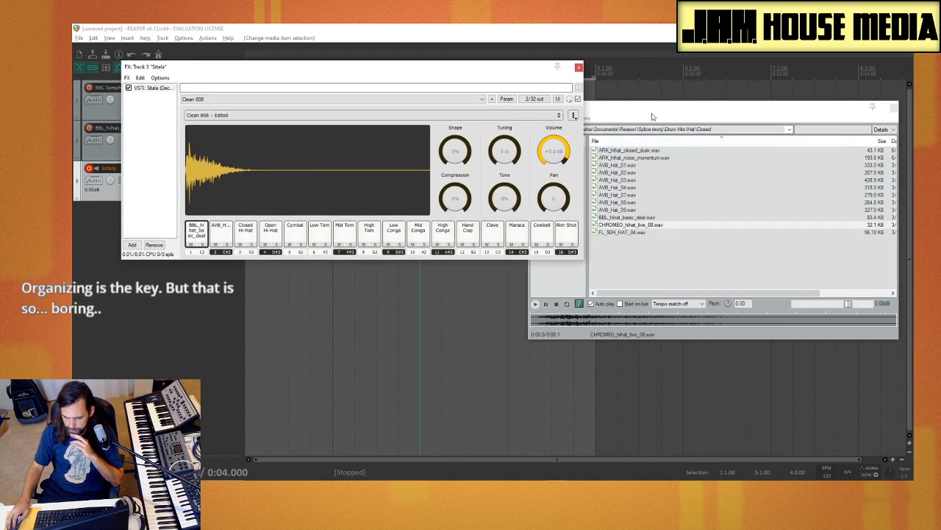
{"action": "left_click_drag", "start_coordinate": [648, 112], "coordinate": [713, 86]}
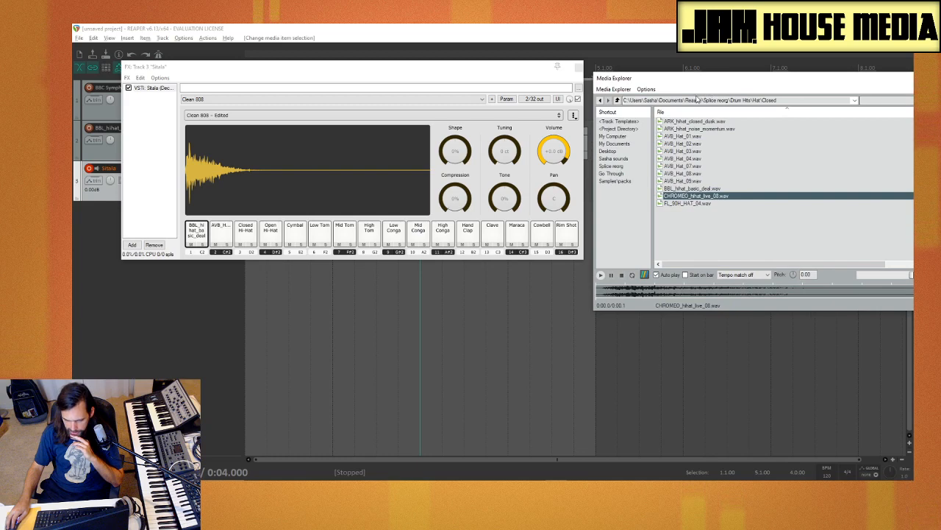
Step: Cycle the first pad through the neighbouring closed hat samples within Sitala, ending on BBL_hihat_basic_deal.wav
{"action": "mouse_move", "coordinate": [358, 187]}
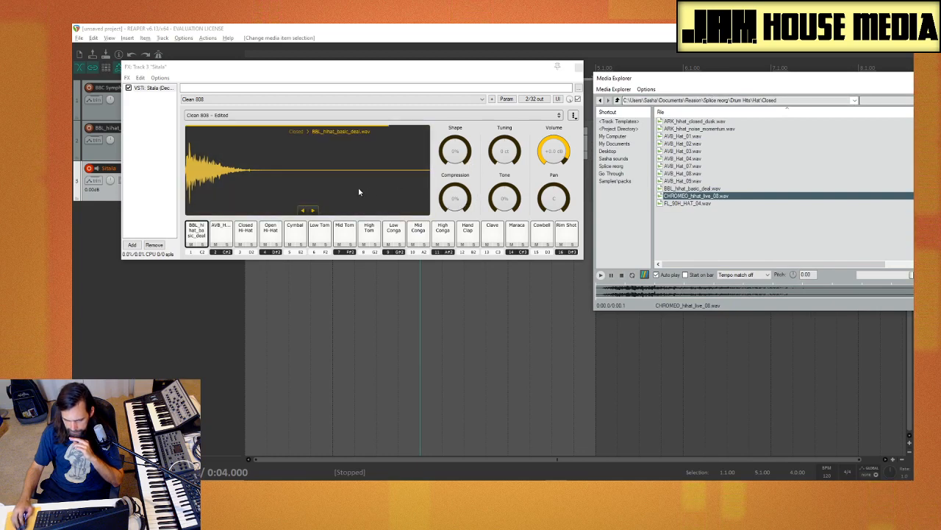
{"action": "left_click", "coordinate": [313, 212]}
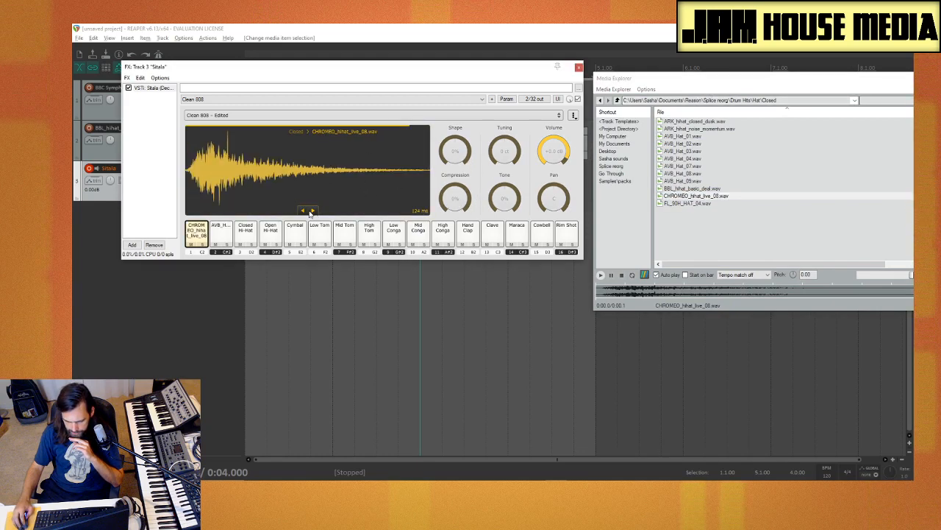
{"action": "left_click", "coordinate": [303, 211]}
{"action": "left_click", "coordinate": [312, 212]}
{"action": "left_click", "coordinate": [303, 212]}
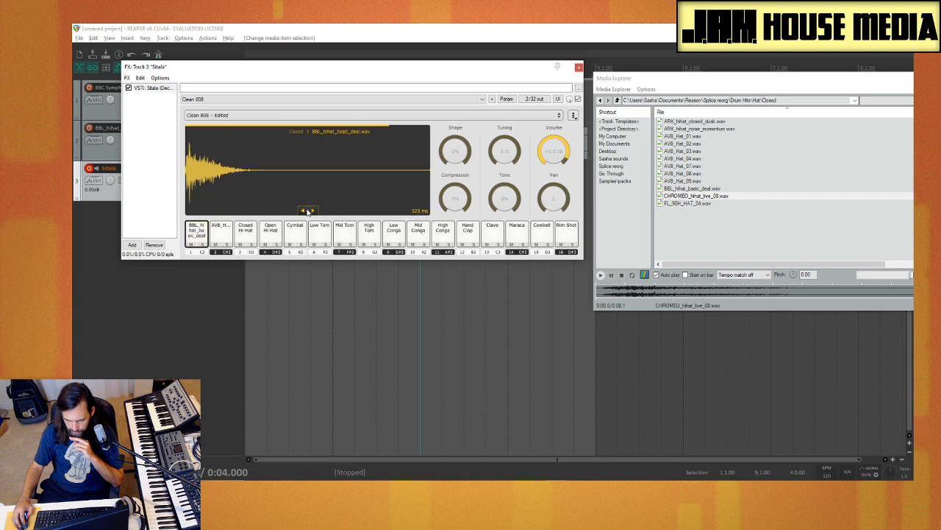
{"action": "left_click", "coordinate": [313, 212]}
{"action": "left_click", "coordinate": [303, 211]}
{"action": "left_click", "coordinate": [314, 212]}
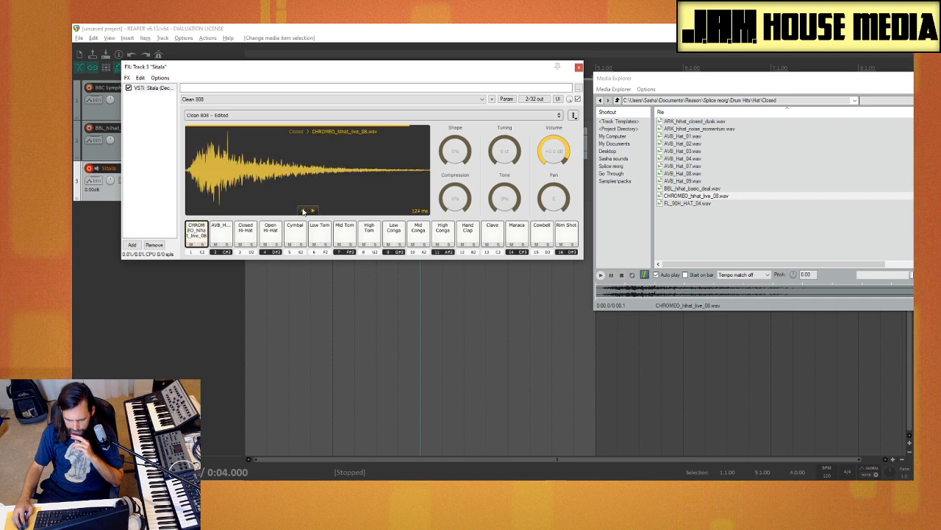
{"action": "left_click", "coordinate": [303, 212]}
{"action": "left_click", "coordinate": [303, 211]}
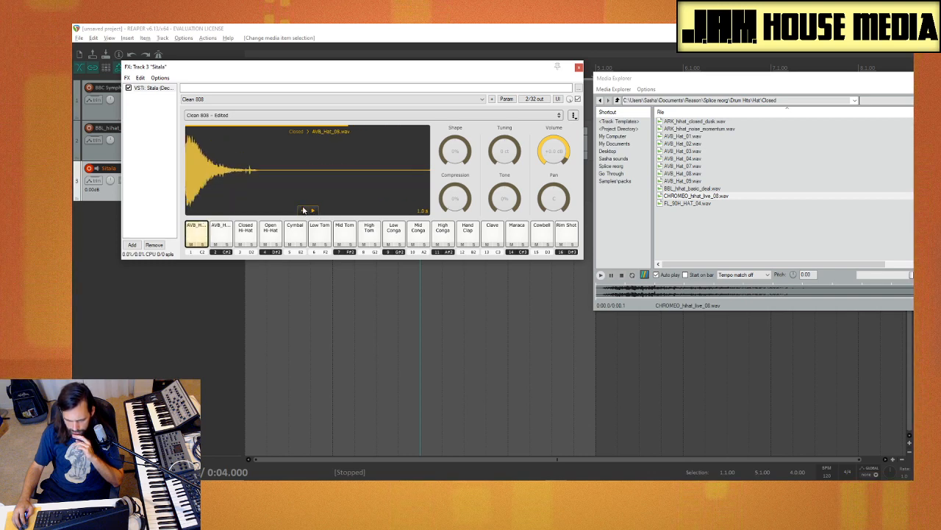
{"action": "left_click", "coordinate": [313, 211]}
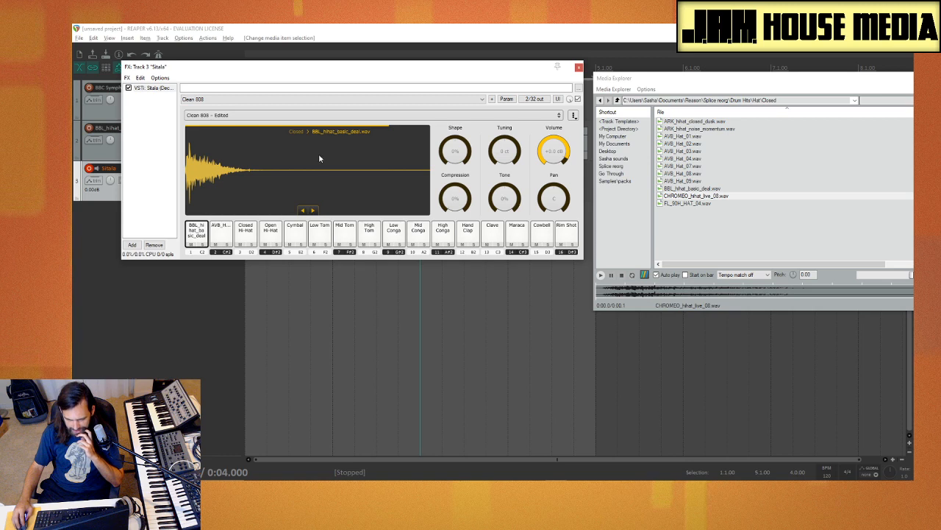
Step: On the first pad, set Shape to -31% and try out Compression and Tuning, restoring both to zero
{"action": "left_click_drag", "start_coordinate": [453, 158], "coordinate": [460, 209]}
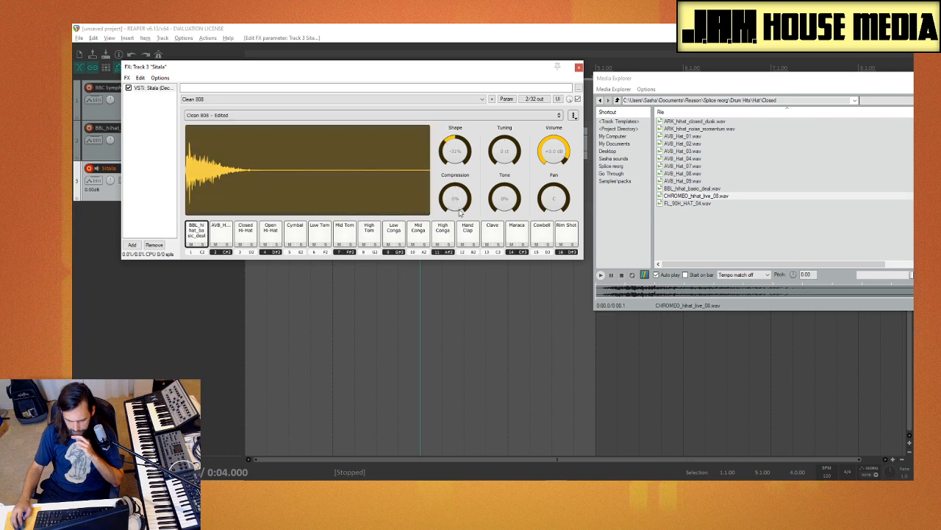
{"action": "left_click_drag", "start_coordinate": [464, 176], "coordinate": [464, 233]}
{"action": "mouse_move", "coordinate": [503, 151]}
{"action": "left_mouse_down"}
{"action": "mouse_move", "coordinate": [507, 140]}
{"action": "mouse_move", "coordinate": [498, 166]}
{"action": "mouse_move", "coordinate": [496, 133]}
{"action": "mouse_move", "coordinate": [496, 163]}
{"action": "mouse_move", "coordinate": [502, 150]}
{"action": "mouse_move", "coordinate": [506, 157]}
{"action": "left_mouse_up"}
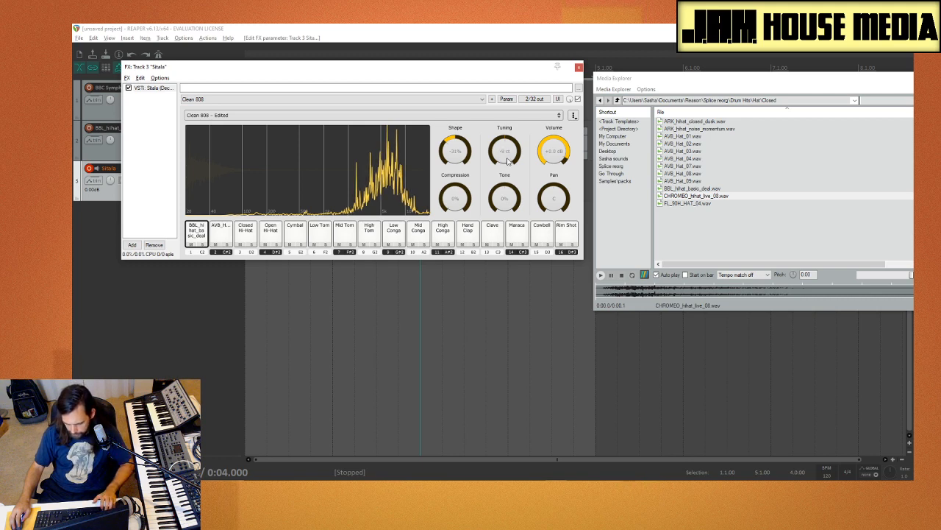
{"action": "double_click", "coordinate": [508, 161]}
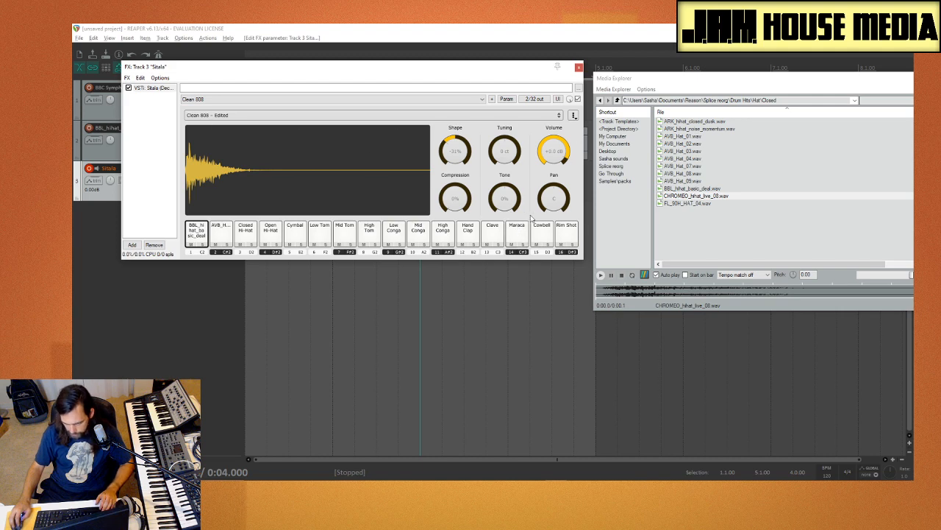
Step: Try out the first pad's Tone and Pan, returning Tone to 0% and Pan to centre
{"action": "mouse_move", "coordinate": [507, 199]}
{"action": "left_mouse_down"}
{"action": "mouse_move", "coordinate": [515, 193]}
{"action": "mouse_move", "coordinate": [511, 240]}
{"action": "mouse_move", "coordinate": [513, 201]}
{"action": "left_mouse_up"}
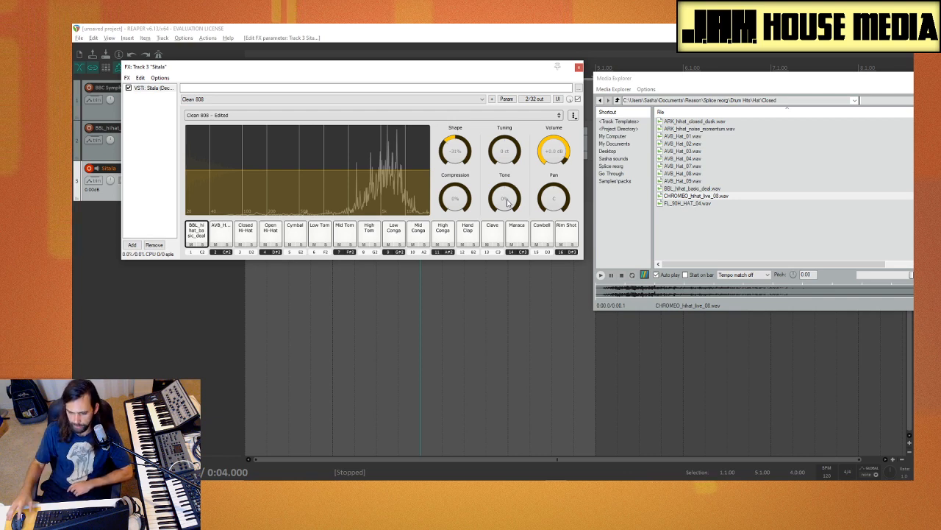
{"action": "mouse_move", "coordinate": [553, 198]}
{"action": "left_mouse_down"}
{"action": "mouse_move", "coordinate": [561, 171]}
{"action": "mouse_move", "coordinate": [549, 259]}
{"action": "mouse_move", "coordinate": [549, 170]}
{"action": "mouse_move", "coordinate": [552, 197]}
{"action": "left_mouse_up"}
{"action": "double_click", "coordinate": [553, 198]}
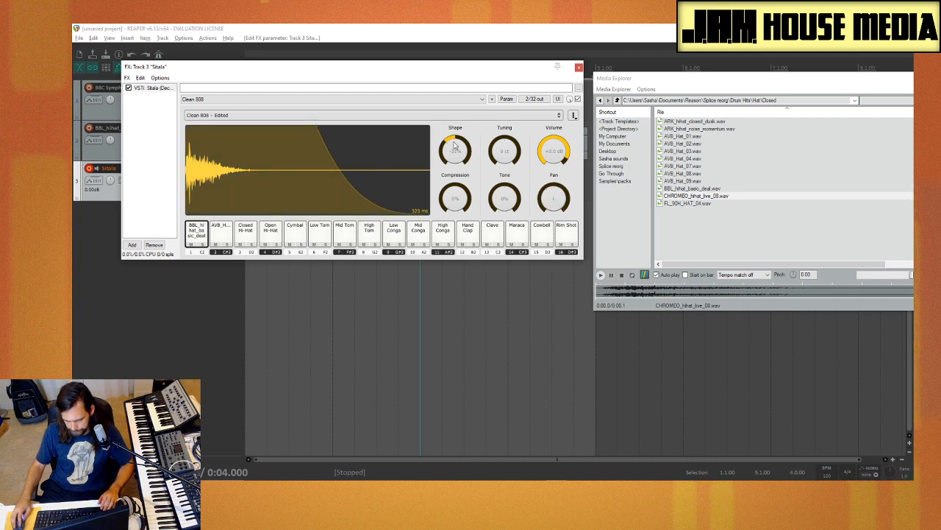
{"action": "mouse_move", "coordinate": [557, 208]}
{"action": "left_mouse_down"}
{"action": "mouse_move", "coordinate": [558, 228]}
{"action": "mouse_move", "coordinate": [559, 213]}
{"action": "left_mouse_up"}
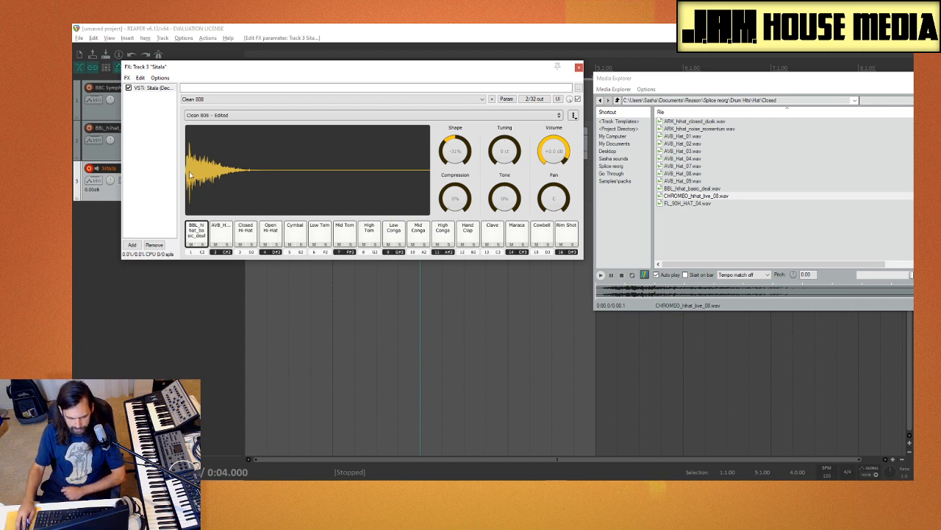
Step: Reset the first pad's Shape to 0%
{"action": "mouse_move", "coordinate": [221, 174]}
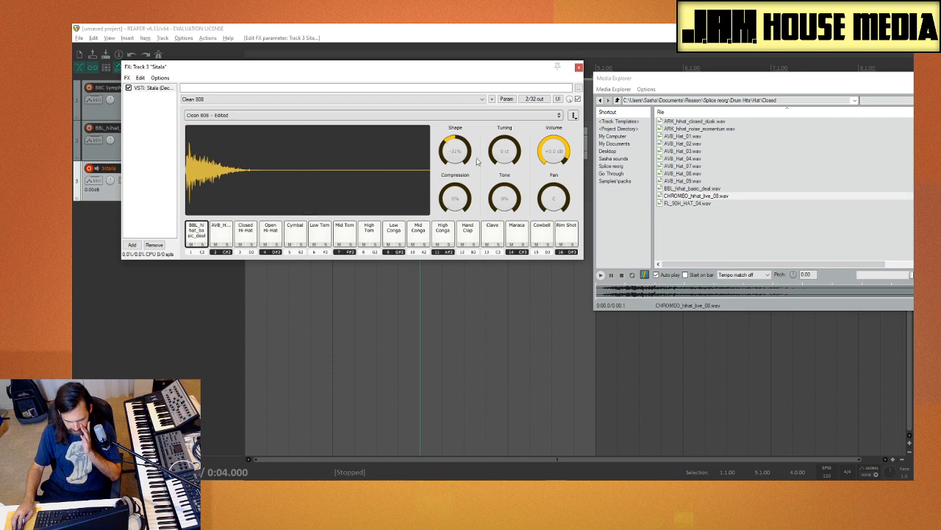
{"action": "mouse_move", "coordinate": [461, 162]}
{"action": "left_click_drag", "start_coordinate": [460, 153], "coordinate": [462, 146]}
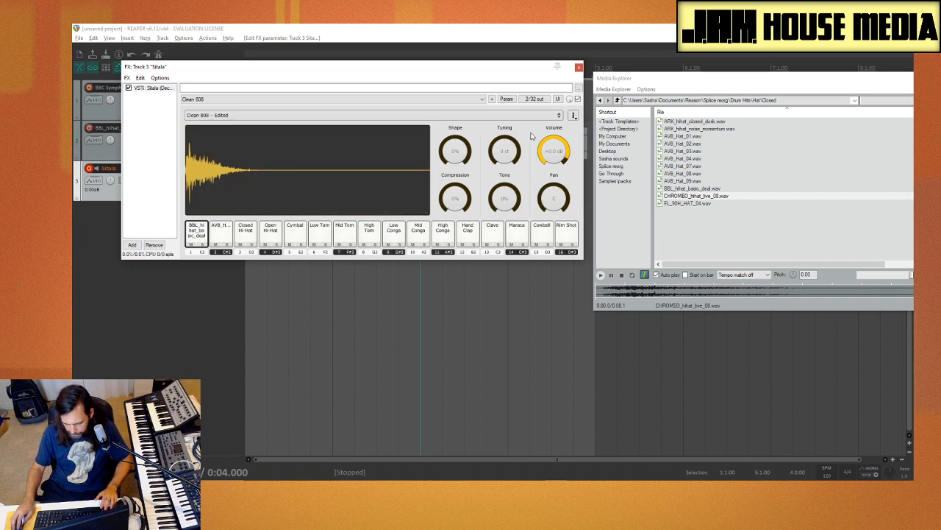
Step: Look over Sitala's options for kits, sample browsing buttons, audio output and MIDI mapping
{"action": "left_click", "coordinate": [574, 116]}
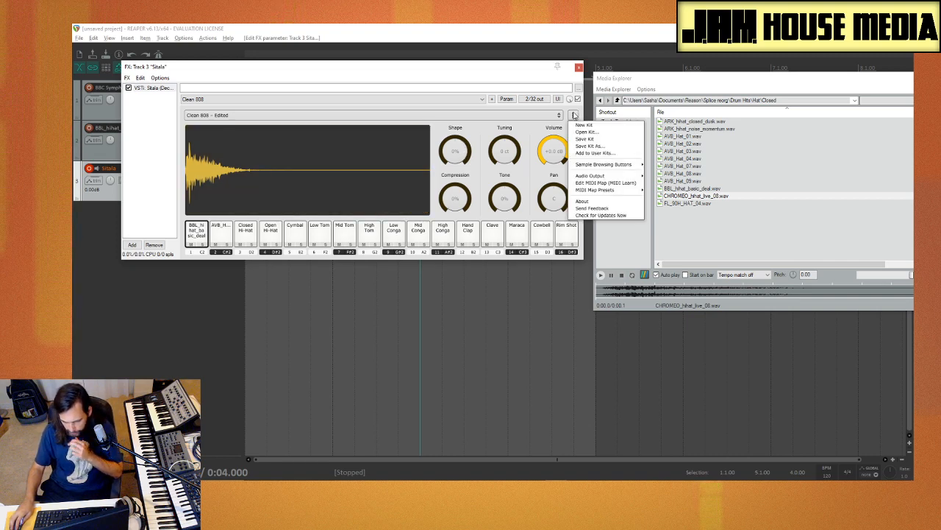
{"action": "left_click", "coordinate": [574, 115]}
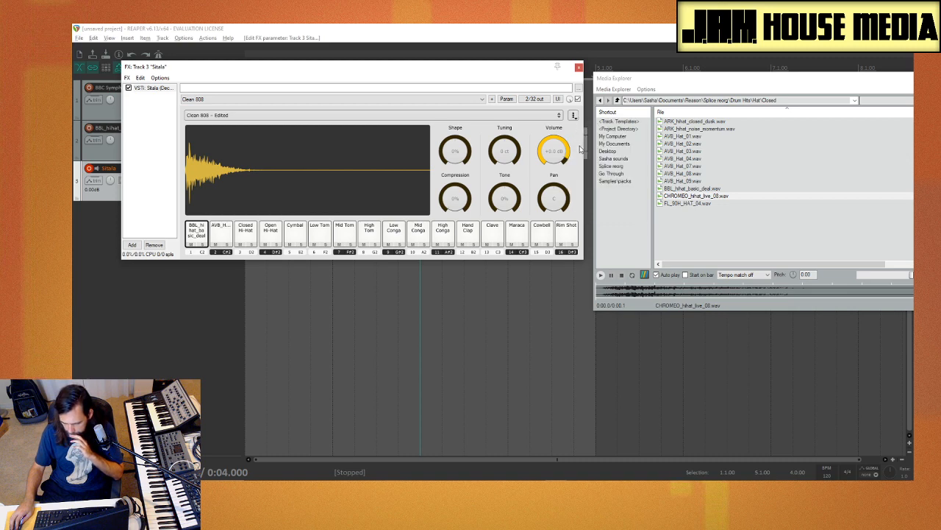
{"action": "left_click", "coordinate": [573, 116]}
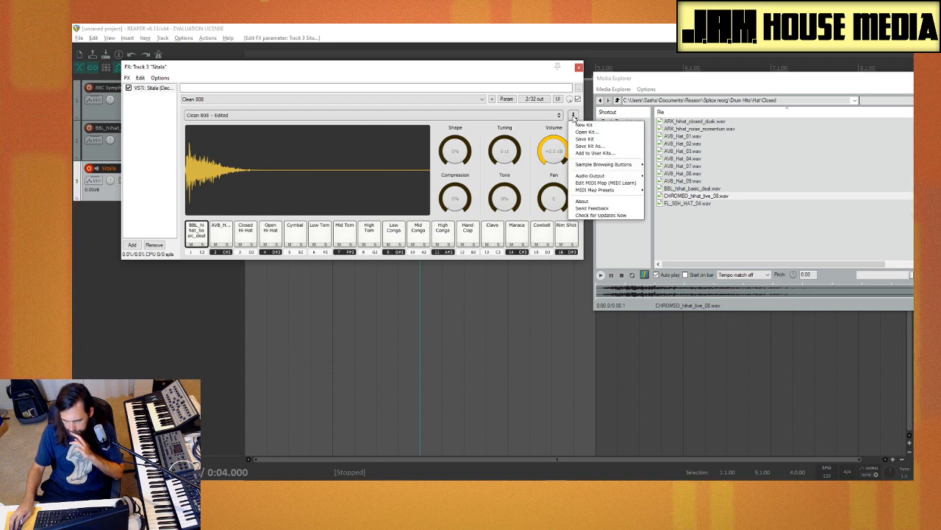
{"action": "left_click", "coordinate": [574, 116]}
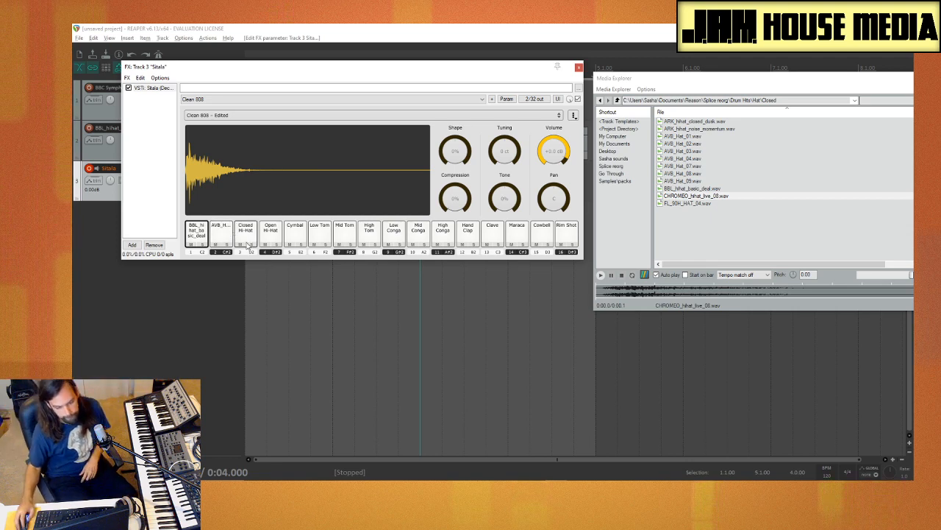
Step: Move the Sitala plugin window off the track list and rename the Sitala track as Hats
{"action": "left_click", "coordinate": [112, 197]}
{"action": "left_click_drag", "start_coordinate": [254, 66], "coordinate": [340, 189]}
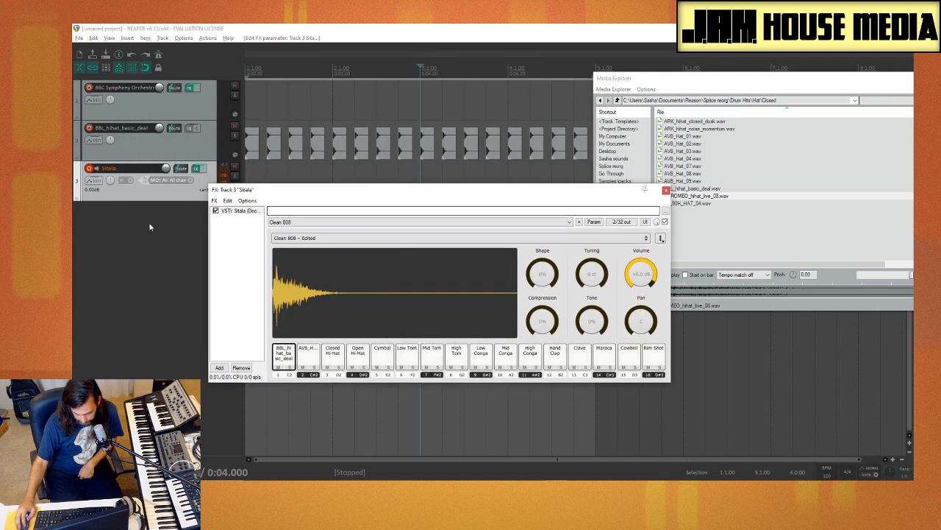
{"action": "double_click", "coordinate": [114, 167]}
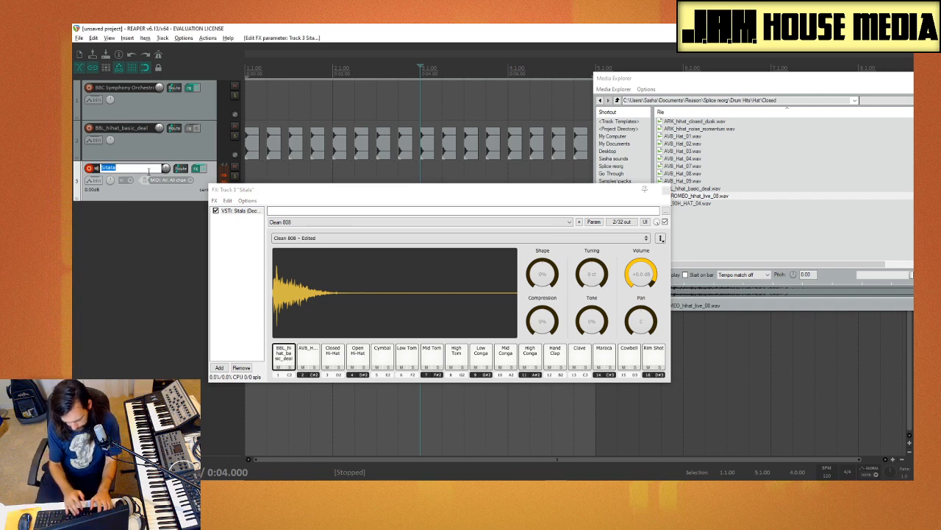
{"action": "type", "text": "Hats"}
{"action": "left_click", "coordinate": [120, 225]}
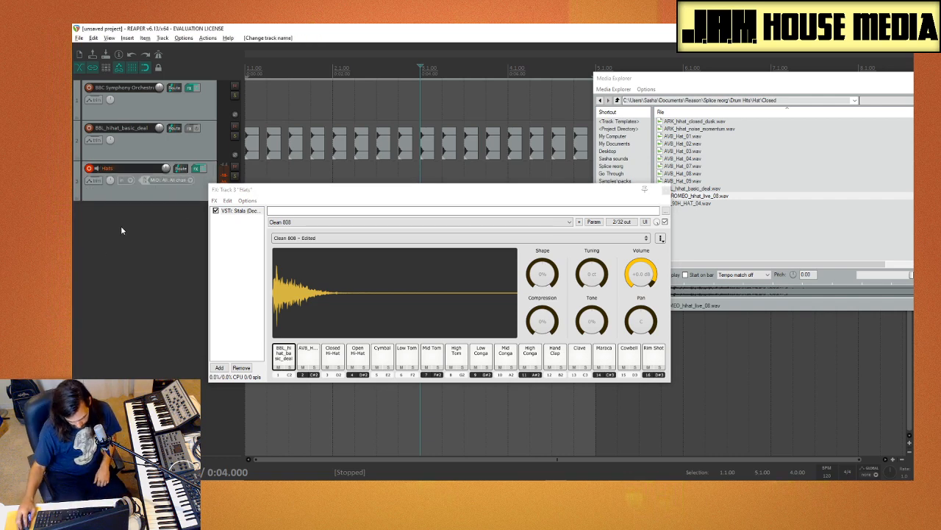
{"action": "right_click", "coordinate": [121, 226]}
{"action": "left_click", "coordinate": [88, 217]}
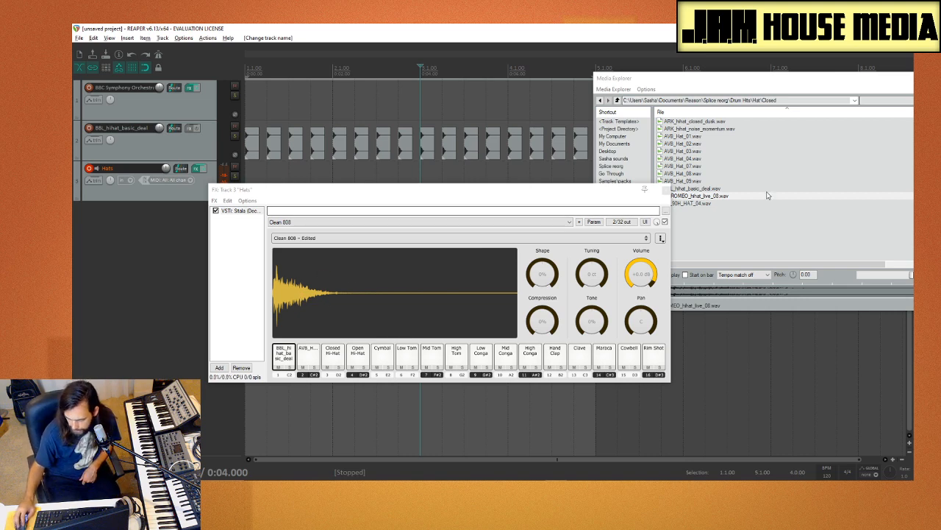
Step: Browse Media Explorer to the Hat folder inside Drums Samples, moving the explorer window fully into view
{"action": "left_click", "coordinate": [683, 181]}
{"action": "left_click", "coordinate": [618, 100]}
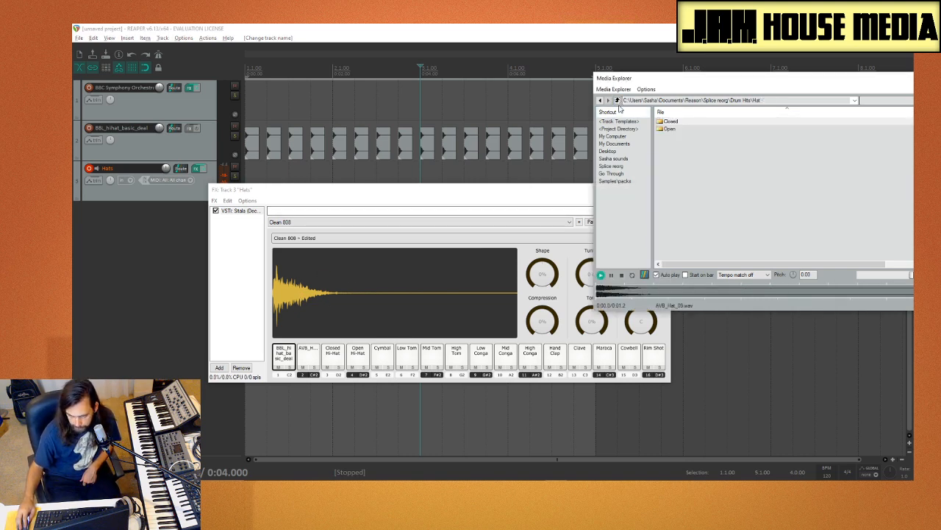
{"action": "left_click", "coordinate": [619, 100]}
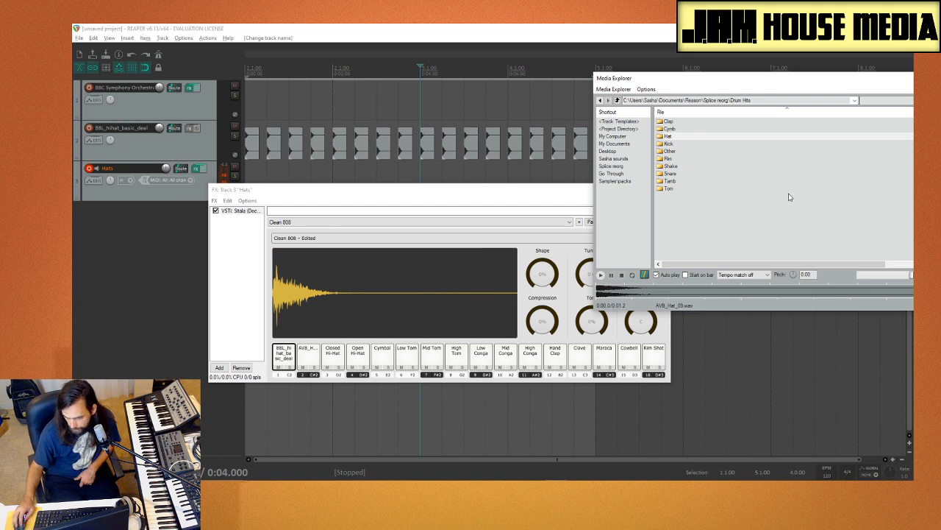
{"action": "left_click_drag", "start_coordinate": [687, 87], "coordinate": [534, 86]}
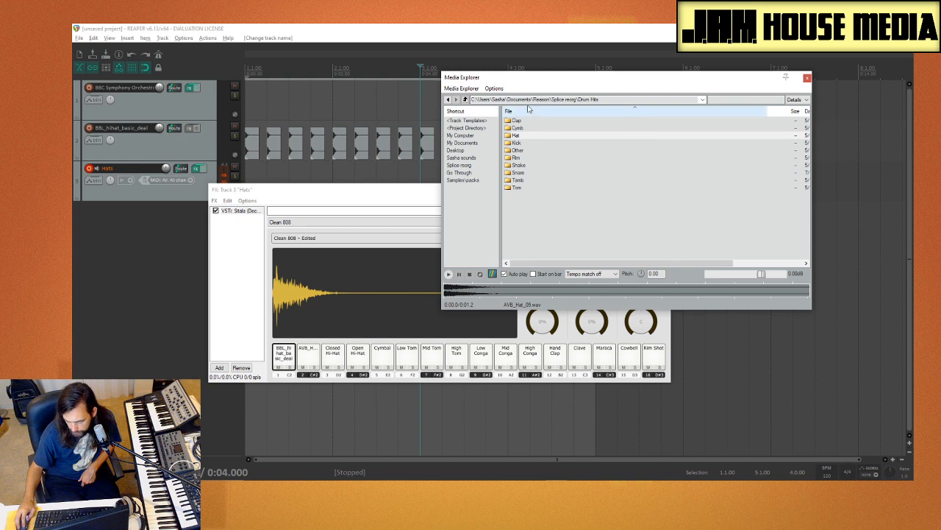
{"action": "left_click", "coordinate": [467, 157]}
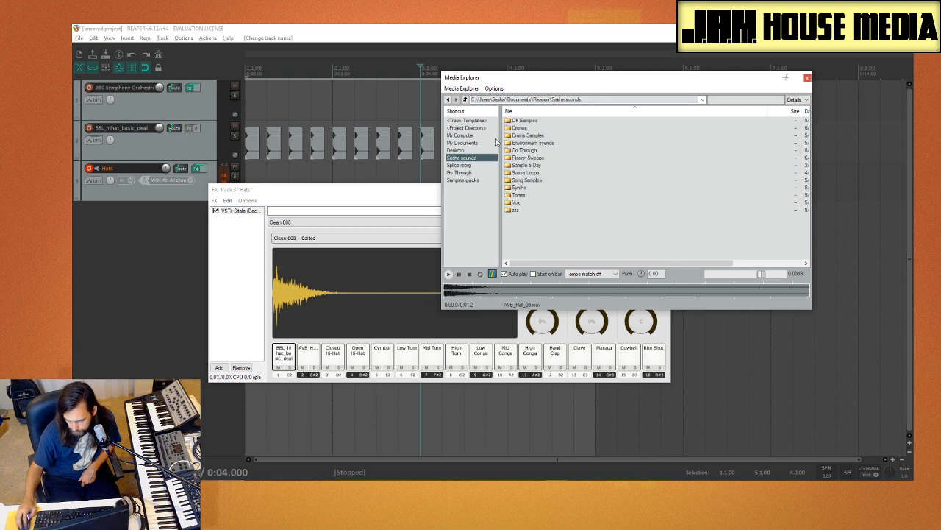
{"action": "double_click", "coordinate": [537, 136]}
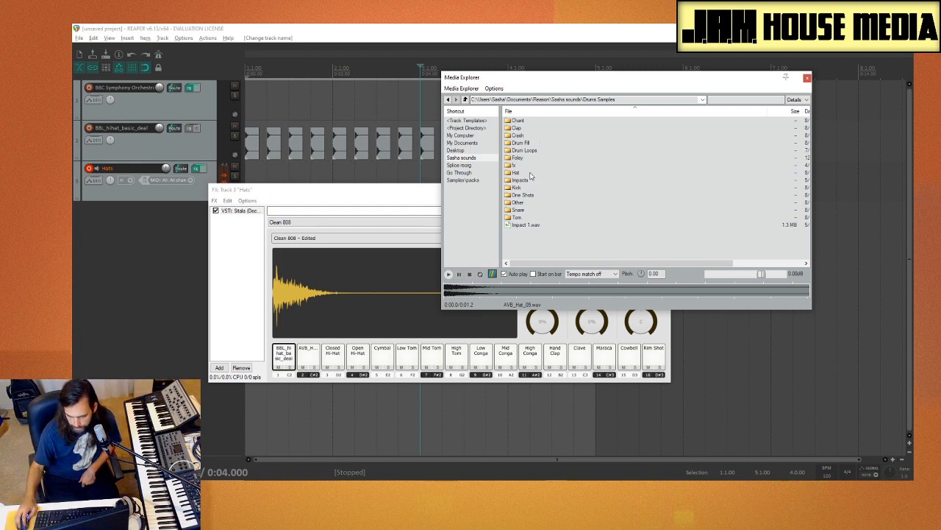
{"action": "double_click", "coordinate": [529, 173]}
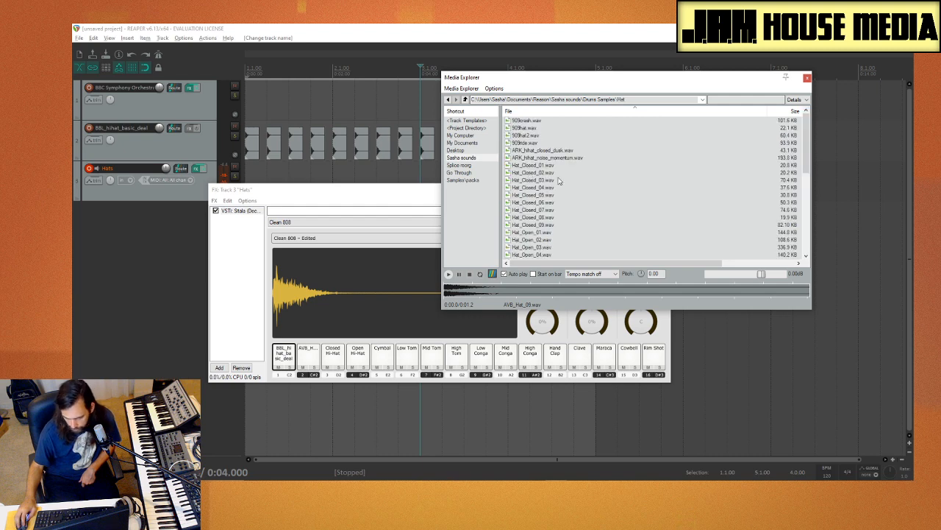
Step: Audition several closed hats up to Hat_Closed_09 and look through the rest of the Hat folder
{"action": "left_click", "coordinate": [559, 180]}
{"action": "left_click", "coordinate": [558, 194]}
{"action": "left_click", "coordinate": [559, 210]}
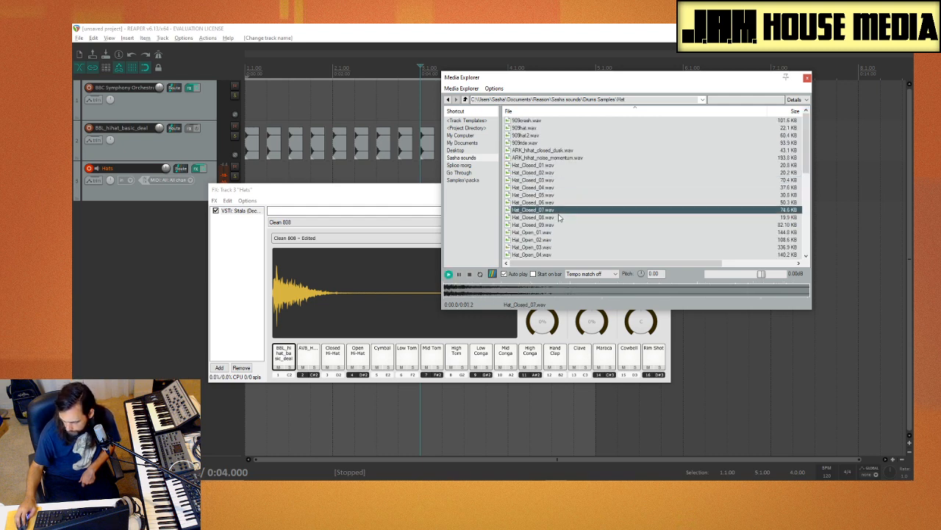
{"action": "left_click", "coordinate": [560, 224]}
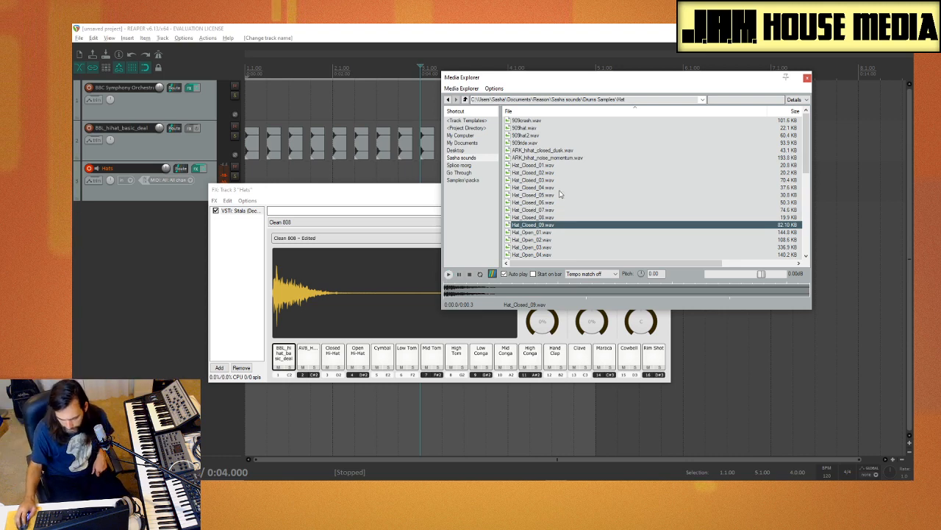
{"action": "scroll", "coordinate": [559, 215], "scroll_direction": "down", "scroll_amount": 5}
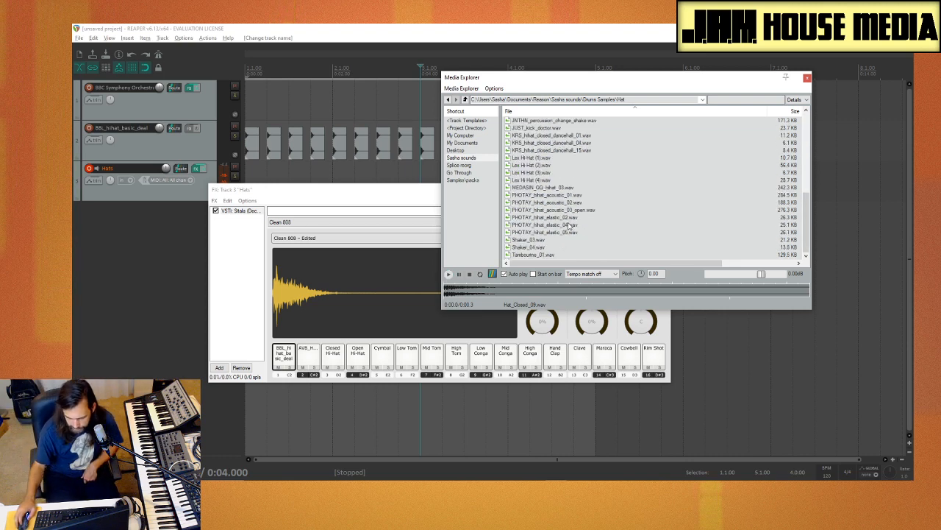
{"action": "scroll", "coordinate": [558, 219], "scroll_direction": "up", "scroll_amount": 3}
{"action": "scroll", "coordinate": [557, 219], "scroll_direction": "up", "scroll_amount": 3}
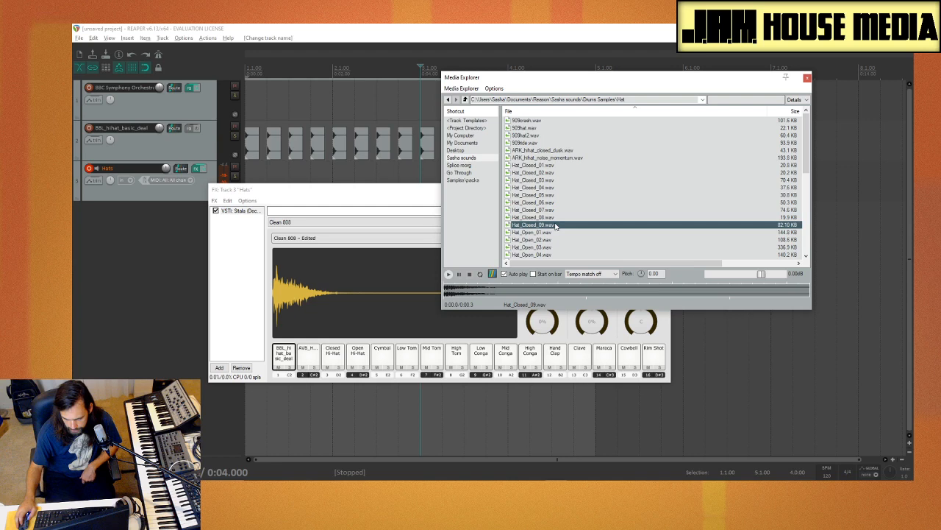
Step: Audition the 909 samples and load 909hat2.wav onto the Low Tom pad
{"action": "left_click", "coordinate": [546, 121]}
{"action": "key", "text": "Down"}
{"action": "key", "text": "Down"}
{"action": "key", "text": "Down"}
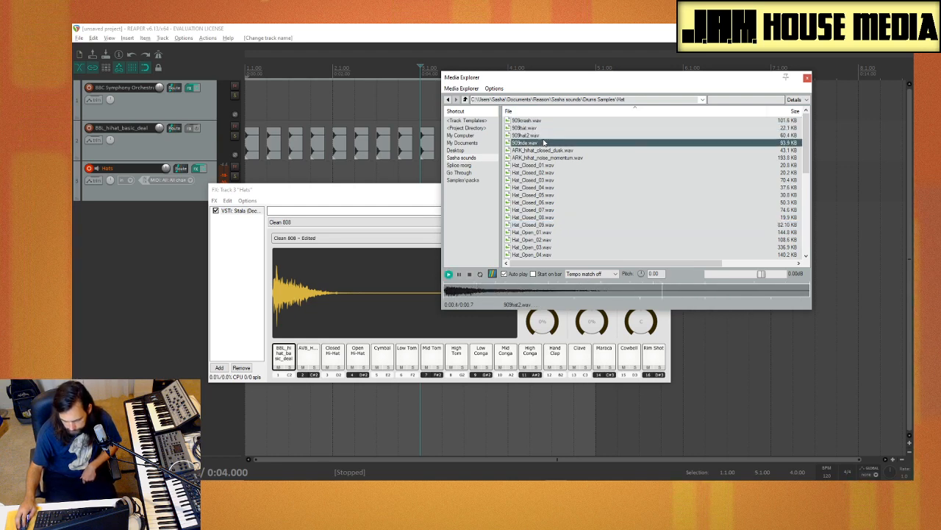
{"action": "left_click", "coordinate": [542, 136]}
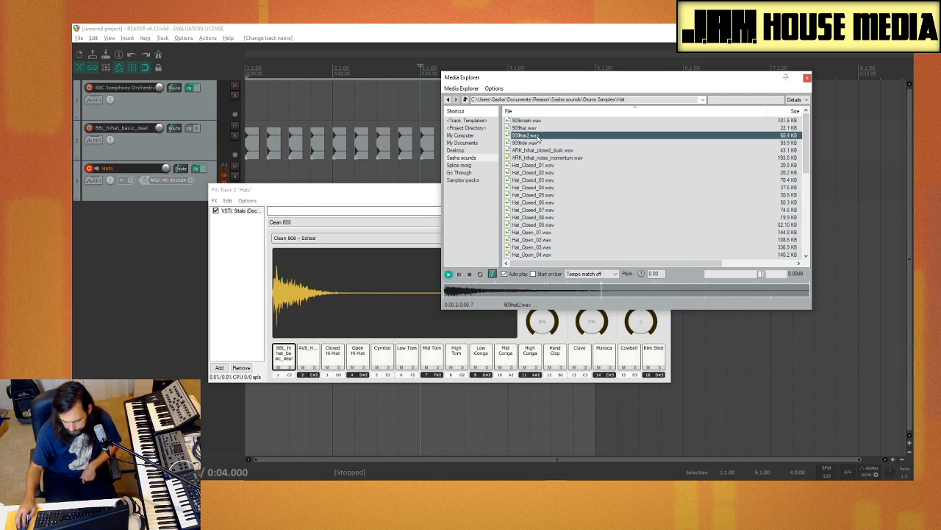
{"action": "left_click", "coordinate": [307, 357]}
{"action": "left_click", "coordinate": [407, 355]}
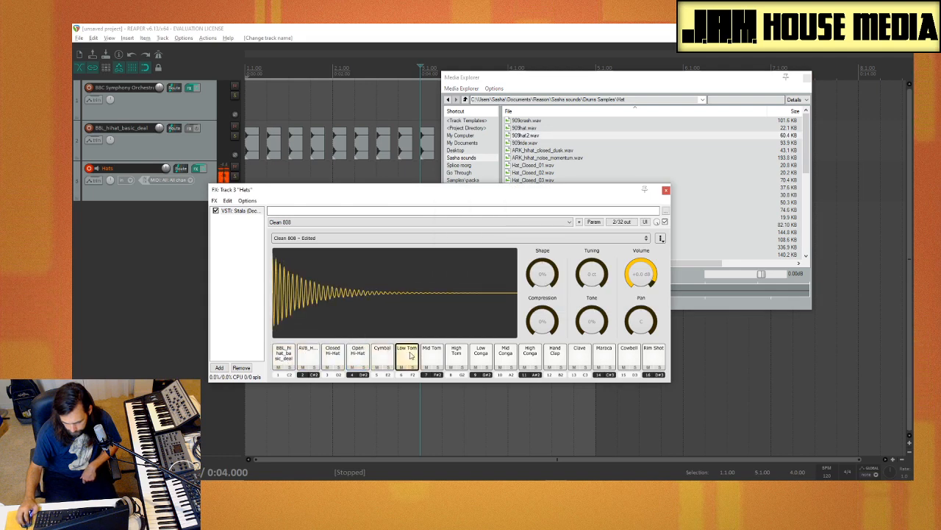
{"action": "left_click", "coordinate": [526, 136]}
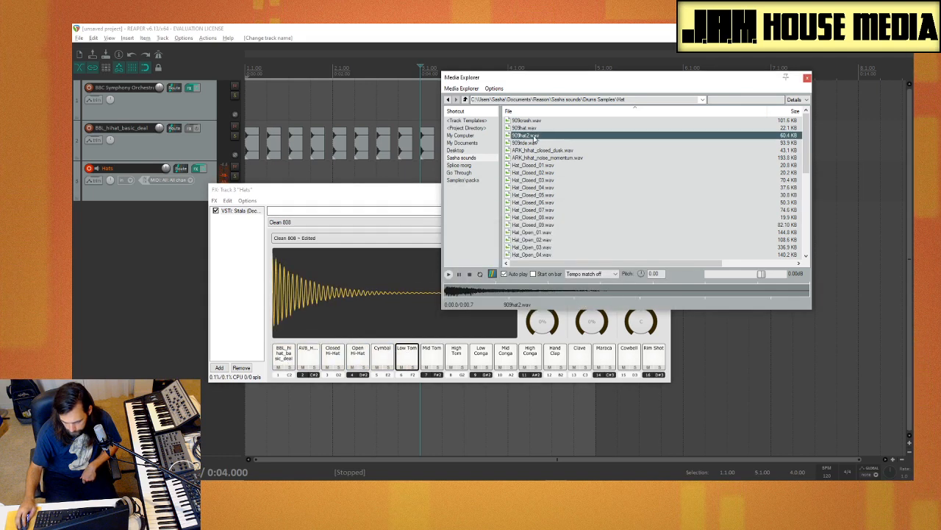
{"action": "left_click", "coordinate": [410, 360]}
Step: Compare the sounds on the first eight pads and move 909hat2 to pad 15, swapping it with Cowbell
{"action": "left_click", "coordinate": [551, 159]}
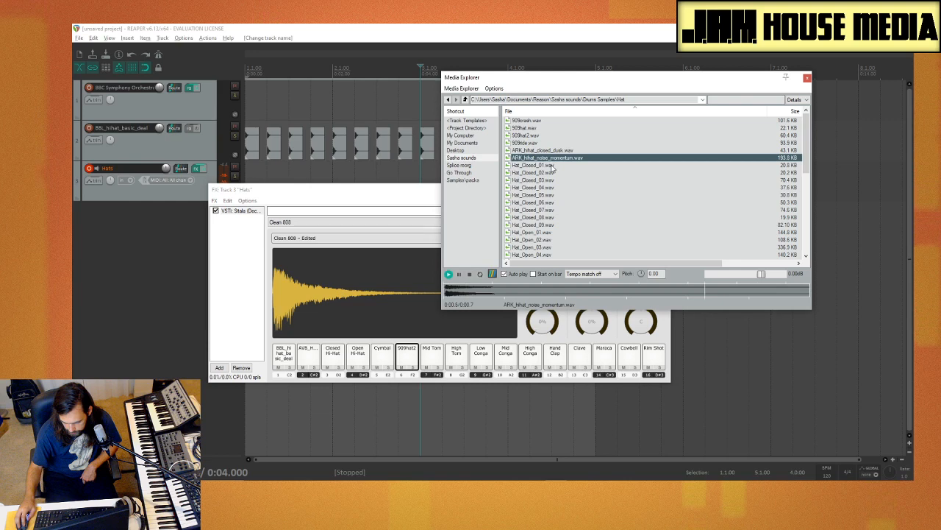
{"action": "left_click", "coordinate": [308, 356]}
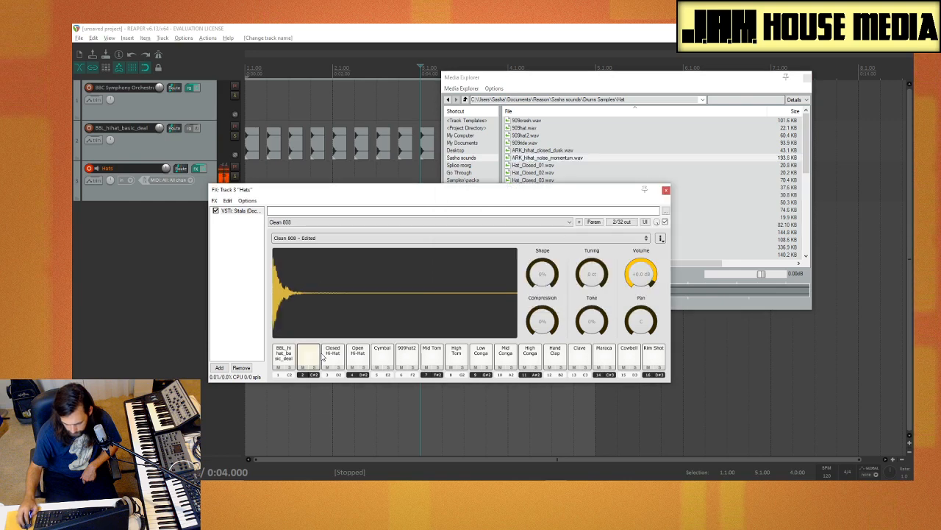
{"action": "left_click", "coordinate": [333, 356]}
{"action": "left_click", "coordinate": [355, 356]}
{"action": "left_click", "coordinate": [381, 356]}
{"action": "left_click", "coordinate": [407, 356]}
{"action": "left_click", "coordinate": [284, 356]}
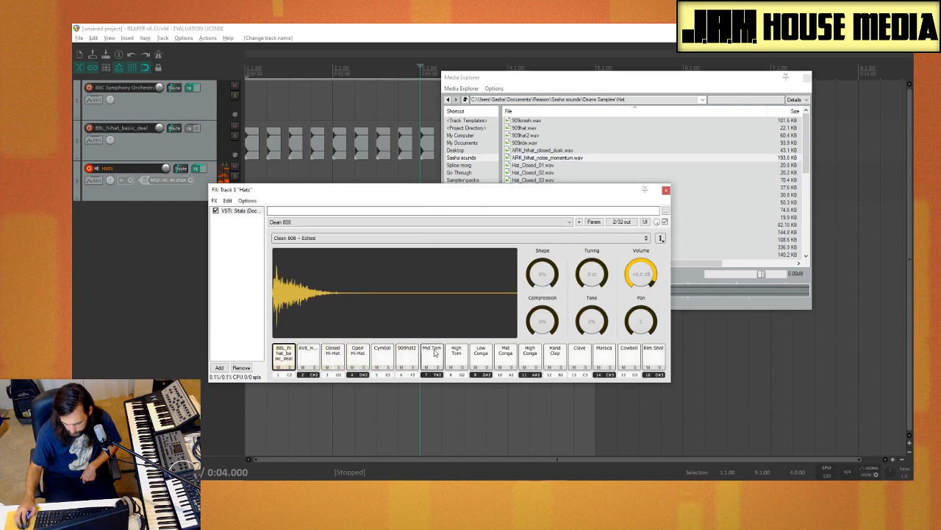
{"action": "left_click", "coordinate": [454, 354]}
{"action": "left_click", "coordinate": [432, 356]}
{"action": "left_click", "coordinate": [407, 356]}
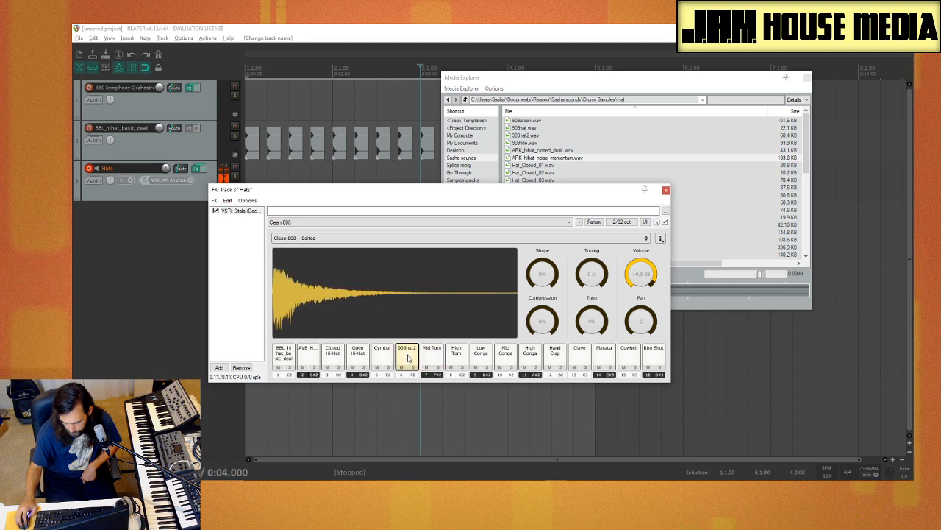
{"action": "left_click_drag", "start_coordinate": [407, 356], "coordinate": [630, 359]}
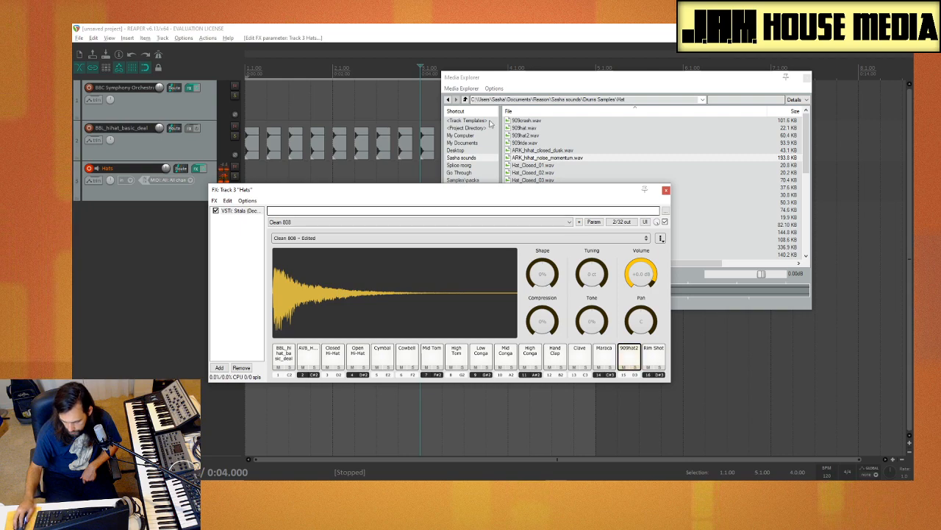
Step: Load ARK_hihat_closed_dusk.wav onto pad 6 in place of Cowbell and play the first five pads for comparison
{"action": "left_click", "coordinate": [560, 159]}
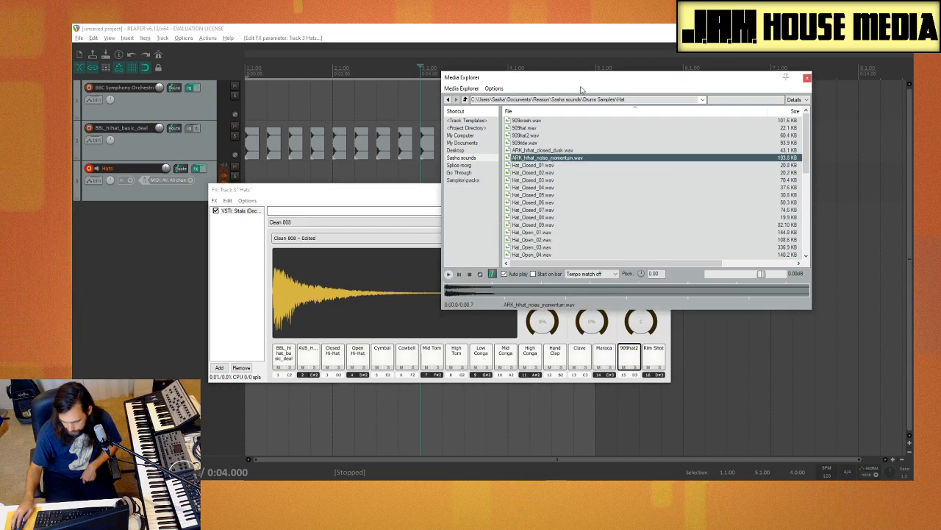
{"action": "left_click_drag", "start_coordinate": [581, 82], "coordinate": [677, 44]}
{"action": "left_click", "coordinate": [642, 129]}
{"action": "left_click_drag", "start_coordinate": [641, 122], "coordinate": [642, 126]}
{"action": "left_click", "coordinate": [644, 115]}
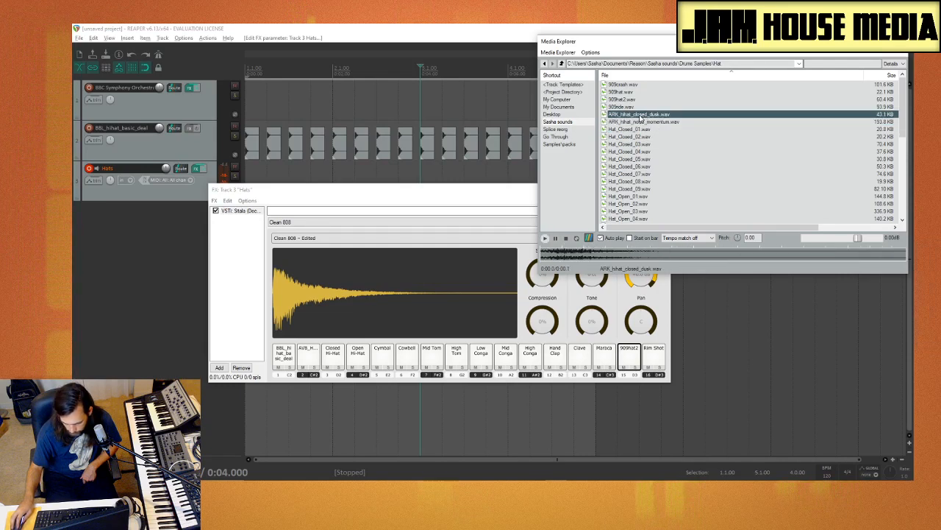
{"action": "left_click_drag", "start_coordinate": [644, 115], "coordinate": [416, 362]}
{"action": "left_click", "coordinate": [357, 357]}
{"action": "left_click", "coordinate": [333, 360]}
{"action": "left_click", "coordinate": [309, 359]}
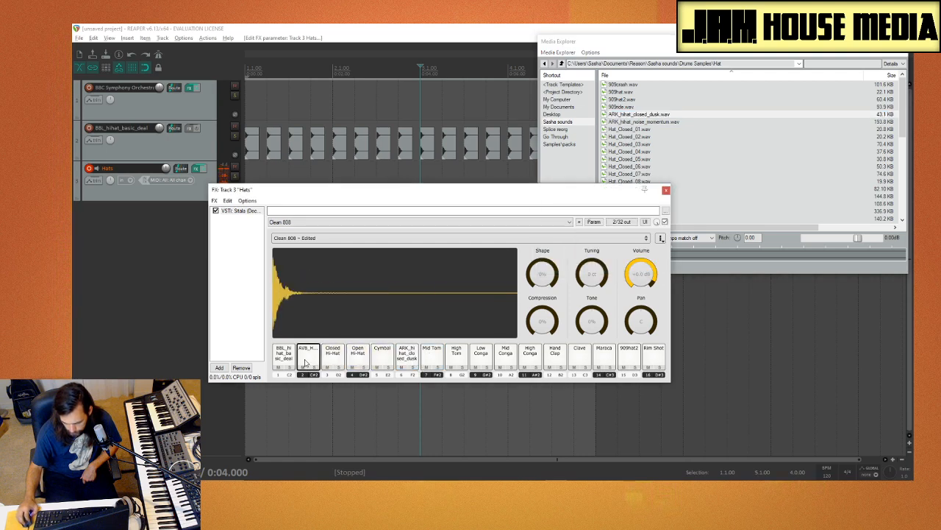
{"action": "left_click", "coordinate": [284, 358]}
{"action": "left_click", "coordinate": [383, 358]}
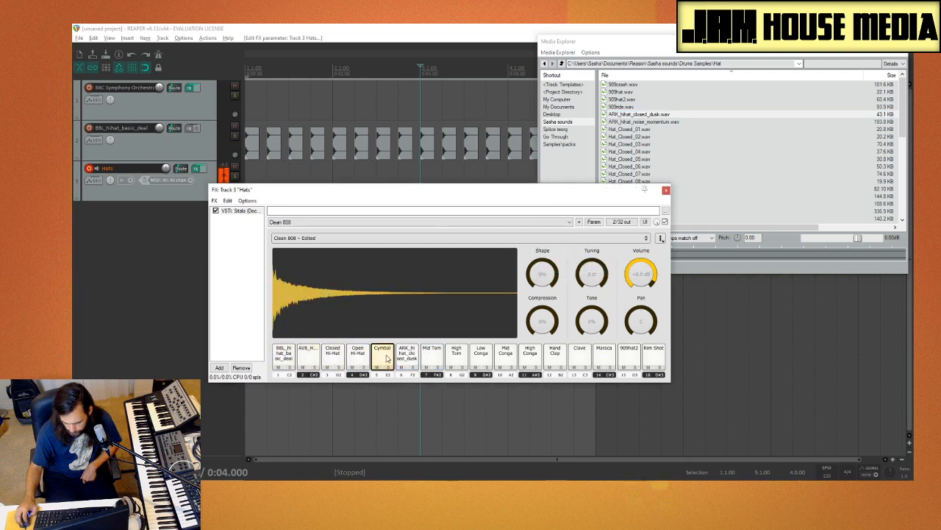
Step: Compare Hat_Closed_01, 02 and 03, and load Hat_Closed_01.wav onto the Cymbal pad
{"action": "left_click", "coordinate": [636, 121]}
{"action": "left_click", "coordinate": [636, 129]}
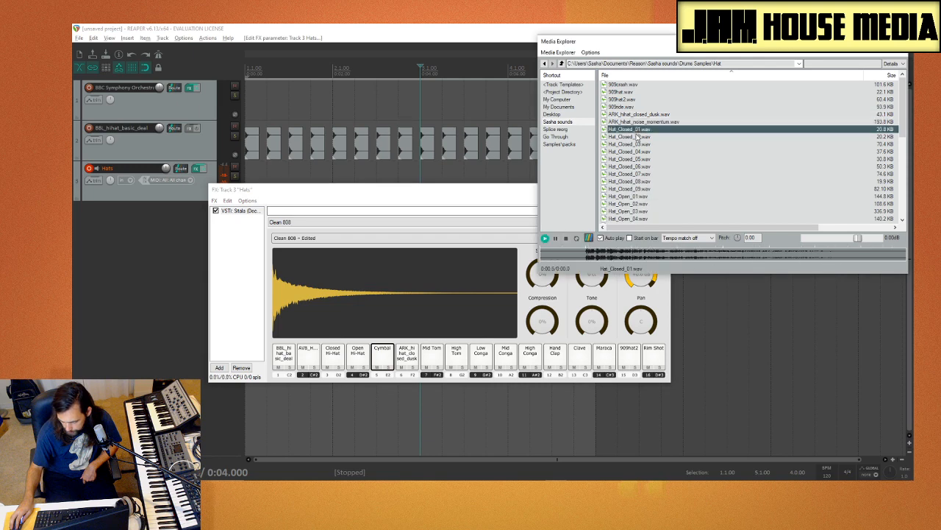
{"action": "left_click", "coordinate": [639, 144]}
{"action": "left_click", "coordinate": [640, 137]}
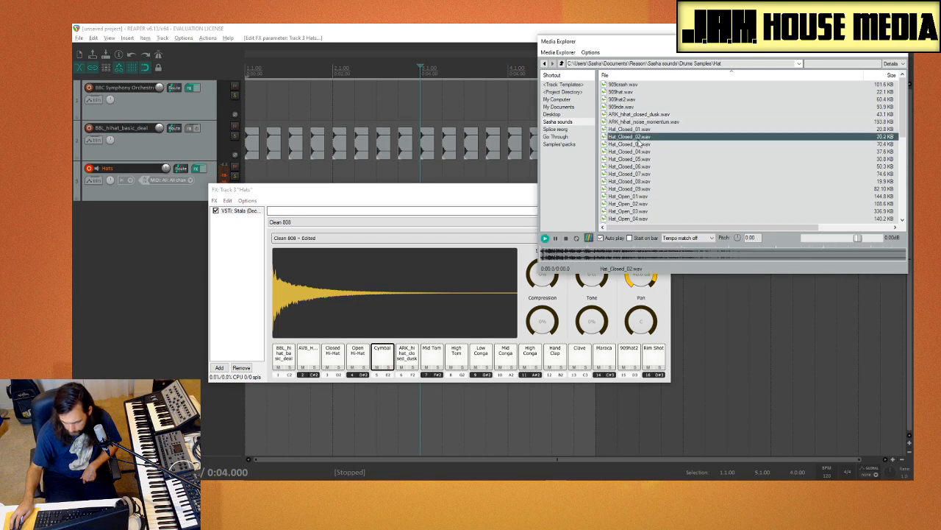
{"action": "left_click", "coordinate": [637, 145]}
{"action": "left_click", "coordinate": [637, 137]}
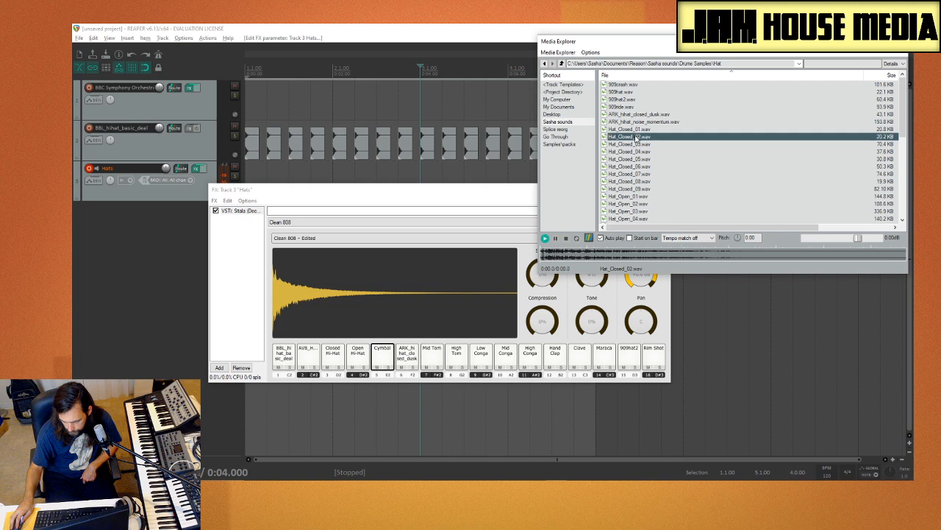
{"action": "left_click", "coordinate": [637, 129]}
{"action": "left_click", "coordinate": [637, 137]}
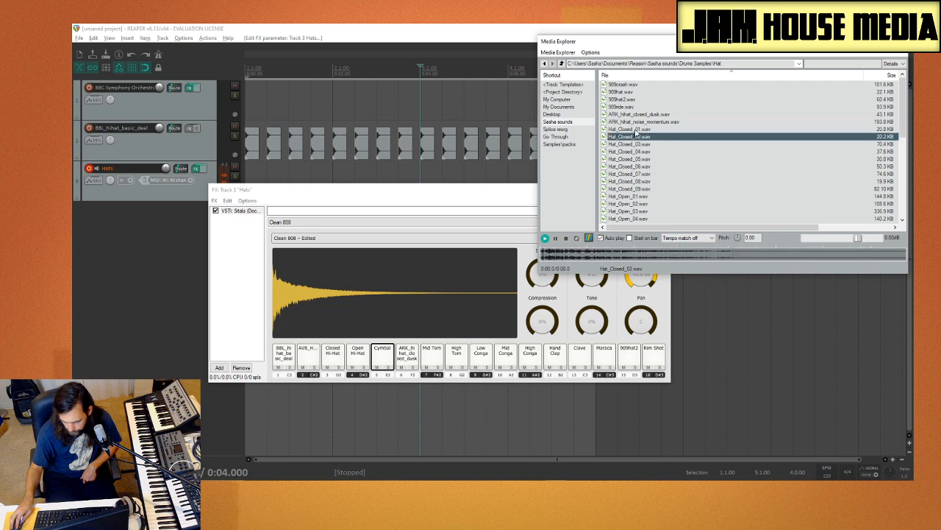
{"action": "left_click", "coordinate": [637, 130]}
{"action": "left_click_drag", "start_coordinate": [637, 130], "coordinate": [381, 366]}
Step: Play the Mid Tom pad and audition the Hat_Open samples and Hat_Closed_05 to Hat_Closed_09
{"action": "left_click", "coordinate": [431, 359]}
{"action": "left_click", "coordinate": [432, 355]}
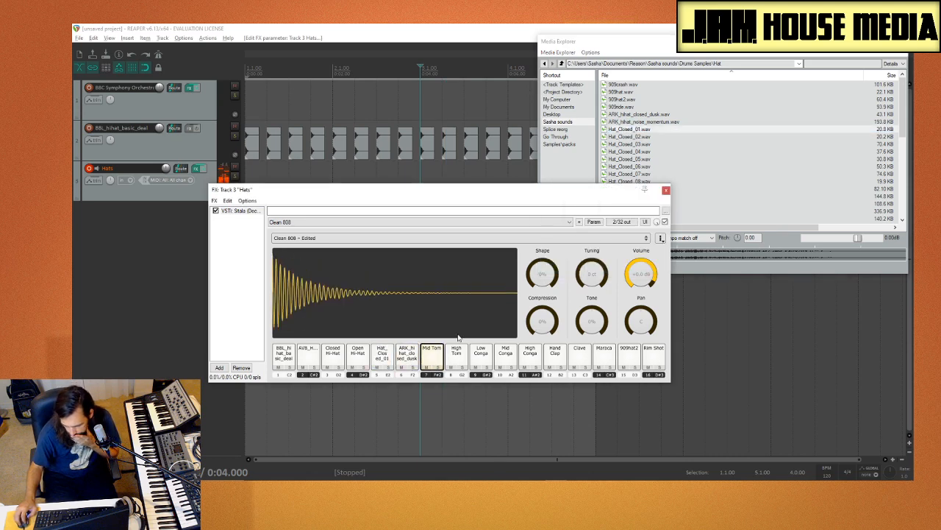
{"action": "left_click", "coordinate": [648, 166]}
{"action": "scroll", "coordinate": [657, 172], "scroll_direction": "down", "scroll_amount": 2}
{"action": "left_click", "coordinate": [654, 152]}
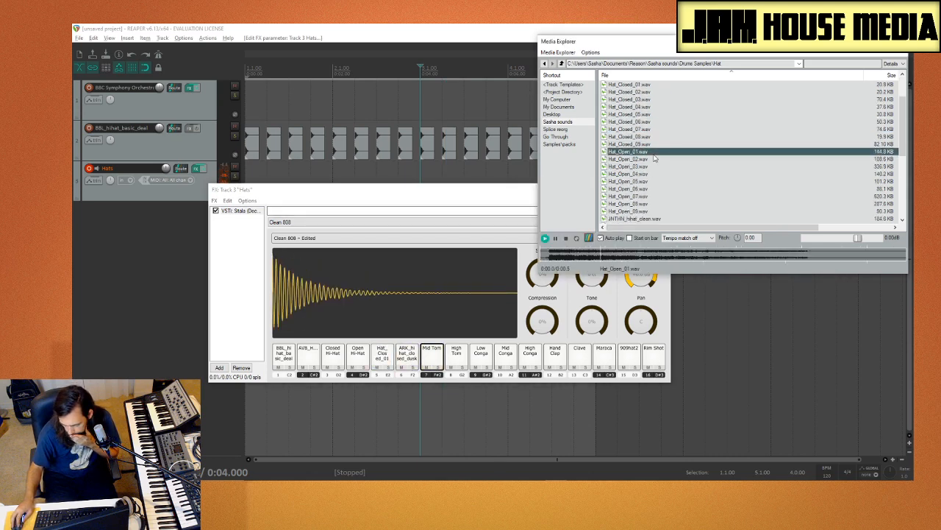
{"action": "left_click", "coordinate": [653, 166]}
{"action": "left_click", "coordinate": [651, 136]}
{"action": "left_click", "coordinate": [647, 129]}
{"action": "left_click", "coordinate": [648, 137]}
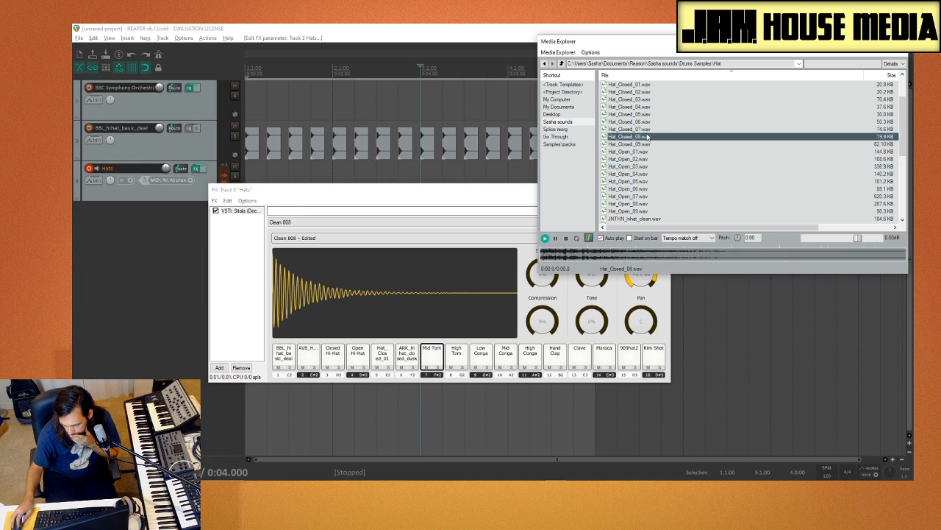
{"action": "left_click", "coordinate": [647, 130]}
{"action": "left_click", "coordinate": [647, 122]}
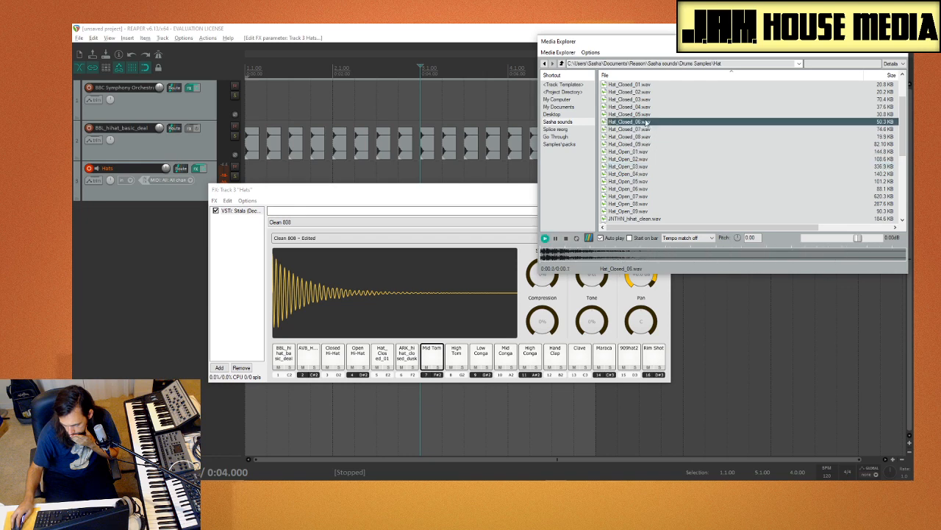
{"action": "left_click", "coordinate": [646, 115]}
{"action": "left_click", "coordinate": [649, 145]}
{"action": "left_click", "coordinate": [648, 136]}
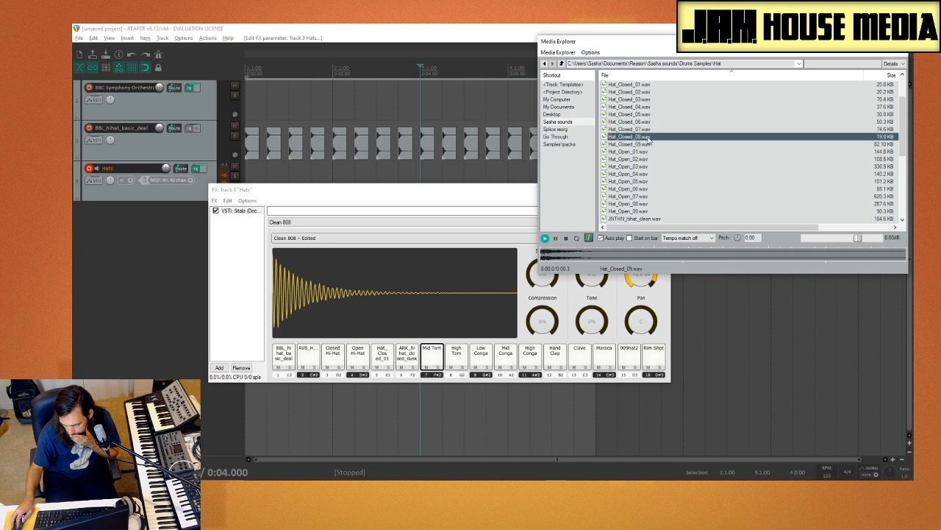
Step: Audition the JNTHN and KRS samples and load KRS_hihat_closed_dancehall_04.wav onto the Mid Tom pad
{"action": "scroll", "coordinate": [652, 148], "scroll_direction": "down", "scroll_amount": 3}
{"action": "left_click", "coordinate": [653, 158]}
{"action": "left_click", "coordinate": [652, 151]}
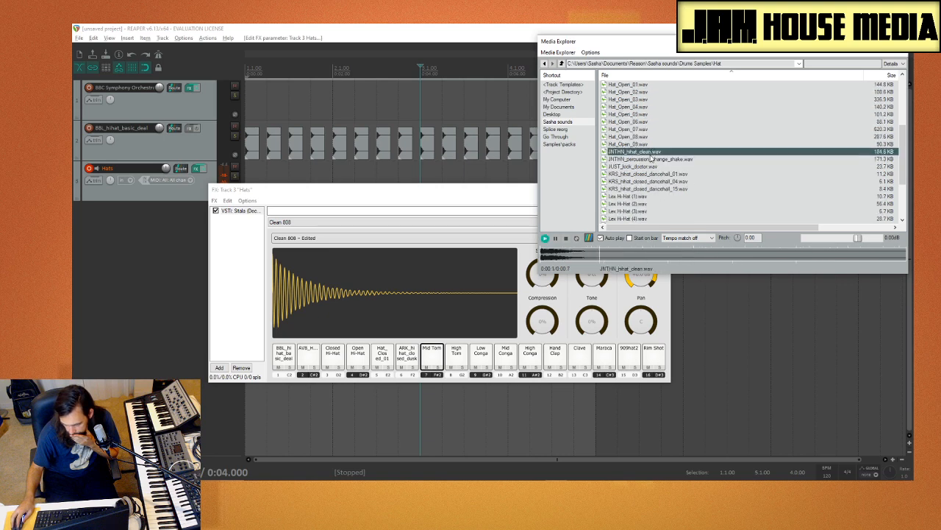
{"action": "left_click", "coordinate": [652, 159]}
{"action": "left_click", "coordinate": [651, 173]}
{"action": "left_click", "coordinate": [653, 181]}
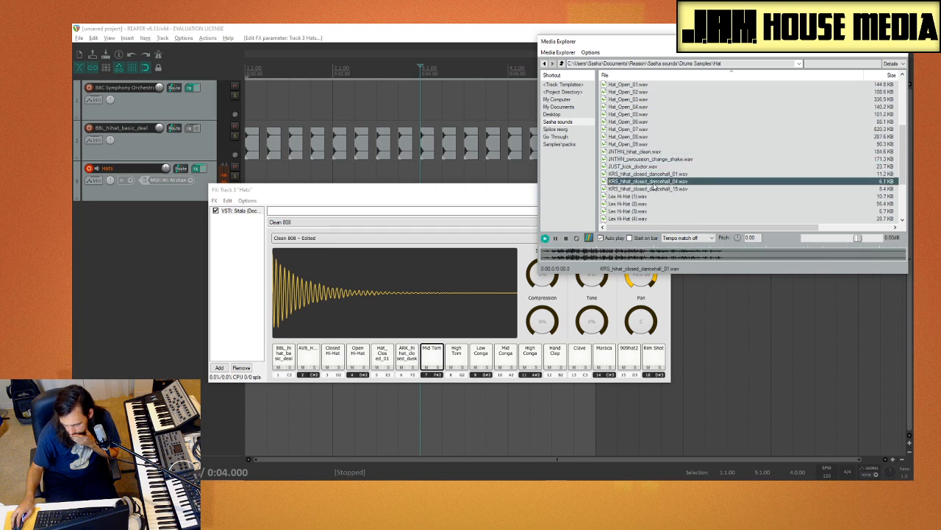
{"action": "left_click", "coordinate": [657, 188]}
{"action": "left_click", "coordinate": [657, 180]}
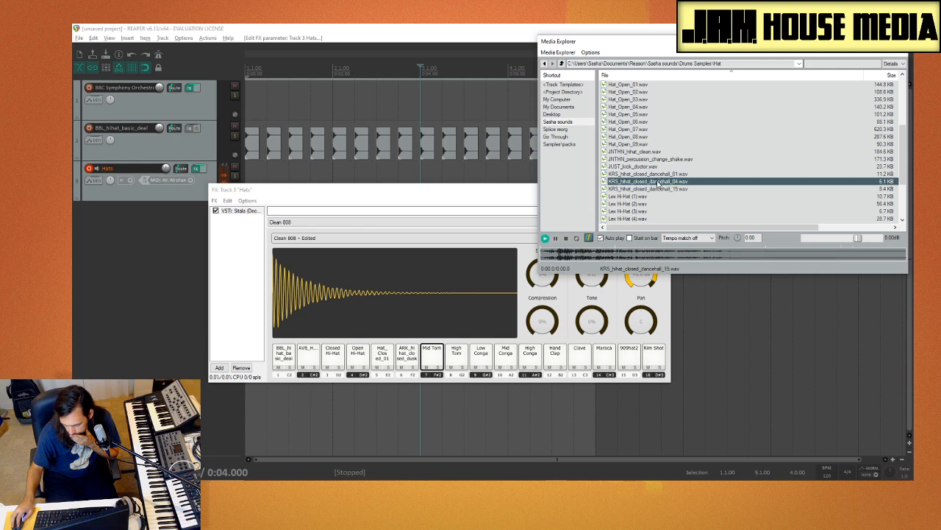
{"action": "left_click_drag", "start_coordinate": [498, 322], "coordinate": [498, 321]}
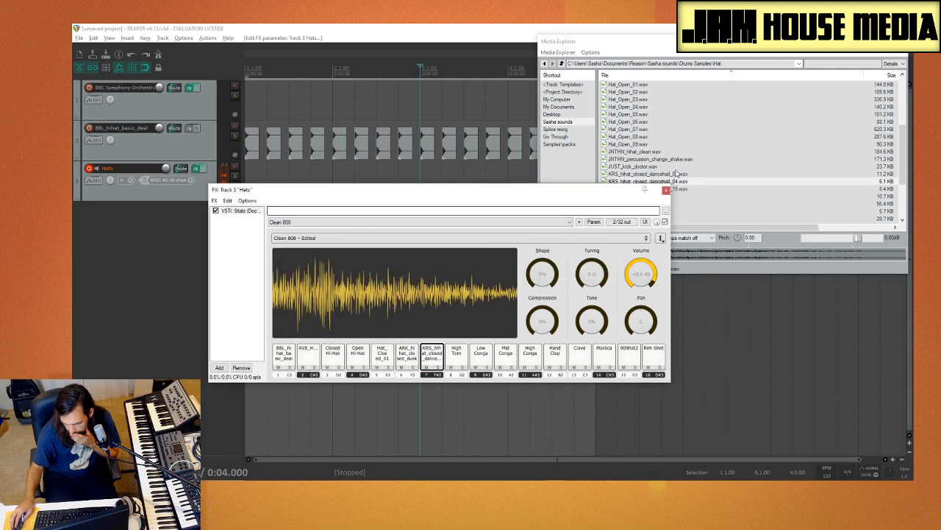
Step: Compare KRS_hihat_closed_dancehall_15 and the four Lex Hi-Hat samples, and load Lex Hi-Hat (2).wav onto the High Tom pad
{"action": "left_click", "coordinate": [686, 190]}
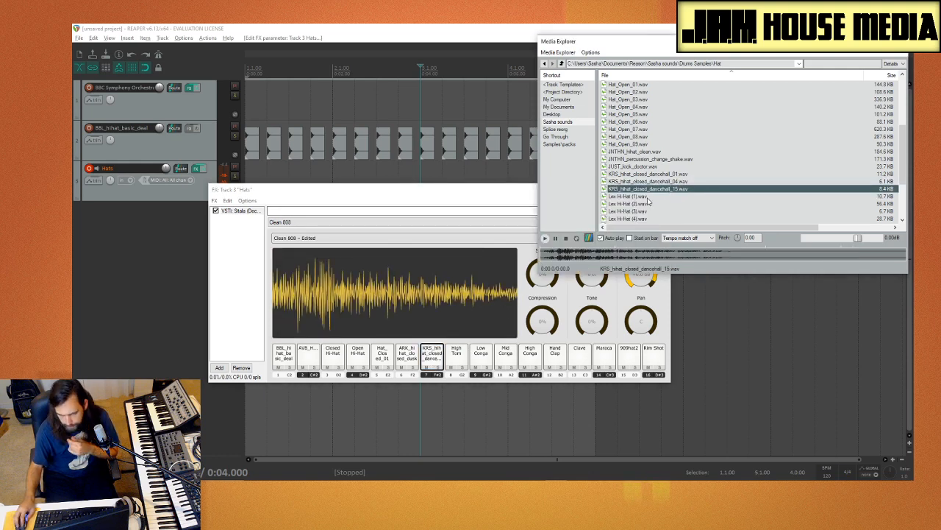
{"action": "scroll", "coordinate": [642, 211], "scroll_direction": "down", "scroll_amount": 1}
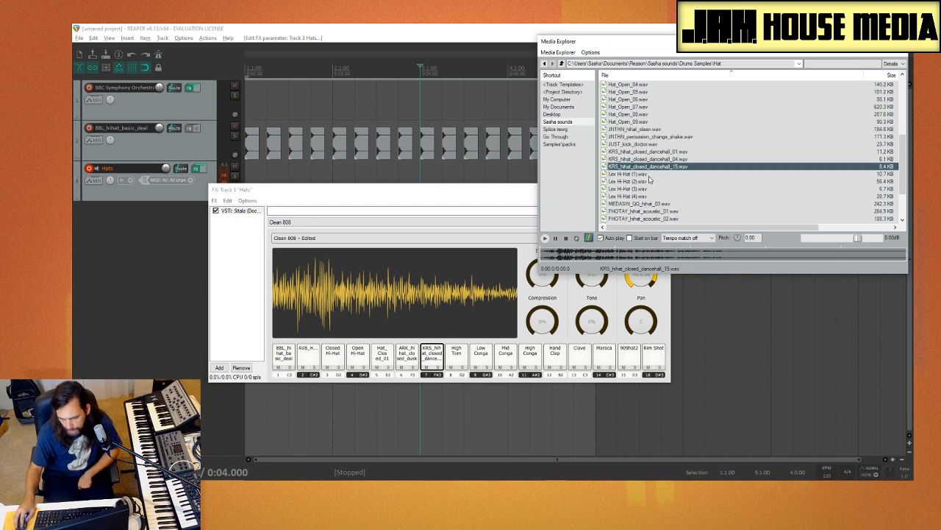
{"action": "left_click", "coordinate": [647, 175]}
{"action": "left_click", "coordinate": [641, 182]}
{"action": "left_click", "coordinate": [640, 189]}
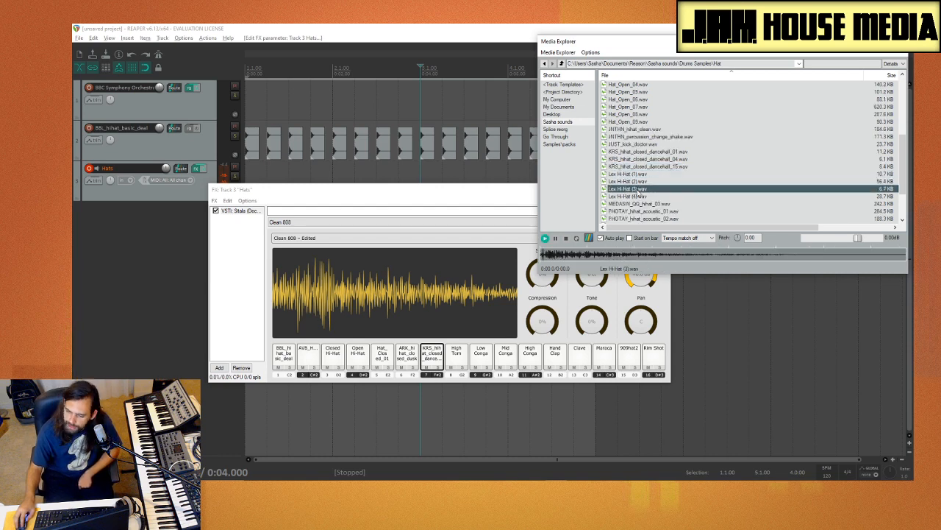
{"action": "left_click", "coordinate": [638, 197]}
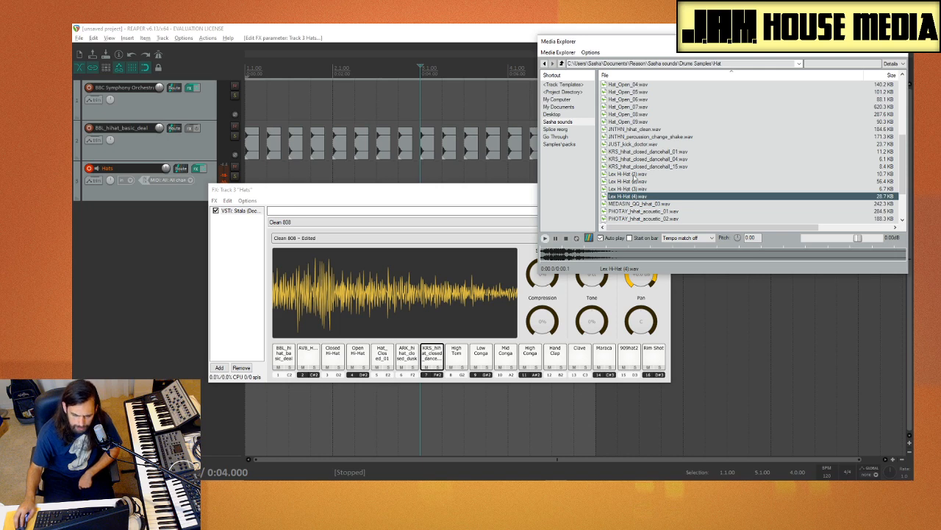
{"action": "left_click", "coordinate": [643, 189]}
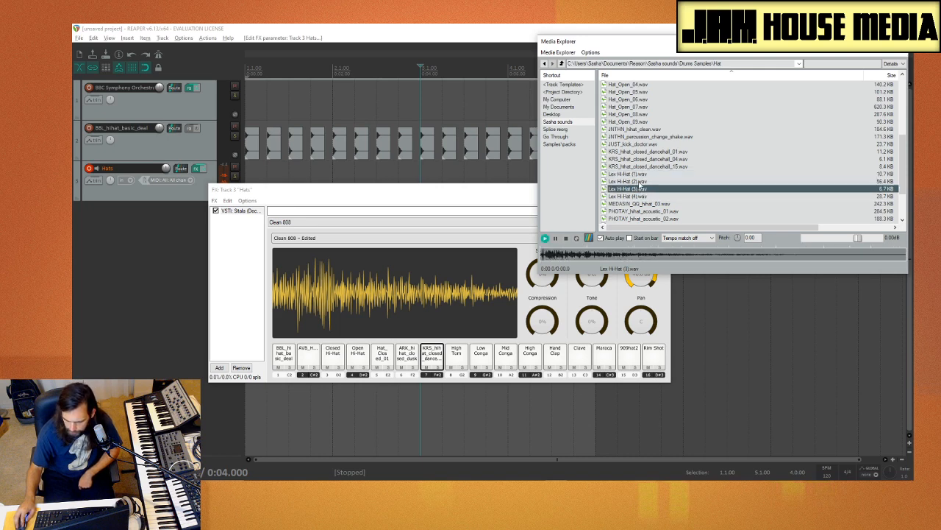
{"action": "key", "text": "Up"}
{"action": "left_click", "coordinate": [643, 188]}
{"action": "left_click", "coordinate": [642, 182]}
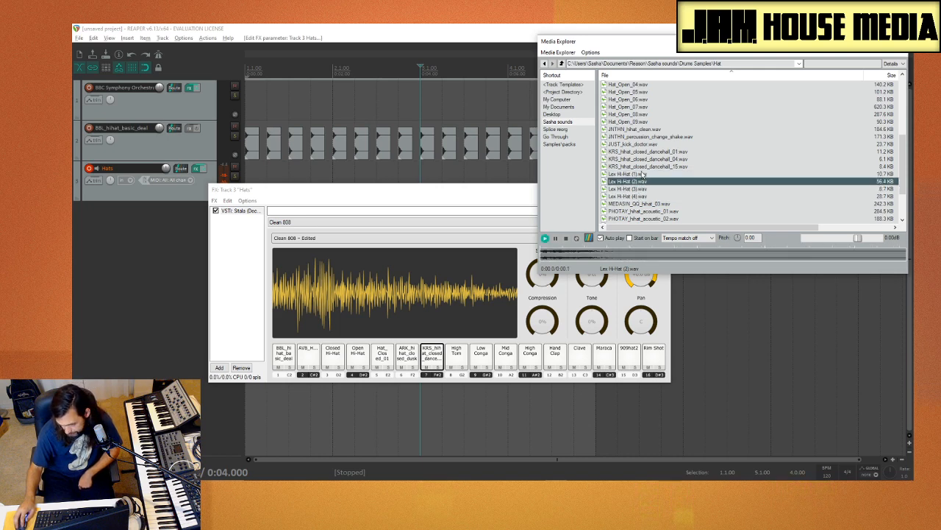
{"action": "left_click", "coordinate": [642, 174]}
{"action": "left_click", "coordinate": [642, 181]}
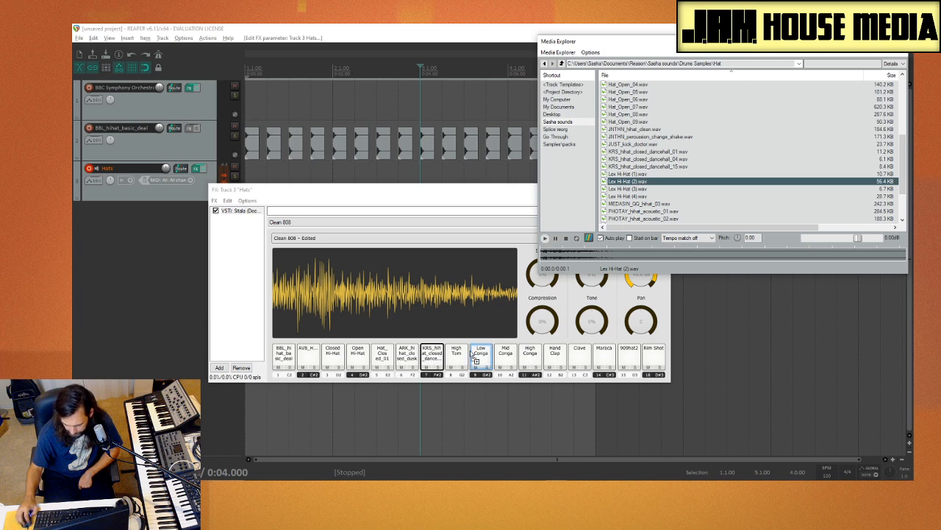
{"action": "left_click_drag", "start_coordinate": [472, 354], "coordinate": [457, 354]}
Step: Audition Lex Hi-Hat (3) and (4) and the samples below them, and load MEDASIN_QQ_hihat_03.wav onto the Low Conga pad
{"action": "left_click", "coordinate": [719, 189]}
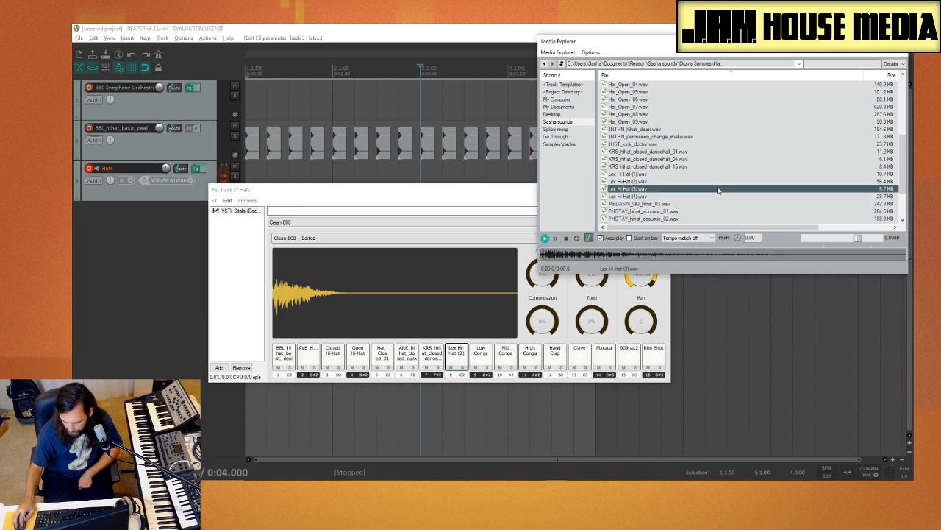
{"action": "left_click", "coordinate": [672, 196]}
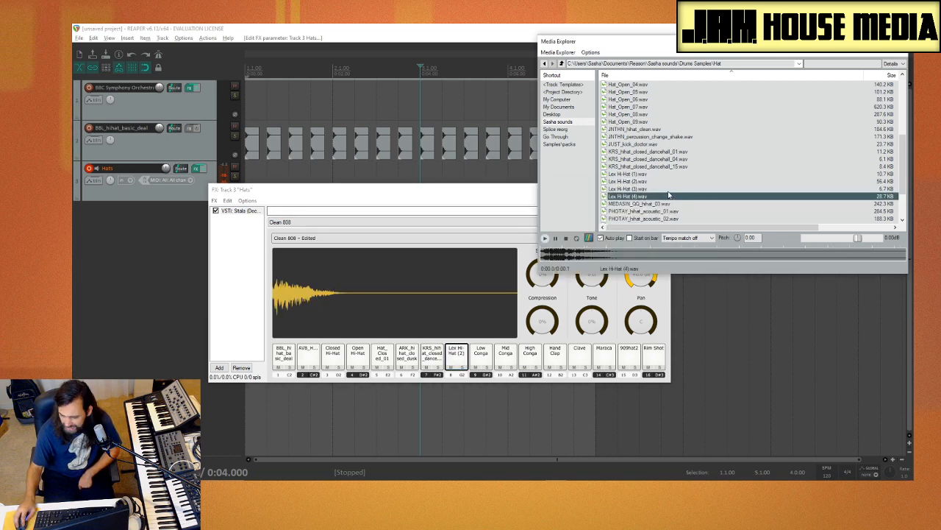
{"action": "scroll", "coordinate": [668, 189], "scroll_direction": "down", "scroll_amount": 2}
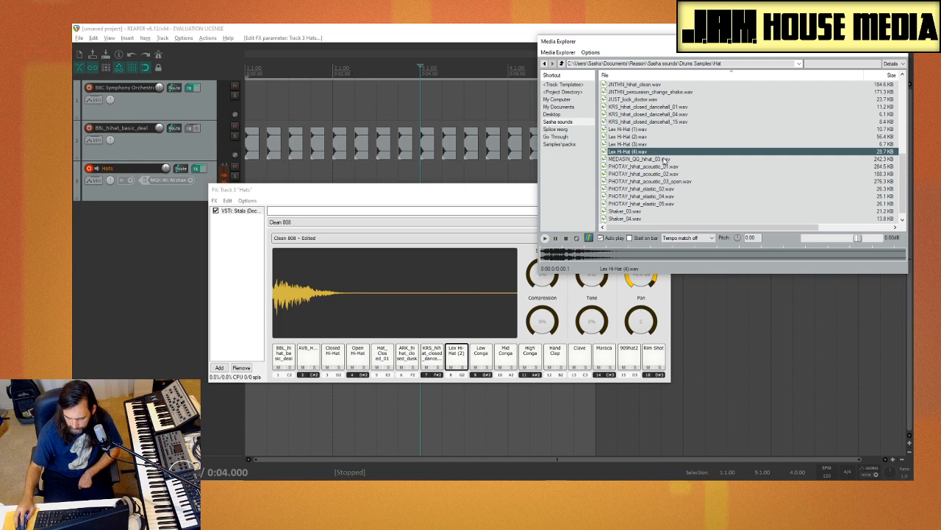
{"action": "left_click", "coordinate": [665, 160]}
{"action": "left_click", "coordinate": [666, 165]}
{"action": "left_click", "coordinate": [659, 162]}
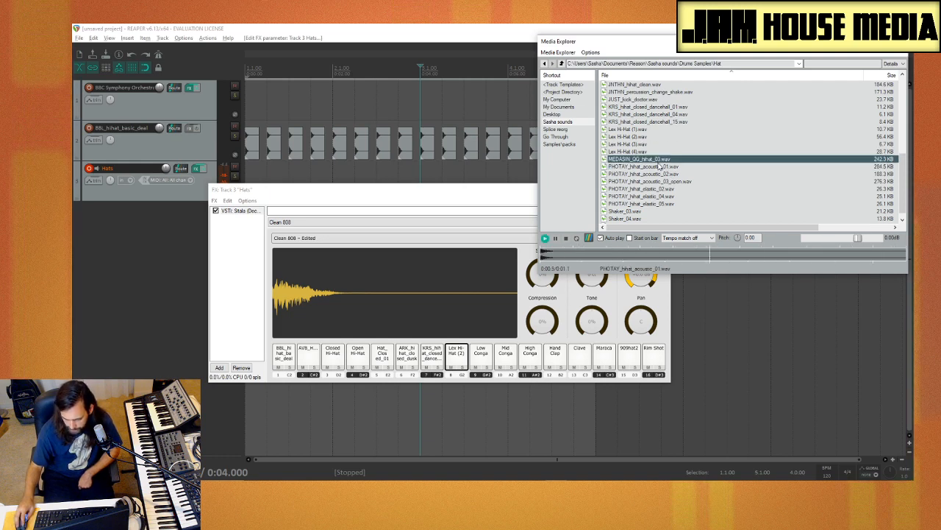
{"action": "left_click", "coordinate": [484, 360]}
Step: Compare PHOTAY_hihat_acoustic_01 and 02, and load PHOTAY_hihat_acoustic_02.wav onto the Mid Conga pad
{"action": "left_click", "coordinate": [672, 167]}
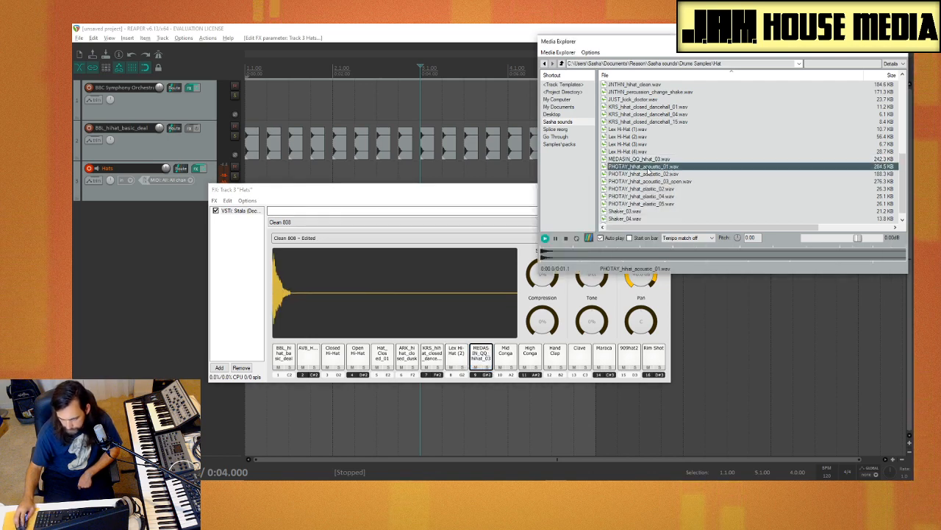
{"action": "scroll", "coordinate": [668, 173], "scroll_direction": "down", "scroll_amount": 1}
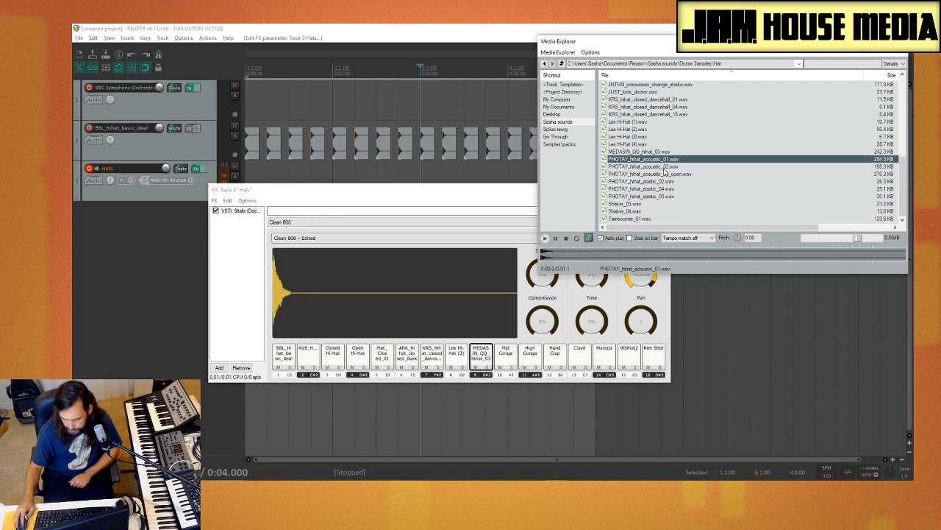
{"action": "left_click", "coordinate": [665, 167]}
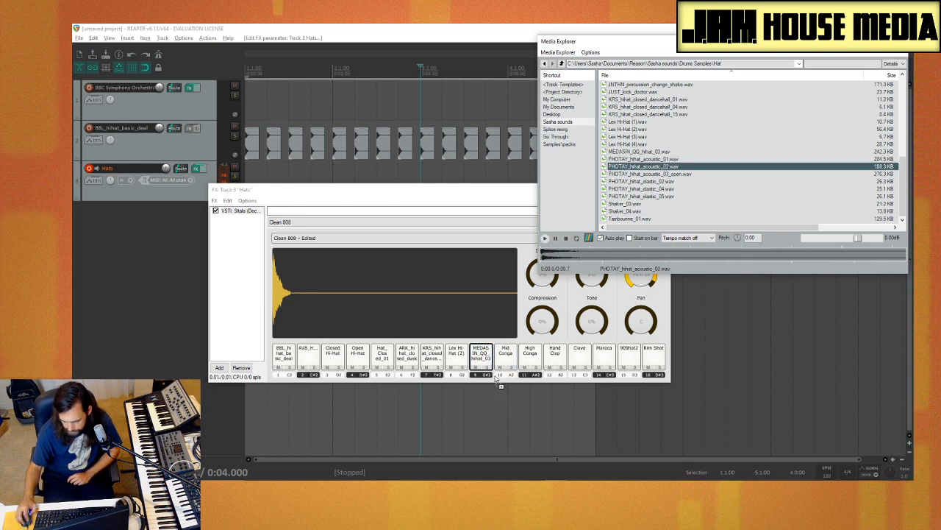
{"action": "mouse_move", "coordinate": [498, 380]}
{"action": "left_mouse_down"}
{"action": "mouse_move", "coordinate": [517, 383]}
{"action": "mouse_move", "coordinate": [507, 367]}
{"action": "left_mouse_up"}
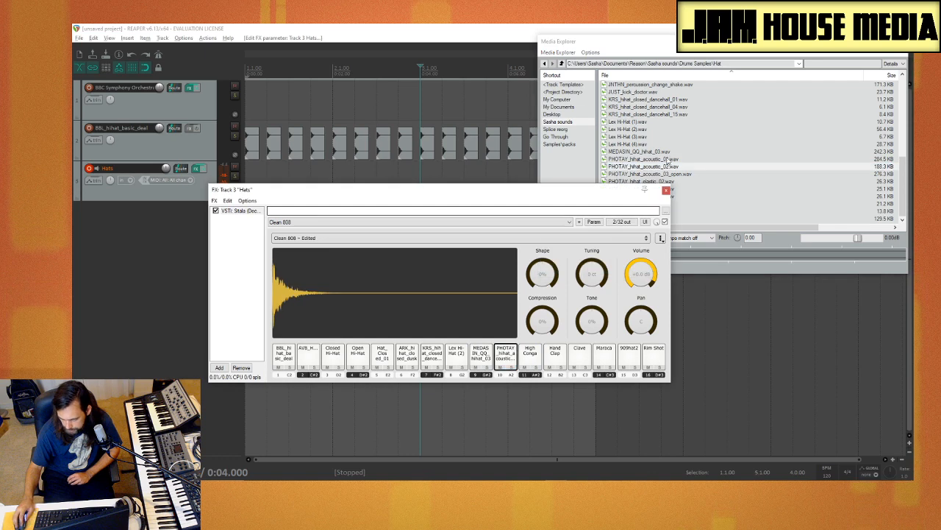
Step: Audition PHOTAY_hihat_acoustic_03_open, the PHOTAY elastic hi-hats, the two Shaker samples and Tambourine_01
{"action": "left_click", "coordinate": [665, 174]}
{"action": "left_click", "coordinate": [659, 182]}
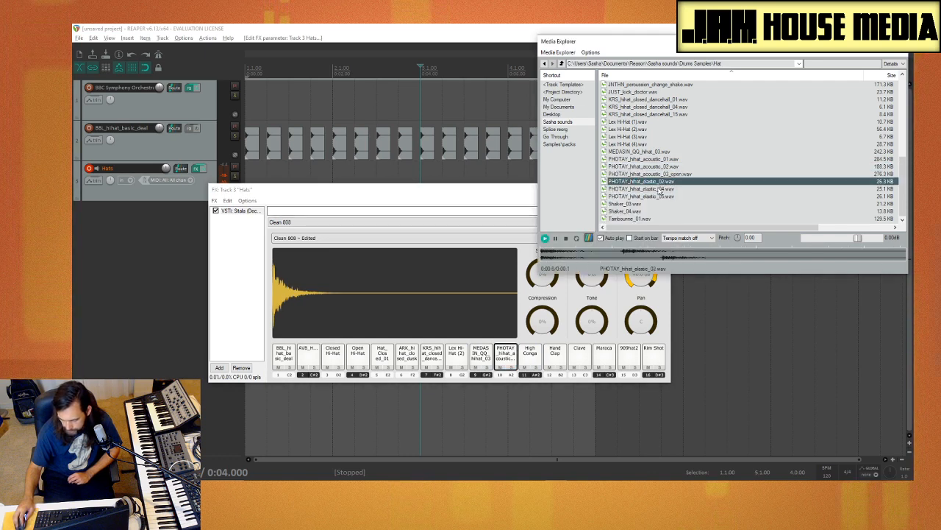
{"action": "left_click", "coordinate": [659, 189]}
{"action": "left_click", "coordinate": [657, 196]}
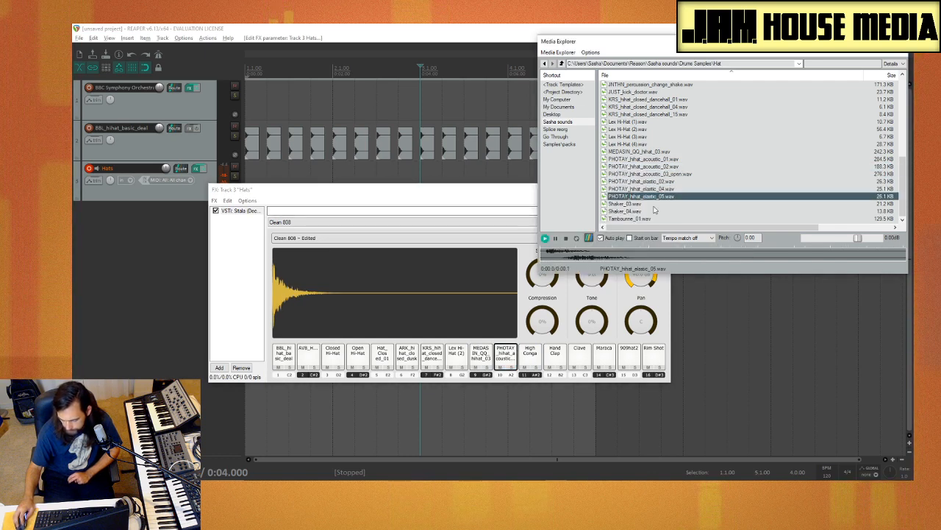
{"action": "left_click", "coordinate": [652, 204]}
{"action": "left_click", "coordinate": [650, 212]}
{"action": "left_click", "coordinate": [648, 219]}
Step: Compare the PHOTAY acoustic hi-hats with the MEDASIN and Lex samples, and load MEDASIN_QQ_hihat_03.wav onto the High Conga pad
{"action": "left_click", "coordinate": [667, 175]}
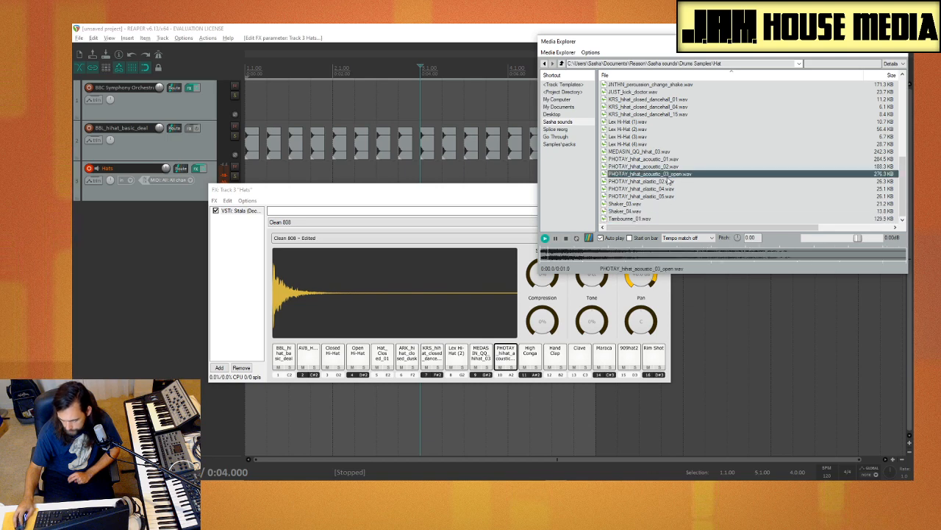
{"action": "left_click", "coordinate": [662, 159]}
{"action": "left_click", "coordinate": [660, 153]}
{"action": "left_click", "coordinate": [657, 159]}
{"action": "left_click", "coordinate": [655, 167]}
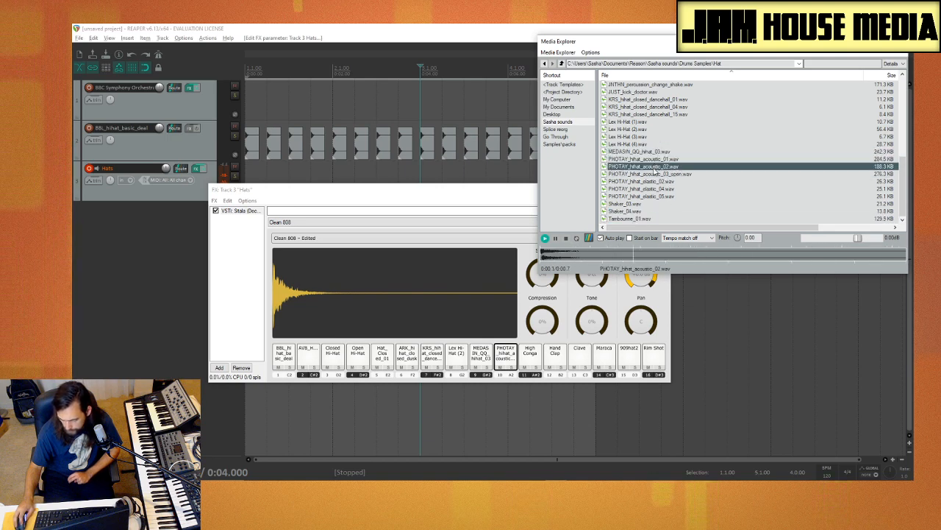
{"action": "left_click", "coordinate": [654, 174]}
{"action": "left_click", "coordinate": [649, 160]}
{"action": "left_click", "coordinate": [642, 152]}
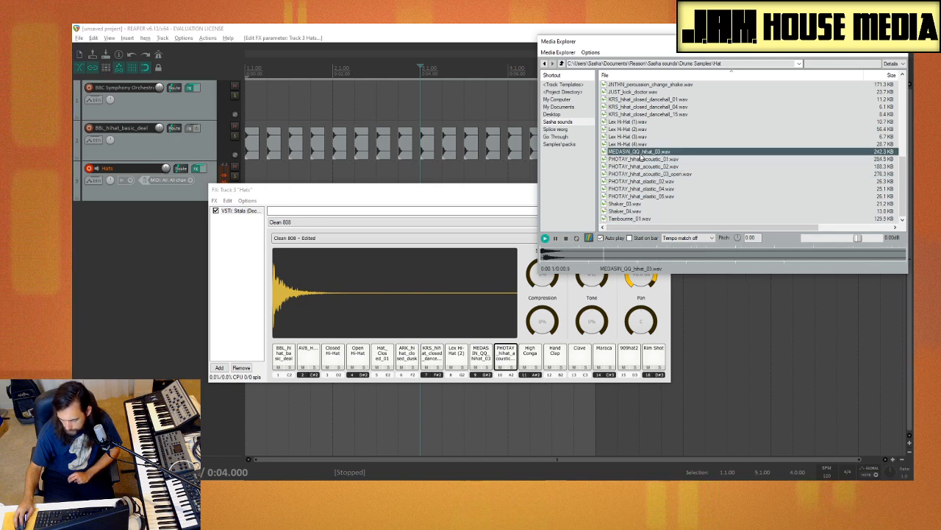
{"action": "left_click", "coordinate": [637, 144]}
{"action": "left_click", "coordinate": [634, 152]}
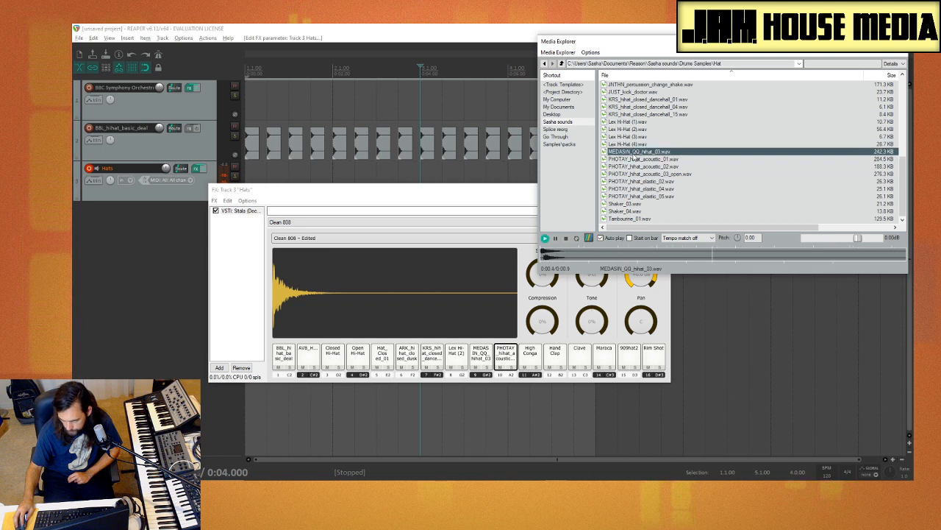
{"action": "left_click_drag", "start_coordinate": [635, 152], "coordinate": [530, 357]}
Step: Audition the Lex Hi-Hat samples again and load Lex Hi-Hat (2).wav onto the Hand Clap pad
{"action": "left_click", "coordinate": [650, 145]}
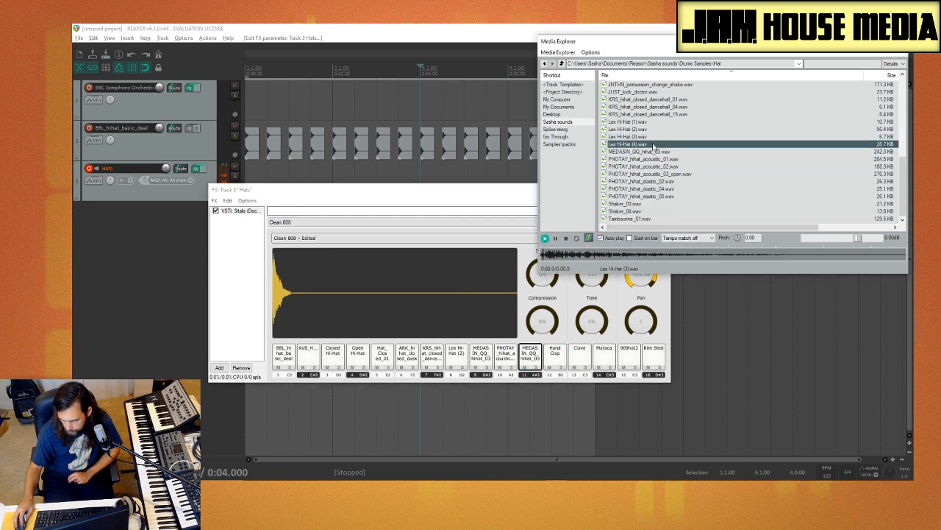
{"action": "left_click", "coordinate": [648, 121]}
{"action": "left_click", "coordinate": [644, 130]}
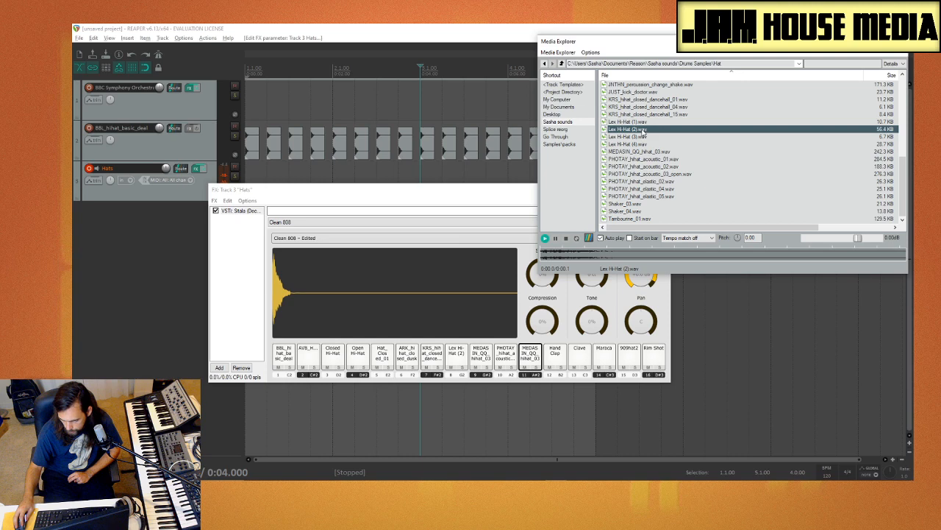
{"action": "left_click_drag", "start_coordinate": [586, 318], "coordinate": [554, 357]}
Step: Audition JNTHN_hihat_clean.wav and the Hat_Open samples 09, 08 and 06 in the Hat sample folder
{"action": "scroll", "coordinate": [646, 154], "scroll_direction": "up", "scroll_amount": 3}
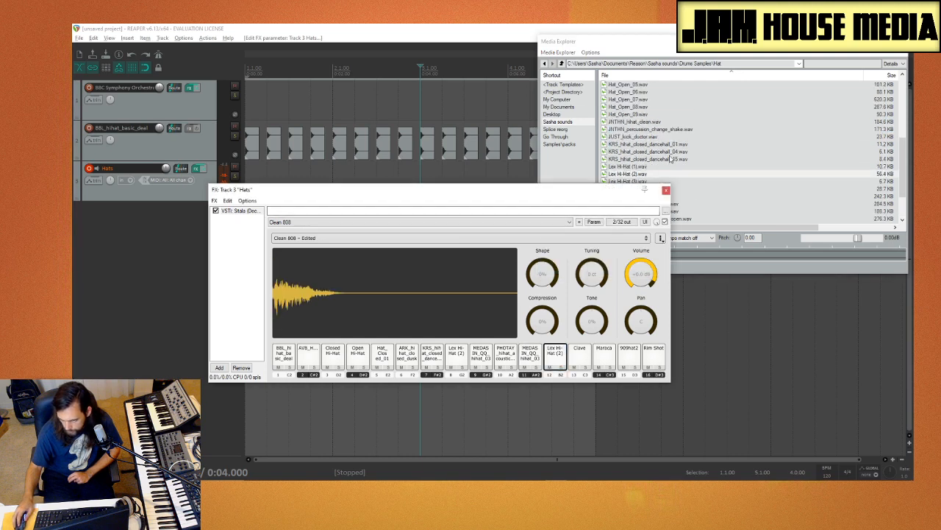
{"action": "left_click", "coordinate": [646, 152]}
{"action": "left_click", "coordinate": [650, 145]}
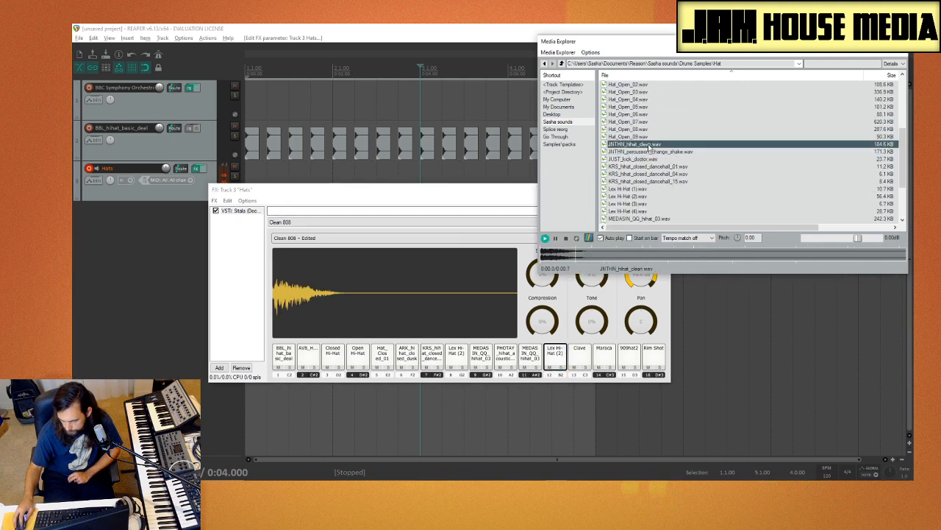
{"action": "left_click", "coordinate": [649, 138]}
{"action": "left_click", "coordinate": [654, 129]}
{"action": "left_click", "coordinate": [656, 115]}
{"action": "scroll", "coordinate": [667, 166], "scroll_direction": "up", "scroll_amount": 4}
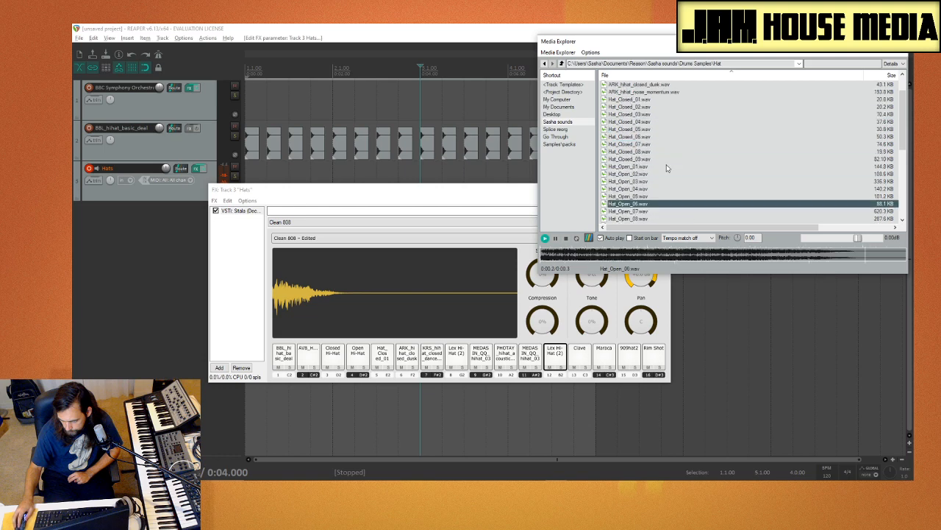
Step: Compare Hat_Open_01, 02 and 03 with the 909hat2 pad, and load Hat_Open_02.wav onto the 909hat2 pad
{"action": "left_click", "coordinate": [650, 175]}
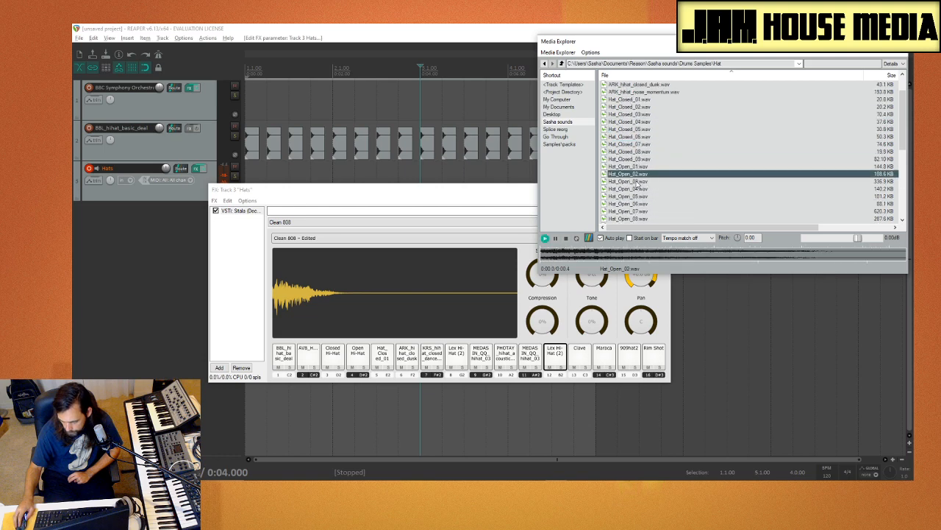
{"action": "left_click", "coordinate": [631, 354]}
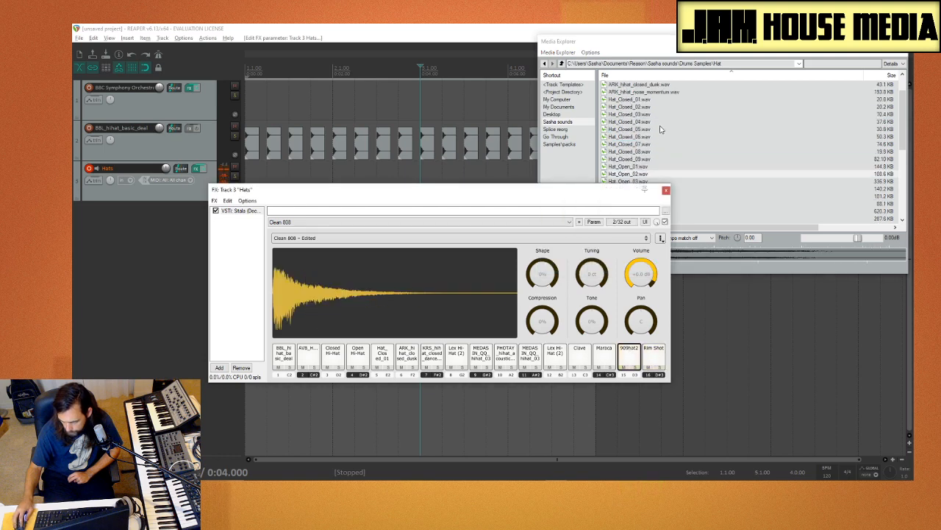
{"action": "left_click", "coordinate": [647, 175]}
{"action": "left_click", "coordinate": [648, 167]}
{"action": "left_click", "coordinate": [650, 174]}
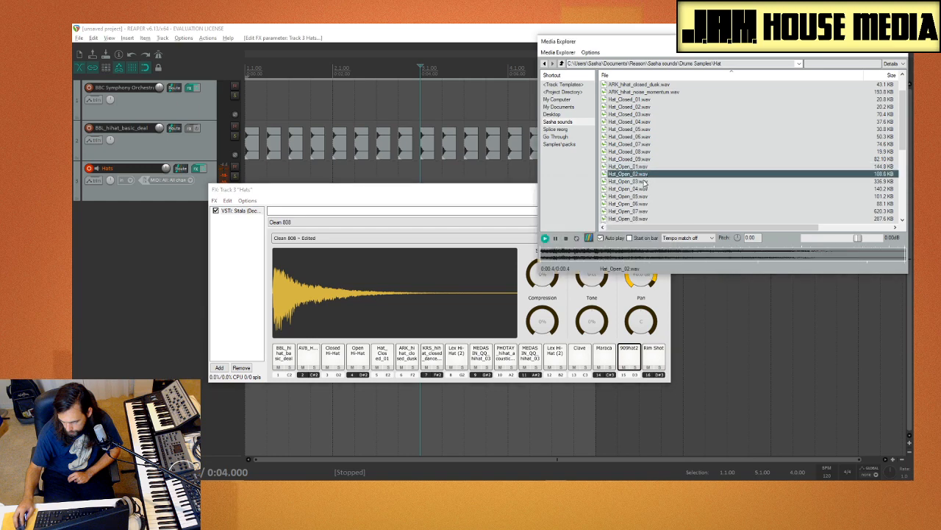
{"action": "left_click", "coordinate": [644, 182]}
{"action": "left_click", "coordinate": [643, 174]}
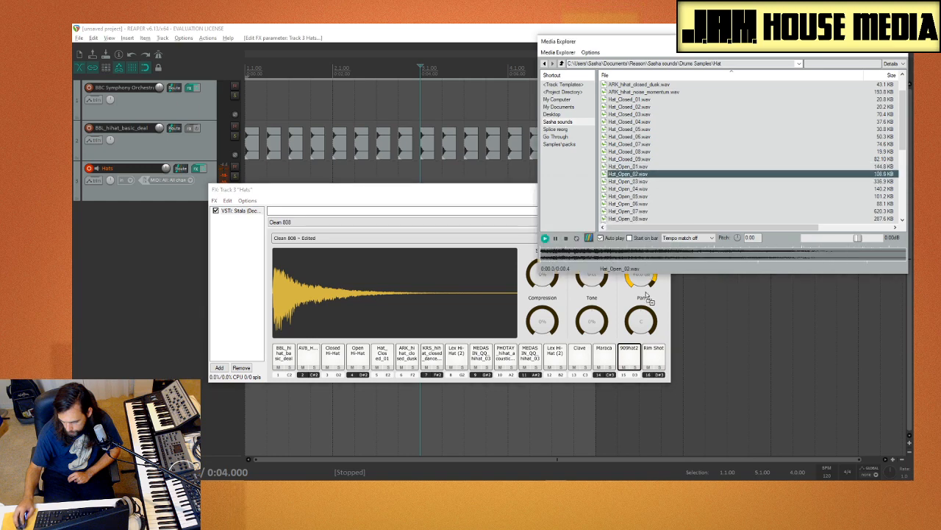
{"action": "left_click_drag", "start_coordinate": [637, 374], "coordinate": [637, 372]}
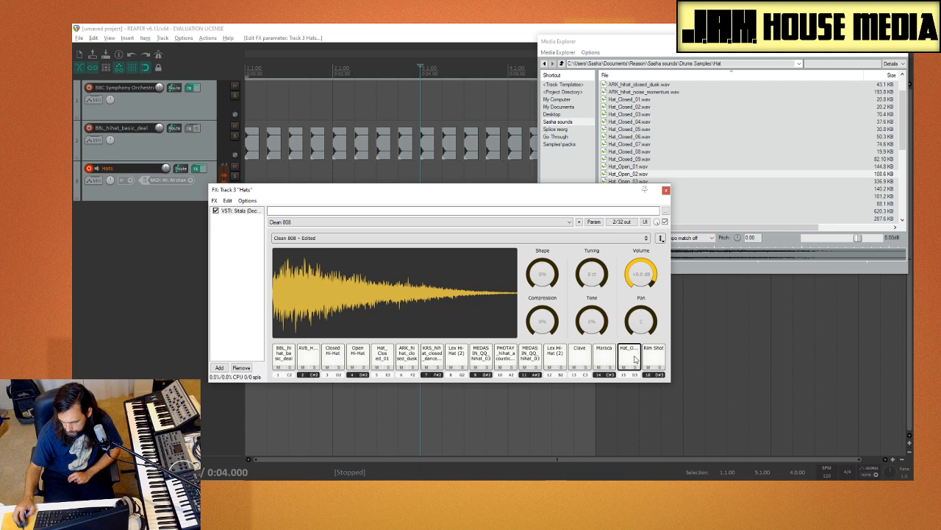
Step: Audition Hat_Closed_09.wav, and load 909hat2.wav onto the Rim Shot pad
{"action": "left_click", "coordinate": [647, 159]}
{"action": "scroll", "coordinate": [649, 184], "scroll_direction": "up", "scroll_amount": 1}
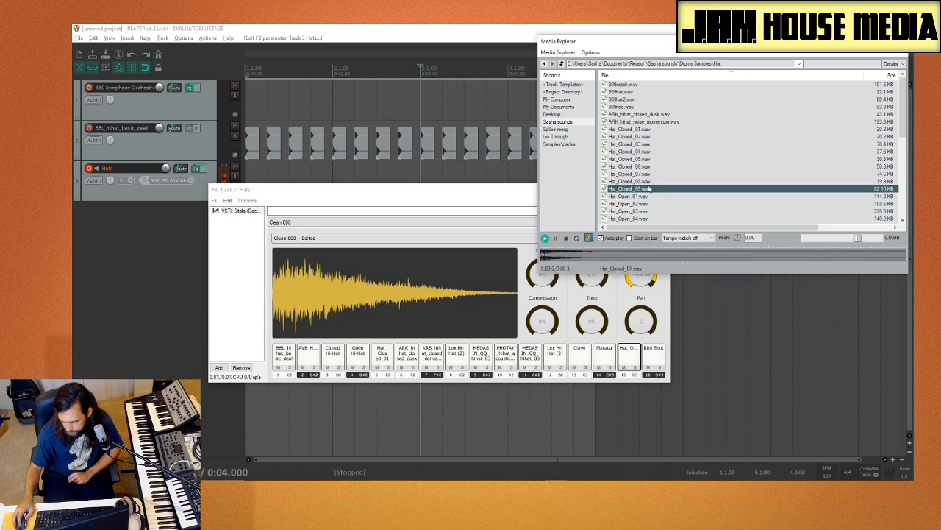
{"action": "left_click", "coordinate": [624, 99]}
{"action": "left_click_drag", "start_coordinate": [648, 358], "coordinate": [647, 358]}
Step: Compare Hat_Open_07, 08 and 09, and load Hat_Open_09.wav onto the Maraca pad
{"action": "left_click", "coordinate": [665, 159]}
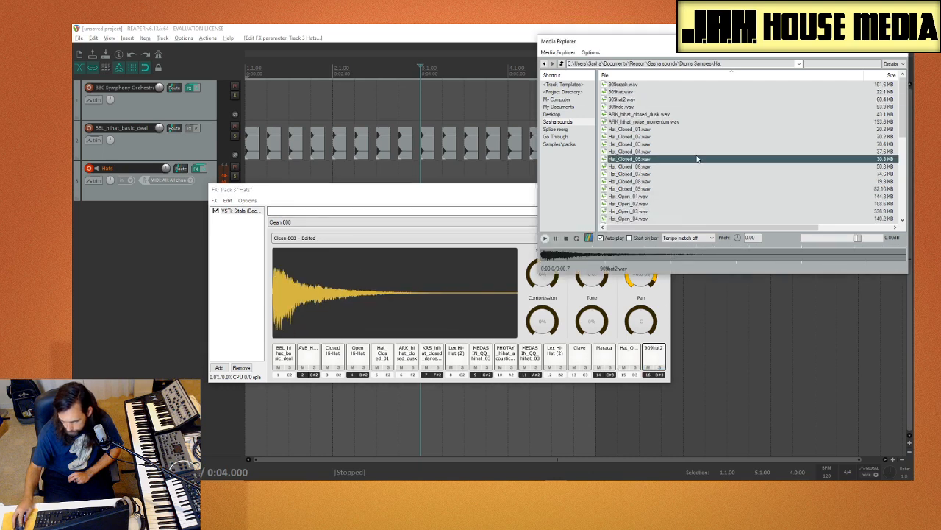
{"action": "scroll", "coordinate": [673, 203], "scroll_direction": "down", "scroll_amount": 6}
{"action": "left_click", "coordinate": [650, 107]}
{"action": "left_click", "coordinate": [654, 115]}
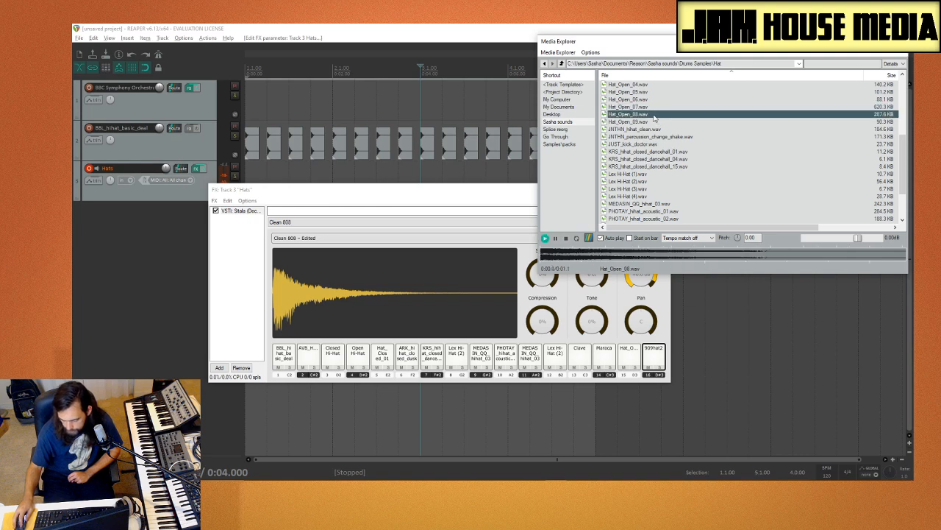
{"action": "left_click", "coordinate": [652, 122]}
{"action": "left_click", "coordinate": [647, 114]}
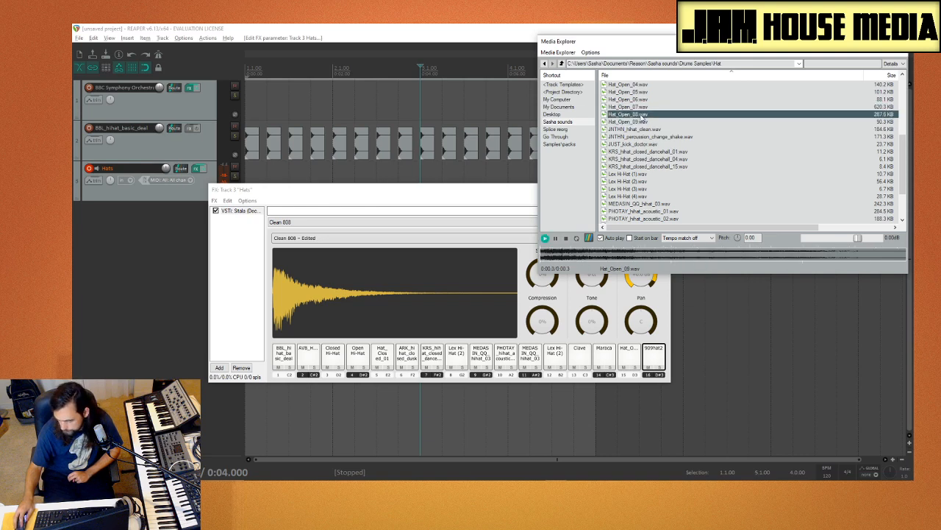
{"action": "left_click", "coordinate": [644, 122]}
{"action": "left_click_drag", "start_coordinate": [607, 358], "coordinate": [608, 358]}
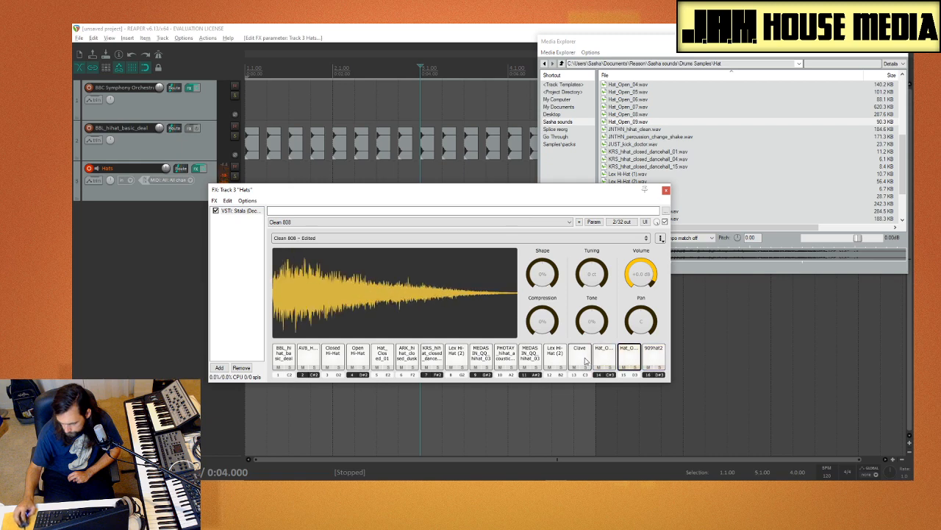
Step: Audition more of the Hat_Open samples, and load Hat_Open_04.wav onto the Clave pad
{"action": "left_click", "coordinate": [662, 152]}
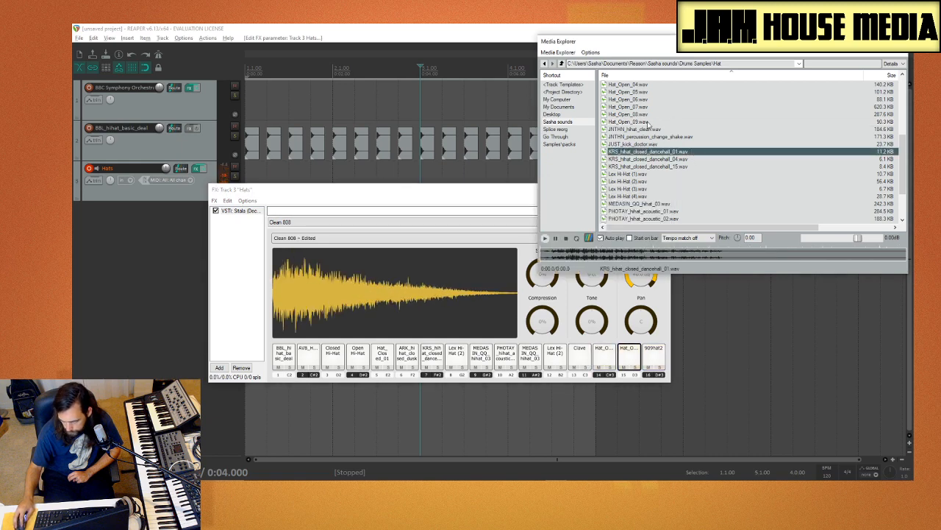
{"action": "left_click", "coordinate": [648, 122]}
{"action": "scroll", "coordinate": [643, 144], "scroll_direction": "up", "scroll_amount": 2}
{"action": "left_click", "coordinate": [644, 144]}
{"action": "left_click", "coordinate": [644, 130]}
{"action": "left_click", "coordinate": [644, 122]}
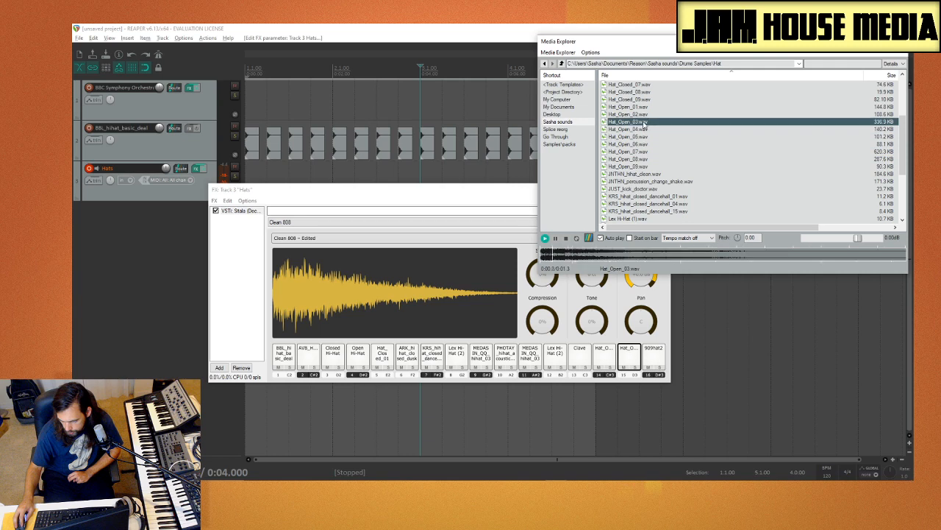
{"action": "left_click", "coordinate": [644, 129]}
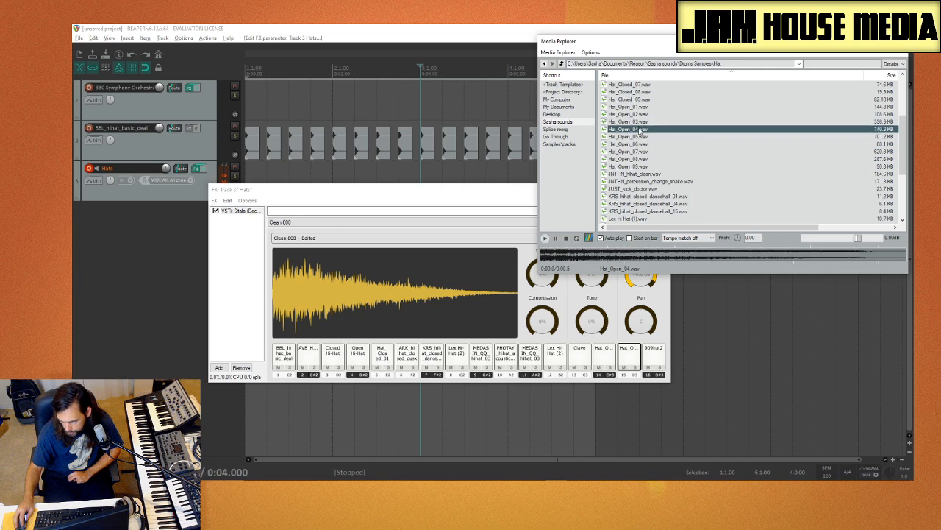
{"action": "left_click_drag", "start_coordinate": [584, 374], "coordinate": [583, 368]}
Step: Play the samples on pads 14 and 16, and move the Hats FX window away from the track panels
{"action": "left_click", "coordinate": [603, 357]}
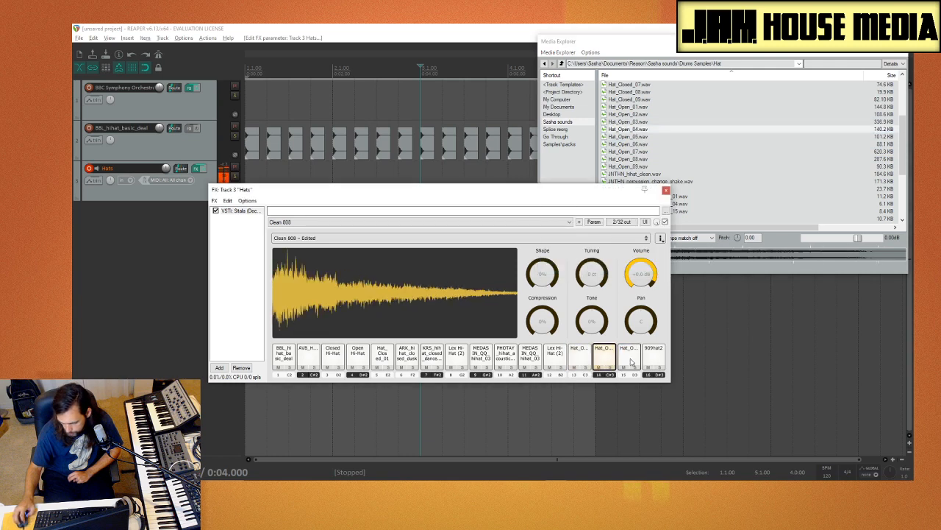
{"action": "left_click", "coordinate": [654, 357]}
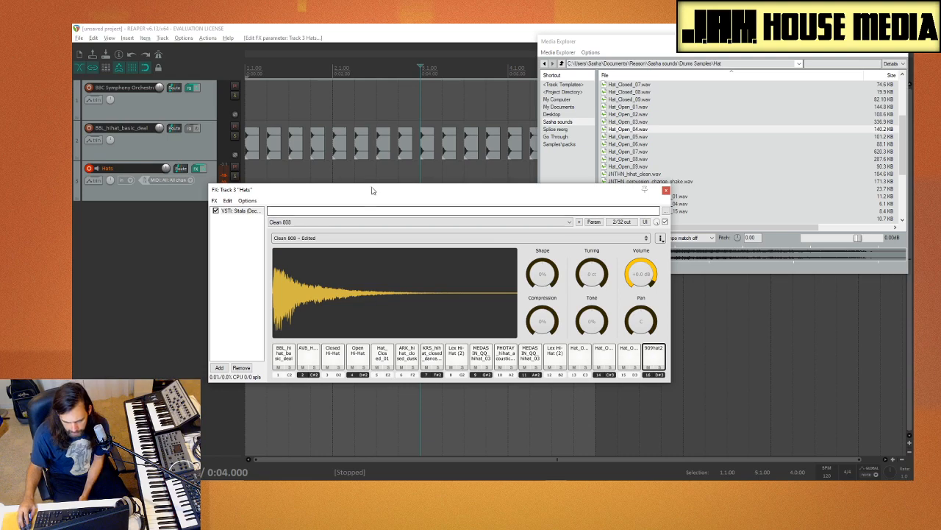
{"action": "left_click_drag", "start_coordinate": [377, 193], "coordinate": [441, 220]}
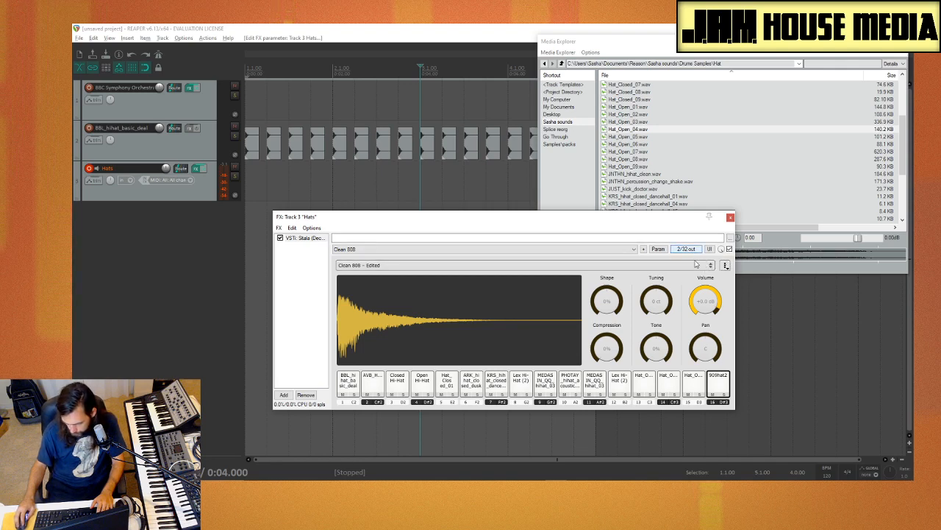
{"action": "left_click", "coordinate": [726, 266]}
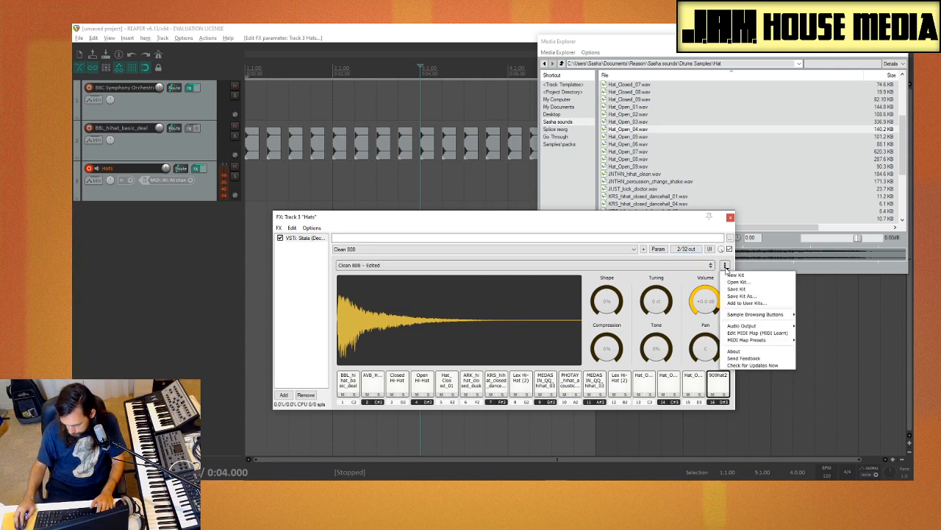
{"action": "left_click", "coordinate": [763, 291]}
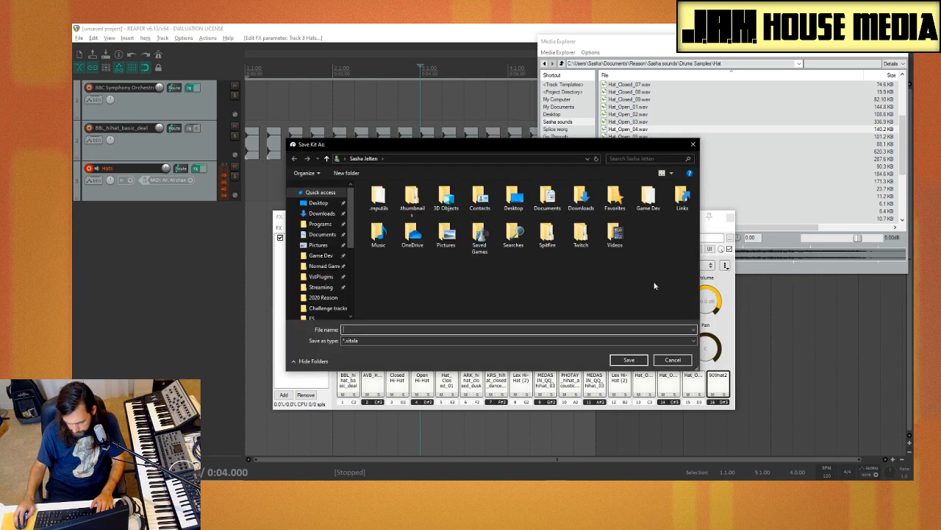
{"action": "key", "text": "Escape"}
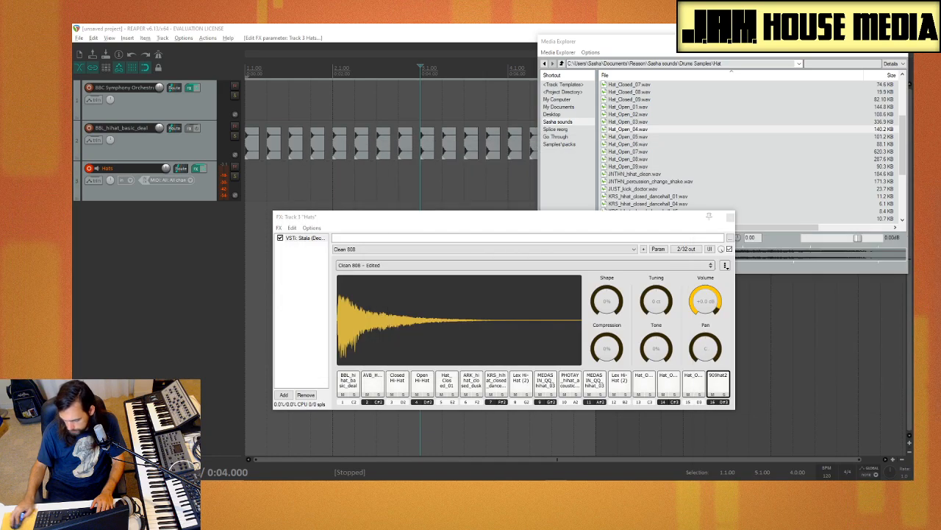
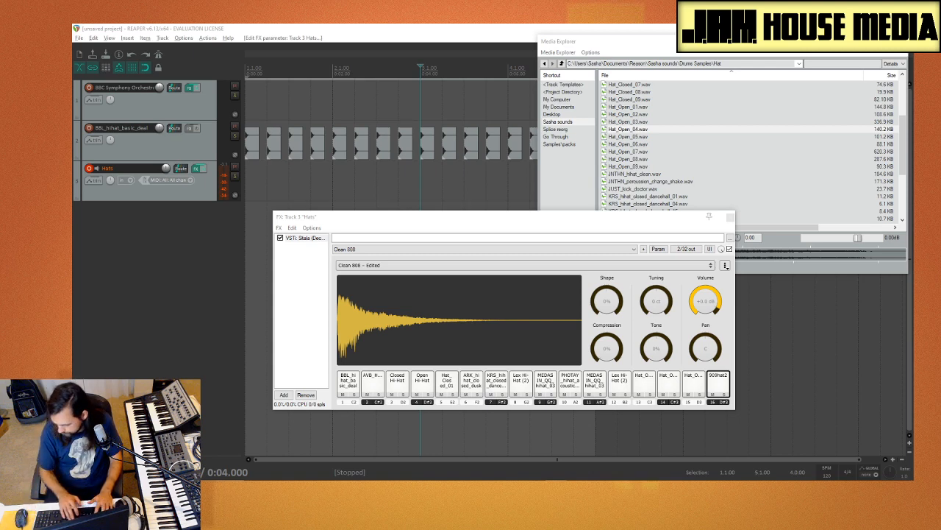
Step: Save the Sitala kit under the name Hats
{"action": "key", "text": "Return"}
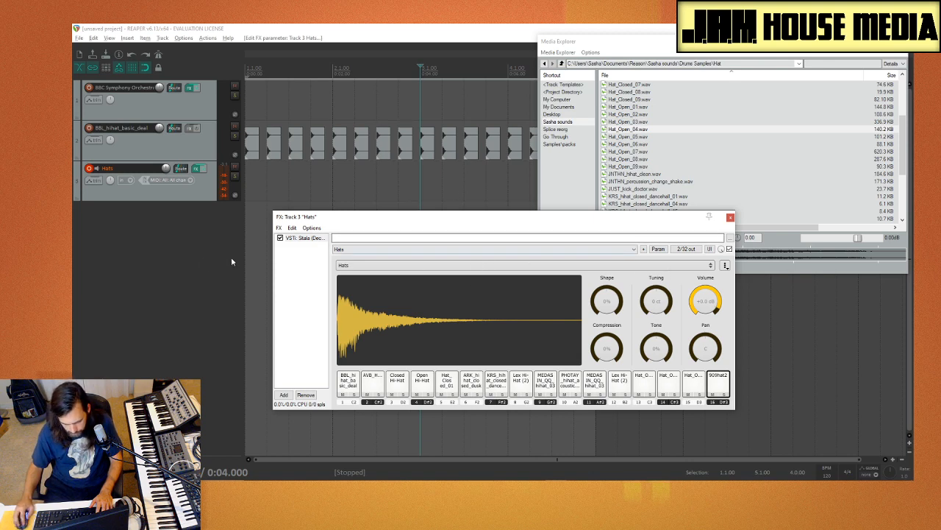
{"action": "left_click", "coordinate": [144, 259]}
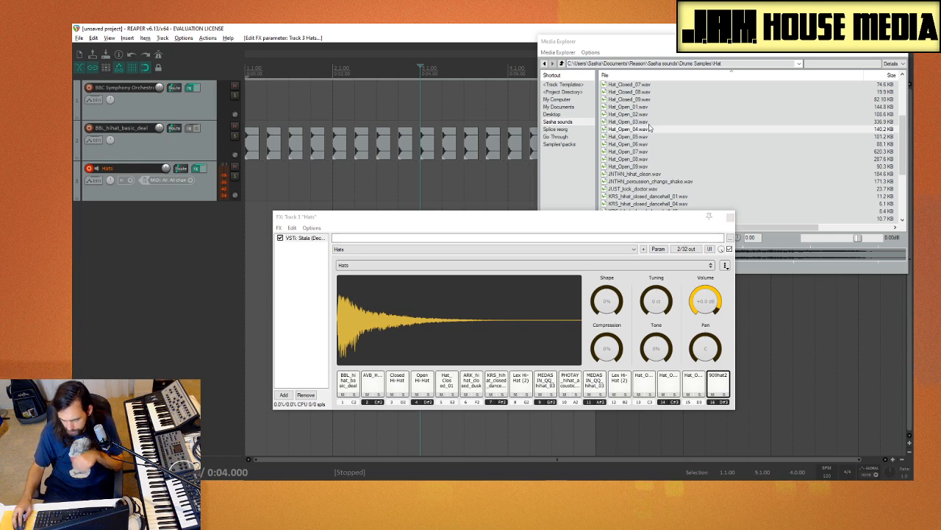
Step: Close the Media Explorer and delete all hi-hat items from the BBL_hihat_basic_deal track
{"action": "left_click", "coordinate": [903, 41]}
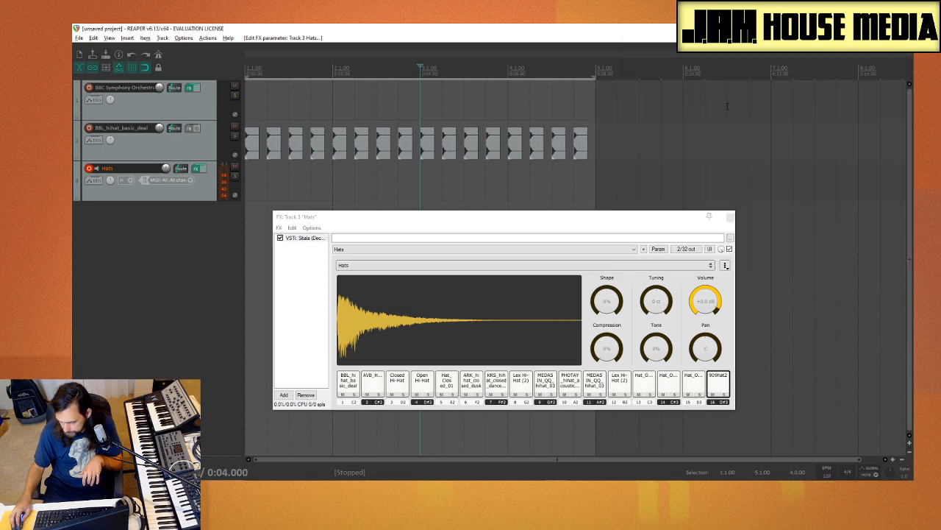
{"action": "left_click_drag", "start_coordinate": [646, 127], "coordinate": [189, 169]}
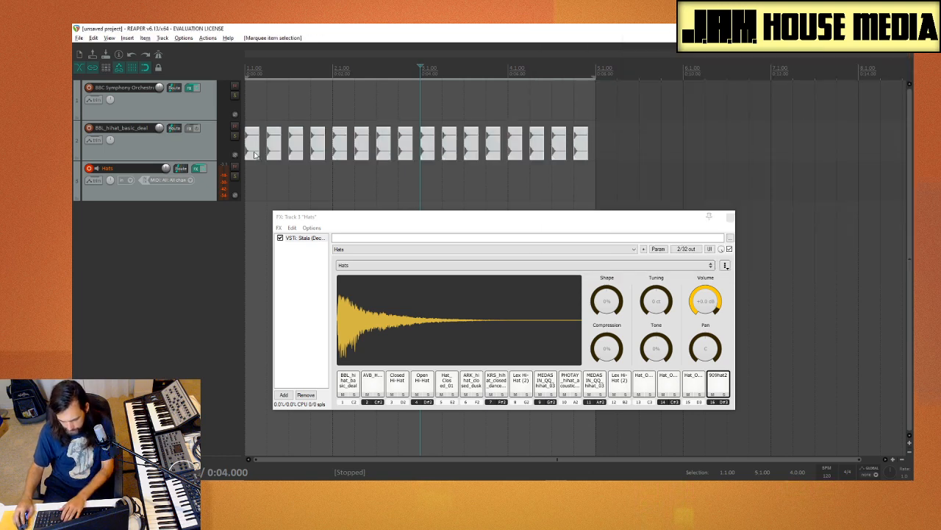
{"action": "key", "text": "Delete"}
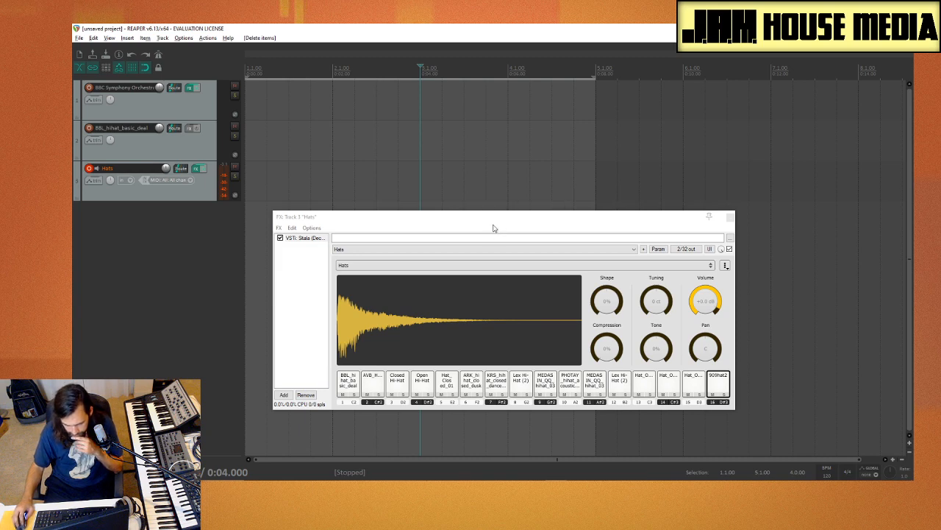
Step: Reopen the Media Explorer and move the Hats FX window clear of its file list
{"action": "left_click", "coordinate": [359, 165]}
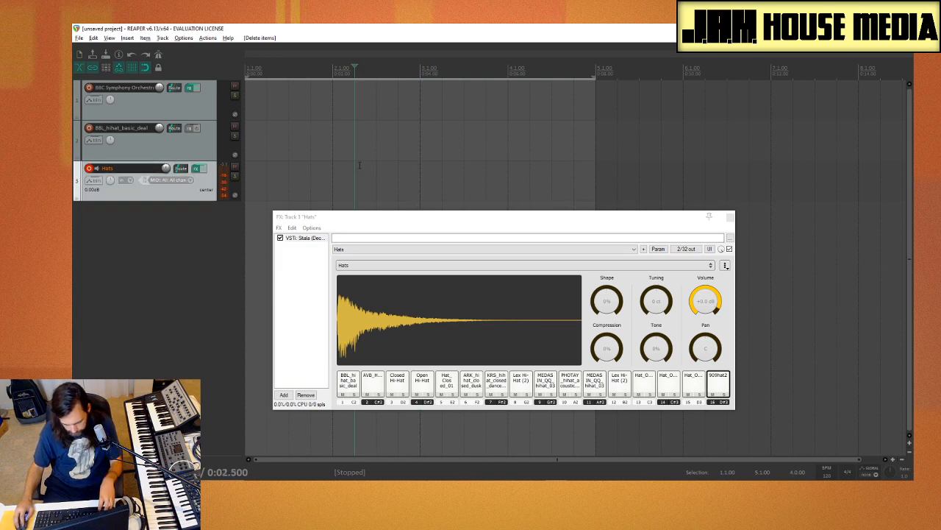
{"action": "key", "text": "ctrl+alt+x"}
{"action": "left_click_drag", "start_coordinate": [437, 219], "coordinate": [242, 166]}
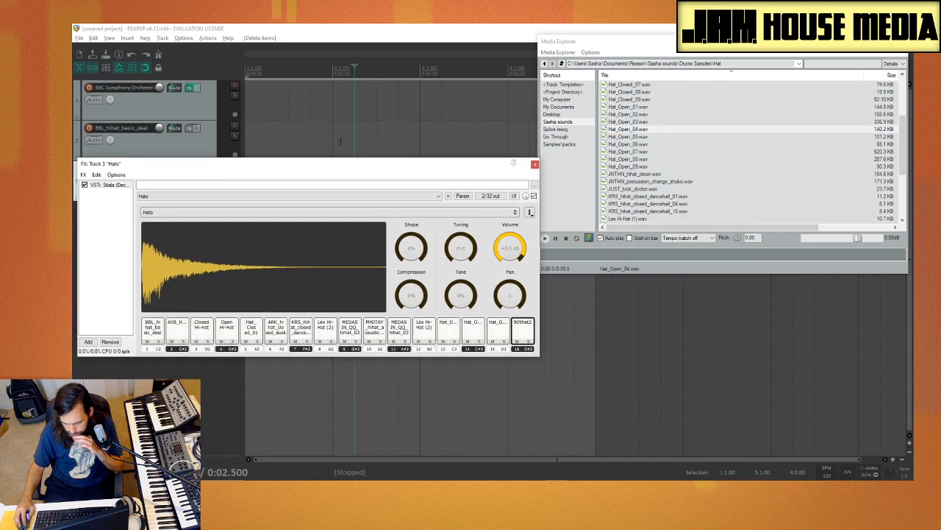
Step: Browse to the Kick folder inside Drums Samples, audition several kicks, and load MEDASIN_QQ_kick_03.wav onto pad 1
{"action": "left_click", "coordinate": [671, 41]}
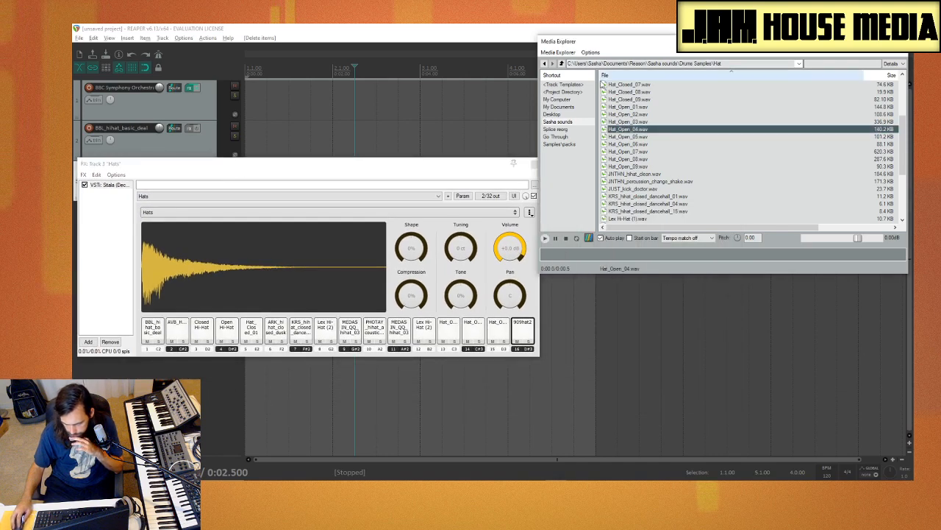
{"action": "left_click", "coordinate": [575, 122]}
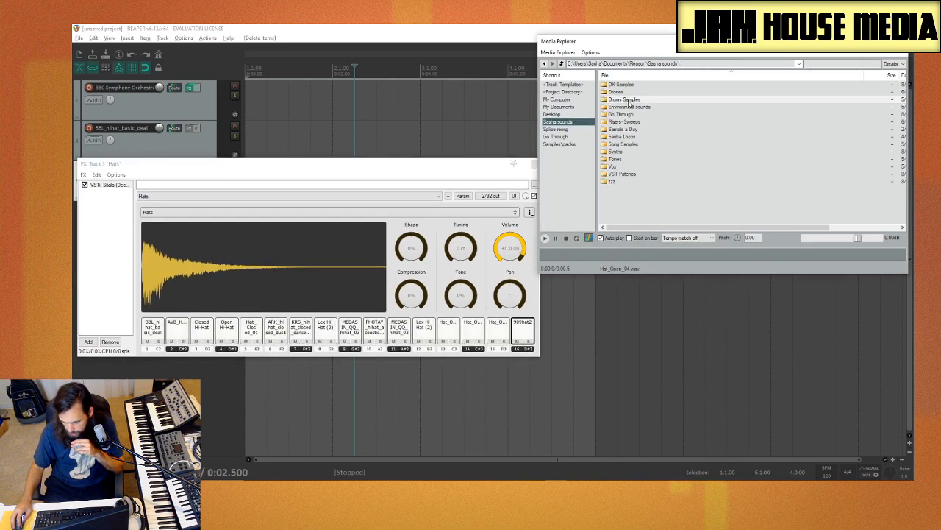
{"action": "double_click", "coordinate": [627, 100]}
{"action": "left_click", "coordinate": [619, 152]}
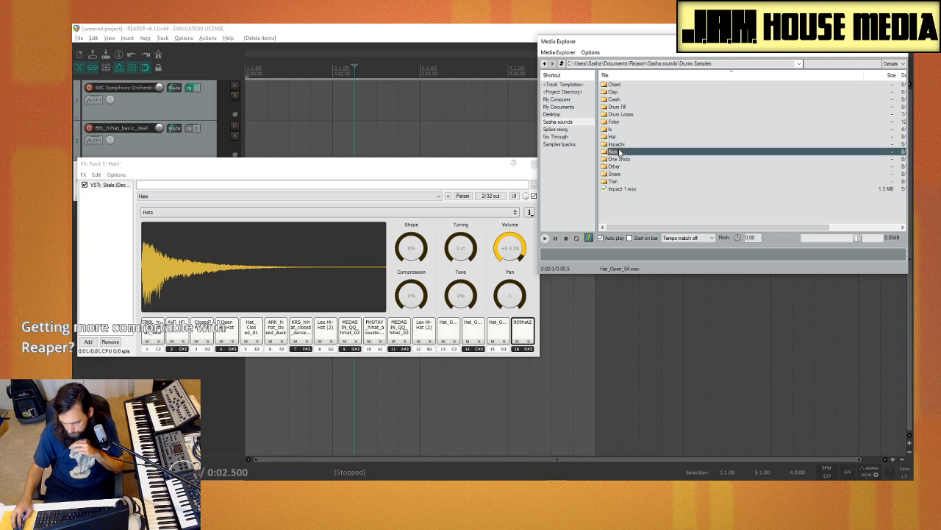
{"action": "double_click", "coordinate": [619, 151]}
{"action": "left_click", "coordinate": [652, 130]}
{"action": "left_click", "coordinate": [651, 138]}
{"action": "left_click", "coordinate": [649, 146]}
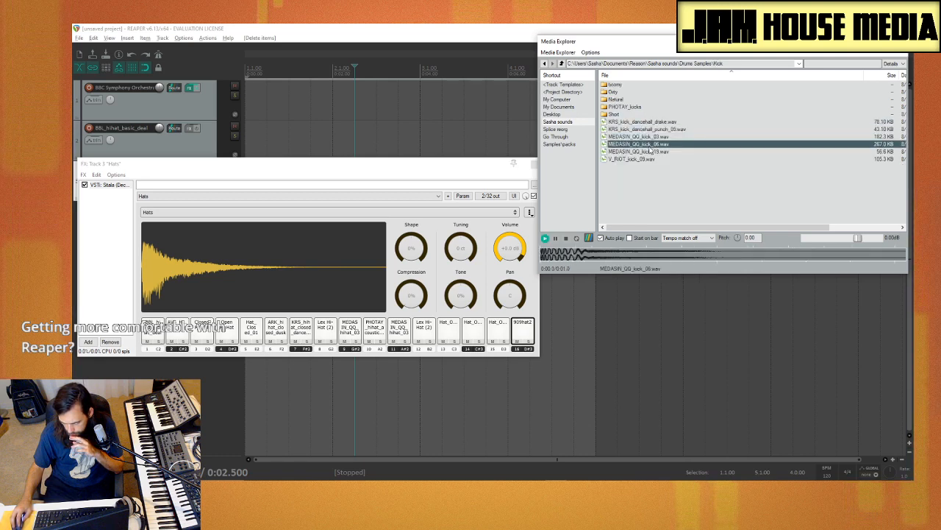
{"action": "left_click", "coordinate": [650, 151]}
{"action": "left_click", "coordinate": [650, 137]}
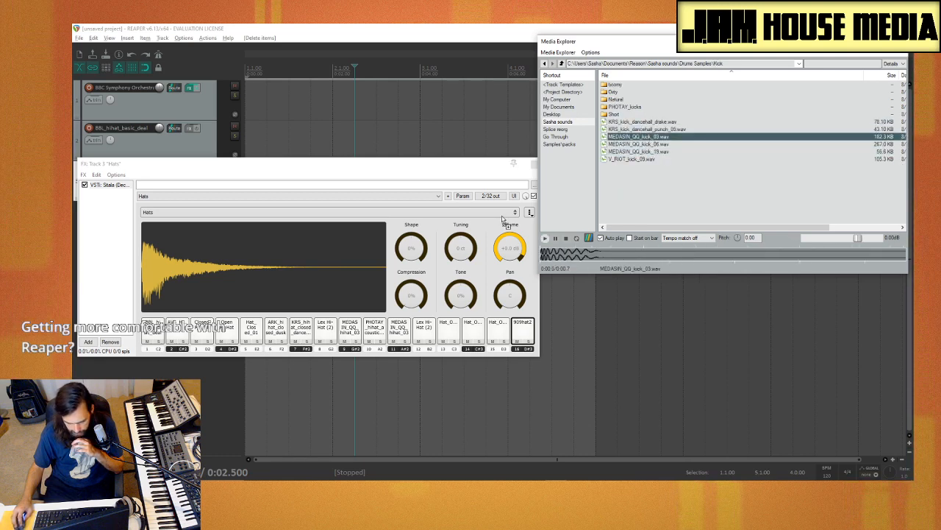
{"action": "left_click_drag", "start_coordinate": [639, 137], "coordinate": [152, 329]}
Step: Audition the remaining MEDASIN, V_RIOT and KRS dancehall kicks in the Kick folder
{"action": "left_click", "coordinate": [659, 147]}
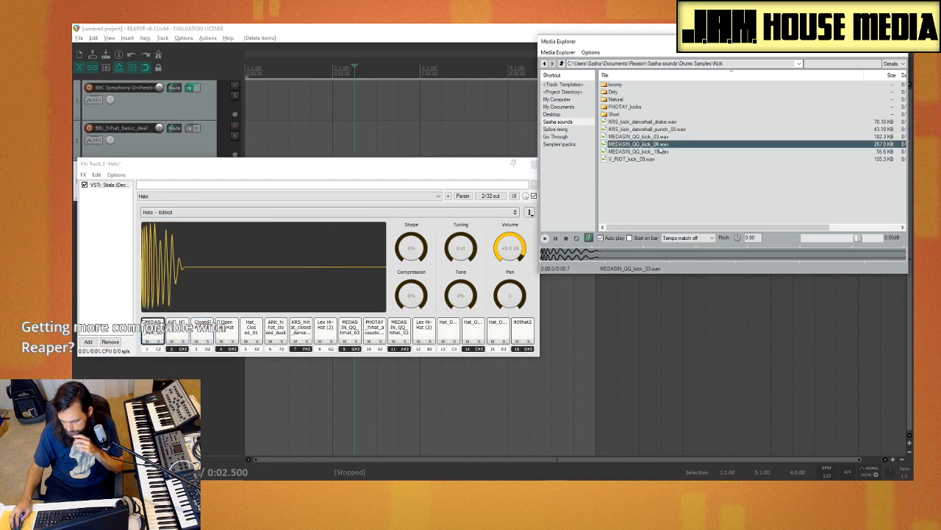
{"action": "left_click", "coordinate": [659, 151]}
{"action": "left_click", "coordinate": [650, 159]}
{"action": "left_click", "coordinate": [657, 130]}
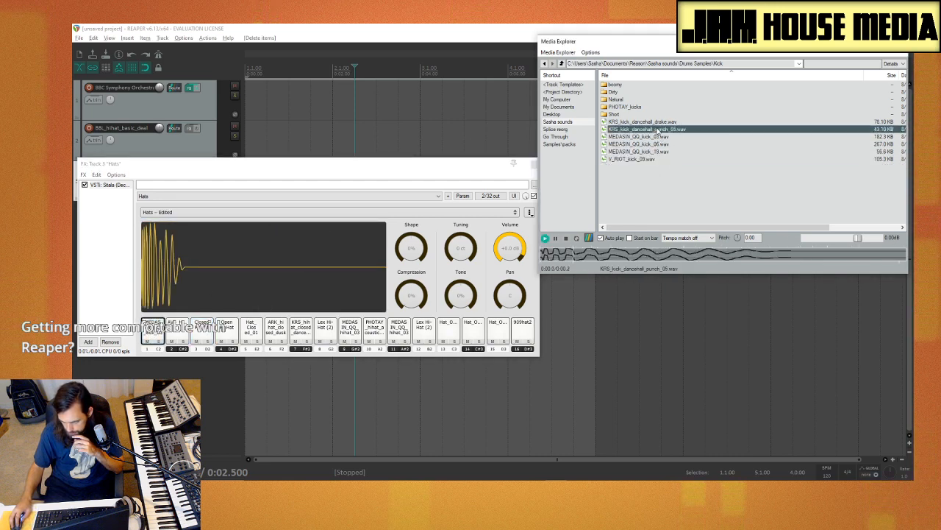
{"action": "left_click", "coordinate": [643, 122]}
{"action": "left_click", "coordinate": [642, 127]}
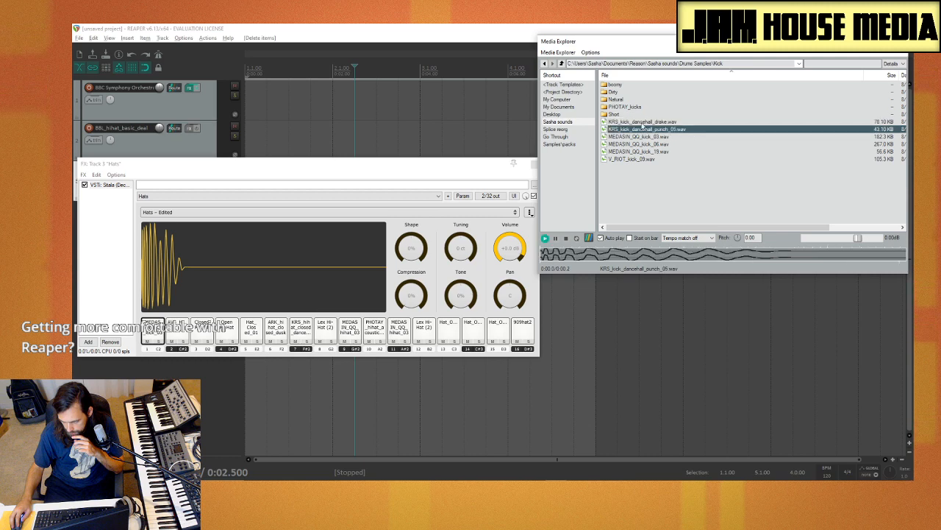
{"action": "left_click", "coordinate": [643, 122]}
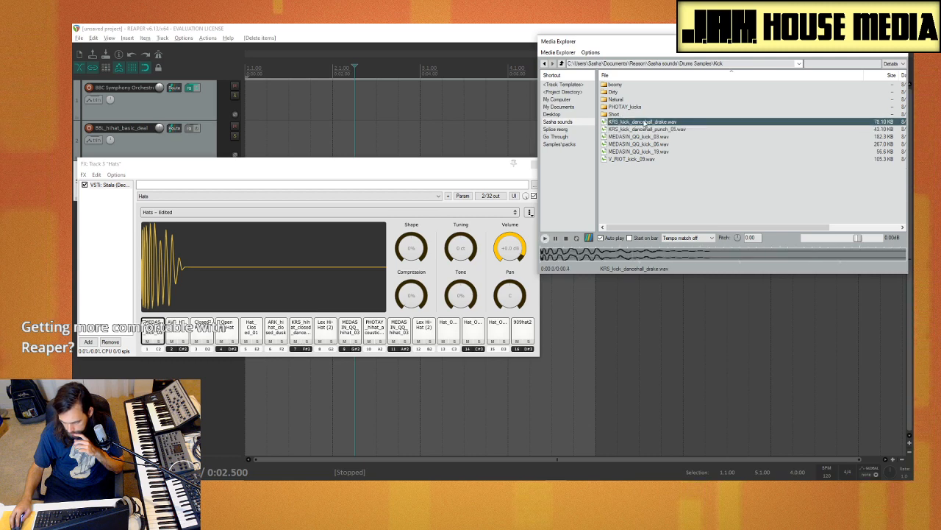
Step: Audition kicks in the boomy folder, and load JUST_kick_box_boom.wav onto pad 2 and JUST_kick_nuevo.wav onto pad 3
{"action": "double_click", "coordinate": [642, 85]}
{"action": "left_click", "coordinate": [642, 107]}
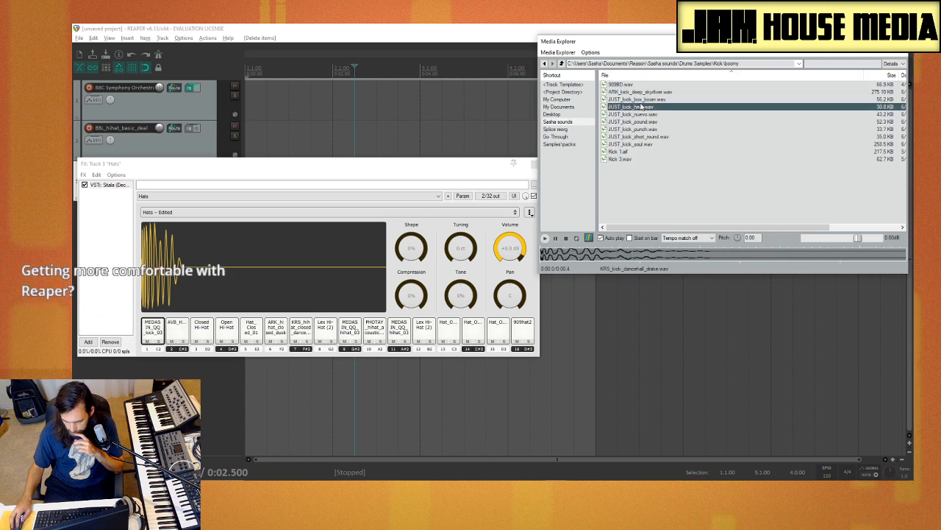
{"action": "left_click", "coordinate": [641, 100]}
{"action": "left_click", "coordinate": [646, 94]}
{"action": "left_click", "coordinate": [649, 100]}
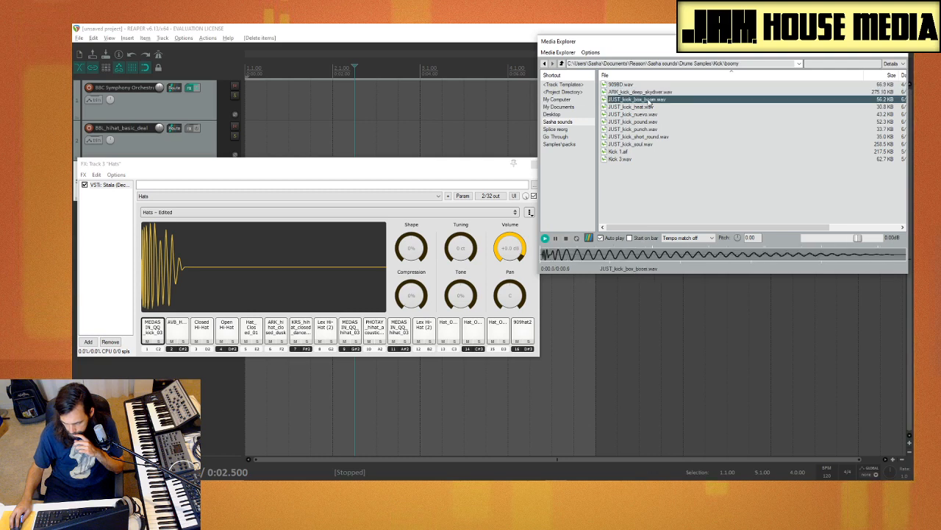
{"action": "left_click_drag", "start_coordinate": [649, 100], "coordinate": [178, 333]}
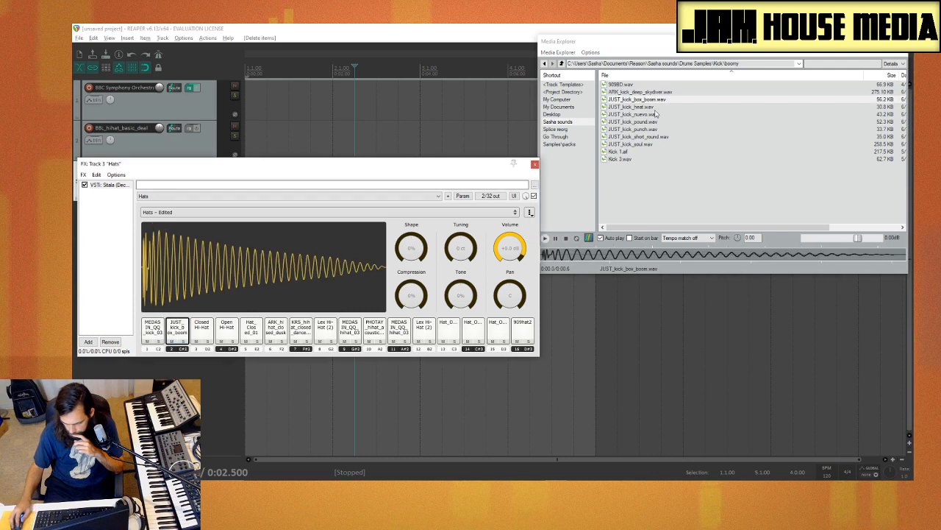
{"action": "left_click", "coordinate": [657, 114]}
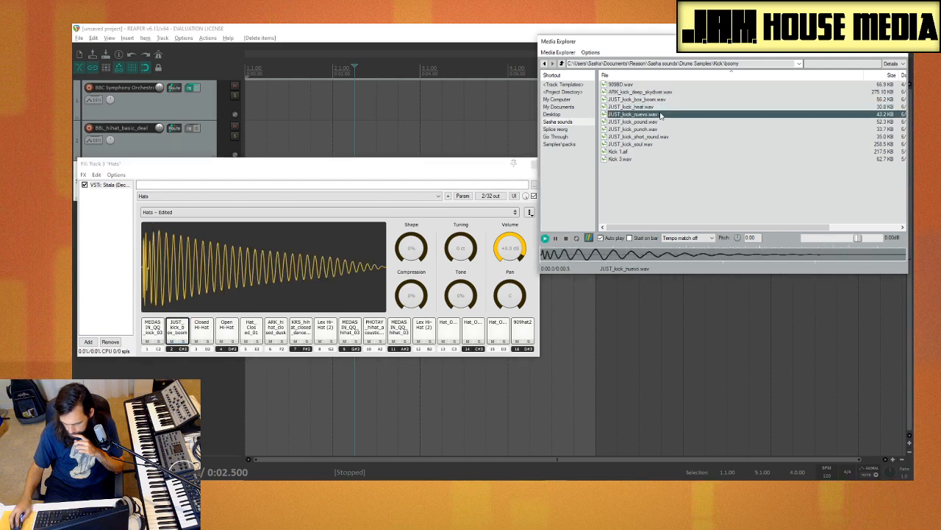
{"action": "left_click_drag", "start_coordinate": [660, 116], "coordinate": [201, 331]}
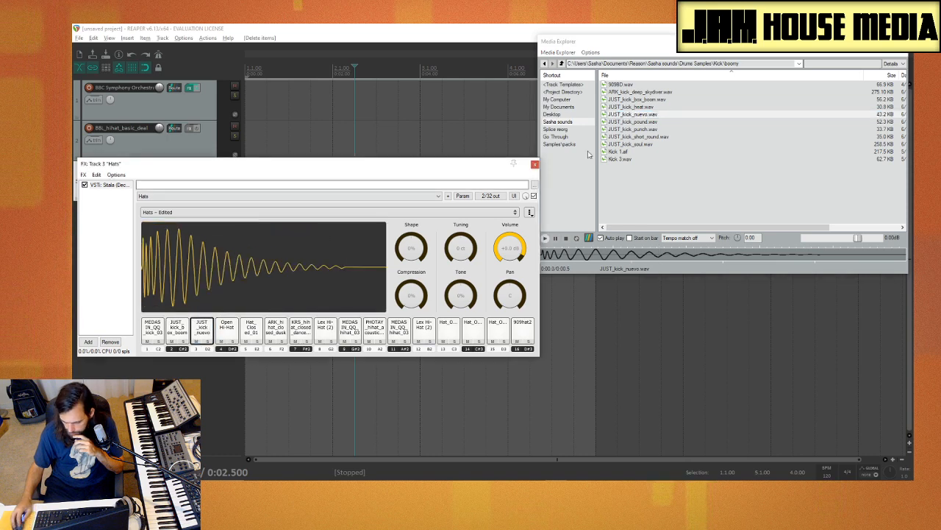
Step: Compare the punch, short_round, soul, Kick 1 and Kick 3 samples, and load Kick 1.aif onto pad 4
{"action": "left_click", "coordinate": [657, 129]}
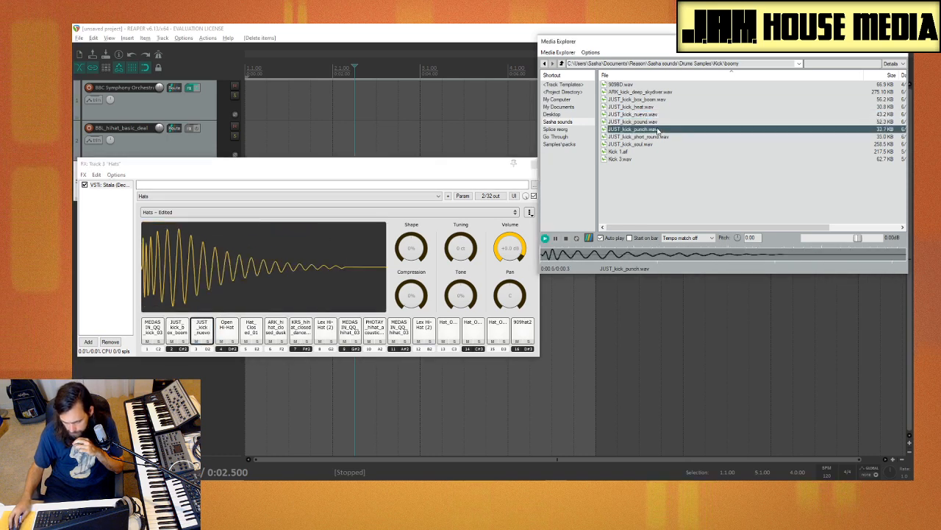
{"action": "left_click", "coordinate": [655, 137]}
{"action": "left_click", "coordinate": [650, 144]}
{"action": "left_click", "coordinate": [644, 151]}
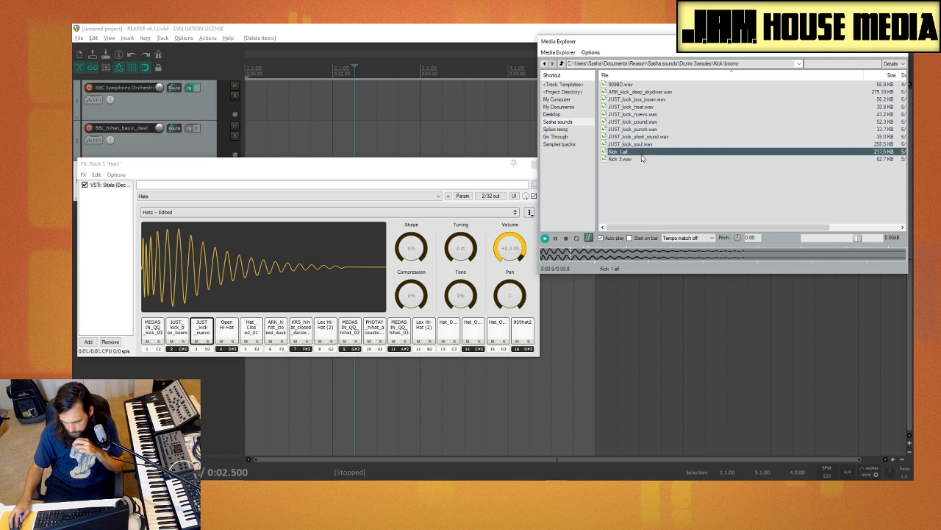
{"action": "left_click", "coordinate": [641, 159]}
{"action": "left_click", "coordinate": [640, 145]}
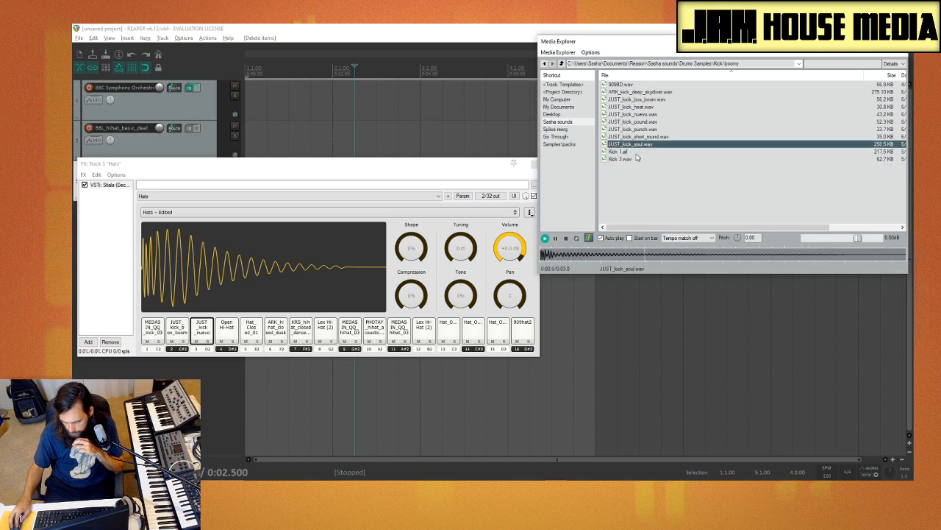
{"action": "left_click", "coordinate": [637, 153]}
{"action": "left_click", "coordinate": [636, 160]}
{"action": "left_click", "coordinate": [633, 152]}
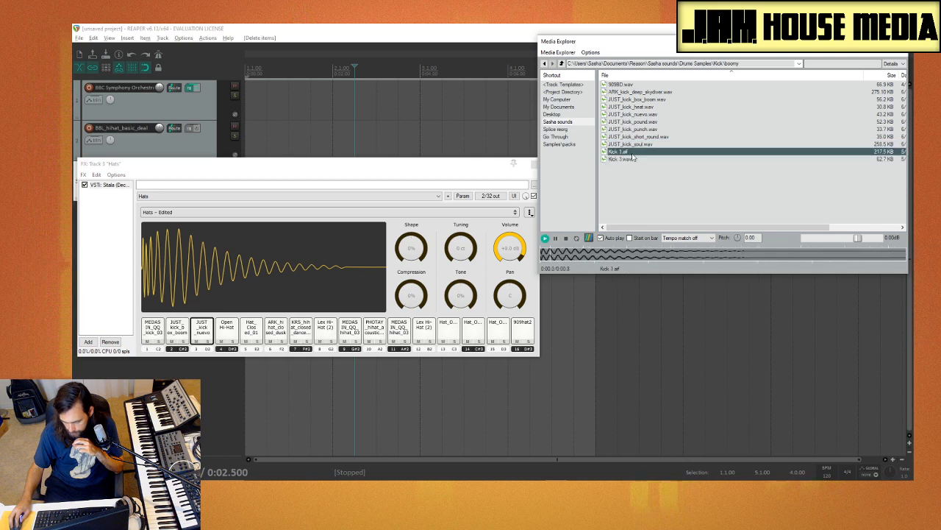
{"action": "left_click_drag", "start_coordinate": [634, 156], "coordinate": [229, 340]}
Step: Audition the first samples in the boomy folder and all the kicks in the PHOTAY_kicks folder
{"action": "left_click", "coordinate": [629, 85]}
{"action": "left_click", "coordinate": [642, 93]}
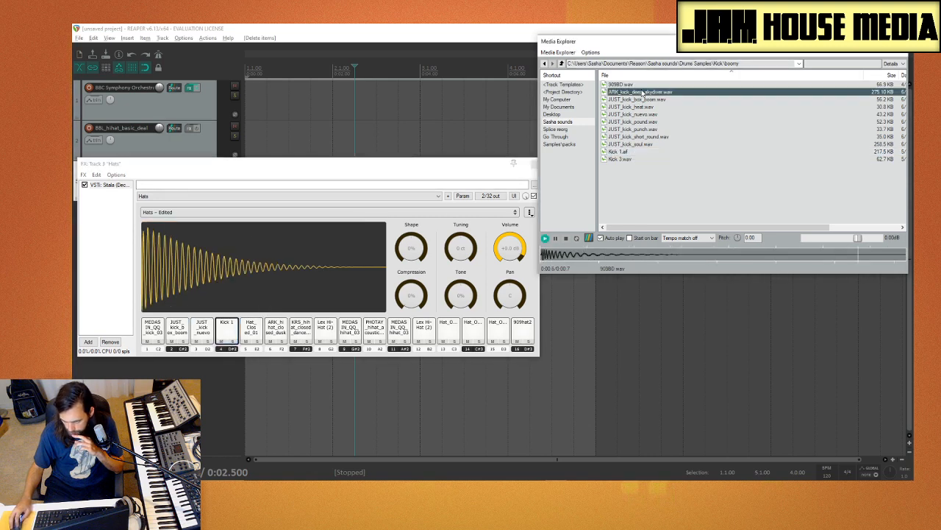
{"action": "left_click", "coordinate": [644, 100]}
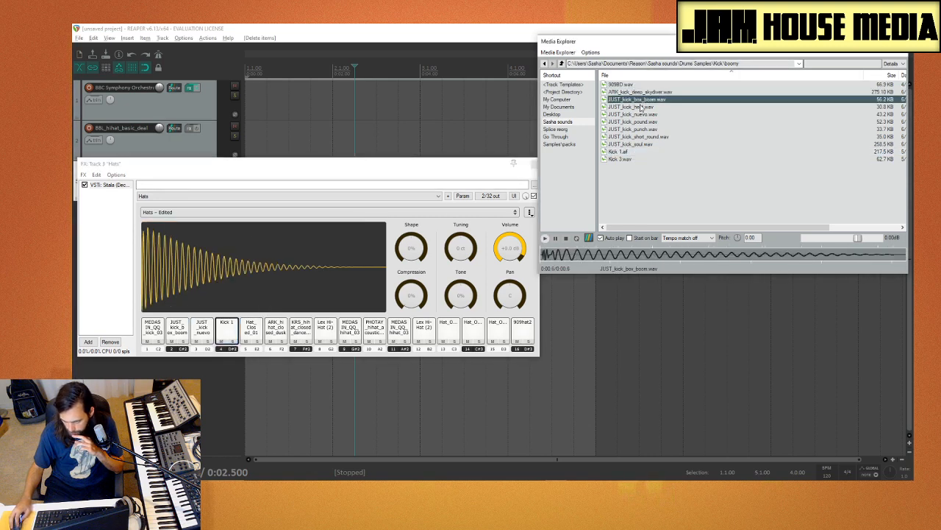
{"action": "left_click", "coordinate": [562, 64]}
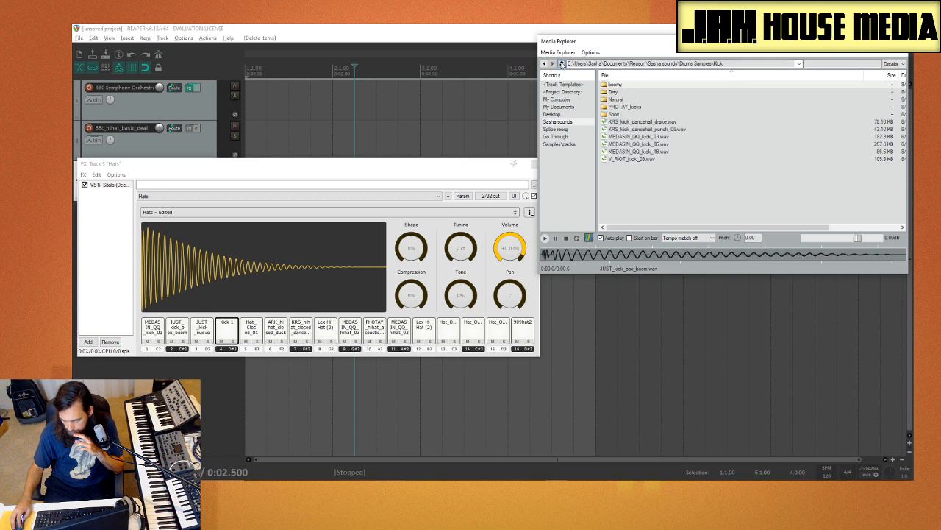
{"action": "double_click", "coordinate": [623, 107]}
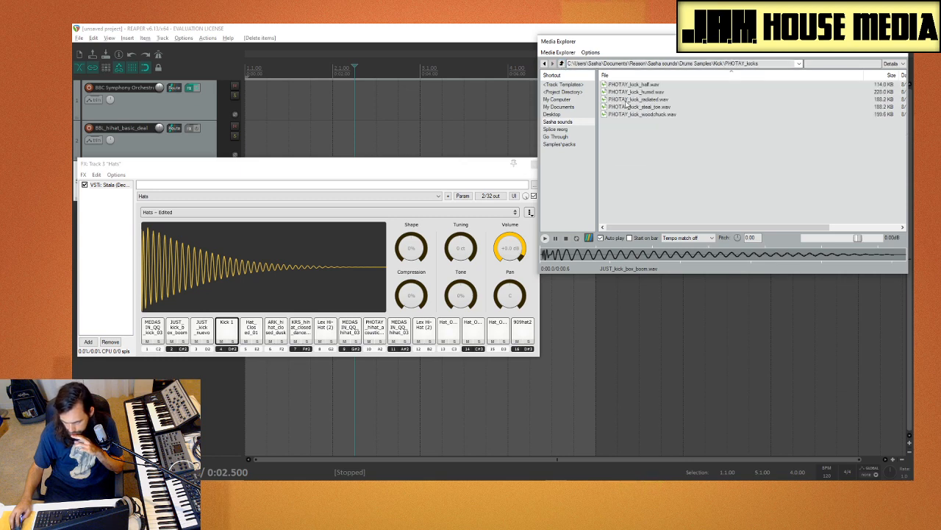
{"action": "left_click", "coordinate": [638, 84]}
{"action": "left_click", "coordinate": [640, 92]}
{"action": "left_click", "coordinate": [638, 100]}
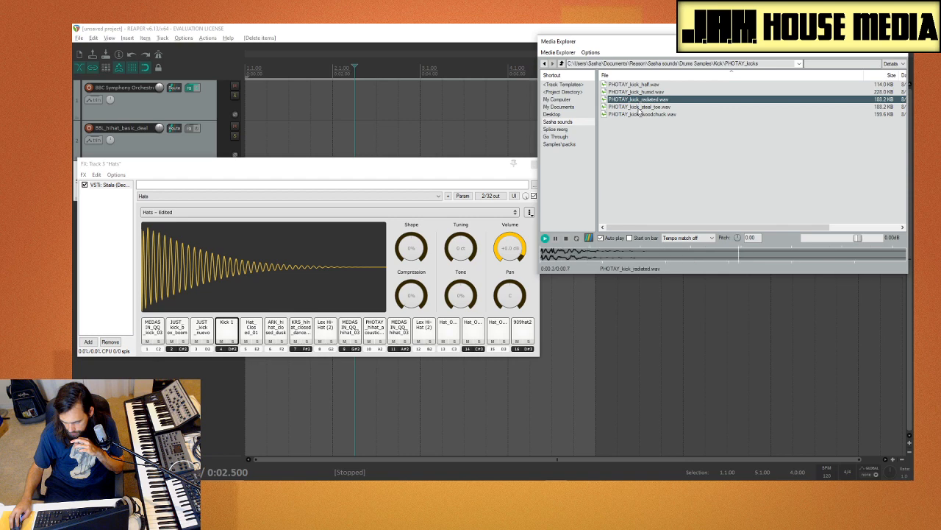
{"action": "left_click", "coordinate": [638, 107]}
{"action": "left_click", "coordinate": [638, 114]}
{"action": "left_click", "coordinate": [639, 108]}
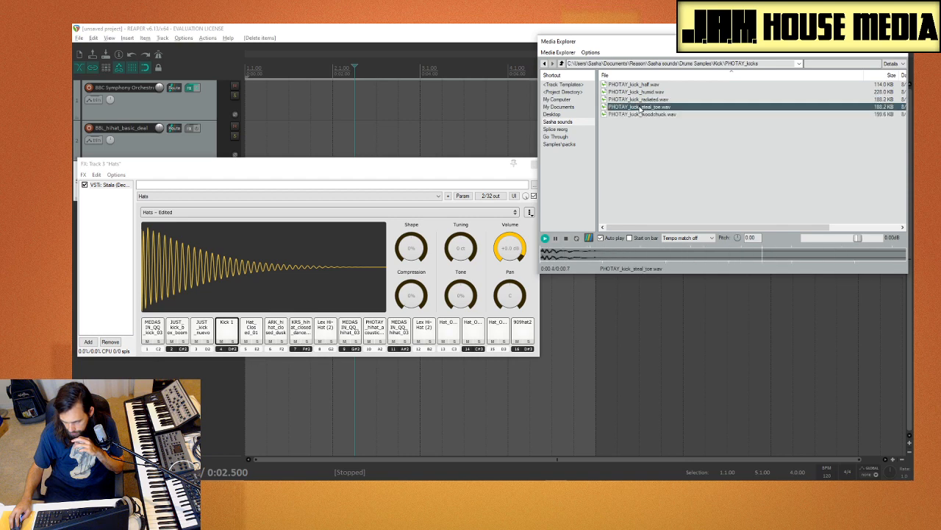
Step: Audition kicks in the Short folder, and load JUST_kick_inside.wav onto pad 5
{"action": "left_click", "coordinate": [563, 64]}
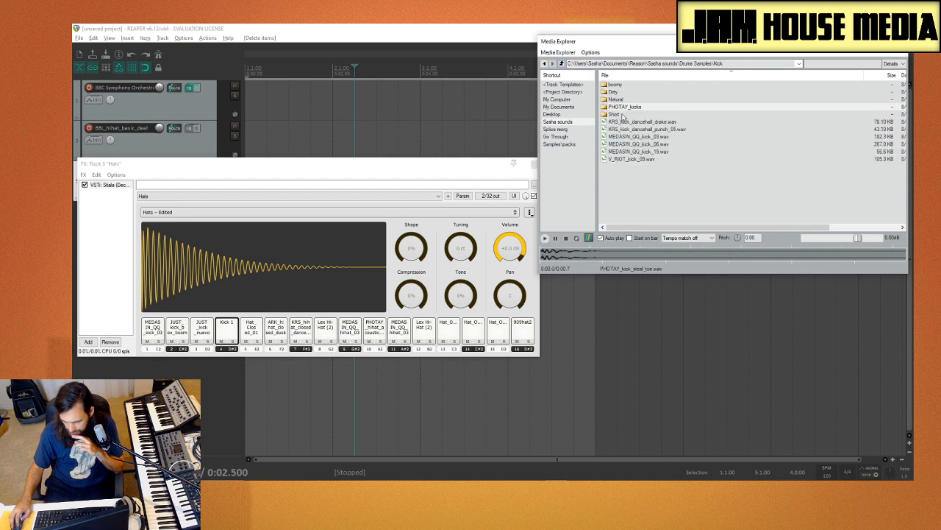
{"action": "double_click", "coordinate": [623, 115]}
{"action": "left_click", "coordinate": [638, 98]}
{"action": "left_click", "coordinate": [645, 93]}
{"action": "left_click", "coordinate": [646, 101]}
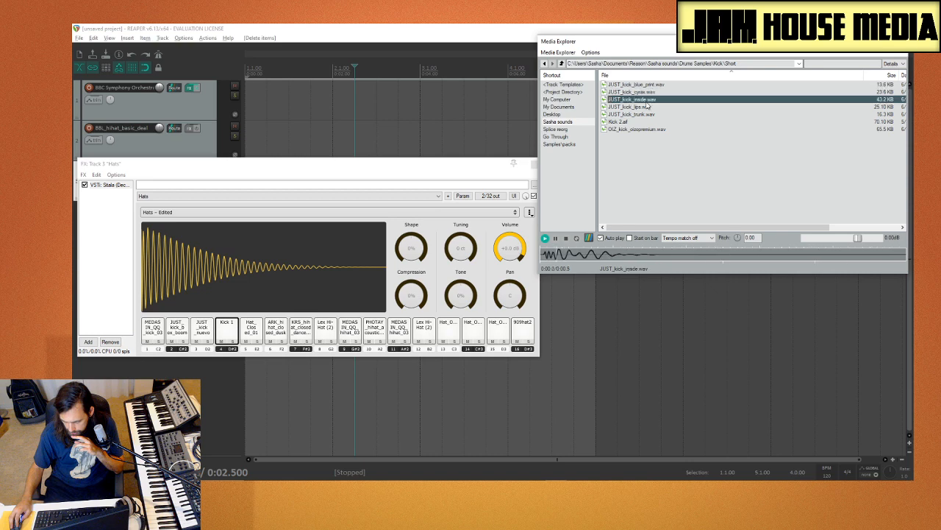
{"action": "left_click_drag", "start_coordinate": [255, 346], "coordinate": [252, 337]}
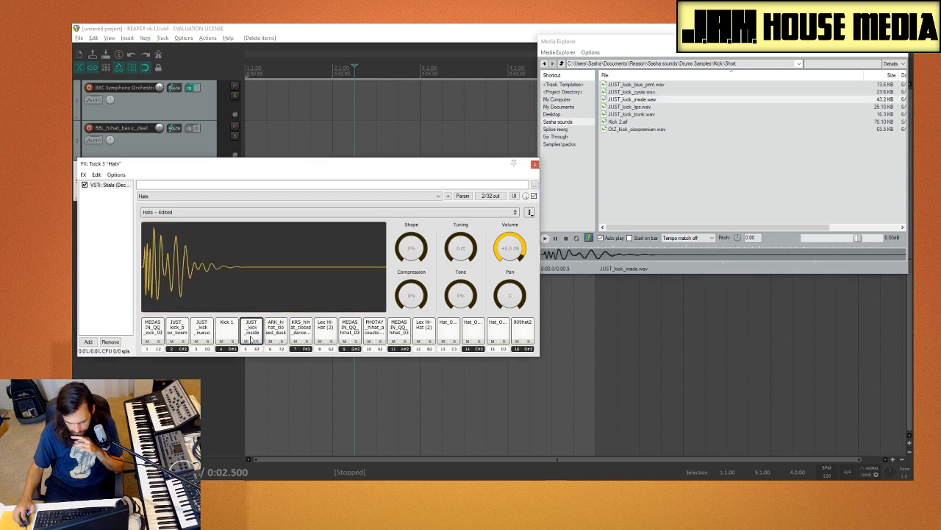
Step: Audition the remaining kicks in the Short folder, and load Kick 2.aif onto pad 6
{"action": "key", "text": "Up"}
{"action": "key", "text": "Up"}
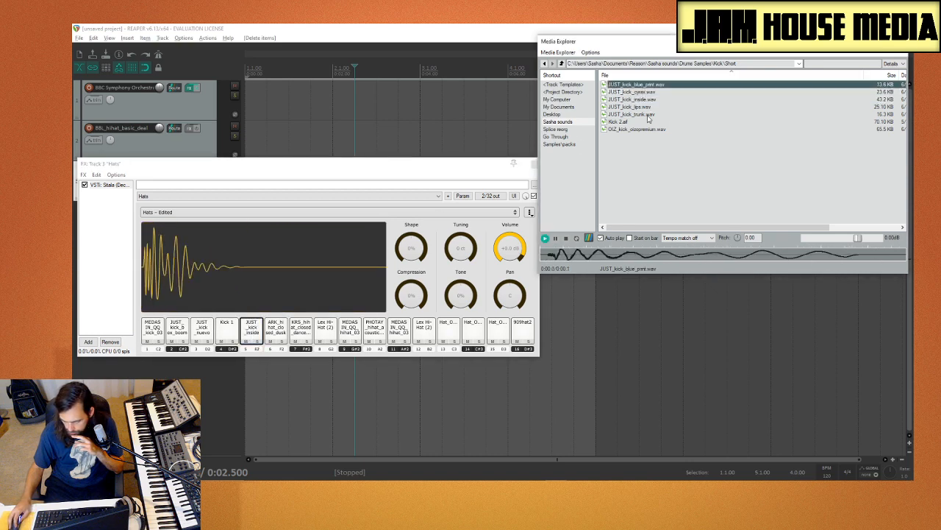
{"action": "key", "text": "Down"}
{"action": "key", "text": "Down"}
{"action": "key", "text": "Down"}
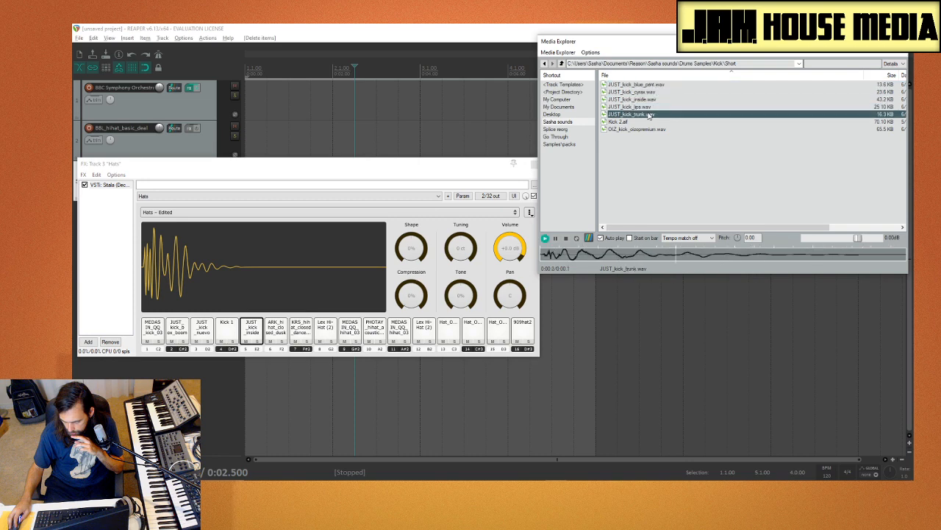
{"action": "left_click", "coordinate": [648, 122]}
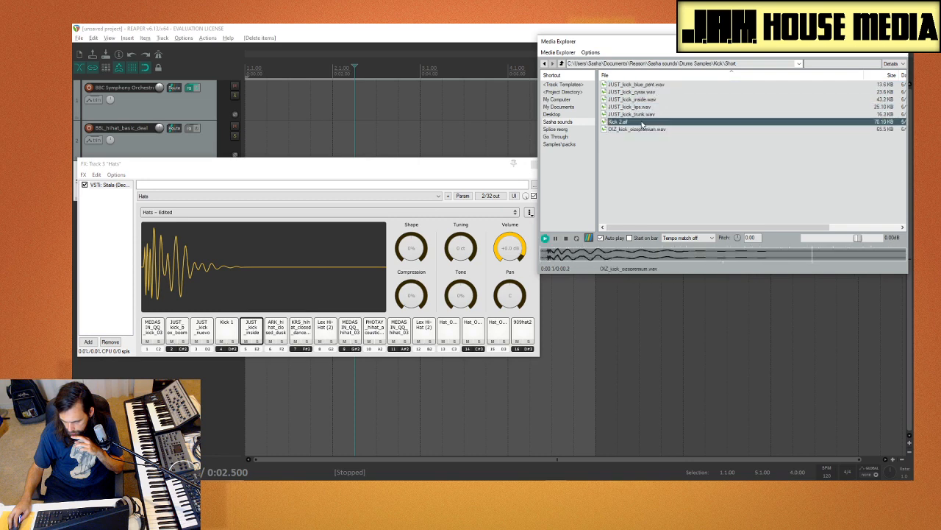
{"action": "left_click", "coordinate": [275, 334]}
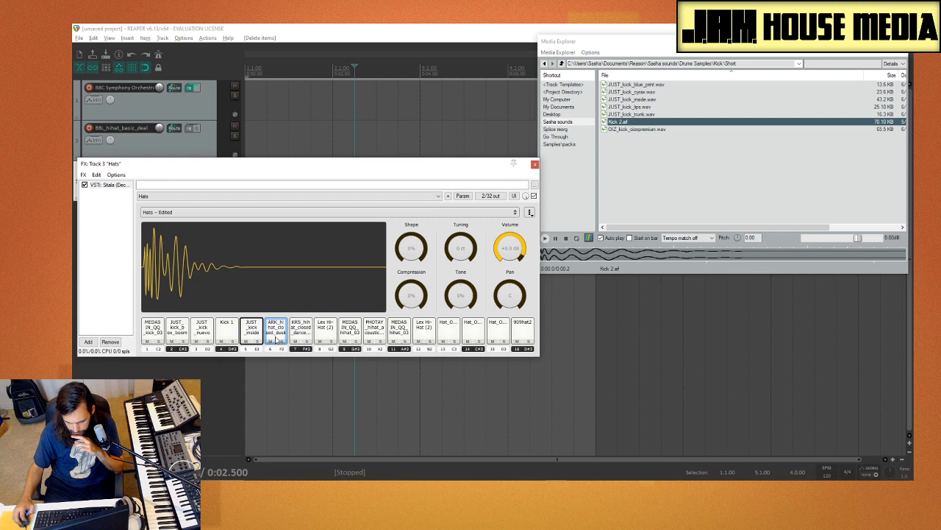
Step: Audition the last Short kick and both kicks in the Natural folder, and load JUST_kick_little.wav onto pad 7
{"action": "left_click", "coordinate": [718, 129]}
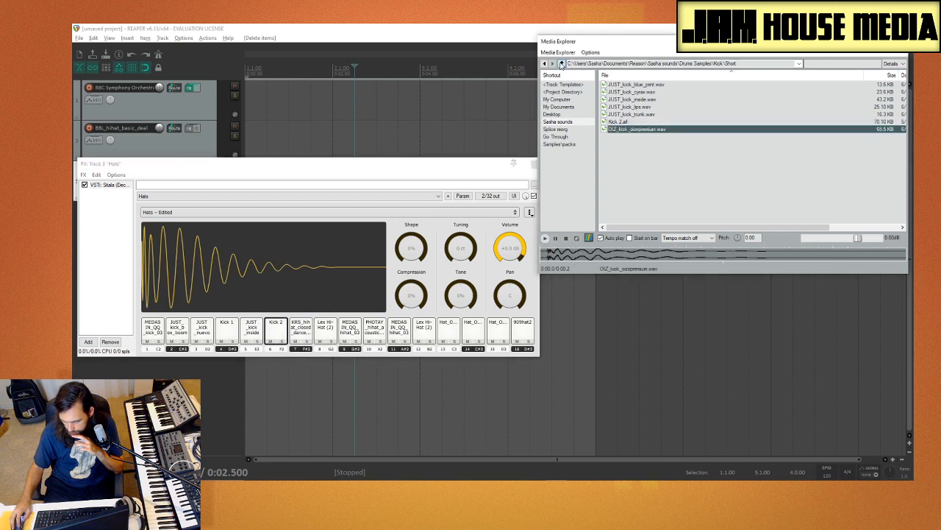
{"action": "left_click", "coordinate": [562, 64]}
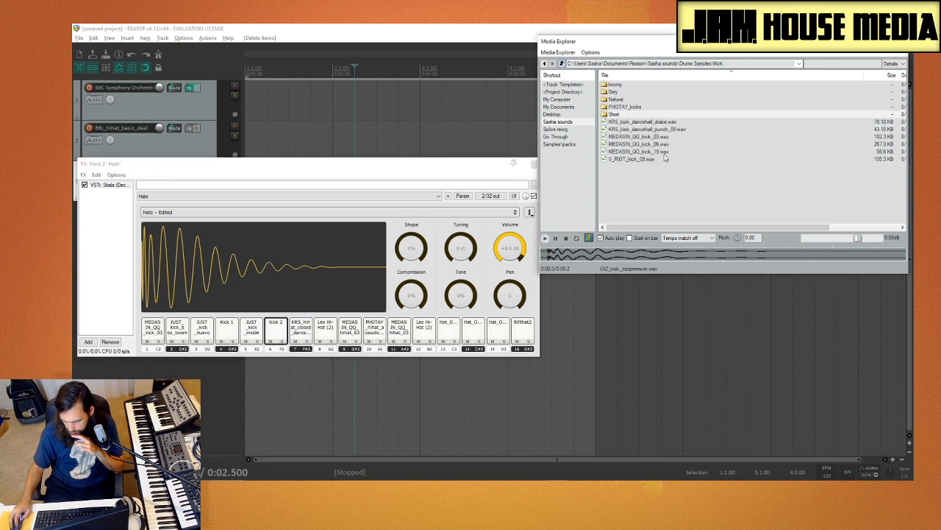
{"action": "double_click", "coordinate": [625, 100]}
{"action": "left_click", "coordinate": [639, 92]}
{"action": "left_click", "coordinate": [639, 86]}
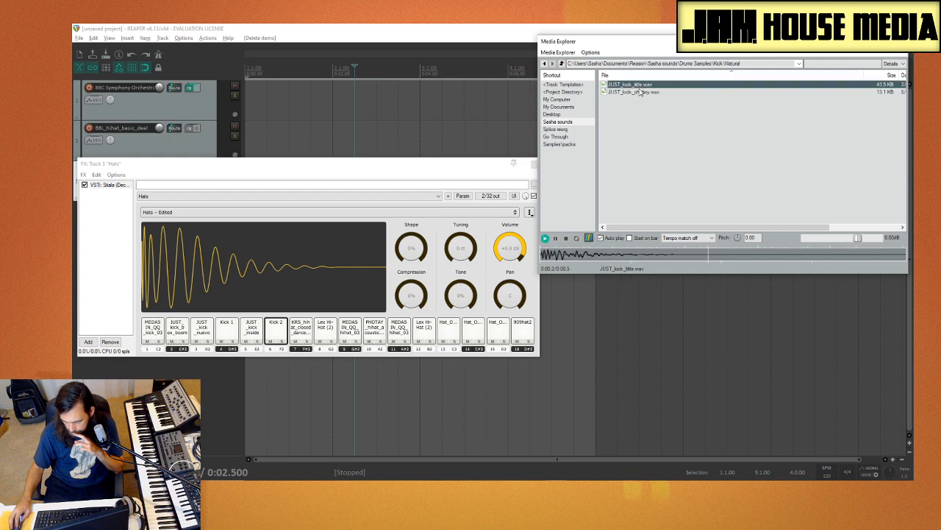
{"action": "left_click", "coordinate": [640, 93]}
{"action": "left_click", "coordinate": [634, 85]}
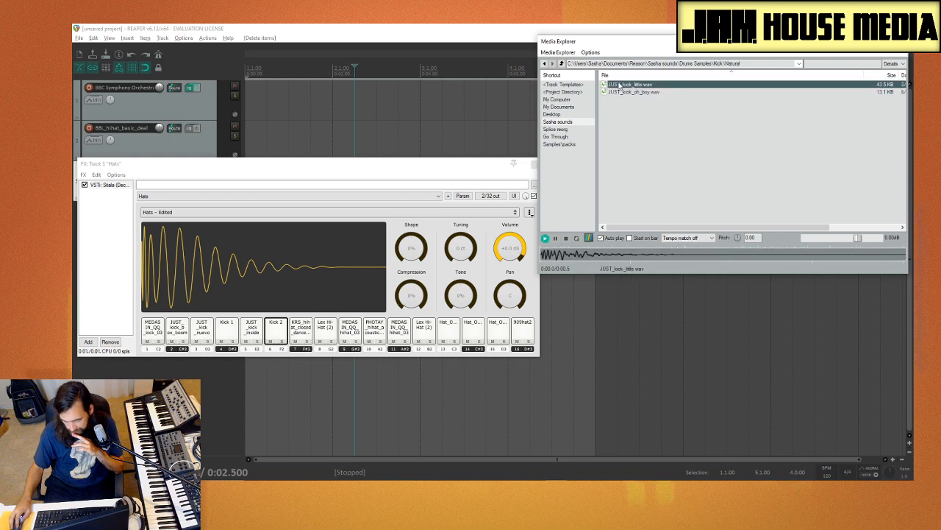
{"action": "left_click_drag", "start_coordinate": [630, 86], "coordinate": [309, 342]}
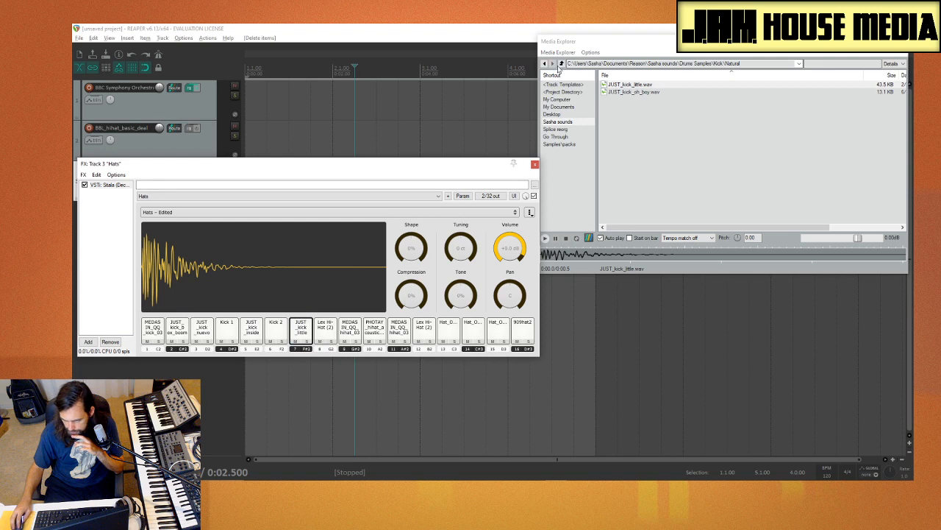
Step: Open the Kicks folder of the Kenny Beats (Shows the Screen) Drumkit from the Go Through shortcut
{"action": "left_click", "coordinate": [561, 64]}
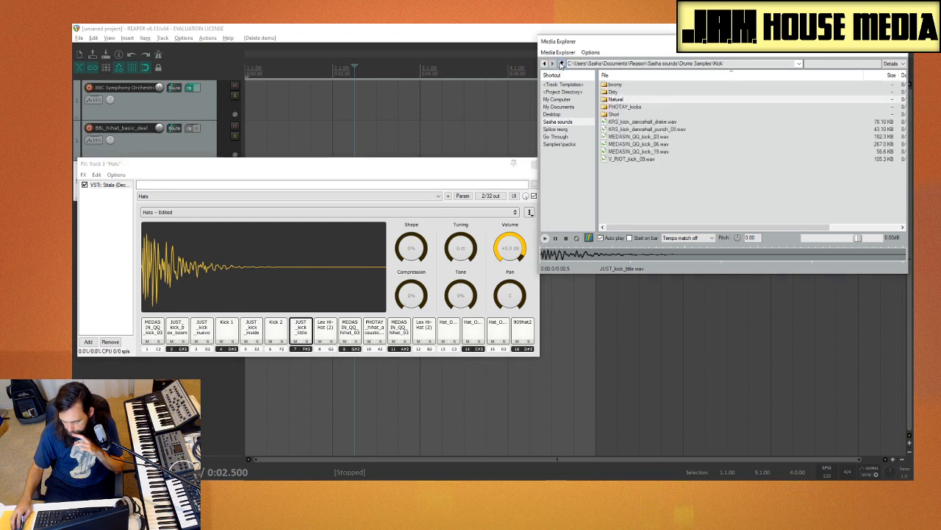
{"action": "left_click", "coordinate": [562, 64]}
{"action": "left_click", "coordinate": [567, 136]}
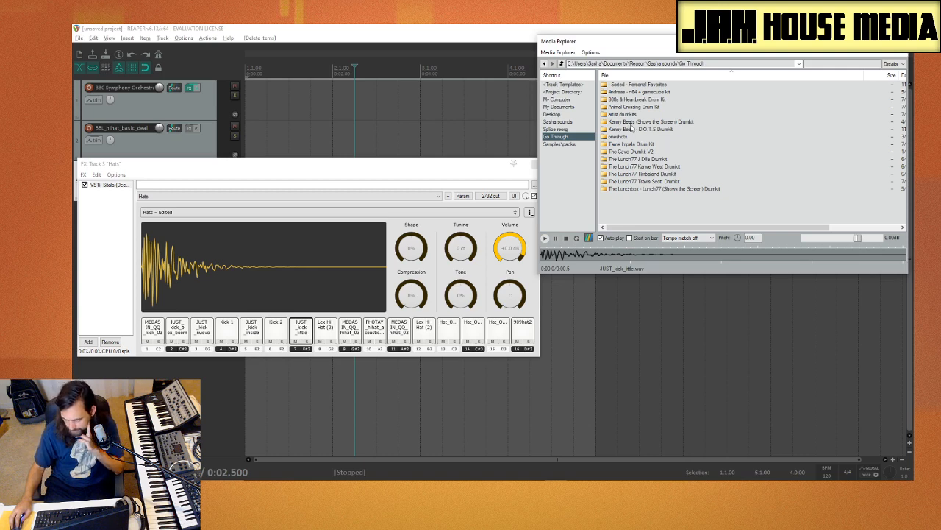
{"action": "double_click", "coordinate": [631, 122]}
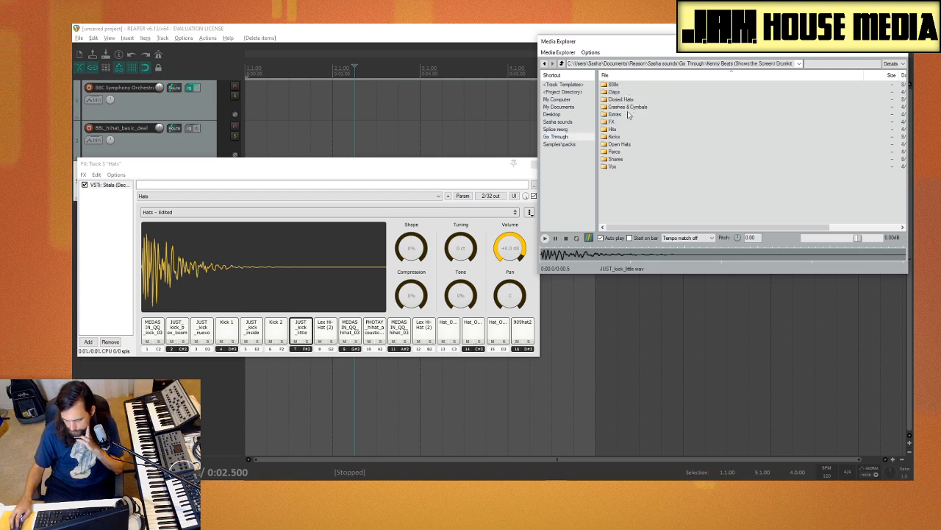
{"action": "double_click", "coordinate": [631, 137]}
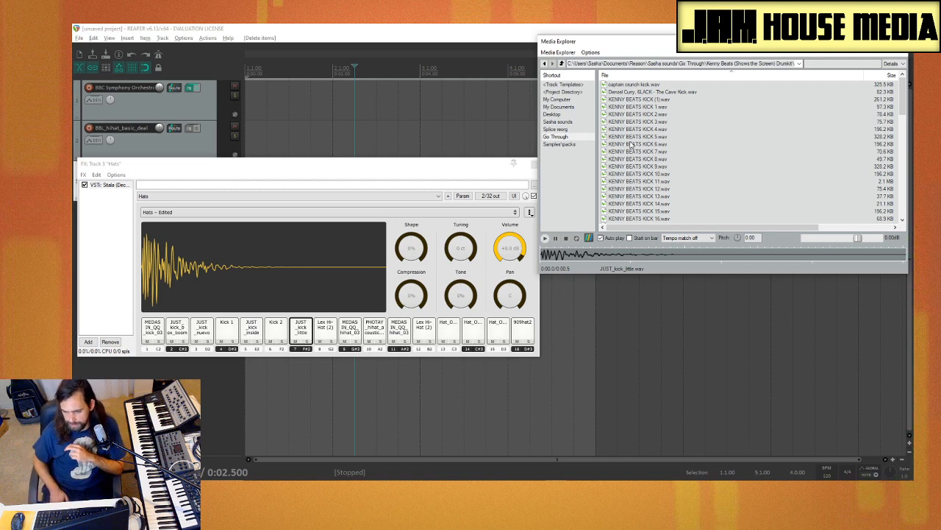
Step: Audition KENNY BEATS KICK 1 through KICK 5, replaying the first few samples
{"action": "left_click", "coordinate": [656, 107]}
{"action": "left_click", "coordinate": [657, 129]}
{"action": "left_click", "coordinate": [658, 115]}
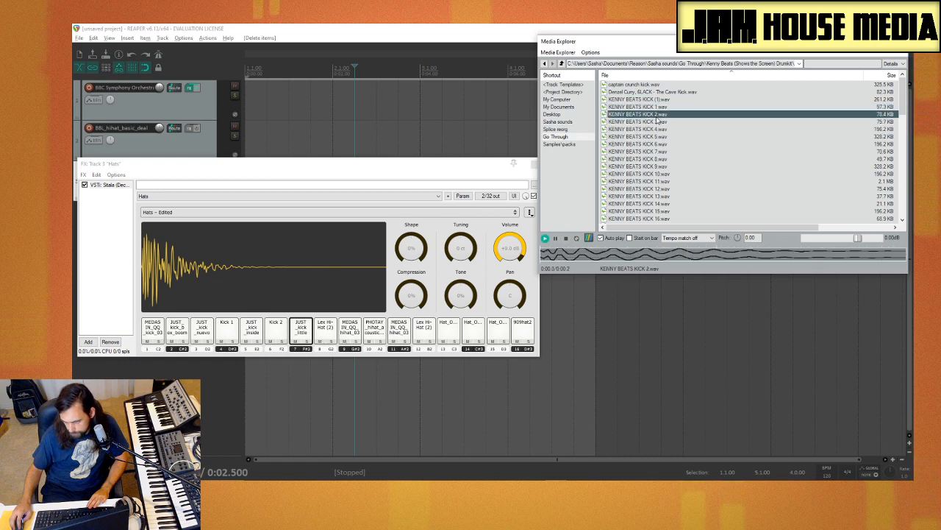
{"action": "left_click", "coordinate": [658, 108]}
{"action": "left_click", "coordinate": [659, 122]}
{"action": "left_click", "coordinate": [660, 108]}
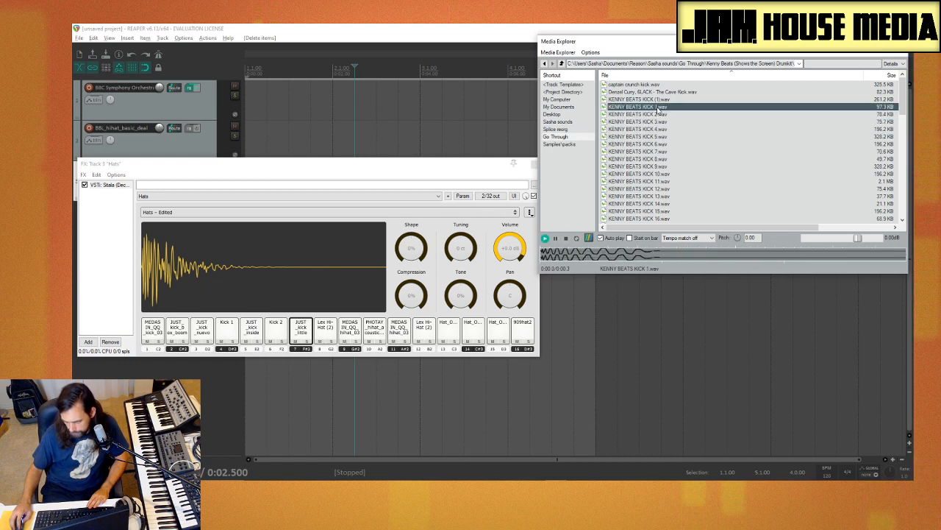
{"action": "left_click", "coordinate": [660, 114]}
{"action": "left_click", "coordinate": [661, 123]}
{"action": "left_click", "coordinate": [654, 136]}
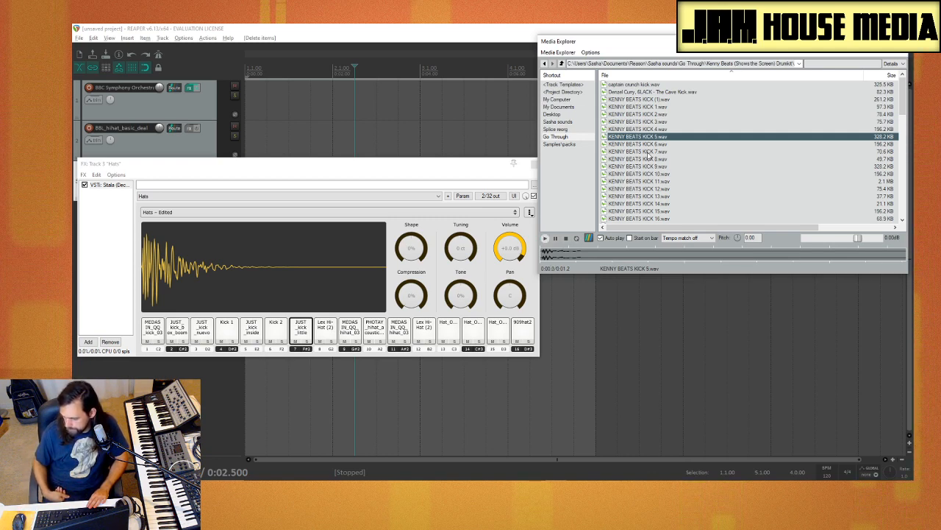
Step: Compare KENNY BEATS KICK 1, 2, 3 and 4 against each other
{"action": "left_click", "coordinate": [673, 122]}
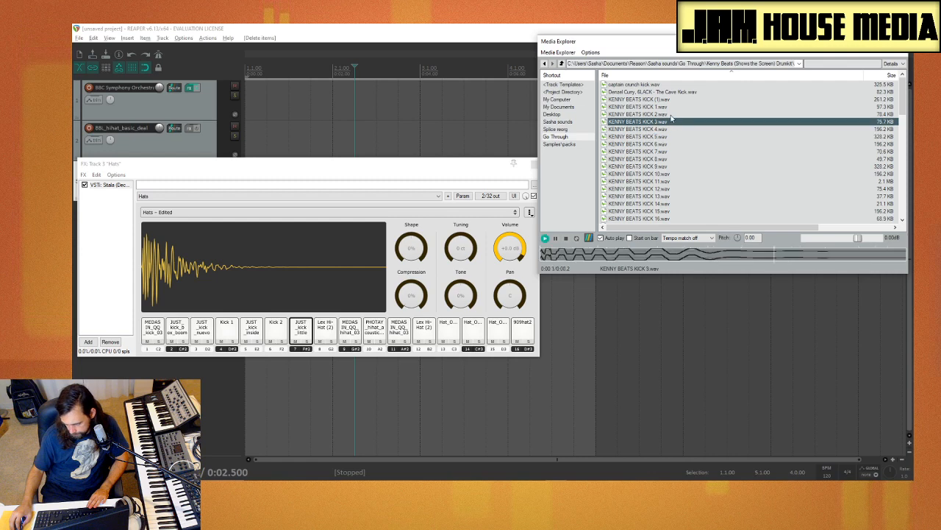
{"action": "left_click", "coordinate": [670, 115]}
{"action": "left_click", "coordinate": [669, 122]}
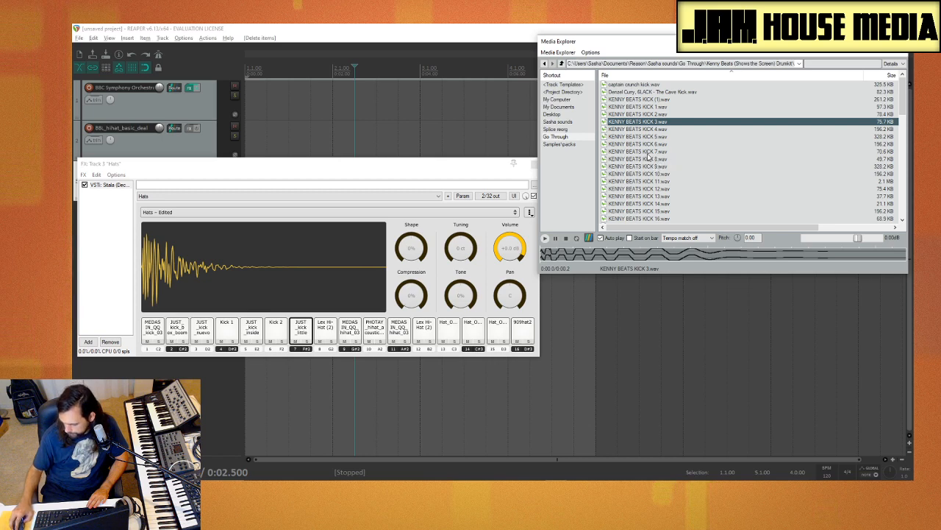
{"action": "left_click", "coordinate": [661, 115]}
{"action": "left_click", "coordinate": [661, 107]}
{"action": "left_click", "coordinate": [660, 115]}
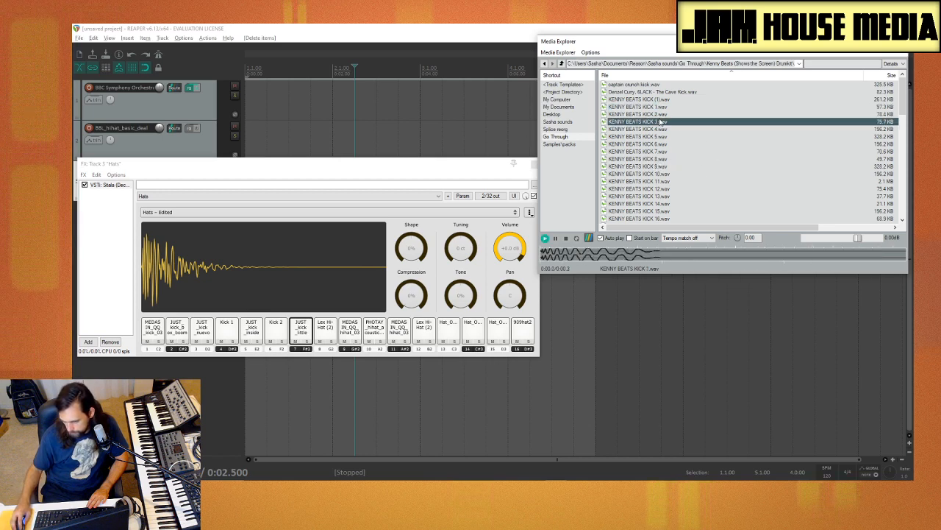
{"action": "left_click", "coordinate": [659, 123]}
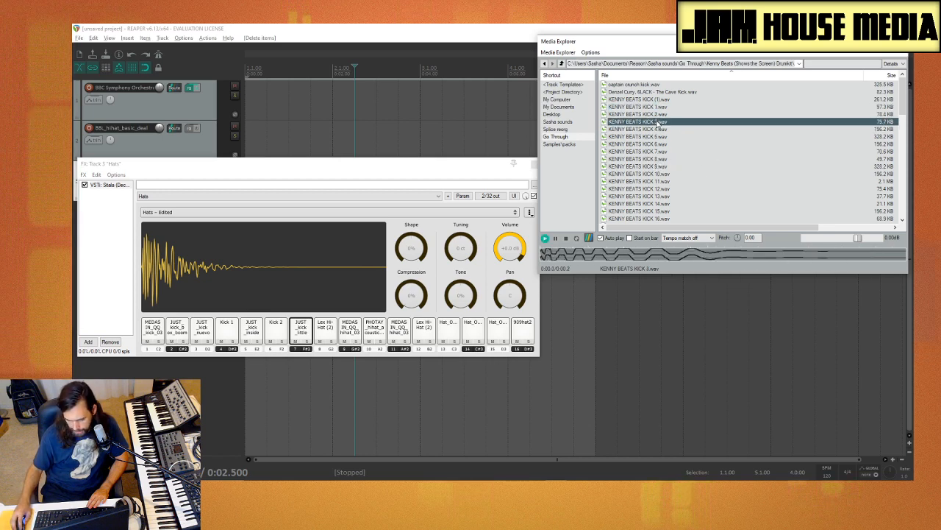
{"action": "left_click", "coordinate": [663, 128]}
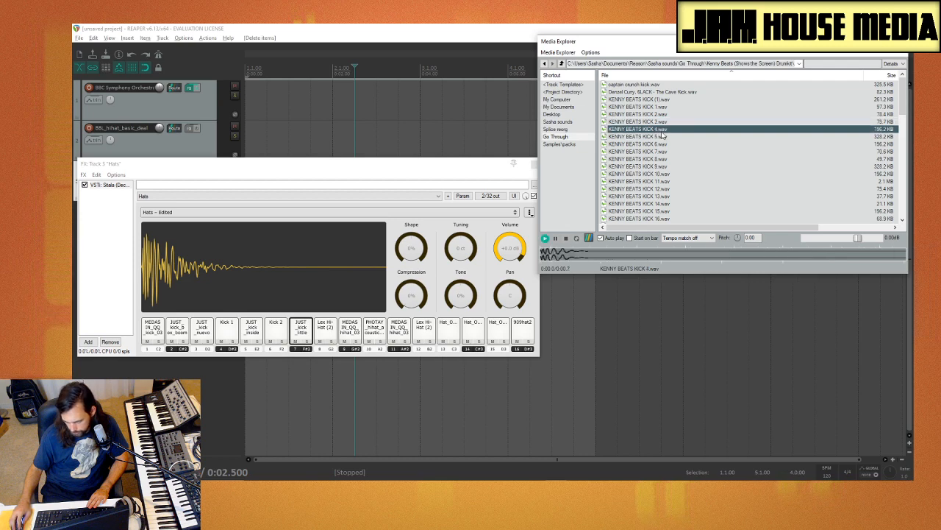
{"action": "left_click", "coordinate": [662, 122]}
{"action": "left_click", "coordinate": [662, 115]}
{"action": "left_click", "coordinate": [662, 108]}
{"action": "left_click", "coordinate": [665, 122]}
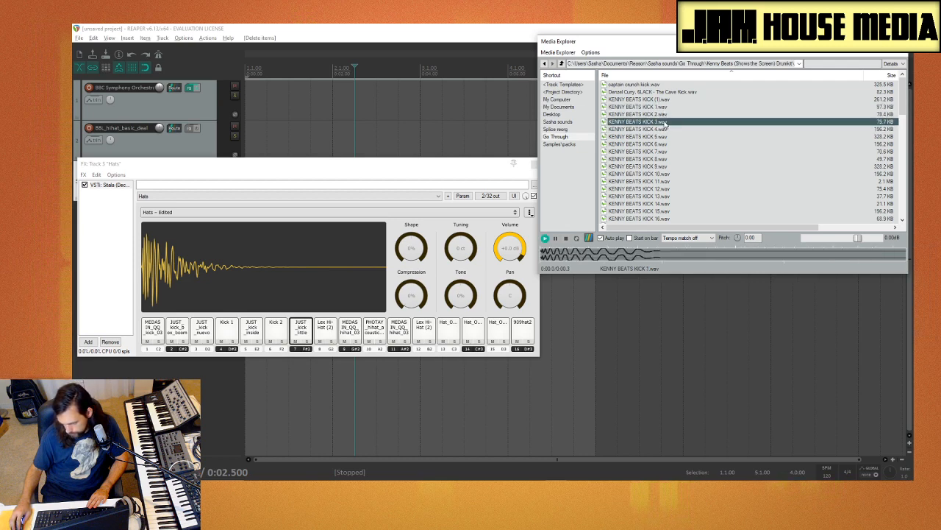
Step: Audition samples between KENNY BEATS KICK 7 and KICK 15, and load KENNY BEATS KICK 14.wav onto pad 8
{"action": "left_click", "coordinate": [667, 151]}
{"action": "left_click", "coordinate": [668, 166]}
{"action": "left_click", "coordinate": [670, 173]}
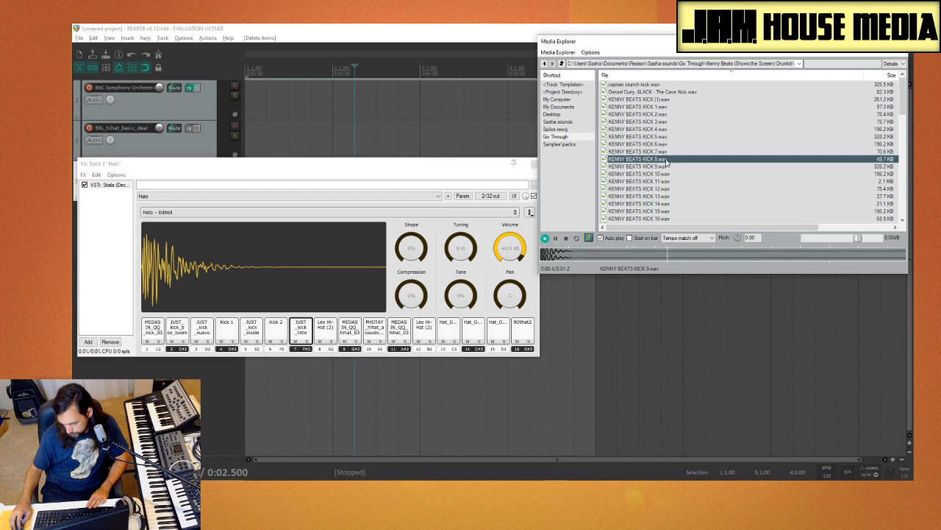
{"action": "left_click", "coordinate": [670, 181]}
{"action": "left_click", "coordinate": [668, 189]}
{"action": "left_click", "coordinate": [664, 205]}
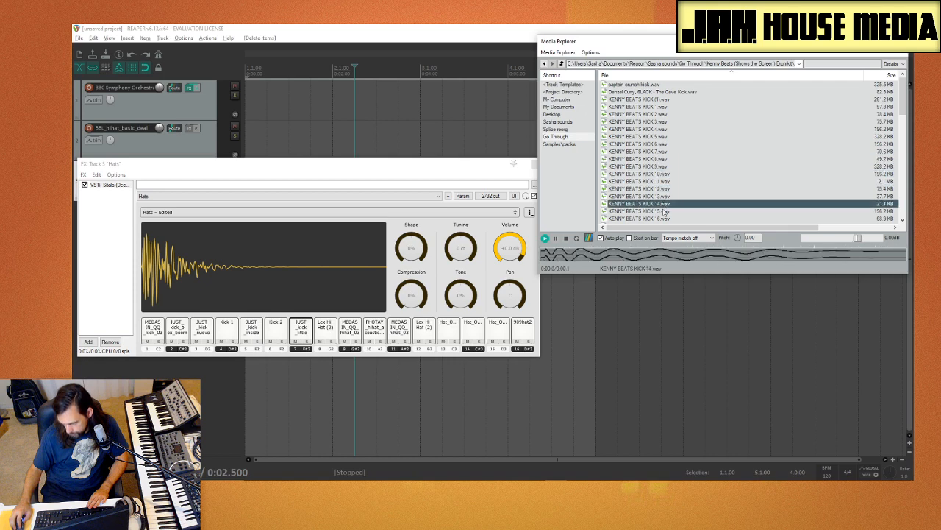
{"action": "left_click", "coordinate": [665, 212]}
{"action": "left_click", "coordinate": [665, 204]}
{"action": "scroll", "coordinate": [680, 194], "scroll_direction": "down", "scroll_amount": 1}
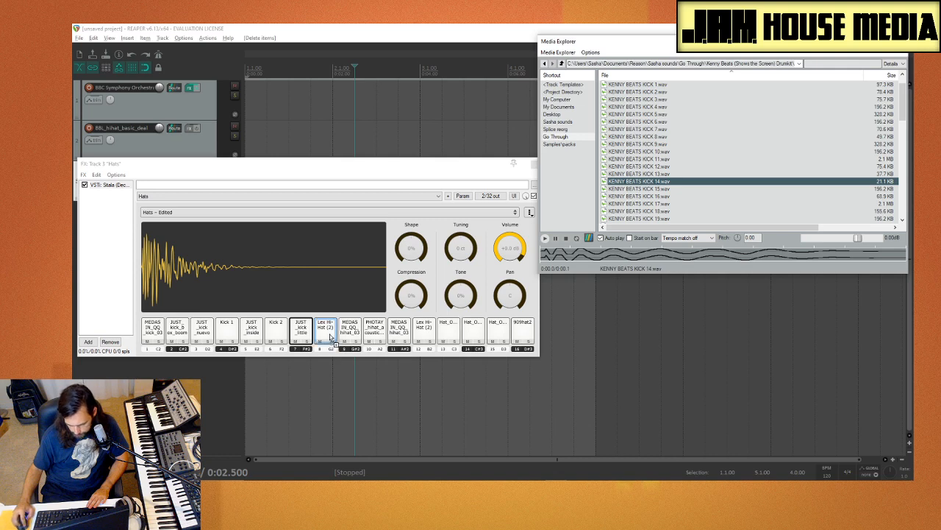
{"action": "left_click_drag", "start_coordinate": [330, 338], "coordinate": [331, 340]}
Step: Audition a selection of samples between KENNY BEATS KICK 16 and KICK 25
{"action": "scroll", "coordinate": [669, 175], "scroll_direction": "down", "scroll_amount": 4}
{"action": "left_click", "coordinate": [670, 174]}
{"action": "left_click", "coordinate": [667, 159]}
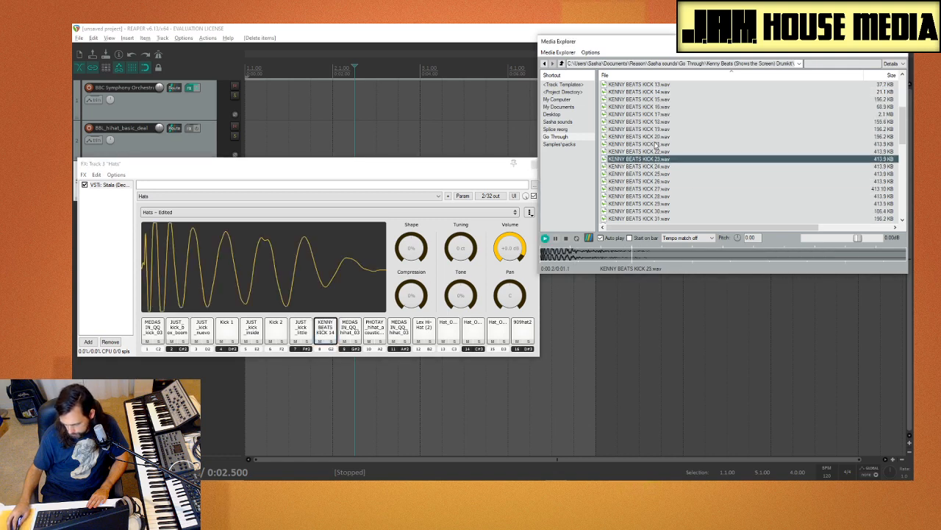
{"action": "left_click", "coordinate": [654, 144]}
{"action": "left_click", "coordinate": [653, 123]}
{"action": "left_click", "coordinate": [655, 114]}
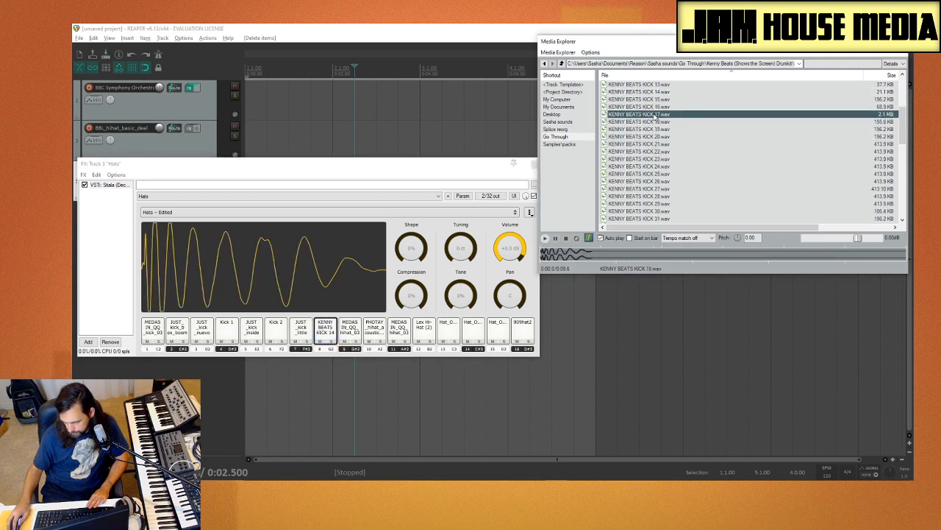
{"action": "left_click", "coordinate": [659, 107]}
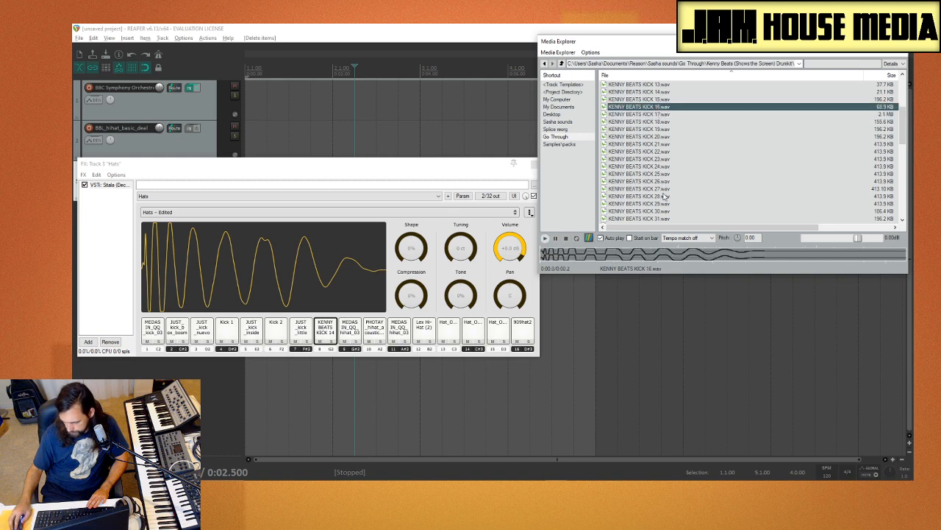
Step: Audition KENNY BEATS KICK 30 through KICK 33, and load KENNY BEATS KICK 32.wav onto pad 9
{"action": "scroll", "coordinate": [680, 189], "scroll_direction": "down", "scroll_amount": 2}
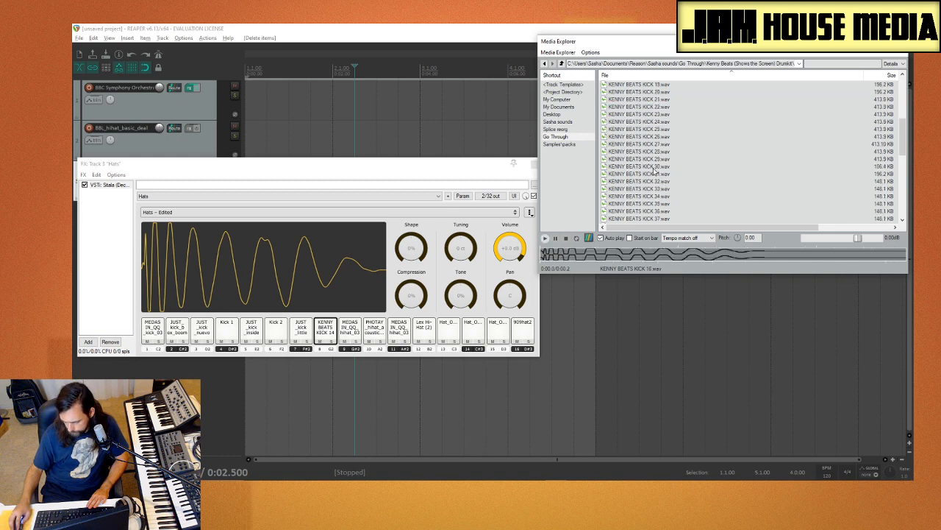
{"action": "left_click", "coordinate": [654, 167]}
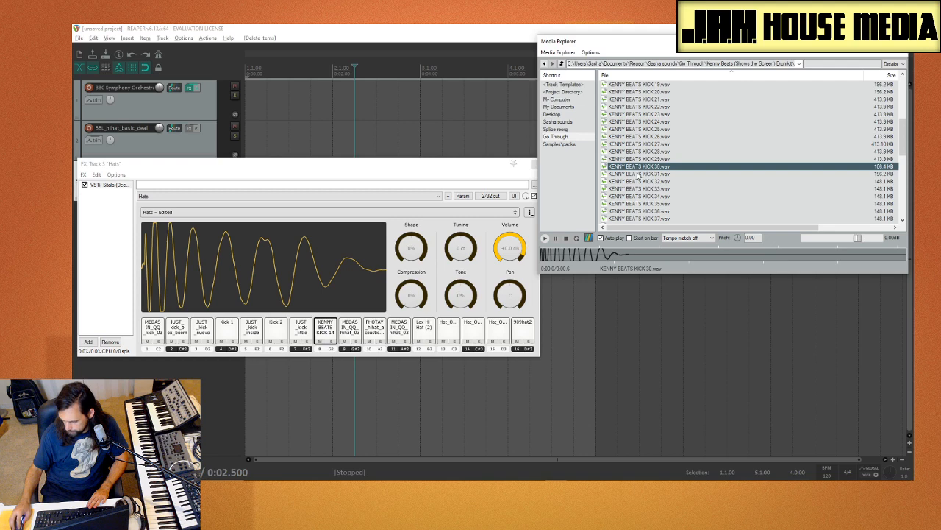
{"action": "left_click", "coordinate": [639, 175]}
{"action": "left_click", "coordinate": [651, 181]}
{"action": "left_click", "coordinate": [653, 189]}
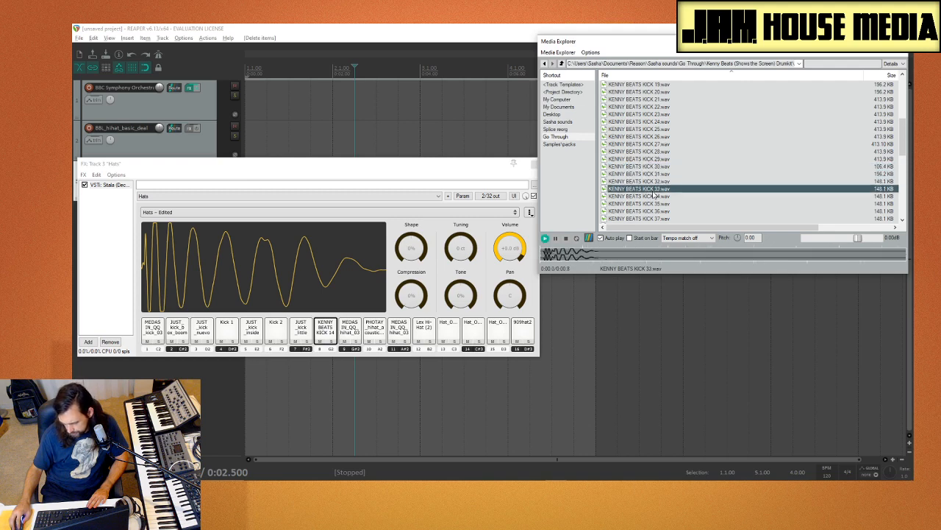
{"action": "left_click", "coordinate": [654, 182]}
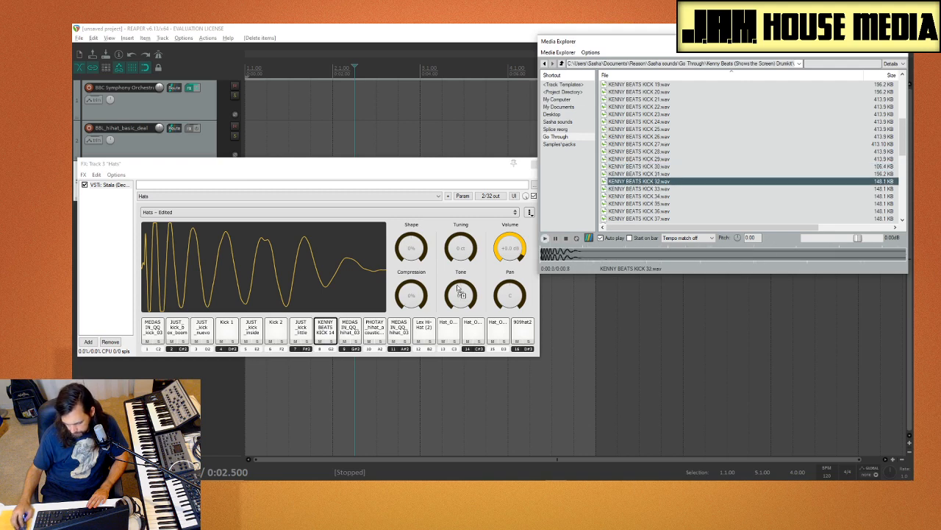
{"action": "left_click_drag", "start_coordinate": [352, 341], "coordinate": [351, 340]}
Step: Audition KENNY BEATS KICK 35, 36, 41 and 47, and load KENNY BEATS KICK 36.wav onto pad 10
{"action": "left_click", "coordinate": [676, 204]}
{"action": "scroll", "coordinate": [677, 204], "scroll_direction": "down", "scroll_amount": 4}
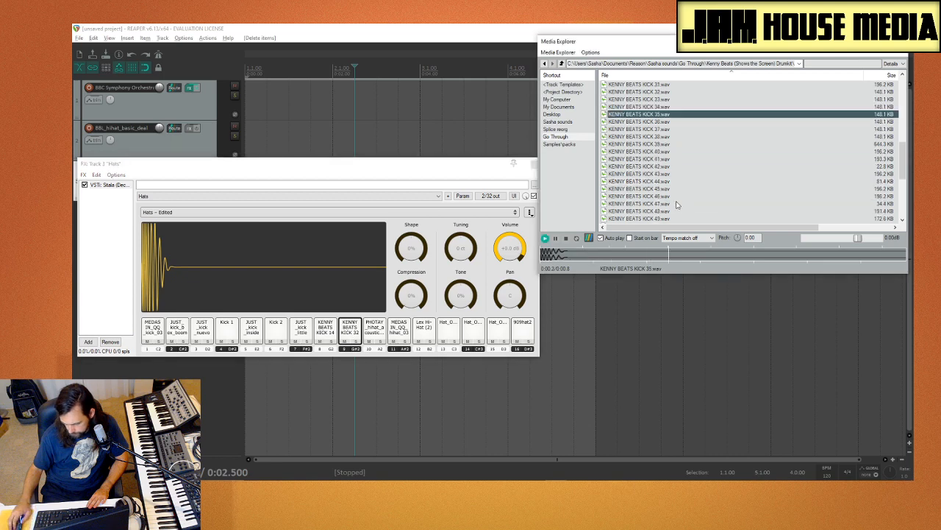
{"action": "left_click", "coordinate": [667, 160]}
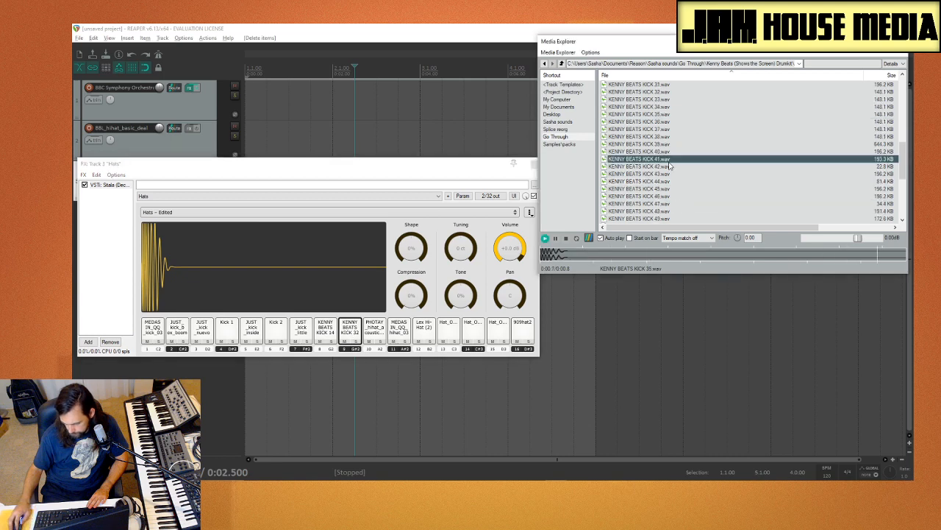
{"action": "left_click", "coordinate": [663, 116]}
{"action": "left_click", "coordinate": [661, 122]}
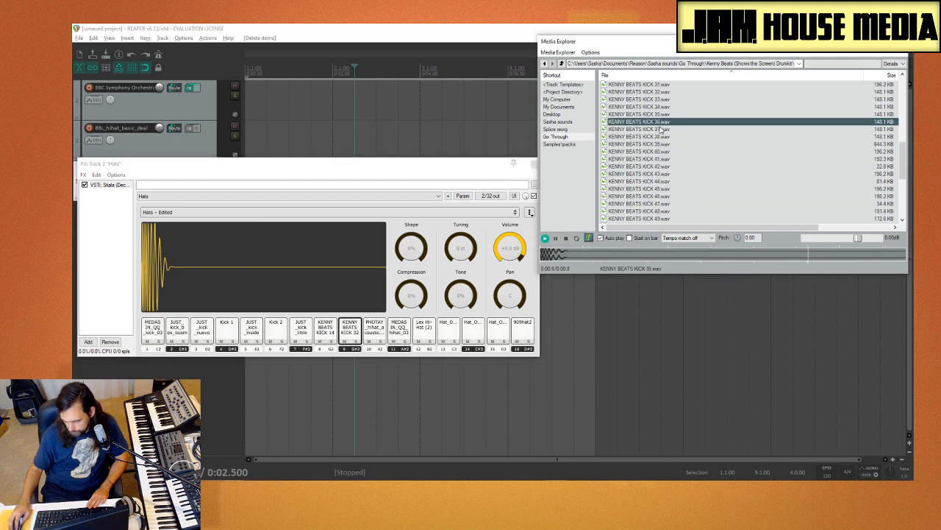
{"action": "left_click", "coordinate": [662, 116]}
{"action": "left_click", "coordinate": [663, 122]}
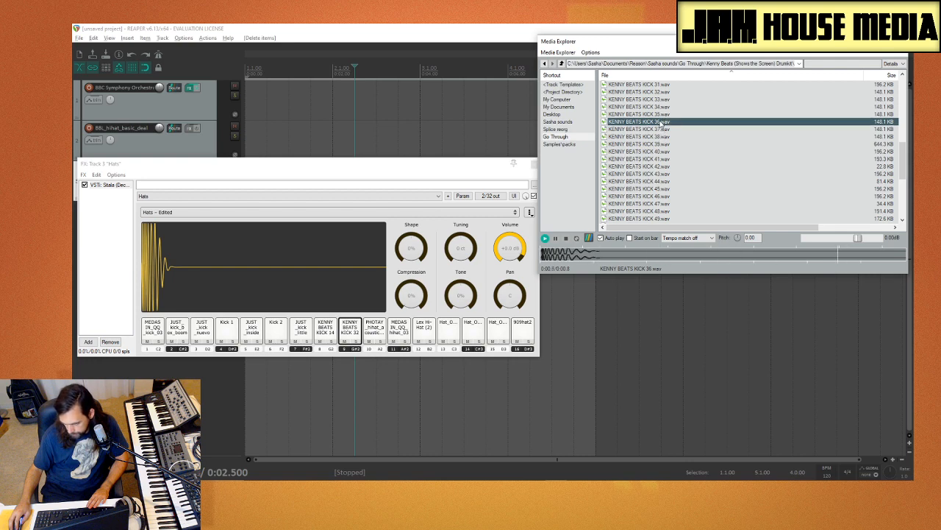
{"action": "left_click", "coordinate": [651, 204]}
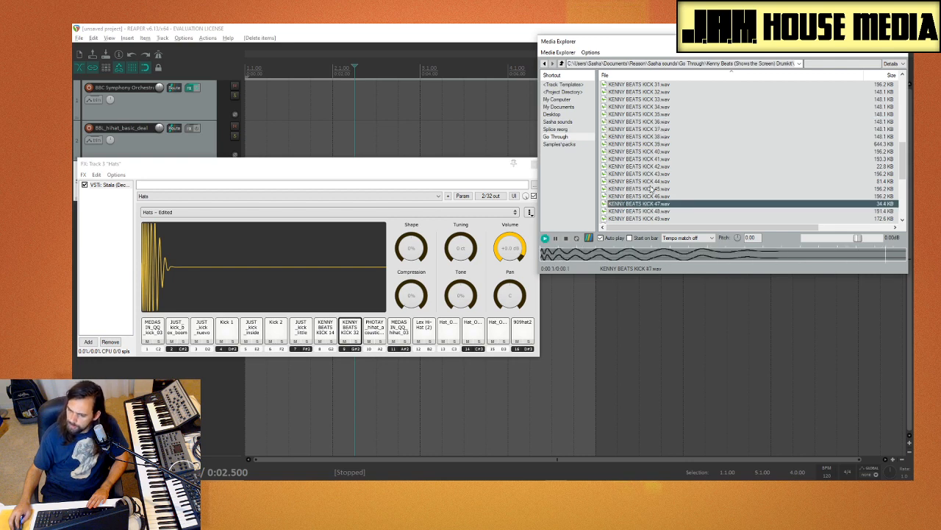
{"action": "left_click", "coordinate": [656, 122]}
{"action": "left_click_drag", "start_coordinate": [472, 326], "coordinate": [378, 342]}
Step: Audition KENNY BEATS KICK 51, 50 and 49
{"action": "scroll", "coordinate": [688, 172], "scroll_direction": "down", "scroll_amount": 4}
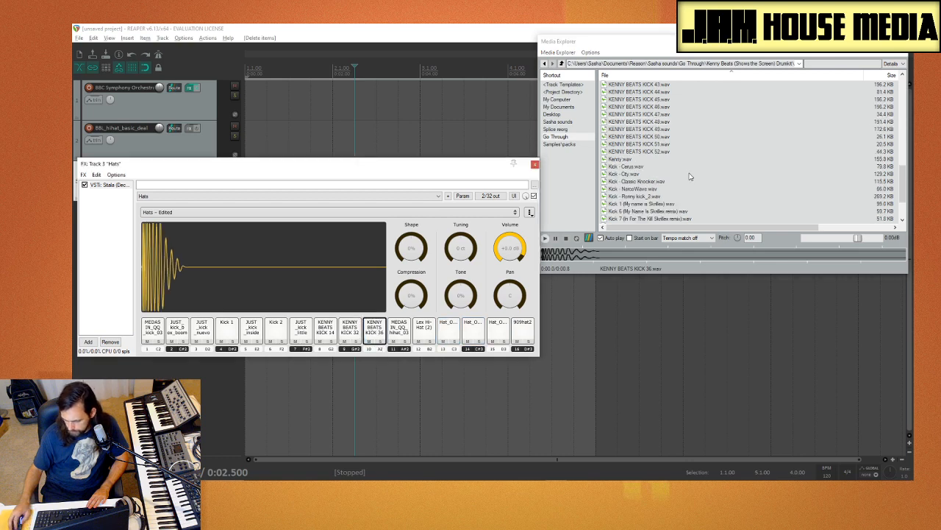
{"action": "left_click", "coordinate": [655, 145]}
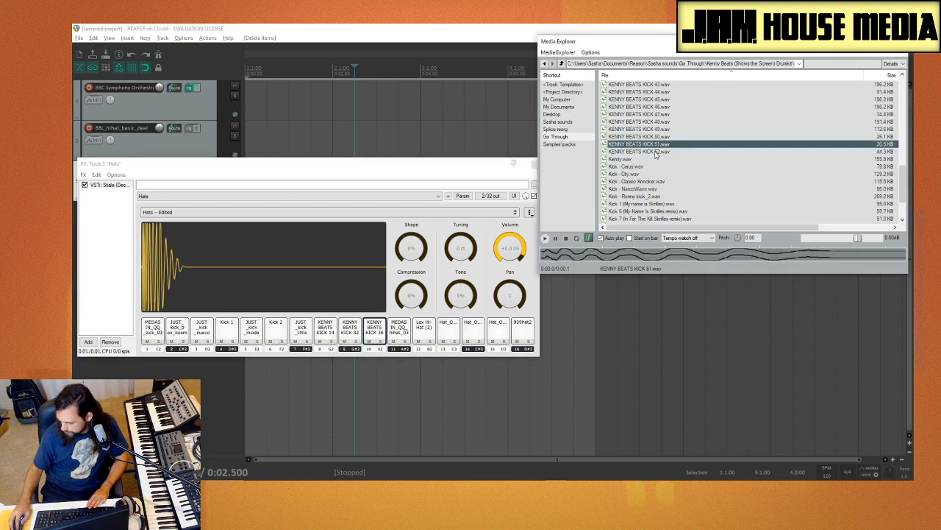
{"action": "left_click", "coordinate": [657, 137]}
{"action": "left_click", "coordinate": [657, 129]}
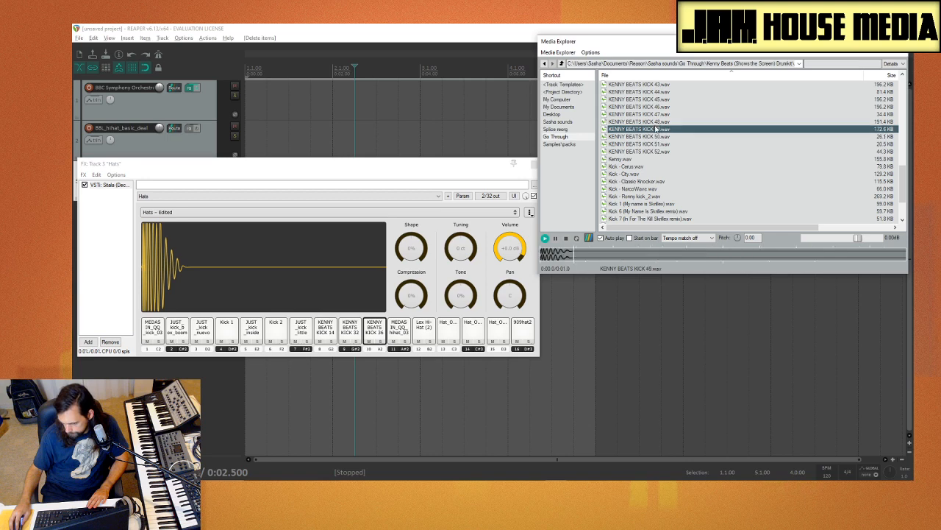
Step: Audition Kenny.wav, Kick 1 (My name is Skrillex), and the Kick samples NarcoWave, Ronny kick_2, Classic Knocker and City
{"action": "left_click", "coordinate": [640, 161]}
{"action": "scroll", "coordinate": [642, 166], "scroll_direction": "down", "scroll_amount": 2}
{"action": "left_click", "coordinate": [644, 158]}
{"action": "left_click", "coordinate": [650, 145]}
{"action": "left_click", "coordinate": [650, 153]}
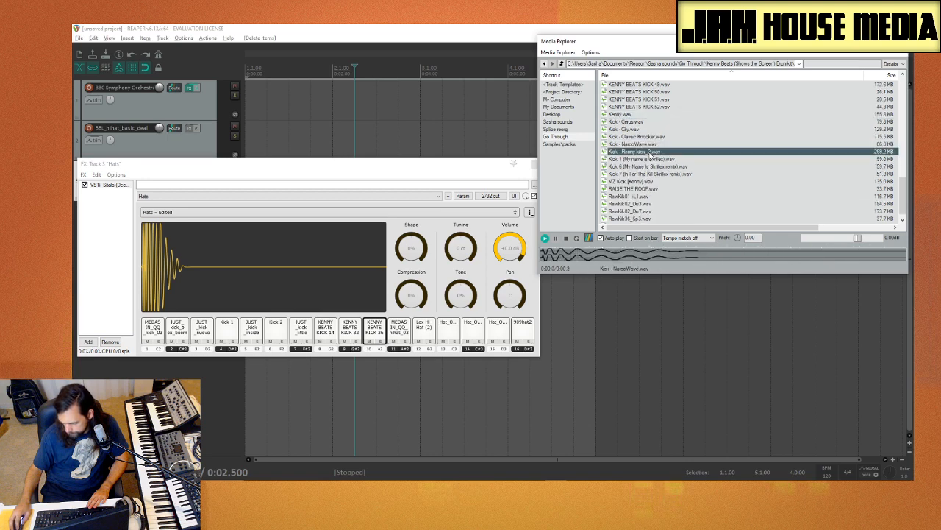
{"action": "left_click", "coordinate": [640, 137]}
{"action": "left_click", "coordinate": [638, 129]}
Step: Audition the RawKik samples, Skrillex Kick, Kick 7, MZ Kick (Kenny) and RAISE THE ROOF
{"action": "left_click", "coordinate": [667, 196]}
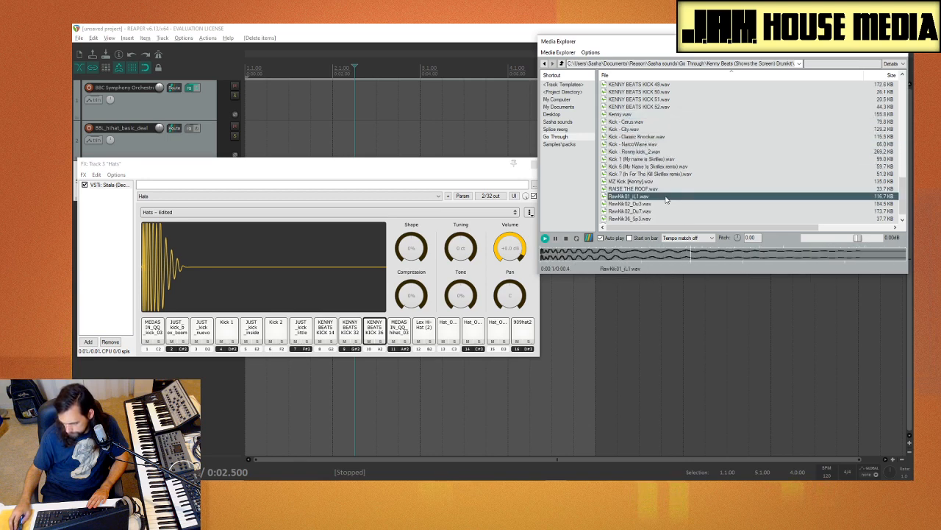
{"action": "left_click", "coordinate": [659, 204]}
{"action": "scroll", "coordinate": [657, 211], "scroll_direction": "down", "scroll_amount": 1}
{"action": "left_click", "coordinate": [658, 212]}
{"action": "left_click", "coordinate": [650, 204]}
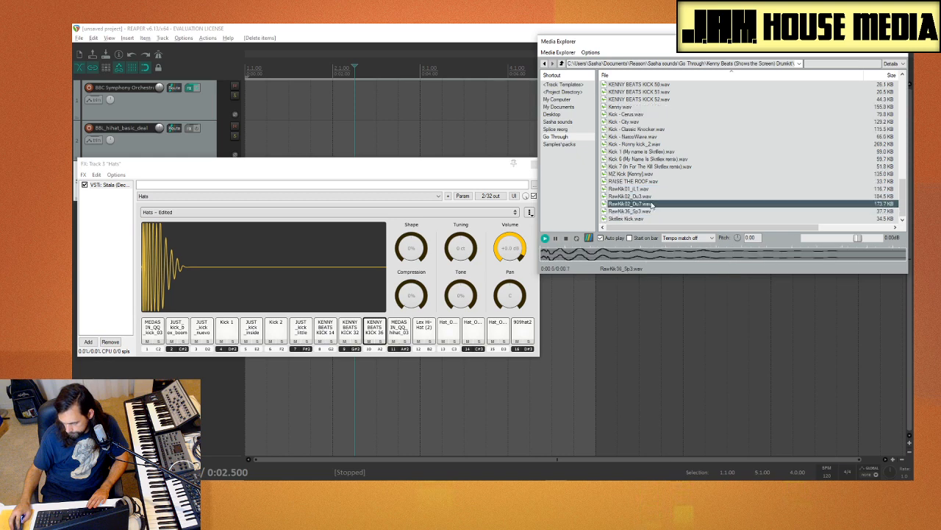
{"action": "left_click", "coordinate": [650, 212]}
{"action": "left_click", "coordinate": [649, 219]}
{"action": "left_click", "coordinate": [652, 166]}
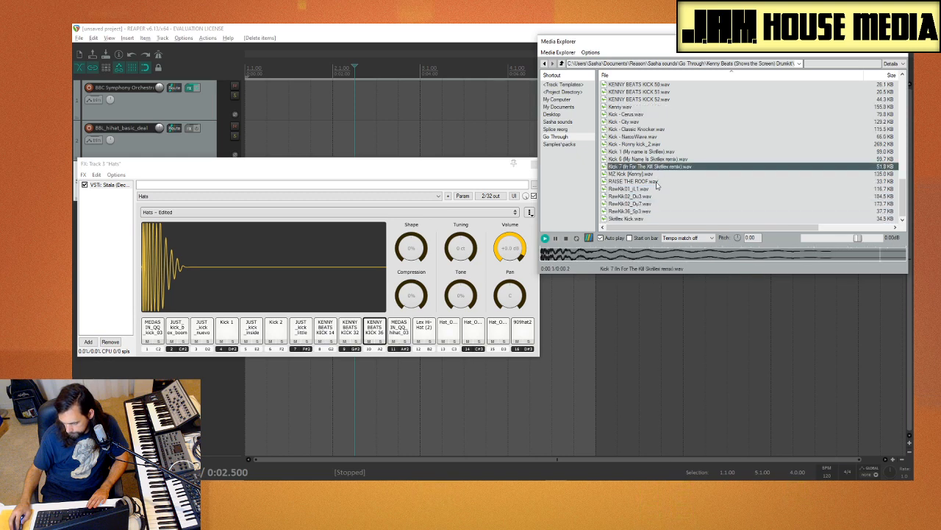
{"action": "left_click", "coordinate": [653, 174]}
{"action": "left_click", "coordinate": [652, 182]}
Step: Audition captain crunch kick, the Denzel Curry Cave Kick, and KENNY BEATS KICK 7, 11 and 15
{"action": "scroll", "coordinate": [662, 188], "scroll_direction": "up", "scroll_amount": 15}
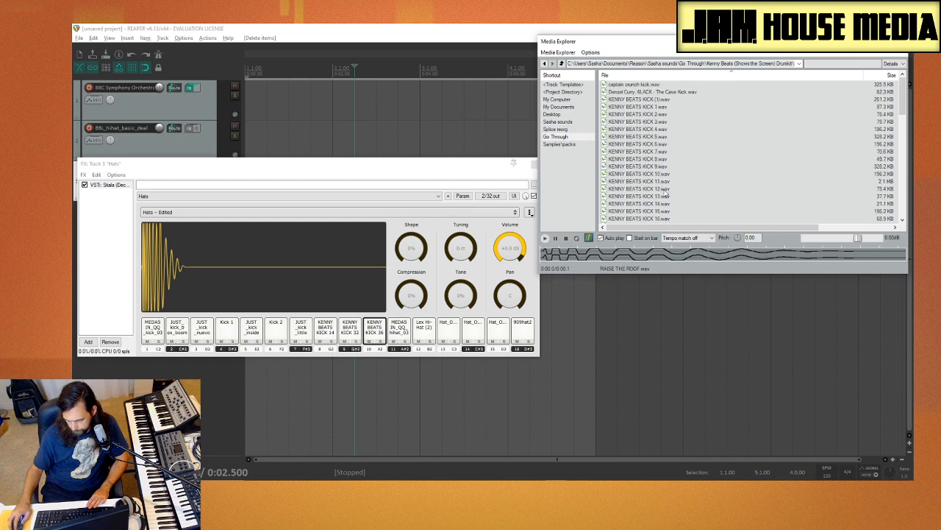
{"action": "left_click", "coordinate": [659, 84]}
{"action": "left_click", "coordinate": [658, 92]}
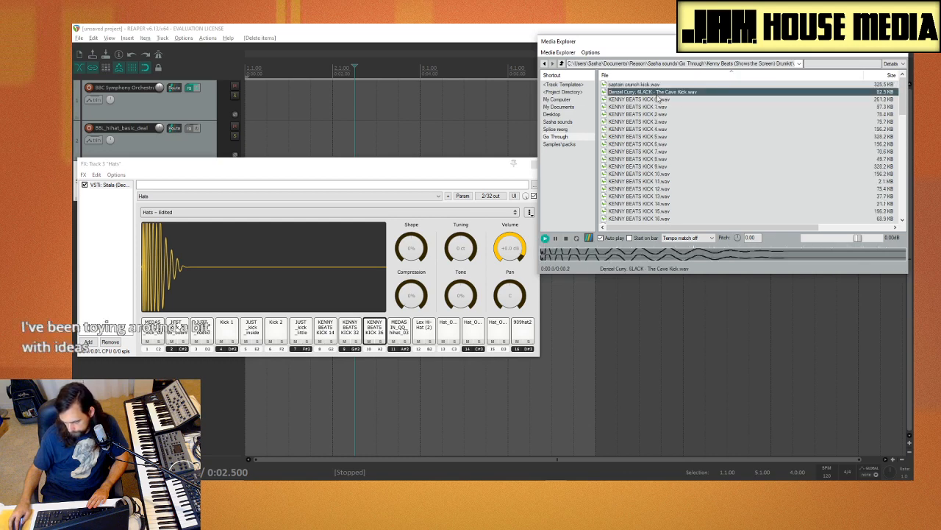
{"action": "left_click", "coordinate": [670, 151]}
{"action": "left_click", "coordinate": [673, 181]}
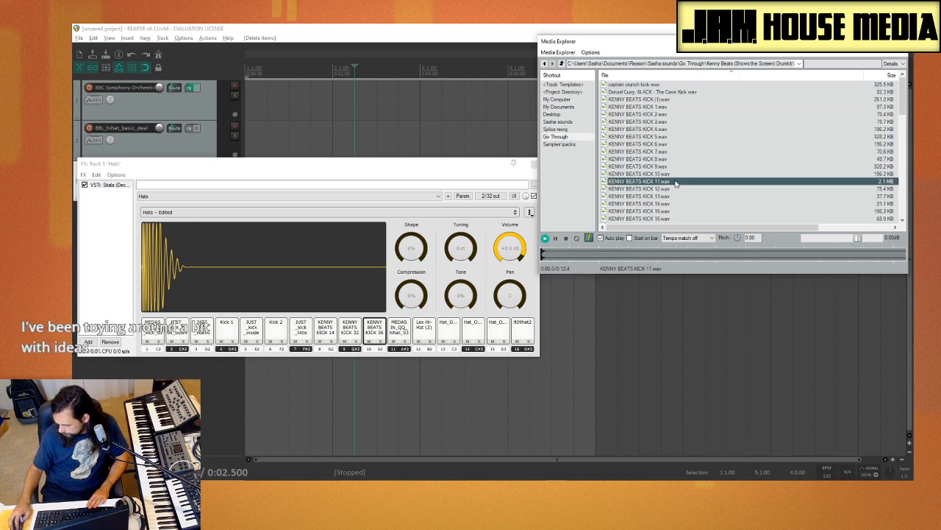
{"action": "left_click", "coordinate": [677, 211]}
Step: Audition a few samples between KENNY BEATS KICK 21 and KICK 34
{"action": "scroll", "coordinate": [682, 208], "scroll_direction": "down", "scroll_amount": 2}
{"action": "scroll", "coordinate": [682, 208], "scroll_direction": "down", "scroll_amount": 2}
{"action": "left_click", "coordinate": [677, 166]}
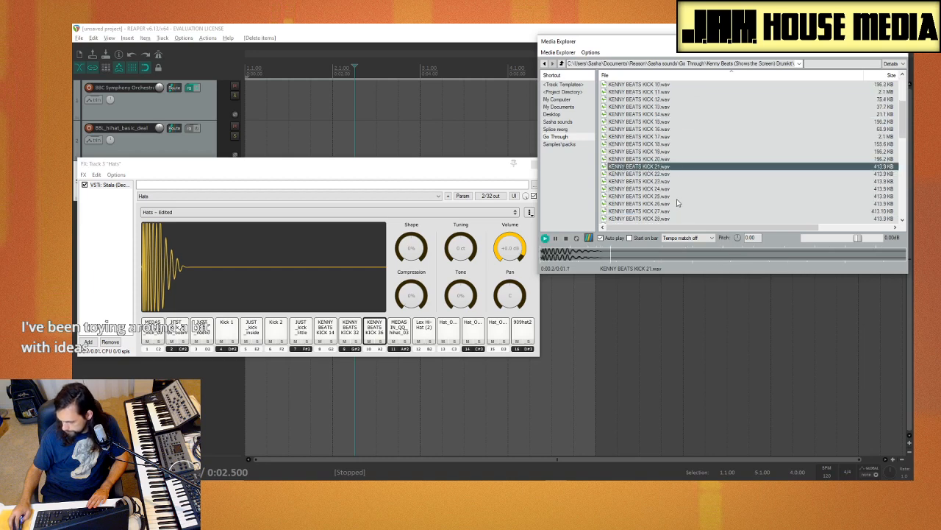
{"action": "left_click", "coordinate": [678, 204]}
{"action": "scroll", "coordinate": [666, 219], "scroll_direction": "down", "scroll_amount": 4}
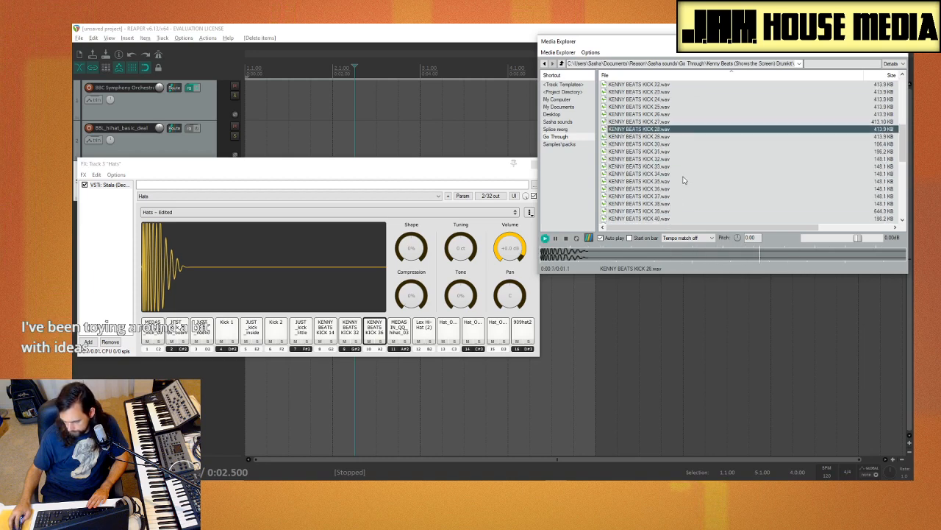
{"action": "left_click", "coordinate": [666, 173]}
Step: Audition KENNY BEATS KICK 42, 43 and 44, and load KENNY BEATS KICK 44.wav onto pad 12
{"action": "scroll", "coordinate": [666, 173], "scroll_direction": "down", "scroll_amount": 3}
{"action": "left_click", "coordinate": [664, 167]}
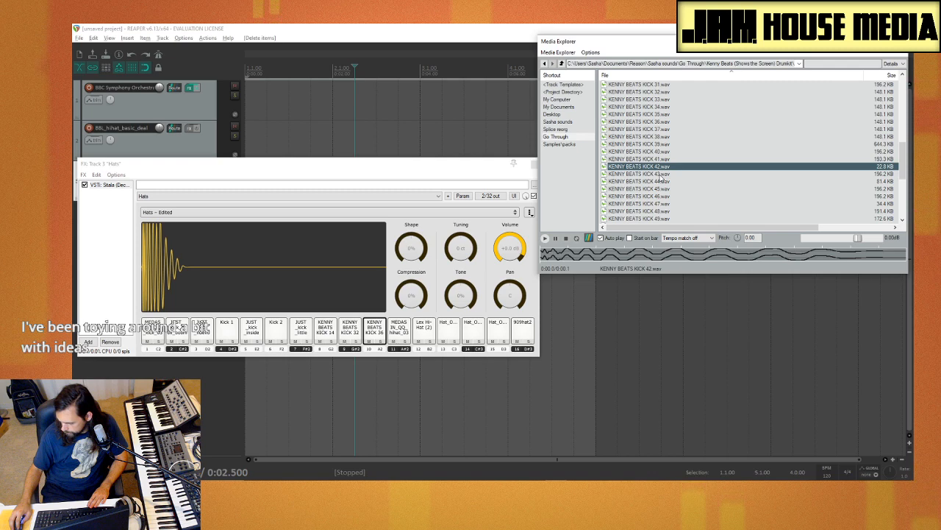
{"action": "left_click", "coordinate": [660, 175]}
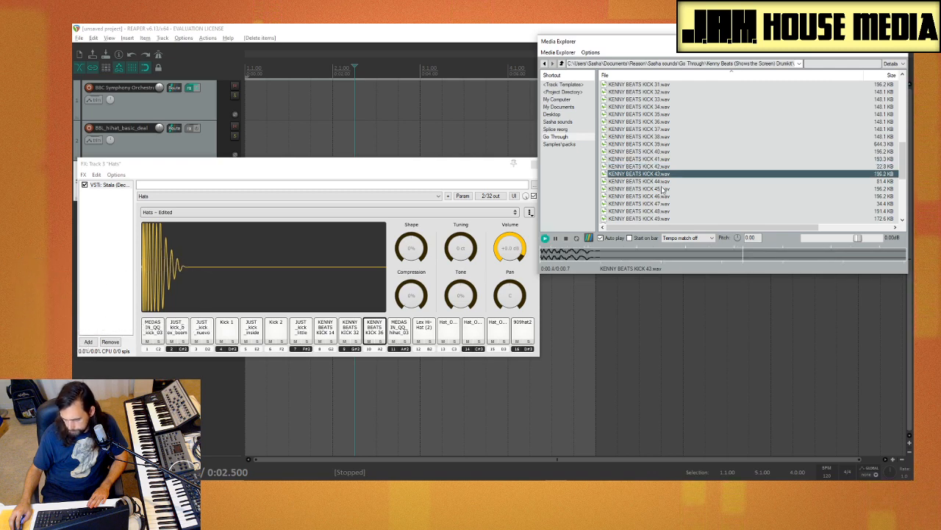
{"action": "left_click", "coordinate": [662, 182]}
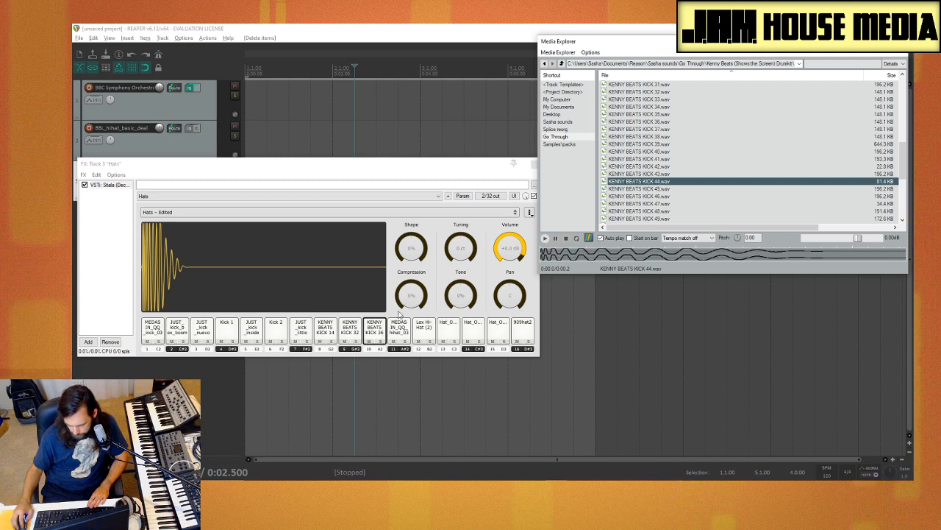
{"action": "left_click_drag", "start_coordinate": [660, 182], "coordinate": [423, 330]}
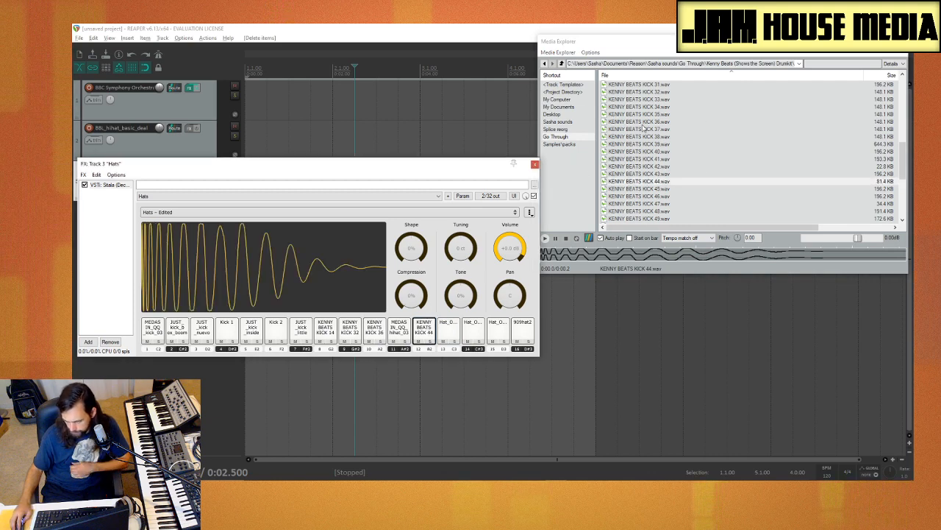
Step: Audition KENNY BEATS KICK (1), KICK 2, and KICK 4 through KICK 6
{"action": "scroll", "coordinate": [673, 133], "scroll_direction": "up", "scroll_amount": 10}
{"action": "left_click", "coordinate": [667, 101]}
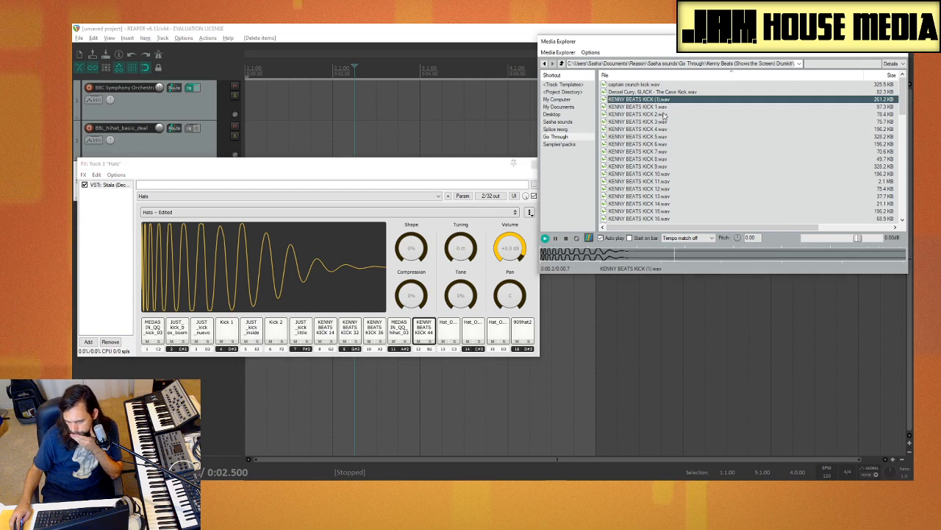
{"action": "left_click", "coordinate": [667, 114]}
{"action": "left_click", "coordinate": [668, 145]}
{"action": "left_click", "coordinate": [666, 129]}
{"action": "left_click", "coordinate": [667, 137]}
{"action": "left_click", "coordinate": [667, 130]}
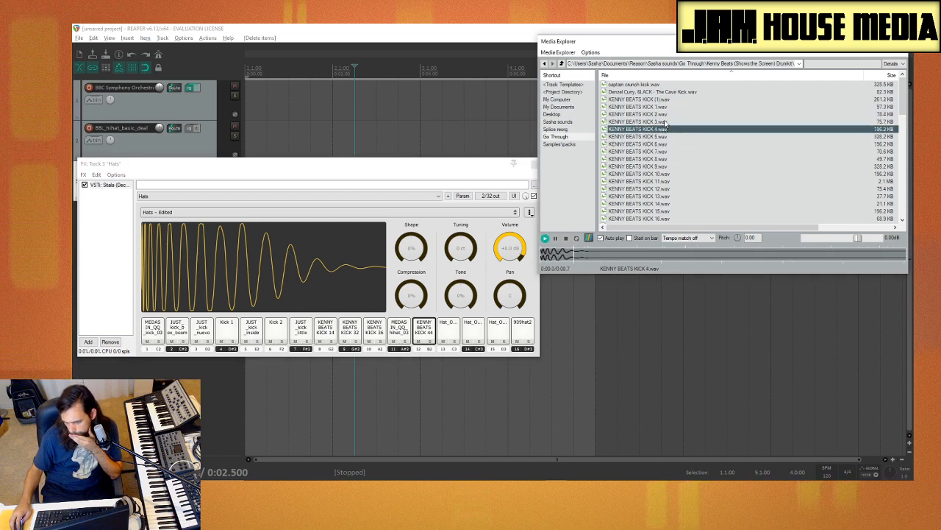
Step: Compare KENNY BEATS KICK 2, 3 and 4, and load KENNY BEATS KICK 2.wav onto pad 13
{"action": "left_click", "coordinate": [668, 123]}
{"action": "left_click", "coordinate": [667, 129]}
{"action": "left_click", "coordinate": [667, 123]}
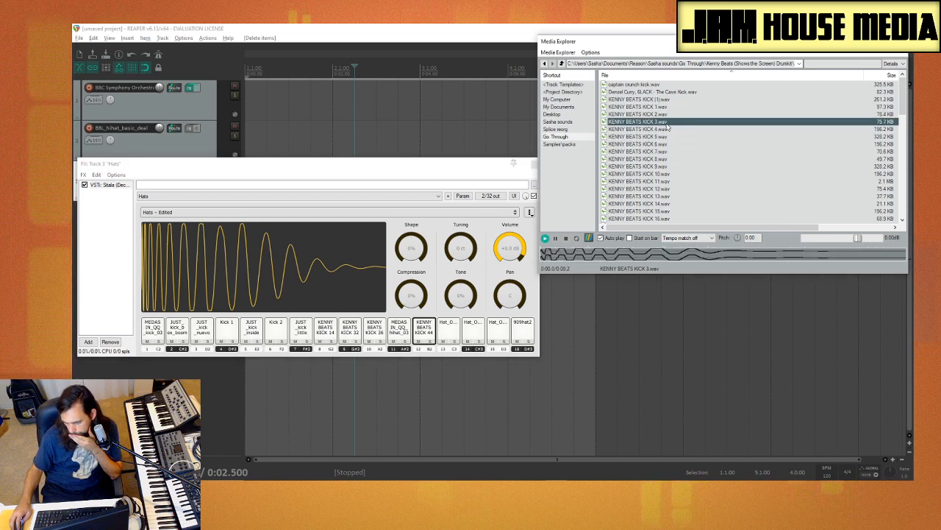
{"action": "left_click", "coordinate": [667, 115]}
{"action": "left_click", "coordinate": [665, 124]}
{"action": "left_click", "coordinate": [664, 116]}
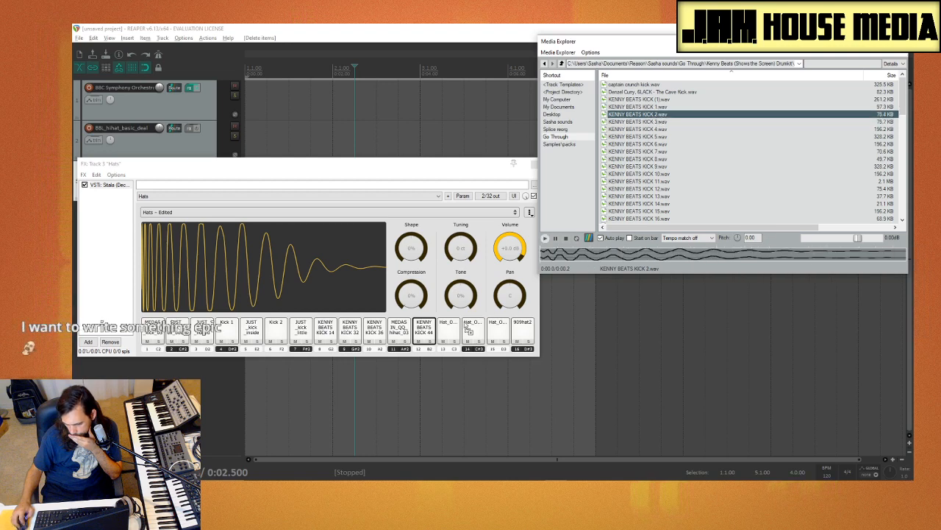
{"action": "left_click_drag", "start_coordinate": [450, 337], "coordinate": [451, 337]}
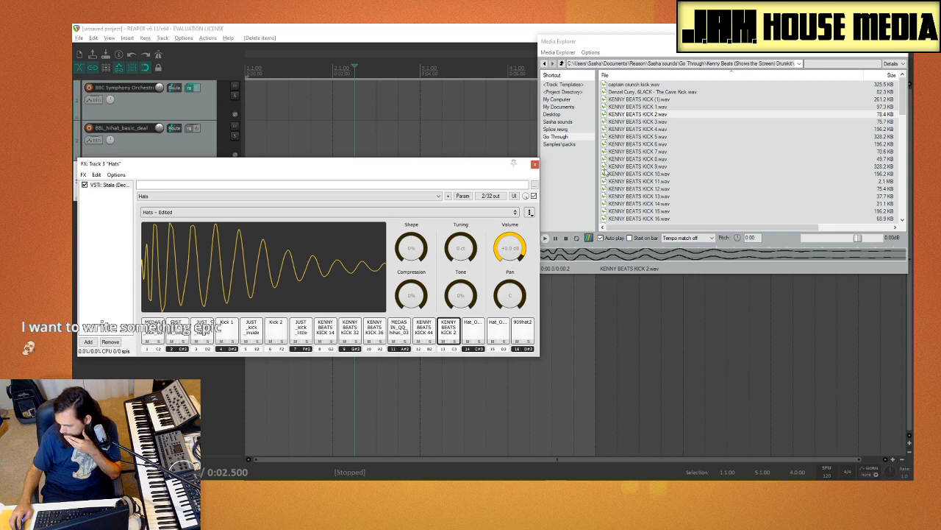
Step: Compare KENNY BEATS KICK 3 with KICK 2, and load KENNY BEATS KICK 3.wav onto pad 14
{"action": "left_click", "coordinate": [675, 122]}
{"action": "left_click", "coordinate": [671, 115]}
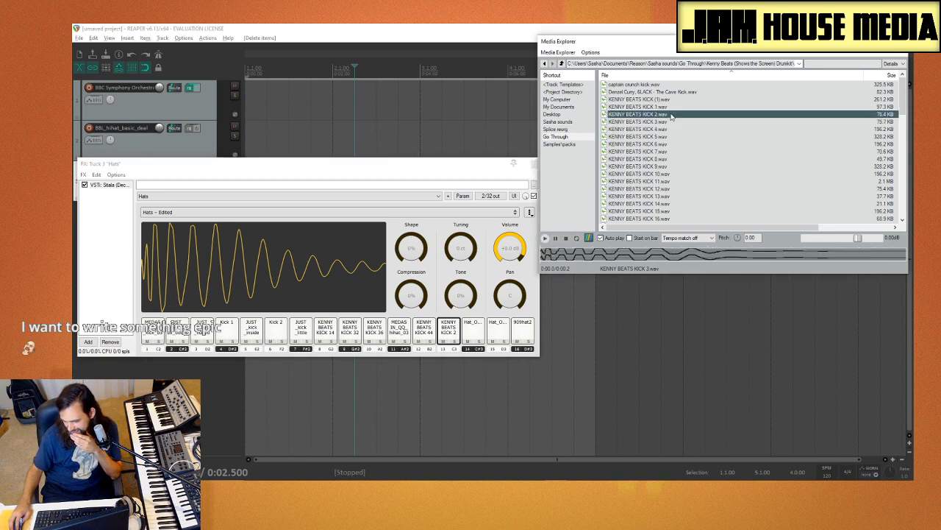
{"action": "left_click", "coordinate": [670, 123]}
{"action": "left_click_drag", "start_coordinate": [493, 372], "coordinate": [473, 332]}
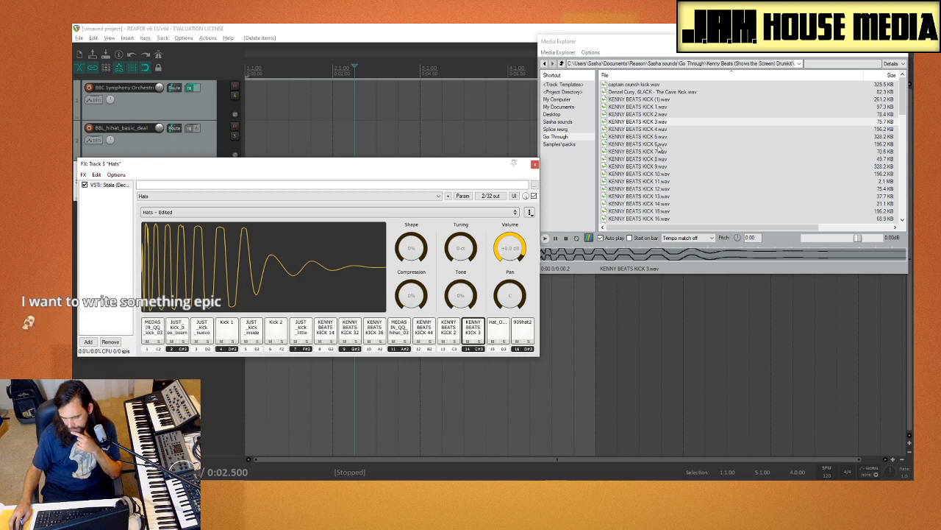
Step: Audition KENNY BEATS KICK 1, the Denzel Curry Cave Kick, captain crunch kick and KENNY BEATS KICK 12
{"action": "left_click", "coordinate": [669, 107]}
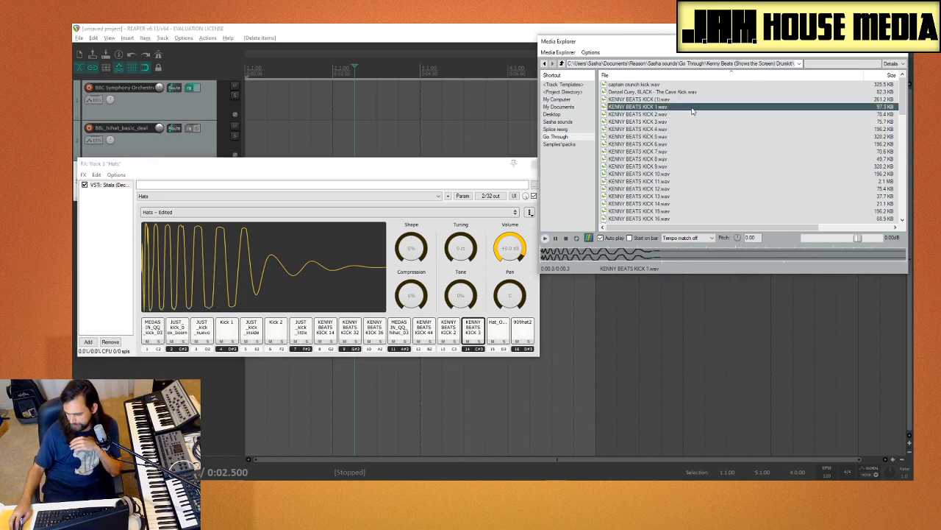
{"action": "left_click", "coordinate": [682, 93]}
{"action": "left_click", "coordinate": [679, 85]}
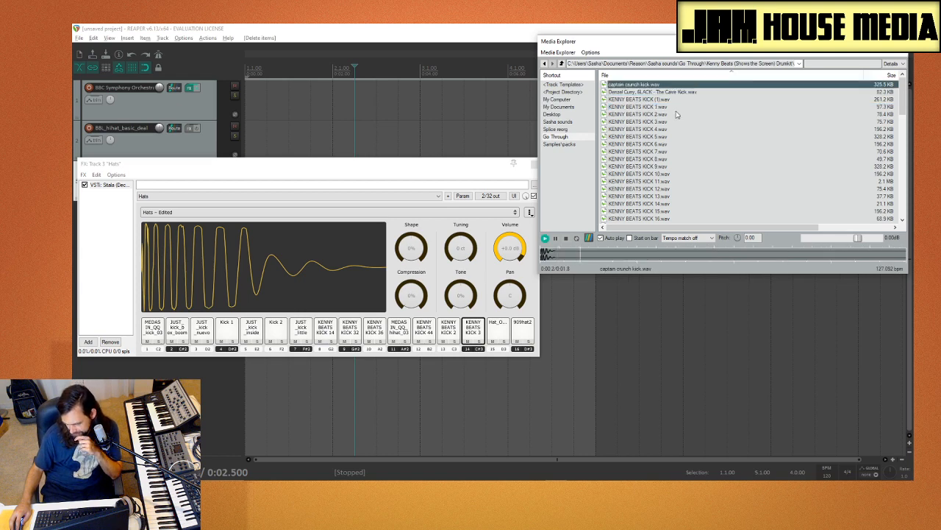
{"action": "left_click", "coordinate": [694, 188]}
Step: Audition KENNY BEATS KICK 16 through KICK 18 and KICK 23 through KICK 25
{"action": "scroll", "coordinate": [674, 154], "scroll_direction": "down", "scroll_amount": 4}
{"action": "left_click", "coordinate": [675, 145]}
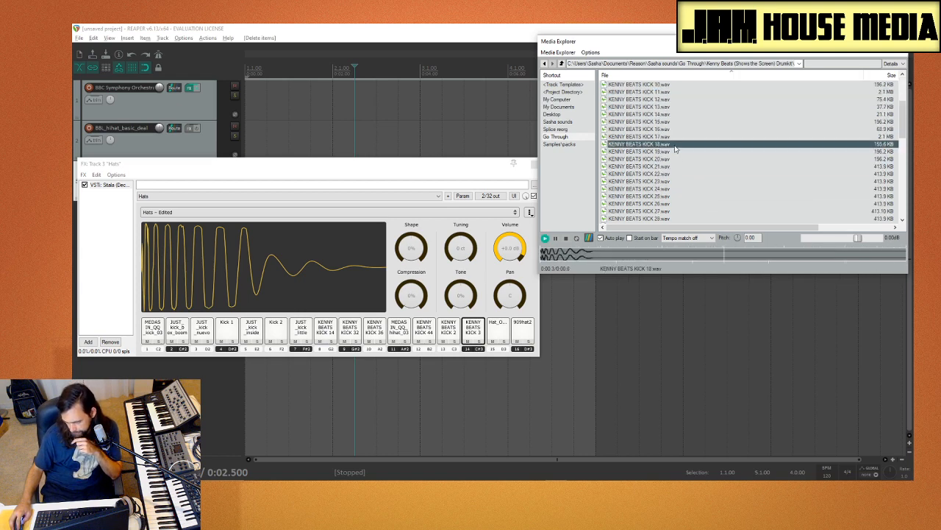
{"action": "left_click", "coordinate": [649, 131]}
{"action": "left_click", "coordinate": [652, 138]}
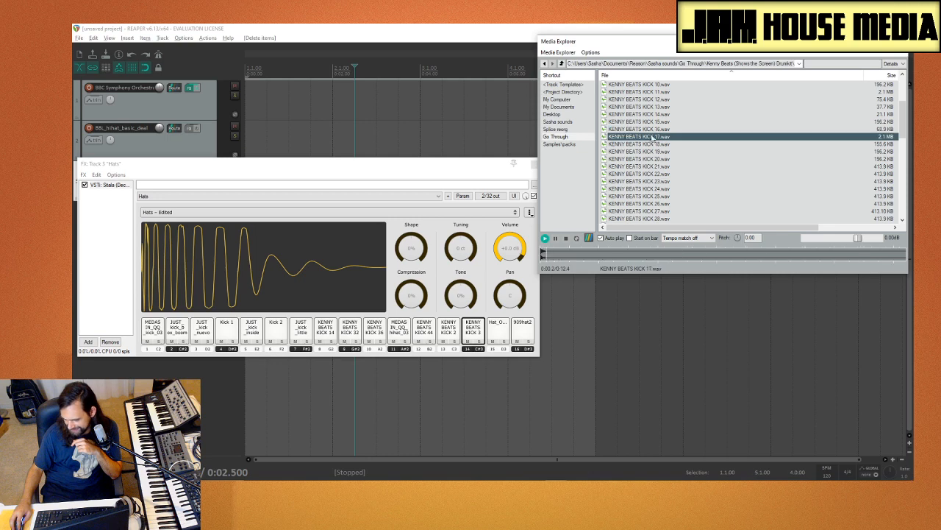
{"action": "left_click", "coordinate": [657, 131]}
{"action": "left_click", "coordinate": [670, 182]}
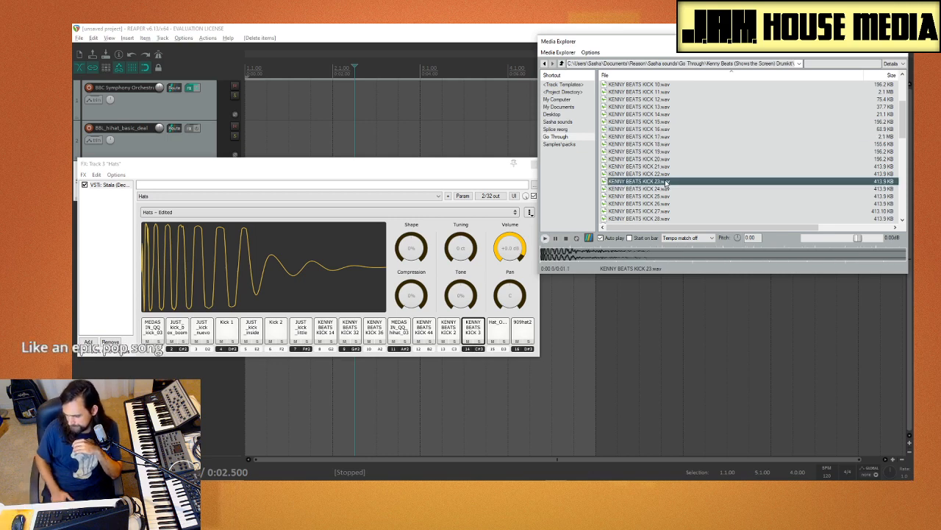
{"action": "left_click", "coordinate": [675, 190]}
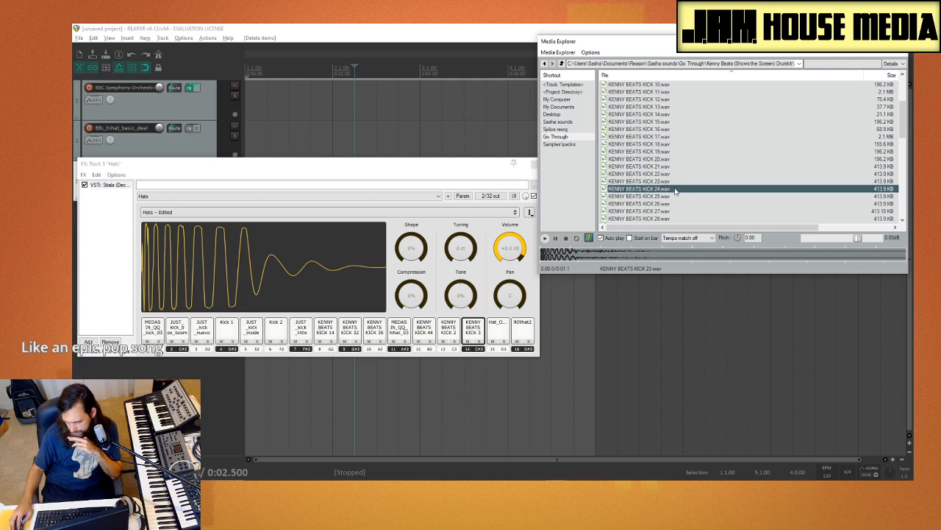
{"action": "left_click", "coordinate": [675, 197]}
Step: Compare KENNY BEATS KICK 26, 29, 31 and 32, and load KENNY BEATS KICK 32.wav onto pad 15
{"action": "scroll", "coordinate": [677, 190], "scroll_direction": "down", "scroll_amount": 2}
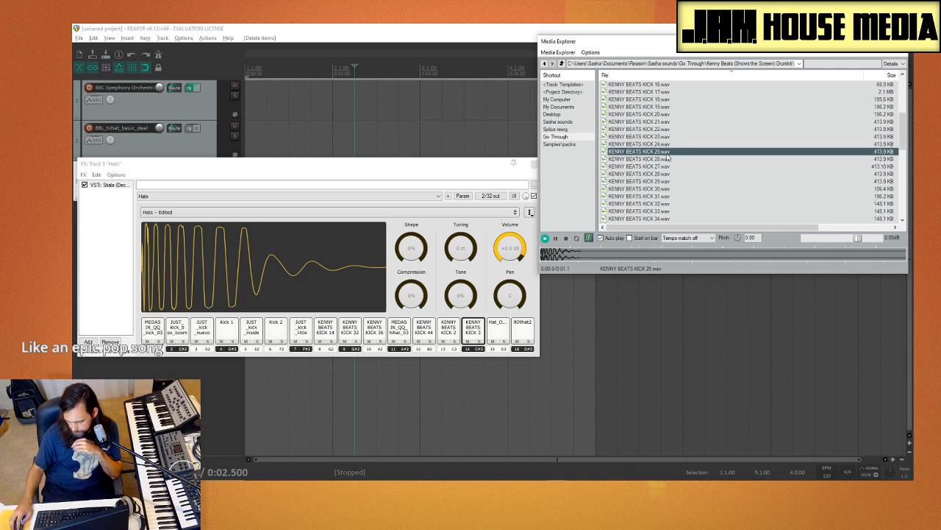
{"action": "left_click", "coordinate": [669, 159]}
{"action": "left_click", "coordinate": [669, 182]}
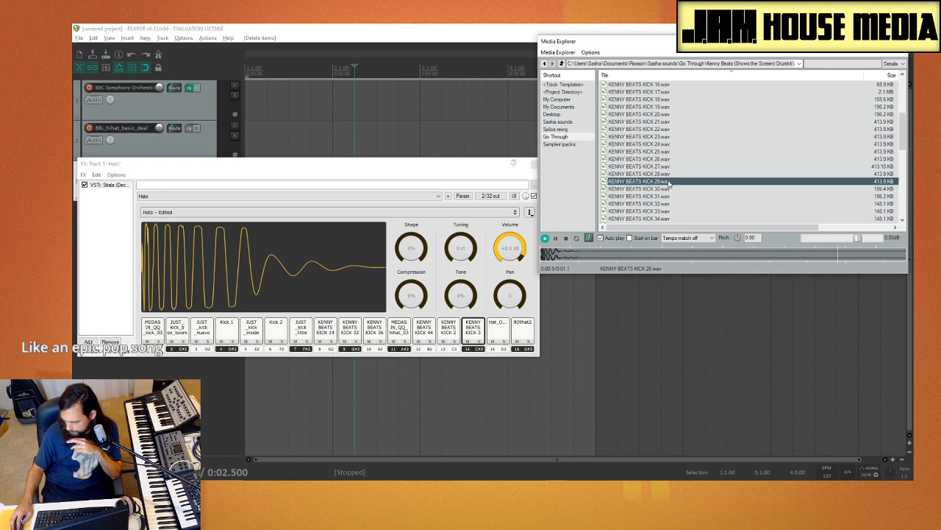
{"action": "left_click", "coordinate": [668, 197]}
{"action": "left_click", "coordinate": [664, 204]}
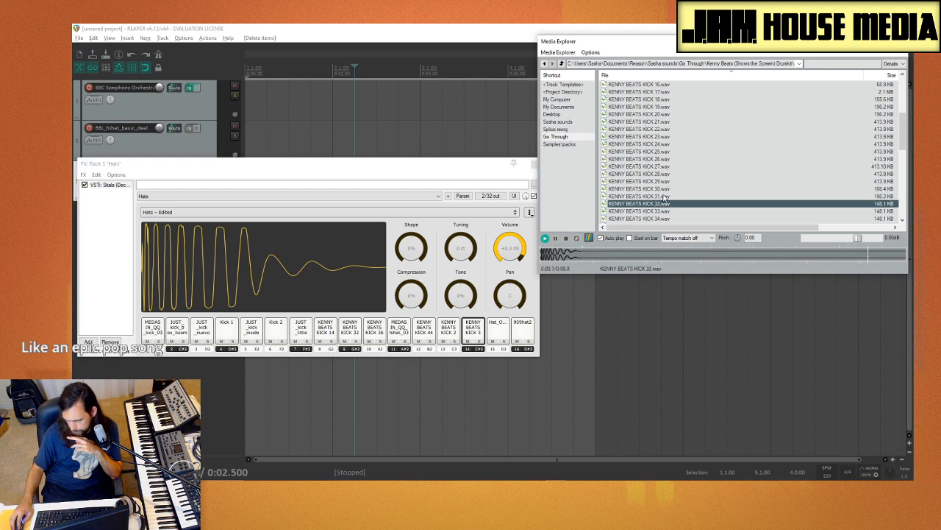
{"action": "left_click", "coordinate": [663, 196]}
{"action": "left_click", "coordinate": [665, 205]}
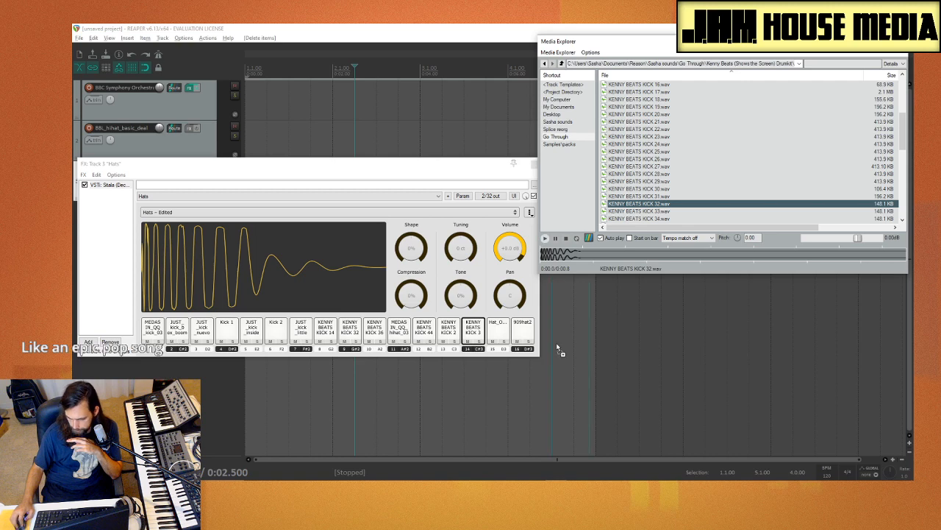
{"action": "left_click_drag", "start_coordinate": [557, 347], "coordinate": [497, 332]}
Step: Compare KENNY BEATS KICK 34 through KICK 37, and load KENNY BEATS KICK 37.wav onto pad 16
{"action": "left_click", "coordinate": [651, 218]}
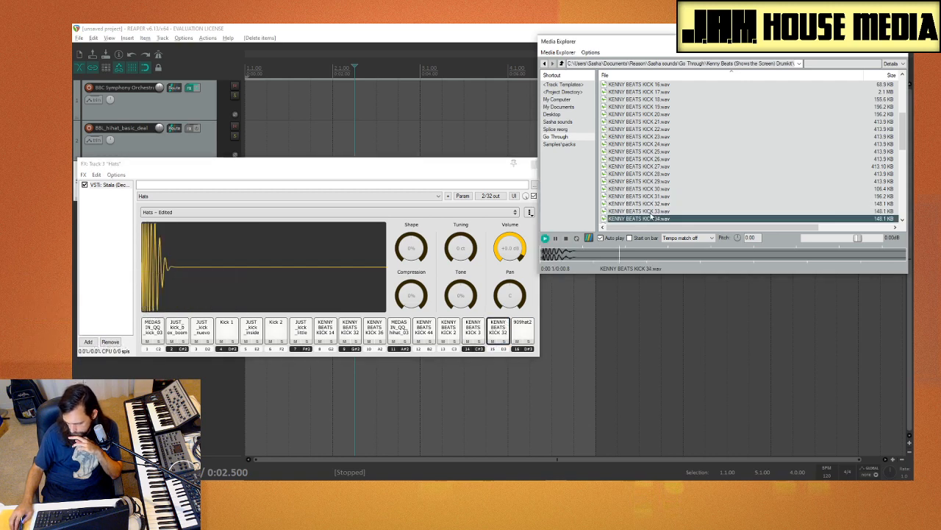
{"action": "scroll", "coordinate": [650, 216], "scroll_direction": "down", "scroll_amount": 4}
{"action": "left_click", "coordinate": [659, 137]}
{"action": "left_click", "coordinate": [660, 144]}
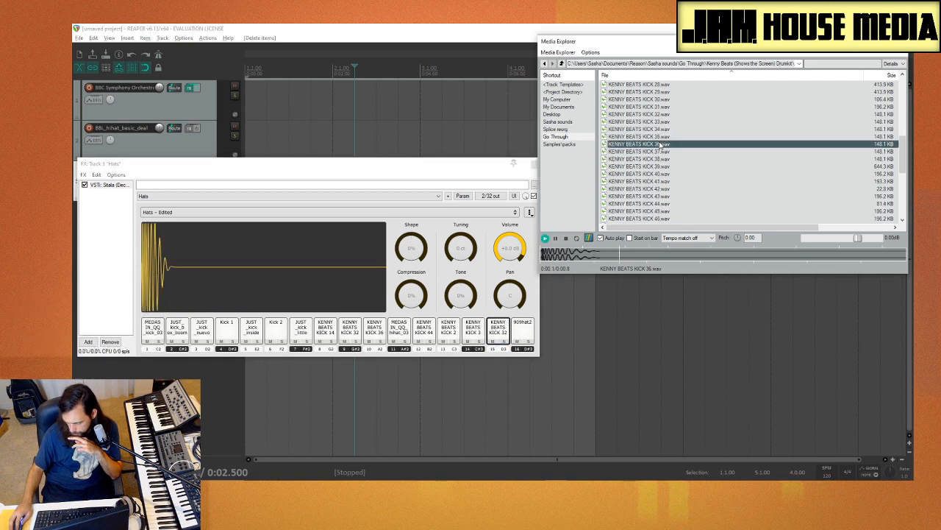
{"action": "left_click_drag", "start_coordinate": [570, 277], "coordinate": [522, 331]}
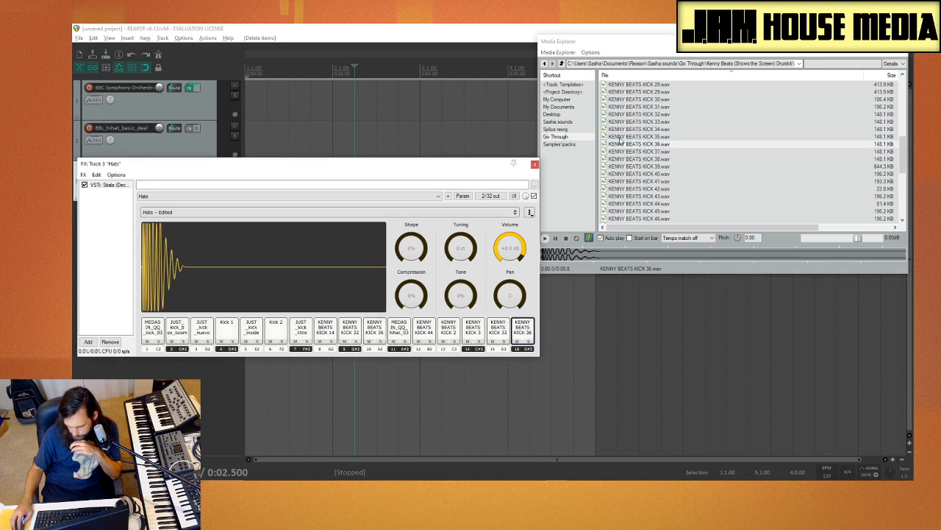
{"action": "left_click", "coordinate": [660, 152]}
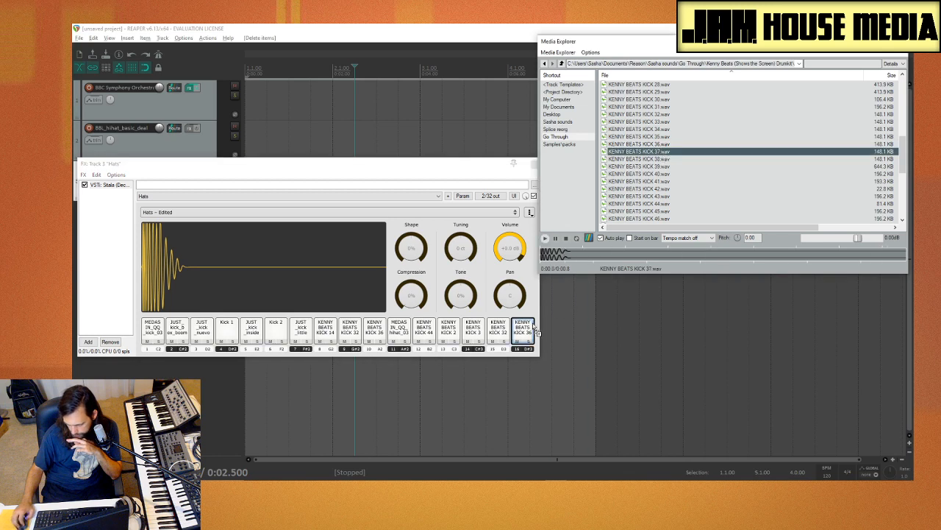
{"action": "left_click_drag", "start_coordinate": [536, 333], "coordinate": [531, 327]}
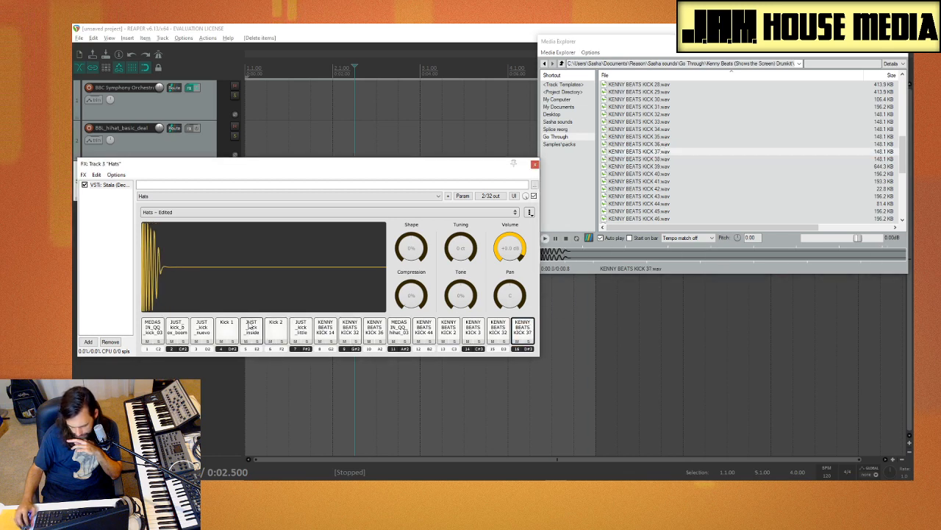
Step: Save the edited kit over the existing Hats kit and move the Sitala window clear of the track list
{"action": "left_click", "coordinate": [530, 213]}
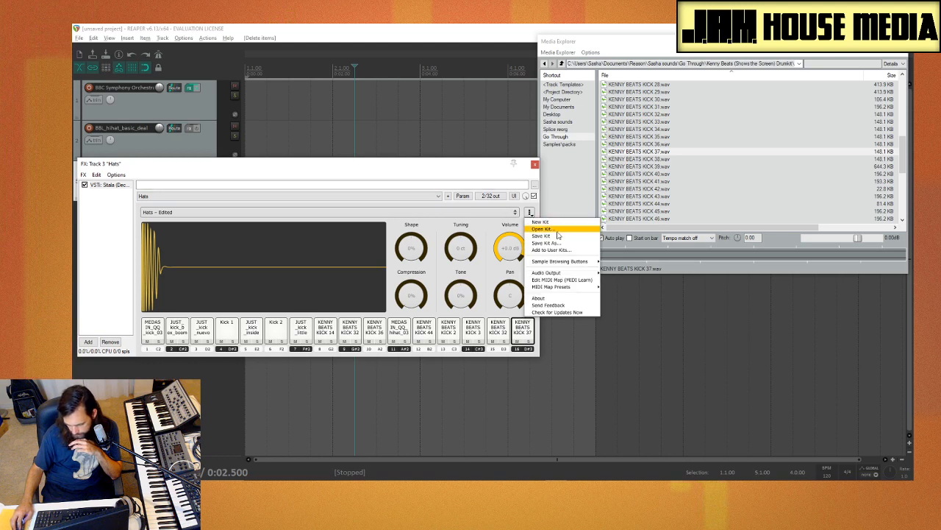
{"action": "left_click", "coordinate": [544, 235]}
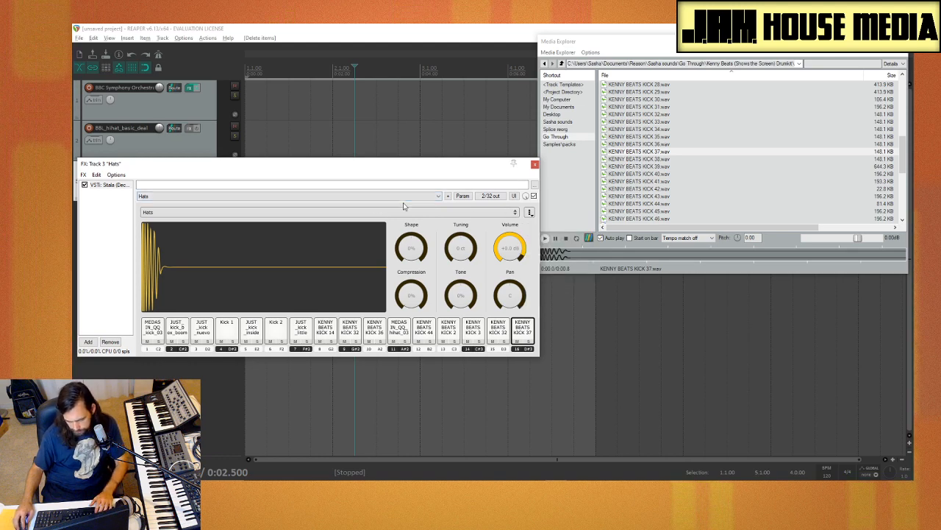
{"action": "left_click_drag", "start_coordinate": [423, 165], "coordinate": [511, 149]}
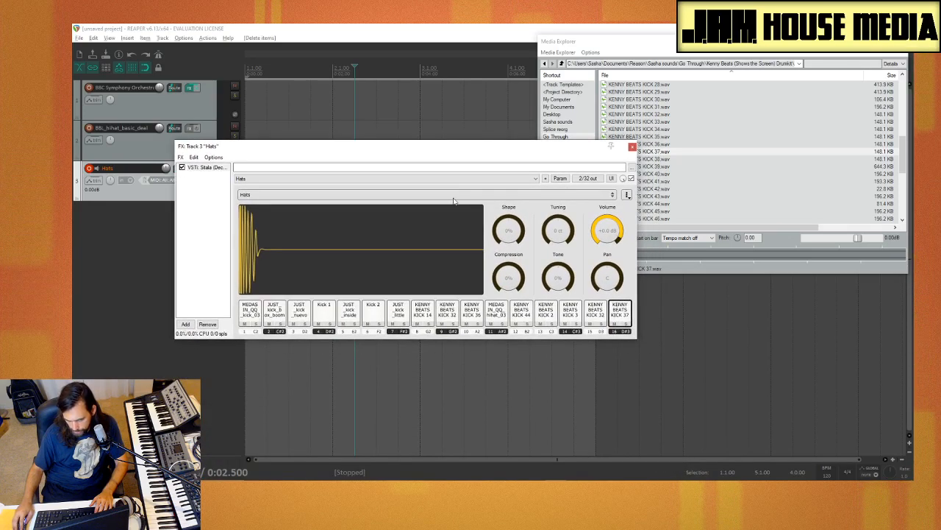
Step: Undo the recent project changes back to the edited Clean 808 kit
{"action": "left_click", "coordinate": [627, 195]}
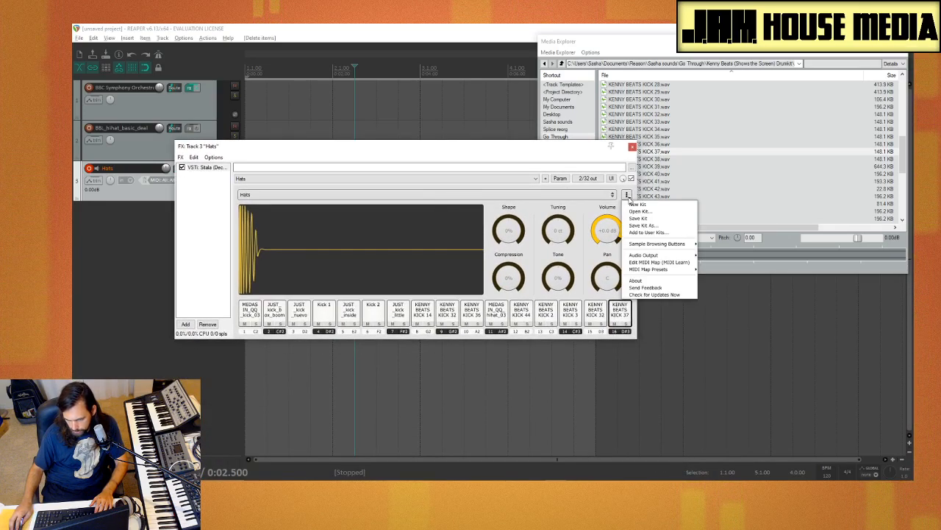
{"action": "left_click", "coordinate": [585, 208]}
{"action": "key", "text": "ctrl+z"}
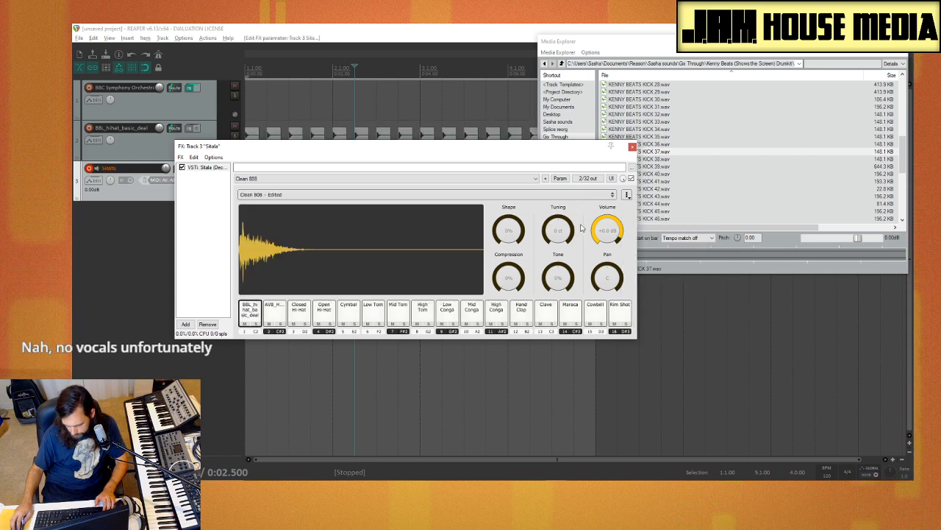
{"action": "left_click", "coordinate": [627, 195]}
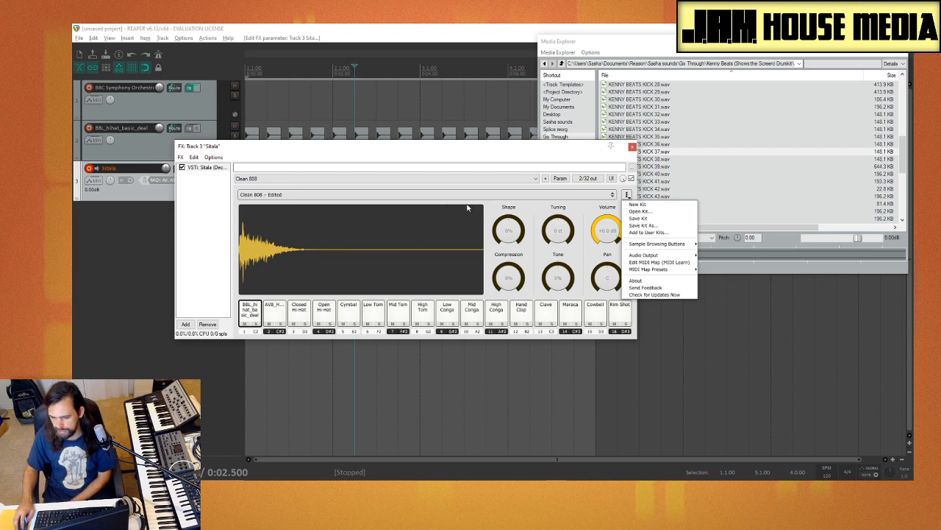
{"action": "left_click", "coordinate": [492, 212]}
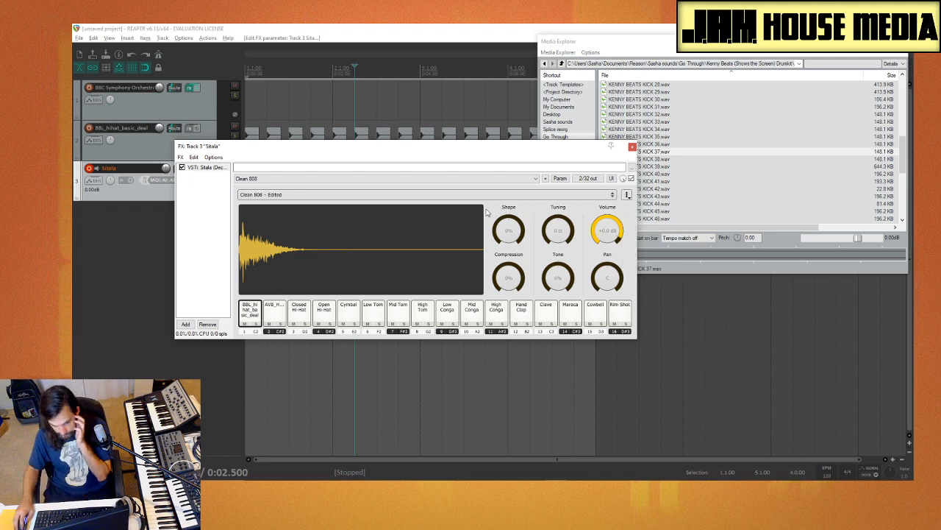
Step: Load the recently used Hats kit into Sitala
{"action": "left_click", "coordinate": [611, 195]}
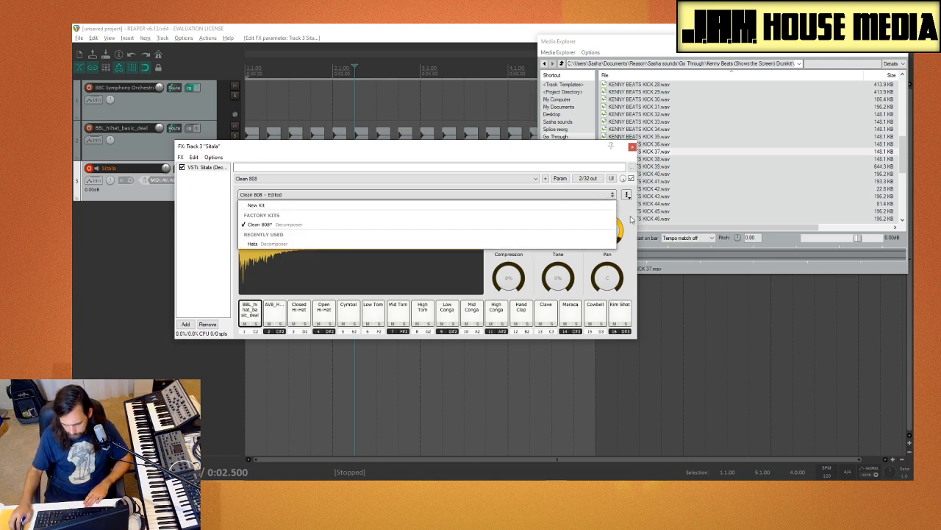
{"action": "left_click", "coordinate": [632, 220]}
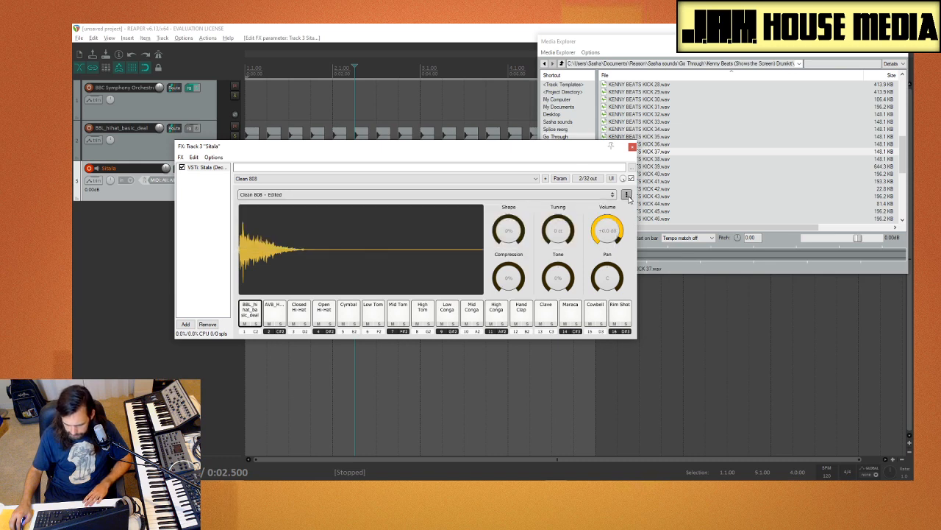
{"action": "left_click", "coordinate": [627, 195]}
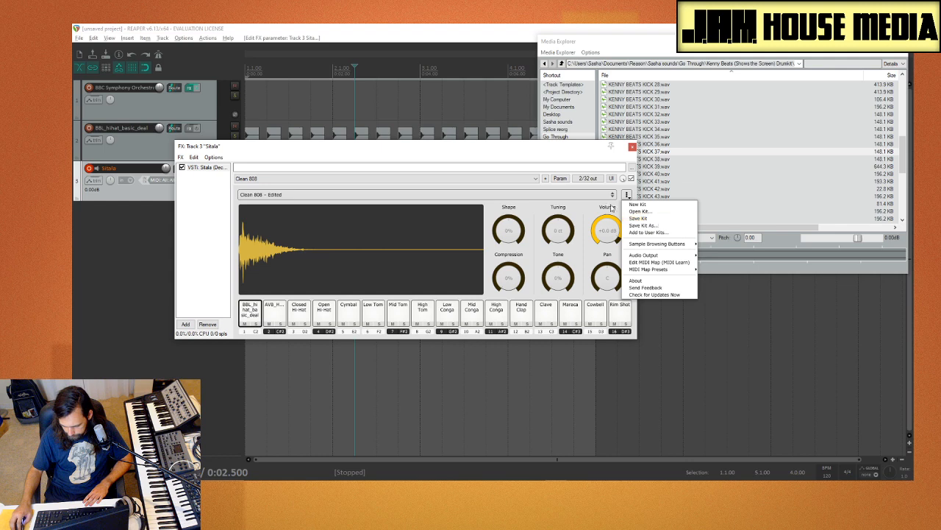
{"action": "left_click", "coordinate": [610, 208]}
{"action": "left_click", "coordinate": [609, 197]}
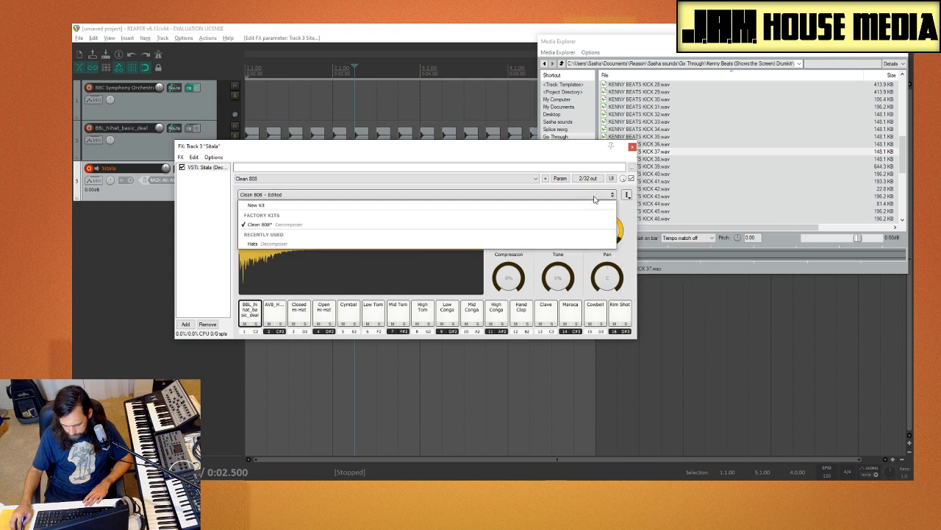
{"action": "left_click", "coordinate": [338, 234]}
{"action": "left_click", "coordinate": [416, 285]}
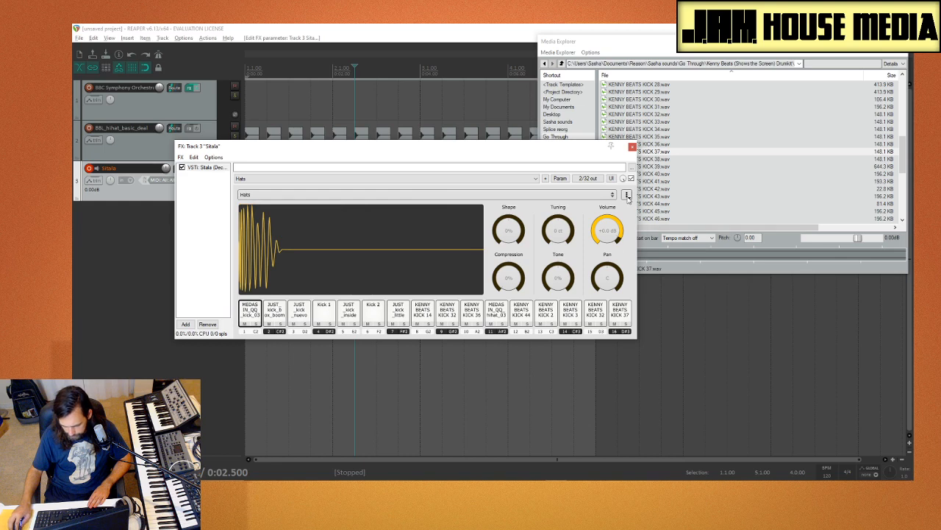
Step: Save the loaded kit as a separate kit named Kicks
{"action": "left_click", "coordinate": [626, 195]}
{"action": "left_click", "coordinate": [622, 247]}
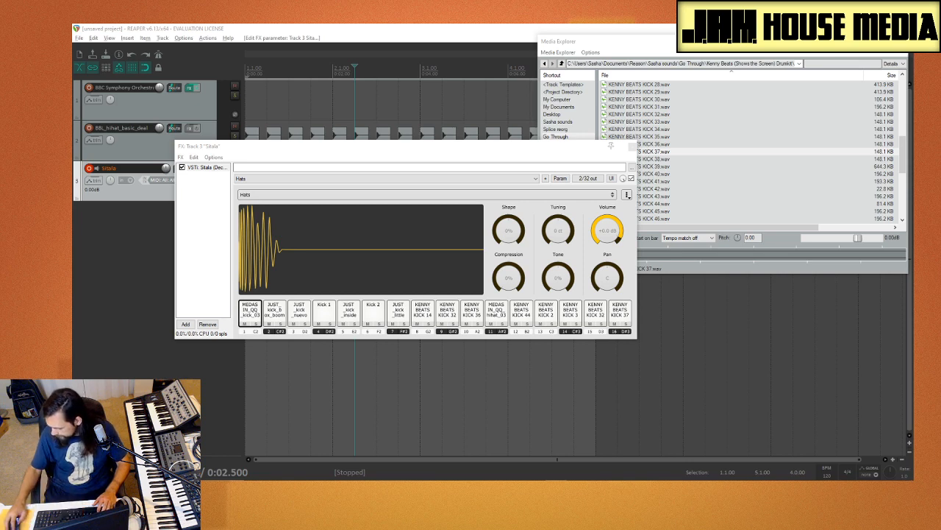
{"action": "key", "text": "Return"}
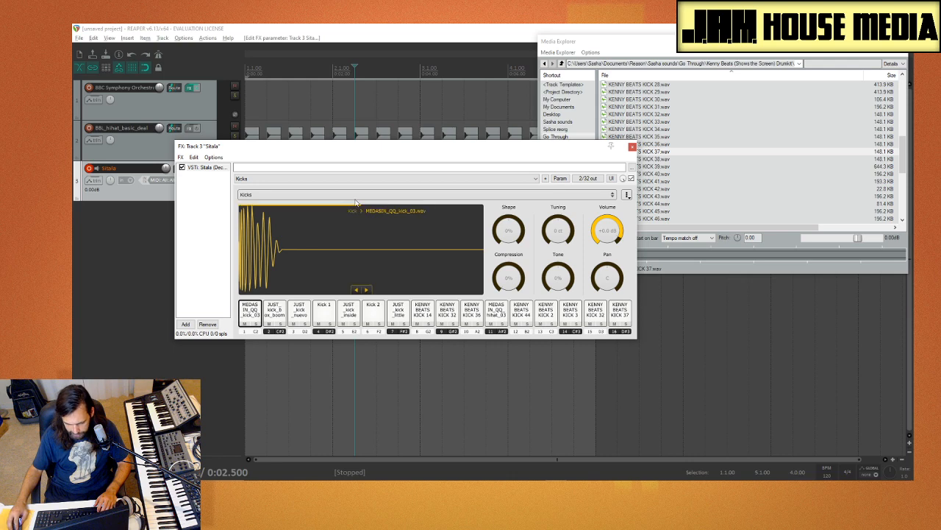
Step: Browse to the Open hats folder under Splice reorg, Drum Hits, Hat in the Media Explorer
{"action": "left_click", "coordinate": [553, 76]}
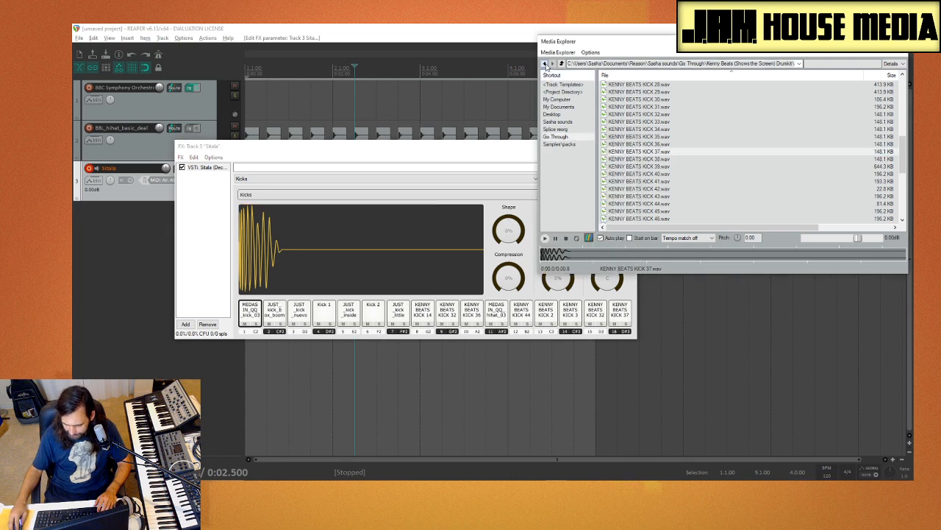
{"action": "left_click", "coordinate": [545, 64]}
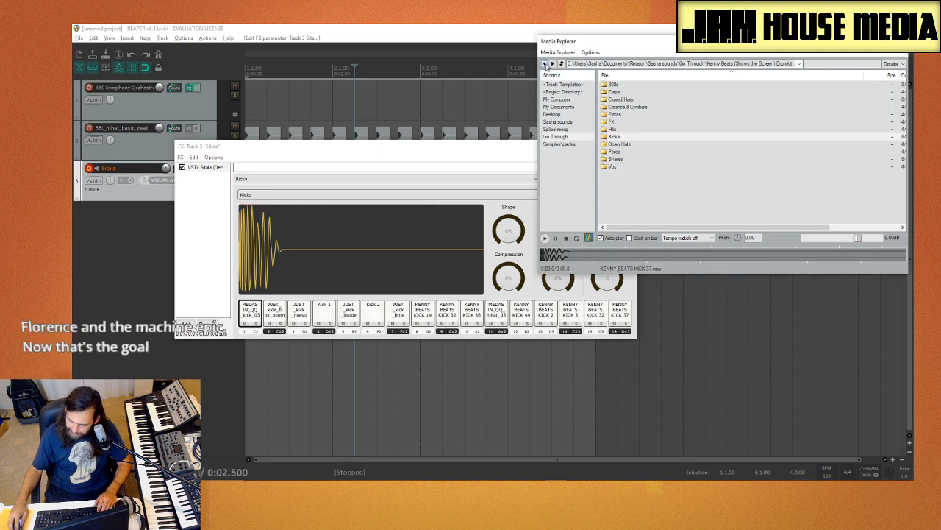
{"action": "left_click", "coordinate": [557, 130]}
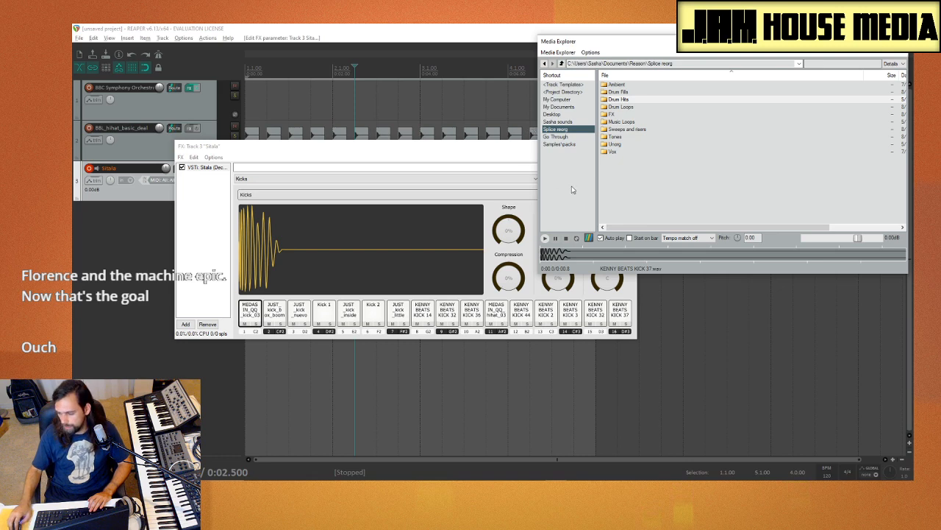
{"action": "left_click", "coordinate": [619, 99]}
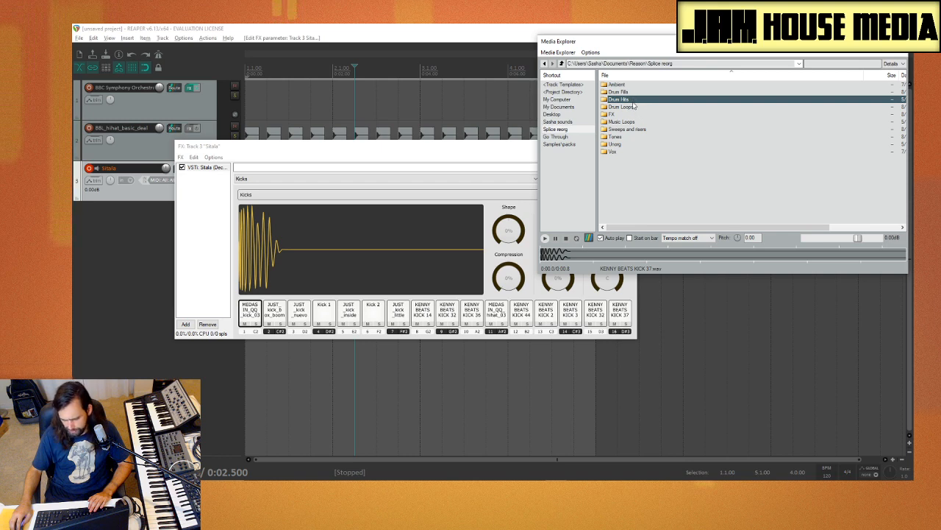
{"action": "double_click", "coordinate": [631, 101]}
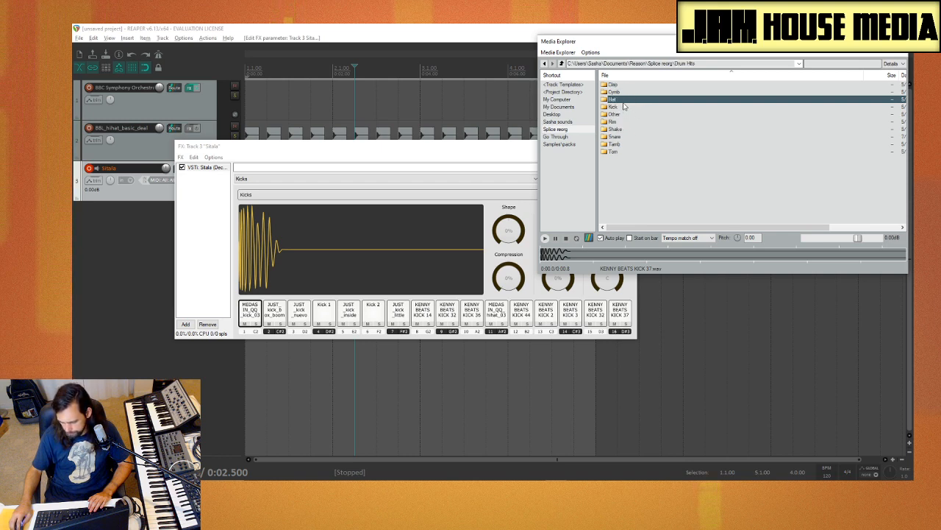
{"action": "double_click", "coordinate": [626, 99]}
{"action": "double_click", "coordinate": [615, 92]}
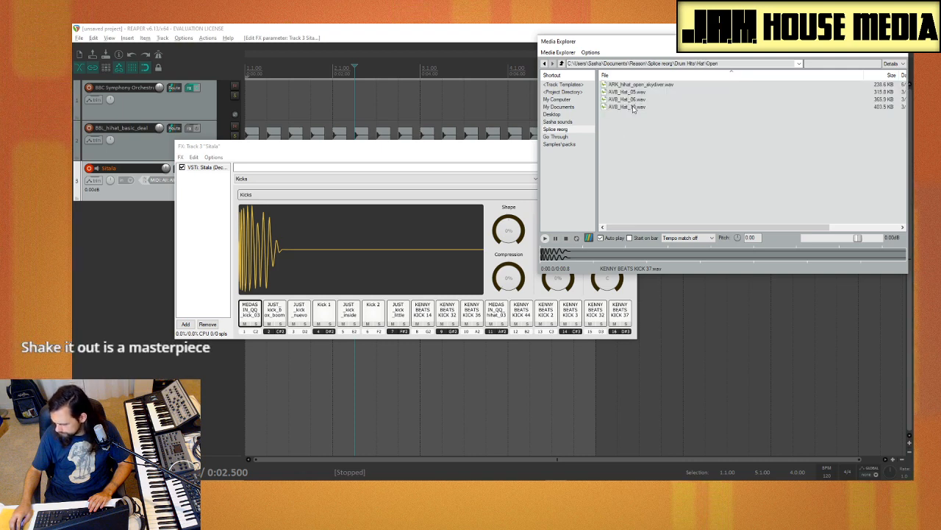
Step: Audition AVB_Hat_05, AVB_Hat_06, AVB_Hat_10 and ARK_hihat_open_skydiver
{"action": "left_click", "coordinate": [633, 107]}
{"action": "left_click", "coordinate": [637, 100]}
{"action": "left_click", "coordinate": [640, 92]}
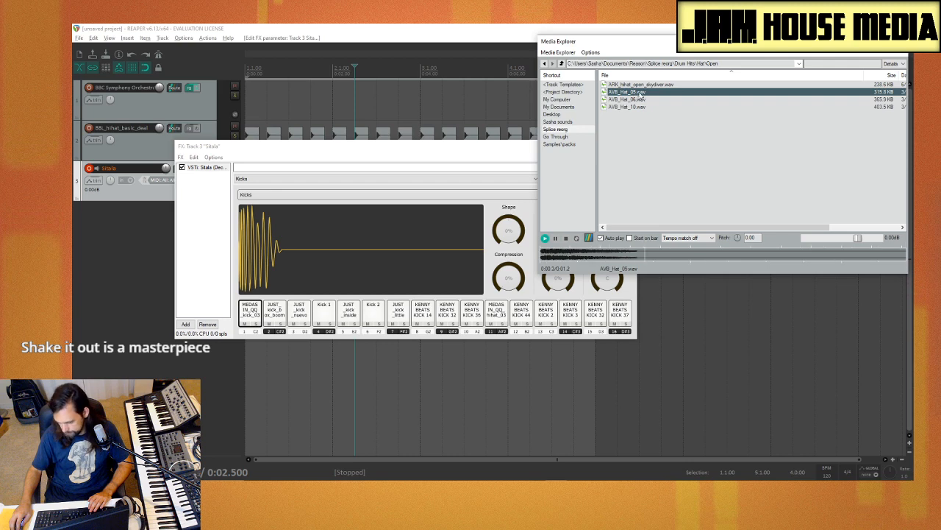
{"action": "left_click", "coordinate": [639, 84]}
{"action": "left_click", "coordinate": [642, 92]}
{"action": "left_click", "coordinate": [644, 99]}
{"action": "left_click", "coordinate": [647, 108]}
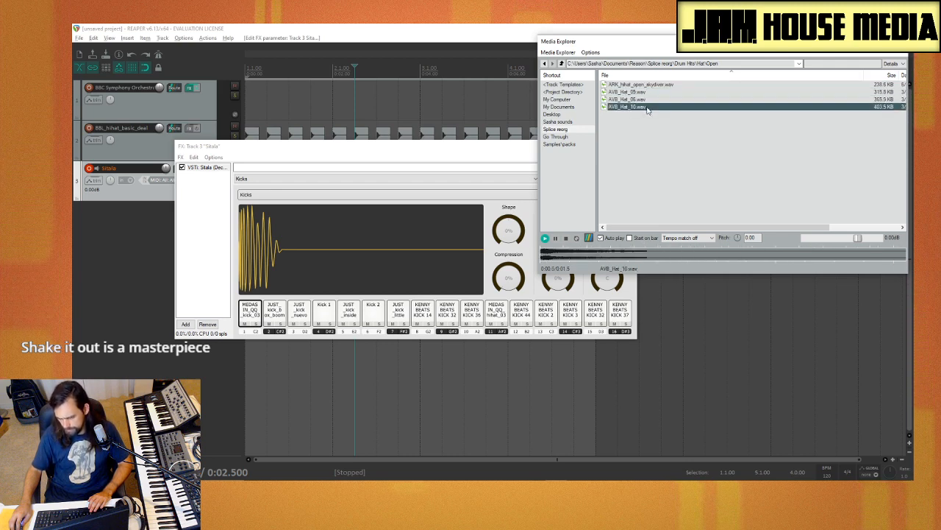
Step: Browse to the Closed hats folder under Splice reorg, Drum Hits, Hat in the Media Explorer
{"action": "left_click", "coordinate": [562, 64]}
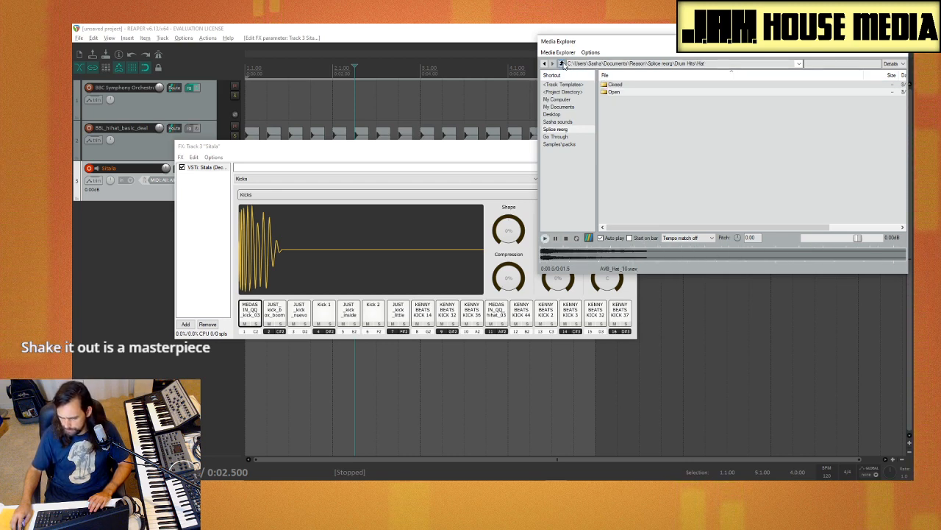
{"action": "left_click", "coordinate": [562, 64]}
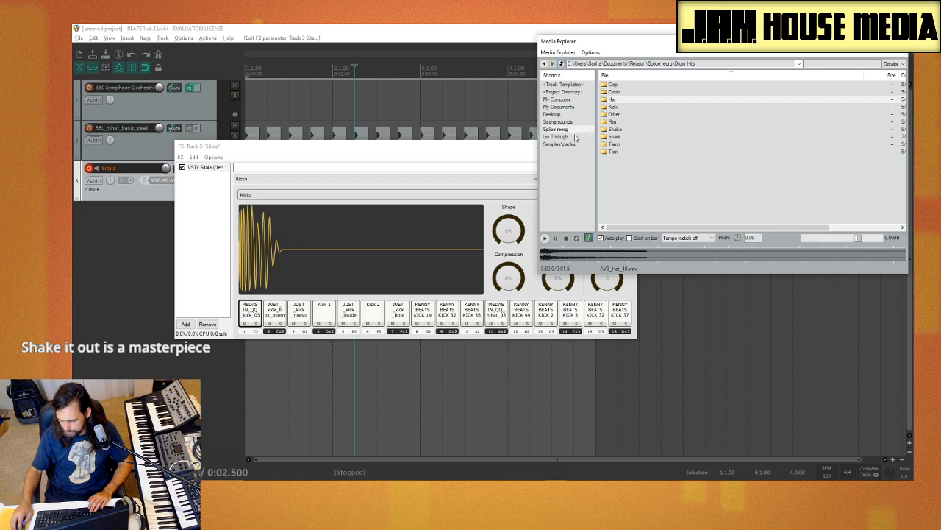
{"action": "double_click", "coordinate": [620, 101]}
{"action": "double_click", "coordinate": [617, 85]}
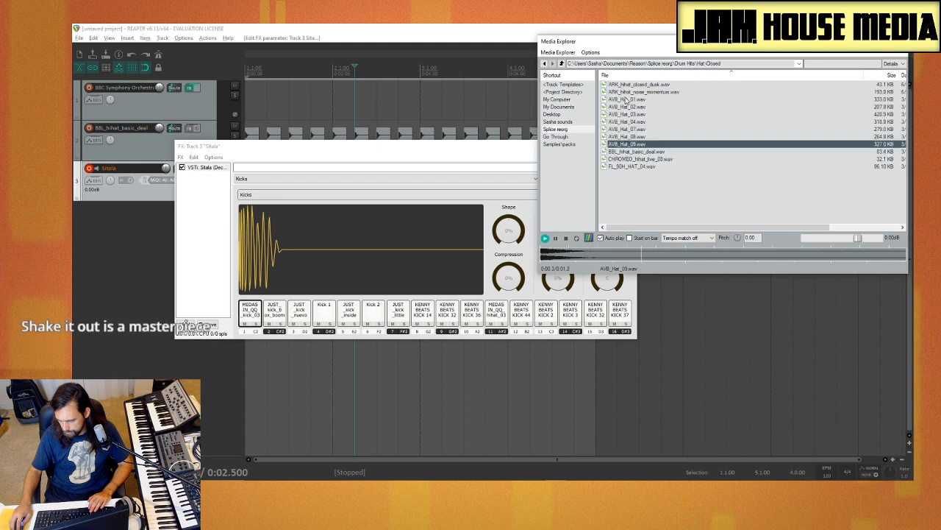
Step: Audition the first closed hats and load ARK_hihat_closed_dusk onto Sitala pad 1
{"action": "left_click", "coordinate": [626, 100]}
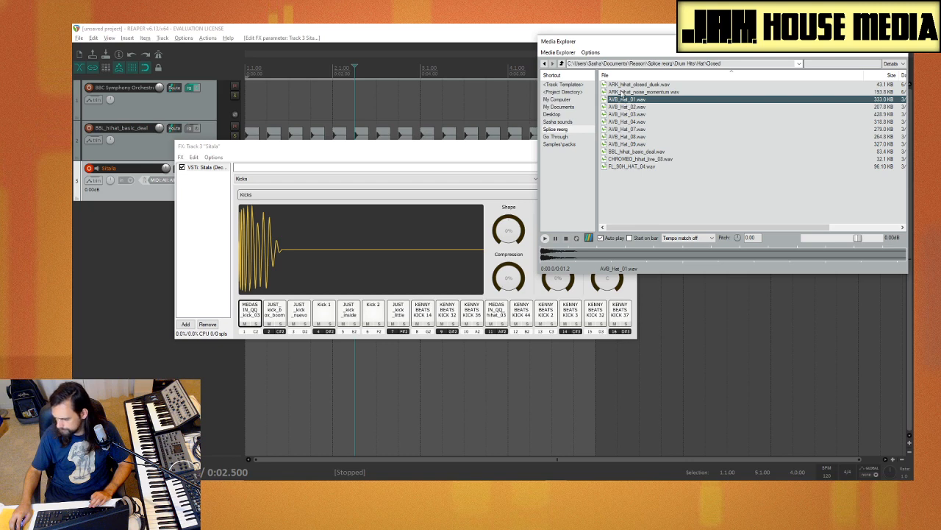
{"action": "left_click", "coordinate": [640, 85]}
{"action": "left_click", "coordinate": [642, 92]}
{"action": "left_click", "coordinate": [642, 87]}
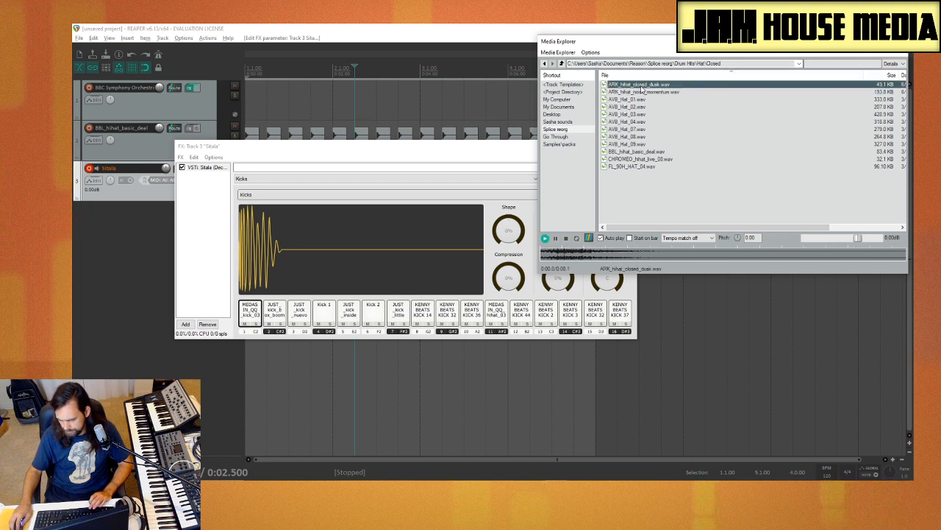
{"action": "left_click", "coordinate": [642, 92]}
{"action": "left_click", "coordinate": [642, 86]}
{"action": "left_click_drag", "start_coordinate": [642, 85], "coordinate": [329, 258]}
Step: Audition the closed hats from ARK_hihat_noise_momentum onward and load CHROMEO_hihat_live_08 onto Sitala pad 2
{"action": "left_click", "coordinate": [663, 93]}
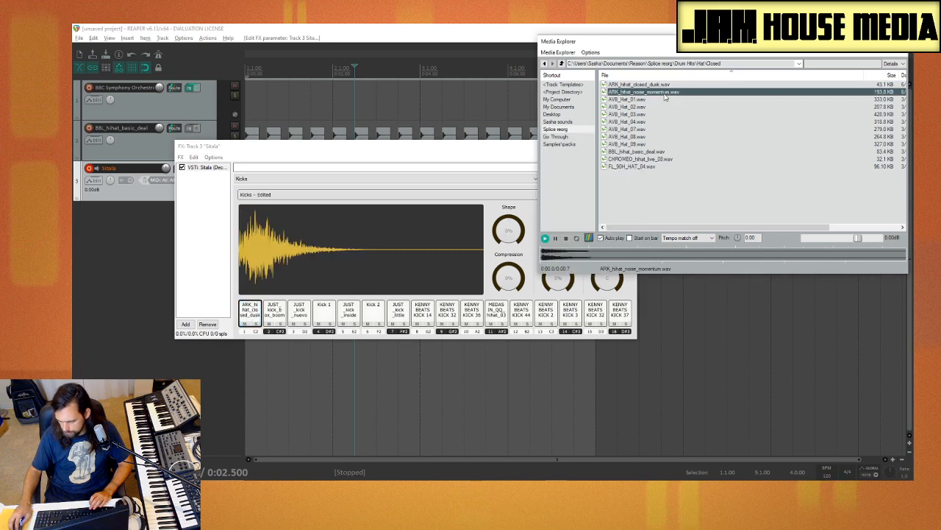
{"action": "left_click", "coordinate": [659, 99]}
{"action": "left_click", "coordinate": [656, 107]}
{"action": "left_click", "coordinate": [654, 115]}
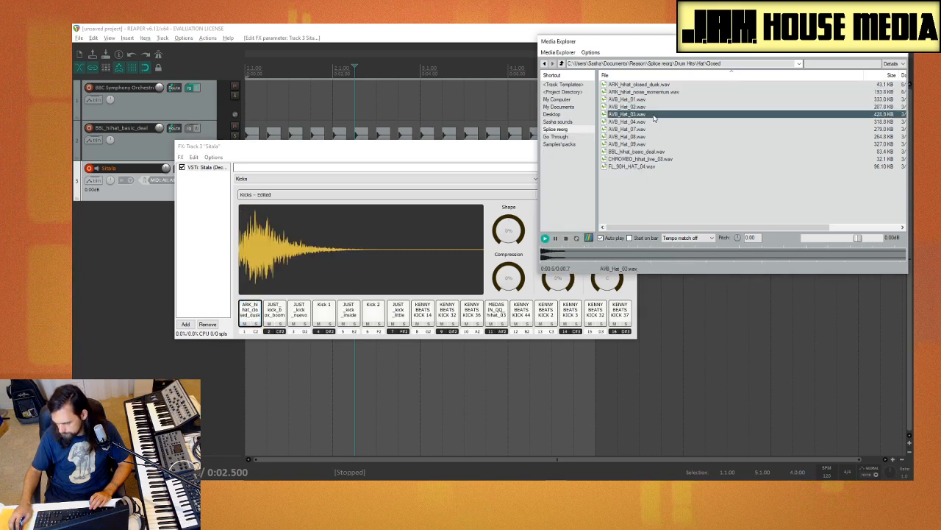
{"action": "left_click", "coordinate": [653, 122]}
{"action": "left_click", "coordinate": [652, 130]}
{"action": "left_click", "coordinate": [652, 137]}
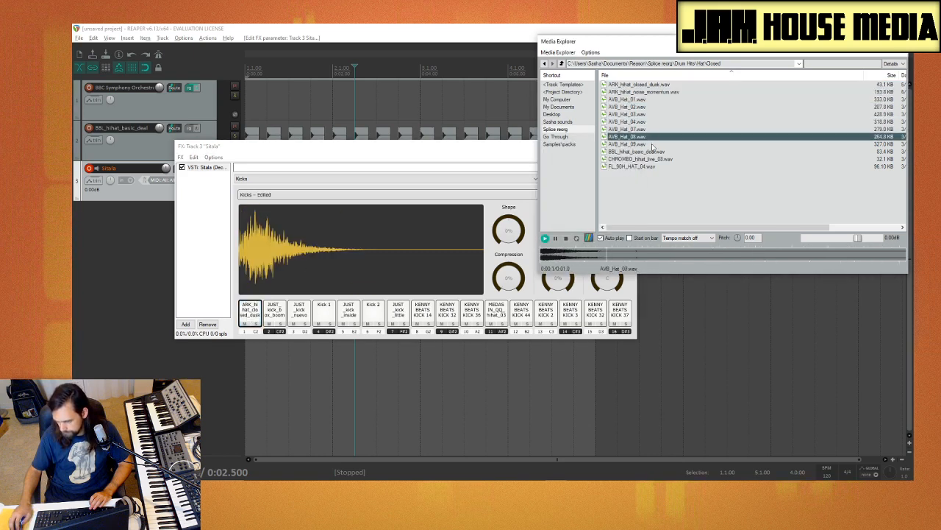
{"action": "left_click", "coordinate": [651, 144]}
{"action": "left_click", "coordinate": [654, 152]}
{"action": "left_click", "coordinate": [659, 159]}
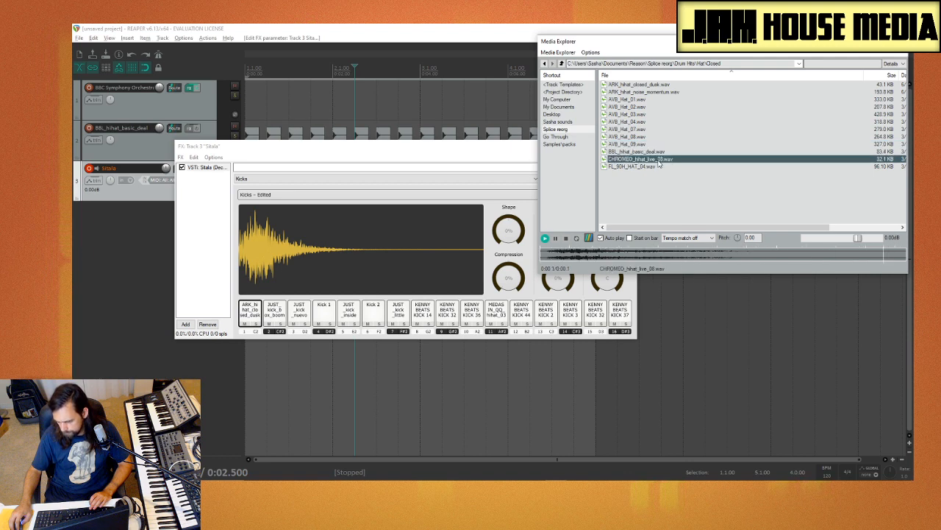
{"action": "left_click_drag", "start_coordinate": [660, 164], "coordinate": [275, 312]}
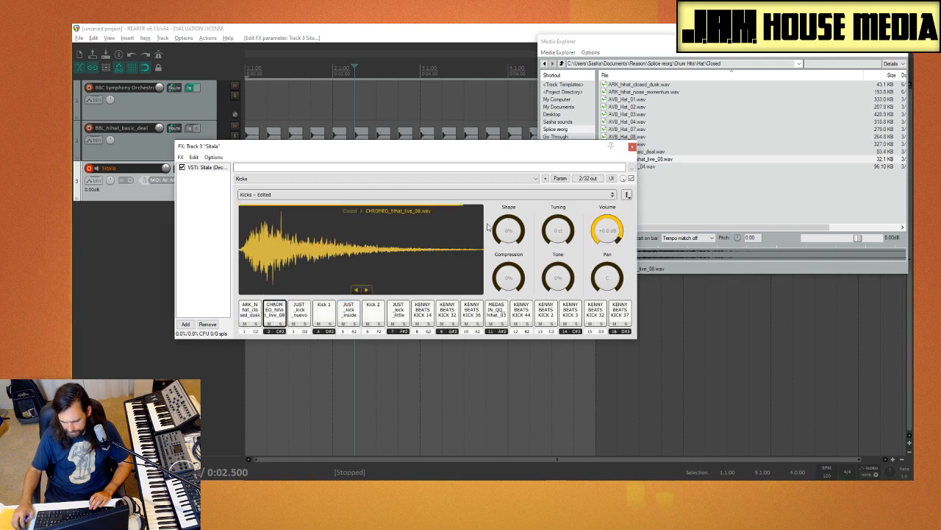
Step: Compare BBL_hihat_basic_deal with FL_90H_HAT_04 and load FL_90H_HAT_04 onto Sitala pad 3
{"action": "left_click", "coordinate": [705, 153]}
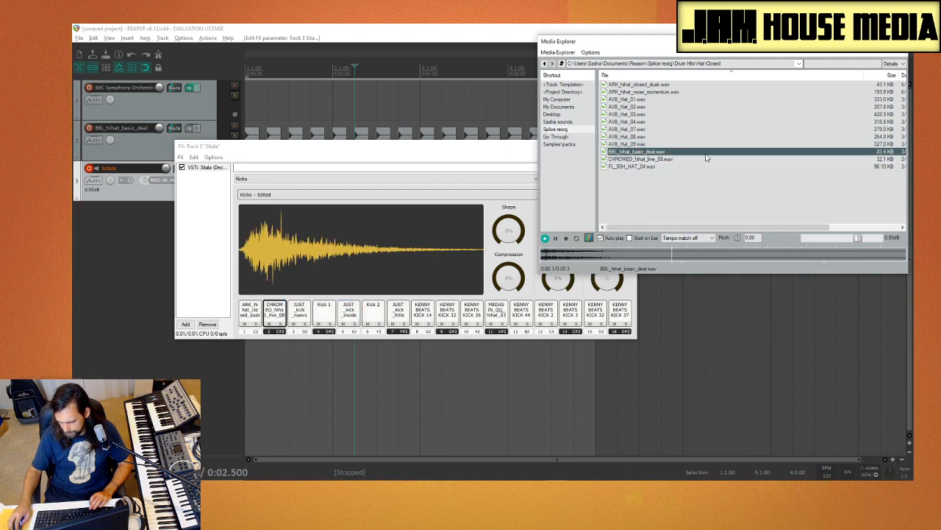
{"action": "left_click", "coordinate": [651, 167]}
{"action": "left_click", "coordinate": [651, 153]}
{"action": "left_click", "coordinate": [644, 167]}
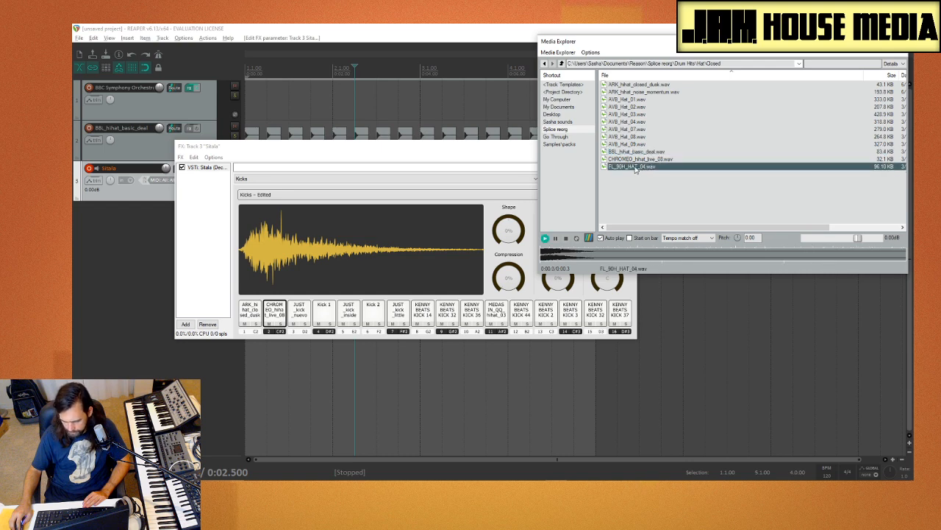
{"action": "left_click", "coordinate": [644, 152]}
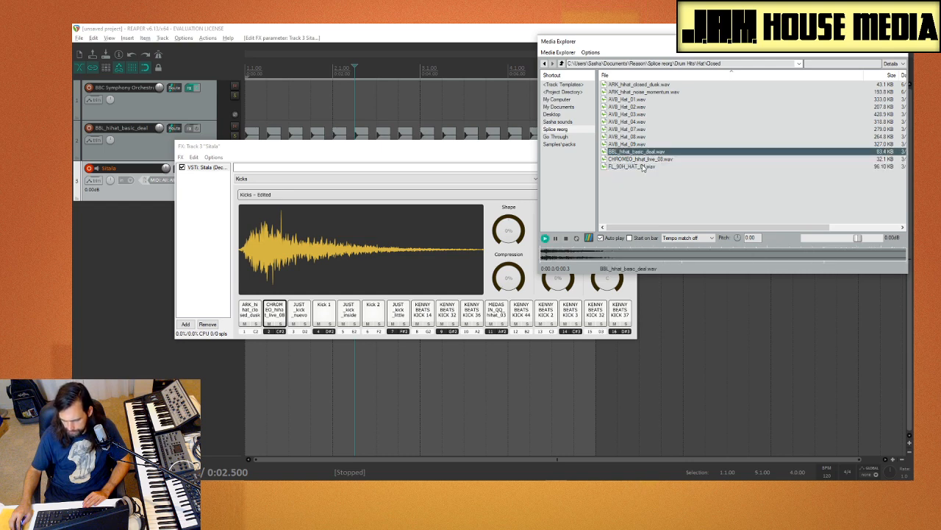
{"action": "left_click_drag", "start_coordinate": [643, 168], "coordinate": [299, 321]}
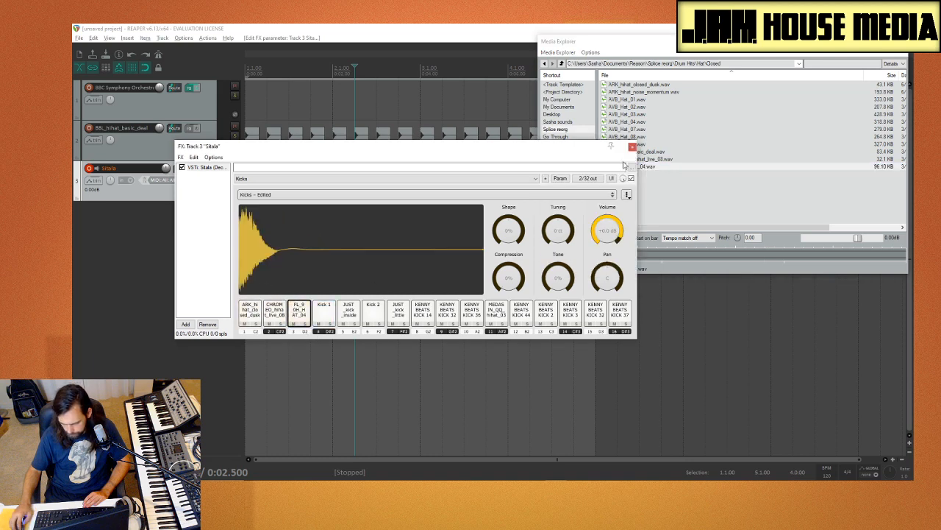
Step: Audition AVB_Hat_09 and load BBL_hihat_basic_deal onto Sitala pad 4
{"action": "left_click", "coordinate": [646, 152]}
{"action": "left_click", "coordinate": [642, 145]}
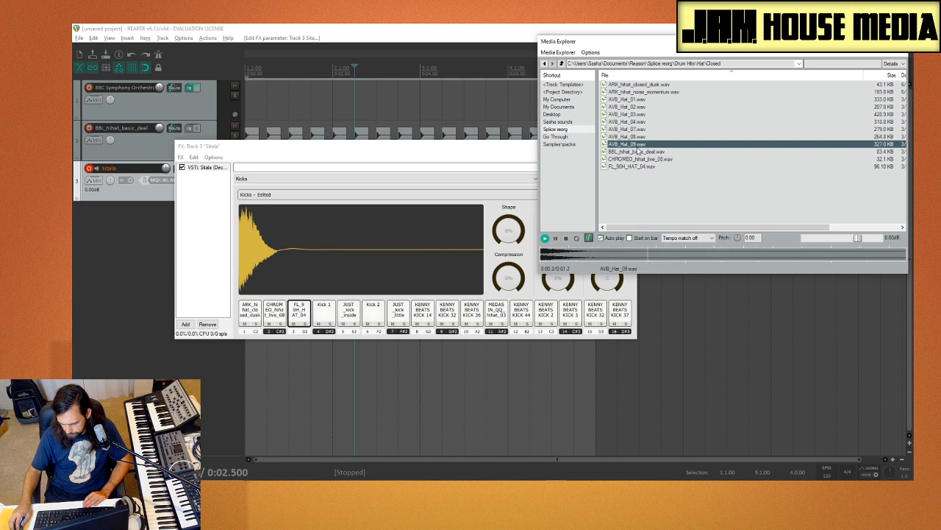
{"action": "left_click", "coordinate": [637, 150]}
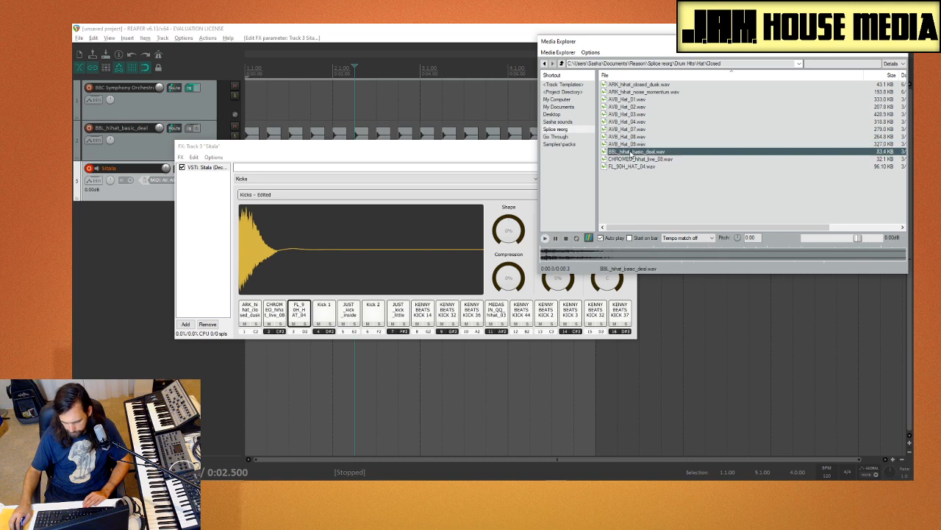
{"action": "left_click_drag", "start_coordinate": [326, 317], "coordinate": [326, 317]}
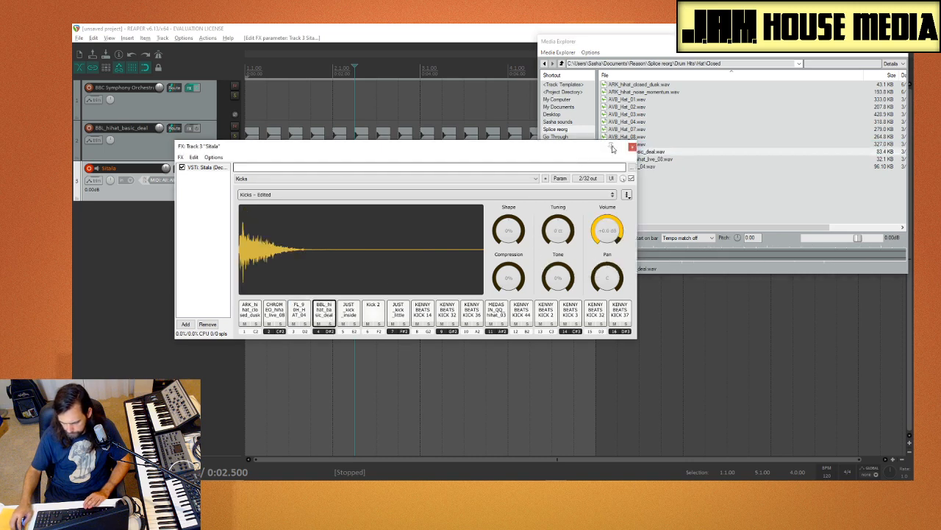
Step: Audition the AVB_Hat samples in the Closed folder again, working up the list to AVB_Hat_01
{"action": "left_click", "coordinate": [673, 138]}
{"action": "left_click", "coordinate": [655, 143]}
{"action": "left_click", "coordinate": [650, 137]}
{"action": "left_click", "coordinate": [640, 121]}
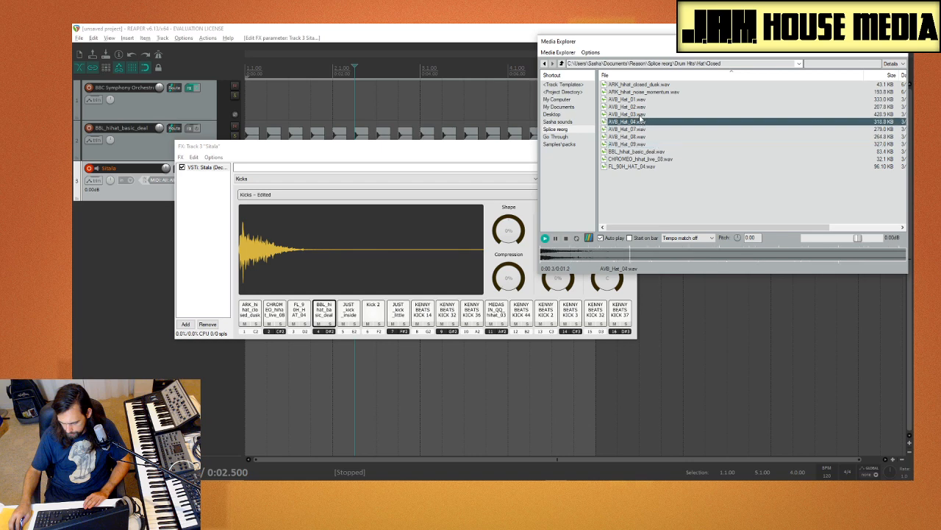
{"action": "left_click", "coordinate": [641, 115]}
{"action": "left_click", "coordinate": [640, 108]}
{"action": "key", "text": "Up"}
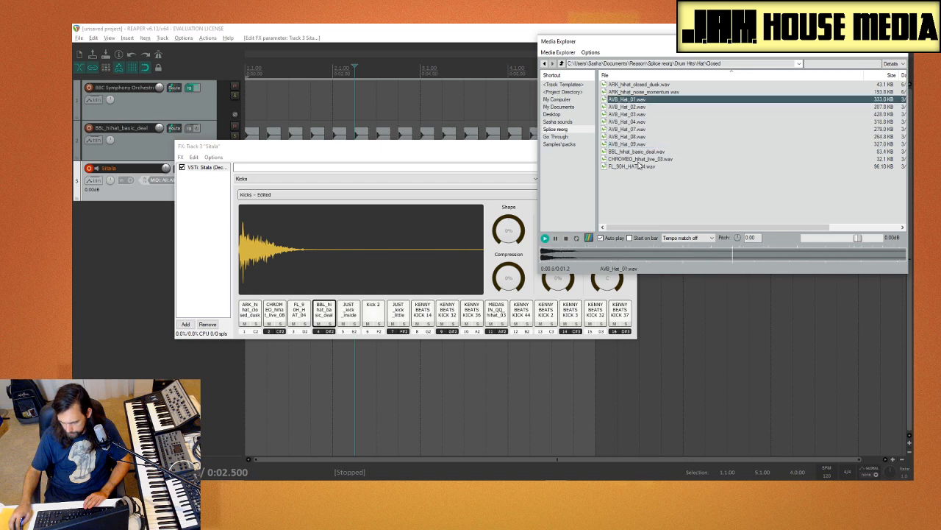
Step: Compare the sound of FL_90H_HAT_04, CHROMEO_hihat_live_08 and BBL_hihat_basic_deal
{"action": "left_click", "coordinate": [639, 167]}
{"action": "left_click", "coordinate": [644, 160]}
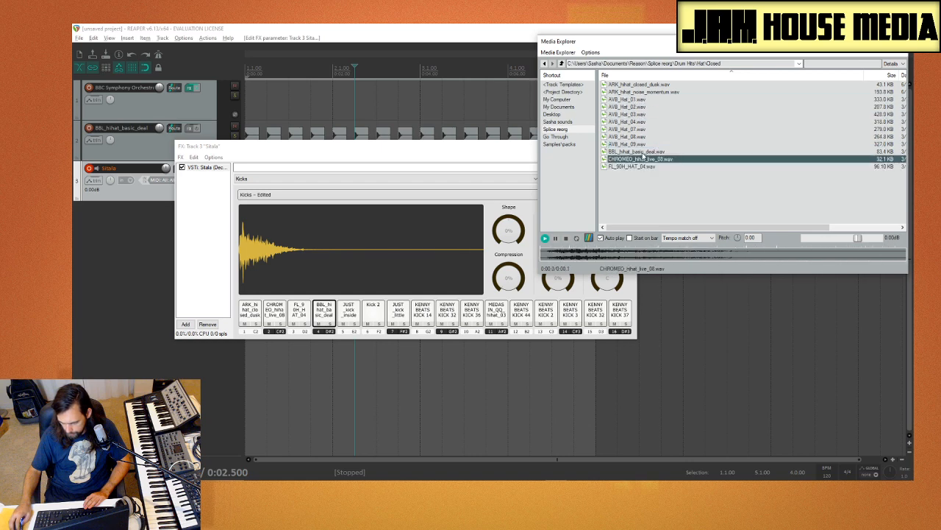
{"action": "left_click", "coordinate": [644, 152]}
{"action": "left_click", "coordinate": [644, 158]}
{"action": "left_click", "coordinate": [642, 167]}
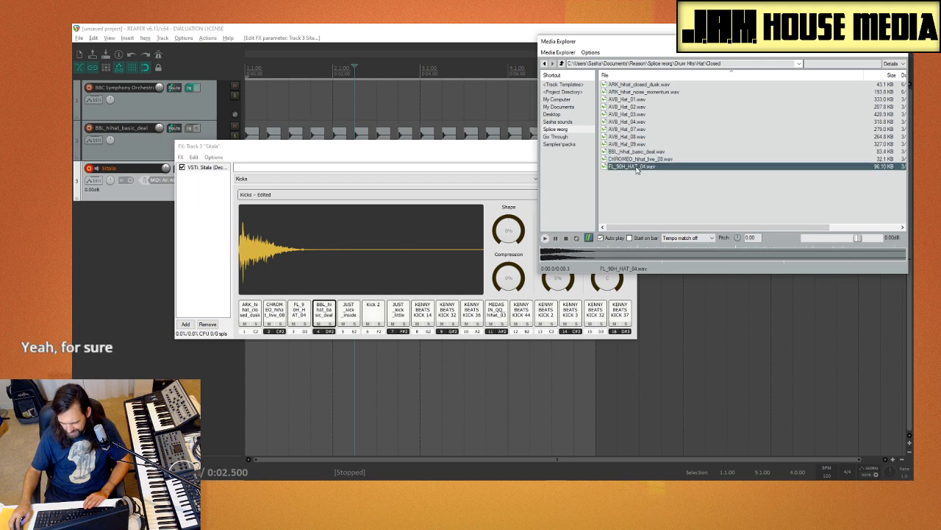
{"action": "left_click", "coordinate": [637, 159]}
{"action": "left_click", "coordinate": [636, 173]}
{"action": "left_click", "coordinate": [633, 169]}
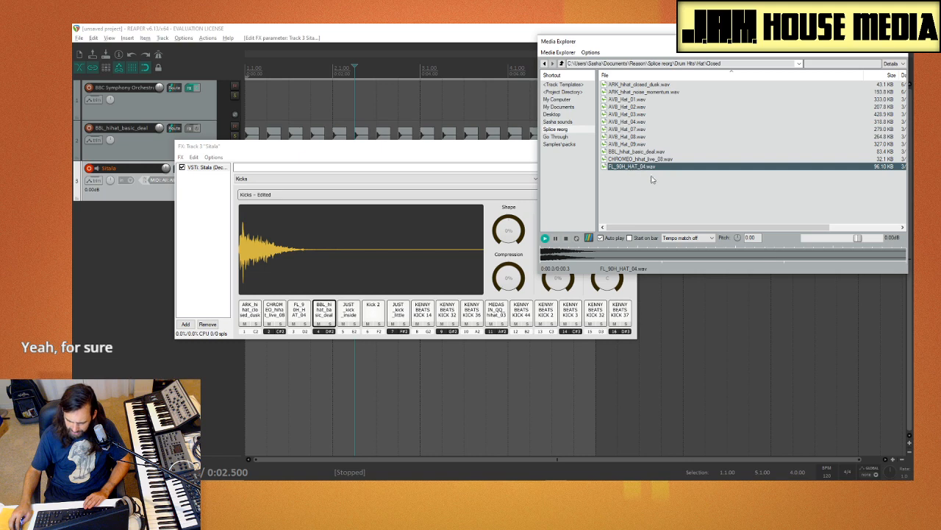
Step: Browse to the Hat folder under Drums Samples in the personal sounds library
{"action": "left_click", "coordinate": [565, 64]}
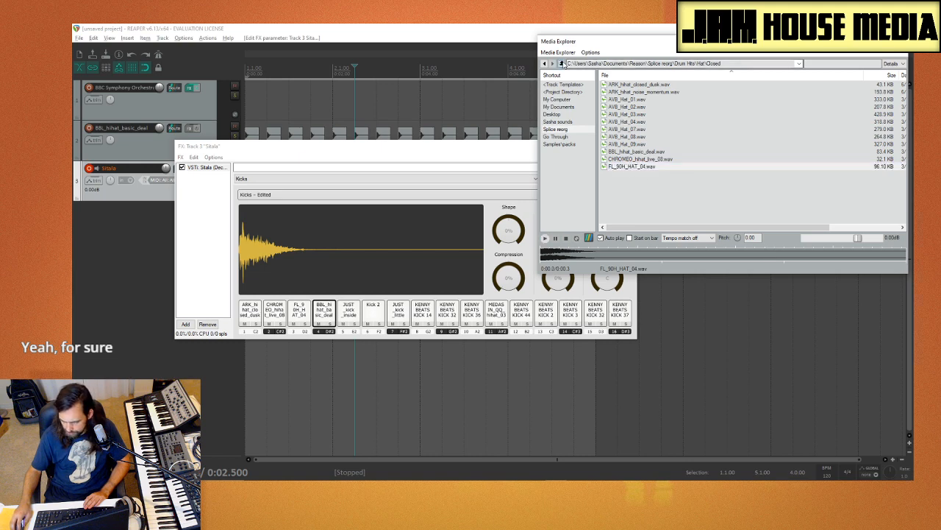
{"action": "left_click", "coordinate": [567, 122]}
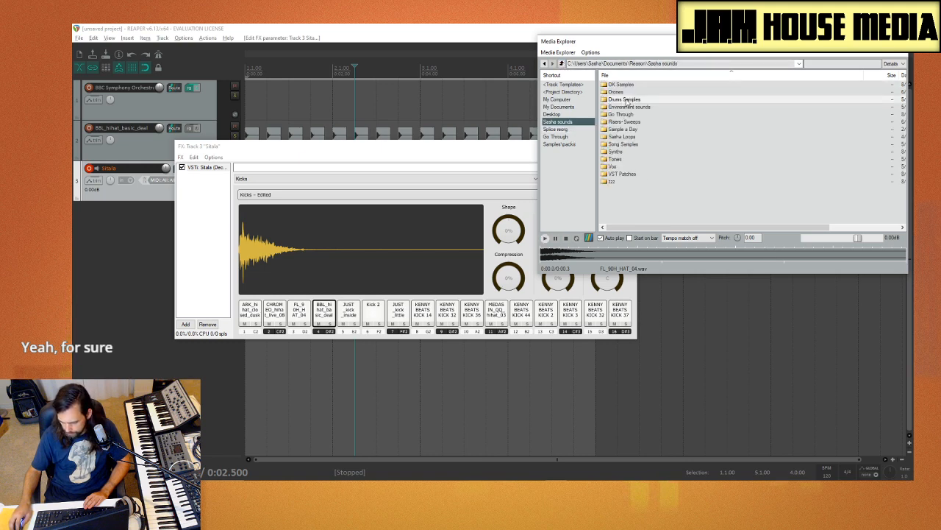
{"action": "double_click", "coordinate": [626, 100]}
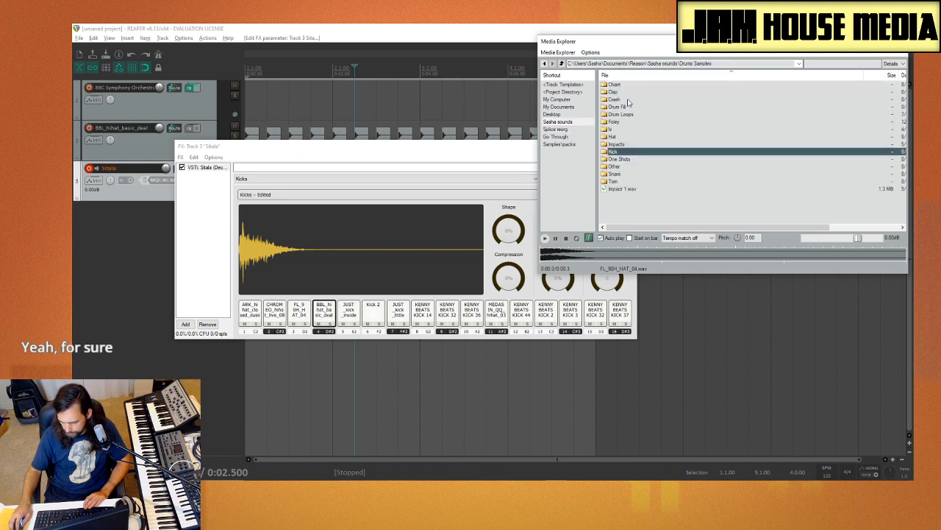
{"action": "double_click", "coordinate": [622, 138]}
Step: Audition the Hat_Closed samples and load Hat_Closed_05 onto Sitala pad 5
{"action": "left_click", "coordinate": [656, 160]}
{"action": "left_click", "coordinate": [654, 186]}
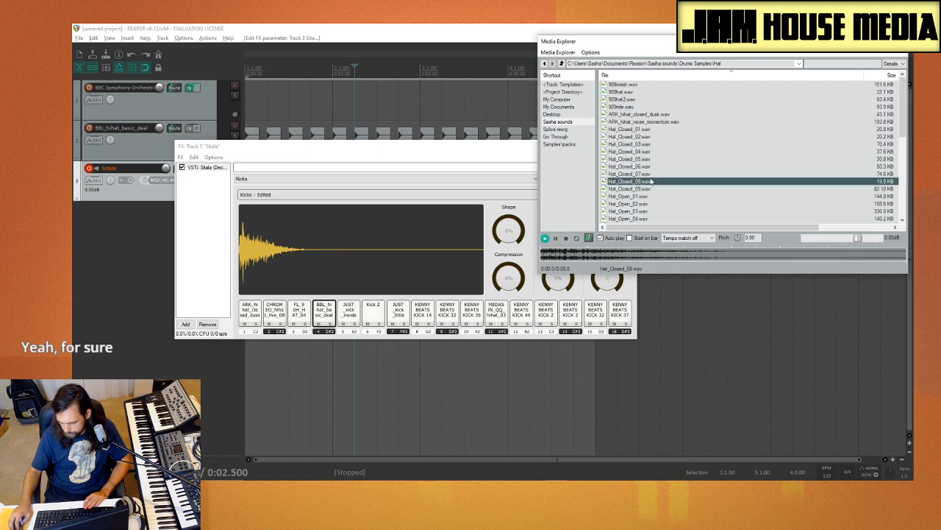
{"action": "left_click", "coordinate": [647, 166]}
{"action": "key", "text": "Up"}
{"action": "key", "text": "Up"}
{"action": "key", "text": "Up"}
{"action": "key", "text": "Up"}
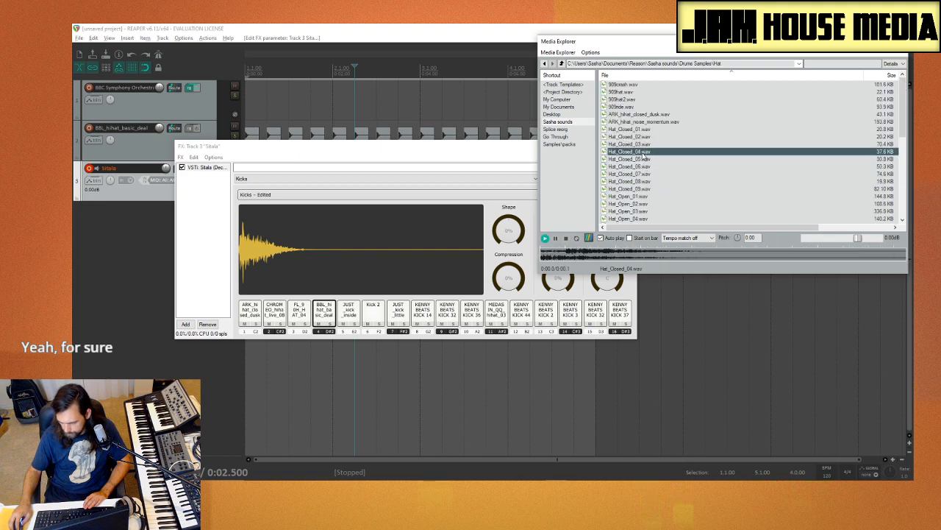
{"action": "left_click", "coordinate": [645, 159]}
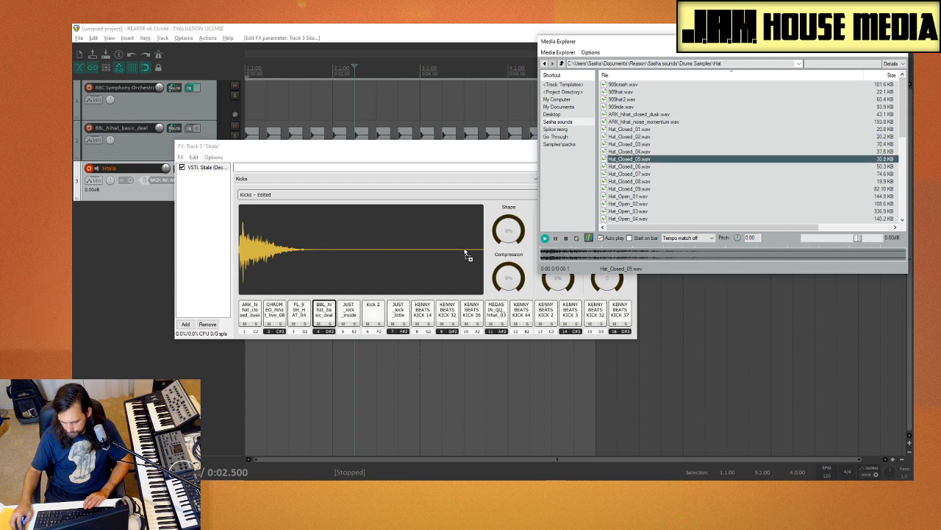
{"action": "left_click_drag", "start_coordinate": [356, 322], "coordinate": [358, 322]}
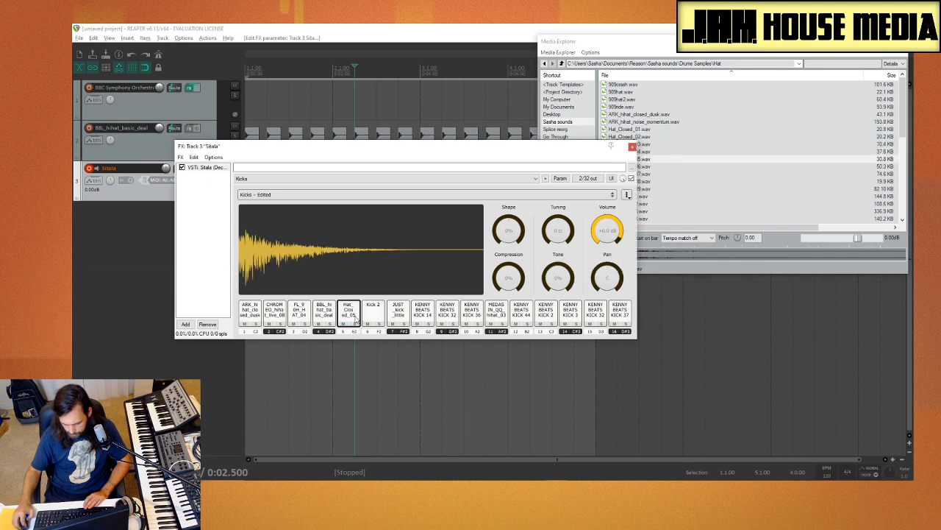
Step: Audition Hat_Open_02 and the PHOTAY acoustic hats, and load PHOTAY_hihat_acoustic_02 onto Sitala pad 6
{"action": "scroll", "coordinate": [740, 185], "scroll_direction": "down", "scroll_amount": 1}
{"action": "left_click", "coordinate": [706, 182]}
{"action": "scroll", "coordinate": [669, 188], "scroll_direction": "down", "scroll_amount": 6}
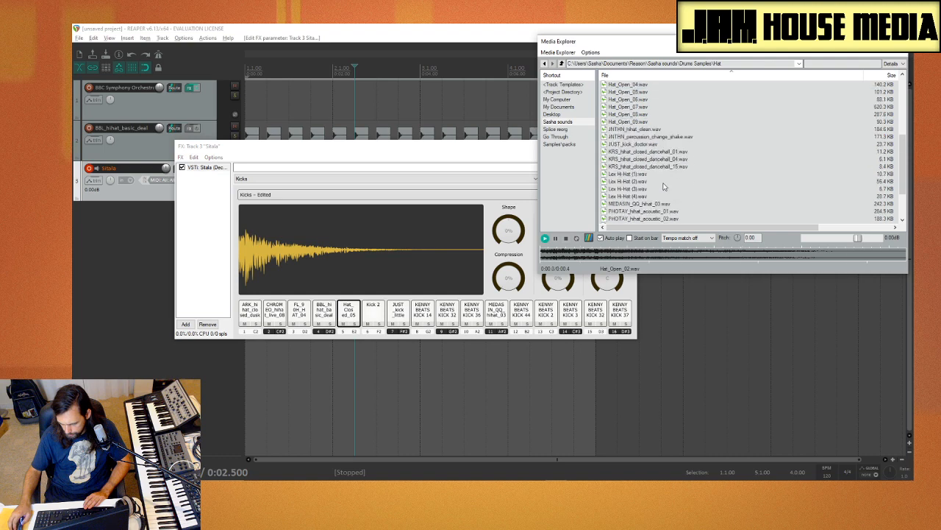
{"action": "scroll", "coordinate": [648, 157], "scroll_direction": "down", "scroll_amount": 2}
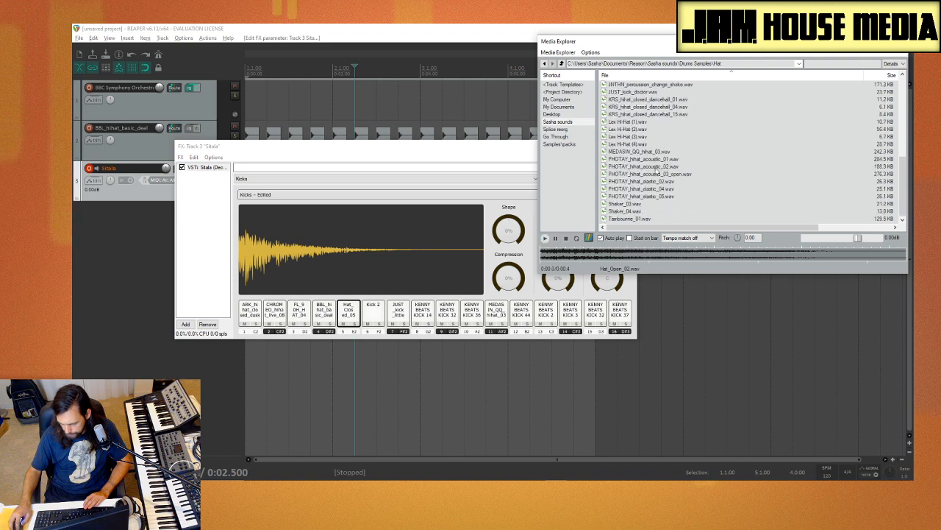
{"action": "left_click", "coordinate": [656, 159]}
{"action": "left_click", "coordinate": [656, 168]}
{"action": "left_click_drag", "start_coordinate": [620, 198], "coordinate": [372, 313]}
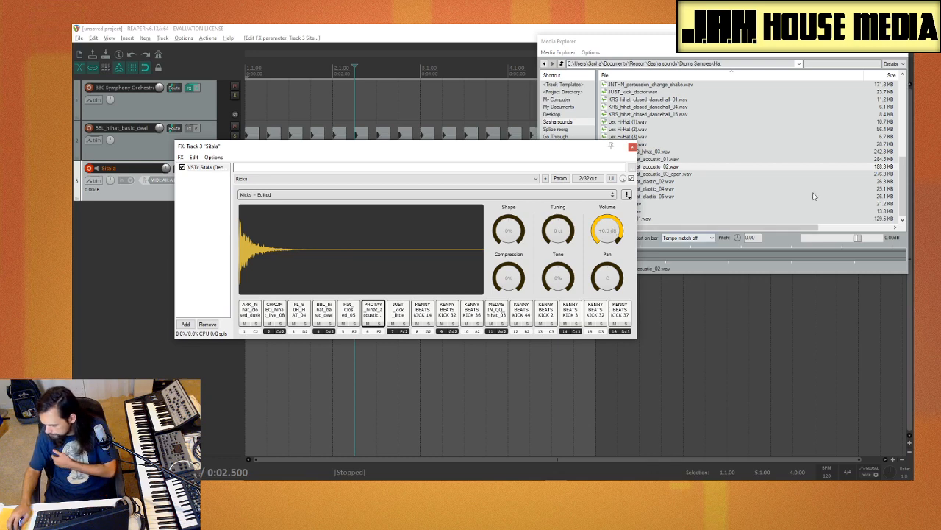
Step: Audition the PHOTAY elastic hi-hat samples, including PHOTAY_hihat_elastic_04, in the Hat folder
{"action": "left_click", "coordinate": [699, 188]}
{"action": "left_click", "coordinate": [679, 203]}
{"action": "left_click", "coordinate": [673, 188]}
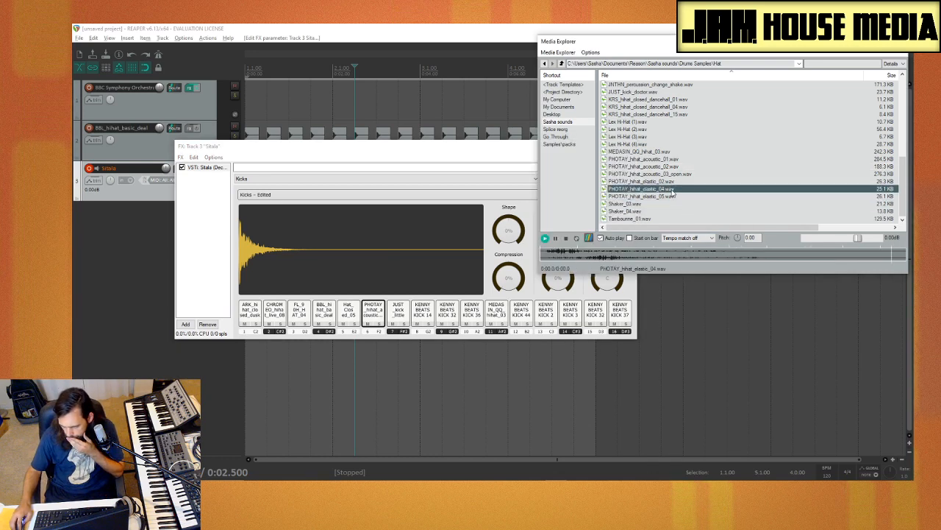
{"action": "scroll", "coordinate": [655, 147], "scroll_direction": "up", "scroll_amount": 3}
{"action": "scroll", "coordinate": [644, 103], "scroll_direction": "up", "scroll_amount": 6}
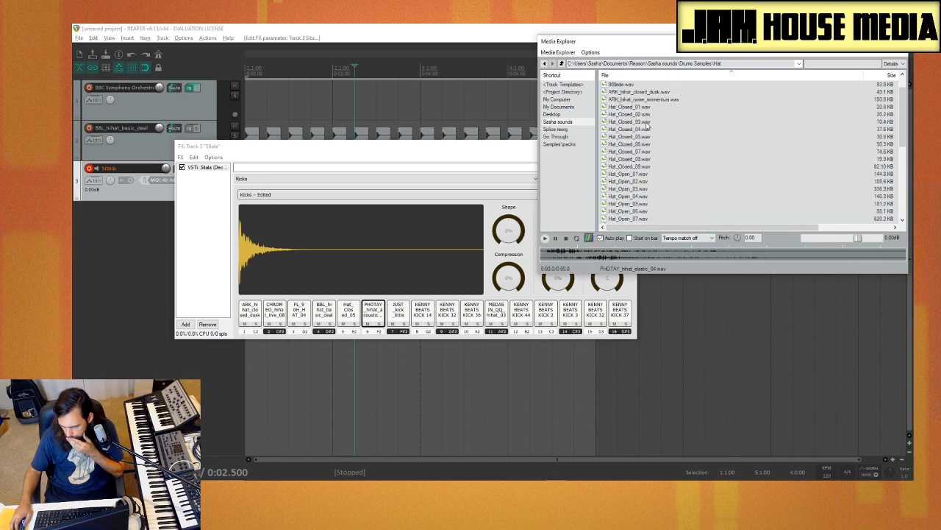
Step: Audition the 909 and ARK hi-hat samples and compare ARK_hihat_closed_dusk with the sound on Sitala pad 1
{"action": "left_click", "coordinate": [636, 84]}
{"action": "left_click", "coordinate": [637, 99]}
{"action": "left_click", "coordinate": [637, 91]}
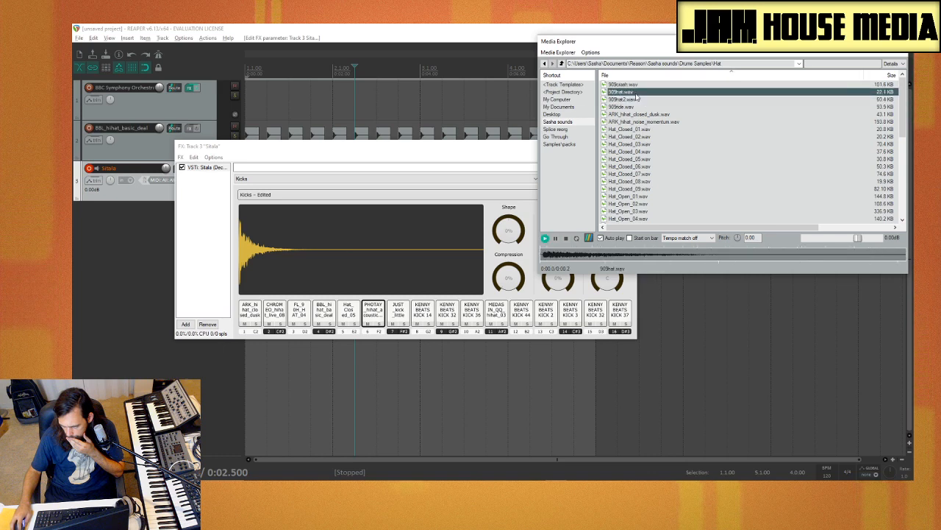
{"action": "left_click", "coordinate": [640, 107]}
{"action": "left_click", "coordinate": [642, 114]}
{"action": "left_click", "coordinate": [644, 122]}
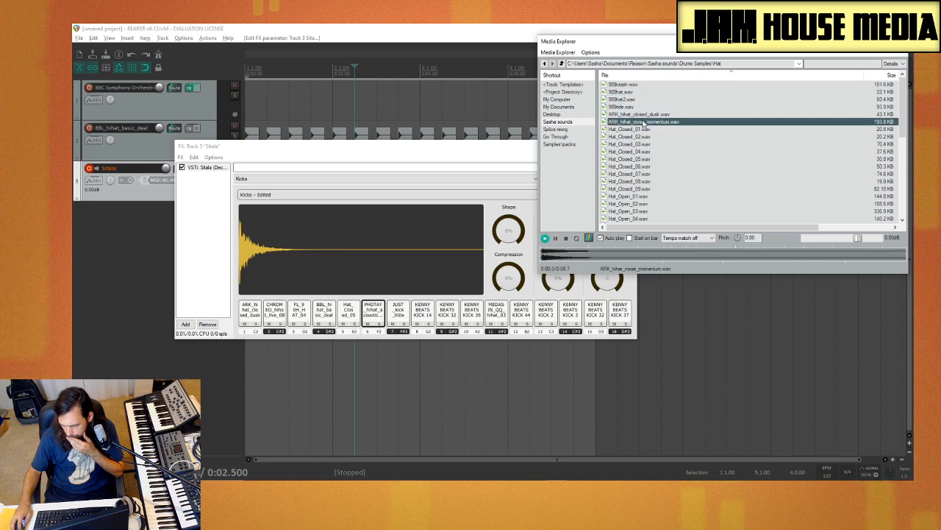
{"action": "left_click_drag", "start_coordinate": [644, 115], "coordinate": [698, 132]}
{"action": "left_click", "coordinate": [245, 309]}
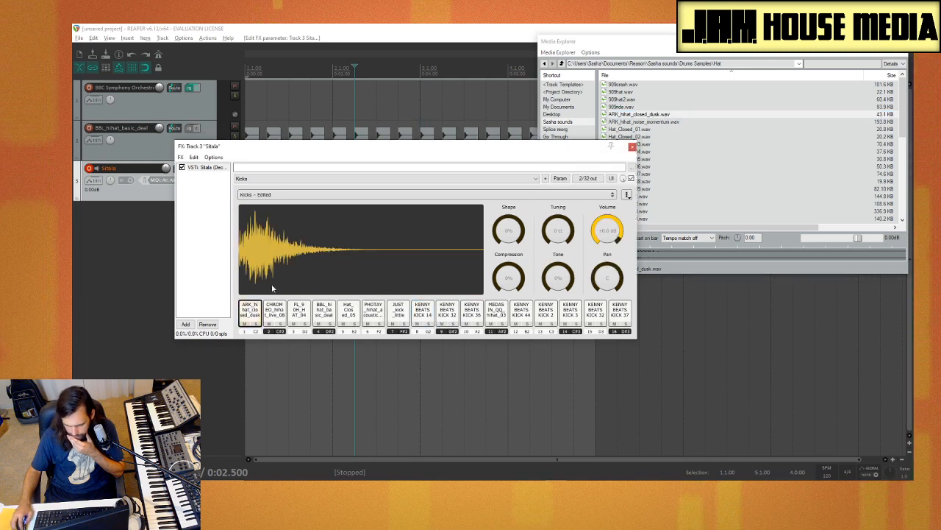
Step: Compare Hat_Closed_01 with Hat_Closed_02 and load Hat_Closed_01 onto Sitala pad 7
{"action": "left_click", "coordinate": [693, 123]}
{"action": "left_click", "coordinate": [652, 131]}
{"action": "left_click", "coordinate": [650, 137]}
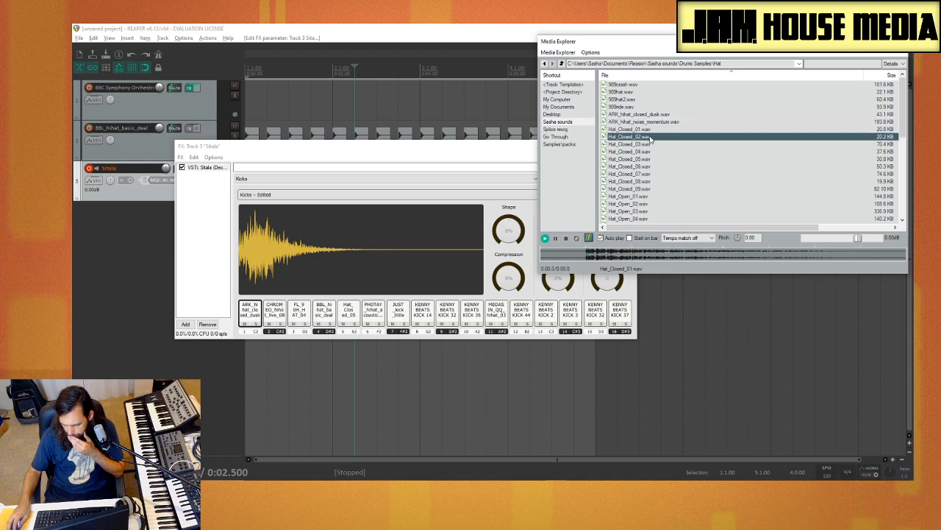
{"action": "left_click", "coordinate": [651, 131]}
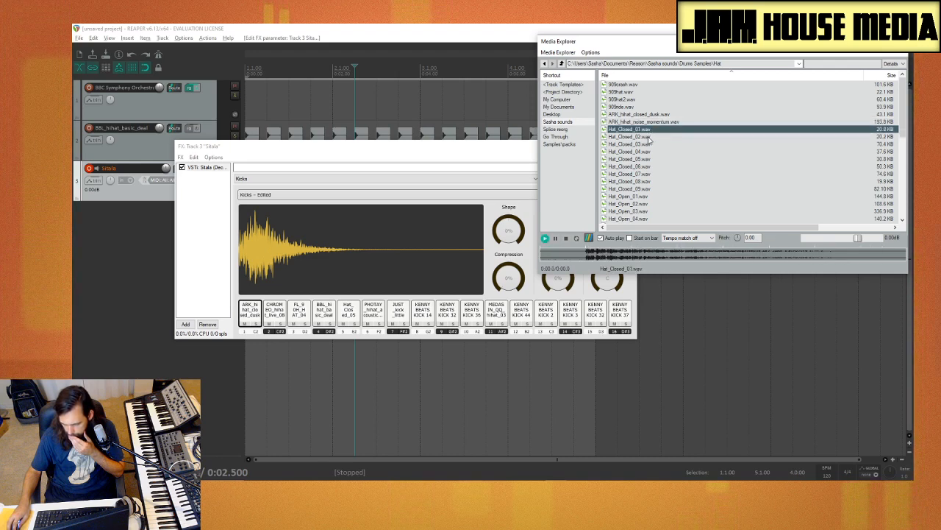
{"action": "left_click", "coordinate": [649, 137]}
{"action": "left_click", "coordinate": [645, 130]}
{"action": "left_click_drag", "start_coordinate": [588, 175], "coordinate": [400, 317]}
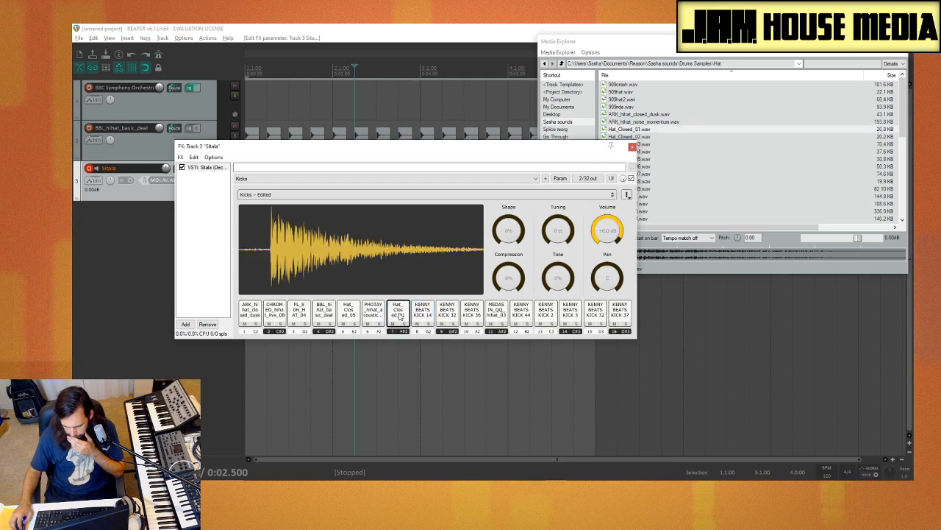
Step: Play Sitala pads 6 down to 1 to hear the hats loaded so far
{"action": "left_click", "coordinate": [374, 314]}
{"action": "left_click", "coordinate": [349, 314]}
{"action": "left_click", "coordinate": [325, 314]}
{"action": "left_click", "coordinate": [300, 314]}
{"action": "left_click", "coordinate": [275, 314]}
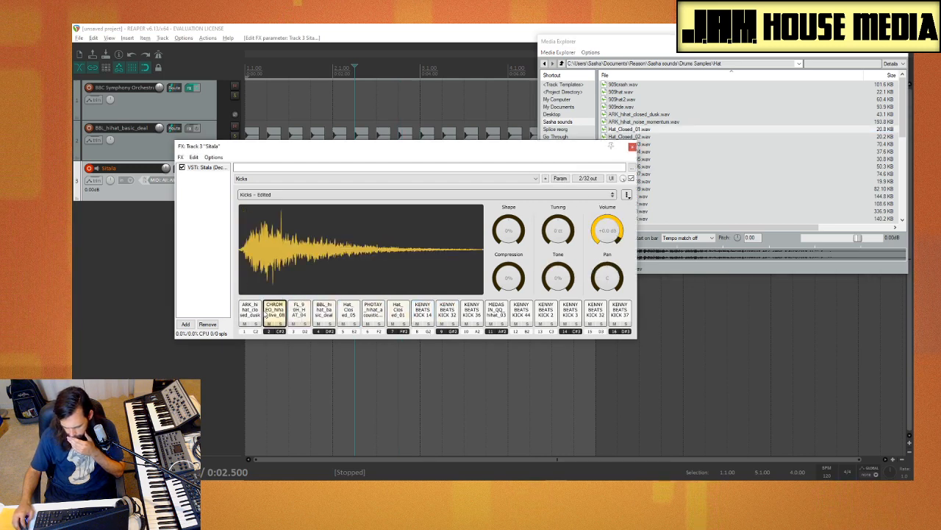
{"action": "left_click", "coordinate": [248, 313]}
Step: Audition the closed hats from Hat_Closed_04 onward and the first Hat_Open samples
{"action": "left_click", "coordinate": [666, 152]}
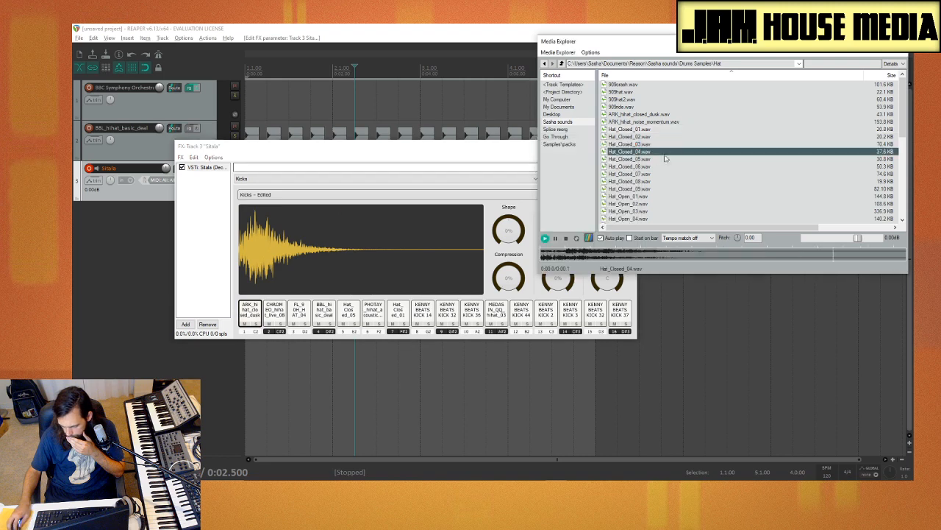
{"action": "left_click", "coordinate": [660, 167]}
{"action": "key", "text": "Down"}
{"action": "key", "text": "Down"}
{"action": "key", "text": "Down"}
{"action": "key", "text": "Down"}
{"action": "key", "text": "Down"}
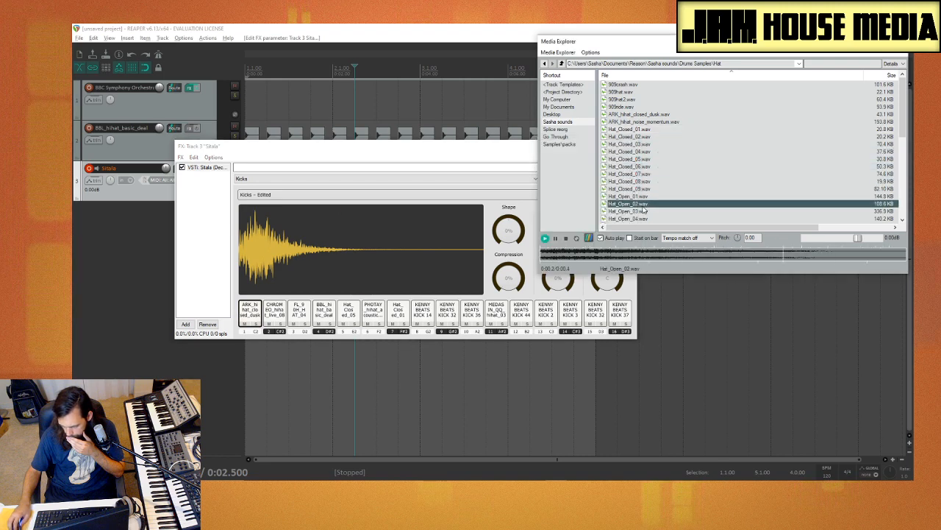
Step: Compare 909hat with 909hat2 and load 909hat2 onto Sitala pad 13
{"action": "scroll", "coordinate": [643, 172], "scroll_direction": "up", "scroll_amount": 3}
{"action": "left_click", "coordinate": [634, 92]}
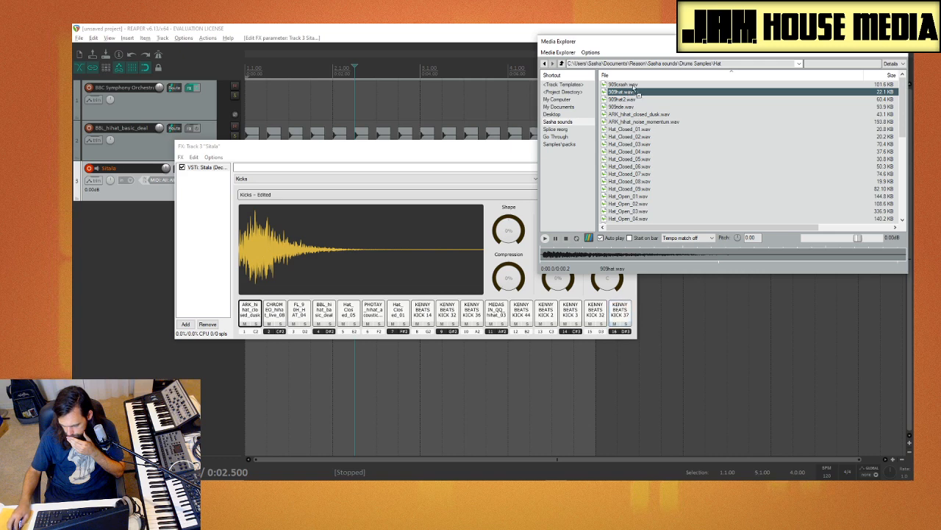
{"action": "left_click", "coordinate": [637, 99]}
{"action": "left_click", "coordinate": [631, 93]}
{"action": "left_click", "coordinate": [629, 100]}
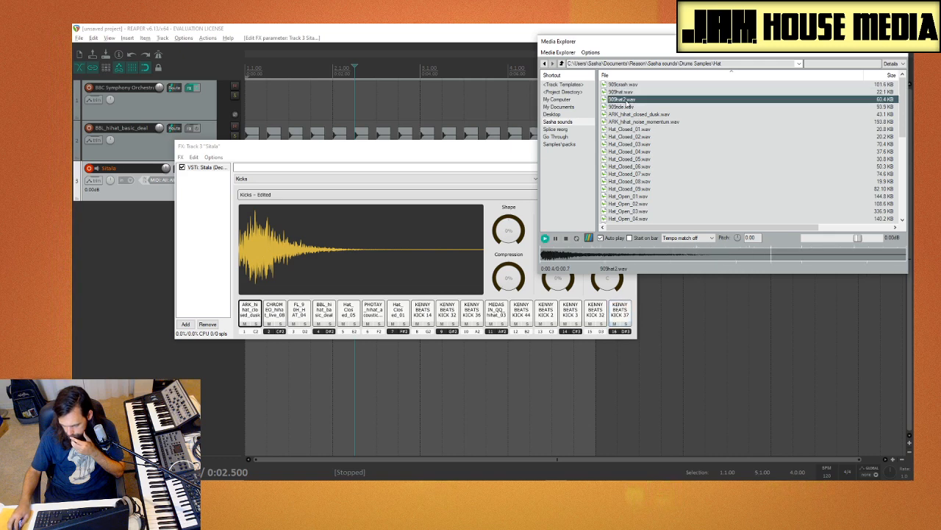
{"action": "left_click_drag", "start_coordinate": [553, 318], "coordinate": [548, 316]}
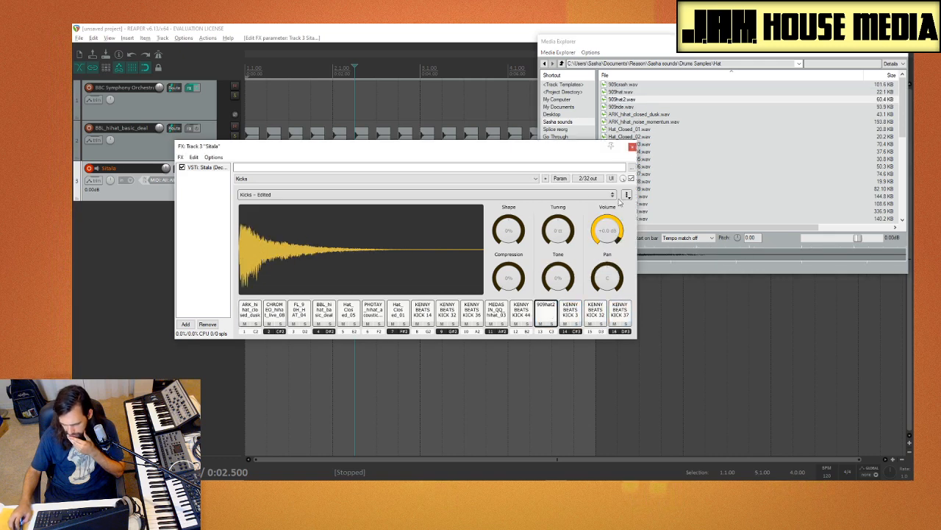
Step: Audition the Hat_Open samples from Hat_Open_01 to Hat_Open_09, plus JNTHN_hihat_clean
{"action": "left_click", "coordinate": [629, 137]}
{"action": "scroll", "coordinate": [651, 120], "scroll_direction": "down", "scroll_amount": 5}
{"action": "left_click", "coordinate": [650, 116]}
{"action": "scroll", "coordinate": [649, 122], "scroll_direction": "up", "scroll_amount": 2}
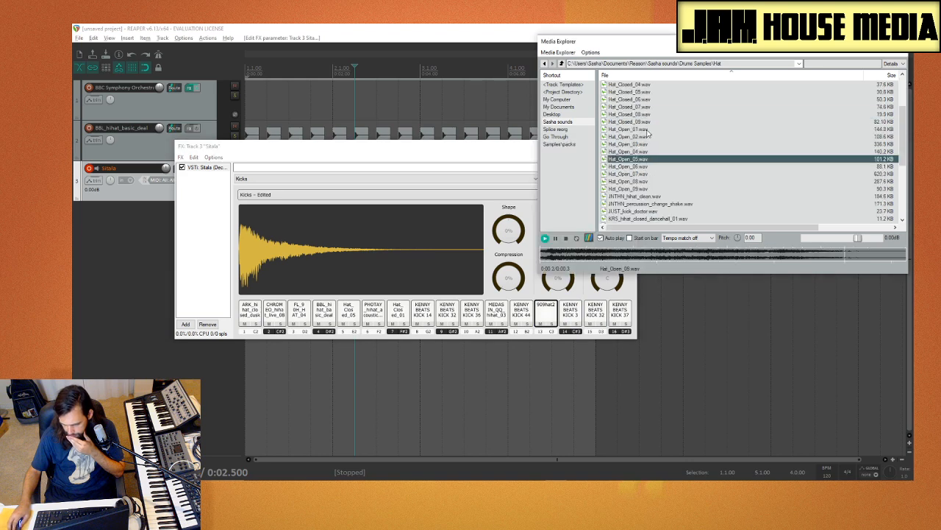
{"action": "left_click", "coordinate": [643, 144]}
{"action": "left_click", "coordinate": [644, 138]}
{"action": "left_click", "coordinate": [644, 130]}
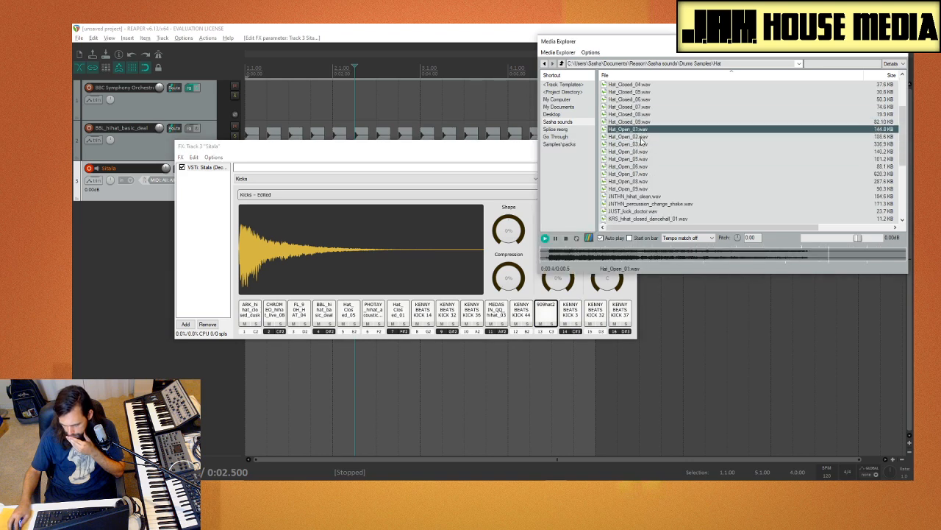
{"action": "left_click", "coordinate": [644, 138]}
{"action": "left_click", "coordinate": [645, 159]}
{"action": "left_click", "coordinate": [643, 152]}
{"action": "left_click", "coordinate": [647, 174]}
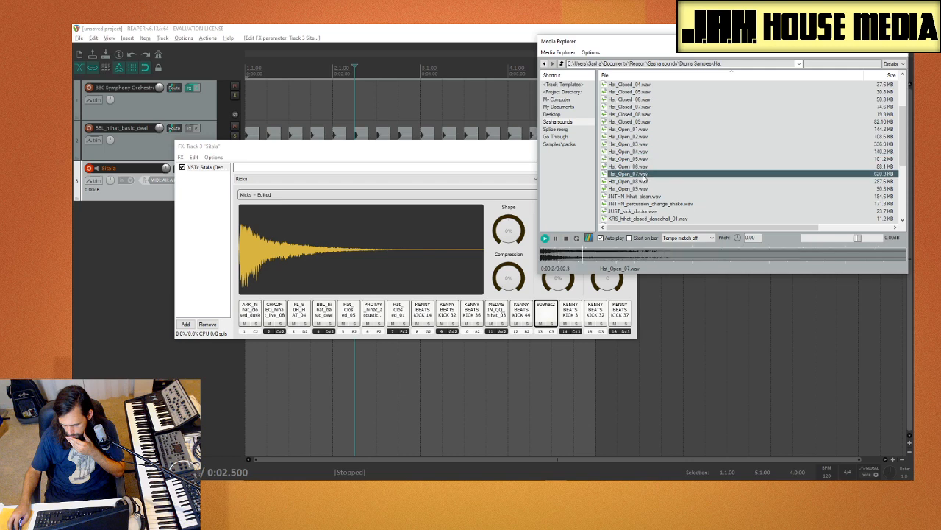
{"action": "left_click", "coordinate": [645, 181]}
{"action": "left_click", "coordinate": [645, 189]}
{"action": "left_click", "coordinate": [642, 177]}
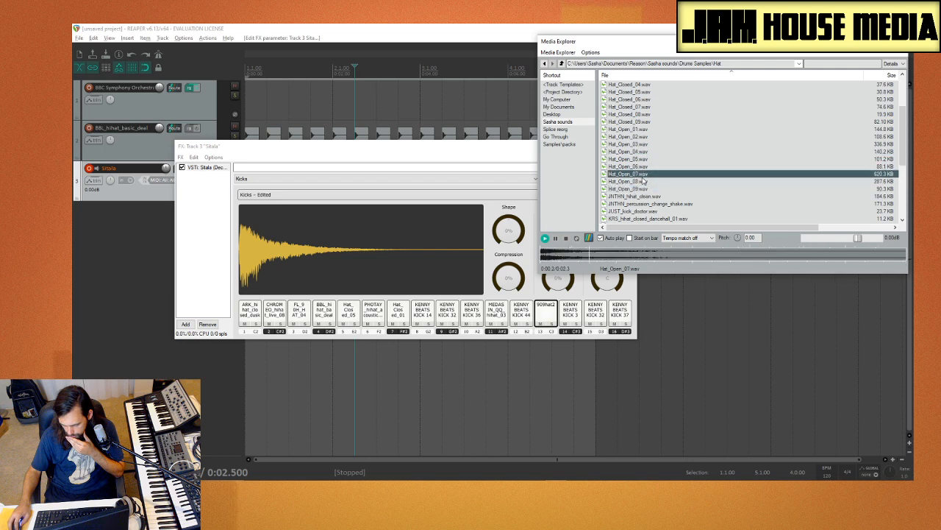
{"action": "key", "text": "Up"}
{"action": "left_click", "coordinate": [640, 175]}
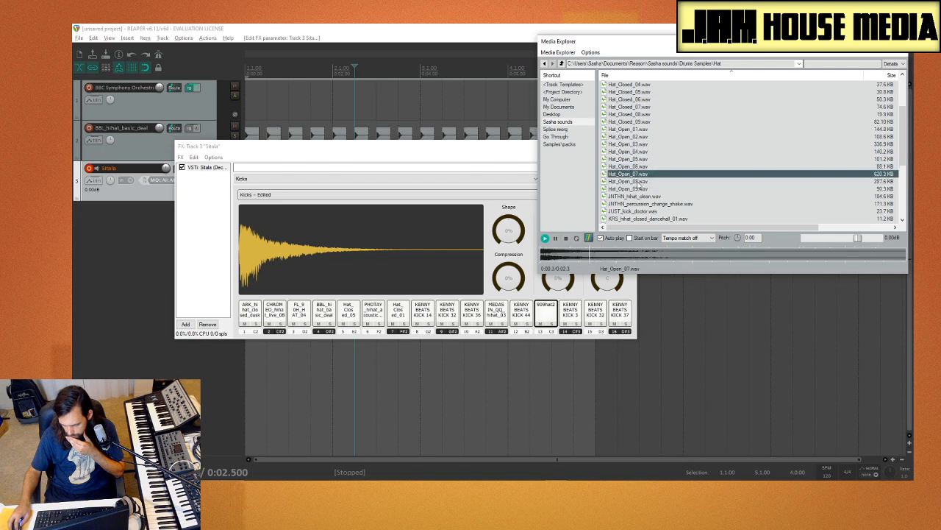
{"action": "left_click", "coordinate": [643, 196]}
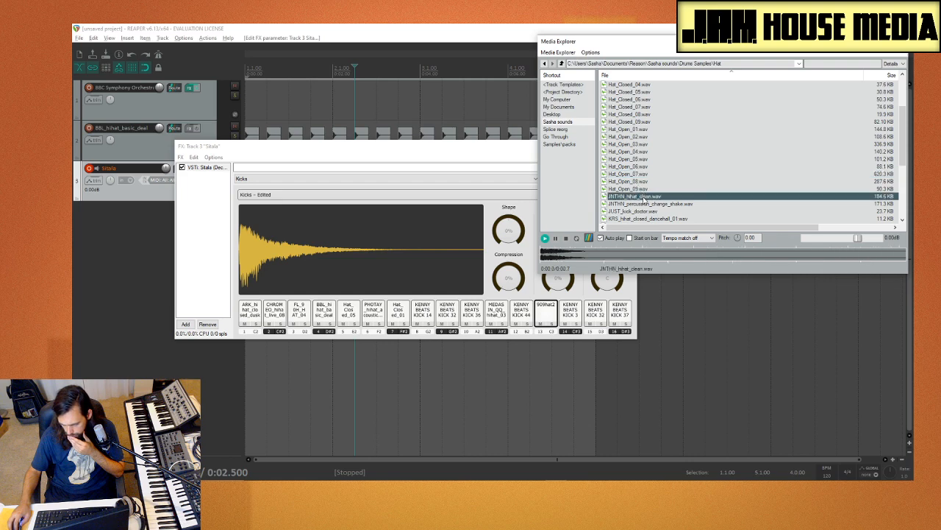
Step: Replay the open hats from Hat_Open_09 back through the lower numbers, rechecking Hat_Open_04, Hat_Open_05, Hat_Open_08 and Hat_Open_09
{"action": "scroll", "coordinate": [644, 193], "scroll_direction": "down", "scroll_amount": 1}
{"action": "left_click", "coordinate": [652, 167]}
{"action": "left_click", "coordinate": [649, 160]}
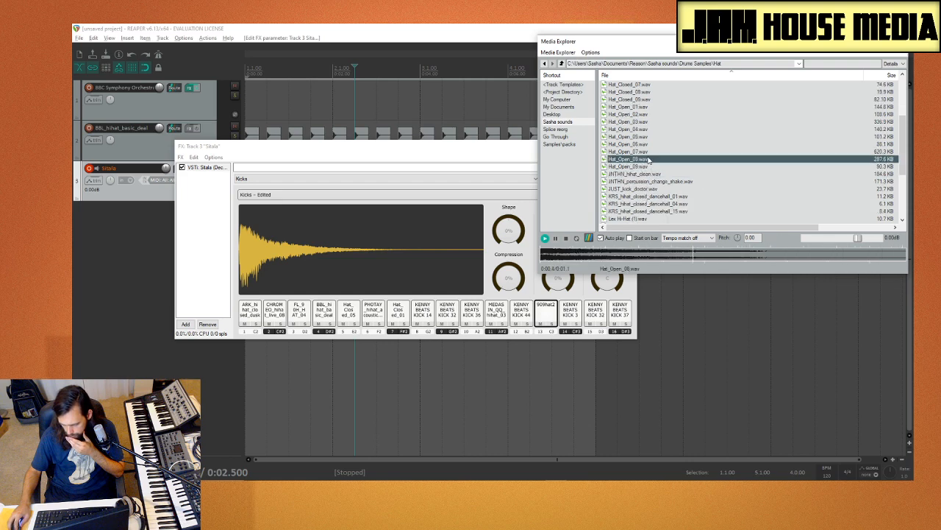
{"action": "key", "text": "Up"}
{"action": "key", "text": "Up"}
{"action": "key", "text": "Up"}
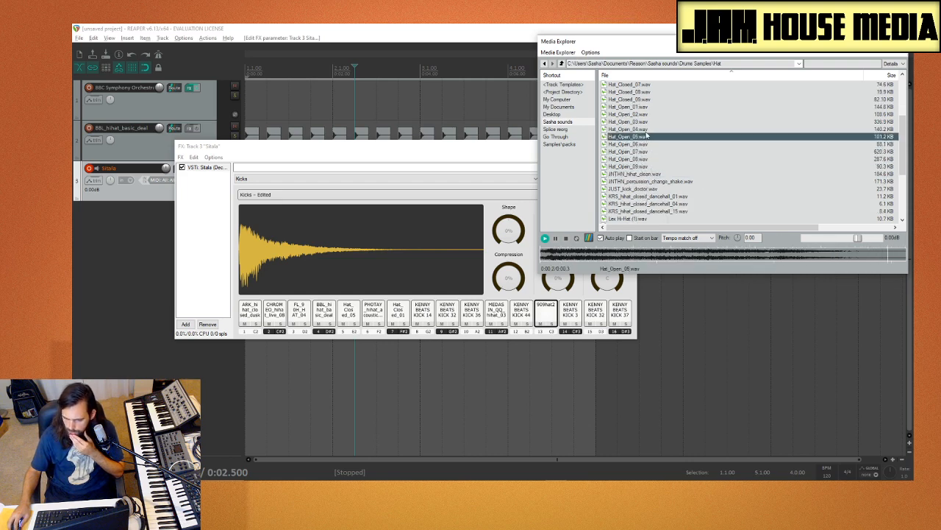
{"action": "key", "text": "Up"}
{"action": "key", "text": "Up"}
{"action": "key", "text": "Up"}
{"action": "key", "text": "Down"}
{"action": "key", "text": "Down"}
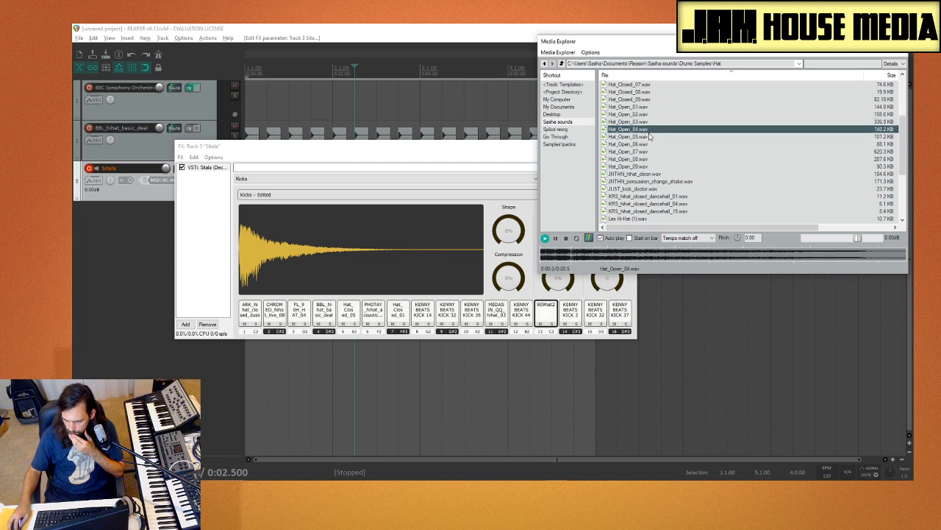
{"action": "left_click", "coordinate": [649, 137]}
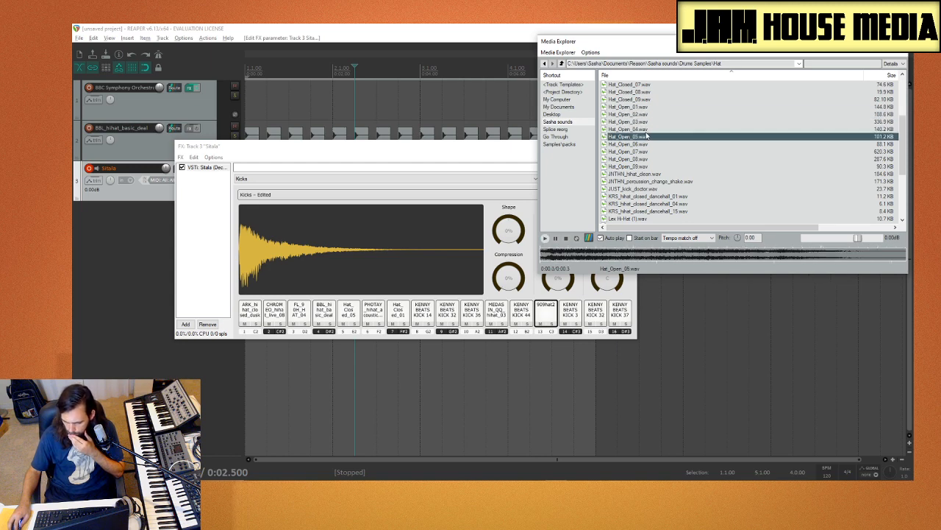
{"action": "left_click", "coordinate": [647, 159]}
{"action": "left_click", "coordinate": [647, 167]}
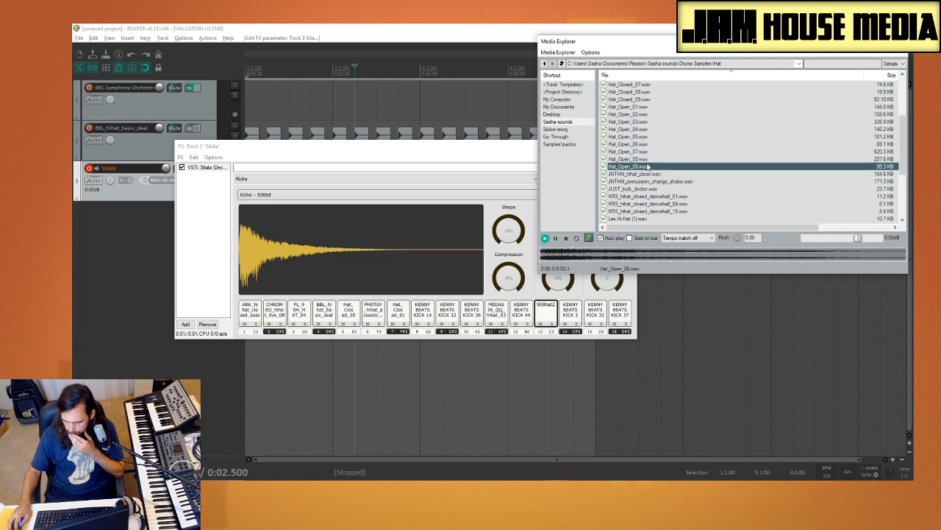
Step: Compare Hat_Open_03, Hat_Closed_09, Hat_Open_01 and Hat_Open_02, and load Hat_Open_01 onto Sitala pad 14
{"action": "left_click", "coordinate": [640, 122]}
{"action": "scroll", "coordinate": [645, 148], "scroll_direction": "up", "scroll_amount": 3}
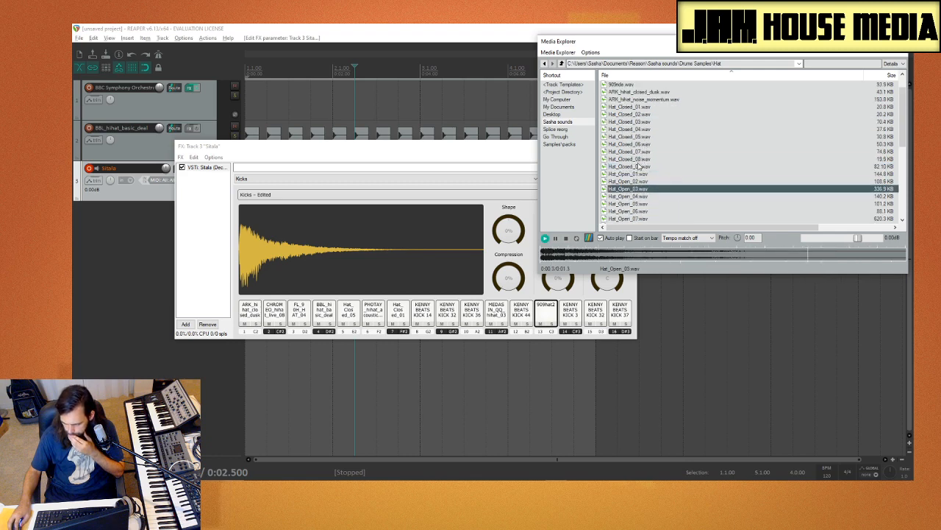
{"action": "left_click", "coordinate": [639, 166]}
{"action": "left_click", "coordinate": [640, 174]}
{"action": "left_click", "coordinate": [643, 181]}
{"action": "left_click", "coordinate": [643, 175]}
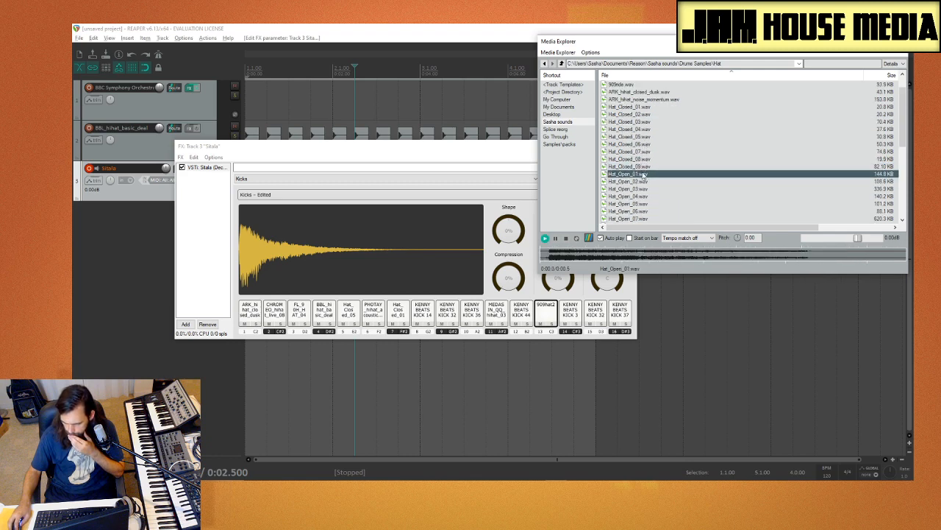
{"action": "left_click_drag", "start_coordinate": [581, 315], "coordinate": [581, 315]}
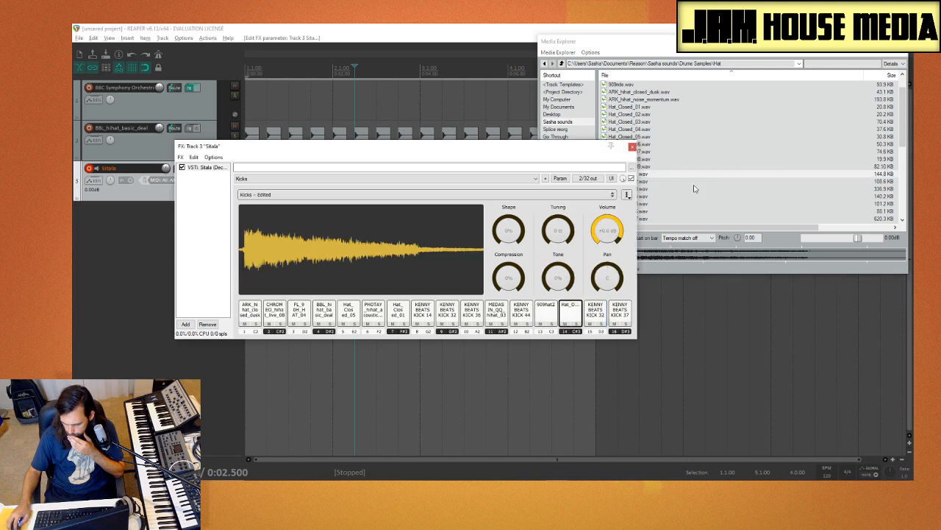
Step: Audition Hat_Open_02, ARK_hihat_closed_dusk, the ARK momentum hat, Hat_Open_04 and Hat_Open_06
{"action": "left_click", "coordinate": [688, 182]}
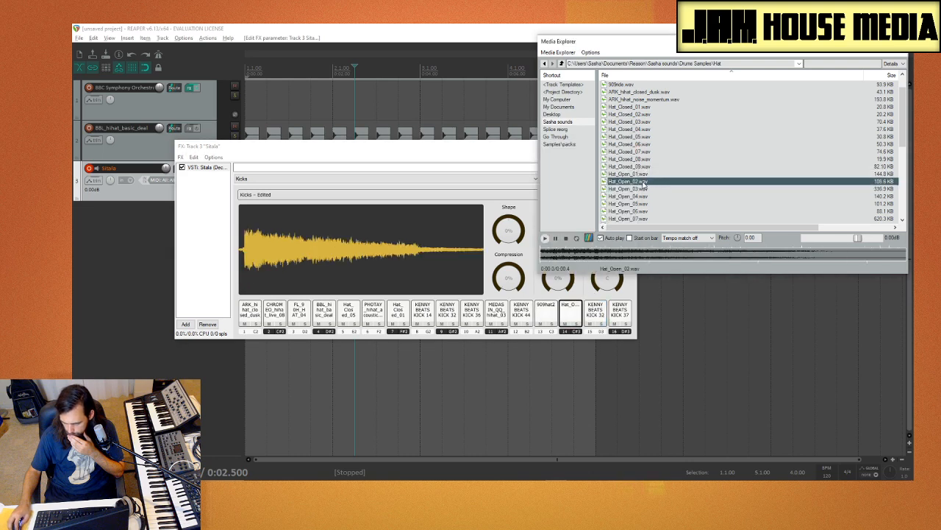
{"action": "scroll", "coordinate": [665, 188], "scroll_direction": "up", "scroll_amount": 1}
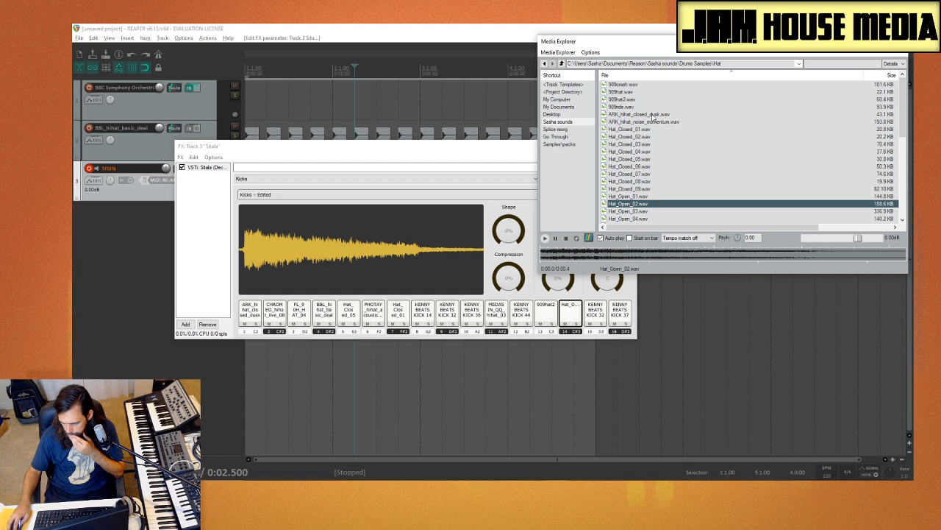
{"action": "left_click", "coordinate": [652, 114]}
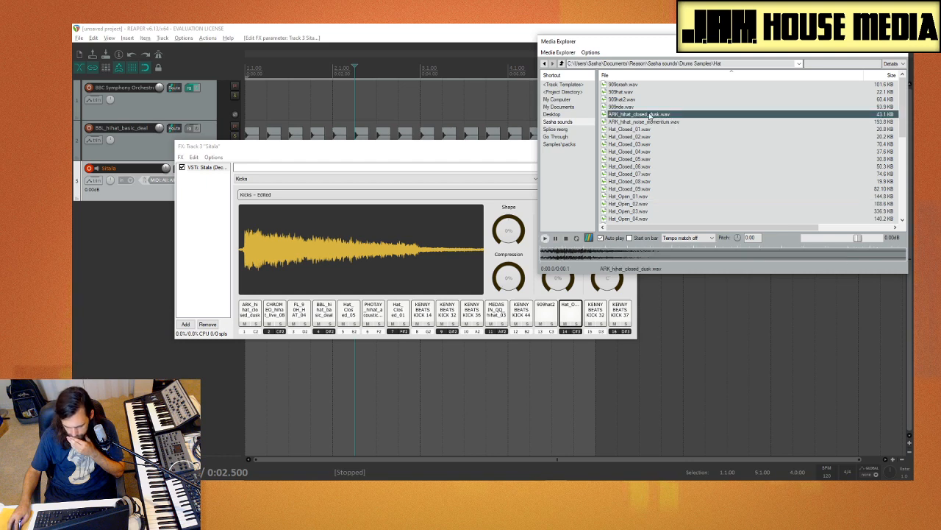
{"action": "left_click", "coordinate": [654, 122]}
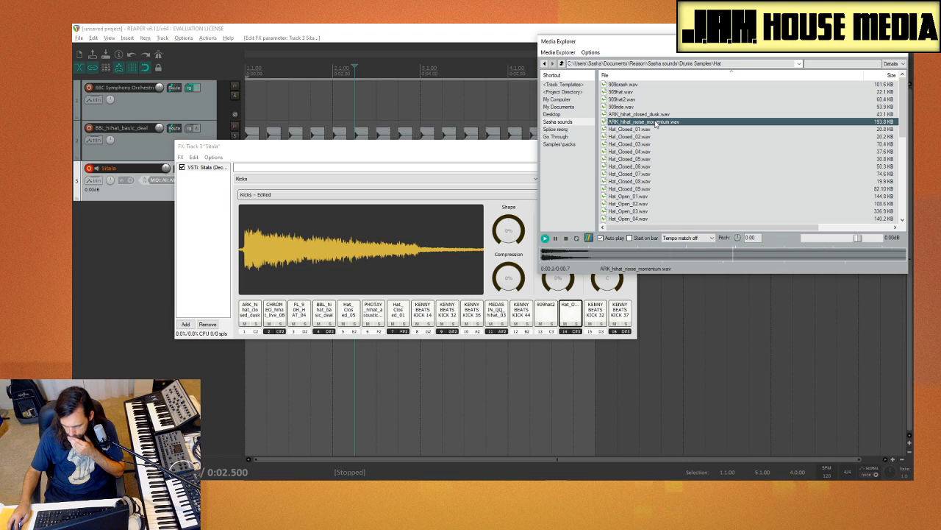
{"action": "scroll", "coordinate": [653, 136], "scroll_direction": "down", "scroll_amount": 4}
{"action": "left_click", "coordinate": [648, 129]}
{"action": "left_click", "coordinate": [648, 145]}
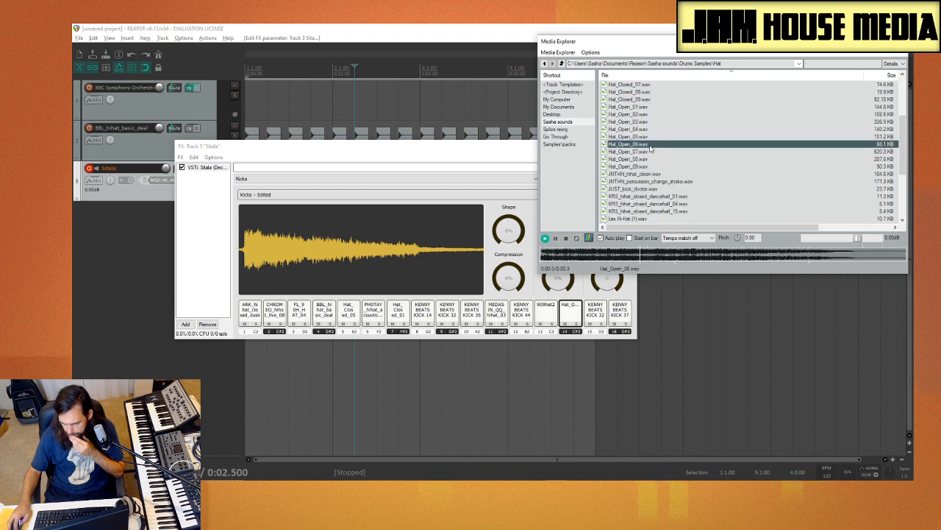
Step: Compare Hat_Closed_04 with Hat_Closed_05 and load Hat_Closed_04 onto Sitala pad 8
{"action": "scroll", "coordinate": [642, 161], "scroll_direction": "up", "scroll_amount": 4}
{"action": "left_click", "coordinate": [639, 152]}
{"action": "left_click", "coordinate": [639, 159]}
{"action": "left_click", "coordinate": [640, 152]}
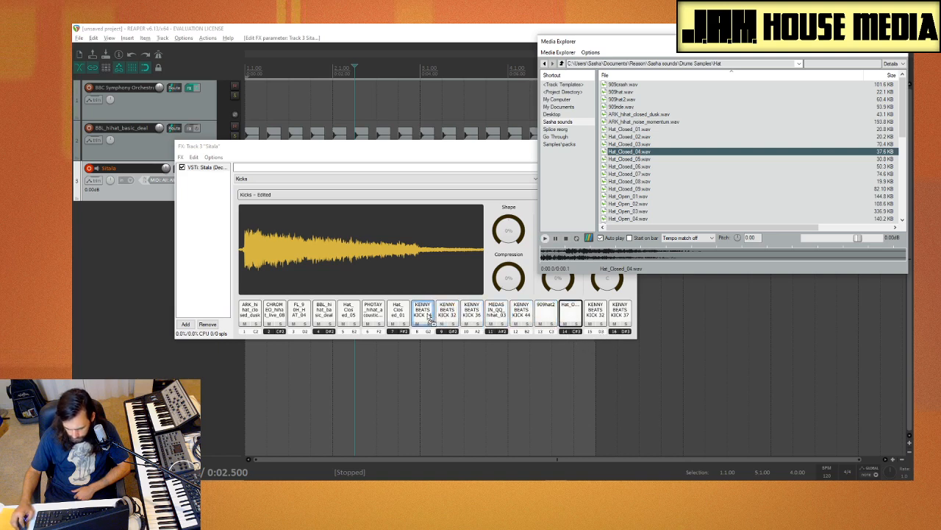
{"action": "left_click_drag", "start_coordinate": [430, 318], "coordinate": [429, 317]}
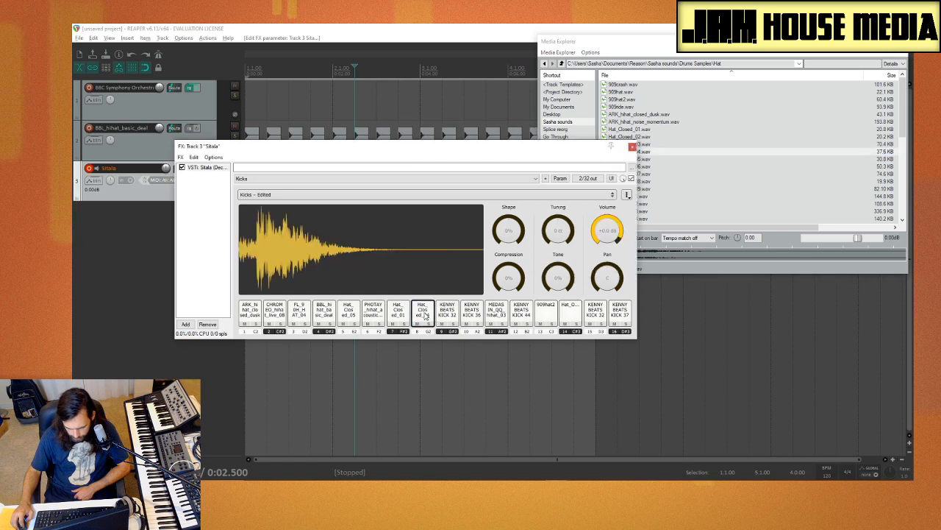
Step: Play Sitala pads 5, 7 and 8 repeatedly to compare the closed hats, rechecking Hat_Closed_01 on pad 7
{"action": "left_click", "coordinate": [400, 315]}
{"action": "left_click", "coordinate": [351, 315]}
{"action": "left_click", "coordinate": [399, 317]}
{"action": "left_click", "coordinate": [423, 314]}
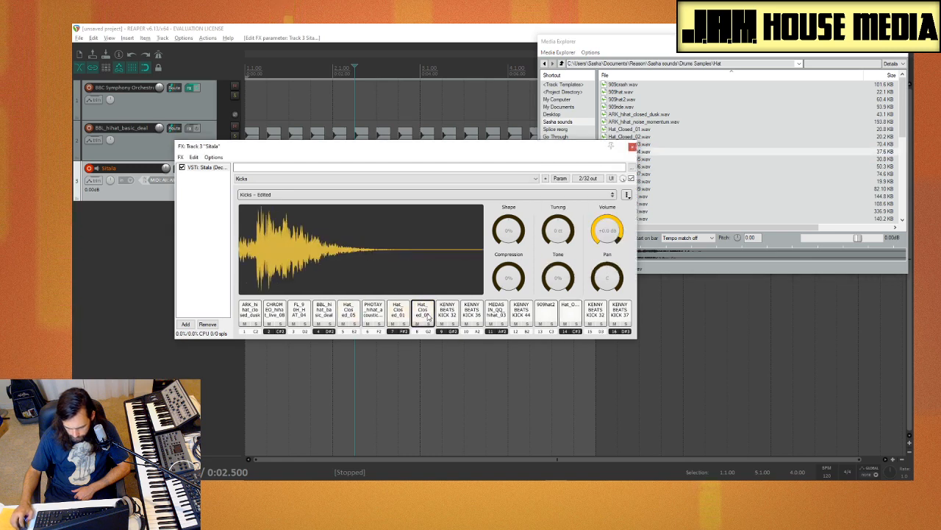
{"action": "left_click", "coordinate": [422, 314]}
{"action": "left_click", "coordinate": [399, 315]}
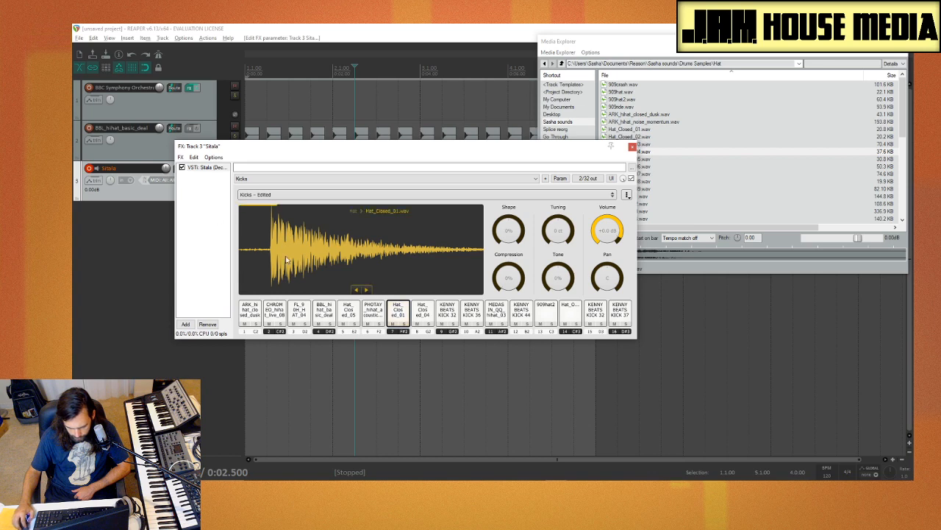
{"action": "left_click", "coordinate": [398, 315]}
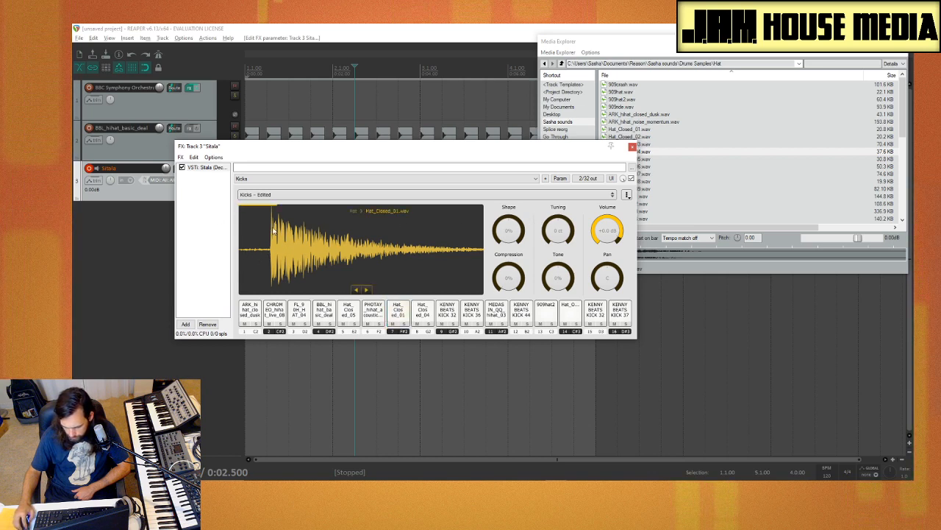
{"action": "left_click", "coordinate": [398, 314]}
{"action": "left_click", "coordinate": [398, 315]}
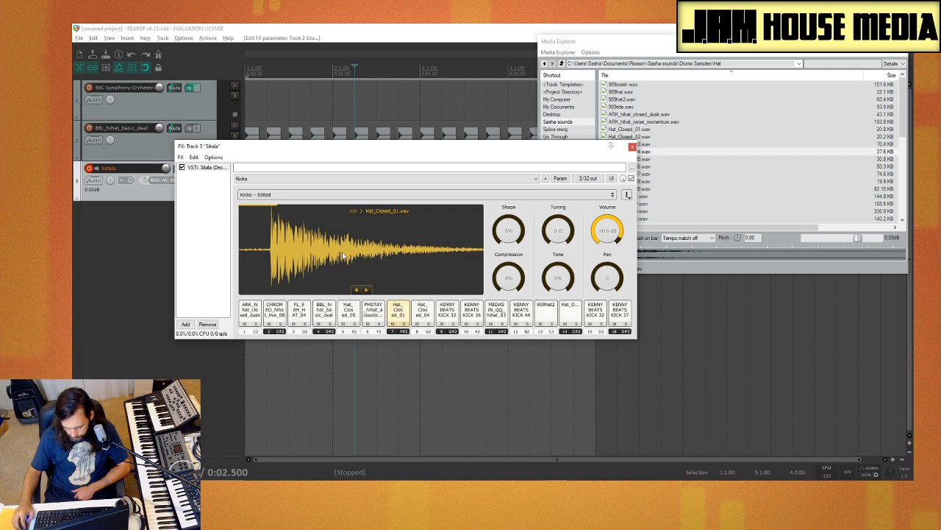
Step: Adjust the Shape of Hat_Closed_01 on Sitala pad 7 to about -2%
{"action": "mouse_move", "coordinate": [506, 232]}
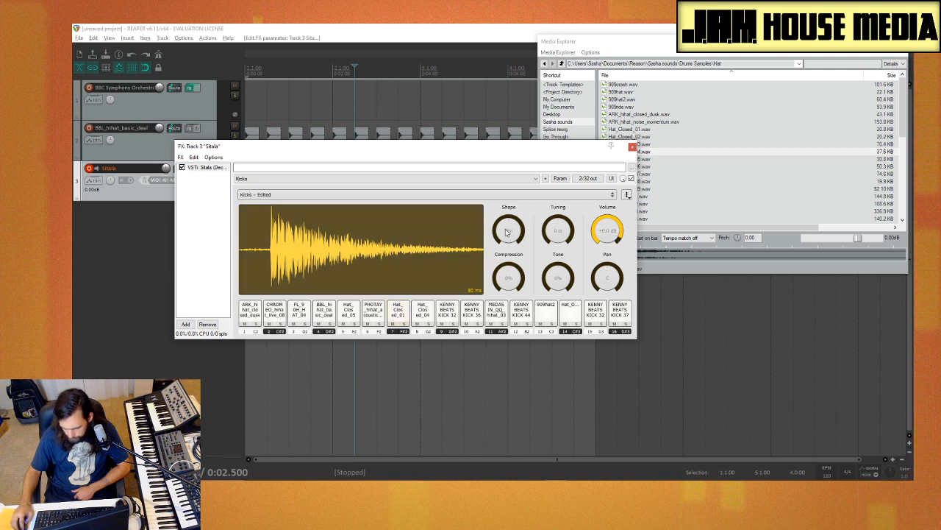
{"action": "mouse_move", "coordinate": [506, 231]}
{"action": "left_mouse_down"}
{"action": "mouse_move", "coordinate": [498, 244]}
{"action": "mouse_move", "coordinate": [504, 230]}
{"action": "left_mouse_up"}
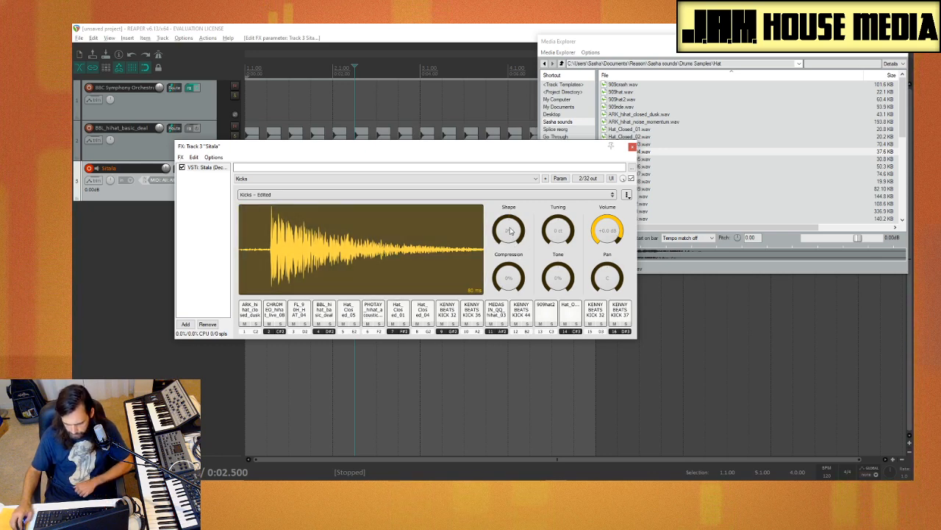
{"action": "mouse_move", "coordinate": [511, 231]}
{"action": "left_mouse_down"}
{"action": "mouse_move", "coordinate": [497, 304]}
{"action": "mouse_move", "coordinate": [502, 219]}
{"action": "mouse_move", "coordinate": [471, 219]}
{"action": "mouse_move", "coordinate": [501, 189]}
{"action": "mouse_move", "coordinate": [499, 220]}
{"action": "left_mouse_up"}
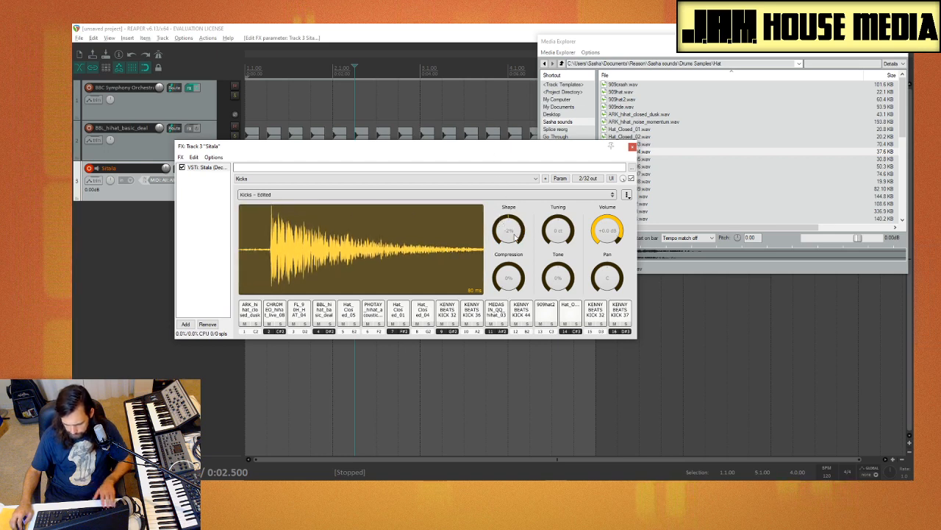
Step: Check pads 8 and 9, and open the Closed Hats folder of the Kenny Beats (Shows the Screen) Drumkit in Go Through
{"action": "left_click", "coordinate": [423, 313]}
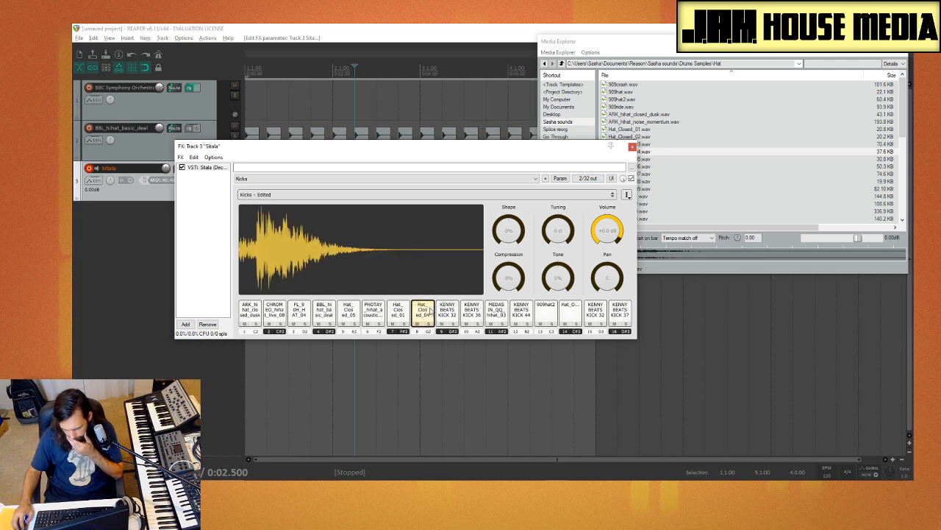
{"action": "left_click", "coordinate": [449, 311]}
{"action": "left_click", "coordinate": [736, 122]}
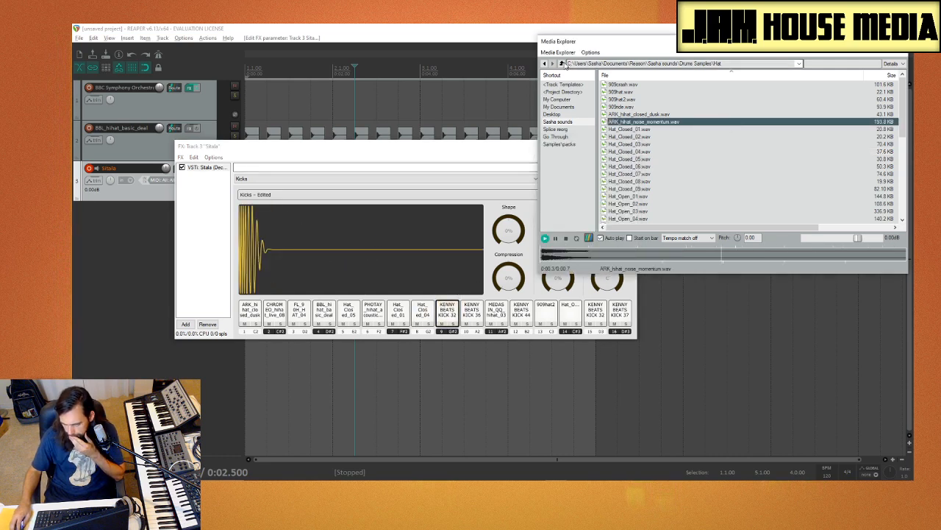
{"action": "left_click", "coordinate": [563, 64]}
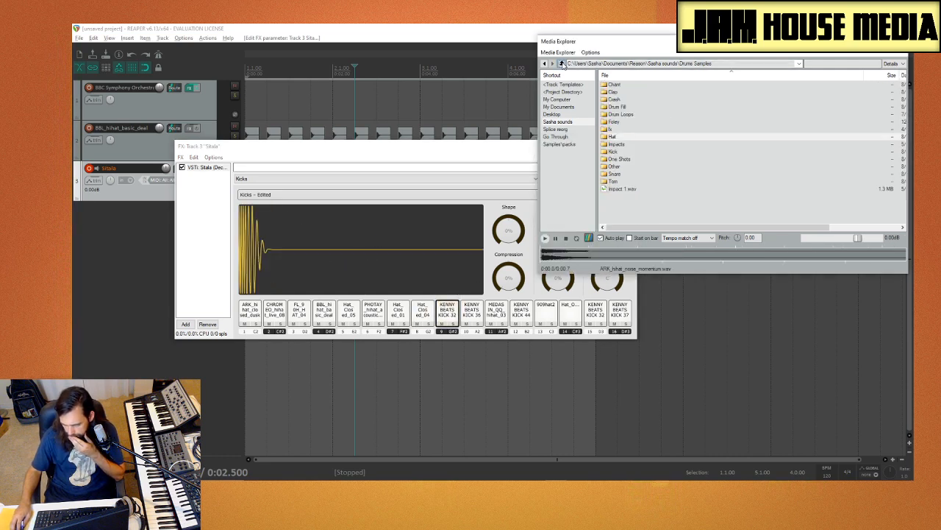
{"action": "left_click", "coordinate": [559, 137]}
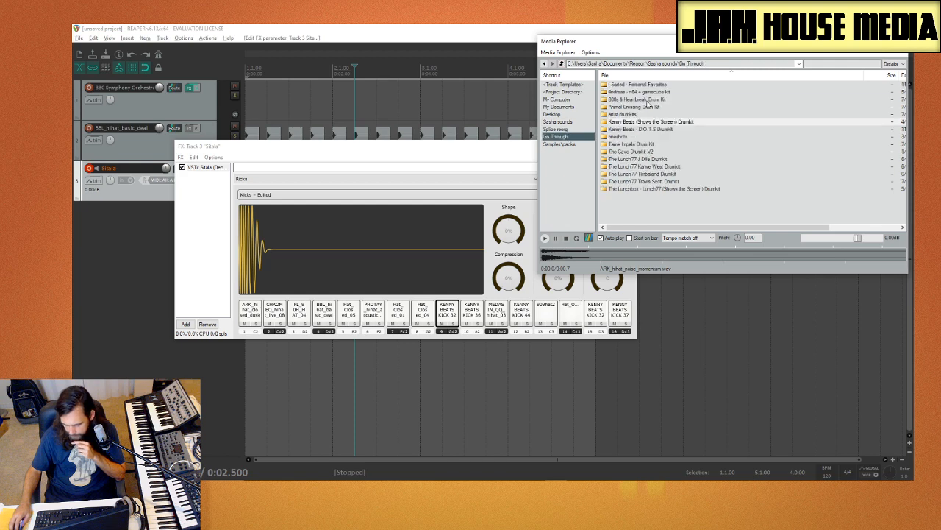
{"action": "double_click", "coordinate": [647, 122]}
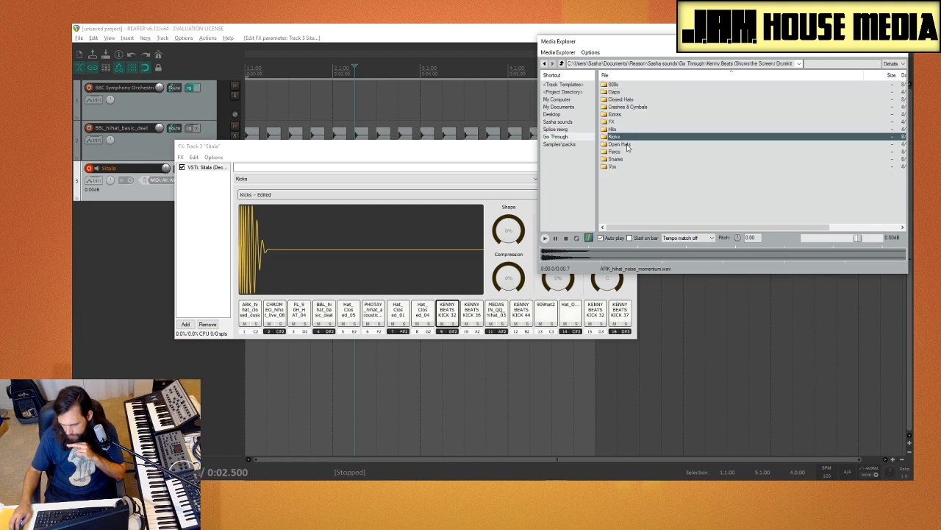
{"action": "double_click", "coordinate": [633, 101]}
Step: Audition KENNY BEATS HI HAT 3, 5, 7, 8 and 9, and load HI HAT 8 onto Sitala pad 9
{"action": "left_click", "coordinate": [654, 158]}
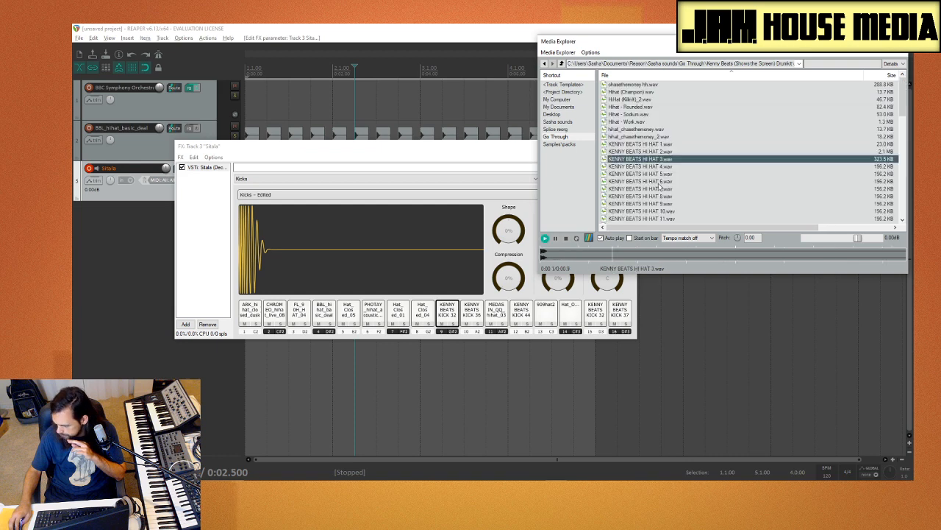
{"action": "left_click", "coordinate": [660, 189]}
{"action": "left_click", "coordinate": [659, 175]}
{"action": "left_click", "coordinate": [654, 197]}
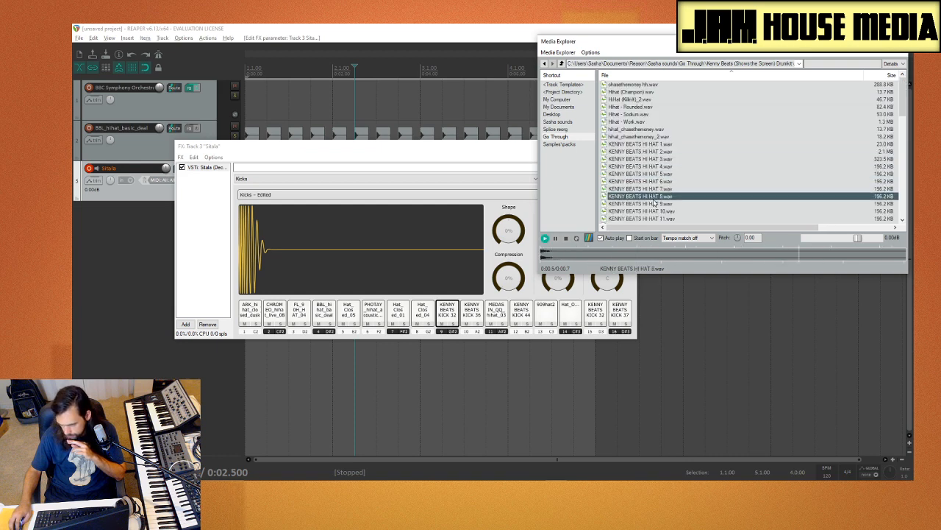
{"action": "left_click", "coordinate": [654, 203]}
{"action": "left_click", "coordinate": [656, 198]}
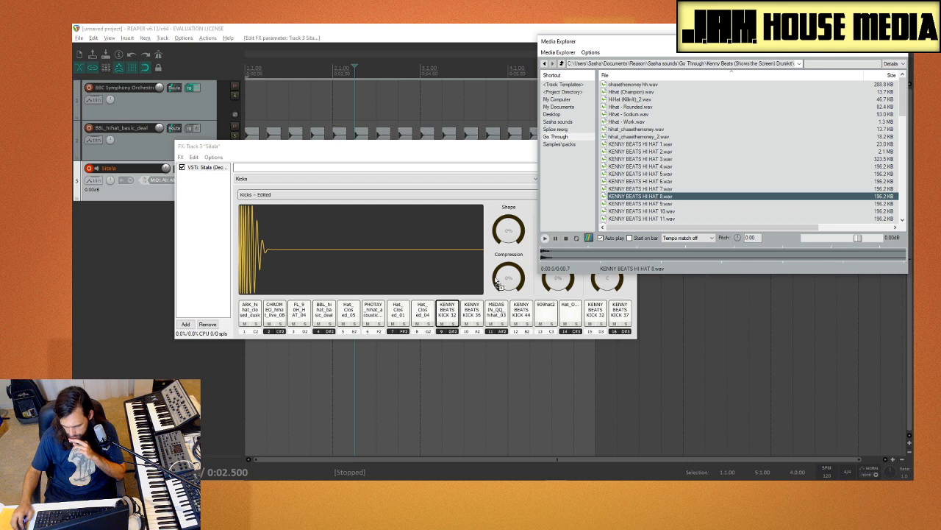
{"action": "left_click_drag", "start_coordinate": [458, 318], "coordinate": [457, 317]}
Step: Compare KENNY BEATS HI HAT 1, 2 and 3, and load HI HAT 3 onto Sitala pad 10
{"action": "left_click", "coordinate": [709, 159]}
{"action": "left_click", "coordinate": [676, 147]}
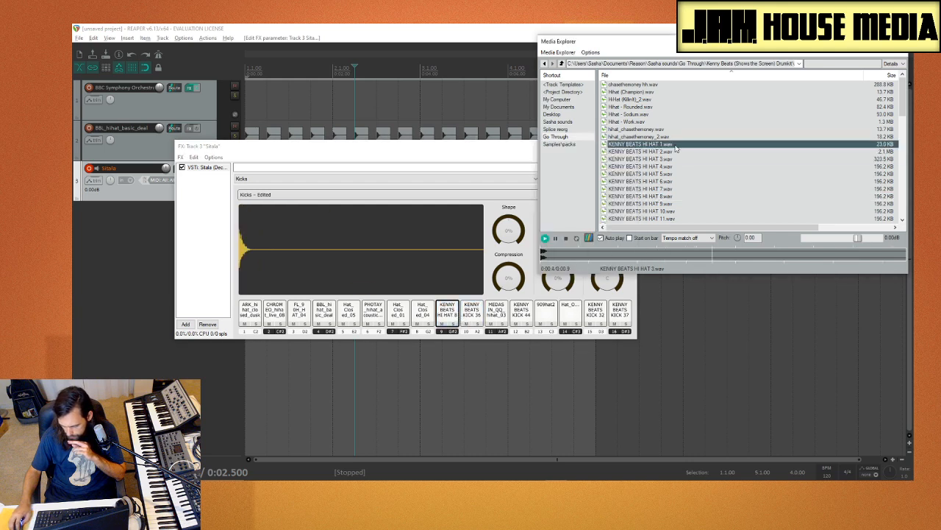
{"action": "left_click", "coordinate": [669, 152]}
{"action": "left_click", "coordinate": [670, 159]}
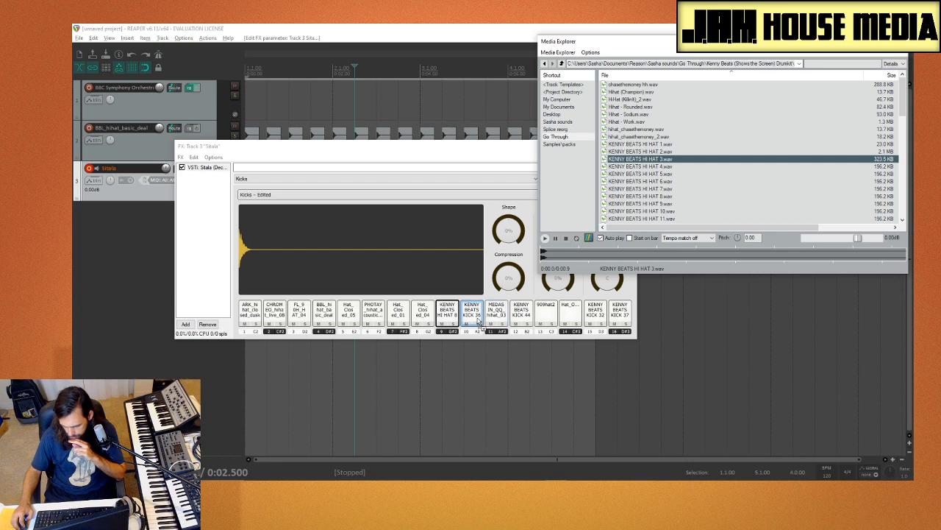
{"action": "left_click_drag", "start_coordinate": [478, 318], "coordinate": [478, 318]}
Step: Audition the chasethemoney, Work, Sodium and Rounded hi-hats, and load Hihat - Rounded onto Sitala pad 12
{"action": "left_click", "coordinate": [705, 131]}
{"action": "left_click", "coordinate": [674, 138]}
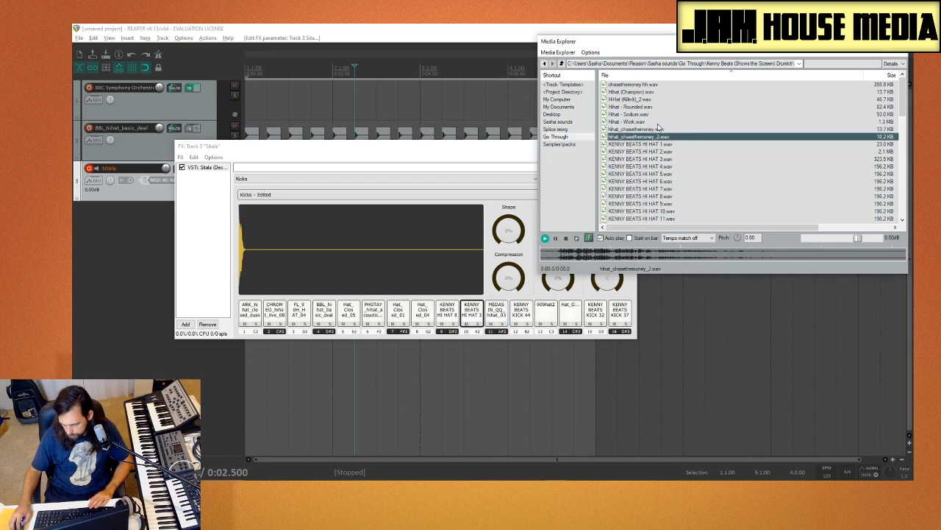
{"action": "left_click", "coordinate": [658, 122]}
{"action": "left_click", "coordinate": [656, 114]}
{"action": "left_click", "coordinate": [648, 108]}
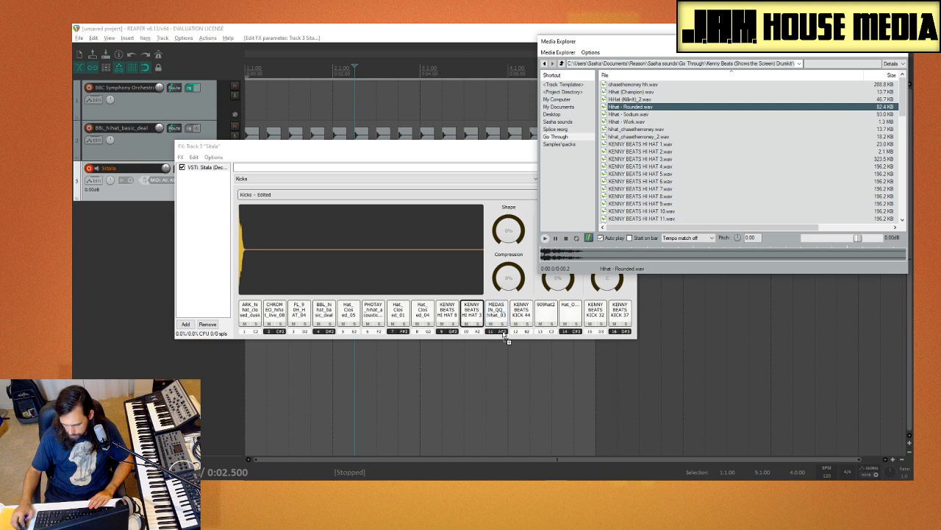
{"action": "left_click_drag", "start_coordinate": [558, 341], "coordinate": [526, 316]}
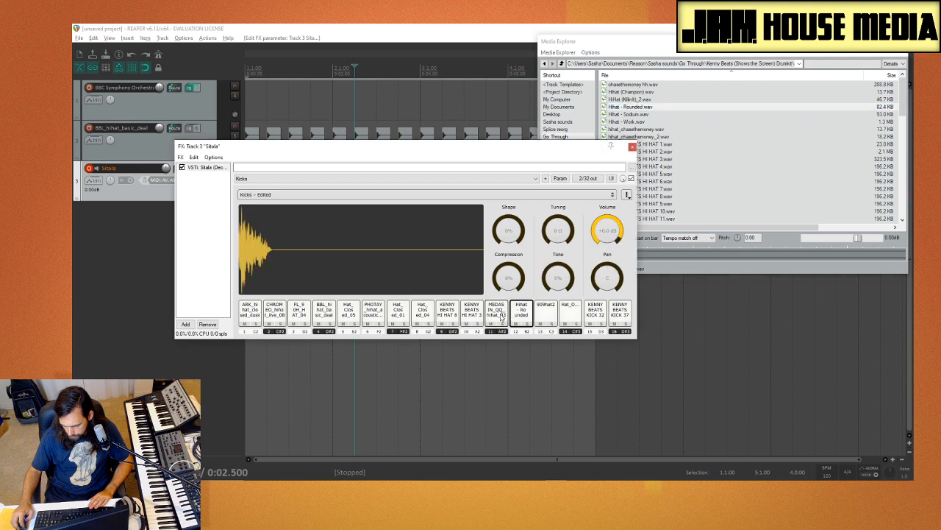
Step: Play pads 8 to 11 and 13 to 16 to check the loaded hats and find the remaining kicks
{"action": "left_click", "coordinate": [499, 315]}
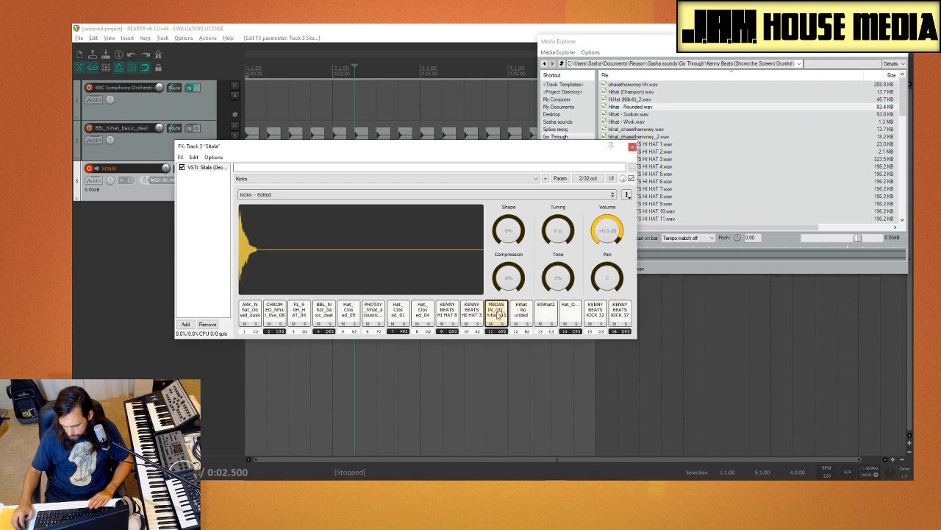
{"action": "left_click", "coordinate": [473, 316]}
{"action": "left_click", "coordinate": [449, 316]}
{"action": "left_click", "coordinate": [425, 316]}
{"action": "left_click", "coordinate": [540, 315]}
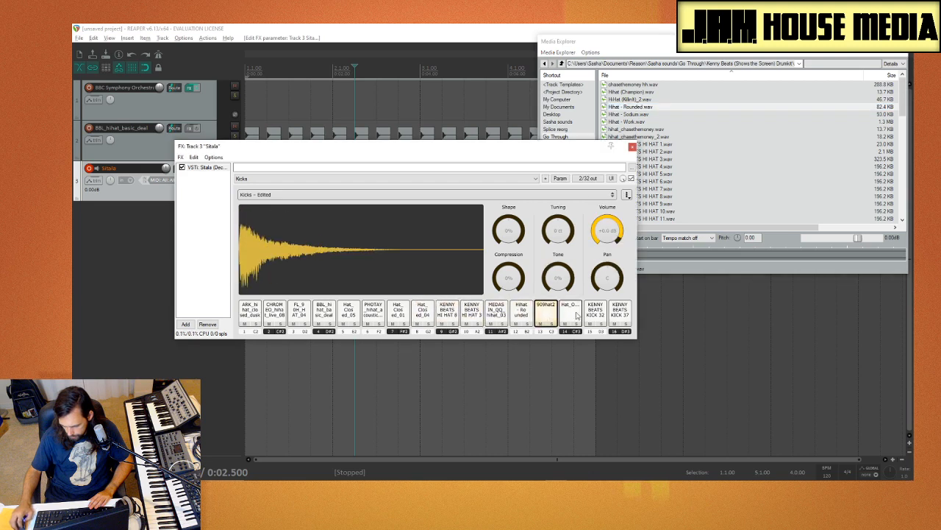
{"action": "left_click", "coordinate": [570, 315]}
{"action": "left_click", "coordinate": [597, 316]}
{"action": "left_click", "coordinate": [624, 314]}
{"action": "left_click", "coordinate": [599, 314]}
Step: Open the Kenny Beats kit's Open Hats folder and audition Openhat - Classic and Reverse Open Hat 2
{"action": "left_click", "coordinate": [691, 96]}
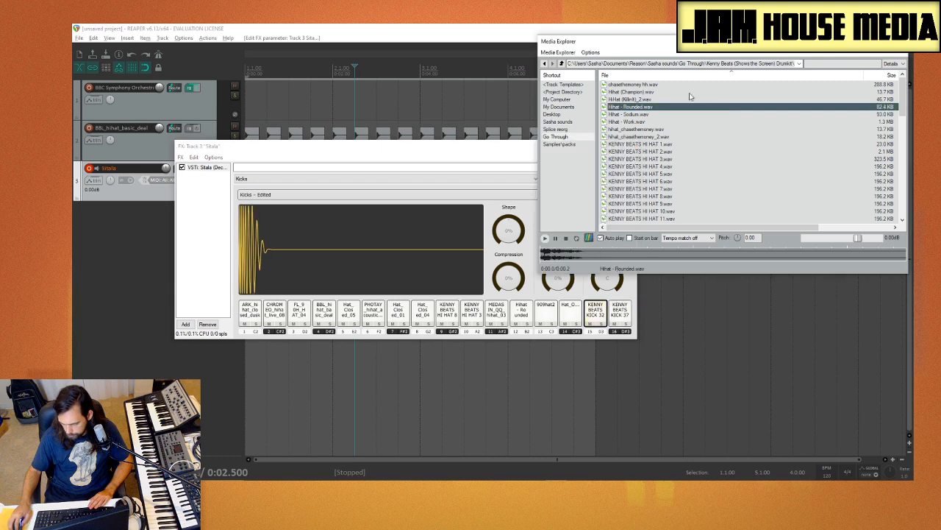
{"action": "left_click", "coordinate": [564, 65]}
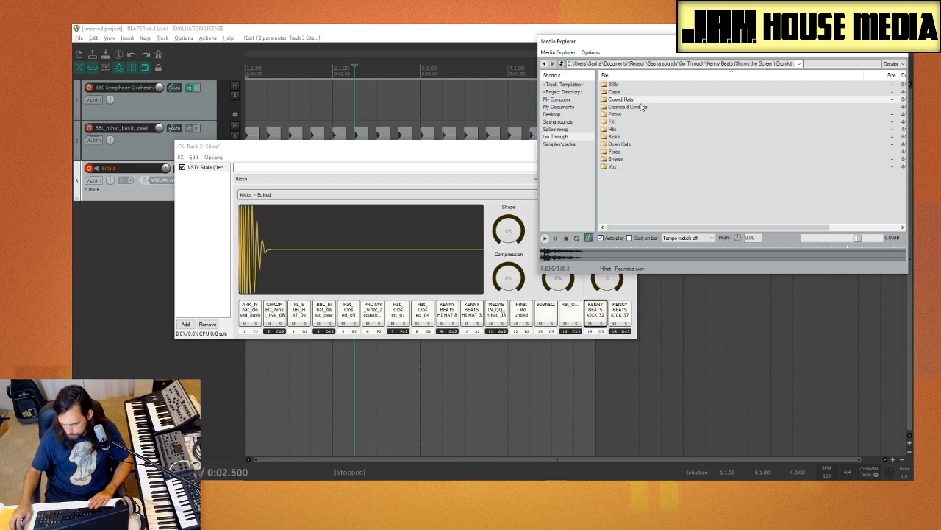
{"action": "double_click", "coordinate": [622, 144]}
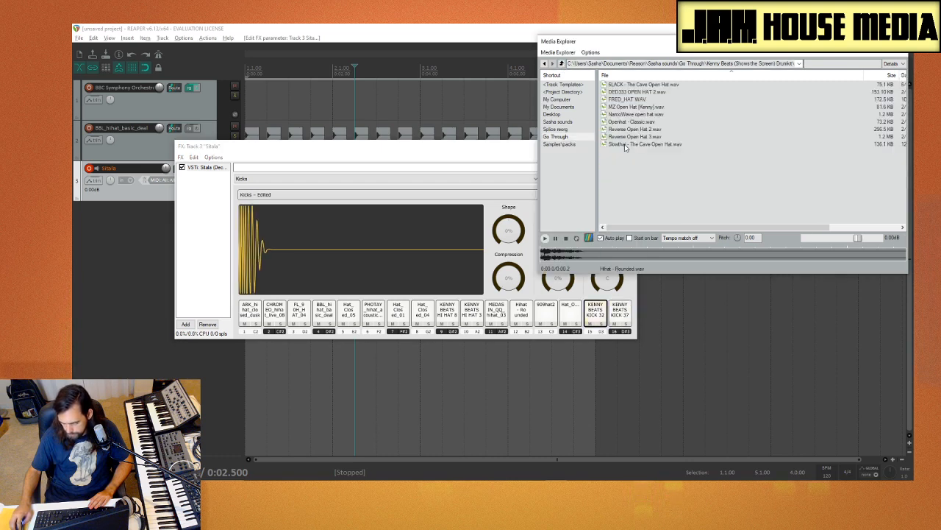
{"action": "left_click", "coordinate": [650, 123]}
{"action": "left_click", "coordinate": [651, 130]}
{"action": "left_click", "coordinate": [649, 123]}
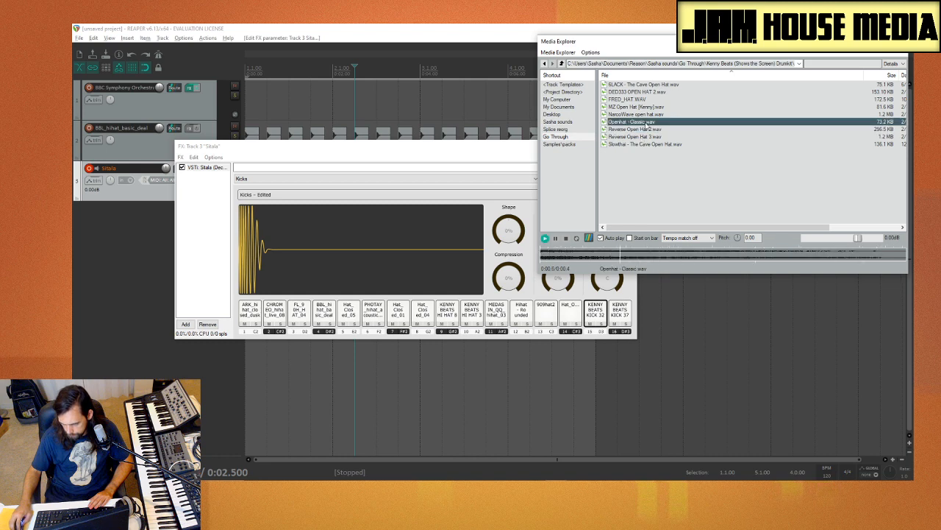
Step: Compare Sitala pads 13 to 15 with Openhat - Classic, Reverse Open Hat 2 and 3, and Slowthai - The Cave Open Hat
{"action": "left_click", "coordinate": [597, 320]}
{"action": "left_click", "coordinate": [573, 313]}
{"action": "left_click", "coordinate": [550, 314]}
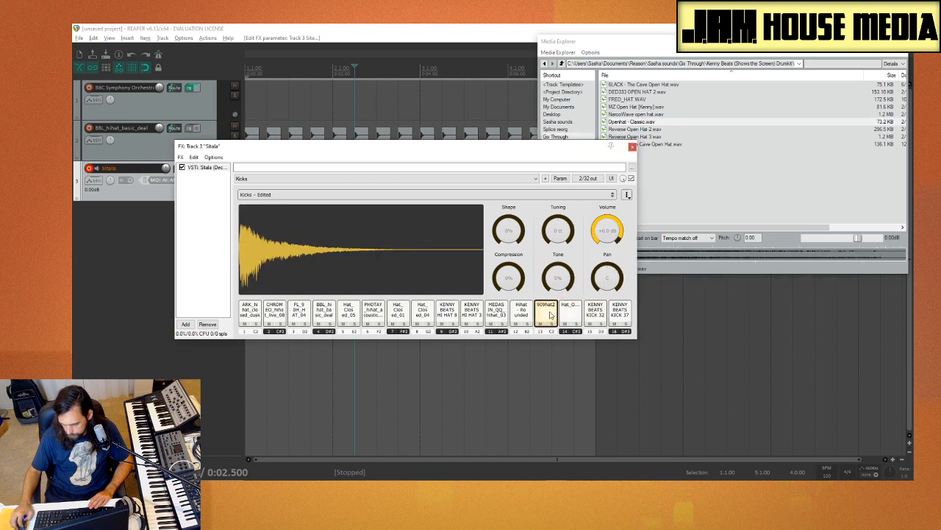
{"action": "left_click", "coordinate": [653, 125]}
{"action": "left_click", "coordinate": [645, 129]}
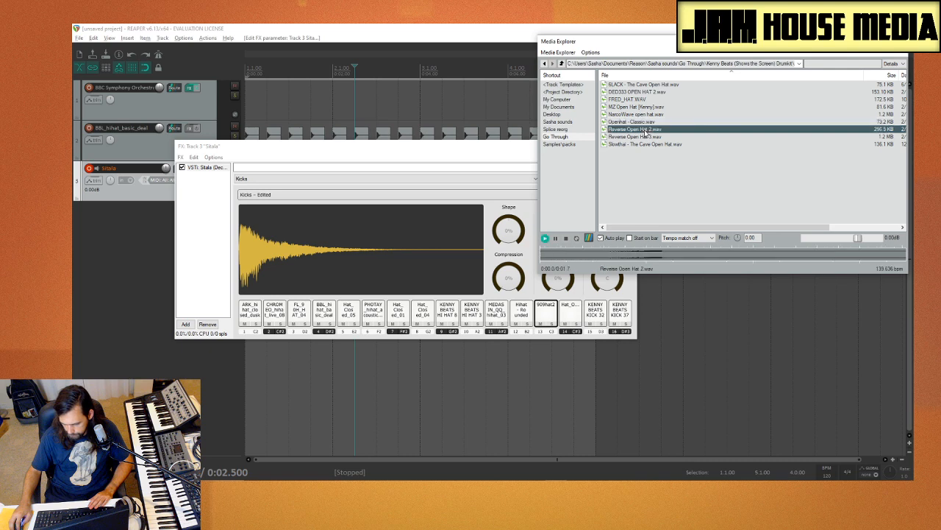
{"action": "left_click", "coordinate": [644, 136]}
{"action": "left_click", "coordinate": [638, 144]}
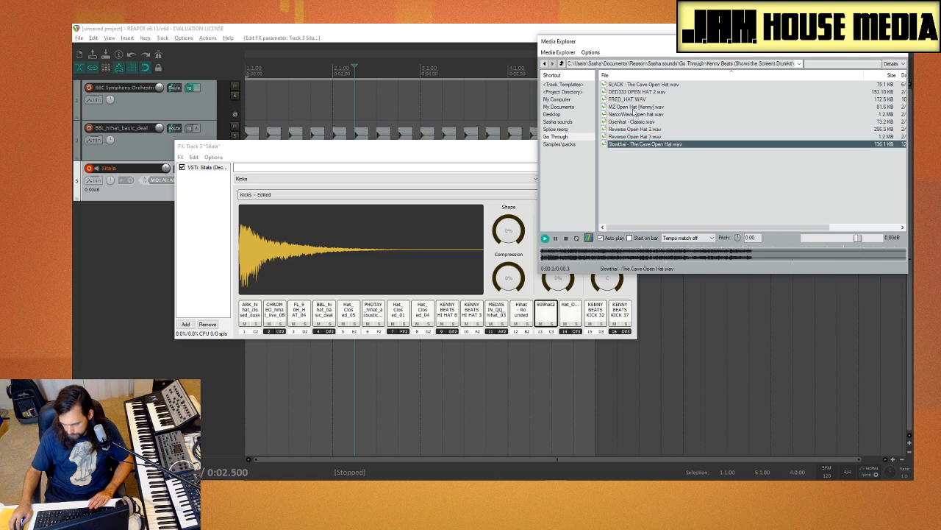
Step: Compare MZ Open Hat [Kenny] with FRED_HAT and load FRED_HAT onto Sitala pad 15
{"action": "left_click", "coordinate": [632, 106]}
{"action": "left_click", "coordinate": [632, 100]}
{"action": "left_click", "coordinate": [630, 106]}
{"action": "left_click", "coordinate": [629, 100]}
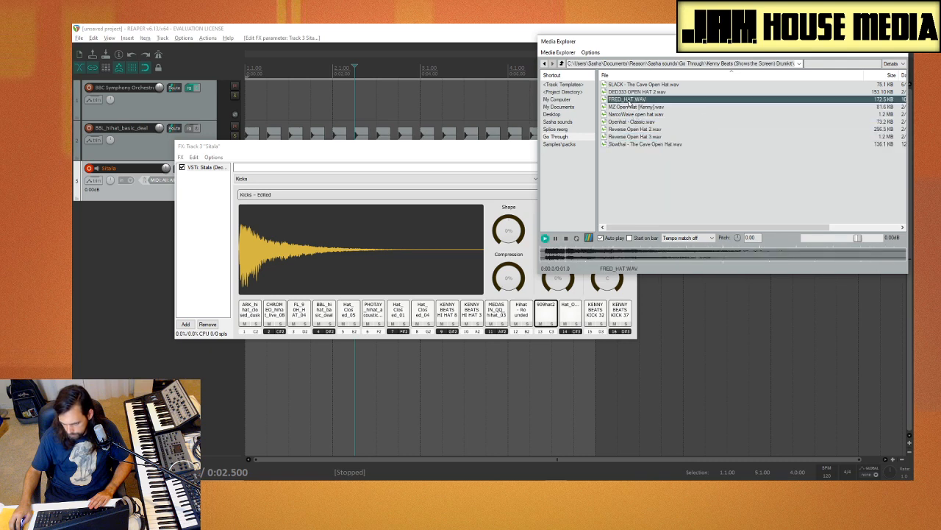
{"action": "left_click_drag", "start_coordinate": [627, 192], "coordinate": [595, 312]}
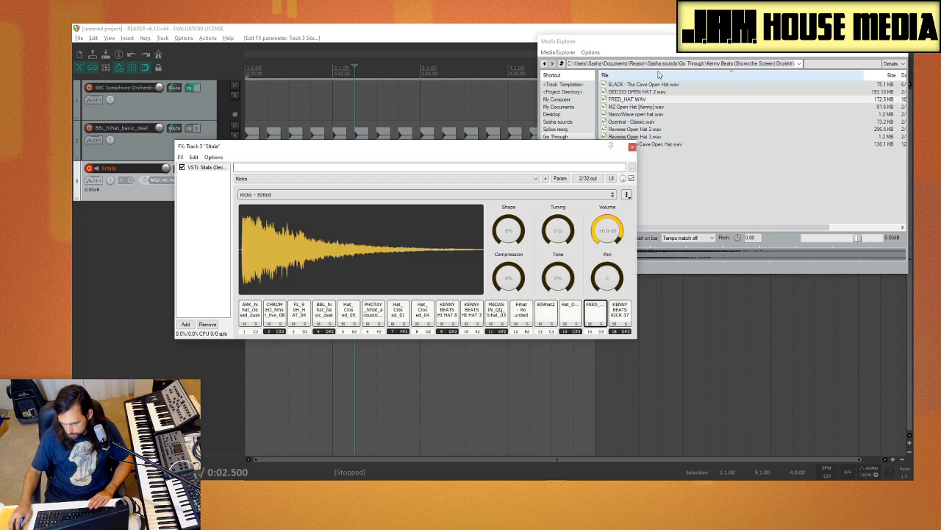
Step: Compare 6LACK - The Cave Open Hat with DED333 OPEN HAT 2 and load the 6LACK hat onto Sitala pad 16
{"action": "left_click", "coordinate": [652, 84]}
{"action": "left_click", "coordinate": [655, 92]}
{"action": "left_click", "coordinate": [648, 86]}
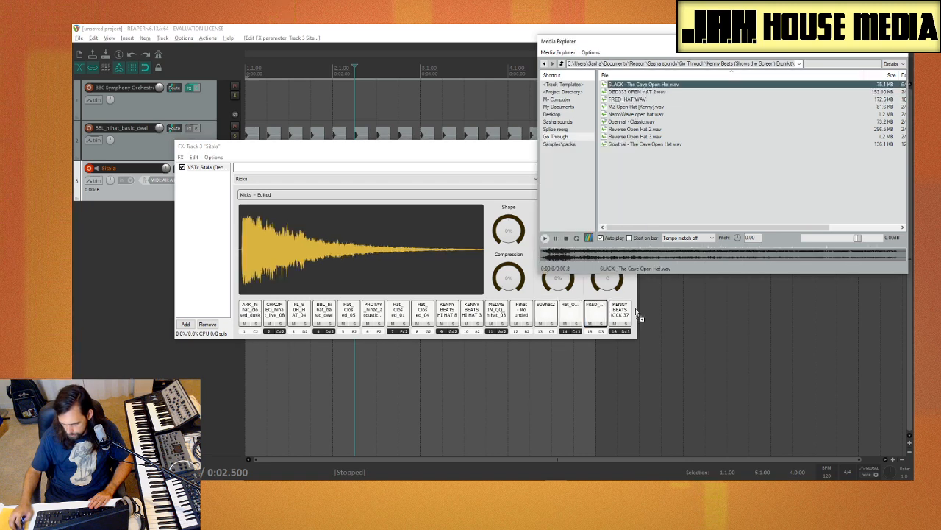
{"action": "left_click_drag", "start_coordinate": [640, 318], "coordinate": [620, 316]}
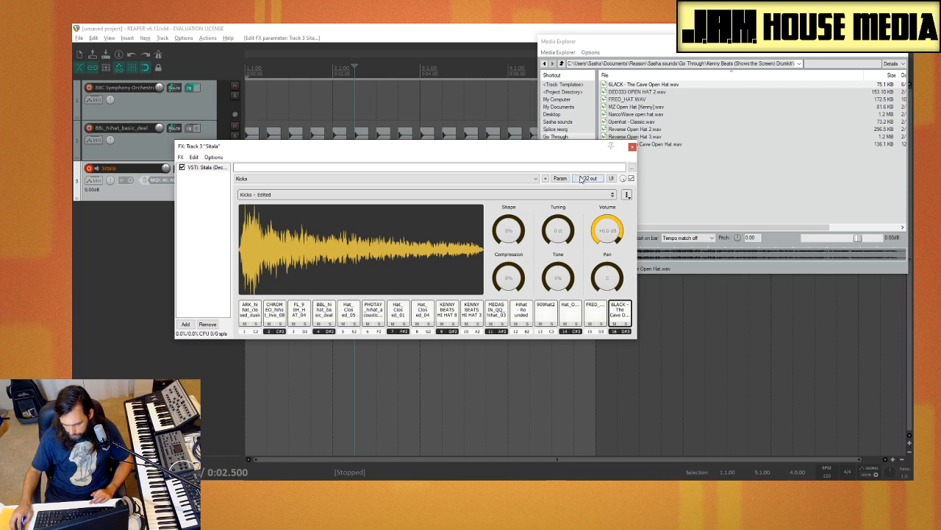
Step: Save the edited Sitala kit as a new kit named Hats
{"action": "left_click", "coordinate": [626, 194]}
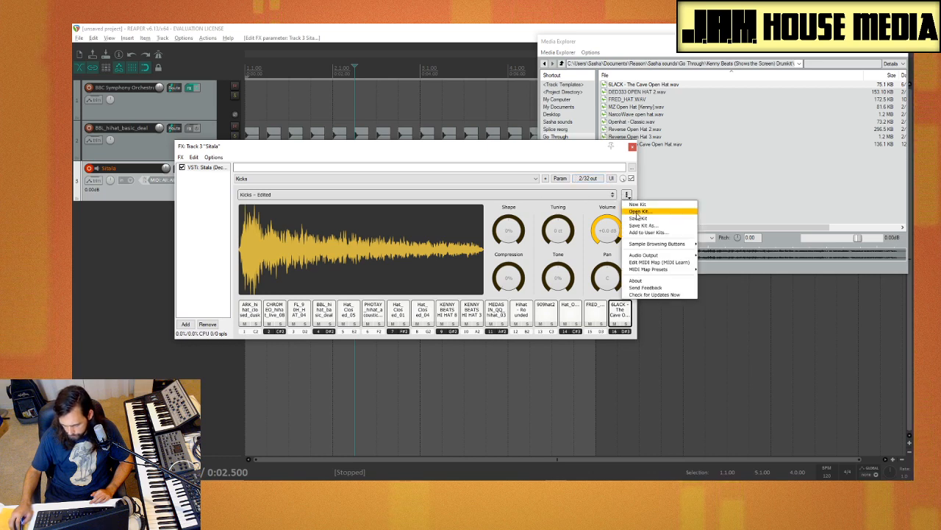
{"action": "left_click", "coordinate": [639, 225]}
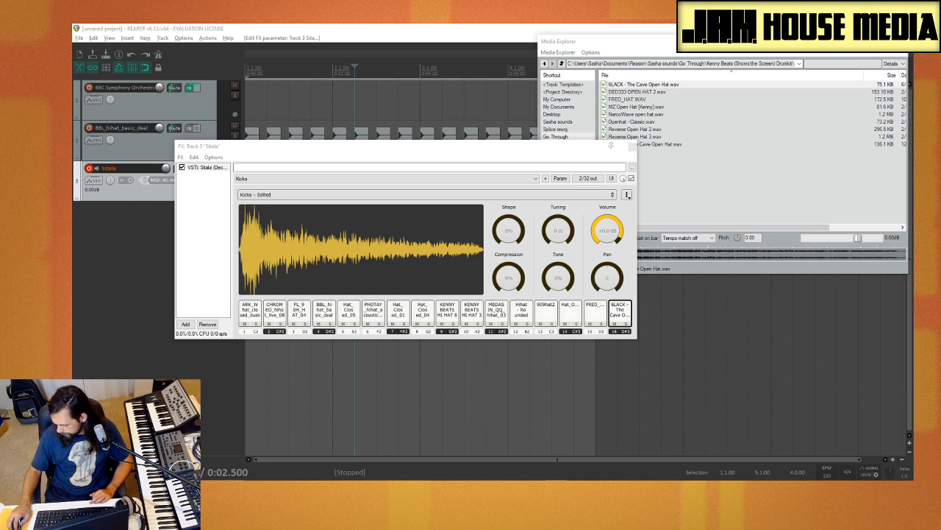
{"action": "type", "text": "Hats"}
{"action": "key", "text": "Return"}
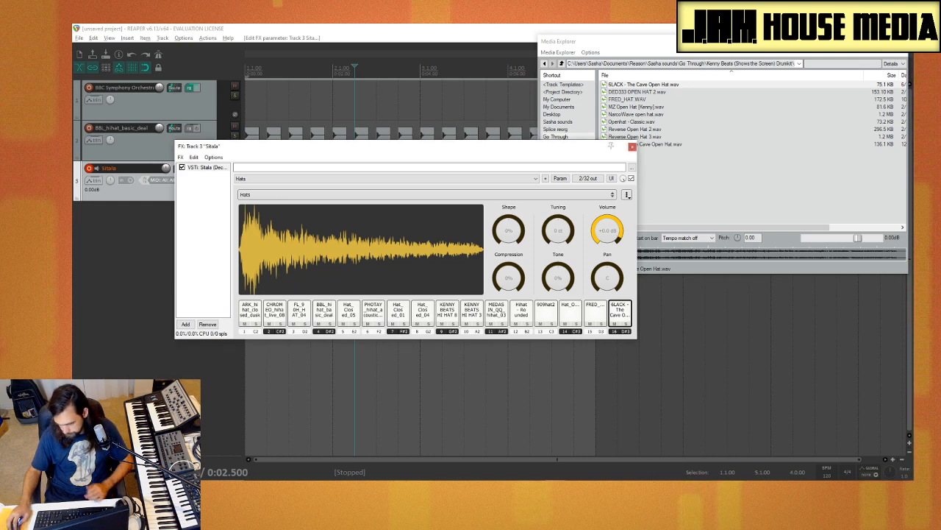
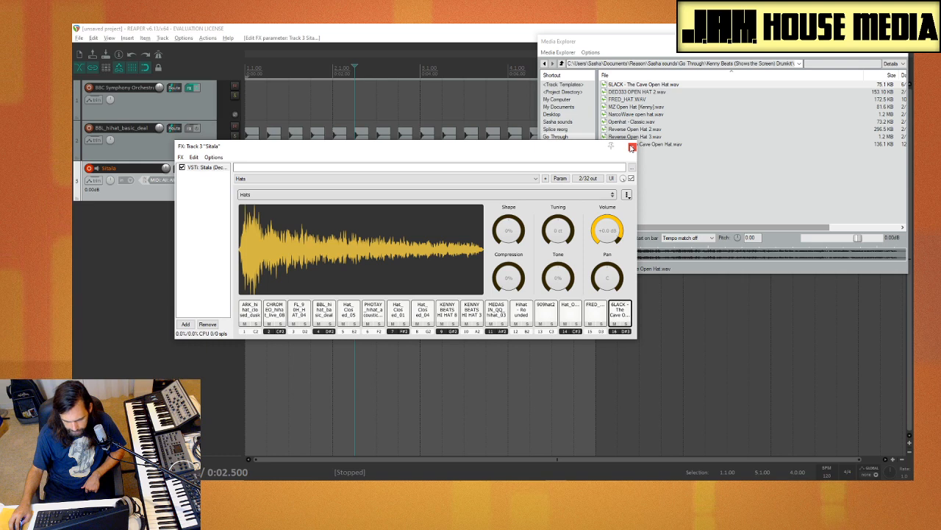
Step: Close the Hats kit and insert Sitala as a virtual instrument on a new track, declining the extra output tracks
{"action": "left_click", "coordinate": [631, 147]}
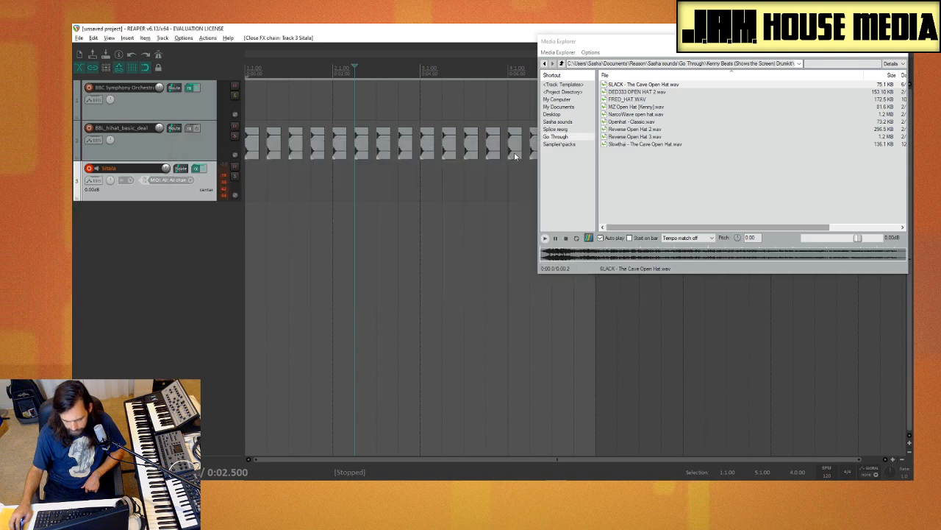
{"action": "right_click", "coordinate": [142, 232]}
{"action": "left_click", "coordinate": [214, 256]}
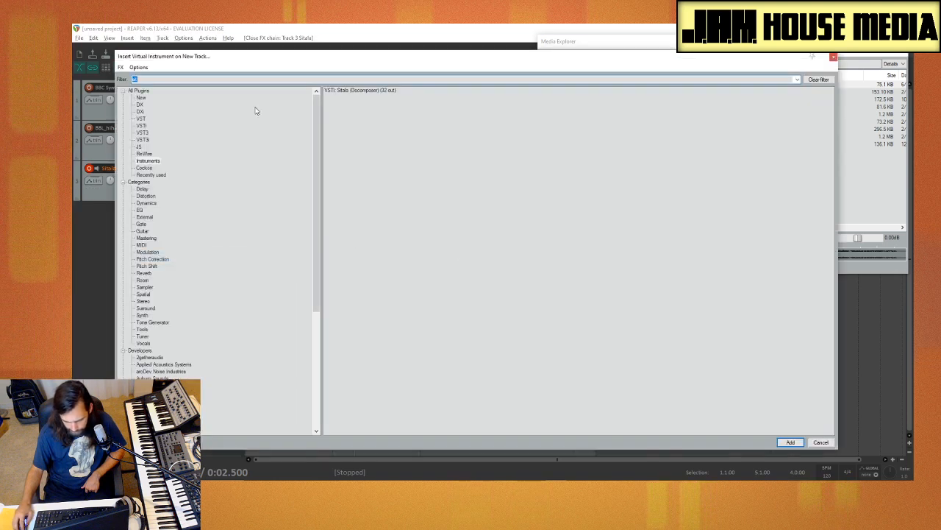
{"action": "key", "text": "Return"}
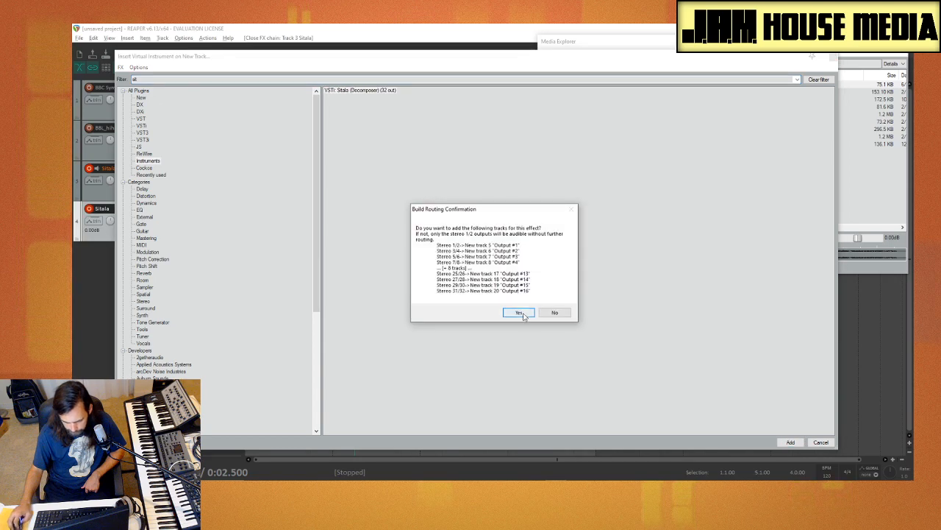
{"action": "left_click", "coordinate": [554, 313]}
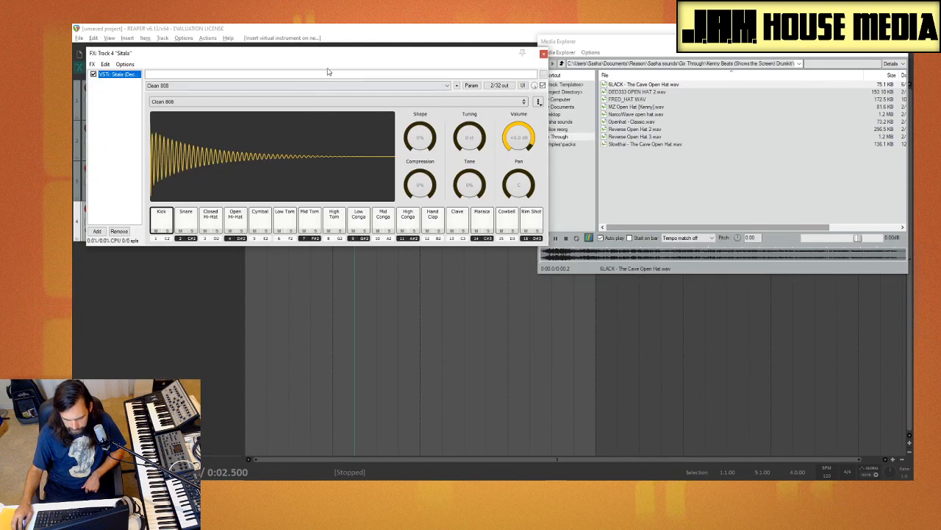
{"action": "left_click_drag", "start_coordinate": [324, 63], "coordinate": [356, 99]}
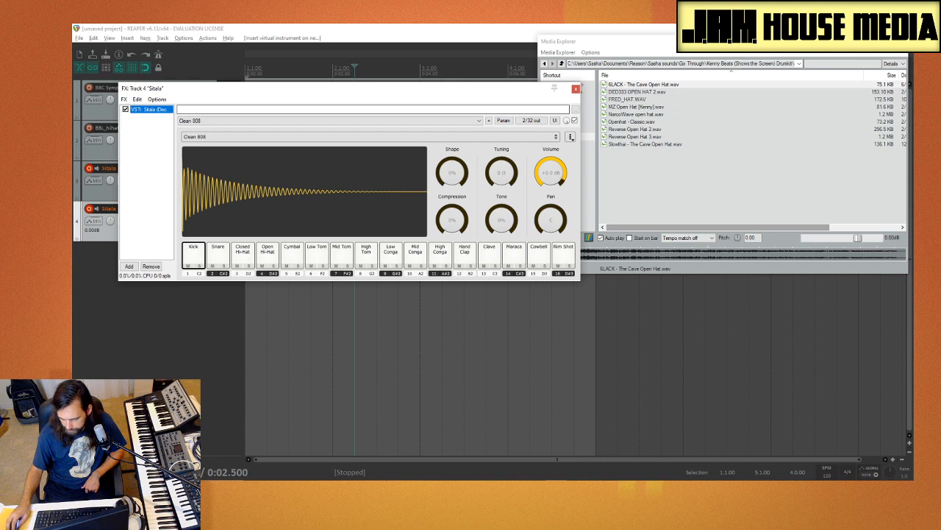
Step: Browse Media Explorer from Sasha sounds into Drums Samples and open the Snare folder
{"action": "left_click", "coordinate": [674, 36]}
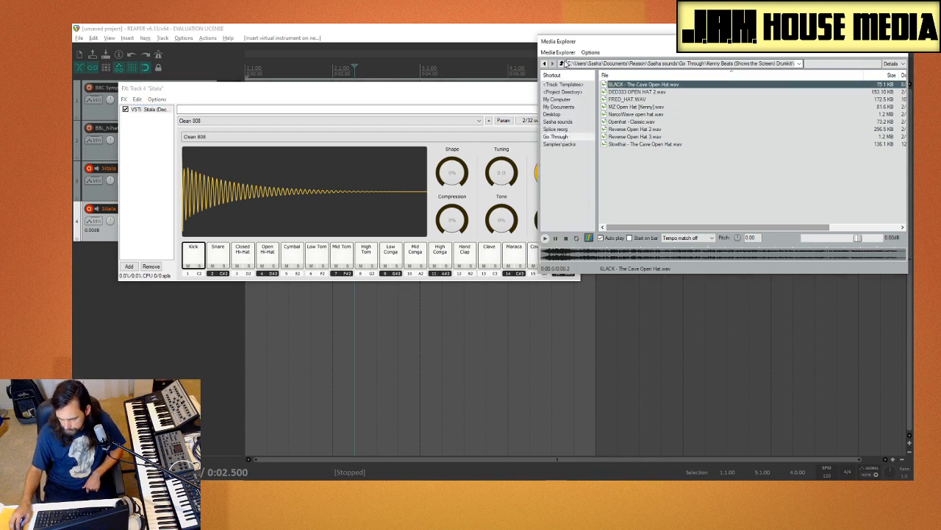
{"action": "left_click", "coordinate": [568, 122]}
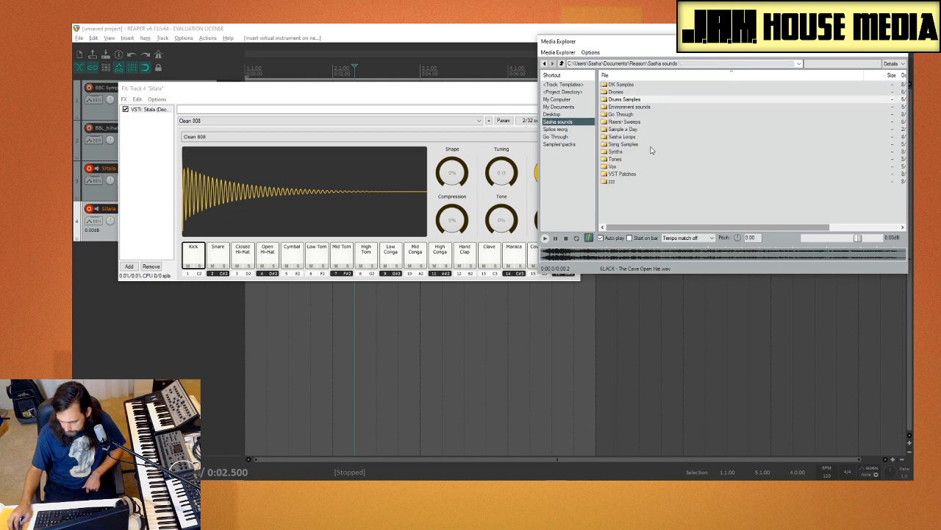
{"action": "left_click_drag", "start_coordinate": [647, 47], "coordinate": [538, 49]}
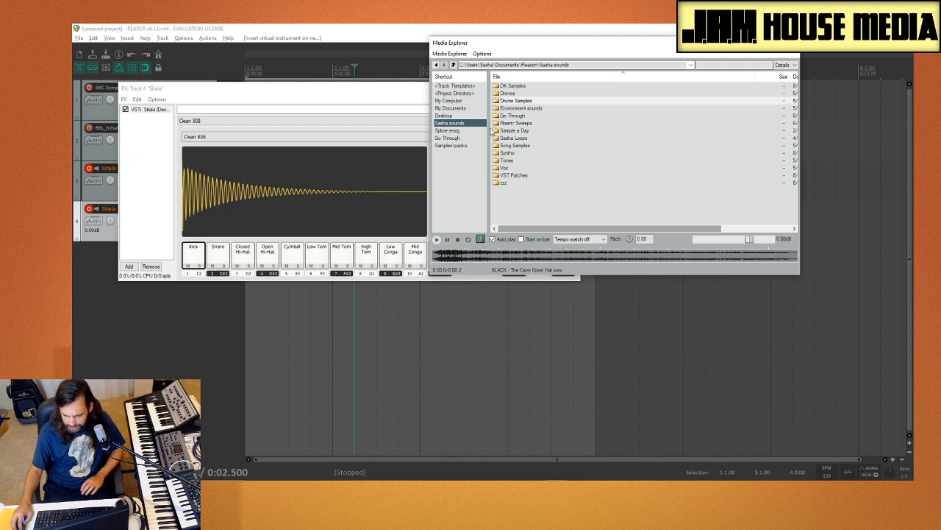
{"action": "double_click", "coordinate": [518, 101]}
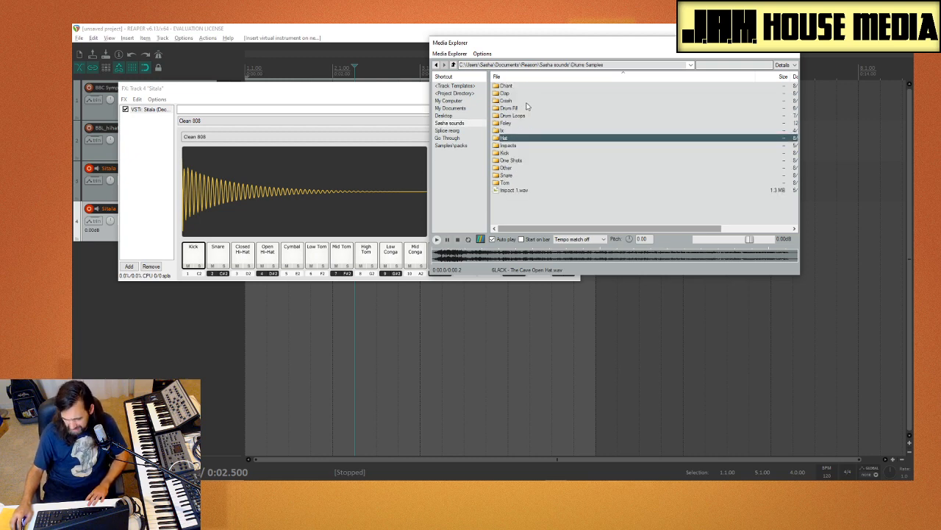
{"action": "double_click", "coordinate": [519, 175]}
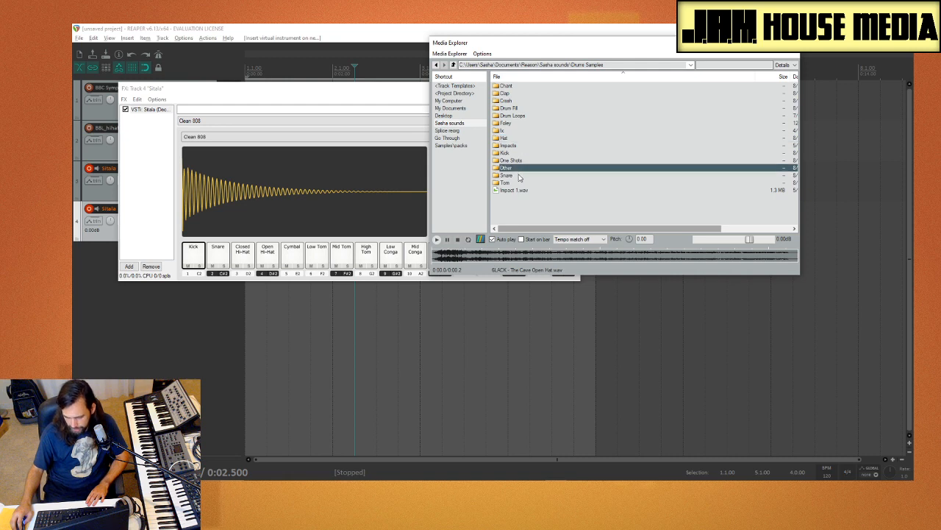
{"action": "scroll", "coordinate": [576, 166], "scroll_direction": "down", "scroll_amount": 4}
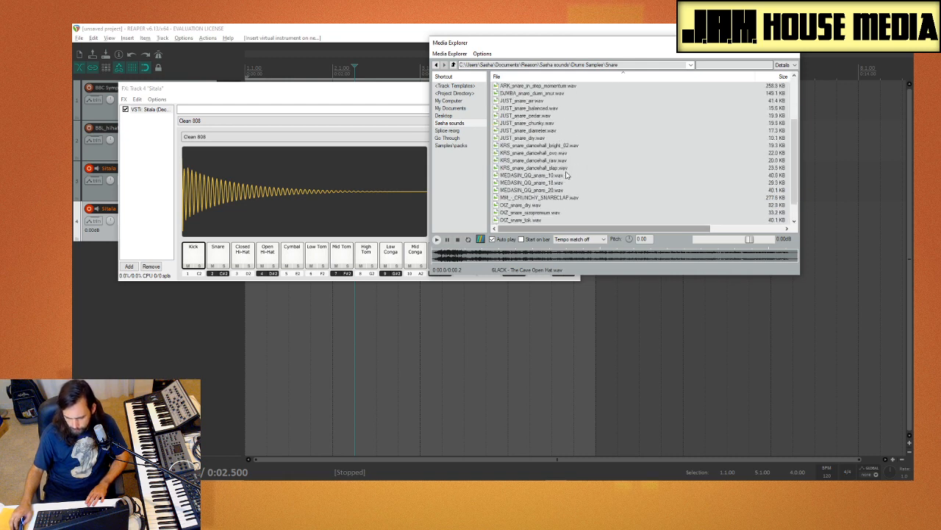
{"action": "scroll", "coordinate": [551, 158], "scroll_direction": "up", "scroll_amount": 4}
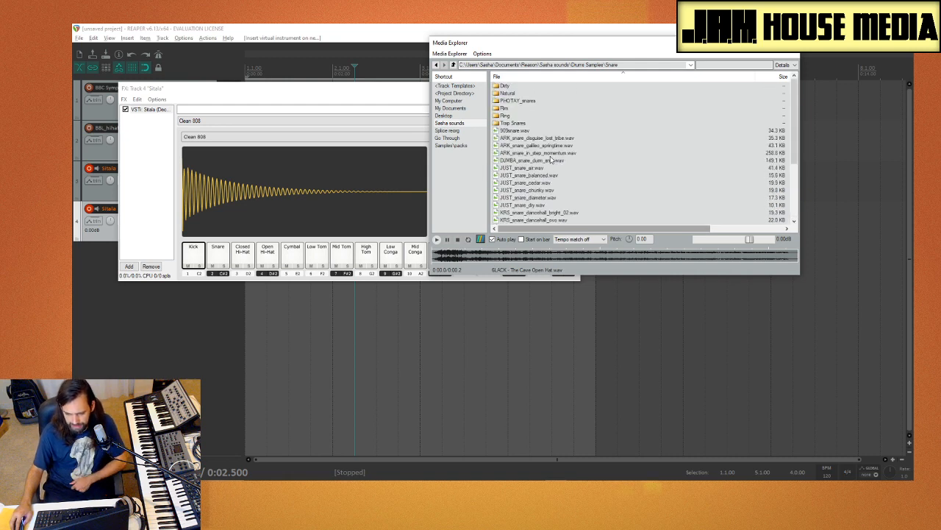
Step: Audition the ARK snares and DJMBA snare, and load ARK_snare_in_step_momentum.wav onto Sitala pad 2
{"action": "left_click", "coordinate": [543, 140]}
{"action": "left_click", "coordinate": [544, 145]}
{"action": "left_click", "coordinate": [545, 152]}
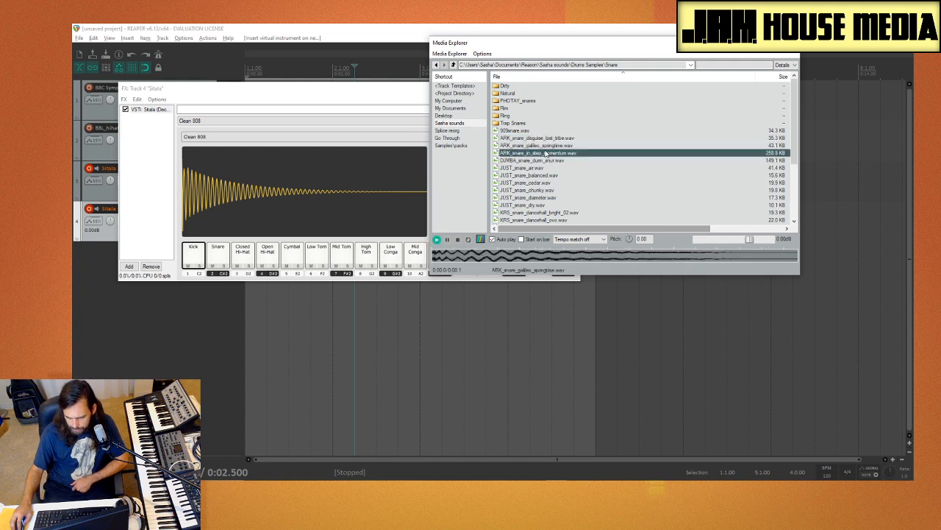
{"action": "left_click", "coordinate": [550, 160]}
{"action": "key", "text": "Up"}
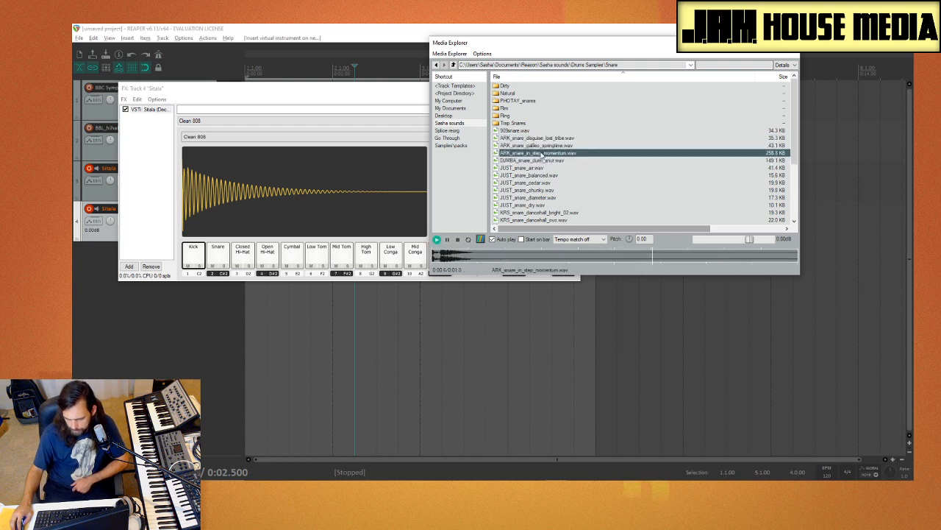
{"action": "left_click_drag", "start_coordinate": [543, 153], "coordinate": [218, 259]}
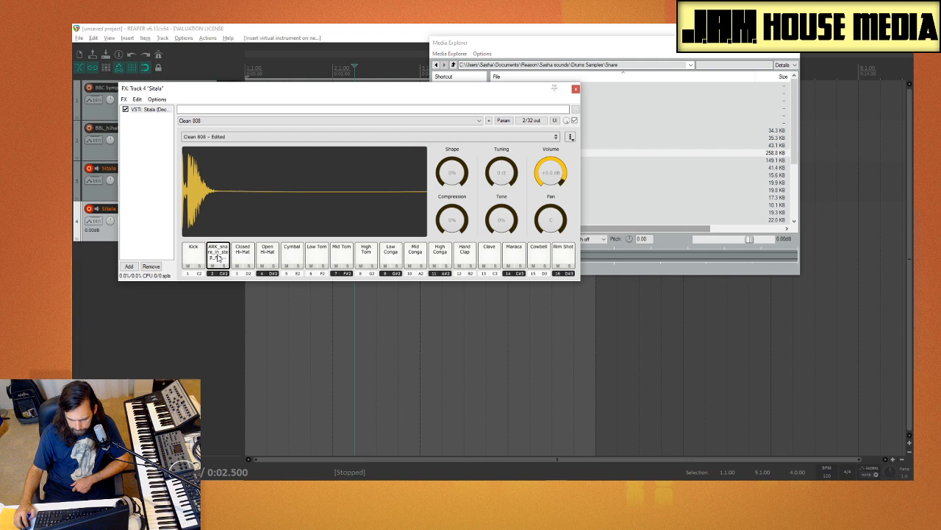
Step: Compare ARK_snare_disguise_lost_tribe.wav with ARK_snare_galileo_springtime.wav and load the galileo snare onto Sitala pad 1
{"action": "left_click", "coordinate": [632, 154]}
{"action": "left_click", "coordinate": [564, 138]}
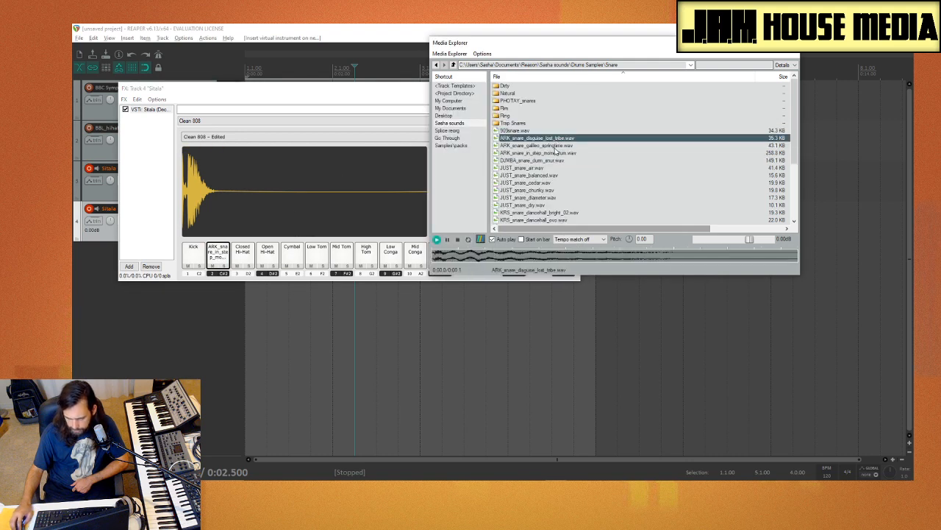
{"action": "scroll", "coordinate": [564, 149], "scroll_direction": "down", "scroll_amount": 2}
{"action": "left_click", "coordinate": [558, 94]}
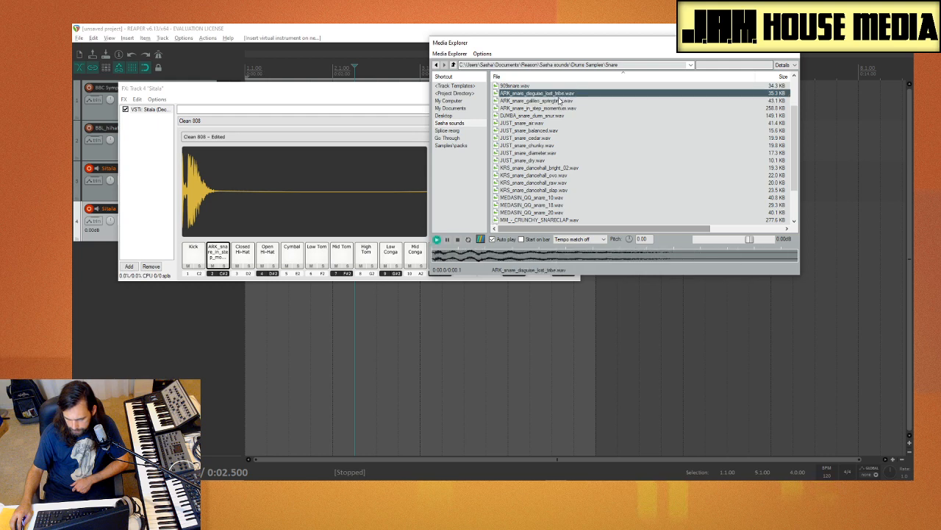
{"action": "left_click", "coordinate": [559, 101]}
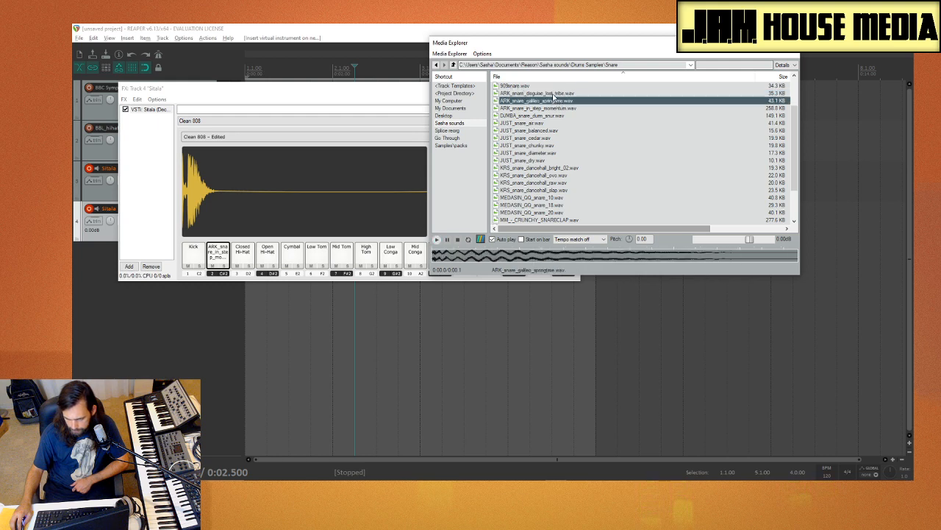
{"action": "left_click", "coordinate": [554, 94]}
{"action": "left_click", "coordinate": [550, 101]}
{"action": "left_click_drag", "start_coordinate": [550, 100], "coordinate": [195, 257]}
Step: Audition the JUST and KRS dancehall snares and load KRS_snare_dancehall_slap.wav onto Sitala pad 3
{"action": "left_click", "coordinate": [657, 151]}
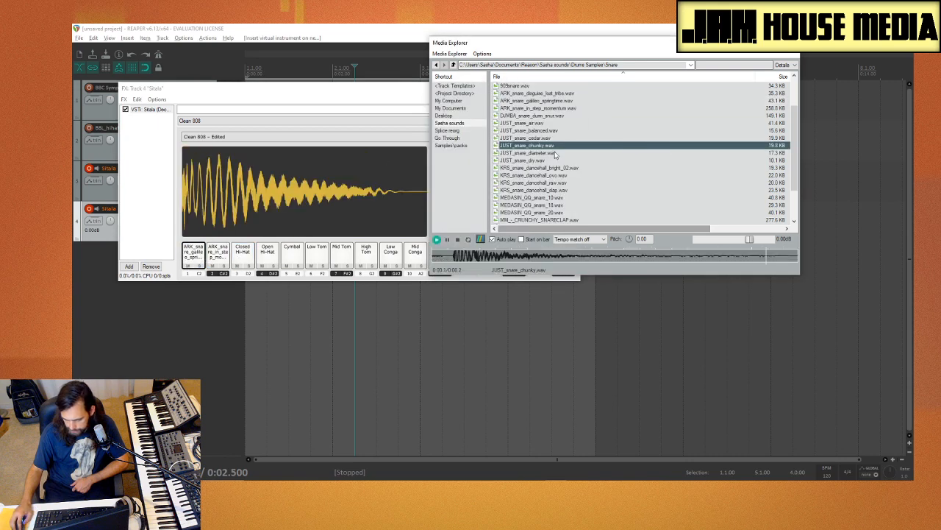
{"action": "left_click", "coordinate": [566, 168]}
{"action": "scroll", "coordinate": [578, 158], "scroll_direction": "down", "scroll_amount": 2}
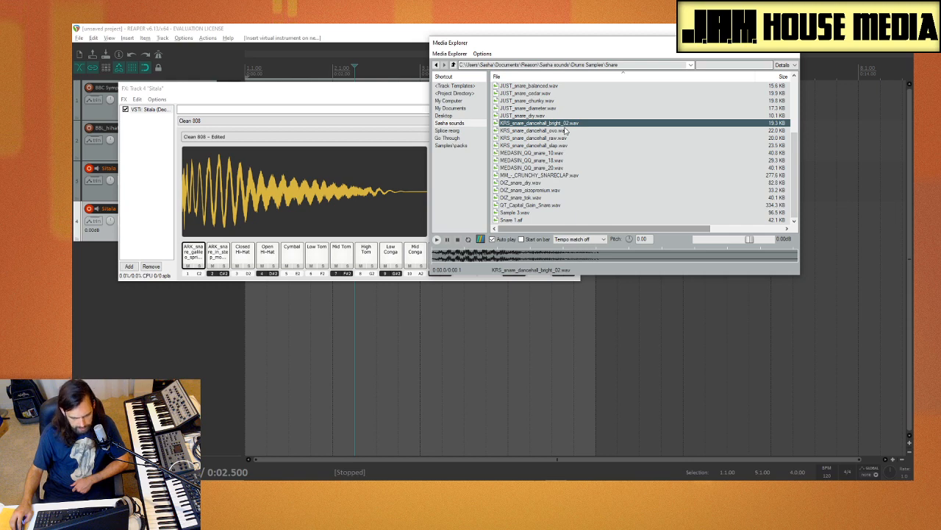
{"action": "left_click", "coordinate": [569, 132]}
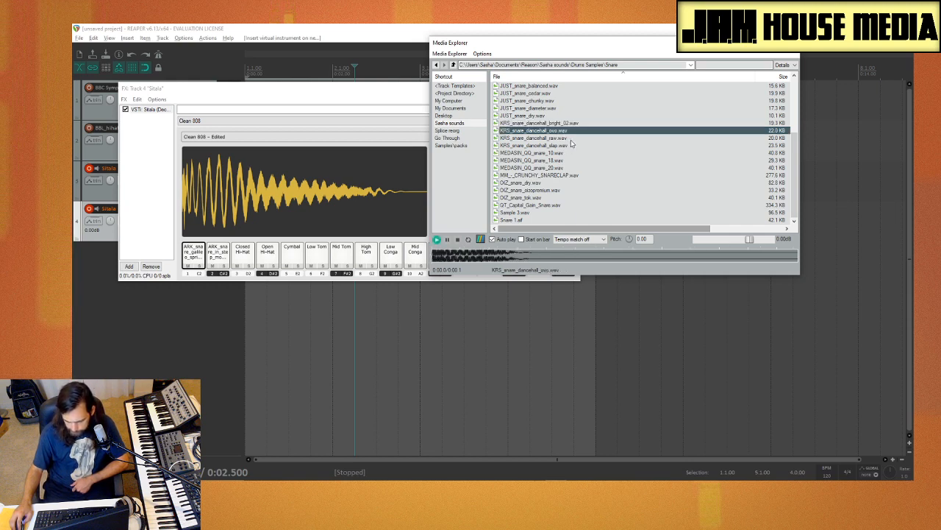
{"action": "left_click", "coordinate": [571, 139]}
{"action": "left_click", "coordinate": [570, 146]}
{"action": "left_click", "coordinate": [564, 131]}
{"action": "left_click", "coordinate": [564, 146]}
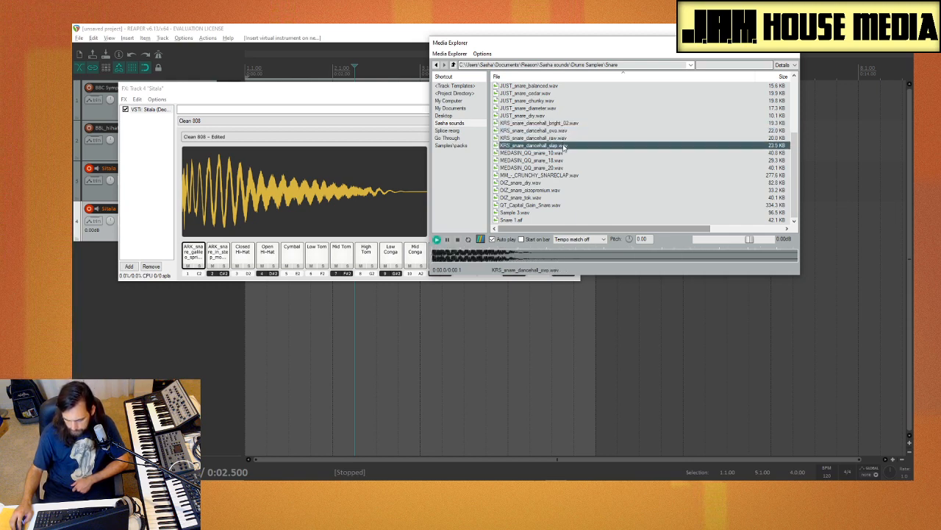
{"action": "left_click_drag", "start_coordinate": [564, 147], "coordinate": [243, 253]}
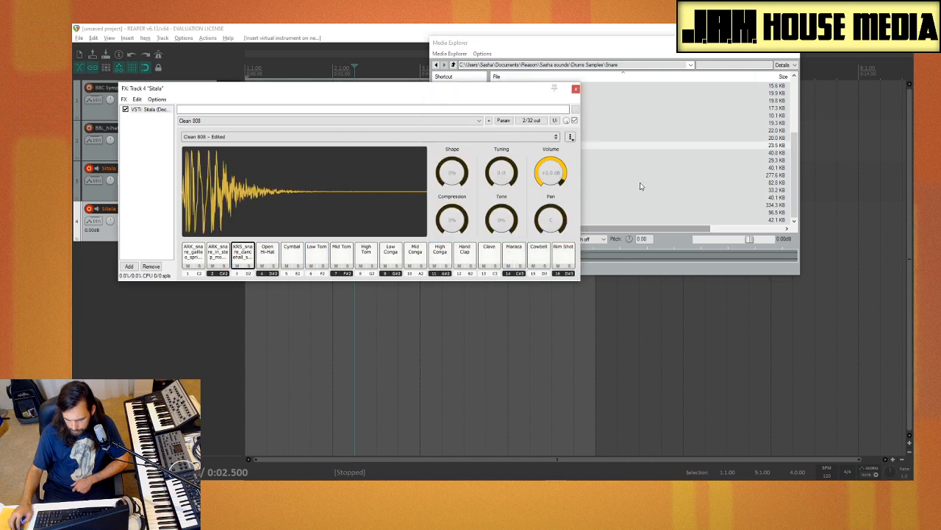
Step: Compare OIZ_snare_oizopremium.wav with OIZ_snare_tok.wav and load the oizopremium snare onto Sitala pad 4
{"action": "left_click", "coordinate": [640, 183]}
{"action": "left_click", "coordinate": [556, 191]}
{"action": "left_click", "coordinate": [547, 198]}
{"action": "left_click", "coordinate": [553, 192]}
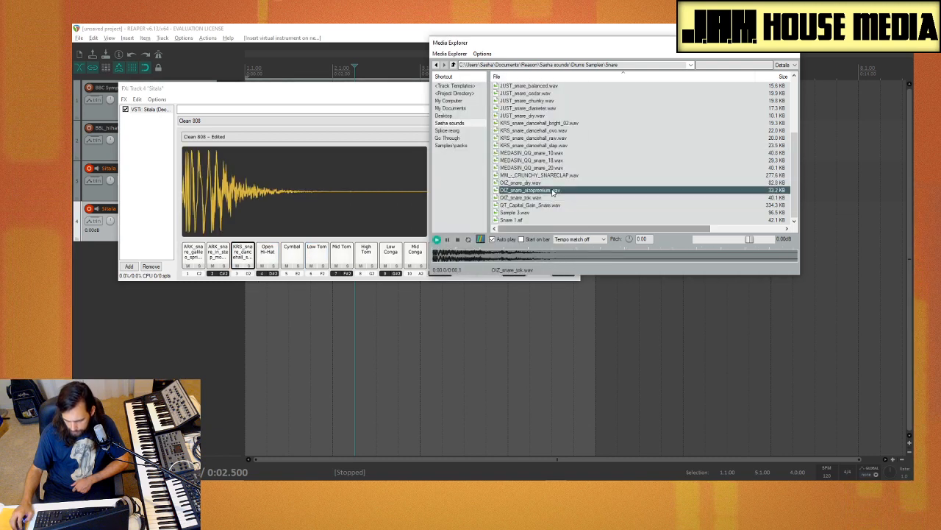
{"action": "left_click_drag", "start_coordinate": [553, 191], "coordinate": [269, 256]}
Step: Audition the OIZ dry and tok snares, QT_Capital_Gain_Snare, Sample 3, Snare 1, MEDASIN_QQ_snare_20 and MM_-_CRUNCHY_SNARECLAP
{"action": "left_click", "coordinate": [655, 199]}
{"action": "left_click", "coordinate": [555, 183]}
{"action": "left_click", "coordinate": [556, 199]}
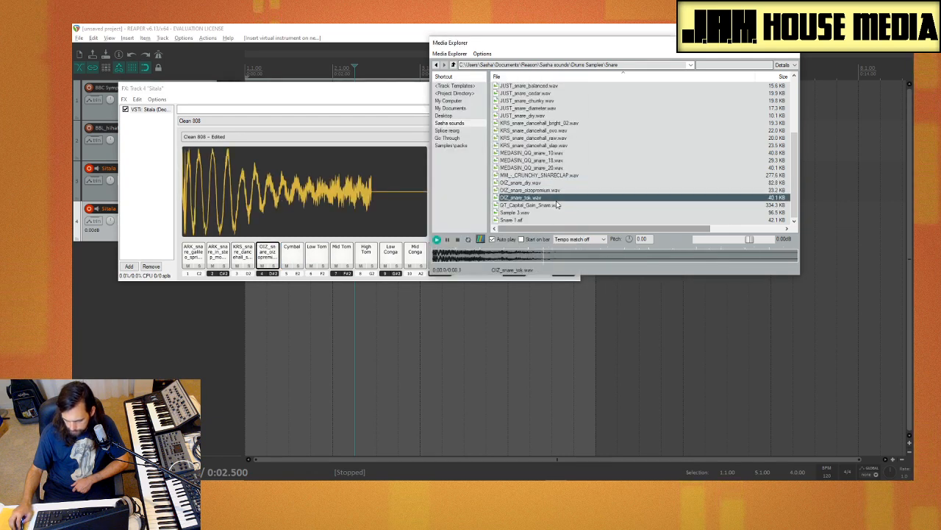
{"action": "left_click", "coordinate": [553, 205]}
{"action": "left_click", "coordinate": [547, 212]}
{"action": "left_click", "coordinate": [542, 220]}
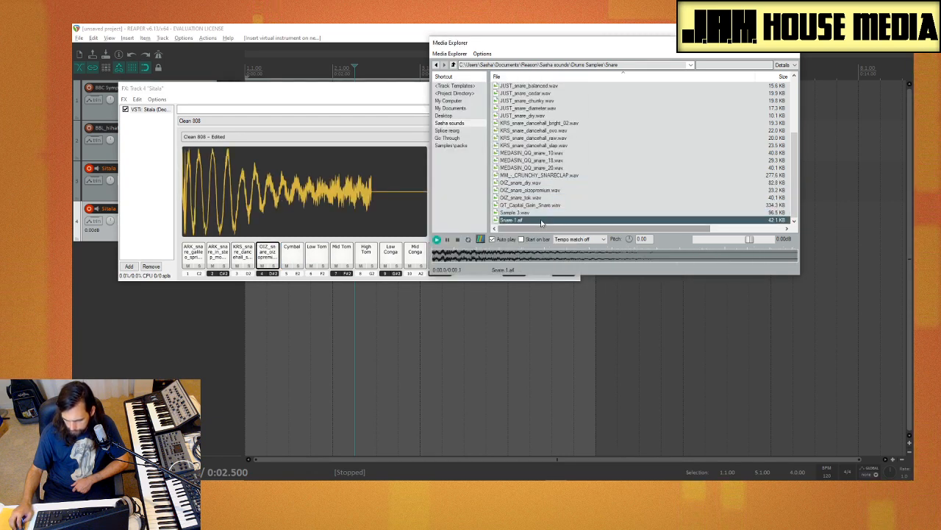
{"action": "left_click", "coordinate": [563, 168]}
{"action": "left_click", "coordinate": [562, 175]}
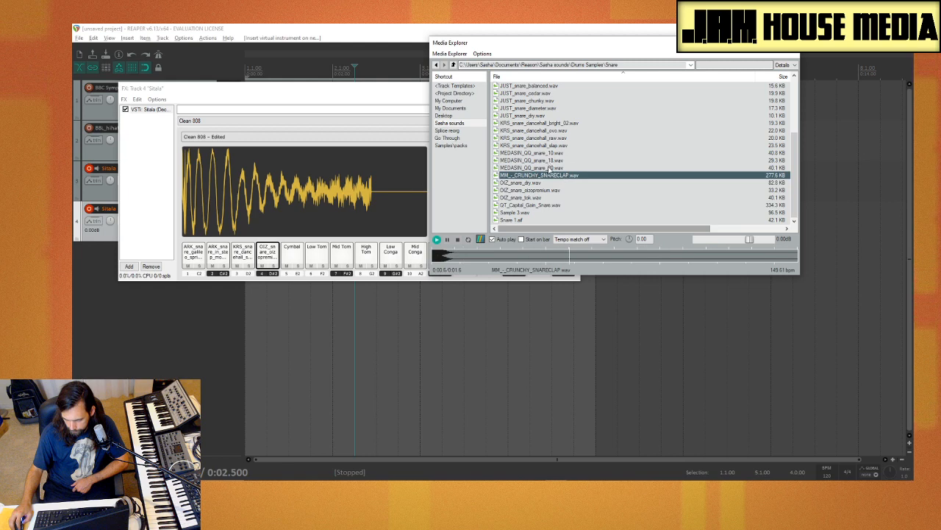
Step: Compare the MEDASIN_QQ snares, loading MEDASIN_QQ_snare_20.wav onto Sitala pad 5 and MEDASIN_QQ_snare_10.wav onto pad 6
{"action": "key", "text": "Up"}
{"action": "key", "text": "Up"}
{"action": "key", "text": "Up"}
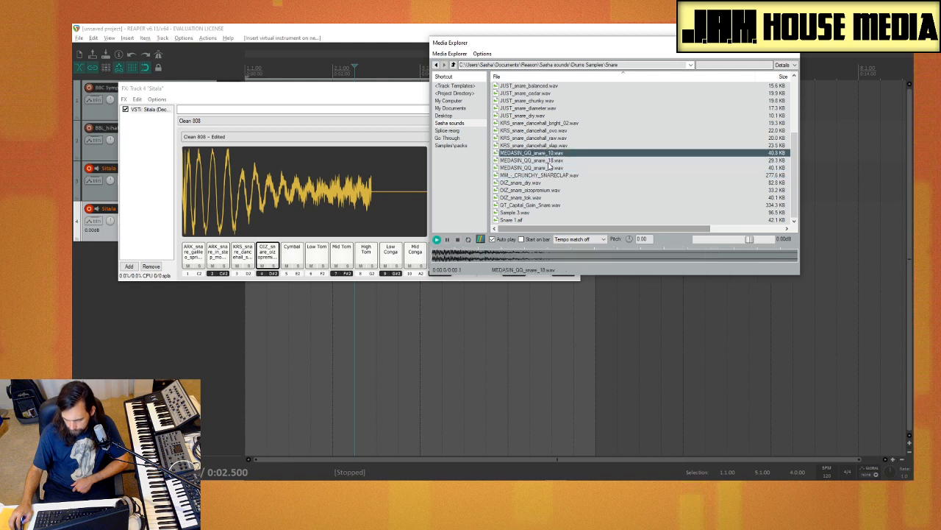
{"action": "left_click", "coordinate": [548, 167]}
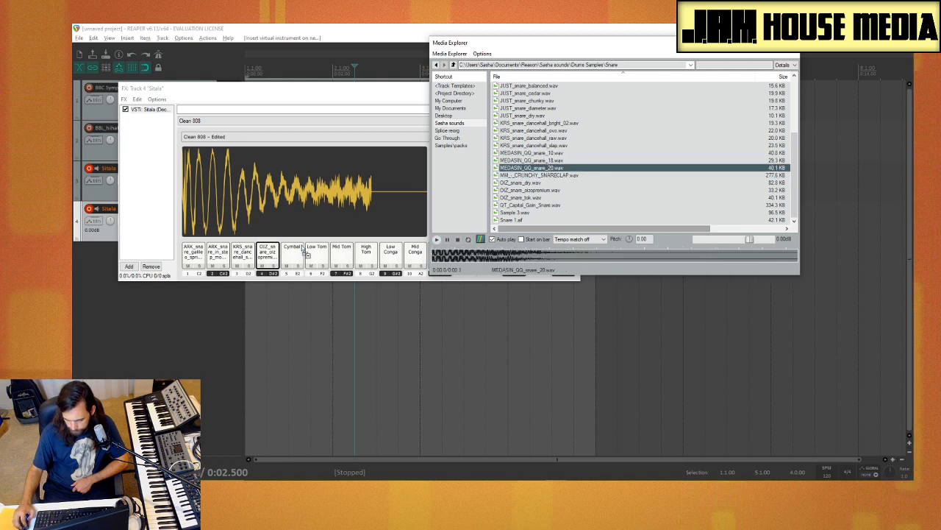
{"action": "left_click_drag", "start_coordinate": [302, 249], "coordinate": [296, 252]}
{"action": "left_click_drag", "start_coordinate": [637, 154], "coordinate": [317, 254]}
Step: Audition MEDASIN_QQ_snare_18.wav and compare the KRS dancehall snares again
{"action": "left_click", "coordinate": [651, 168]}
{"action": "left_click_drag", "start_coordinate": [649, 161], "coordinate": [579, 148]}
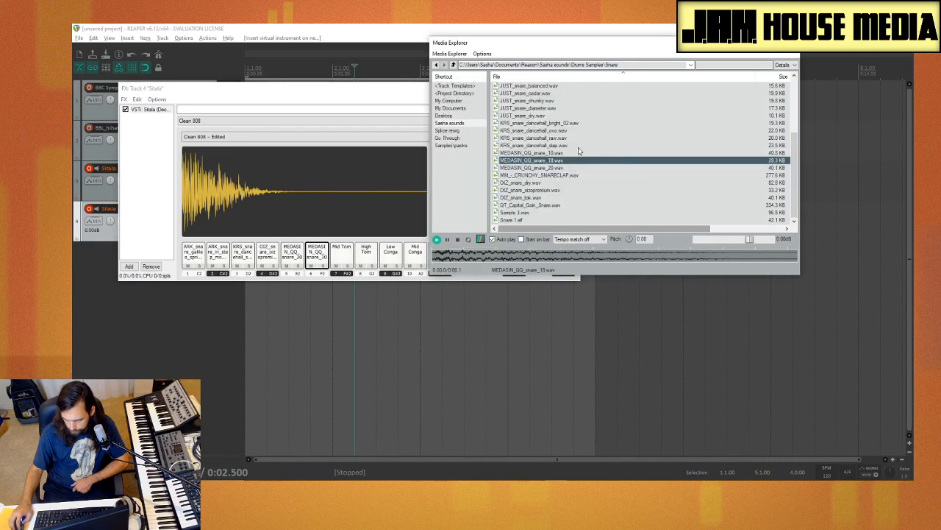
{"action": "key", "text": "Up"}
{"action": "key", "text": "Up"}
{"action": "key", "text": "Up"}
{"action": "key", "text": "Up"}
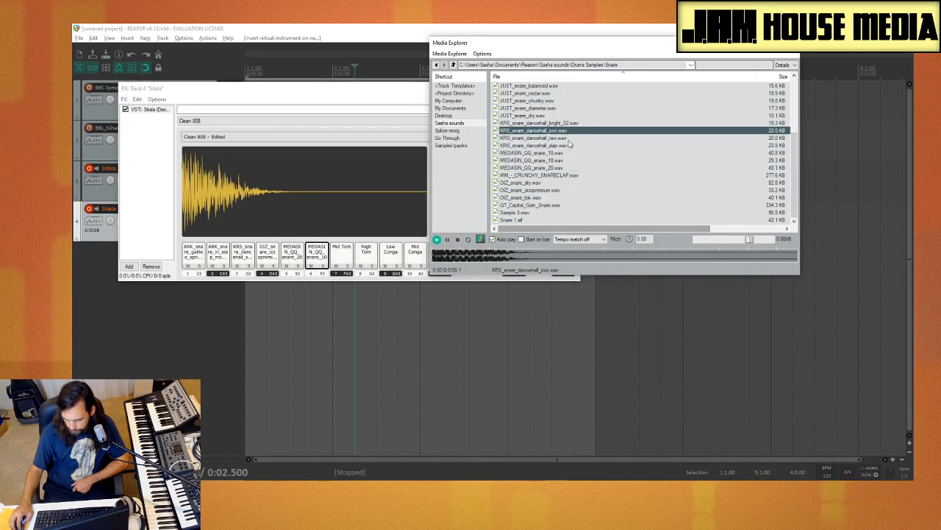
{"action": "key", "text": "Down"}
Step: Switch Media Explorer to the Snares folder of Kenny Beats (Shows the Screen) Drumkit under Go Through
{"action": "key", "text": "BackSpace"}
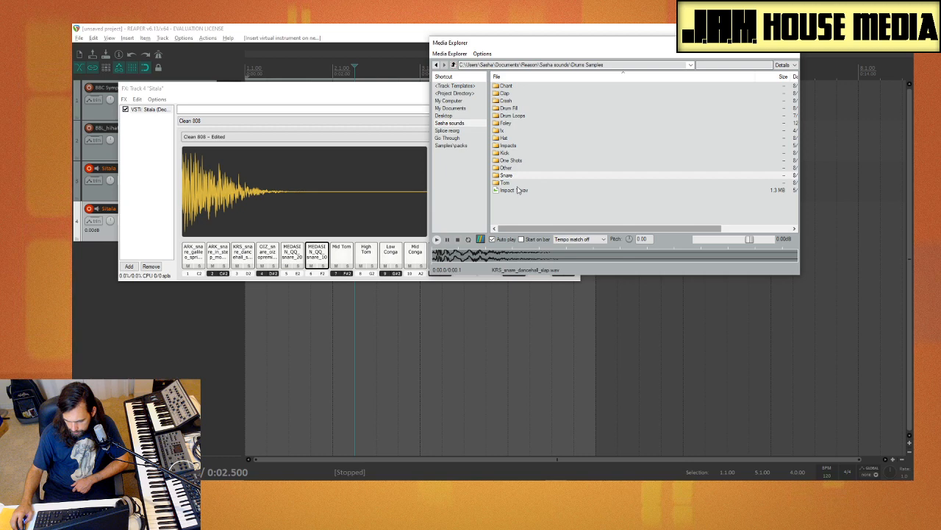
{"action": "left_click", "coordinate": [449, 138]}
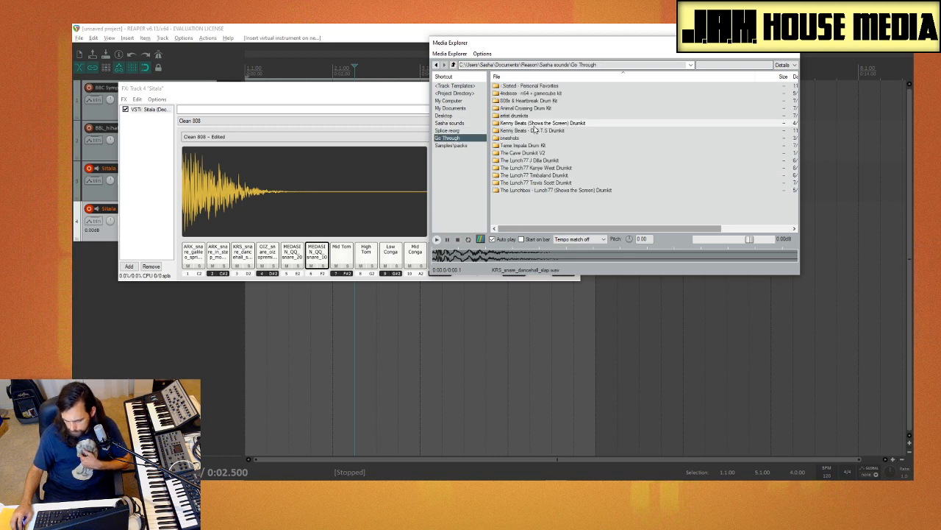
{"action": "double_click", "coordinate": [534, 123]}
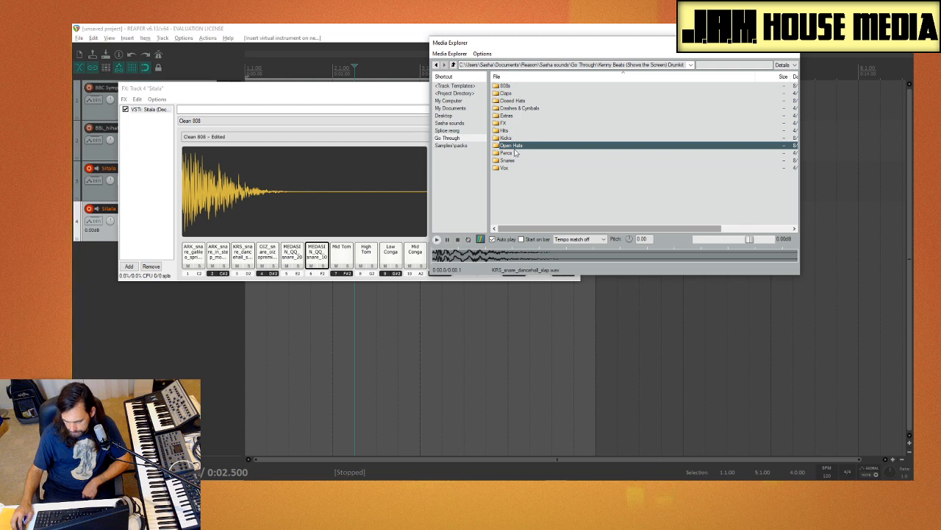
{"action": "double_click", "coordinate": [512, 161]}
Step: Audition KENNY BEATS SNARE 9 and compare KENNY BEATS SNARE 2 through 5 in the Snares folder
{"action": "left_click", "coordinate": [560, 139]}
{"action": "scroll", "coordinate": [558, 138], "scroll_direction": "down", "scroll_amount": 4}
{"action": "left_click", "coordinate": [555, 138]}
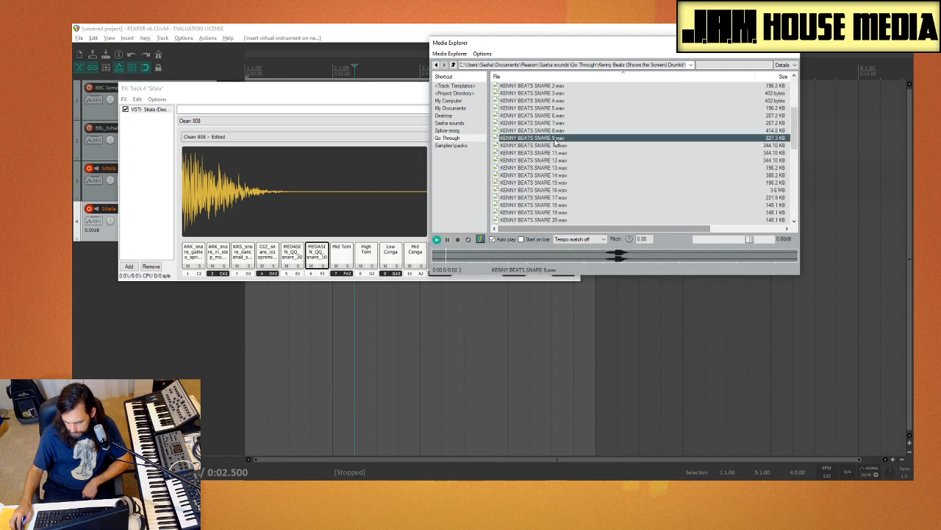
{"action": "scroll", "coordinate": [556, 138], "scroll_direction": "up", "scroll_amount": 2}
{"action": "left_click", "coordinate": [554, 146]}
{"action": "left_click", "coordinate": [553, 153]}
{"action": "left_click", "coordinate": [540, 146]}
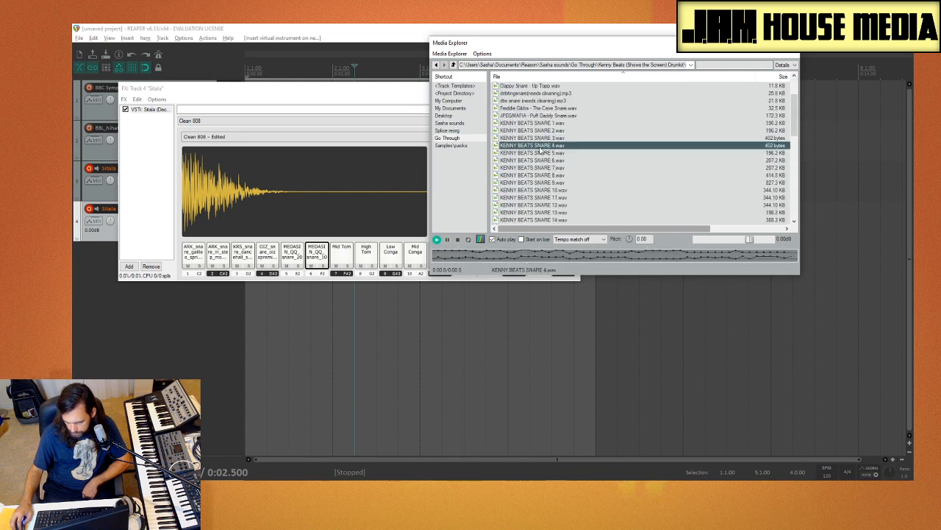
{"action": "left_click", "coordinate": [540, 138]}
{"action": "left_click", "coordinate": [542, 131]}
Step: Audition KENNY BEATS SNARE 5, 6 and 8 through 13
{"action": "left_click", "coordinate": [545, 152]}
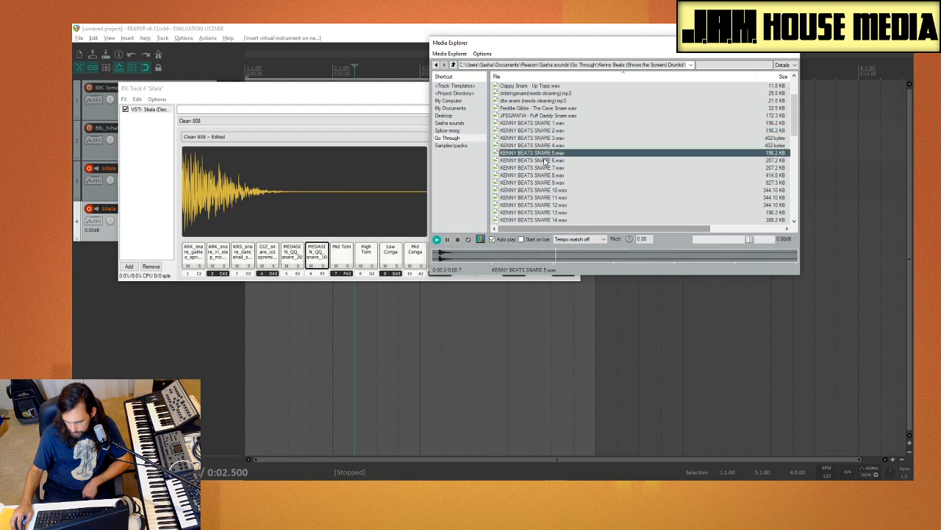
{"action": "left_click", "coordinate": [545, 160]}
{"action": "left_click", "coordinate": [545, 175]}
{"action": "left_click", "coordinate": [547, 182]}
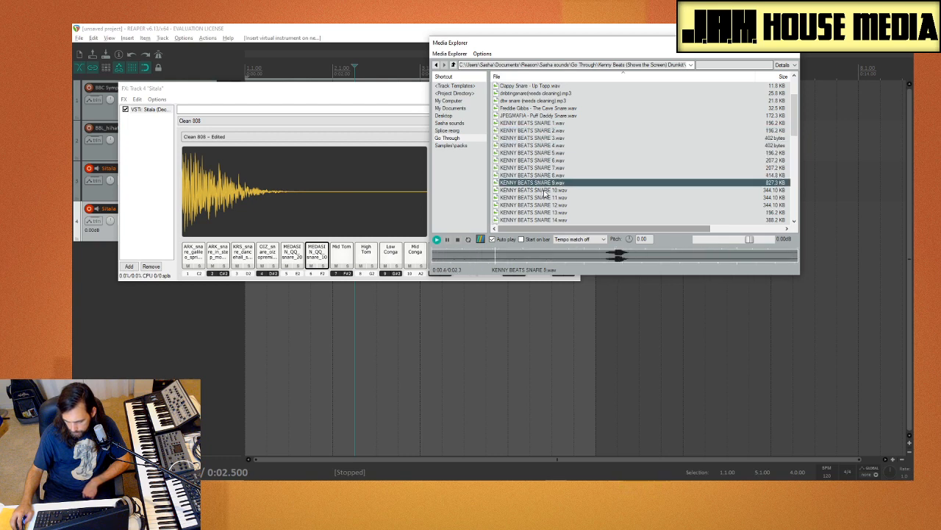
{"action": "left_click", "coordinate": [544, 191]}
{"action": "left_click", "coordinate": [545, 197]}
{"action": "left_click", "coordinate": [545, 205]}
{"action": "left_click", "coordinate": [545, 212]}
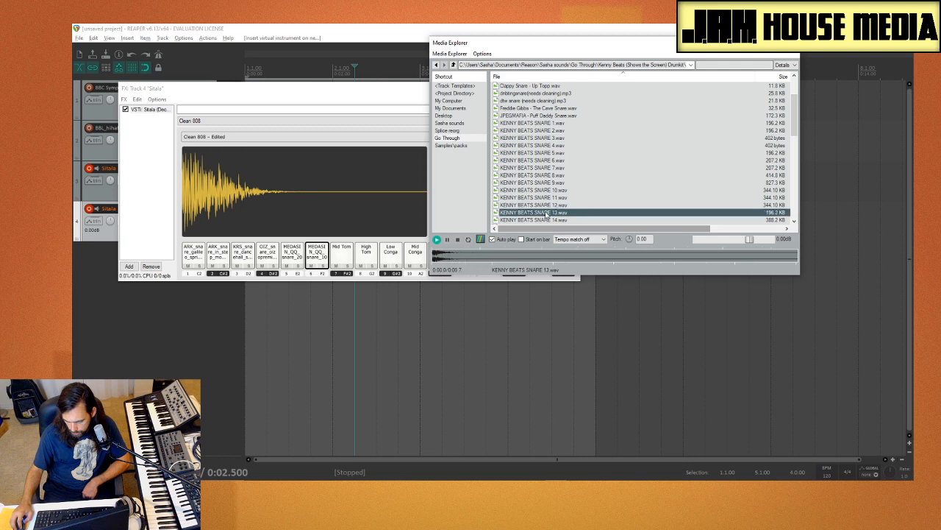
Step: Load KENNY BEATS SNARE 13.wav onto Sitala pad 7 and compare it with the snare on pad 6
{"action": "scroll", "coordinate": [557, 191], "scroll_direction": "down", "scroll_amount": 3}
{"action": "left_click", "coordinate": [552, 153]}
{"action": "left_click", "coordinate": [546, 146]}
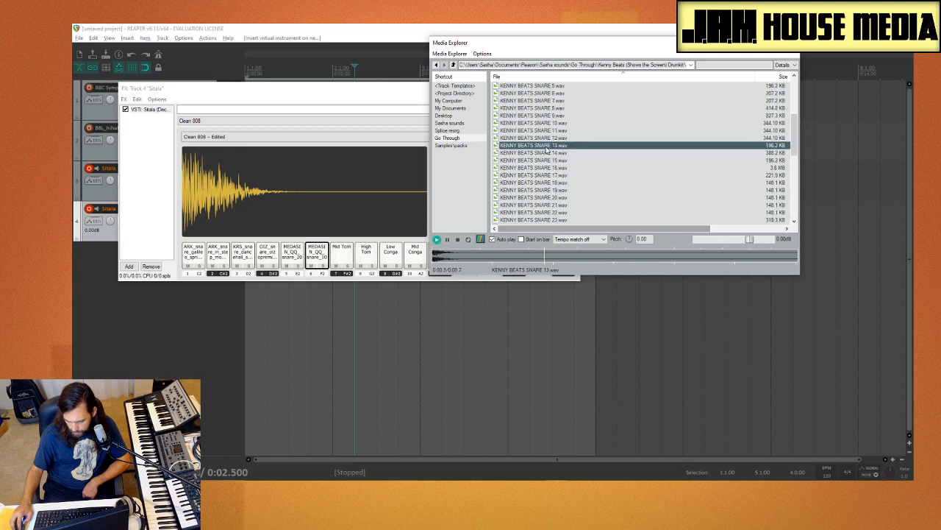
{"action": "left_click_drag", "start_coordinate": [541, 147], "coordinate": [352, 259]}
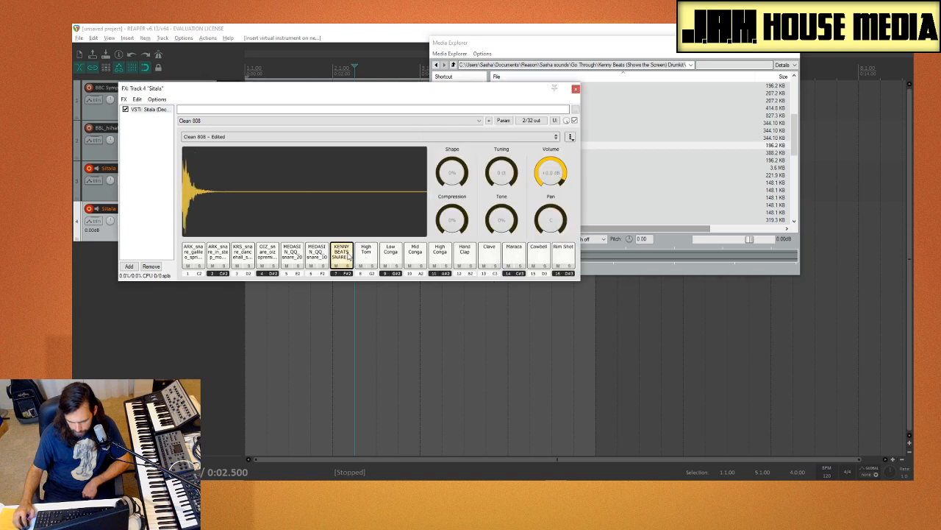
{"action": "left_click", "coordinate": [319, 256]}
{"action": "left_click", "coordinate": [343, 256]}
Step: Compare KENNY BEATS SNARE 14, 15 and 16, and load KENNY BEATS SNARE 15.wav onto Sitala pad 8
{"action": "left_click", "coordinate": [641, 161]}
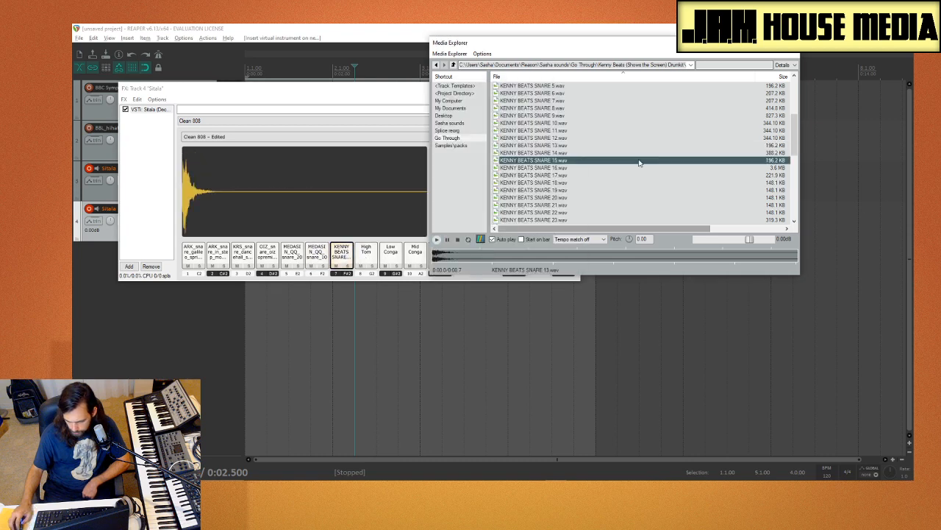
{"action": "left_click", "coordinate": [561, 153]}
{"action": "left_click", "coordinate": [561, 162]}
{"action": "left_click", "coordinate": [553, 168]}
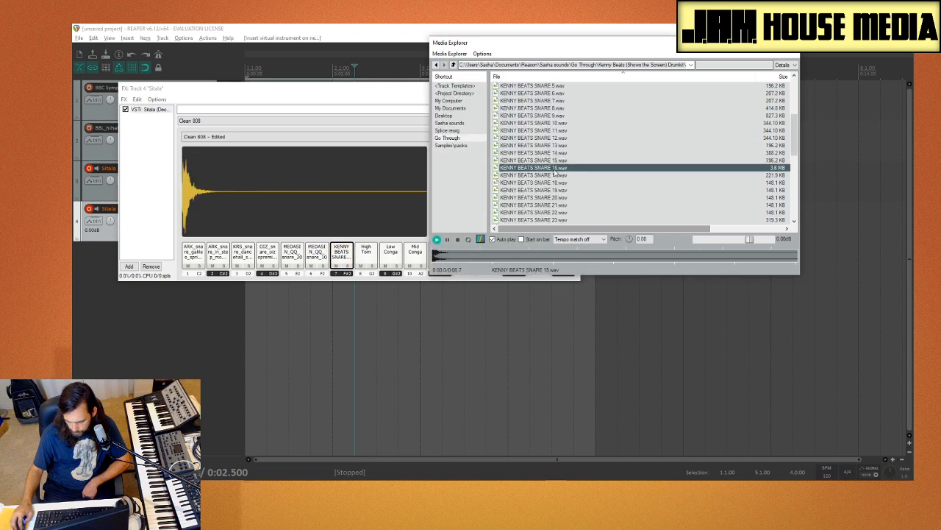
{"action": "left_click", "coordinate": [549, 161]}
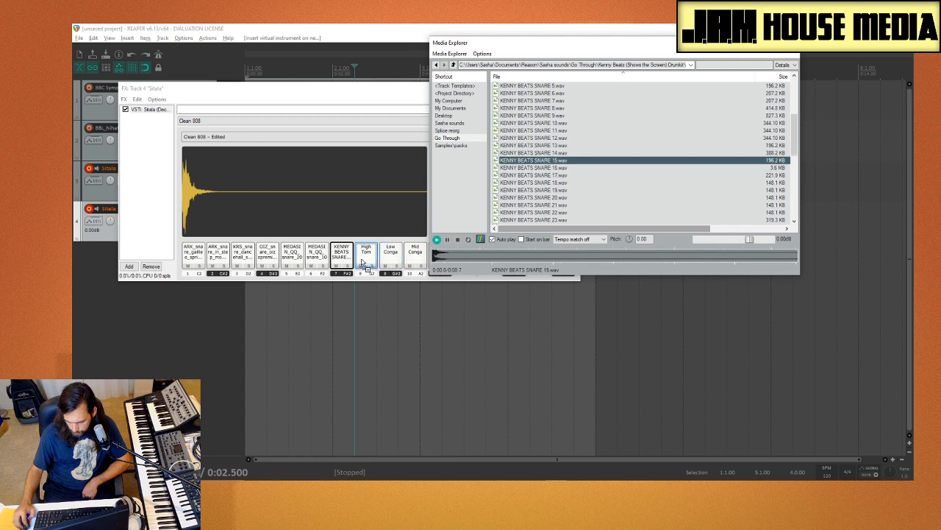
{"action": "left_click_drag", "start_coordinate": [362, 261], "coordinate": [364, 261]}
Step: Audition KENNY BEATS SNARE 18, 21, 22, 27 and 29
{"action": "left_click", "coordinate": [594, 184]}
{"action": "left_click", "coordinate": [567, 206]}
{"action": "left_click", "coordinate": [564, 212]}
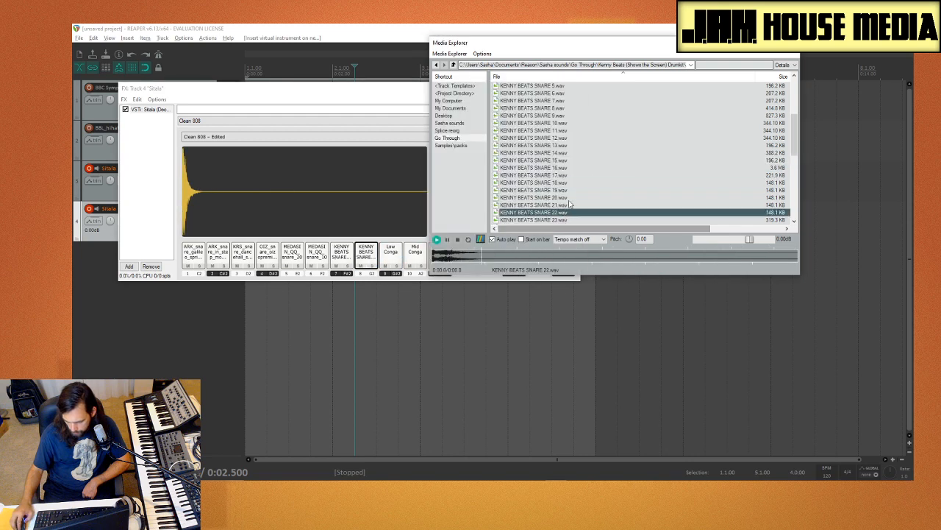
{"action": "scroll", "coordinate": [570, 204], "scroll_direction": "down", "scroll_amount": 4}
{"action": "left_click", "coordinate": [571, 160]}
{"action": "left_click", "coordinate": [568, 175]}
Step: Compare KENNY BEATS SNARE 25 through 28, load KENNY BEATS SNARE 26.wav onto Sitala pad 9, and audition SNARE 29
{"action": "left_click", "coordinate": [562, 161]}
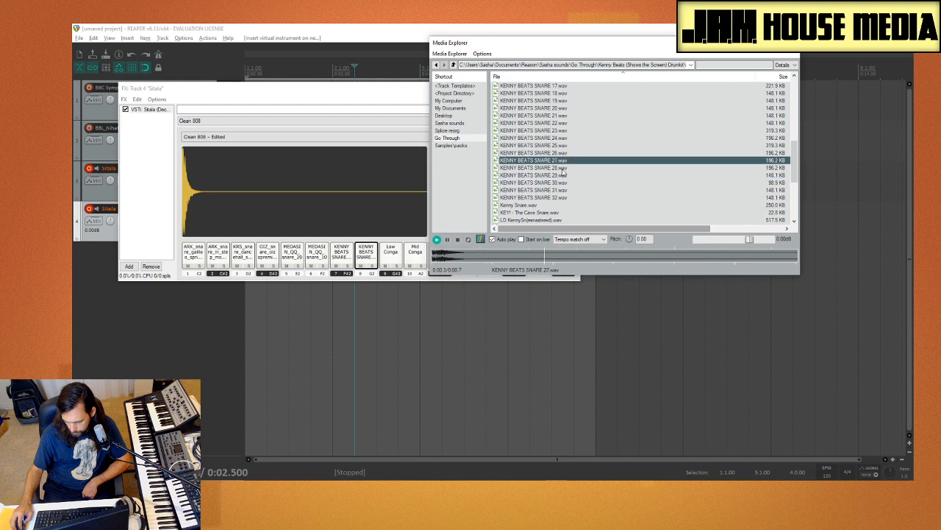
{"action": "left_click", "coordinate": [561, 168]}
{"action": "left_click", "coordinate": [560, 161]}
{"action": "left_click", "coordinate": [559, 154]}
{"action": "left_click", "coordinate": [558, 159]}
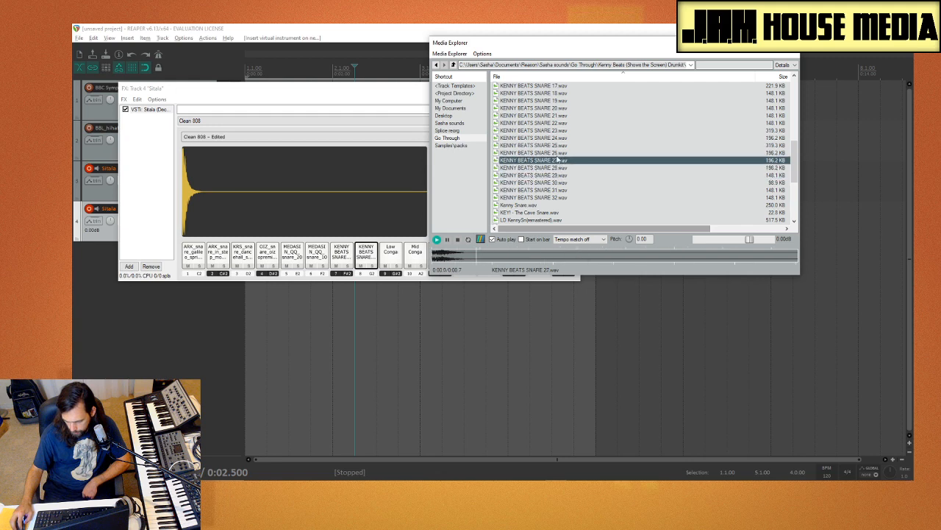
{"action": "left_click", "coordinate": [558, 154]}
{"action": "left_click", "coordinate": [556, 147]}
{"action": "left_click", "coordinate": [553, 154]}
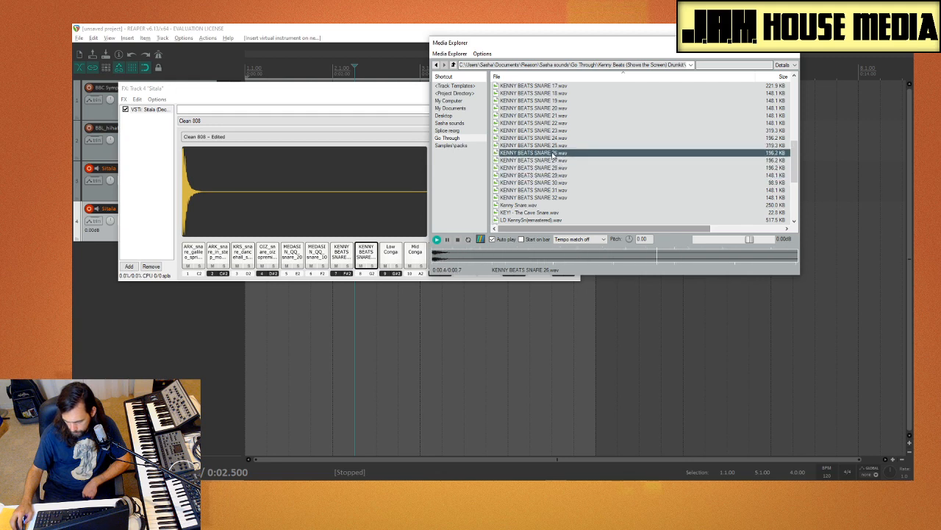
{"action": "left_click_drag", "start_coordinate": [553, 154], "coordinate": [393, 256]}
{"action": "left_click", "coordinate": [628, 174]}
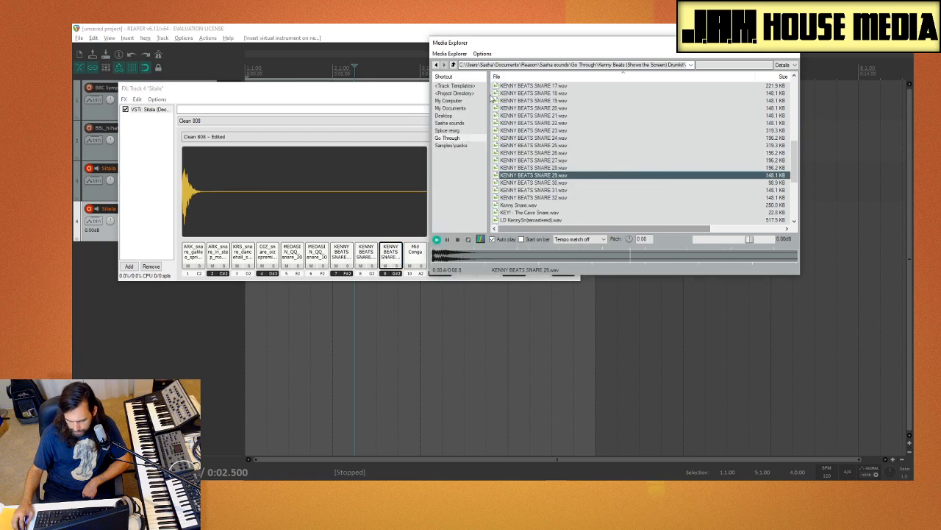
Step: Switch Media Explorer to the PHOTAY_snares folder of Photay's Useful Cosmic Timbres under Samples\packs
{"action": "left_click", "coordinate": [453, 65]}
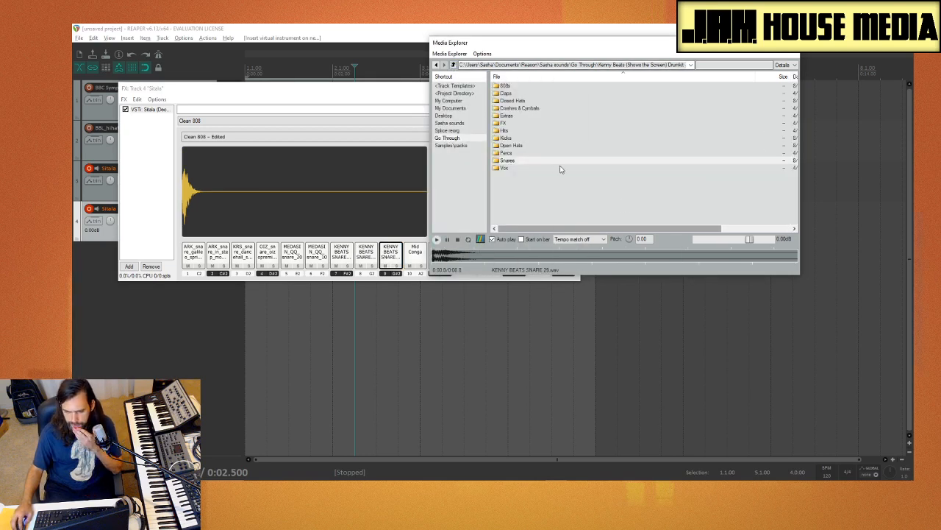
{"action": "left_click", "coordinate": [452, 122]}
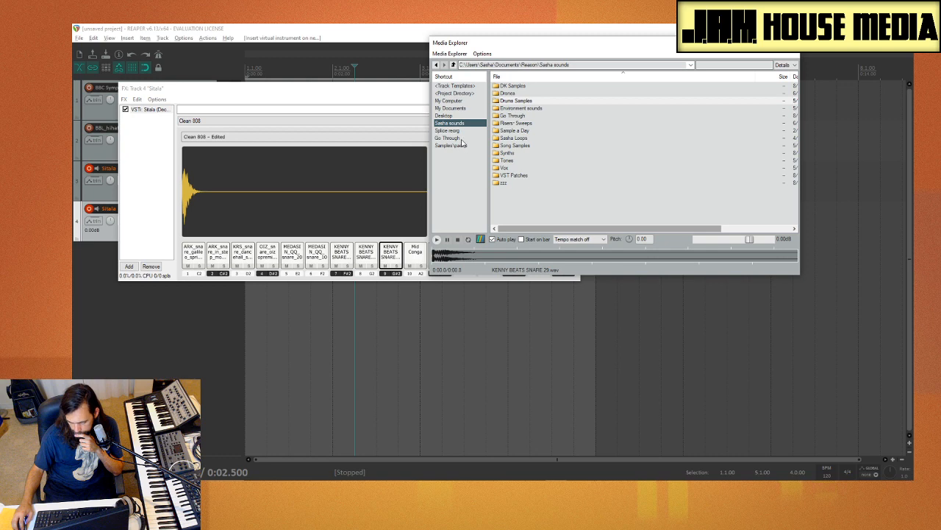
{"action": "left_click", "coordinate": [458, 131]}
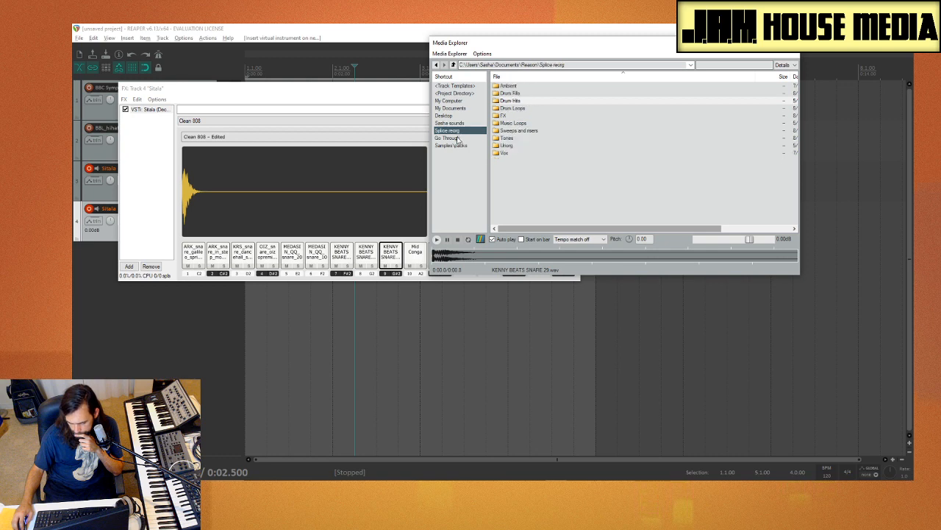
{"action": "left_click", "coordinate": [459, 146]}
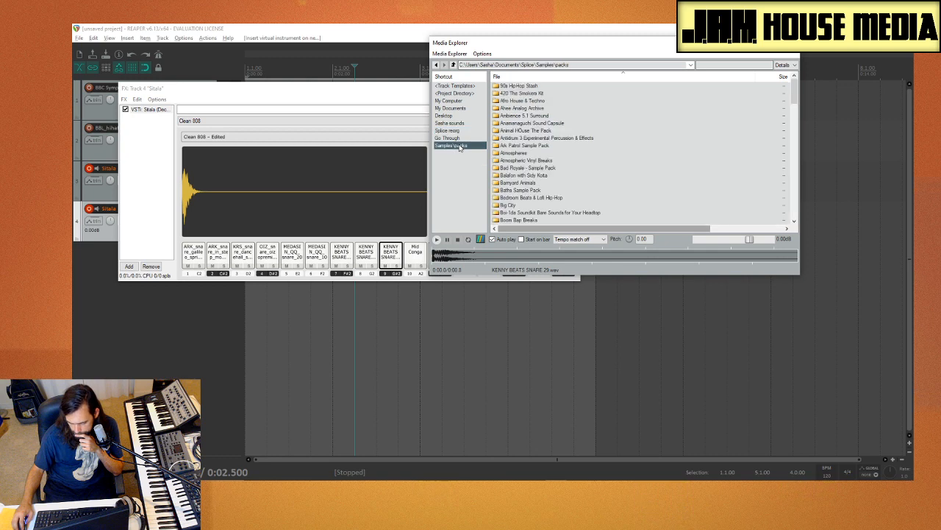
{"action": "scroll", "coordinate": [555, 153], "scroll_direction": "down", "scroll_amount": 15}
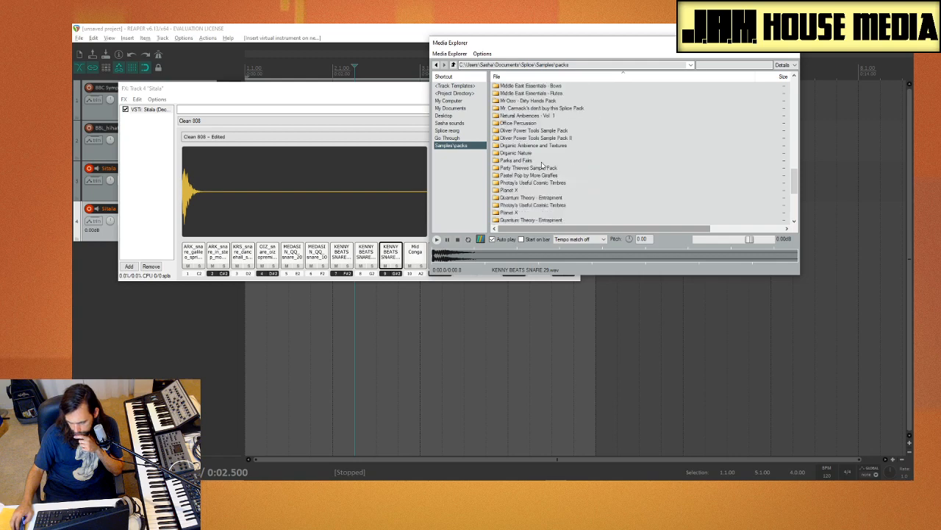
{"action": "double_click", "coordinate": [529, 182]}
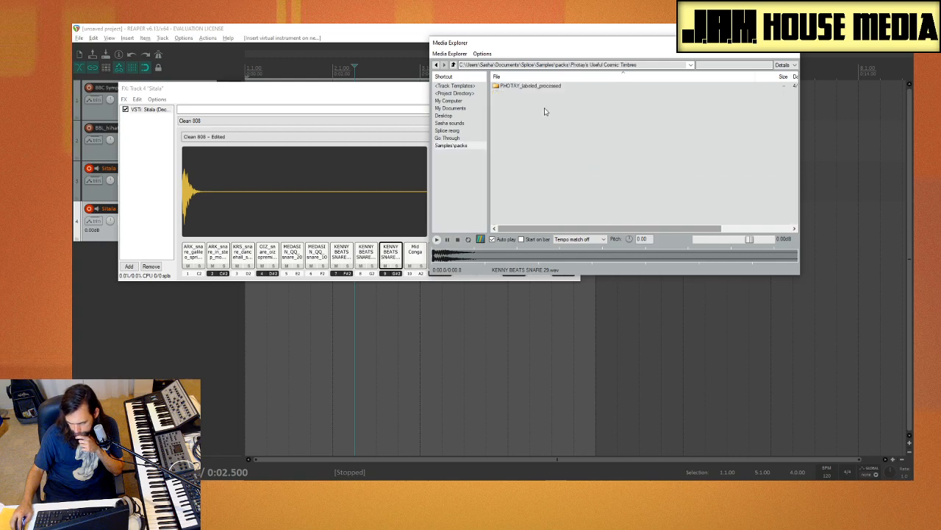
{"action": "double_click", "coordinate": [526, 86]}
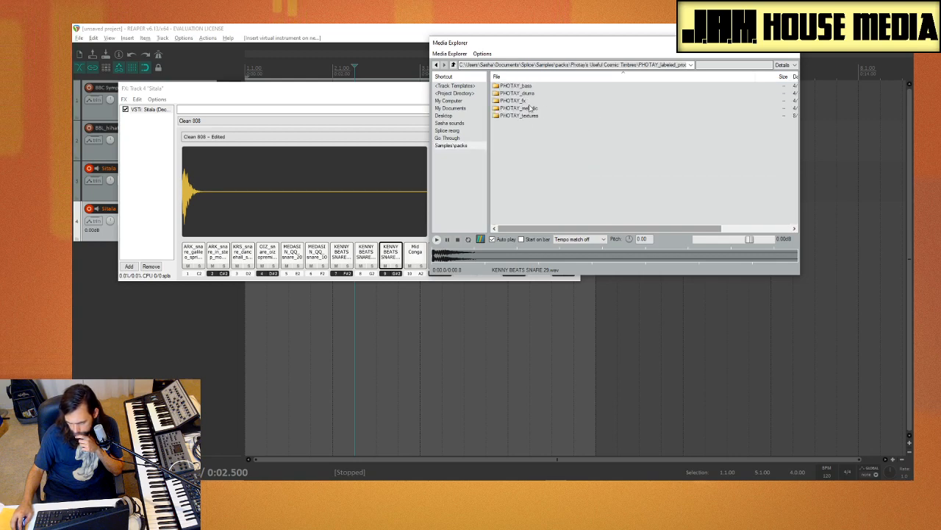
{"action": "double_click", "coordinate": [529, 94]}
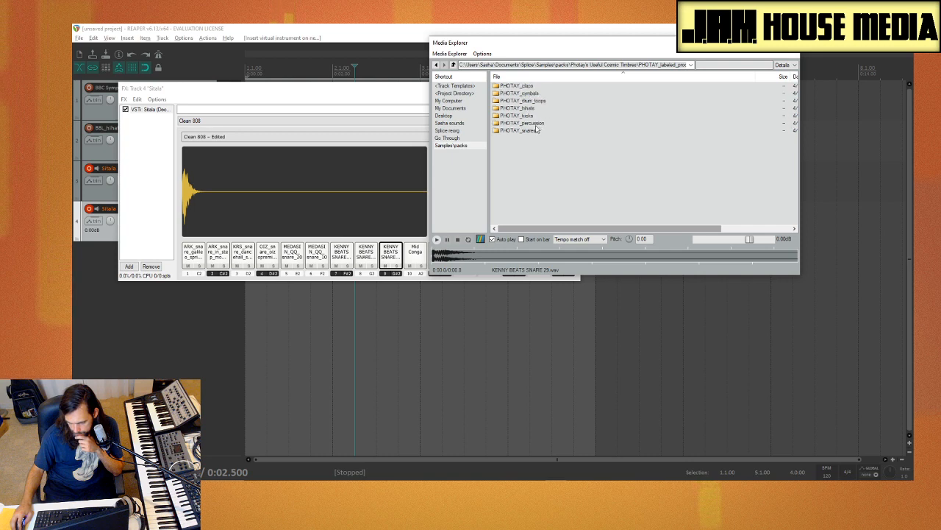
{"action": "double_click", "coordinate": [530, 131]}
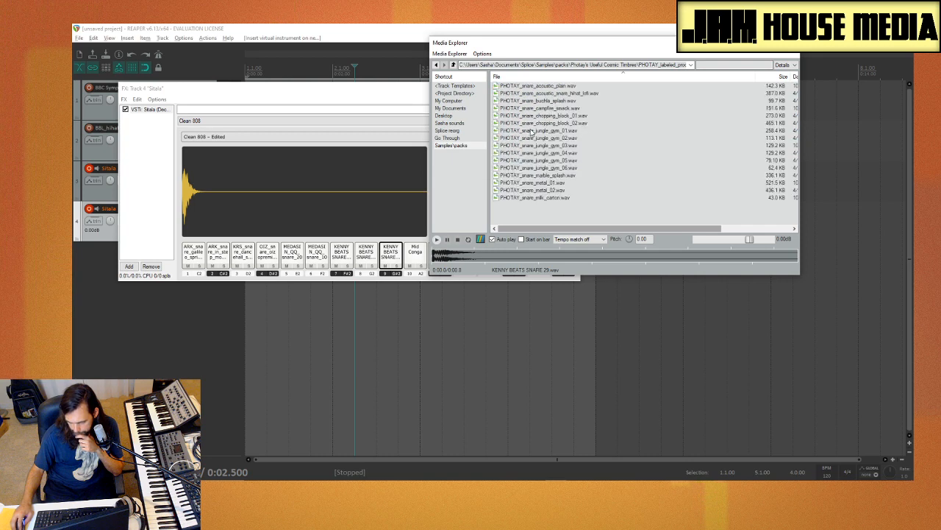
Step: Audition PHOTAY_snare_jungle_gym_03.wav through PHOTAY_snare_jungle_gym_06.wav
{"action": "left_click", "coordinate": [548, 152]}
{"action": "left_click", "coordinate": [554, 145]}
{"action": "left_click", "coordinate": [556, 153]}
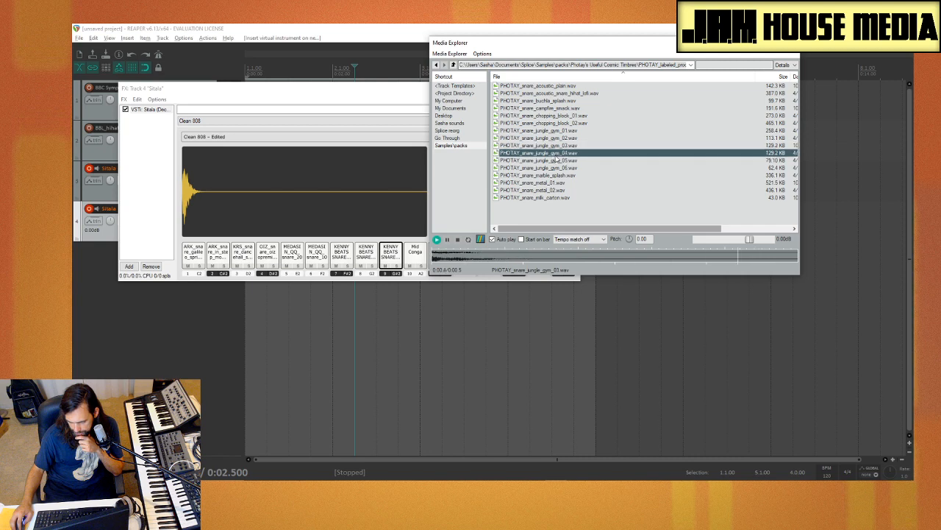
{"action": "left_click", "coordinate": [556, 145]}
{"action": "left_click", "coordinate": [556, 161]}
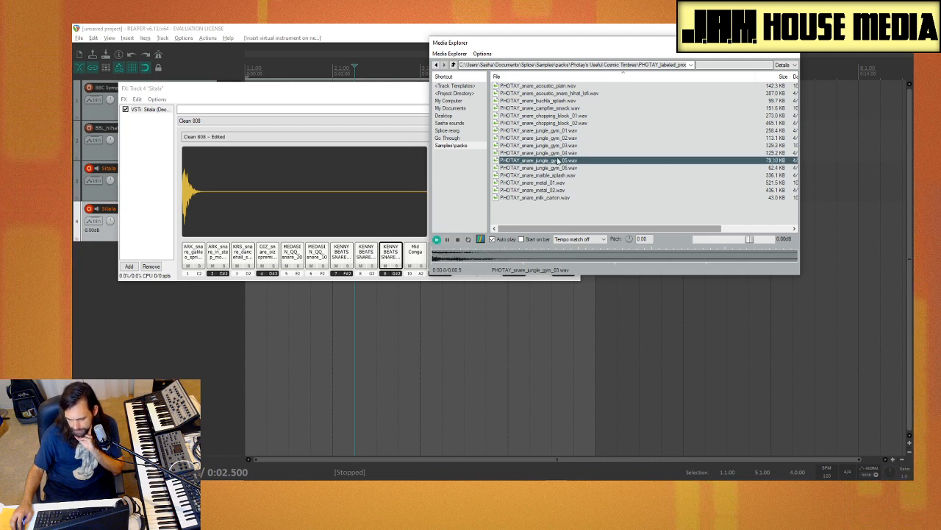
{"action": "left_click", "coordinate": [558, 167]}
{"action": "left_click", "coordinate": [559, 153]}
{"action": "left_click", "coordinate": [560, 147]}
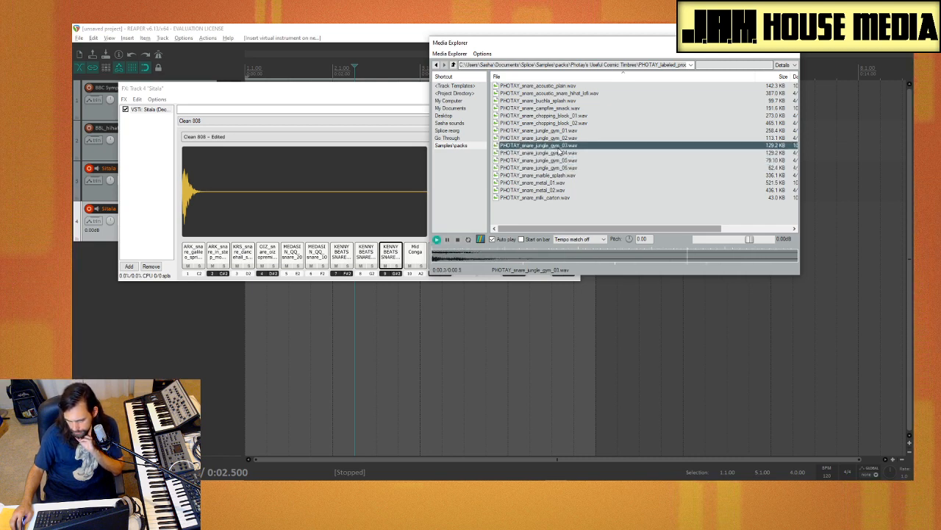
Step: Move Media Explorer clear of the Sitala pads and load PHOTAY_snare_jungle_gym_04.wav onto pad 10
{"action": "left_click", "coordinate": [555, 153]}
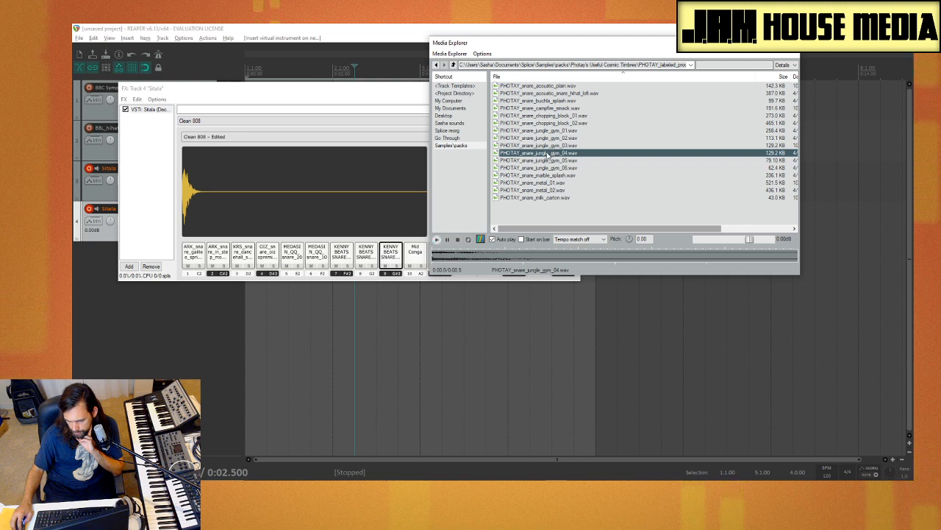
{"action": "left_click_drag", "start_coordinate": [559, 42], "coordinate": [688, 52]}
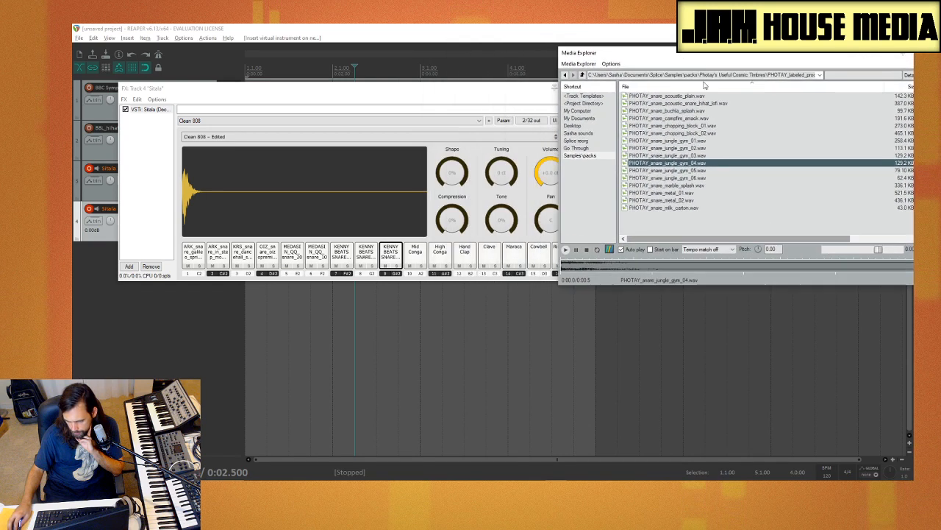
{"action": "left_click_drag", "start_coordinate": [668, 163], "coordinate": [414, 254]}
Step: Compare the neighbouring jungle gym snares and load PHOTAY_snare_jungle_gym_03.wav onto Sitala pad 11
{"action": "left_click", "coordinate": [733, 162]}
{"action": "key", "text": "Up"}
{"action": "key", "text": "Up"}
{"action": "key", "text": "Up"}
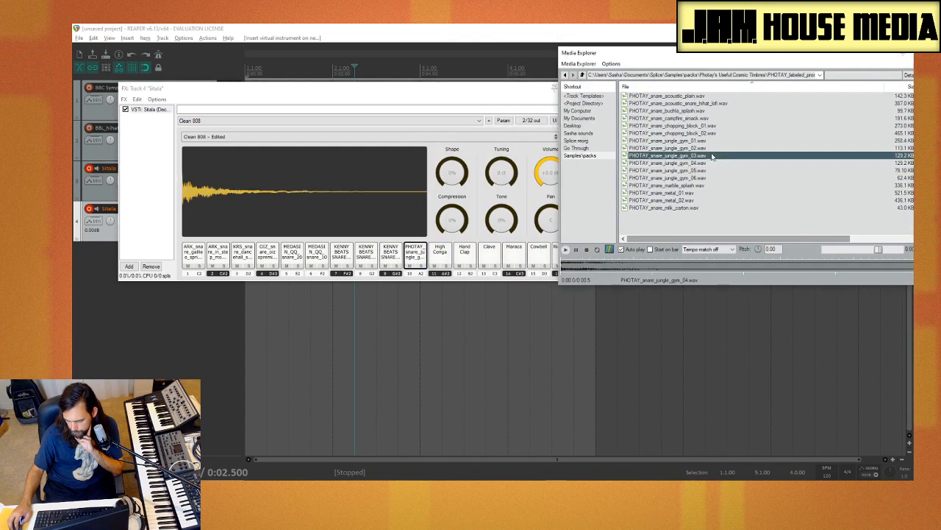
{"action": "key", "text": "Down"}
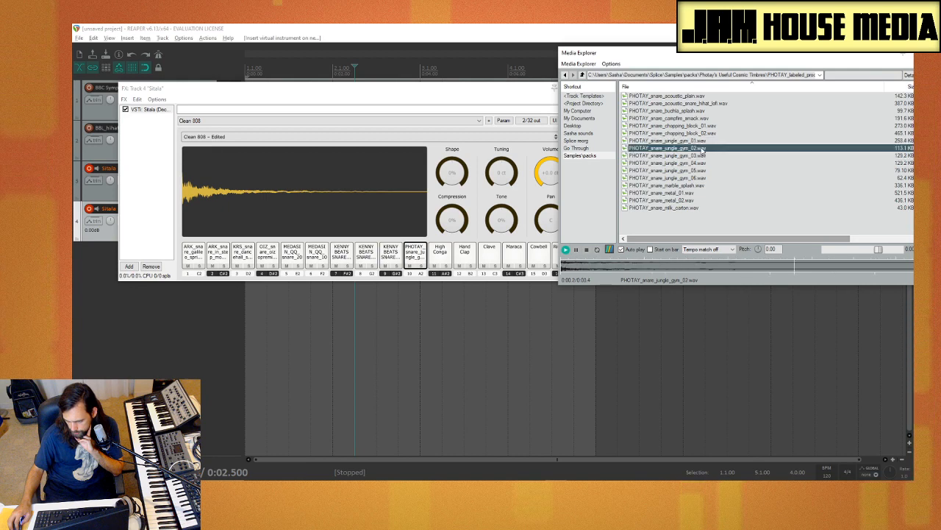
{"action": "key", "text": "Down"}
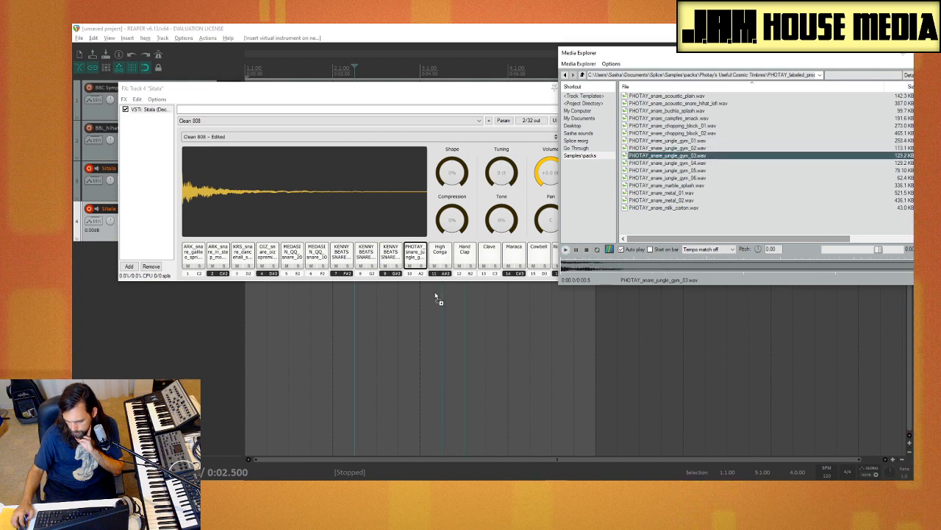
{"action": "left_click", "coordinate": [439, 253]}
Step: Audition the PHOTAY metal and milk carton snares, and load PHOTAY_snare_milk_carton.wav onto Sitala pad 12
{"action": "left_click", "coordinate": [760, 195]}
{"action": "key", "text": "Down"}
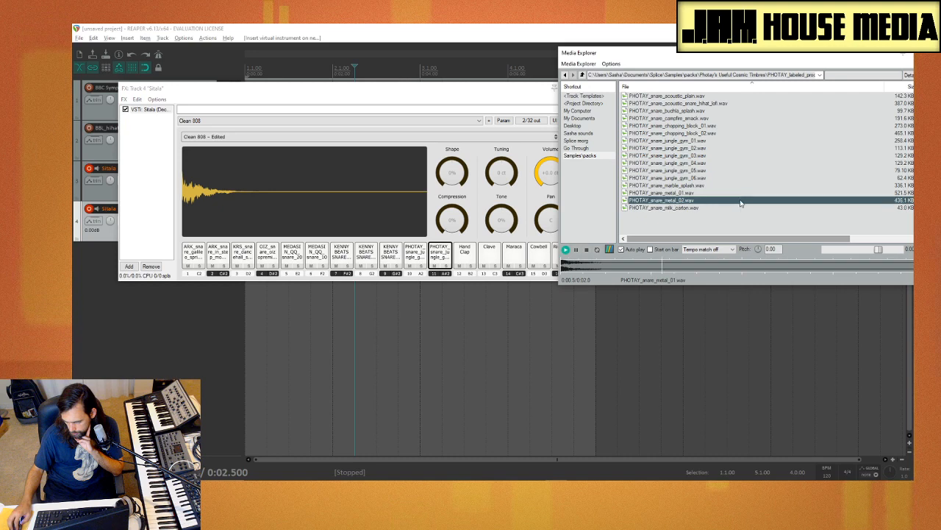
{"action": "key", "text": "Down"}
{"action": "left_click", "coordinate": [712, 194]}
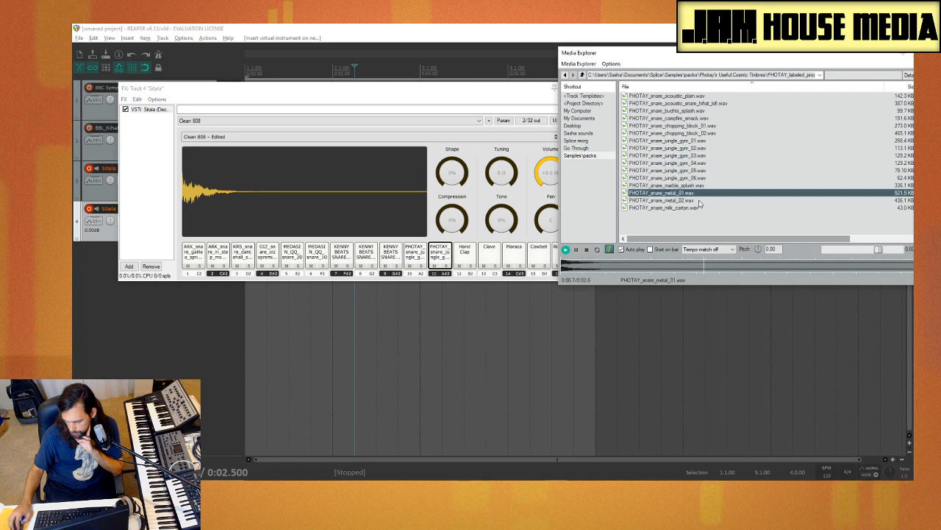
{"action": "key", "text": "Down"}
{"action": "key", "text": "Down"}
{"action": "left_click_drag", "start_coordinate": [469, 254], "coordinate": [468, 253]}
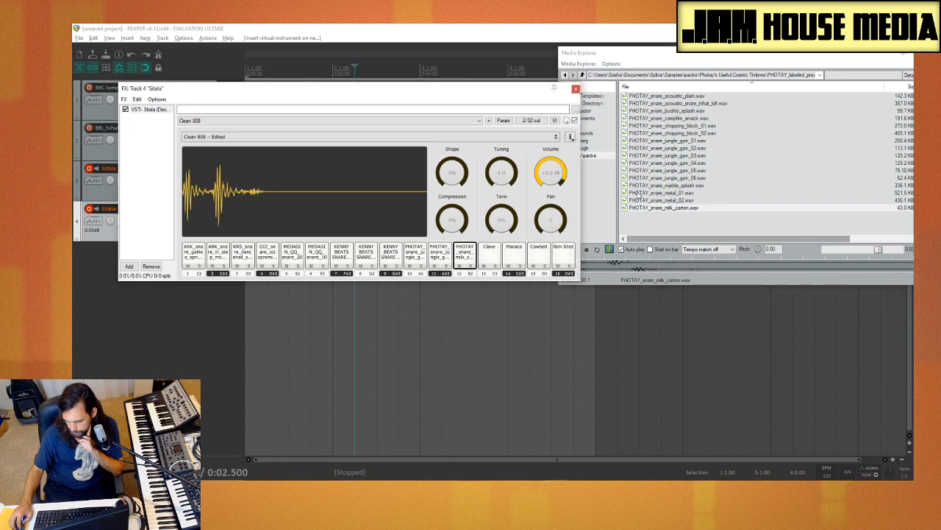
Step: Audition the PHOTAY buchla splash, campfire smack, chopping block and acoustic snares
{"action": "left_click", "coordinate": [668, 110]}
{"action": "left_click", "coordinate": [687, 119]}
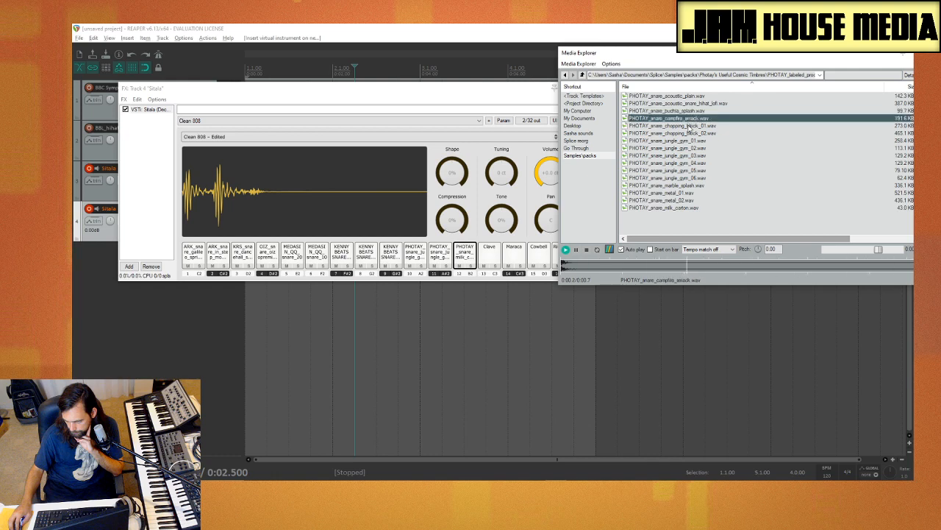
{"action": "left_click", "coordinate": [688, 126]}
{"action": "left_click", "coordinate": [689, 133]}
{"action": "left_click", "coordinate": [686, 119]}
{"action": "left_click", "coordinate": [684, 112]}
{"action": "left_click", "coordinate": [683, 104]}
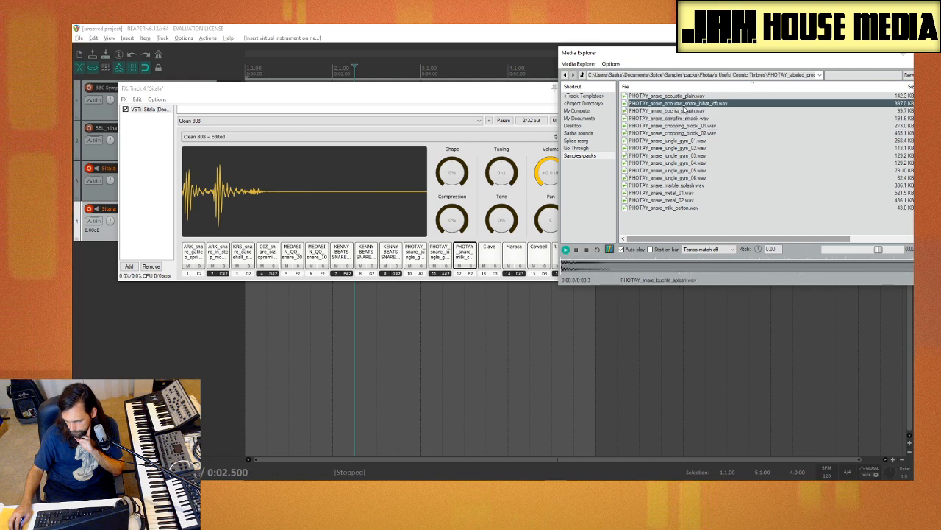
{"action": "left_click", "coordinate": [681, 97]}
Step: Open the PHOTAY_claps folder and audition PHOTAY_clap_chopping_block.wav
{"action": "left_click", "coordinate": [583, 75]}
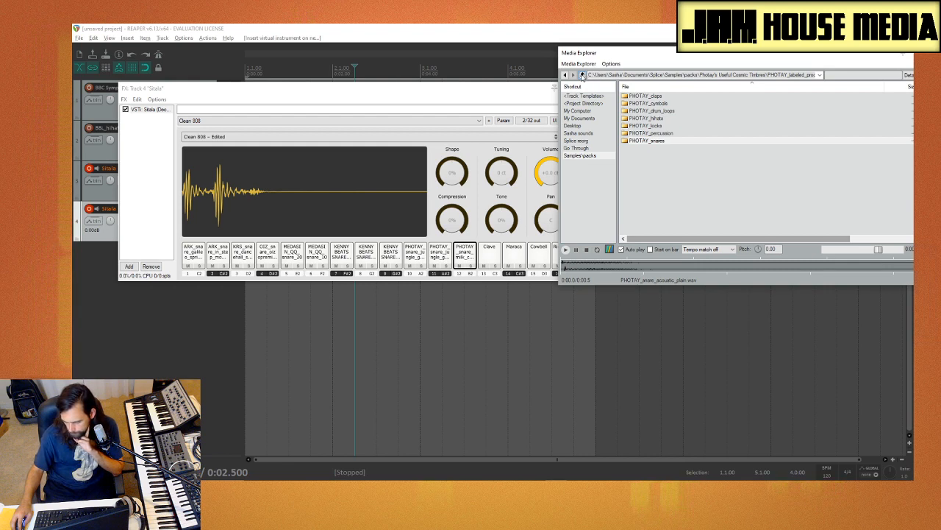
{"action": "double_click", "coordinate": [659, 97]}
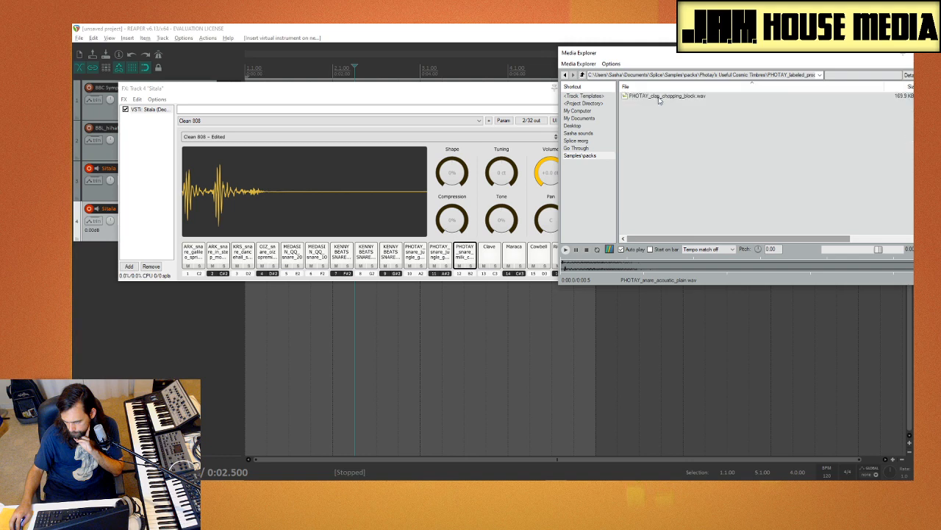
{"action": "left_click", "coordinate": [658, 98]}
Step: Open the PHOTAY_percussion folder and compare the vinyl coins, shaker hihat and two stick spring samples
{"action": "left_click", "coordinate": [582, 75]}
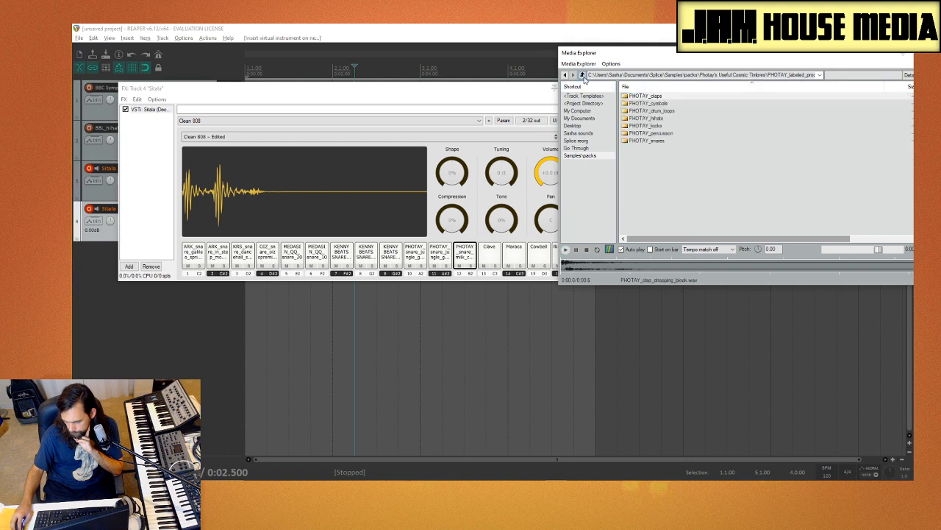
{"action": "double_click", "coordinate": [666, 132]}
{"action": "left_click", "coordinate": [711, 140]}
{"action": "left_click", "coordinate": [701, 125]}
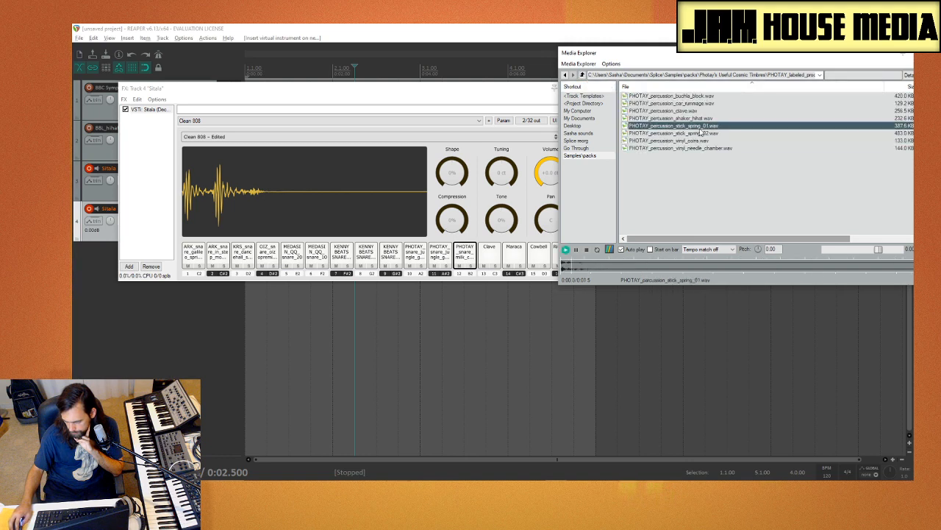
{"action": "left_click", "coordinate": [694, 118]}
{"action": "left_click", "coordinate": [695, 125]}
{"action": "left_click", "coordinate": [695, 133]}
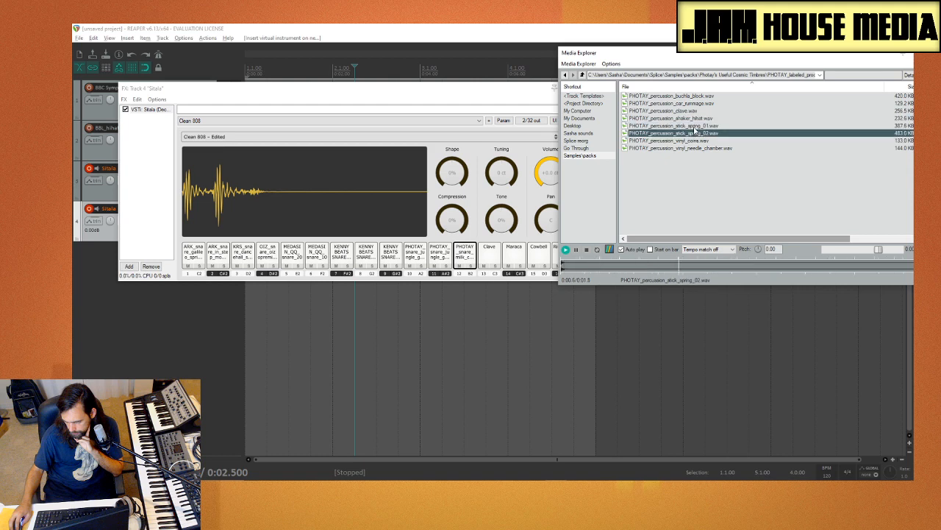
{"action": "left_click", "coordinate": [696, 127]}
{"action": "left_click", "coordinate": [695, 133]}
{"action": "left_click", "coordinate": [679, 126]}
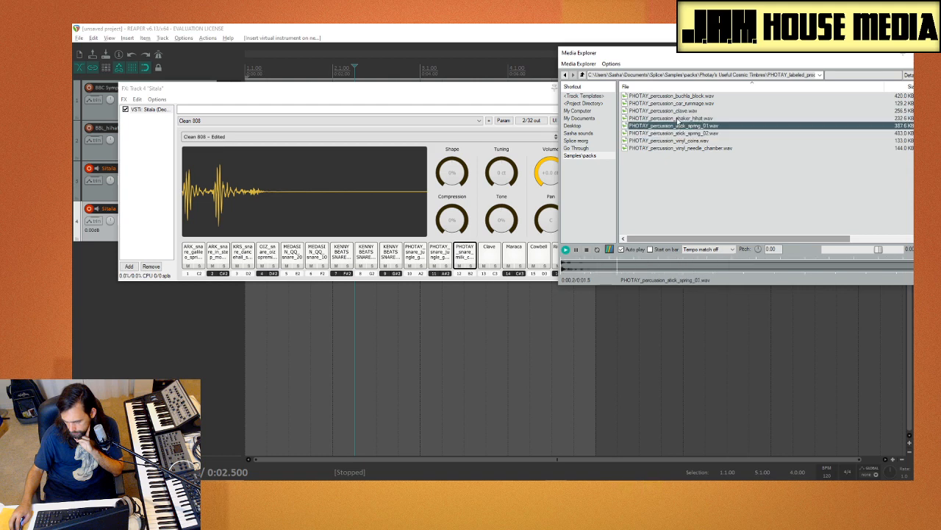
Step: Audition the PHOTAY shaker hihat, clave, car rummage and buchla block samples, and load PHOTAY_percussion_buchla_block.wav onto Sitala pad 13
{"action": "left_click", "coordinate": [677, 118]}
{"action": "left_click", "coordinate": [675, 111]}
{"action": "left_click", "coordinate": [675, 104]}
{"action": "left_click", "coordinate": [677, 98]}
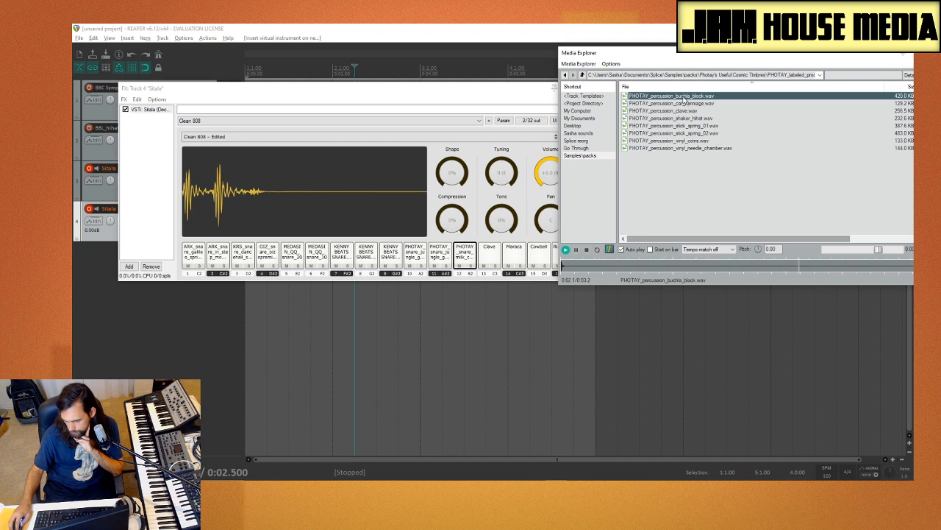
{"action": "left_click_drag", "start_coordinate": [503, 261], "coordinate": [503, 260]}
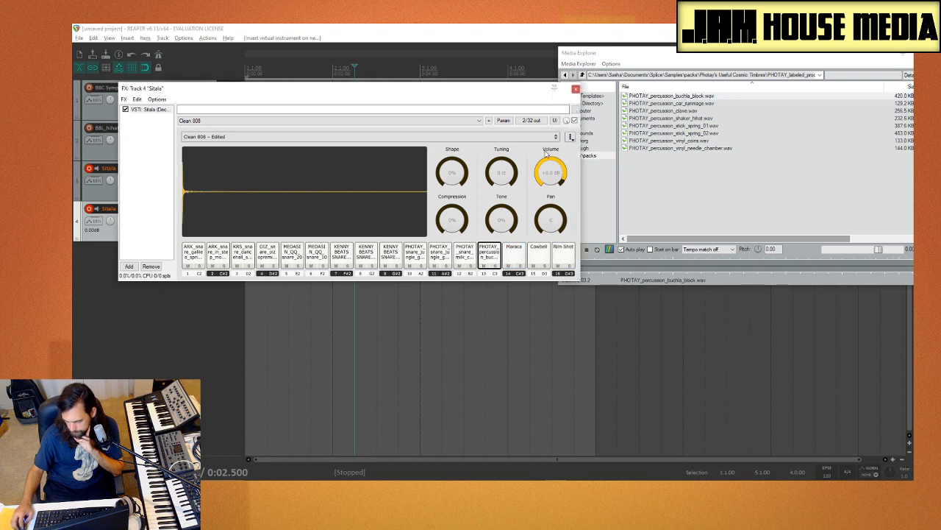
Step: Switch Media Explorer from the Photay pack to the Snare folder inside Splice reorg's Drum Hits
{"action": "left_click", "coordinate": [583, 75]}
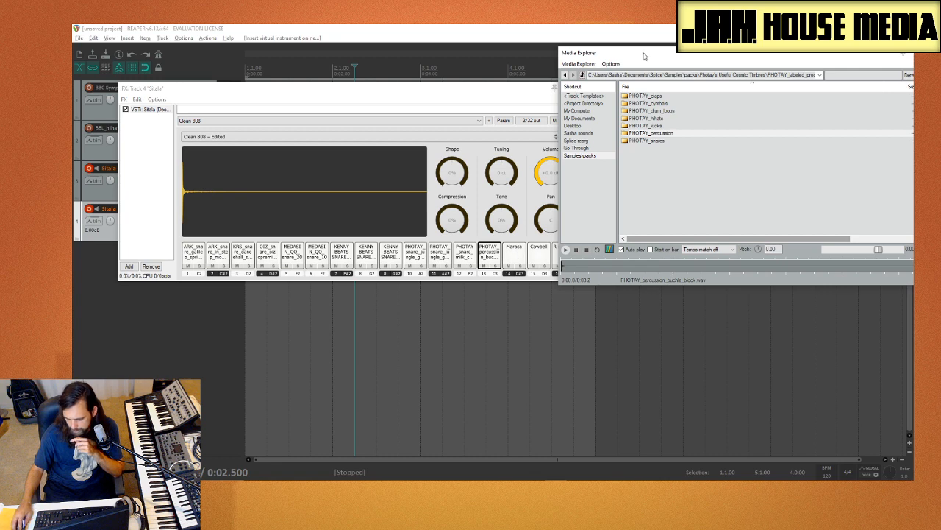
{"action": "left_click_drag", "start_coordinate": [645, 56], "coordinate": [493, 47]}
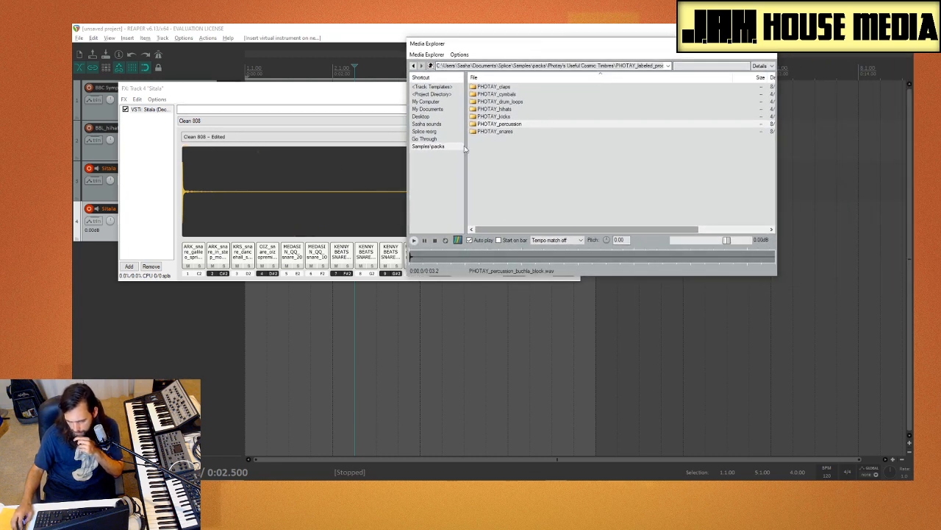
{"action": "left_click", "coordinate": [434, 145]}
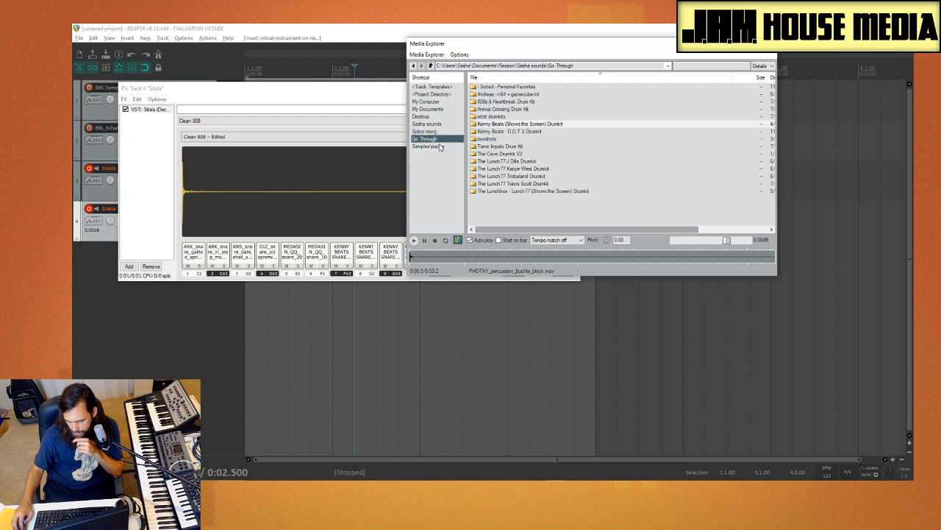
{"action": "left_click", "coordinate": [426, 133]}
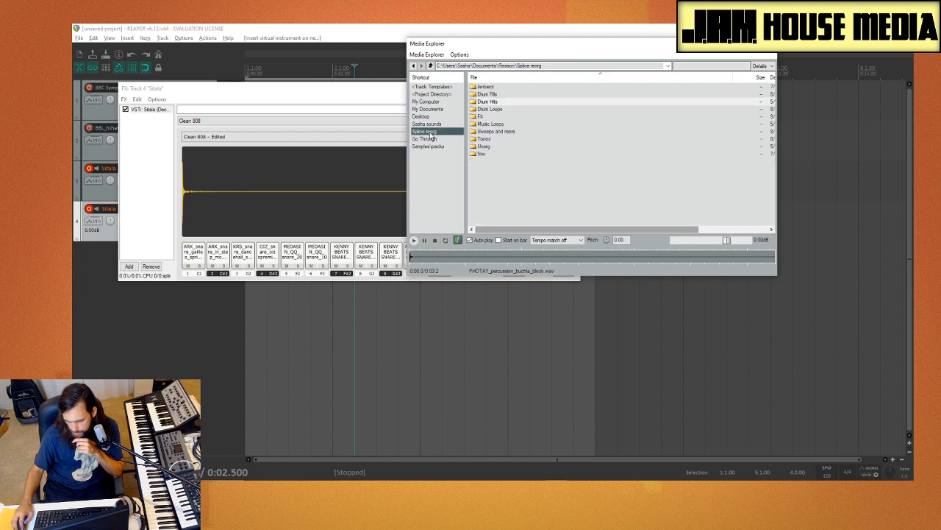
{"action": "double_click", "coordinate": [504, 103]}
{"action": "double_click", "coordinate": [491, 141]}
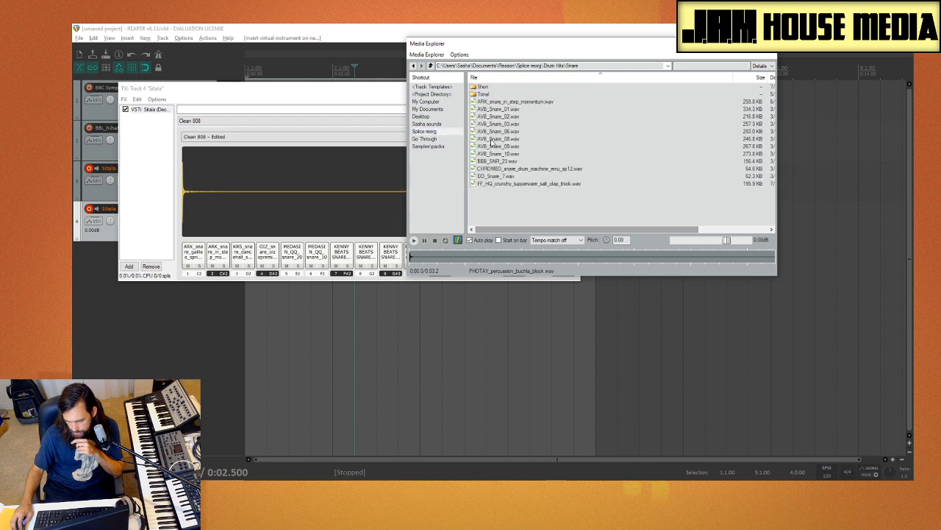
Step: Audition the AVB, BBB, CHROMEO, DD and FF_HQ snares, and load CHROMEO_snare_drum_machine_emu_sp12.wav onto Sitala pad 14
{"action": "left_click", "coordinate": [516, 132]}
{"action": "left_click", "coordinate": [515, 154]}
{"action": "left_click", "coordinate": [513, 161]}
{"action": "left_click", "coordinate": [514, 168]}
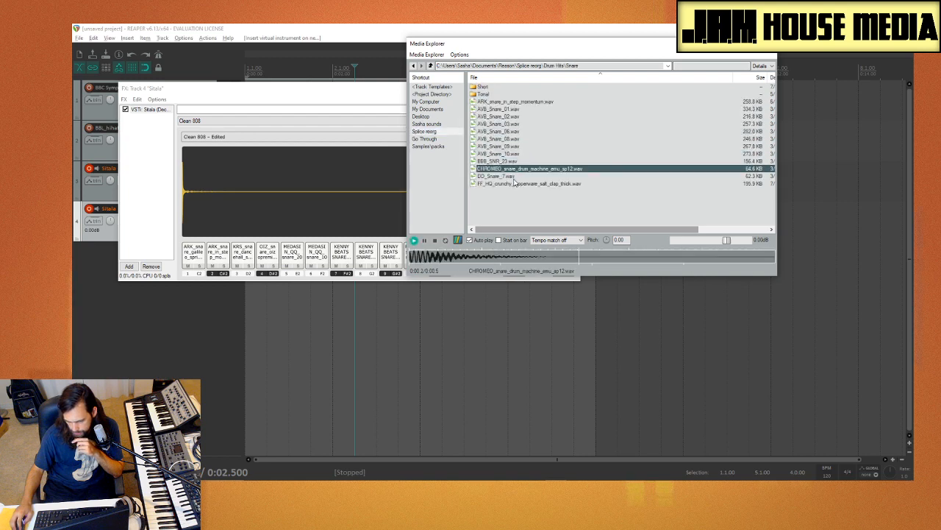
{"action": "left_click", "coordinate": [516, 176]}
{"action": "left_click", "coordinate": [518, 184]}
{"action": "left_click", "coordinate": [515, 168]}
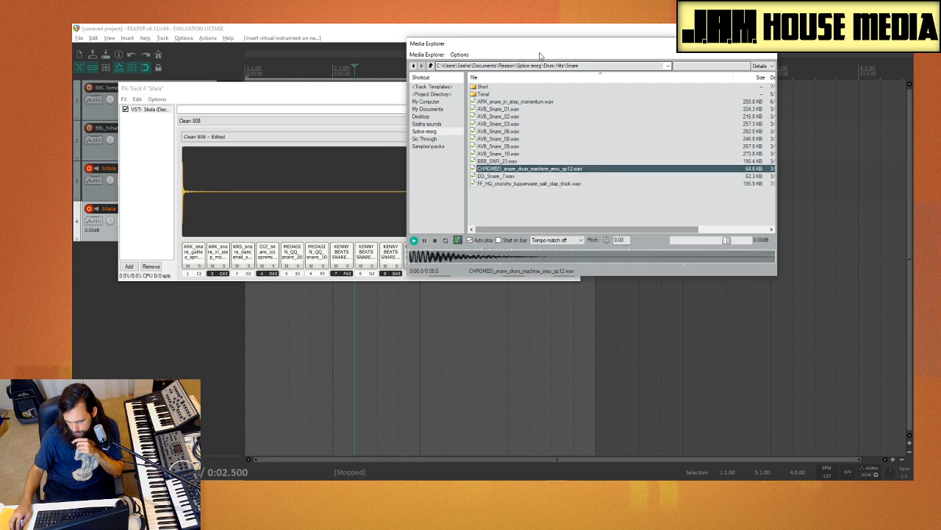
{"action": "left_click_drag", "start_coordinate": [538, 44], "coordinate": [687, 64]}
{"action": "left_click_drag", "start_coordinate": [536, 239], "coordinate": [515, 254]}
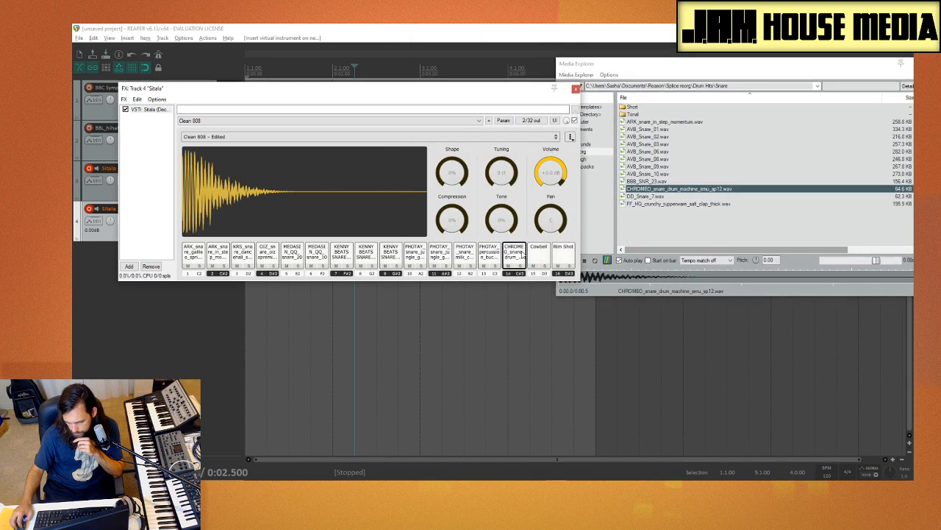
Step: Compare a few more snares in the folder and load FF_HQ_crunchy_tupperware_salt_clap_thick.wav onto Sitala pad 15
{"action": "left_click", "coordinate": [678, 143]}
{"action": "left_click", "coordinate": [678, 128]}
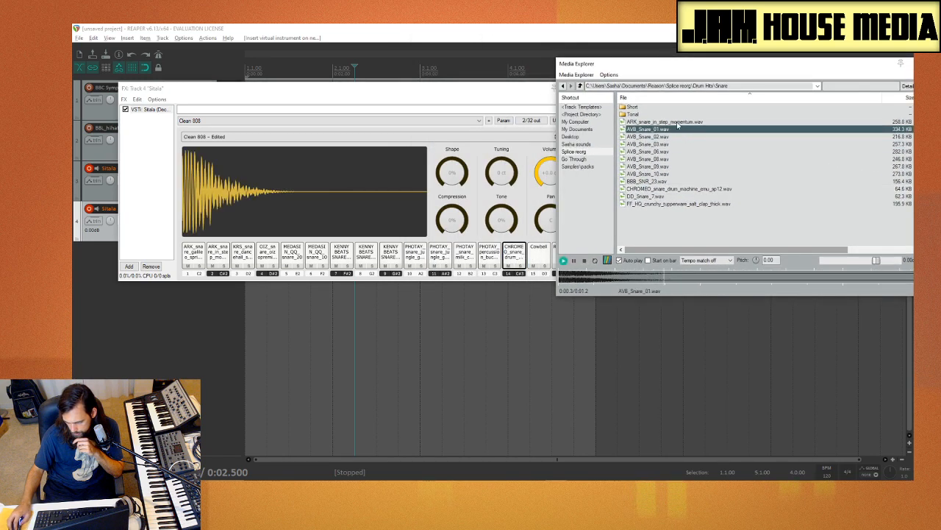
{"action": "left_click", "coordinate": [692, 205]}
{"action": "left_click", "coordinate": [678, 205]}
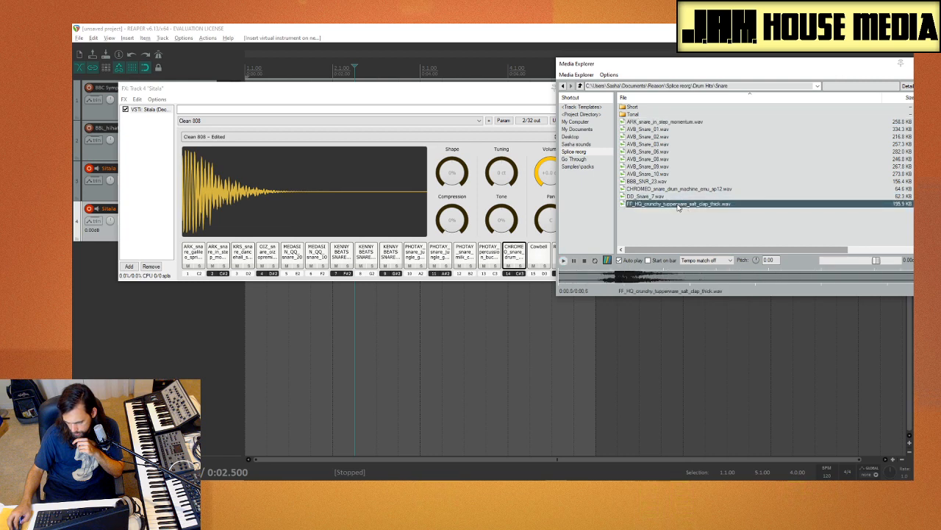
{"action": "left_click_drag", "start_coordinate": [678, 206], "coordinate": [539, 256]}
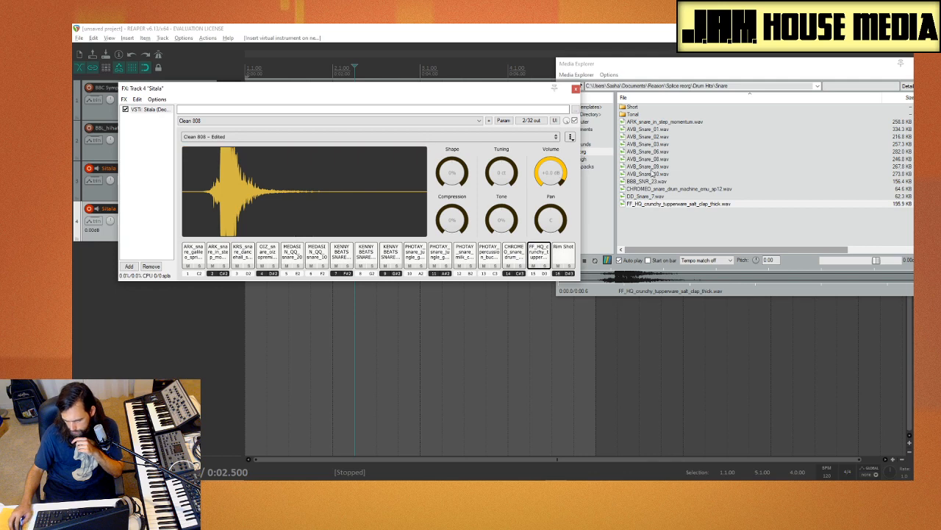
Step: Audition DD_Snare_7.wav and ARK_snare_in_step_momentum.wav as candidates for the last pad
{"action": "left_click", "coordinate": [665, 189]}
{"action": "left_click", "coordinate": [678, 197]}
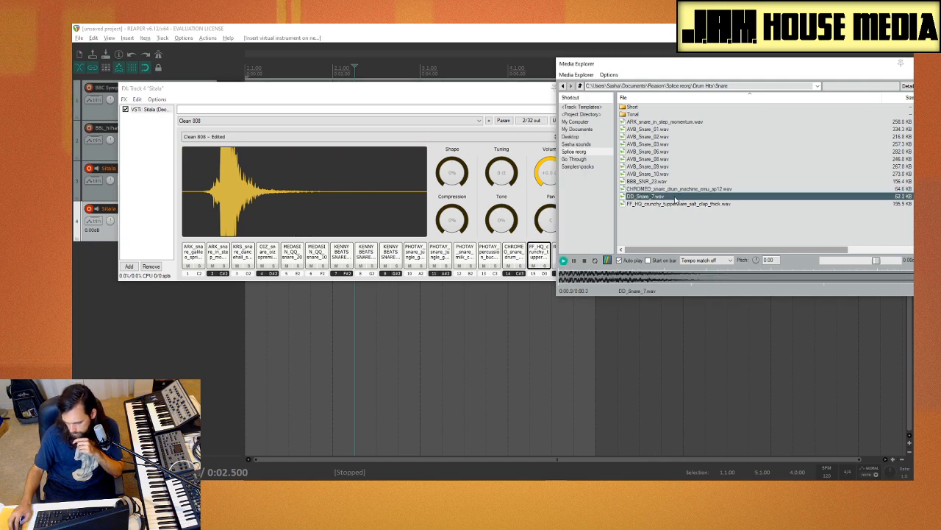
{"action": "left_click", "coordinate": [651, 121]}
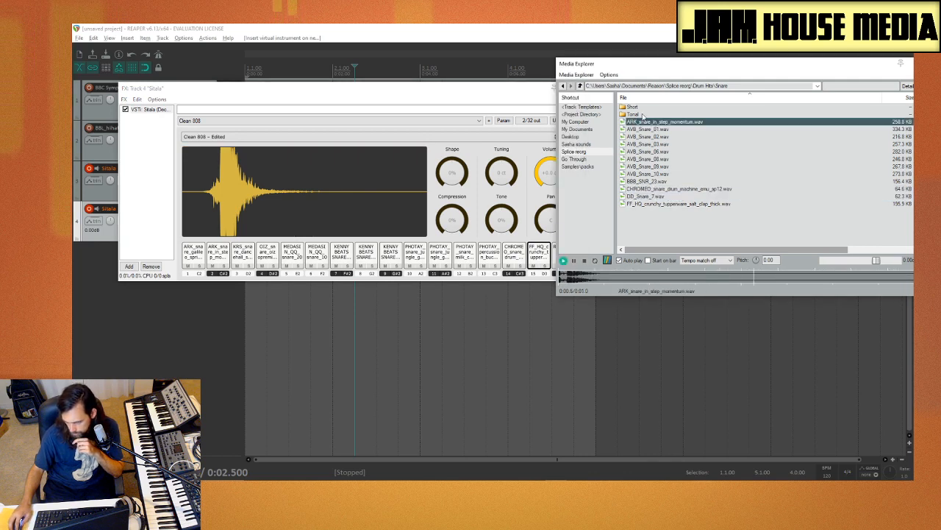
Step: Open the Short snare subfolder and audition its ARK, AVB and FL_90H samples
{"action": "double_click", "coordinate": [645, 109]}
{"action": "left_click", "coordinate": [664, 122]}
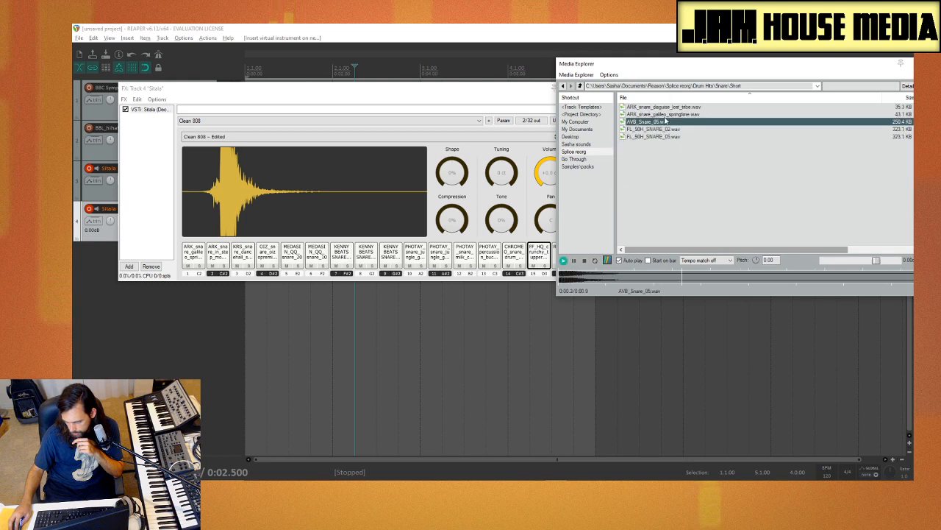
{"action": "key", "text": "Up"}
{"action": "key", "text": "Up"}
{"action": "left_click", "coordinate": [666, 136]}
{"action": "key", "text": "Up"}
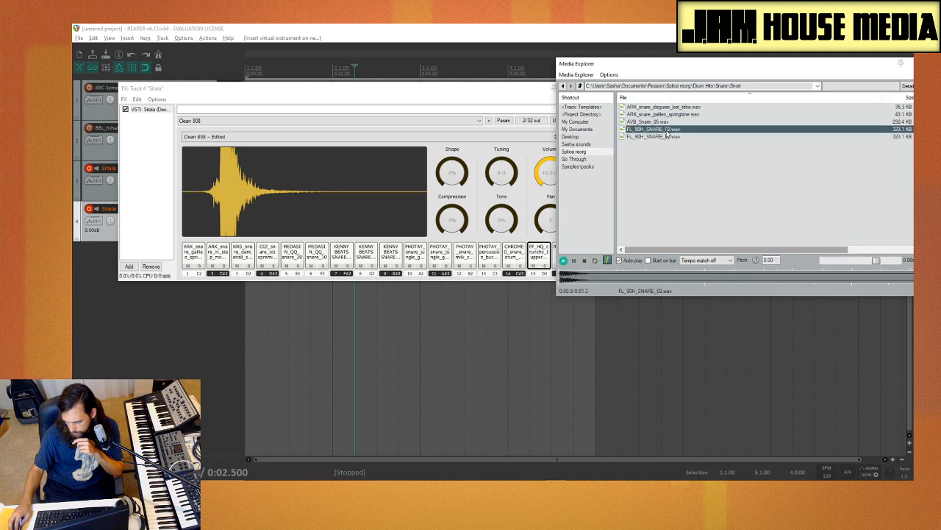
{"action": "left_click", "coordinate": [667, 136]}
{"action": "left_click", "coordinate": [667, 130]}
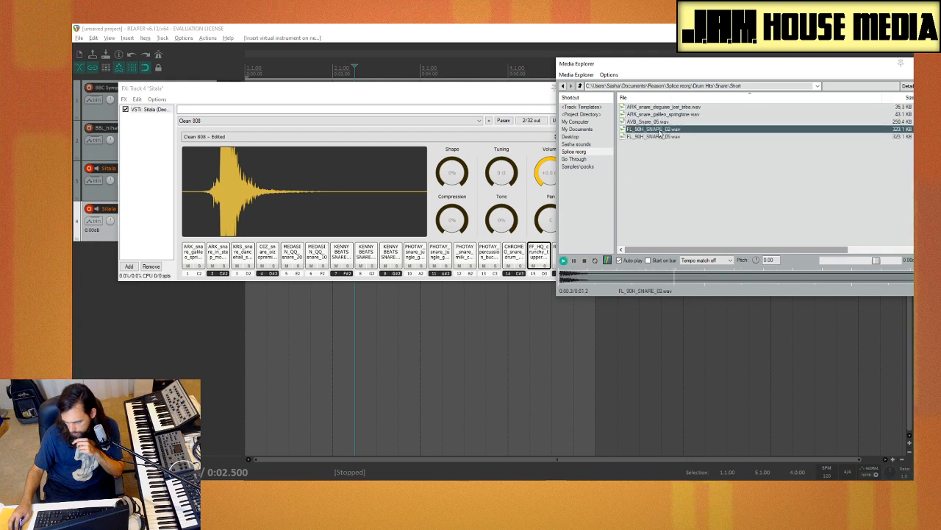
Step: Move Media Explorer clear of the Sitala pads and load FL_90H_SNARE_02.wav onto pad 16
{"action": "mouse_move", "coordinate": [665, 130]}
{"action": "left_mouse_down"}
{"action": "mouse_move", "coordinate": [560, 237]}
{"action": "mouse_move", "coordinate": [598, 189]}
{"action": "mouse_move", "coordinate": [666, 145]}
{"action": "left_mouse_up"}
{"action": "left_click_drag", "start_coordinate": [633, 64], "coordinate": [702, 78]}
{"action": "left_click_drag", "start_coordinate": [732, 140], "coordinate": [568, 259]}
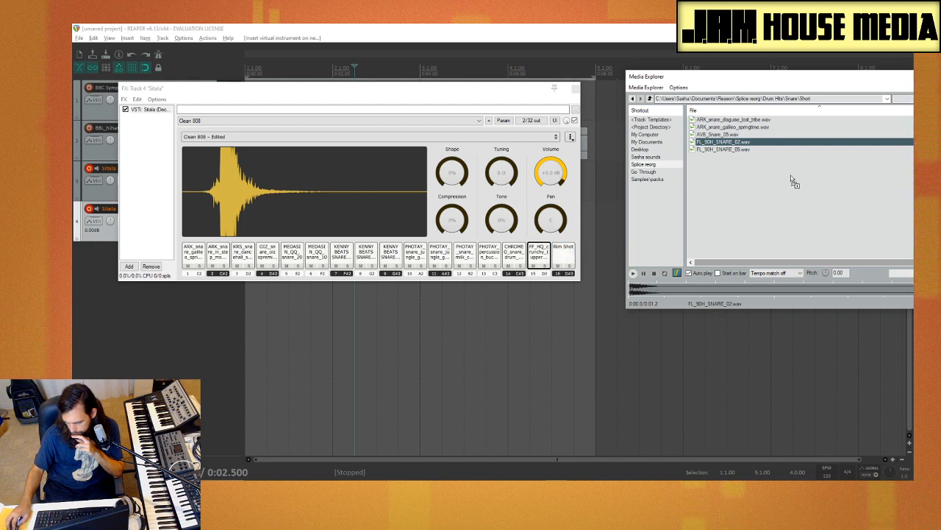
{"action": "left_click", "coordinate": [542, 257]}
{"action": "left_click", "coordinate": [561, 257]}
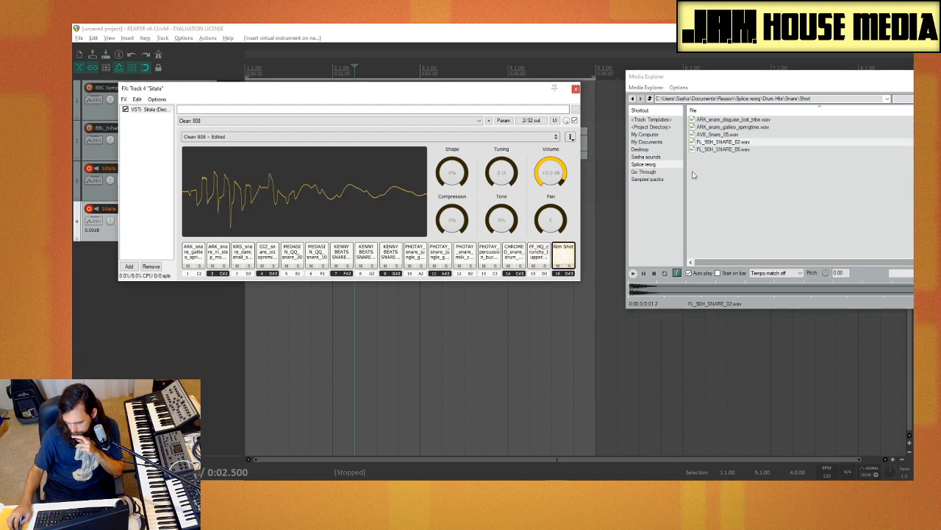
{"action": "left_click_drag", "start_coordinate": [736, 144], "coordinate": [566, 257]}
Step: Play Sitala pads 14, 15 and 16 to compare the newly loaded samples
{"action": "left_click", "coordinate": [541, 257]}
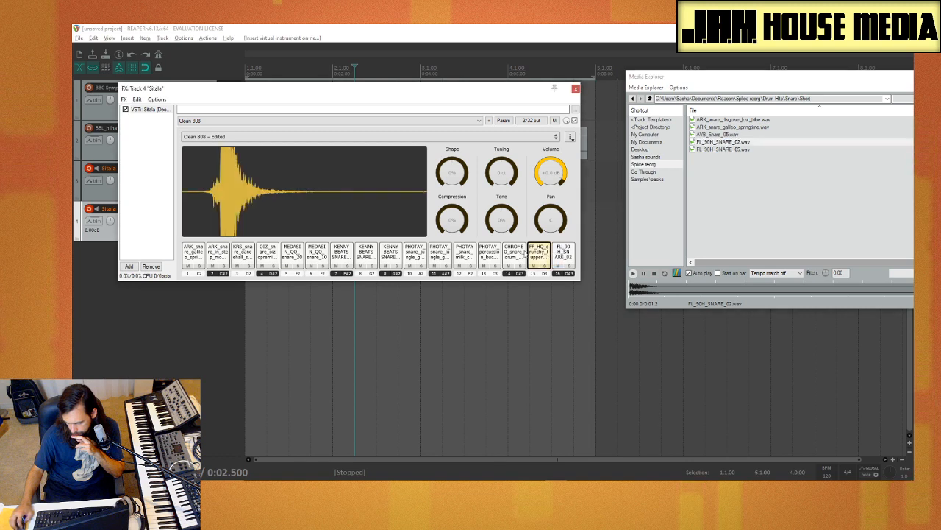
{"action": "left_click", "coordinate": [518, 257]}
{"action": "left_click", "coordinate": [539, 257]}
{"action": "left_click", "coordinate": [564, 257]}
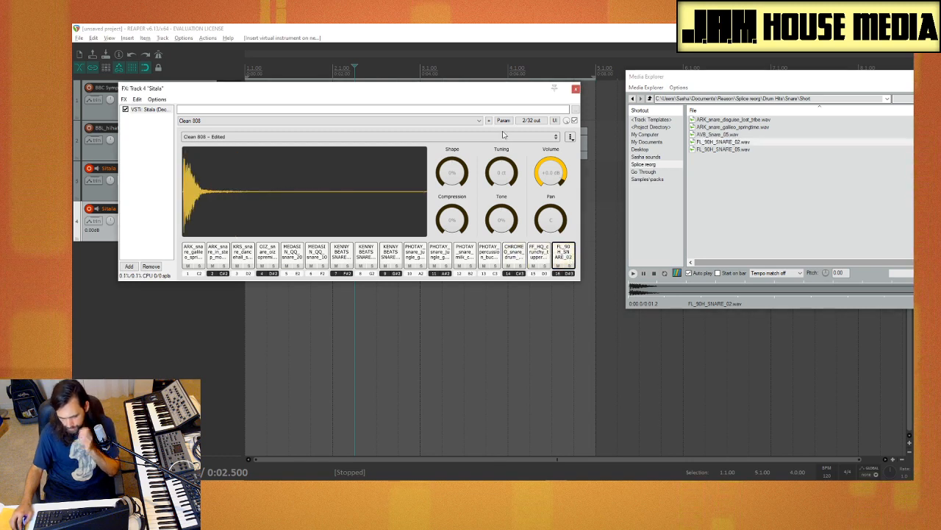
Step: Save the finished Sitala kit under the name Snare
{"action": "left_click", "coordinate": [570, 137]}
{"action": "left_click", "coordinate": [588, 169]}
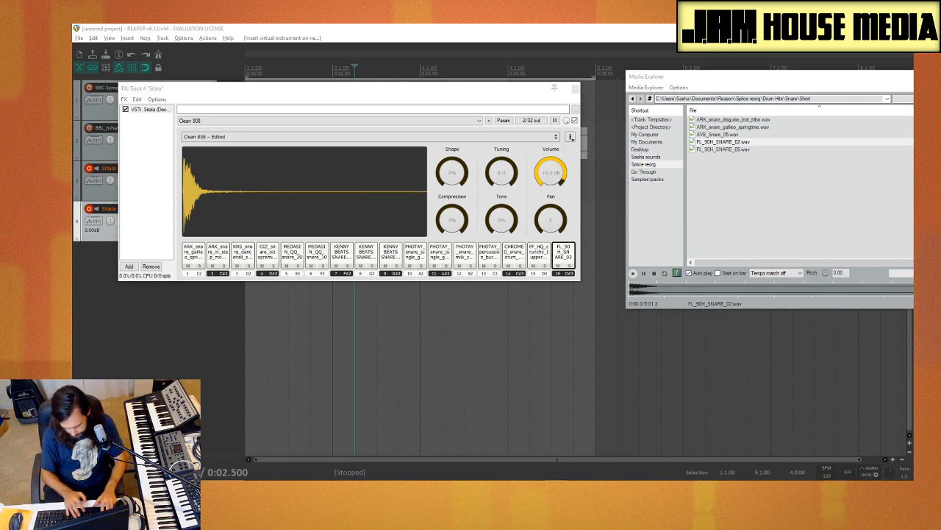
{"action": "key", "text": "Return"}
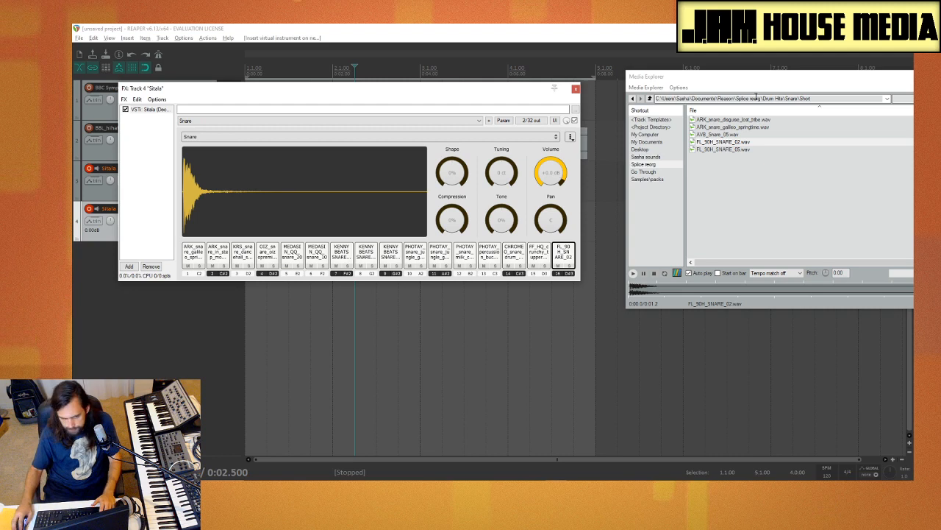
Step: Close the track 4 Sitala window and Media Explorer, and deselect the track
{"action": "left_click", "coordinate": [576, 89]}
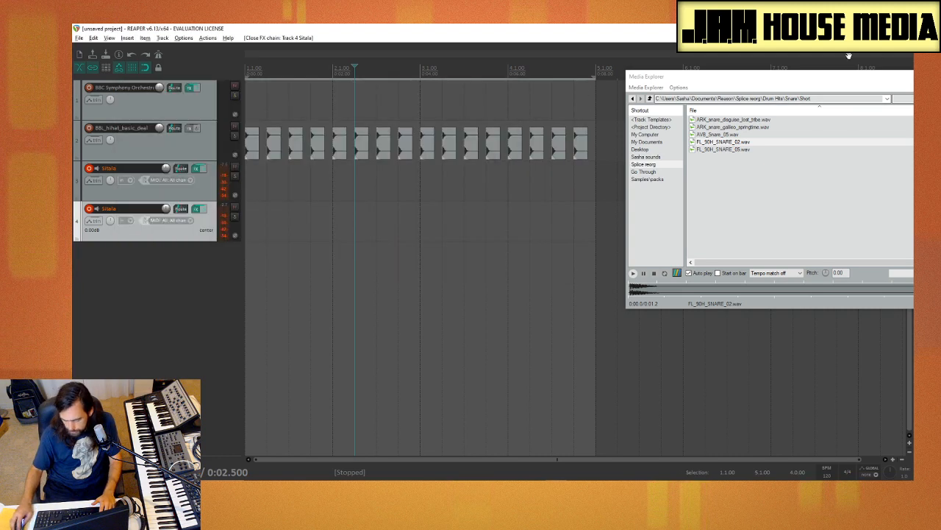
{"action": "left_click_drag", "start_coordinate": [852, 79], "coordinate": [495, 75]}
{"action": "left_click", "coordinate": [655, 72]}
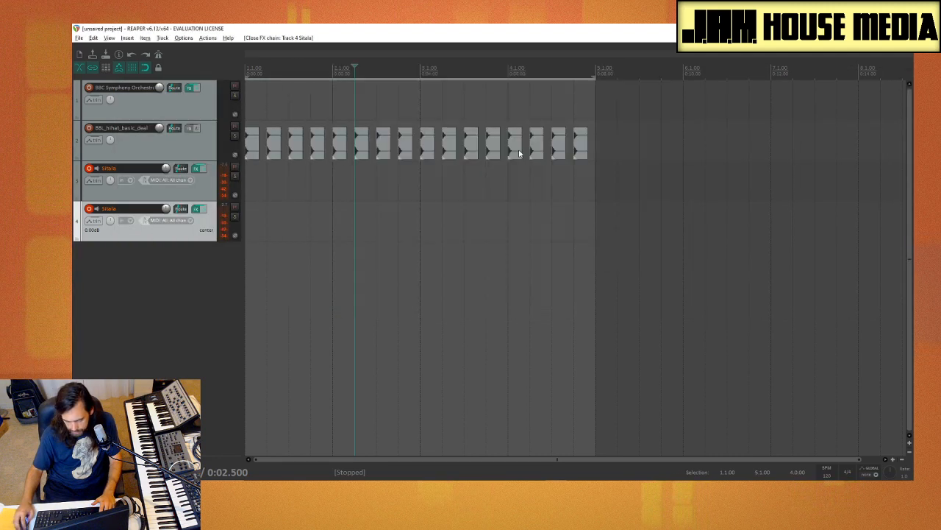
{"action": "left_click", "coordinate": [155, 330]}
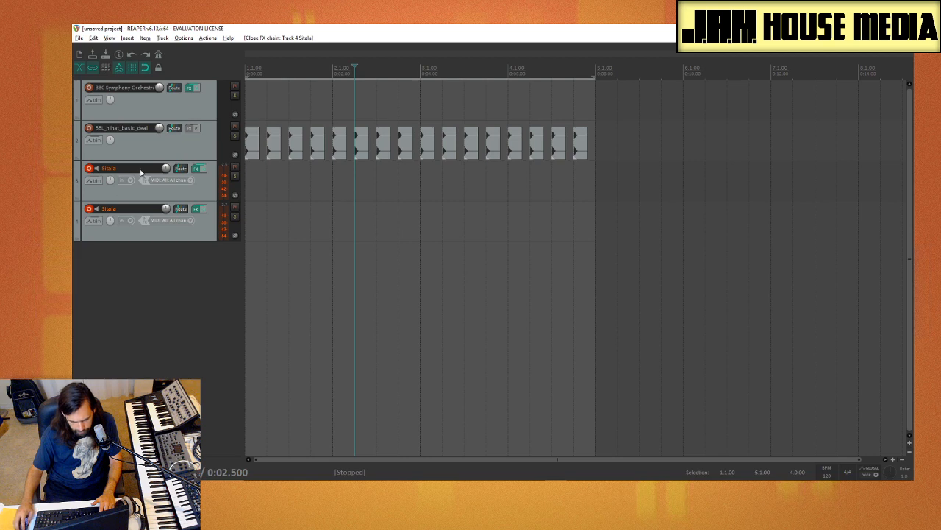
Step: Disarm track 4 and insert the Sitala virtual instrument on a new track, declining the extra output tracks
{"action": "left_click", "coordinate": [89, 208]}
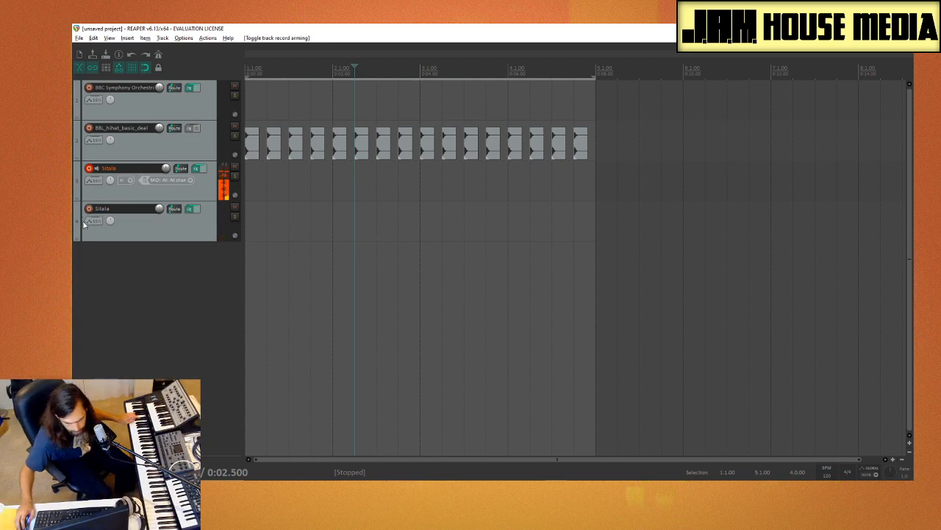
{"action": "right_click", "coordinate": [119, 266]}
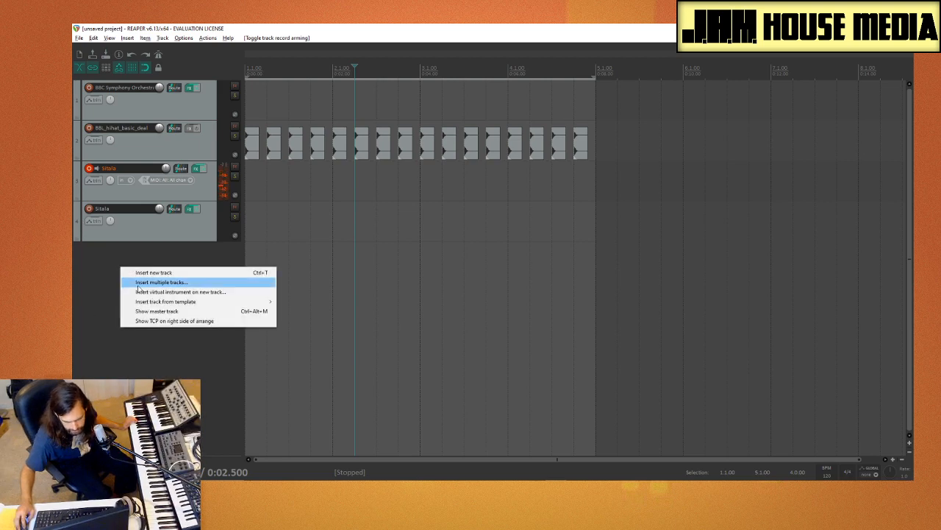
{"action": "left_click", "coordinate": [181, 291]}
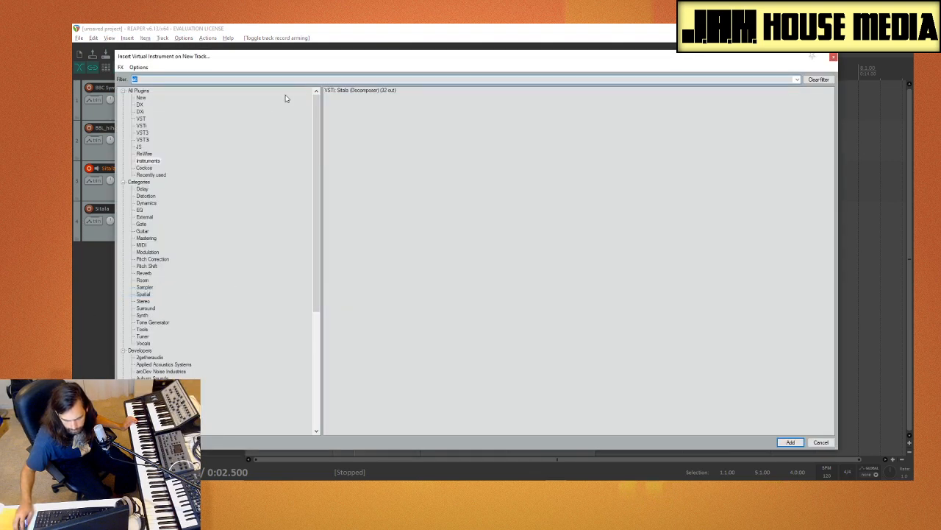
{"action": "double_click", "coordinate": [350, 91]}
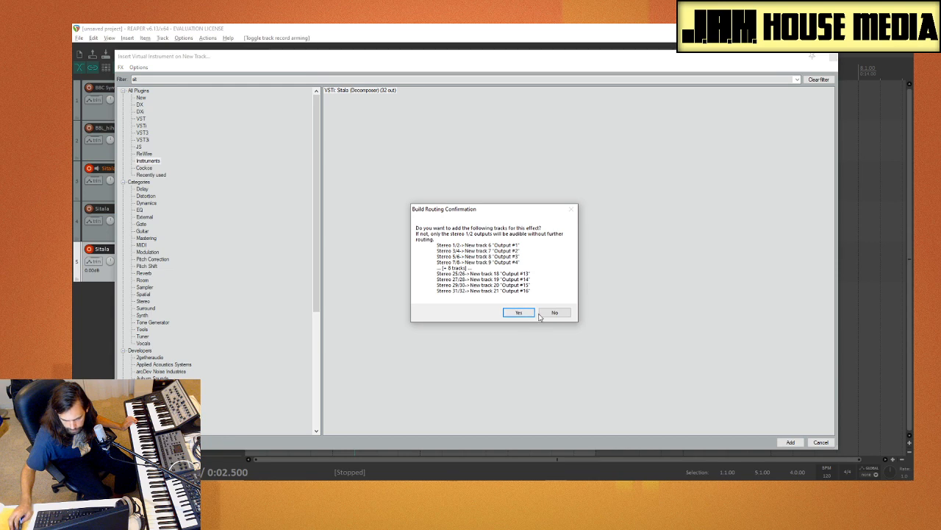
{"action": "left_click", "coordinate": [542, 314]}
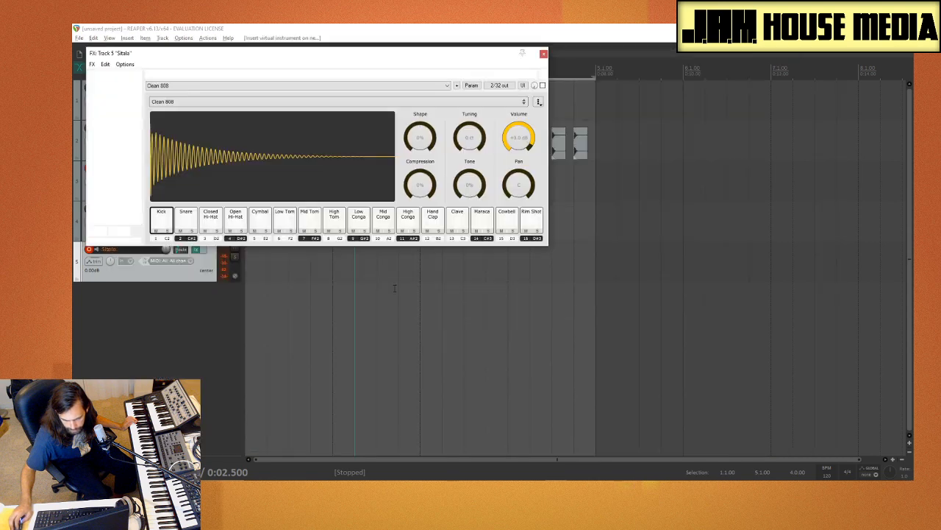
Step: Load the Kicks kit into the track 5 Sitala, close its window, and disarm track 3
{"action": "left_click", "coordinate": [321, 104]}
{"action": "left_click", "coordinate": [265, 168]}
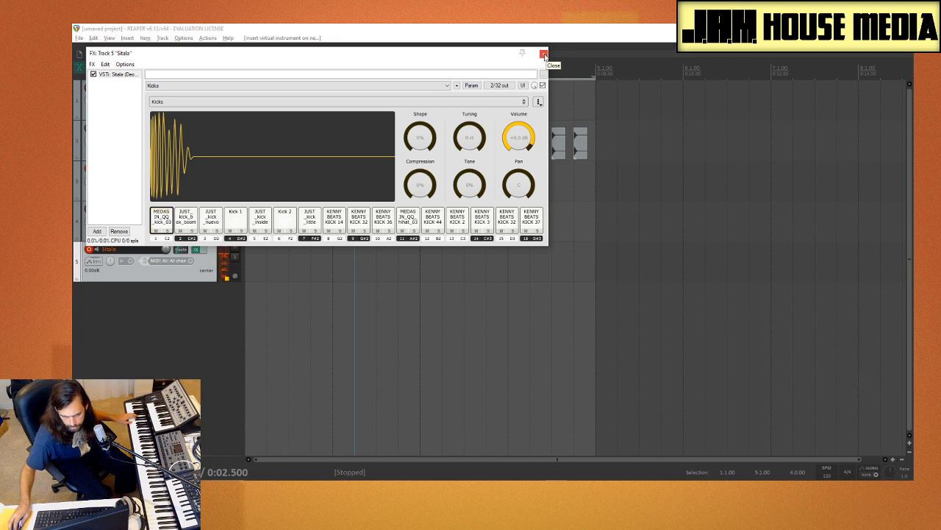
{"action": "left_click", "coordinate": [544, 55]}
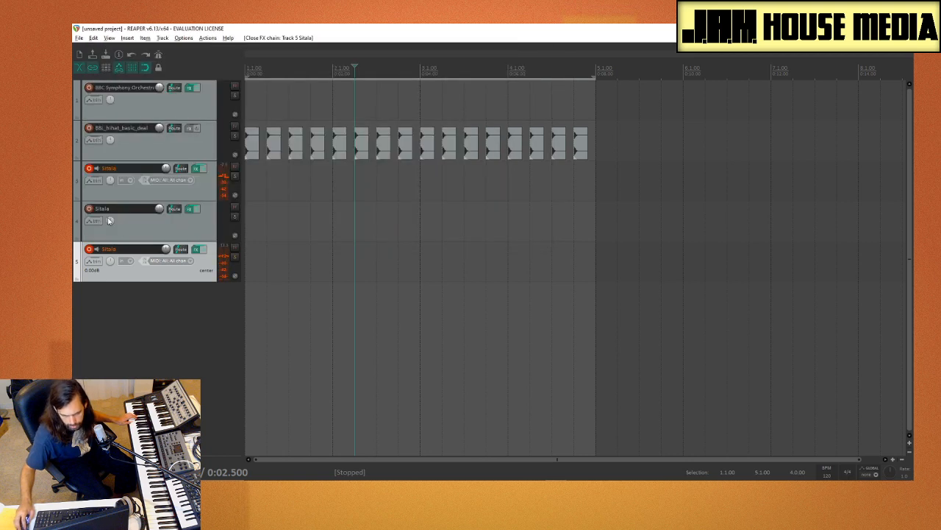
{"action": "left_click", "coordinate": [89, 169]}
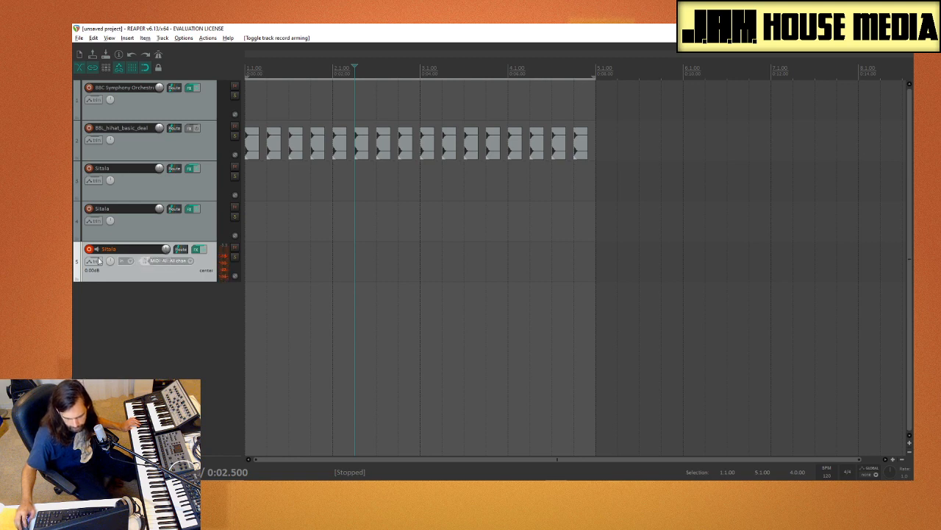
Step: Reopen the track 5 Sitala, select the misplaced hi-hat on pad 11, and show Media Explorer clear of the pads
{"action": "left_click", "coordinate": [198, 252]}
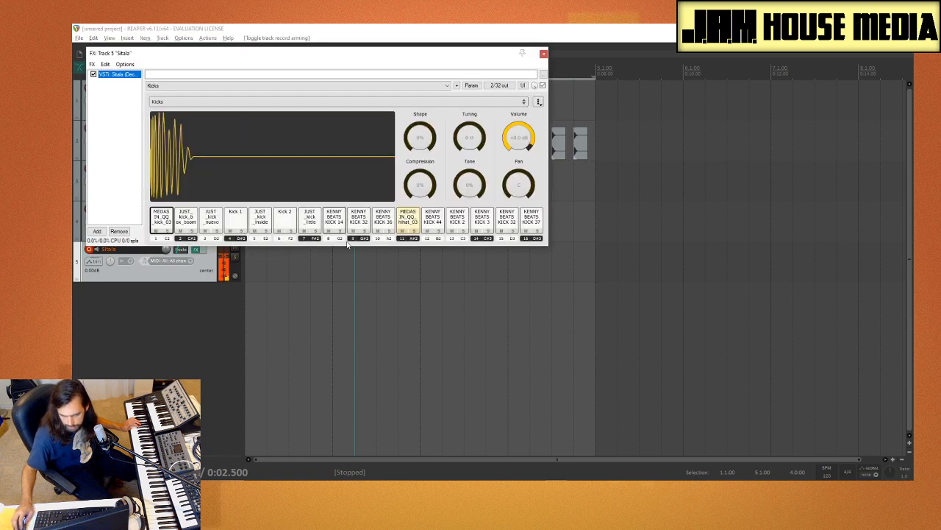
{"action": "left_click", "coordinate": [409, 219]}
{"action": "key", "text": "ctrl+alt+x"}
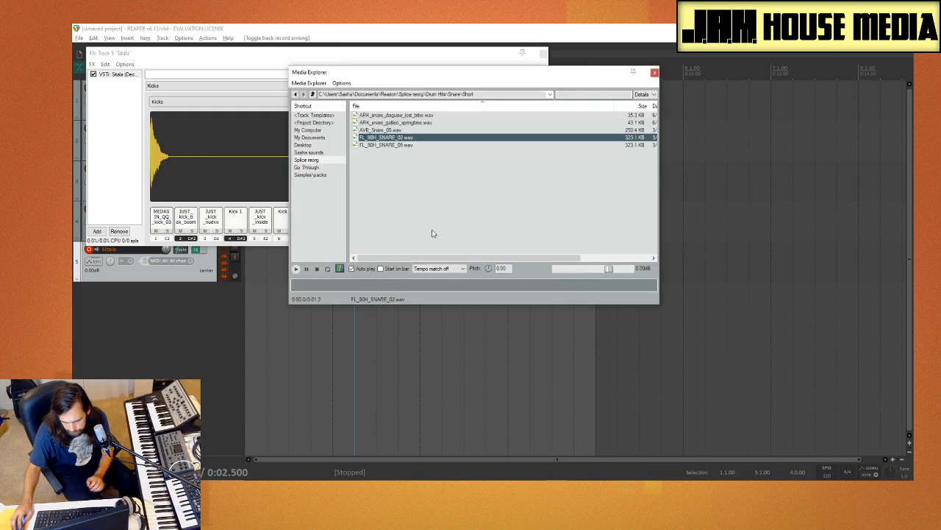
{"action": "left_click_drag", "start_coordinate": [409, 72], "coordinate": [678, 86]}
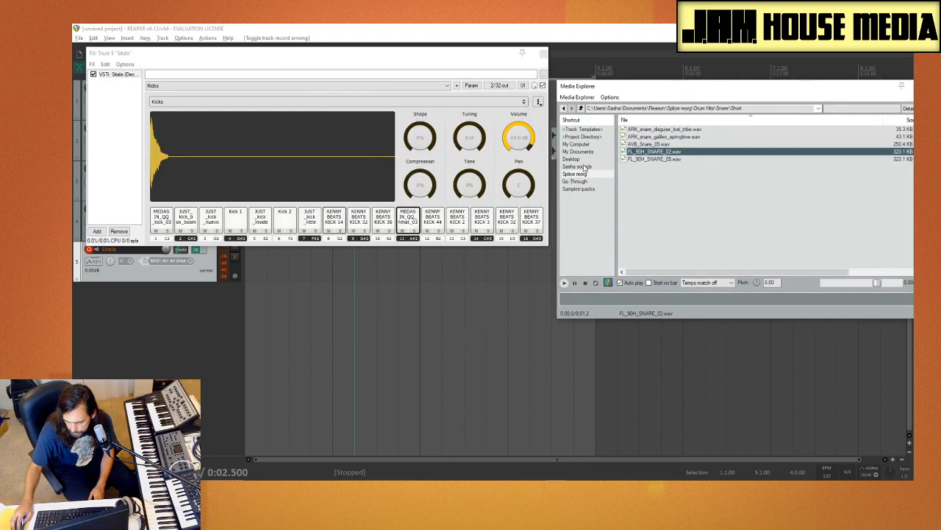
Step: Browse Media Explorer from Samples\packs to the kick samples in the Tennyson Different Water Sample Pack's TENNYSON_drums folder
{"action": "left_click", "coordinate": [584, 167]}
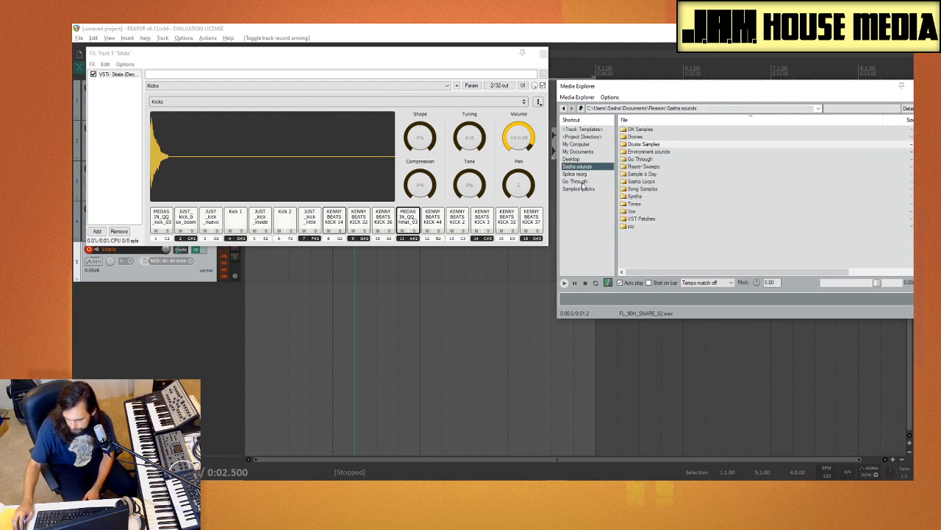
{"action": "left_click", "coordinate": [583, 188]}
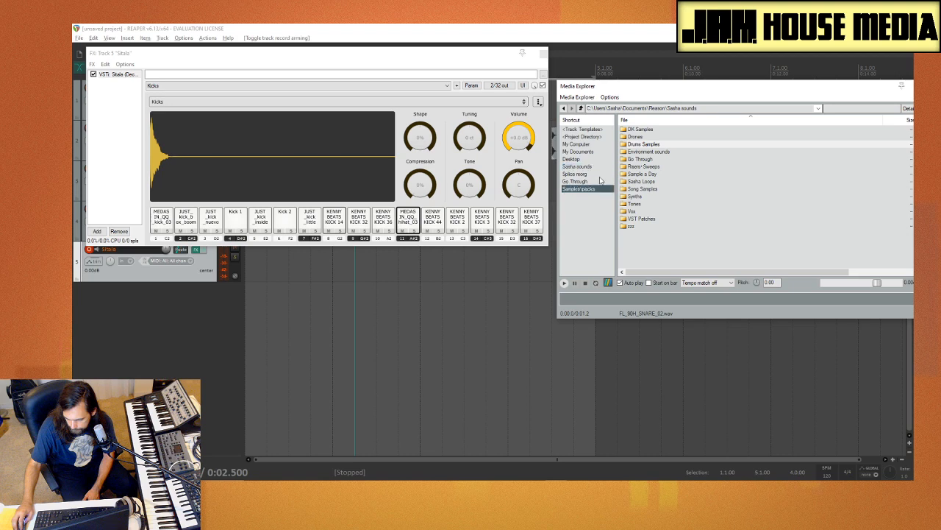
{"action": "scroll", "coordinate": [675, 232], "scroll_direction": "down", "scroll_amount": 5}
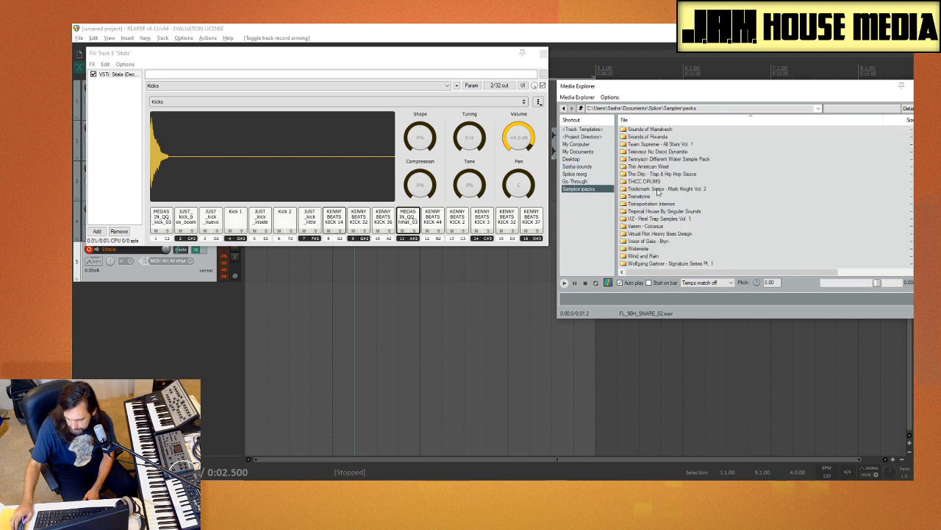
{"action": "scroll", "coordinate": [659, 193], "scroll_direction": "up", "scroll_amount": 1}
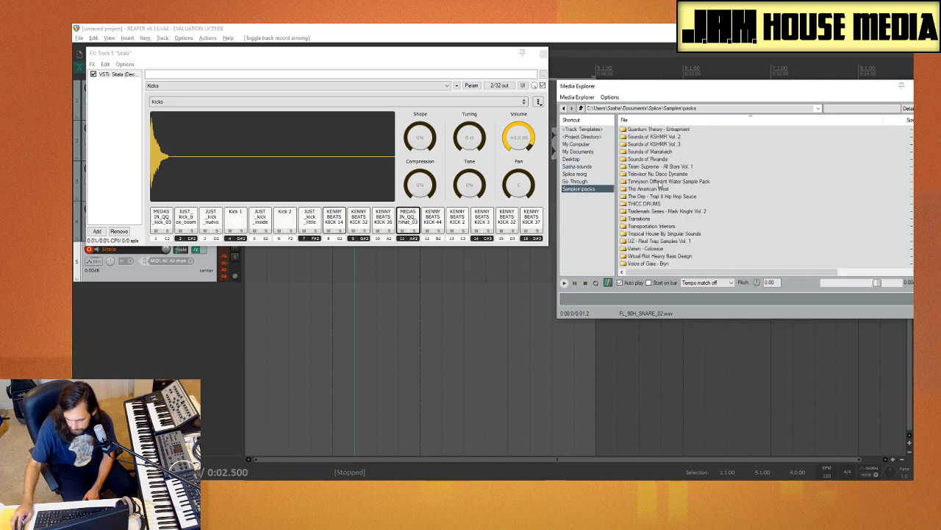
{"action": "double_click", "coordinate": [661, 182]}
{"action": "double_click", "coordinate": [658, 129]}
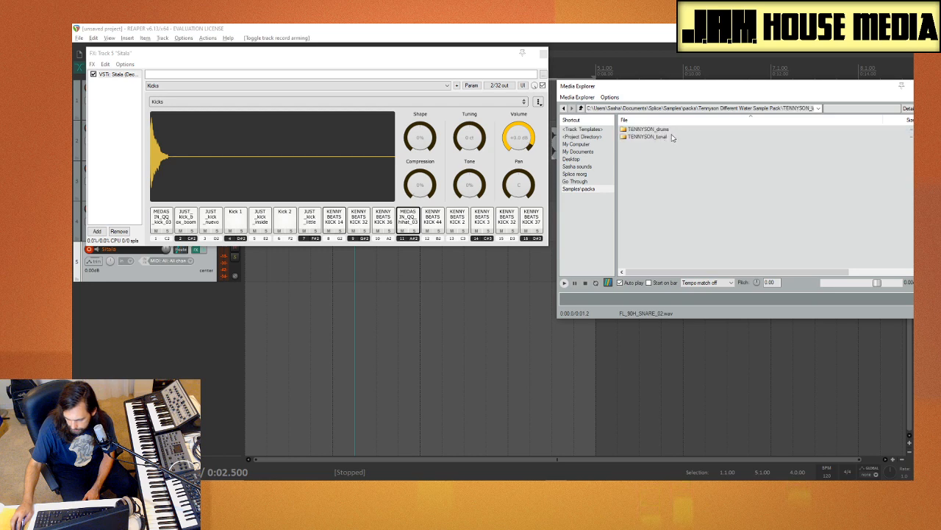
{"action": "double_click", "coordinate": [667, 129]}
{"action": "left_click", "coordinate": [677, 137]}
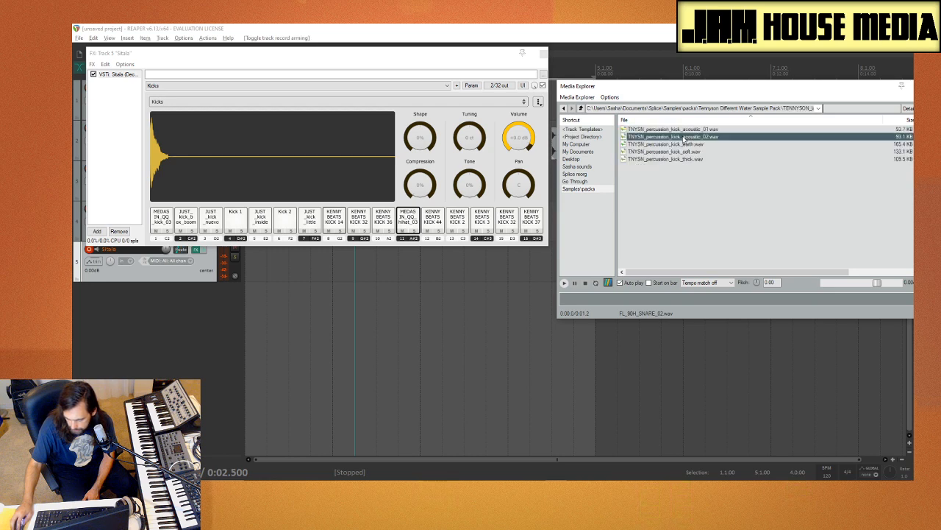
Step: Audition and compare the TNYSN acoustic, earth, soft and thick kick samples
{"action": "left_click", "coordinate": [681, 152]}
{"action": "left_click", "coordinate": [685, 145]}
{"action": "left_click", "coordinate": [686, 138]}
{"action": "left_click", "coordinate": [686, 130]}
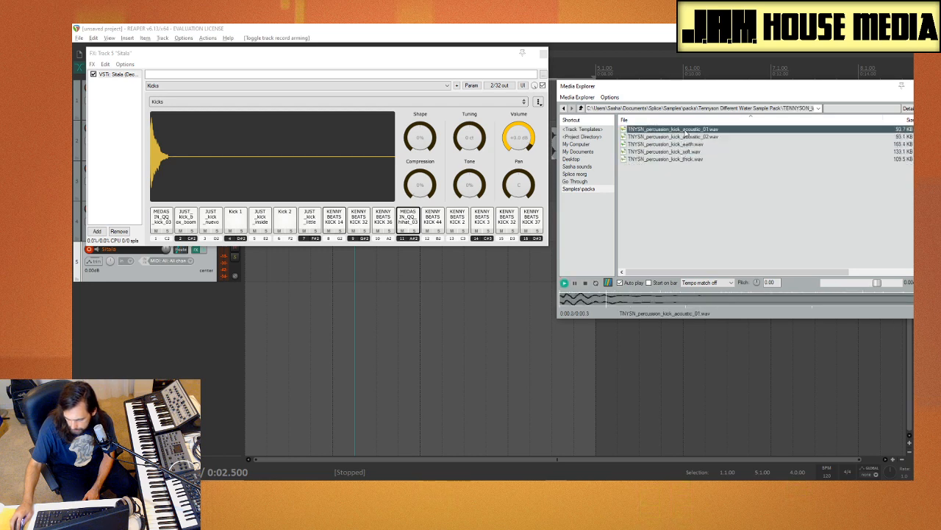
{"action": "left_click", "coordinate": [683, 152]}
{"action": "left_click", "coordinate": [685, 159]}
{"action": "left_click", "coordinate": [689, 152]}
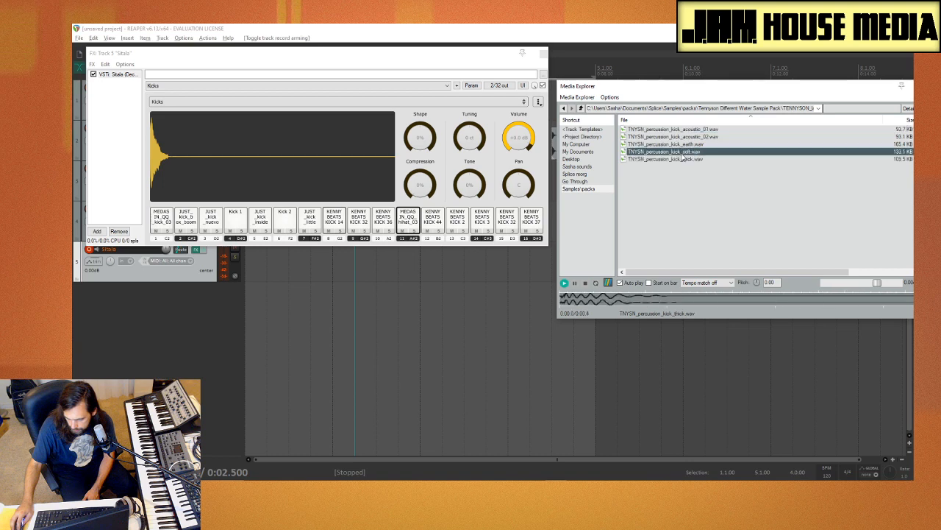
{"action": "left_click", "coordinate": [687, 144]}
{"action": "left_click", "coordinate": [687, 151]}
{"action": "left_click", "coordinate": [684, 159]}
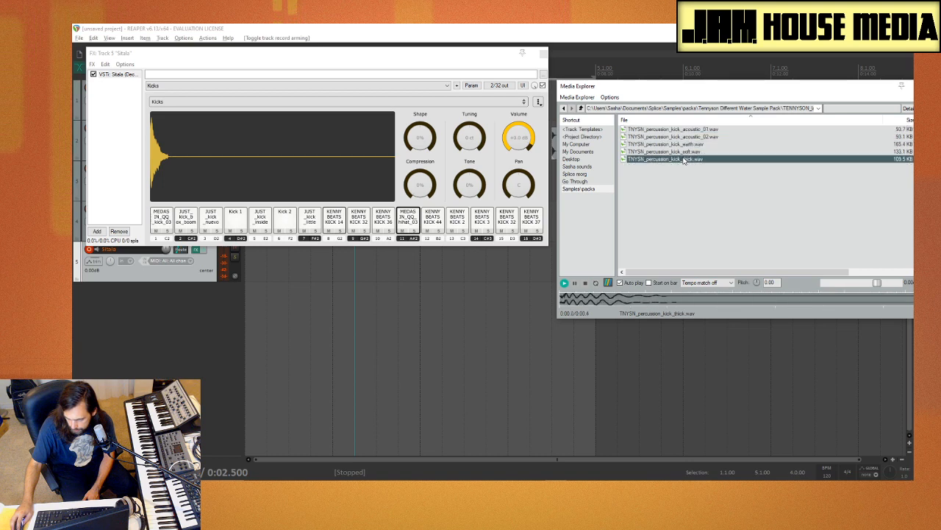
{"action": "left_click", "coordinate": [683, 152]}
{"action": "left_click", "coordinate": [682, 159]}
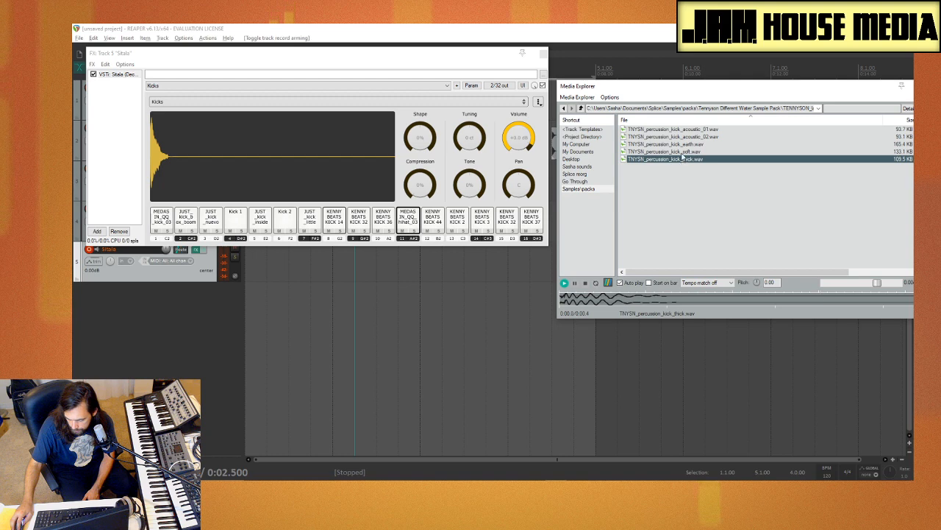
Step: Replace the hi-hat on Sitala pad 11 with TNYSN_percussion_kick_soft.wav and save the Kicks kit
{"action": "left_click", "coordinate": [683, 152]}
{"action": "left_click_drag", "start_coordinate": [550, 200], "coordinate": [408, 220]}
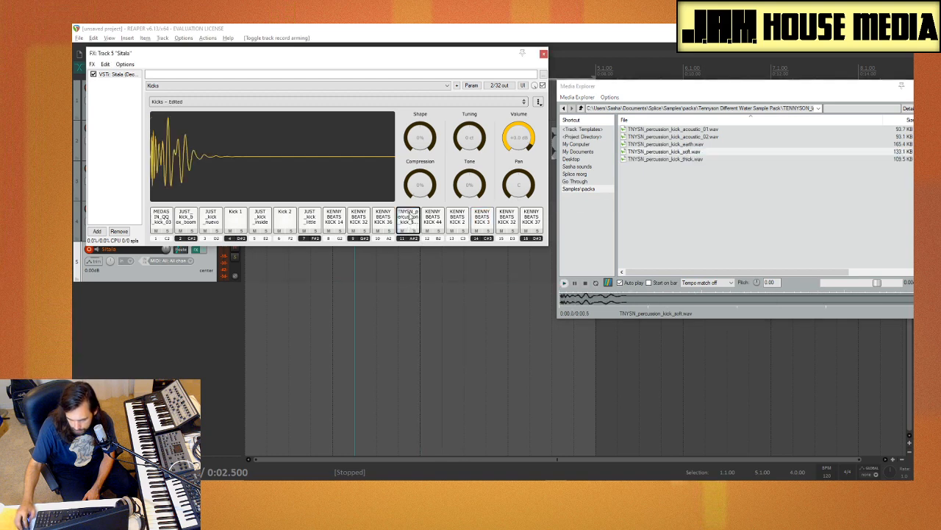
{"action": "left_click", "coordinate": [539, 102]}
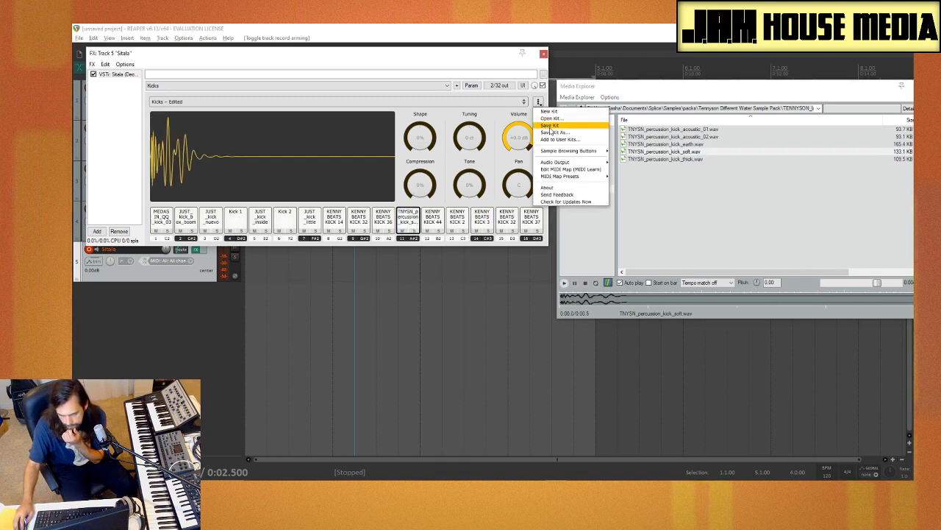
{"action": "left_click", "coordinate": [559, 128]}
Step: Close Media Explorer and the track 5 Sitala window
{"action": "left_click_drag", "start_coordinate": [764, 87], "coordinate": [534, 98]}
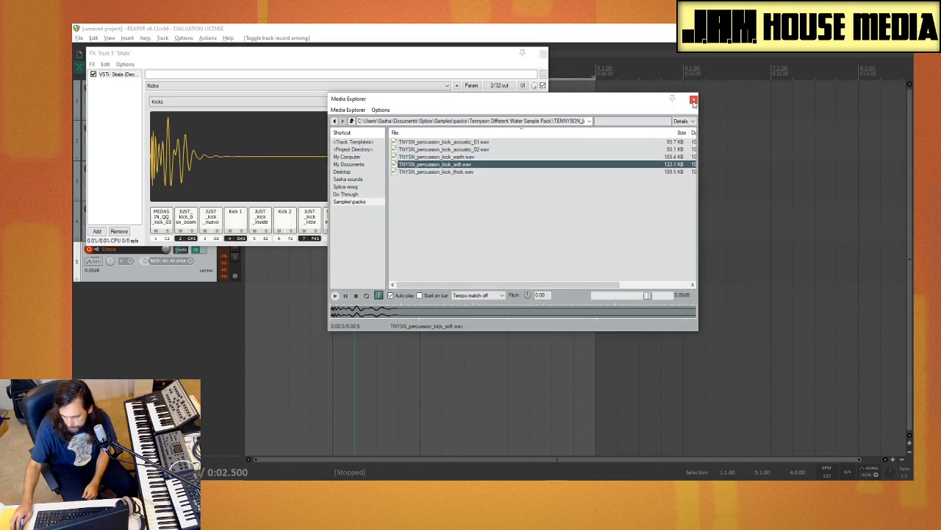
{"action": "left_click", "coordinate": [694, 99]}
{"action": "left_click", "coordinate": [543, 55]}
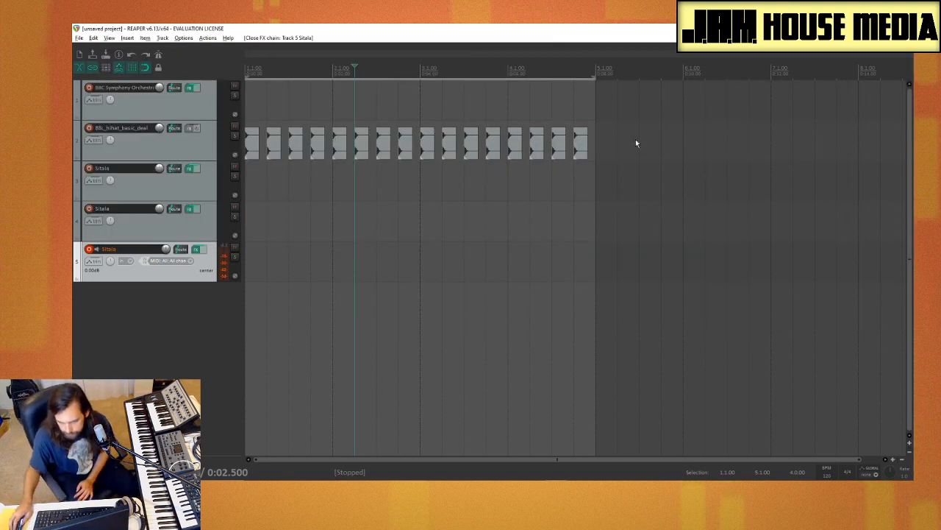
Step: Delete all the hi-hat items on track 2, return the edit cursor to the project start, and deselect the track
{"action": "left_click_drag", "start_coordinate": [639, 142], "coordinate": [235, 158]}
{"action": "key", "text": "Delete"}
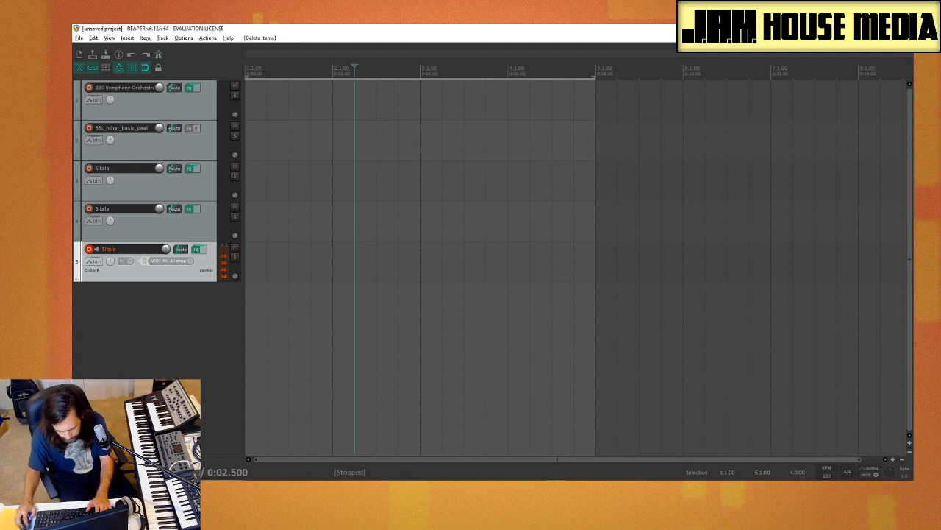
{"action": "key", "text": "Home"}
{"action": "left_click", "coordinate": [119, 343]}
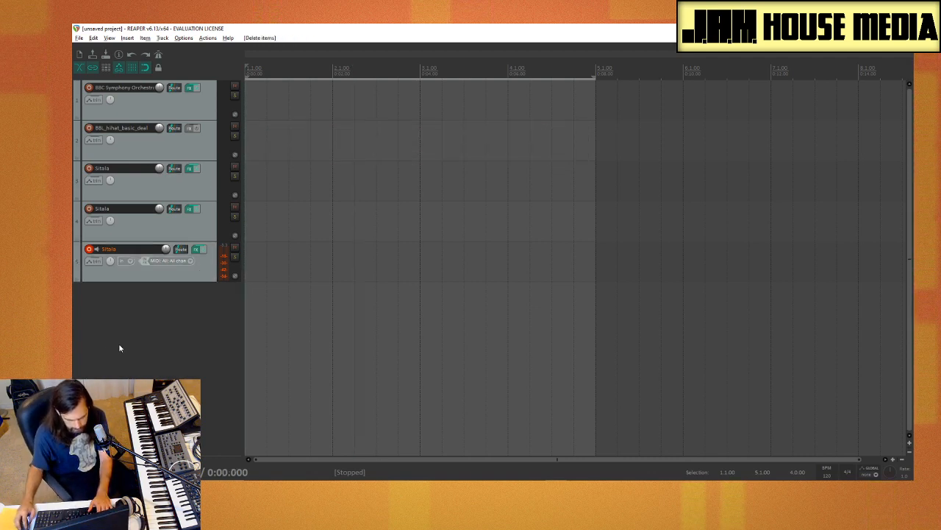
Step: Insert the Grace sampler on a new track, choosing it from the unfiltered list of all plugins
{"action": "right_click", "coordinate": [142, 325]}
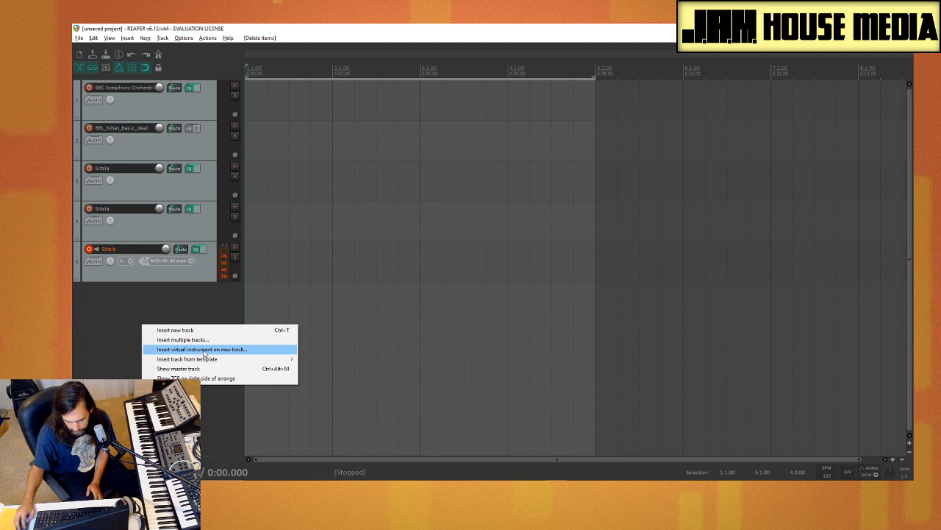
{"action": "left_click", "coordinate": [201, 349]}
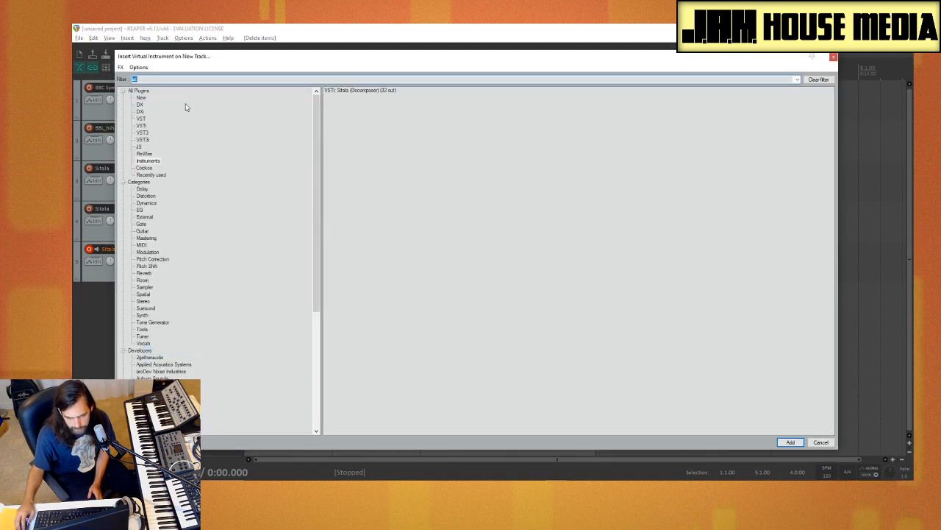
{"action": "scroll", "coordinate": [188, 183], "scroll_direction": "down", "scroll_amount": 4}
{"action": "scroll", "coordinate": [184, 183], "scroll_direction": "up", "scroll_amount": 4}
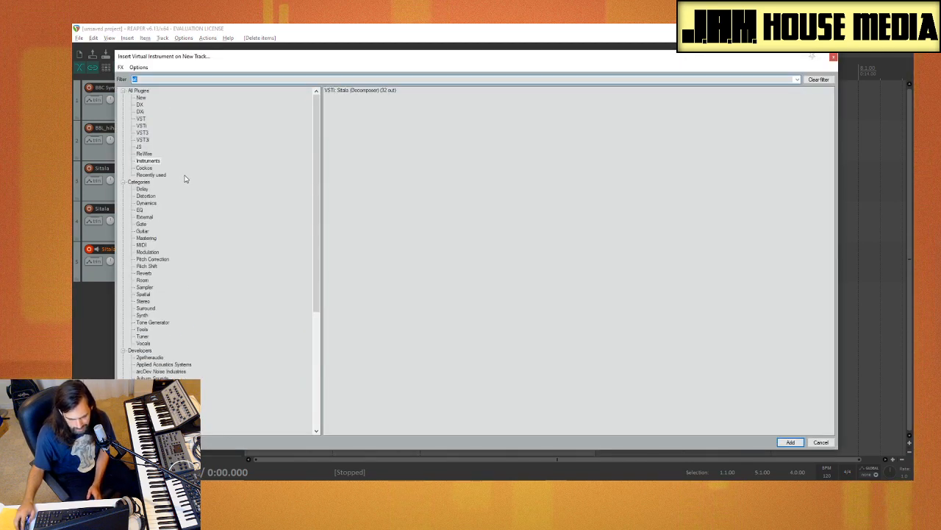
{"action": "left_click", "coordinate": [819, 79]}
{"action": "left_click", "coordinate": [138, 90]}
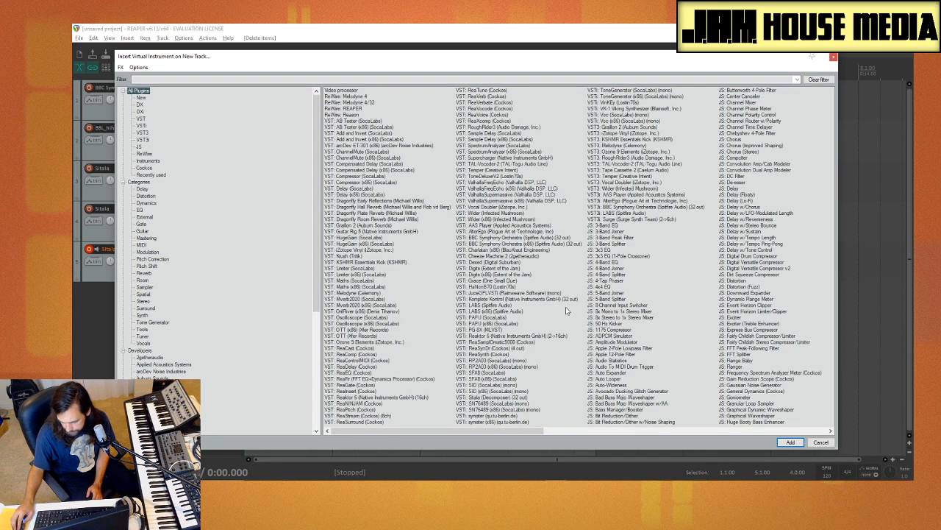
{"action": "double_click", "coordinate": [491, 281]}
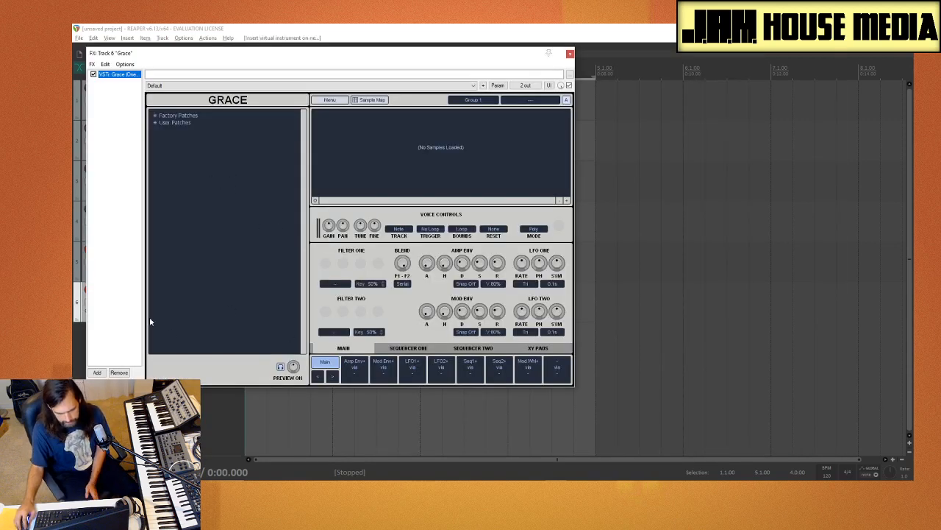
Step: Browse Media Explorer to the Tones folder in Splice reorg and preview ANMNGCHI_tone_17_C.wav
{"action": "key", "text": "ctrl+alt+x"}
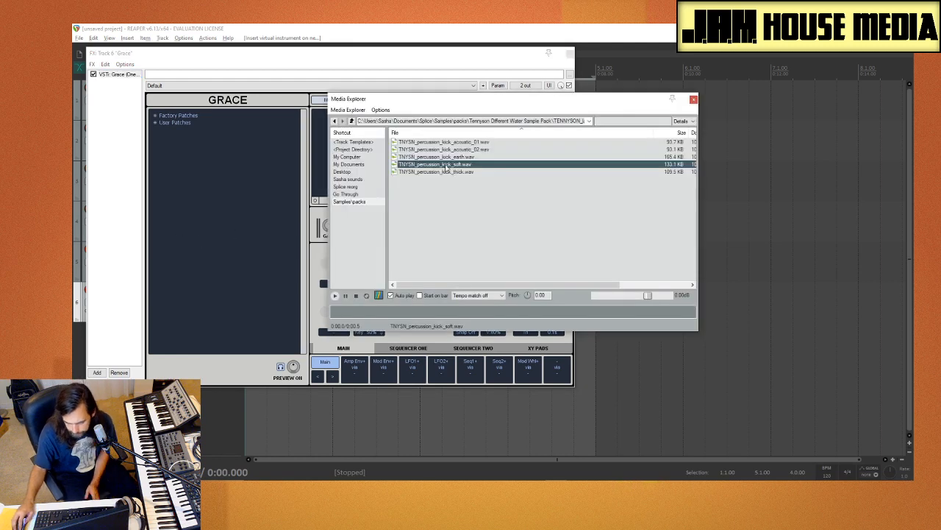
{"action": "left_click", "coordinate": [359, 187]}
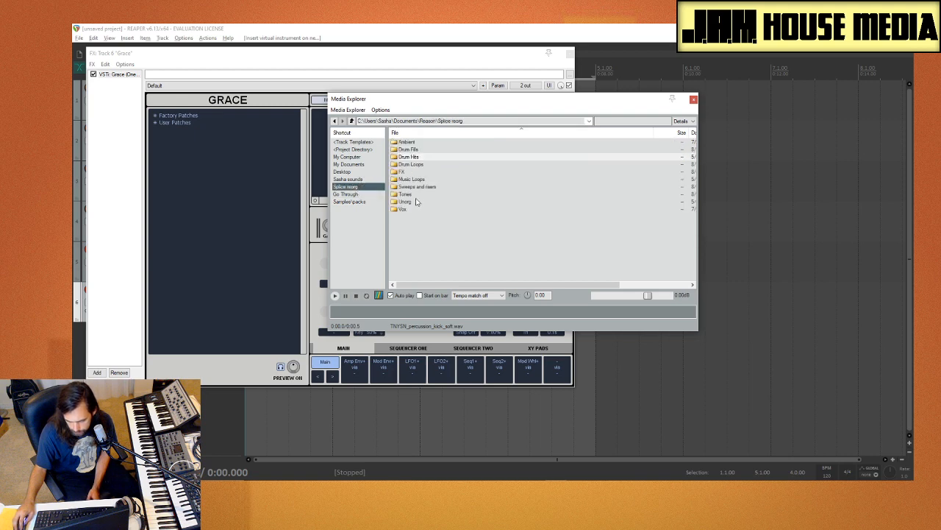
{"action": "double_click", "coordinate": [408, 194]}
{"action": "left_click", "coordinate": [463, 216]}
{"action": "scroll", "coordinate": [464, 214], "scroll_direction": "down", "scroll_amount": 3}
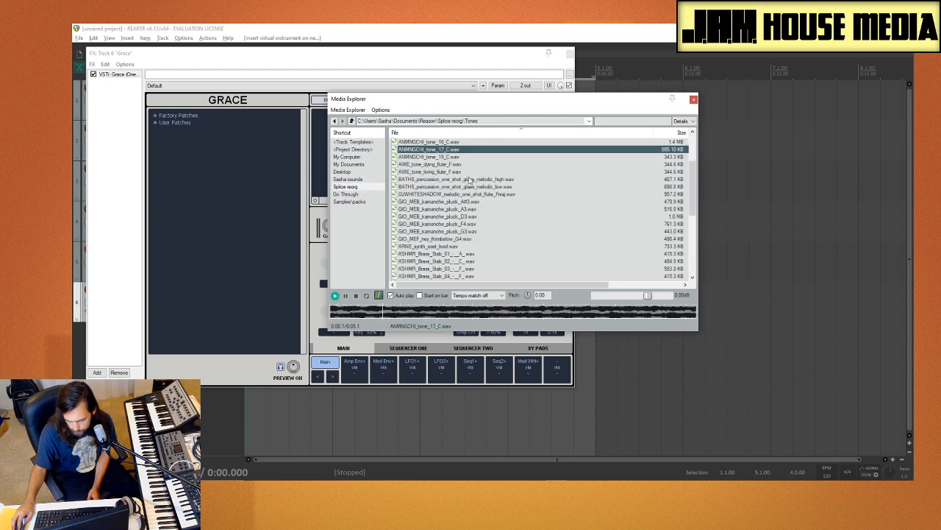
{"action": "left_click", "coordinate": [438, 151]}
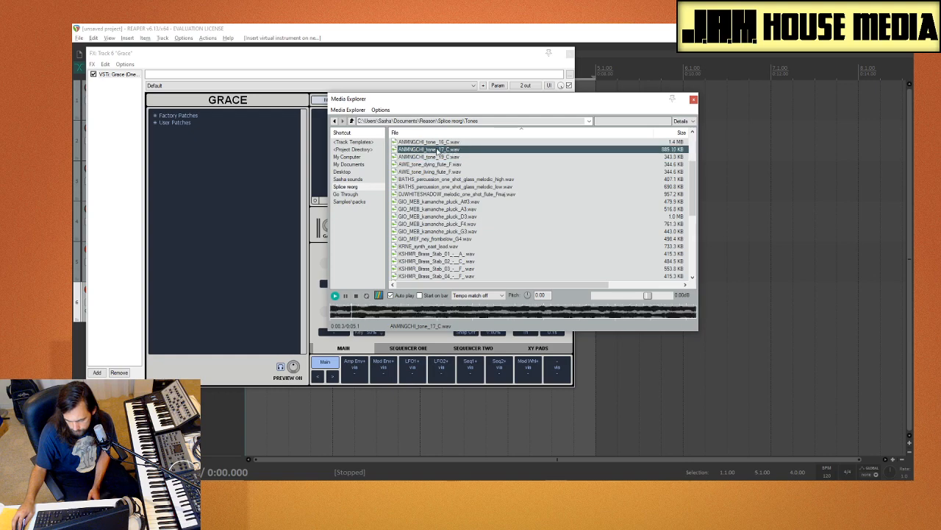
Step: Load ANMNGCHI_tone_17_C.wav into the Grace sampler and close Media Explorer
{"action": "left_click_drag", "start_coordinate": [454, 98], "coordinate": [700, 123]}
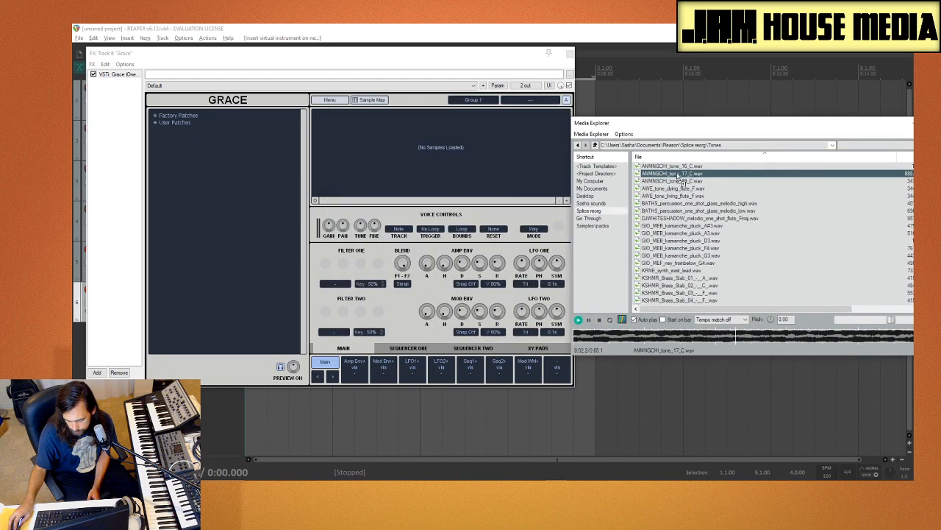
{"action": "left_click_drag", "start_coordinate": [677, 177], "coordinate": [513, 156]}
{"action": "left_click_drag", "start_coordinate": [815, 125], "coordinate": [537, 127]}
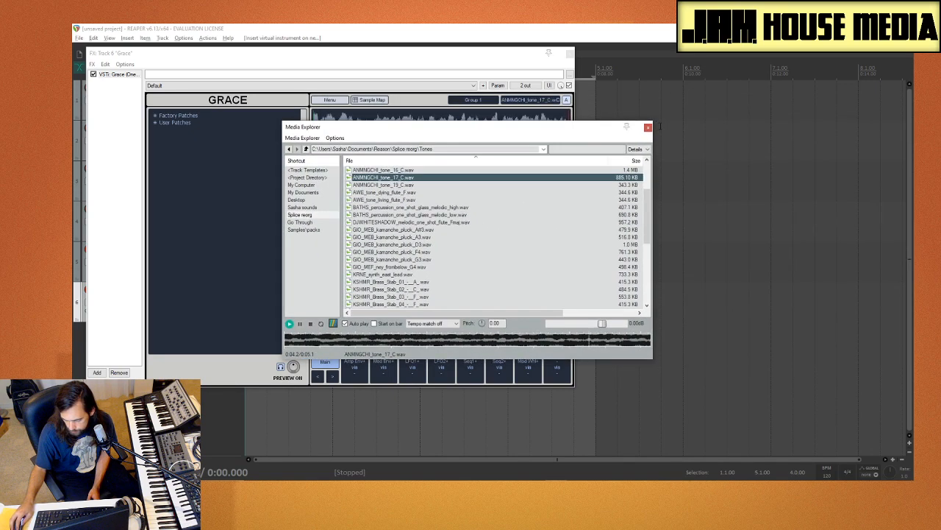
{"action": "left_click", "coordinate": [648, 128]}
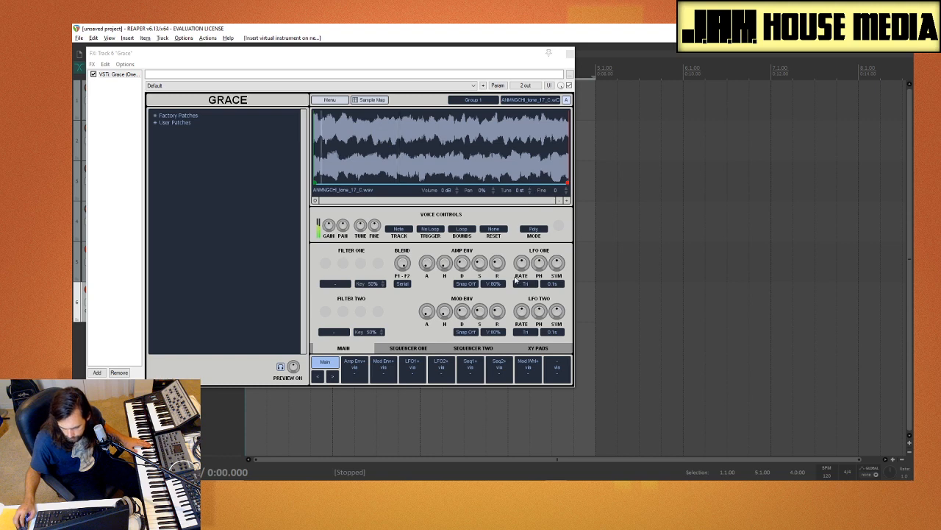
Step: Disarm track 5 for recording and raise the sustain of Grace's amp envelope
{"action": "mouse_move", "coordinate": [522, 268]}
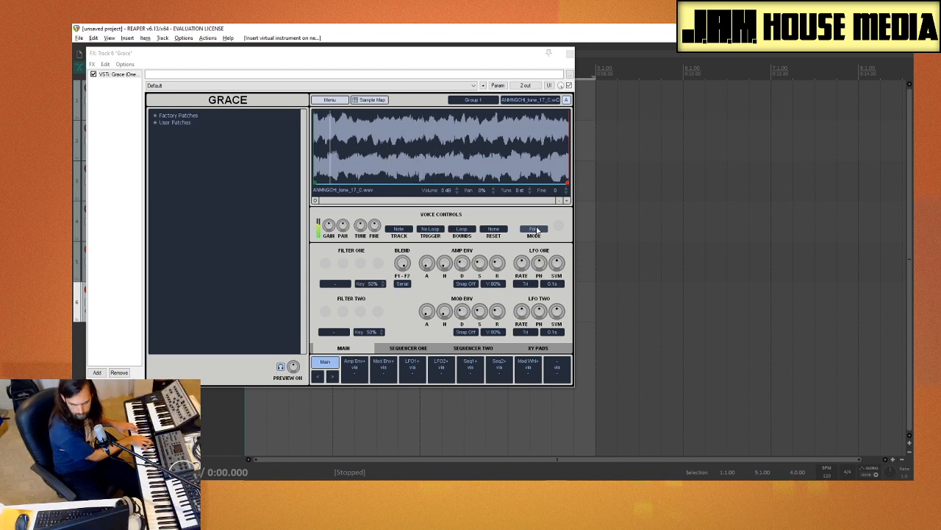
{"action": "left_click_drag", "start_coordinate": [370, 55], "coordinate": [513, 75]}
{"action": "left_click", "coordinate": [89, 249]}
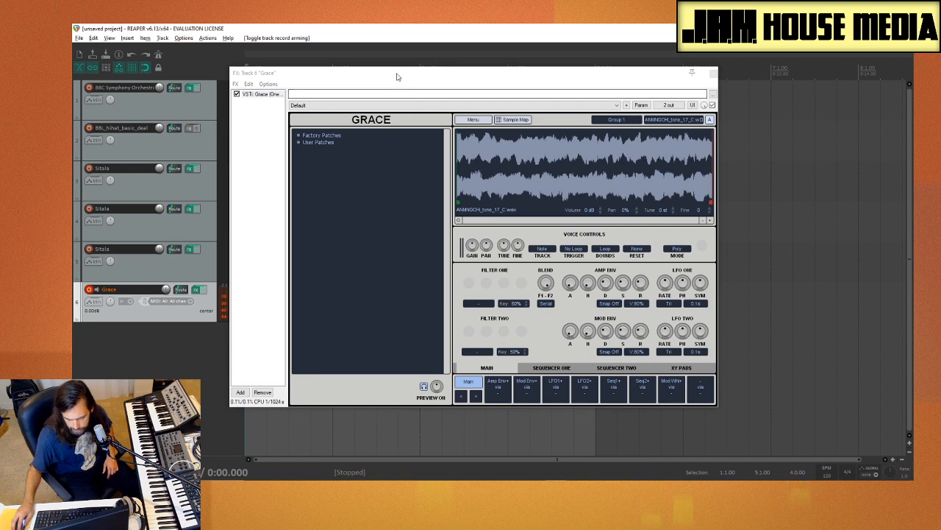
{"action": "left_click_drag", "start_coordinate": [394, 76], "coordinate": [305, 57]}
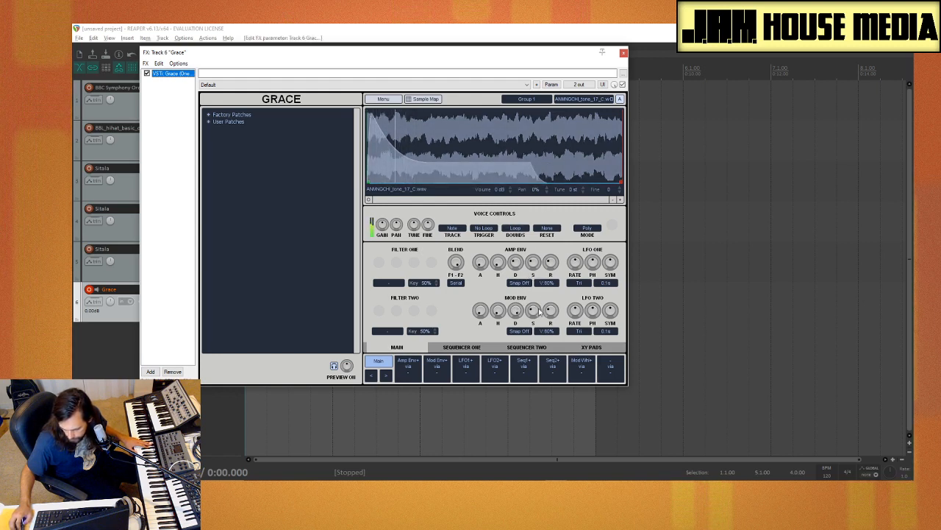
{"action": "left_click_drag", "start_coordinate": [534, 262], "coordinate": [535, 222]}
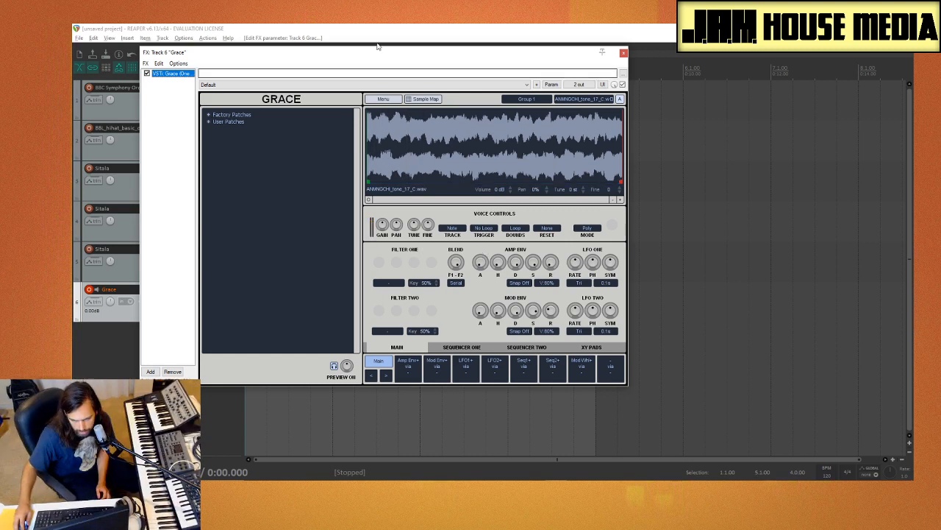
Step: Insert the Charlatan synth on a new track and return the Grace sample's tune to 0 st after trying higher offsets
{"action": "left_click_drag", "start_coordinate": [377, 47], "coordinate": [496, 60]}
{"action": "right_click", "coordinate": [133, 359]}
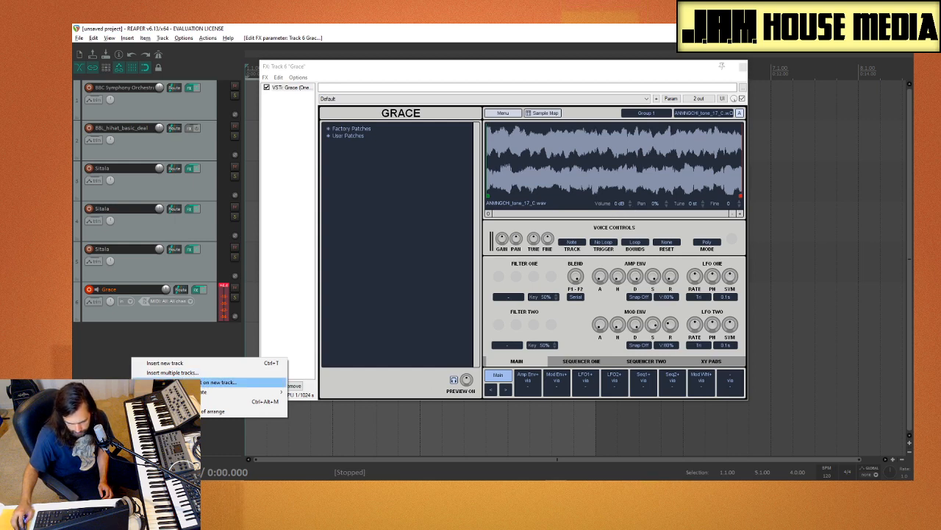
{"action": "left_click", "coordinate": [180, 383]}
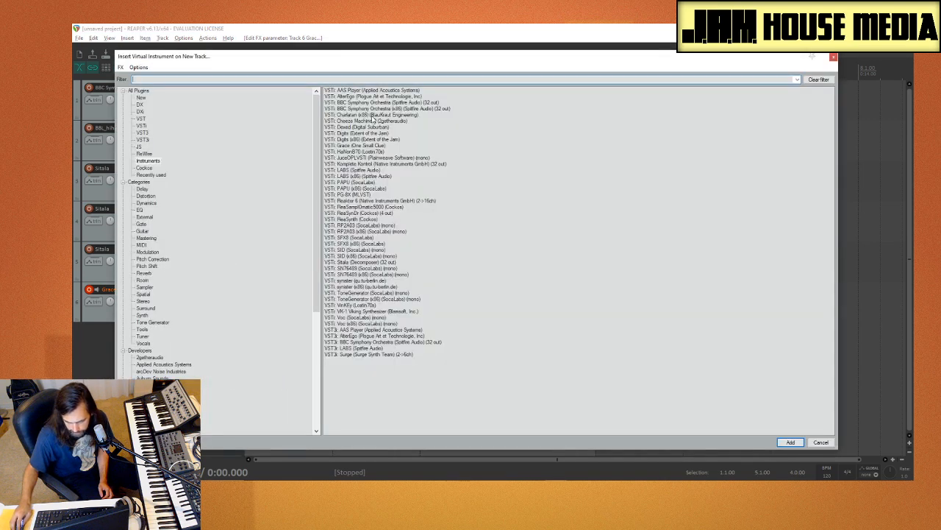
{"action": "double_click", "coordinate": [374, 115]}
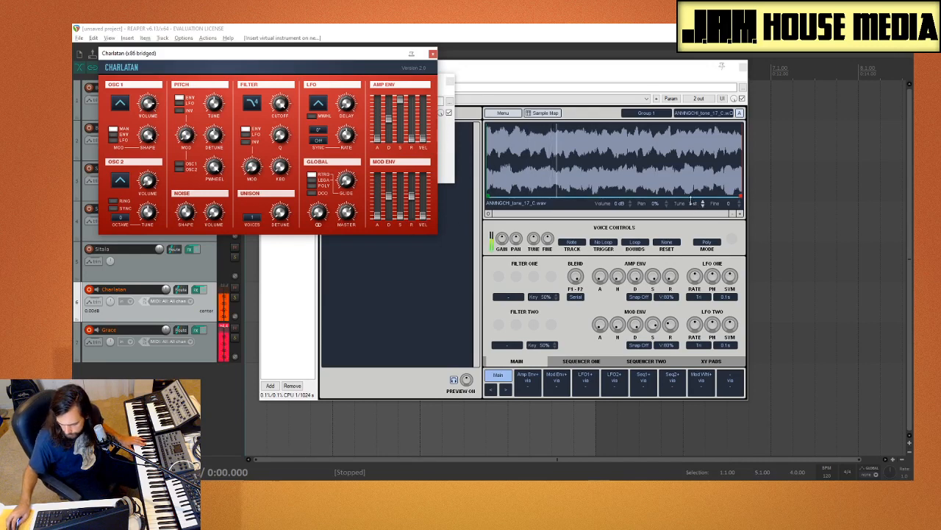
{"action": "left_click", "coordinate": [692, 203]}
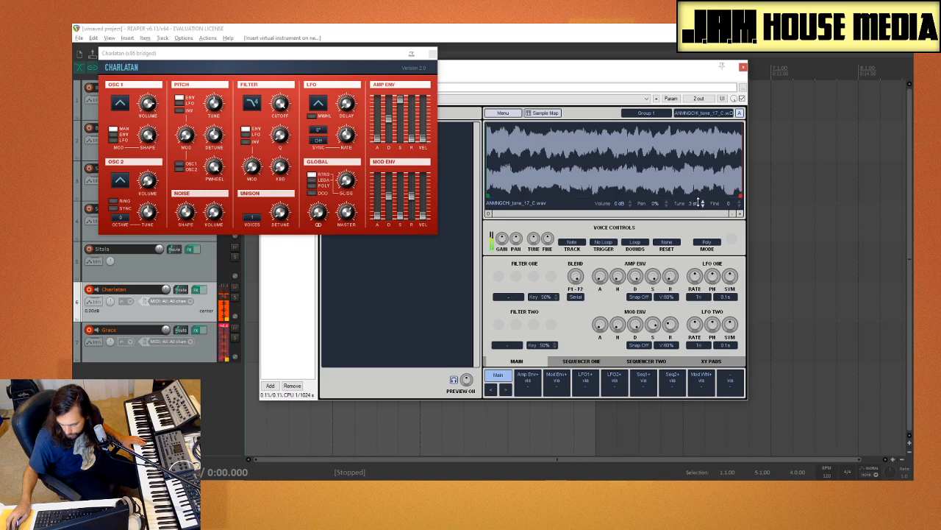
{"action": "left_click_drag", "start_coordinate": [699, 203], "coordinate": [698, 195]}
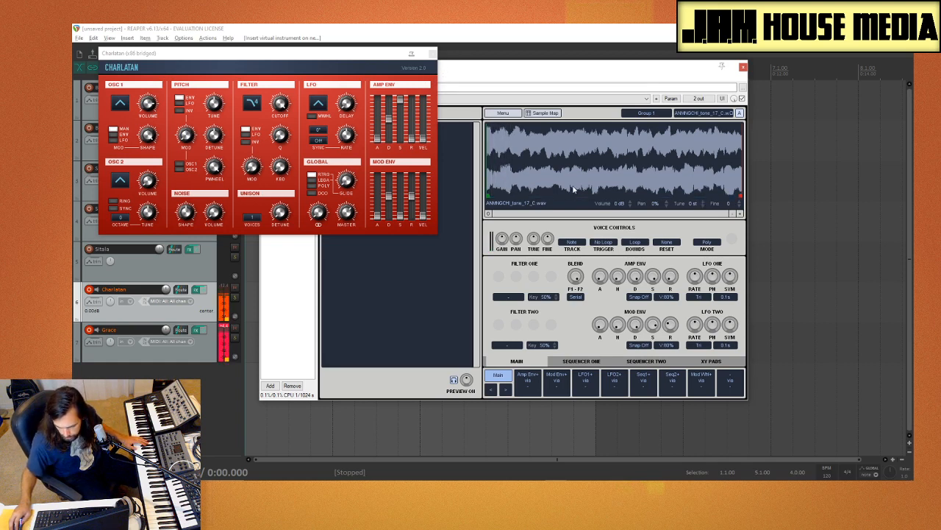
Step: Disarm the Charlatan track, select the Grace track, and close the Charlatan and Grace plugin windows
{"action": "left_click", "coordinate": [426, 53]}
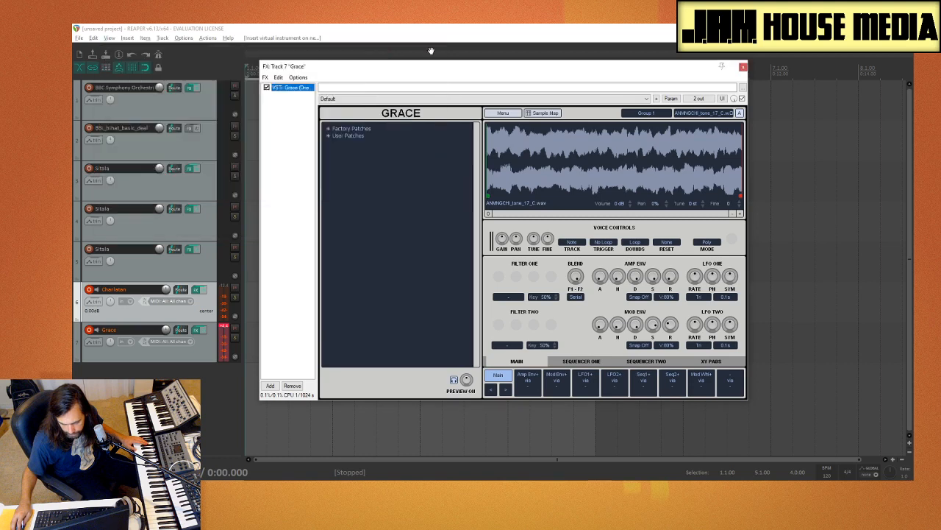
{"action": "left_click", "coordinate": [89, 289]}
{"action": "left_click", "coordinate": [154, 357]}
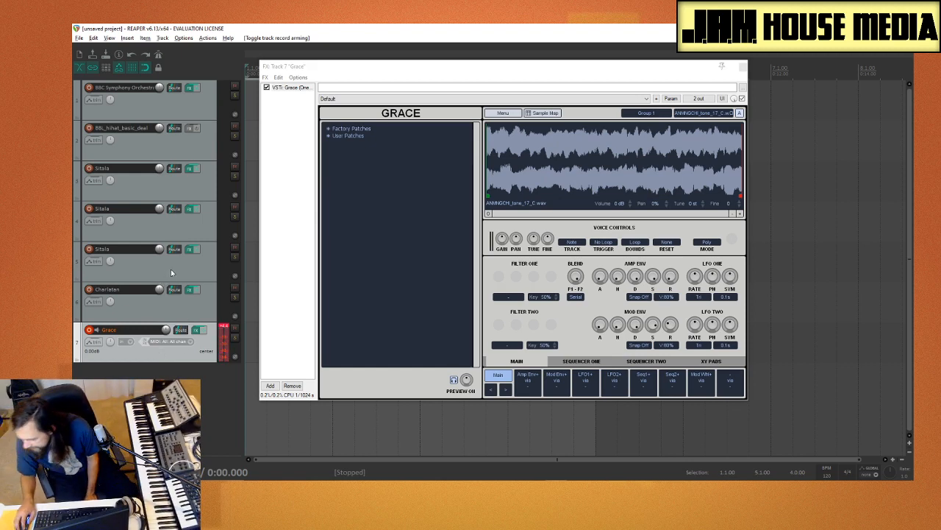
{"action": "left_click", "coordinate": [743, 67]}
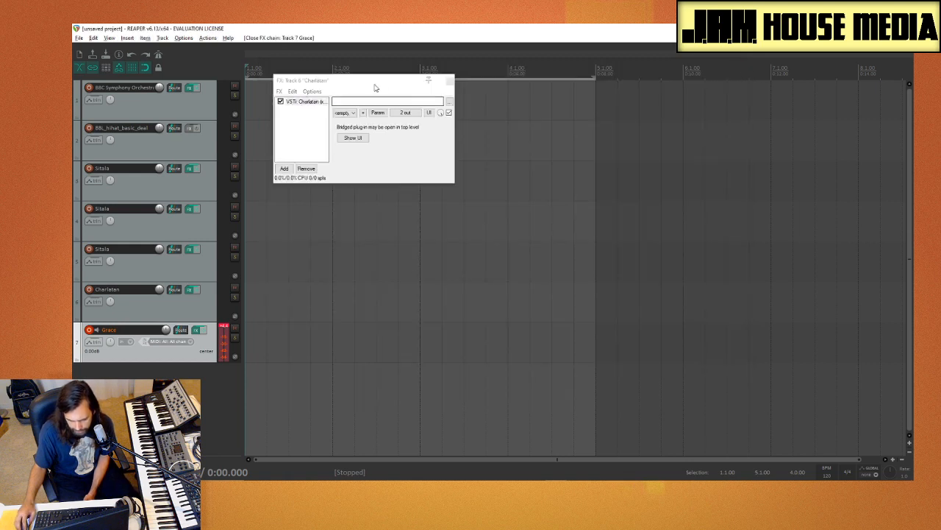
{"action": "left_click", "coordinate": [444, 84]}
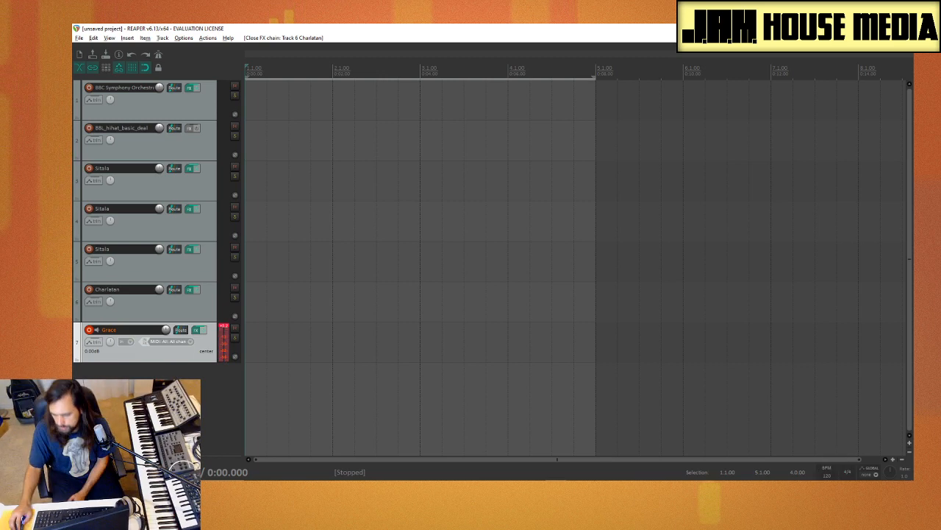
Step: Tap in a tempo, set the project to 140 BPM, and make a time selection from 1.1.00 to 9.1.00
{"action": "left_click", "coordinate": [828, 472]}
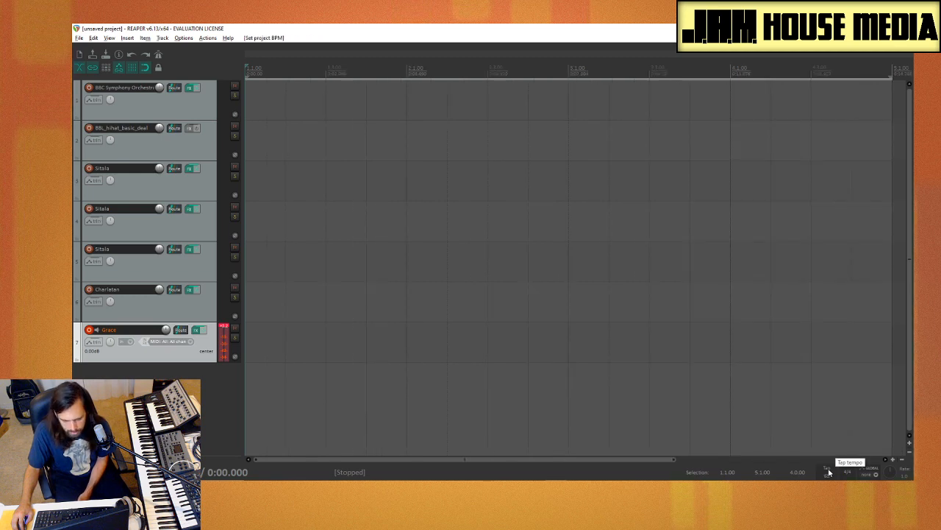
{"action": "left_click", "coordinate": [828, 472]}
{"action": "left_click", "coordinate": [828, 472]}
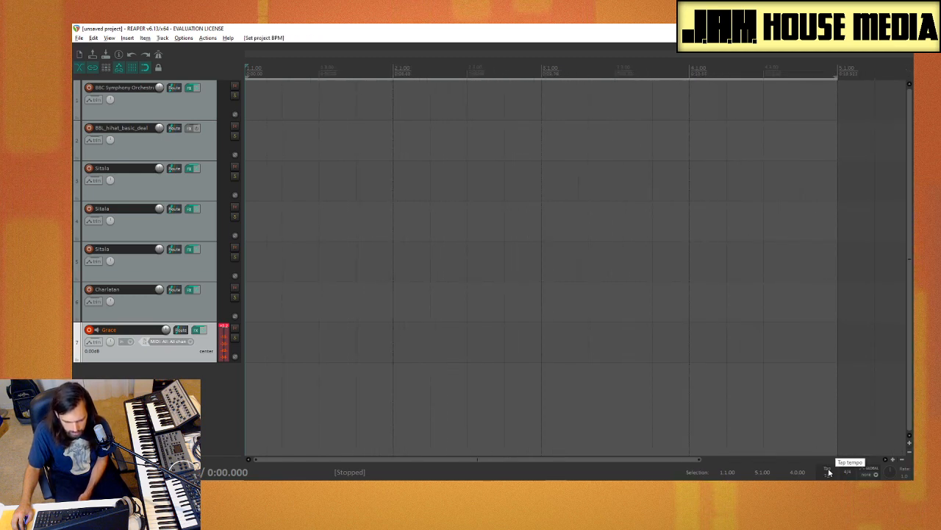
{"action": "left_click", "coordinate": [829, 472]}
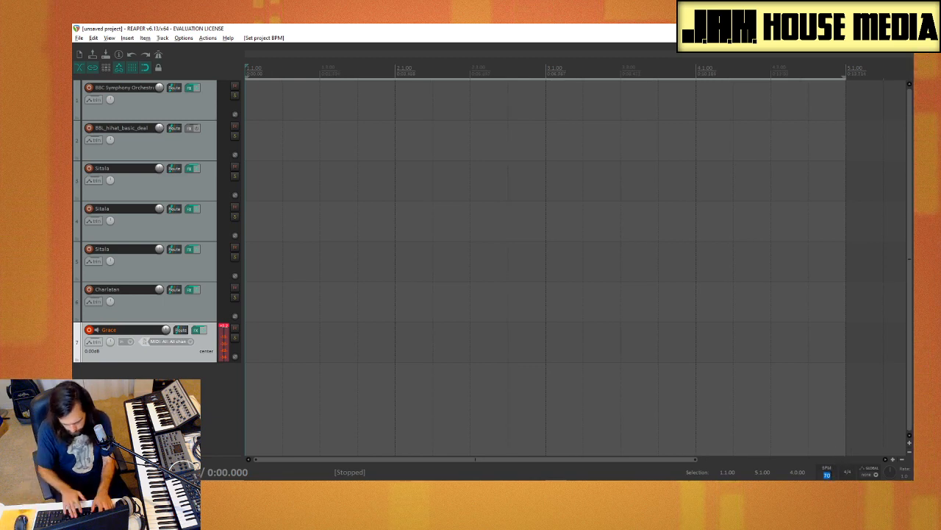
{"action": "left_click", "coordinate": [830, 475]}
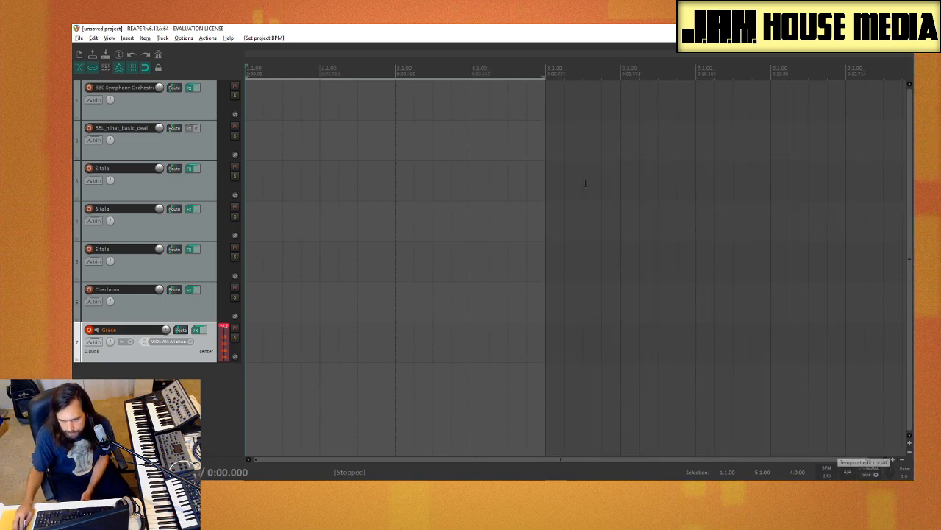
{"action": "left_click_drag", "start_coordinate": [838, 202], "coordinate": [254, 217]}
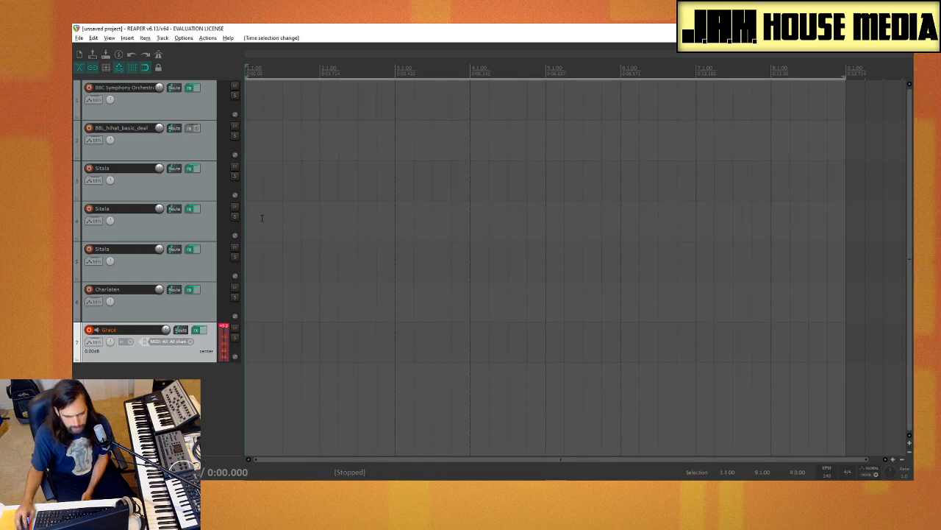
Step: Set the Focusrite ASIO buffer size to 64 in the audio device preferences
{"action": "left_click", "coordinate": [183, 37]}
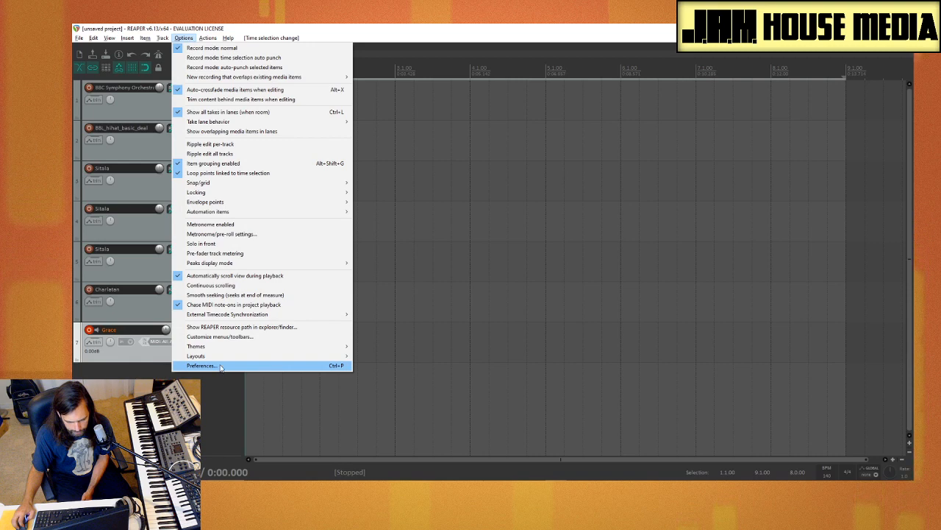
{"action": "left_click", "coordinate": [294, 366]}
{"action": "scroll", "coordinate": [482, 192], "scroll_direction": "up", "scroll_amount": 4}
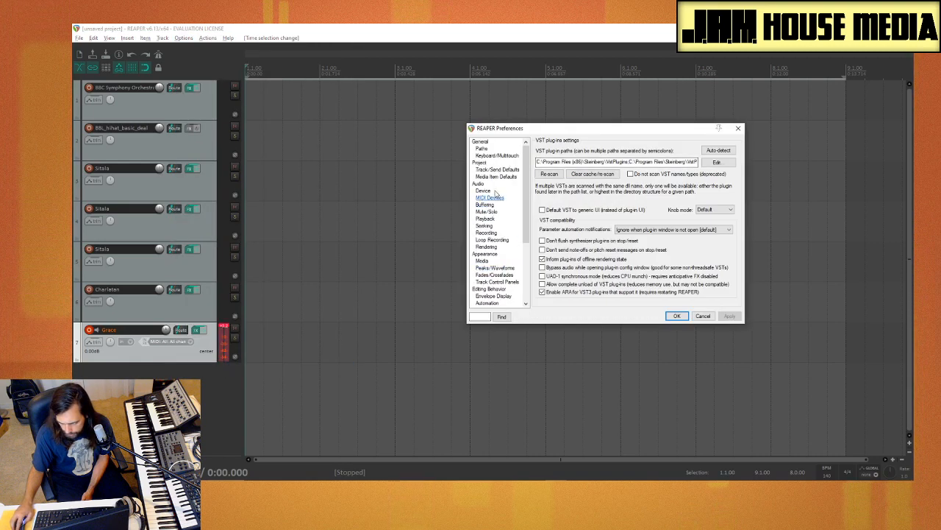
{"action": "left_click", "coordinate": [478, 183]}
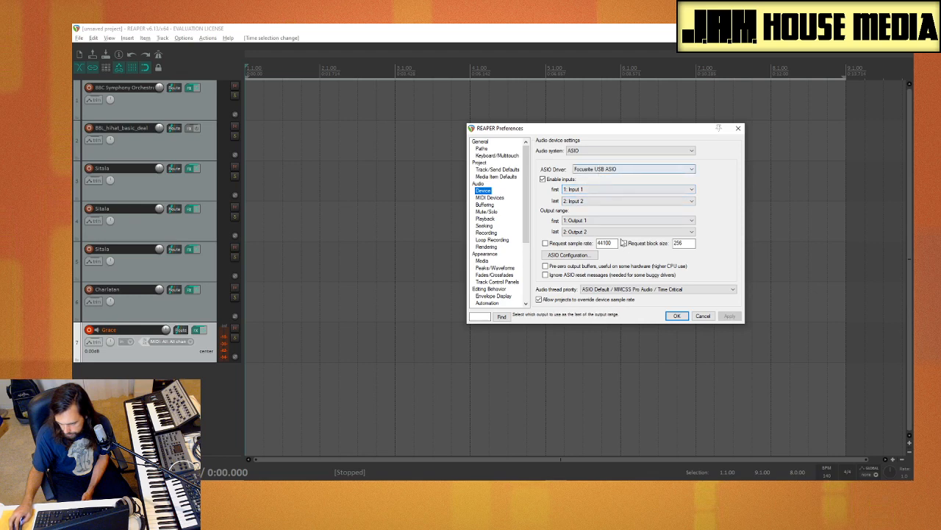
{"action": "left_click", "coordinate": [567, 254]}
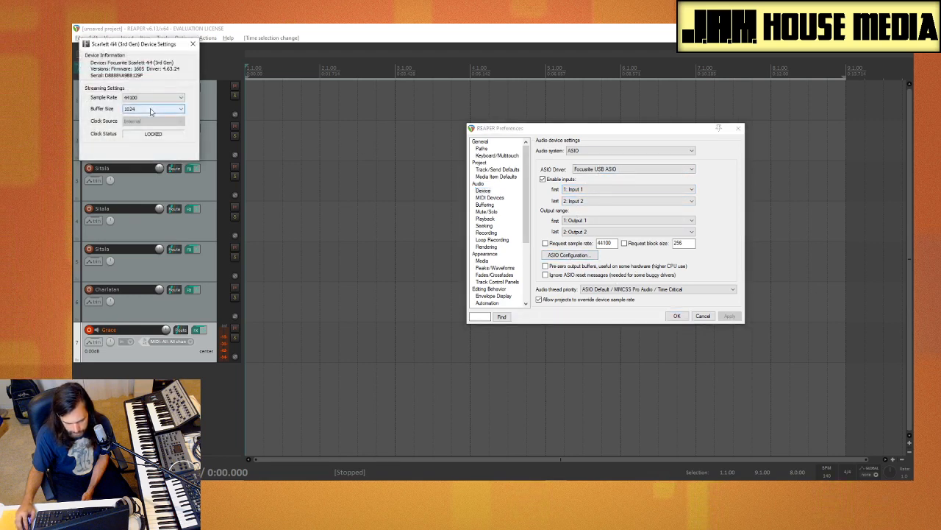
{"action": "left_click", "coordinate": [153, 108]}
{"action": "left_click", "coordinate": [154, 134]}
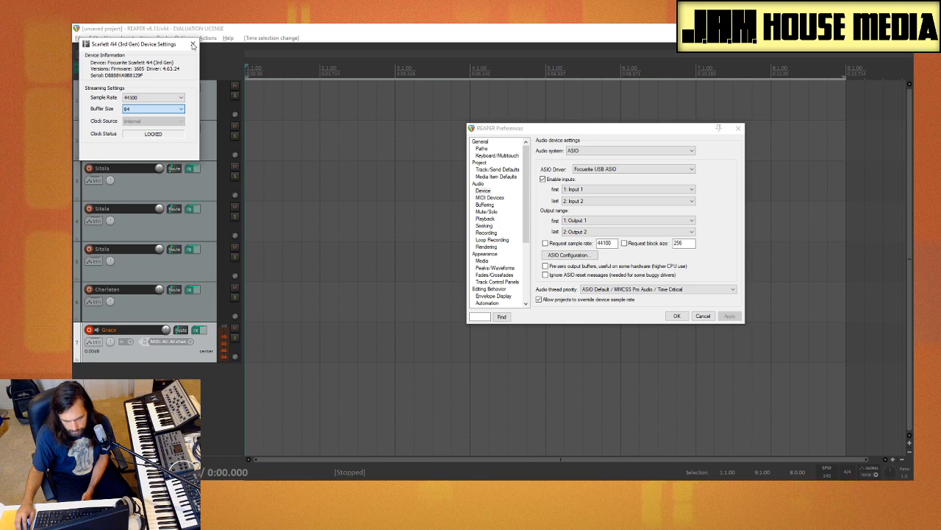
{"action": "left_click", "coordinate": [193, 45]}
{"action": "left_click", "coordinate": [677, 315]}
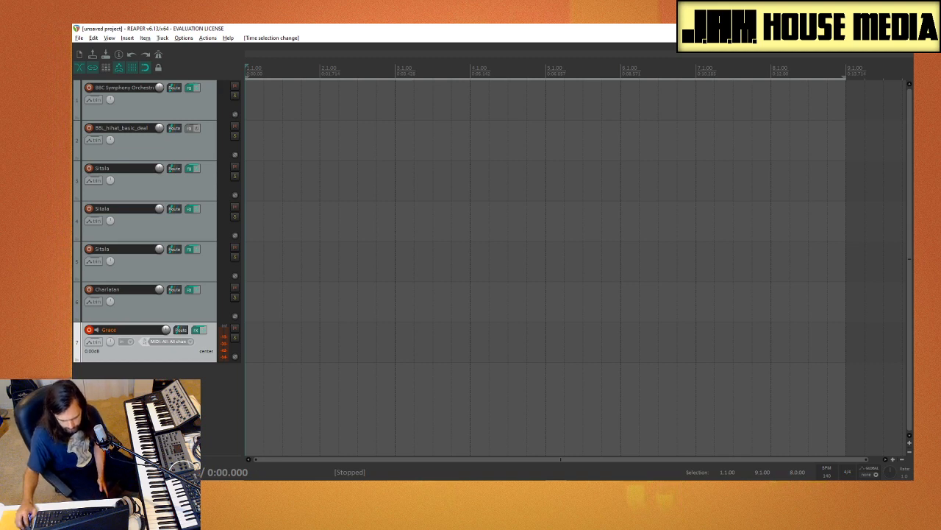
Step: Enable the metronome and record a short MIDI phrase on the Grace track from the project start
{"action": "right_click", "coordinate": [158, 55]}
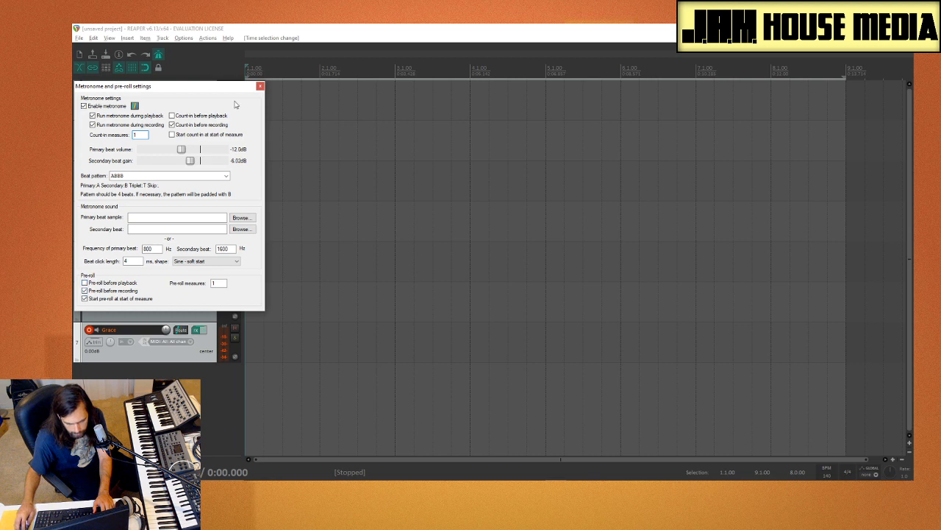
{"action": "left_click", "coordinate": [259, 86]}
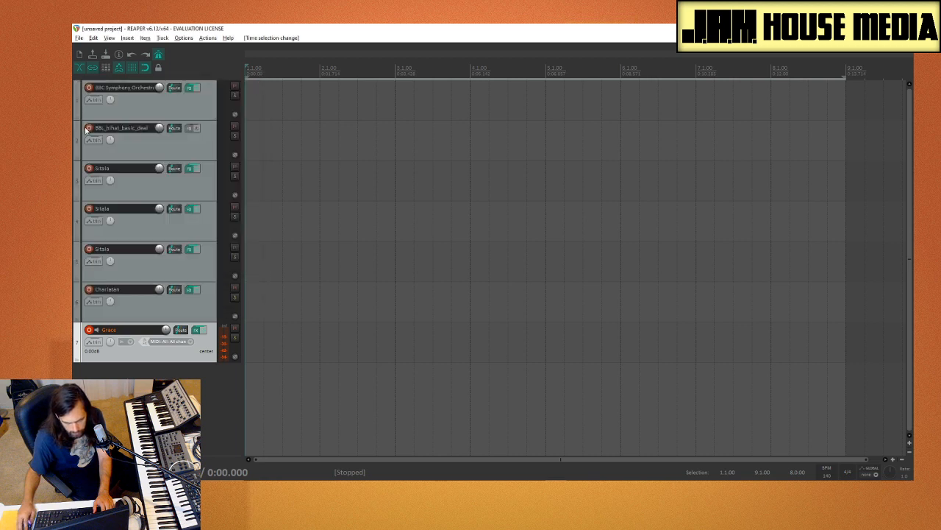
{"action": "key", "text": "ctrl+r"}
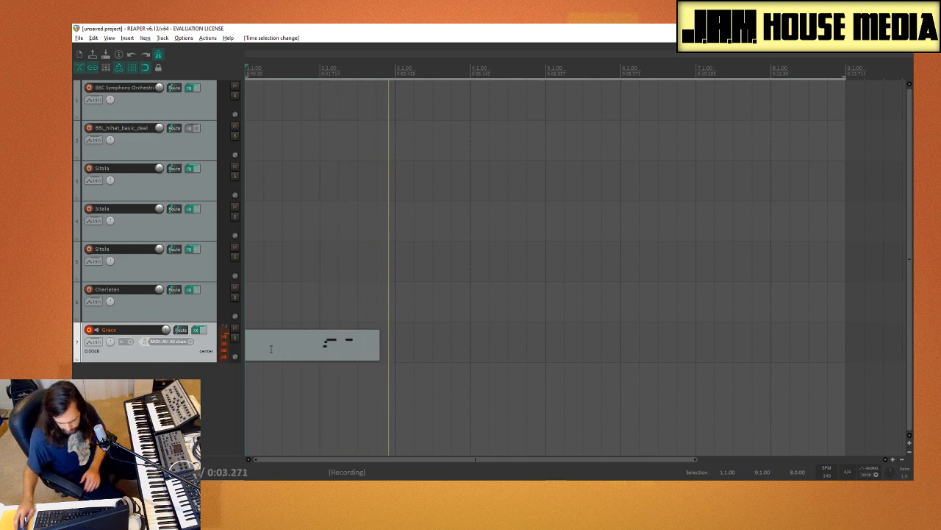
{"action": "key", "text": "space"}
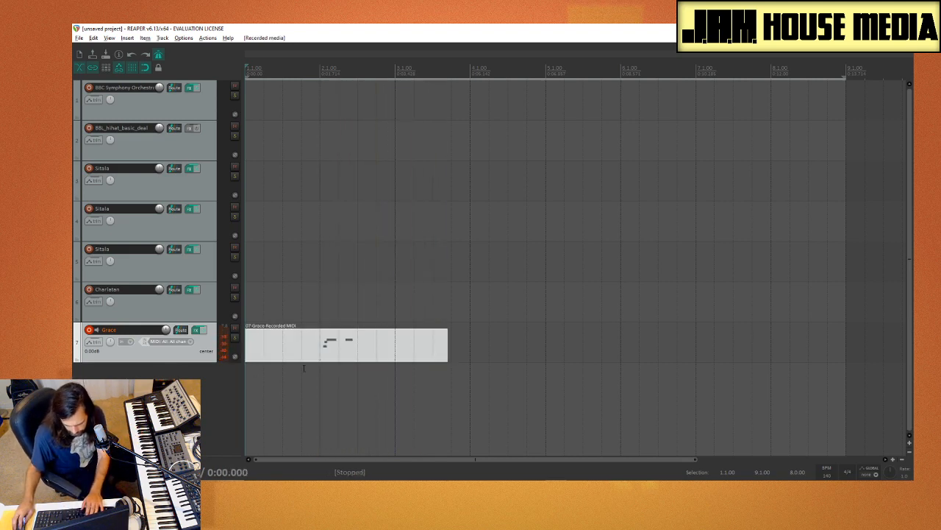
Step: Delete the recorded phrase, loop-record new MIDI takes on the Grace track, and lower its volume to -14.96 dB
{"action": "key", "text": "Delete"}
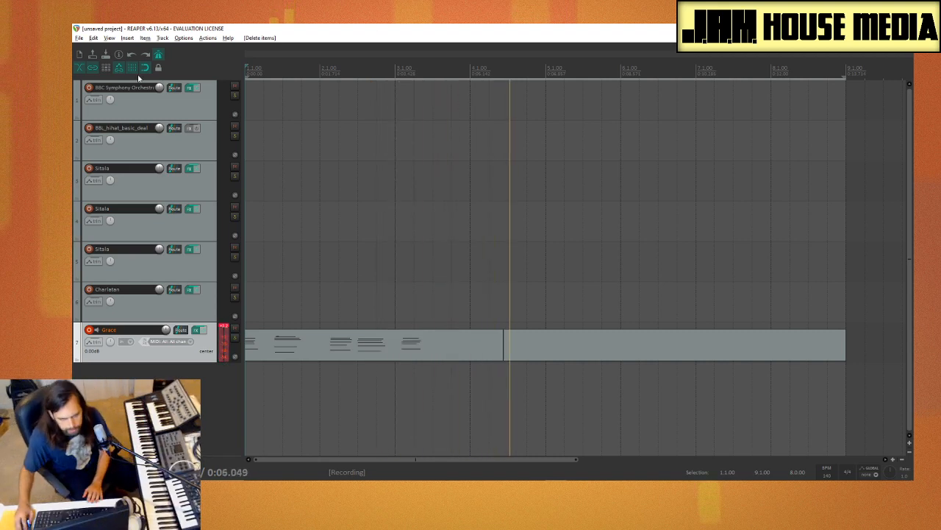
{"action": "left_click_drag", "start_coordinate": [166, 331], "coordinate": [167, 353]}
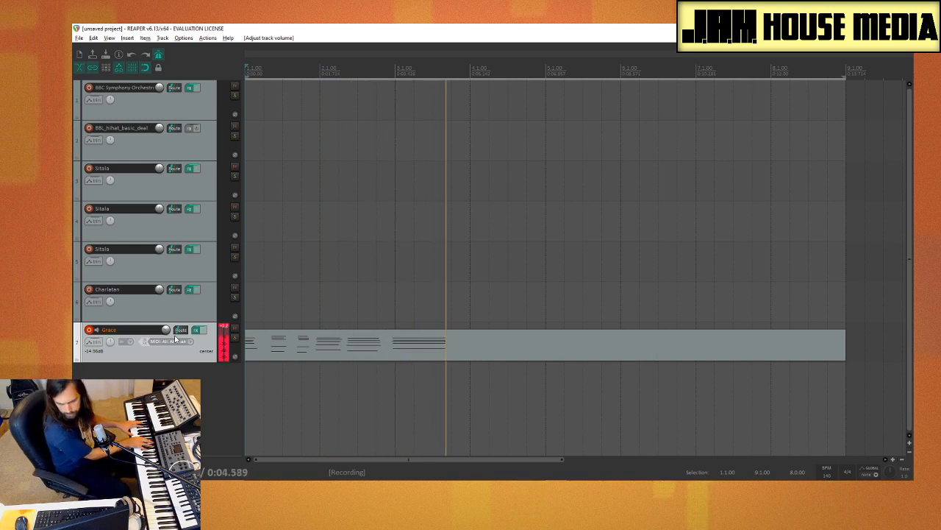
{"action": "key", "text": "space"}
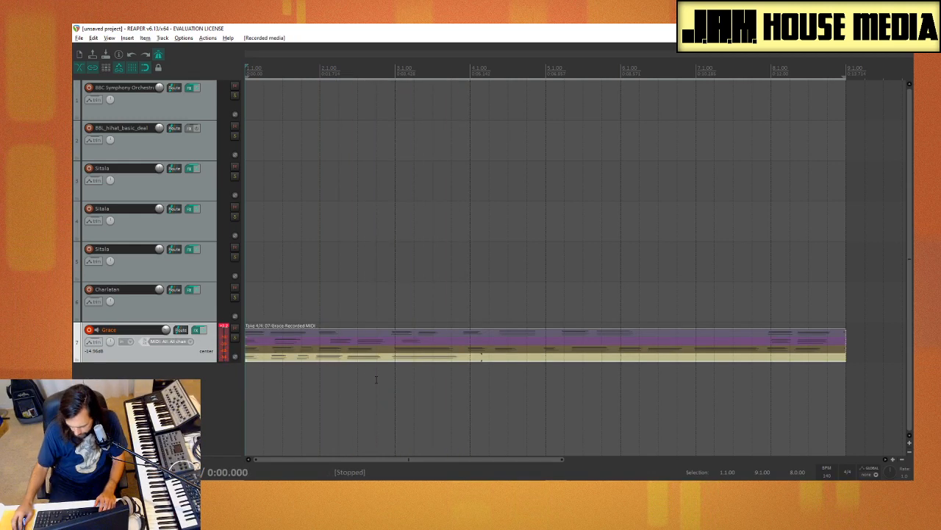
Step: Make take 3 of the Grace recording the active take and set the project tempo to 130 BPM
{"action": "left_click", "coordinate": [398, 349]}
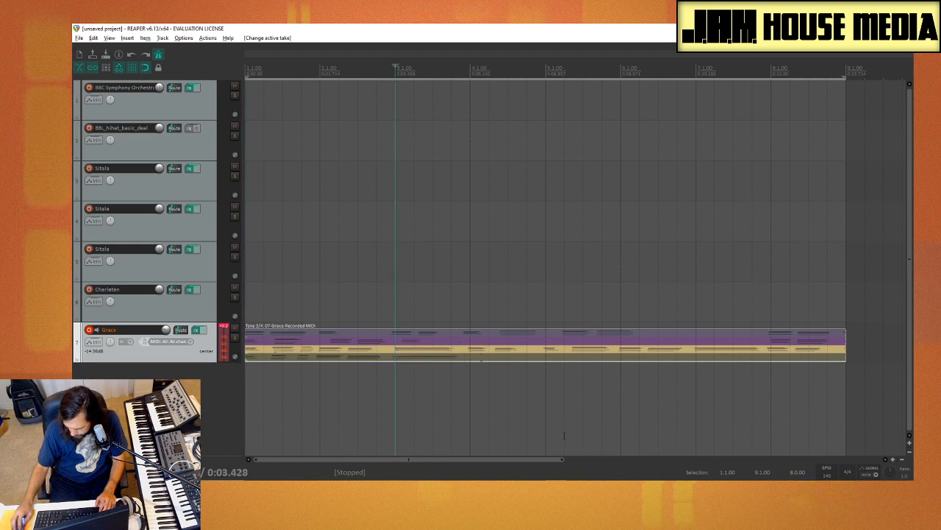
{"action": "left_click", "coordinate": [827, 475]}
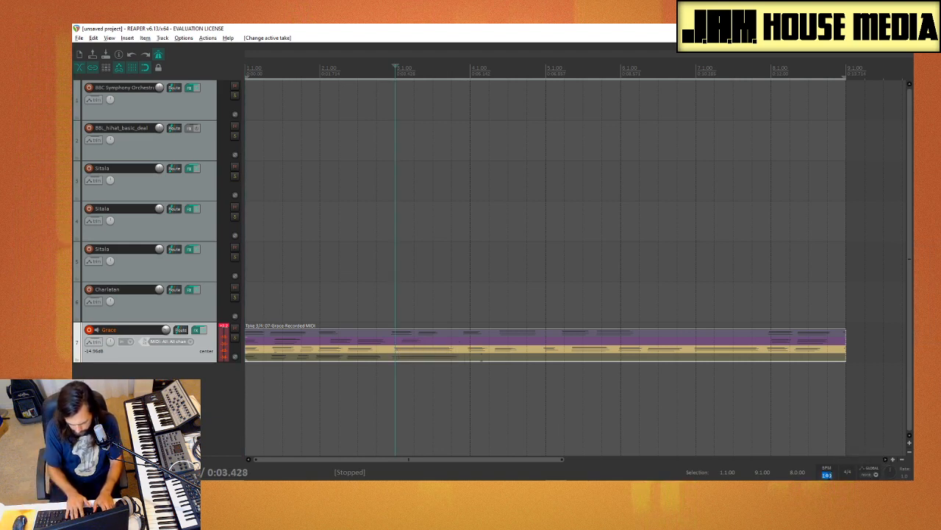
{"action": "type", "text": "130"}
{"action": "key", "text": "Return"}
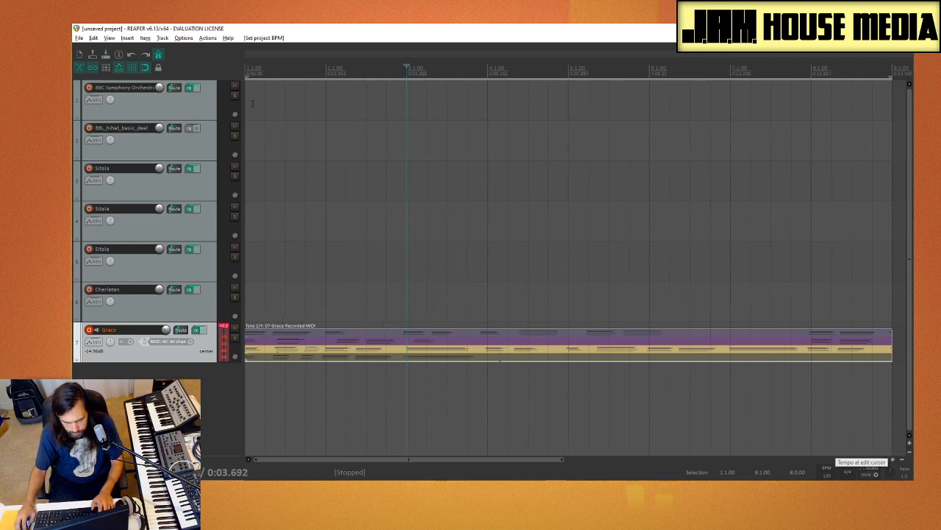
Step: Play the chosen take from the project start, then glue the Grace item into a single clip
{"action": "left_click", "coordinate": [249, 117]}
{"action": "key", "text": "space"}
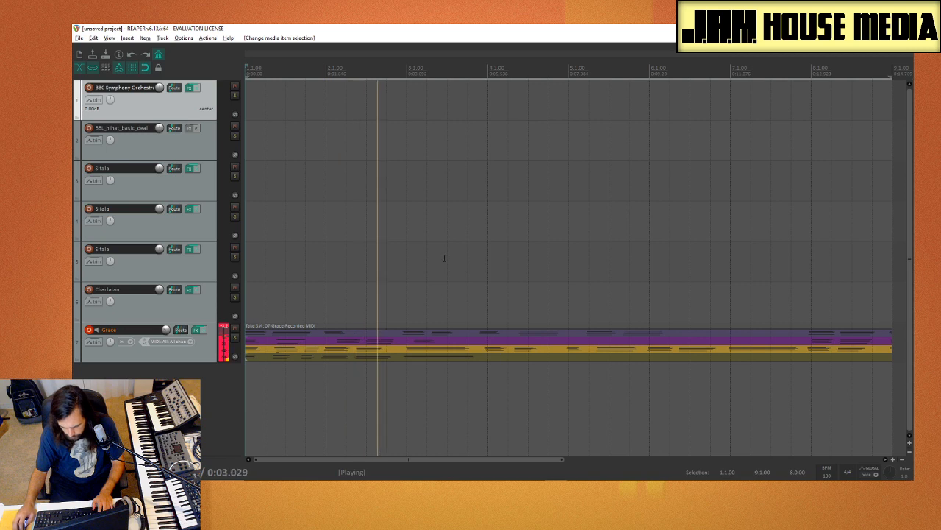
{"action": "right_click", "coordinate": [472, 351]}
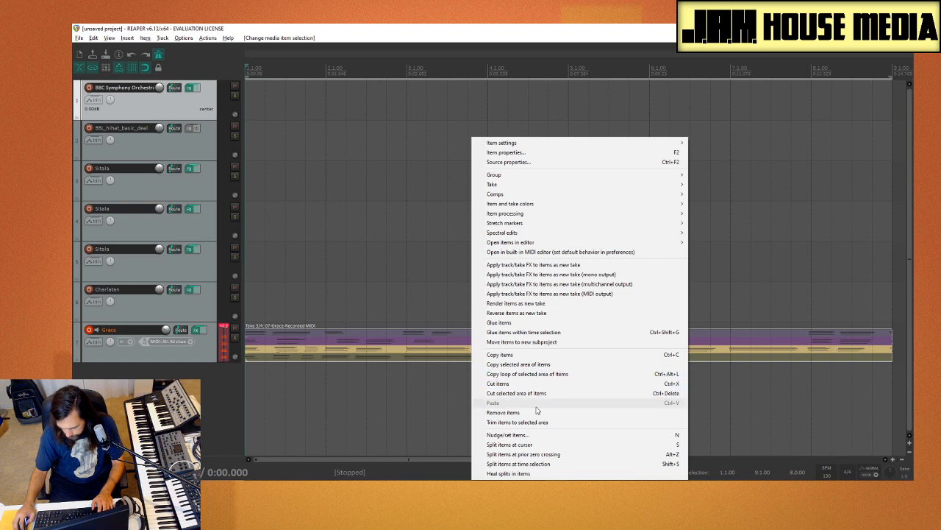
{"action": "left_click", "coordinate": [518, 322]}
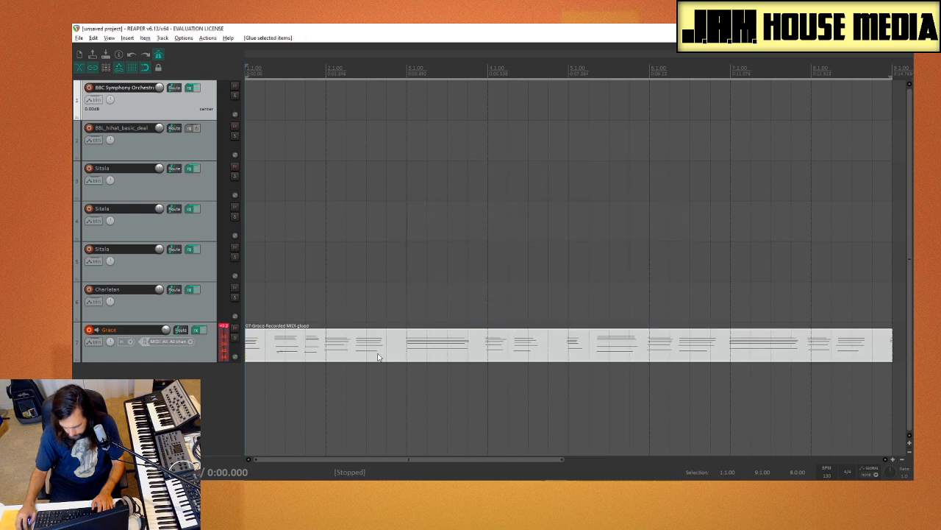
Step: Open the glued Grace clip for MIDI editing, play it, and quantize all notes to the 1/16 grid at 100% strength
{"action": "double_click", "coordinate": [355, 354]}
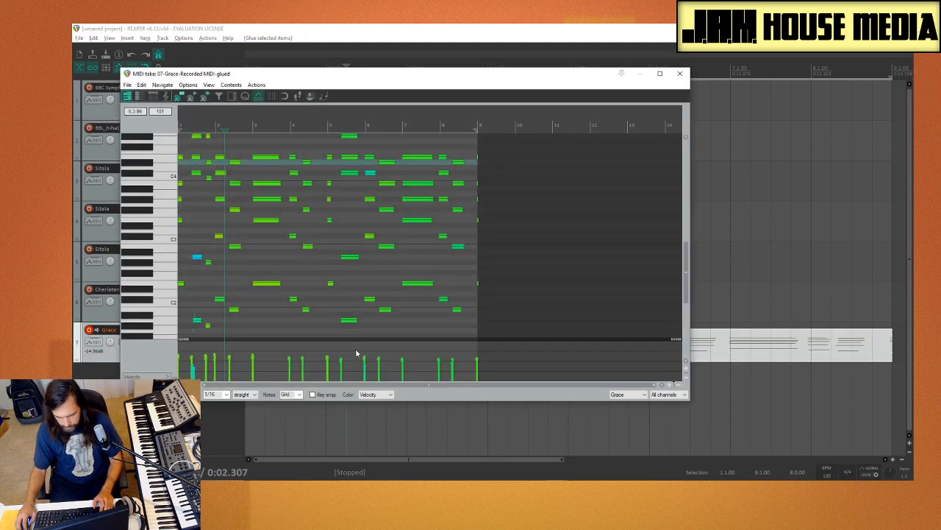
{"action": "key", "text": "space"}
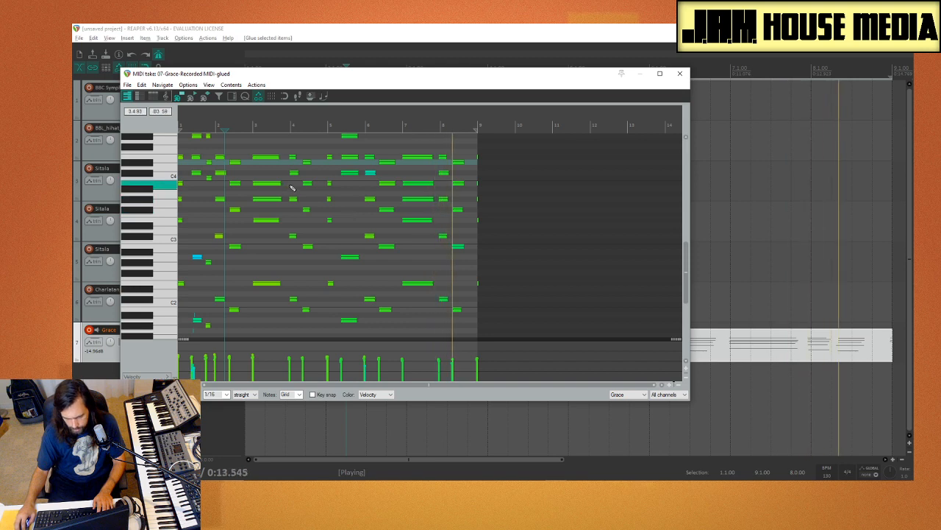
{"action": "key", "text": "space"}
{"action": "key", "text": "ctrl+a"}
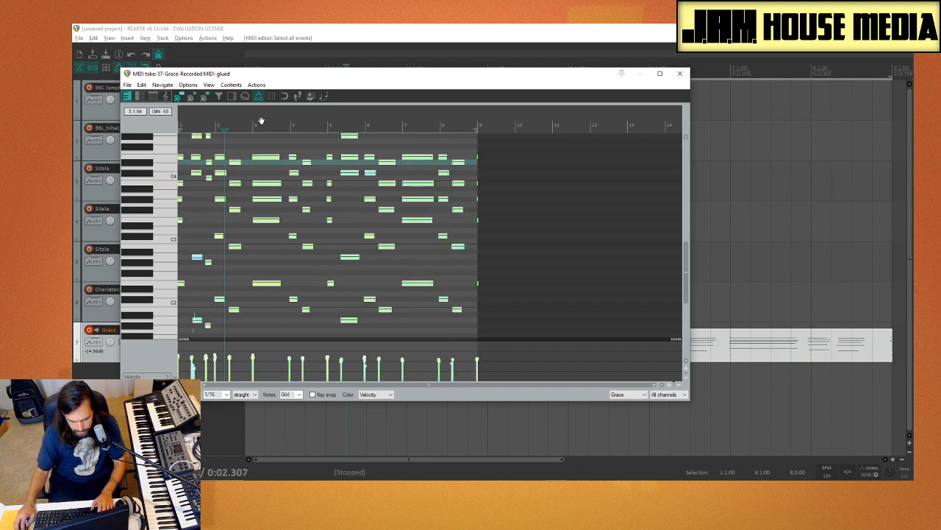
{"action": "left_click", "coordinate": [246, 101]}
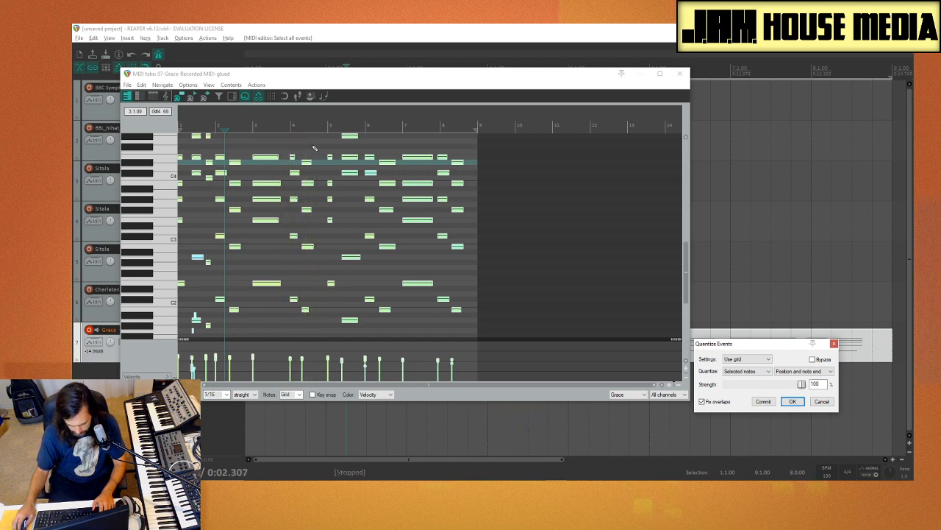
Step: Select the second chord in bar 4, enable snap to grid, and shift the chord slightly earlier in time
{"action": "left_click_drag", "start_coordinate": [314, 148], "coordinate": [309, 324]}
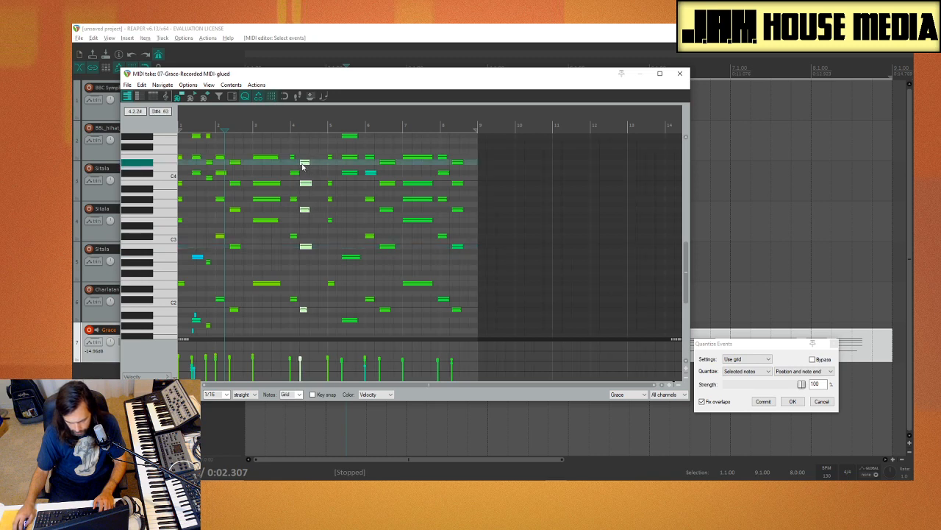
{"action": "key", "text": "space"}
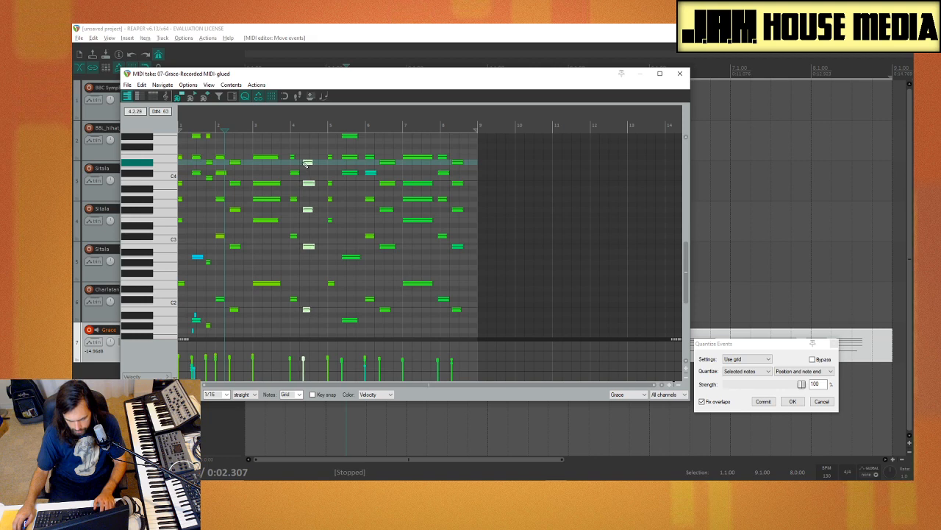
{"action": "scroll", "coordinate": [314, 199], "scroll_direction": "up", "scroll_amount": 2}
{"action": "scroll", "coordinate": [314, 199], "scroll_direction": "up", "scroll_amount": 1}
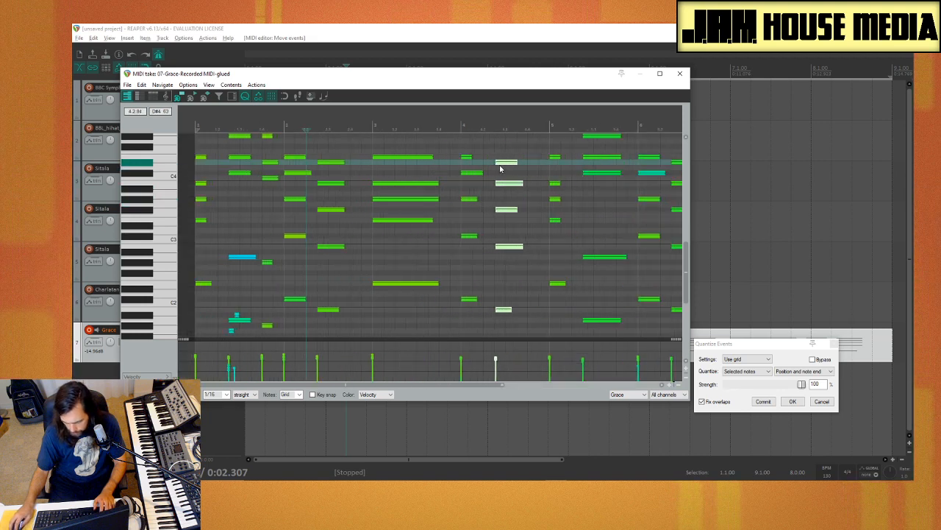
{"action": "left_click_drag", "start_coordinate": [498, 166], "coordinate": [501, 167]}
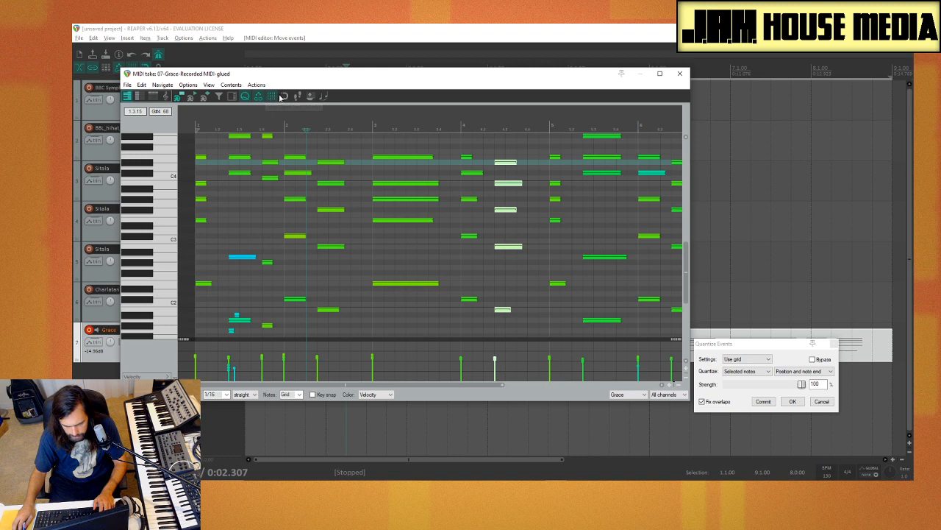
{"action": "left_click_drag", "start_coordinate": [498, 163], "coordinate": [499, 162]}
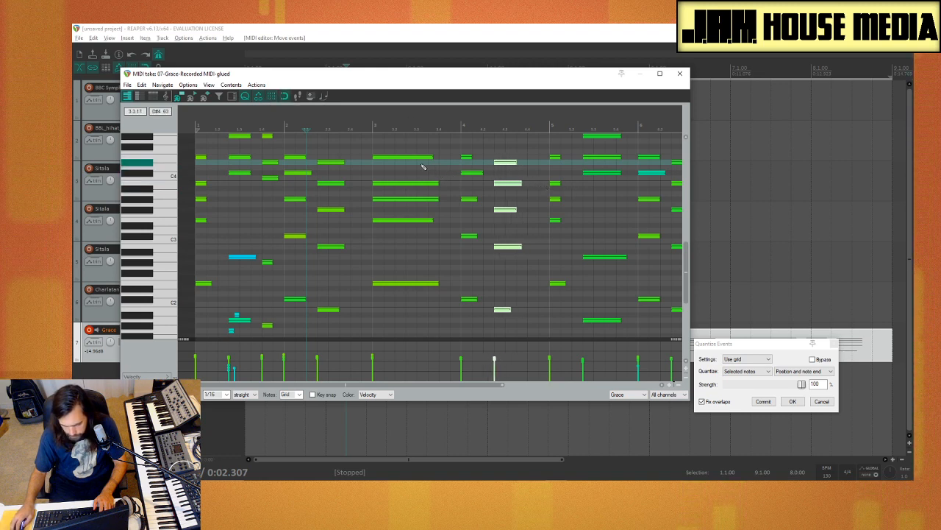
Step: Quantize the selected bar 4 chord's position and note ends to the grid at 100% strength, and play from bar 4
{"action": "left_click", "coordinate": [247, 99]}
{"action": "left_click", "coordinate": [247, 99]}
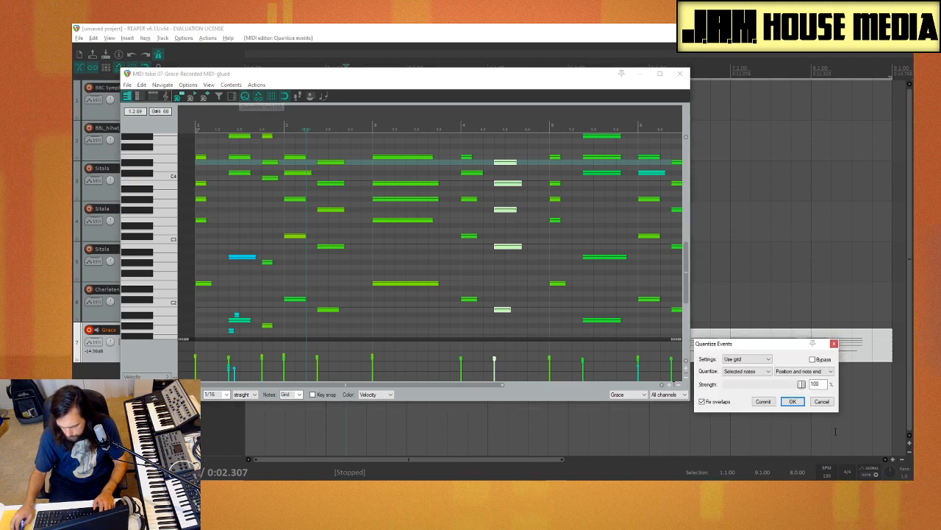
{"action": "left_click", "coordinate": [793, 402]}
{"action": "key", "text": "space"}
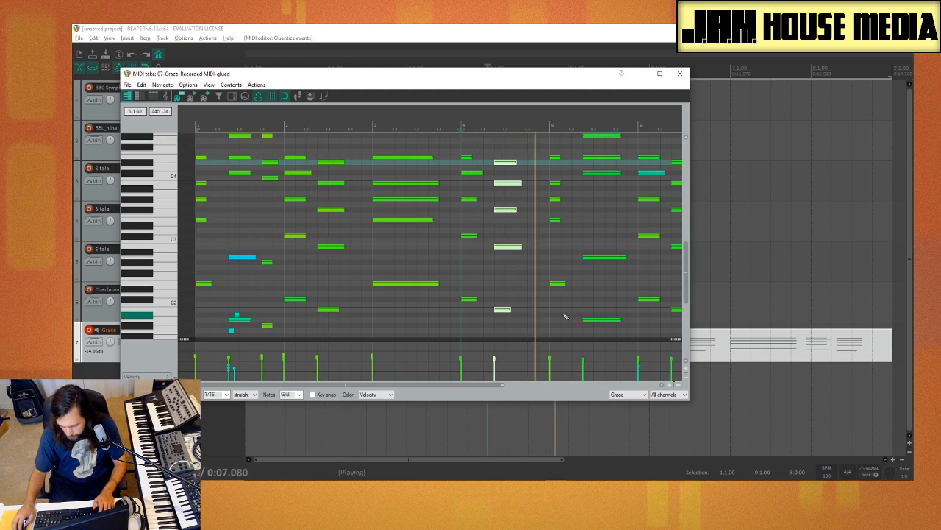
Step: Move the early chord near bar 8 onto 8.1.00 and shift the final chord about one sixteenth later
{"action": "scroll", "coordinate": [538, 261], "scroll_direction": "down", "scroll_amount": 3}
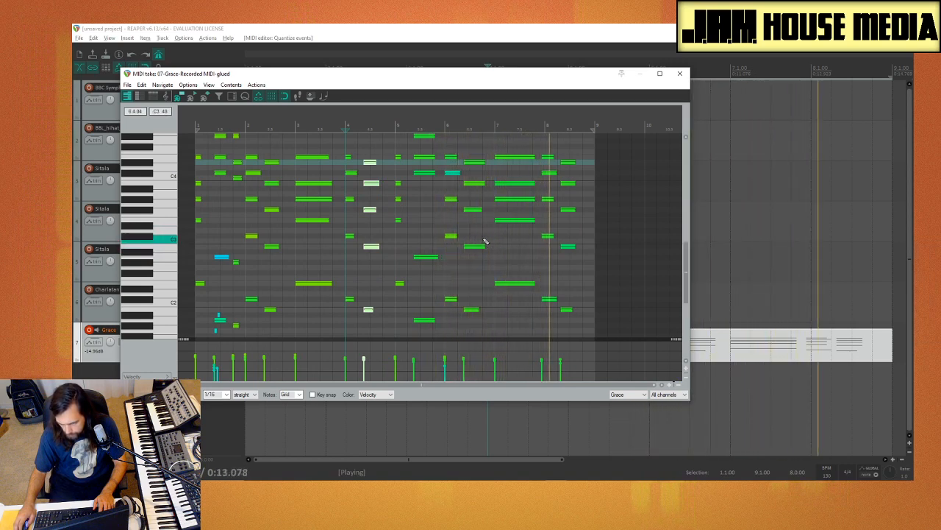
{"action": "key", "text": "space"}
{"action": "left_click_drag", "start_coordinate": [543, 251], "coordinate": [550, 322]}
{"action": "right_click", "coordinate": [551, 300]}
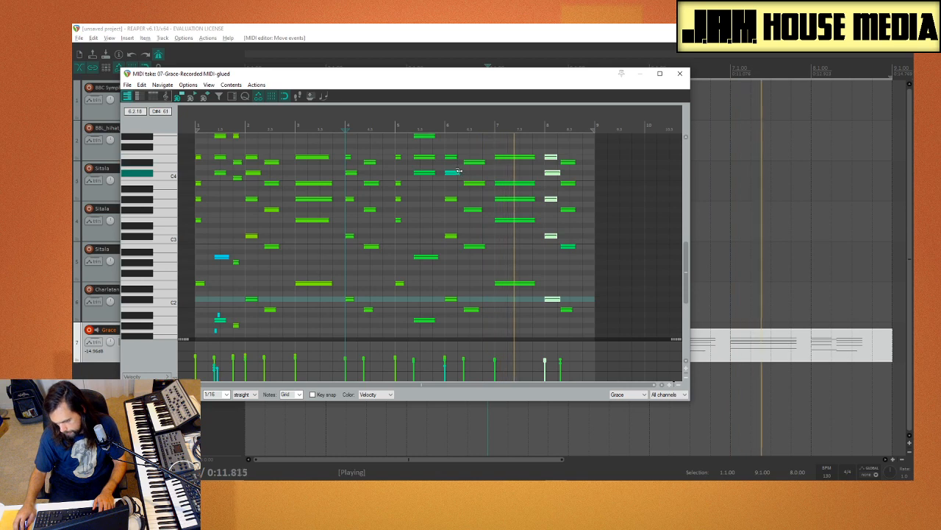
{"action": "key", "text": "space"}
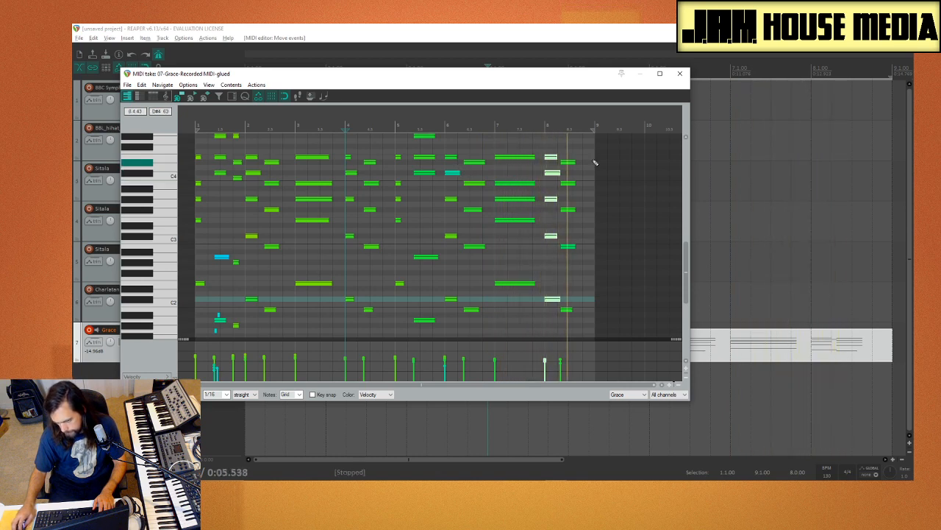
{"action": "left_click_drag", "start_coordinate": [586, 139], "coordinate": [565, 328]}
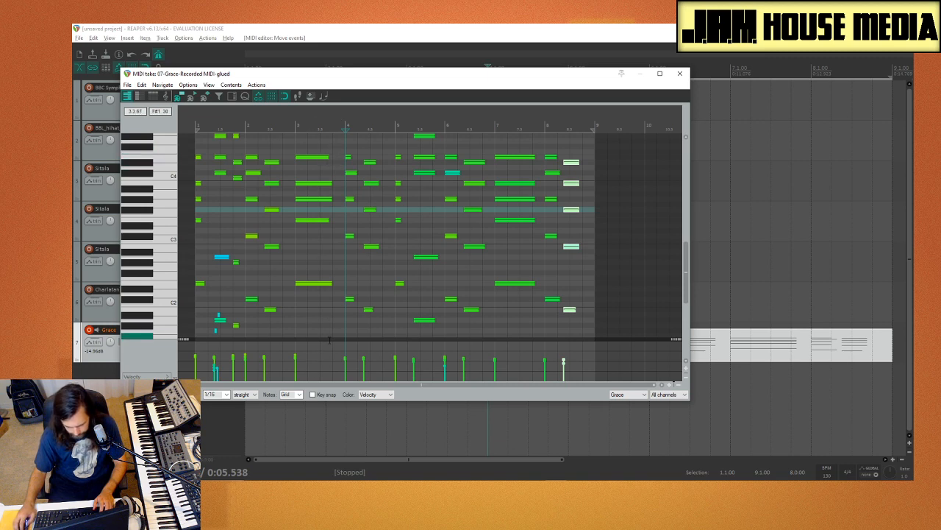
Step: Try to move the notes of bars 1 to 3 behind the remaining notes, extending the loop range to 18.4.00
{"action": "left_click_drag", "start_coordinate": [330, 346], "coordinate": [178, 379]}
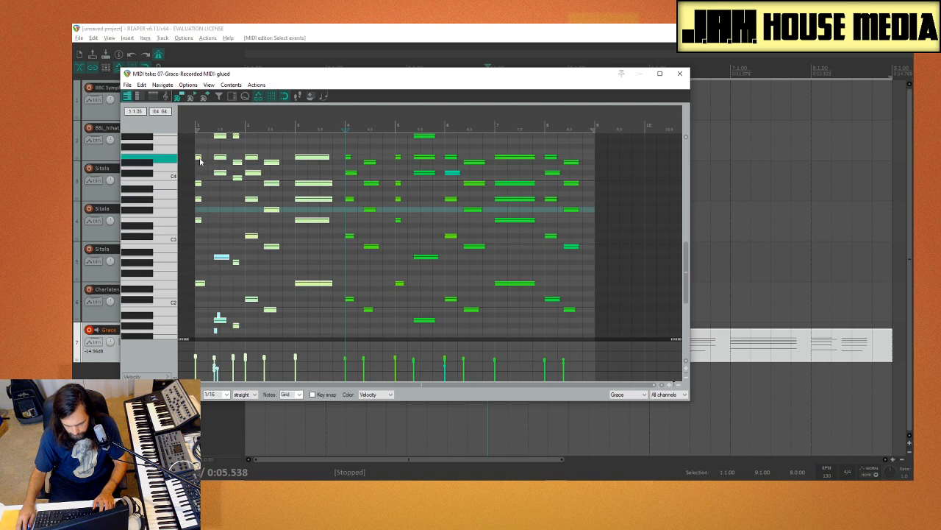
{"action": "left_click_drag", "start_coordinate": [200, 160], "coordinate": [462, 164]}
{"action": "left_click_drag", "start_coordinate": [528, 167], "coordinate": [265, 166]}
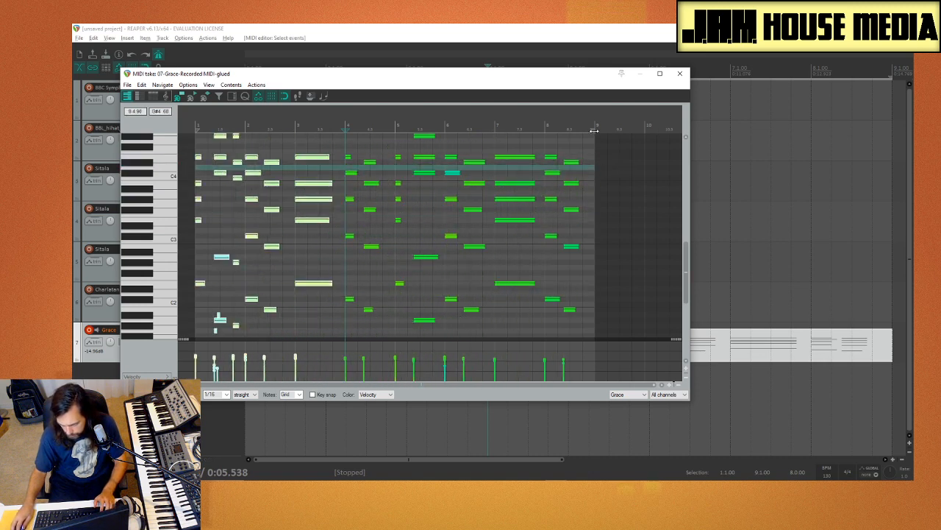
{"action": "left_click_drag", "start_coordinate": [594, 130], "coordinate": [672, 153]}
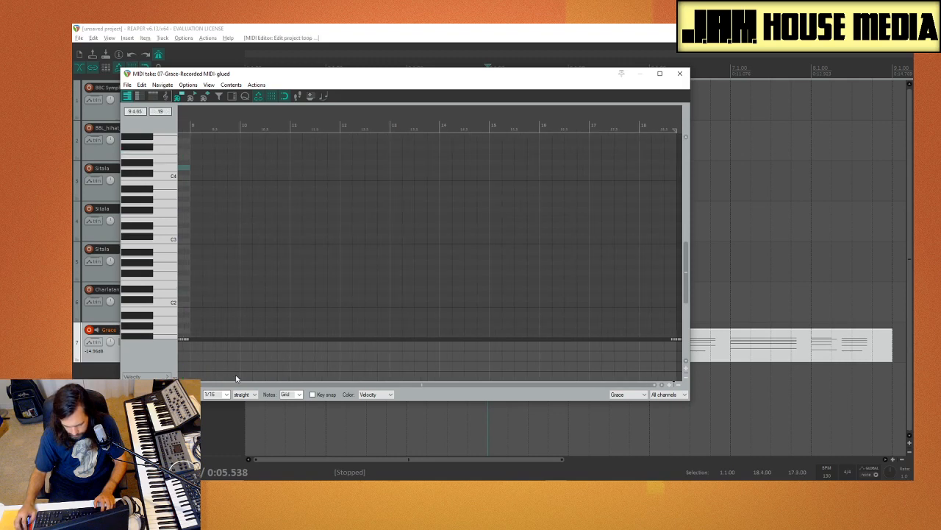
{"action": "scroll", "coordinate": [204, 310], "scroll_direction": "down", "scroll_amount": 5}
{"action": "scroll", "coordinate": [205, 304], "scroll_direction": "up", "scroll_amount": 1}
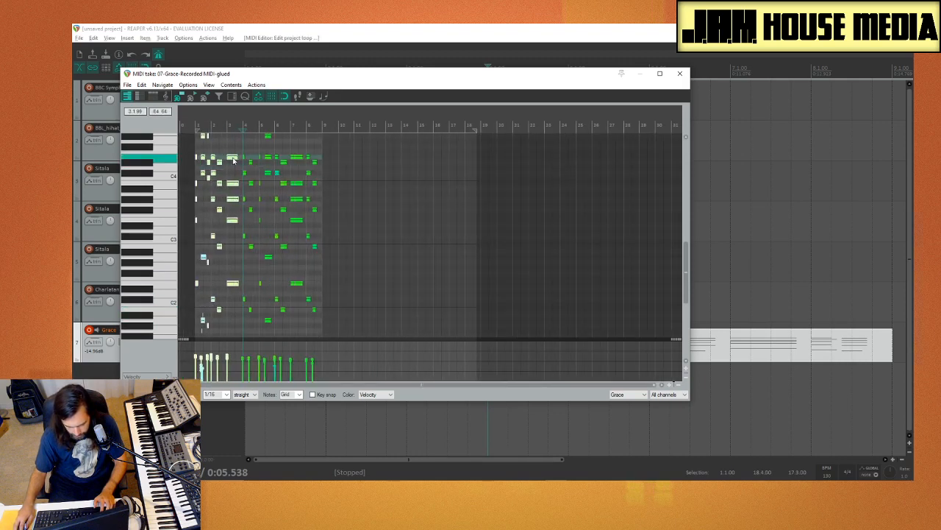
{"action": "left_click_drag", "start_coordinate": [234, 160], "coordinate": [361, 156]}
{"action": "key", "text": "ctrl+z"}
{"action": "key", "text": "ctrl+z"}
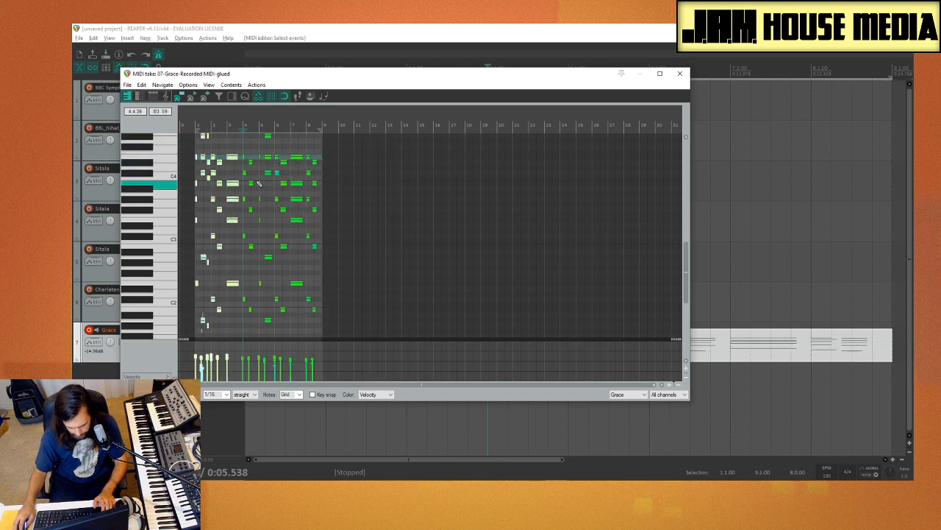
Step: Close the MIDI editor, split the Grace item at bar 4, move the first part to the end, and shift both parts to the project start
{"action": "left_click", "coordinate": [683, 73]}
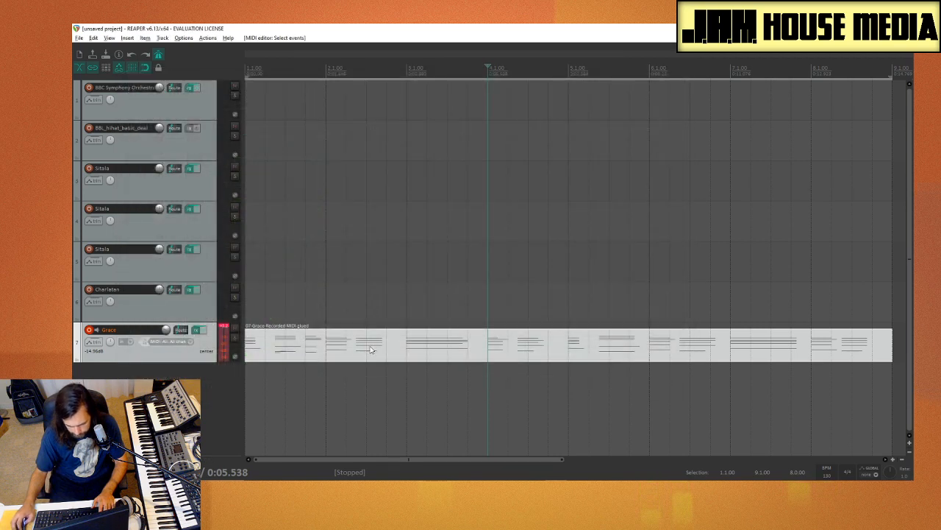
{"action": "scroll", "coordinate": [372, 350], "scroll_direction": "down", "scroll_amount": 5}
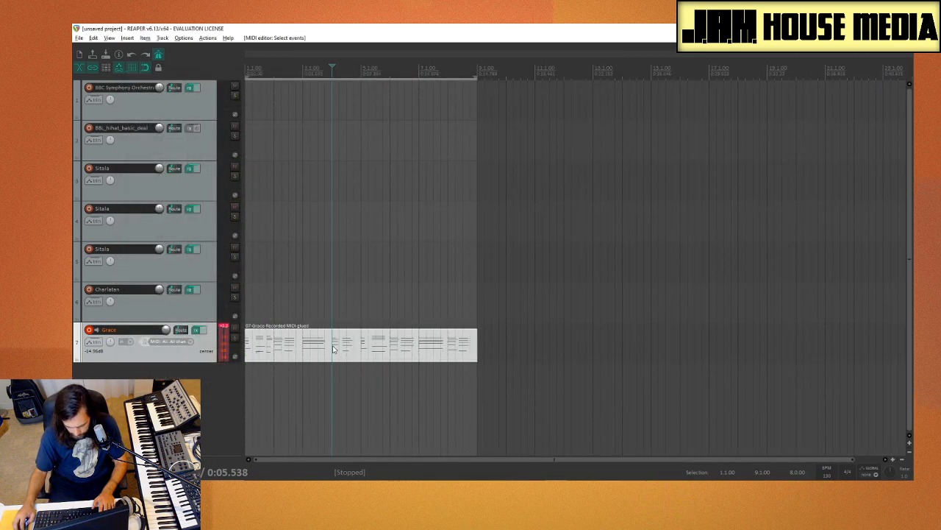
{"action": "key", "text": "s"}
{"action": "left_click_drag", "start_coordinate": [300, 347], "coordinate": [528, 349]}
{"action": "left_click_drag", "start_coordinate": [606, 328], "coordinate": [284, 352]}
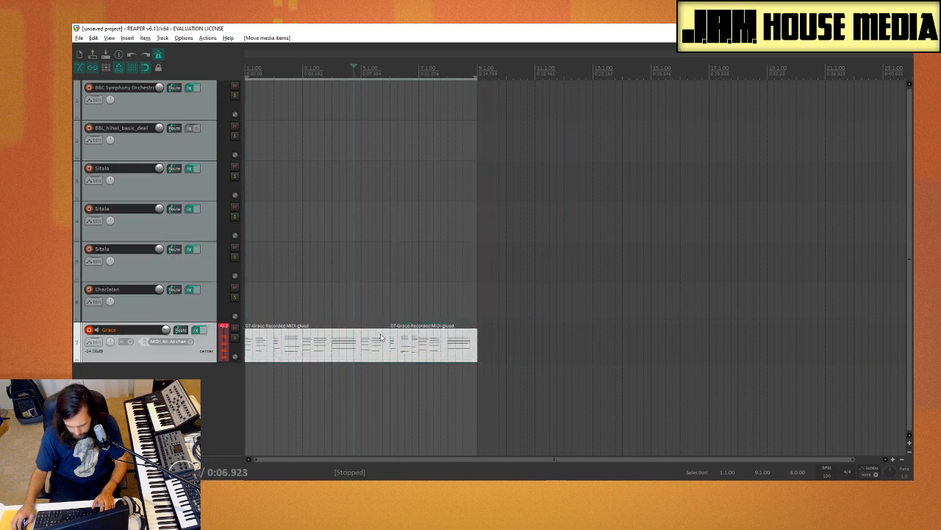
Step: Glue the two rearranged Grace items into one clip and play it from the project start
{"action": "right_click", "coordinate": [380, 333]}
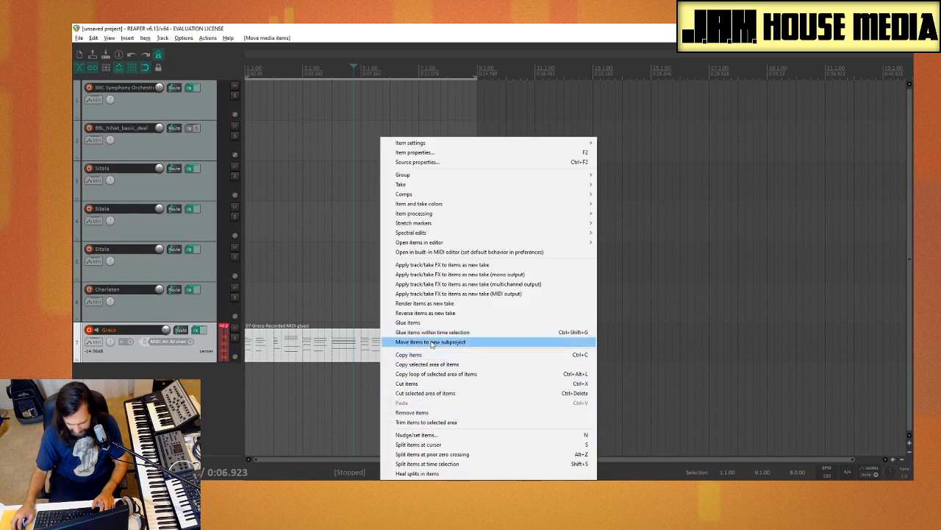
{"action": "left_click", "coordinate": [408, 322]}
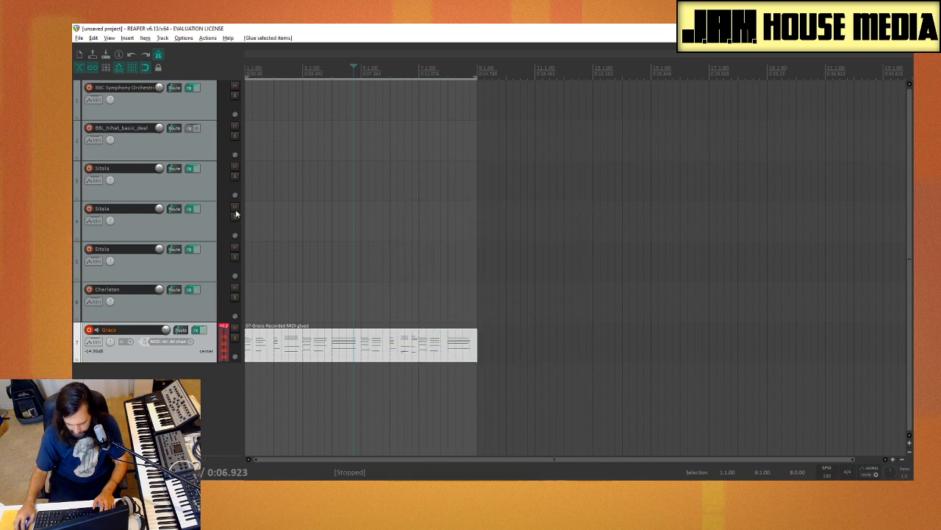
{"action": "left_click", "coordinate": [248, 163]}
{"action": "key", "text": "space"}
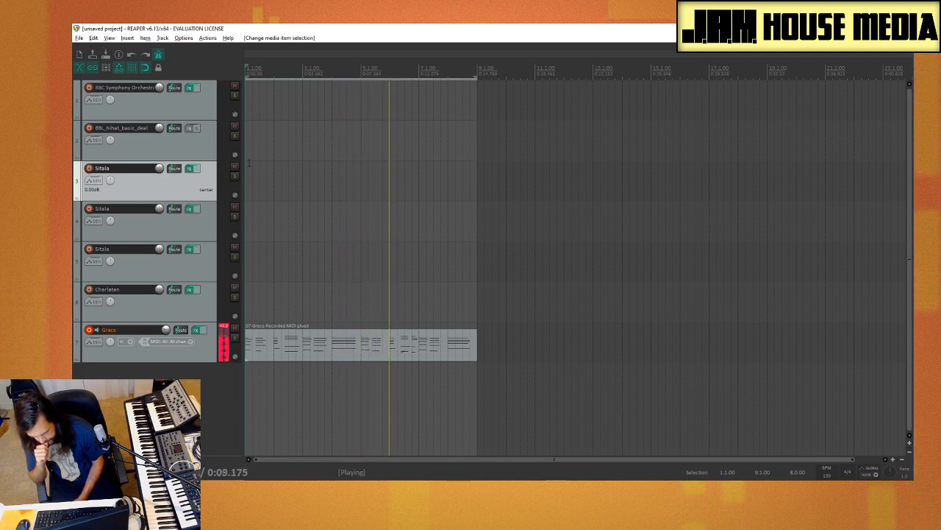
Step: Open the glued Grace clip in the MIDI editor, stop playback, and delete the stray short low notes in bar 6
{"action": "double_click", "coordinate": [421, 352]}
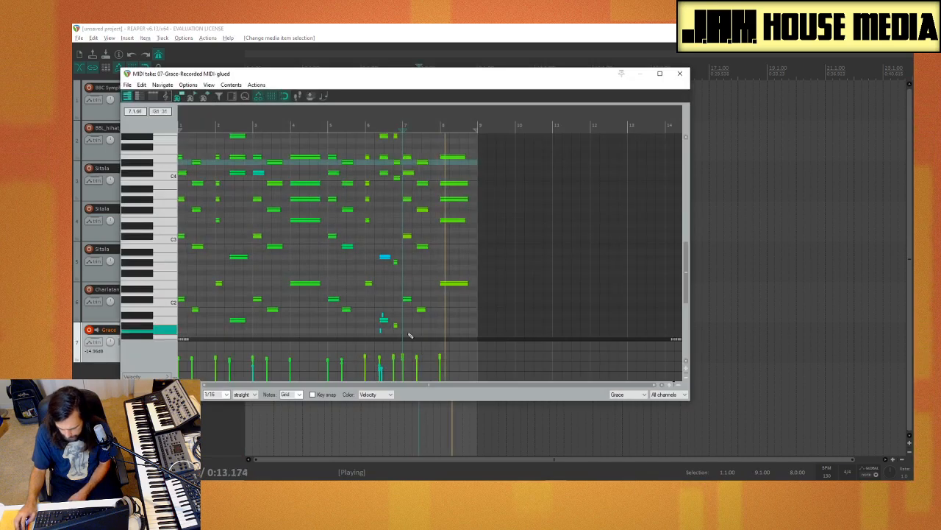
{"action": "key", "text": "space"}
{"action": "left_click", "coordinate": [380, 330]}
{"action": "key", "text": "Delete"}
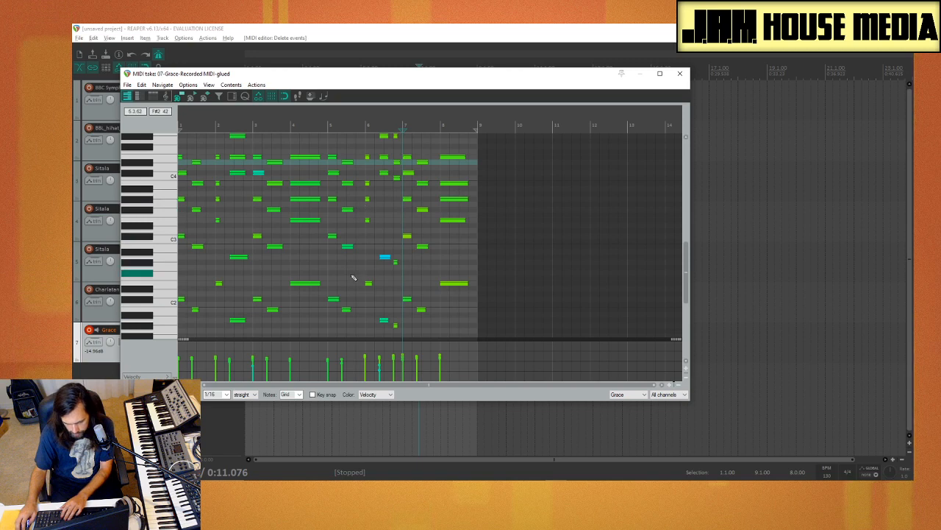
Step: Make all notes in the clip sequential so each runs up to the next, and extend the final chord's notes to bar 9
{"action": "key", "text": "ctrl+a"}
{"action": "left_click", "coordinate": [326, 98]}
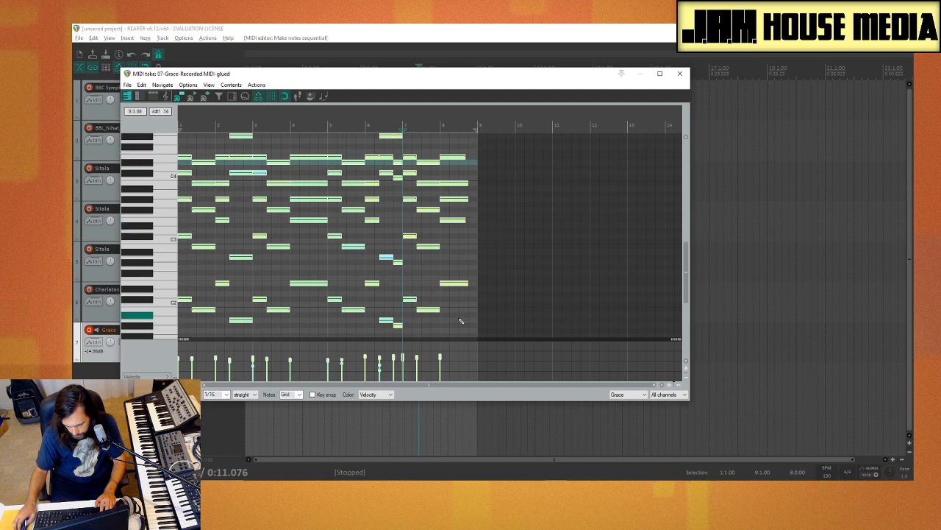
{"action": "left_click_drag", "start_coordinate": [466, 353], "coordinate": [437, 378]}
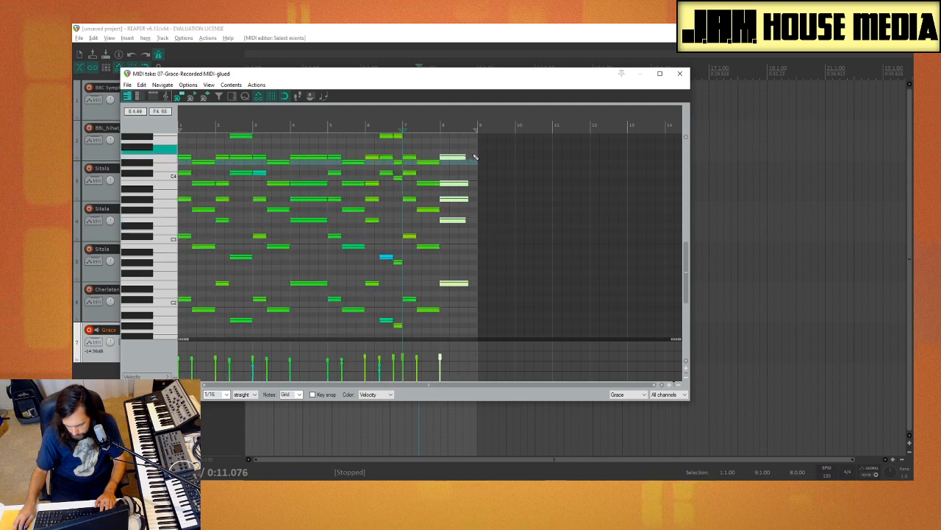
{"action": "left_click_drag", "start_coordinate": [465, 157], "coordinate": [477, 158]}
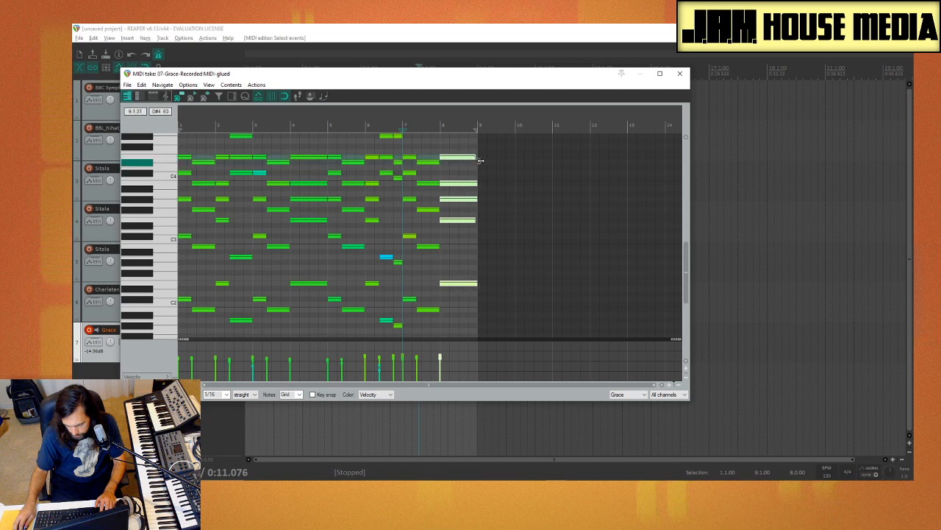
{"action": "left_click", "coordinate": [475, 159]}
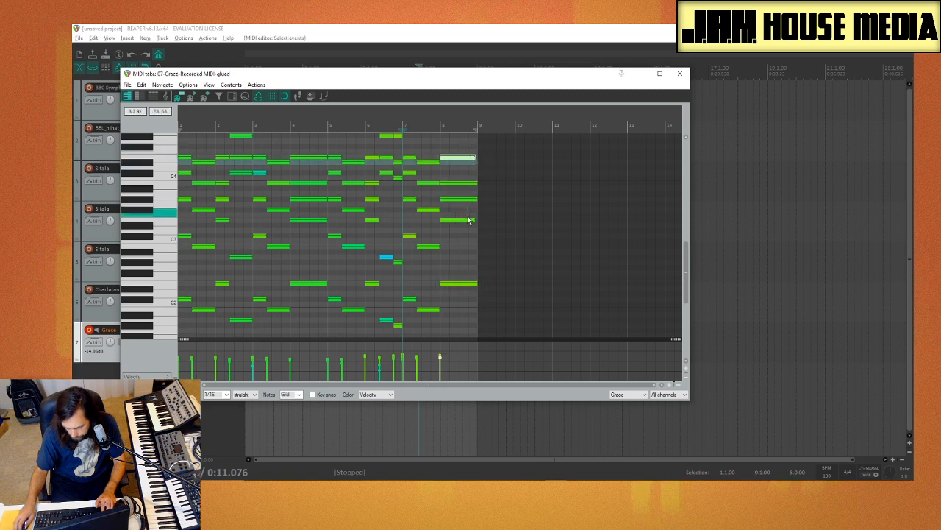
{"action": "left_click_drag", "start_coordinate": [478, 221], "coordinate": [477, 223]}
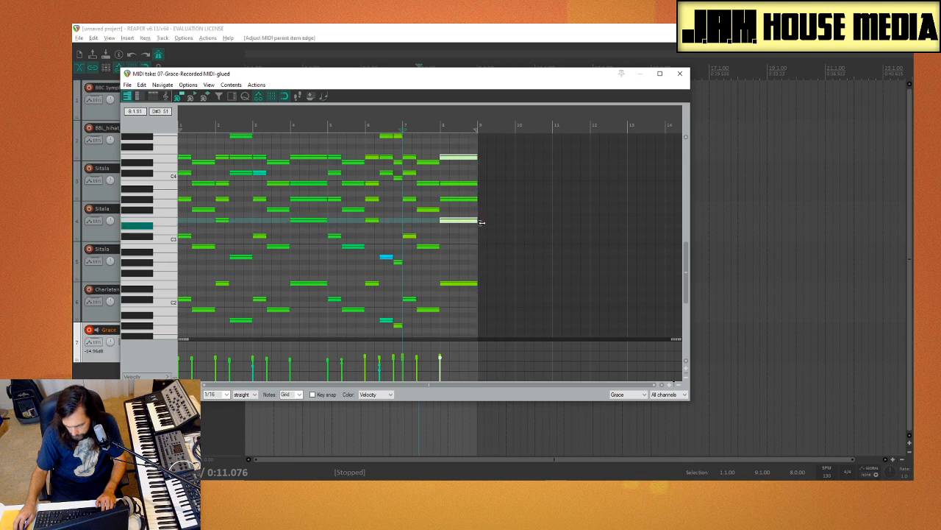
{"action": "scroll", "coordinate": [422, 253], "scroll_direction": "up", "scroll_amount": 1}
{"action": "scroll", "coordinate": [397, 259], "scroll_direction": "down", "scroll_amount": 2}
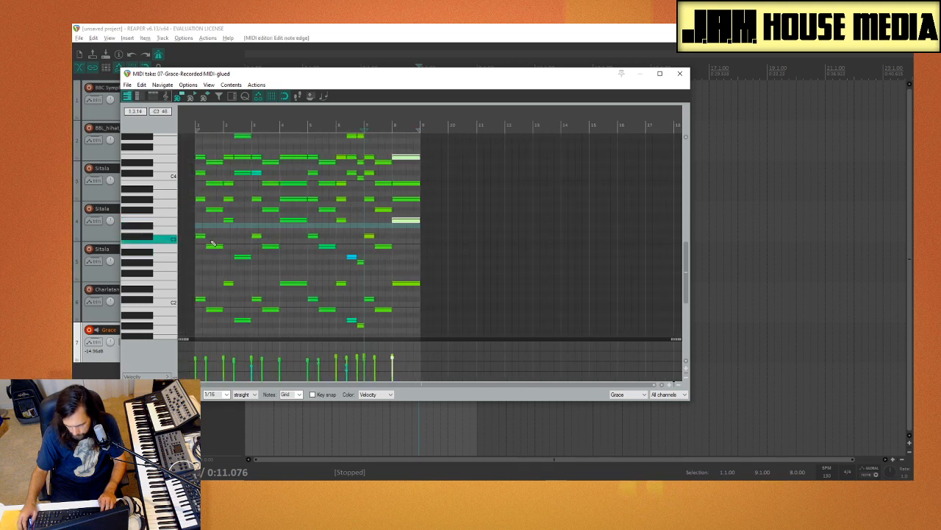
{"action": "scroll", "coordinate": [142, 245], "scroll_direction": "up", "scroll_amount": 4}
{"action": "scroll", "coordinate": [142, 246], "scroll_direction": "down", "scroll_amount": 5}
{"action": "scroll", "coordinate": [143, 245], "scroll_direction": "up", "scroll_amount": 5}
{"action": "scroll", "coordinate": [143, 245], "scroll_direction": "down", "scroll_amount": 5}
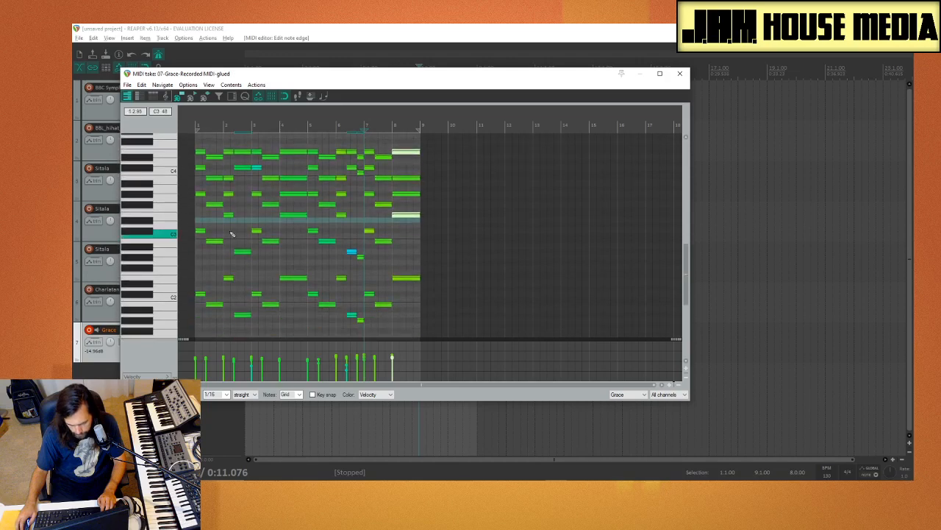
{"action": "left_click", "coordinate": [682, 74]}
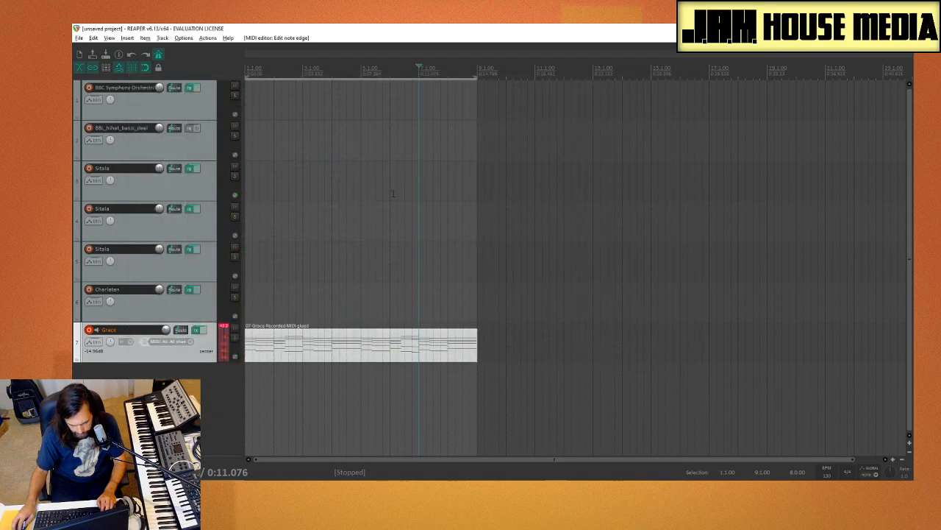
{"action": "left_click", "coordinate": [95, 344]}
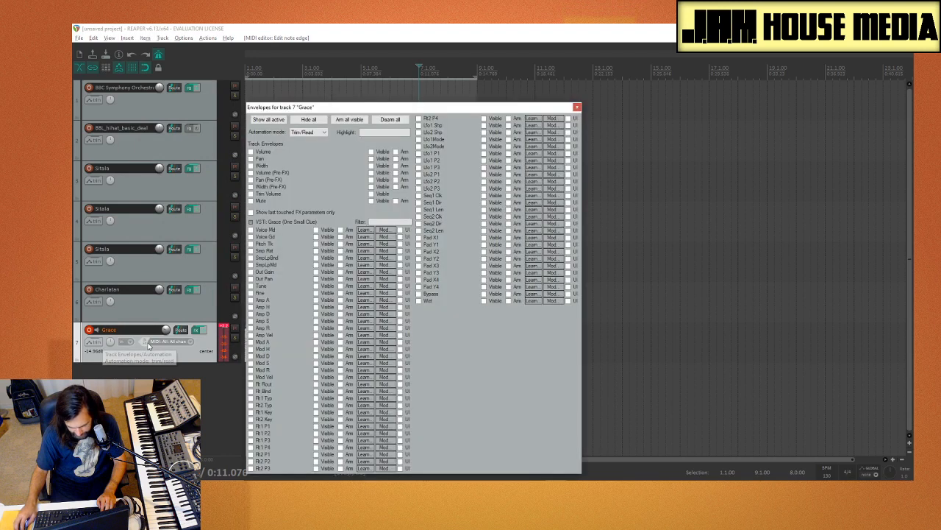
{"action": "left_click", "coordinate": [577, 109]}
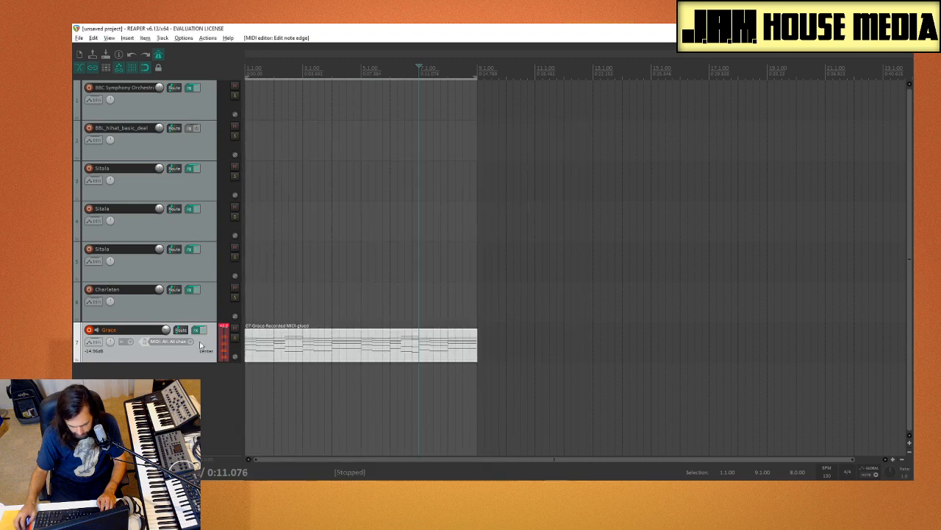
Step: Display the 64 Hold Pedal (on/off) controller lane for the Grace clip in the MIDI editor
{"action": "double_click", "coordinate": [307, 342]}
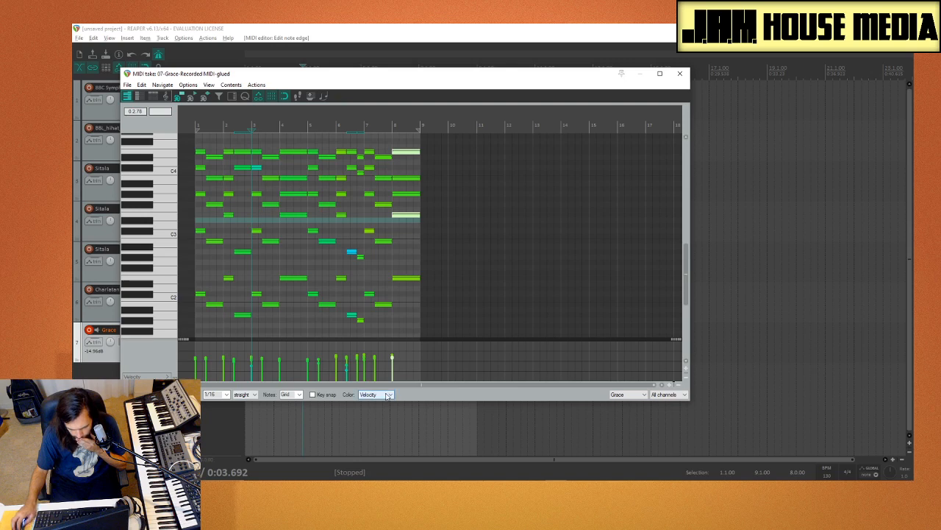
{"action": "left_click", "coordinate": [131, 376]}
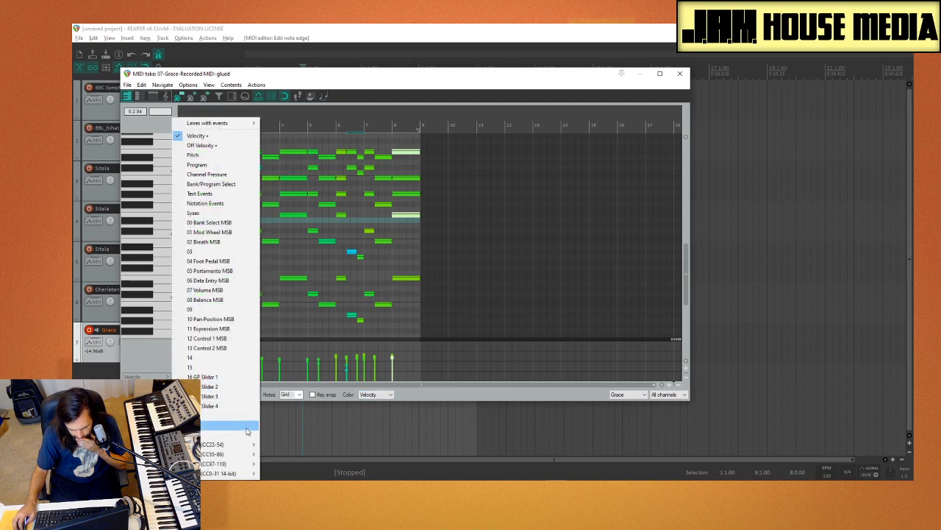
{"action": "mouse_move", "coordinate": [243, 454]}
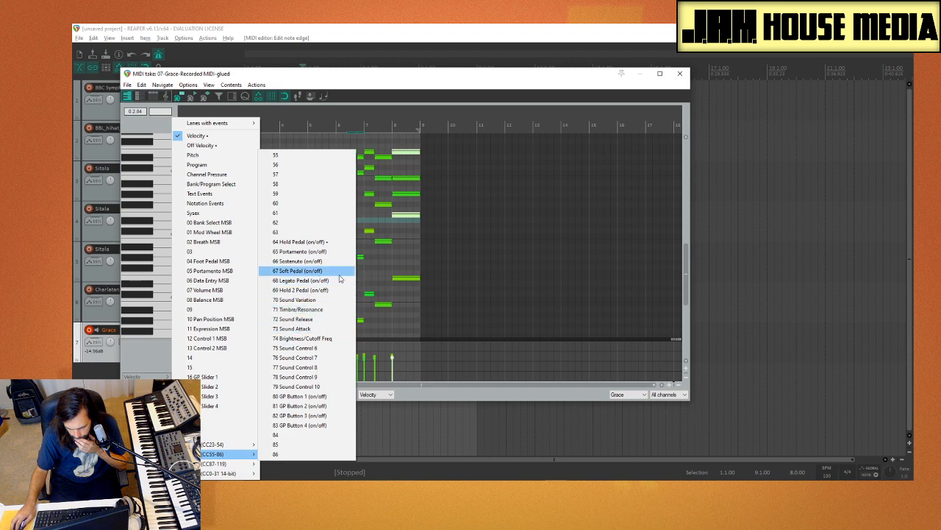
{"action": "left_click", "coordinate": [326, 243]}
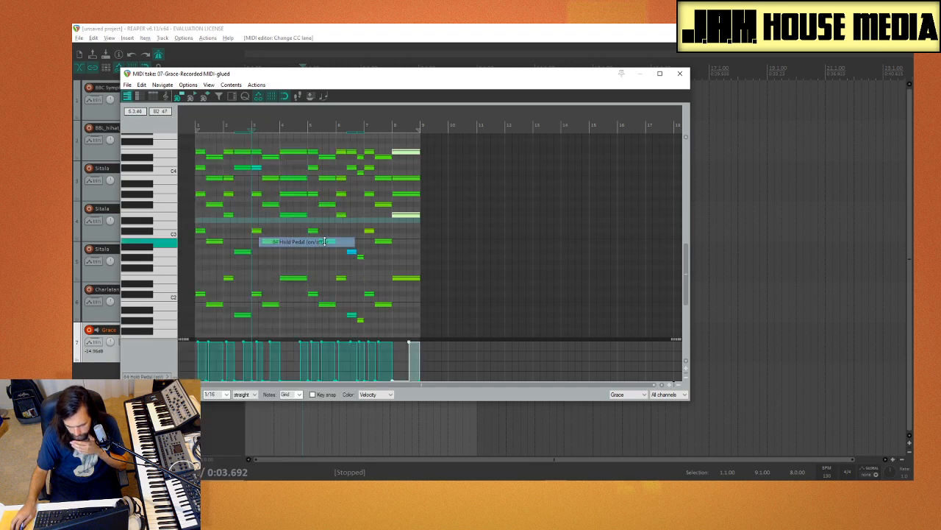
Step: Delete all hold pedal events from the Grace clip without removing its notes, and close the MIDI editor
{"action": "key", "text": "ctrl+a"}
{"action": "left_click", "coordinate": [402, 362]}
{"action": "key", "text": "ctrl+a"}
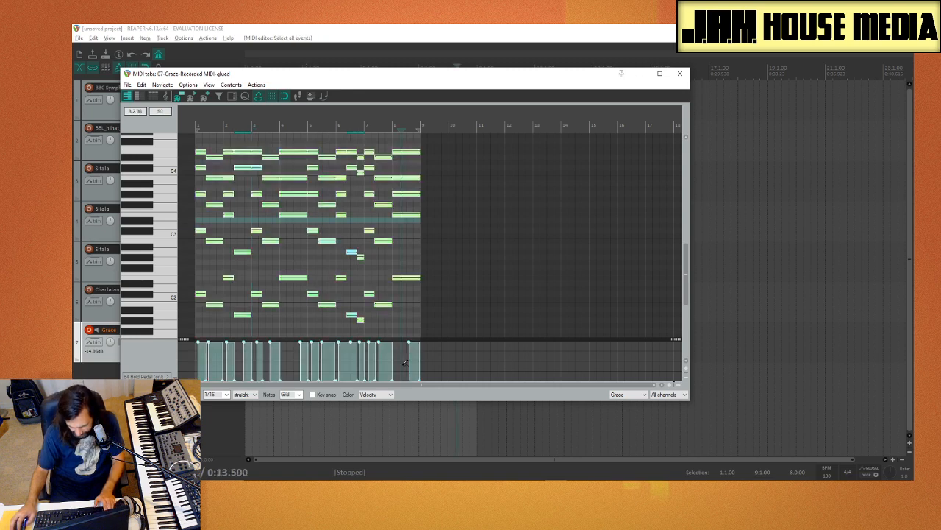
{"action": "left_click", "coordinate": [404, 361]}
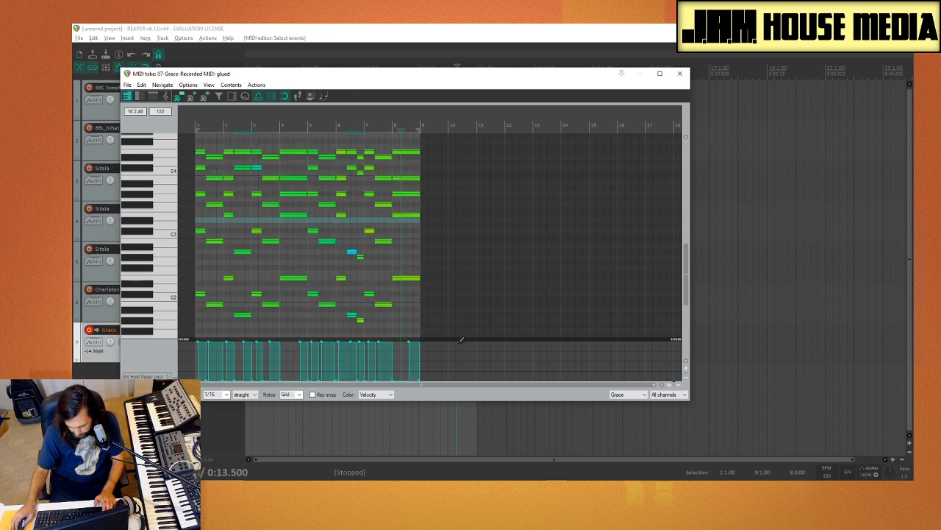
{"action": "left_click_drag", "start_coordinate": [462, 357], "coordinate": [177, 378]}
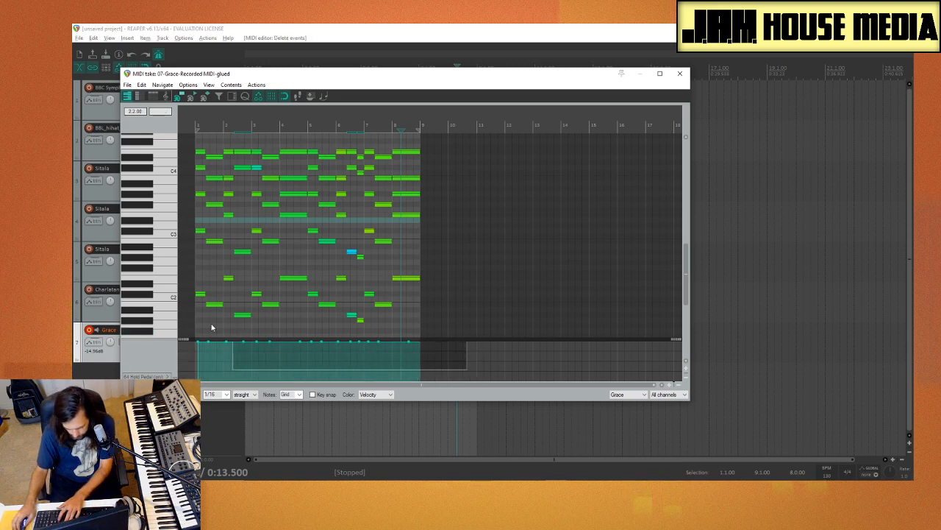
{"action": "key", "text": "Delete"}
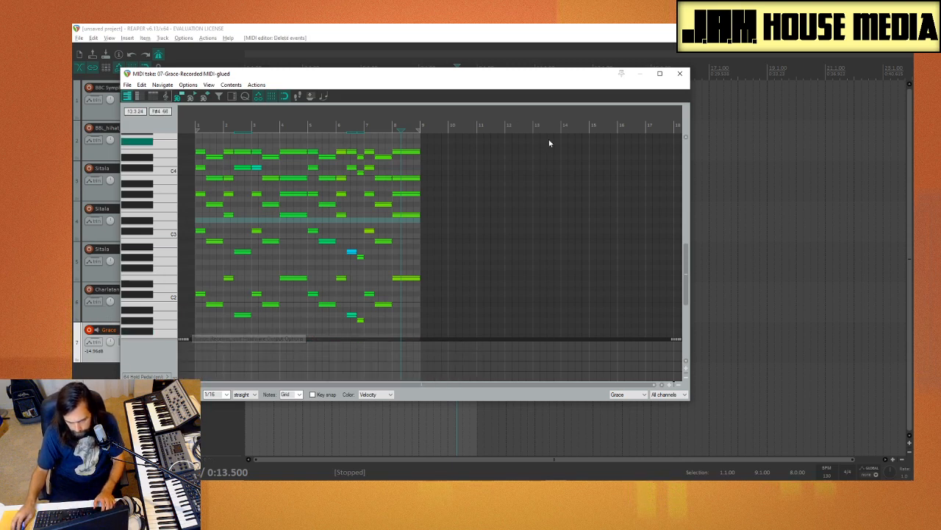
{"action": "left_click", "coordinate": [680, 73]}
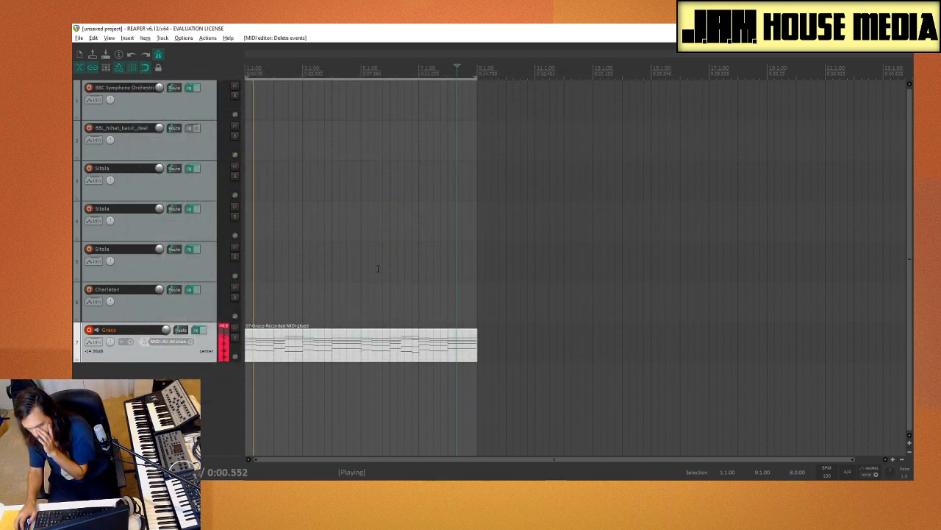
Step: Play the Grace clip from the project start and switch record arming from Grace to the Sitala sampler on track 5
{"action": "left_click", "coordinate": [186, 39]}
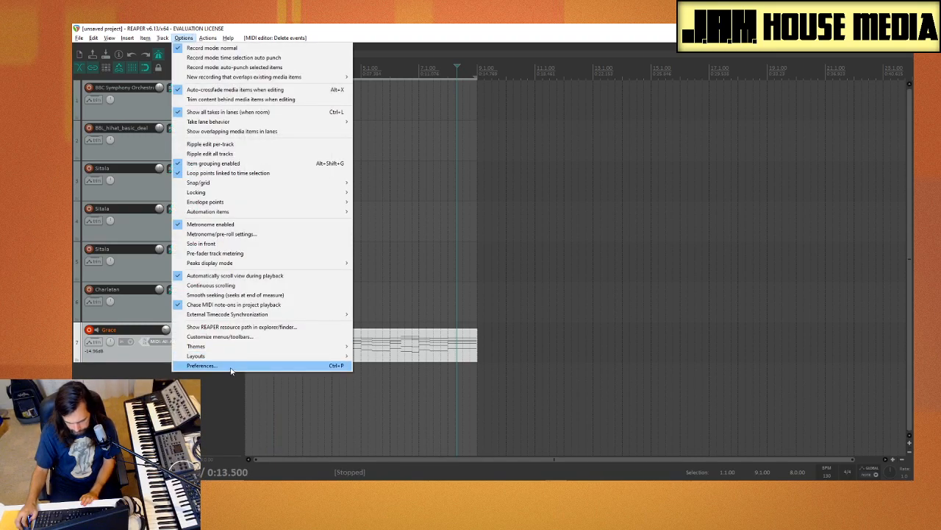
{"action": "left_click", "coordinate": [558, 207]}
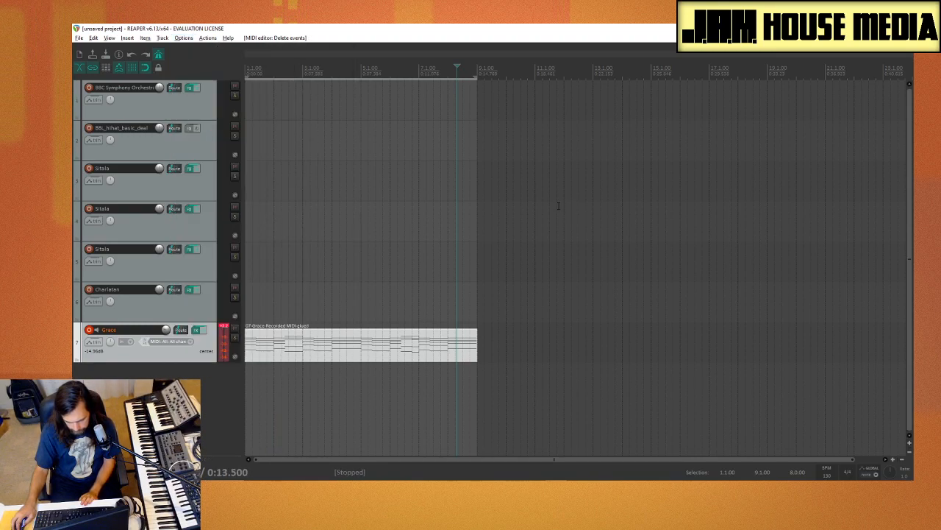
{"action": "left_click", "coordinate": [247, 255]}
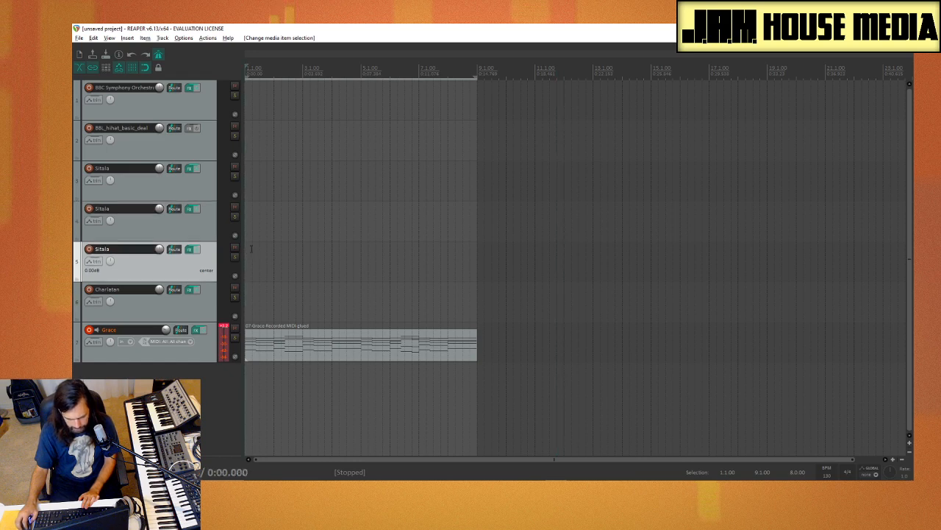
{"action": "key", "text": "space"}
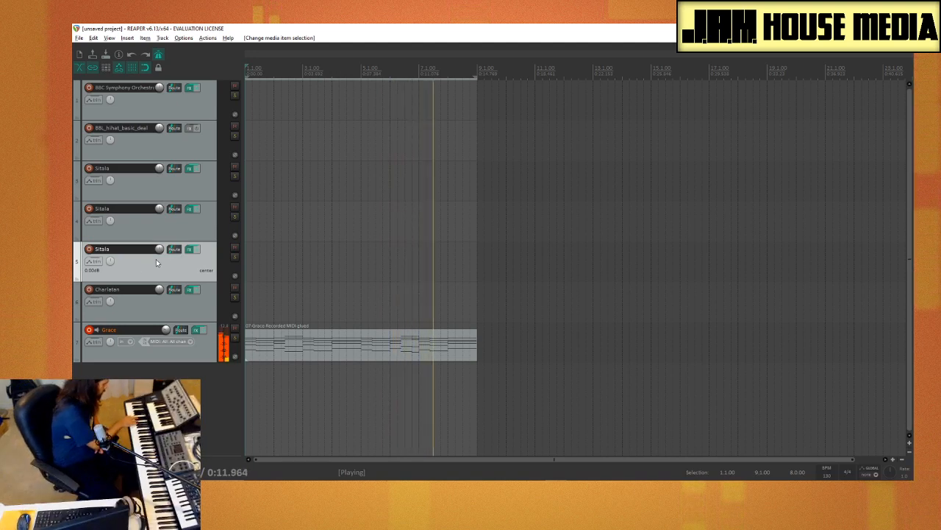
{"action": "left_click", "coordinate": [90, 332]}
{"action": "left_click", "coordinate": [89, 248]}
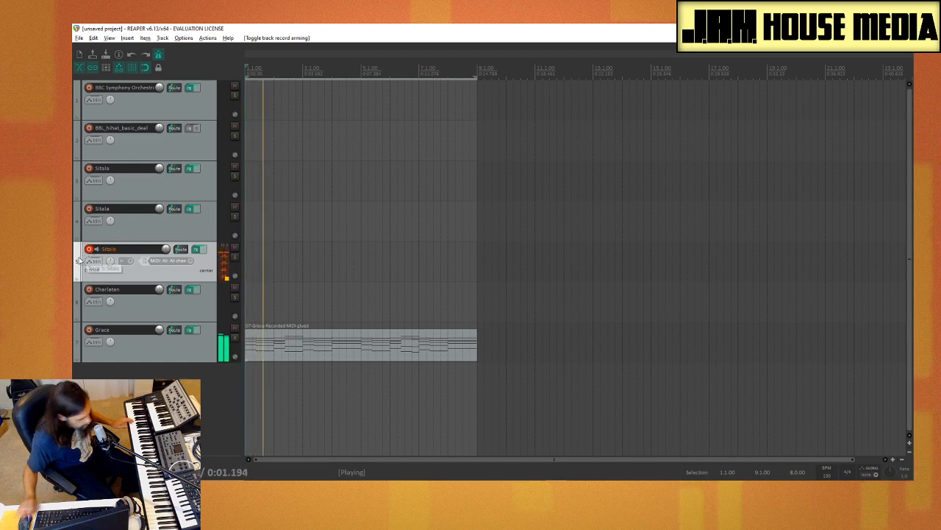
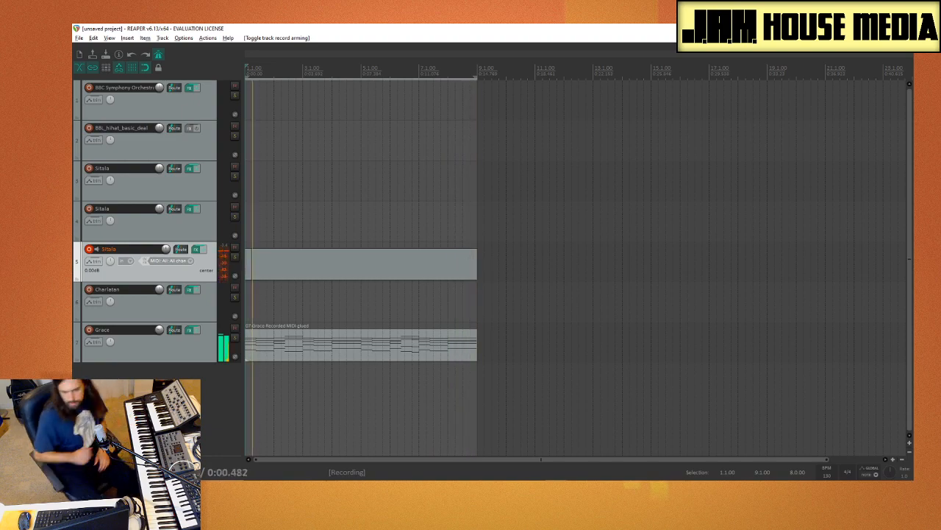
Step: Stop recording on the track 5 Sitala, make take 2 the active take, and glue the recording into a single clip
{"action": "key", "text": "space"}
{"action": "double_click", "coordinate": [321, 276]}
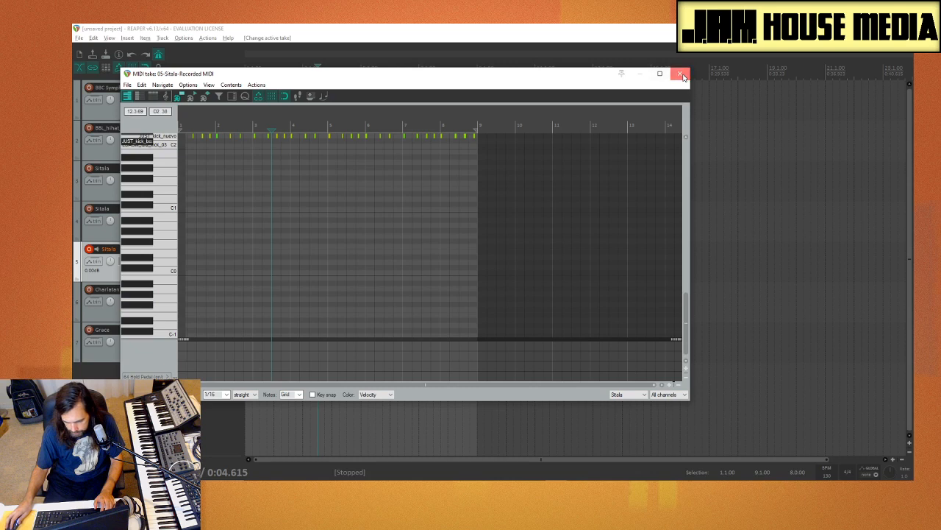
{"action": "left_click", "coordinate": [683, 75]}
{"action": "right_click", "coordinate": [340, 269]}
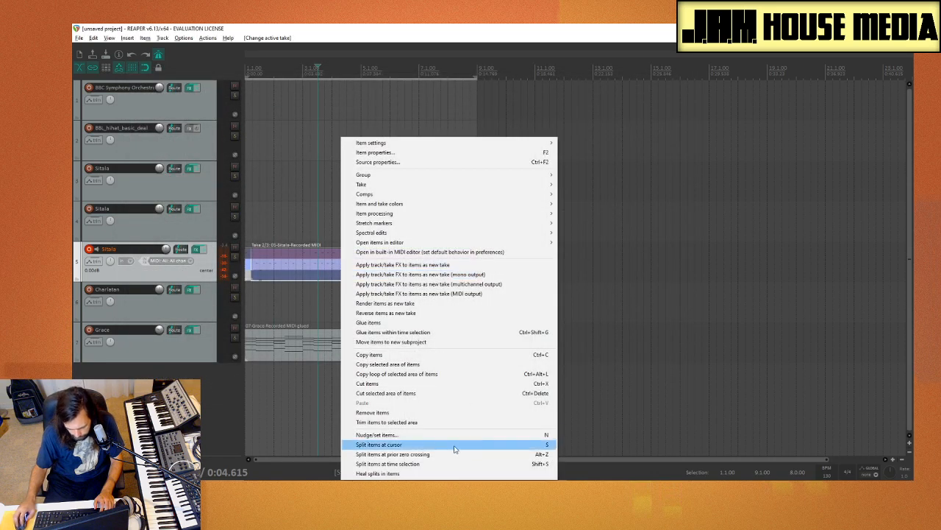
{"action": "left_click", "coordinate": [401, 325]}
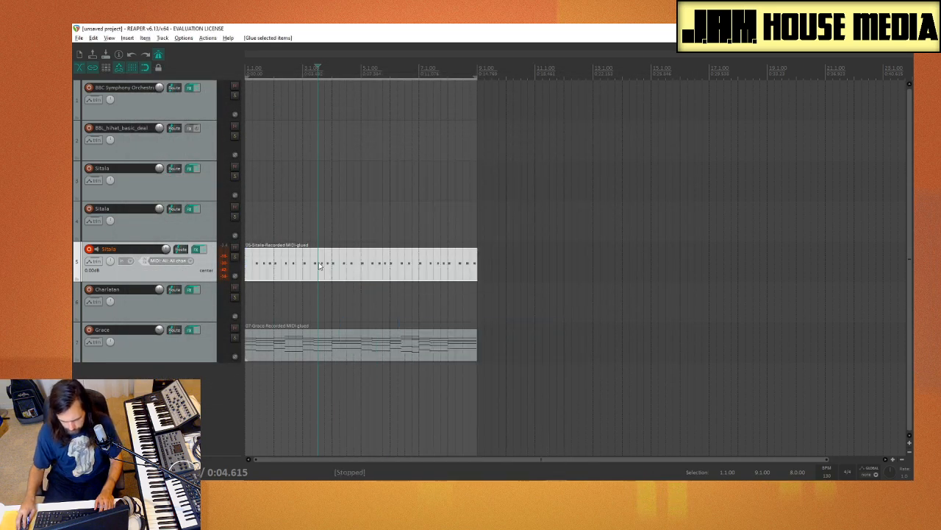
Step: Quantize all kick notes to the straight 1/16 grid at 100% strength and copy a kick note to the start of bar 1
{"action": "double_click", "coordinate": [327, 276]}
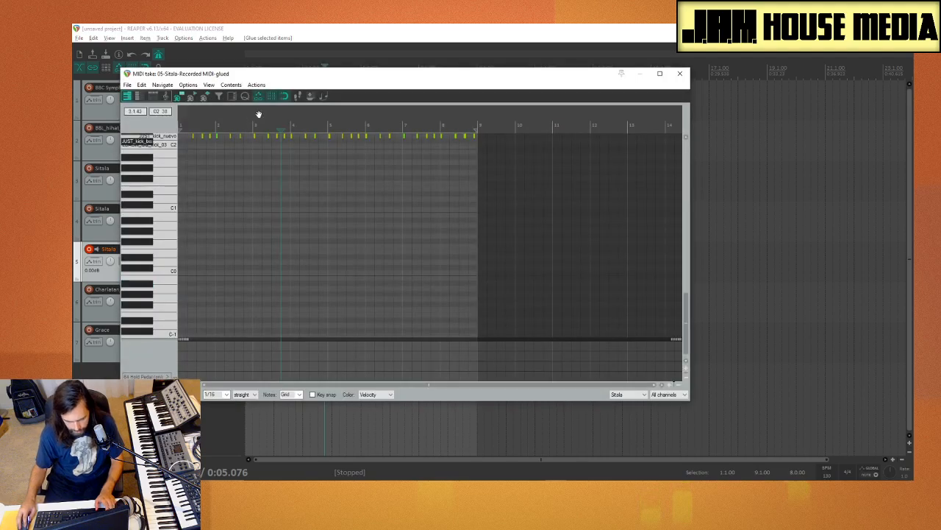
{"action": "left_click", "coordinate": [246, 98]}
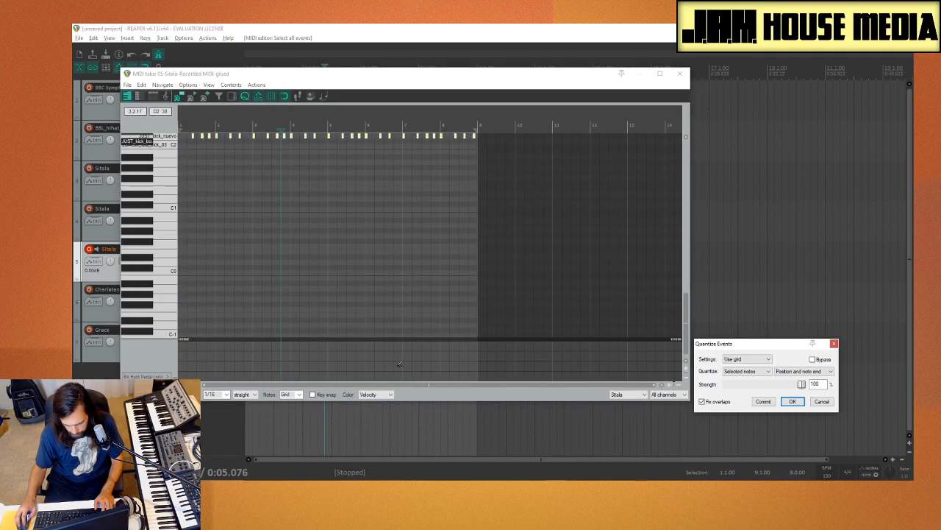
{"action": "left_click_drag", "start_coordinate": [417, 386], "coordinate": [393, 385]}
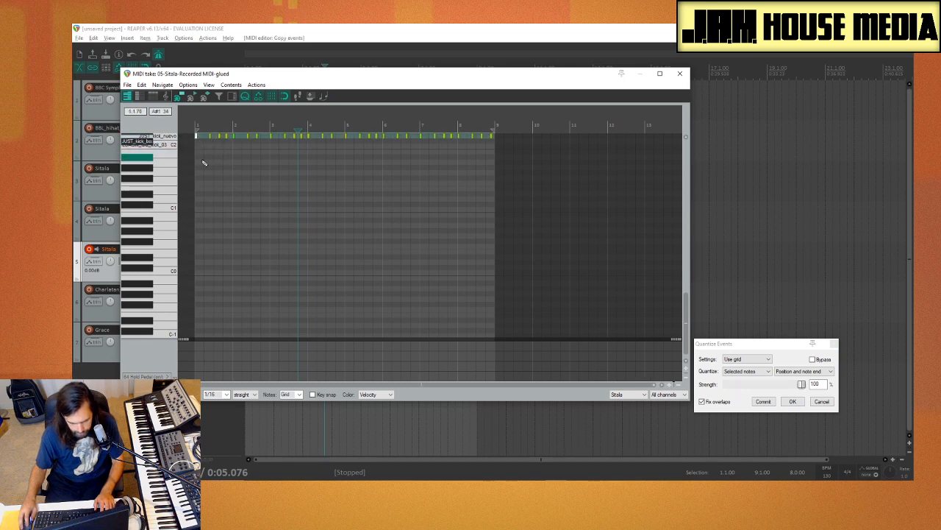
{"action": "left_click", "coordinate": [198, 166]}
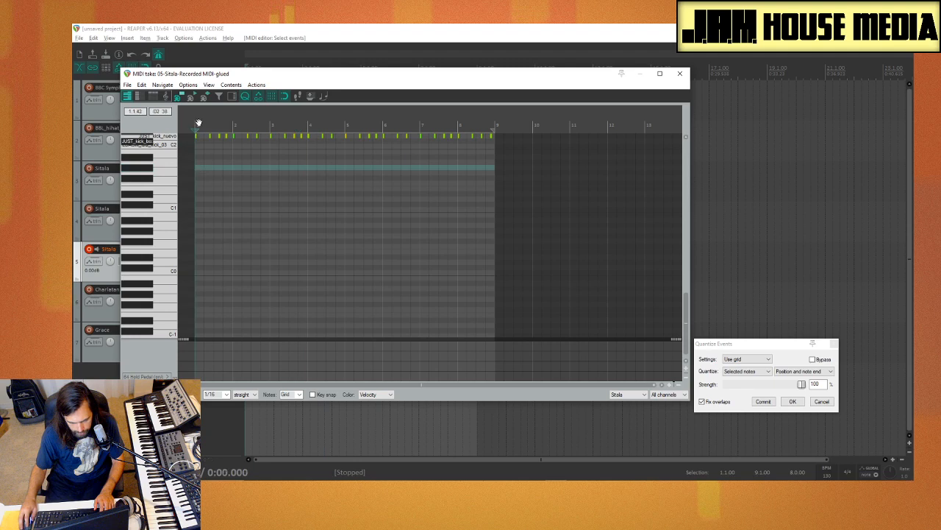
{"action": "key", "text": "space"}
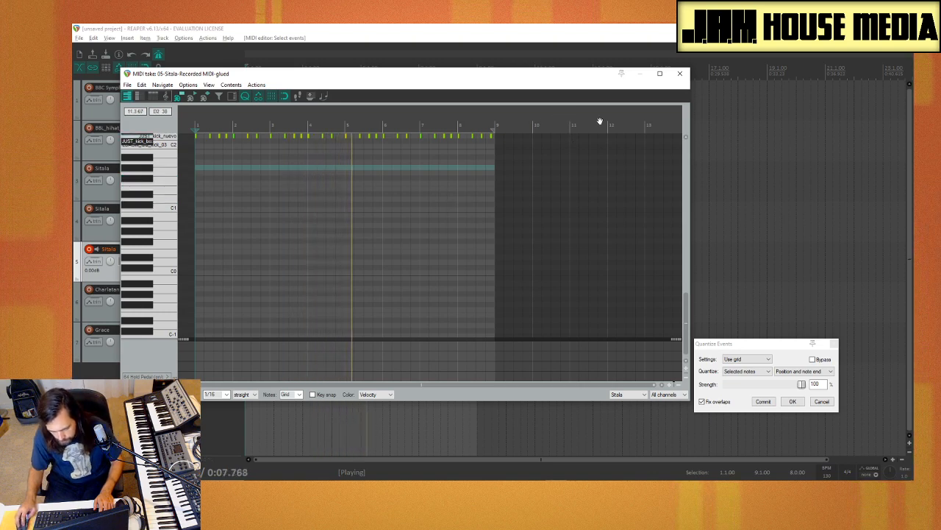
{"action": "left_click", "coordinate": [679, 74]}
Step: Switch record arming from track 5 to the Sitala on track 4 and record a snare part over bars 1 to 9
{"action": "left_click", "coordinate": [144, 227]}
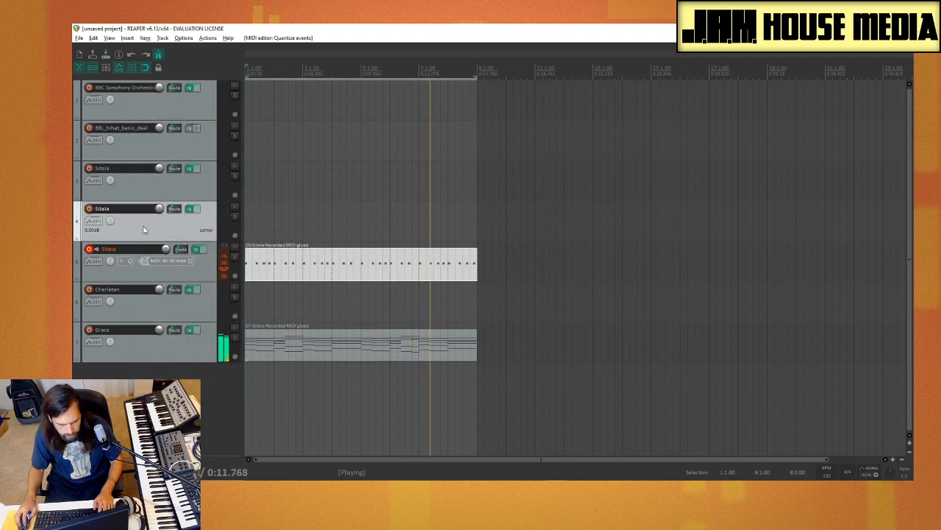
{"action": "left_click", "coordinate": [89, 208]}
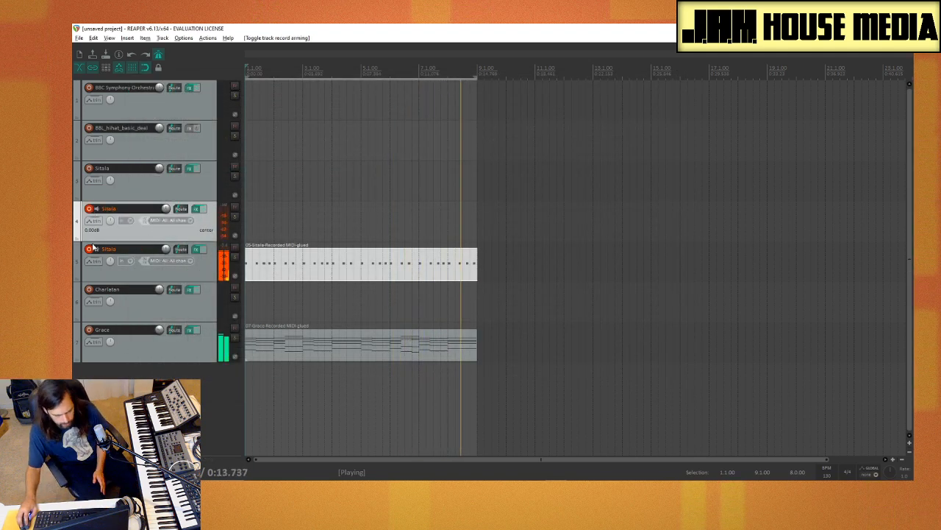
{"action": "left_click", "coordinate": [90, 249]}
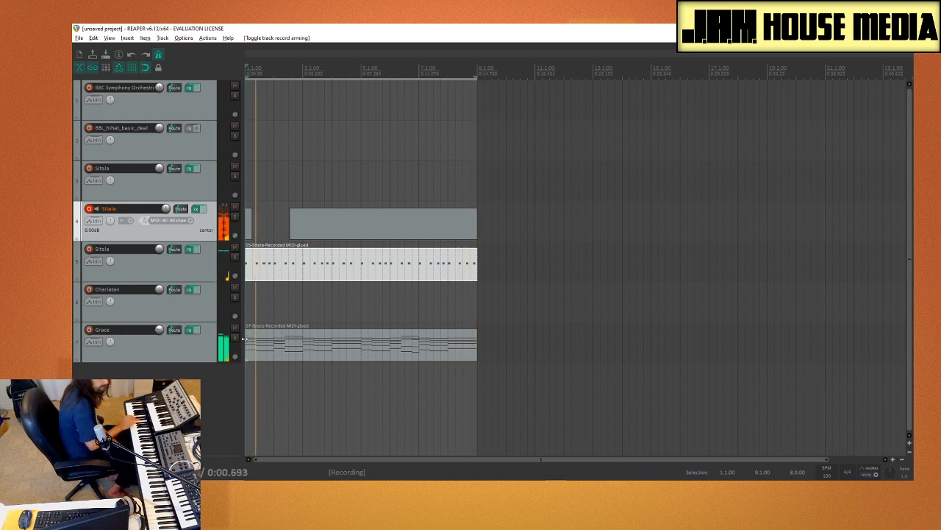
{"action": "key", "text": "space"}
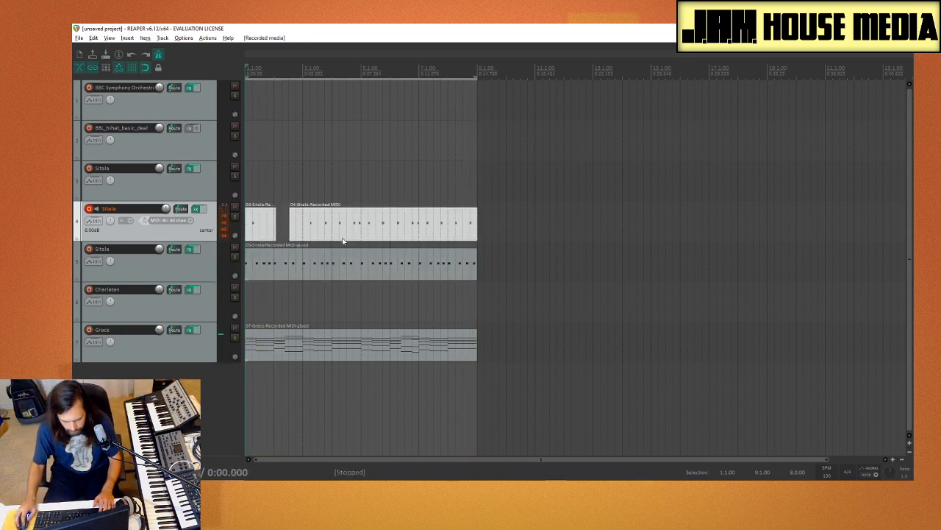
Step: Quantize the snare notes on track 4 to a 1/16 swing grid at 100% strength and close the MIDI editor
{"action": "right_click", "coordinate": [336, 225]}
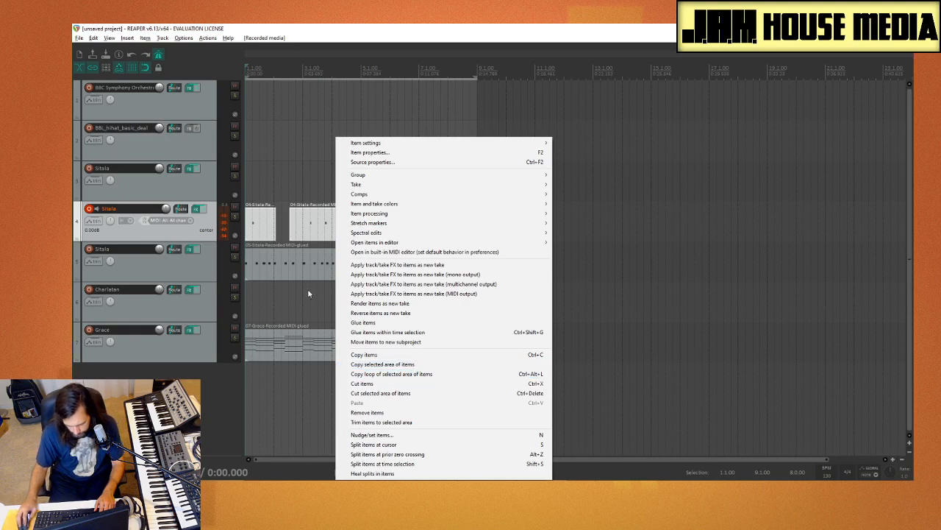
{"action": "left_click", "coordinate": [367, 252]}
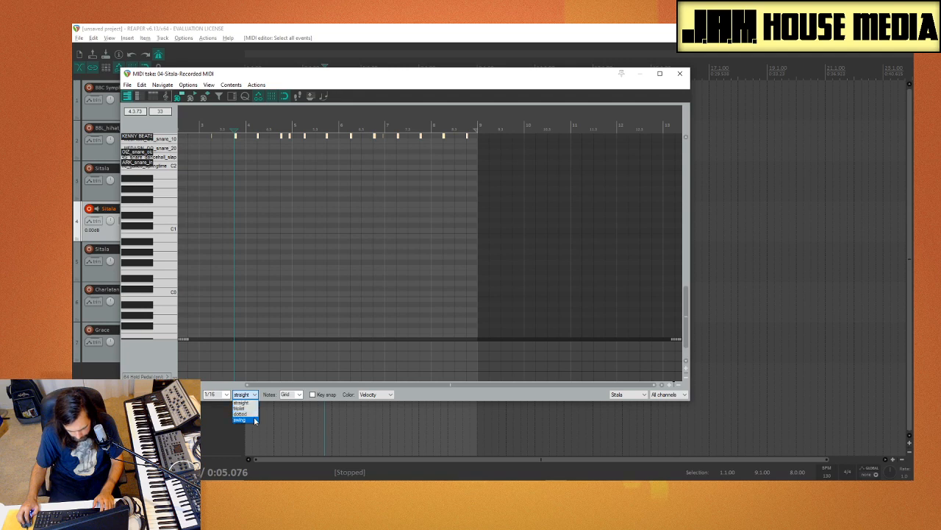
{"action": "left_click", "coordinate": [255, 420]}
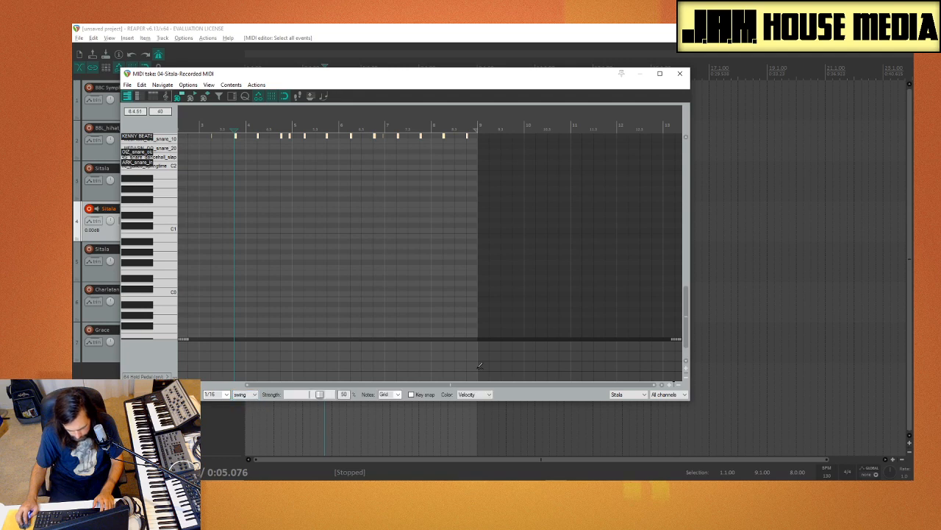
{"action": "left_click", "coordinate": [244, 98]}
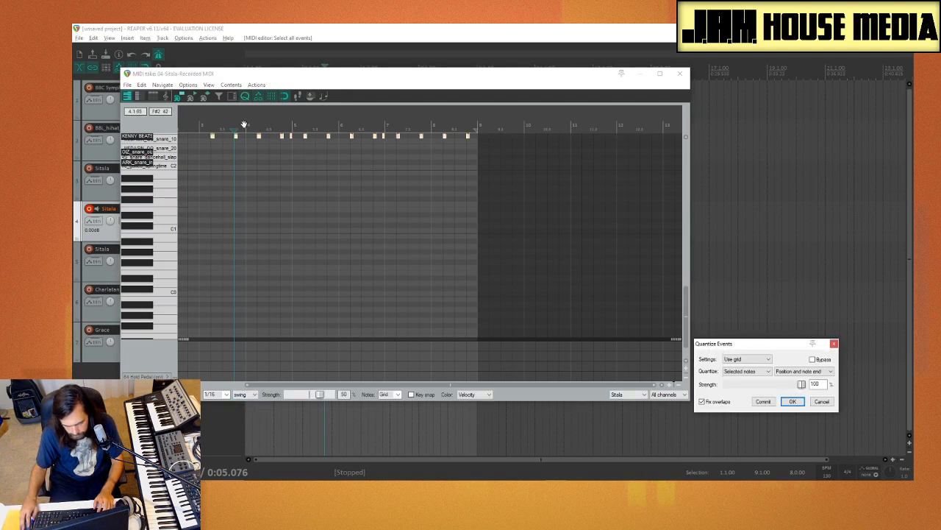
{"action": "left_click", "coordinate": [198, 161]}
{"action": "key", "text": "space"}
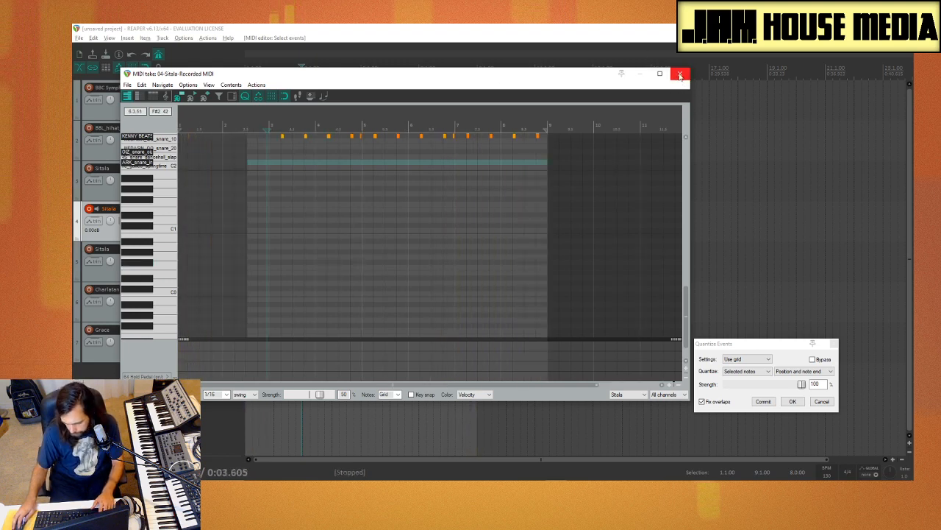
{"action": "left_click", "coordinate": [766, 400]}
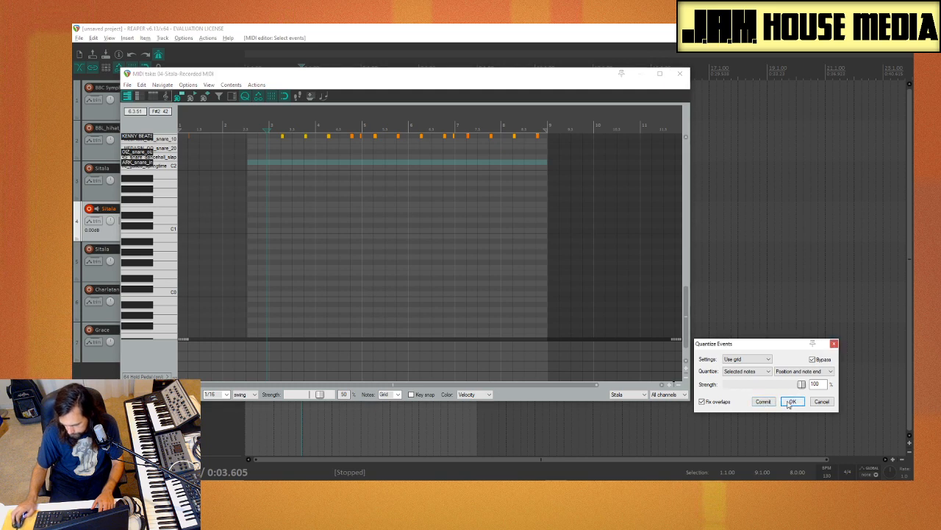
{"action": "left_click", "coordinate": [791, 400]}
{"action": "left_click", "coordinate": [679, 73]}
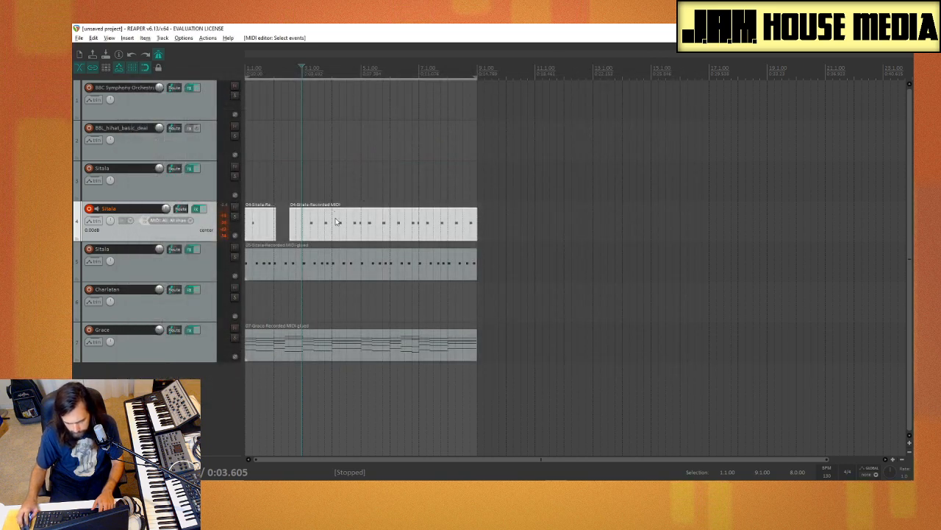
Step: Split the long snare clip on track 4 at bar 5 and delete both snare pieces before the split
{"action": "left_click", "coordinate": [362, 112]}
{"action": "key", "text": "space"}
{"action": "key", "text": "space"}
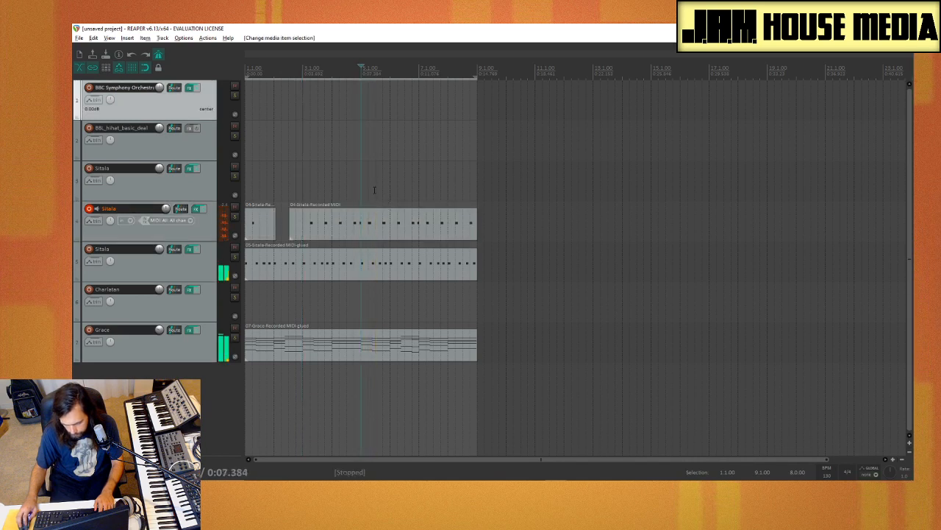
{"action": "left_click", "coordinate": [365, 232]}
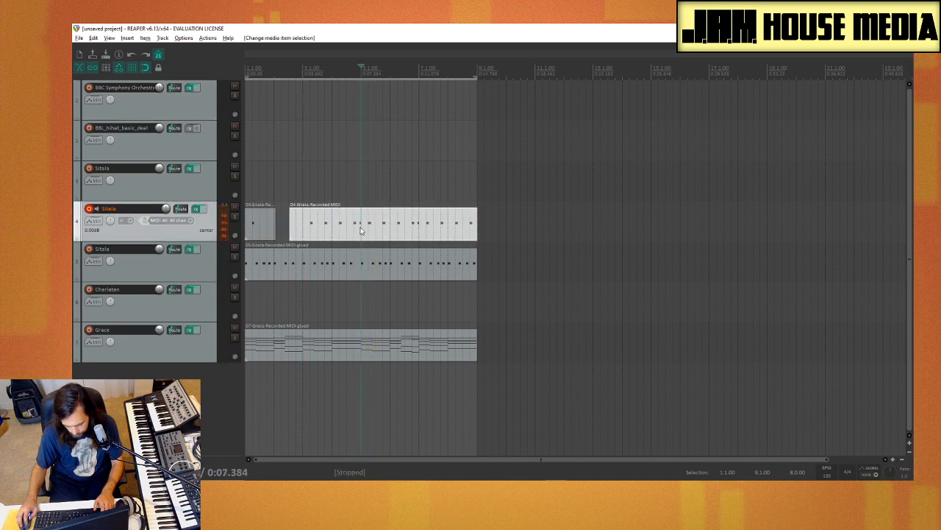
{"action": "key", "text": "s"}
{"action": "left_click", "coordinate": [346, 228]}
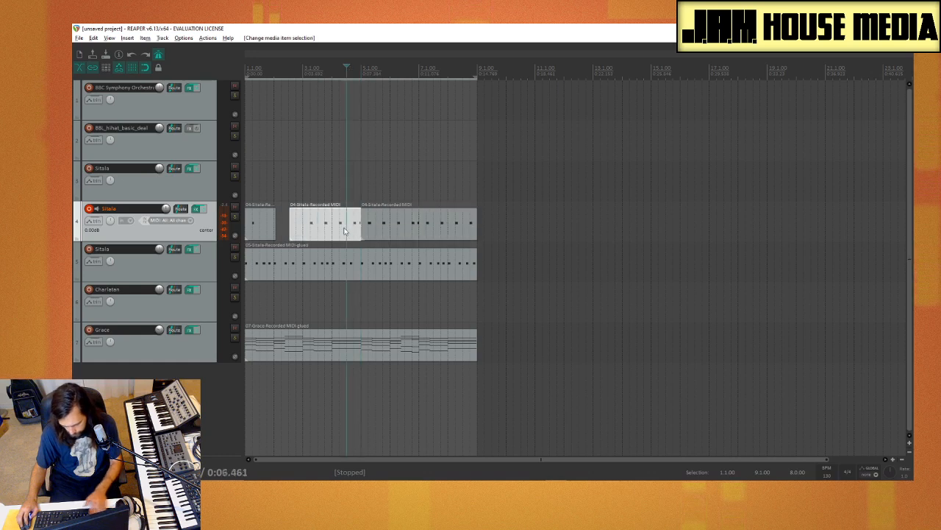
{"action": "key", "text": "Delete"}
{"action": "left_click", "coordinate": [254, 227]}
{"action": "key", "text": "Delete"}
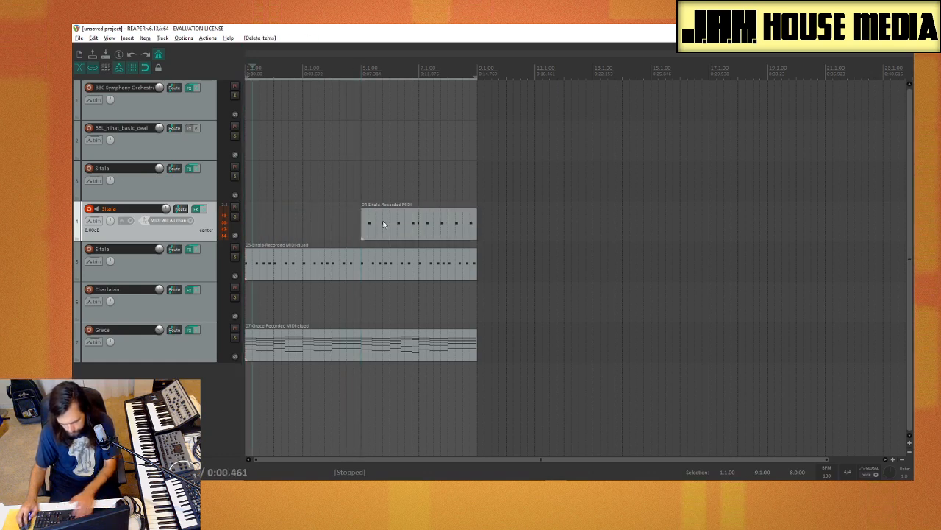
Step: Copy the remaining four-bar snare clip to bar 1 on the same track and play the arrangement from the start
{"action": "left_click_drag", "start_coordinate": [417, 225], "coordinate": [236, 227]}
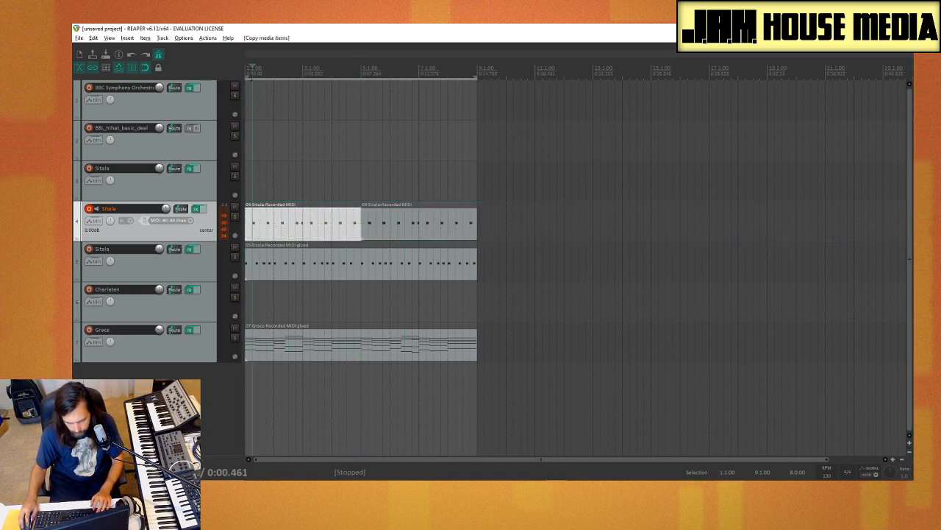
{"action": "left_click", "coordinate": [247, 76]}
{"action": "key", "text": "space"}
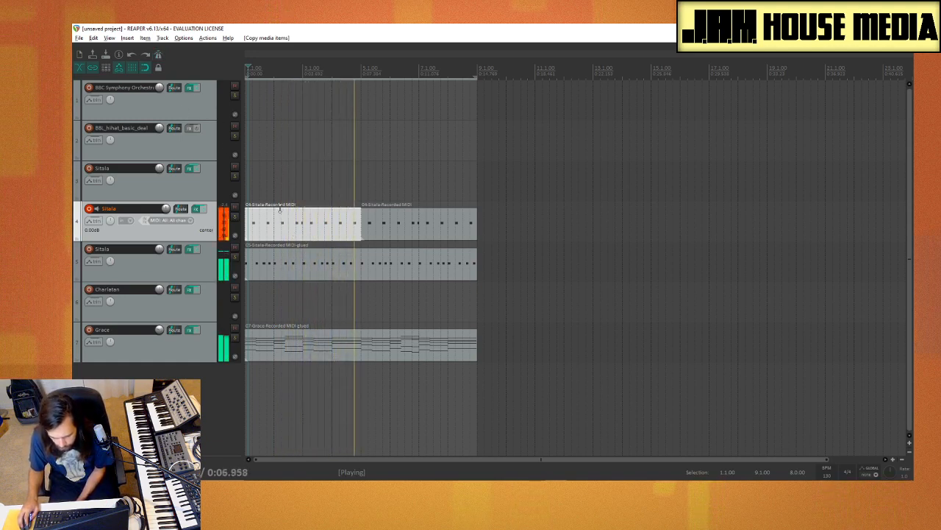
Step: Switch record arming from track 4 to the Sitala on track 3 and record a hi-hat part over the loop
{"action": "left_click", "coordinate": [183, 190]}
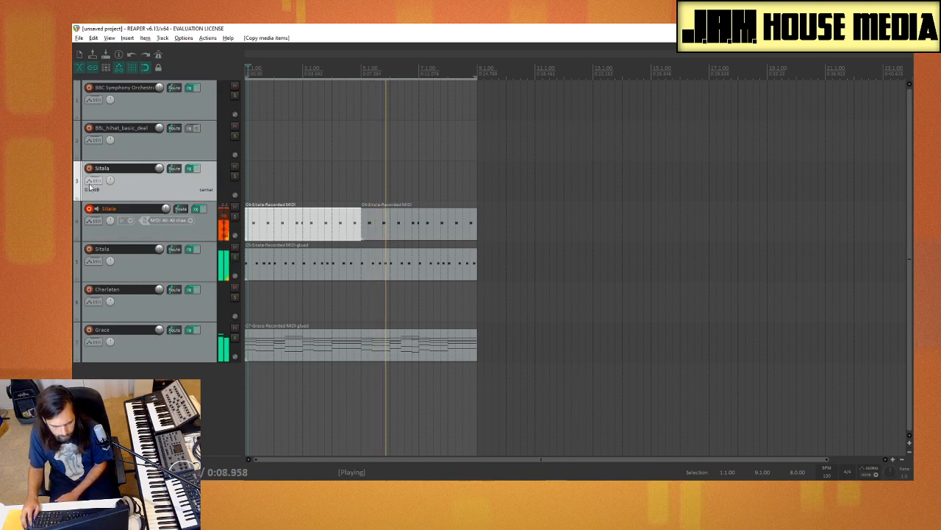
{"action": "left_click", "coordinate": [92, 208]}
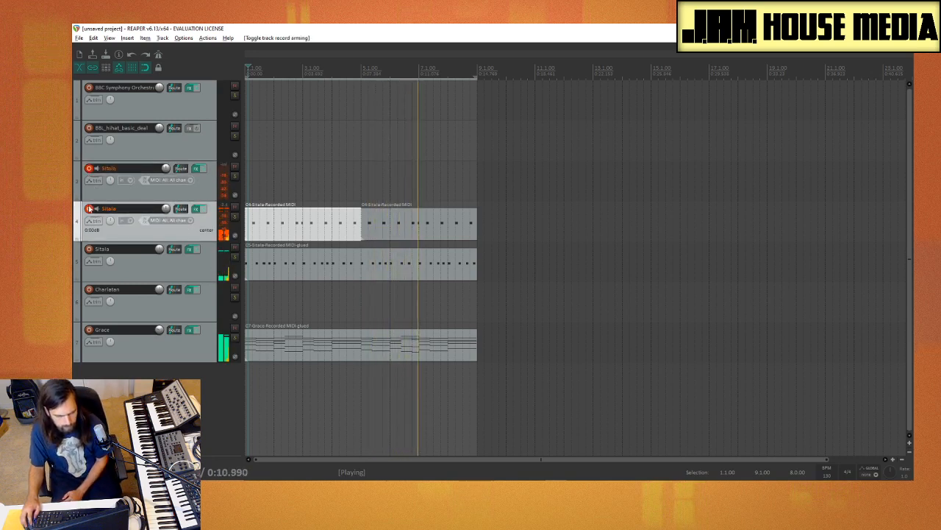
{"action": "left_click", "coordinate": [89, 209]}
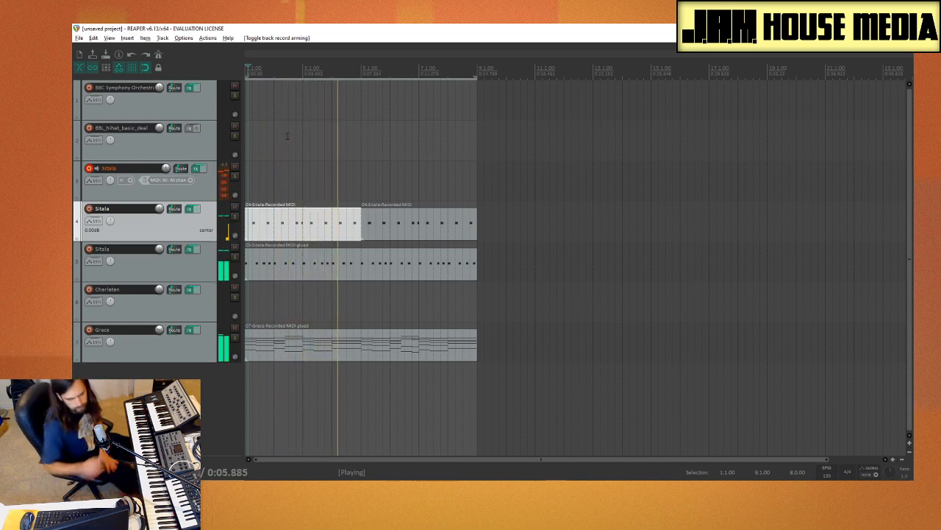
{"action": "left_click", "coordinate": [168, 192]}
{"action": "key", "text": "ctrl+r"}
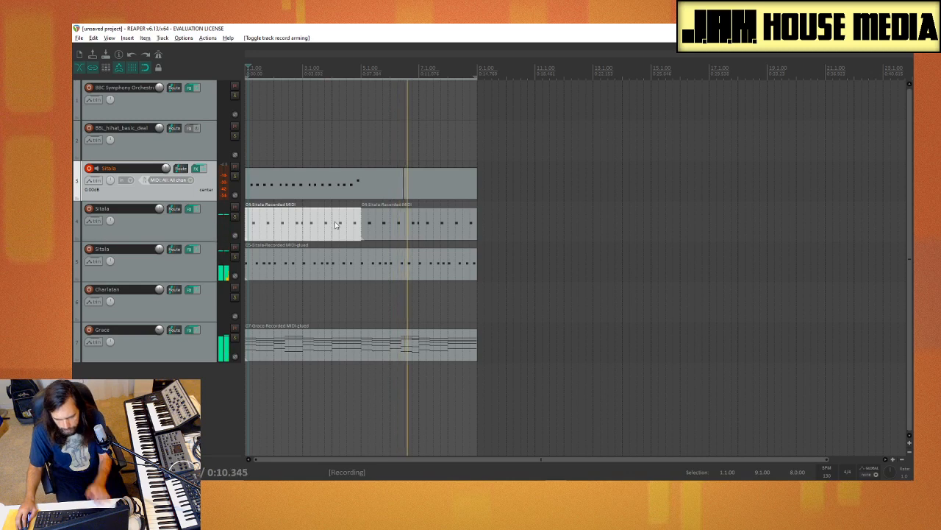
{"action": "key", "text": "space"}
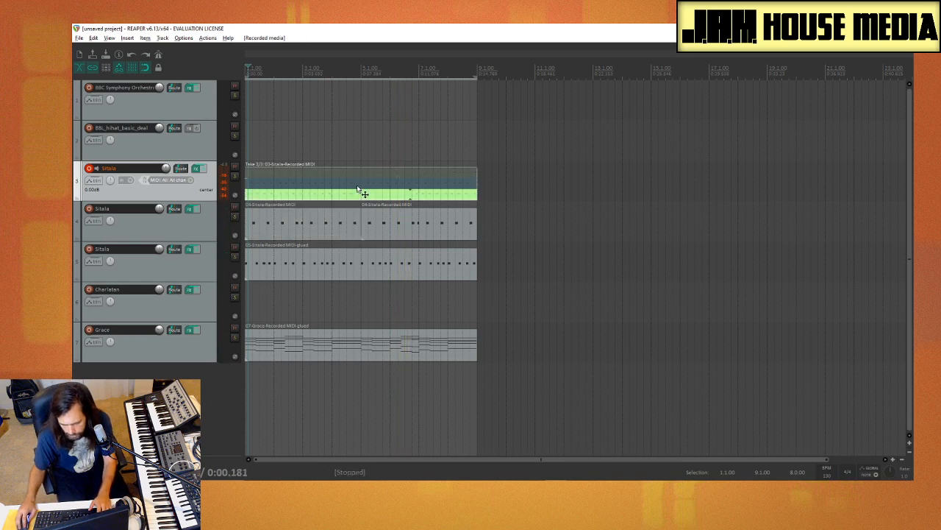
Step: Glue take 2 of the hi-hat recording on track 3 and remove its first half so the clip begins at bar 5
{"action": "left_click", "coordinate": [360, 189]}
{"action": "right_click", "coordinate": [368, 183]}
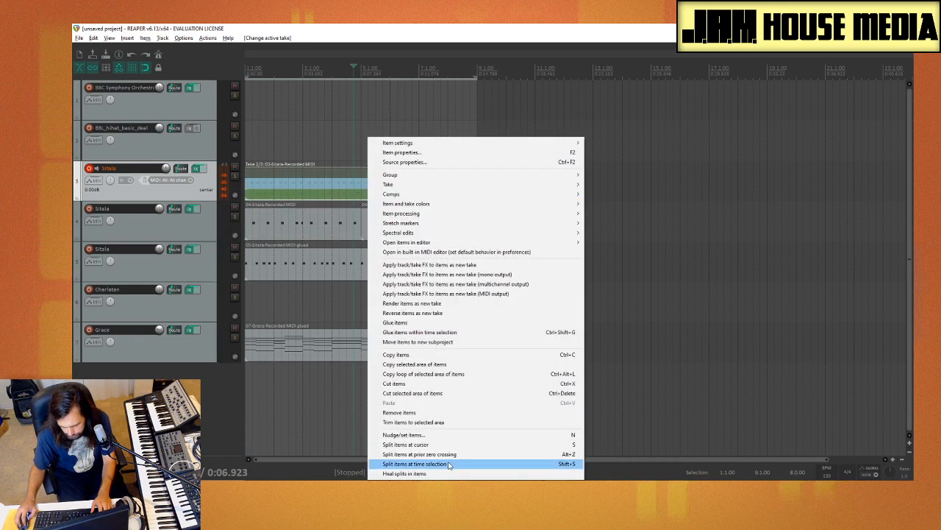
{"action": "left_click", "coordinate": [410, 324]}
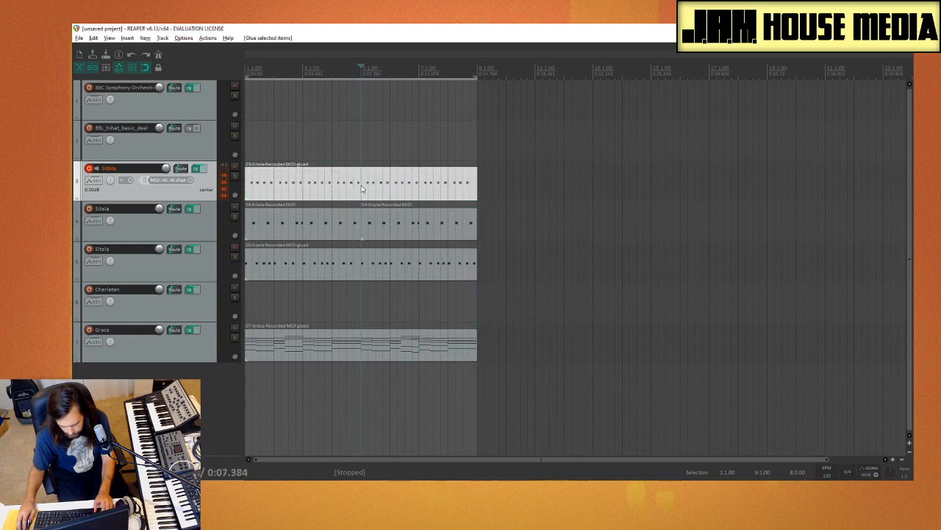
Step: Open the hi-hat clip on track 3, quantize its notes to the straight 1/16 grid and preview the result
{"action": "double_click", "coordinate": [419, 190]}
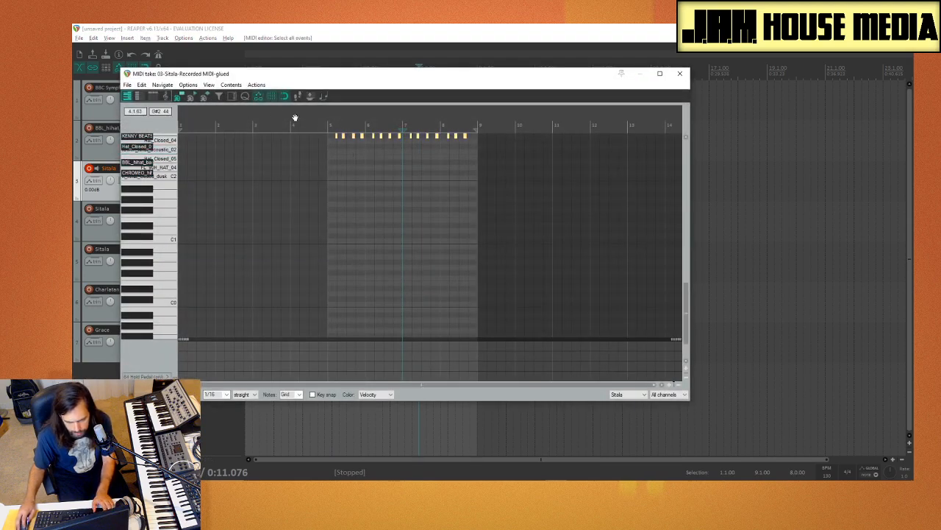
{"action": "left_click", "coordinate": [245, 97]}
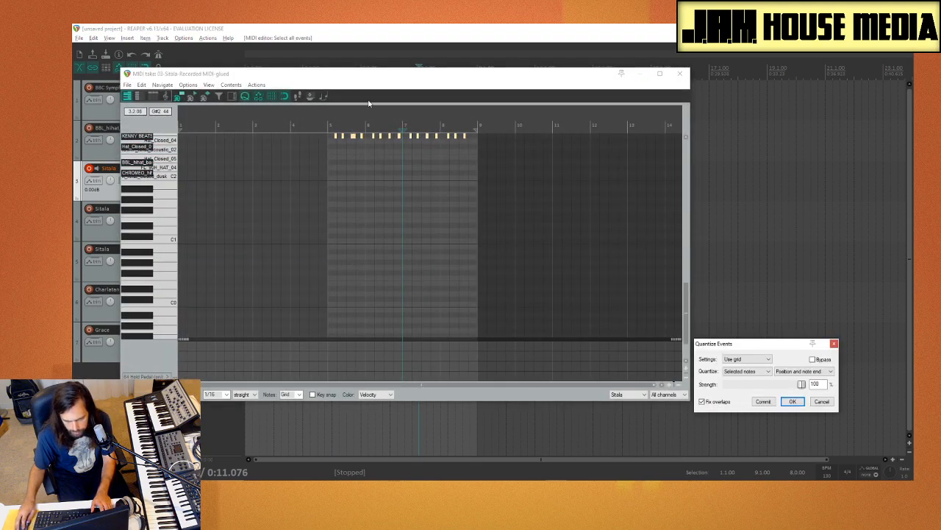
{"action": "left_click", "coordinate": [331, 204]}
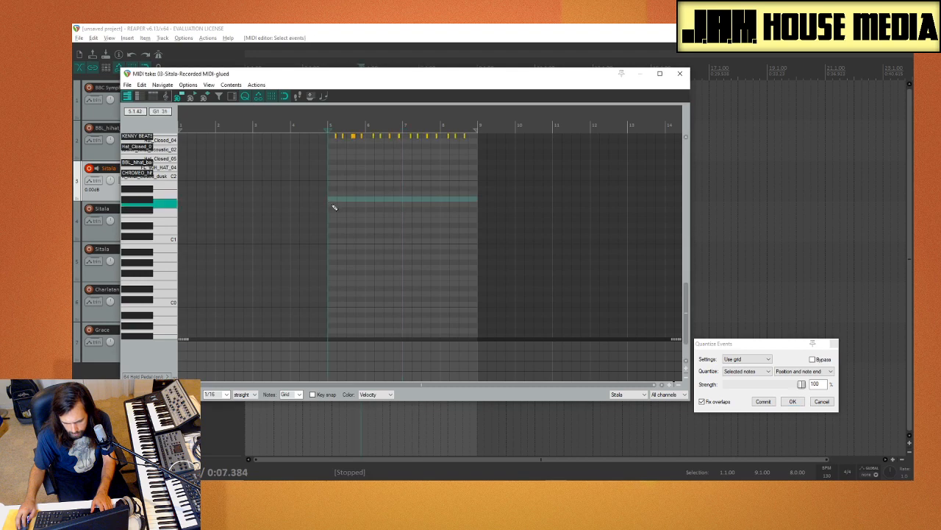
{"action": "key", "text": "space"}
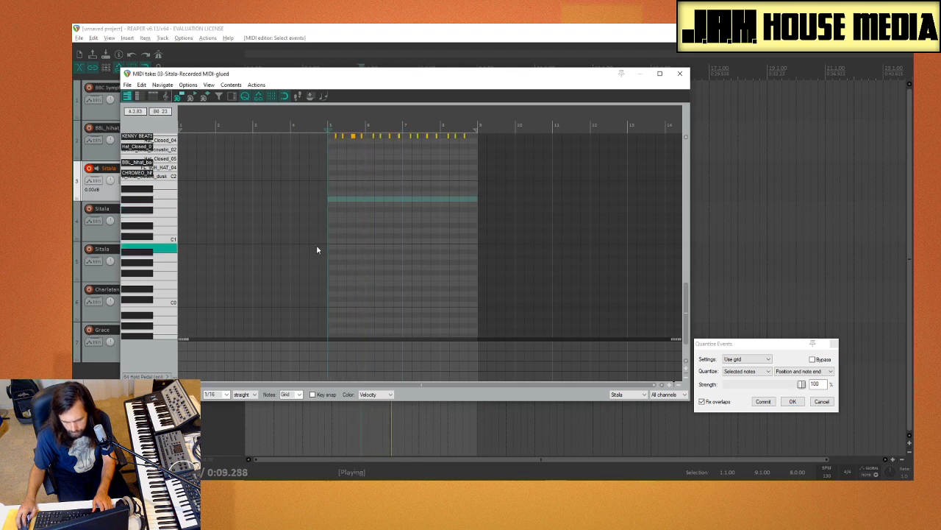
{"action": "key", "text": "space"}
Step: Commit the quantization of all hi-hat notes with a 1/16 swing grid and close the MIDI editor
{"action": "key", "text": "ctrl+a"}
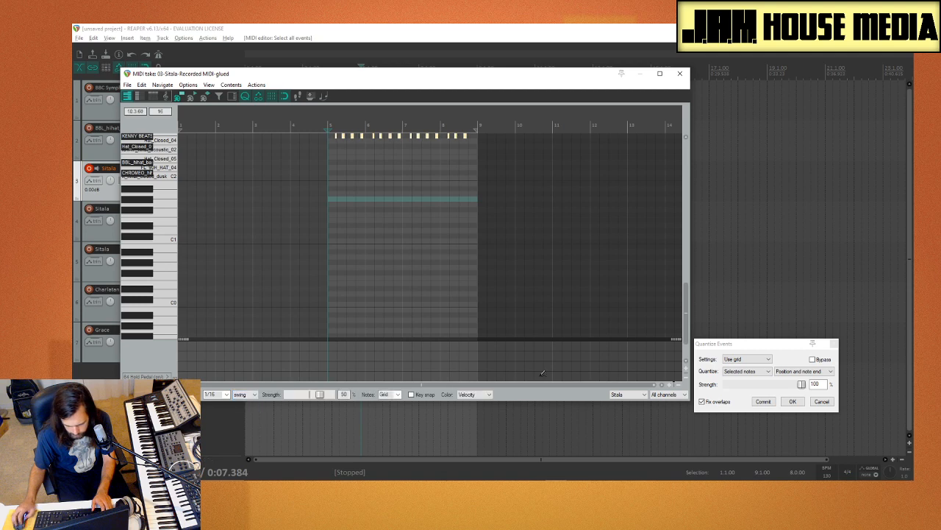
{"action": "left_click", "coordinate": [767, 404]}
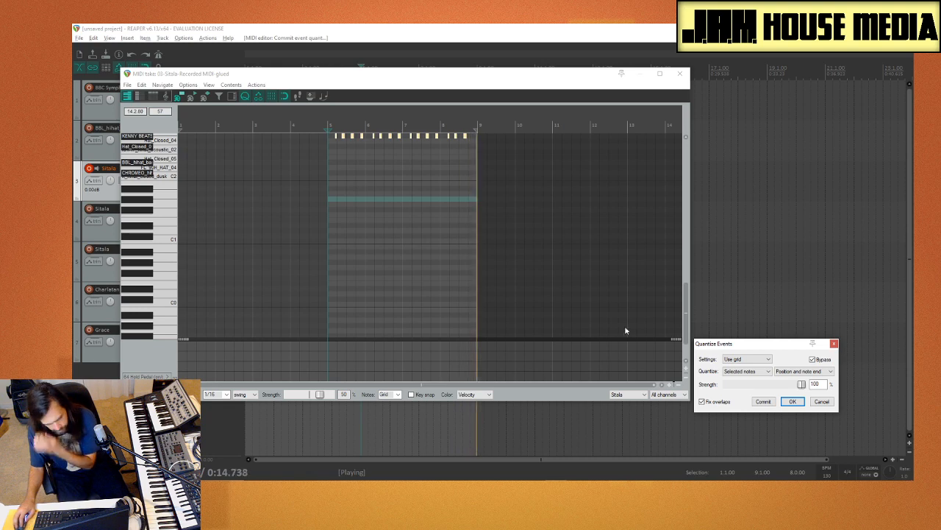
{"action": "left_click", "coordinate": [834, 344]}
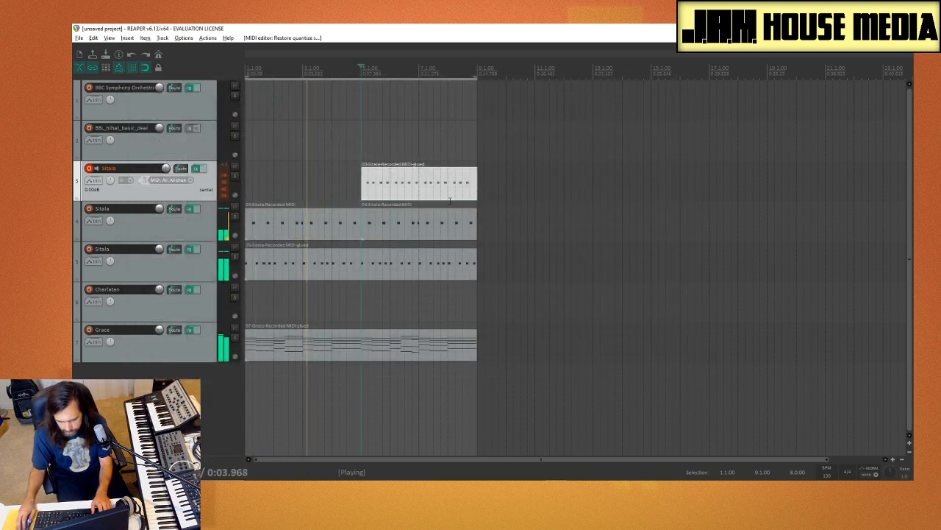
{"action": "left_click", "coordinate": [680, 74]}
Step: Copy the four-bar hi-hat clip from bar 5 to bar 1 on track 3 and stop playback
{"action": "left_click_drag", "start_coordinate": [410, 175], "coordinate": [295, 177]}
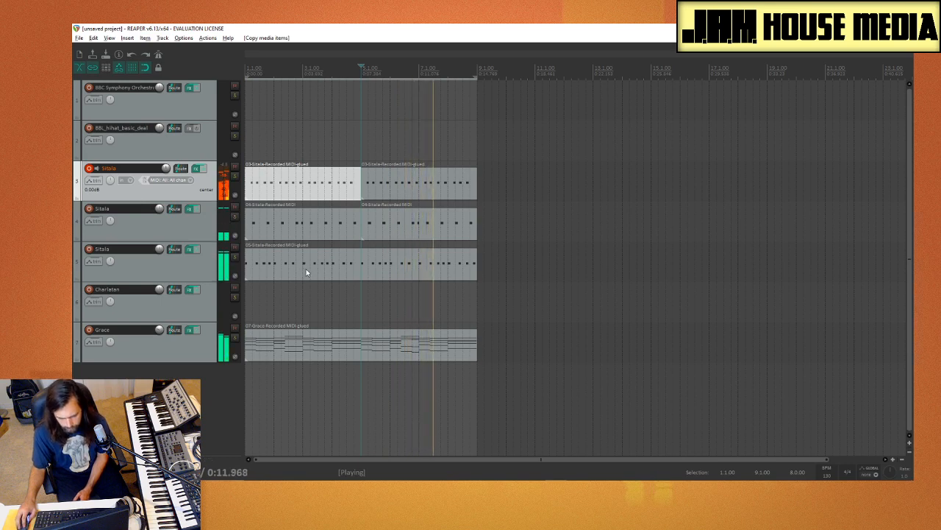
{"action": "right_click", "coordinate": [146, 200]}
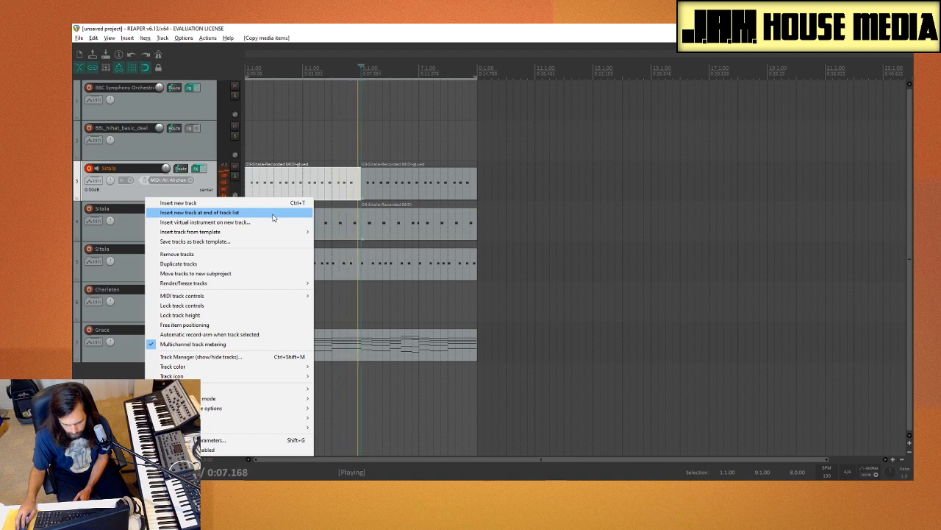
{"action": "mouse_move", "coordinate": [258, 236]}
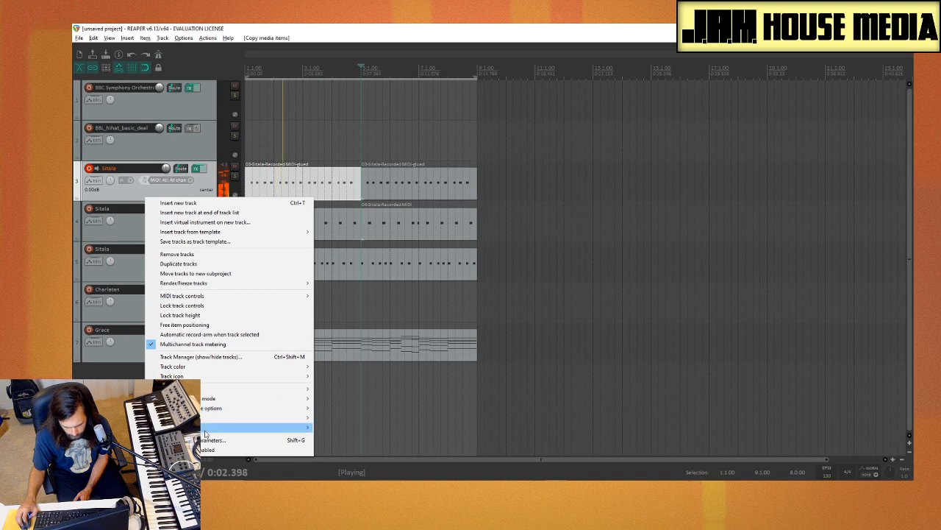
{"action": "left_click", "coordinate": [625, 290]}
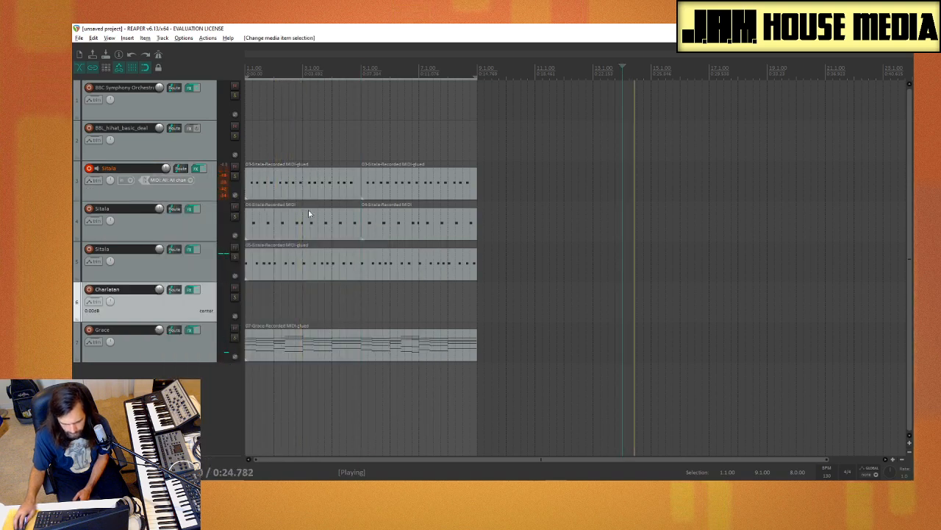
{"action": "key", "text": "space"}
Step: Insert a new empty track directly below the hi-hat Sitala track
{"action": "left_click", "coordinate": [266, 177]}
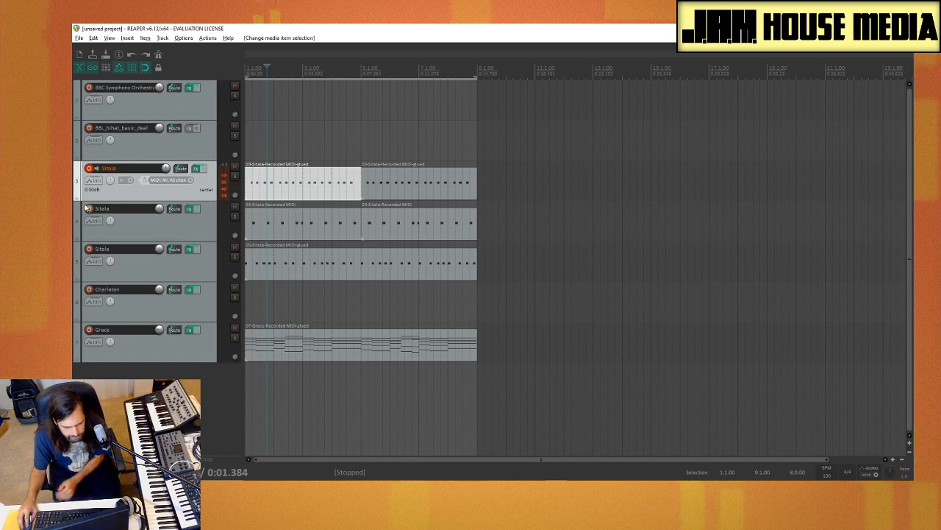
{"action": "right_click", "coordinate": [204, 181]}
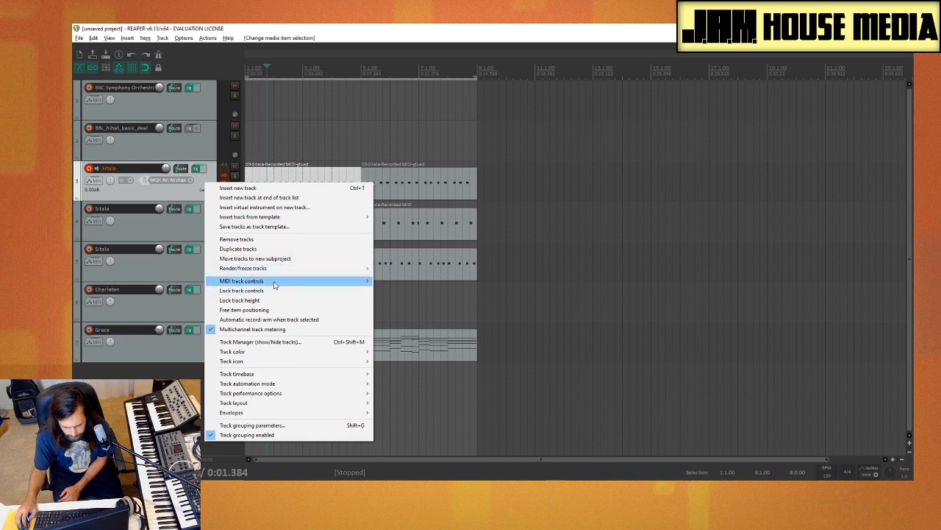
{"action": "mouse_move", "coordinate": [274, 284]}
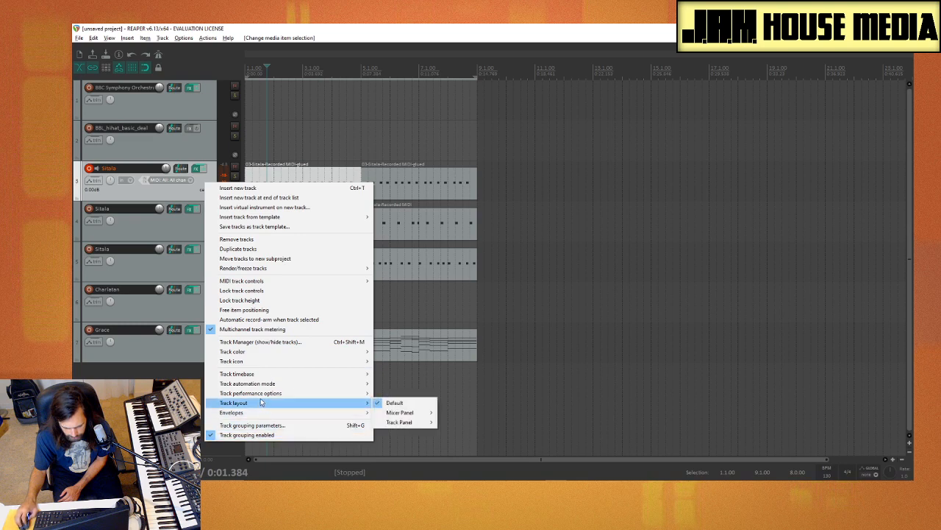
{"action": "mouse_move", "coordinate": [261, 395]}
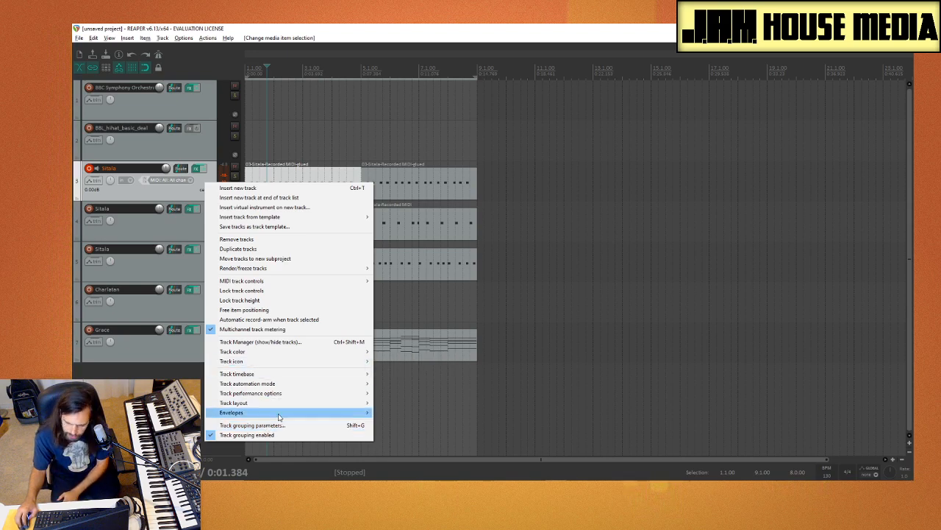
{"action": "left_click", "coordinate": [260, 188]}
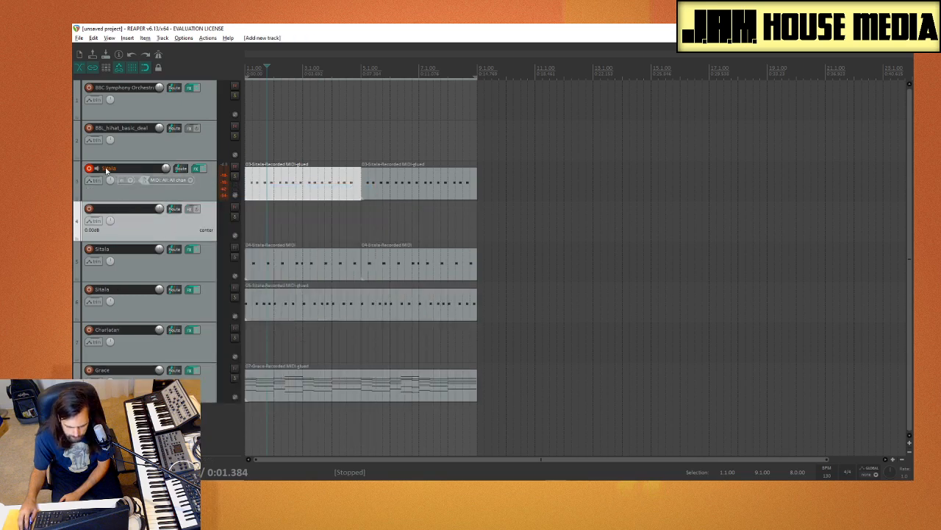
{"action": "left_click_drag", "start_coordinate": [107, 169], "coordinate": [120, 203]}
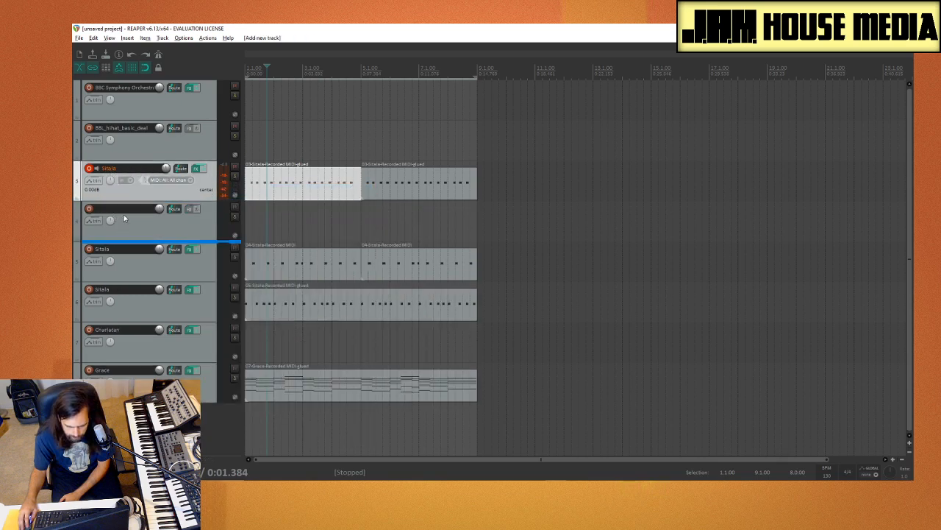
Step: Duplicate the hi-hat Sitala track on track 3 and delete both clips from the copy on track 4
{"action": "right_click", "coordinate": [138, 193]}
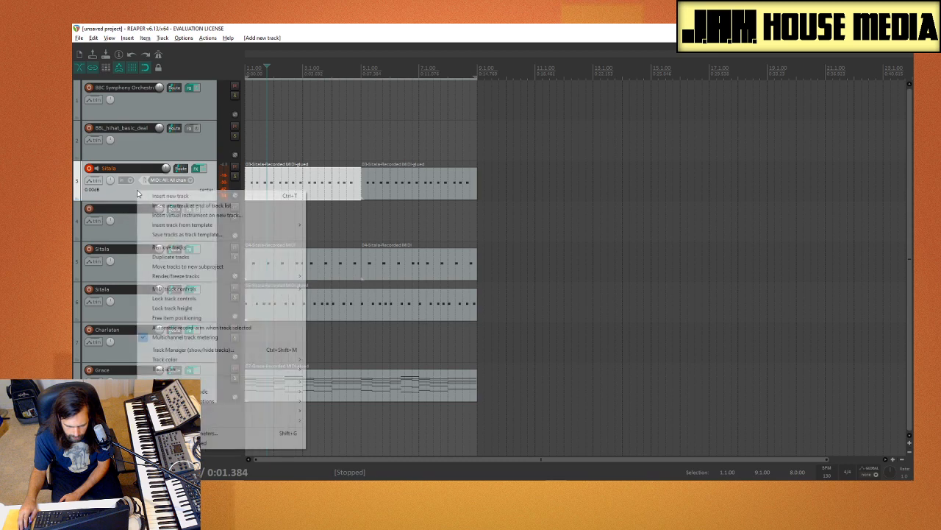
{"action": "left_click", "coordinate": [210, 258]}
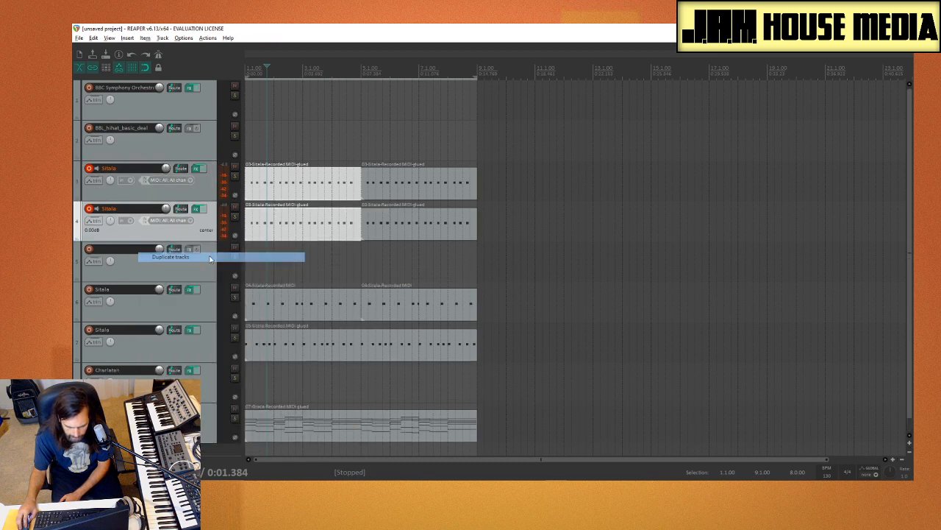
{"action": "left_click", "coordinate": [383, 227]}
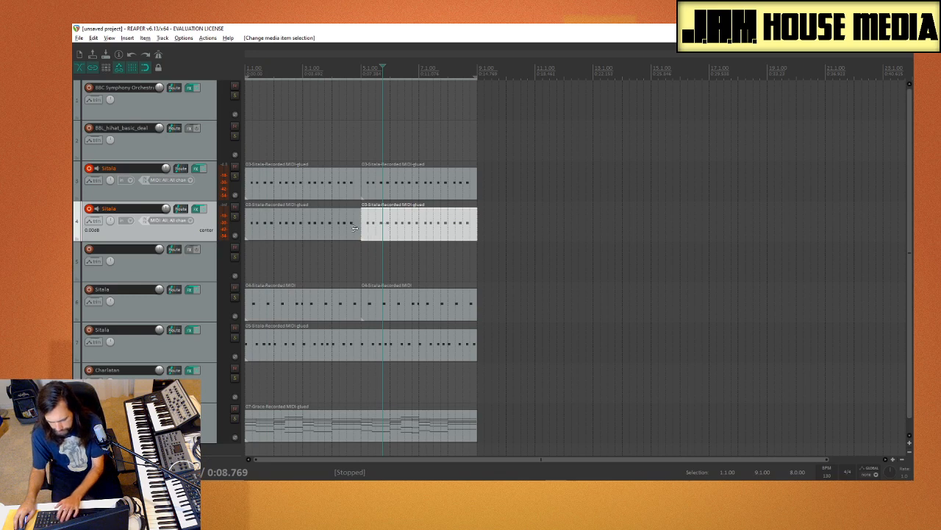
{"action": "key", "text": "Delete"}
{"action": "left_click", "coordinate": [315, 222]}
Step: Remove the unnamed empty track below the duplicate, select the duplicated Sitala track and play the loop
{"action": "key", "text": "Delete"}
{"action": "left_click", "coordinate": [159, 270]}
{"action": "key", "text": "Delete"}
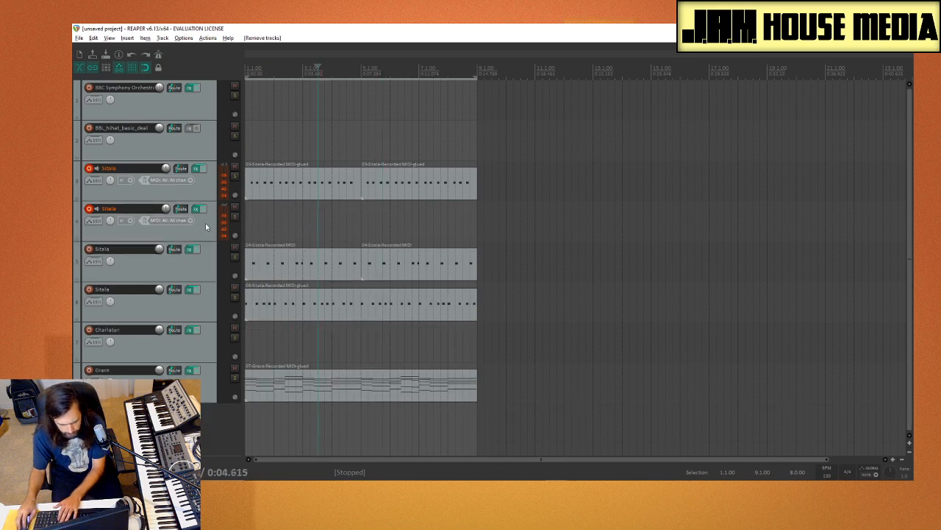
{"action": "left_click", "coordinate": [168, 237]}
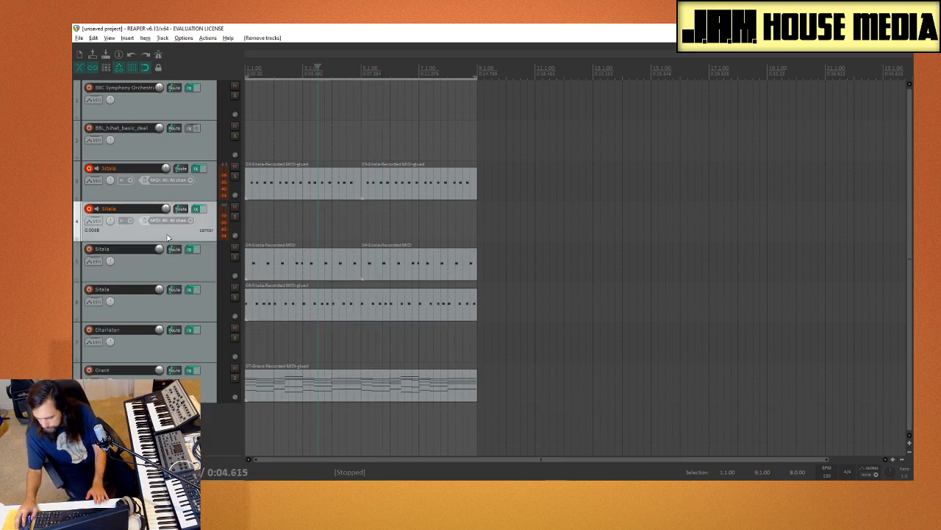
{"action": "key", "text": "space"}
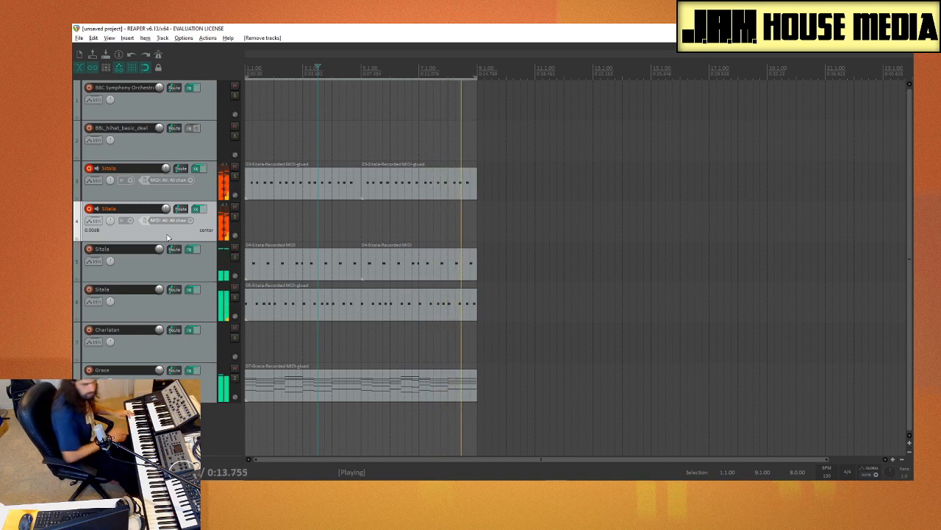
Step: Adjust the first hat pad in track 4's Sitala: Shape 37%, Volume -3.7 dB, Tone 27% and a higher Tuning
{"action": "left_click", "coordinate": [195, 210]}
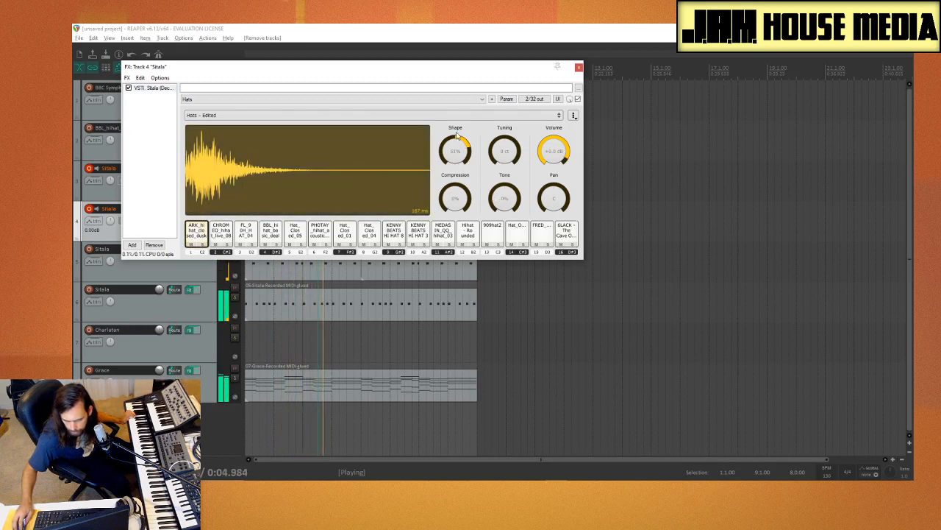
{"action": "left_click_drag", "start_coordinate": [460, 168], "coordinate": [455, 139]}
{"action": "mouse_move", "coordinate": [453, 204]}
{"action": "left_mouse_down"}
{"action": "mouse_move", "coordinate": [464, 127]}
{"action": "mouse_move", "coordinate": [450, 215]}
{"action": "left_mouse_up"}
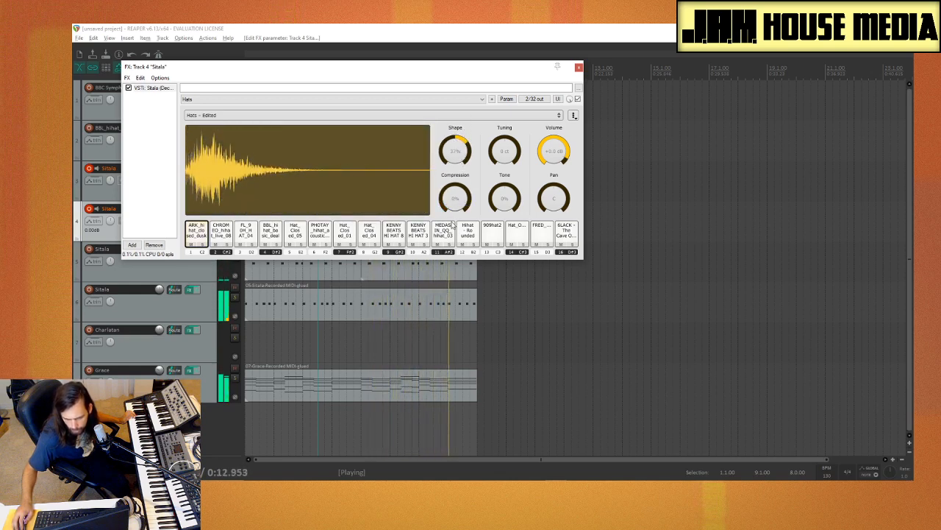
{"action": "left_click_drag", "start_coordinate": [551, 151], "coordinate": [510, 145]}
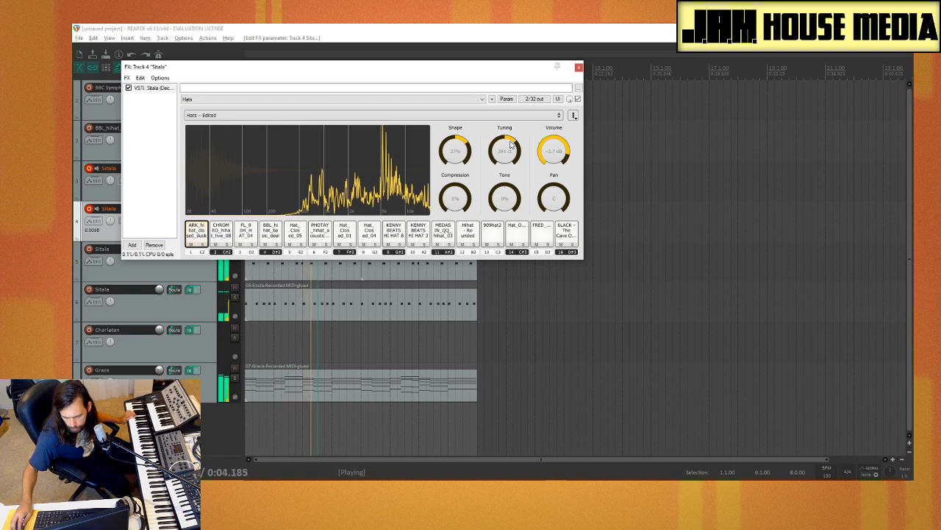
{"action": "mouse_move", "coordinate": [506, 196]}
{"action": "left_mouse_down"}
{"action": "mouse_move", "coordinate": [511, 257]}
{"action": "mouse_move", "coordinate": [514, 156]}
{"action": "mouse_move", "coordinate": [502, 183]}
{"action": "left_mouse_up"}
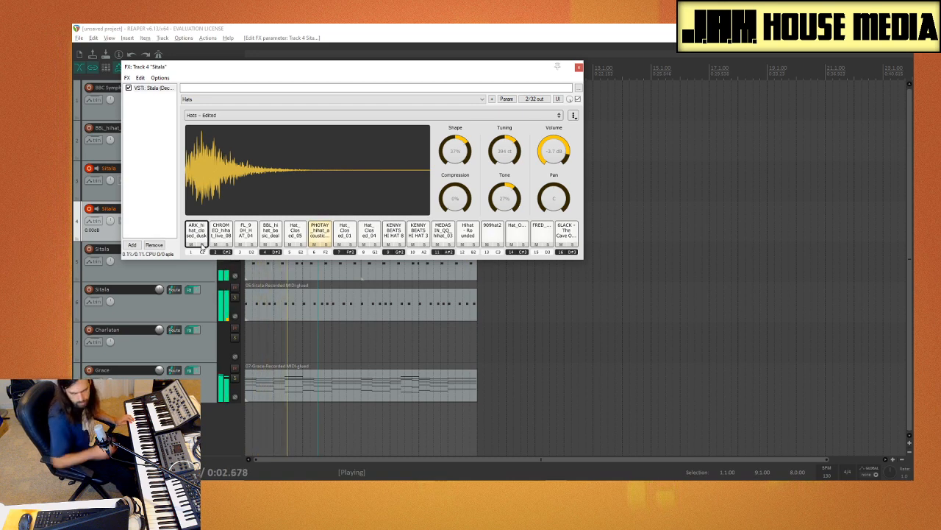
{"action": "left_click", "coordinate": [579, 69]}
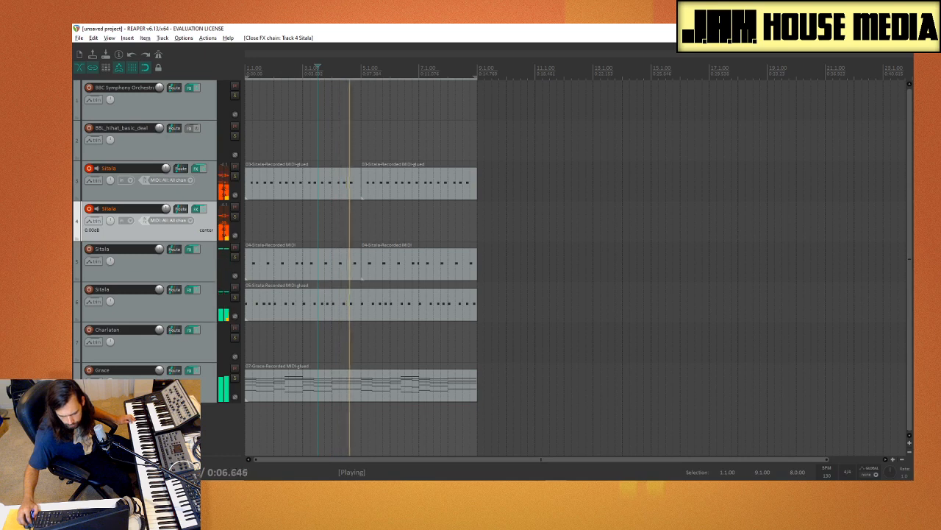
Step: Record a second hi-hat part over the loop with the Sitala on track 4 armed
{"action": "key", "text": "ctrl+r"}
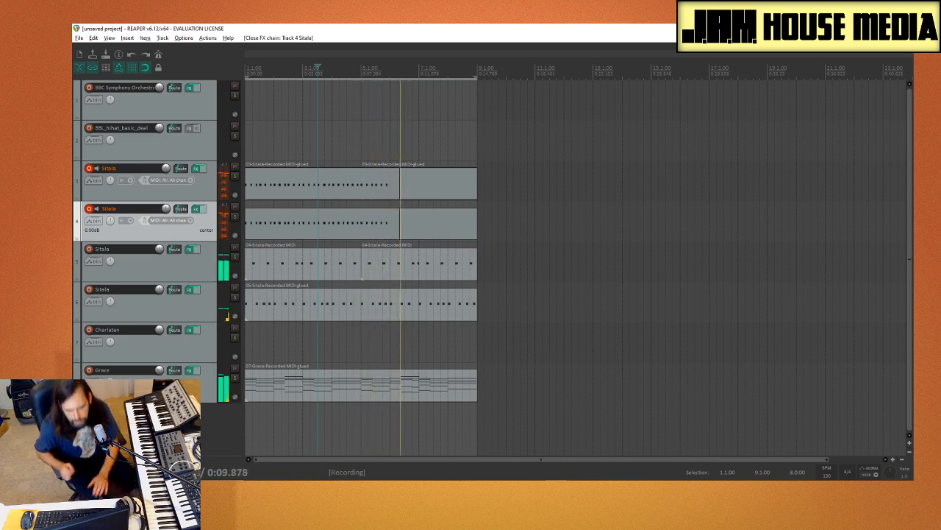
{"action": "key", "text": "space"}
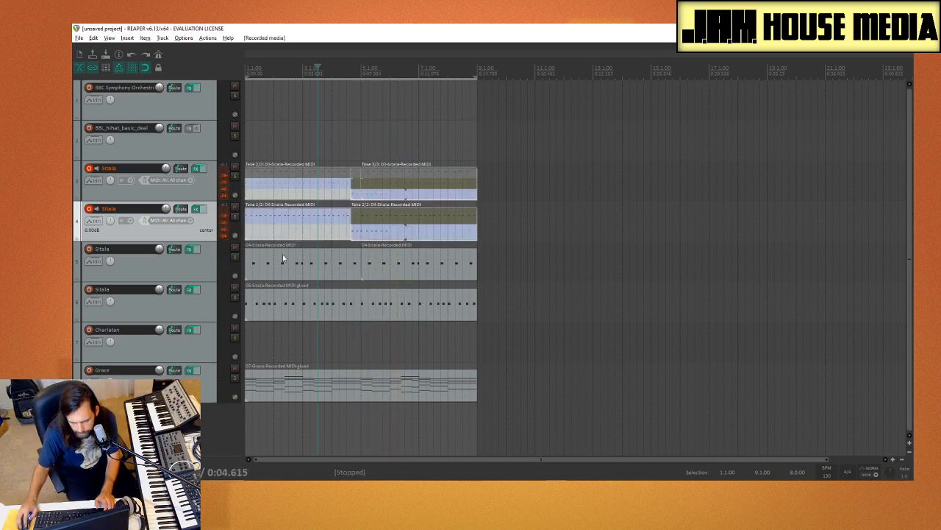
Step: Activate the first take of both hi-hat clips on track 3, disarm the track and glue the second clip
{"action": "left_click", "coordinate": [338, 177]}
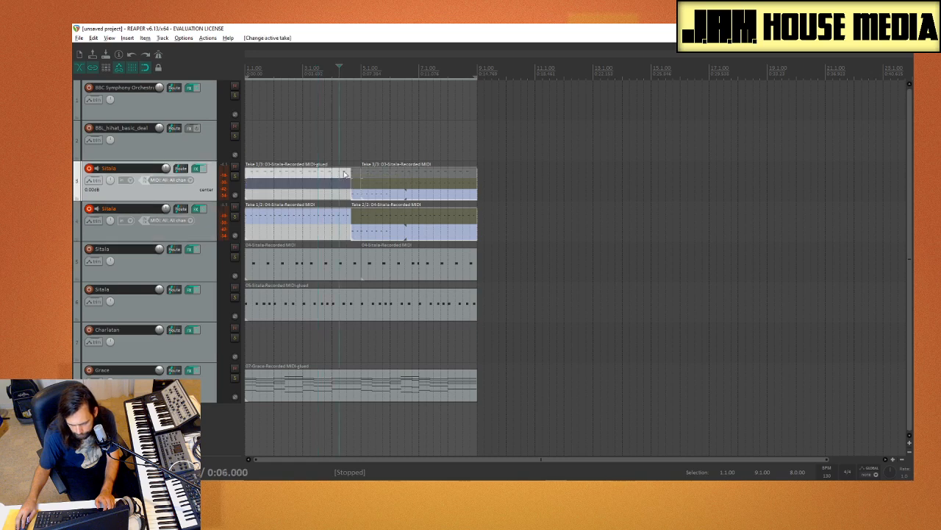
{"action": "left_click", "coordinate": [380, 177]}
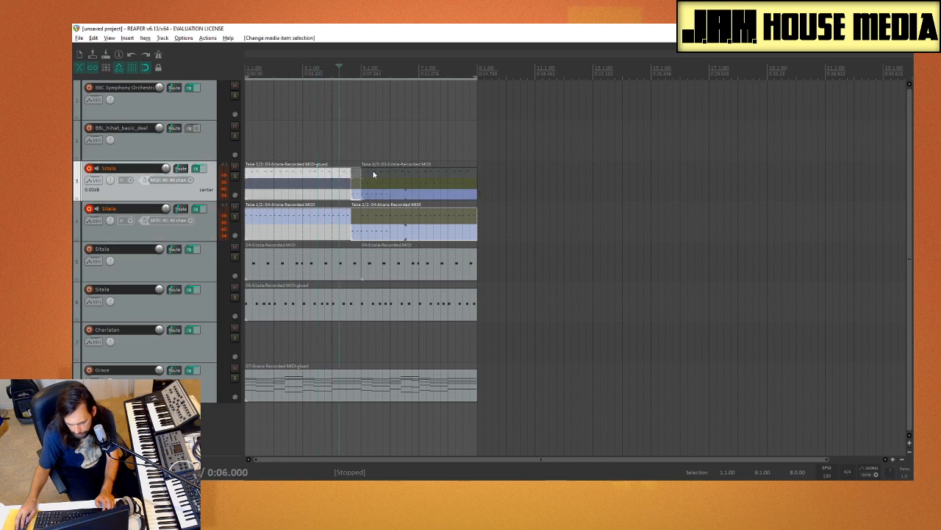
{"action": "left_click", "coordinate": [373, 174]}
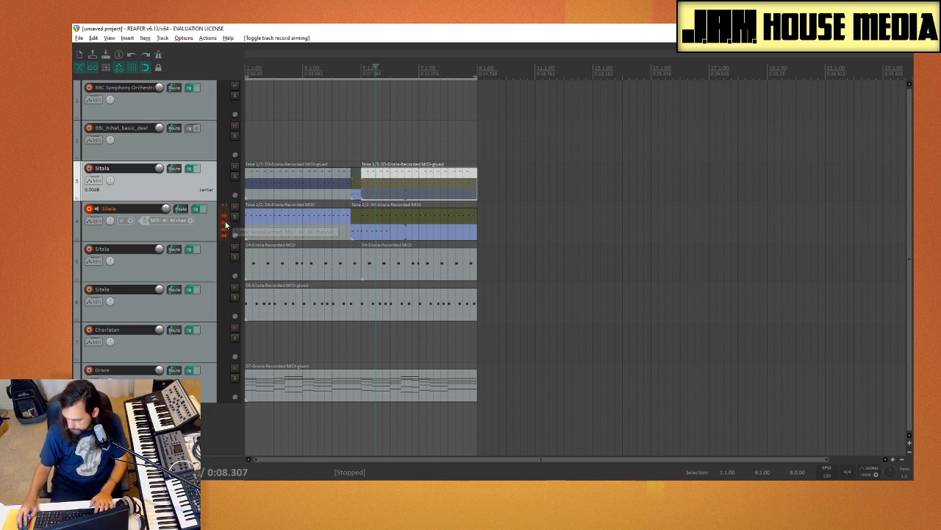
{"action": "right_click", "coordinate": [380, 180]}
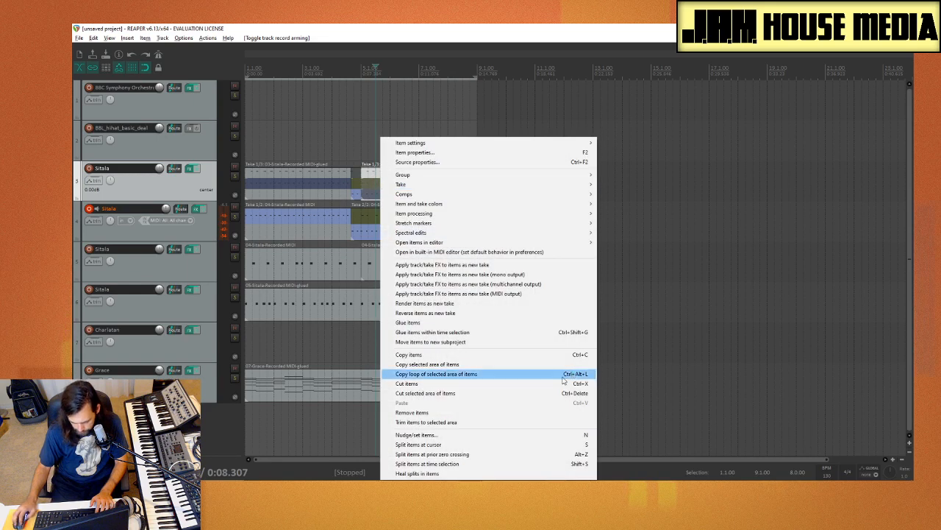
{"action": "left_click", "coordinate": [467, 323]}
Step: Replace the first hi-hat clip on track 3 with a copy of the glued second clip placed at bar 1
{"action": "left_click", "coordinate": [331, 183]}
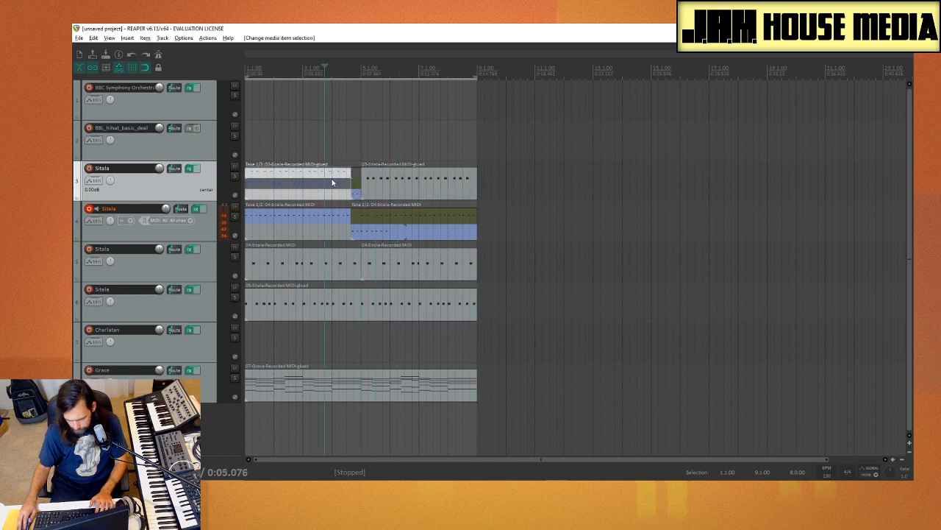
{"action": "key", "text": "Delete"}
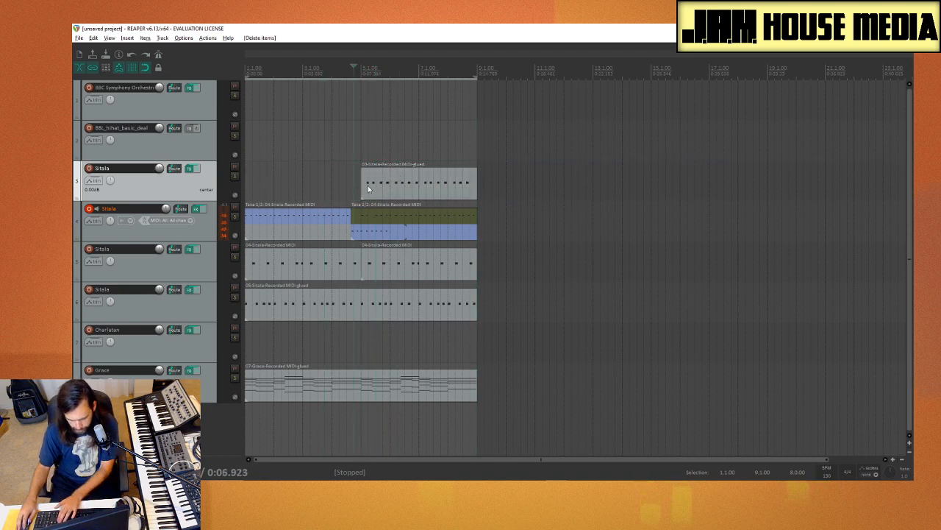
{"action": "left_click", "coordinate": [391, 184]}
{"action": "left_click_drag", "start_coordinate": [423, 186], "coordinate": [307, 187]}
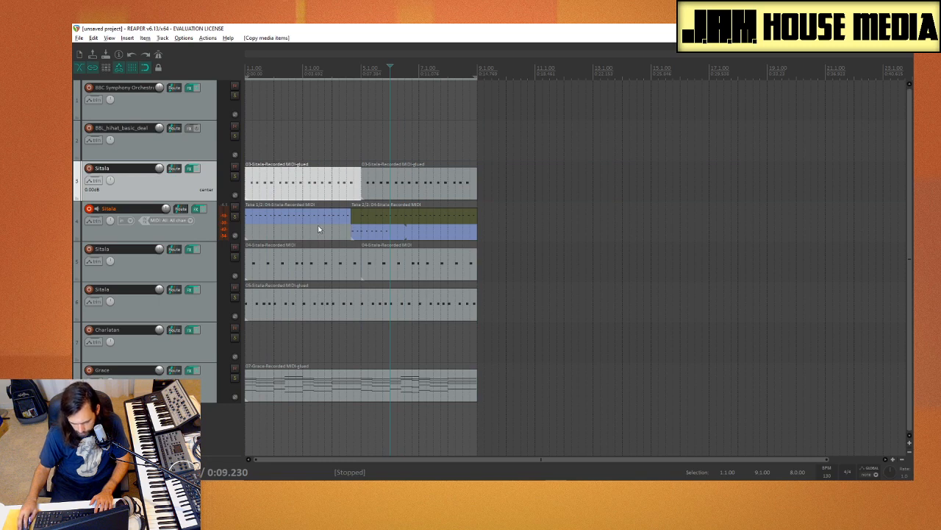
Step: Glue the first recorded clip on track 4 and delete the second clip on that track
{"action": "left_click", "coordinate": [321, 217]}
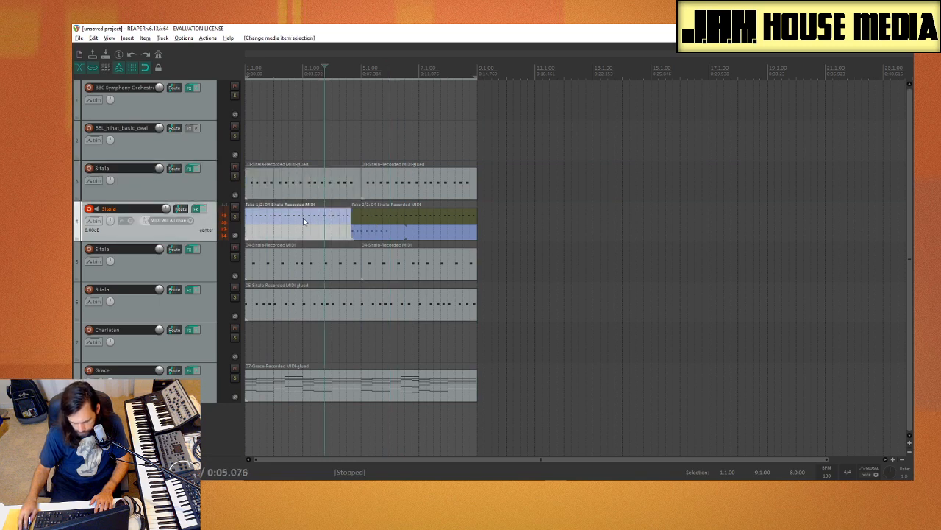
{"action": "left_click", "coordinate": [303, 218]}
{"action": "right_click", "coordinate": [297, 219]}
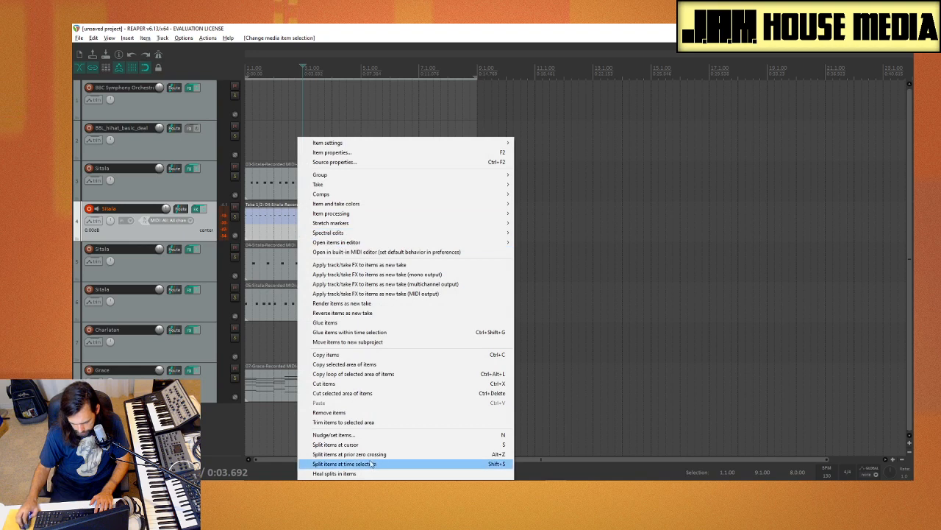
{"action": "left_click", "coordinate": [327, 322]}
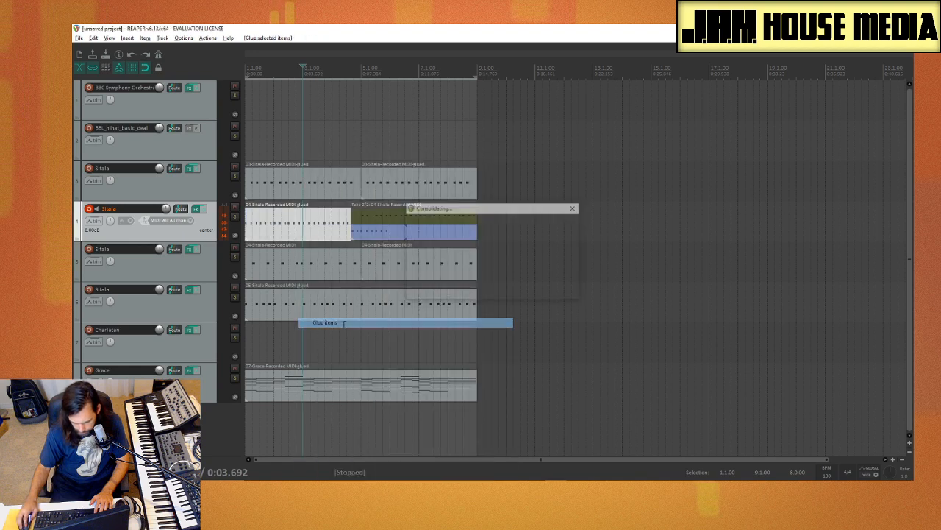
{"action": "left_click", "coordinate": [380, 220]}
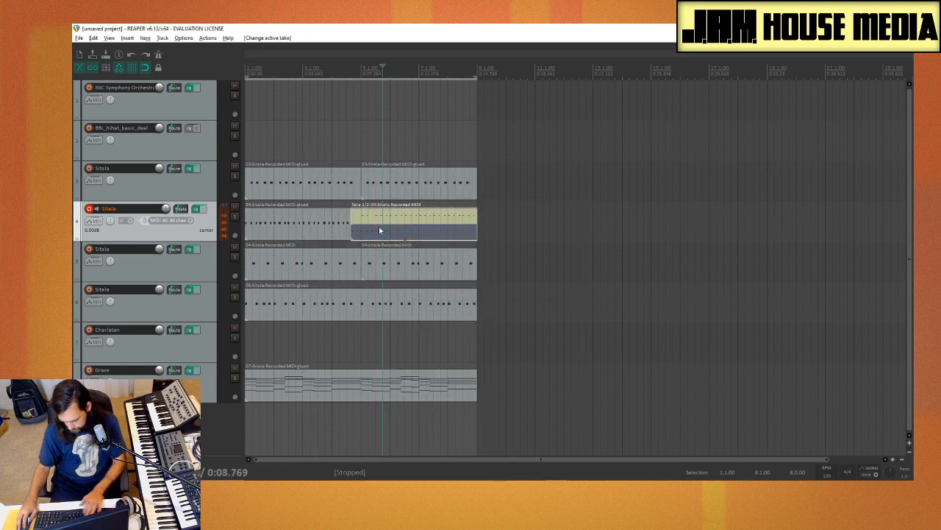
{"action": "key", "text": "Delete"}
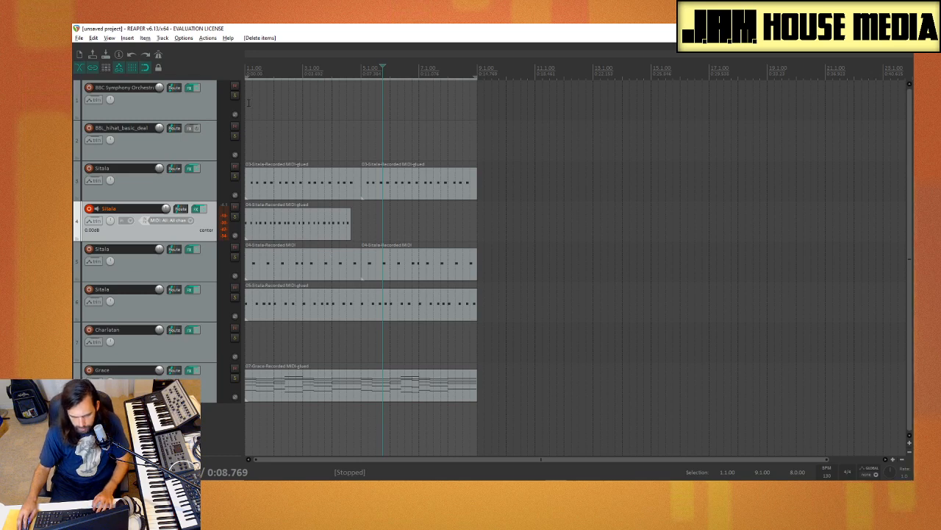
Step: Quantize all notes in track 4's glued clip to the 1/16 grid at 100% strength and play the result
{"action": "double_click", "coordinate": [289, 217]}
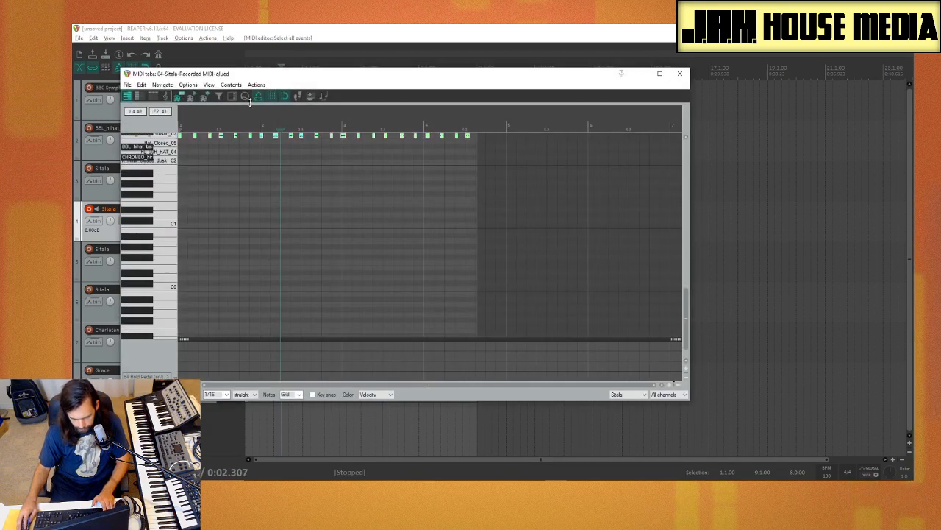
{"action": "key", "text": "ctrl+a"}
{"action": "key", "text": "q"}
{"action": "key", "text": "space"}
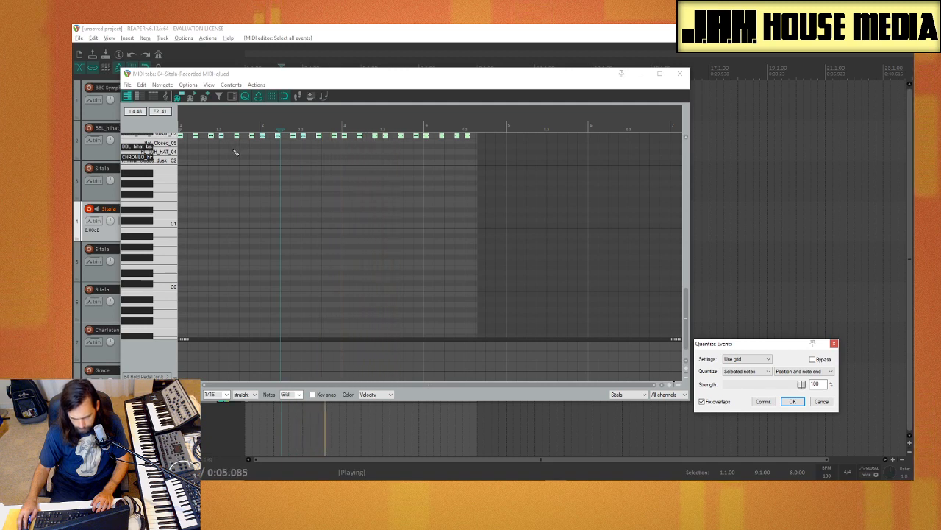
{"action": "key", "text": "space"}
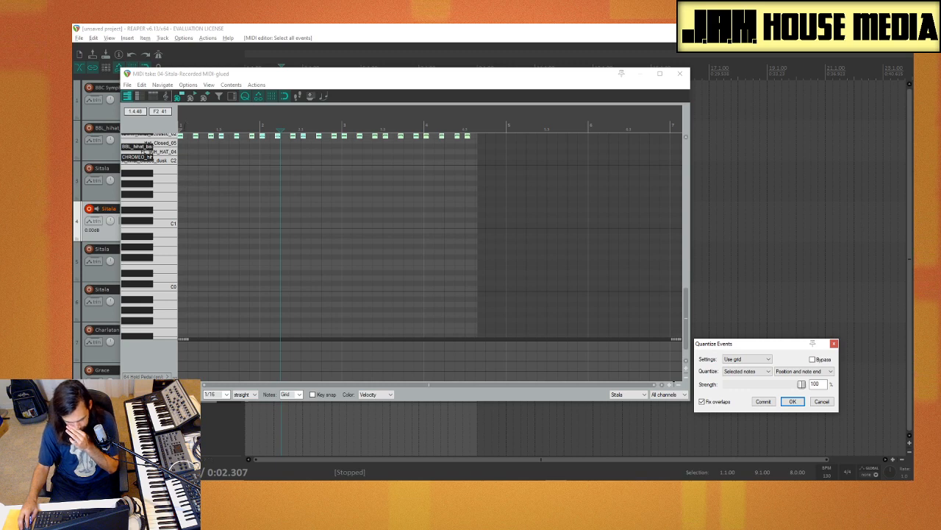
{"action": "left_click", "coordinate": [182, 184]}
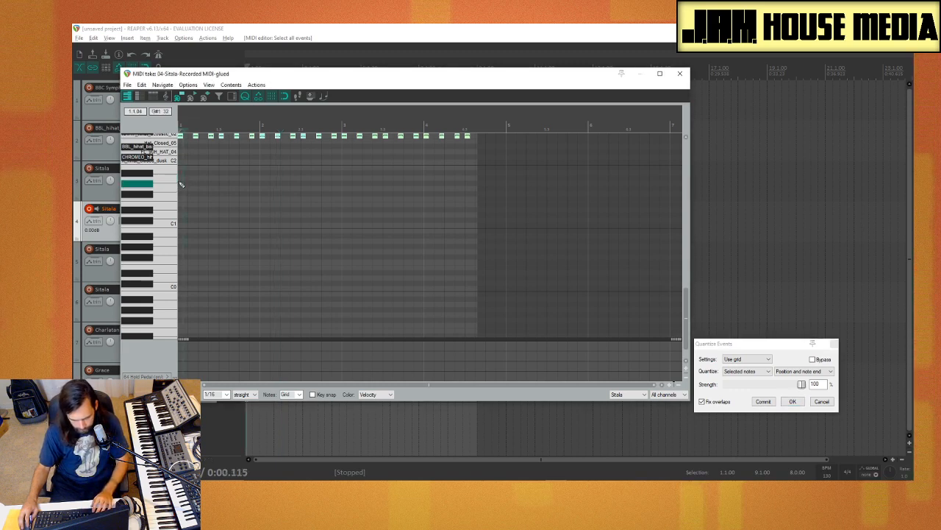
{"action": "key", "text": "space"}
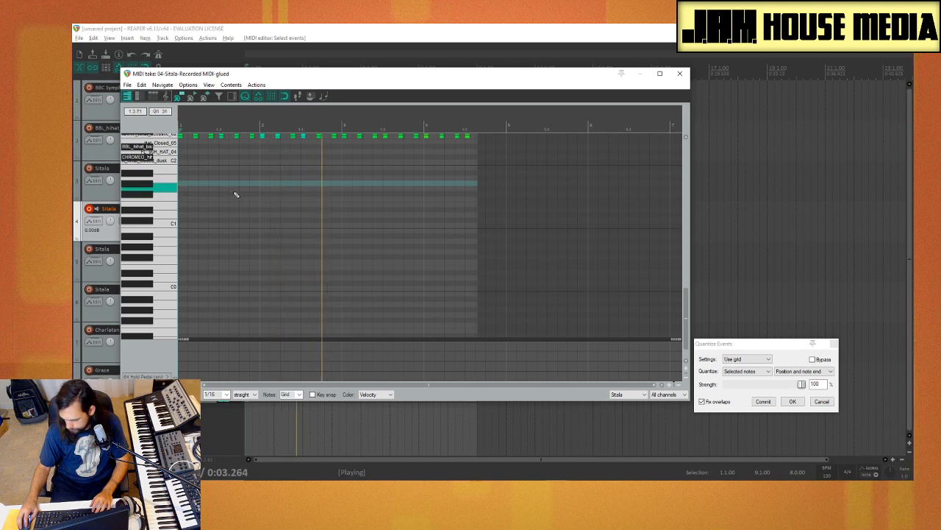
{"action": "key", "text": "space"}
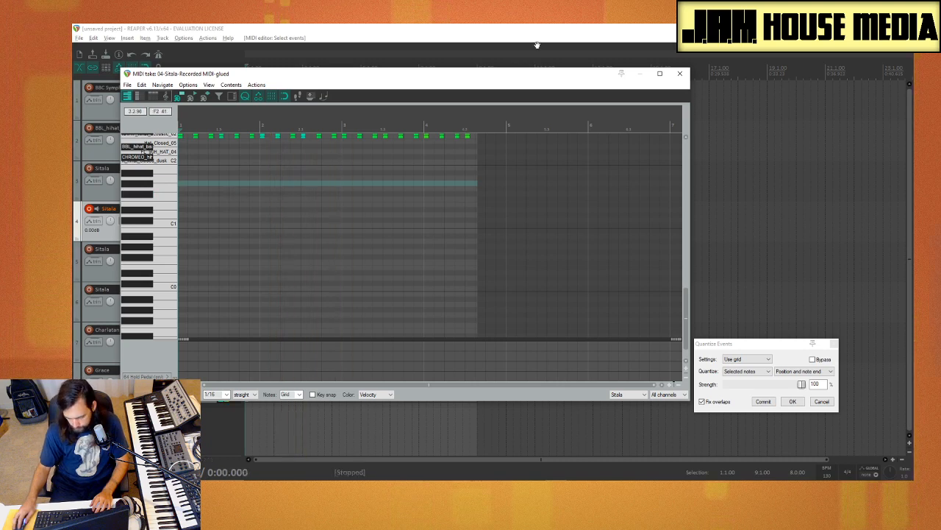
{"action": "left_click", "coordinate": [681, 77]}
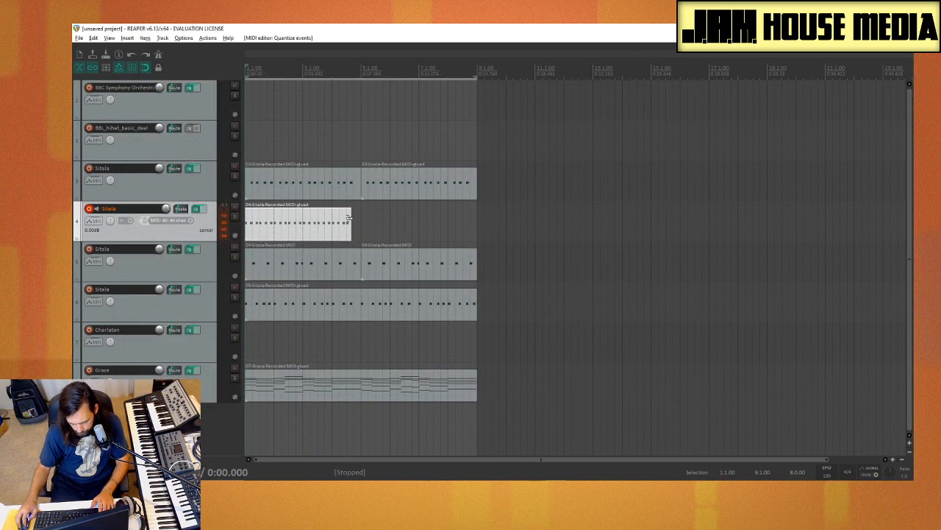
Step: Trim track 4's clip to two bars and duplicate it three times to fill the eight-bar loop
{"action": "left_click_drag", "start_coordinate": [350, 218], "coordinate": [302, 223]}
{"action": "key", "text": "ctrl+d"}
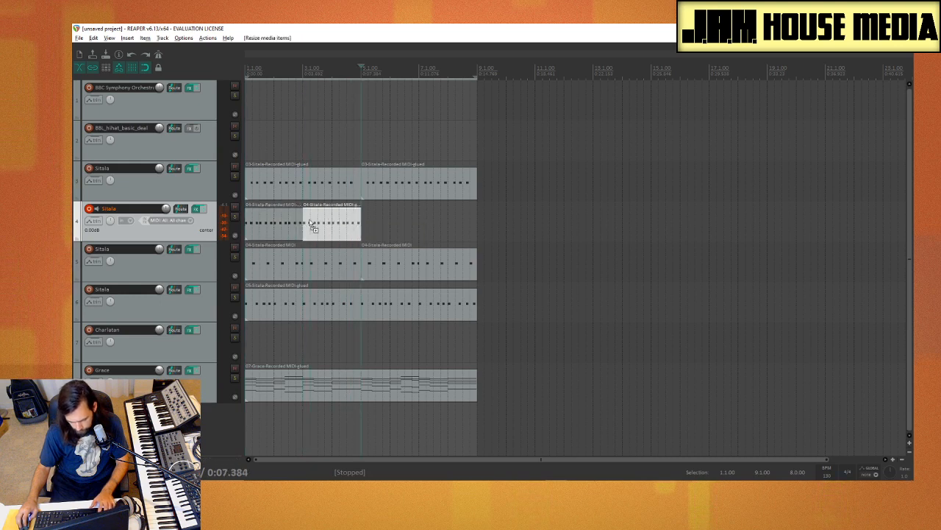
{"action": "key", "text": "ctrl+d"}
{"action": "key", "text": "ctrl+d"}
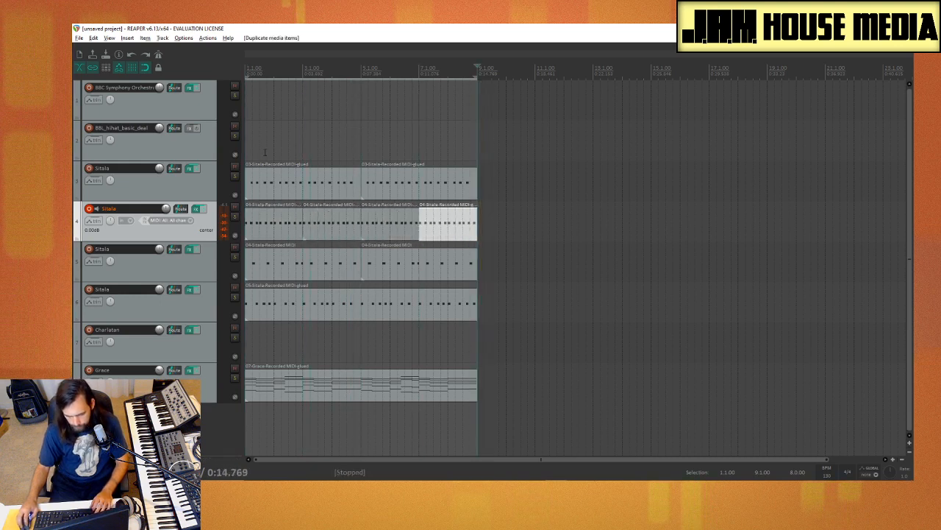
Step: Play the loop from bar 1 and adjust the volume of the Sitala on track 4
{"action": "left_click", "coordinate": [247, 139]}
{"action": "key", "text": "space"}
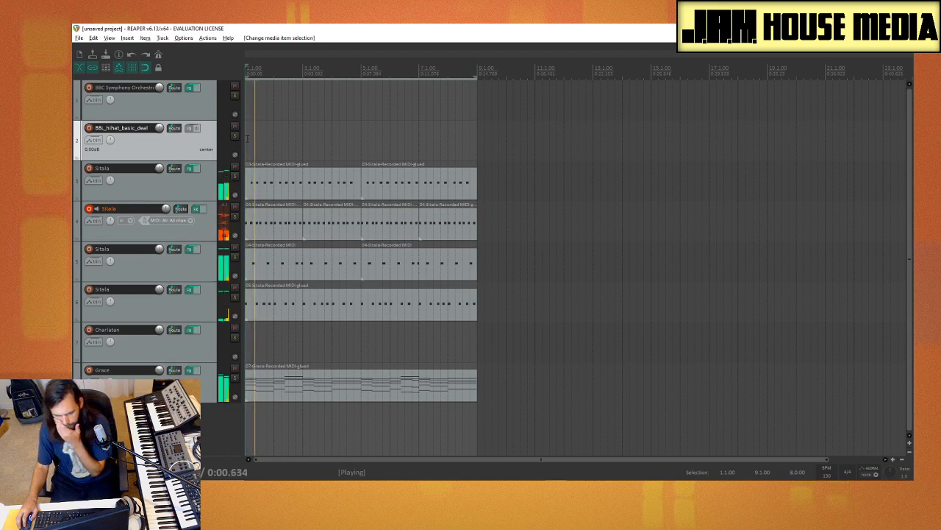
{"action": "left_click_drag", "start_coordinate": [165, 209], "coordinate": [166, 211]}
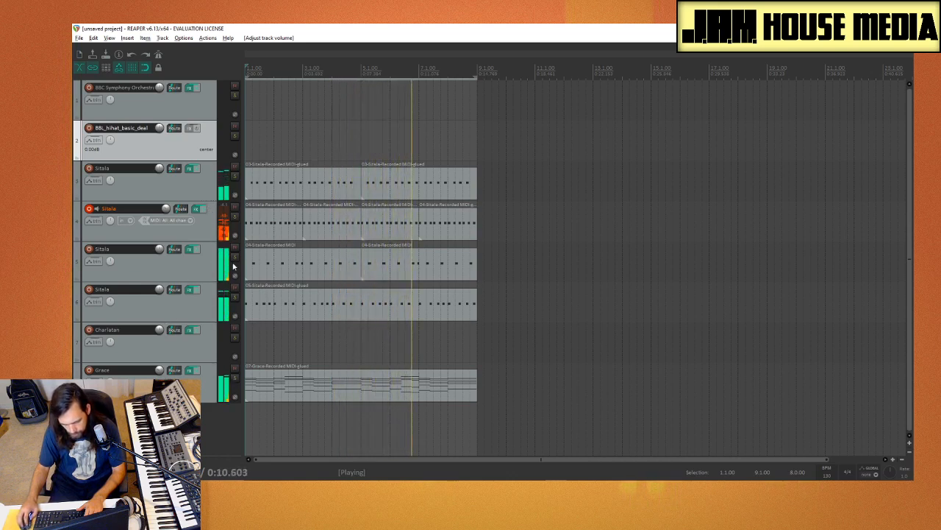
Step: Solo the Sitala tracks 6, 5 and 4 one after another to hear each part alone during playback
{"action": "left_click", "coordinate": [235, 297]}
{"action": "left_click", "coordinate": [236, 297]}
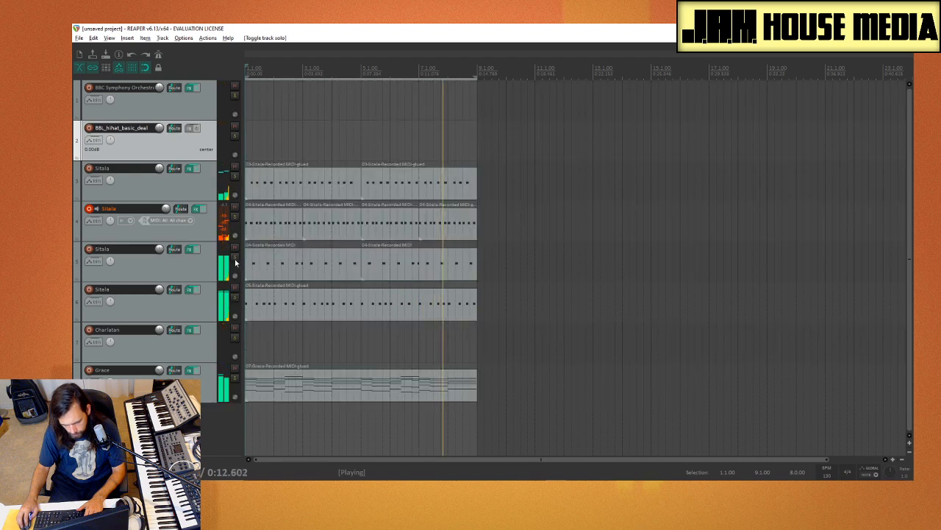
{"action": "left_click", "coordinate": [236, 262]}
{"action": "left_click", "coordinate": [235, 262]}
{"action": "left_click", "coordinate": [235, 217]}
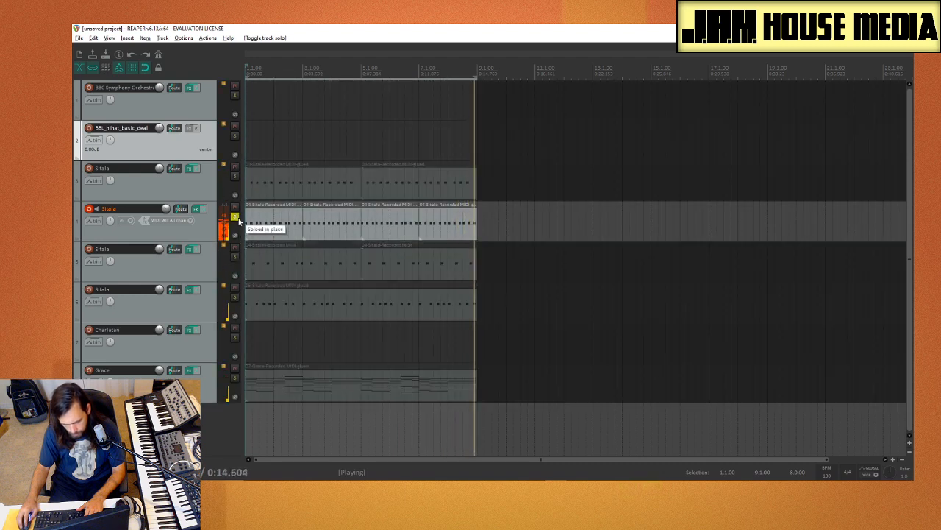
{"action": "left_click", "coordinate": [236, 218]}
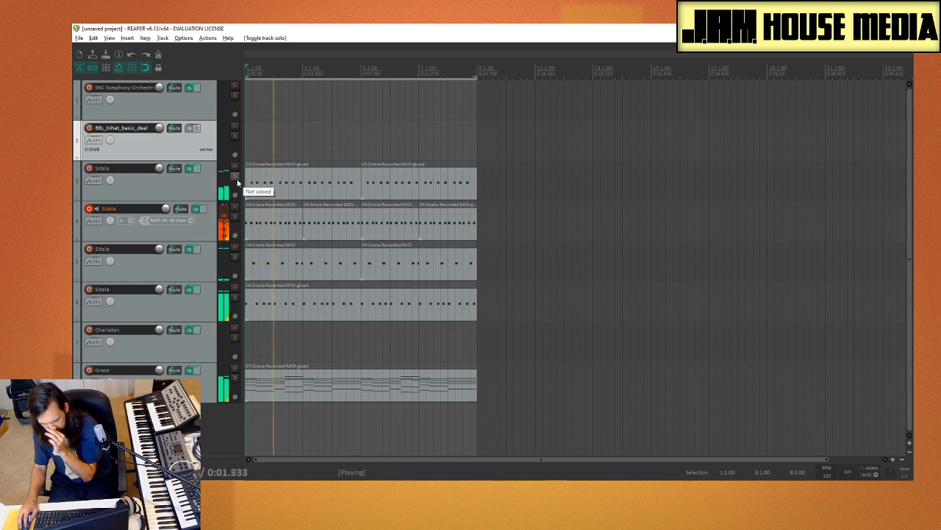
Step: Compare the two hi-hat parts by muting tracks 3 and 4 in turn, leaving track 3 muted
{"action": "left_click", "coordinate": [235, 172]}
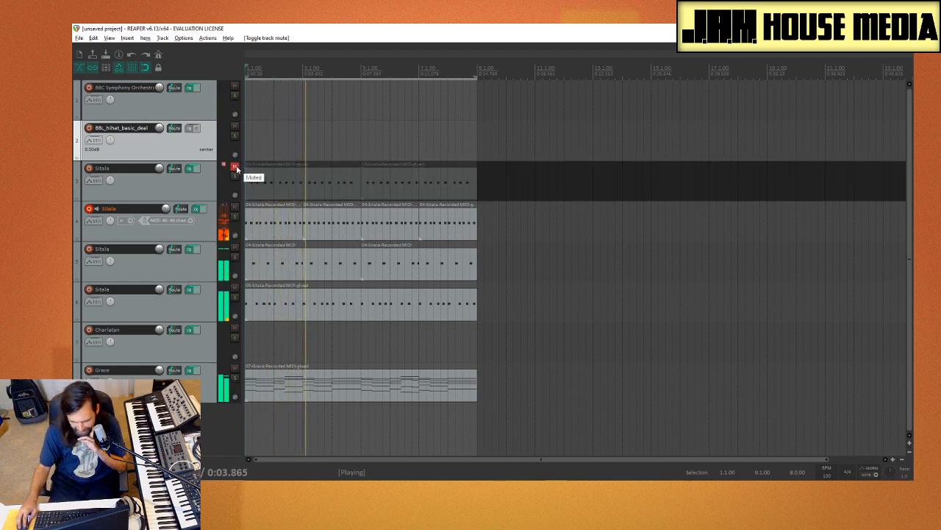
{"action": "left_click", "coordinate": [235, 172]}
{"action": "left_click", "coordinate": [235, 211]}
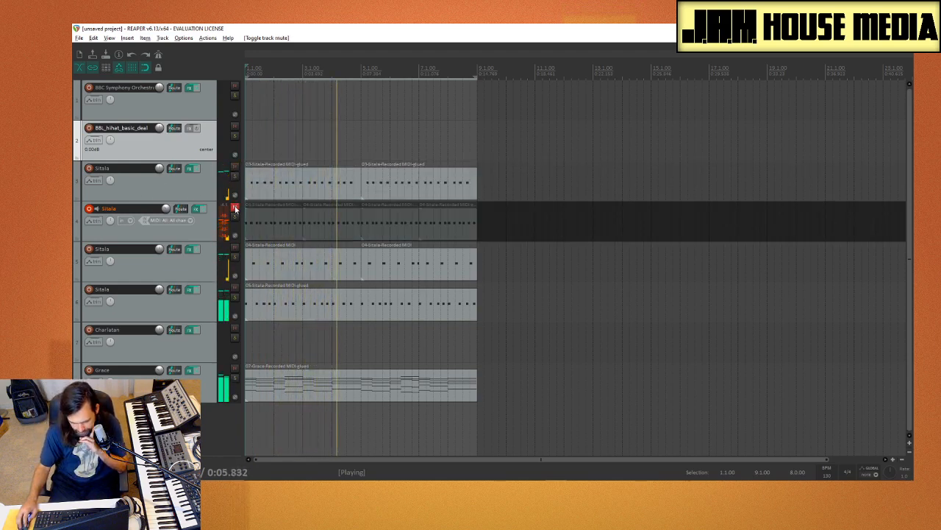
{"action": "left_click", "coordinate": [235, 211]}
{"action": "left_click", "coordinate": [234, 169]}
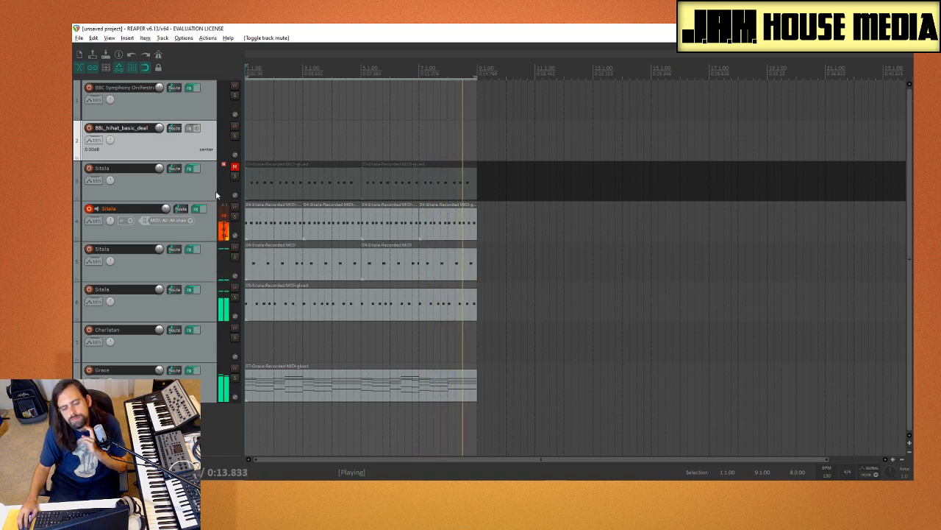
Step: Disarm the Sitala on track 4 and arm the Charlatan track for recording
{"action": "left_click", "coordinate": [190, 428]}
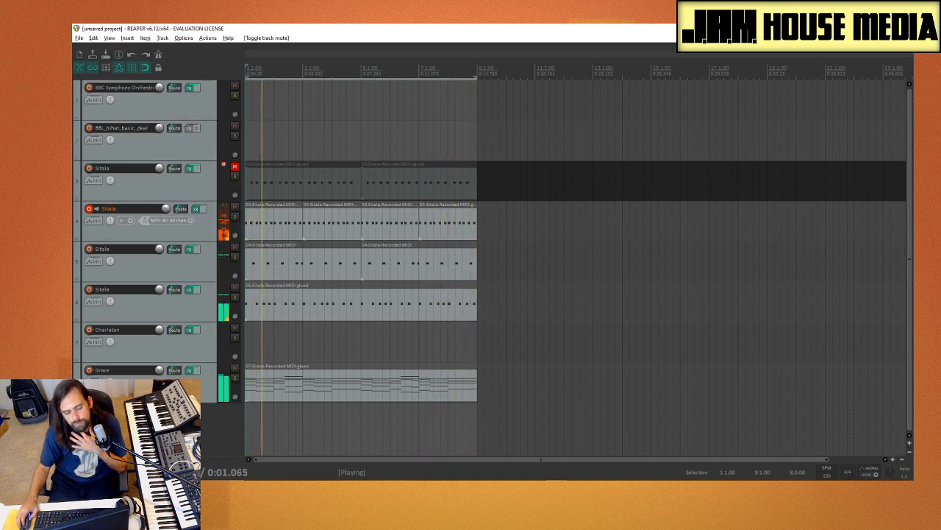
{"action": "left_click", "coordinate": [184, 354]}
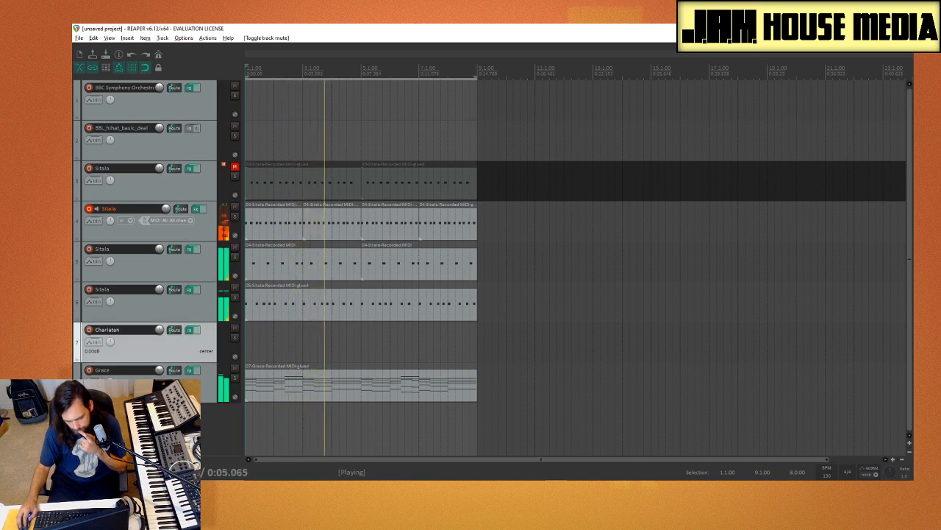
{"action": "left_click", "coordinate": [89, 209]}
{"action": "left_click", "coordinate": [89, 329]}
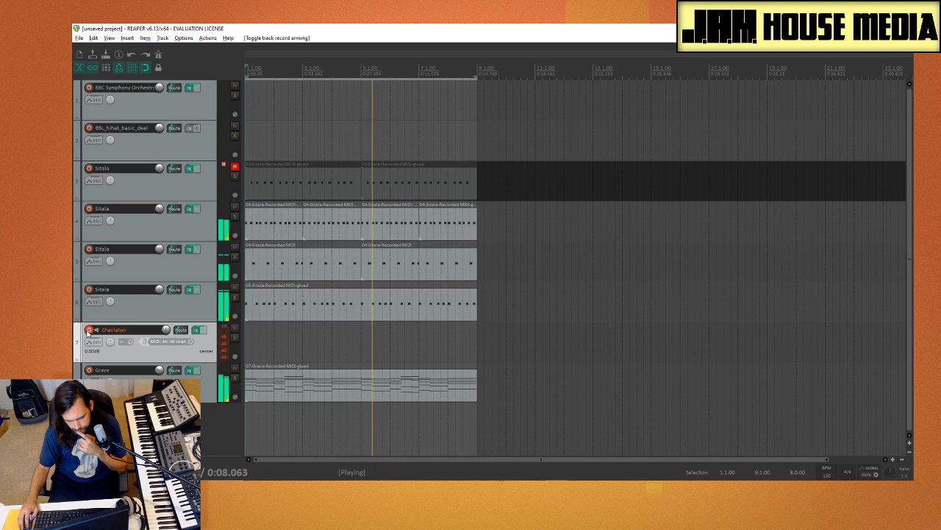
Step: In track 7's Charlatan synth, adjust the OSC 1 Shape and set the OSC 2 Octave to -1
{"action": "left_click", "coordinate": [196, 331]}
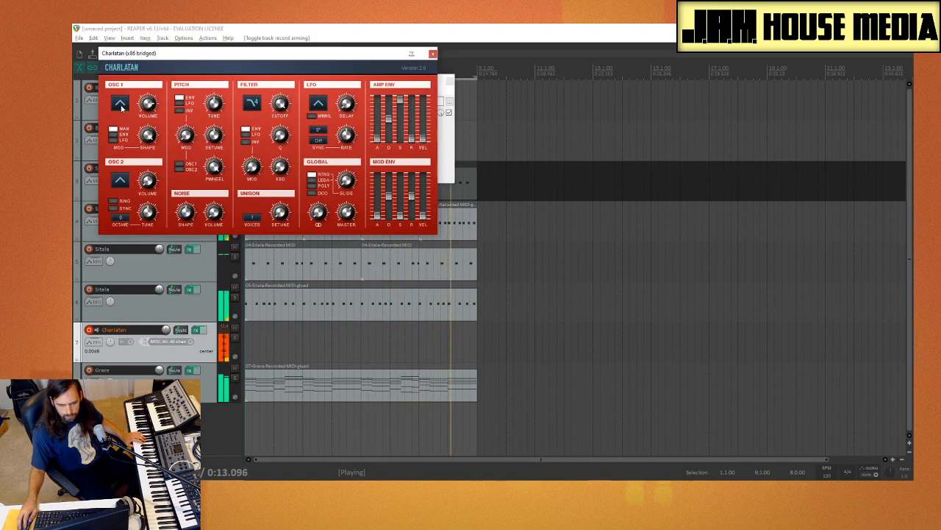
{"action": "left_click_drag", "start_coordinate": [148, 134], "coordinate": [152, 160]}
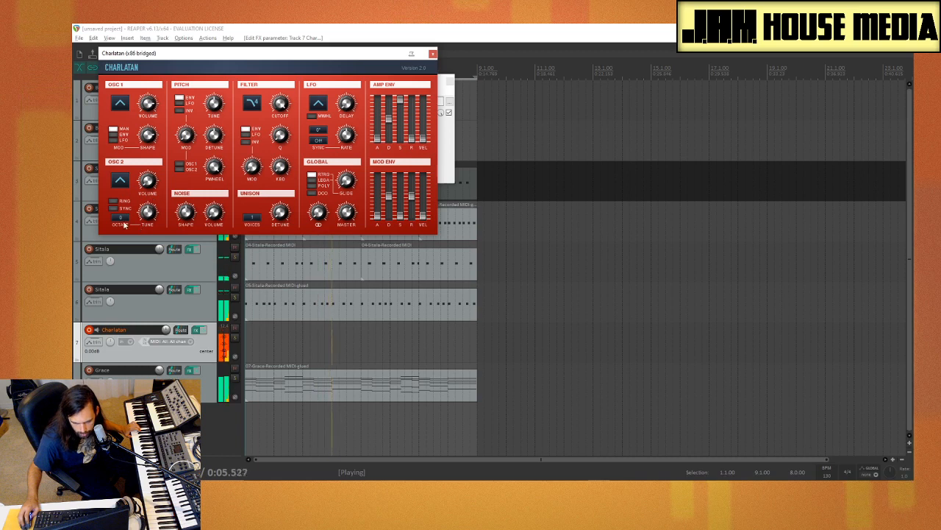
{"action": "left_click_drag", "start_coordinate": [122, 219], "coordinate": [127, 227]}
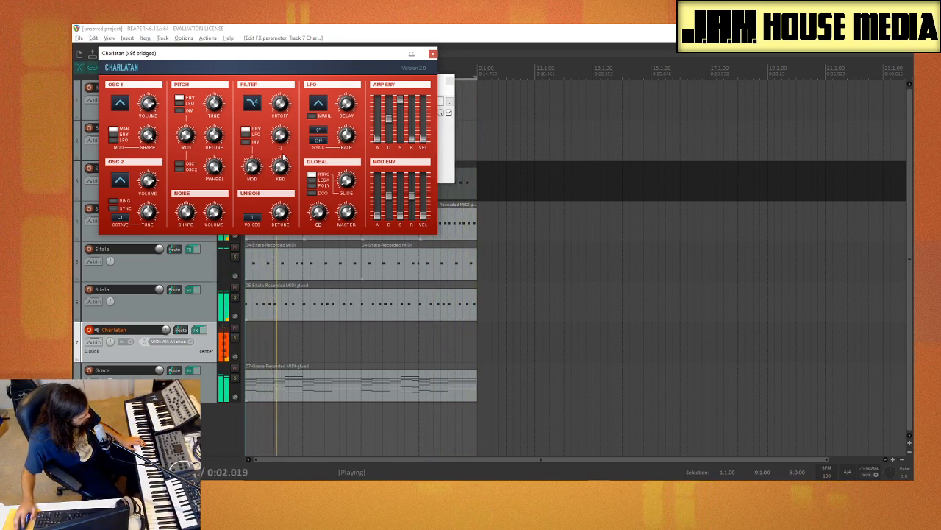
Step: Stop playback and open track 8's Grace sampler to audition its sound, switching the track's record arming on and off again
{"action": "left_click", "coordinate": [434, 54]}
{"action": "key", "text": "space"}
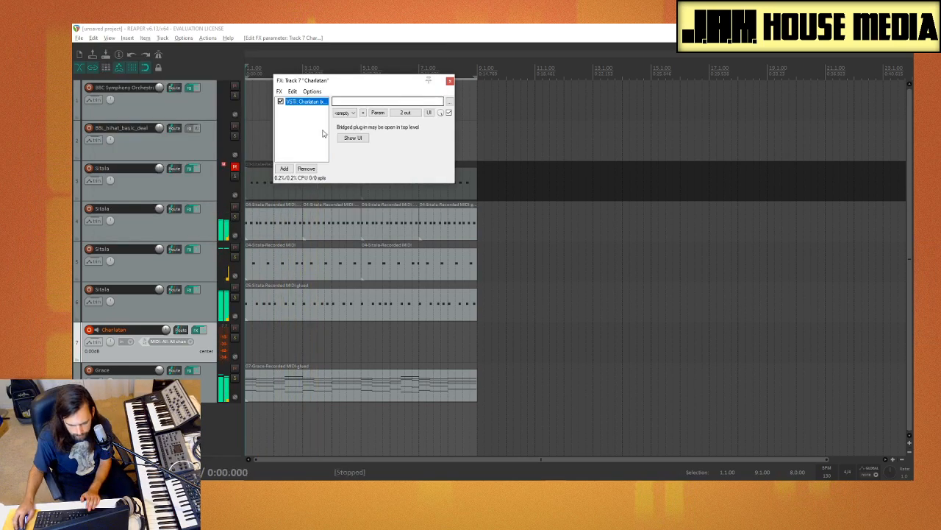
{"action": "left_click", "coordinate": [154, 305]}
{"action": "left_click", "coordinate": [100, 375]}
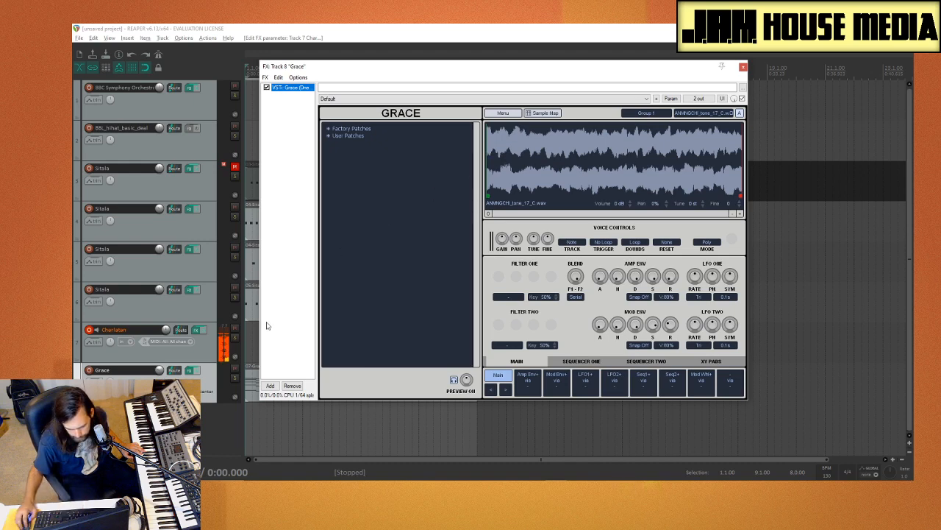
{"action": "left_click", "coordinate": [89, 373]}
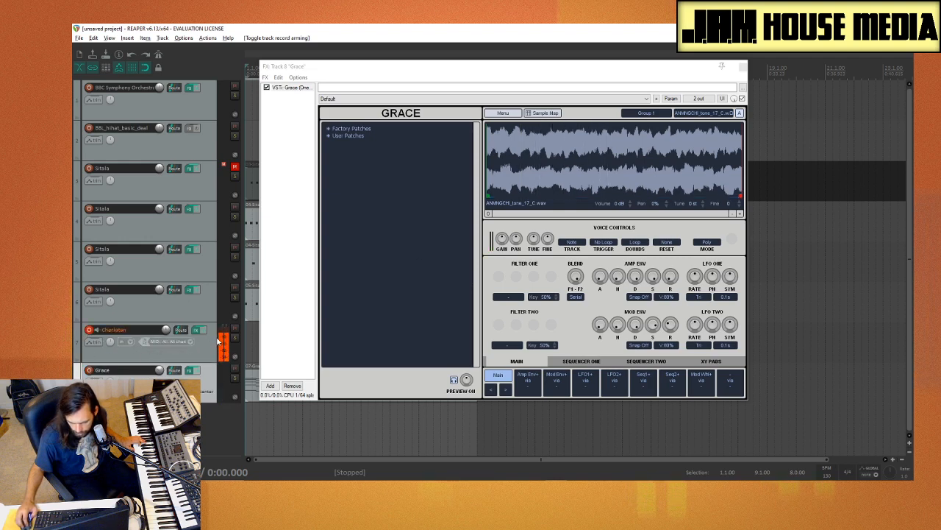
{"action": "left_click", "coordinate": [90, 372]}
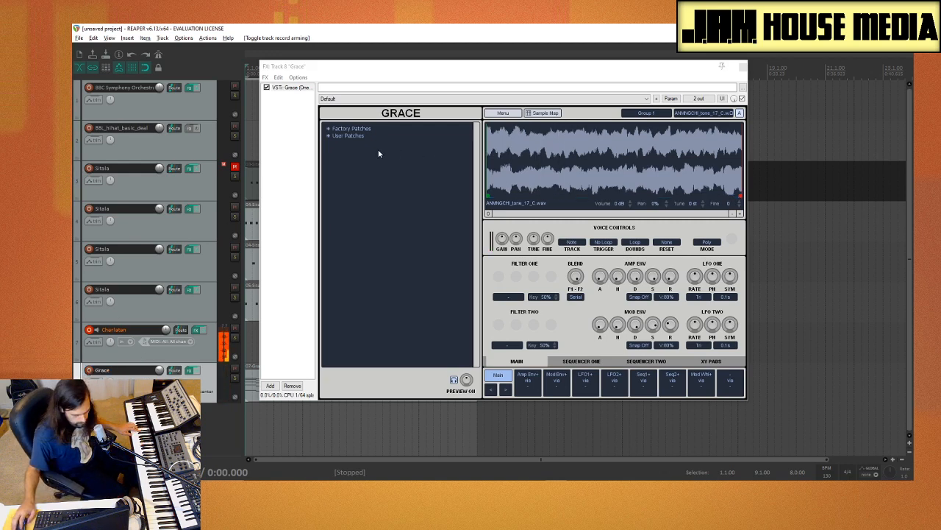
Step: Close the Grace and Charlatan FX windows and record a MIDI part on the Charlatan track across the eight-bar loop
{"action": "key", "text": "space"}
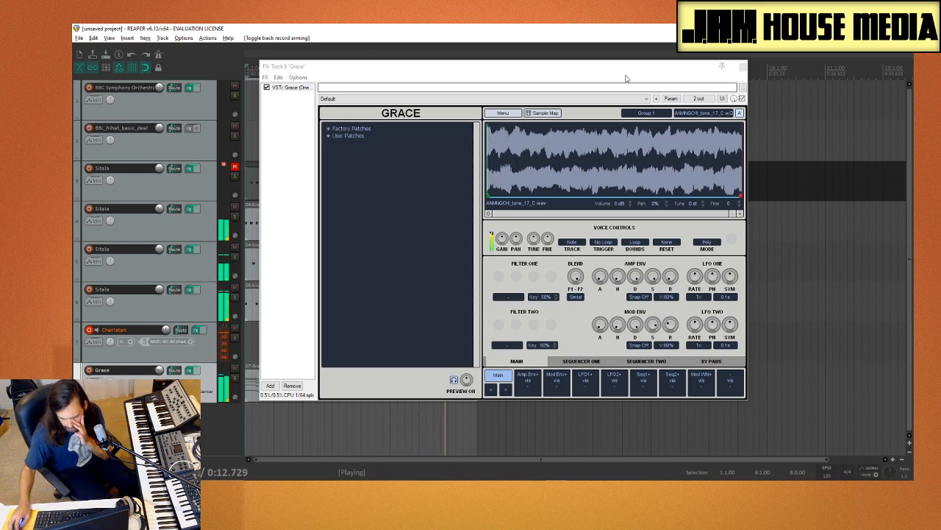
{"action": "left_click", "coordinate": [743, 67]}
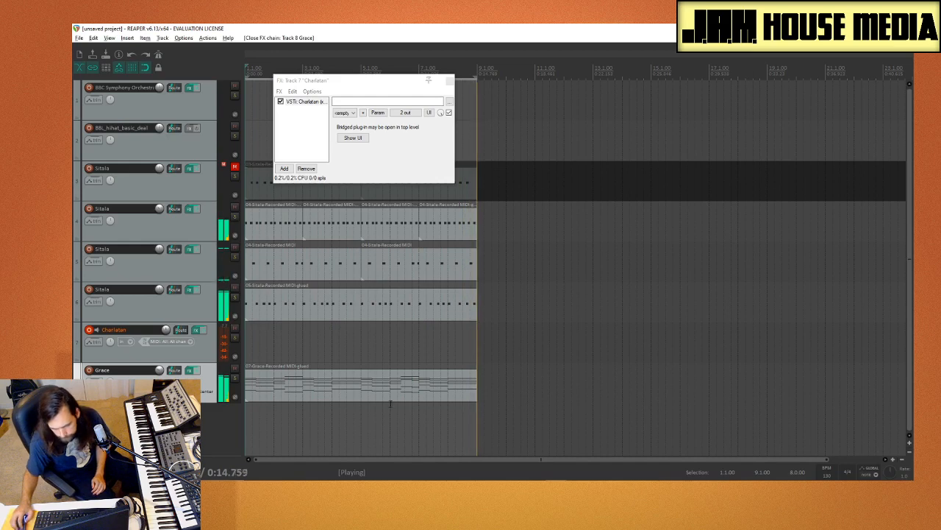
{"action": "left_click", "coordinate": [449, 80]}
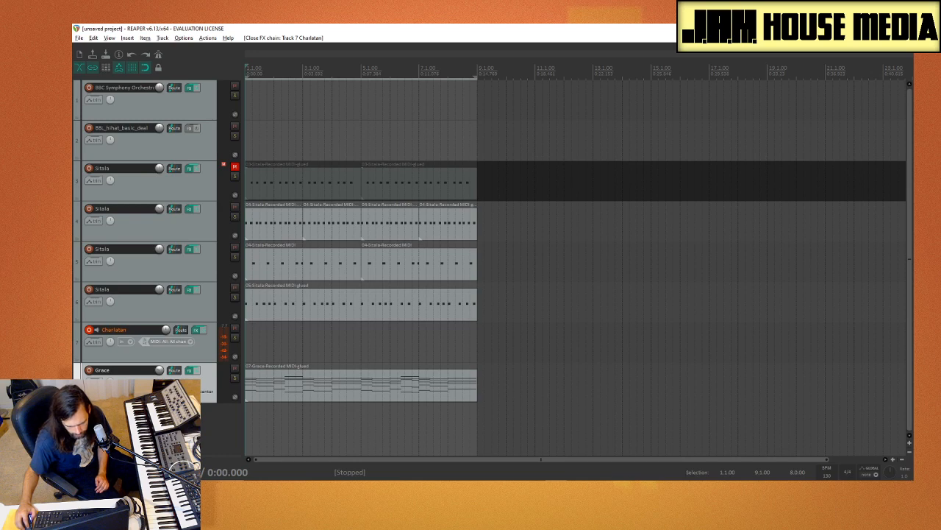
{"action": "left_click", "coordinate": [122, 358]}
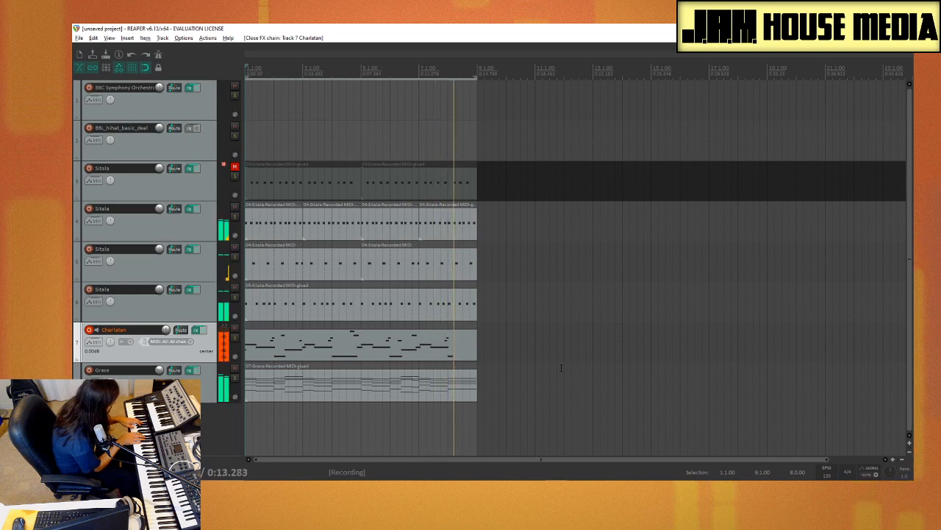
{"action": "key", "text": "space"}
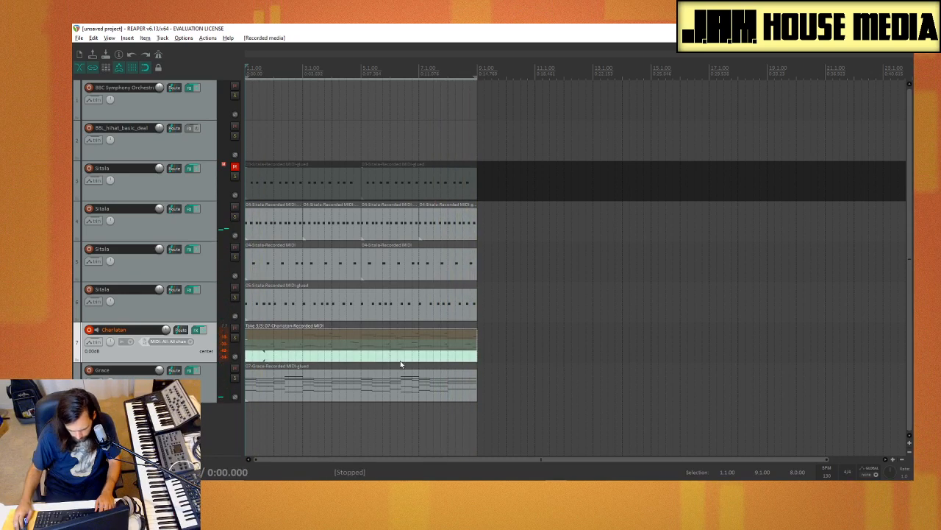
Step: Make the full recorded take active on the Charlatan track and glue the item
{"action": "left_click", "coordinate": [397, 346]}
{"action": "right_click", "coordinate": [390, 351]}
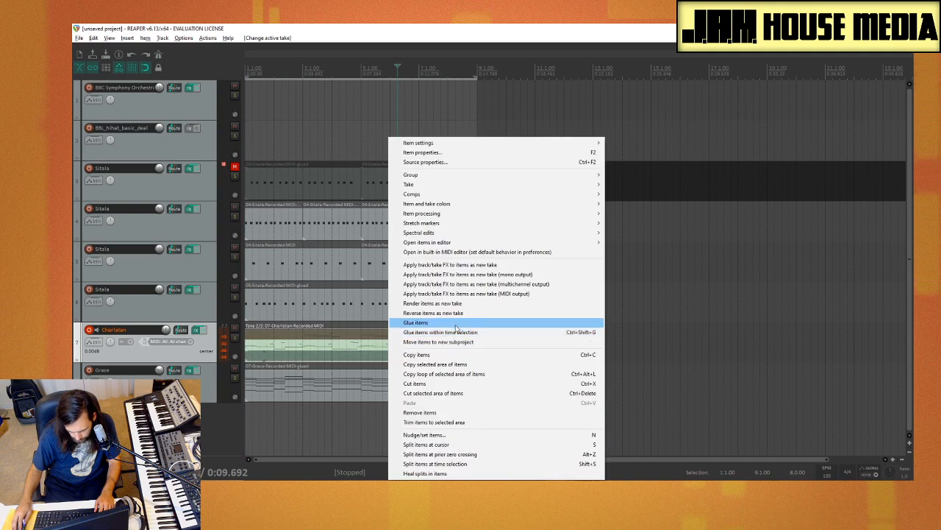
{"action": "left_click", "coordinate": [401, 321]}
Step: Quantize all notes of the glued Charlatan item to the 1/16 grid at 100% strength and play back the result
{"action": "double_click", "coordinate": [380, 353]}
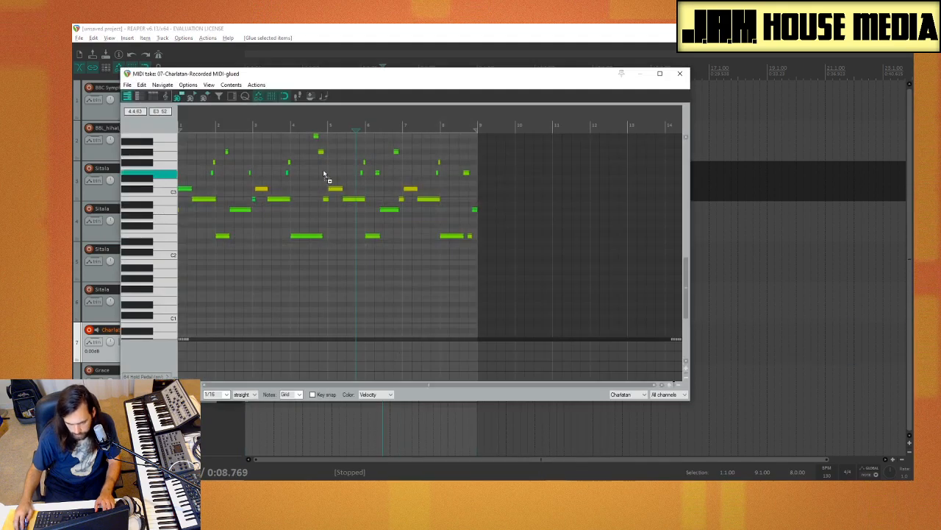
{"action": "left_click", "coordinate": [245, 96]}
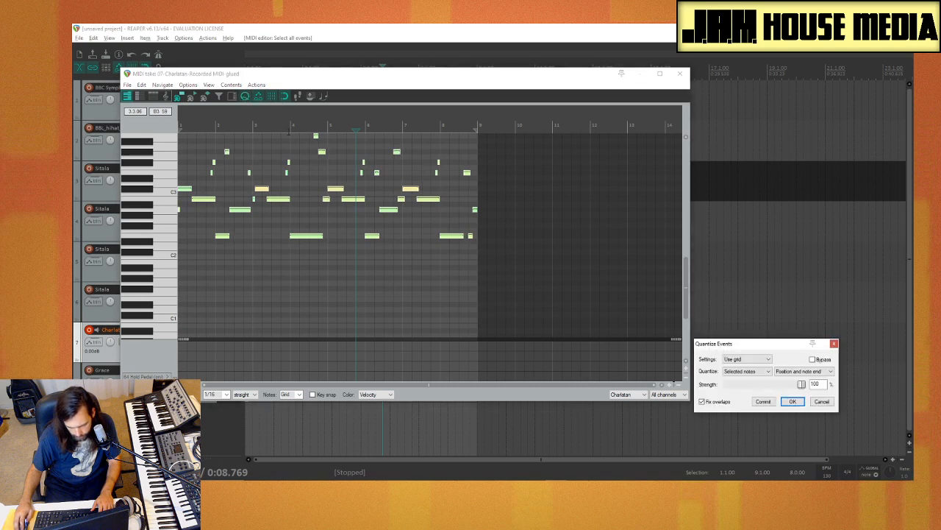
{"action": "left_click", "coordinate": [332, 287]}
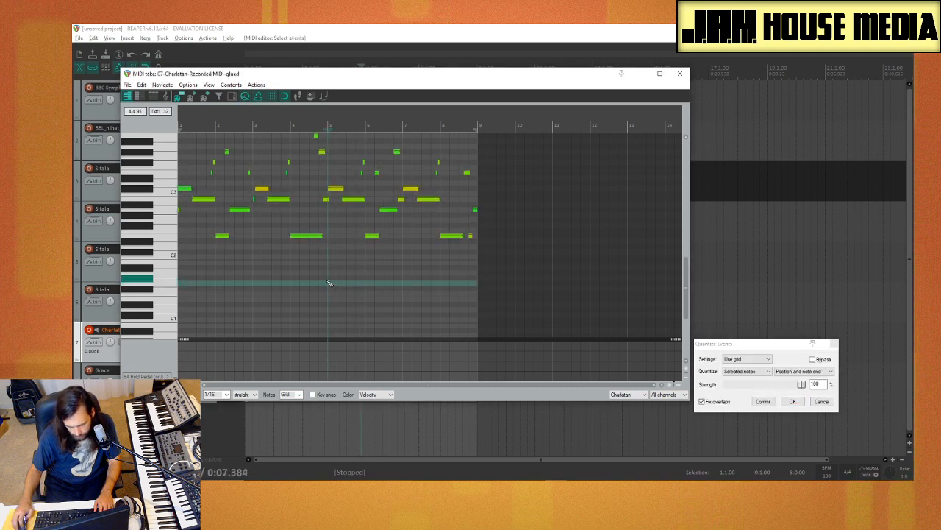
{"action": "key", "text": "space"}
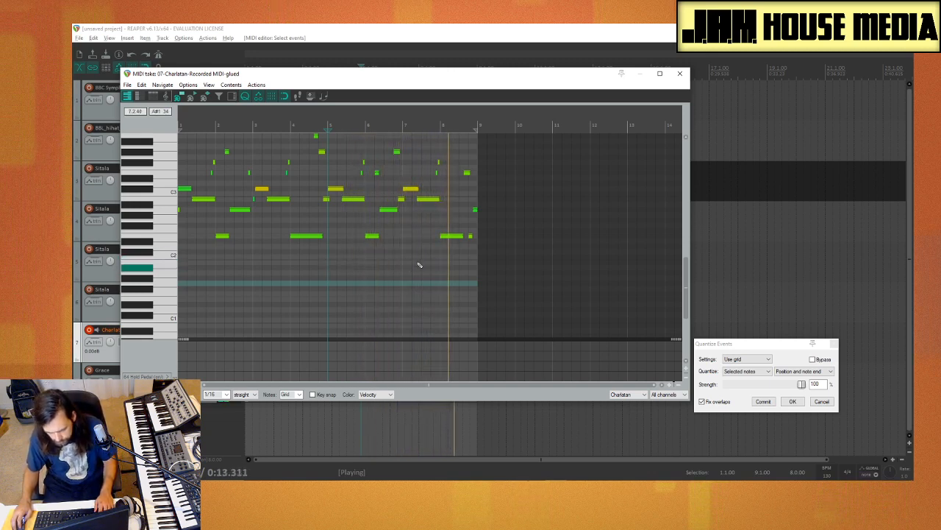
{"action": "key", "text": "space"}
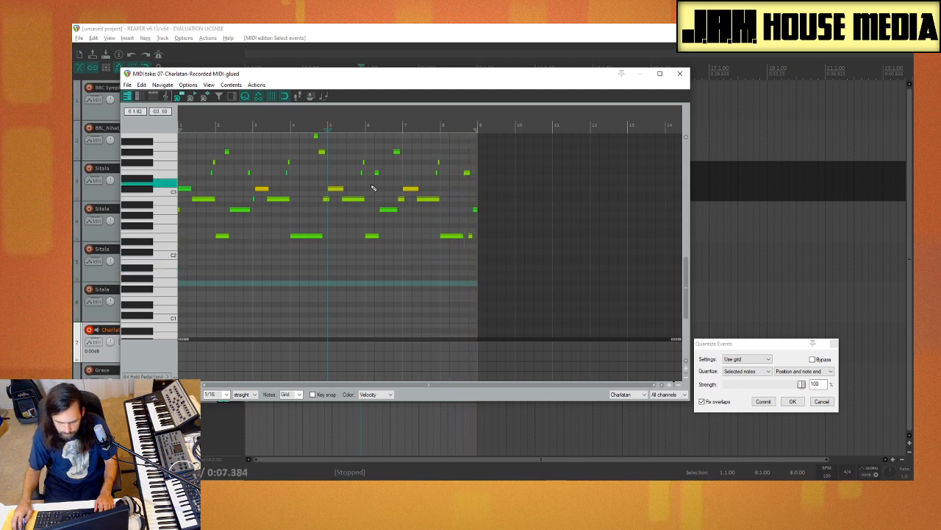
{"action": "left_click", "coordinate": [680, 74]}
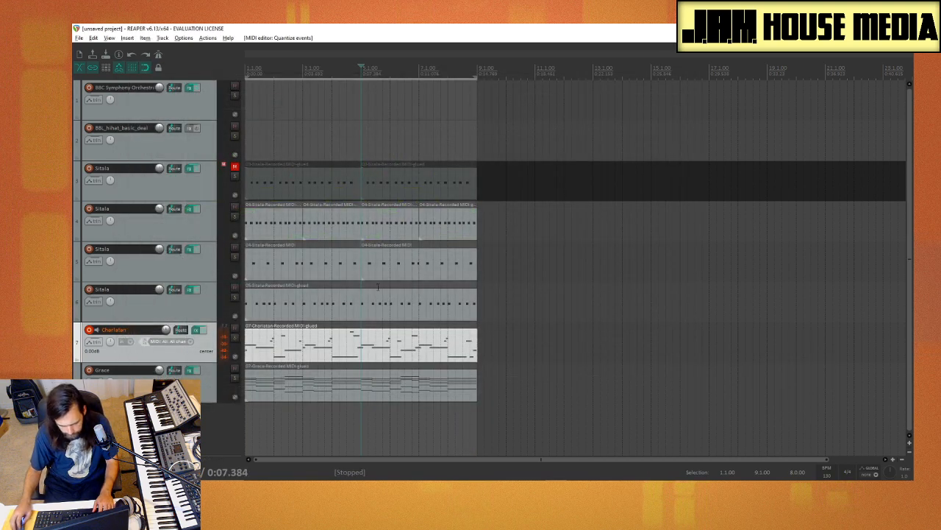
Step: Split the Charlatan item at bar 5, delete its first half and copy the second half to bar 1
{"action": "key", "text": "s"}
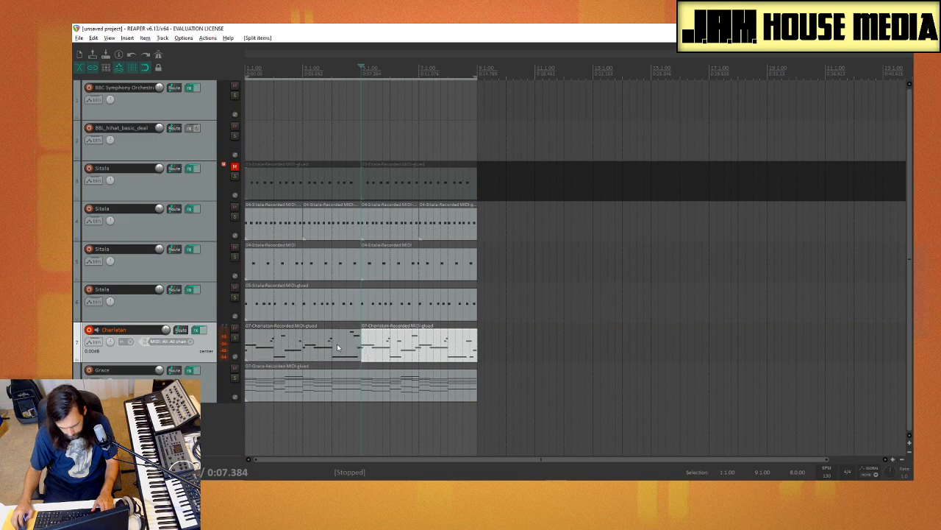
{"action": "left_click", "coordinate": [339, 348]}
{"action": "key", "text": "Delete"}
{"action": "left_click", "coordinate": [428, 351]}
{"action": "left_click_drag", "start_coordinate": [434, 353], "coordinate": [318, 353]}
Step: Delete the short stray note at the start of the copied Charlatan item in the MIDI editor
{"action": "double_click", "coordinate": [262, 349]}
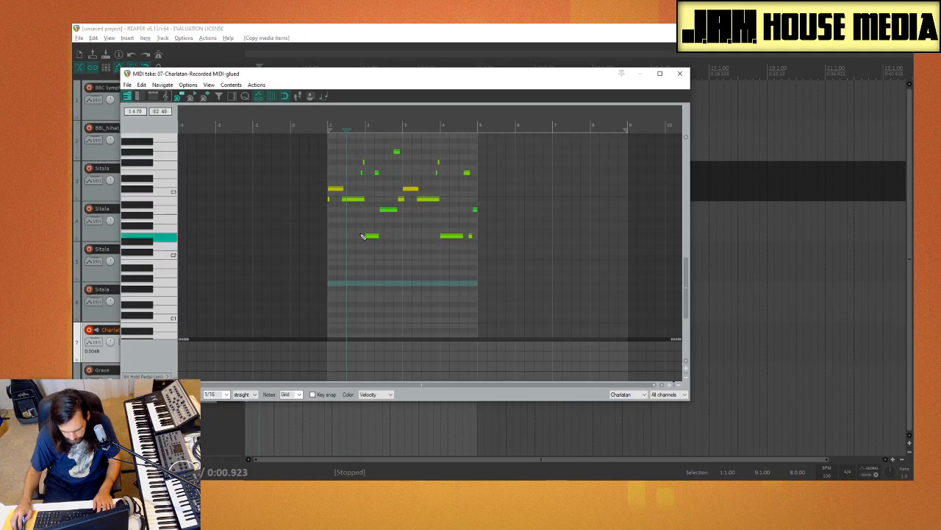
{"action": "key", "text": "Delete"}
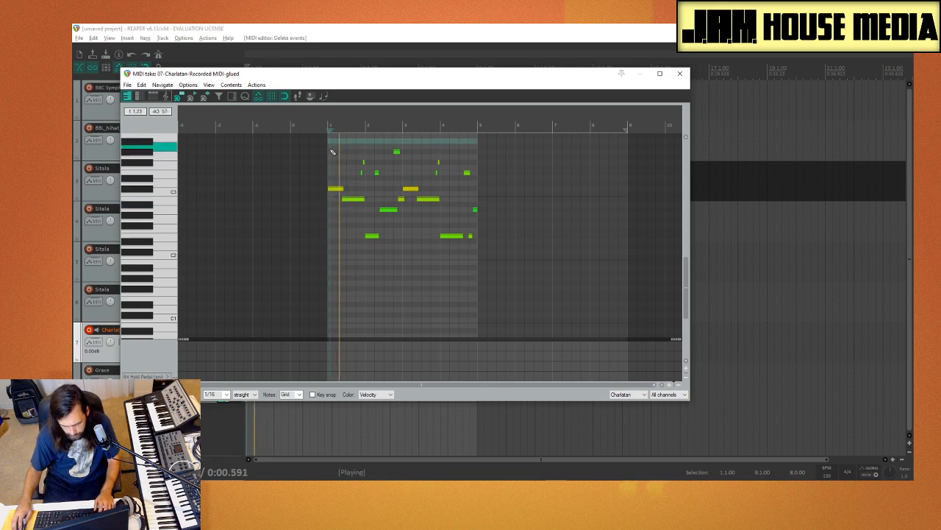
{"action": "key", "text": "ctrl+e"}
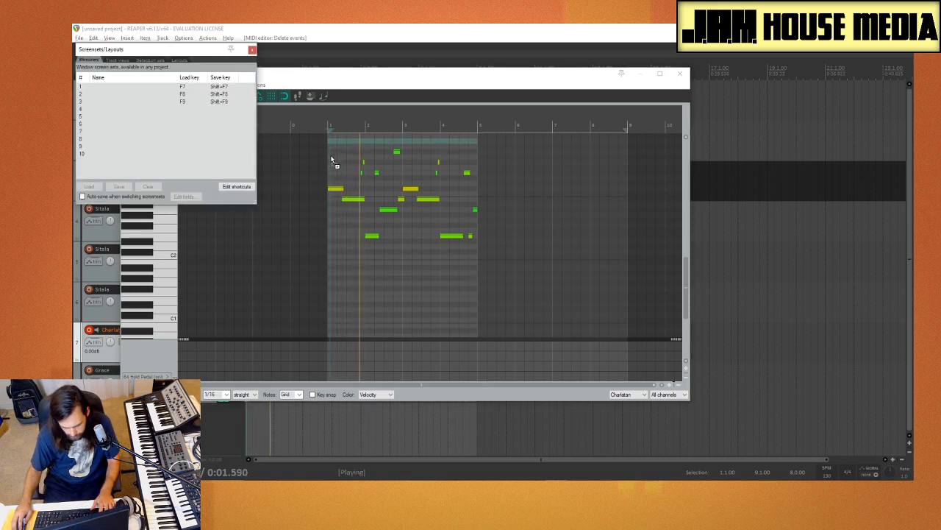
{"action": "left_click", "coordinate": [251, 51]}
{"action": "left_click", "coordinate": [675, 77]}
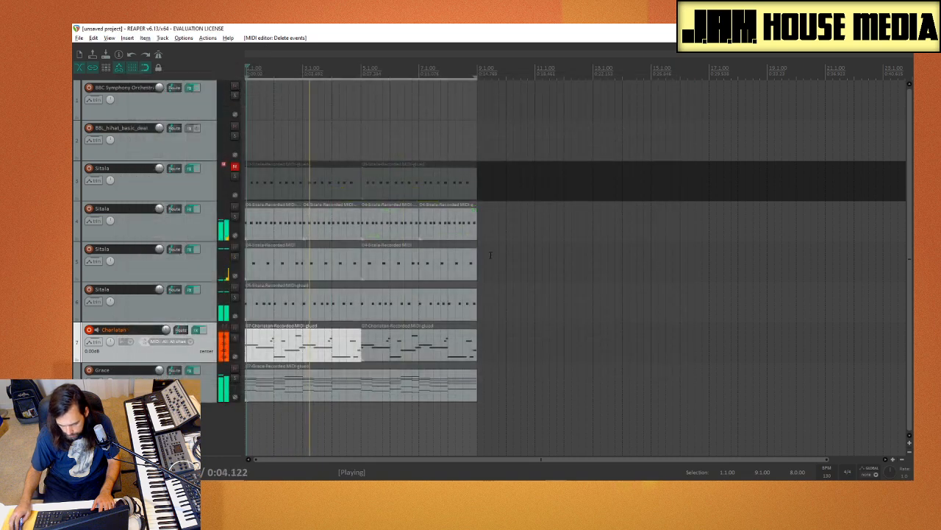
Step: Replace the Charlatan item at bar 5 with a copy of the cleaned item from bar 1
{"action": "left_click", "coordinate": [414, 341]}
{"action": "key", "text": "Delete"}
{"action": "left_click_drag", "start_coordinate": [286, 351], "coordinate": [401, 359]}
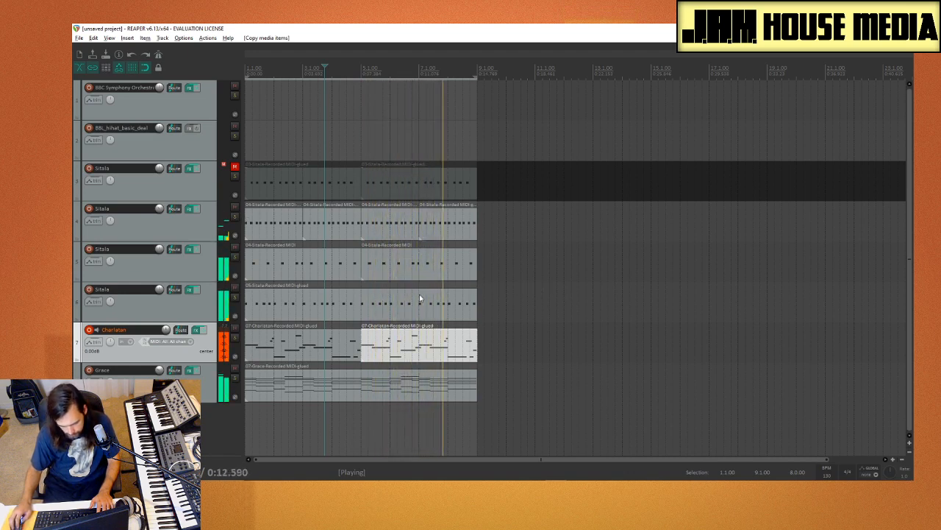
Step: Copy the Charlatan items and the Sitala items on tracks 4 and 5 to bars 9 through 17
{"action": "mouse_move", "coordinate": [528, 346]}
{"action": "left_mouse_down"}
{"action": "mouse_move", "coordinate": [335, 330]}
{"action": "mouse_move", "coordinate": [507, 358]}
{"action": "mouse_move", "coordinate": [537, 350]}
{"action": "mouse_move", "coordinate": [527, 347]}
{"action": "left_mouse_up"}
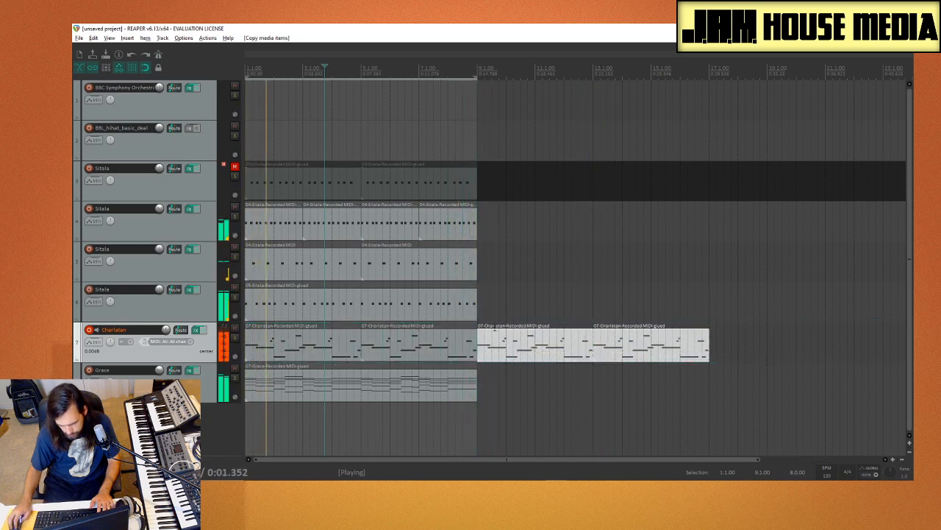
{"action": "left_click", "coordinate": [501, 304]}
{"action": "left_click_drag", "start_coordinate": [517, 270], "coordinate": [487, 229]}
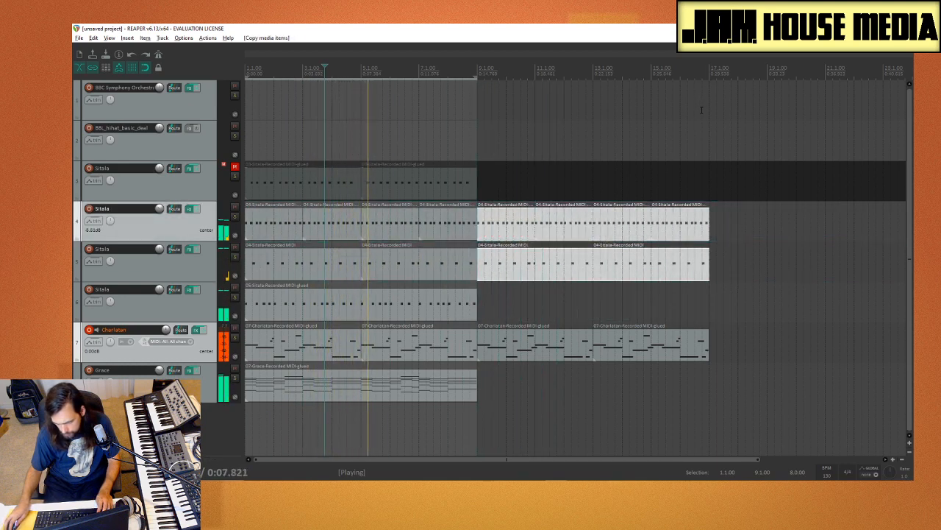
Step: Place the edit cursor at bar 9 and set the loop selection to bars 9 through 17
{"action": "left_click_drag", "start_coordinate": [709, 120], "coordinate": [247, 178]}
{"action": "left_click", "coordinate": [477, 134]}
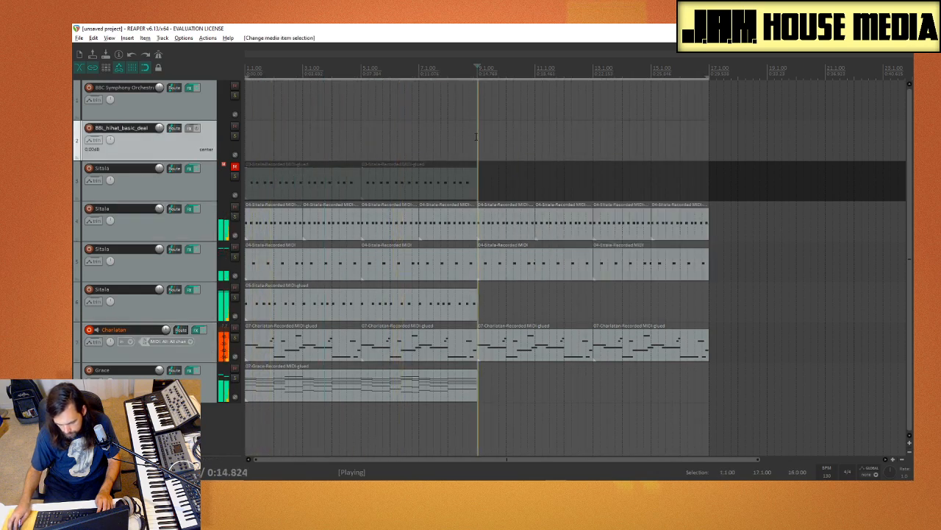
{"action": "left_click", "coordinate": [140, 354]}
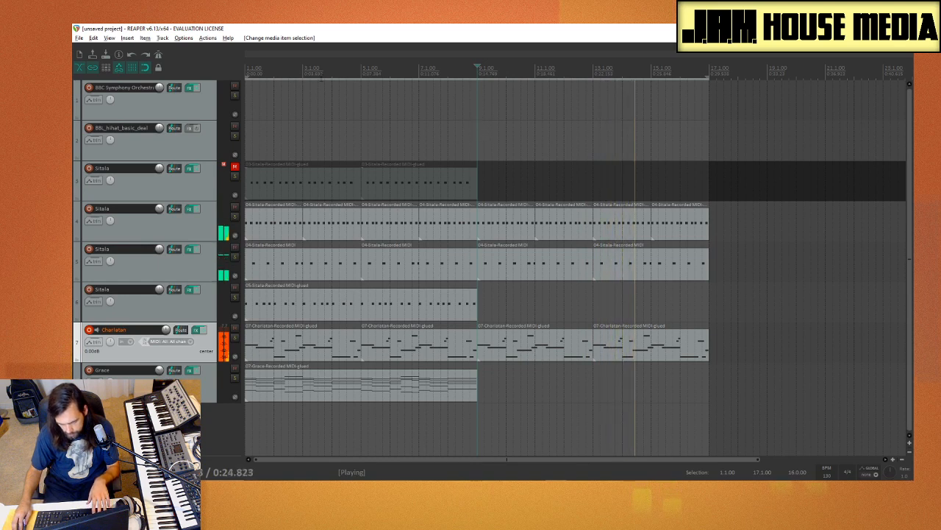
{"action": "left_click_drag", "start_coordinate": [486, 140], "coordinate": [706, 157]}
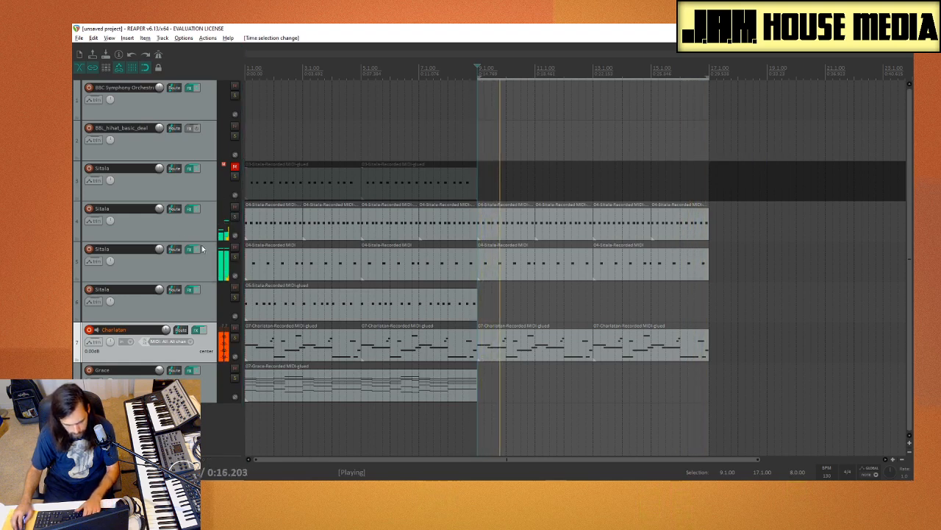
Step: Open the Charlatan synth on track 7, move its window clear of the FX chain and adjust the filter cutoff
{"action": "left_click", "coordinate": [198, 335]}
{"action": "left_click_drag", "start_coordinate": [178, 56], "coordinate": [546, 93]}
{"action": "left_click_drag", "start_coordinate": [626, 145], "coordinate": [626, 150]}
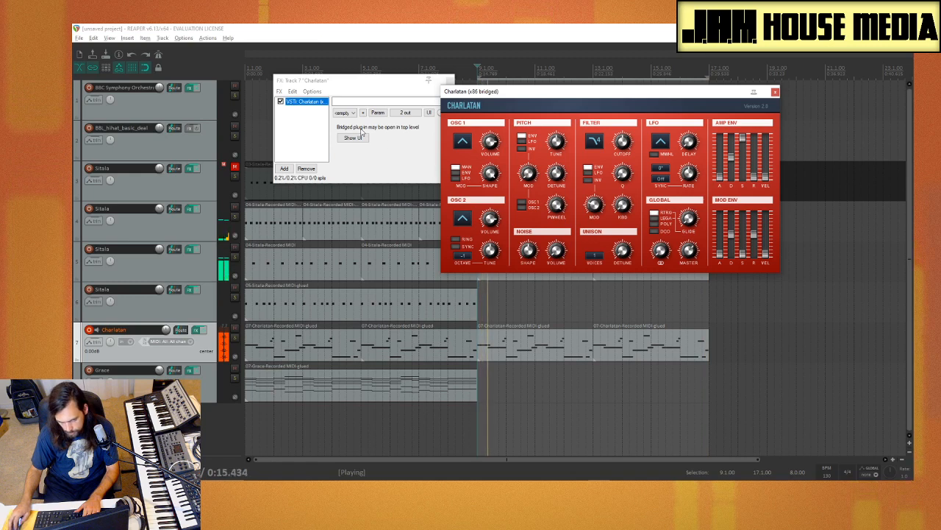
Step: Add the Krush distortion plug-in to the Charlatan track's FX chain
{"action": "left_click", "coordinate": [284, 169]}
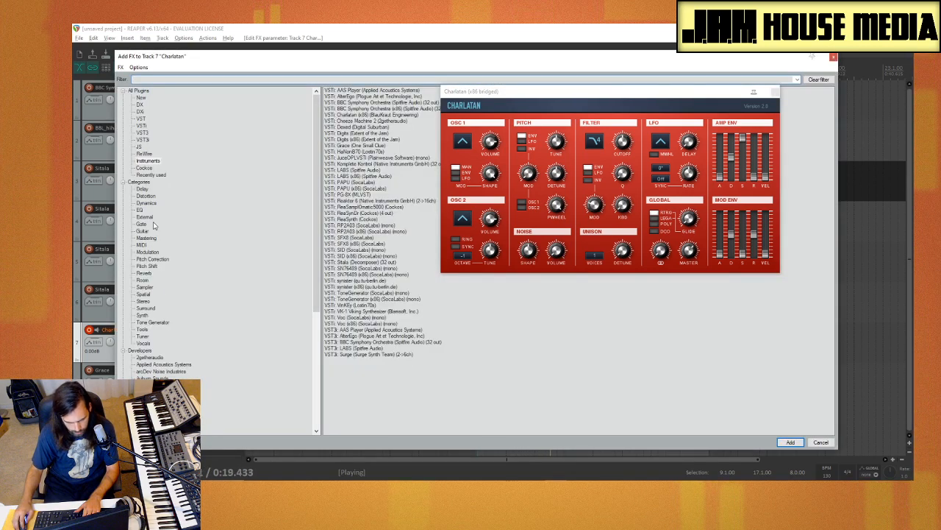
{"action": "left_click", "coordinate": [146, 196]}
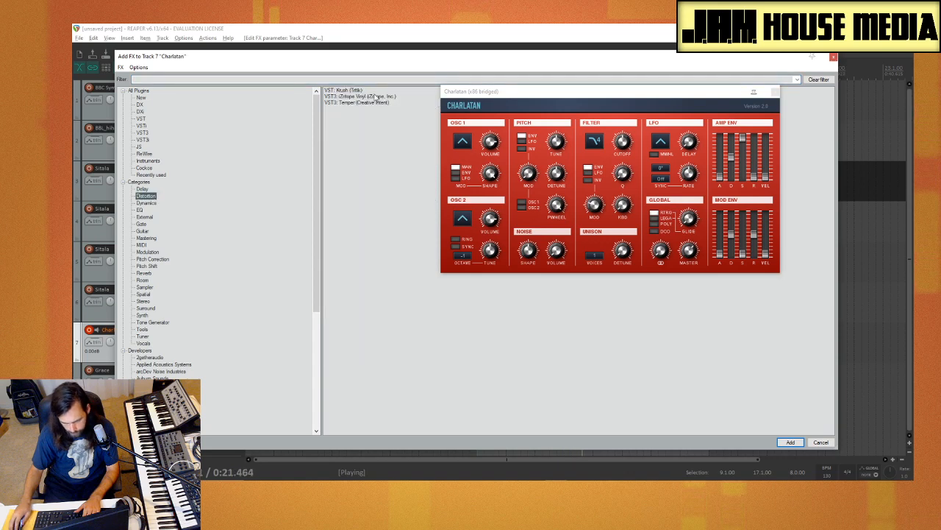
{"action": "double_click", "coordinate": [360, 90]}
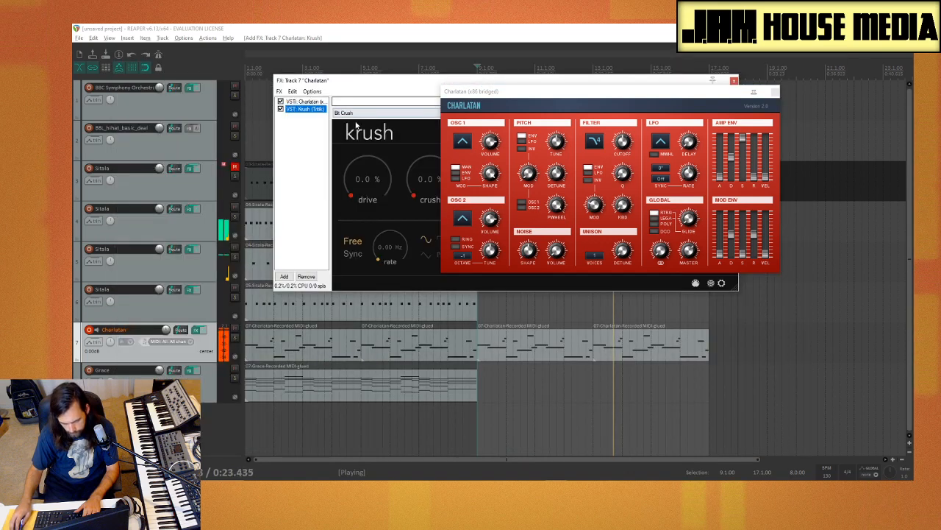
Step: Set Krush's drive to 39.2%, crush to 29.2% and dwsp to 28.0%, and close both plug-in windows
{"action": "left_click_drag", "start_coordinate": [381, 84], "coordinate": [257, 101]}
{"action": "left_click_drag", "start_coordinate": [370, 202], "coordinate": [383, 179]}
{"action": "left_click_drag", "start_coordinate": [316, 200], "coordinate": [330, 168]}
{"action": "left_click_drag", "start_coordinate": [254, 192], "coordinate": [275, 158]}
{"action": "left_click_drag", "start_coordinate": [387, 101], "coordinate": [335, 224]}
{"action": "left_click_drag", "start_coordinate": [410, 213], "coordinate": [464, 313]}
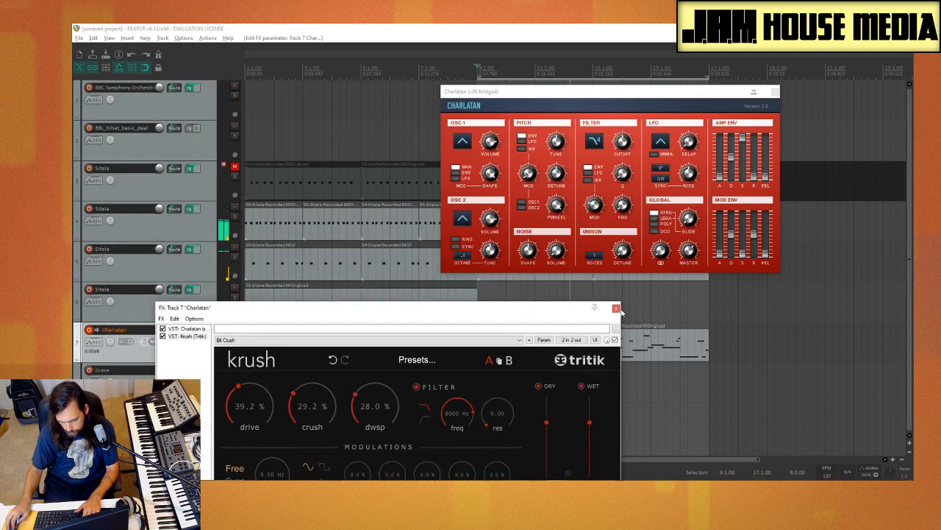
{"action": "left_click", "coordinate": [621, 308]}
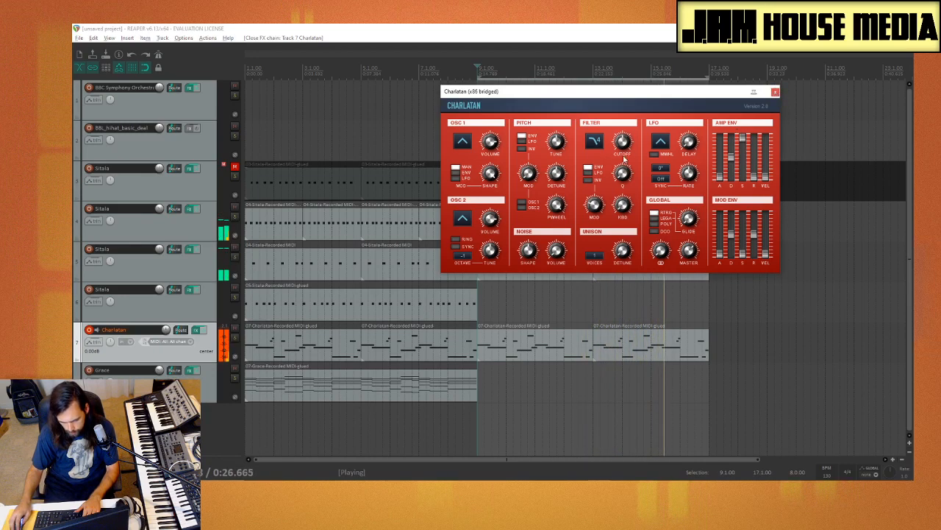
{"action": "left_click", "coordinate": [776, 93]}
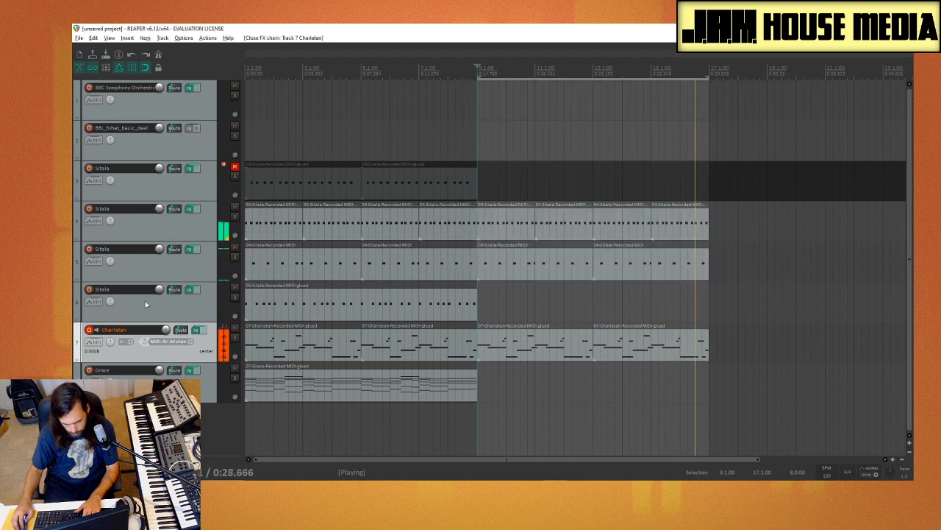
Step: Set the loop selection to bars 1 through 9 and add Dragonfly Hall Reverb to the Grace track's FX chain
{"action": "left_click", "coordinate": [332, 378]}
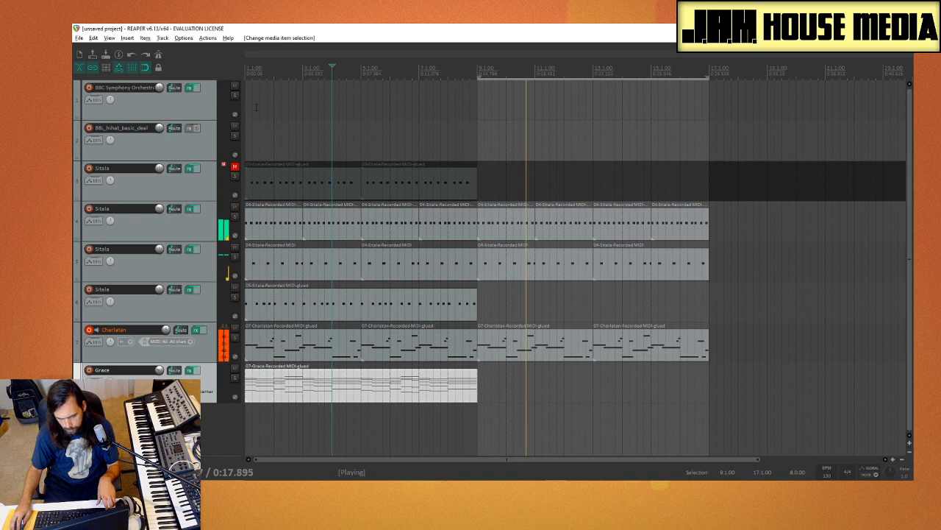
{"action": "left_click_drag", "start_coordinate": [247, 110], "coordinate": [477, 117]}
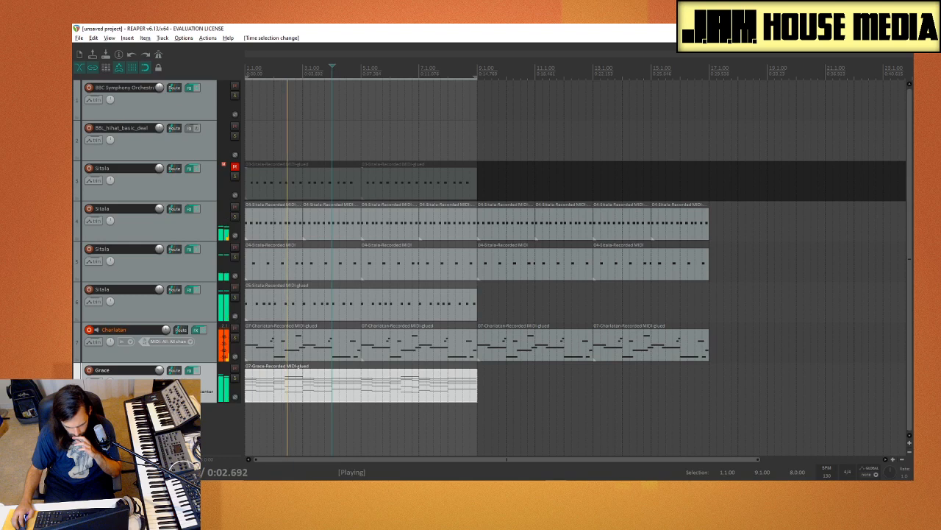
{"action": "left_click", "coordinate": [189, 371]}
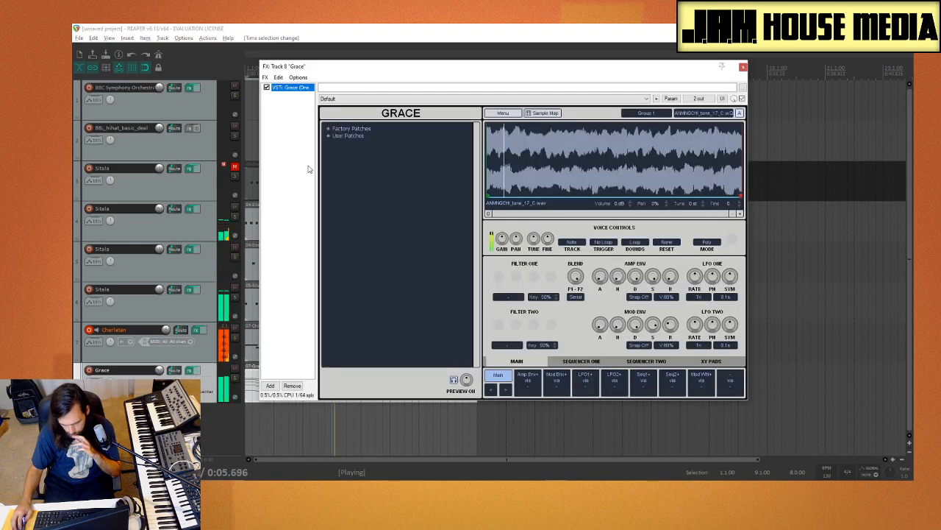
{"action": "left_click", "coordinate": [271, 386]}
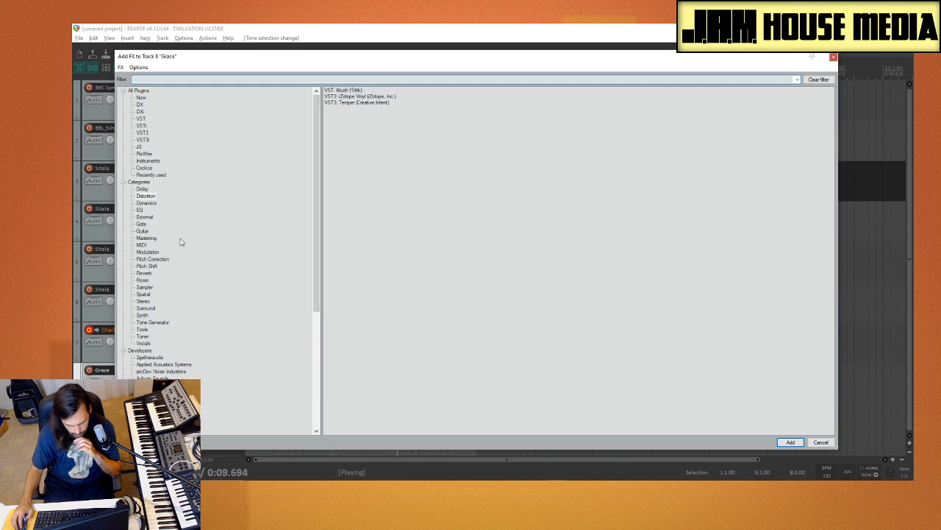
{"action": "left_click", "coordinate": [147, 275]}
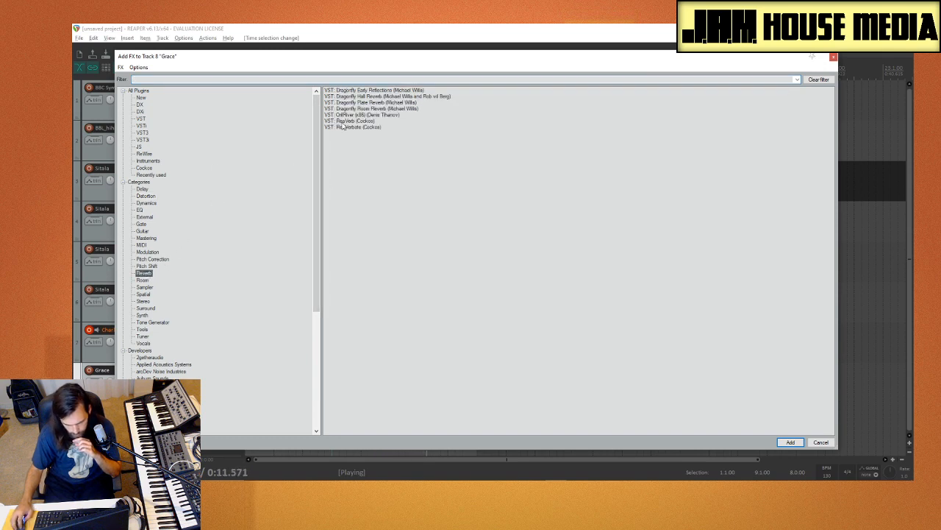
{"action": "double_click", "coordinate": [393, 97]}
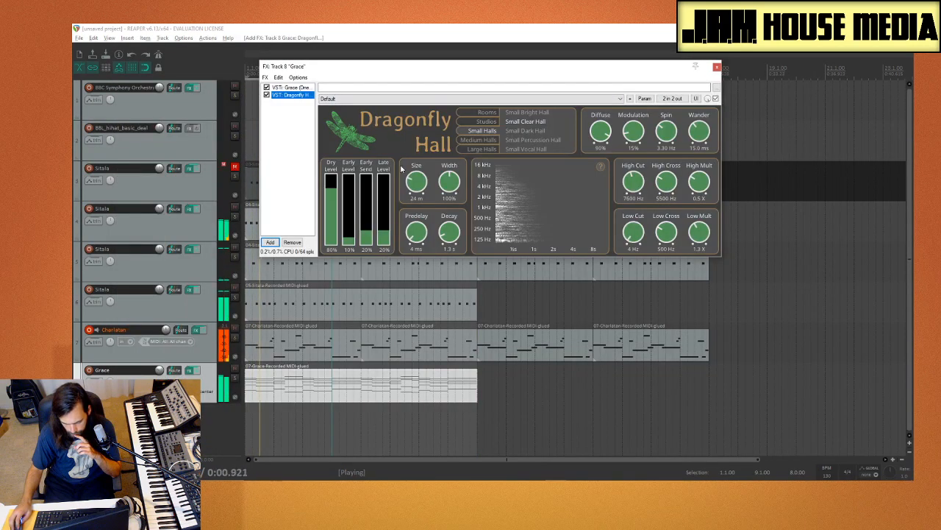
Step: Solo the Grace track, set Dragonfly Hall's decay to 2.2 s and late level to 19%, and close its FX chain
{"action": "left_click", "coordinate": [233, 380]}
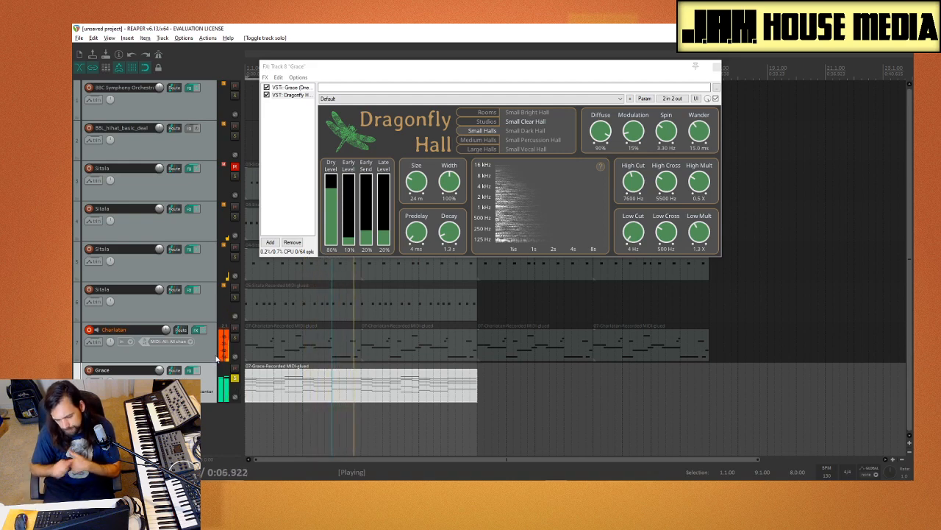
{"action": "mouse_move", "coordinate": [454, 237]}
{"action": "left_mouse_down"}
{"action": "mouse_move", "coordinate": [457, 225]}
{"action": "mouse_move", "coordinate": [453, 237]}
{"action": "left_mouse_up"}
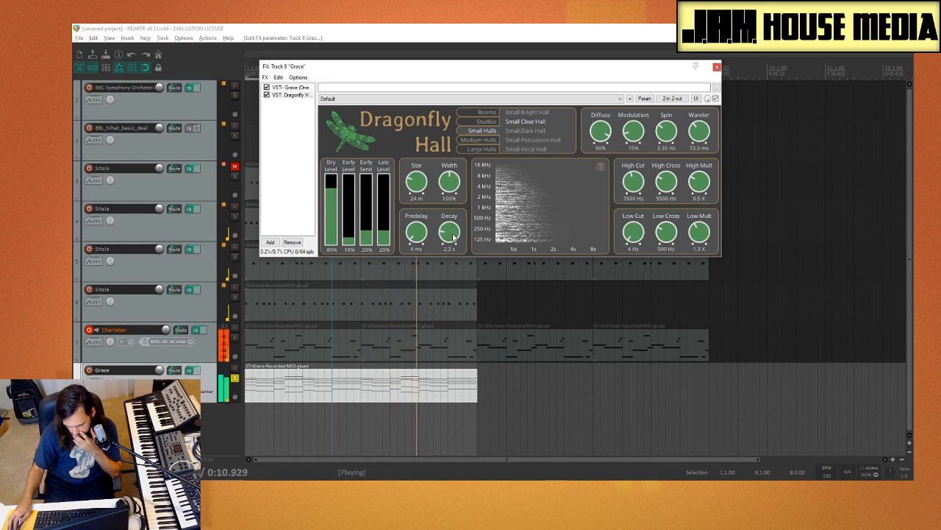
{"action": "left_click_drag", "start_coordinate": [385, 225], "coordinate": [403, 233]}
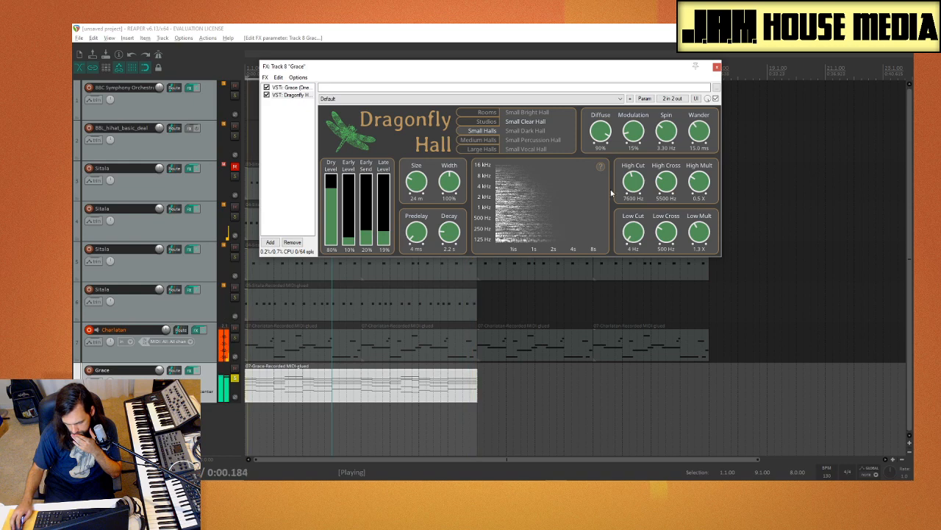
{"action": "left_click", "coordinate": [717, 67]}
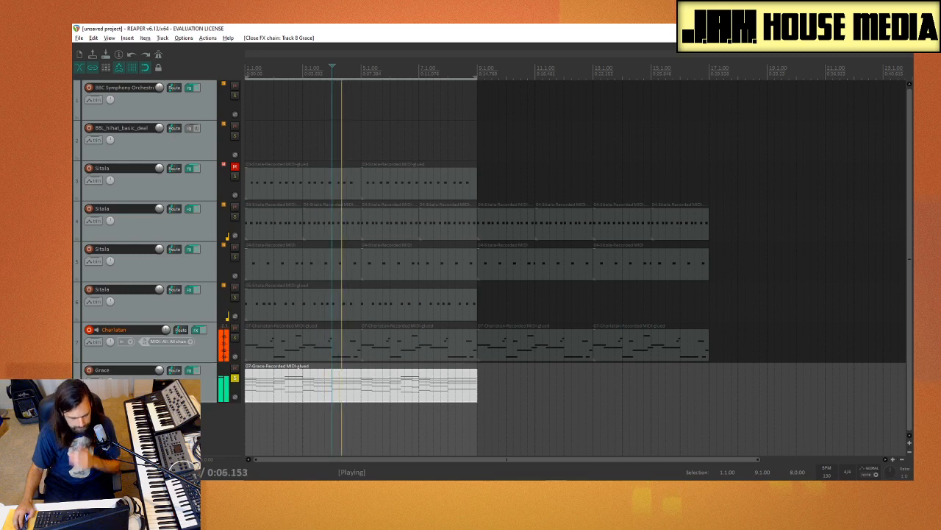
Step: Stop playback, duplicate the Grace track and unsolo the original so that only the copy stays soloed
{"action": "key", "text": "space"}
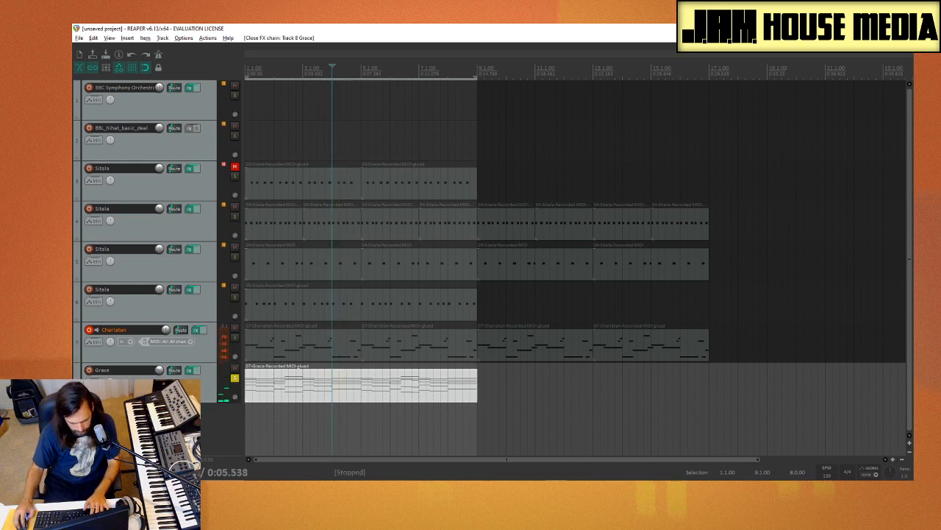
{"action": "right_click", "coordinate": [121, 393]}
{"action": "left_click", "coordinate": [217, 204]}
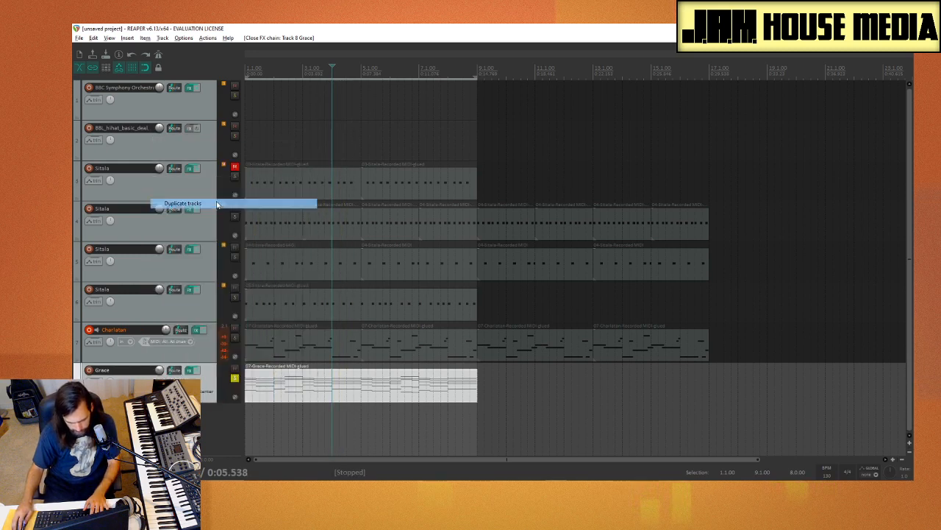
{"action": "left_click", "coordinate": [235, 379]}
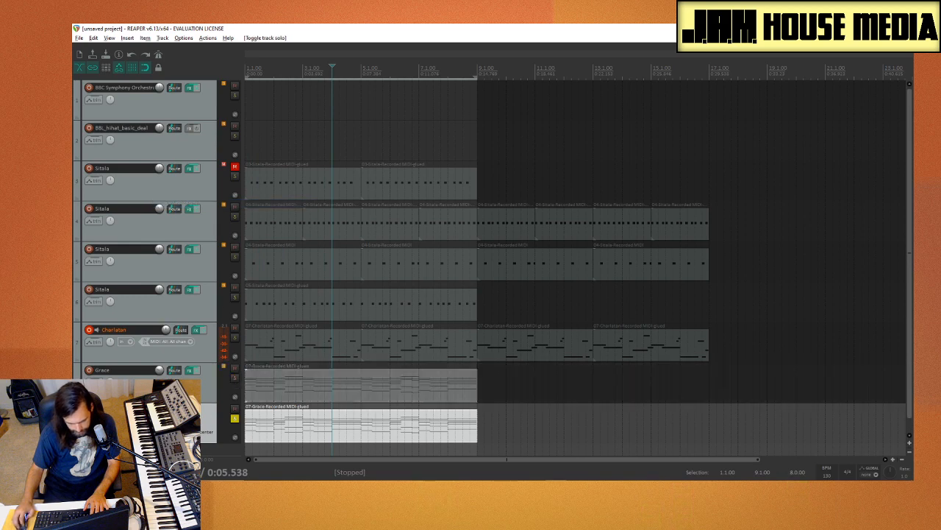
Step: Open Grace on the duplicated track 9 and the Media Explorer, arranging both windows so the sample waveform stays accessible
{"action": "left_click", "coordinate": [190, 411]}
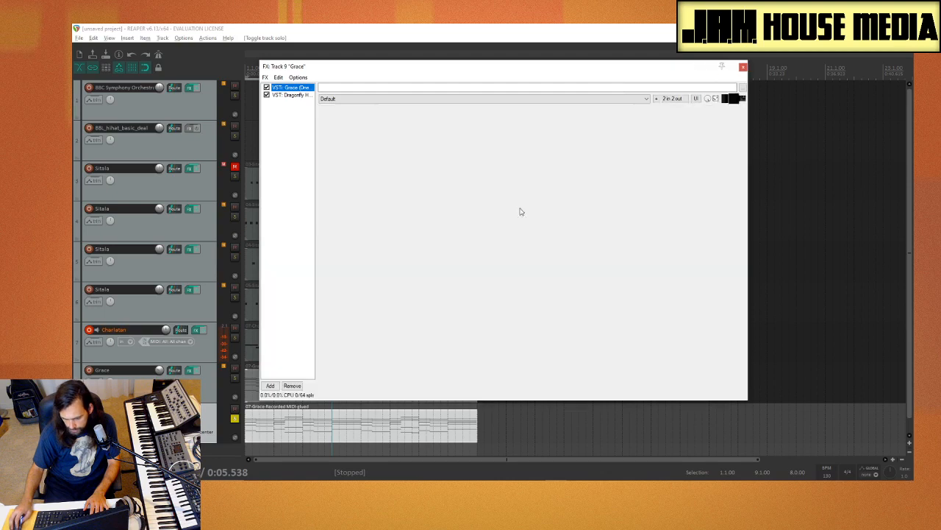
{"action": "left_click_drag", "start_coordinate": [421, 67], "coordinate": [321, 58]}
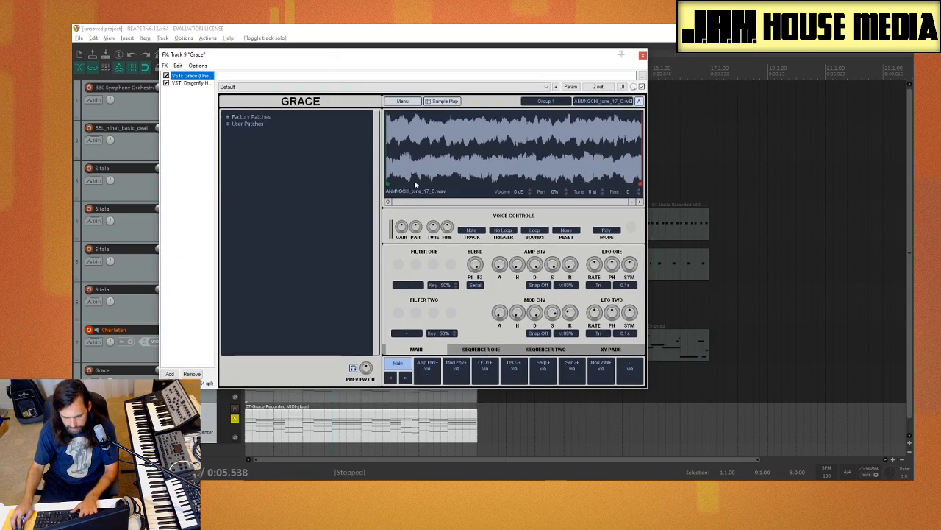
{"action": "key", "text": "ctrl+alt+x"}
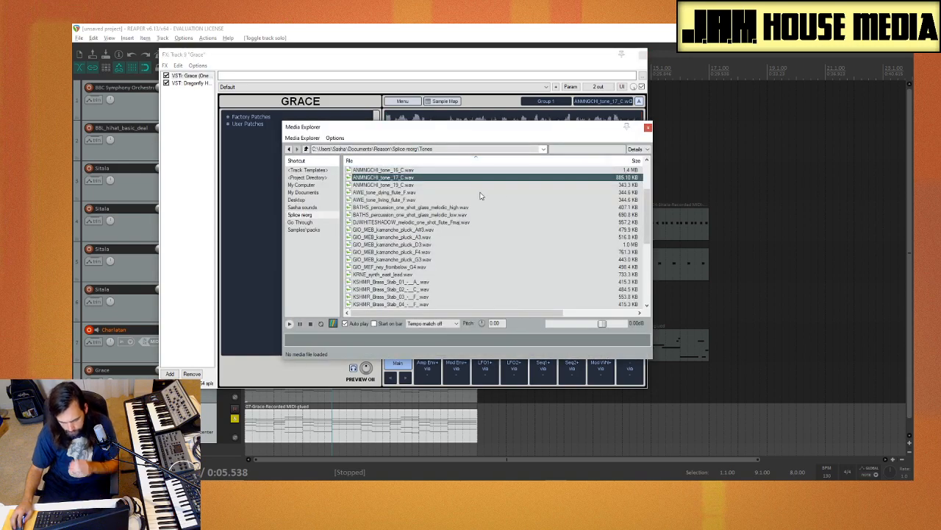
{"action": "left_click_drag", "start_coordinate": [431, 130], "coordinate": [645, 170]}
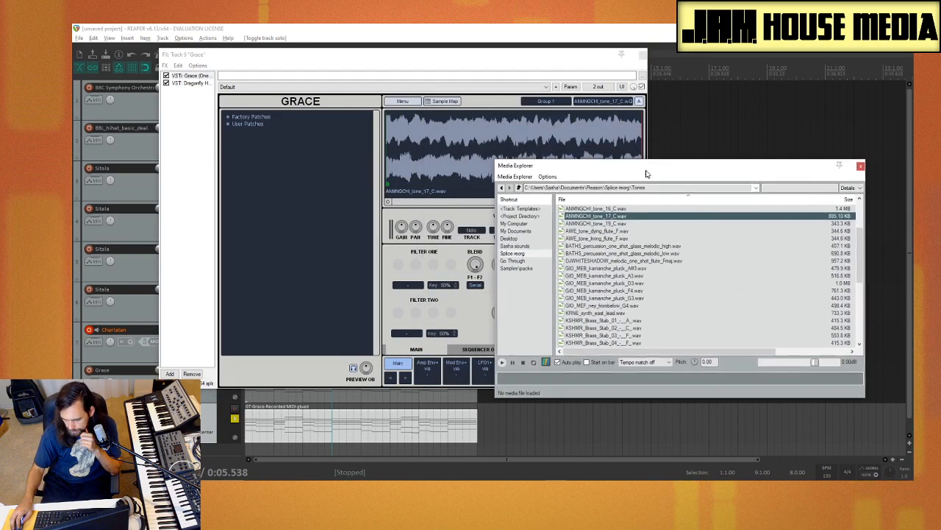
Step: Audition the flute and glass one-shots, load BATHS_percussion_one_shot_glass_melodic_low.wav into track 9's Grace, and close the Media Explorer
{"action": "left_click", "coordinate": [640, 261]}
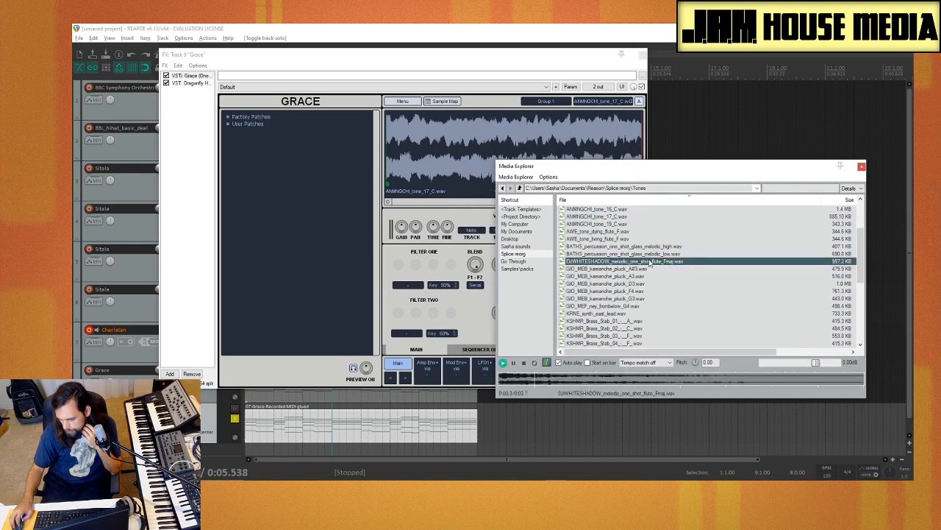
{"action": "key", "text": "Up"}
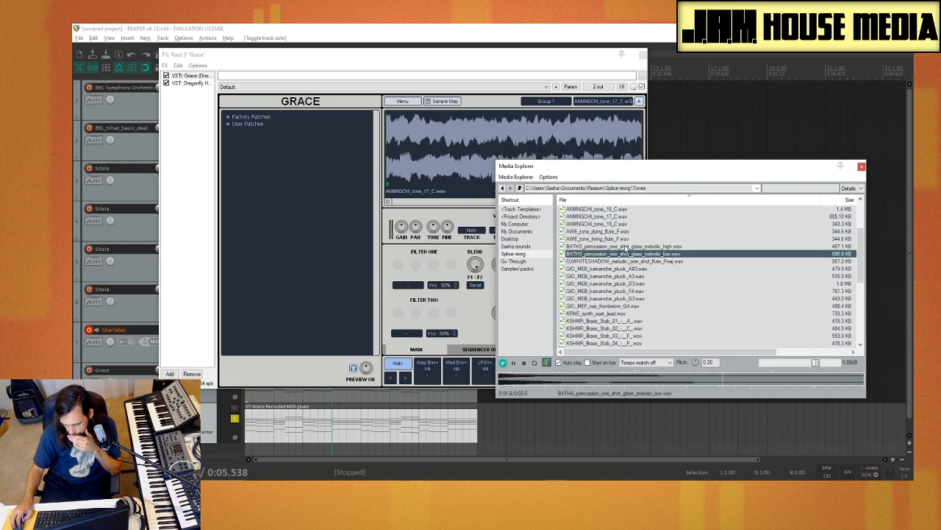
{"action": "key", "text": "Up"}
{"action": "left_click", "coordinate": [625, 254]}
{"action": "left_click", "coordinate": [621, 247]}
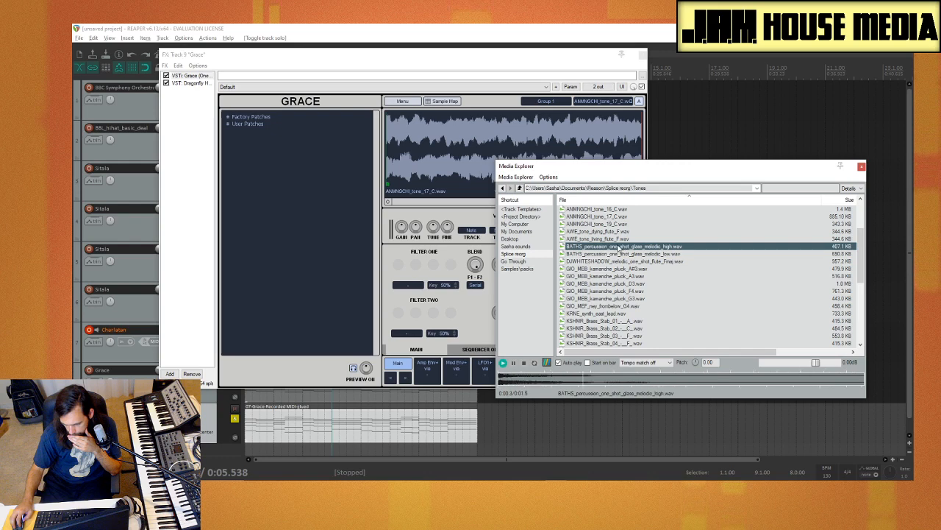
{"action": "left_click", "coordinate": [622, 253]}
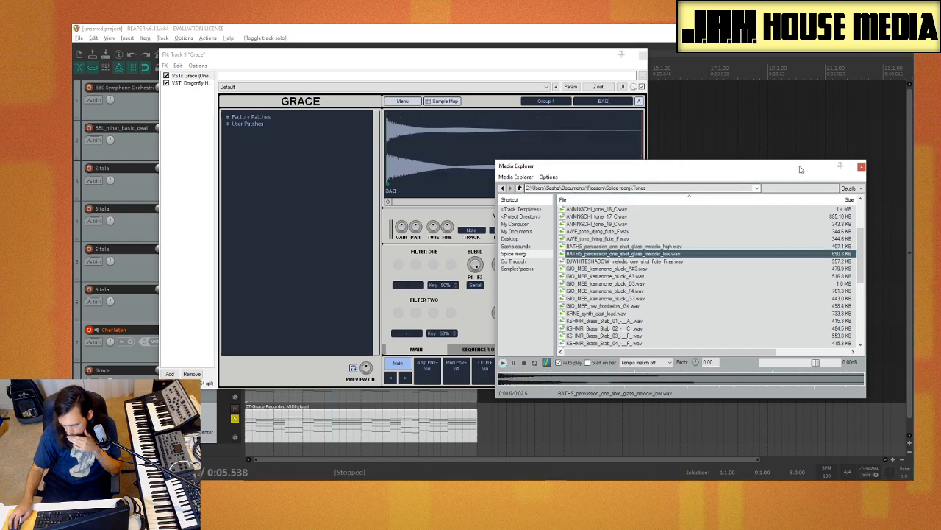
{"action": "left_click", "coordinate": [860, 168]}
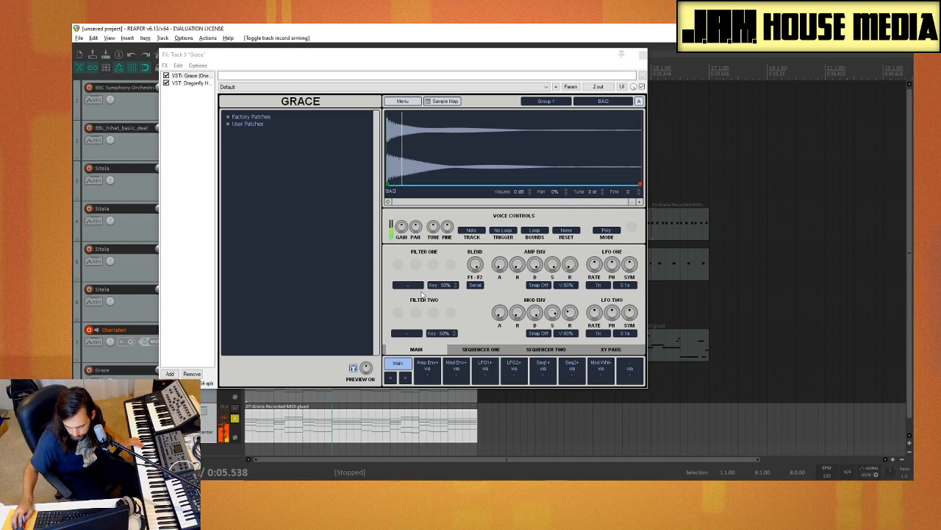
Step: Tune the glass sample to 5 st against the temporarily soloed Charlatan track, close Grace and try the sound in playback
{"action": "left_click_drag", "start_coordinate": [242, 55], "coordinate": [376, 59]}
{"action": "left_click", "coordinate": [236, 337]}
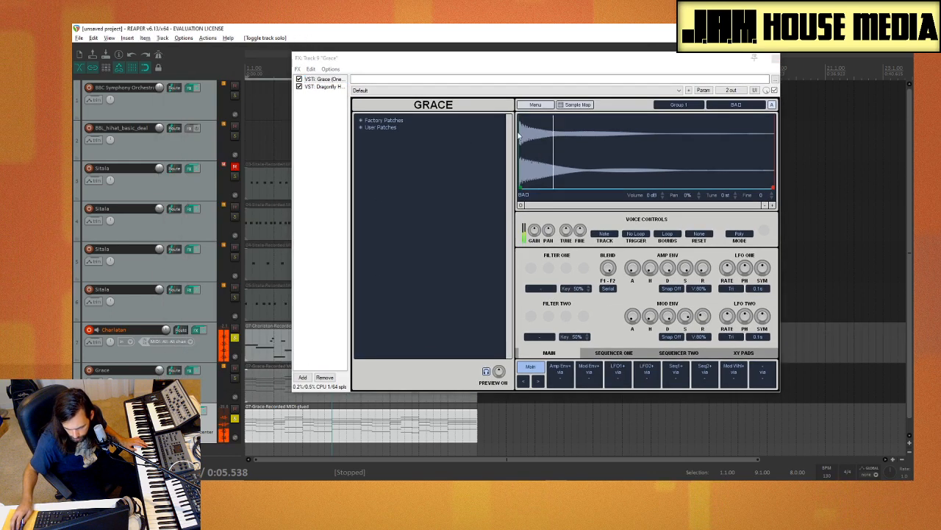
{"action": "mouse_move", "coordinate": [725, 195]}
{"action": "left_mouse_down"}
{"action": "mouse_move", "coordinate": [722, 206]}
{"action": "mouse_move", "coordinate": [732, 193]}
{"action": "left_mouse_up"}
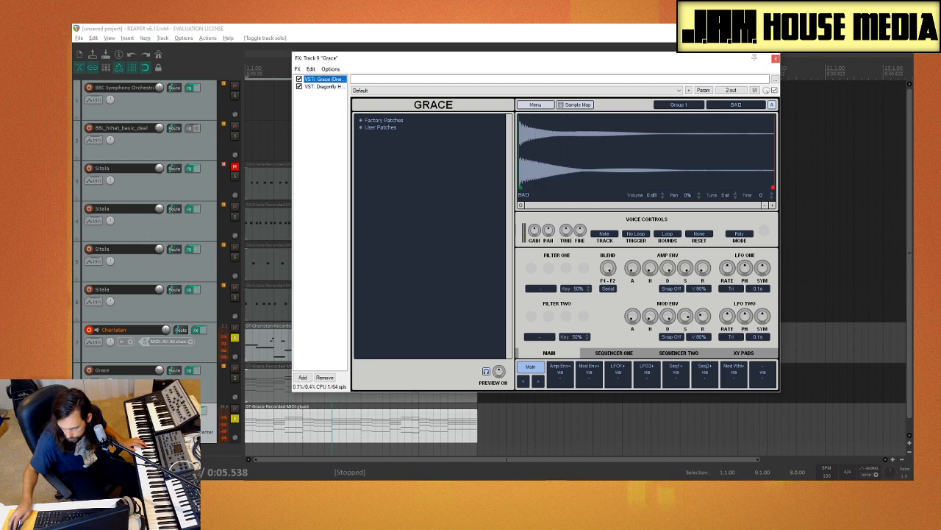
{"action": "left_click", "coordinate": [776, 59]}
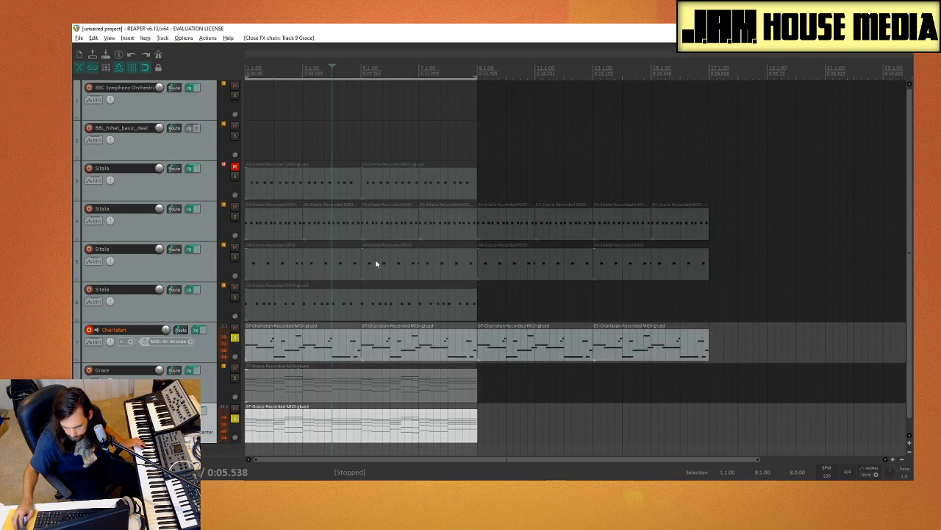
{"action": "left_click", "coordinate": [234, 339]}
{"action": "key", "text": "space"}
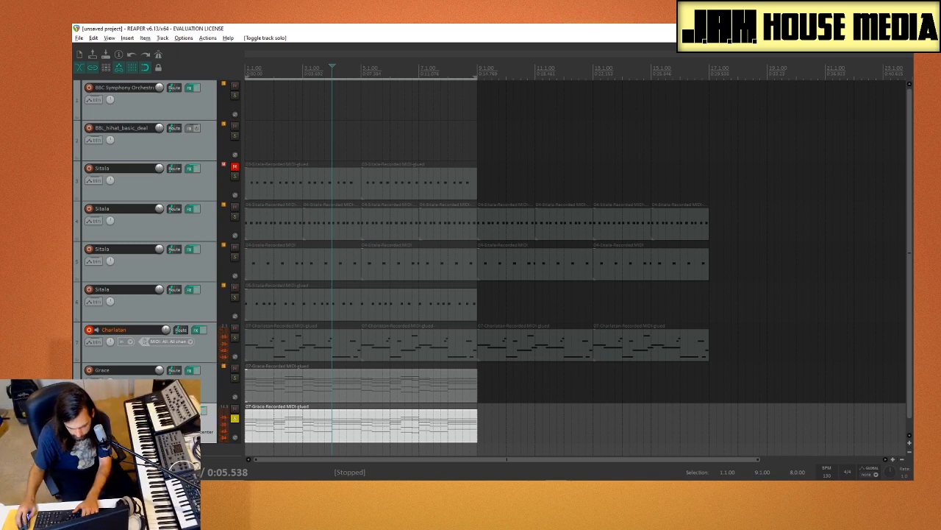
Step: Reopen Grace on track 9 and audition the kamanche pluck, brass stab and ethnic vocal one-shots in the Tones folder
{"action": "left_click", "coordinate": [195, 411]}
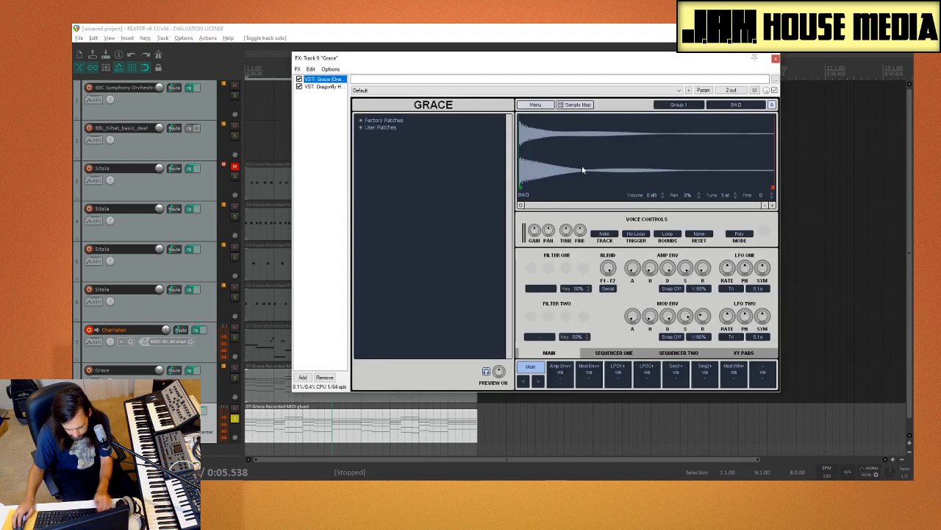
{"action": "key", "text": "ctrl+alt+x"}
{"action": "left_click", "coordinate": [633, 290]}
{"action": "scroll", "coordinate": [633, 289], "scroll_direction": "down", "scroll_amount": 3}
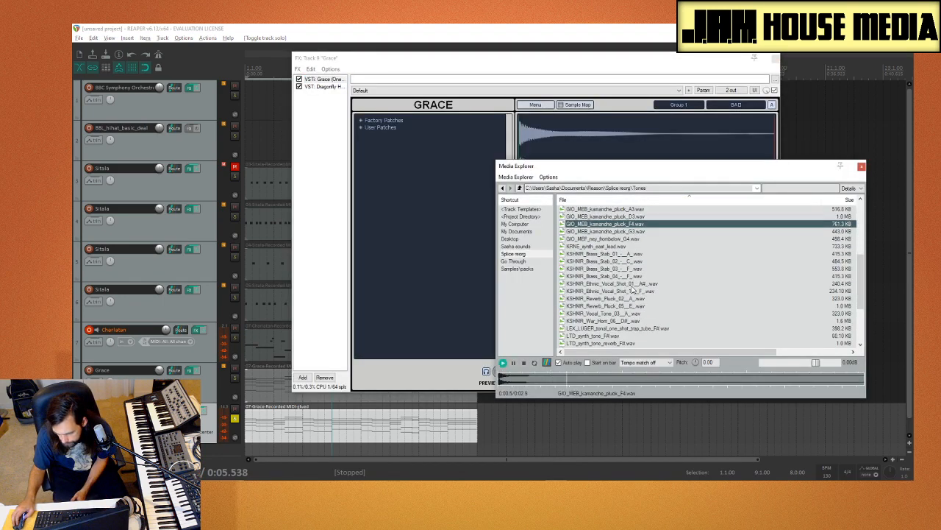
{"action": "left_click", "coordinate": [626, 269]}
{"action": "left_click", "coordinate": [626, 290]}
{"action": "scroll", "coordinate": [633, 290], "scroll_direction": "down", "scroll_amount": 3}
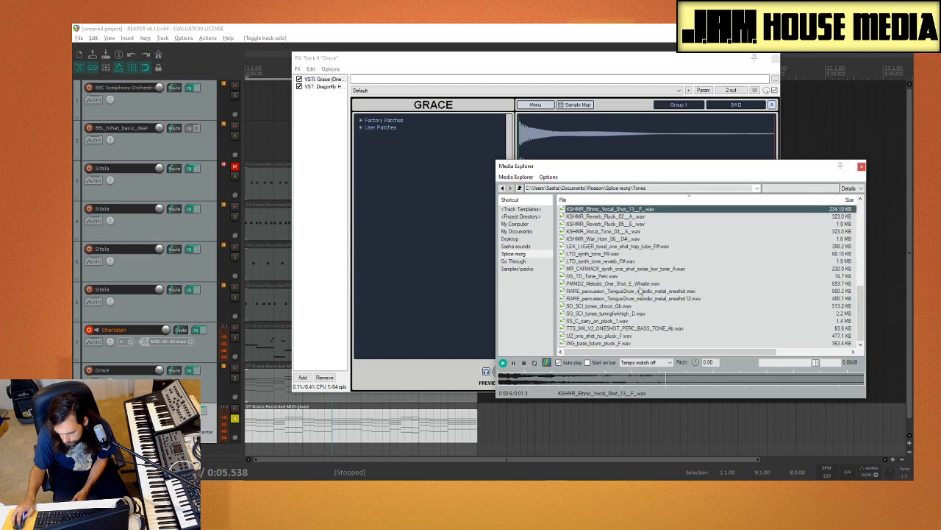
Step: Audition the LTD synth tones, replace Grace's sample with LTD_synth_tone_reverb_F#.wav and close the Media Explorer
{"action": "left_click", "coordinate": [636, 247]}
{"action": "left_click", "coordinate": [633, 254]}
{"action": "left_click", "coordinate": [635, 262]}
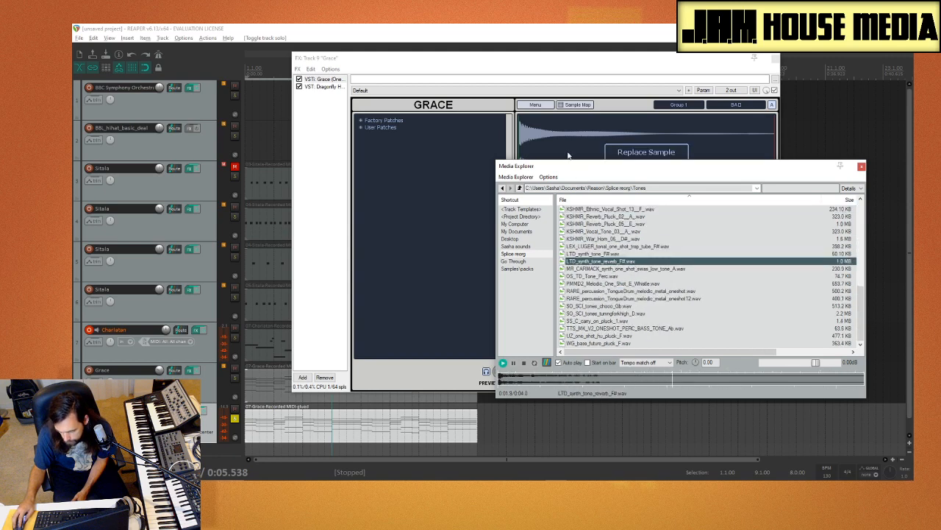
{"action": "left_click_drag", "start_coordinate": [568, 155], "coordinate": [568, 156]}
{"action": "left_click", "coordinate": [861, 166]}
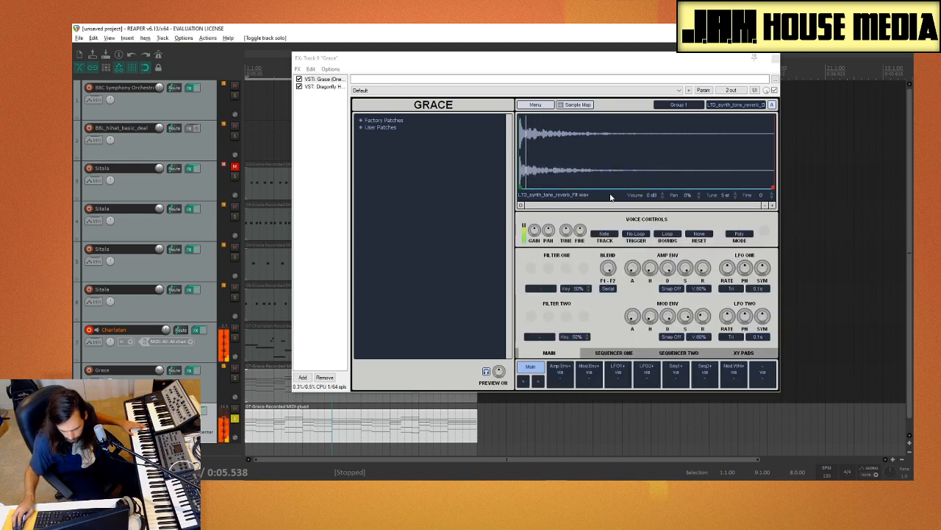
Step: Solo the Charlatan track as a pitch reference, raise track 9's volume and tune its Grace sample to 6 st
{"action": "left_click", "coordinate": [235, 340]}
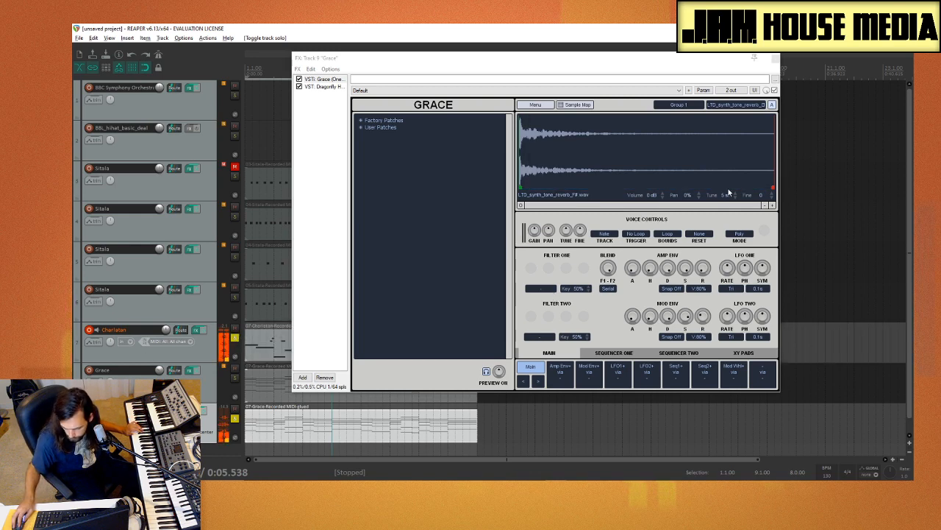
{"action": "left_click", "coordinate": [728, 195]}
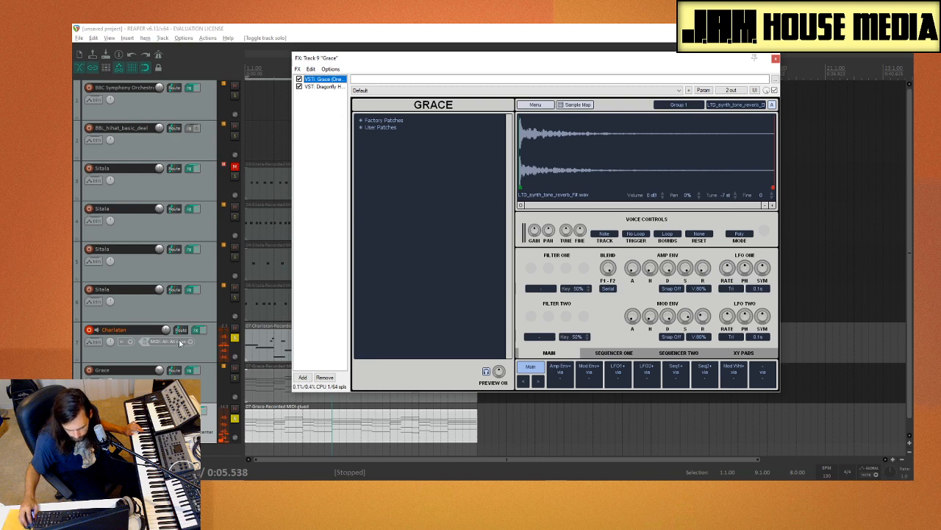
{"action": "left_click_drag", "start_coordinate": [166, 410], "coordinate": [166, 406]}
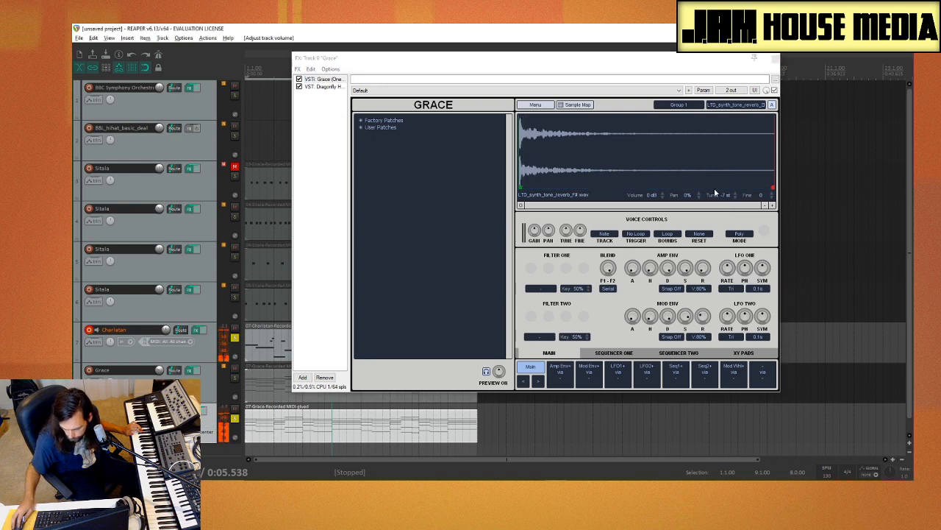
{"action": "left_click", "coordinate": [726, 190]}
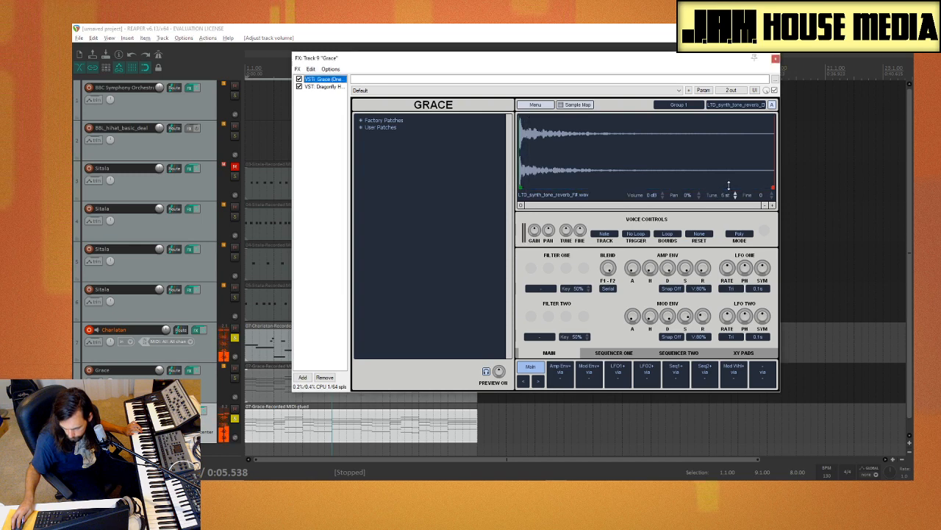
Step: Close Grace, remove the Charlatan track's solo and lower track 9's volume during playback
{"action": "left_click", "coordinate": [775, 59]}
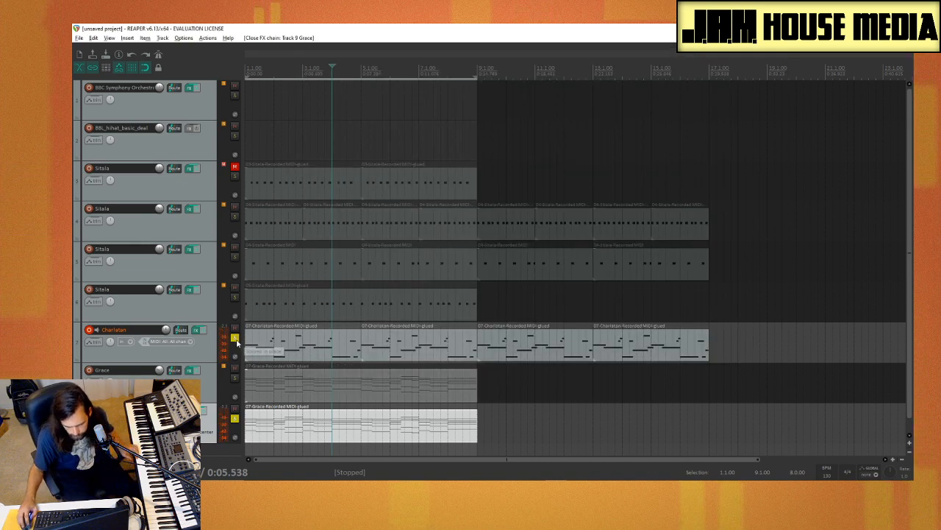
{"action": "left_click", "coordinate": [250, 141]}
{"action": "key", "text": "space"}
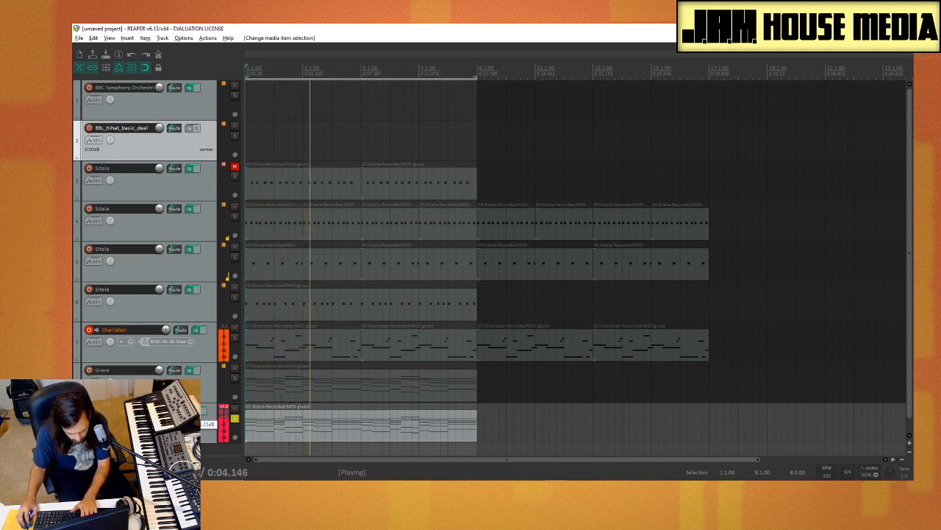
{"action": "left_click_drag", "start_coordinate": [165, 411], "coordinate": [166, 416]}
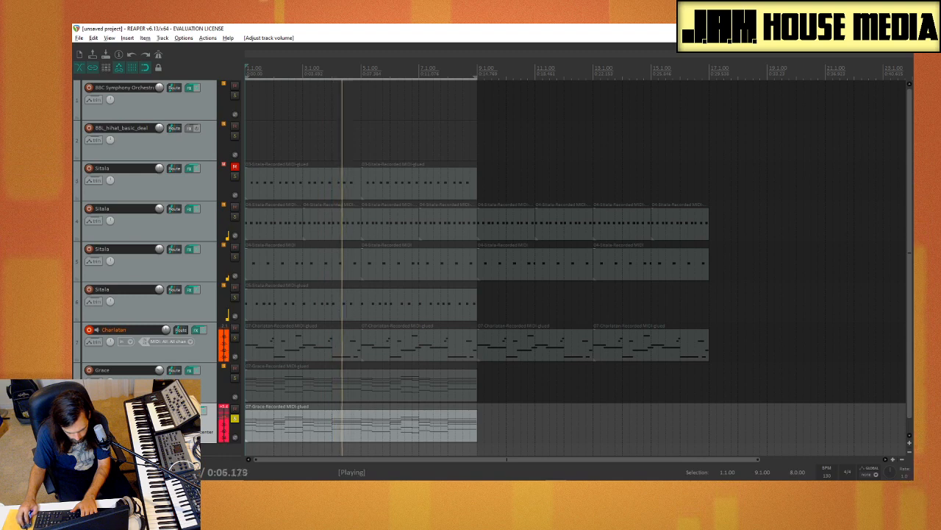
Step: Retune the LTD synth tone in track 9's Grace to -6 st during playback and close the FX window
{"action": "key", "text": "f"}
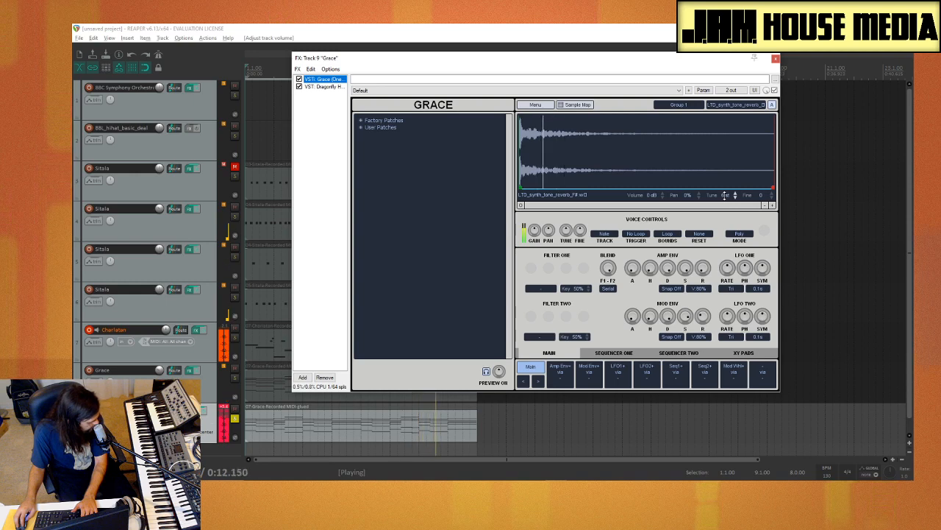
{"action": "left_click_drag", "start_coordinate": [725, 195], "coordinate": [723, 208]}
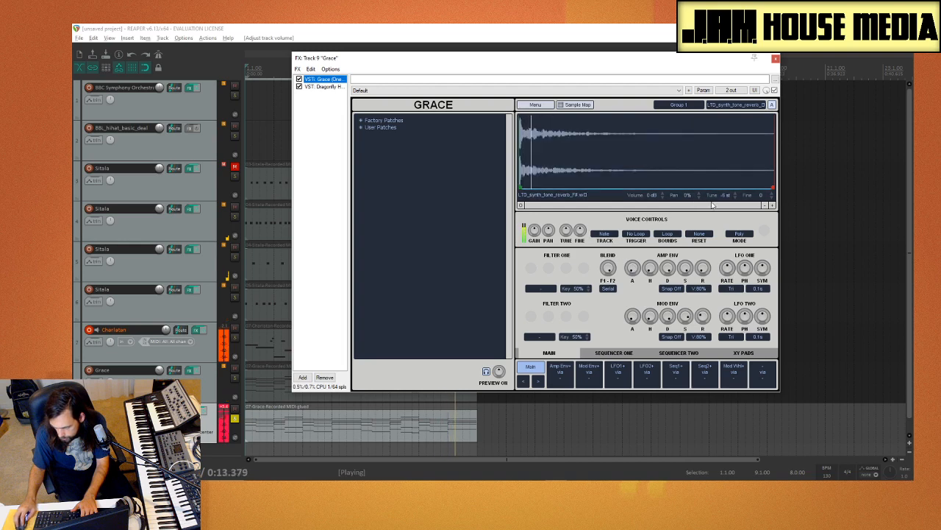
{"action": "left_click_drag", "start_coordinate": [733, 199], "coordinate": [729, 206]}
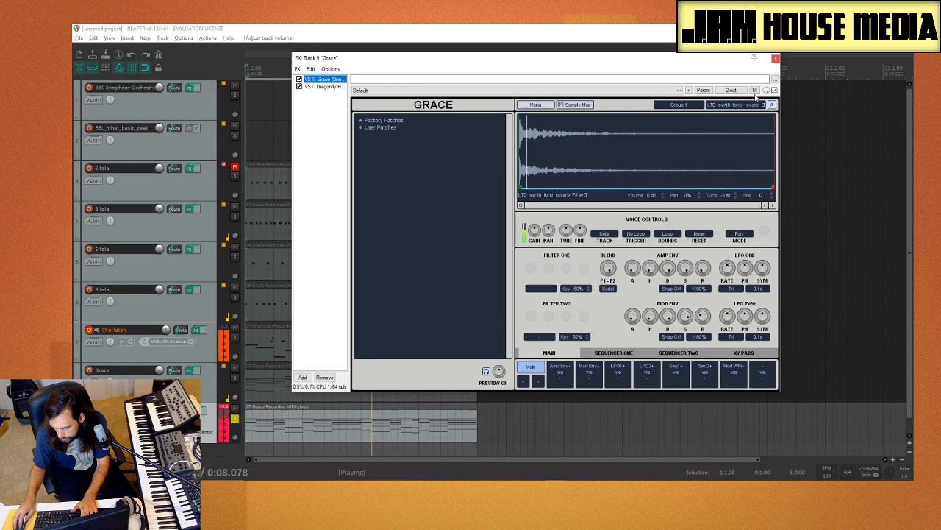
{"action": "left_click", "coordinate": [775, 59]}
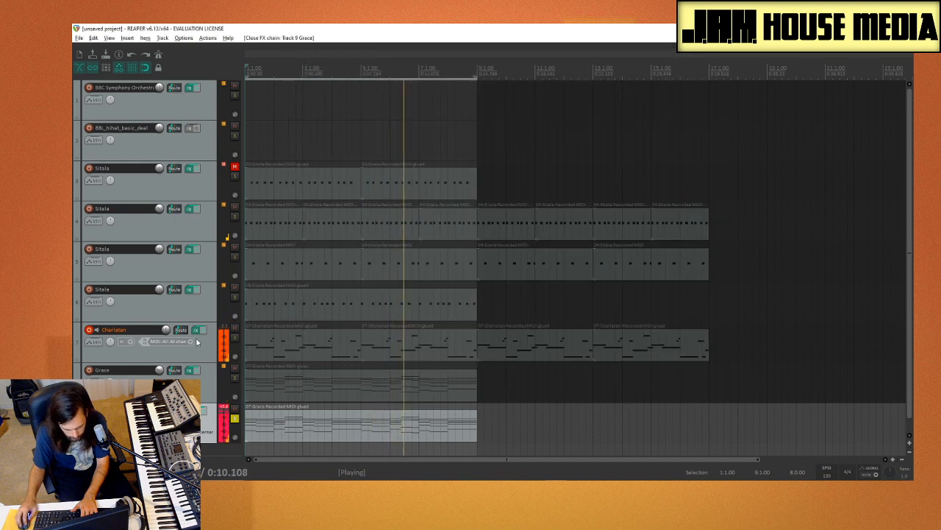
Step: Remove track 9's solo and mute the Charlatan track and the other Grace track
{"action": "left_click", "coordinate": [234, 418]}
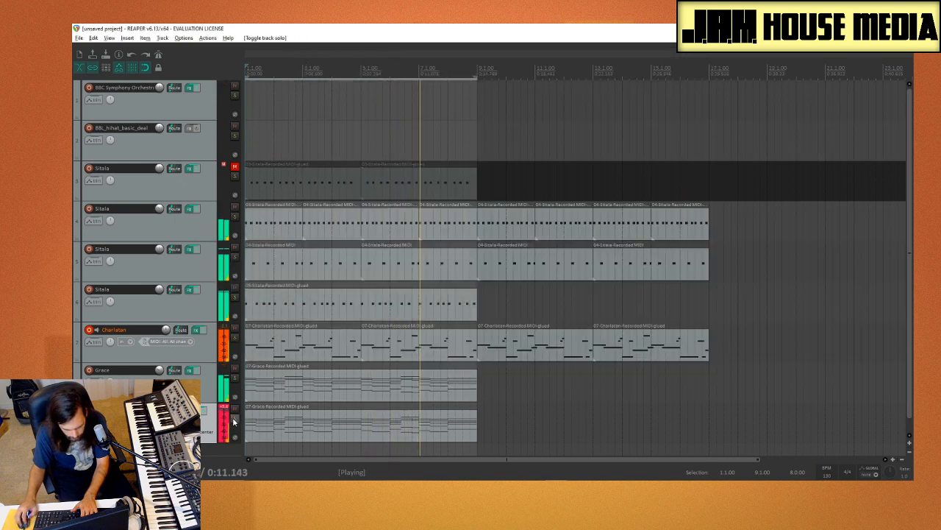
{"action": "left_click", "coordinate": [235, 369]}
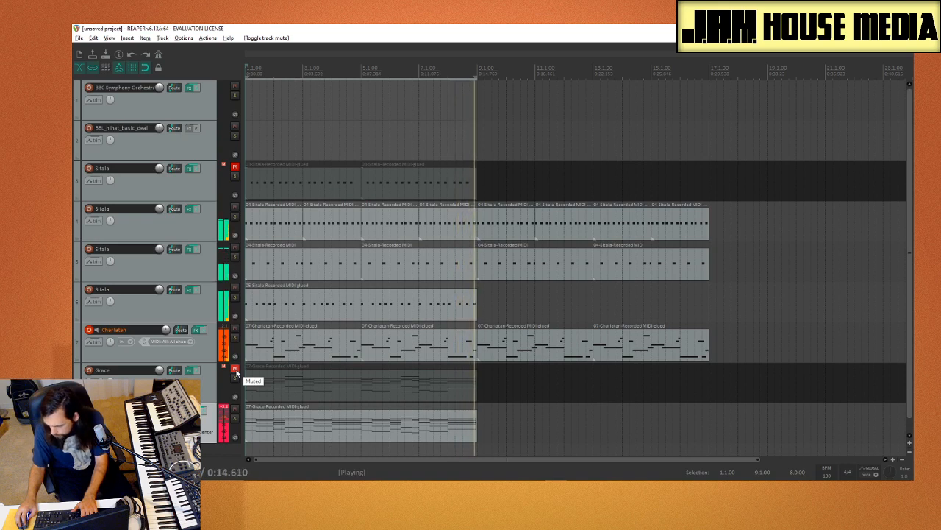
{"action": "left_click", "coordinate": [234, 328]}
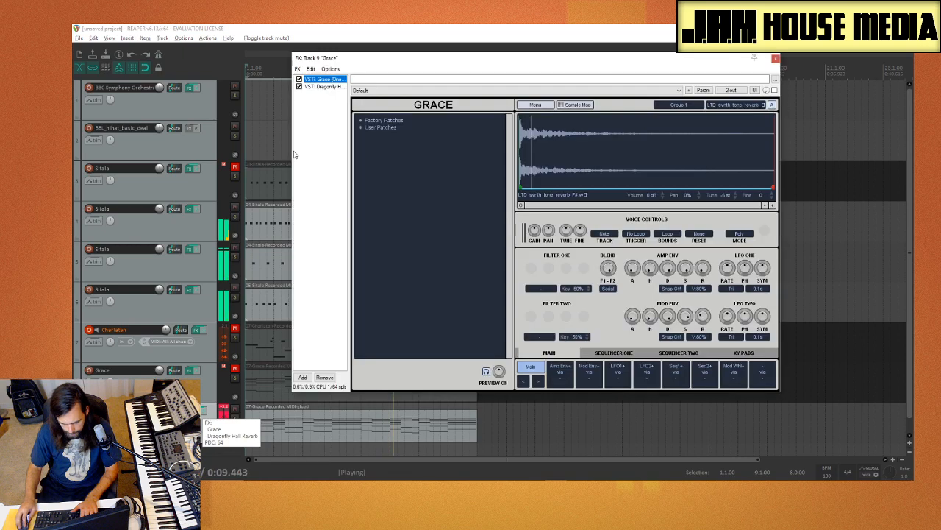
Step: Bypass Dragonfly Hall Reverb on track 9 and audition the tone percussion, tongue drum, tuning fork, pluck and bass tone one-shots in the Tones folder
{"action": "left_click", "coordinate": [299, 87]}
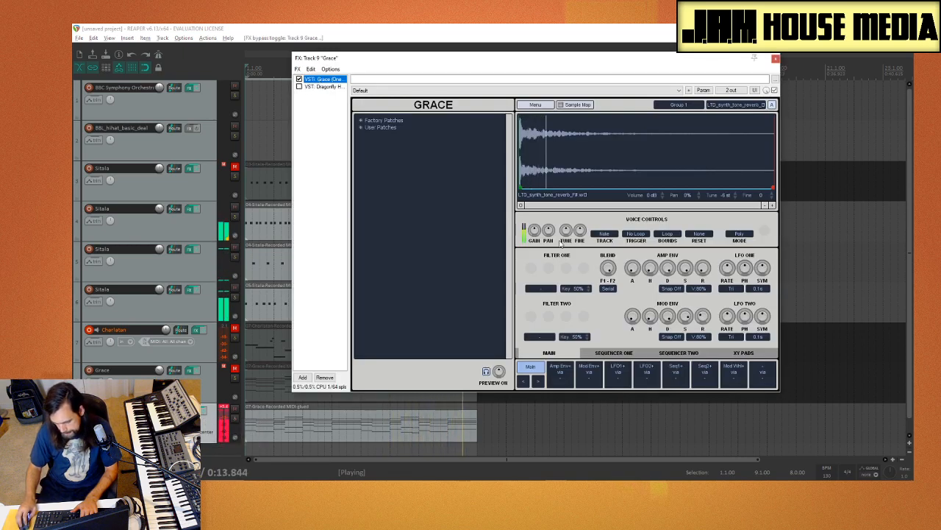
{"action": "key", "text": "ctrl+alt+x"}
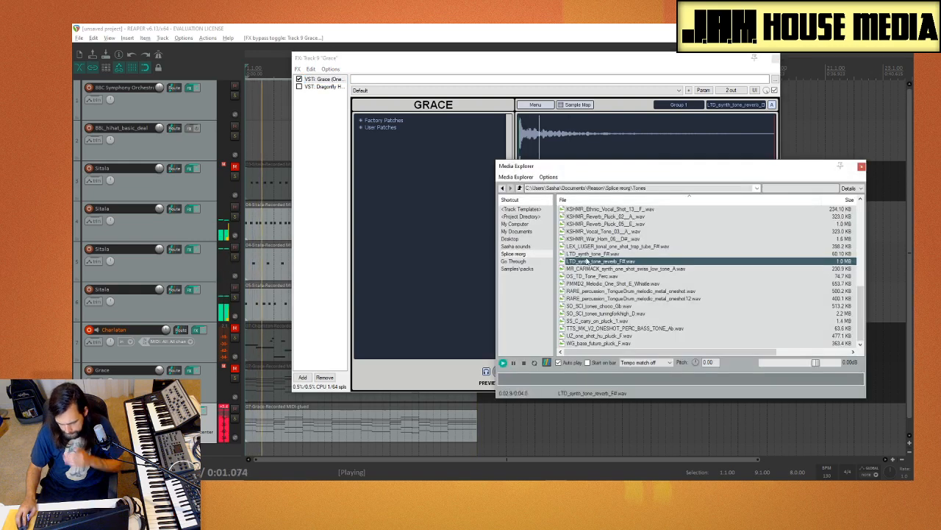
{"action": "left_click", "coordinate": [619, 277]}
{"action": "left_click", "coordinate": [634, 299]}
{"action": "left_click", "coordinate": [634, 313]}
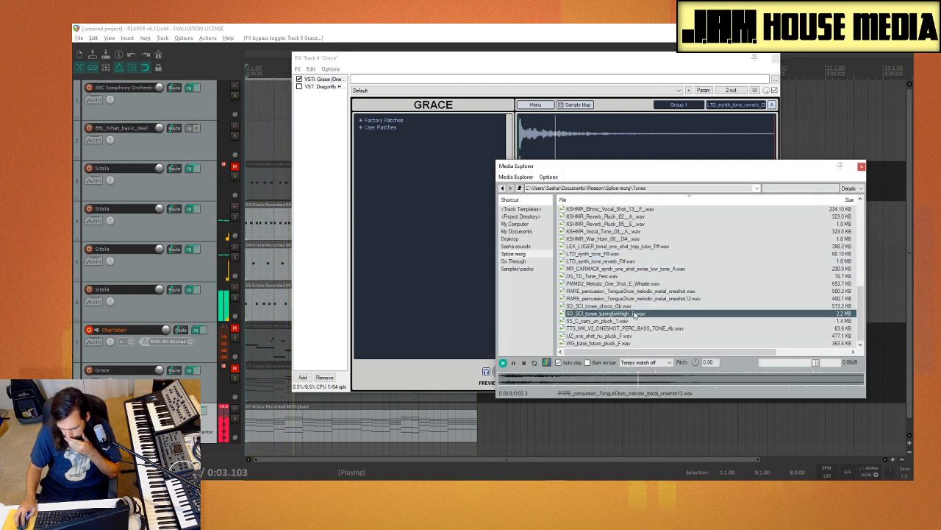
{"action": "left_click", "coordinate": [635, 320]}
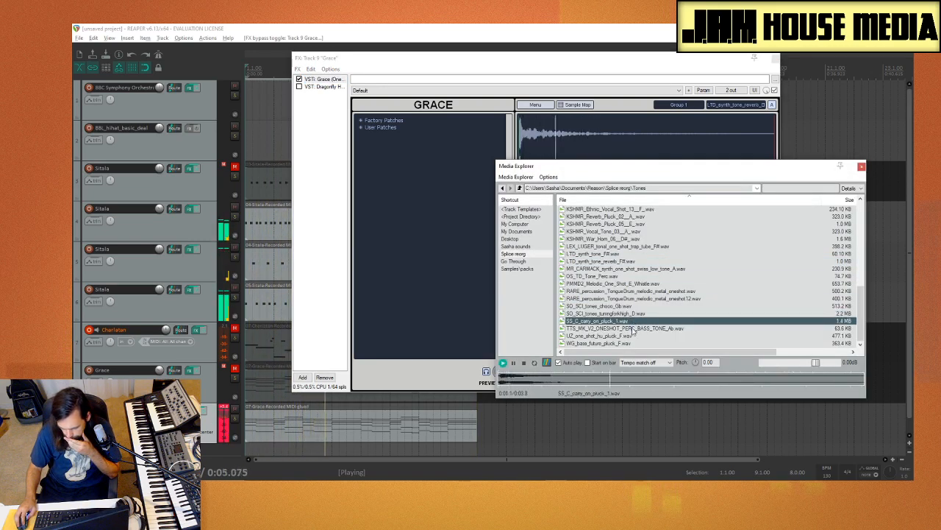
{"action": "left_click", "coordinate": [632, 329]}
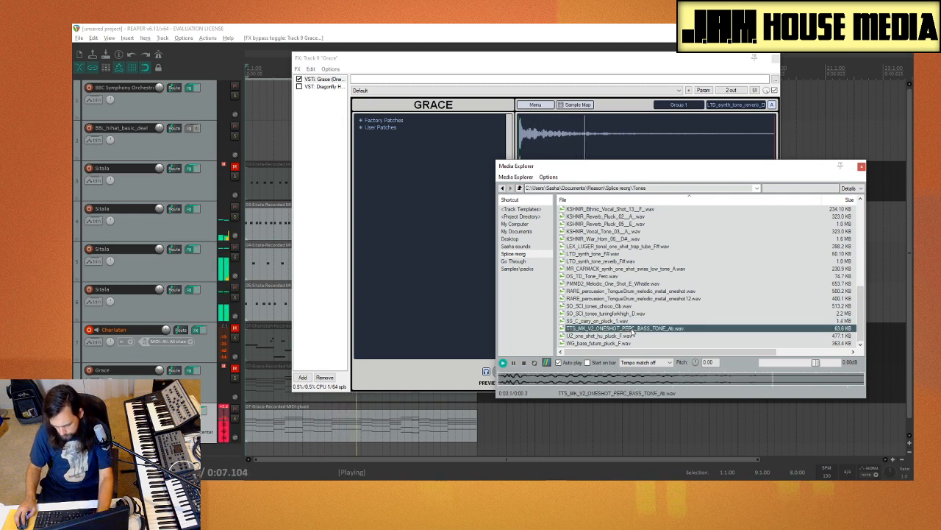
{"action": "left_click", "coordinate": [618, 321]}
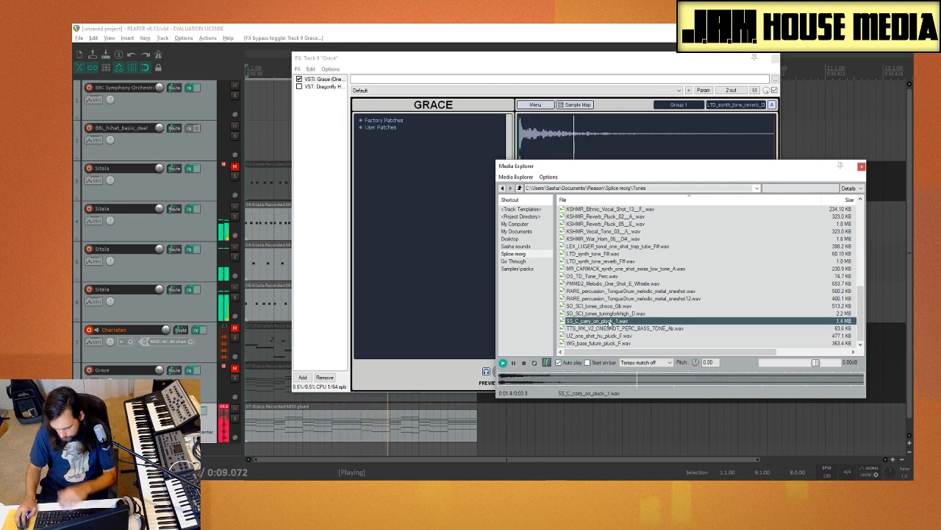
Step: Replace track 9's Grace sample with SS_C_carry_on_pluck_1.wav and close the Media Explorer and the FX window
{"action": "left_click_drag", "start_coordinate": [609, 179], "coordinate": [610, 148]}
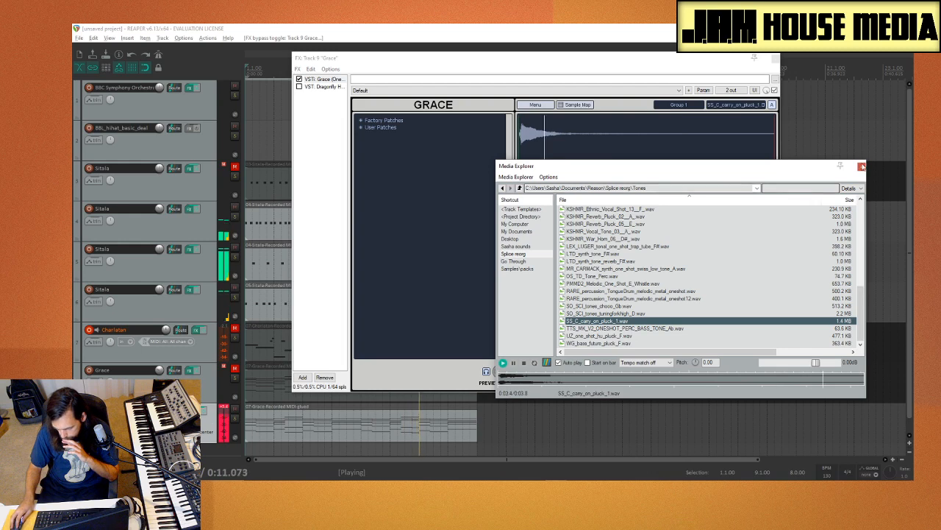
{"action": "left_click", "coordinate": [862, 166]}
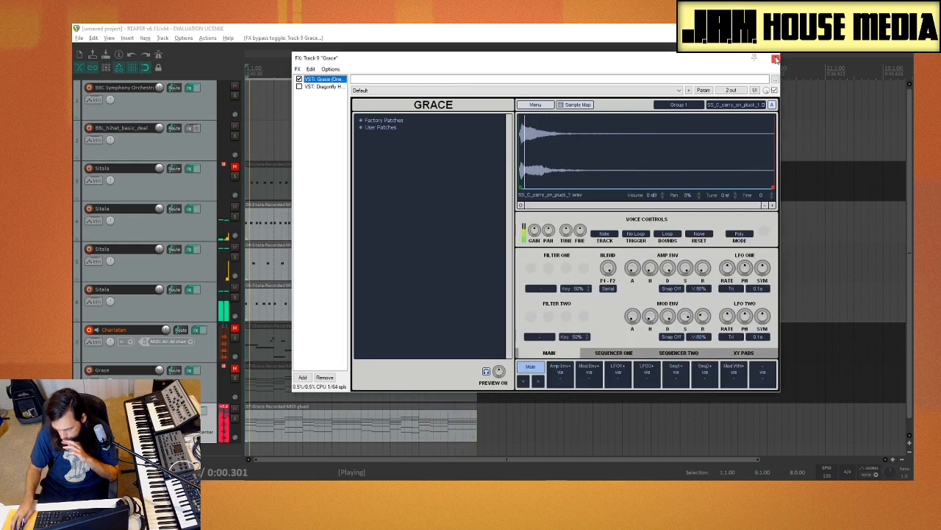
{"action": "left_click", "coordinate": [776, 59]}
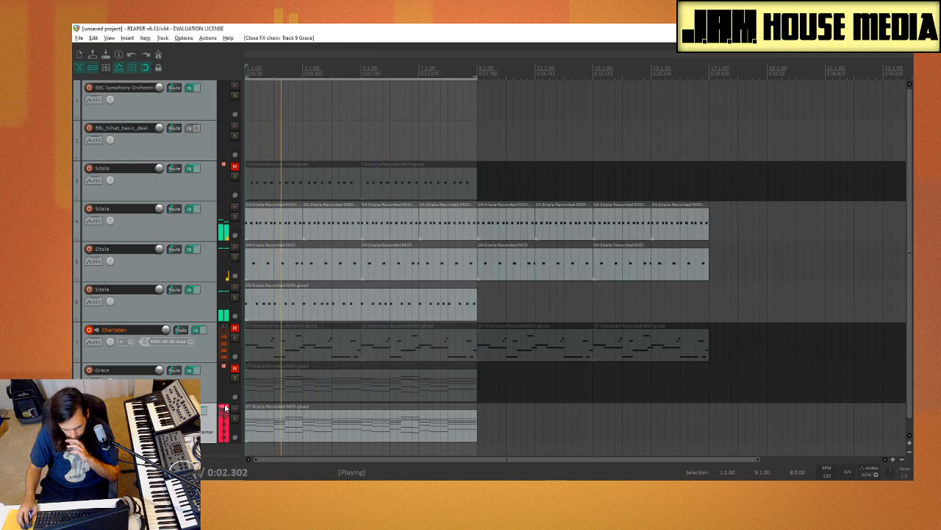
Step: Unmute the Charlatan track and tune the pluck sample in track 9's Grace to 12 st
{"action": "left_click", "coordinate": [235, 331]}
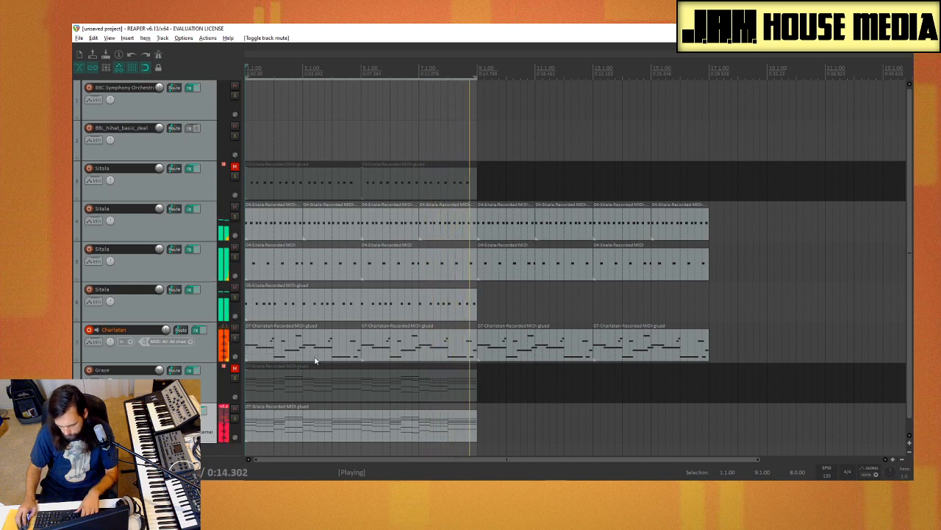
{"action": "left_click", "coordinate": [196, 410]}
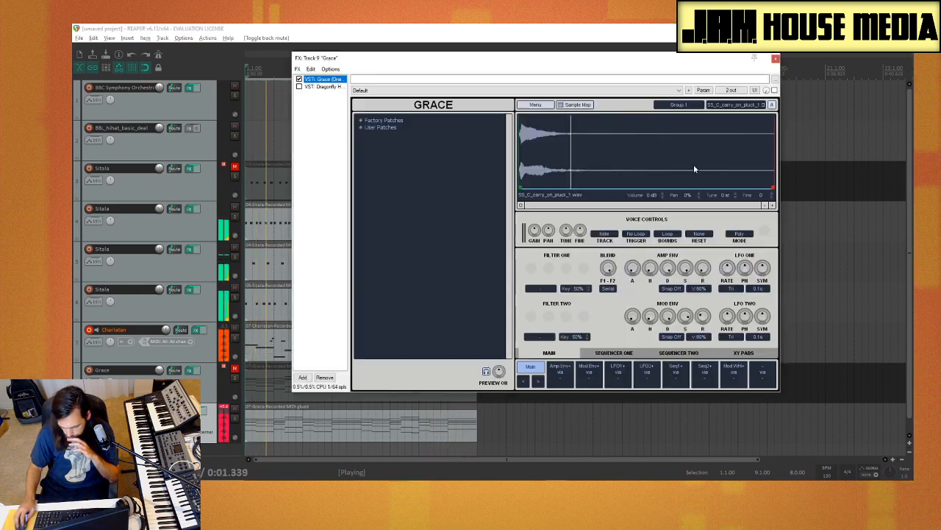
{"action": "left_click_drag", "start_coordinate": [731, 197], "coordinate": [740, 190]}
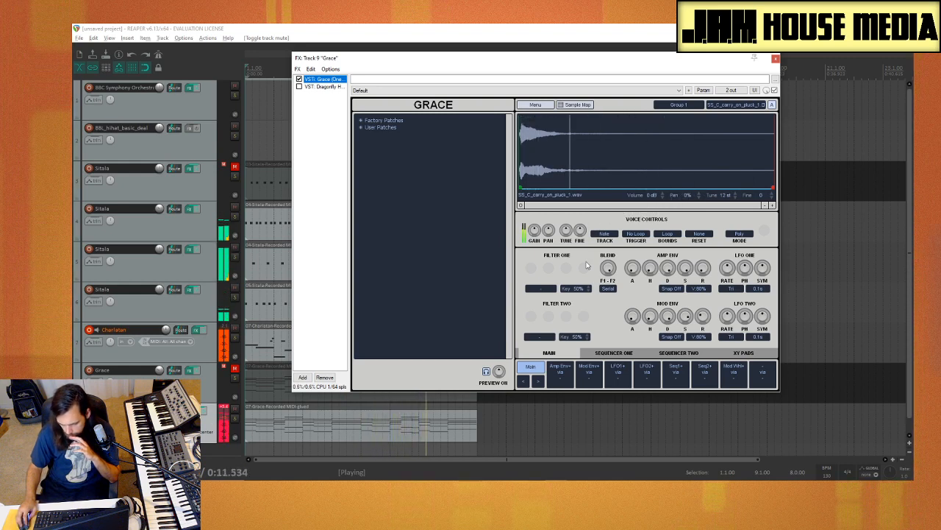
Step: Re-enable Dragonfly Hall Reverb on track 9, set its Late Level to 26% and close the FX window
{"action": "left_click", "coordinate": [298, 87]}
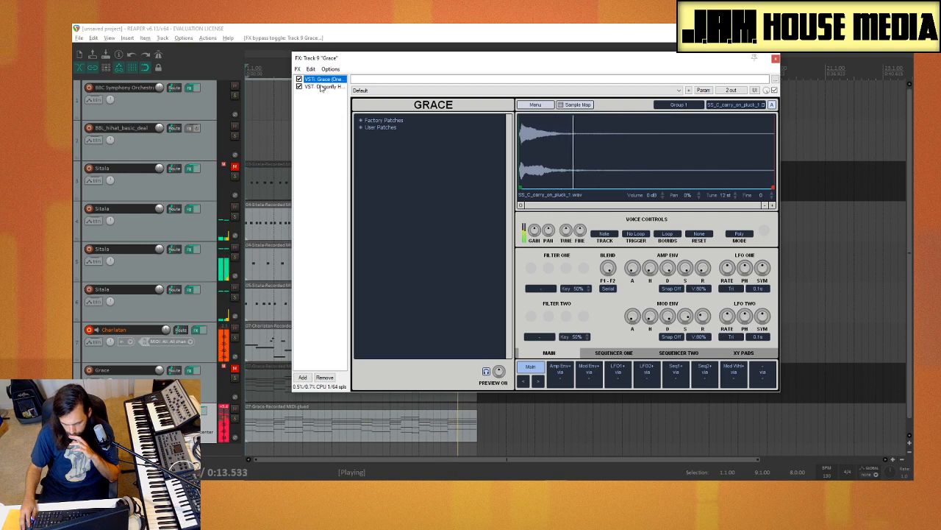
{"action": "left_click", "coordinate": [320, 87]}
{"action": "left_click", "coordinate": [417, 218]}
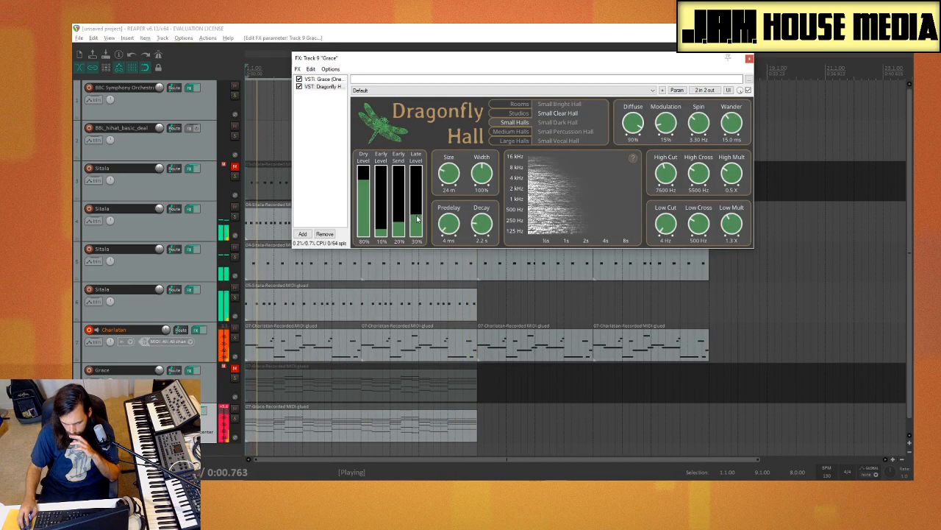
{"action": "left_click_drag", "start_coordinate": [417, 216], "coordinate": [417, 219]}
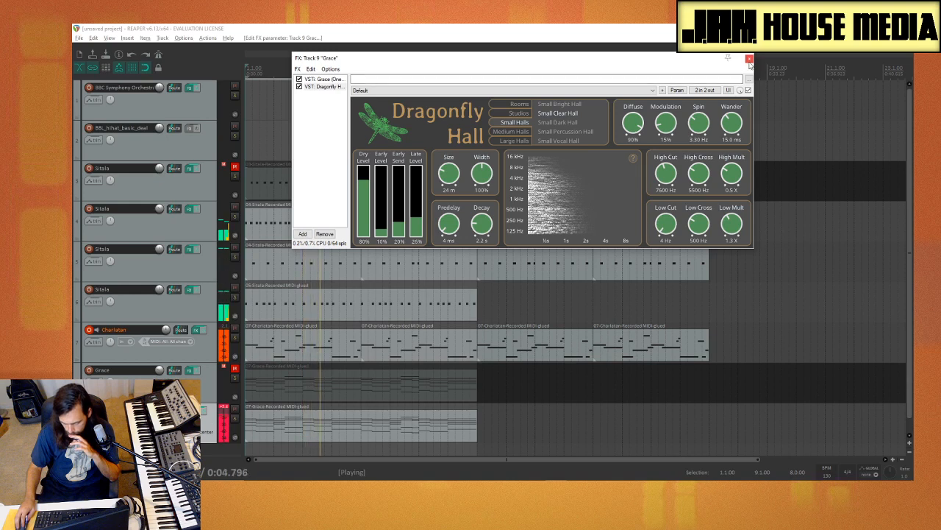
{"action": "left_click", "coordinate": [750, 58]}
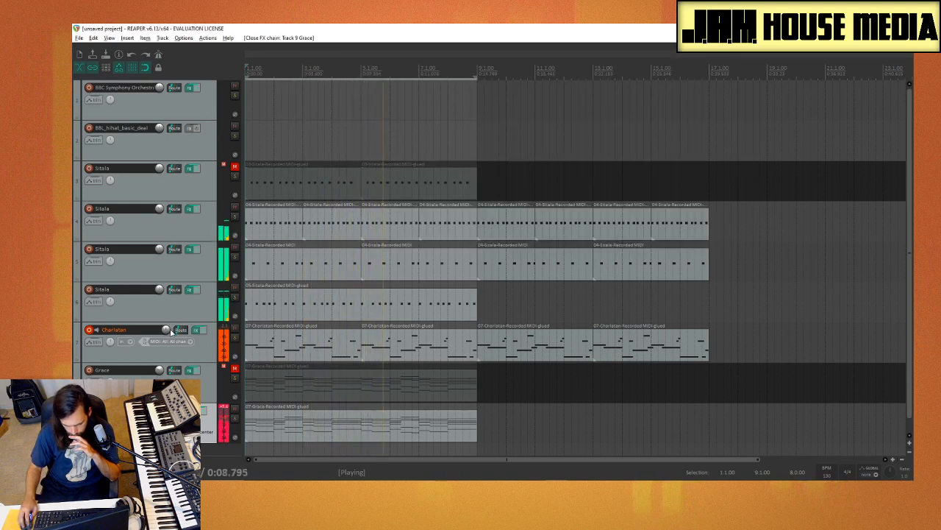
Step: Lower the Charlatan track's volume and solo track 9
{"action": "left_click_drag", "start_coordinate": [168, 331], "coordinate": [168, 338]}
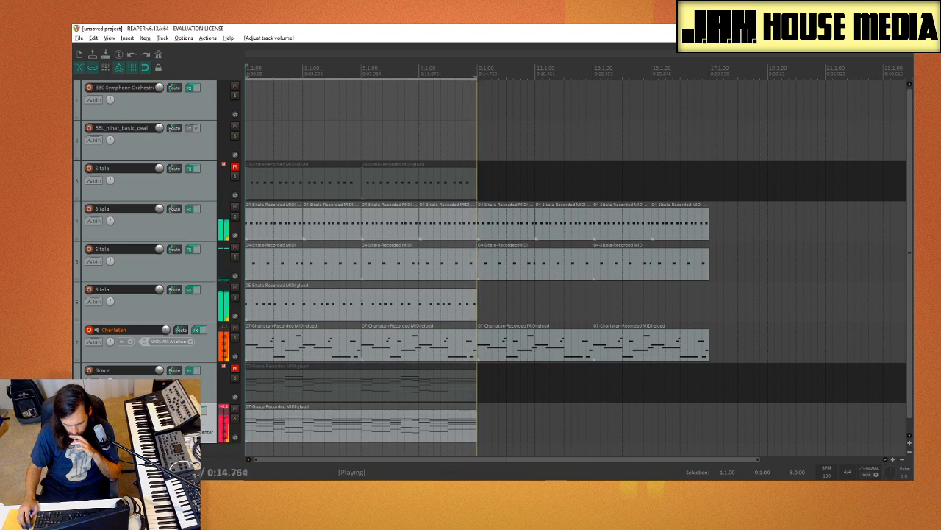
{"action": "left_click", "coordinate": [233, 419]}
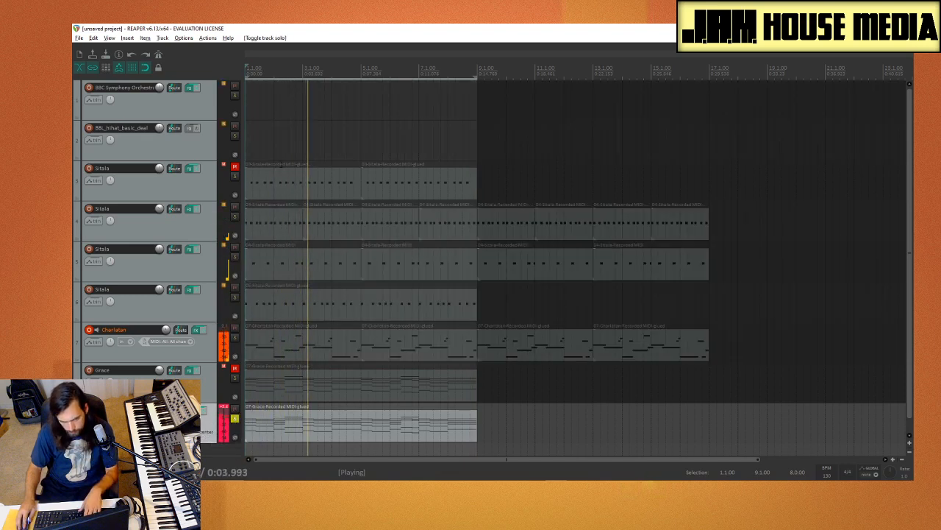
Step: Set the Focusrite ASIO device's buffer size to 1024 through the audio device preferences and accept the preferences
{"action": "left_click", "coordinate": [208, 39]}
{"action": "left_click", "coordinate": [184, 40]}
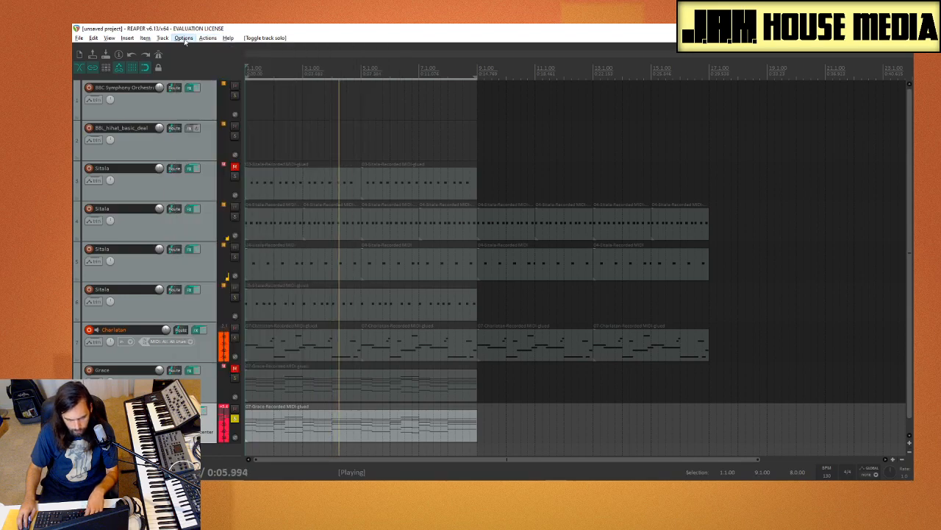
{"action": "left_click", "coordinate": [188, 41]}
{"action": "left_click", "coordinate": [254, 363]}
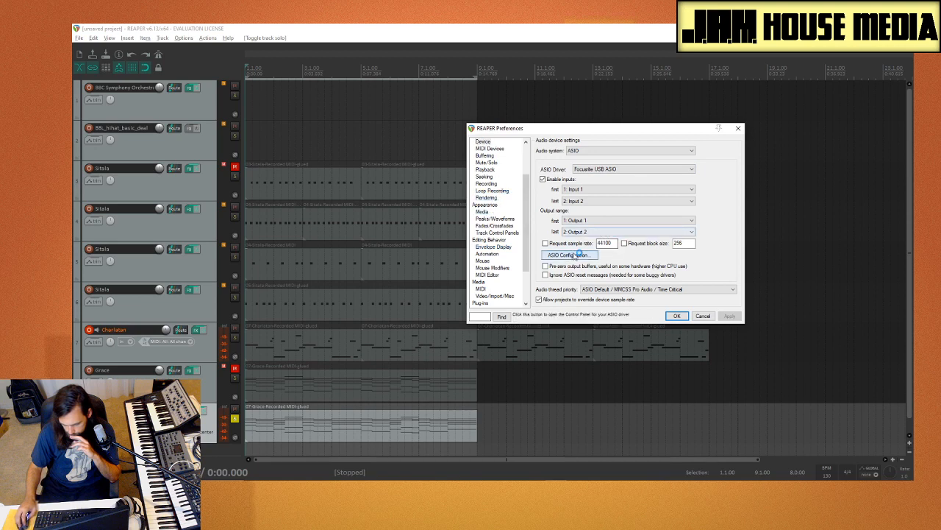
{"action": "left_click", "coordinate": [574, 255]}
{"action": "left_click", "coordinate": [135, 109]}
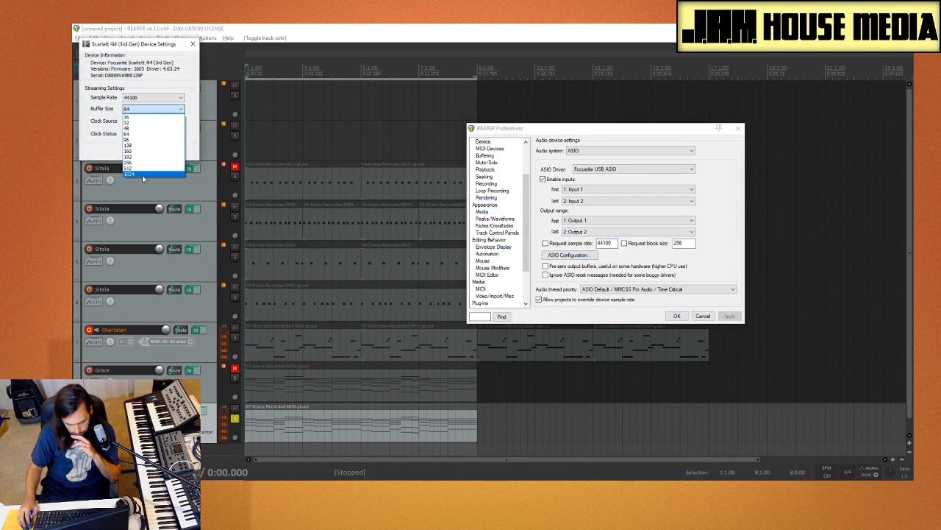
{"action": "left_click", "coordinate": [142, 175]}
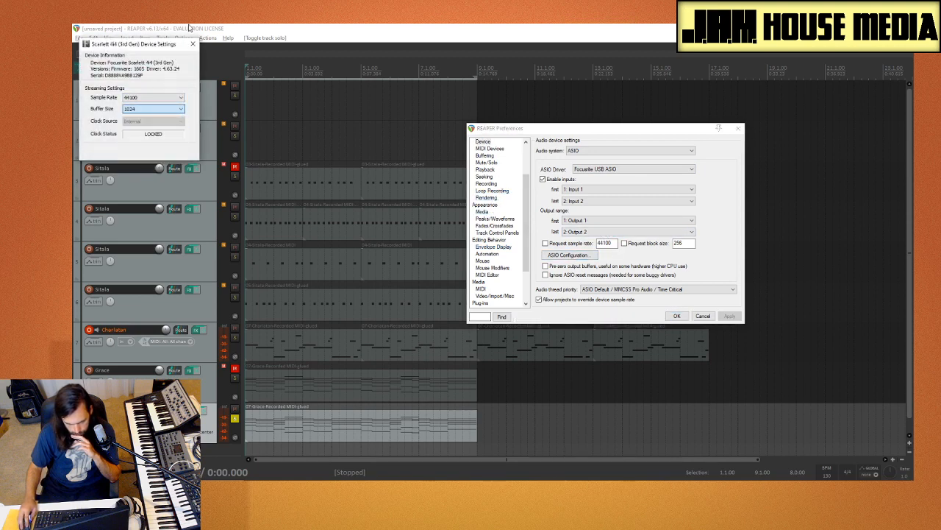
{"action": "left_click", "coordinate": [193, 45]}
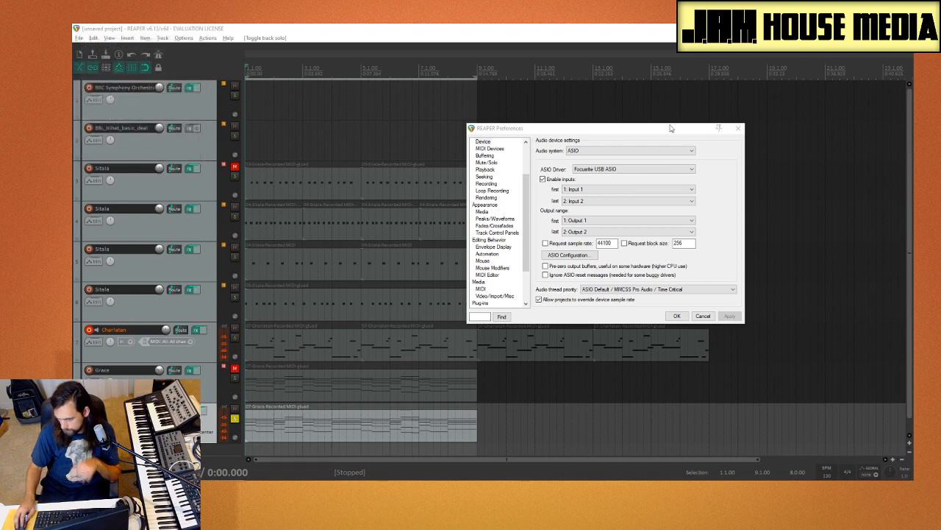
{"action": "left_click", "coordinate": [678, 316]}
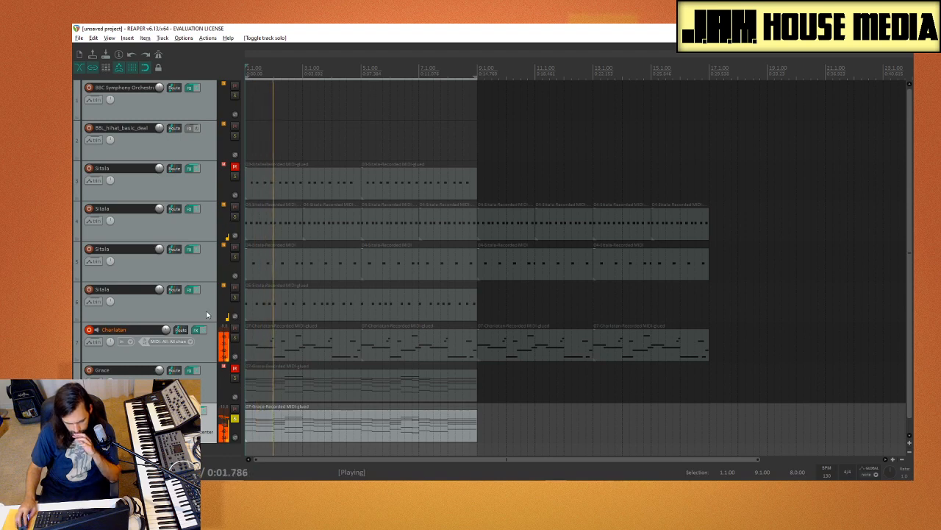
Step: Solo the Charlatan track together with track 9 during playback
{"action": "left_click", "coordinate": [234, 337]}
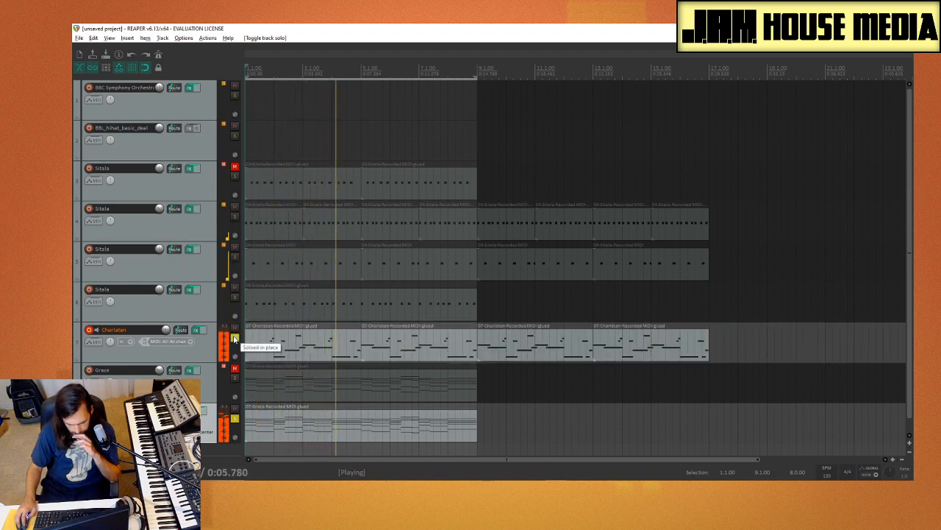
Step: Add ReaEQ from the EQ category to the Charlatan track's effects chain, after Krush
{"action": "left_click", "coordinate": [197, 355]}
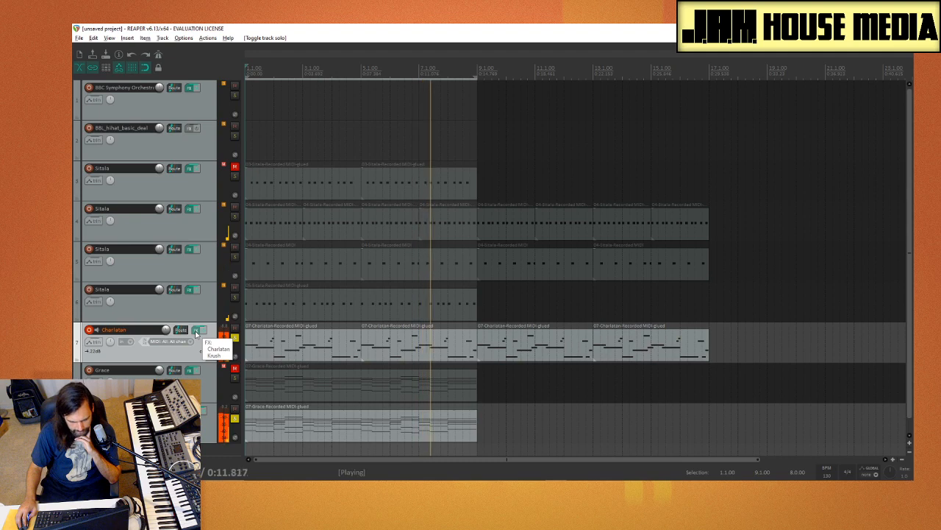
{"action": "left_click", "coordinate": [197, 330]}
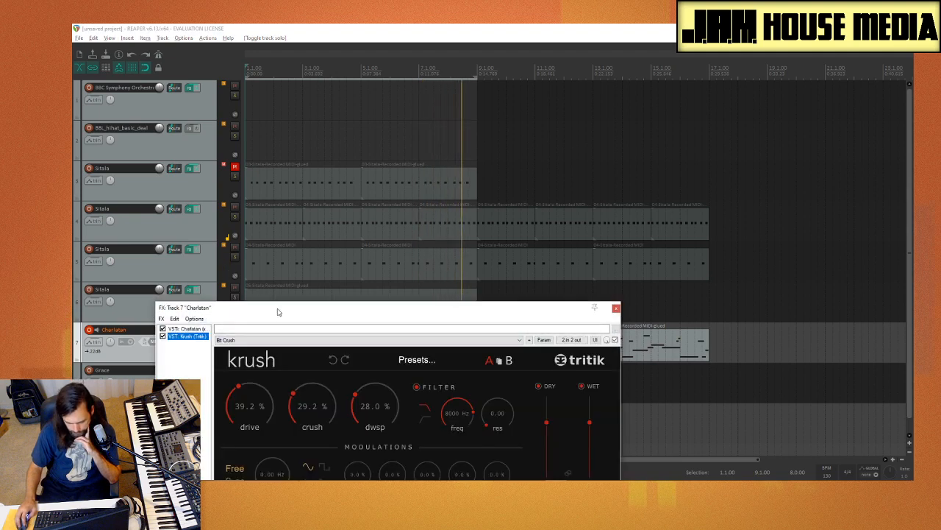
{"action": "left_click_drag", "start_coordinate": [288, 307], "coordinate": [302, 90]}
{"action": "left_click", "coordinate": [188, 287]}
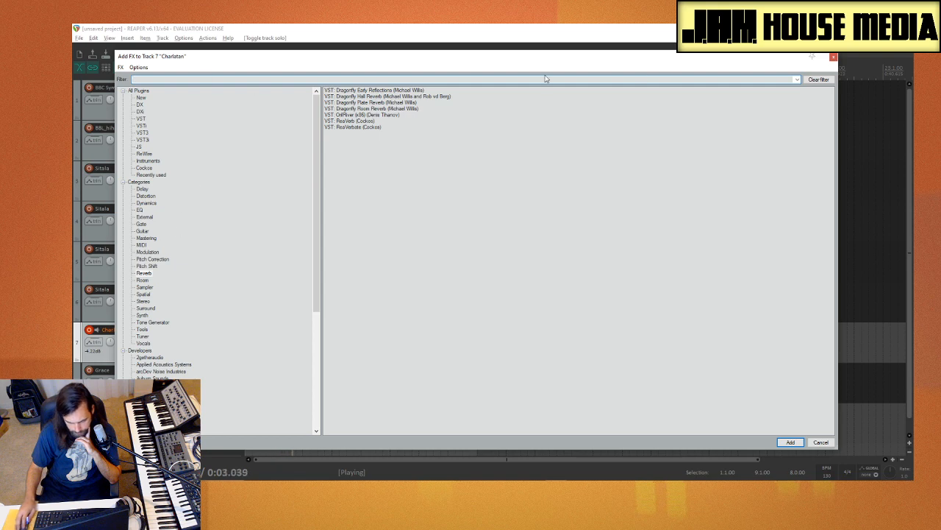
{"action": "left_click", "coordinate": [141, 210]}
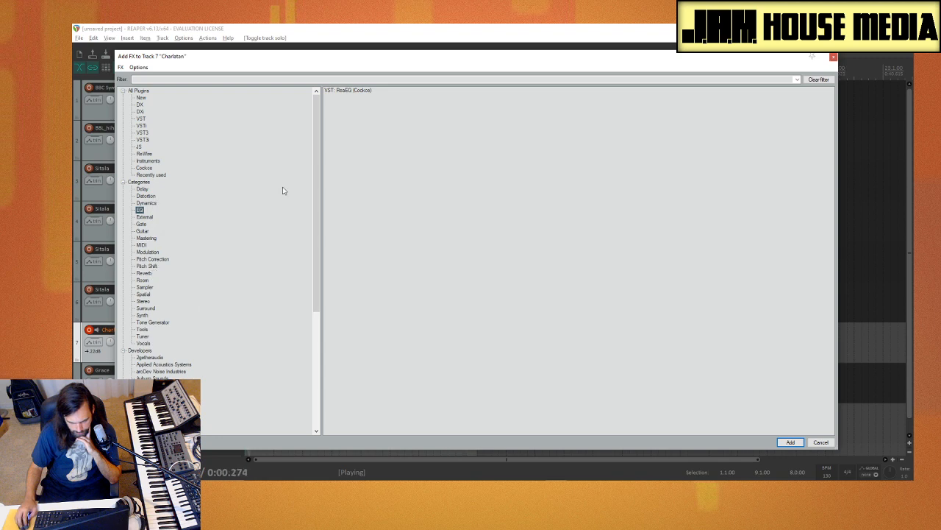
{"action": "double_click", "coordinate": [356, 90]}
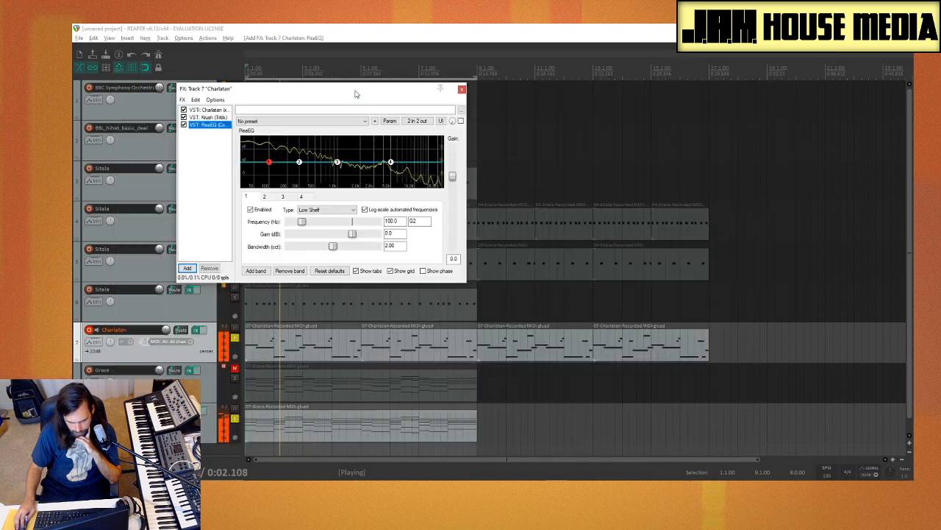
Step: Set ReaEQ's band 2 to about 155 Hz with 4.4 dB gain and its high shelf to about 8400 Hz at -120 dB, then close the FX window
{"action": "left_click_drag", "start_coordinate": [390, 161], "coordinate": [371, 180]}
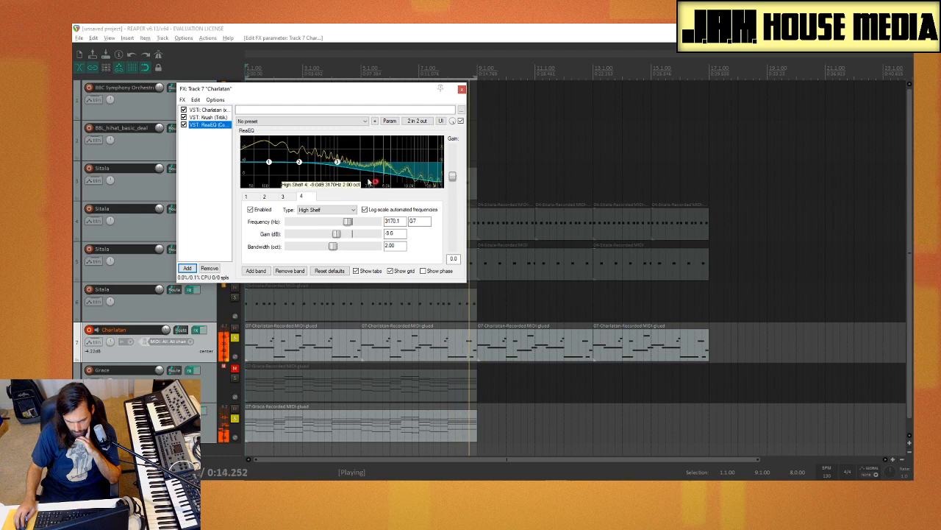
{"action": "left_click_drag", "start_coordinate": [298, 162], "coordinate": [280, 153]}
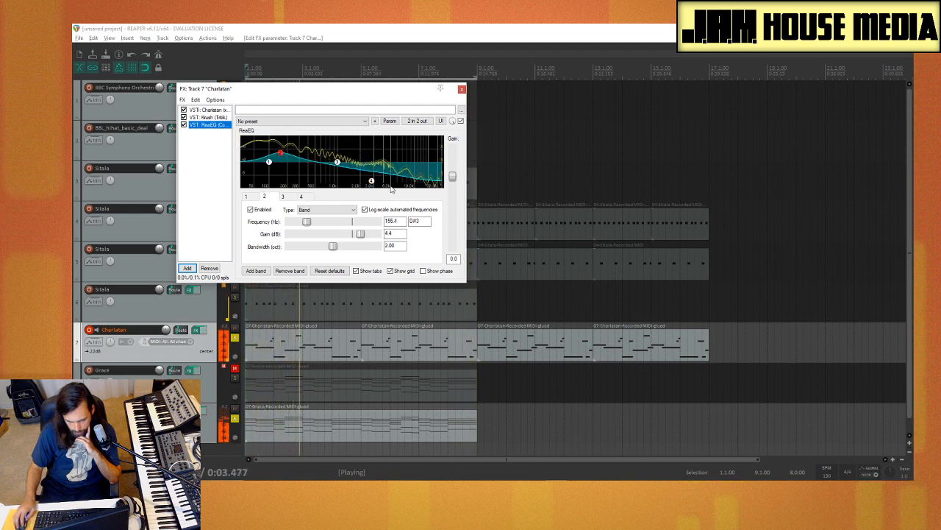
{"action": "left_click_drag", "start_coordinate": [372, 181], "coordinate": [409, 195]}
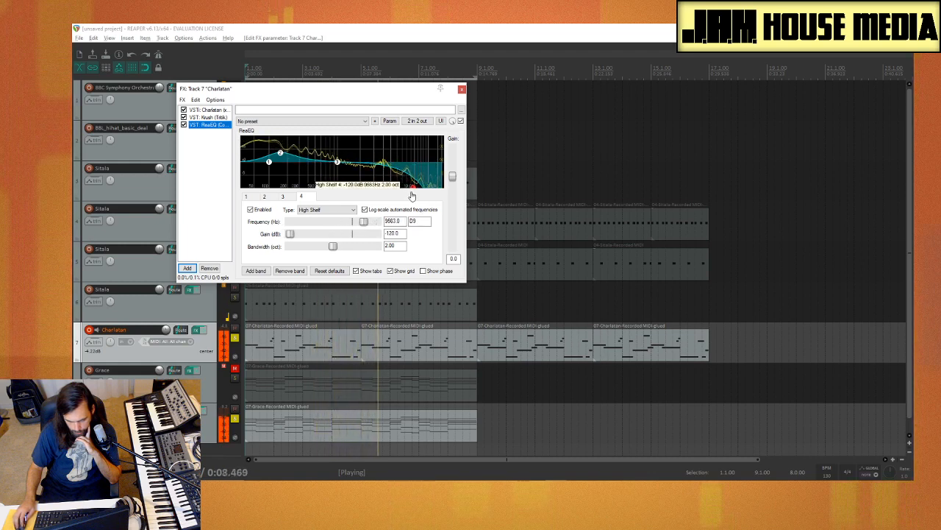
{"action": "left_click", "coordinate": [461, 90]}
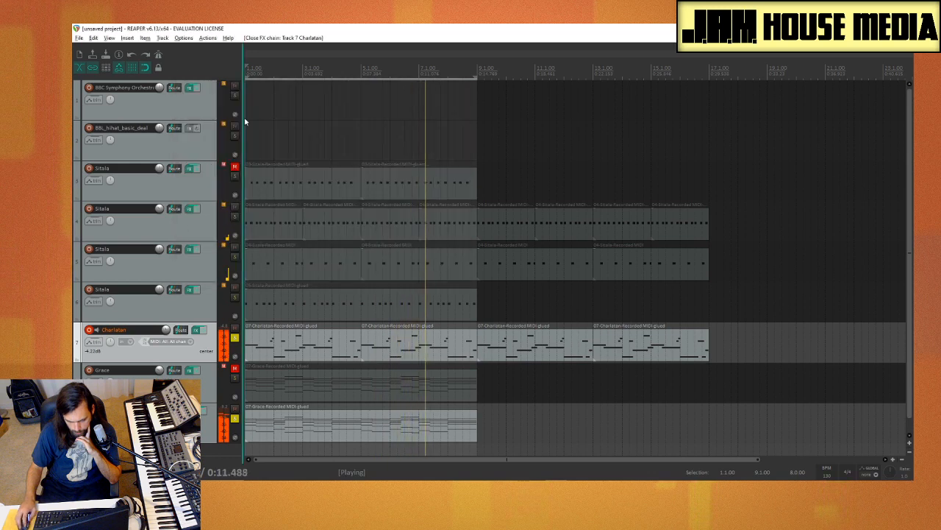
Step: Set Filter One in track 9's Grace instrument to LoFi and clear the solo on both the Charlatan track and track 9
{"action": "left_click", "coordinate": [235, 339]}
{"action": "left_click", "coordinate": [188, 422]}
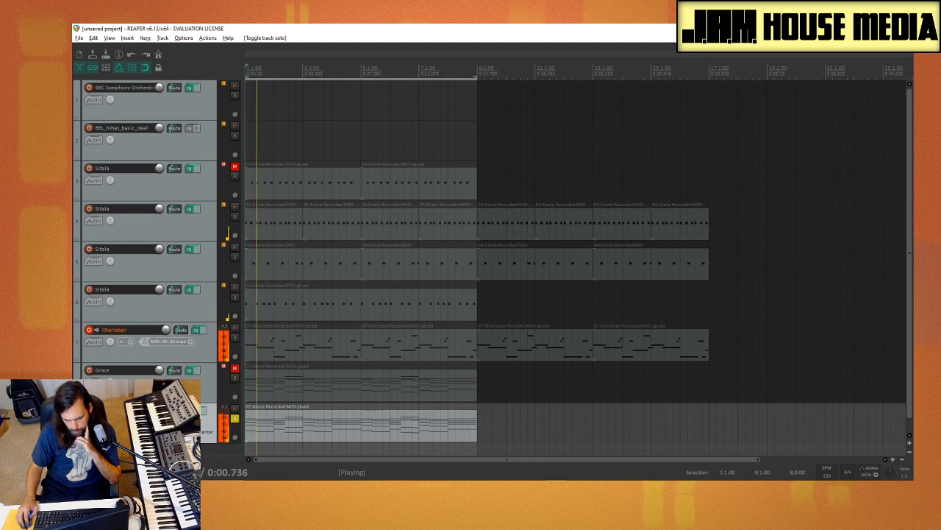
{"action": "left_click", "coordinate": [196, 410]}
{"action": "left_click", "coordinate": [324, 78]}
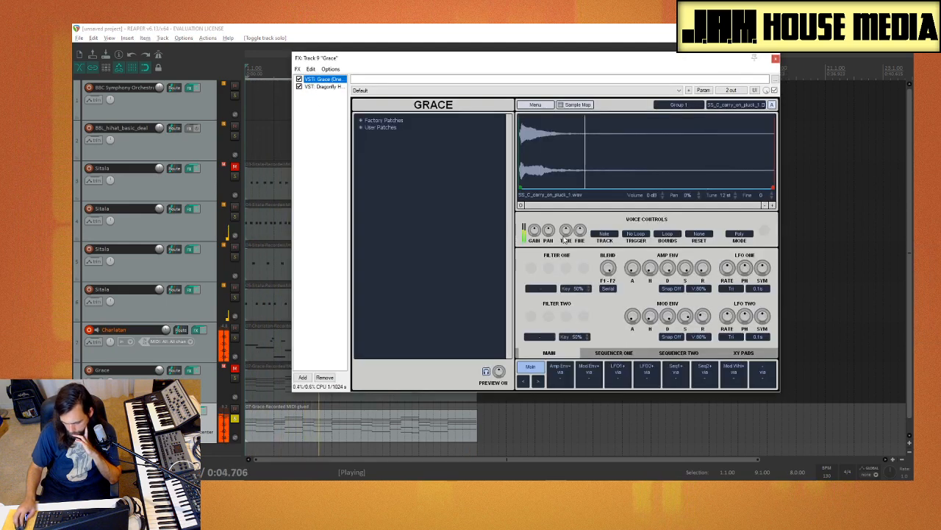
{"action": "left_click", "coordinate": [543, 292]}
{"action": "left_click", "coordinate": [573, 304]}
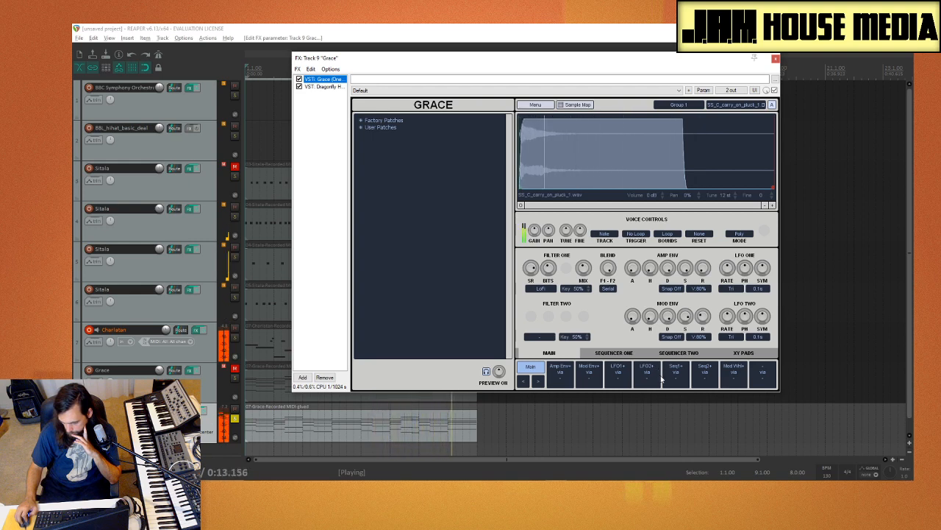
{"action": "left_click", "coordinate": [775, 59]}
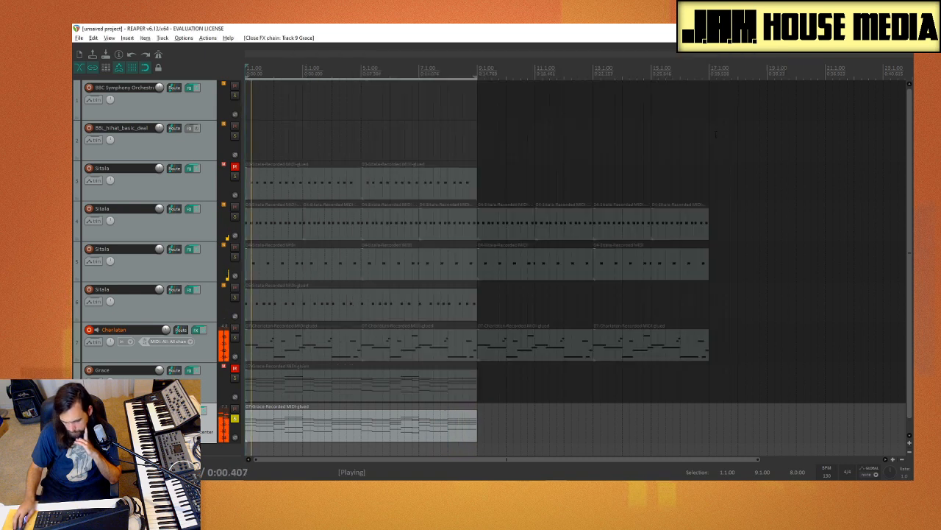
{"action": "left_click", "coordinate": [234, 419]}
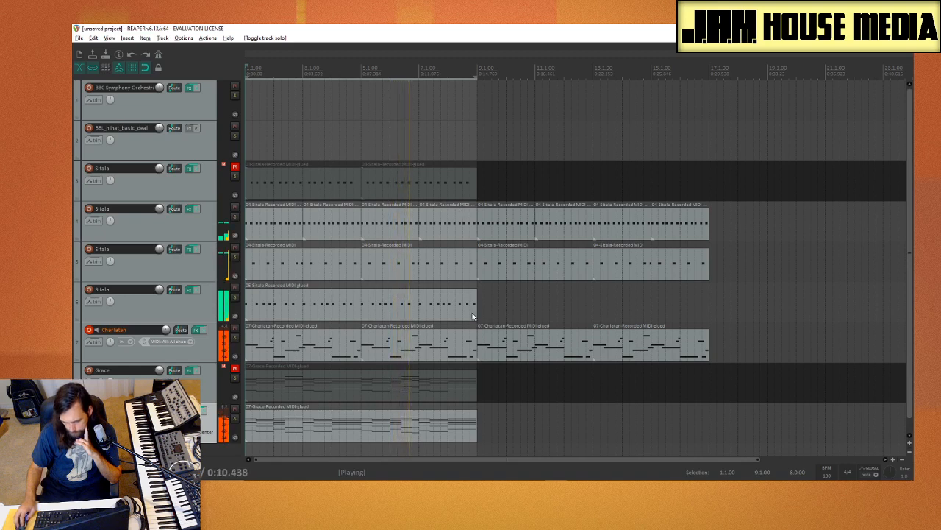
Step: Move track 6's Sitala item to start at bar 9 and delete the first eight bars of items on tracks 4 and 5
{"action": "mouse_move", "coordinate": [514, 303]}
{"action": "left_mouse_down"}
{"action": "mouse_move", "coordinate": [270, 289]}
{"action": "mouse_move", "coordinate": [292, 298]}
{"action": "mouse_move", "coordinate": [527, 298]}
{"action": "mouse_move", "coordinate": [506, 298]}
{"action": "left_mouse_up"}
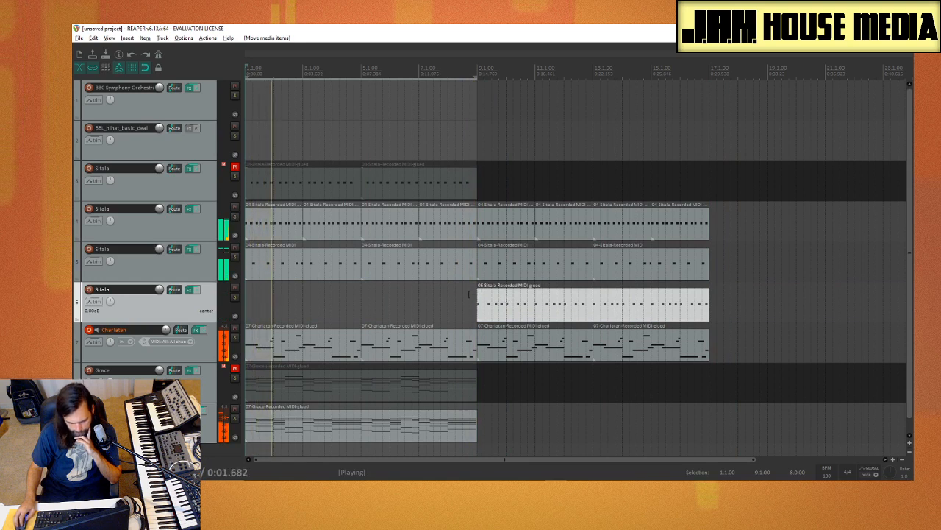
{"action": "left_click_drag", "start_coordinate": [469, 294], "coordinate": [257, 216]}
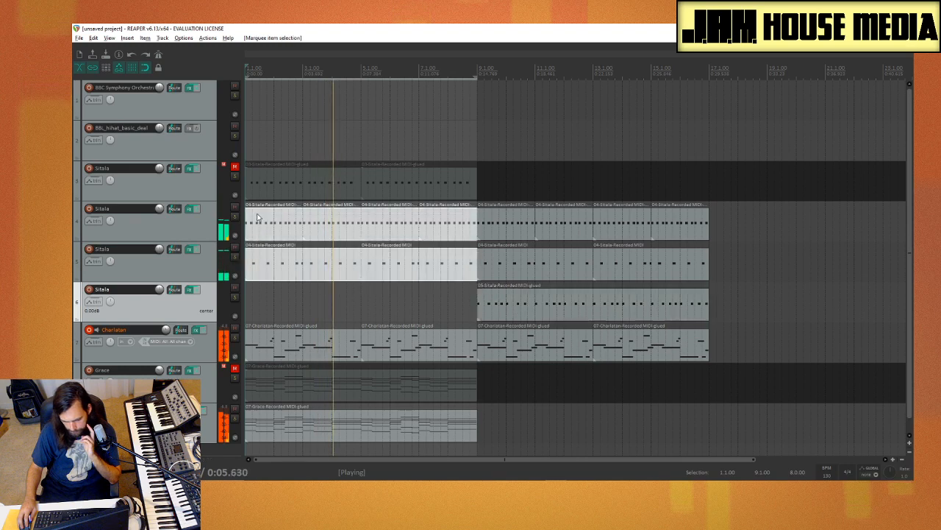
{"action": "key", "text": "Delete"}
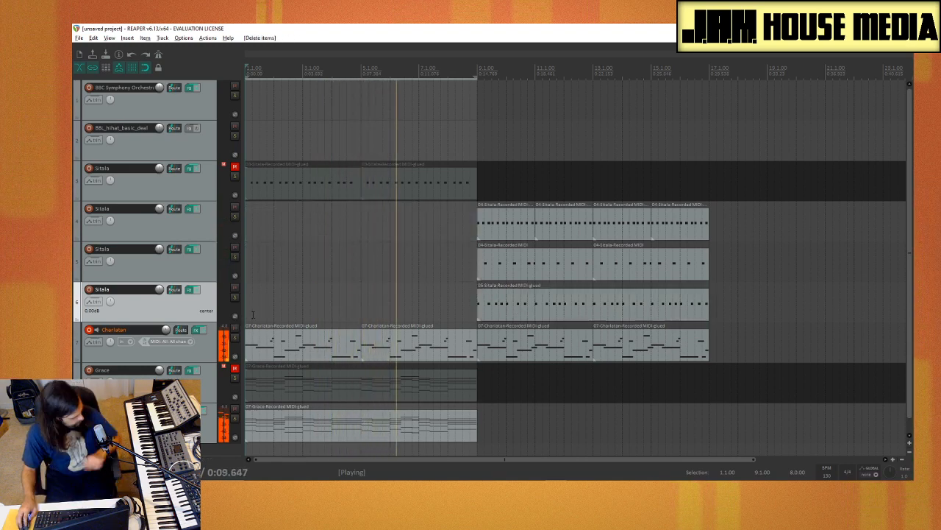
Step: Arm the track 6 Sitala for recording, stop playback and record a short take of kick hits from bar 1
{"action": "left_click", "coordinate": [89, 290]}
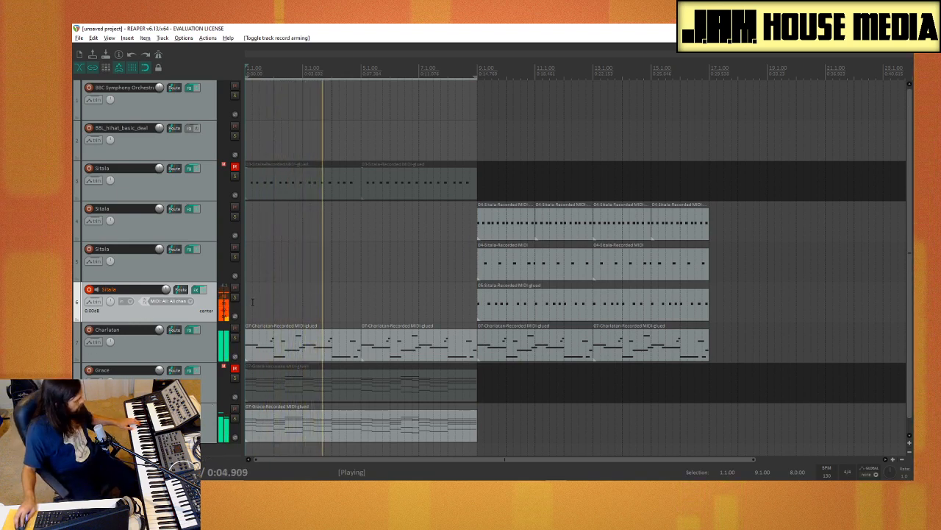
{"action": "key", "text": "space"}
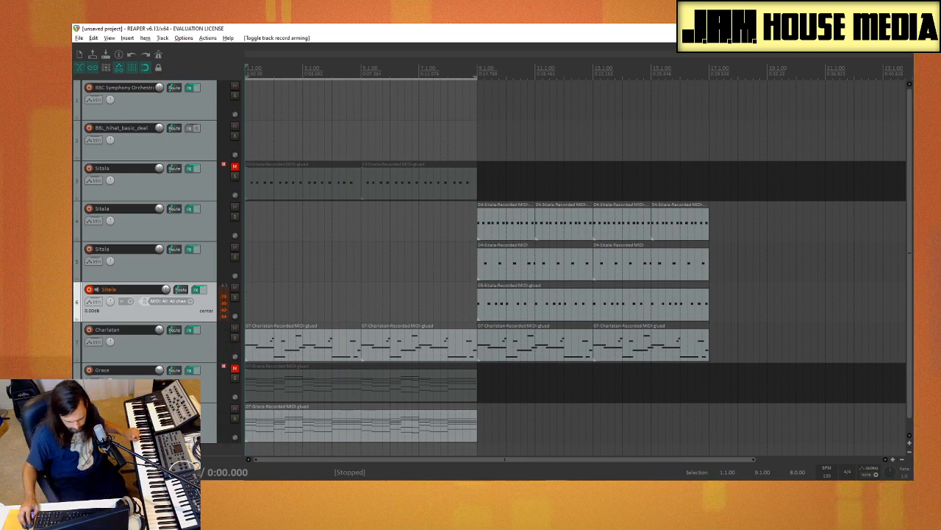
{"action": "key", "text": "ctrl+r"}
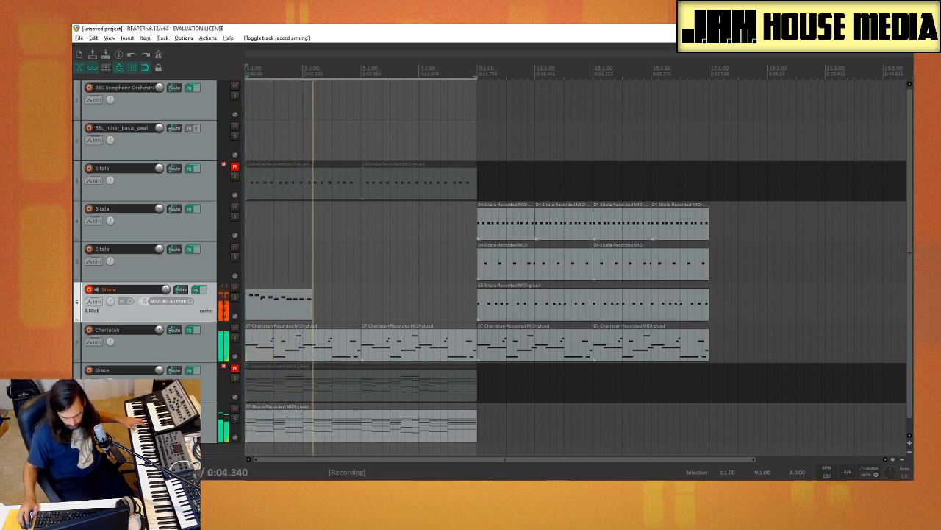
{"action": "key", "text": "space"}
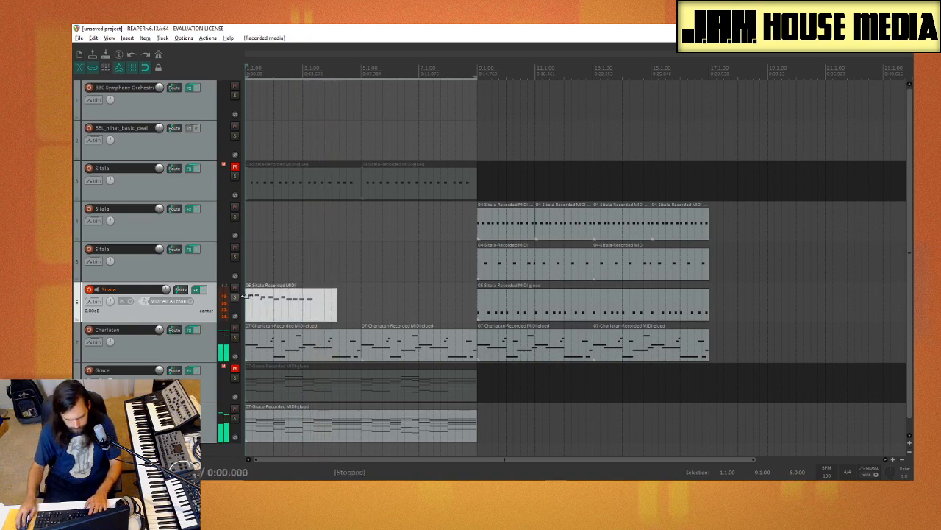
Step: Open the newly recorded Sitala take in the MIDI editor and delete all notes before the final four kick hits
{"action": "double_click", "coordinate": [300, 298]}
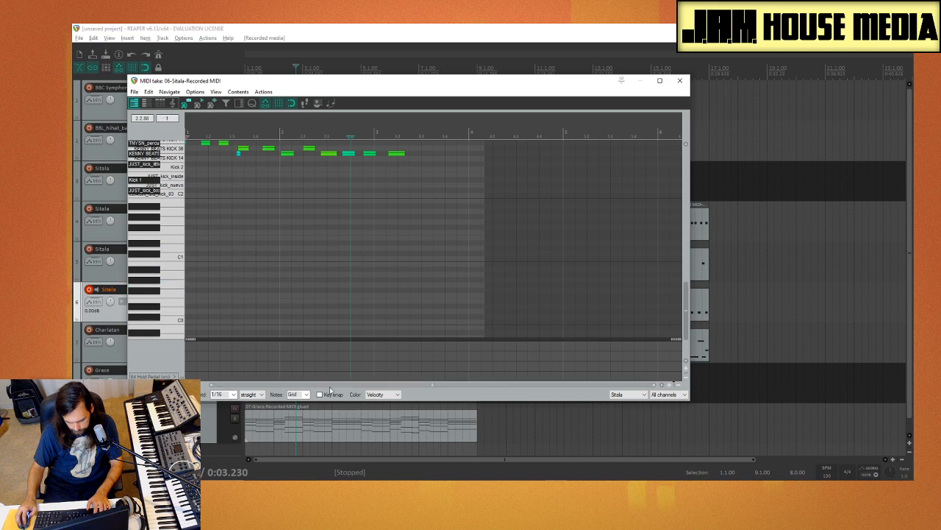
{"action": "scroll", "coordinate": [296, 283], "scroll_direction": "up", "scroll_amount": 3}
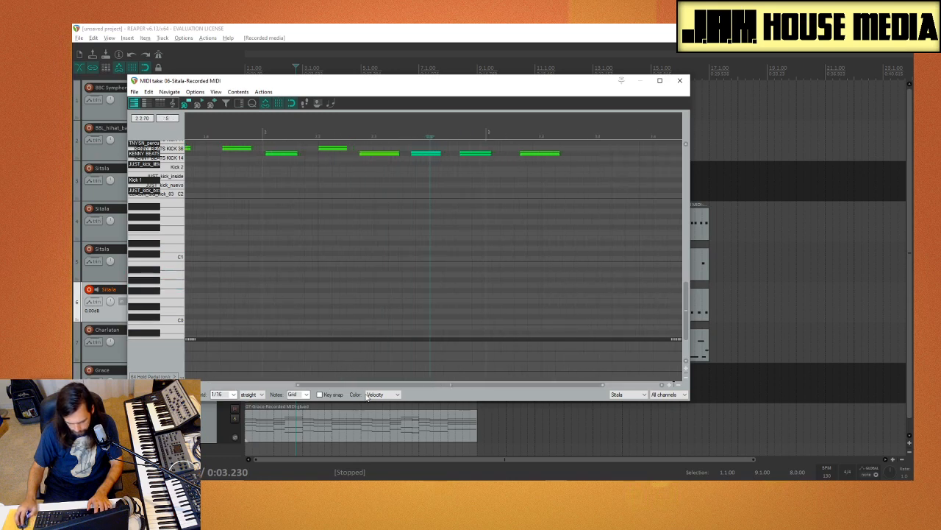
{"action": "scroll", "coordinate": [362, 385], "scroll_direction": "right", "scroll_amount": 3}
{"action": "left_click_drag", "start_coordinate": [375, 386], "coordinate": [224, 385]}
{"action": "scroll", "coordinate": [314, 203], "scroll_direction": "down", "scroll_amount": 3}
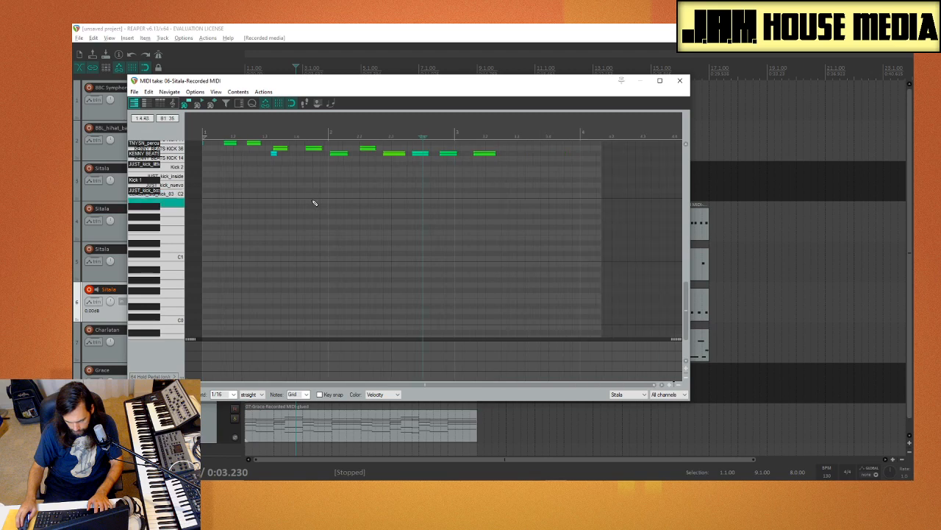
{"action": "left_click", "coordinate": [393, 152]}
{"action": "left_click_drag", "start_coordinate": [363, 180], "coordinate": [188, 143]}
{"action": "key", "text": "Delete"}
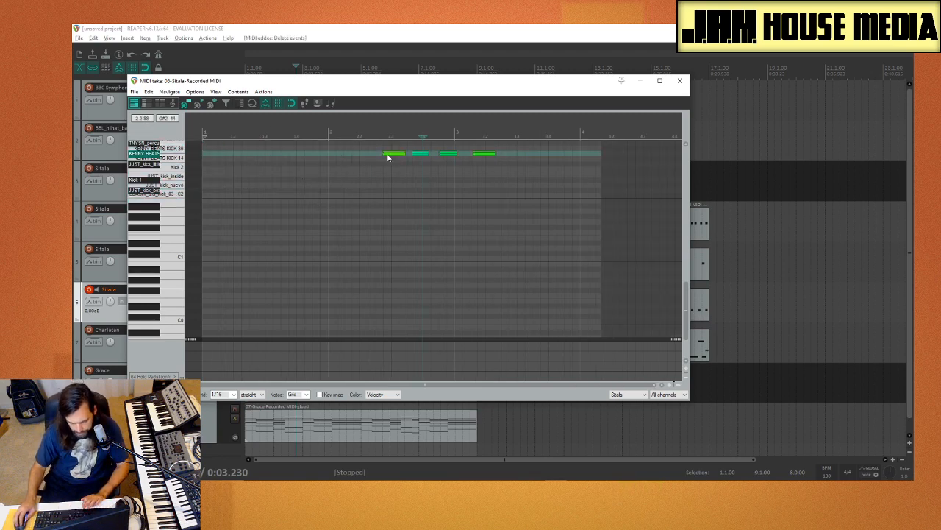
Step: Move the first remaining kick note to the start of bar 1 and delete the other three notes
{"action": "left_click_drag", "start_coordinate": [391, 158], "coordinate": [207, 158]}
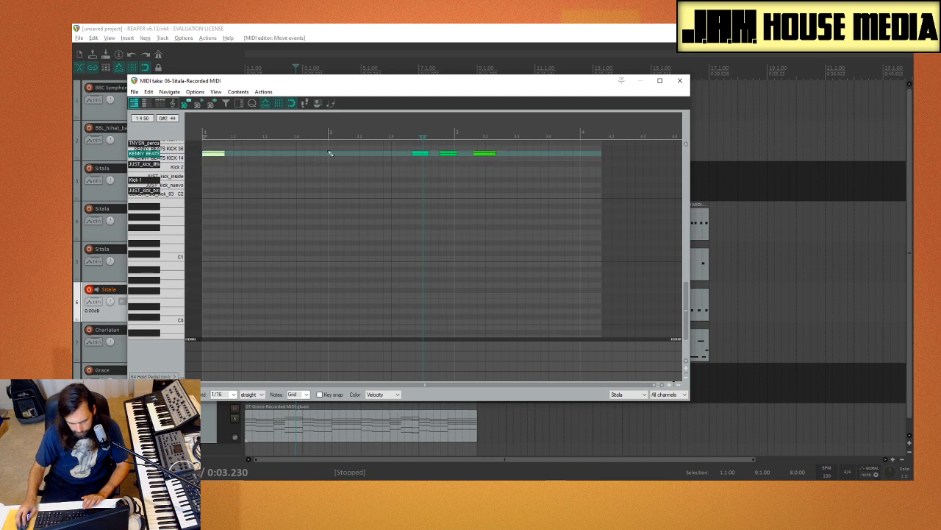
{"action": "left_click_drag", "start_coordinate": [379, 151], "coordinate": [564, 183]}
{"action": "key", "text": "Delete"}
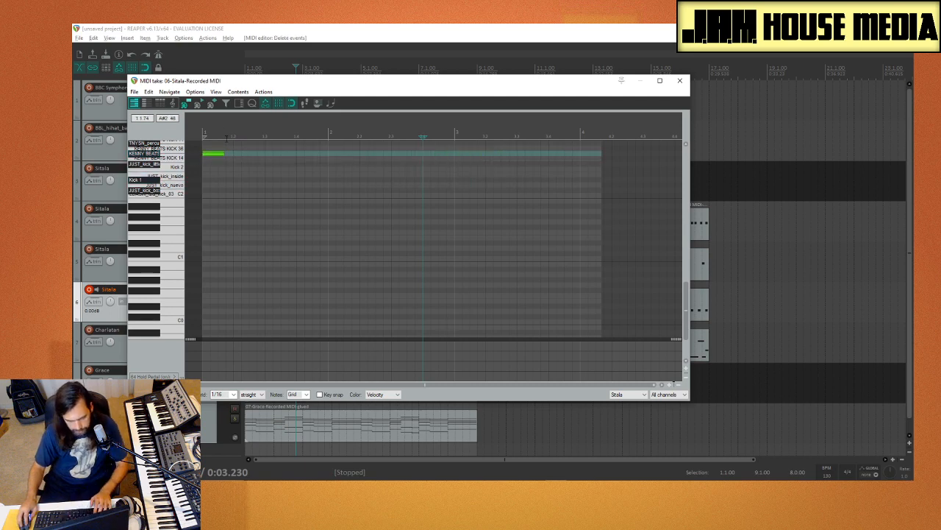
{"action": "scroll", "coordinate": [160, 177], "scroll_direction": "up", "scroll_amount": 5}
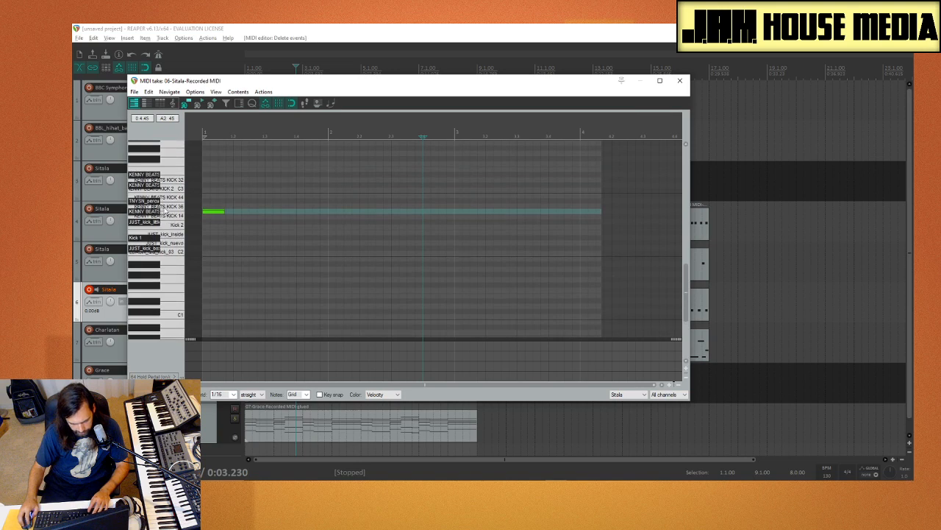
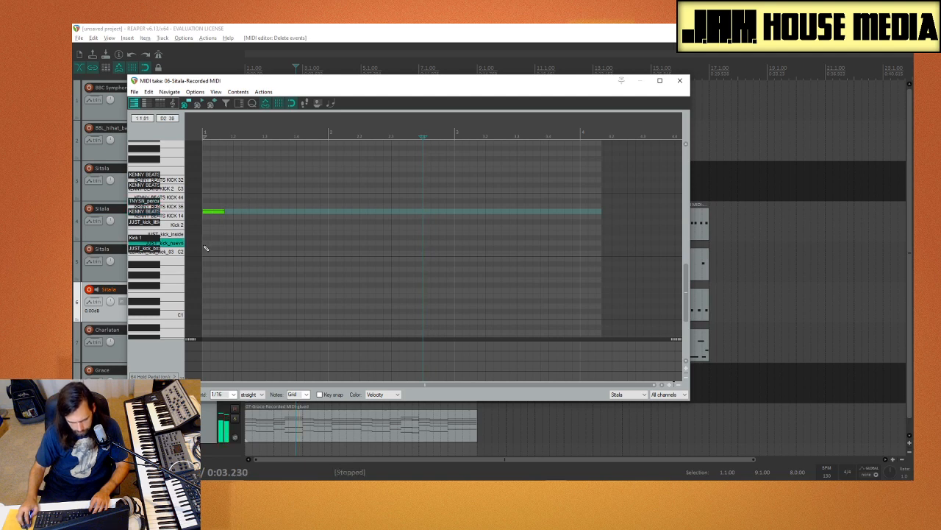
Step: Copy the G#2 kick note twice along its row within bar 1 and play back the pattern
{"action": "left_click", "coordinate": [207, 249]}
{"action": "key", "text": "space"}
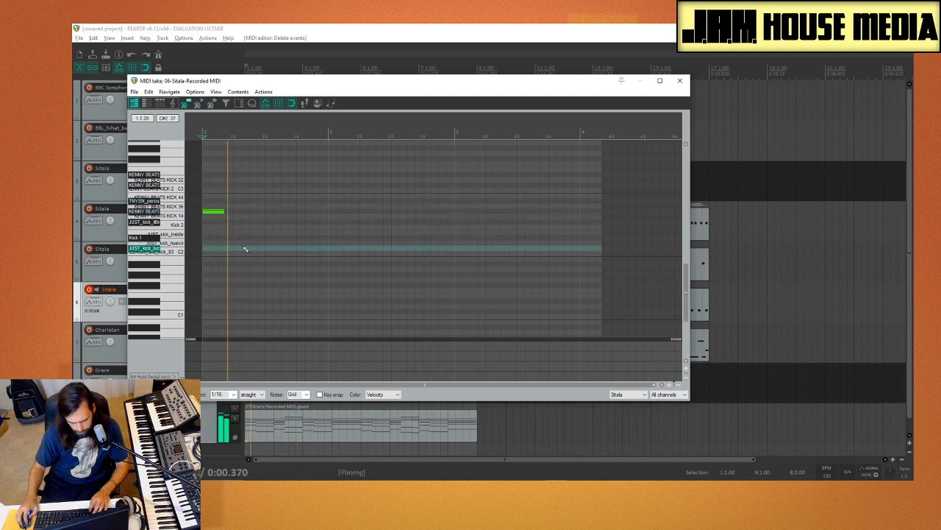
{"action": "key", "text": "space"}
{"action": "left_click", "coordinate": [215, 213]}
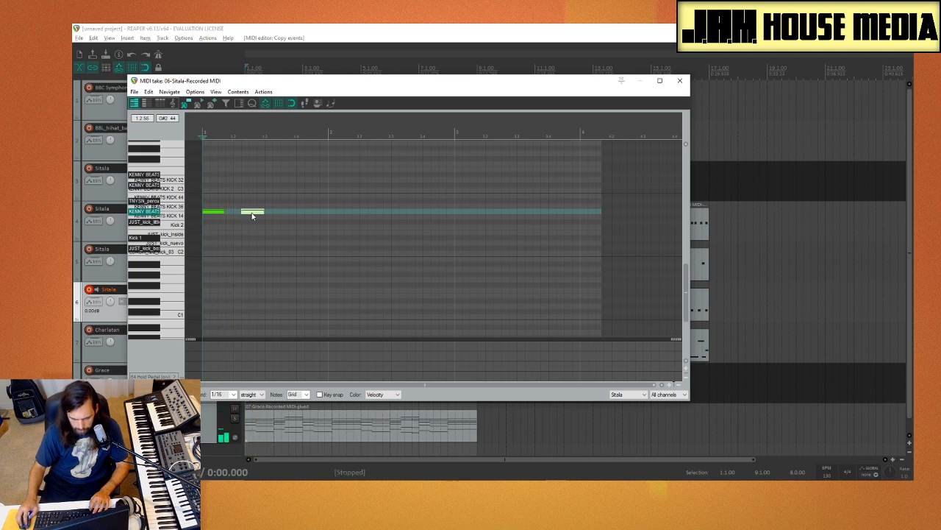
{"action": "key", "text": "space"}
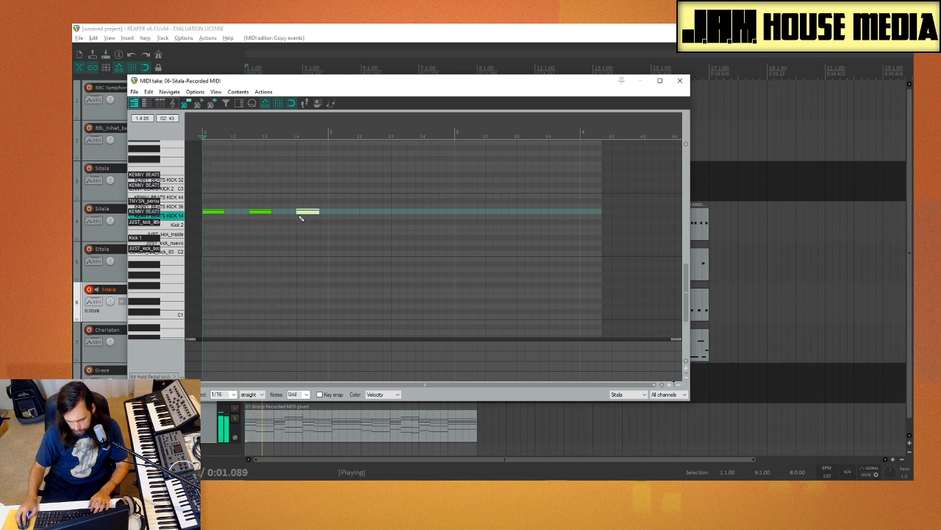
{"action": "key", "text": "space"}
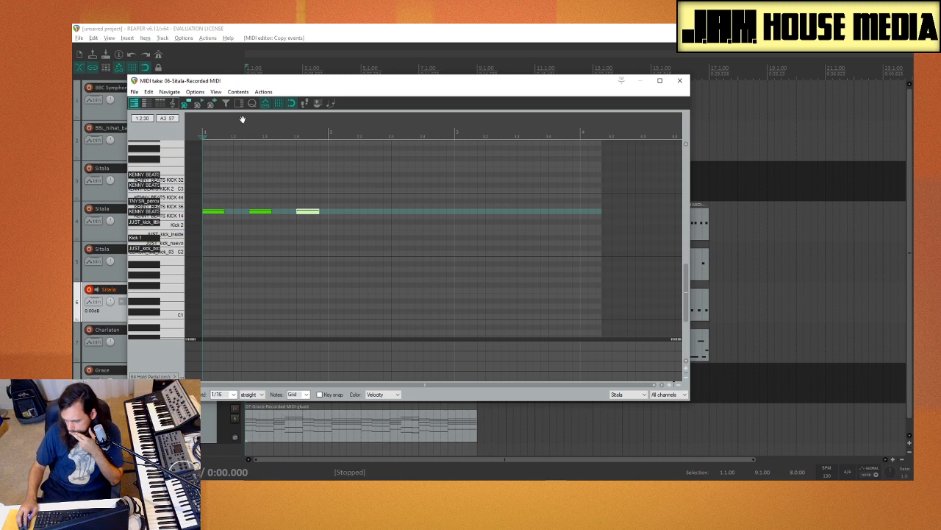
Step: Close the MIDI editor and delete the recorded MIDI item at the start of track 6, Sitala
{"action": "left_click", "coordinate": [683, 85]}
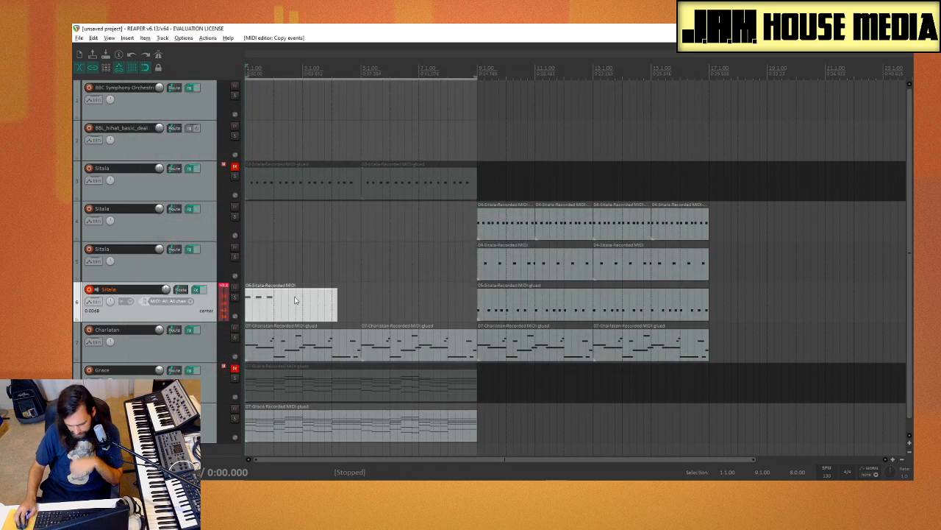
{"action": "key", "text": "Delete"}
{"action": "left_click", "coordinate": [274, 301]}
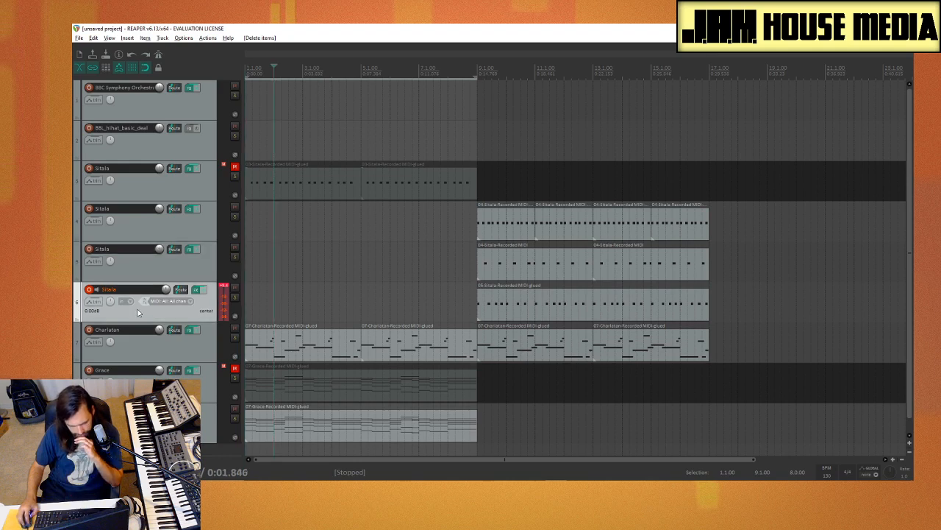
Step: Open the Media Explorer and browse to the Kick folder inside Splice reorg's Drum Hits
{"action": "key", "text": "ctrl+alt+x"}
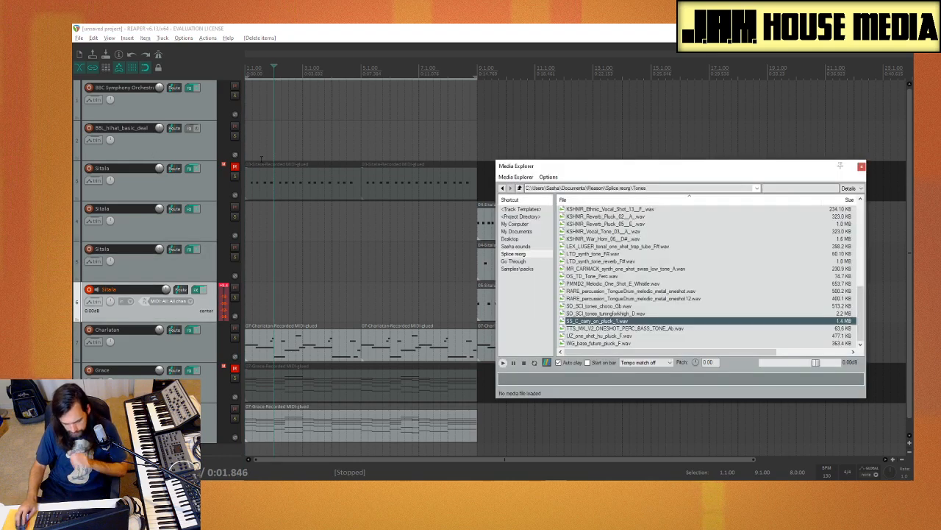
{"action": "left_click", "coordinate": [526, 247]}
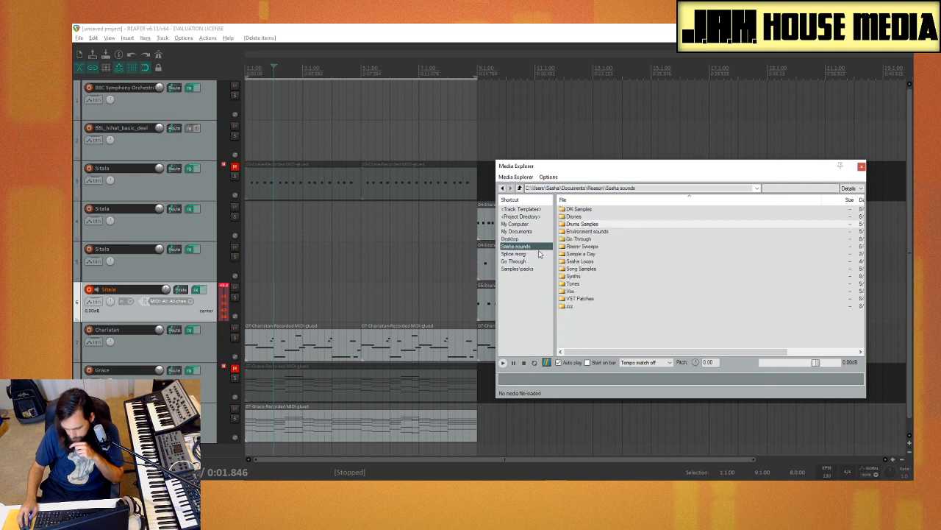
{"action": "left_click", "coordinate": [537, 254]}
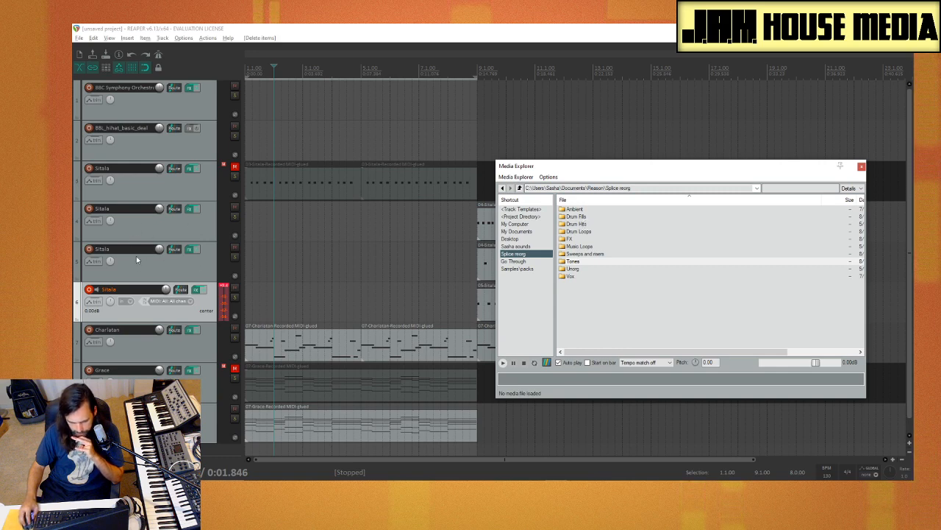
{"action": "double_click", "coordinate": [593, 225]}
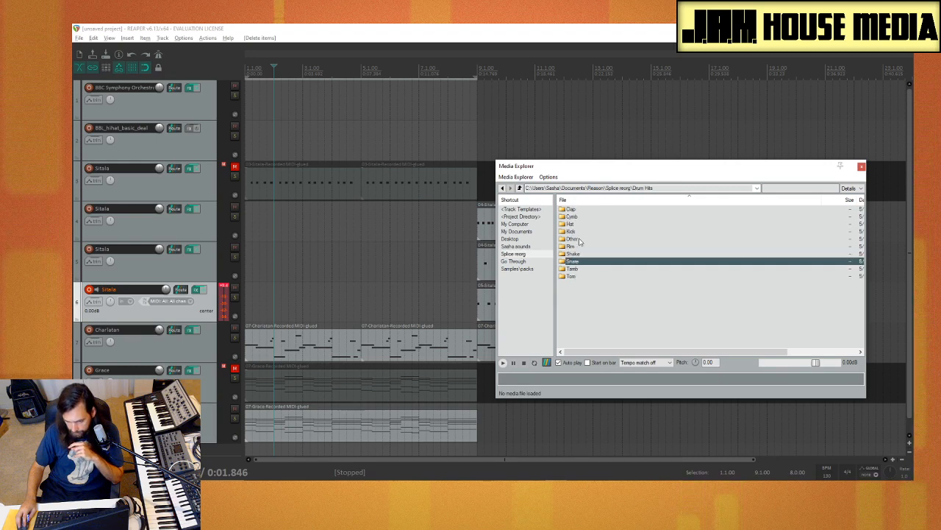
{"action": "double_click", "coordinate": [589, 231]}
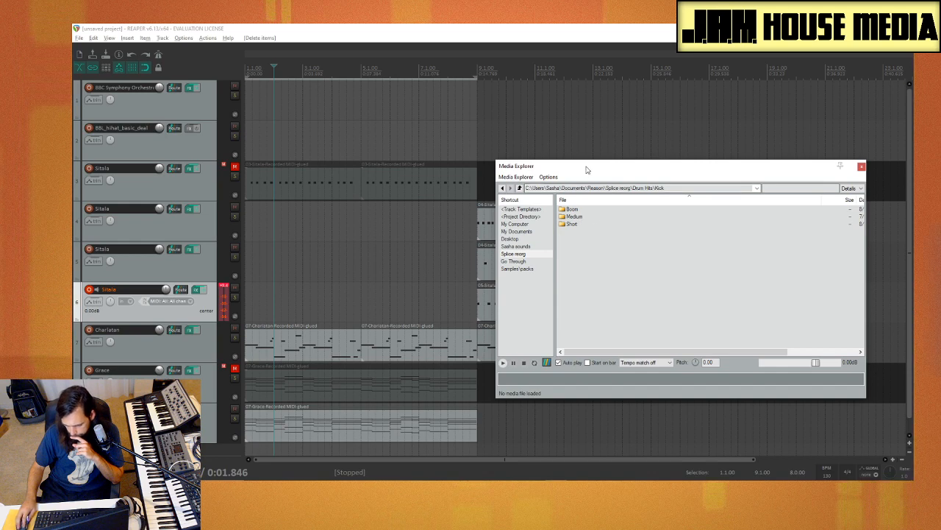
{"action": "left_click_drag", "start_coordinate": [586, 167], "coordinate": [550, 116]}
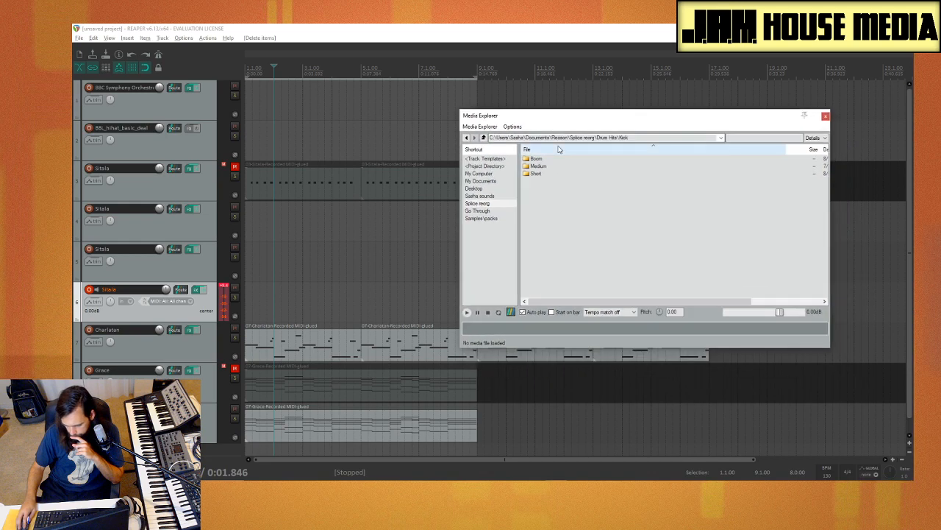
Step: Open the Kicks folder of the Kenny Beats (Shows the Screen) Drumkit under the Go Through shortcut
{"action": "left_click", "coordinate": [478, 210]}
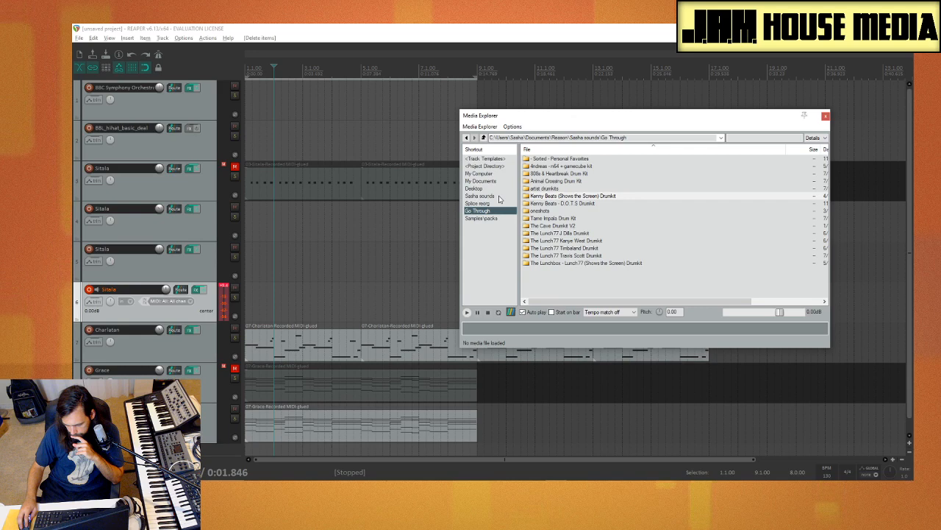
{"action": "double_click", "coordinate": [573, 196]}
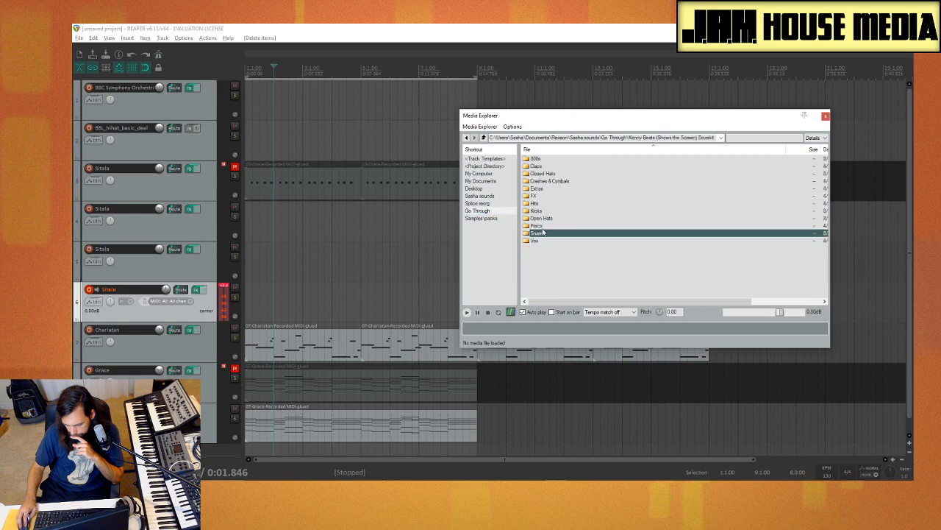
{"action": "double_click", "coordinate": [550, 211]}
Step: Audition several Kenny Beats kick samples, including kicks 29, 15, 13, 12 and 10
{"action": "left_click", "coordinate": [578, 233]}
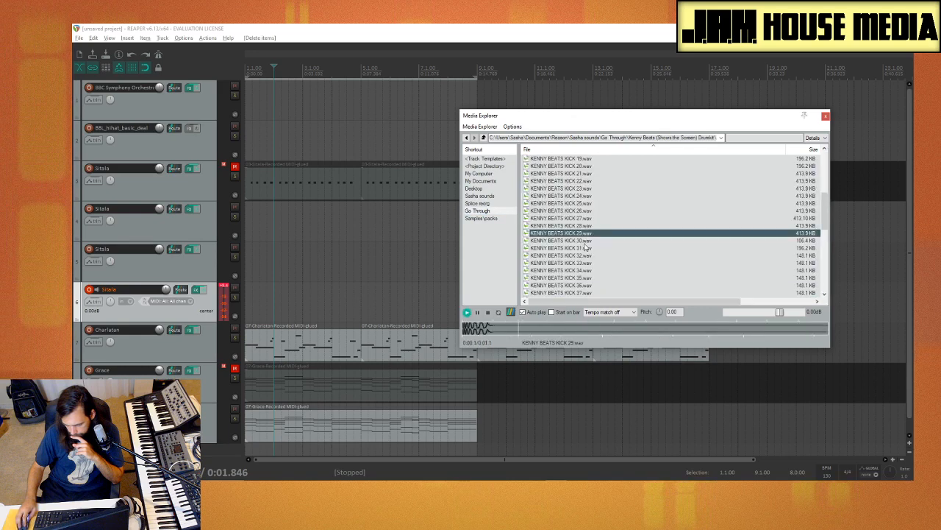
{"action": "left_click", "coordinate": [586, 248]}
{"action": "scroll", "coordinate": [597, 237], "scroll_direction": "up", "scroll_amount": 5}
{"action": "left_click", "coordinate": [585, 227]}
{"action": "left_click", "coordinate": [585, 240]}
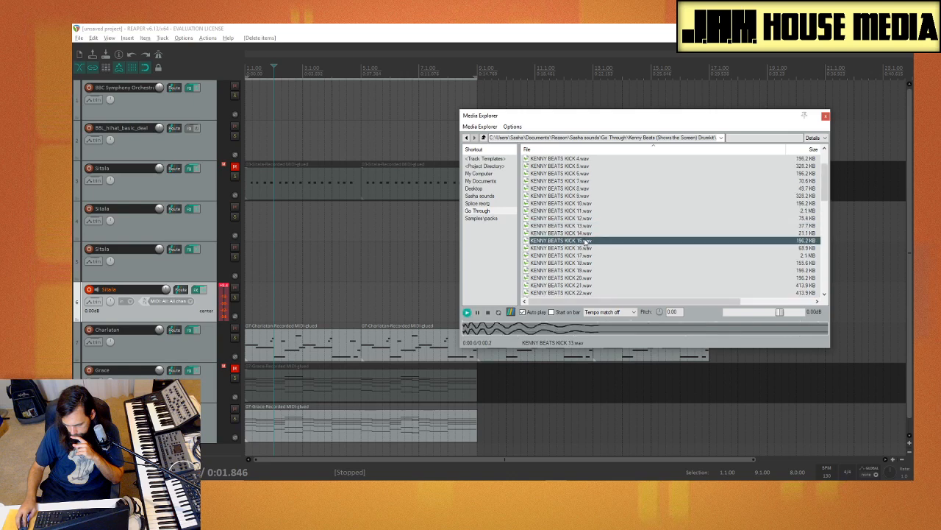
{"action": "left_click", "coordinate": [587, 226]}
{"action": "left_click", "coordinate": [587, 218]}
{"action": "left_click", "coordinate": [586, 203]}
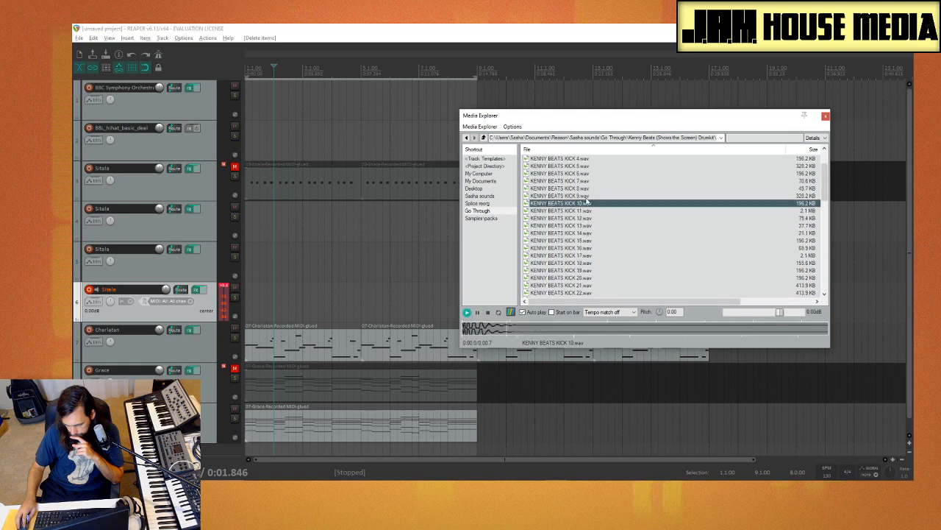
Step: Insert KENNY BEATS KICK 9.wav on a new track and move that track directly above the record-armed Sitala track
{"action": "left_click", "coordinate": [586, 195]}
{"action": "left_click_drag", "start_coordinate": [586, 198], "coordinate": [209, 445]}
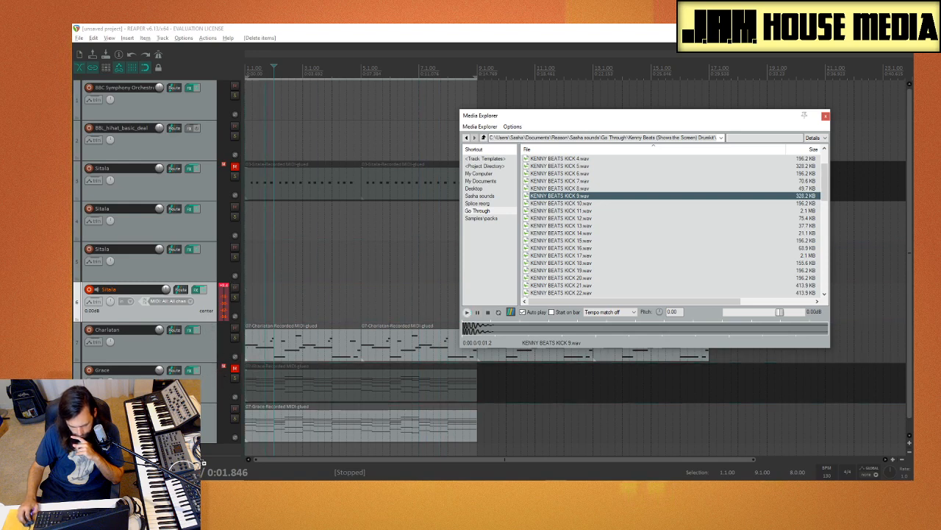
{"action": "scroll", "coordinate": [270, 353], "scroll_direction": "down", "scroll_amount": 2}
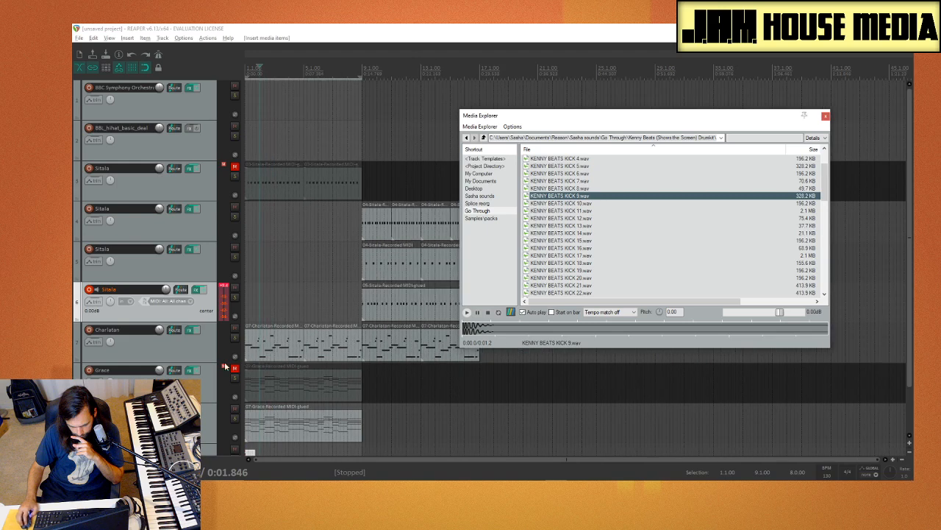
{"action": "left_click_drag", "start_coordinate": [99, 449], "coordinate": [97, 351]}
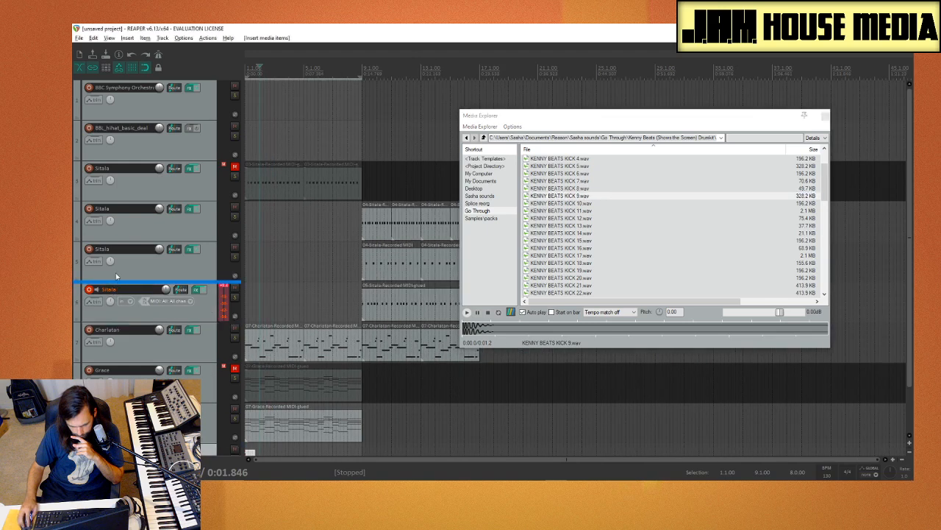
{"action": "left_click_drag", "start_coordinate": [112, 291], "coordinate": [117, 276]}
Step: Copy the KENNY BEATS KICK 9 item to about beat 4 of bar 1 on its track and play it back
{"action": "left_click", "coordinate": [291, 290]}
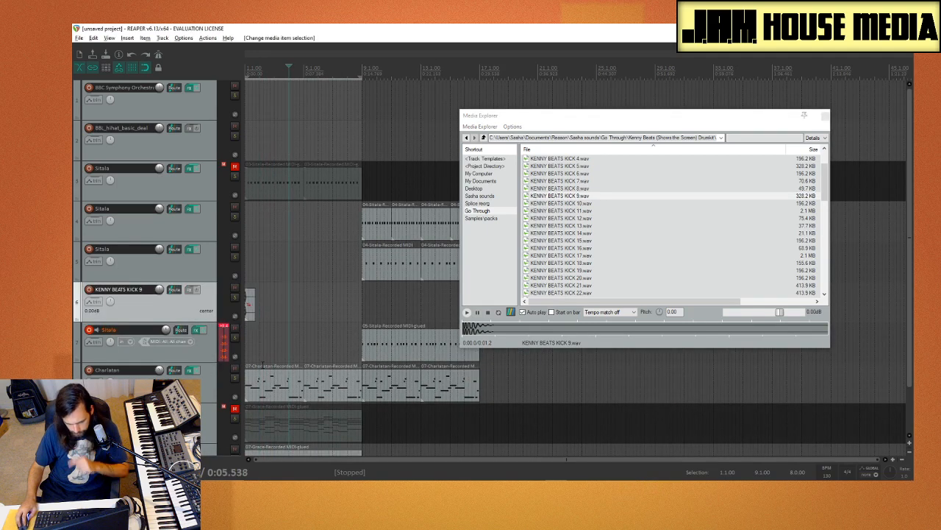
{"action": "scroll", "coordinate": [270, 338], "scroll_direction": "up", "scroll_amount": 5}
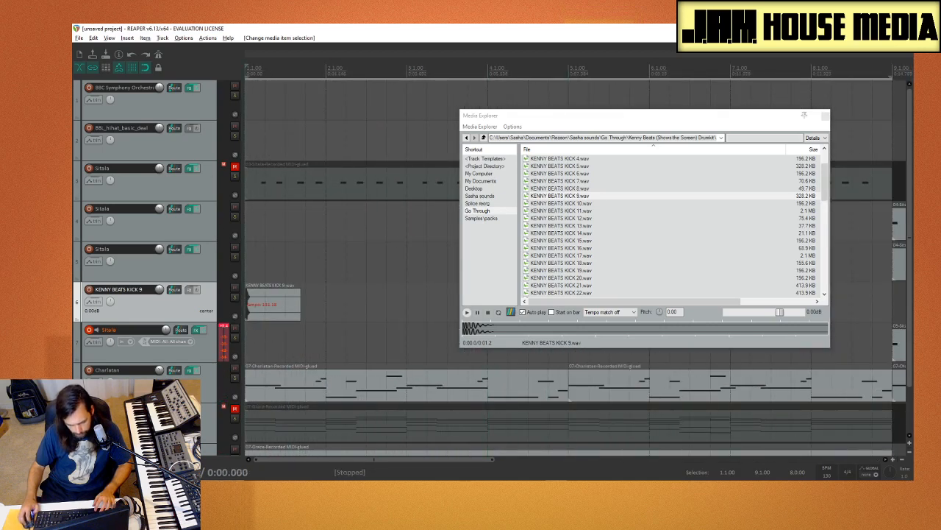
{"action": "key", "text": "space"}
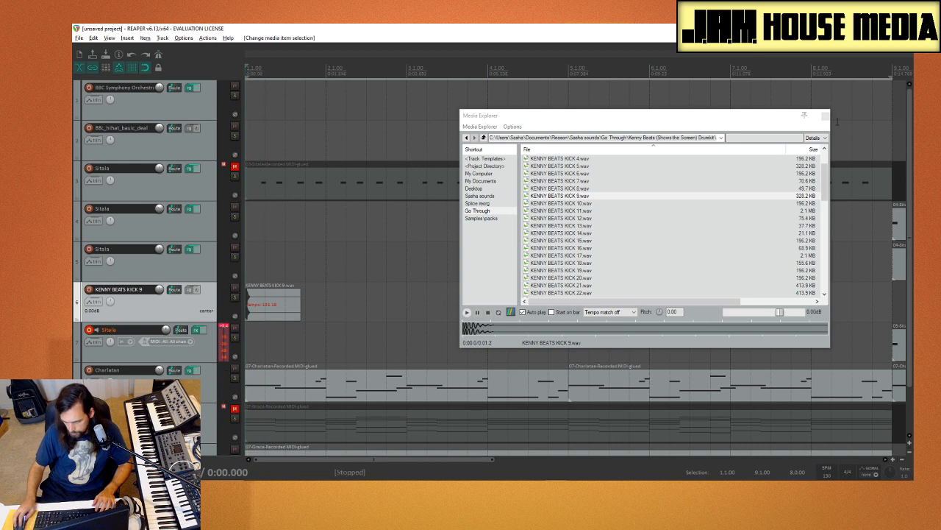
{"action": "left_click_drag", "start_coordinate": [273, 296], "coordinate": [333, 296]}
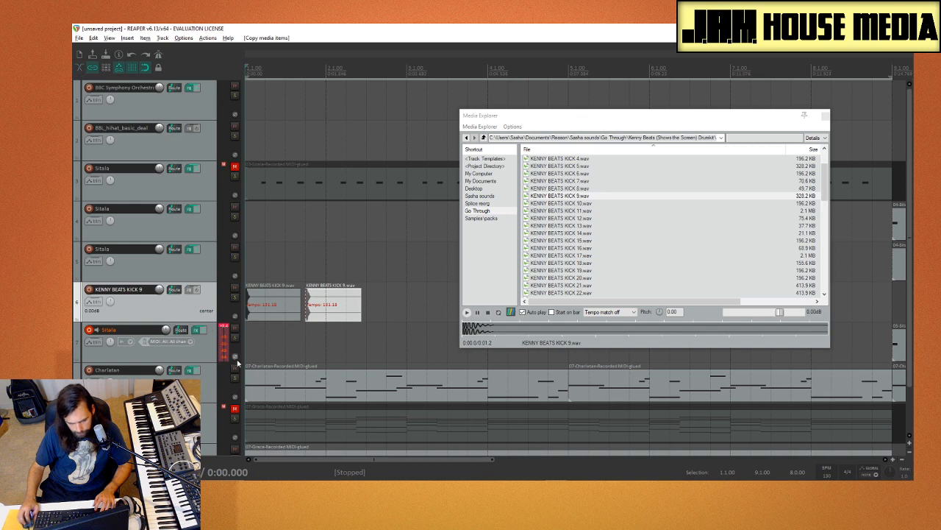
{"action": "key", "text": "space"}
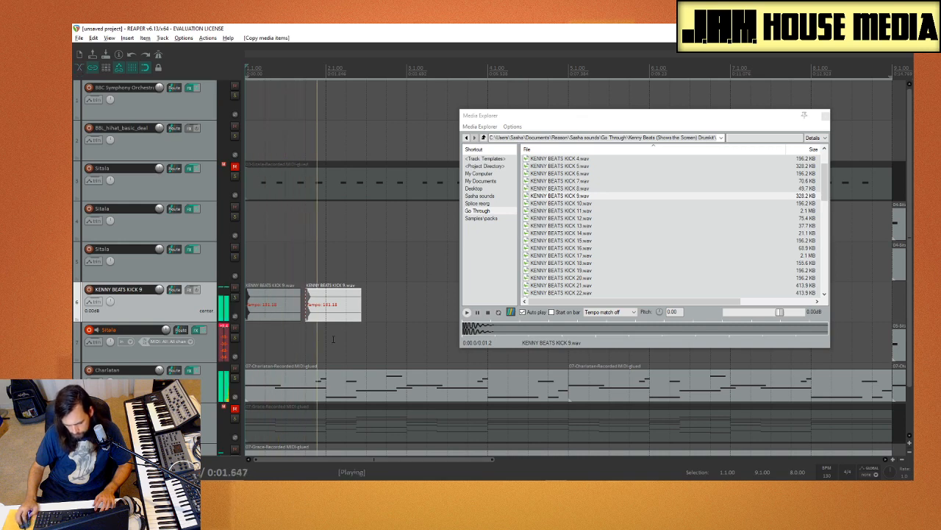
{"action": "left_click", "coordinate": [341, 337]}
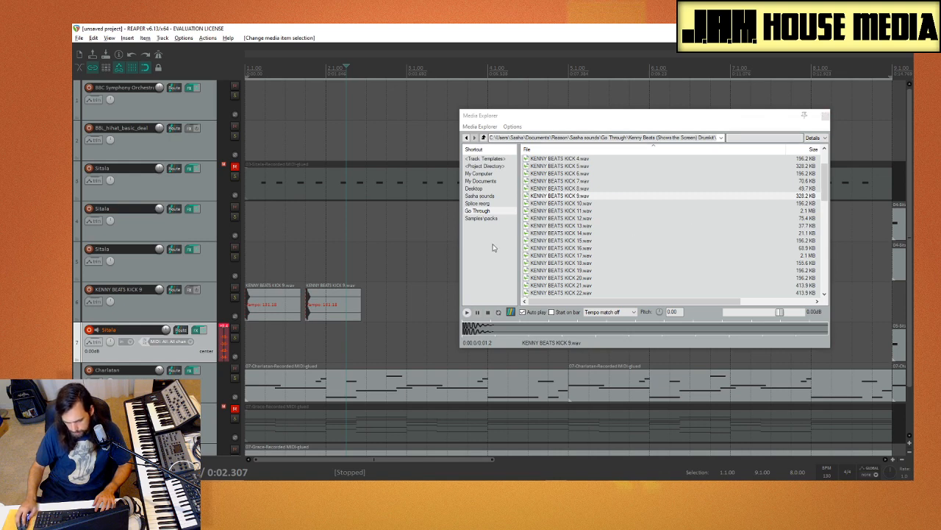
Step: Audition kicks 14, 17, 20, 21, 22 and 8 from the Kenny Beats folder and close the Media Explorer
{"action": "left_click", "coordinate": [580, 233]}
{"action": "left_click", "coordinate": [577, 255]}
{"action": "left_click", "coordinate": [572, 278]}
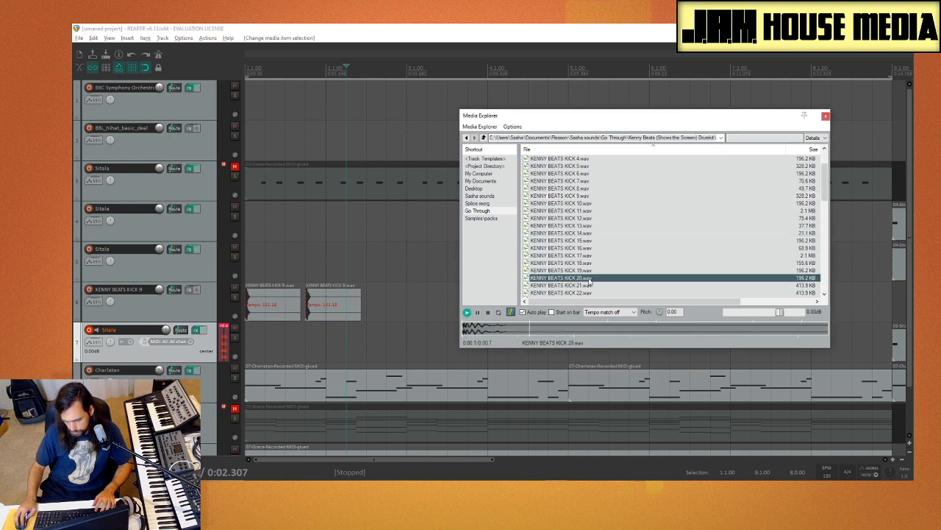
{"action": "left_click", "coordinate": [610, 285]}
{"action": "left_click", "coordinate": [608, 293]}
{"action": "left_click", "coordinate": [630, 189]}
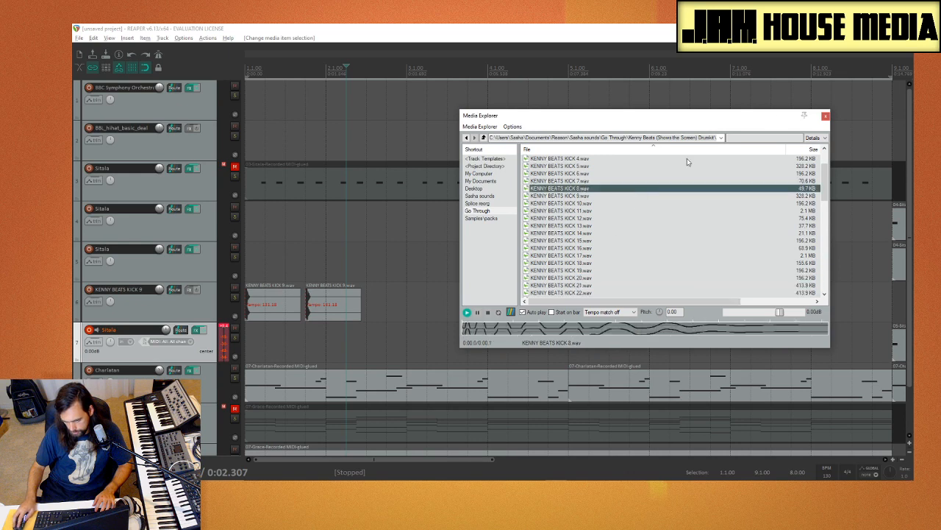
{"action": "left_click", "coordinate": [824, 118]}
Step: Try to render the first MIDI item on track 5, Sitala, starting at bar 9, as a new take
{"action": "scroll", "coordinate": [463, 263], "scroll_direction": "down", "scroll_amount": 3}
{"action": "left_click", "coordinate": [446, 263]}
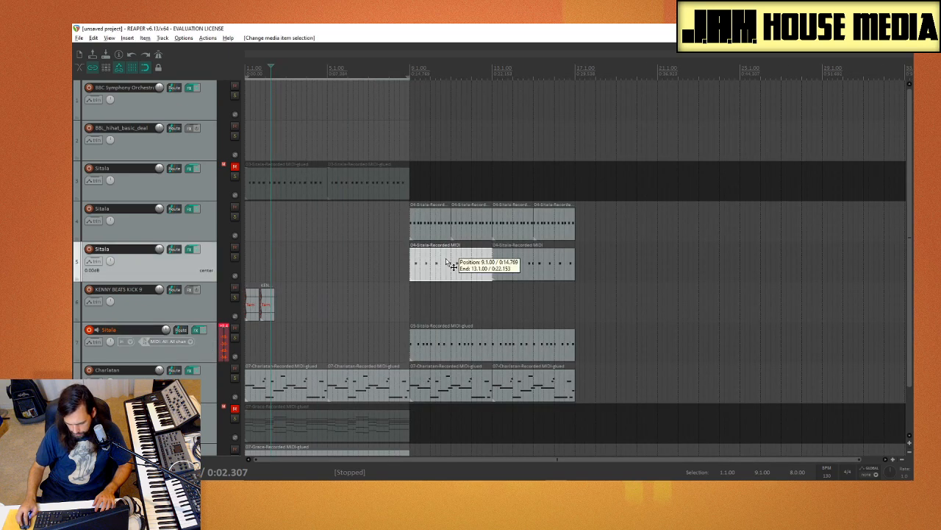
{"action": "right_click", "coordinate": [428, 264]}
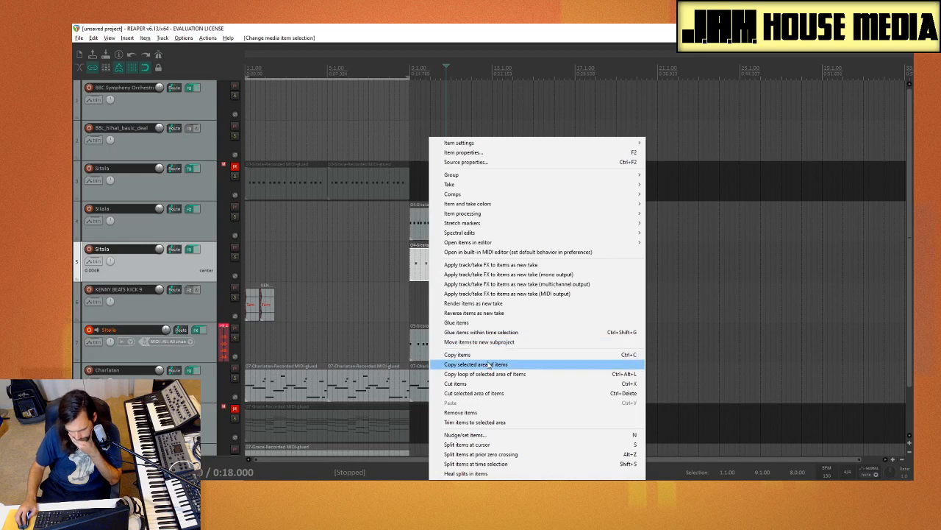
{"action": "left_click", "coordinate": [490, 304]}
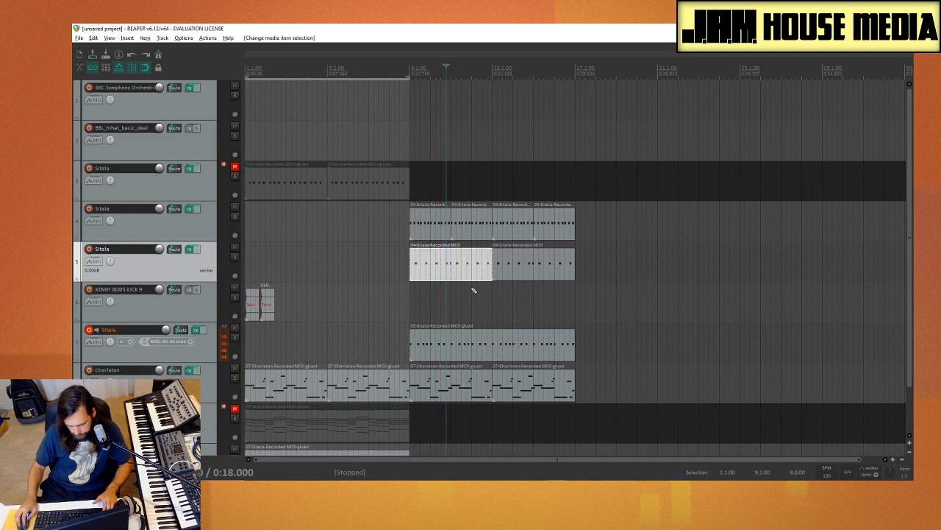
Step: Apply the track/take FX to the first MIDI item on track 5, Sitala, as a new take
{"action": "right_click", "coordinate": [444, 269]}
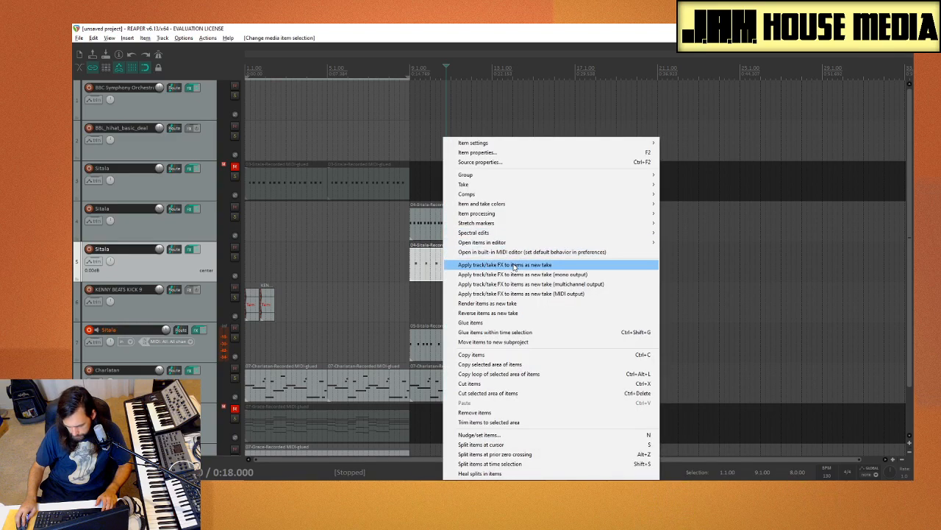
{"action": "left_click", "coordinate": [513, 267]}
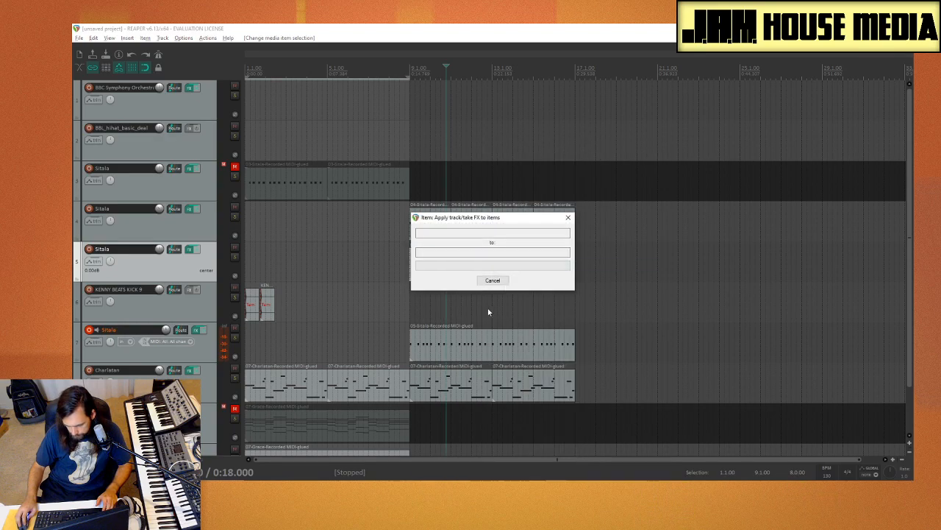
{"action": "left_click", "coordinate": [449, 282]}
Step: Glue the rendered audio item on track 5, Sitala, move it from bar 9 to the start of bar 1, and play it back
{"action": "left_click", "coordinate": [447, 276]}
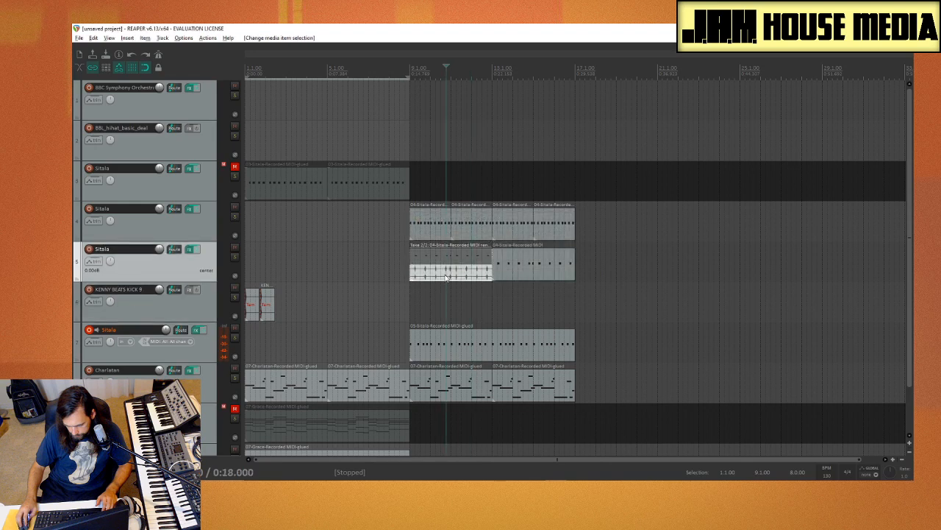
{"action": "right_click", "coordinate": [438, 278]}
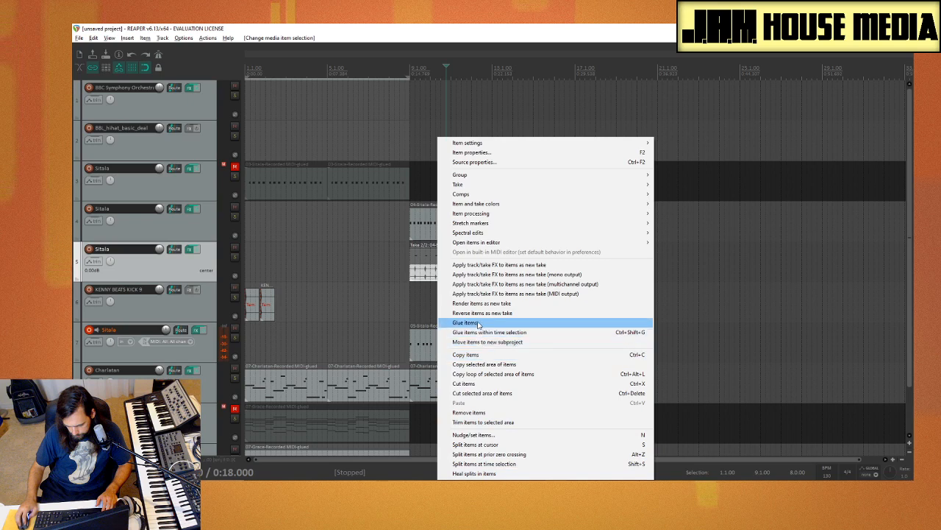
{"action": "left_click", "coordinate": [478, 355]}
{"action": "left_click_drag", "start_coordinate": [480, 265], "coordinate": [217, 274]}
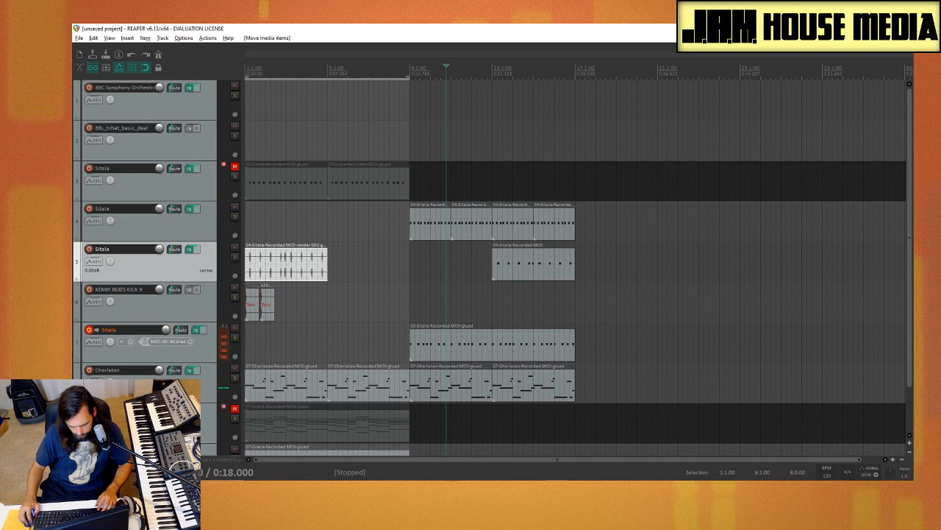
{"action": "key", "text": "Home"}
{"action": "key", "text": "space"}
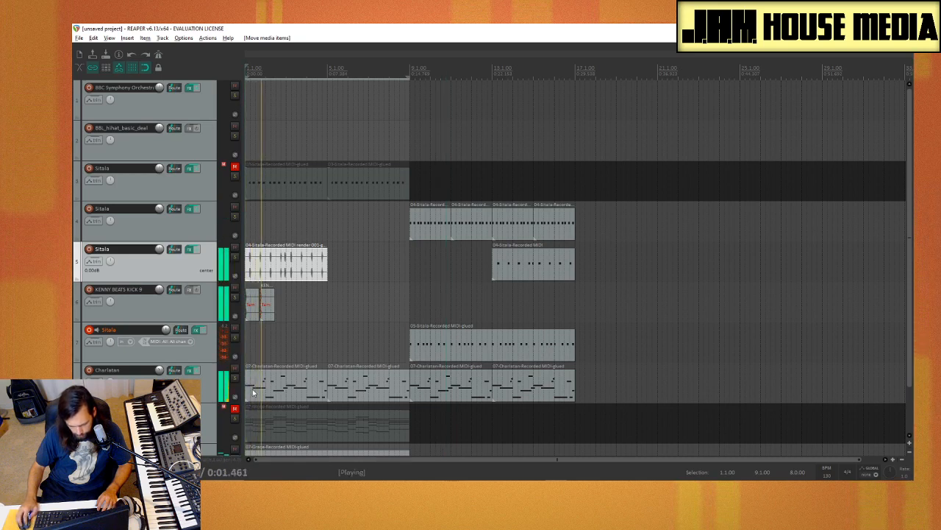
{"action": "key", "text": "space"}
Step: Shift the glued item on track 5 to beat 2 of bar 1 and split it at beat 3 and at bar 2
{"action": "left_click_drag", "start_coordinate": [294, 277], "coordinate": [299, 276]}
{"action": "scroll", "coordinate": [328, 272], "scroll_direction": "up", "scroll_amount": 8}
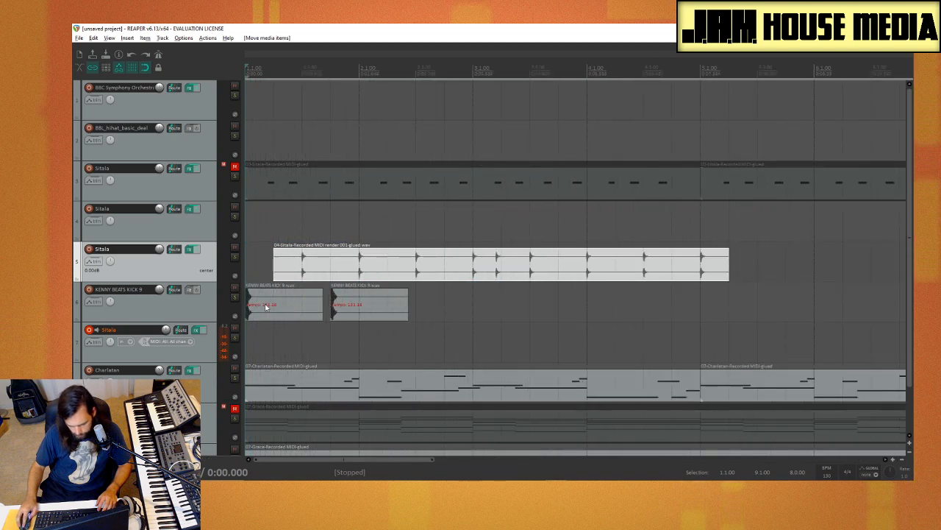
{"action": "left_click", "coordinate": [327, 272]}
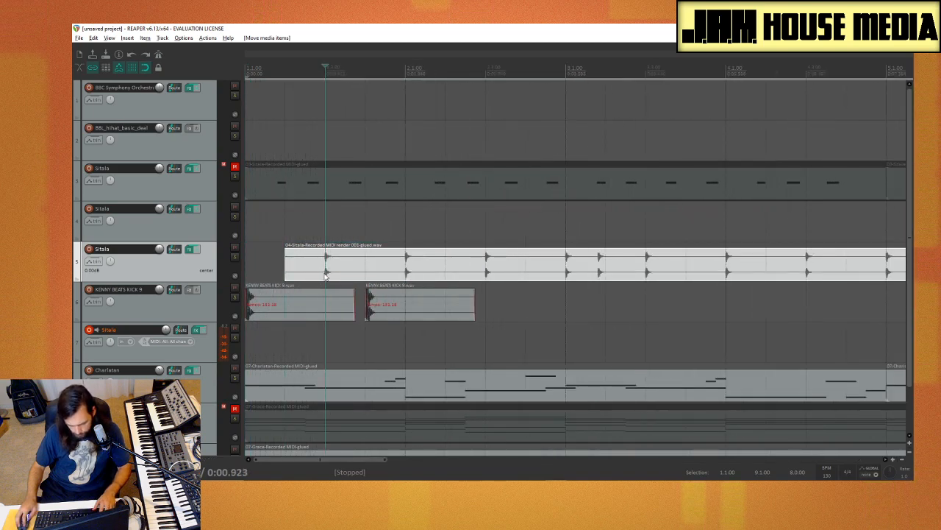
{"action": "key", "text": "s"}
{"action": "left_click_drag", "start_coordinate": [366, 267], "coordinate": [409, 276]}
{"action": "left_click", "coordinate": [407, 275]}
{"action": "key", "text": "s"}
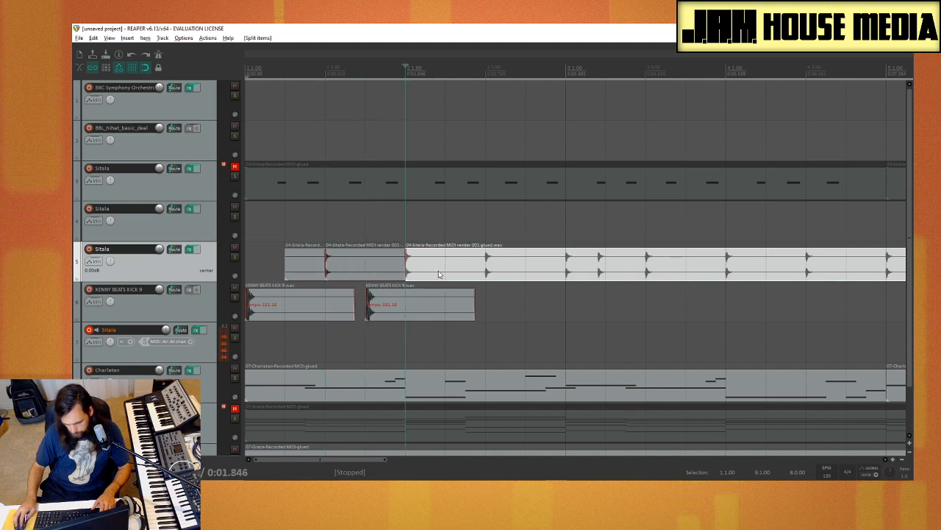
Step: Delete the pieces before and after the single hit on beat 3 of bar 1 on track 5 and play the beat
{"action": "left_click", "coordinate": [440, 273]}
{"action": "key", "text": "Delete"}
{"action": "left_click", "coordinate": [323, 261]}
{"action": "key", "text": "Delete"}
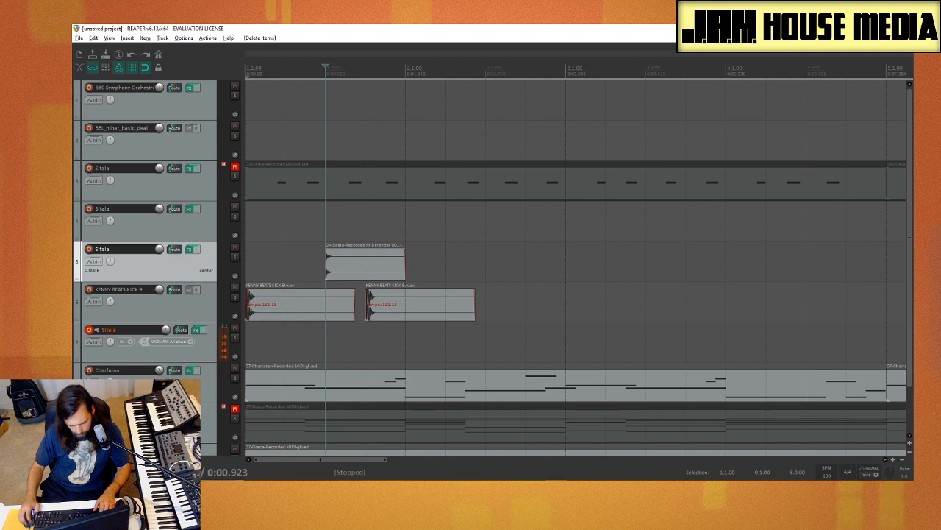
{"action": "key", "text": "Home"}
{"action": "key", "text": "space"}
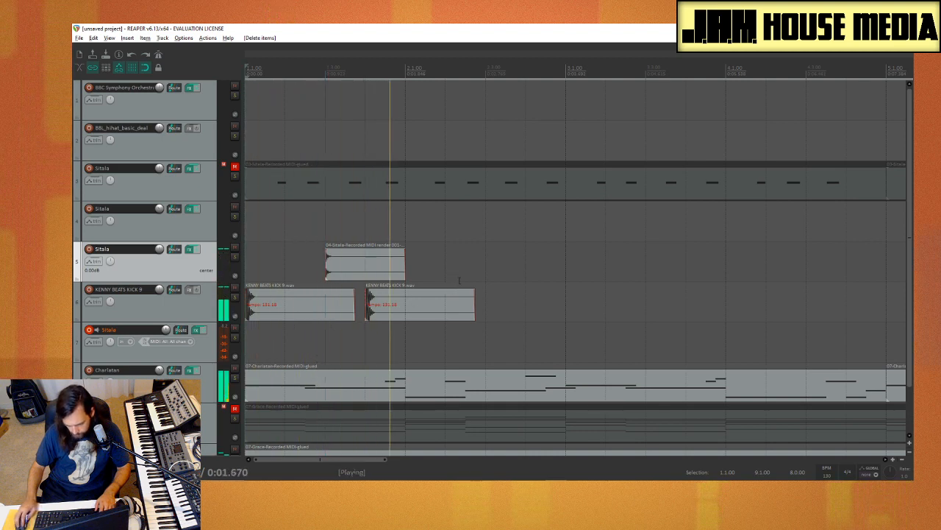
{"action": "key", "text": "space"}
Step: Move the second KENNY BEATS KICK 9 item to bar 2, set the grid line spacing to 1/16, and play from the start
{"action": "left_click_drag", "start_coordinate": [379, 315], "coordinate": [419, 316]}
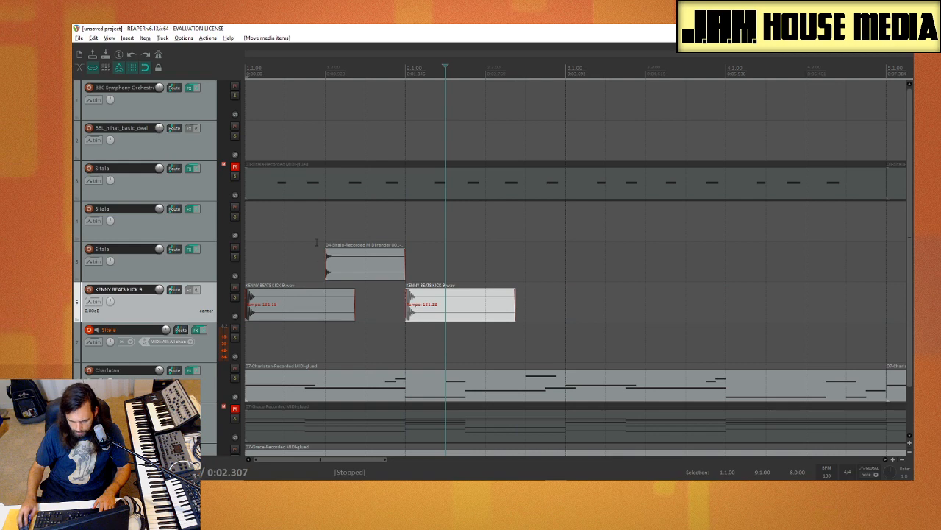
{"action": "right_click", "coordinate": [133, 70]}
{"action": "left_click", "coordinate": [160, 108]}
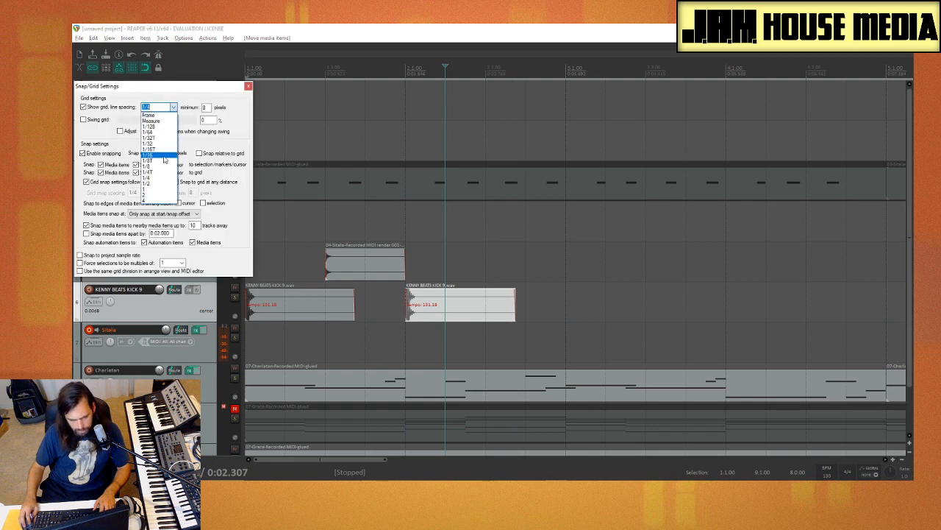
{"action": "left_click", "coordinate": [163, 155]}
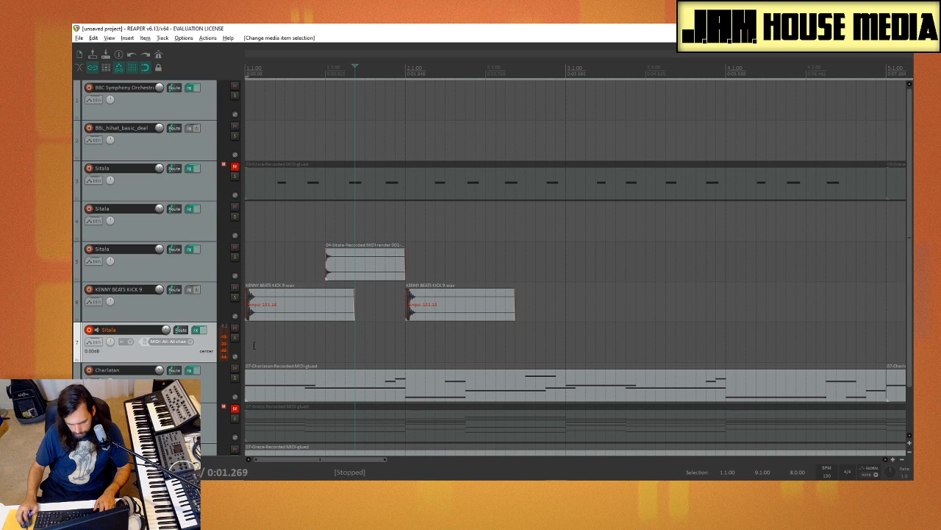
{"action": "key", "text": "Home"}
{"action": "key", "text": "space"}
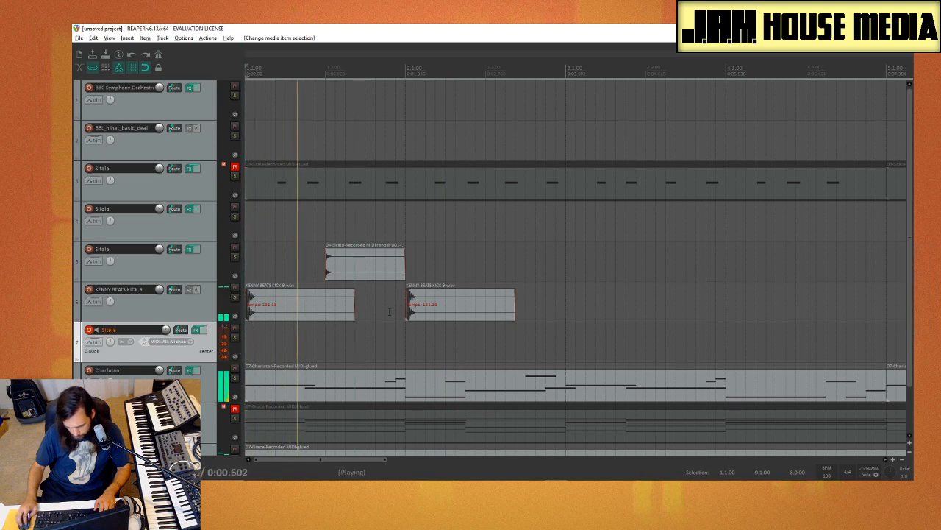
{"action": "key", "text": "space"}
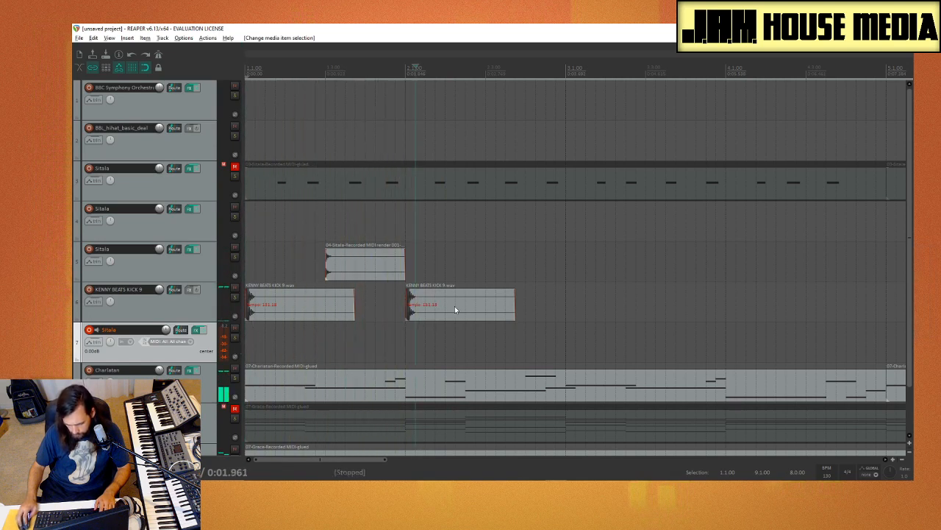
Step: Copy the bar 2 kick item to an eighth note before bar 2 on its track and play the beat from the start
{"action": "left_click_drag", "start_coordinate": [440, 306], "coordinate": [419, 306]}
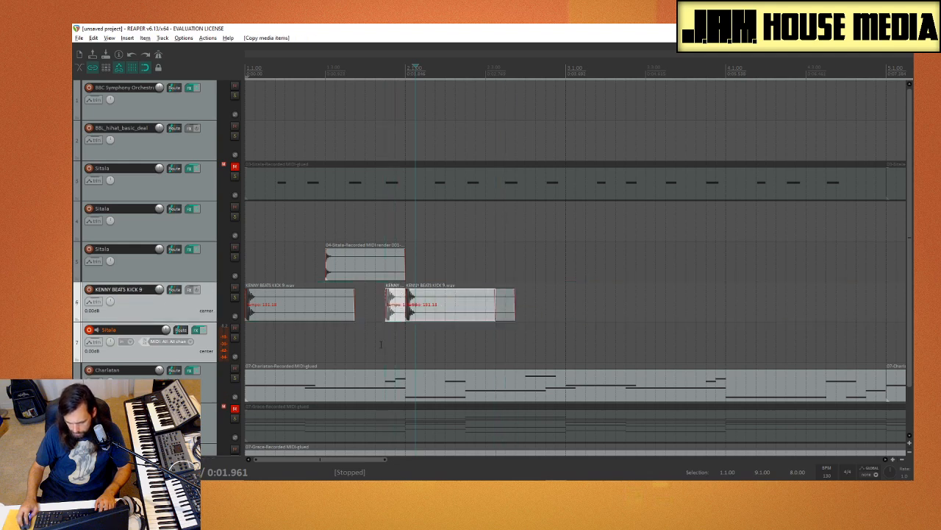
{"action": "left_click", "coordinate": [245, 345]}
{"action": "key", "text": "space"}
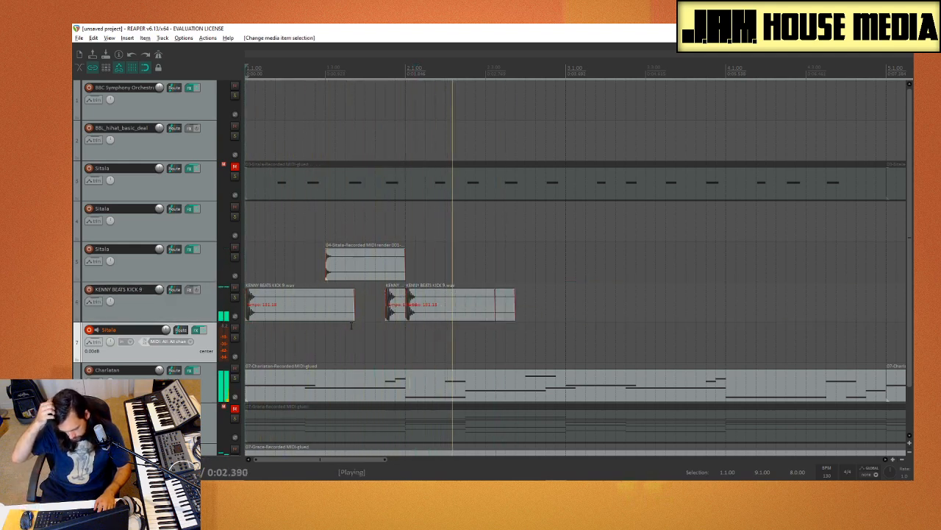
{"action": "key", "text": "space"}
Step: Copy the rendered Sitala hit on track 5 to beat 3 of bar 2 and play the beat from the start
{"action": "left_click_drag", "start_coordinate": [357, 274], "coordinate": [517, 274]}
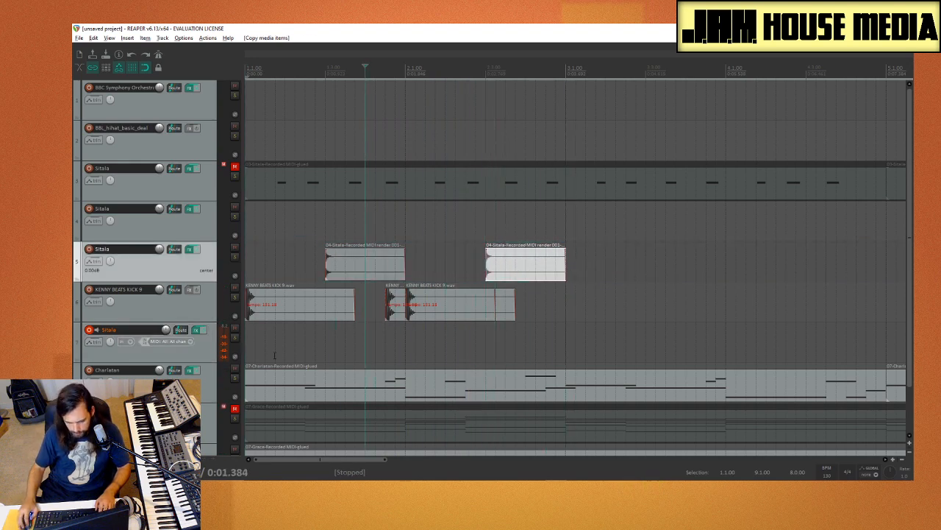
{"action": "left_click", "coordinate": [251, 350]}
{"action": "key", "text": "space"}
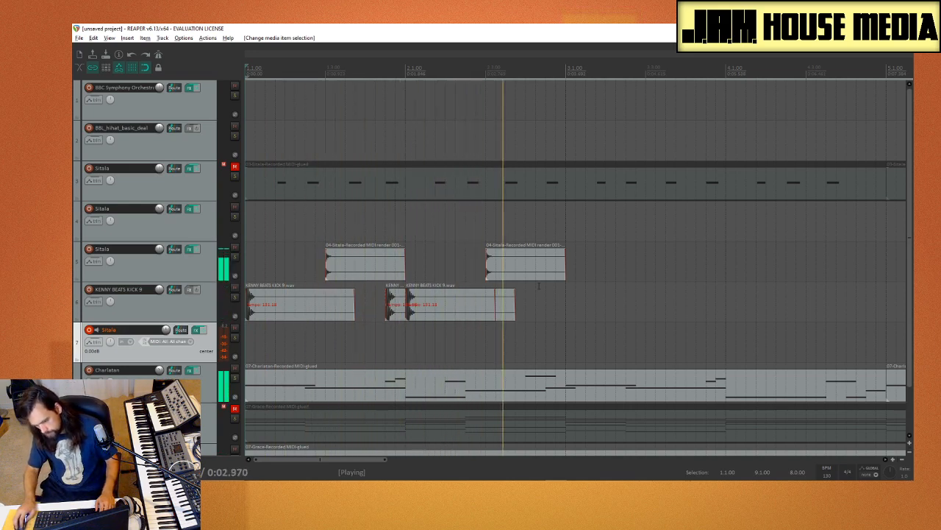
{"action": "key", "text": "space"}
Step: Copy the kick to bar 3 and the rendered Sitala hits to beat 3 of bars 3 and 4, and play from the start
{"action": "left_click", "coordinate": [456, 301]}
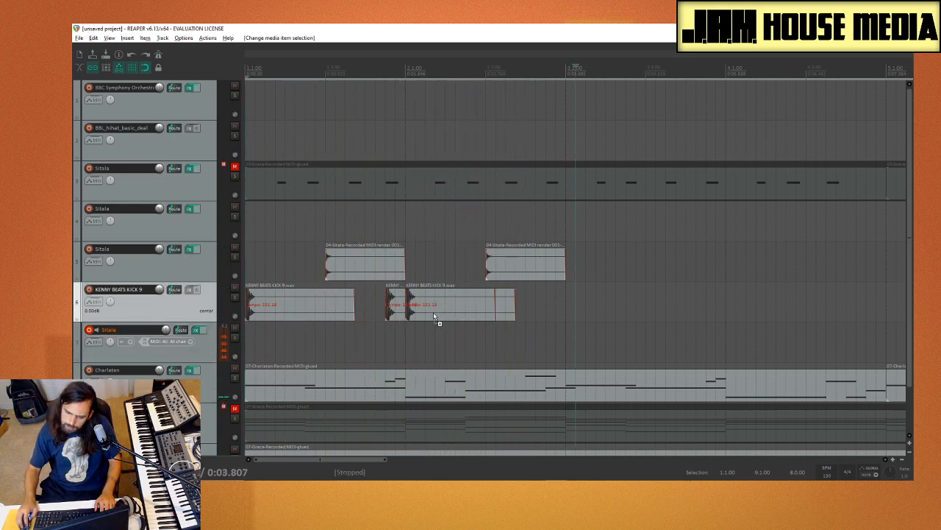
{"action": "left_click_drag", "start_coordinate": [436, 317], "coordinate": [603, 306]}
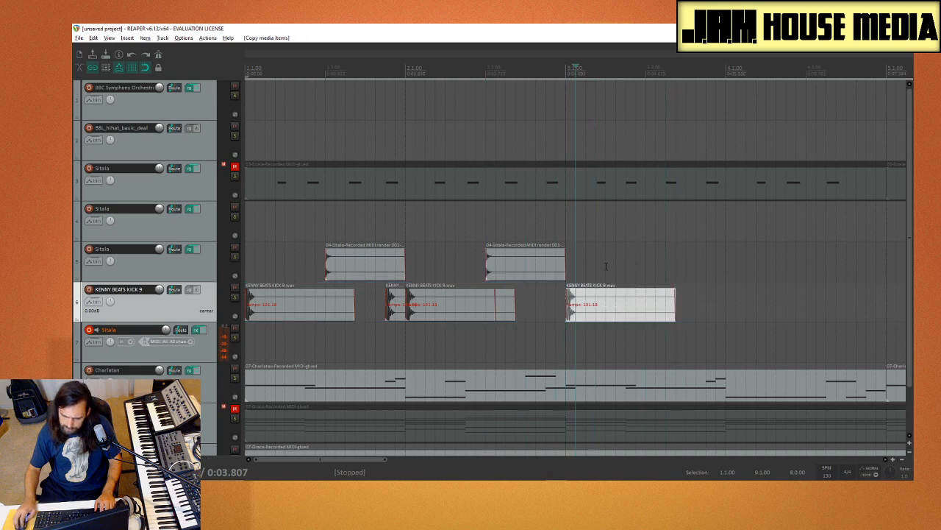
{"action": "left_click", "coordinate": [606, 266]}
{"action": "left_click_drag", "start_coordinate": [636, 257], "coordinate": [692, 266]}
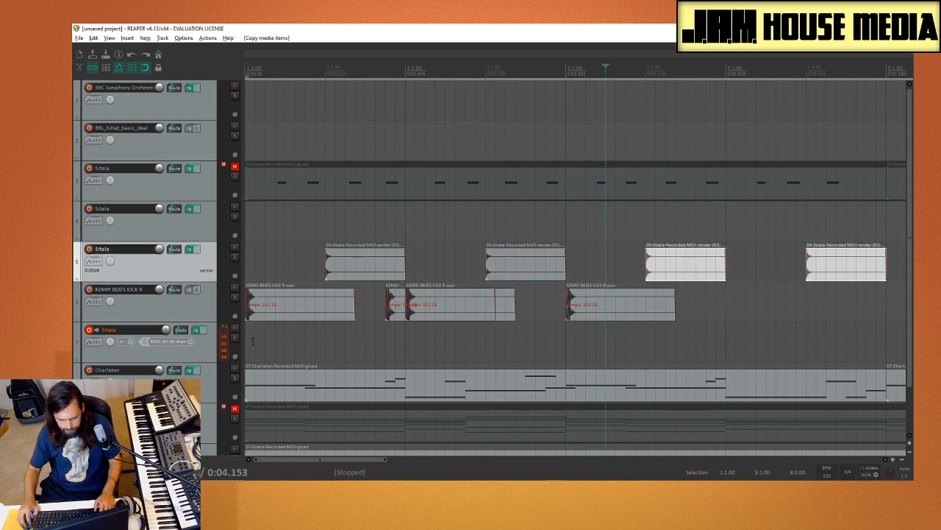
{"action": "left_click", "coordinate": [252, 341]}
{"action": "key", "text": "space"}
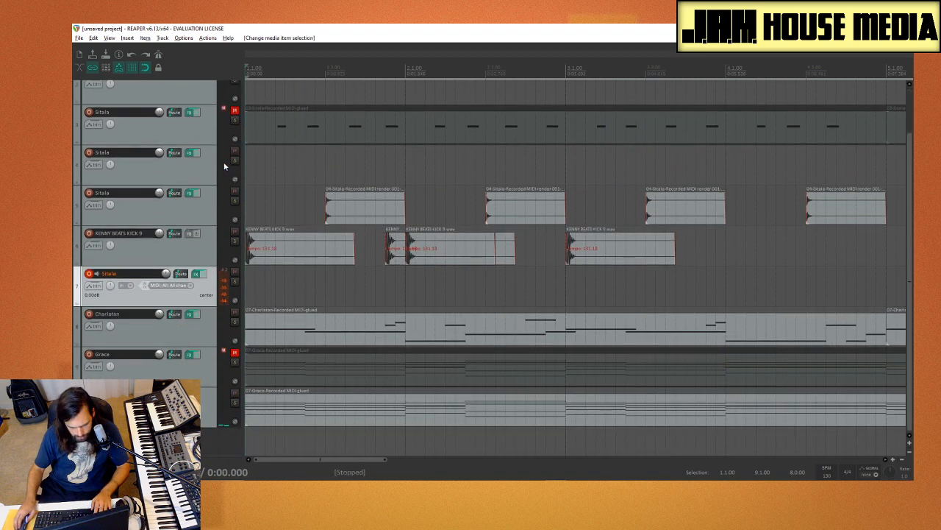
Step: Compare the beat with track 3, Sitala, temporarily unmuted and with the KENNY BEATS KICK 9 track temporarily soloed
{"action": "key", "text": "space"}
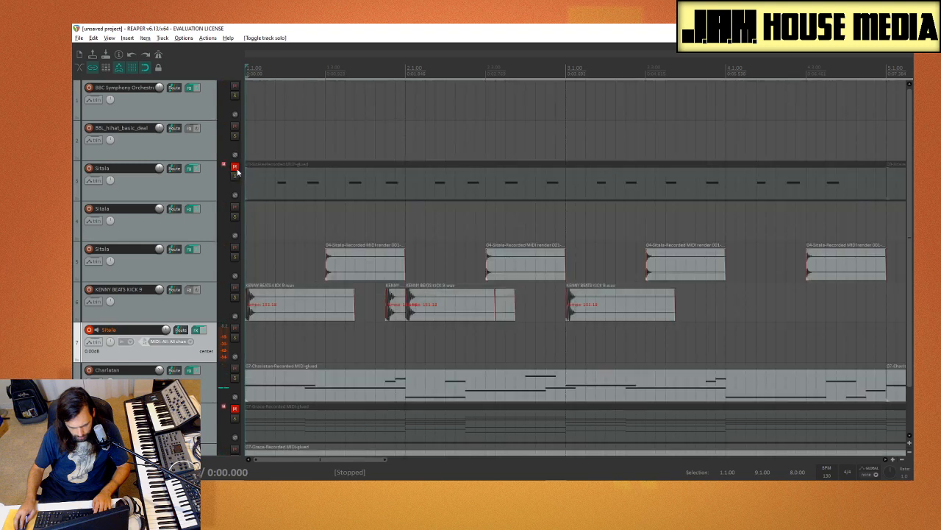
{"action": "left_click", "coordinate": [236, 177]}
{"action": "key", "text": "space"}
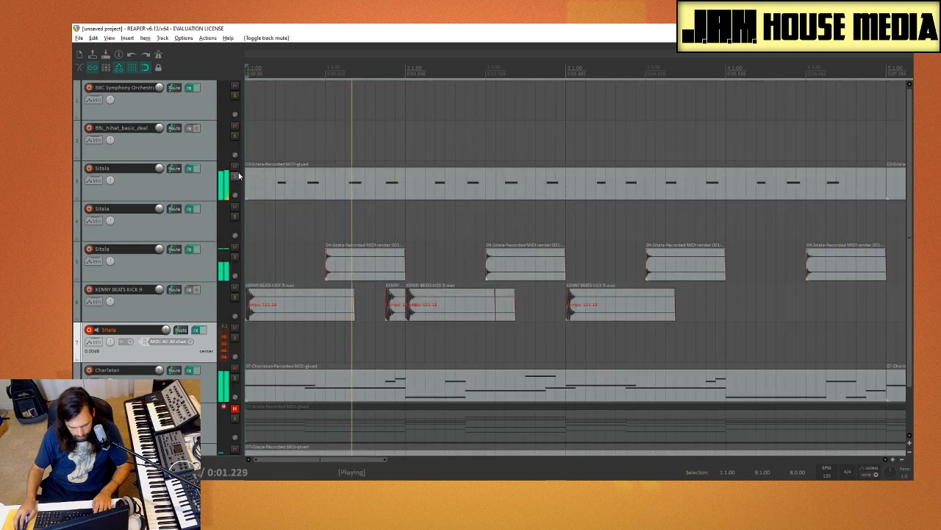
{"action": "left_click", "coordinate": [235, 169]}
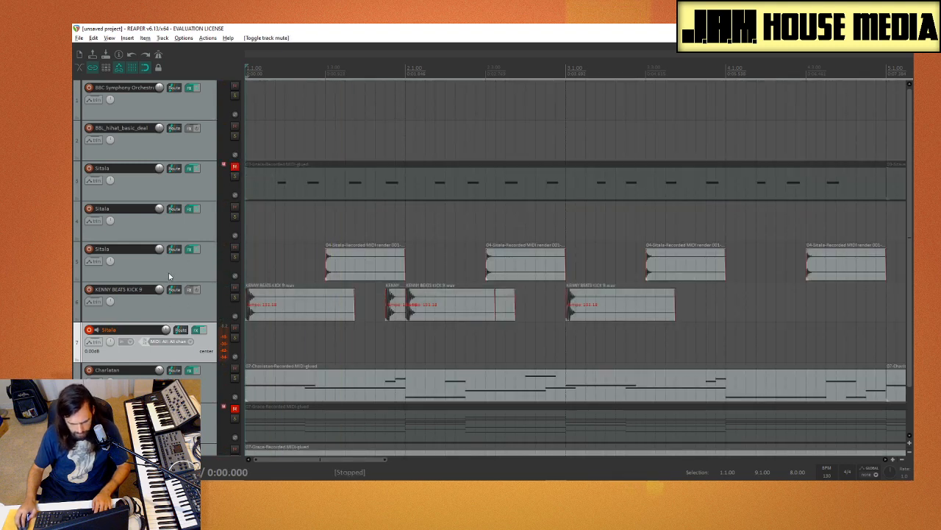
{"action": "left_click", "coordinate": [235, 297]}
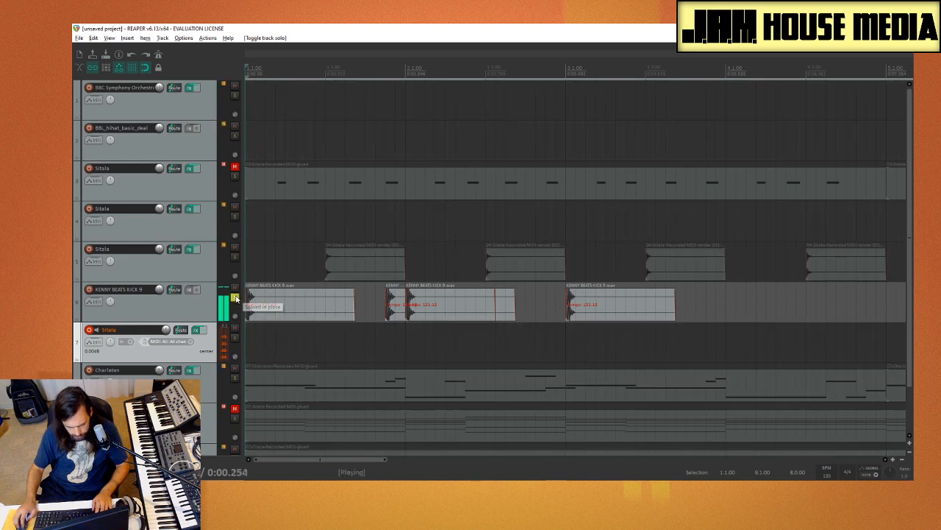
{"action": "left_click", "coordinate": [235, 297]}
{"action": "key", "text": "space"}
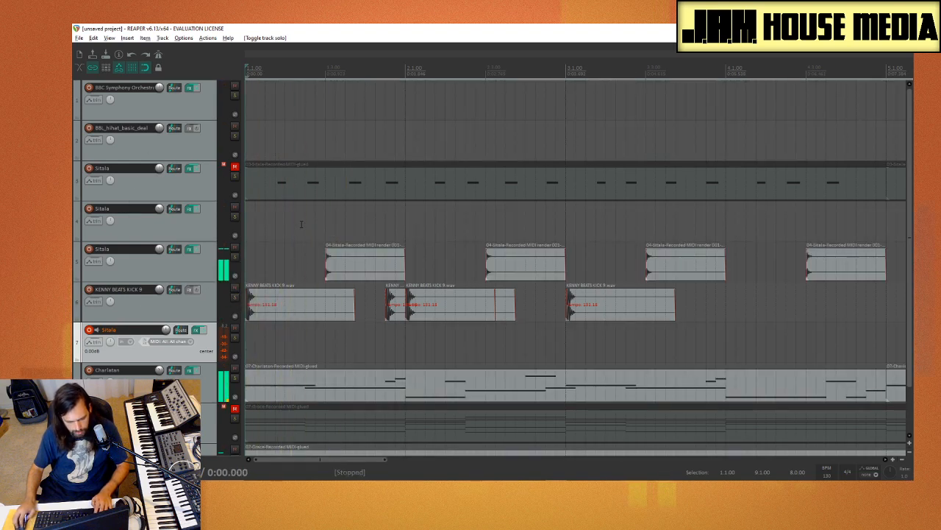
Step: Open the Media Explorer and audition Hit - Phantom.wav from the Kenny Beats Hits folder
{"action": "left_click", "coordinate": [273, 247]}
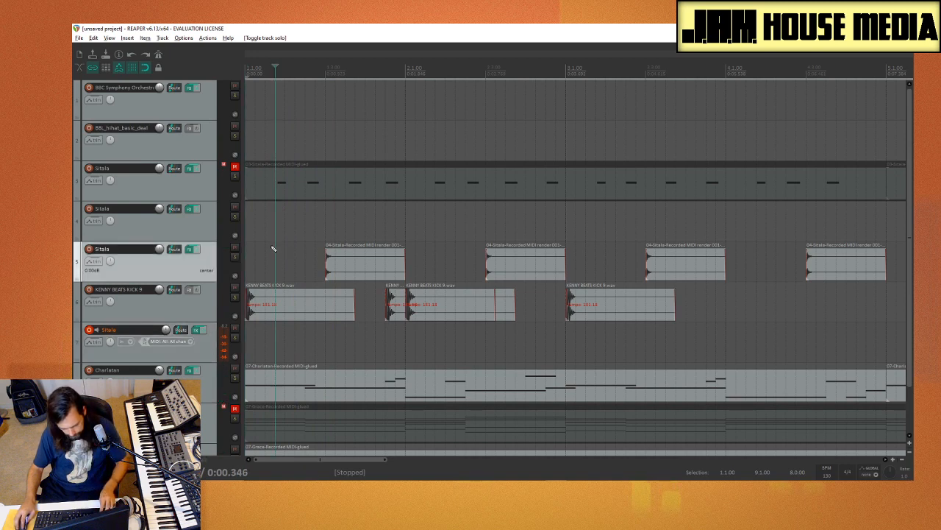
{"action": "key", "text": "ctrl+alt+x"}
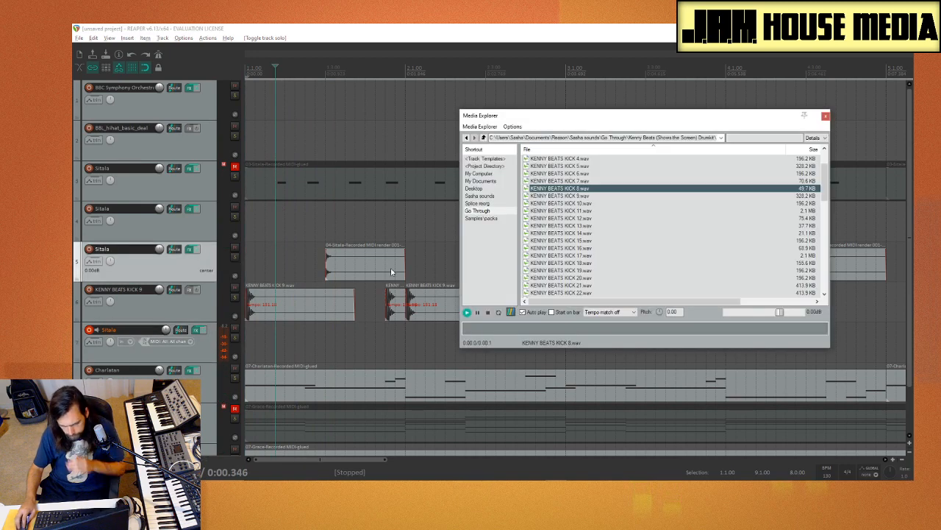
{"action": "left_click", "coordinate": [484, 138]}
{"action": "double_click", "coordinate": [553, 204]}
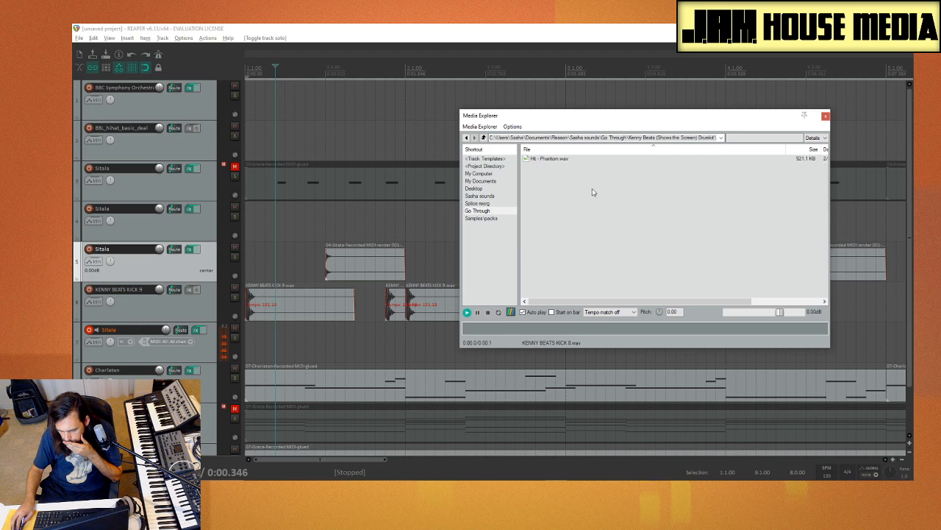
{"action": "left_click", "coordinate": [551, 160]}
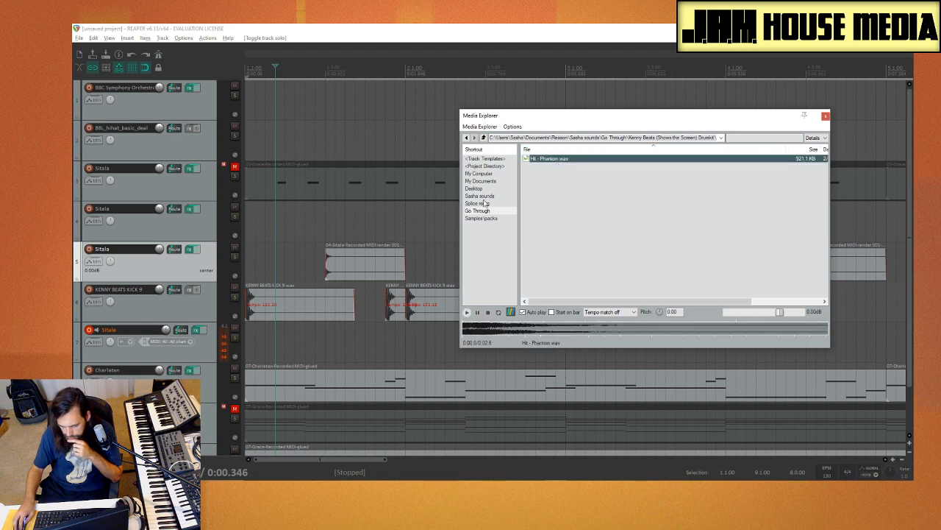
Step: Audition samples in the Closed Hats folder and insert KENNY BEATS HI HAT 8.wav at bar 1 on track 4, Sitala
{"action": "left_click", "coordinate": [483, 138]}
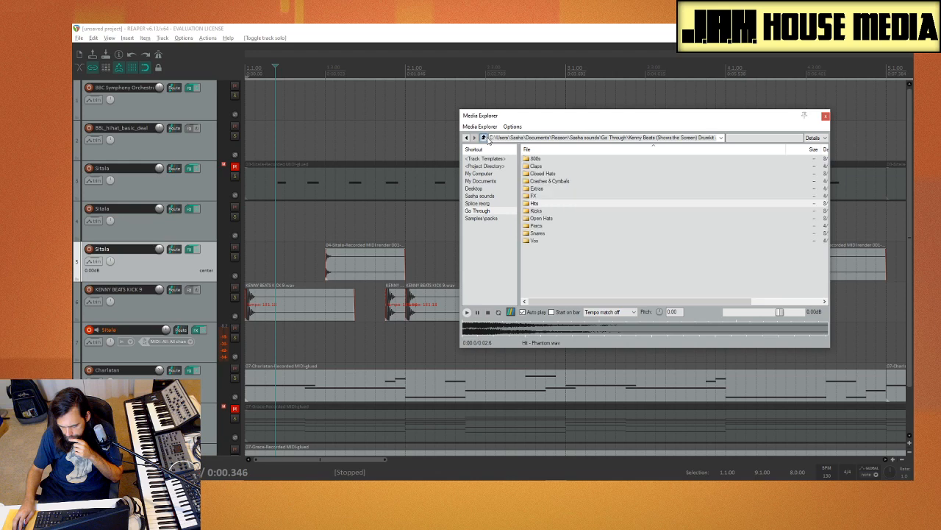
{"action": "double_click", "coordinate": [551, 174]}
{"action": "left_click", "coordinate": [554, 181]}
{"action": "left_click", "coordinate": [568, 226]}
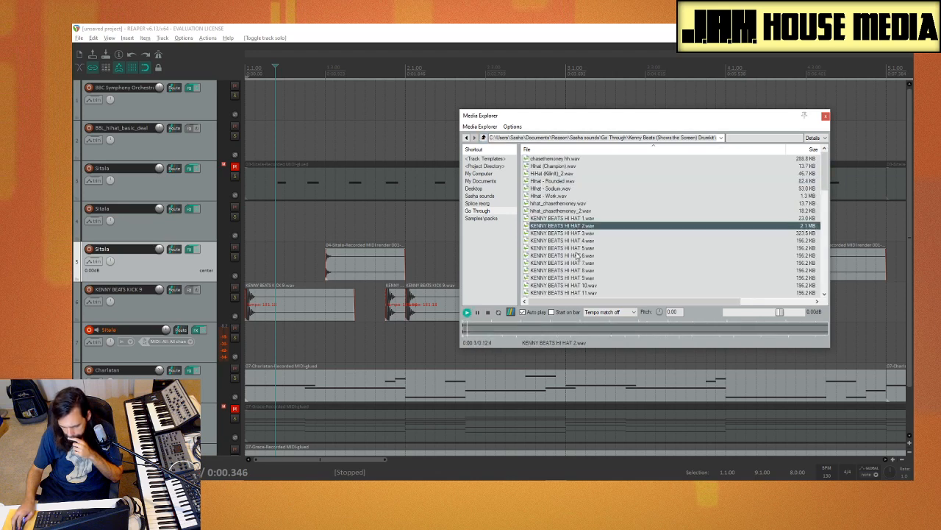
{"action": "left_click", "coordinate": [578, 256]}
{"action": "scroll", "coordinate": [578, 221], "scroll_direction": "down", "scroll_amount": 4}
{"action": "left_click", "coordinate": [578, 180]}
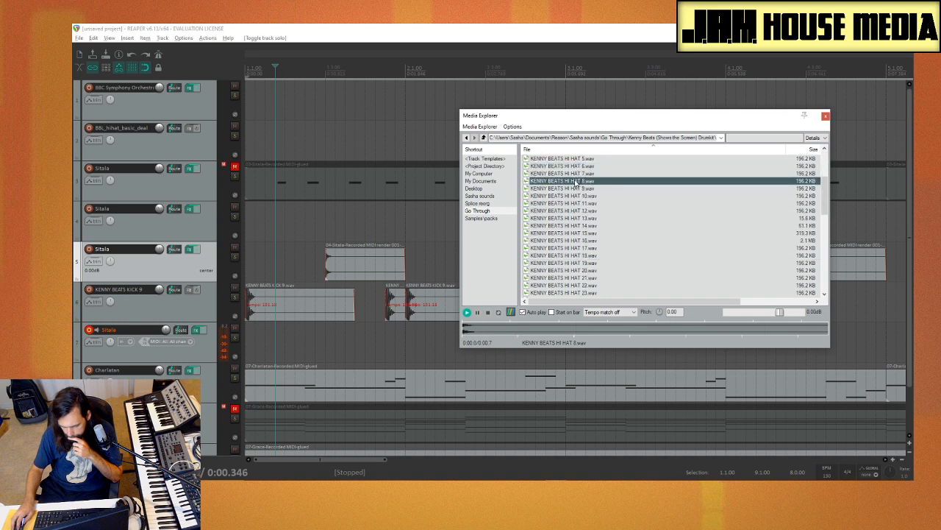
{"action": "left_click_drag", "start_coordinate": [576, 181], "coordinate": [176, 234]}
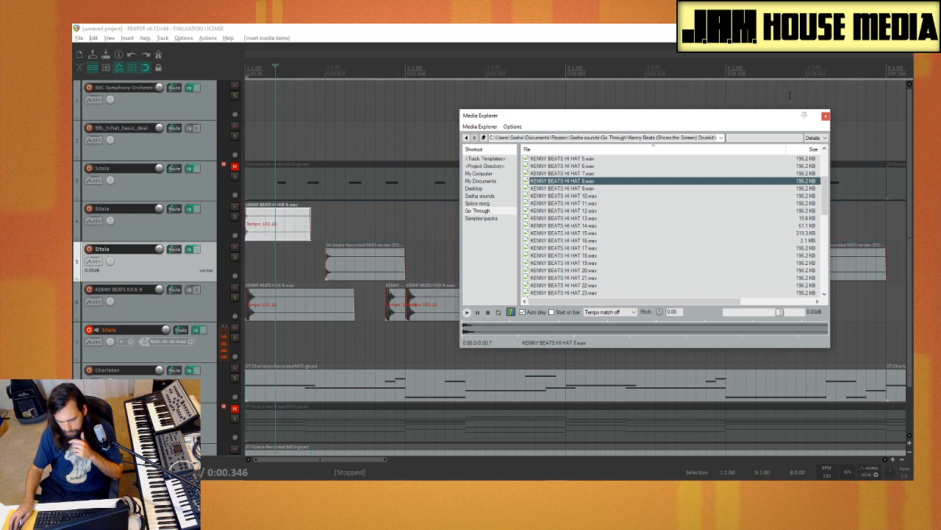
Step: Close the Media Explorer, copy the hi-hat on track 4 to the next two eighth notes of bar 1, and audition the beat
{"action": "left_click", "coordinate": [825, 115]}
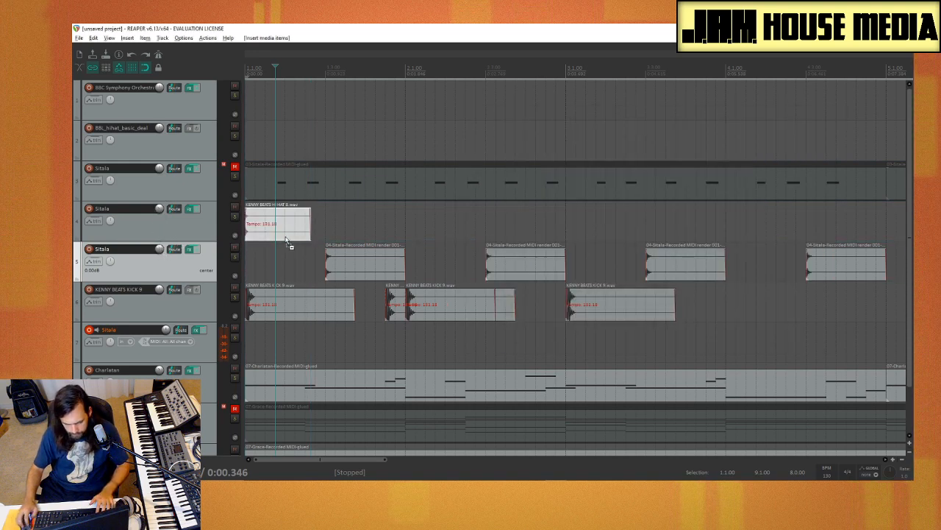
{"action": "left_click", "coordinate": [258, 267]}
{"action": "key", "text": "space"}
{"action": "key", "text": "space"}
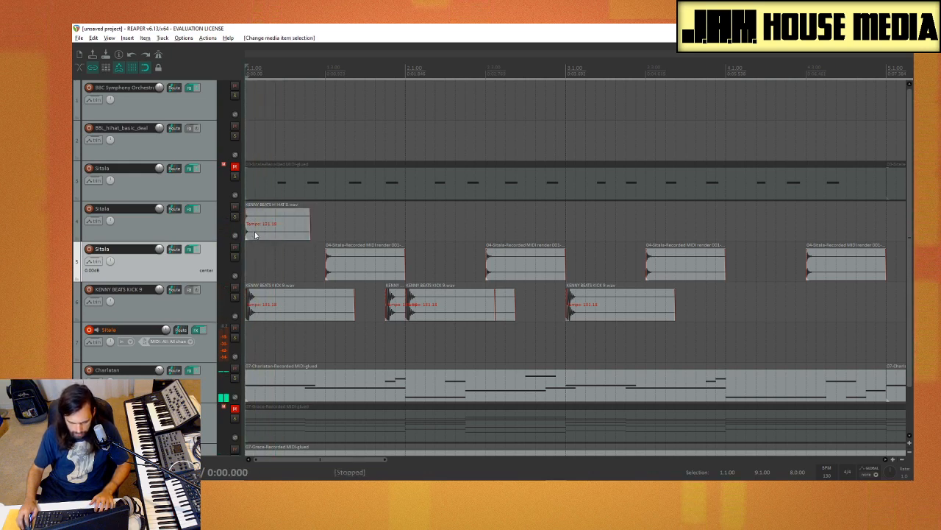
{"action": "left_click", "coordinate": [266, 236]}
{"action": "left_click_drag", "start_coordinate": [267, 235], "coordinate": [307, 239]}
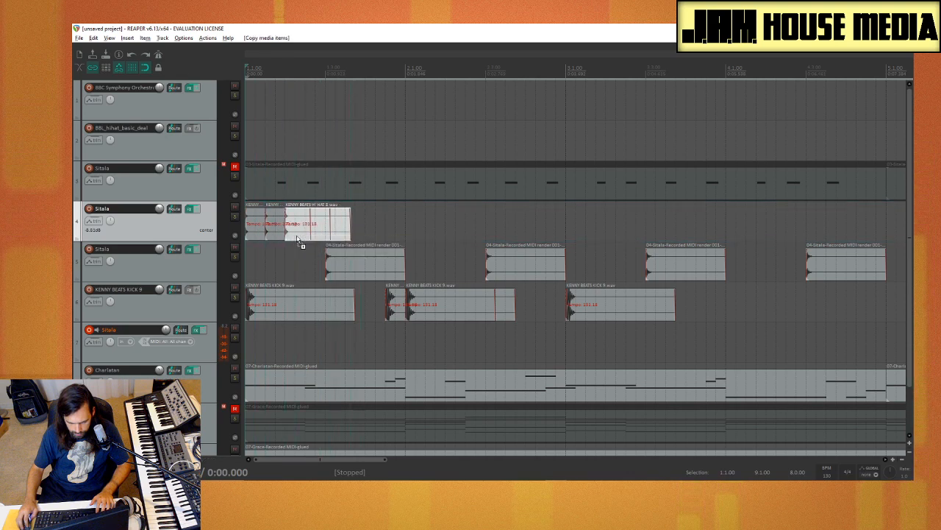
{"action": "left_click", "coordinate": [307, 259]}
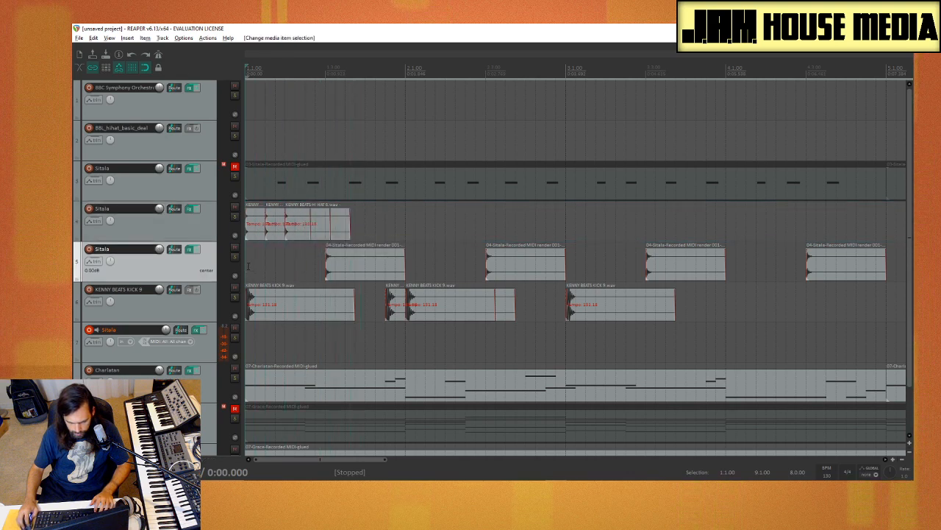
{"action": "key", "text": "space"}
{"action": "key", "text": "space"}
{"action": "left_click", "coordinate": [297, 259]}
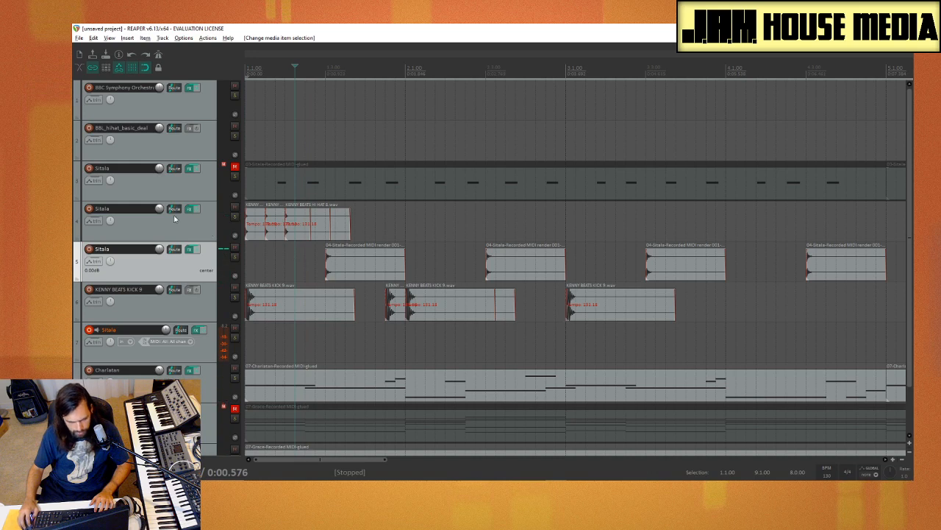
Step: Adjust the volume of track 4, Sitala, and play the beat from the start
{"action": "left_click_drag", "start_coordinate": [159, 209], "coordinate": [160, 210]}
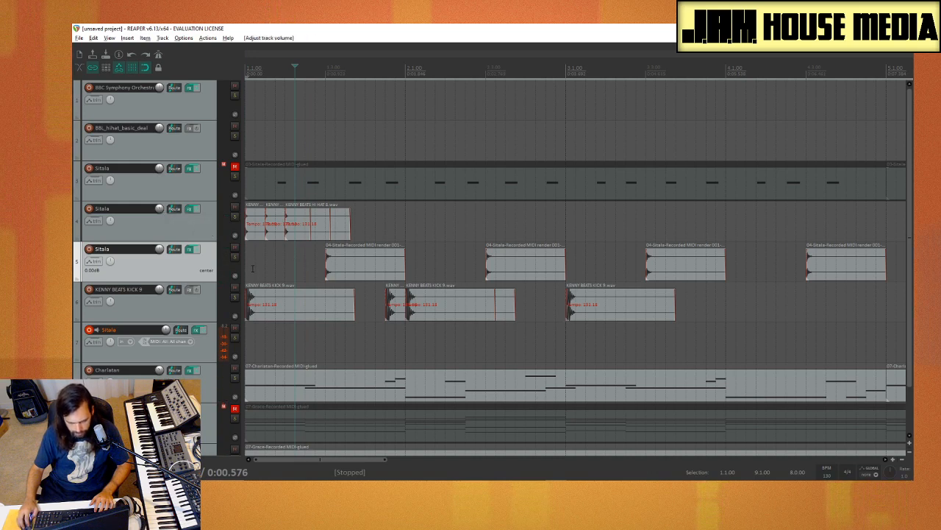
{"action": "left_click", "coordinate": [246, 269]}
{"action": "key", "text": "space"}
Step: Try moving the second hi-hat on track 4 one sixteenth later and play from the start
{"action": "key", "text": "space"}
{"action": "left_click", "coordinate": [405, 213]}
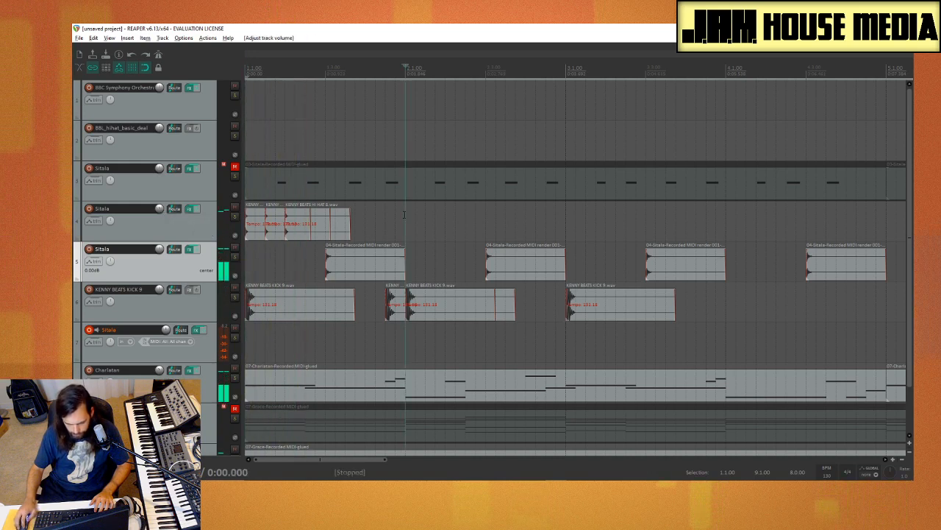
{"action": "left_click_drag", "start_coordinate": [280, 237], "coordinate": [285, 237]}
{"action": "left_click", "coordinate": [249, 259]}
{"action": "key", "text": "space"}
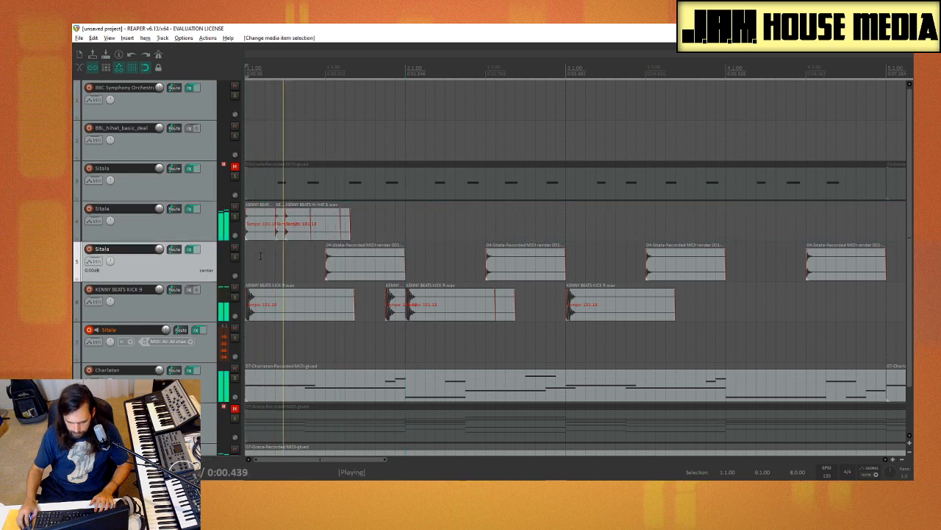
Step: Copy the hi-hat to the fourth eighth note of bar 1 and play from the start
{"action": "key", "text": "space"}
{"action": "left_click_drag", "start_coordinate": [305, 237], "coordinate": [324, 238]}
{"action": "left_click", "coordinate": [251, 270]}
{"action": "key", "text": "space"}
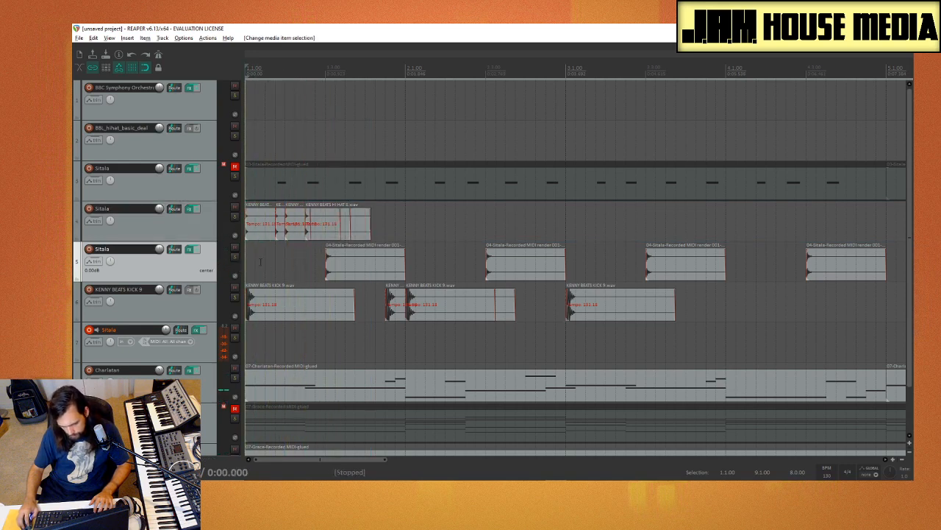
{"action": "key", "text": "space"}
{"action": "left_click", "coordinate": [412, 218]}
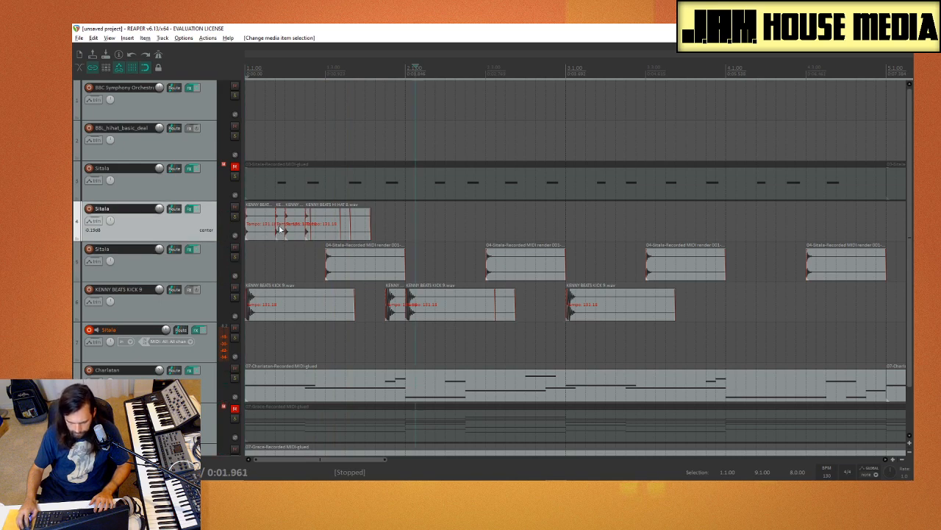
Step: Move the second hi-hat back one sixteenth to the second eighth note of bar 1 and play from the start
{"action": "left_click_drag", "start_coordinate": [279, 230], "coordinate": [270, 228]}
{"action": "left_click", "coordinate": [250, 271]}
{"action": "key", "text": "space"}
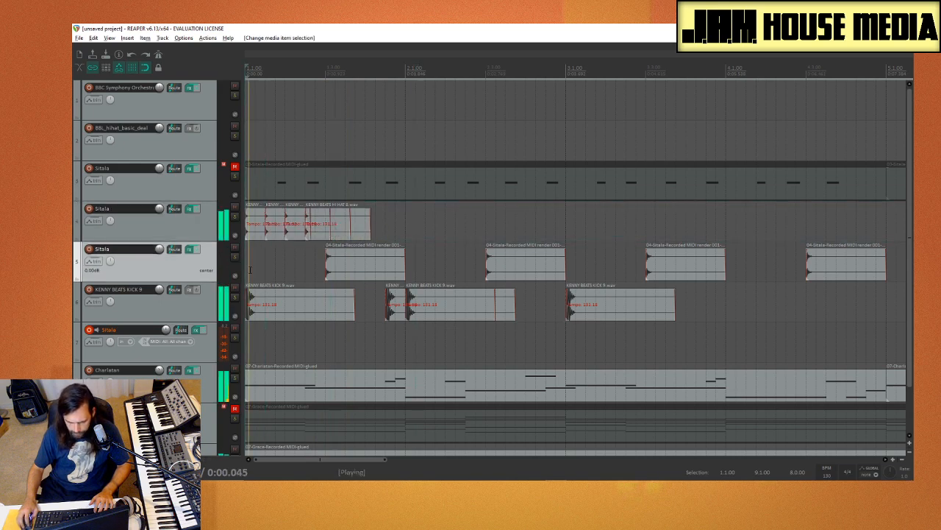
{"action": "key", "text": "space"}
{"action": "left_click", "coordinate": [417, 218]}
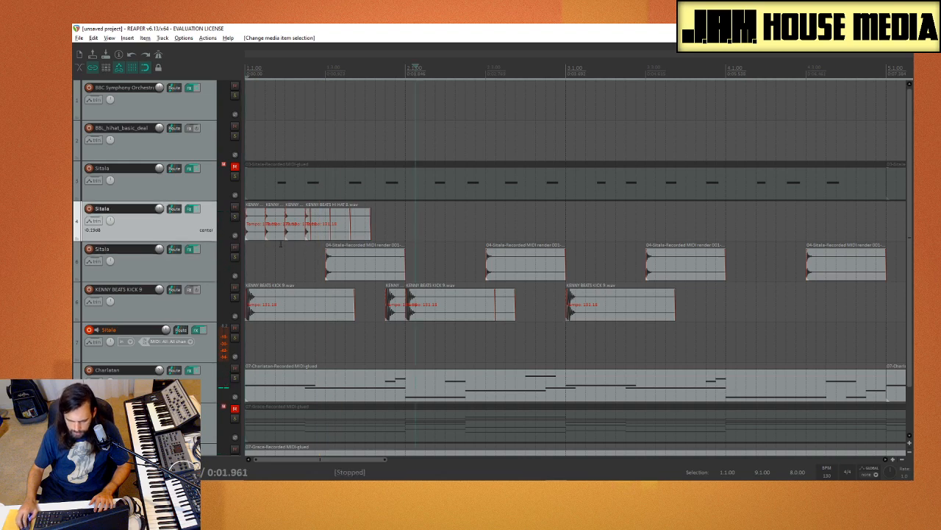
Step: Set the grid line spacing to 1/16T in the Snap/Grid settings and close them
{"action": "scroll", "coordinate": [326, 237], "scroll_direction": "up", "scroll_amount": 3}
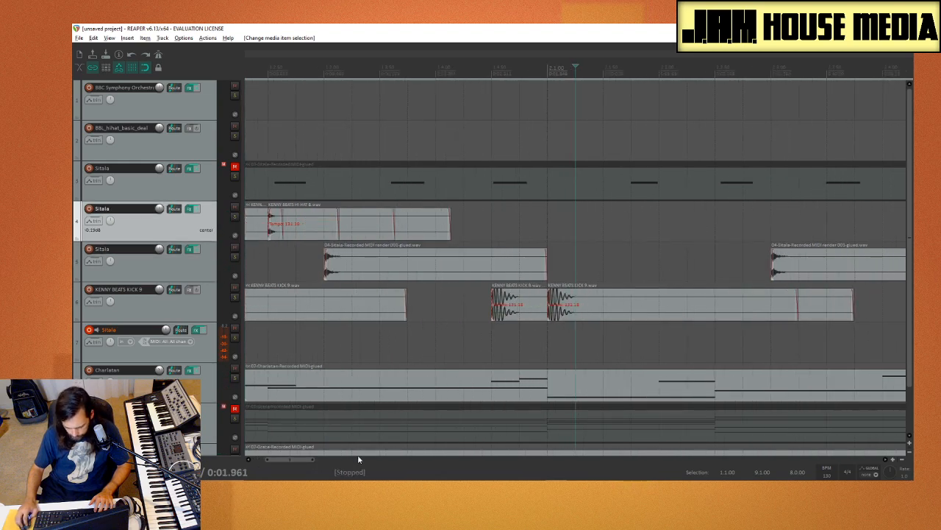
{"action": "left_click_drag", "start_coordinate": [286, 464], "coordinate": [233, 461]}
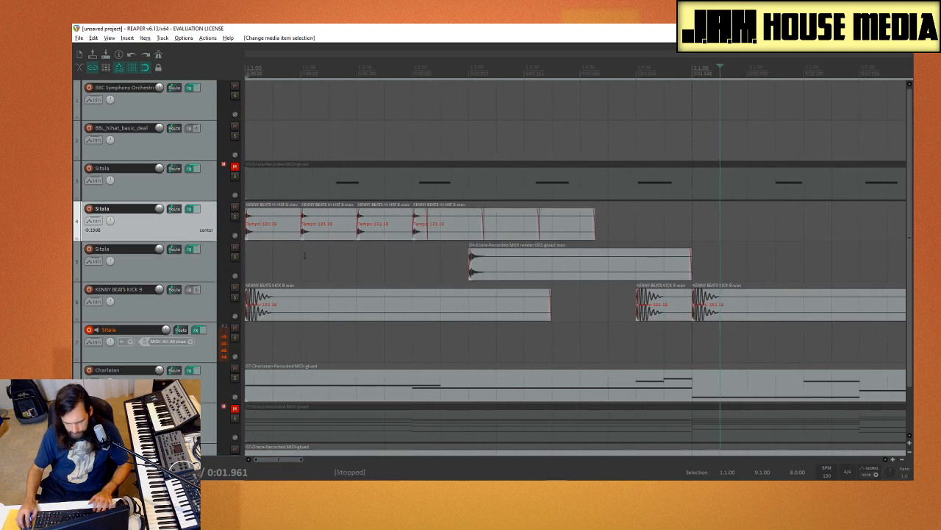
{"action": "right_click", "coordinate": [136, 70]}
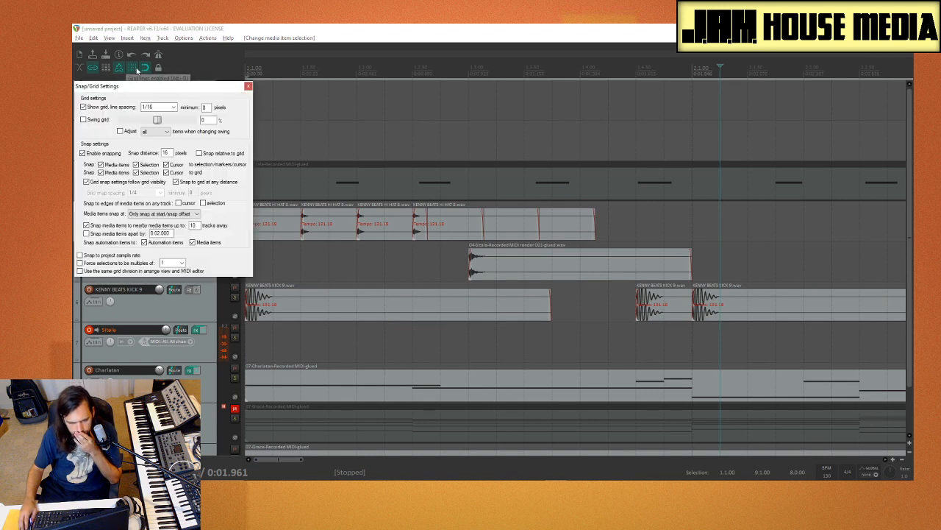
{"action": "left_click", "coordinate": [174, 107]}
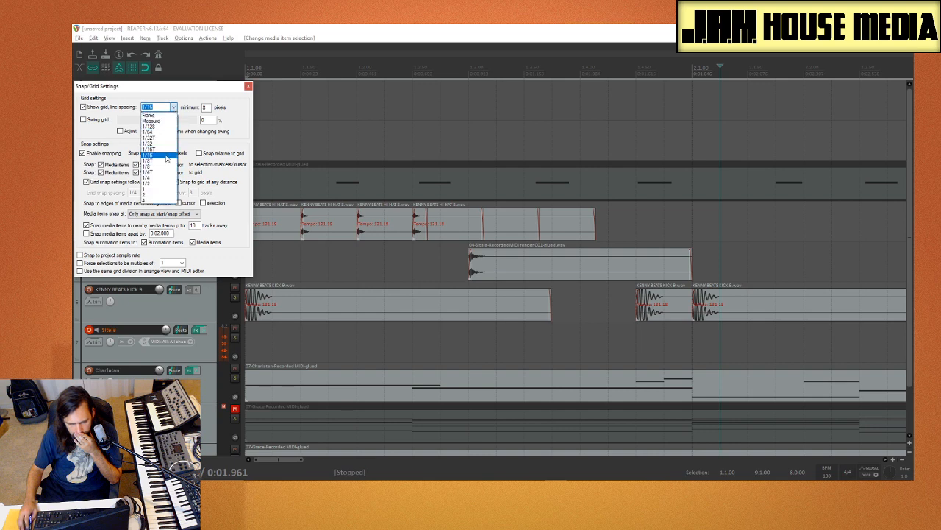
{"action": "left_click", "coordinate": [167, 150]}
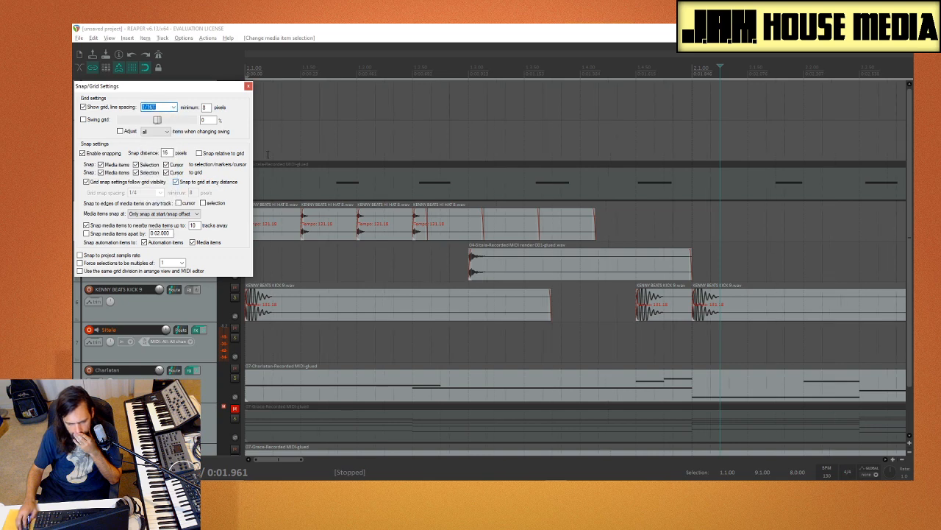
{"action": "left_click", "coordinate": [249, 87]}
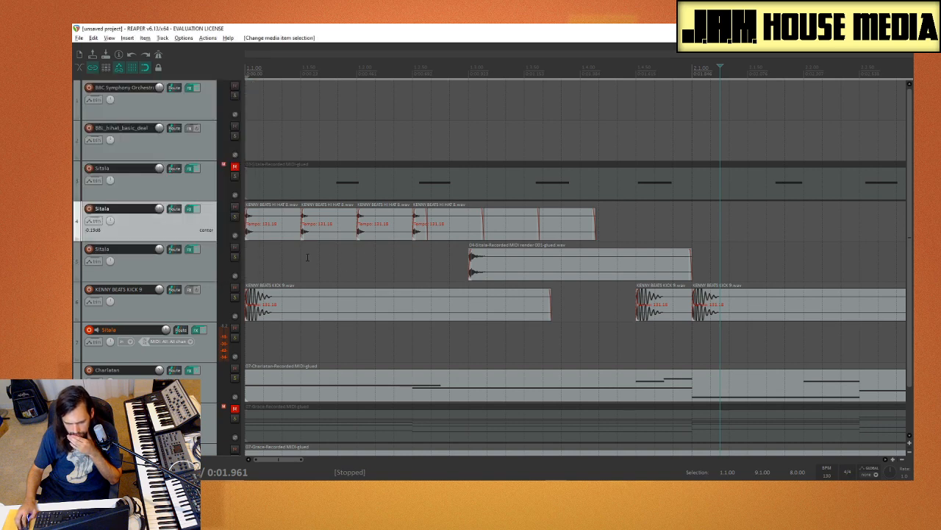
Step: Move the second and third hi-hats each one triplet sixteenth later, playing from the start after each move
{"action": "left_click_drag", "start_coordinate": [329, 235], "coordinate": [348, 234]}
{"action": "left_click", "coordinate": [250, 263]}
{"action": "key", "text": "space"}
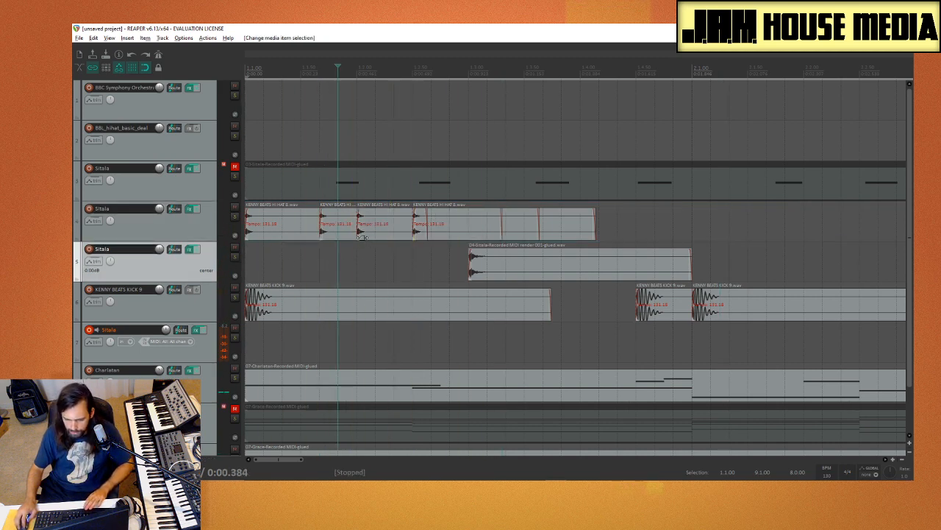
{"action": "mouse_move", "coordinate": [376, 236]}
{"action": "left_mouse_down"}
{"action": "mouse_move", "coordinate": [413, 237]}
{"action": "mouse_move", "coordinate": [390, 238]}
{"action": "left_mouse_up"}
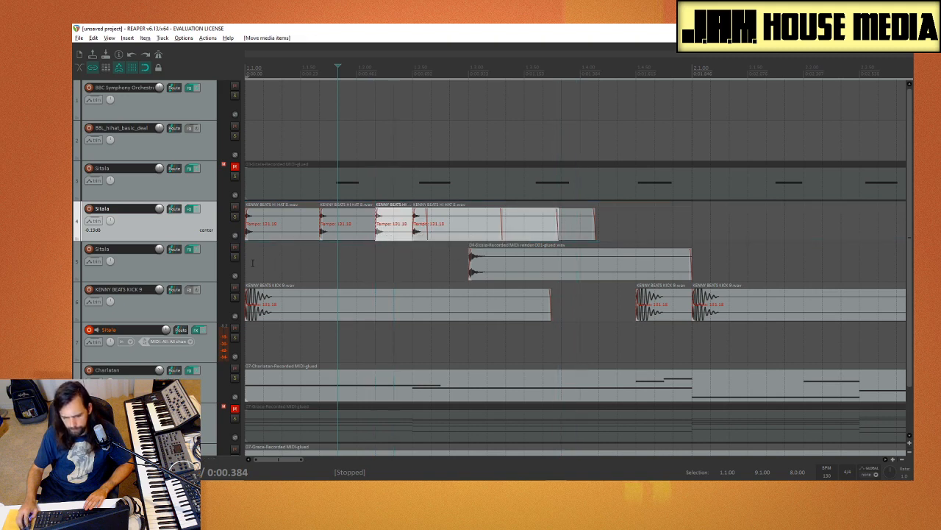
{"action": "left_click", "coordinate": [252, 262]}
{"action": "key", "text": "space"}
Step: Delete the fourth hi-hat in bar 1 of track 4 and play from the start
{"action": "key", "text": "space"}
{"action": "left_click", "coordinate": [455, 234]}
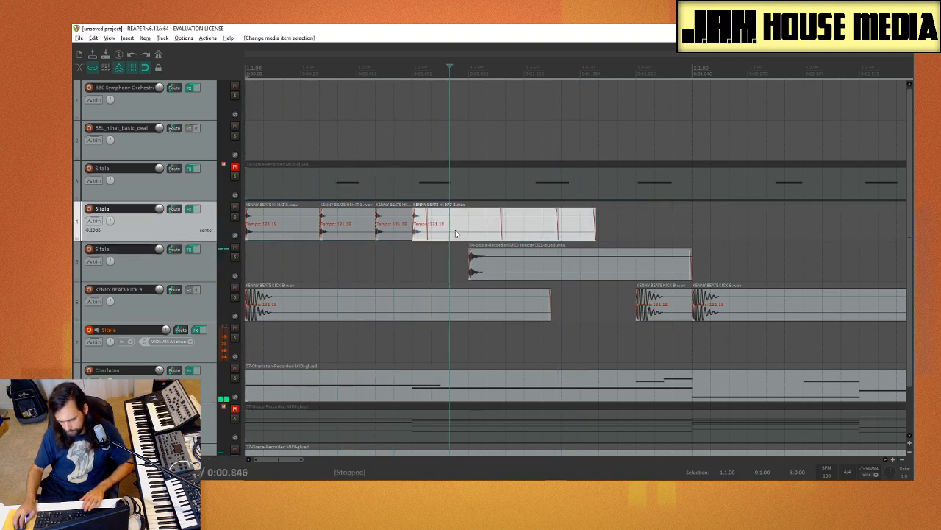
{"action": "key", "text": "Delete"}
{"action": "left_click", "coordinate": [247, 259]}
{"action": "key", "text": "space"}
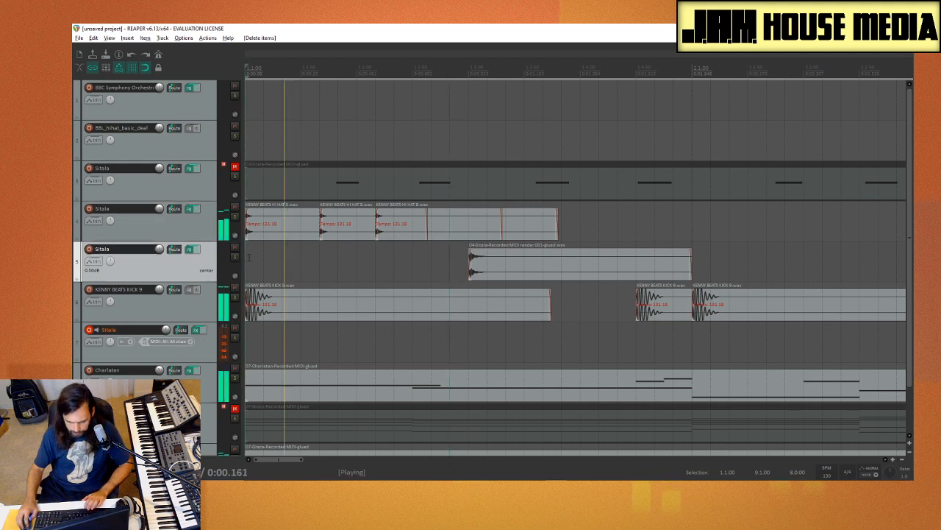
Step: Move the third hi-hat another triplet sixteenth later so the hats are evenly spaced, and play from the start
{"action": "key", "text": "space"}
{"action": "left_click", "coordinate": [399, 262]}
{"action": "left_click", "coordinate": [413, 229]}
{"action": "left_click_drag", "start_coordinate": [419, 233], "coordinate": [438, 233]}
{"action": "left_click", "coordinate": [251, 261]}
{"action": "key", "text": "space"}
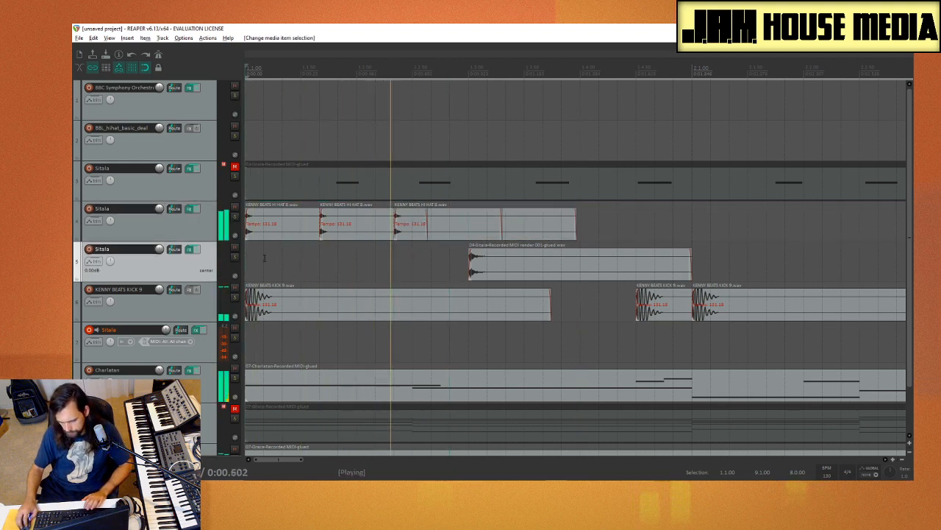
{"action": "key", "text": "space"}
Step: Copy the third hi-hat to position 1.4.33 on track 4 and play from the start
{"action": "scroll", "coordinate": [330, 236], "scroll_direction": "down", "scroll_amount": 2}
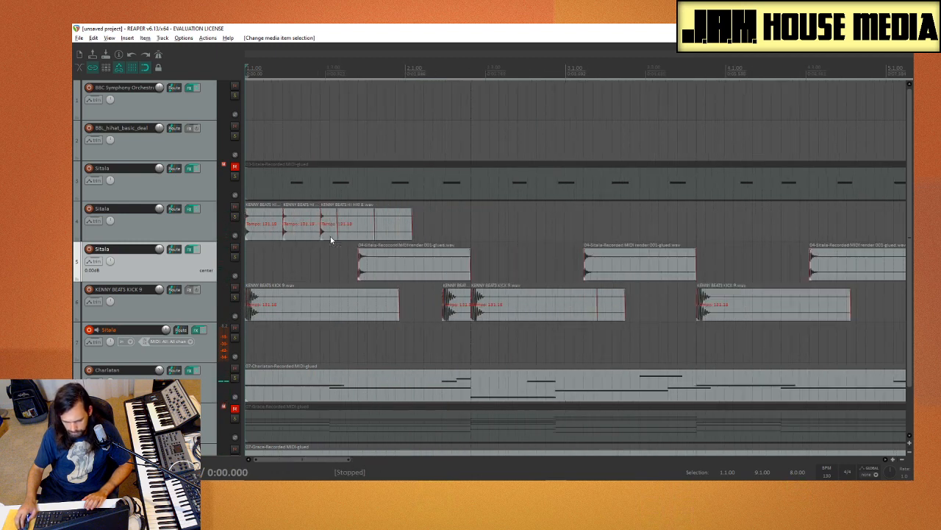
{"action": "scroll", "coordinate": [330, 236], "scroll_direction": "up", "scroll_amount": 1}
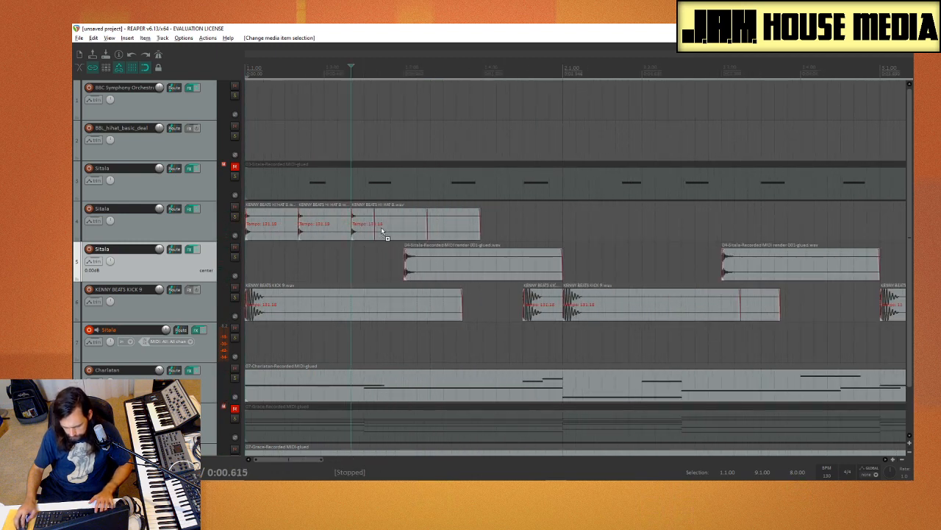
{"action": "left_click_drag", "start_coordinate": [382, 232], "coordinate": [533, 238]}
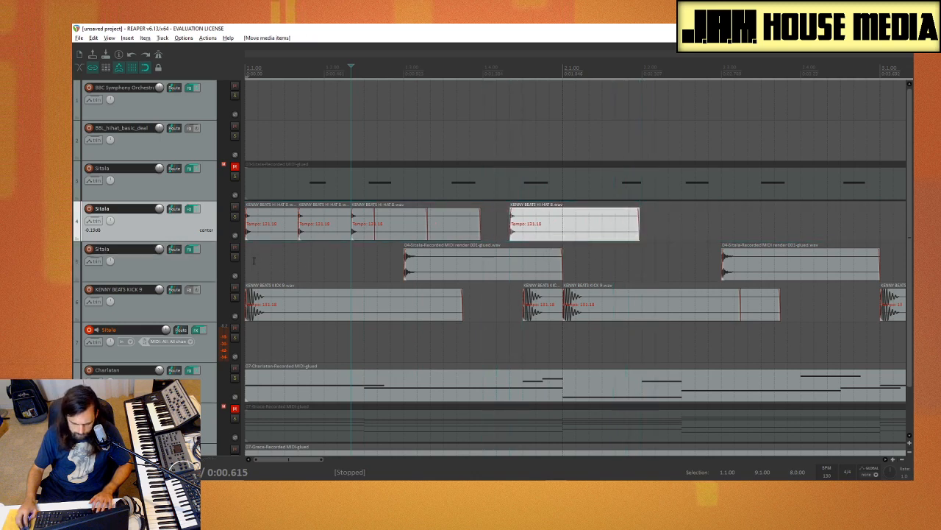
{"action": "left_click", "coordinate": [254, 260]}
{"action": "key", "text": "space"}
Step: Copy the last hi-hat to beat 4 of bar 1 and play from the start
{"action": "key", "text": "space"}
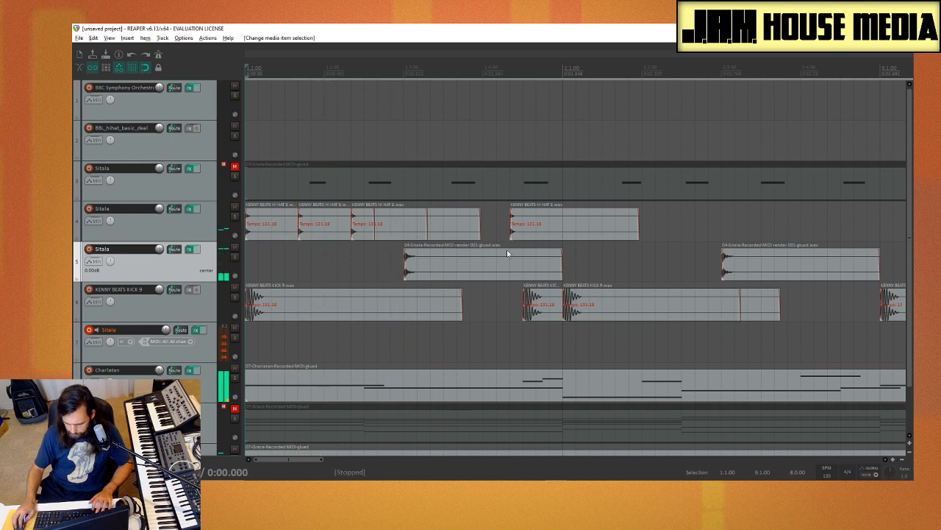
{"action": "mouse_move", "coordinate": [531, 237]}
{"action": "left_mouse_down"}
{"action": "mouse_move", "coordinate": [503, 238]}
{"action": "mouse_move", "coordinate": [531, 238]}
{"action": "left_mouse_up"}
{"action": "left_click", "coordinate": [305, 265]}
{"action": "key", "text": "space"}
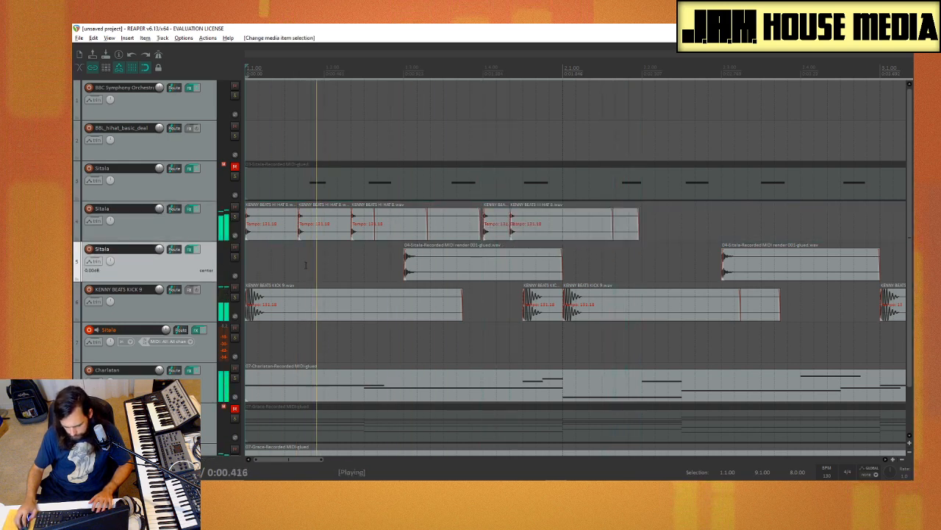
{"action": "key", "text": "space"}
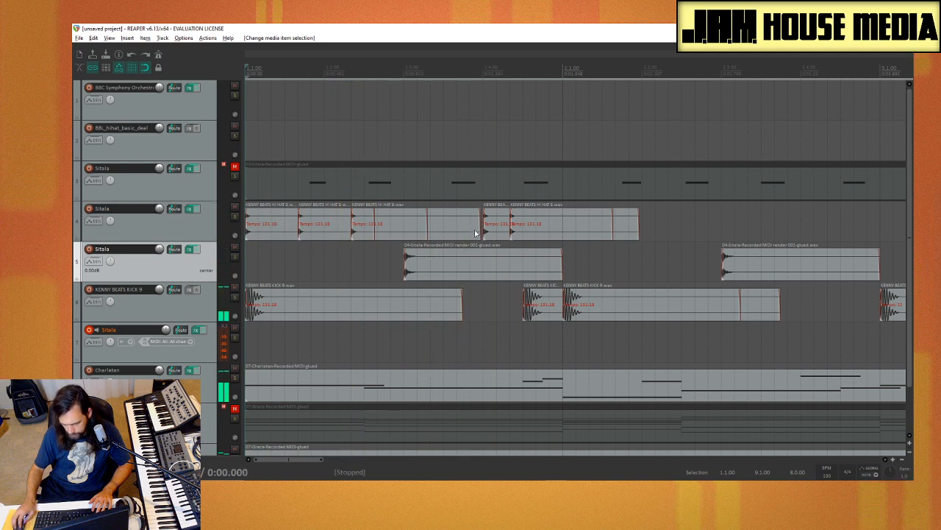
Step: Move the beat 4 hi-hat one triplet sixteenth earlier, move the last hi-hat to beat 4, and play from the start
{"action": "left_click_drag", "start_coordinate": [494, 238], "coordinate": [536, 237]}
{"action": "left_click", "coordinate": [610, 233]}
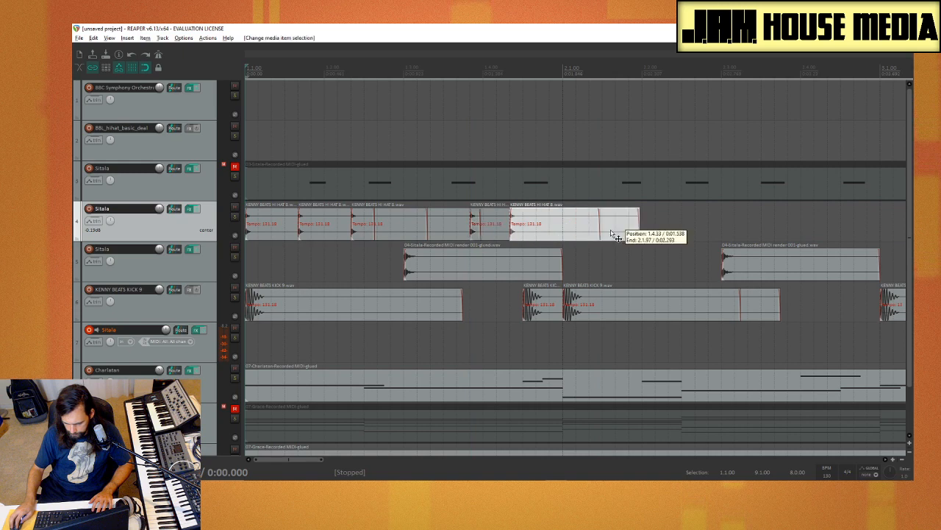
{"action": "left_click_drag", "start_coordinate": [610, 234], "coordinate": [583, 234]}
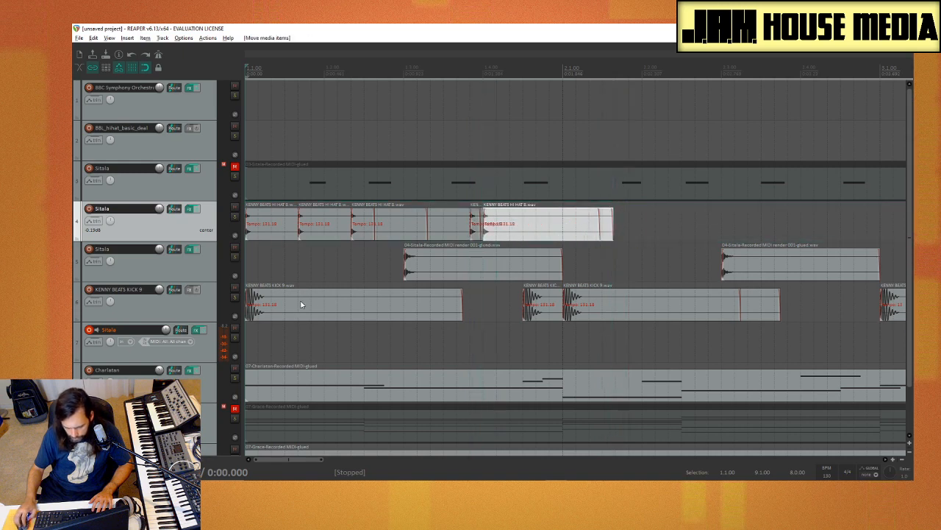
{"action": "left_click", "coordinate": [250, 270]}
{"action": "key", "text": "space"}
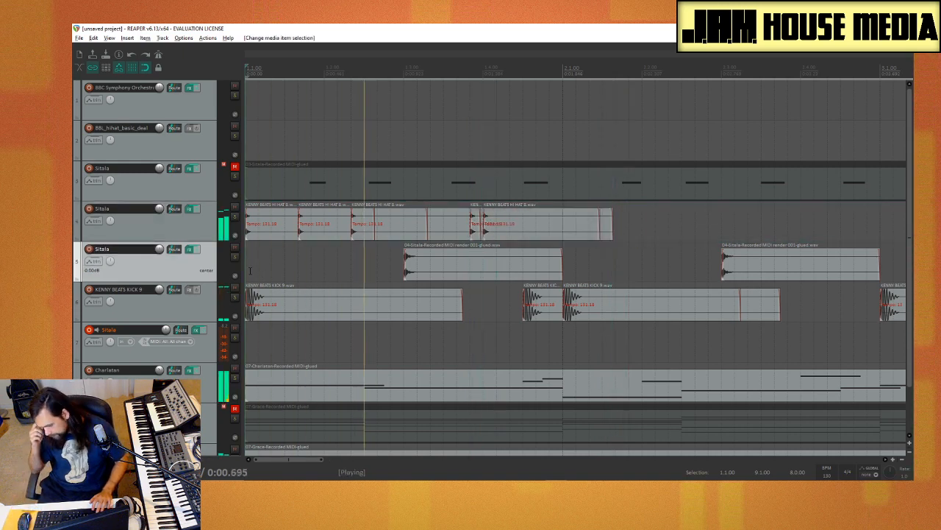
{"action": "key", "text": "space"}
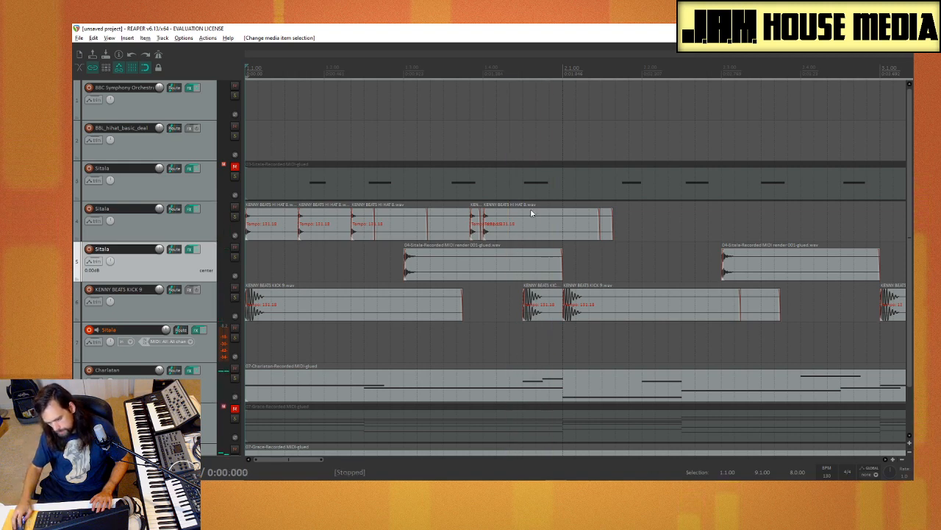
Step: Move the last hi-hat one triplet sixteenth later, just past beat 4, and play the beat
{"action": "left_click_drag", "start_coordinate": [532, 213], "coordinate": [547, 214]}
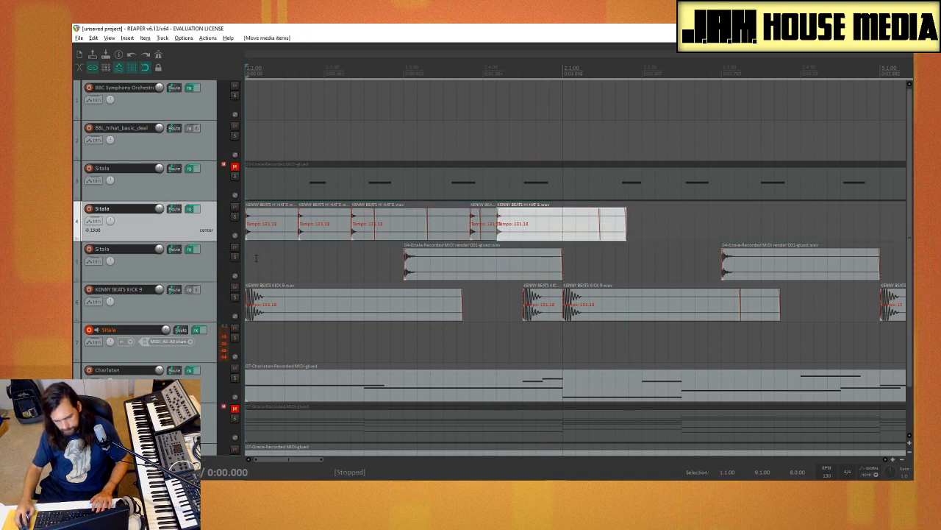
{"action": "left_click", "coordinate": [256, 257]}
{"action": "key", "text": "space"}
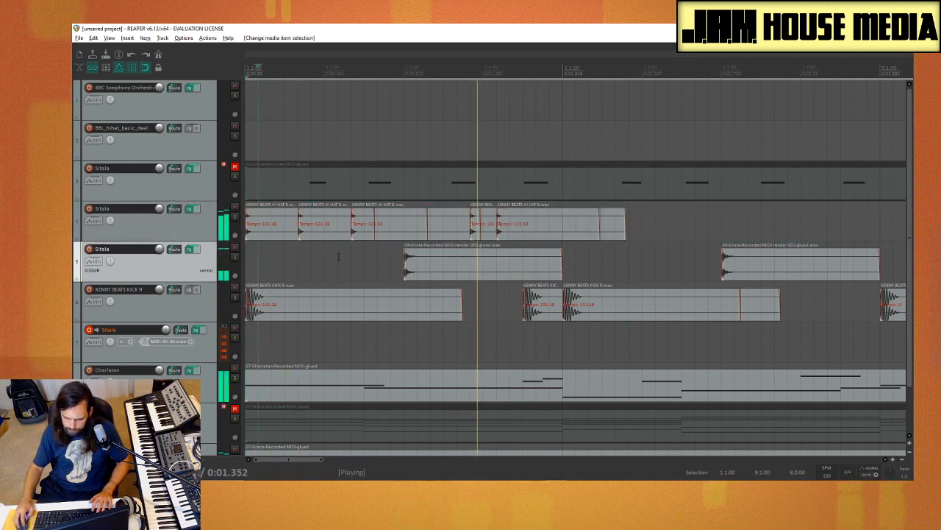
Step: Stop playback and change the grid line spacing to 1/16
{"action": "key", "text": "space"}
{"action": "left_click", "coordinate": [533, 228]}
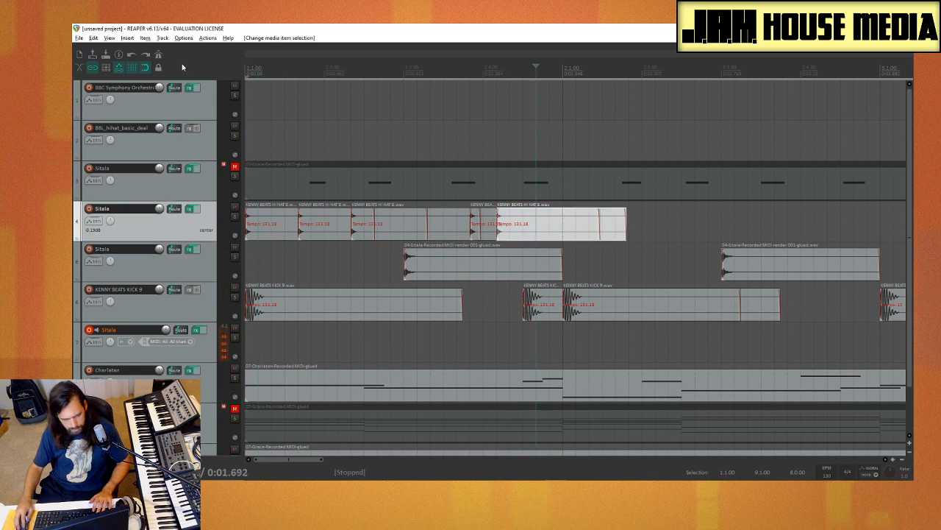
{"action": "right_click", "coordinate": [134, 68]}
{"action": "left_click", "coordinate": [167, 108]}
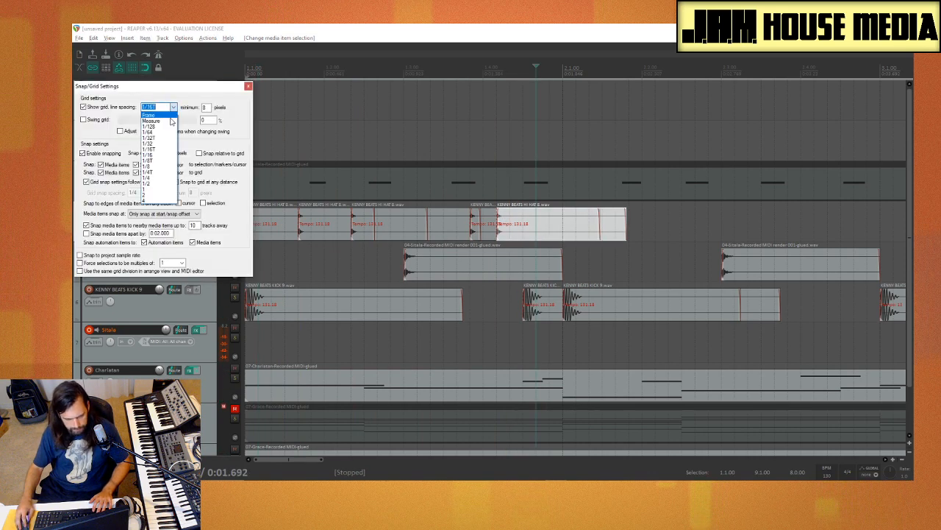
{"action": "left_click", "coordinate": [156, 155]}
{"action": "left_click", "coordinate": [249, 87]}
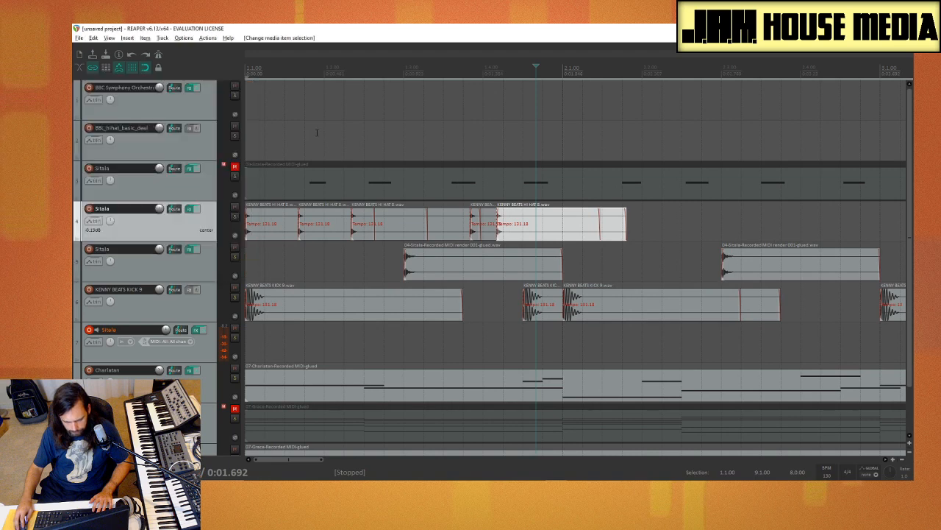
Step: Move the fourth hi-hat to about beat 4 and the last one a sixteenth past beat 4, and play from the start
{"action": "left_click_drag", "start_coordinate": [517, 234], "coordinate": [493, 239]}
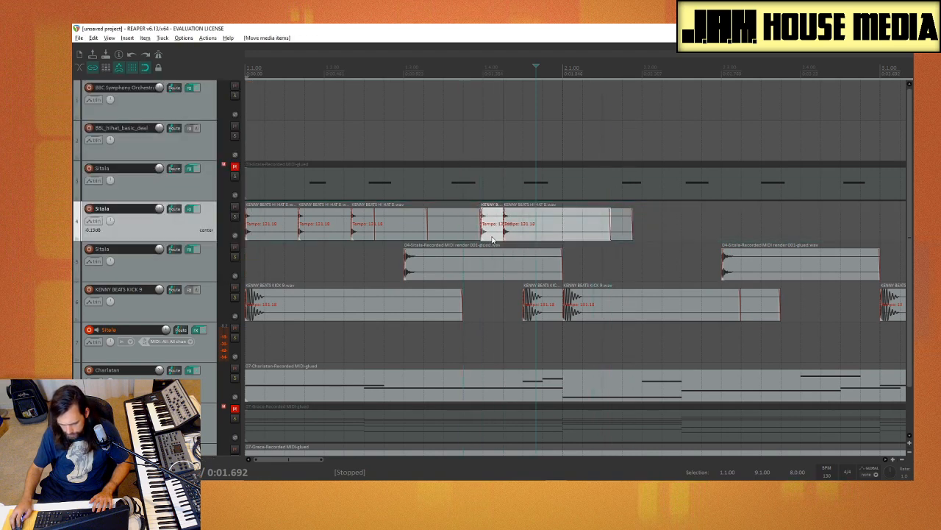
{"action": "left_click", "coordinate": [250, 267]}
{"action": "key", "text": "space"}
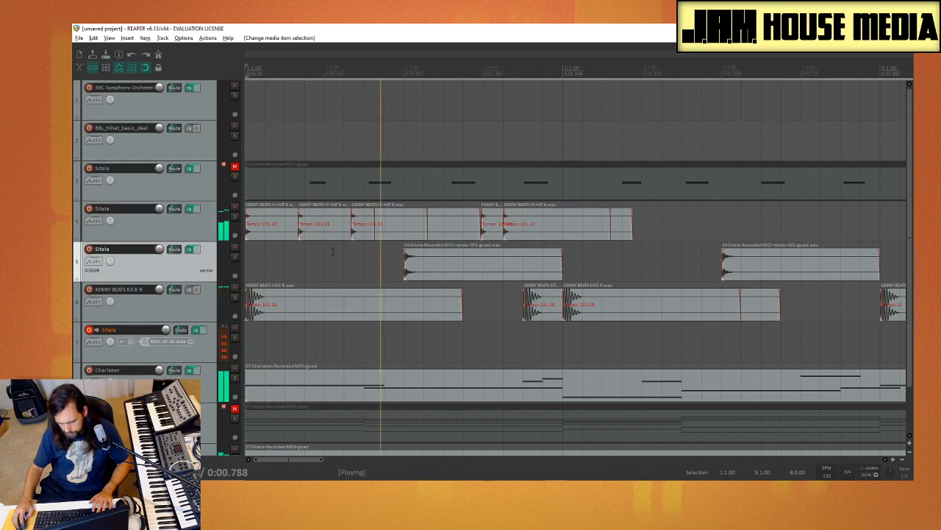
Step: Move the fourth hi-hat on track 4 to one sixteenth before beat 4 and play from the start
{"action": "left_click_drag", "start_coordinate": [493, 237], "coordinate": [476, 239]}
{"action": "left_click", "coordinate": [255, 263]}
{"action": "key", "text": "space"}
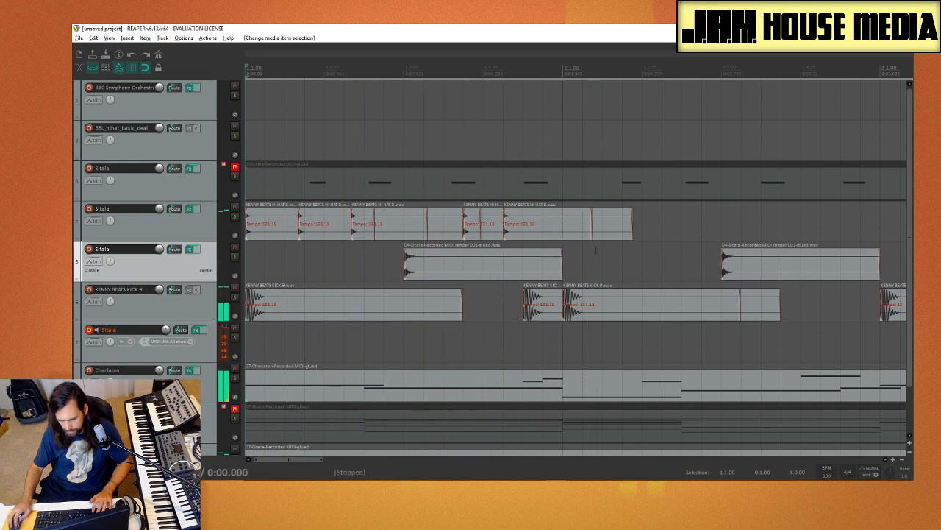
Step: Copy the last hi-hat to one sixteenth before bar 2 and to the start of bar 2, and play from the start
{"action": "left_click_drag", "start_coordinate": [542, 235], "coordinate": [586, 236]}
{"action": "left_click", "coordinate": [250, 253]}
{"action": "key", "text": "space"}
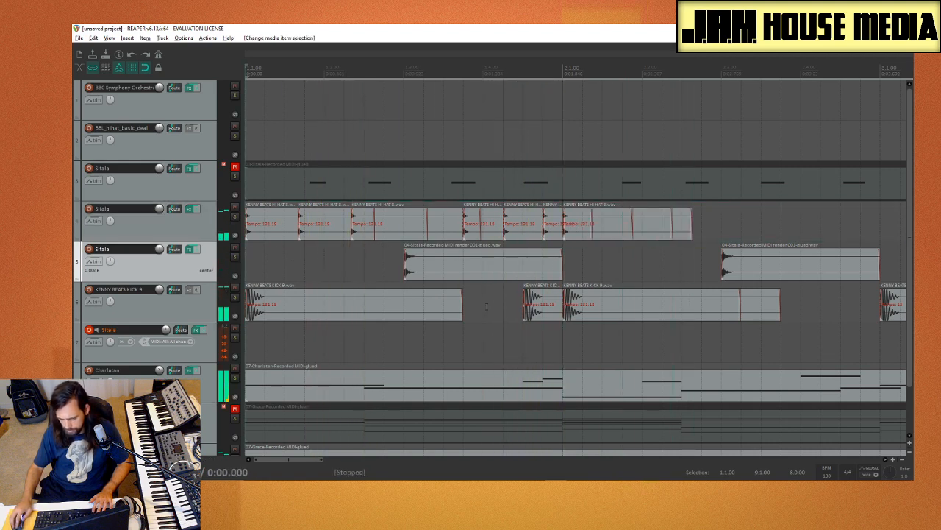
Step: Delete the hi-hat at the start of bar 2
{"action": "scroll", "coordinate": [487, 306], "scroll_direction": "down", "scroll_amount": 3}
{"action": "scroll", "coordinate": [463, 302], "scroll_direction": "up", "scroll_amount": 3}
{"action": "scroll", "coordinate": [493, 283], "scroll_direction": "down", "scroll_amount": 1}
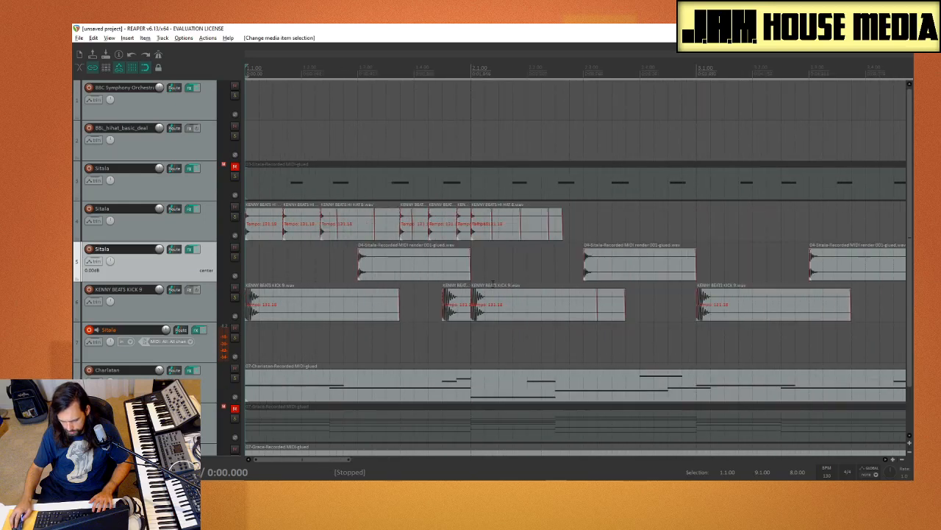
{"action": "scroll", "coordinate": [487, 271], "scroll_direction": "down", "scroll_amount": 1}
{"action": "left_click", "coordinate": [446, 232]}
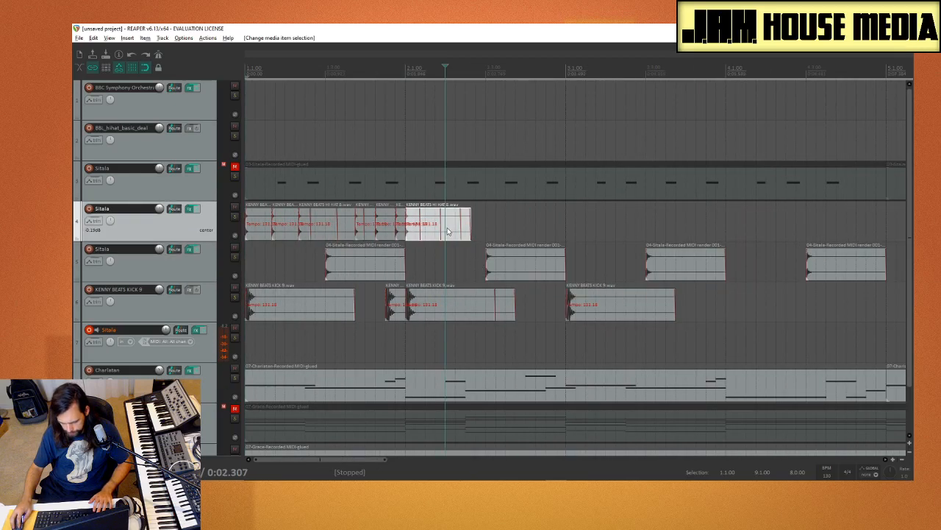
{"action": "key", "text": "Delete"}
Step: Copy all the hi-hats of bar 1 to bar 2 and play from the start
{"action": "left_click_drag", "start_coordinate": [203, 225], "coordinate": [203, 227]}
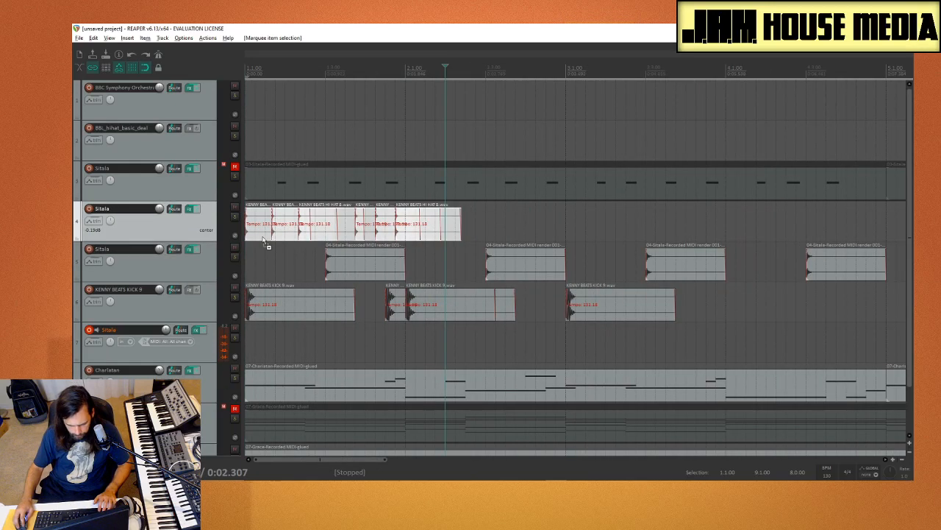
{"action": "left_click_drag", "start_coordinate": [263, 236], "coordinate": [420, 227]}
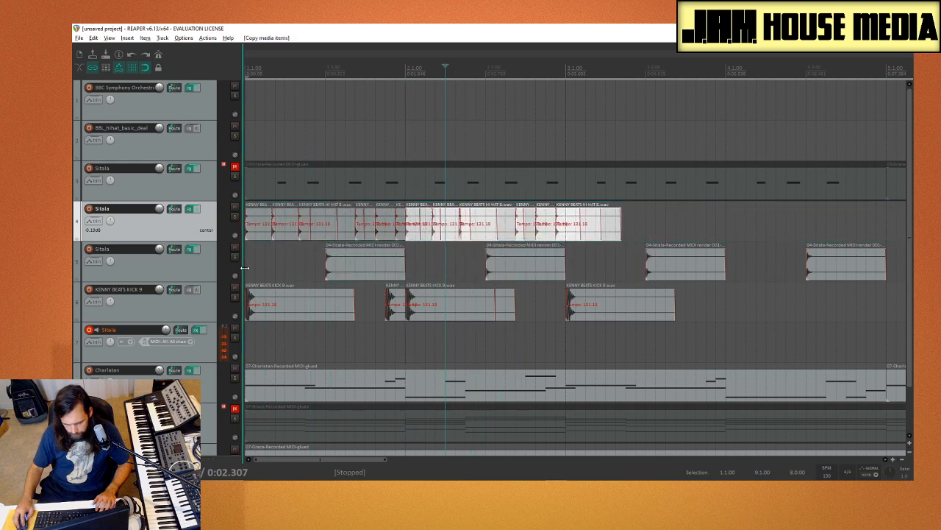
{"action": "left_click", "coordinate": [251, 267]}
{"action": "key", "text": "space"}
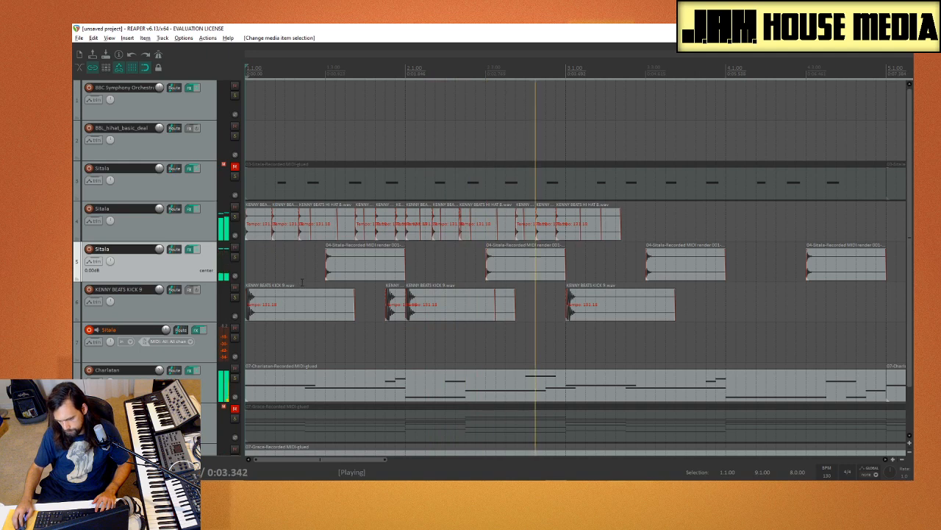
Step: Copy the two-bar hi-hat pattern to bar 3 and play from the start
{"action": "left_click_drag", "start_coordinate": [654, 226], "coordinate": [570, 241]}
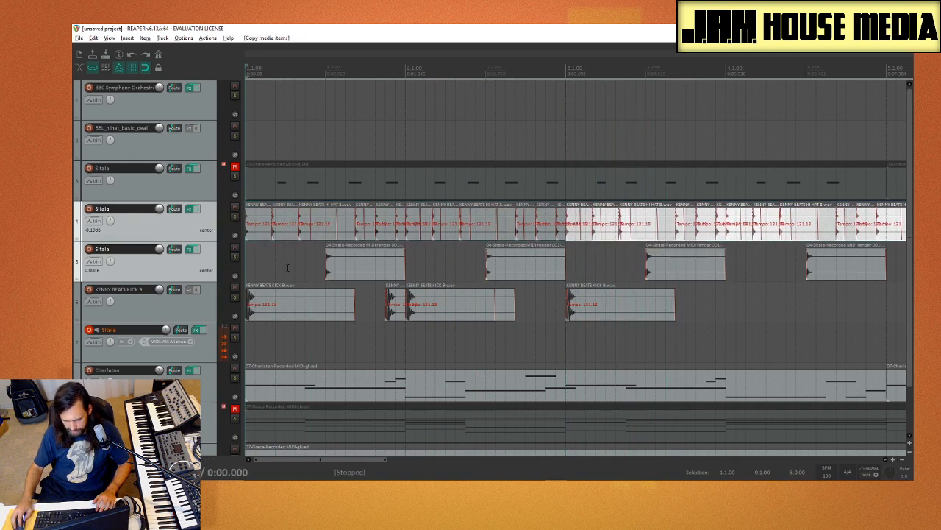
{"action": "left_click", "coordinate": [254, 265]}
{"action": "key", "text": "space"}
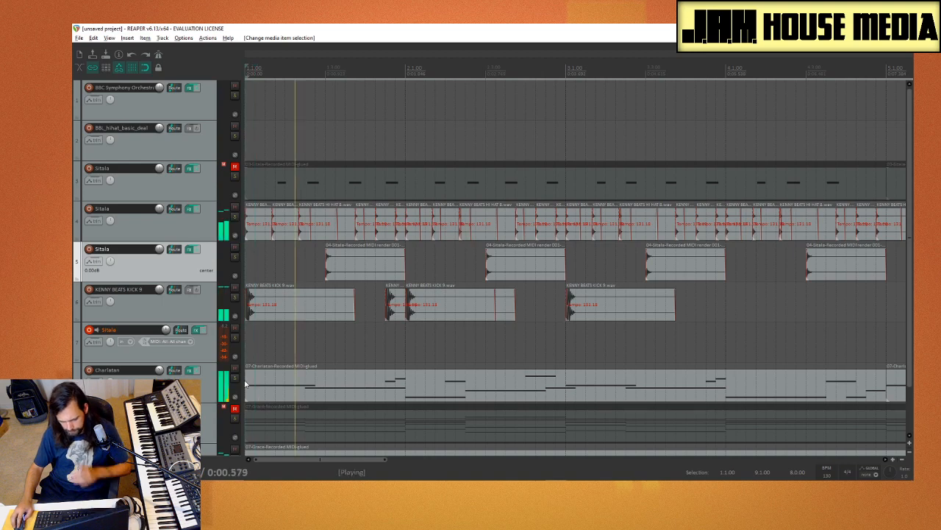
Step: Copy the kicks on track 6 two bars later to bar 3, and copy the whole kick row to bar 5
{"action": "scroll", "coordinate": [253, 265], "scroll_direction": "down", "scroll_amount": 1}
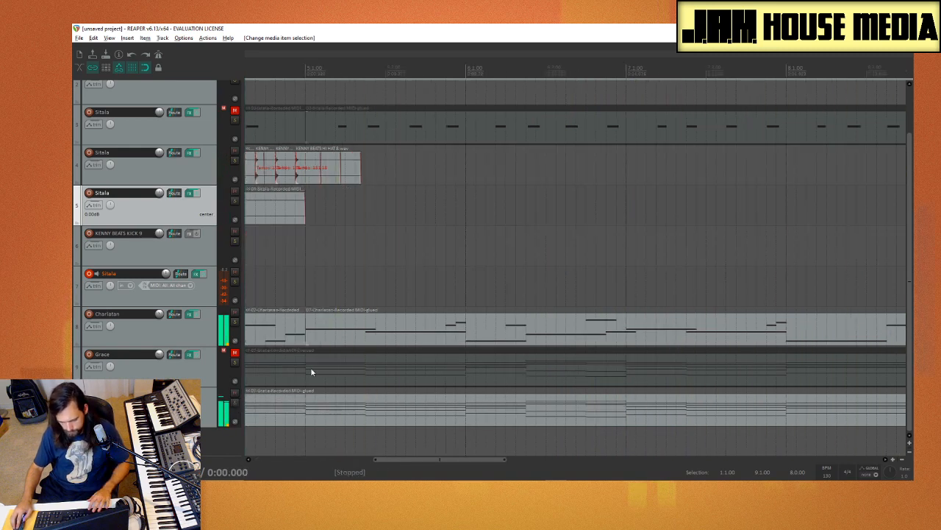
{"action": "scroll", "coordinate": [310, 367], "scroll_direction": "down", "scroll_amount": 5}
{"action": "left_click", "coordinate": [354, 263]}
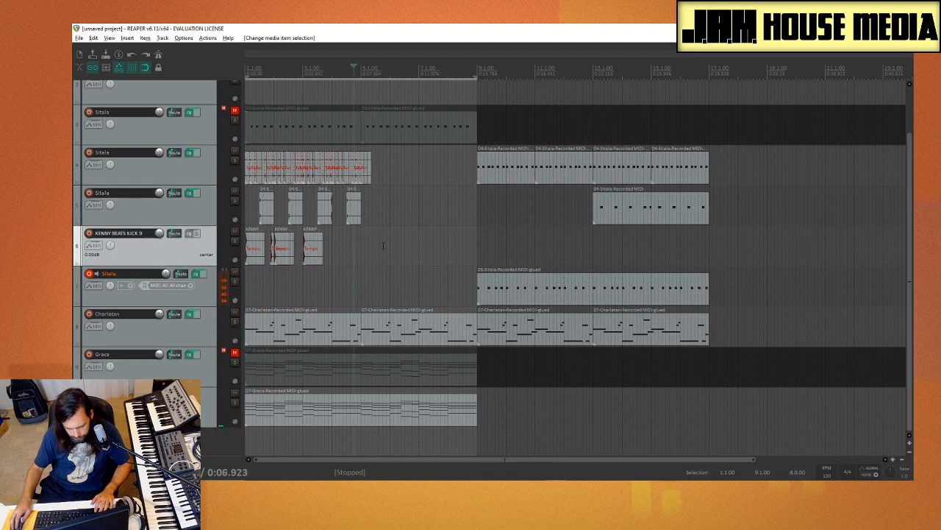
{"action": "left_click_drag", "start_coordinate": [254, 266], "coordinate": [313, 266]}
{"action": "left_click_drag", "start_coordinate": [431, 255], "coordinate": [182, 259]}
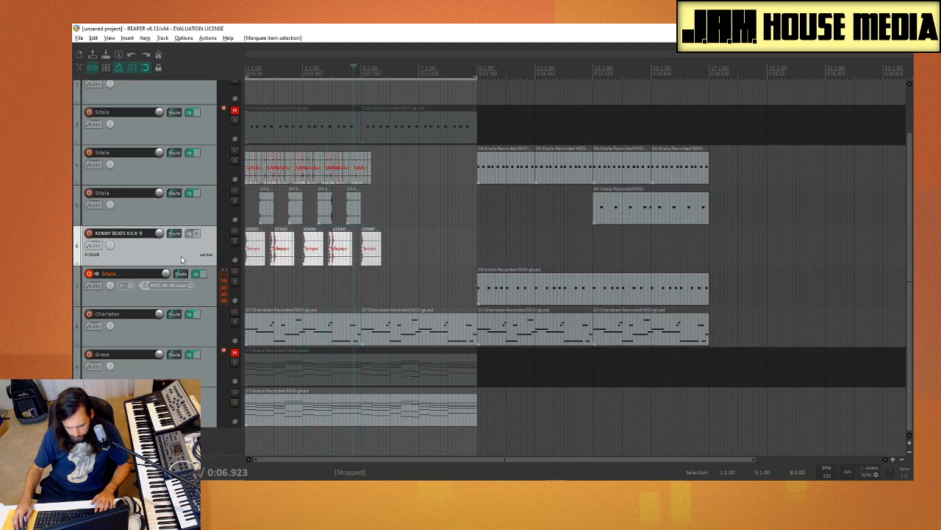
{"action": "left_click_drag", "start_coordinate": [254, 268], "coordinate": [371, 269]}
Step: Play from the start and delete the surplus kick at bar 9
{"action": "left_click", "coordinate": [285, 285]}
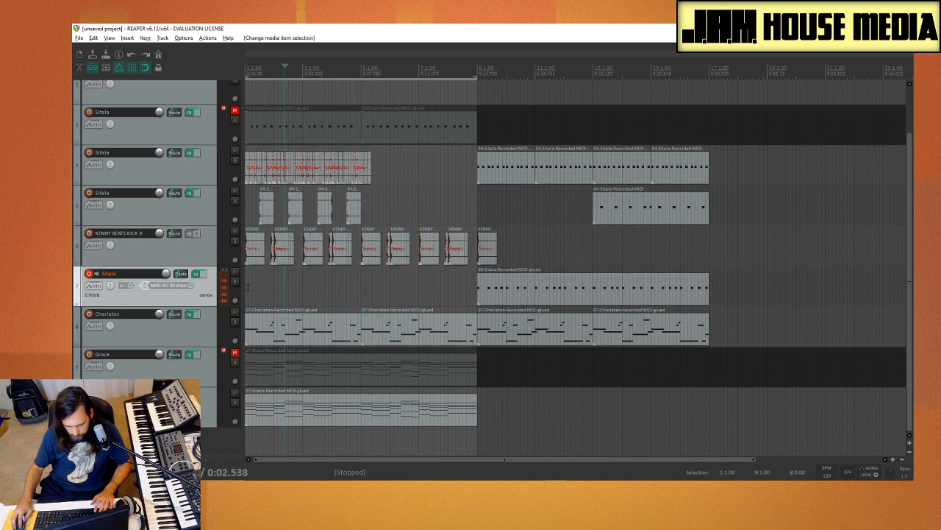
{"action": "key", "text": "space"}
{"action": "left_click", "coordinate": [485, 246]}
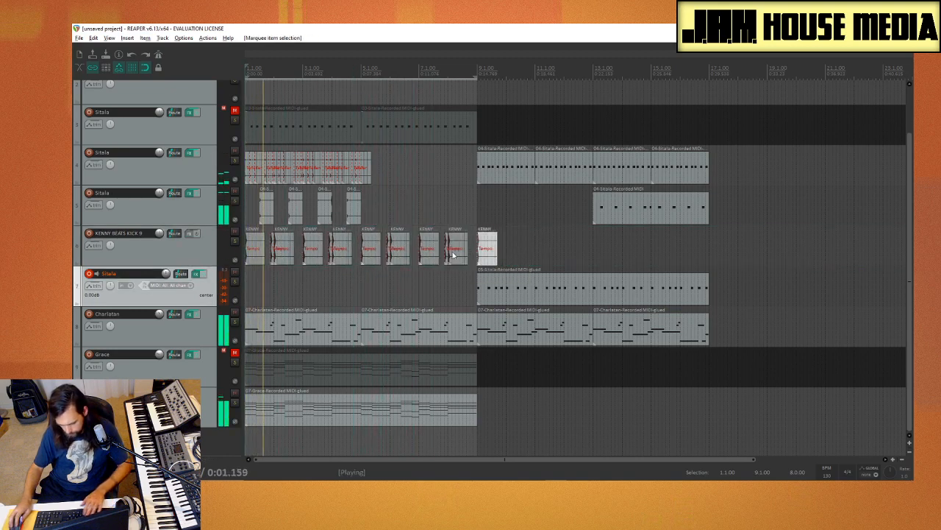
{"action": "key", "text": "Delete"}
Step: Copy the rendered Sitala hits and the hi-hat pattern four bars later to fill bars 5 to 8, and play from around bar 11
{"action": "left_click_drag", "start_coordinate": [409, 204], "coordinate": [382, 219]}
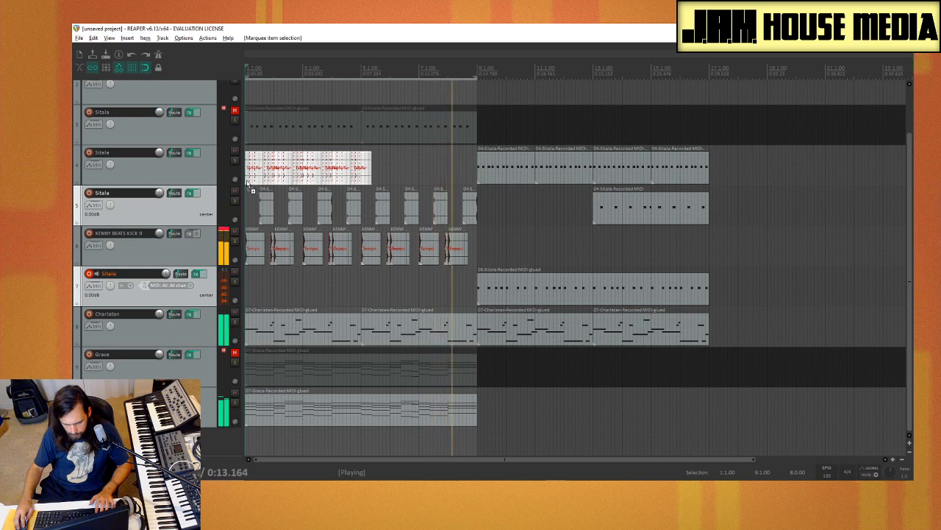
{"action": "left_click_drag", "start_coordinate": [251, 181], "coordinate": [368, 181]}
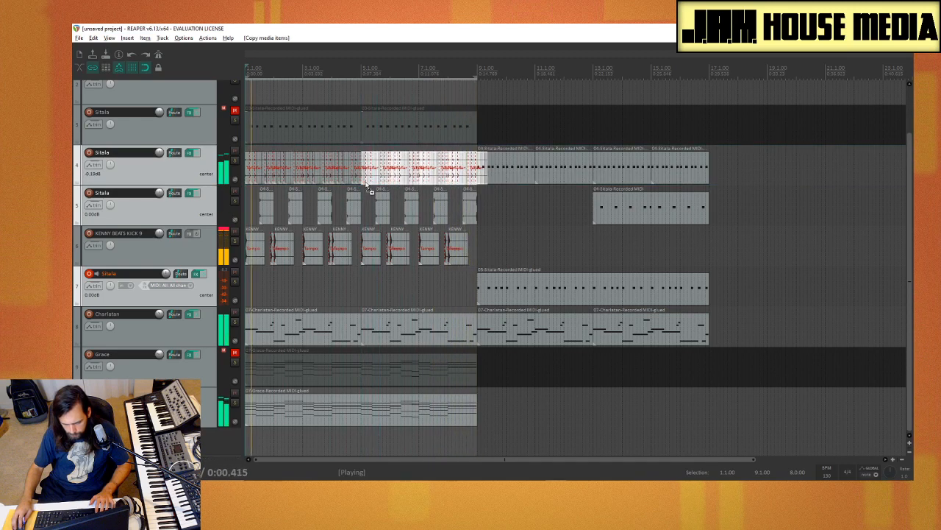
{"action": "left_click", "coordinate": [541, 234]}
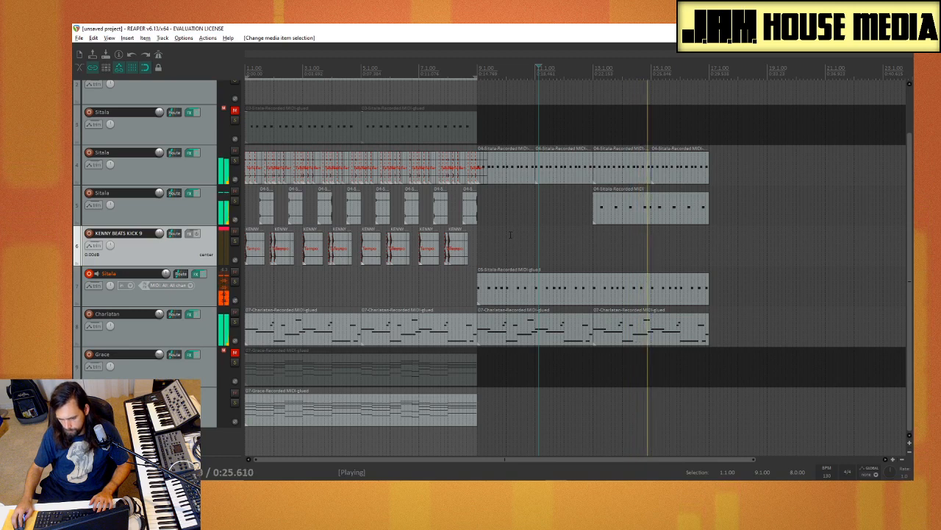
{"action": "key", "text": "space"}
Step: Move the Sitala MIDI item on track 5 from bar 13 to bar 9 and play from the start
{"action": "left_click_drag", "start_coordinate": [671, 214], "coordinate": [555, 213]}
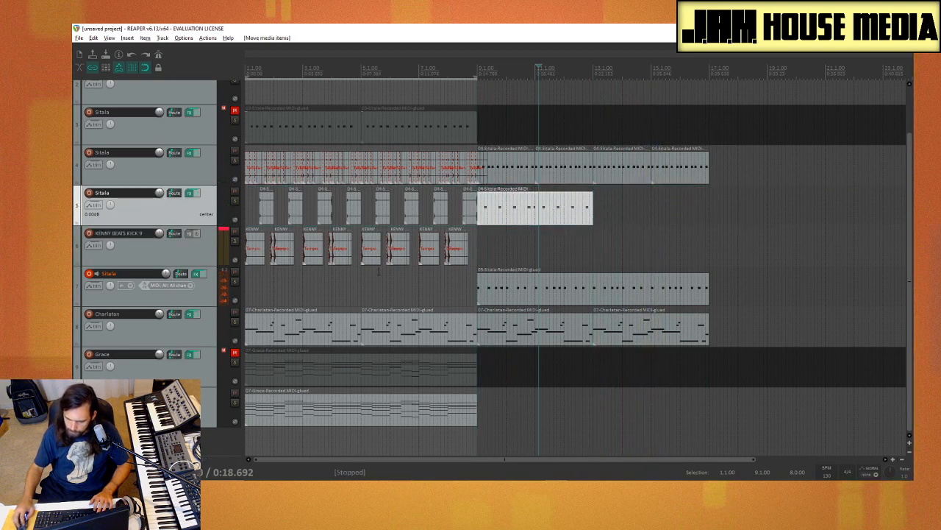
{"action": "left_click", "coordinate": [247, 289]}
{"action": "key", "text": "space"}
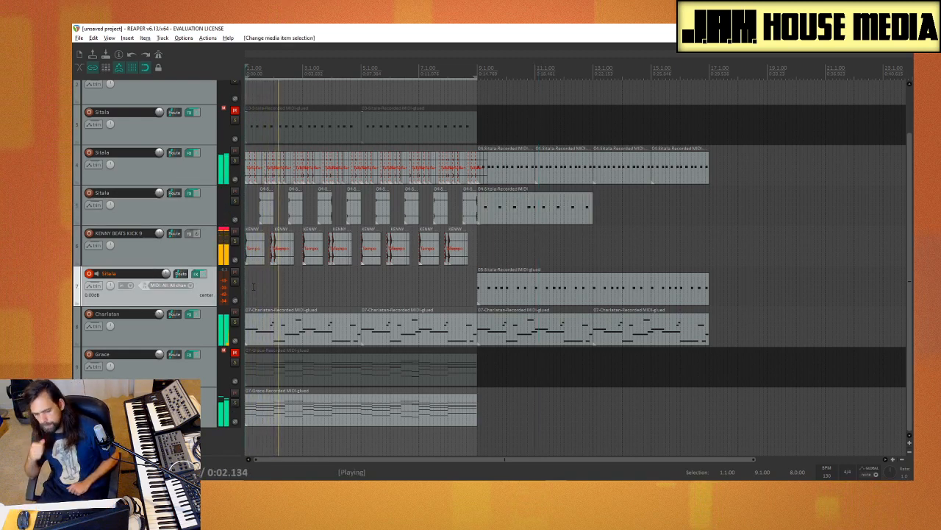
Step: Compare the two Grace tracks by soloing each in turn with track 9 unmuted, and restore the original solo and mute states
{"action": "left_click", "coordinate": [234, 403]}
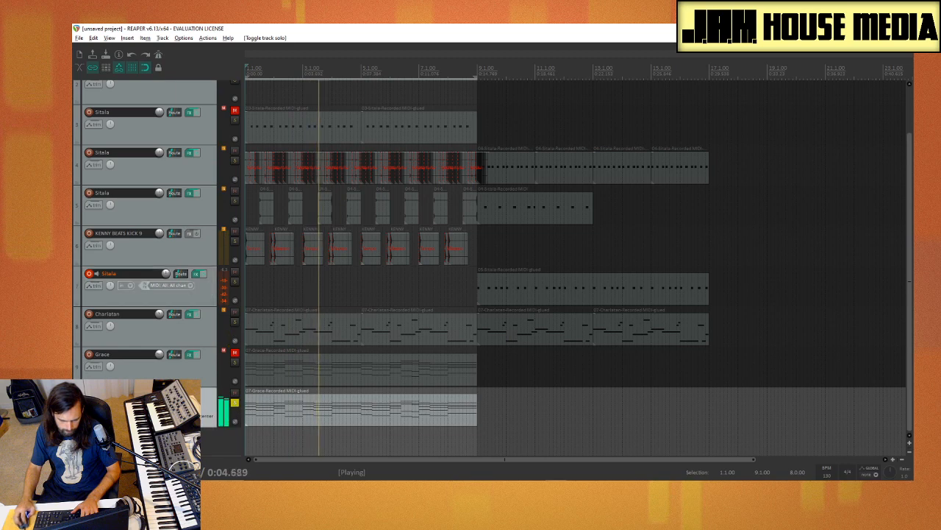
{"action": "left_click", "coordinate": [236, 363]}
{"action": "left_click", "coordinate": [236, 402]}
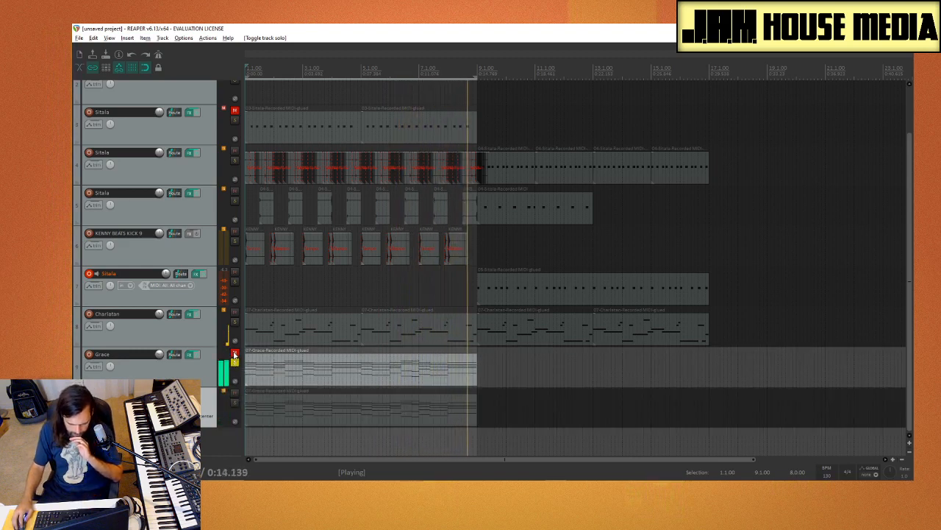
{"action": "left_click", "coordinate": [234, 353]}
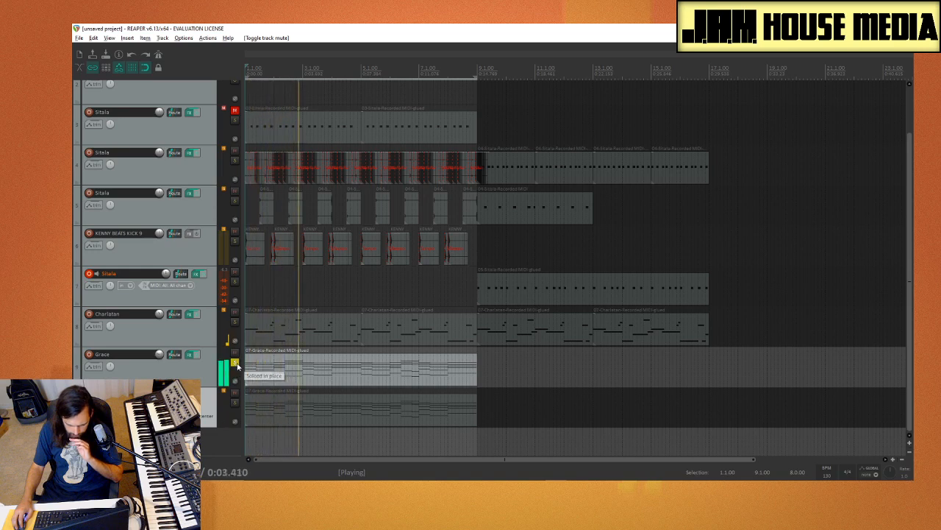
{"action": "left_click", "coordinate": [235, 363]}
{"action": "left_click", "coordinate": [236, 356]}
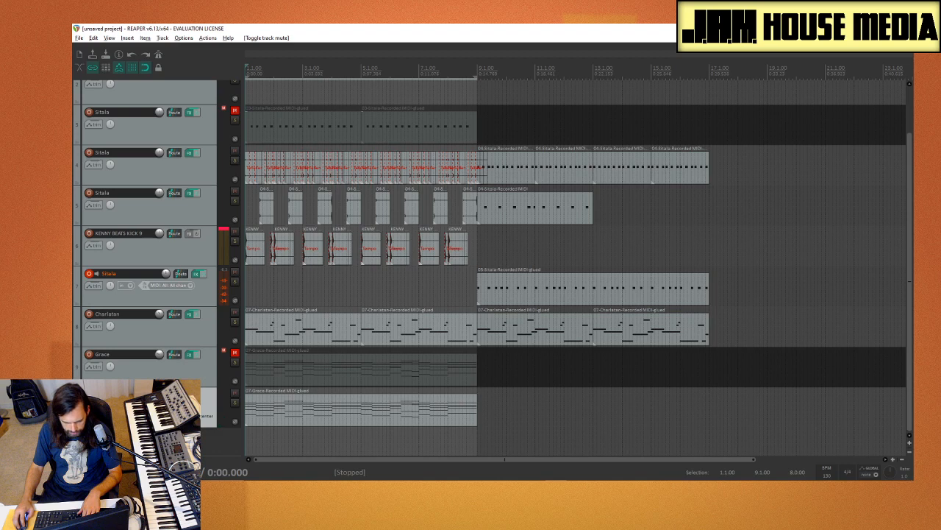
Step: Open the Grace sampler on track 10, set its trigger mode to Loop Until Release, and play the beat
{"action": "left_click", "coordinate": [189, 394]}
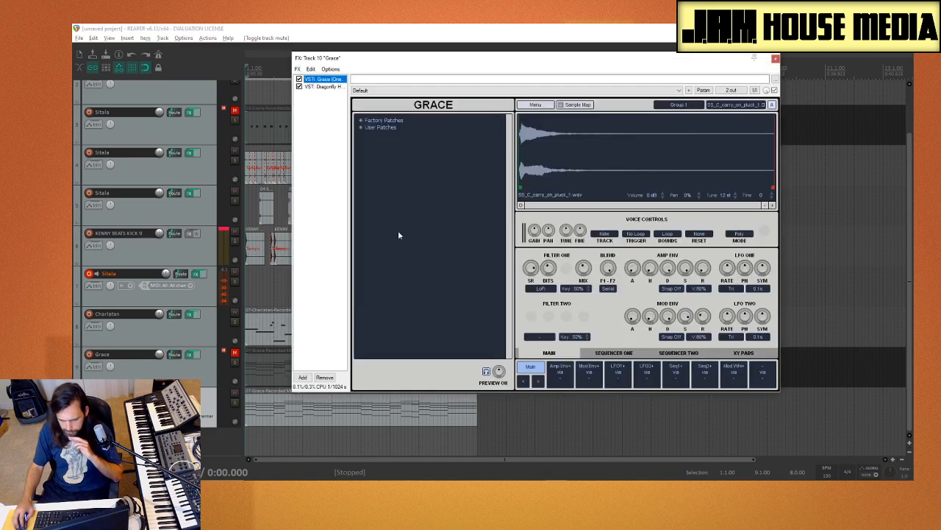
{"action": "left_click", "coordinate": [636, 234]}
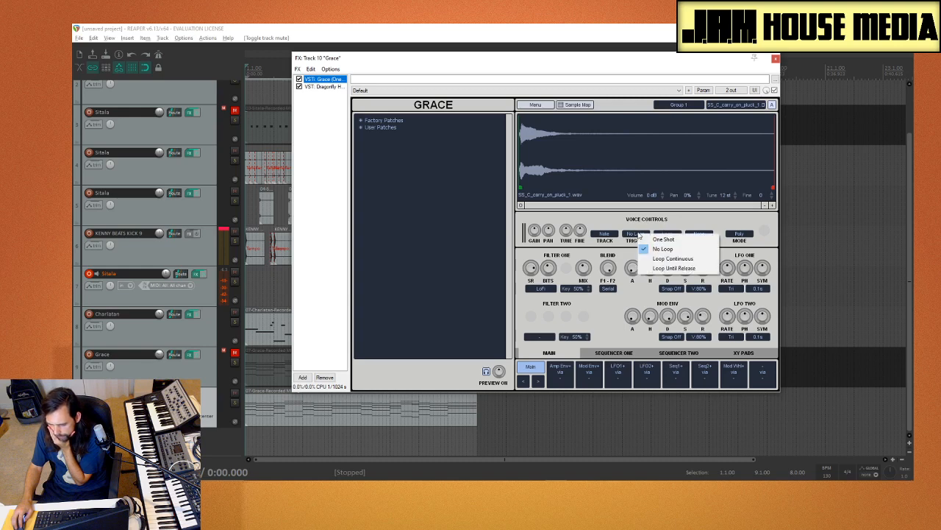
{"action": "left_click", "coordinate": [684, 268]}
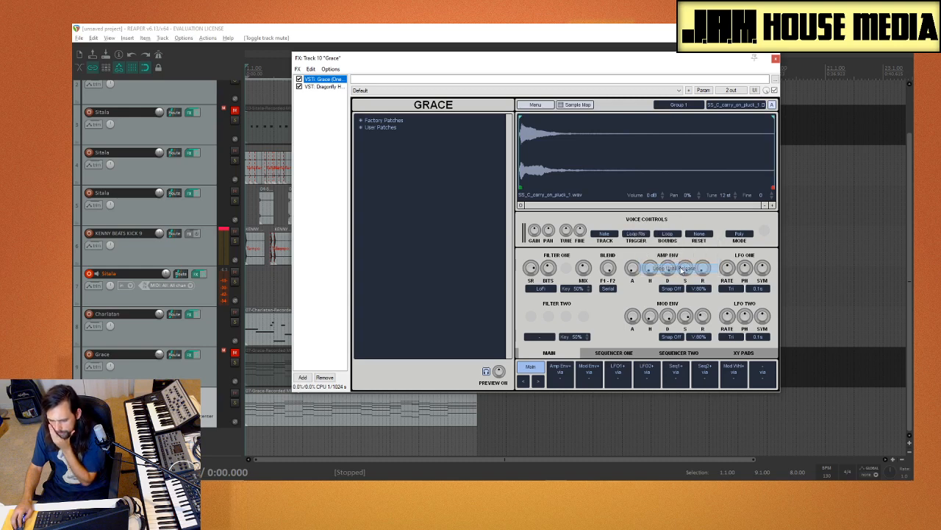
{"action": "key", "text": "space"}
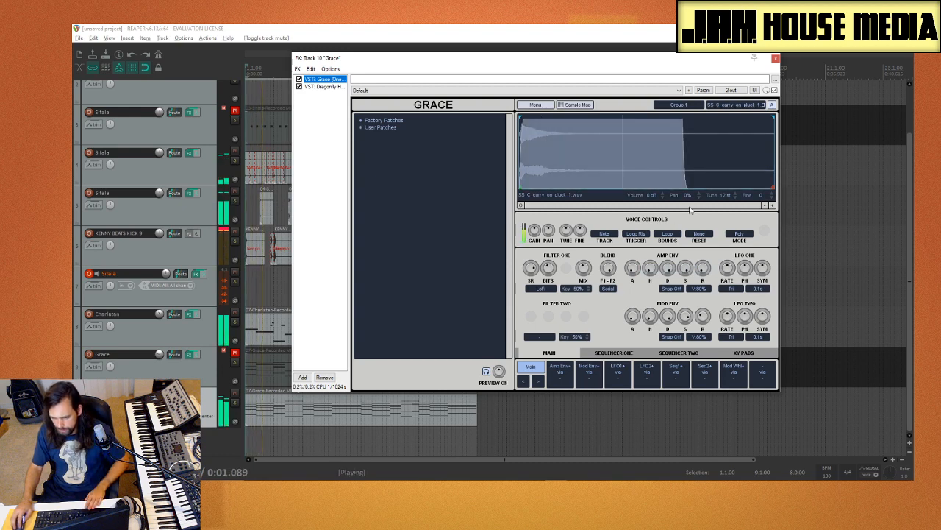
Step: Shorten the sample's loop region in Grace by moving its end to under halfway through the waveform while playing the beat
{"action": "key", "text": "space"}
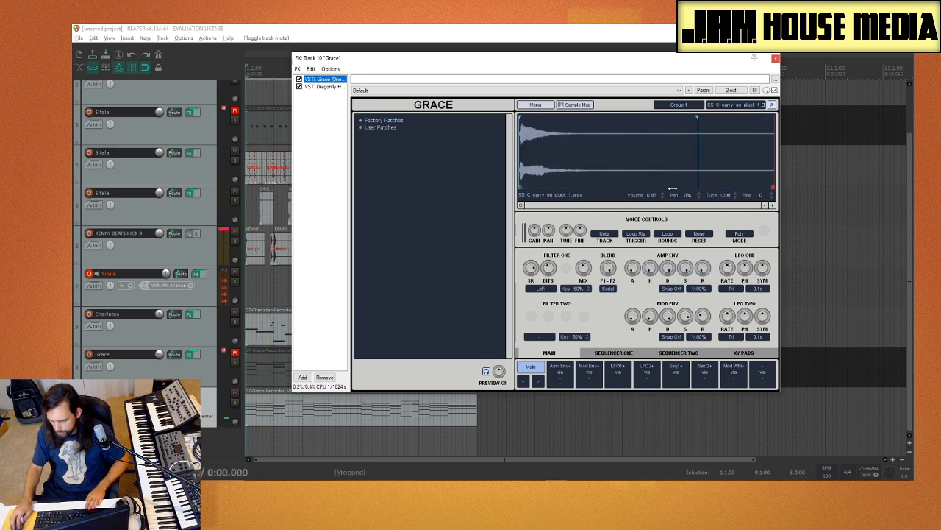
{"action": "key", "text": "space"}
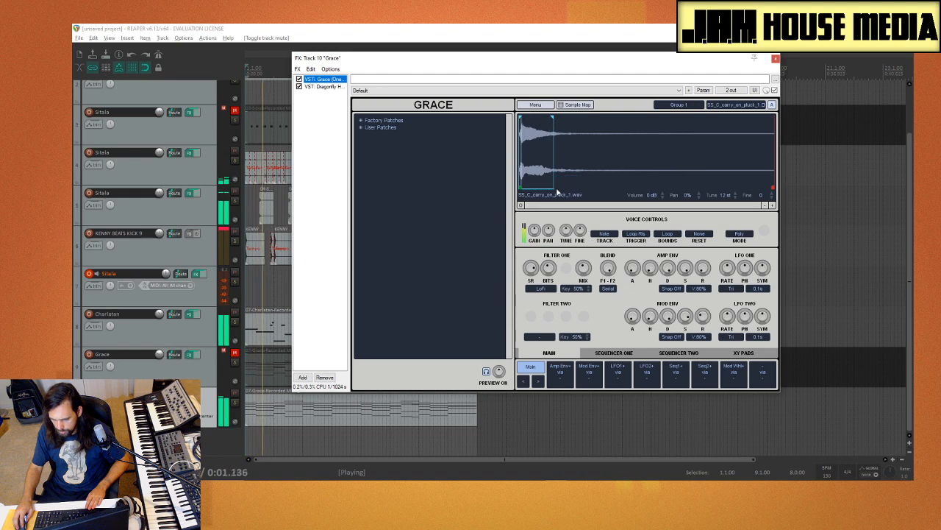
{"action": "left_click_drag", "start_coordinate": [552, 188], "coordinate": [588, 189]}
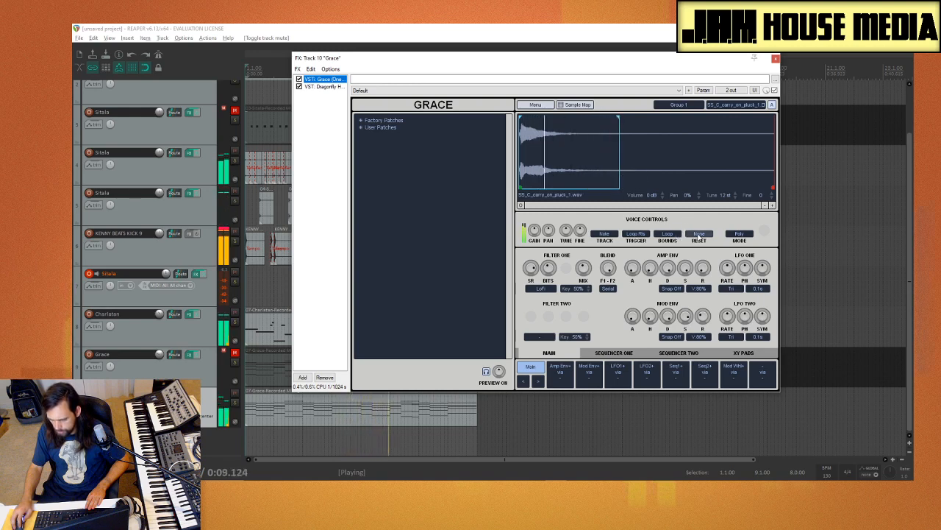
Step: Set Grace's voice reset source to Lfo1 and lower the rates of LFO Two and LFO One while the beat plays
{"action": "left_click", "coordinate": [667, 234]}
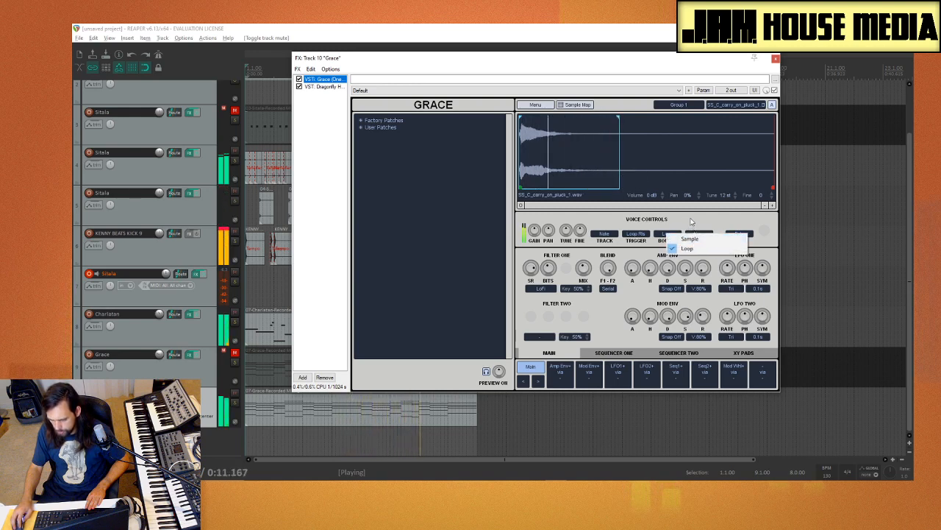
{"action": "left_click", "coordinate": [698, 234]}
{"action": "left_click", "coordinate": [699, 234]}
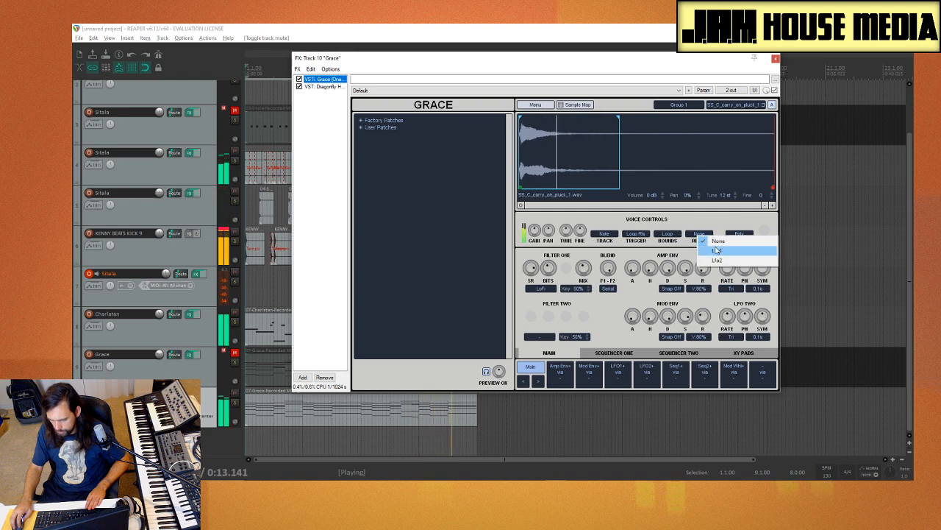
{"action": "left_click", "coordinate": [716, 251]}
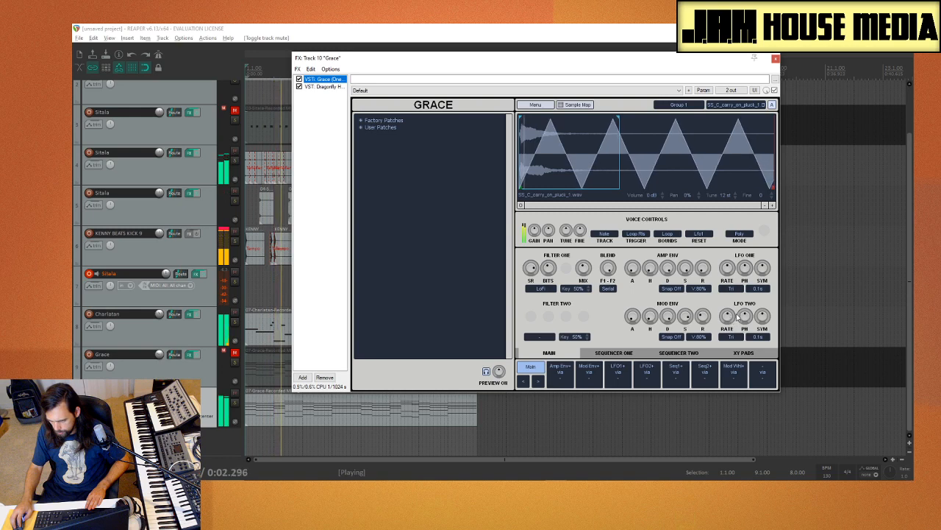
{"action": "left_click_drag", "start_coordinate": [729, 317], "coordinate": [721, 354]}
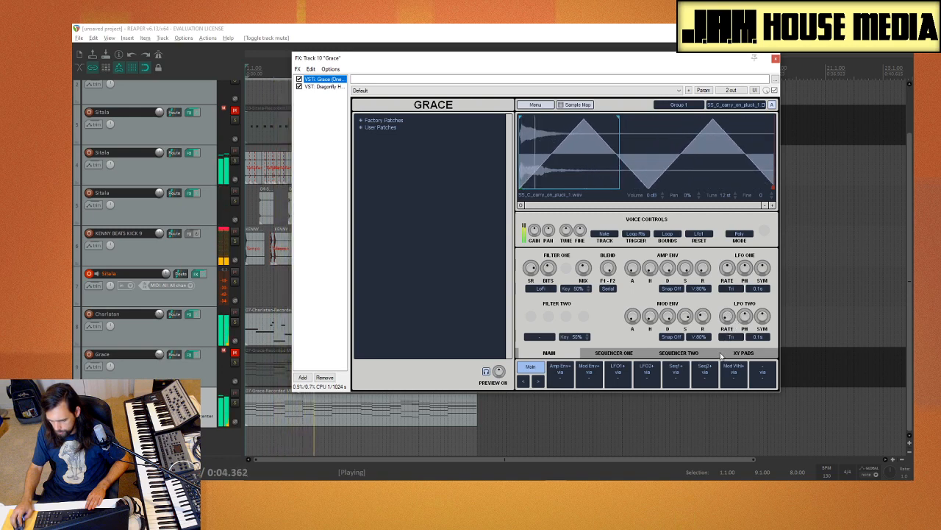
{"action": "left_click_drag", "start_coordinate": [731, 284], "coordinate": [734, 304]}
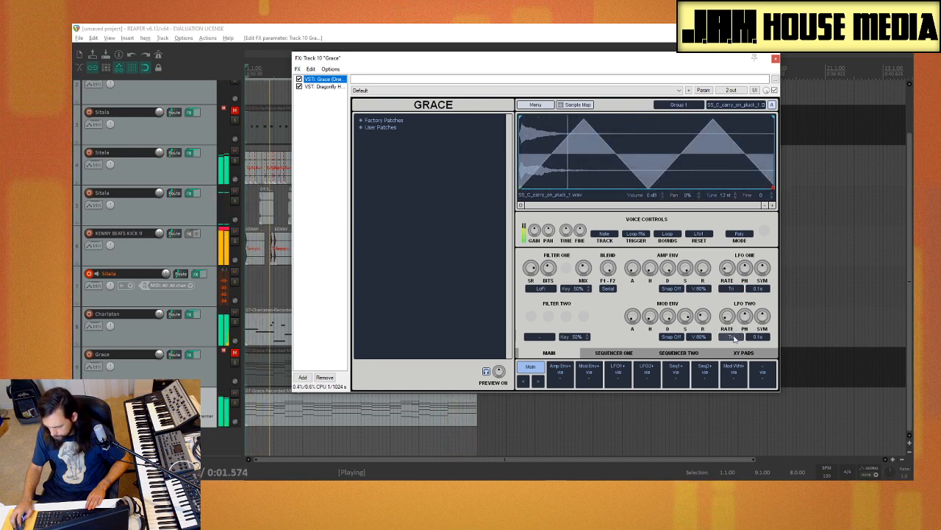
Step: Try 1/4 as LFO Two's rate range in Grace, and settle on 1/2 while the beat plays
{"action": "left_click", "coordinate": [730, 336]}
{"action": "left_click", "coordinate": [756, 336]}
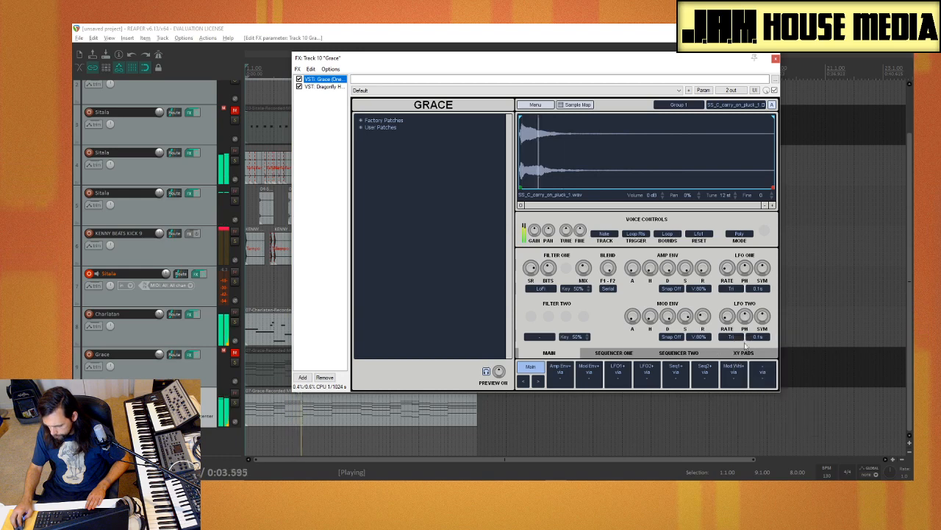
{"action": "left_click", "coordinate": [756, 336]}
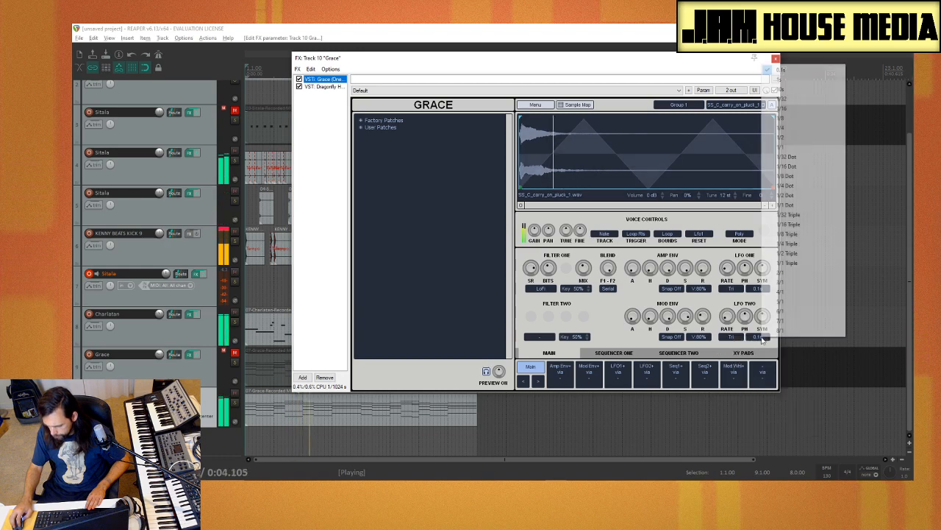
{"action": "left_click", "coordinate": [781, 127]}
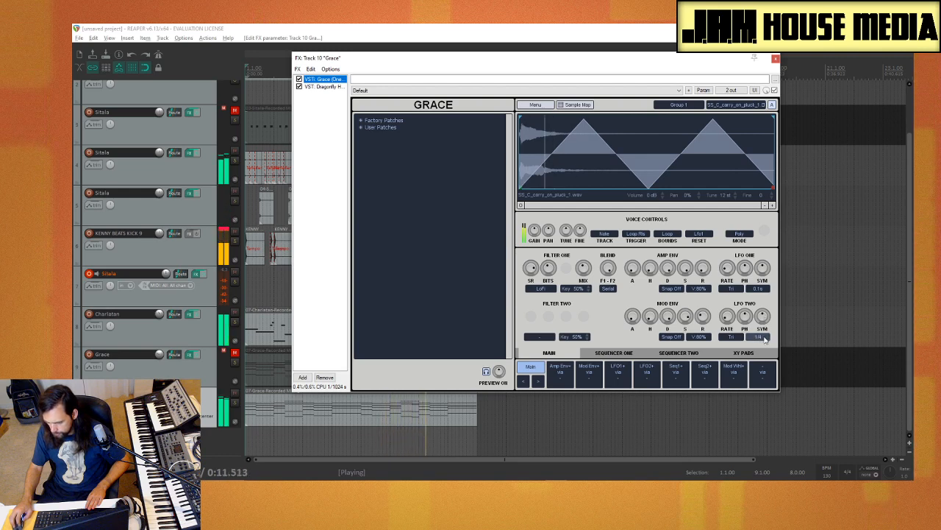
{"action": "left_click", "coordinate": [765, 339]}
{"action": "left_click", "coordinate": [803, 139]}
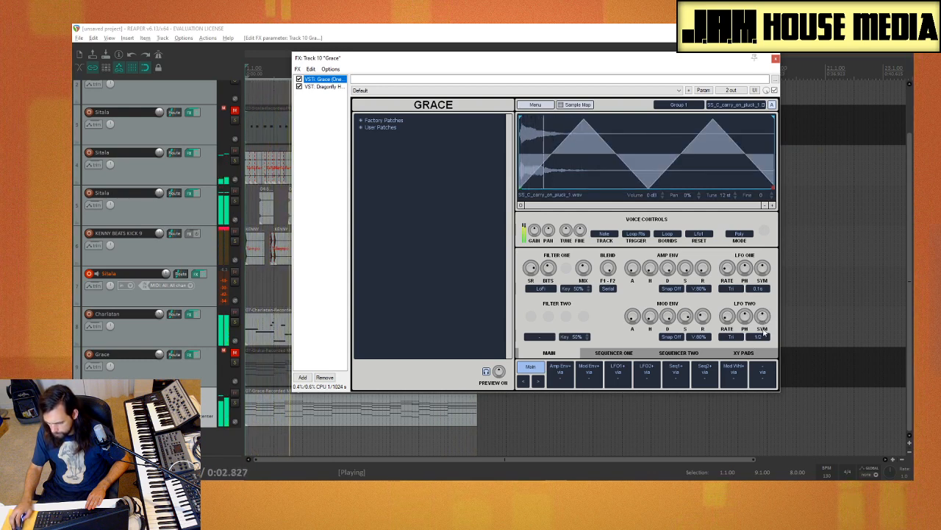
{"action": "left_click", "coordinate": [763, 337]}
{"action": "left_click", "coordinate": [788, 137]}
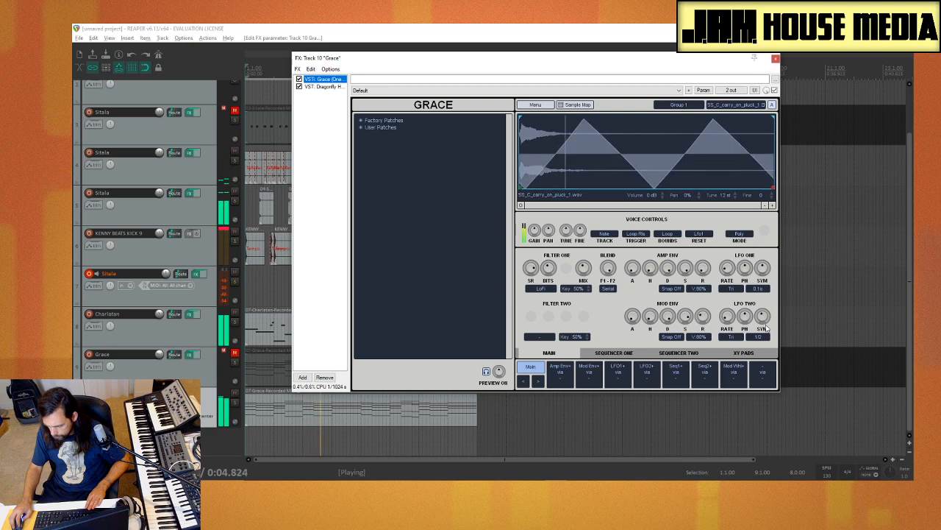
Step: Audition LFO One's rate range at 1/4, 1/8 and 1/16, and settle on 1/32
{"action": "left_click", "coordinate": [758, 289]}
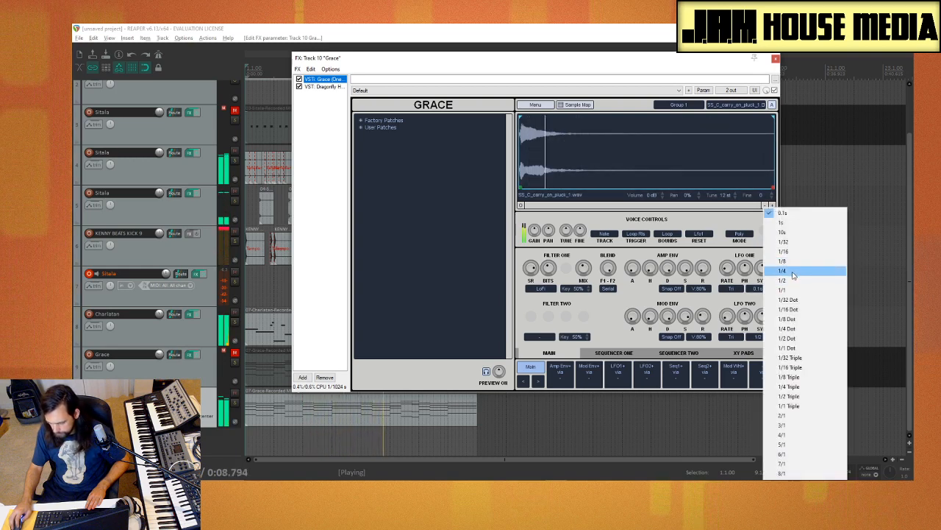
{"action": "left_click", "coordinate": [793, 272]}
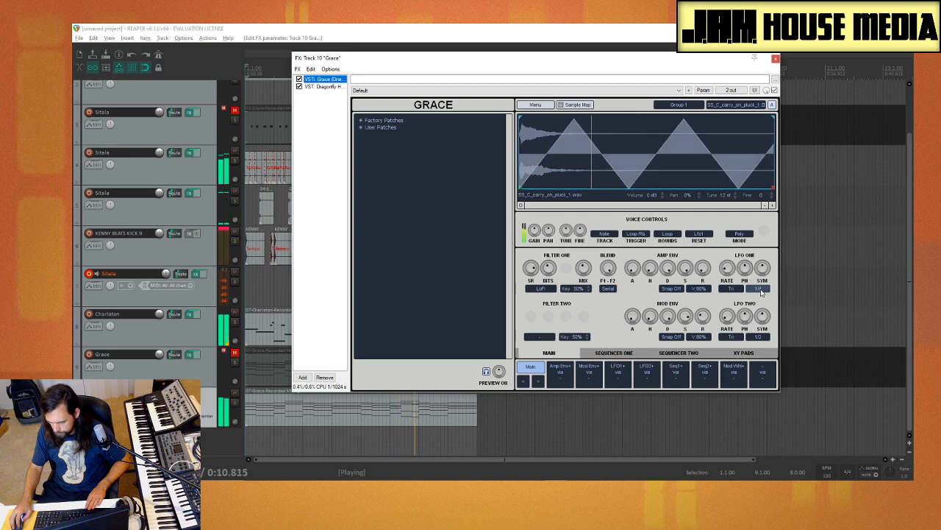
{"action": "left_click", "coordinate": [761, 290]}
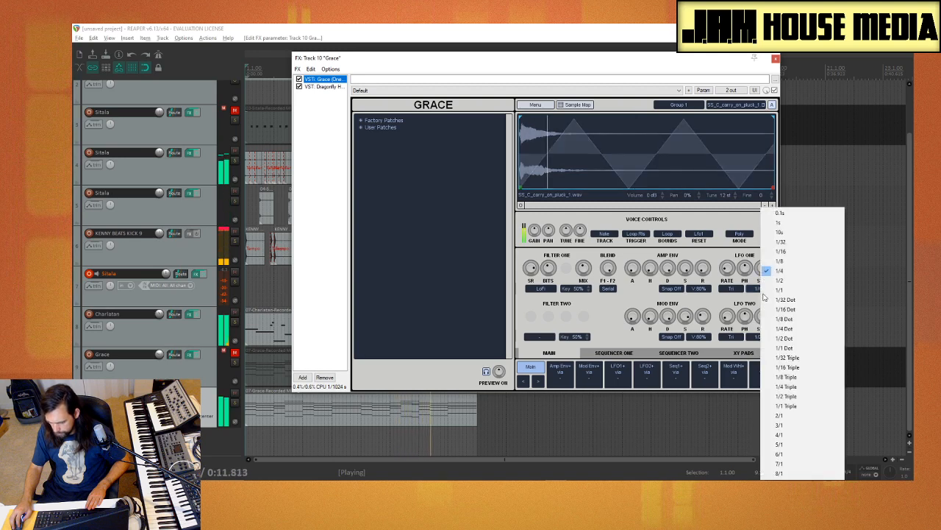
{"action": "left_click", "coordinate": [792, 262]}
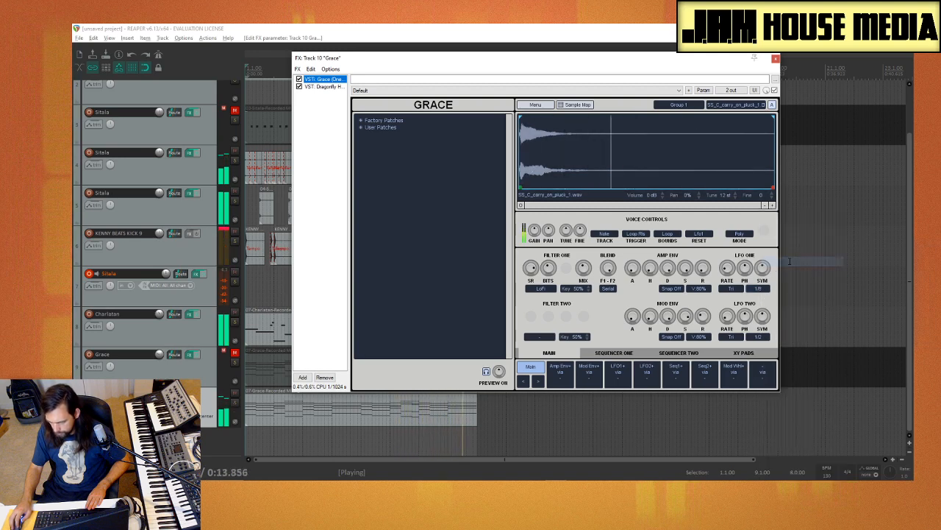
{"action": "left_click", "coordinate": [761, 290]}
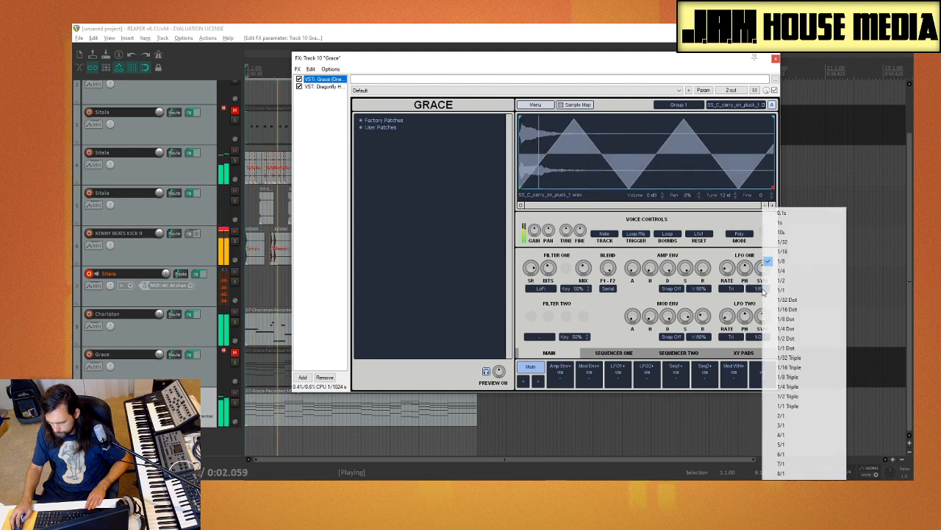
{"action": "left_click", "coordinate": [791, 251]}
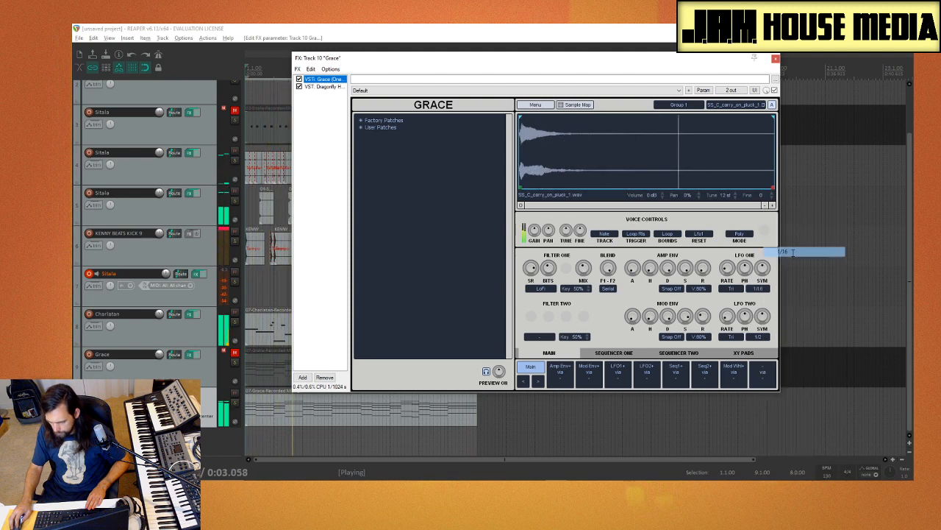
{"action": "left_click", "coordinate": [762, 291]}
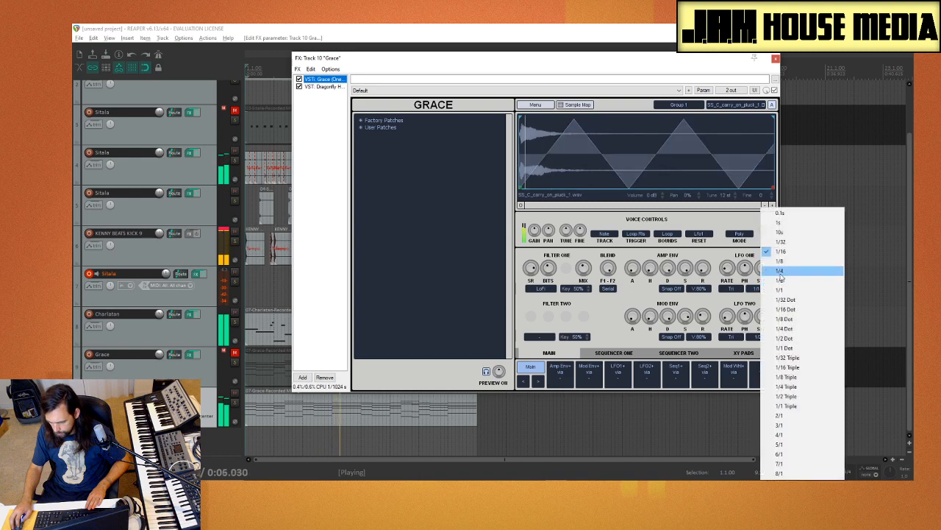
{"action": "left_click", "coordinate": [793, 243]}
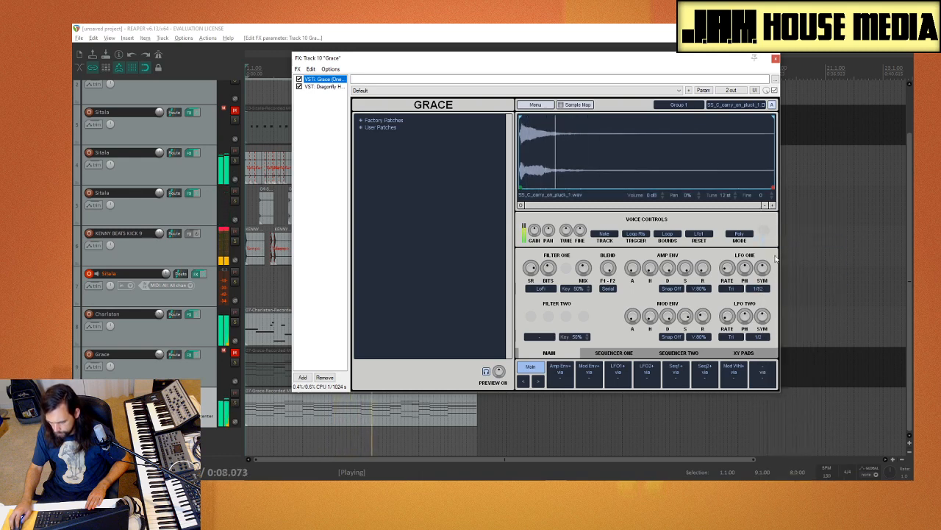
{"action": "left_click", "coordinate": [763, 292]}
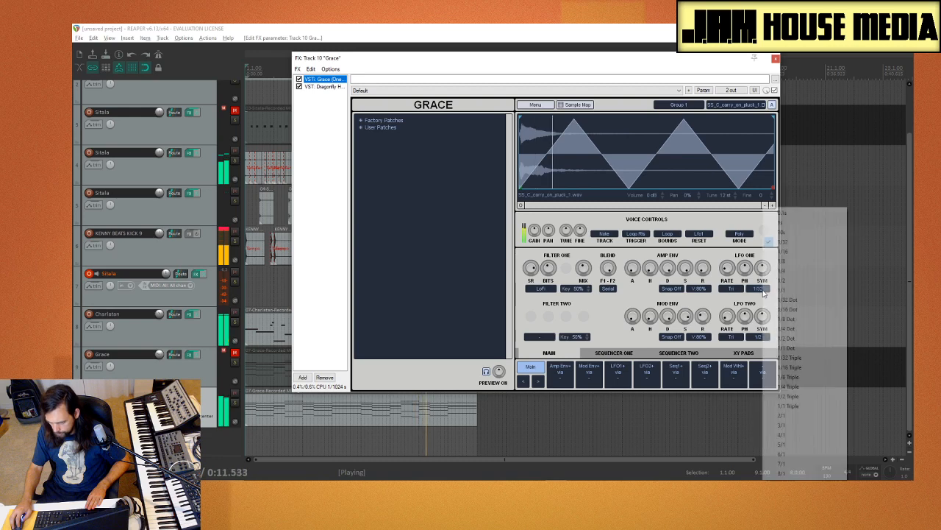
{"action": "left_click", "coordinate": [724, 290]}
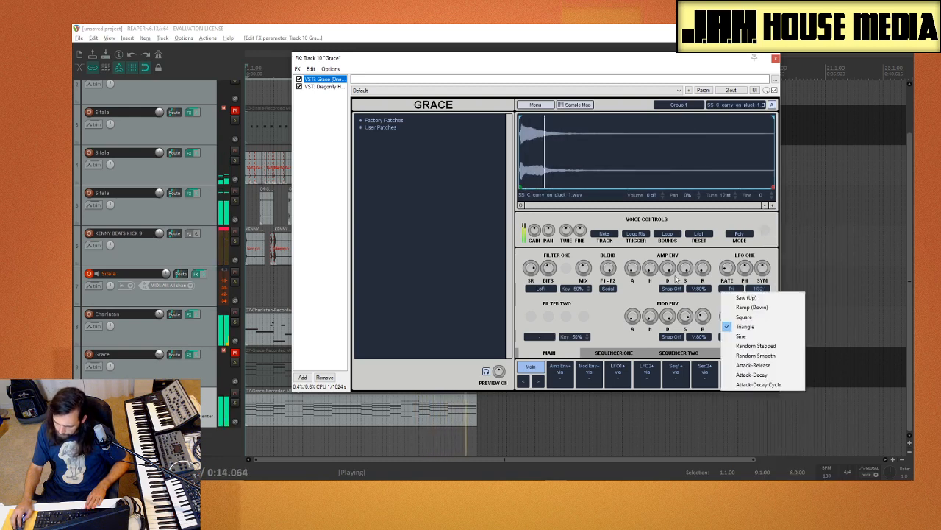
{"action": "left_click", "coordinate": [629, 299]}
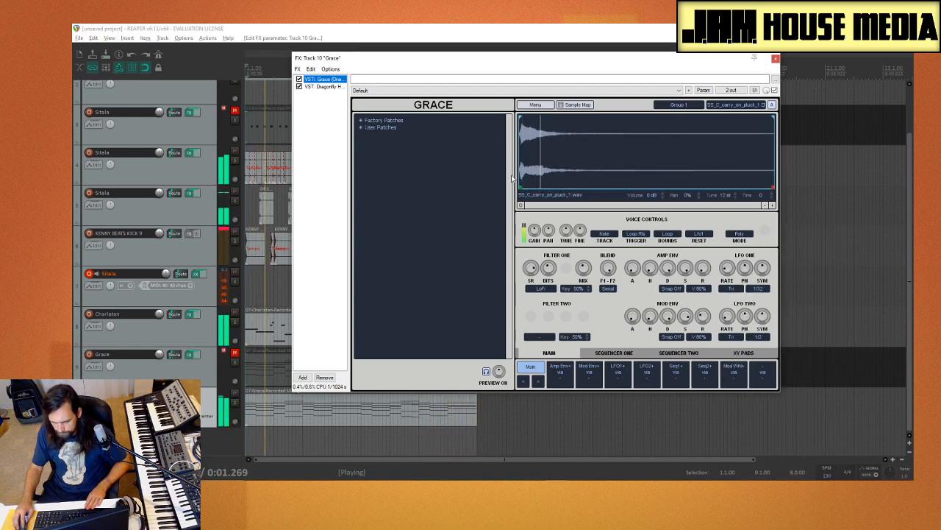
Step: Solo the Grace track 10, route the Mod Env modulation slot to Grace's gain, and play the part
{"action": "left_click", "coordinate": [236, 402]}
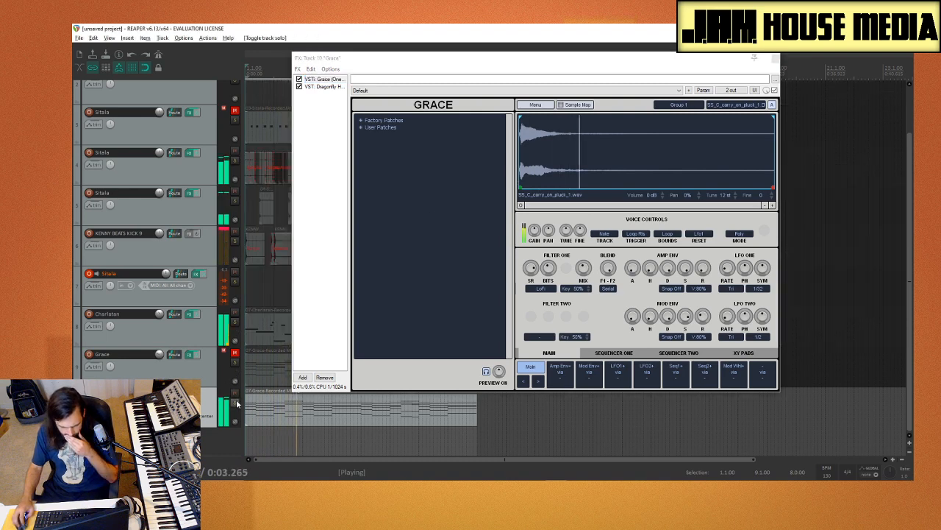
{"action": "left_click", "coordinate": [584, 271]}
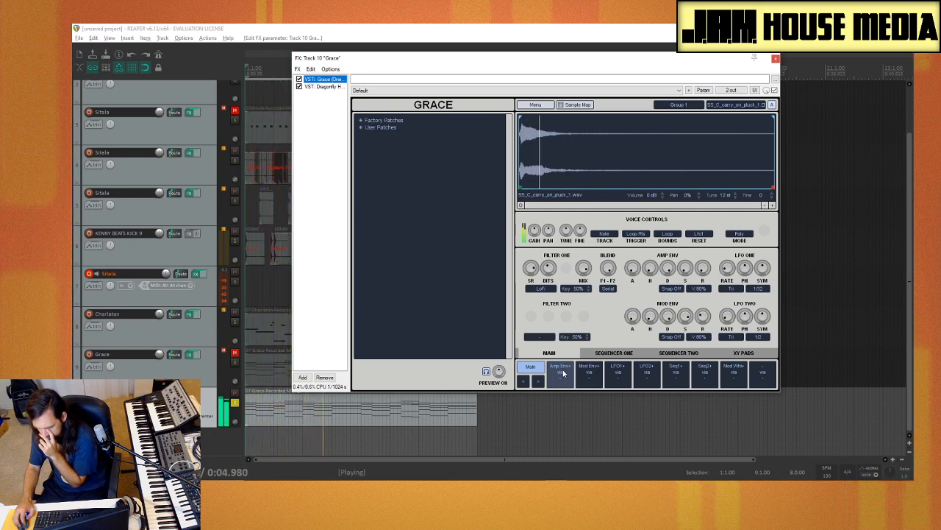
{"action": "key", "text": "space"}
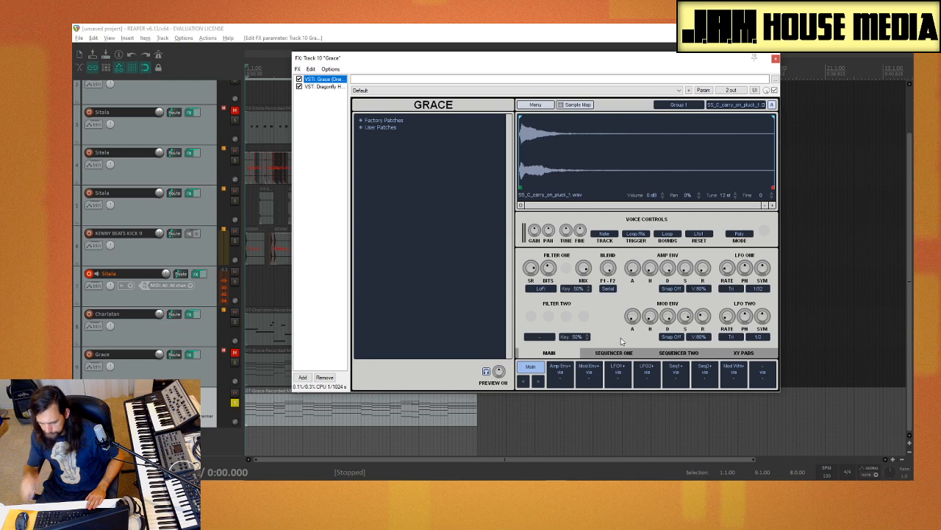
{"action": "left_click", "coordinate": [590, 375]}
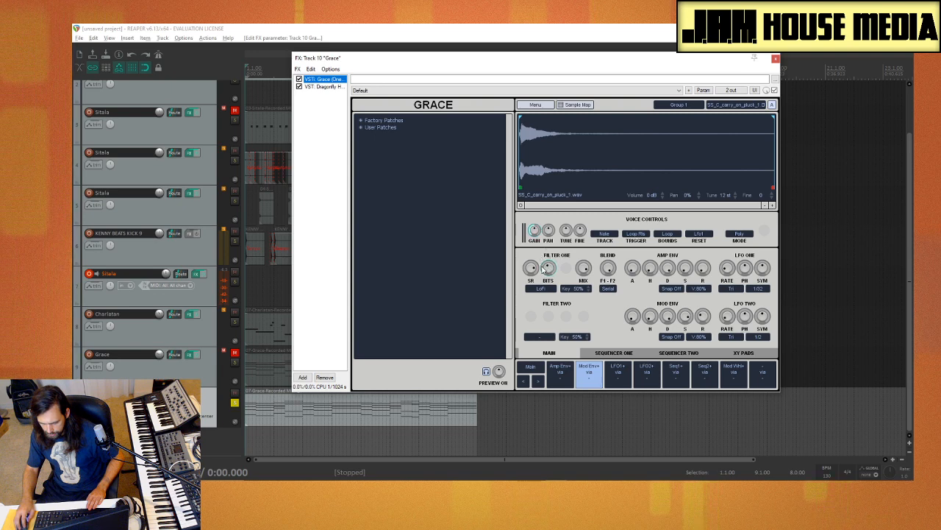
{"action": "key", "text": "space"}
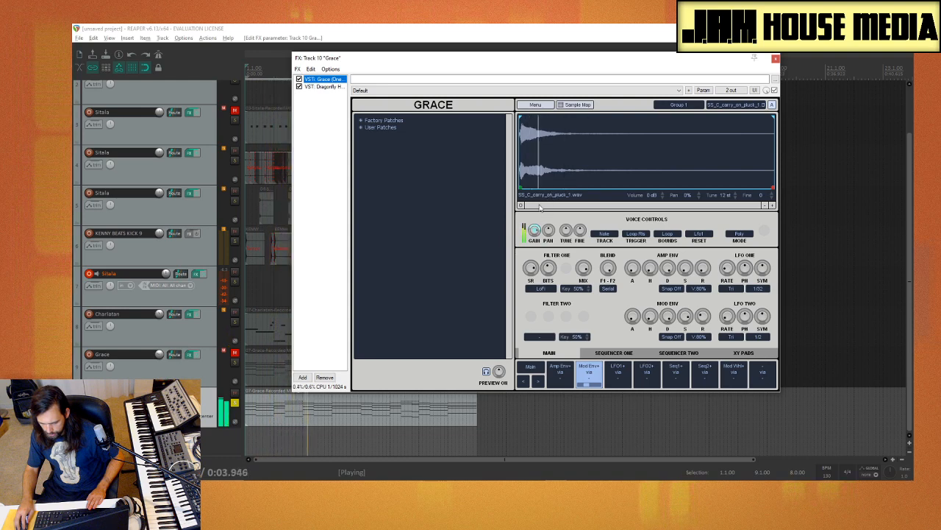
Step: Adjust the Mod Env decay and attack and the Amp Env attack by ear, keeping both attacks short
{"action": "left_click_drag", "start_coordinate": [670, 320], "coordinate": [676, 383]}
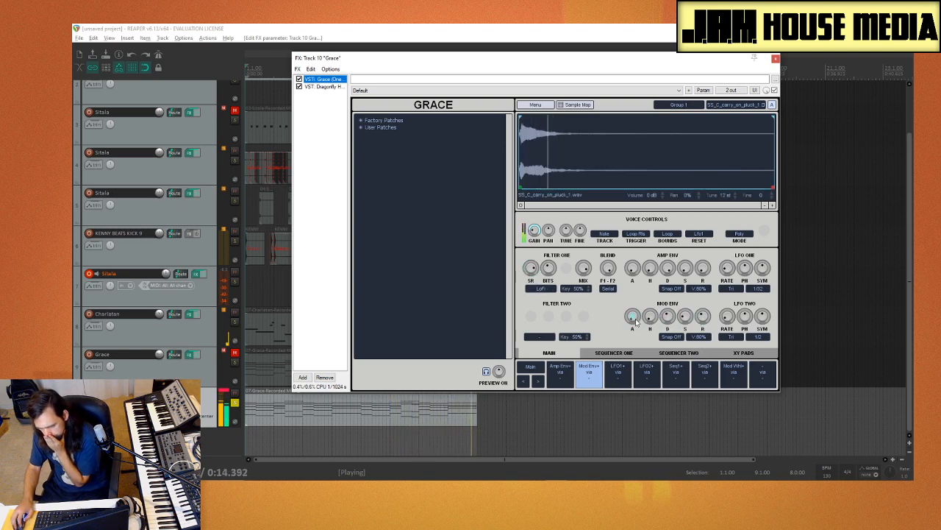
{"action": "left_click_drag", "start_coordinate": [635, 320], "coordinate": [645, 297]}
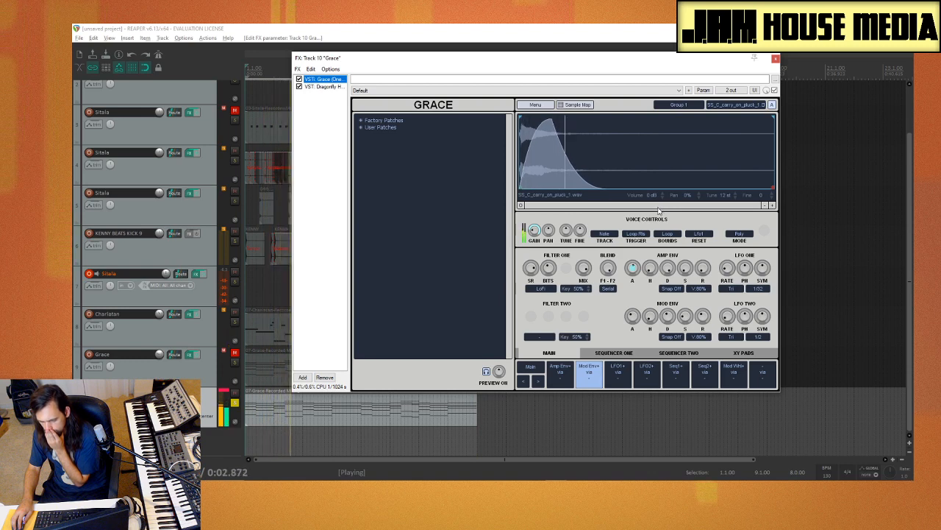
{"action": "left_click_drag", "start_coordinate": [639, 321], "coordinate": [636, 339]}
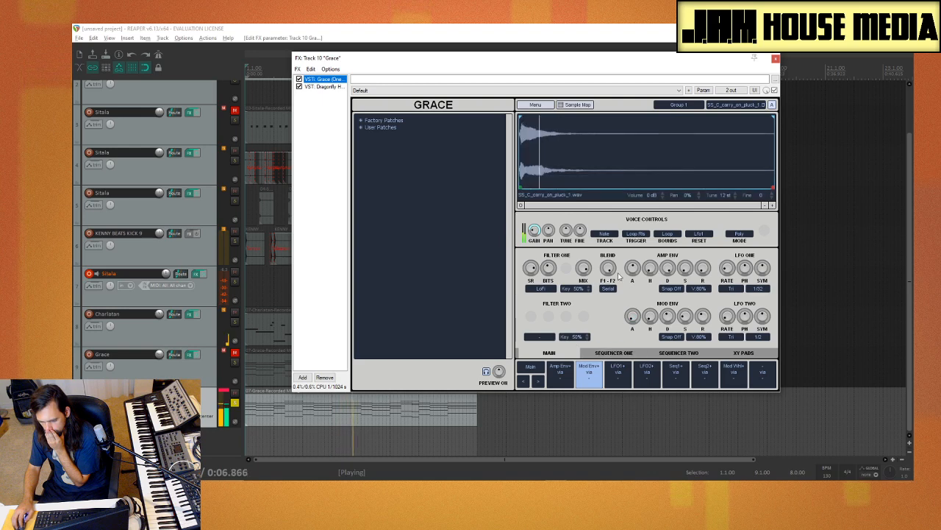
{"action": "left_click_drag", "start_coordinate": [633, 278], "coordinate": [639, 315]}
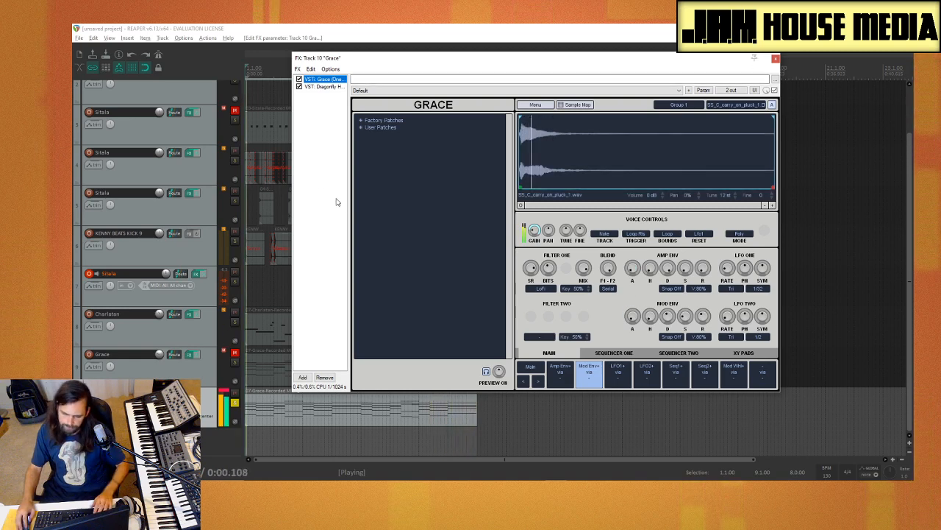
Step: Solo KENNY BEATS KICK 9 alongside Grace and lower its volume, audition Charlatan with them, and unsolo the kick and Charlatan
{"action": "left_click", "coordinate": [235, 241]}
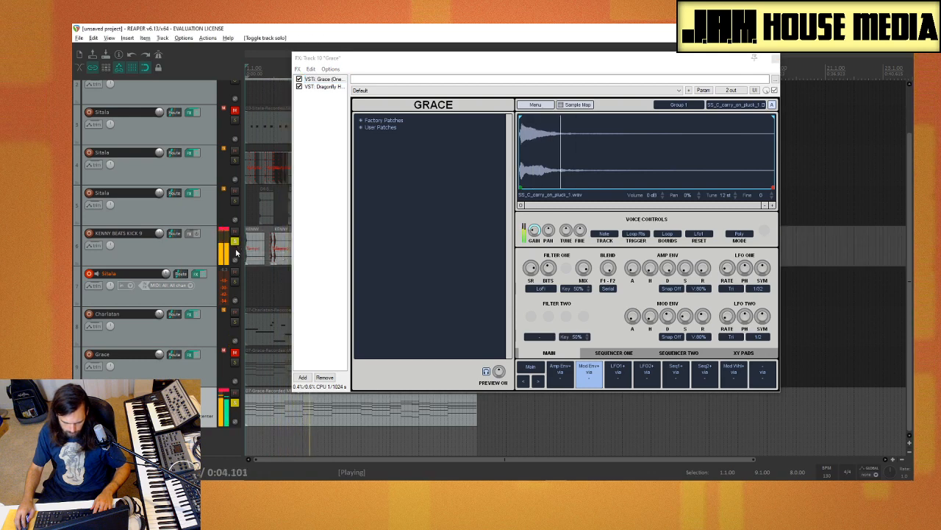
{"action": "left_click_drag", "start_coordinate": [159, 233], "coordinate": [160, 241]}
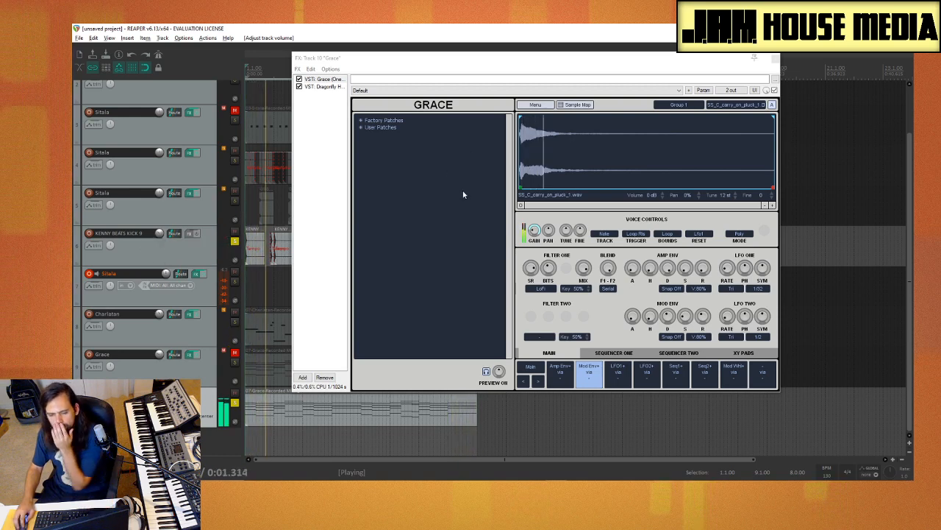
{"action": "left_click", "coordinate": [235, 323]}
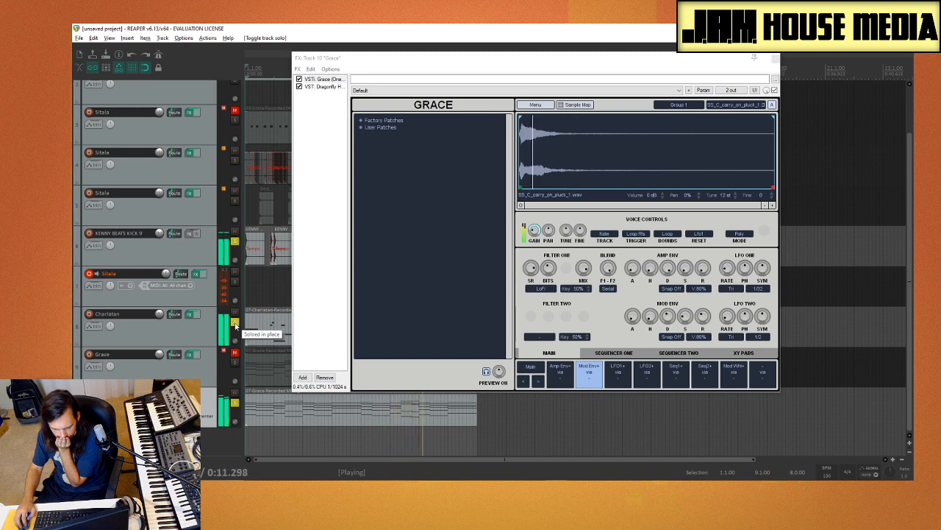
{"action": "left_click", "coordinate": [231, 247]}
{"action": "left_click", "coordinate": [236, 324]}
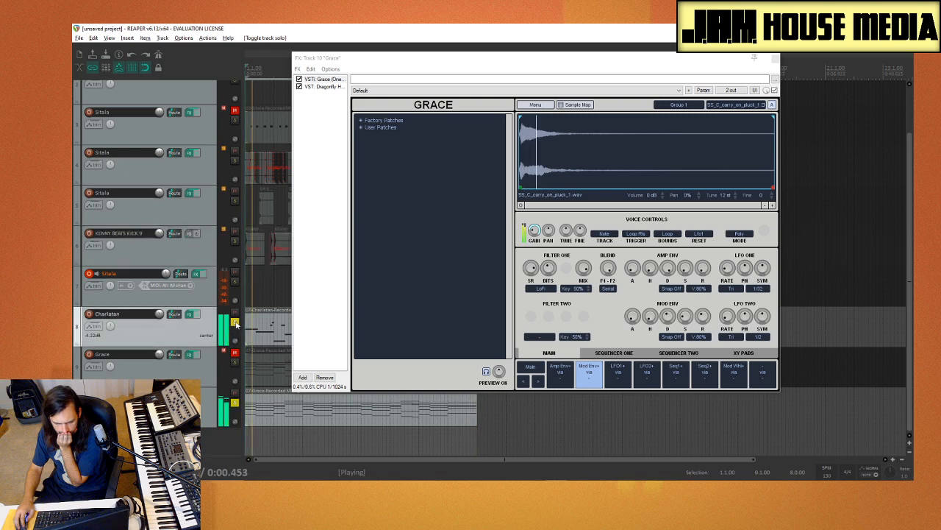
{"action": "left_click", "coordinate": [236, 323]}
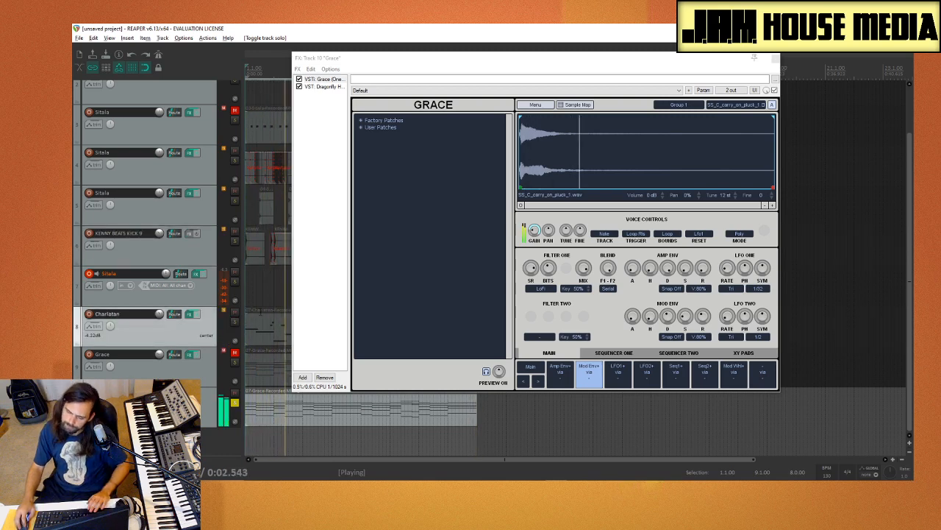
Step: Turn off the LoFi mode of Filter One in the Grace sampler on track 10
{"action": "left_click", "coordinate": [320, 131]}
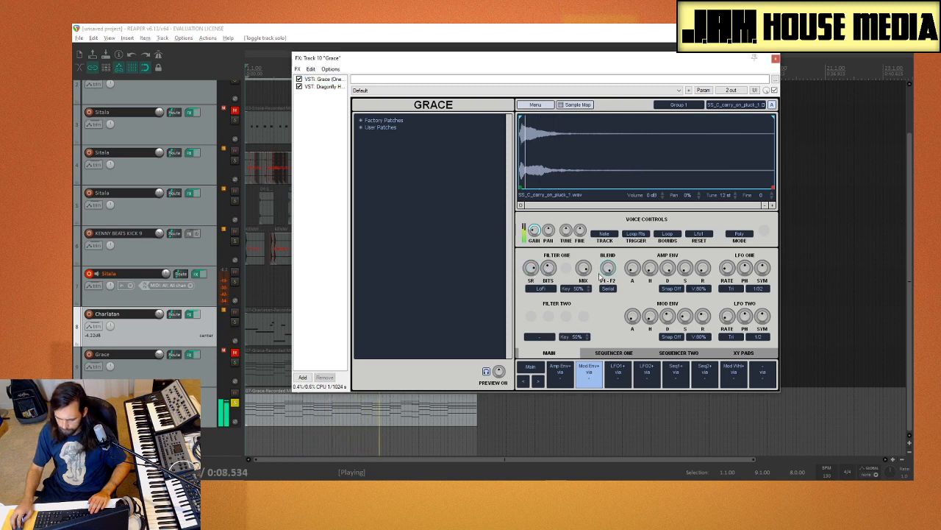
{"action": "left_click", "coordinate": [551, 289]}
{"action": "left_click", "coordinate": [553, 299]}
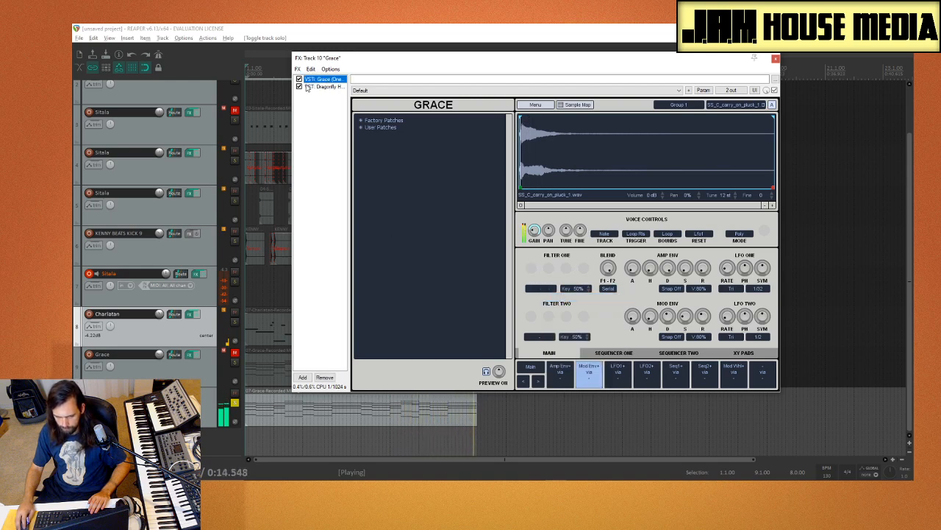
Step: Add the Temper distortion to the Grace track 10 effects chain and set its drive to 3.2
{"action": "left_click", "coordinate": [326, 164]}
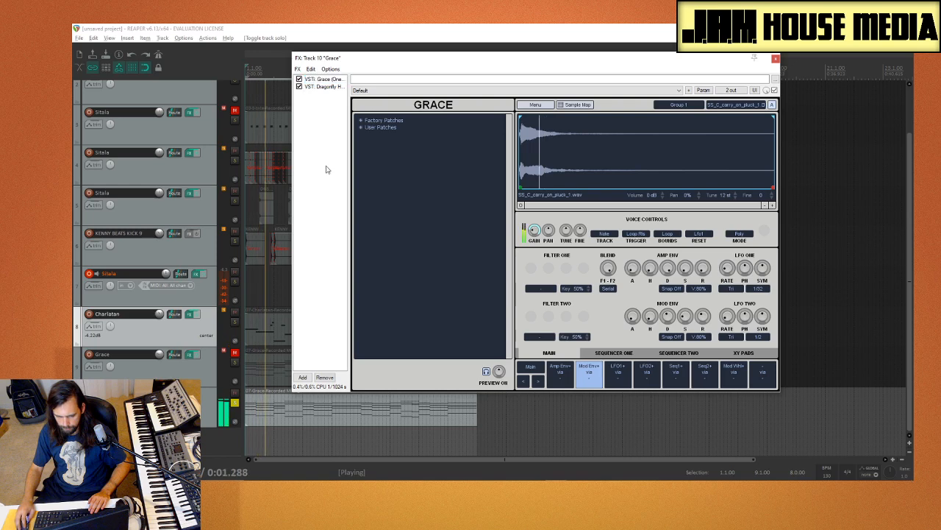
{"action": "left_click", "coordinate": [303, 378]}
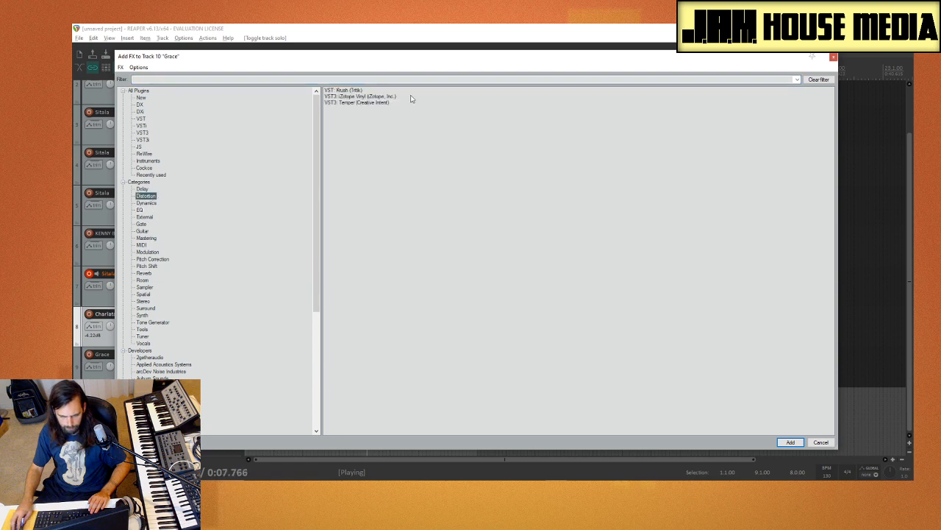
{"action": "double_click", "coordinate": [361, 102]}
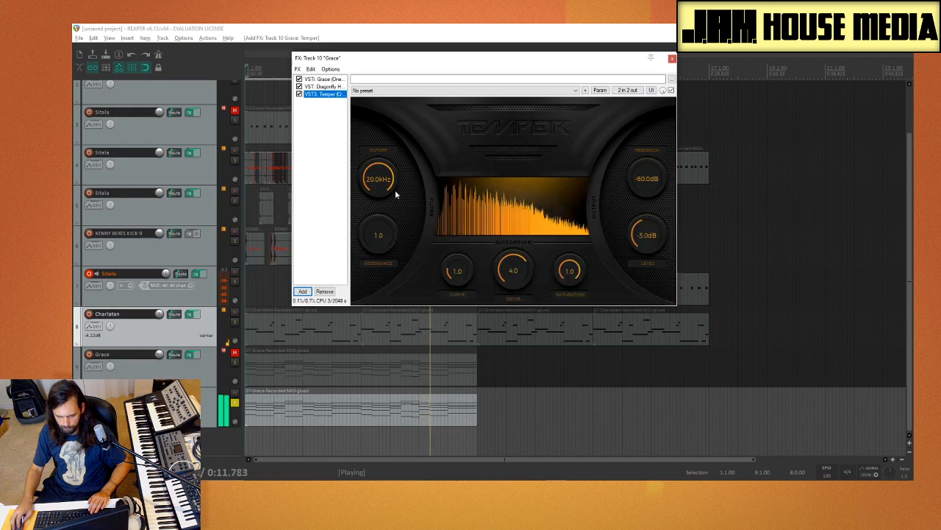
{"action": "left_click_drag", "start_coordinate": [518, 278], "coordinate": [519, 280]}
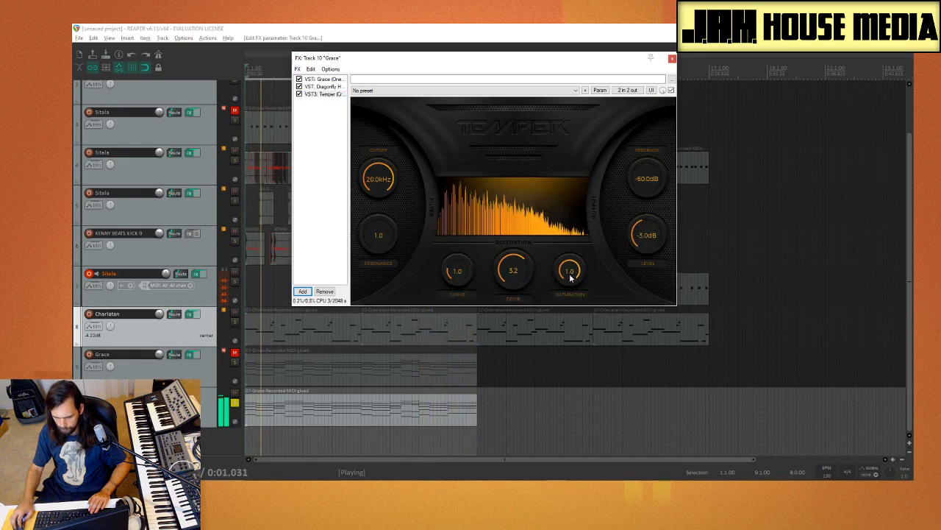
Step: Set Temper's cutoff to 16.8 kHz, resonance to 4.7, feedback to -37.7 dB and level to 2.4 dB, and lower track 10's volume
{"action": "mouse_move", "coordinate": [395, 182]}
{"action": "left_mouse_down"}
{"action": "mouse_move", "coordinate": [380, 211]}
{"action": "mouse_move", "coordinate": [380, 247]}
{"action": "mouse_move", "coordinate": [399, 182]}
{"action": "mouse_move", "coordinate": [389, 197]}
{"action": "left_mouse_up"}
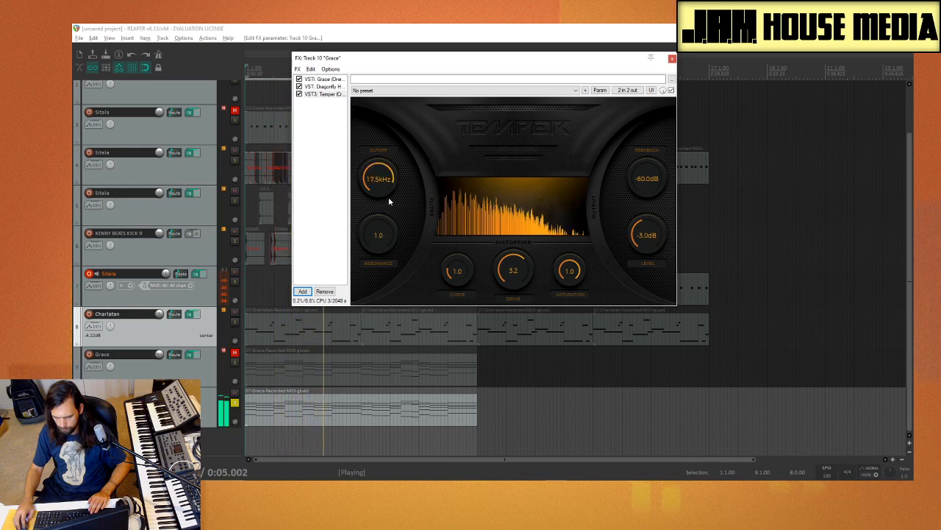
{"action": "left_click_drag", "start_coordinate": [385, 243], "coordinate": [392, 197]}
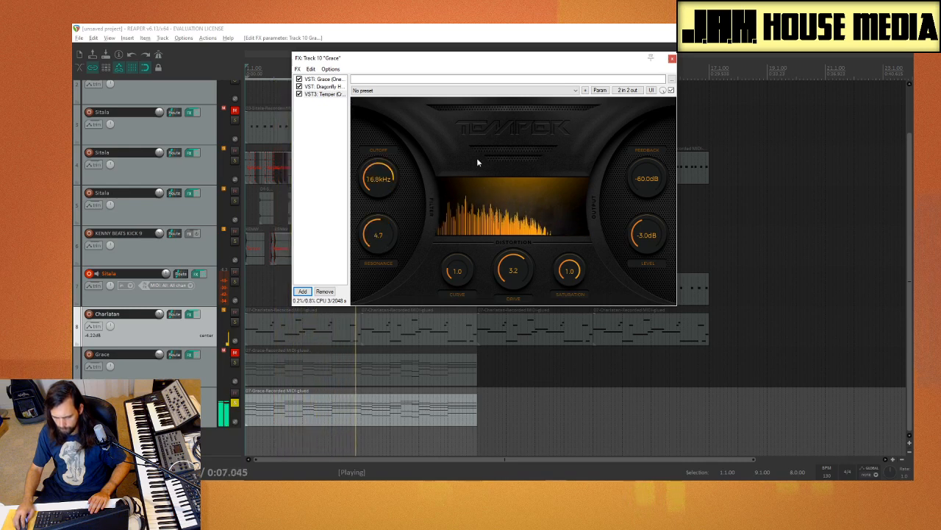
{"action": "left_click_drag", "start_coordinate": [647, 182], "coordinate": [665, 137]}
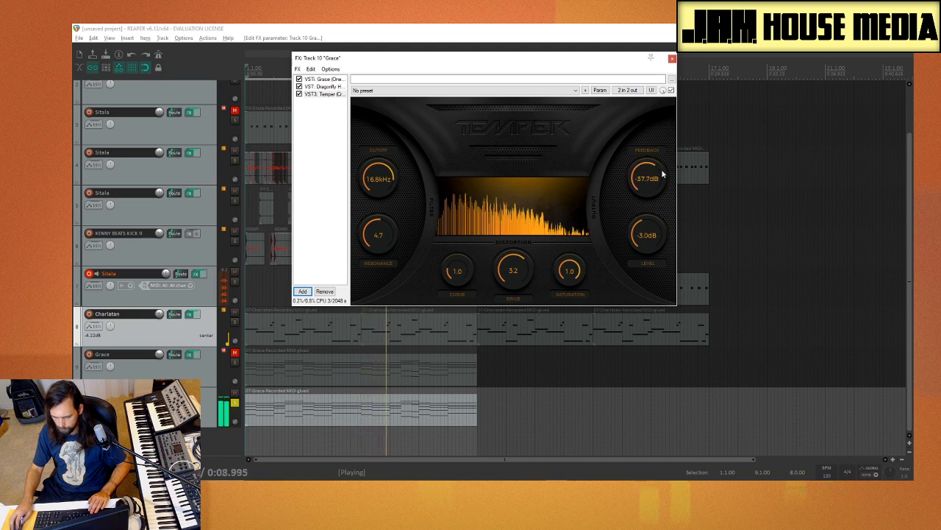
{"action": "left_click_drag", "start_coordinate": [654, 236], "coordinate": [657, 228]}
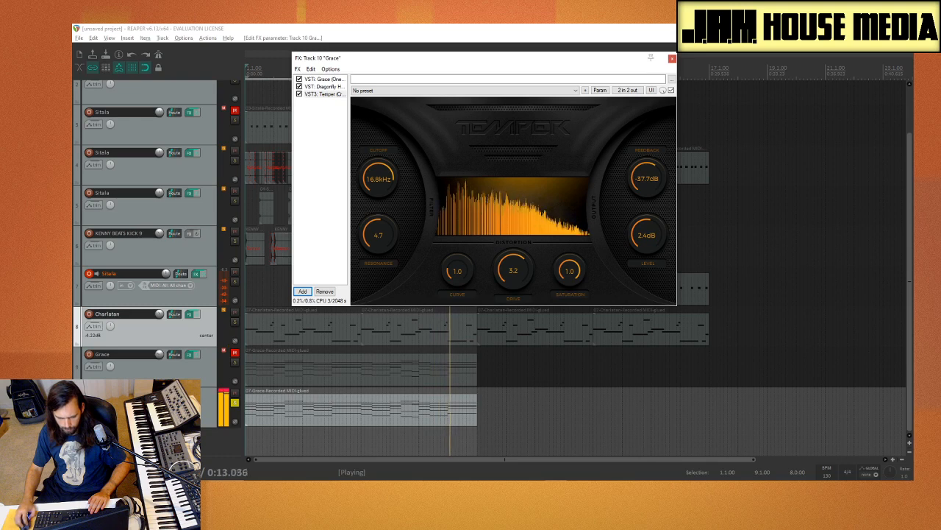
{"action": "left_click_drag", "start_coordinate": [159, 394], "coordinate": [160, 398]}
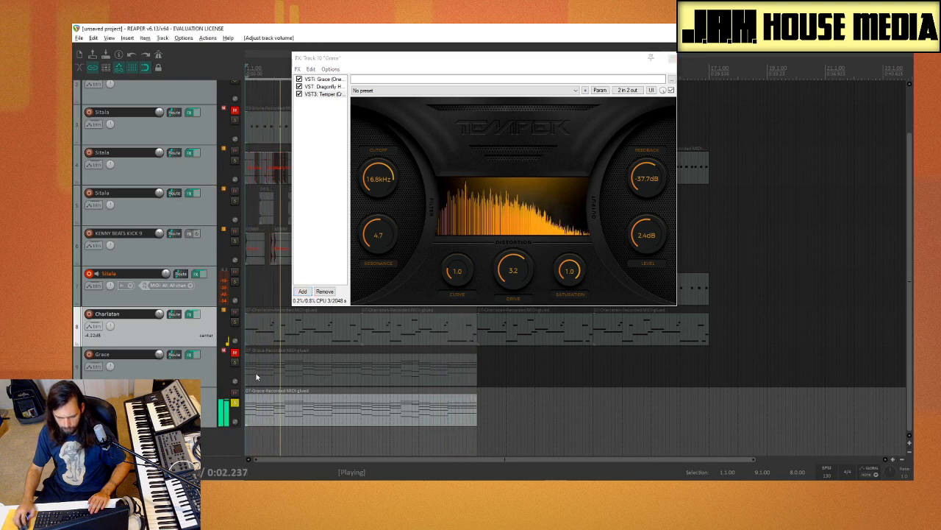
Step: Reorder track 10's effects chain so that the Dragonfly Hall reverb comes after Temper
{"action": "left_click", "coordinate": [328, 151]}
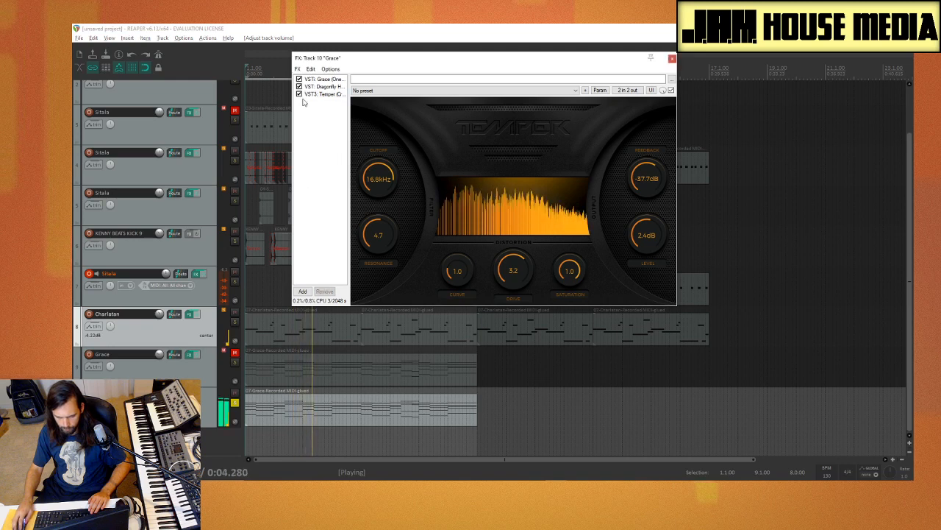
{"action": "left_click", "coordinate": [327, 87]}
{"action": "left_click_drag", "start_coordinate": [328, 116], "coordinate": [328, 159]}
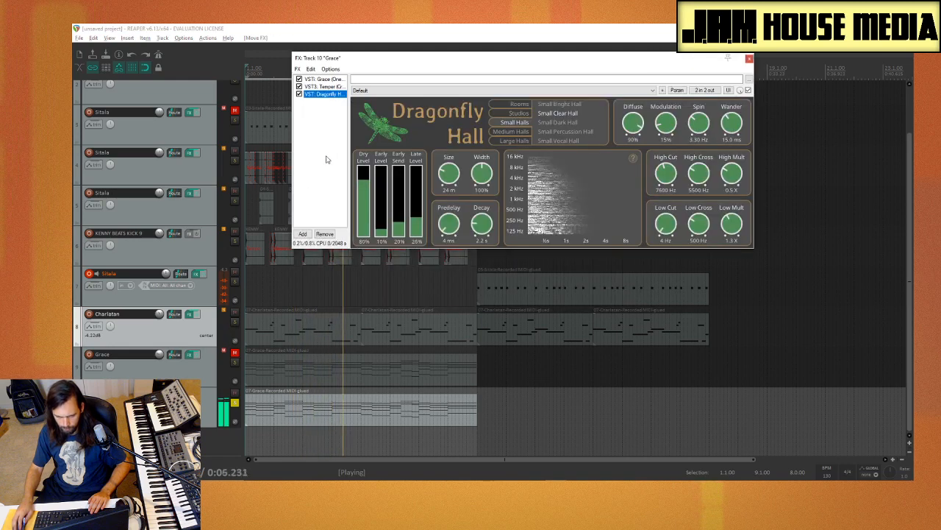
{"action": "left_click", "coordinate": [335, 87]}
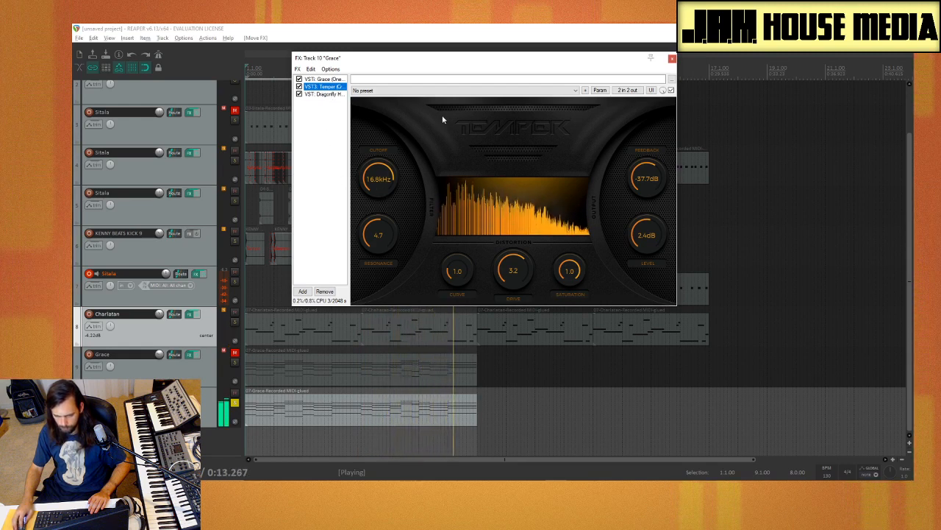
Step: Fine-tune LFO One's rate in Grace by ear, keeping the voice reset on Lfo1 and the rate range at 1/32
{"action": "left_click", "coordinate": [324, 79]}
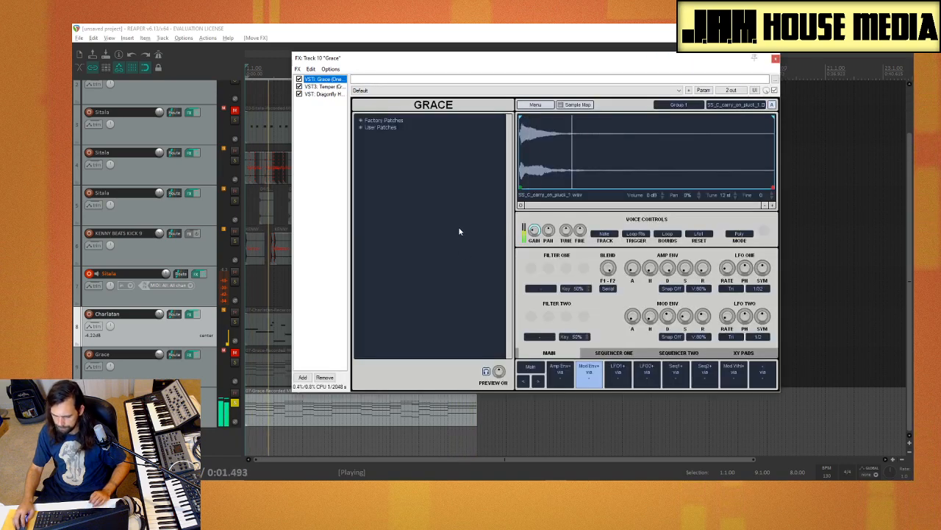
{"action": "left_click", "coordinate": [699, 236]}
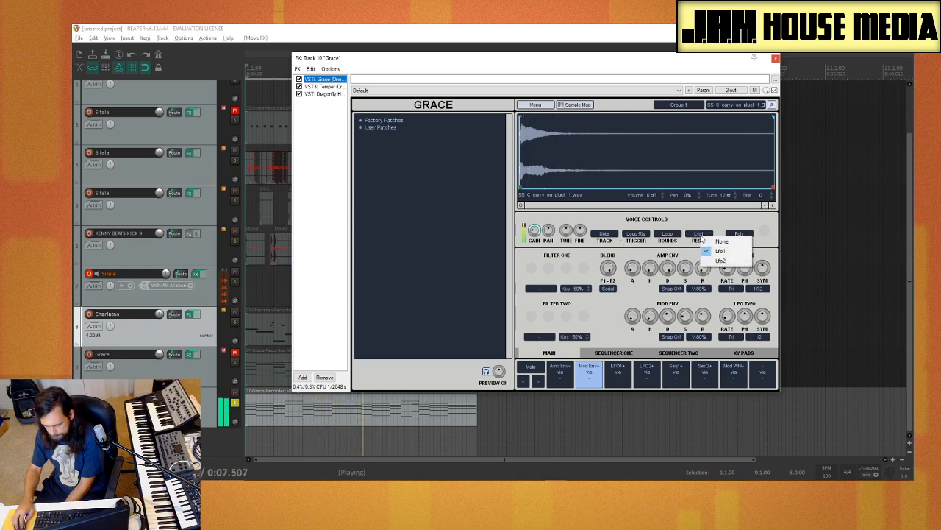
{"action": "left_click", "coordinate": [721, 251]}
{"action": "mouse_move", "coordinate": [762, 278]}
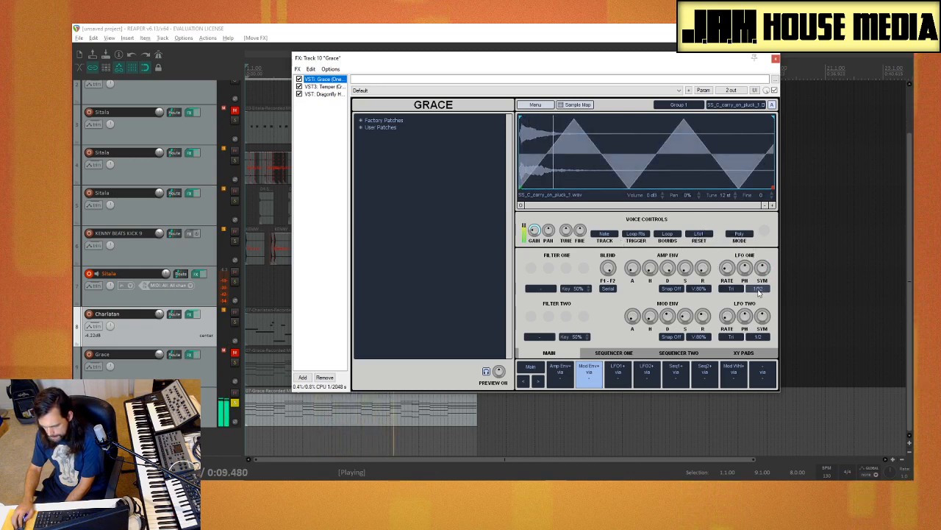
{"action": "left_click_drag", "start_coordinate": [763, 281], "coordinate": [732, 290]}
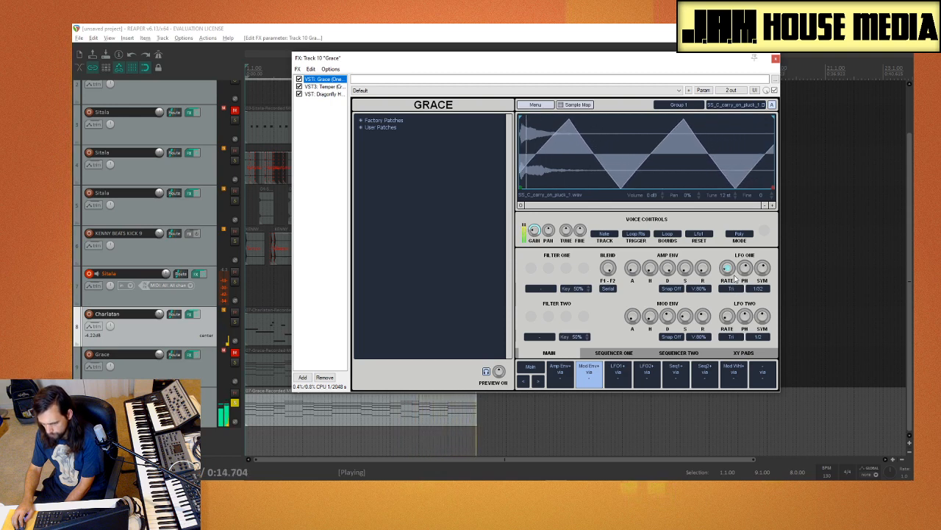
{"action": "left_click", "coordinate": [758, 288]}
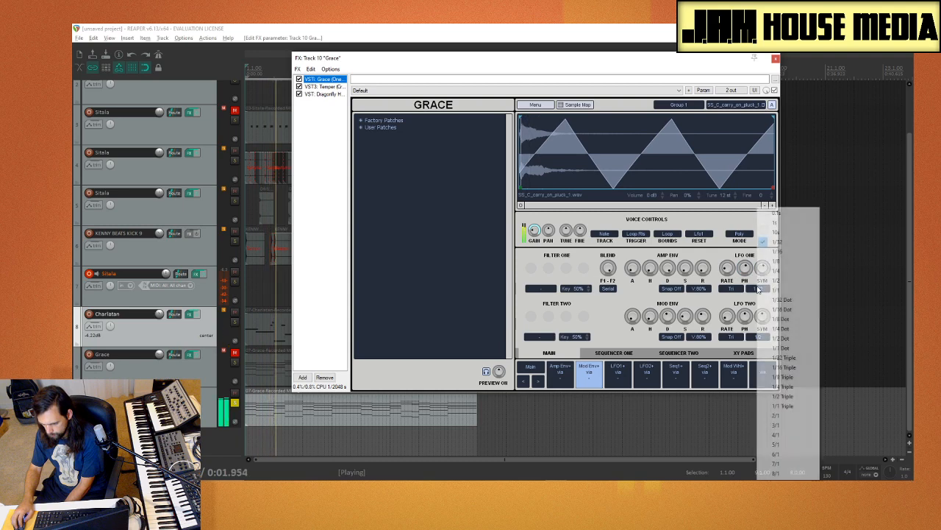
{"action": "left_click", "coordinate": [777, 242]}
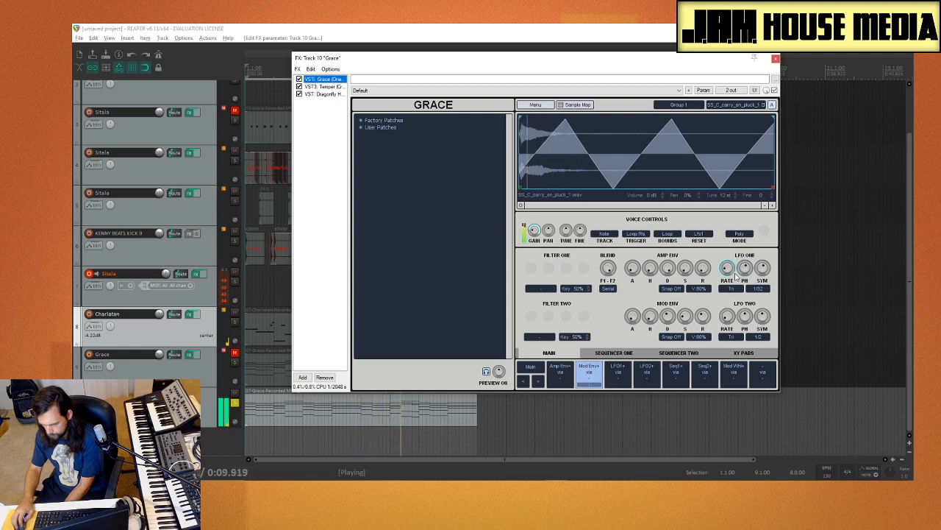
{"action": "mouse_move", "coordinate": [734, 273]}
{"action": "left_mouse_down"}
{"action": "mouse_move", "coordinate": [739, 243]}
{"action": "mouse_move", "coordinate": [737, 284]}
{"action": "left_mouse_up"}
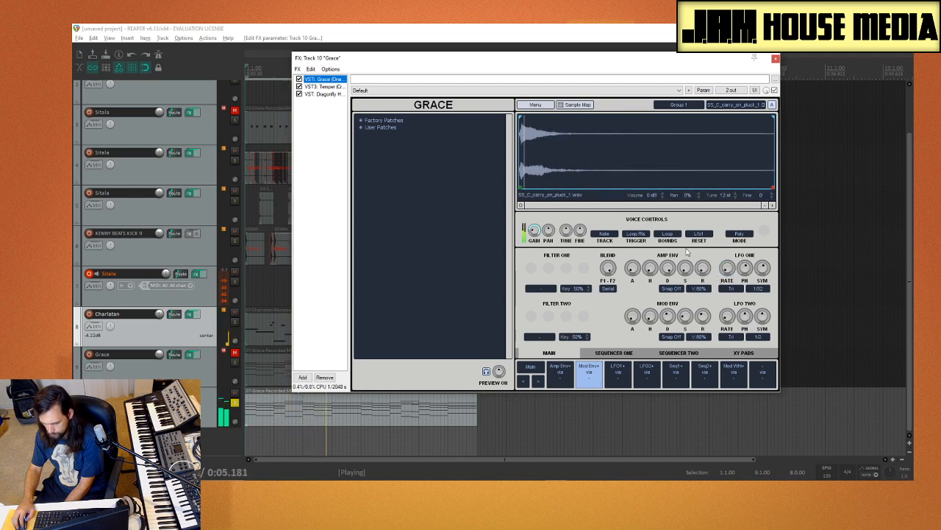
Step: Solo Charlatan alongside the Grace track 10 and audition the two parts together
{"action": "left_click", "coordinate": [234, 362]}
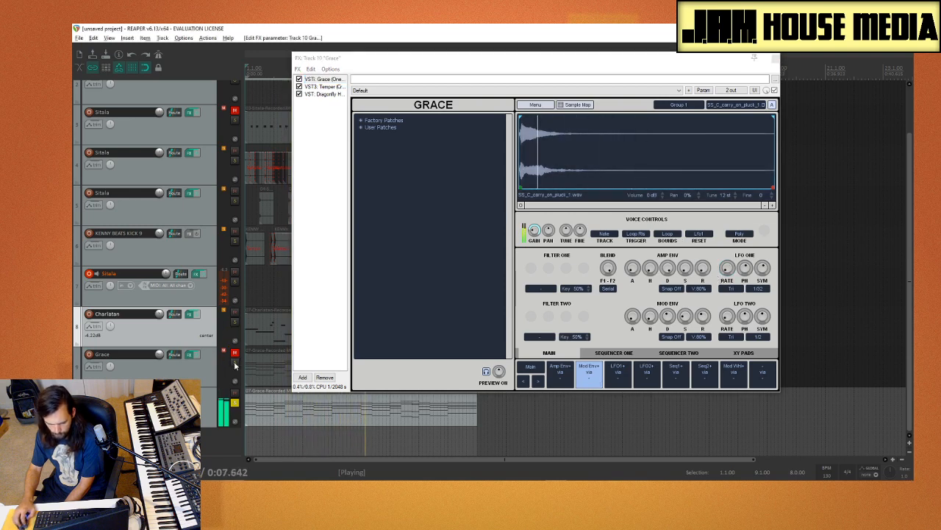
{"action": "left_click", "coordinate": [236, 324]}
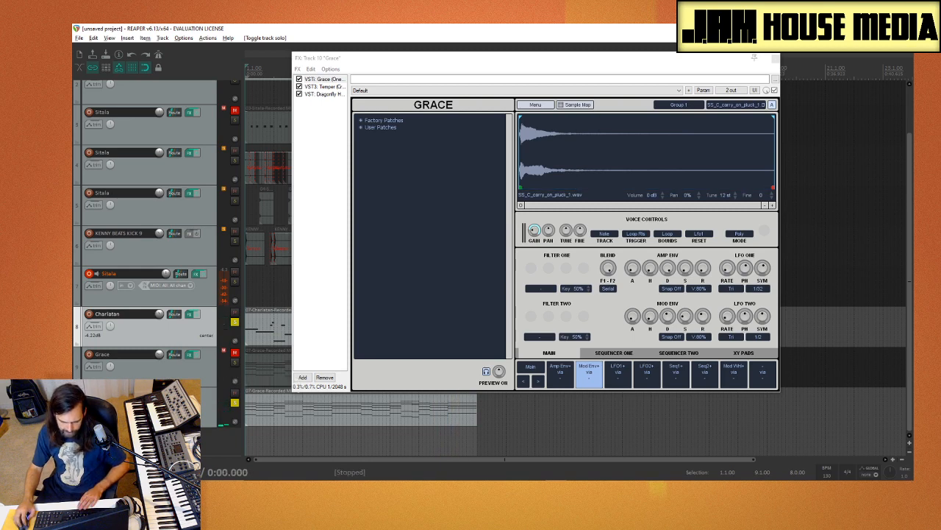
Step: Insert the BBC Symphony Orchestra (x86) virtual instrument on a new track below Grace track 10
{"action": "left_click", "coordinate": [163, 410]}
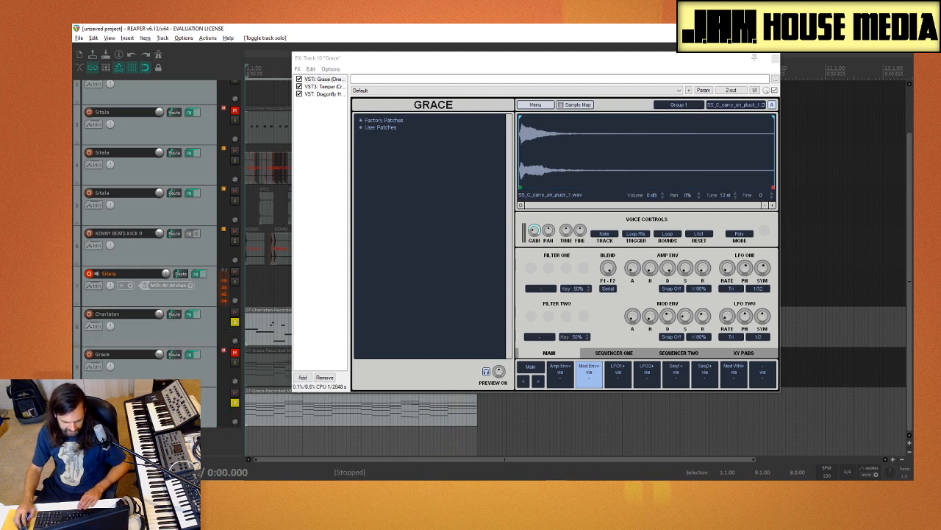
{"action": "right_click", "coordinate": [202, 388]}
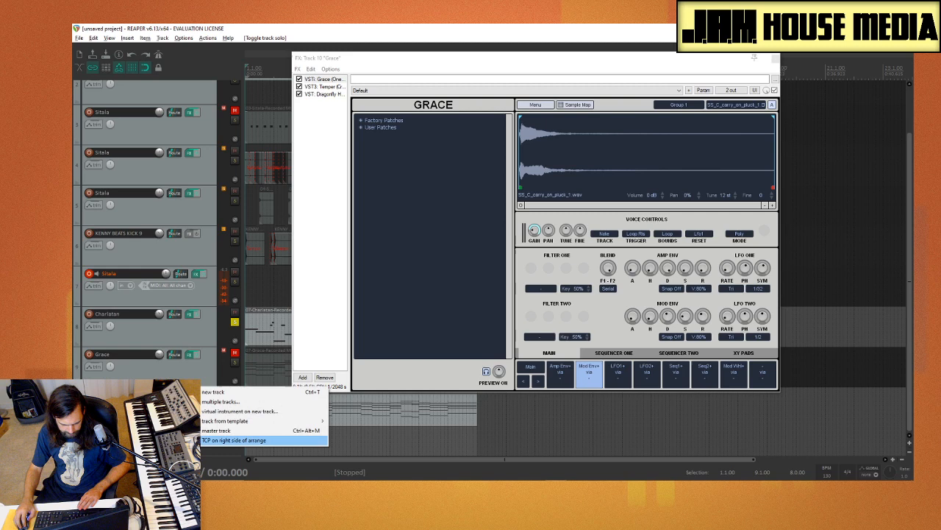
{"action": "left_click", "coordinate": [239, 411]}
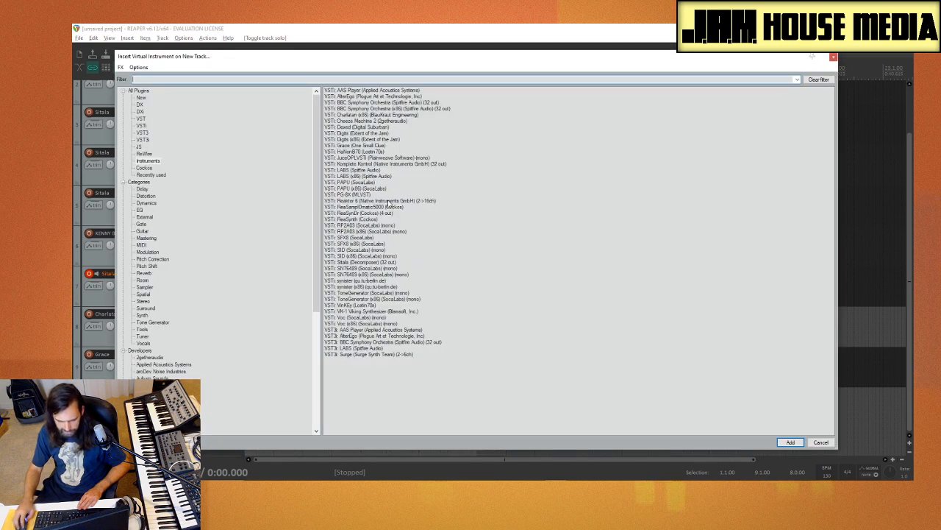
{"action": "double_click", "coordinate": [395, 109]}
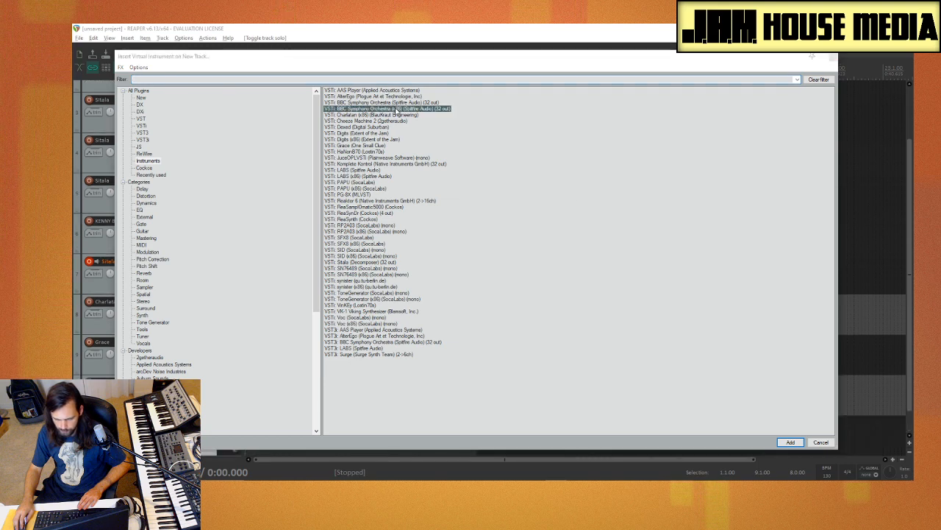
{"action": "left_click", "coordinate": [553, 314]}
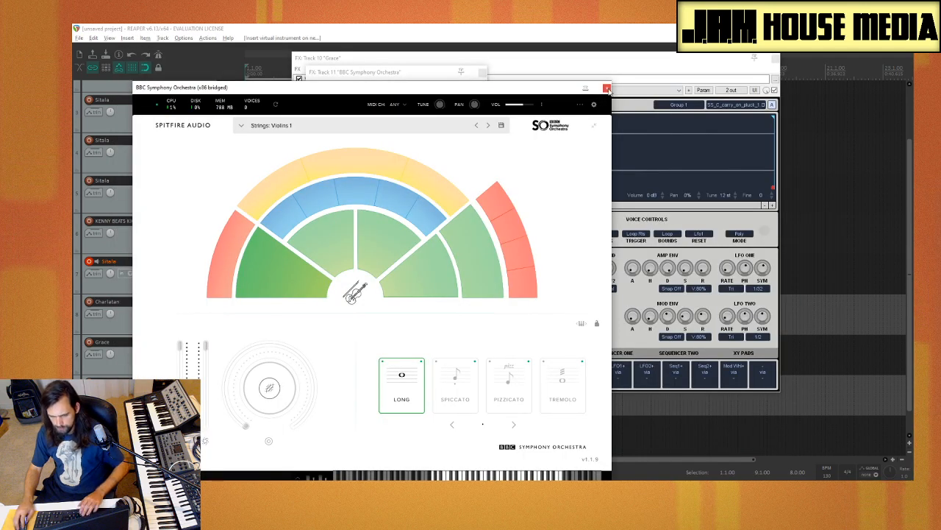
Step: Close the track 10 and track 11 effects windows and move the BBC Symphony Orchestra window clear of the track controls
{"action": "left_click", "coordinate": [775, 58]}
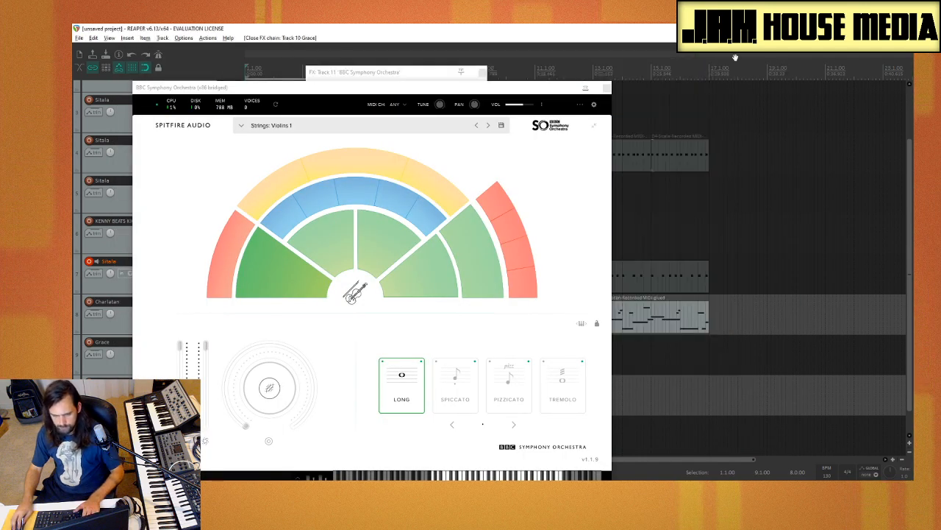
{"action": "left_click", "coordinate": [483, 72]}
{"action": "left_click_drag", "start_coordinate": [513, 89], "coordinate": [706, 58]}
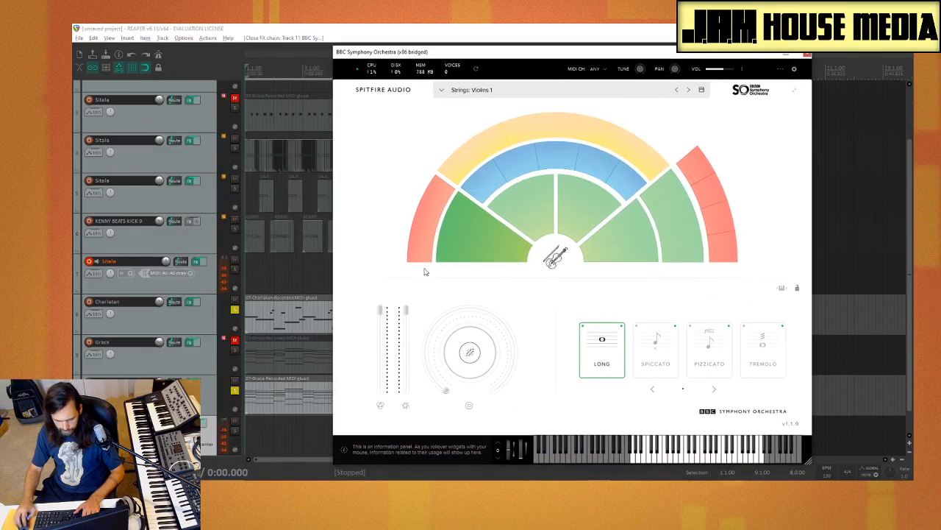
Step: Move the recorded Grace MIDI item from track 10 down to the BBC Symphony Orchestra track
{"action": "left_click", "coordinate": [296, 382]}
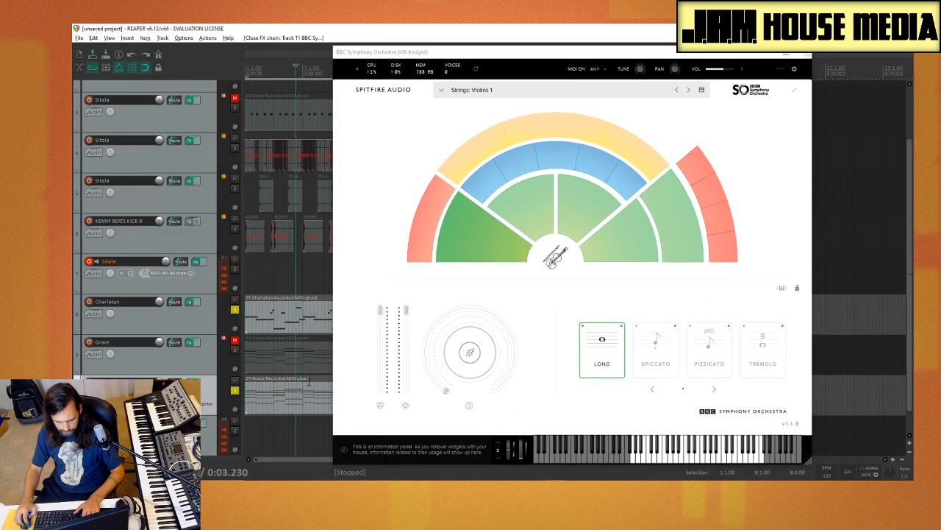
{"action": "left_click", "coordinate": [300, 397]}
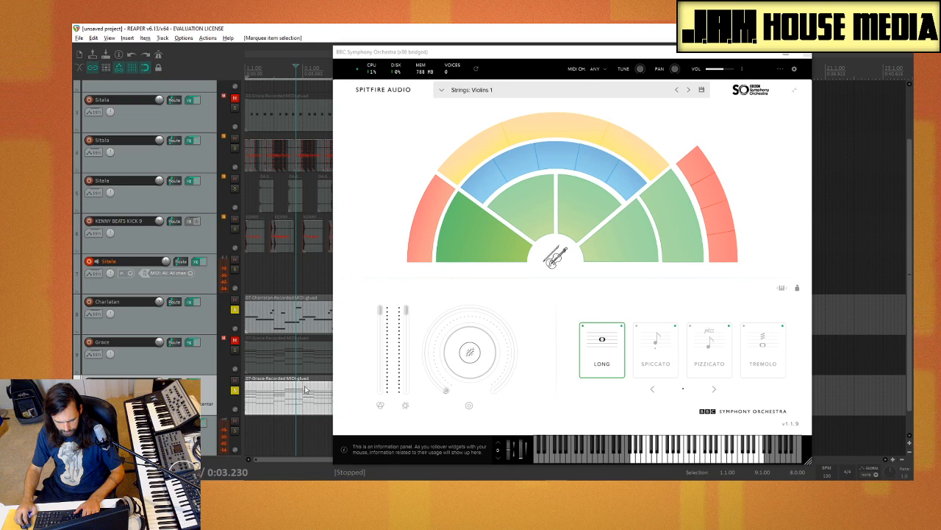
{"action": "mouse_move", "coordinate": [283, 381]}
{"action": "left_mouse_down"}
{"action": "mouse_move", "coordinate": [285, 422]}
{"action": "mouse_move", "coordinate": [283, 378]}
{"action": "left_mouse_up"}
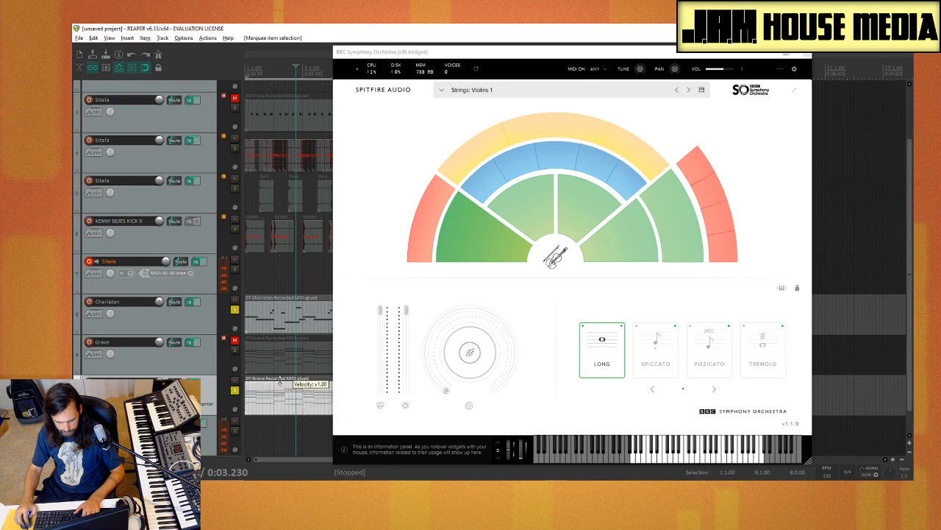
{"action": "left_click", "coordinate": [289, 434]}
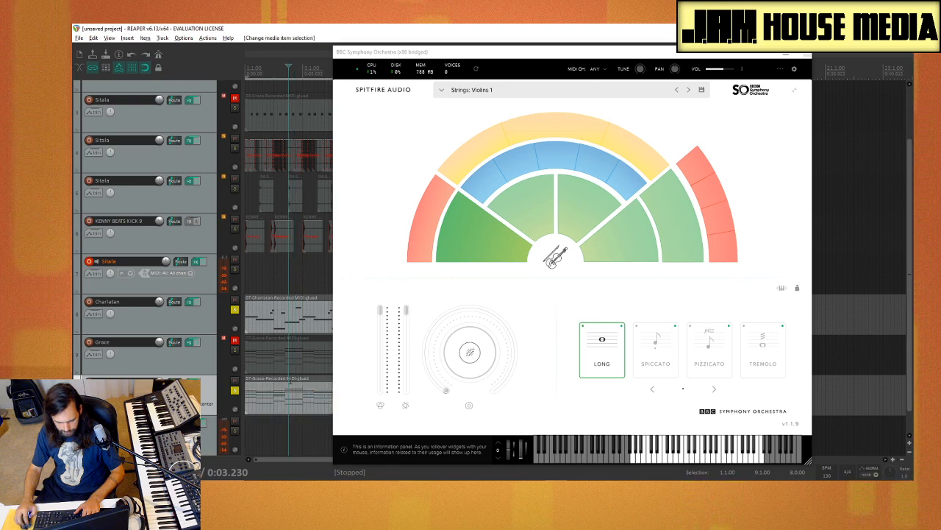
{"action": "left_click_drag", "start_coordinate": [312, 388], "coordinate": [292, 422]}
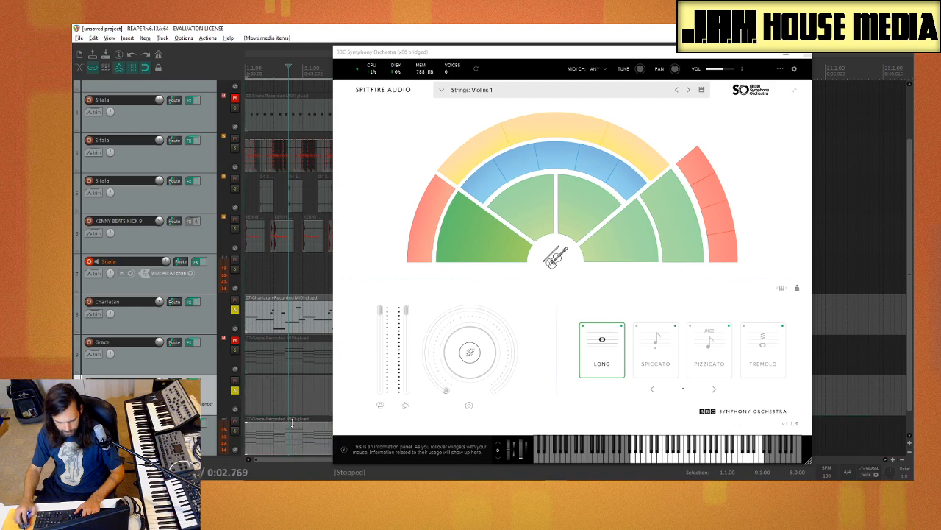
Step: Solo the BBC Symphony Orchestra track, audition the Violins 2 and Violas patches during playback, and settle on Strings: Celli
{"action": "left_click", "coordinate": [234, 436]}
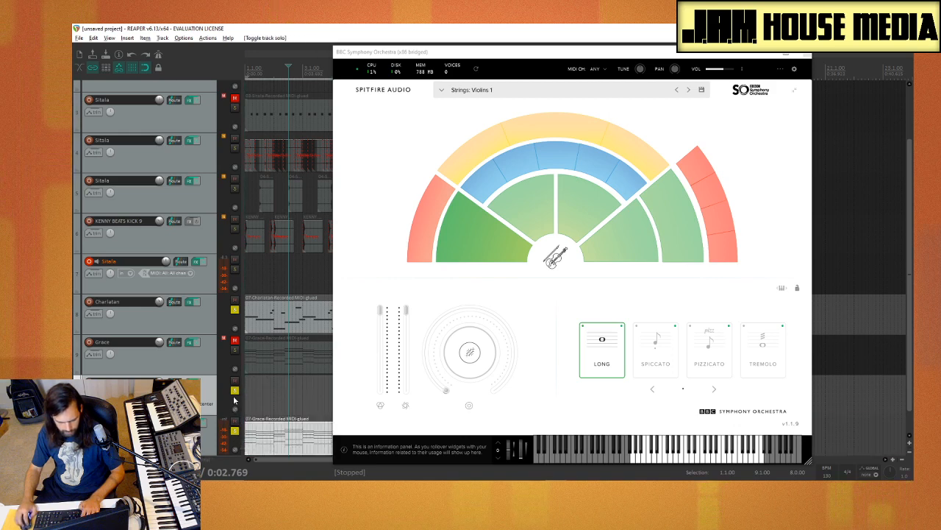
{"action": "key", "text": "space"}
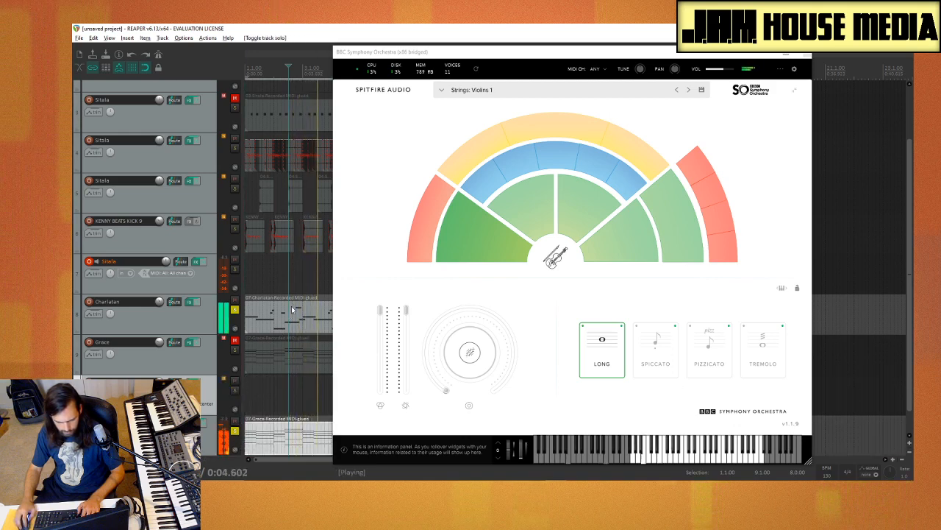
{"action": "left_click", "coordinate": [532, 207]}
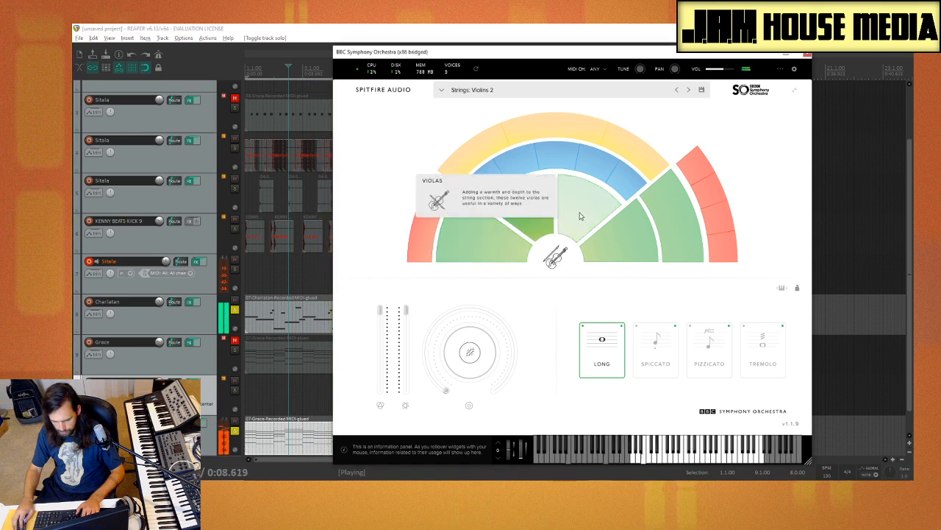
{"action": "left_click", "coordinate": [581, 214]}
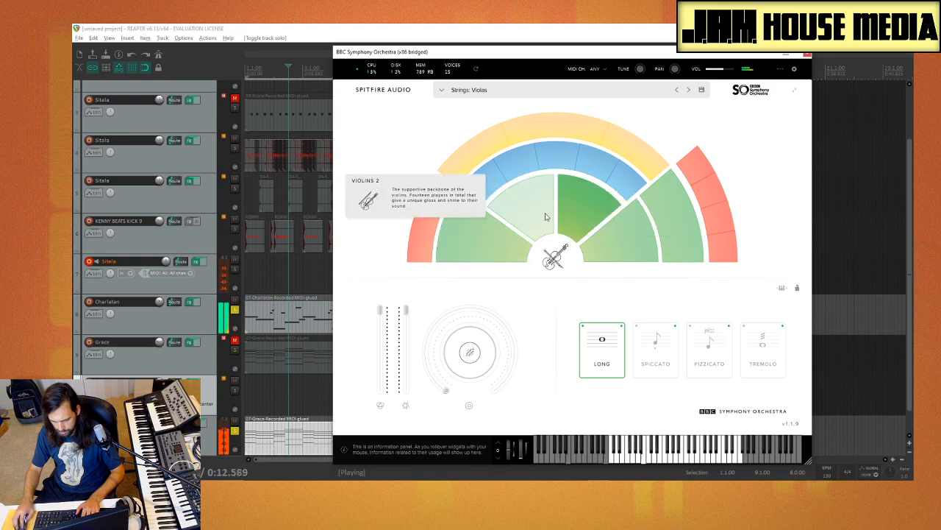
{"action": "left_click", "coordinate": [617, 249]}
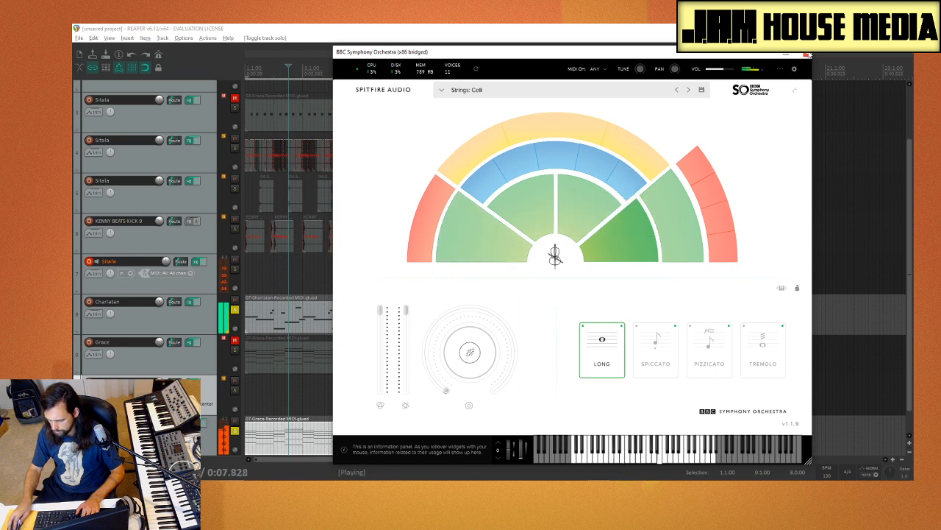
{"action": "left_click", "coordinate": [807, 55]}
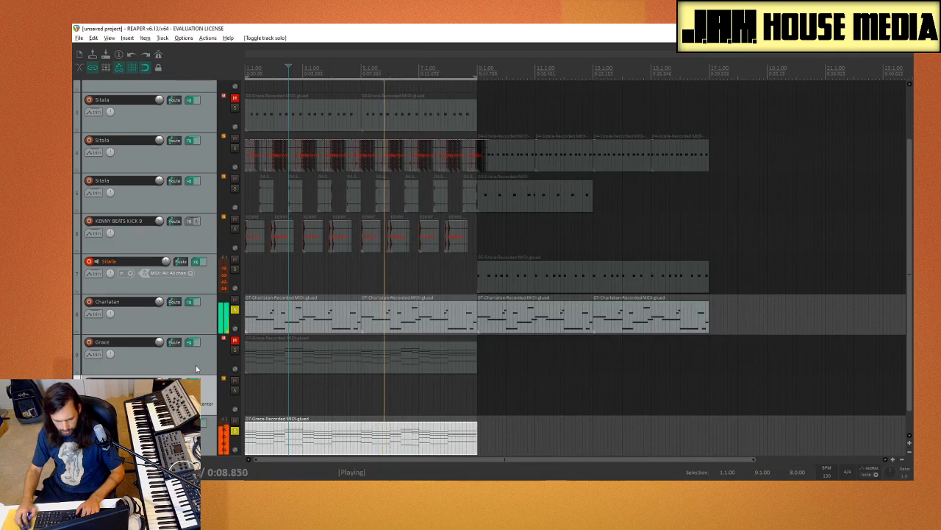
Step: Duplicate the BBC Symphony Orchestra track and set the copy on track 12 to Violins 1 with the Spiccato technique
{"action": "right_click", "coordinate": [204, 443]}
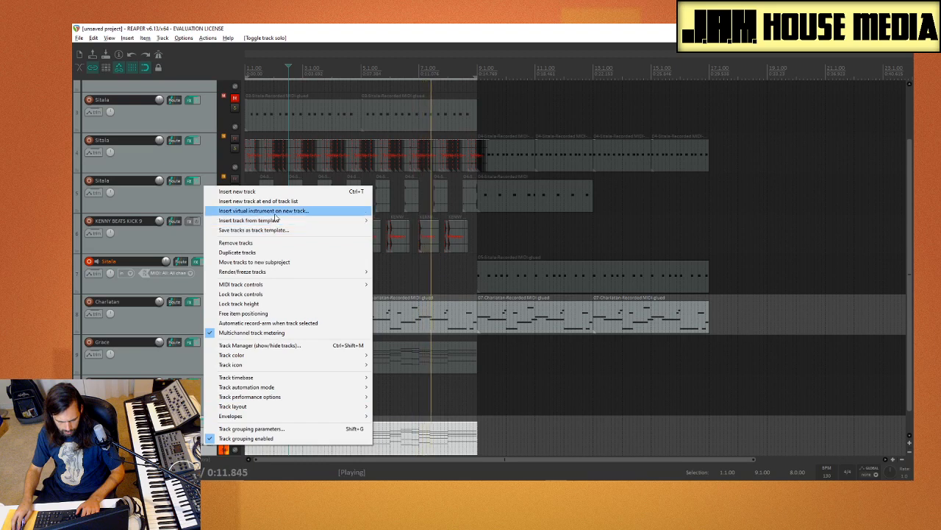
{"action": "left_click", "coordinate": [277, 254]}
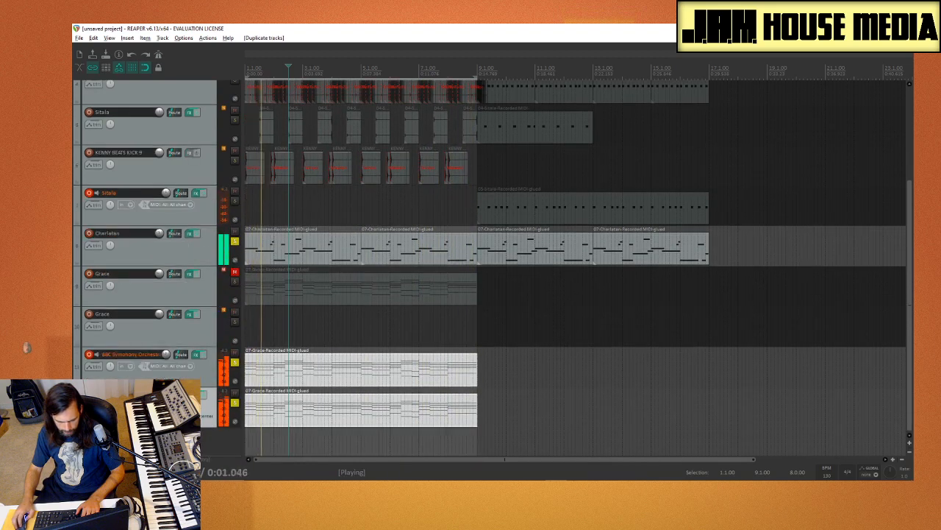
{"action": "left_click", "coordinate": [194, 395]}
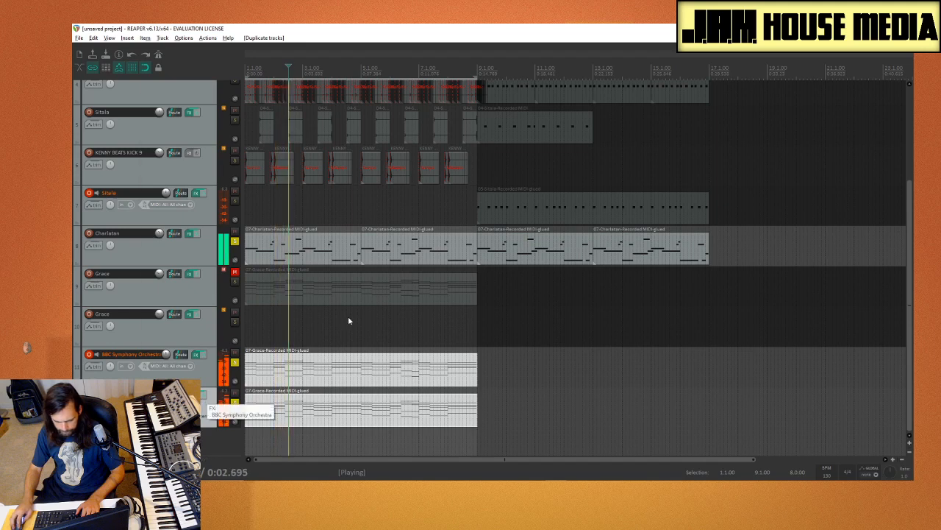
{"action": "left_click", "coordinate": [303, 289]}
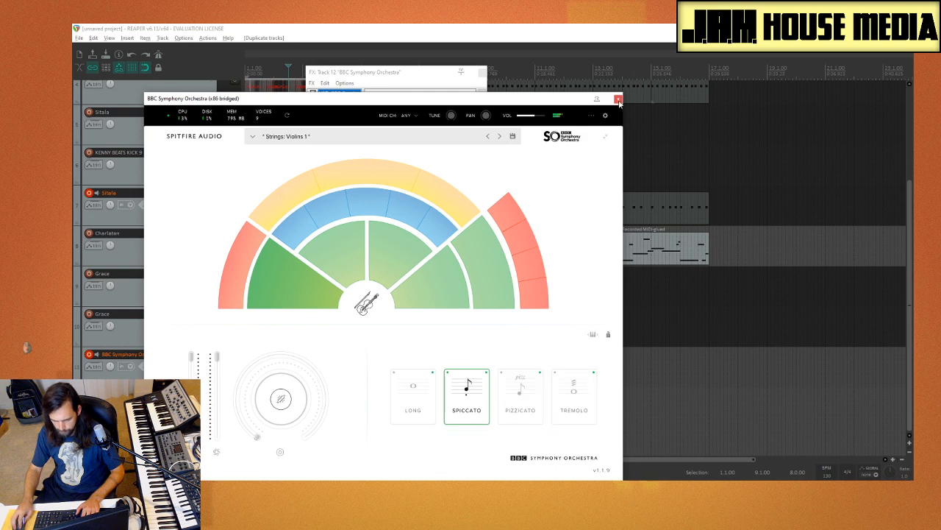
{"action": "left_click", "coordinate": [618, 100]}
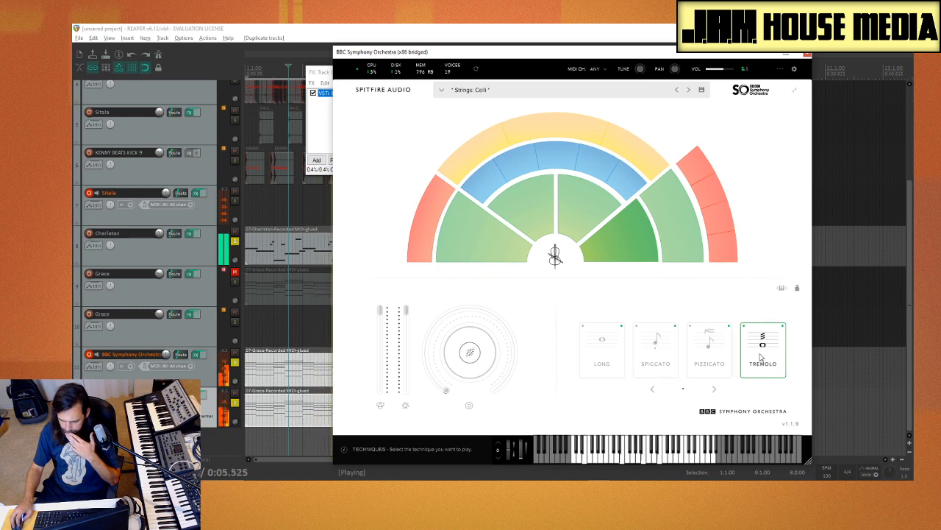
Step: Leave only Spiccato active for the Celli on track 11, and check the effects browser without adding a plugin
{"action": "left_click", "coordinate": [659, 347]}
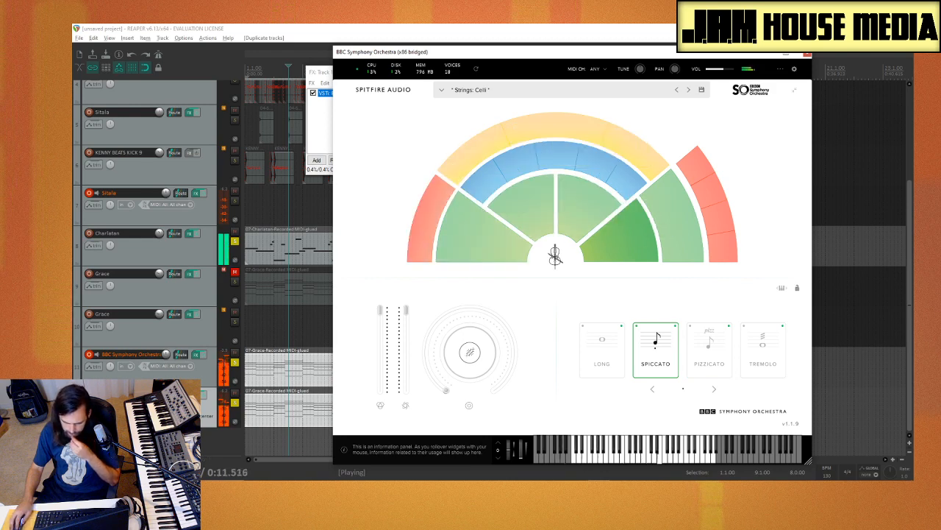
{"action": "left_click", "coordinate": [807, 56]}
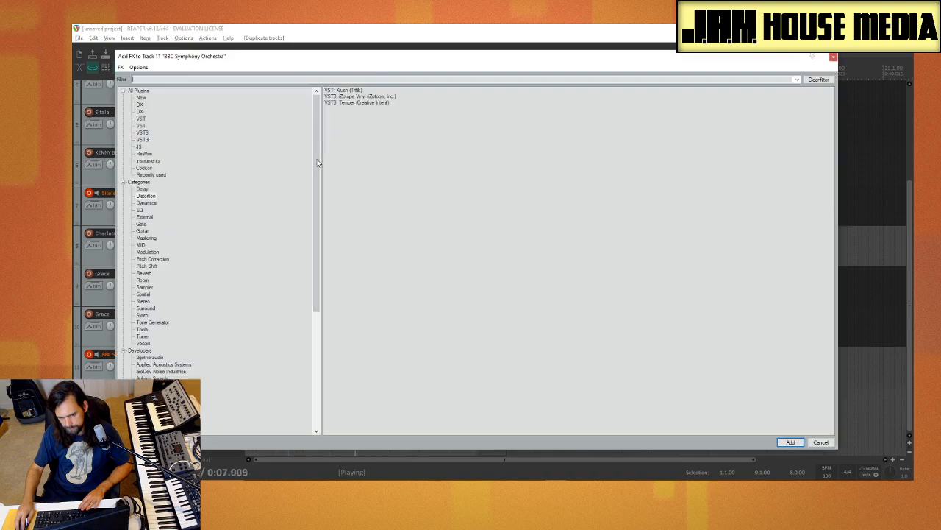
{"action": "left_click", "coordinate": [317, 160]}
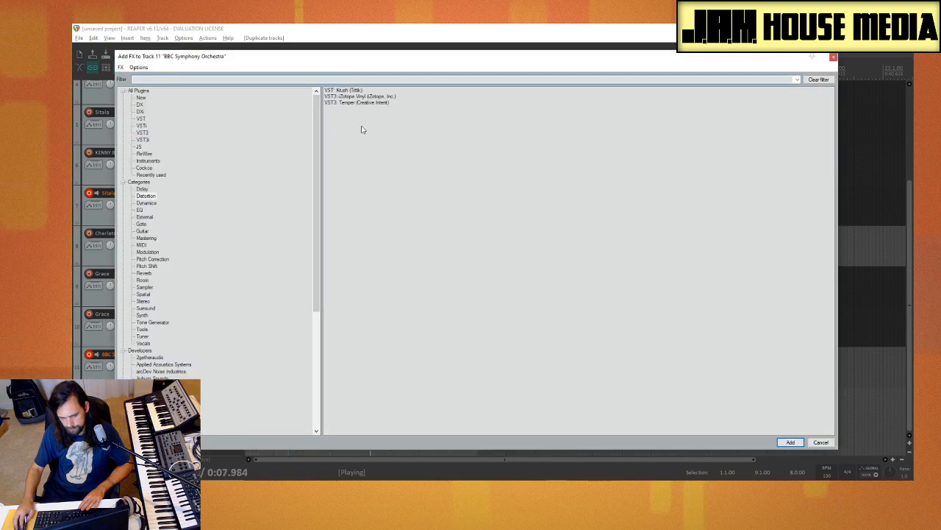
{"action": "left_click", "coordinate": [834, 58]}
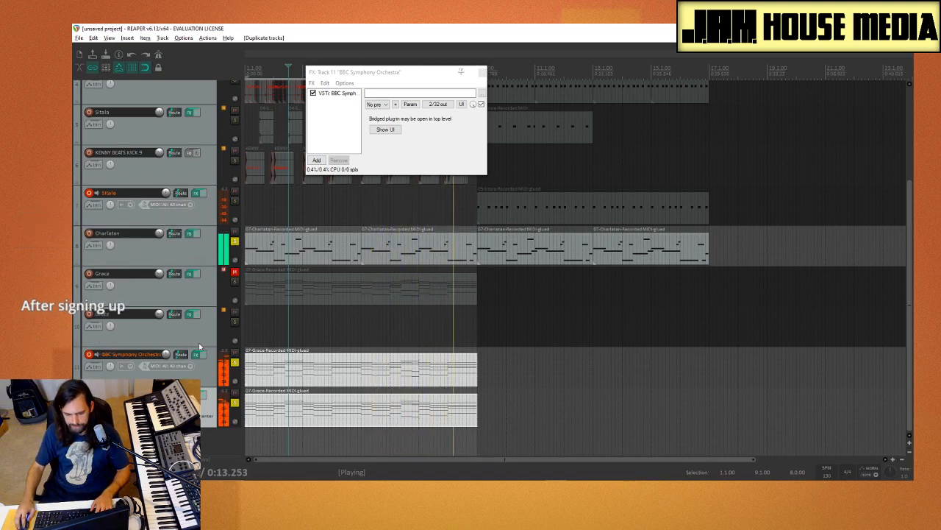
Step: Stop playback, return the edit cursor to the project start, and audition the two string layers with Charlatan
{"action": "key", "text": "space"}
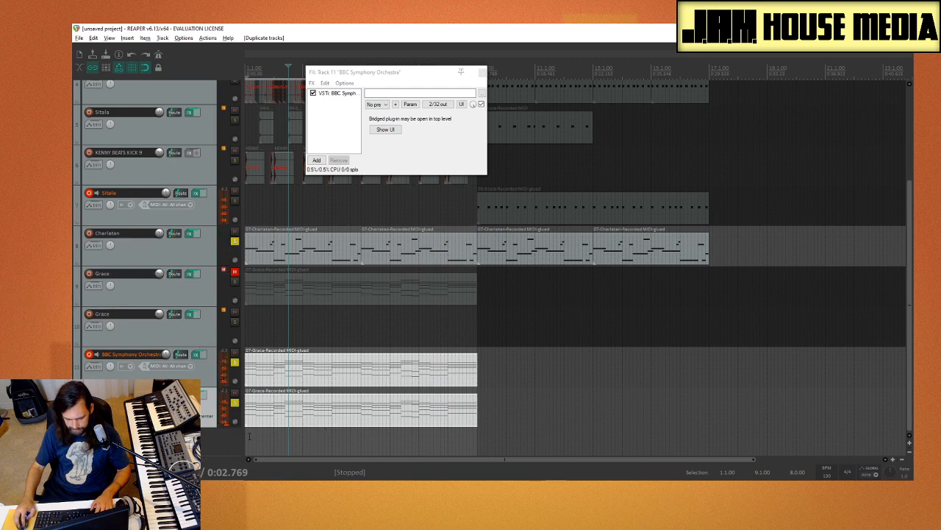
{"action": "left_click", "coordinate": [244, 438]}
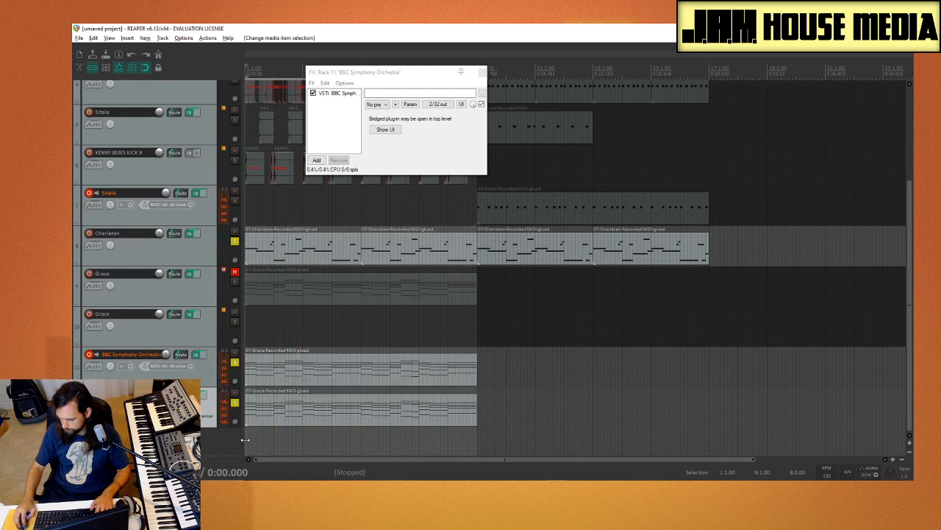
{"action": "key", "text": "space"}
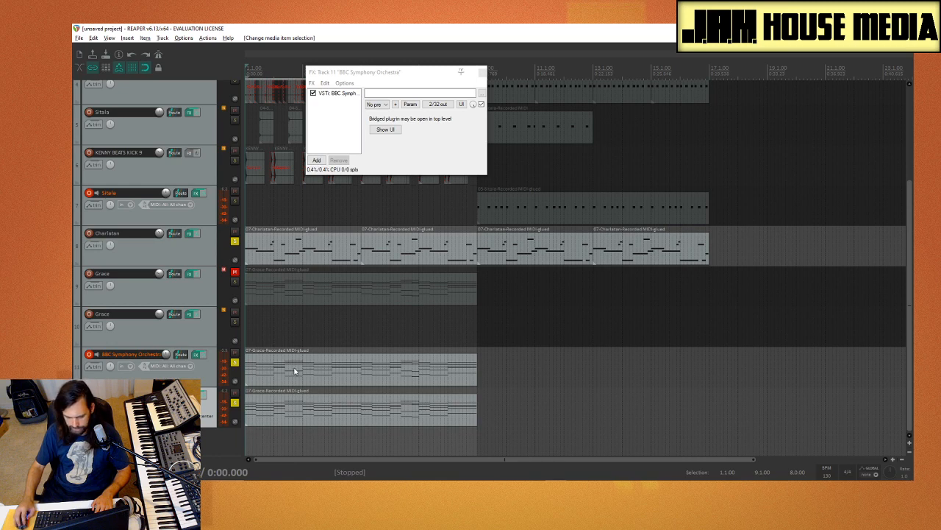
{"action": "key", "text": "space"}
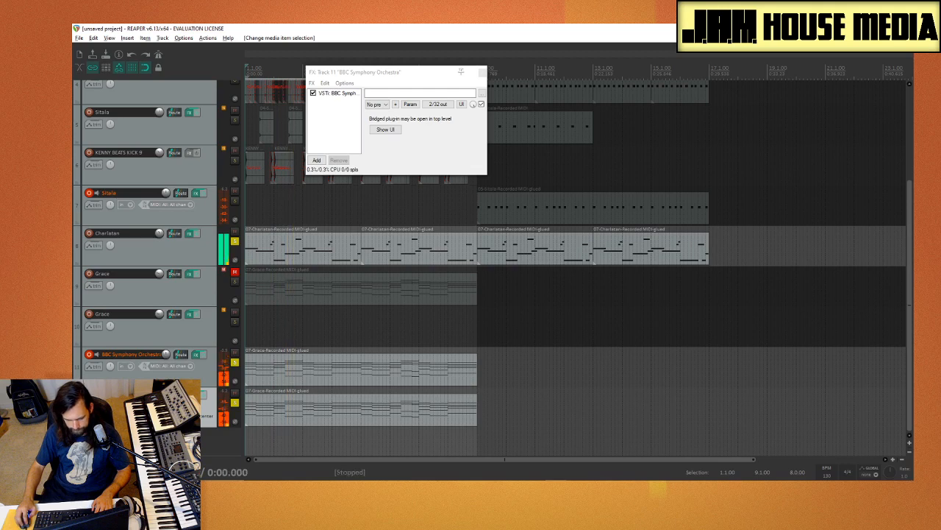
Step: Duplicate the Violins 1 track and load Woodwinds: Clarinets a3 on the new track 13
{"action": "right_click", "coordinate": [151, 160]}
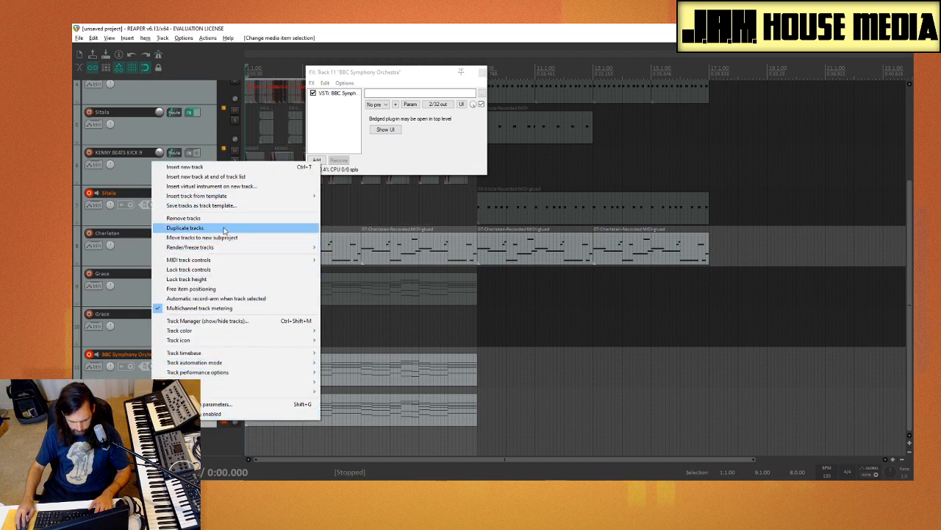
{"action": "left_click", "coordinate": [185, 228]}
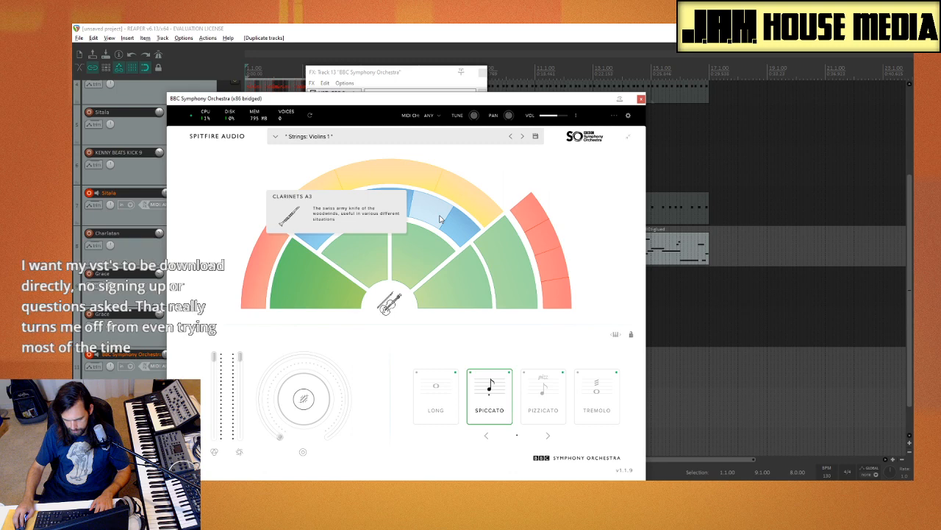
{"action": "left_click", "coordinate": [439, 219]}
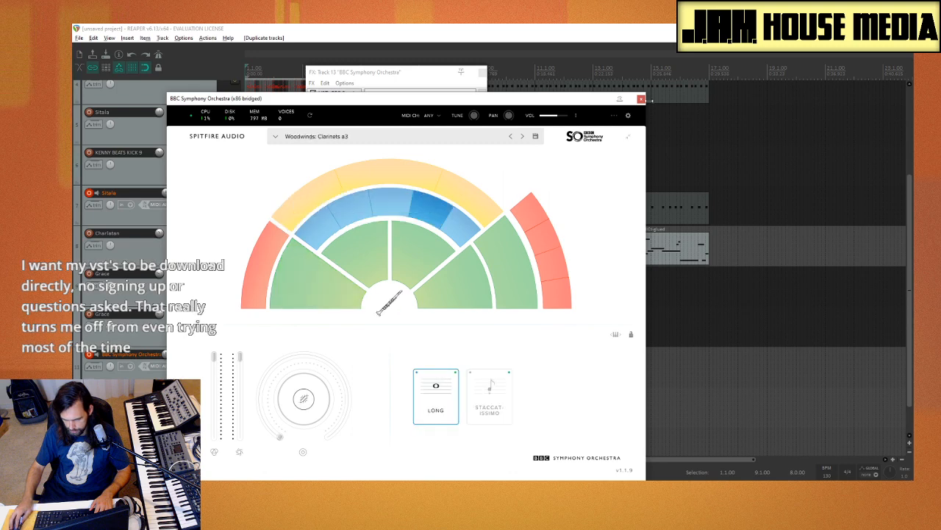
{"action": "left_click", "coordinate": [640, 98]}
Step: Play the project and unsolo the track 11 and track 12 strings to hear the clarinets with Charlatan
{"action": "key", "text": "space"}
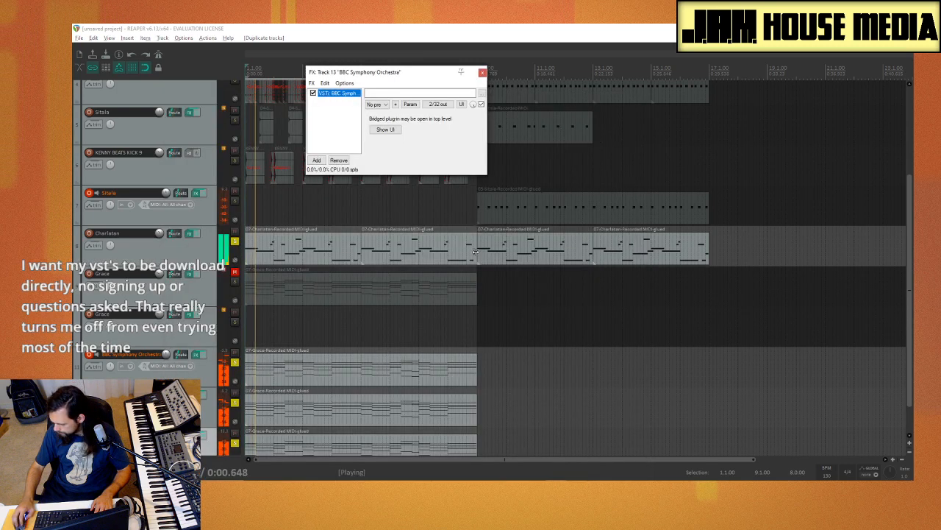
{"action": "scroll", "coordinate": [217, 383], "scroll_direction": "down", "scroll_amount": 1}
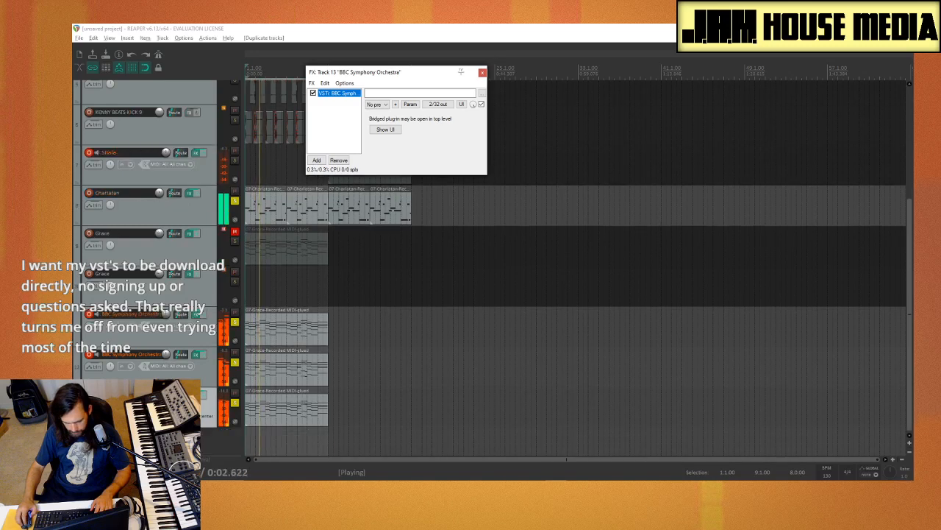
{"action": "left_click", "coordinate": [235, 364]}
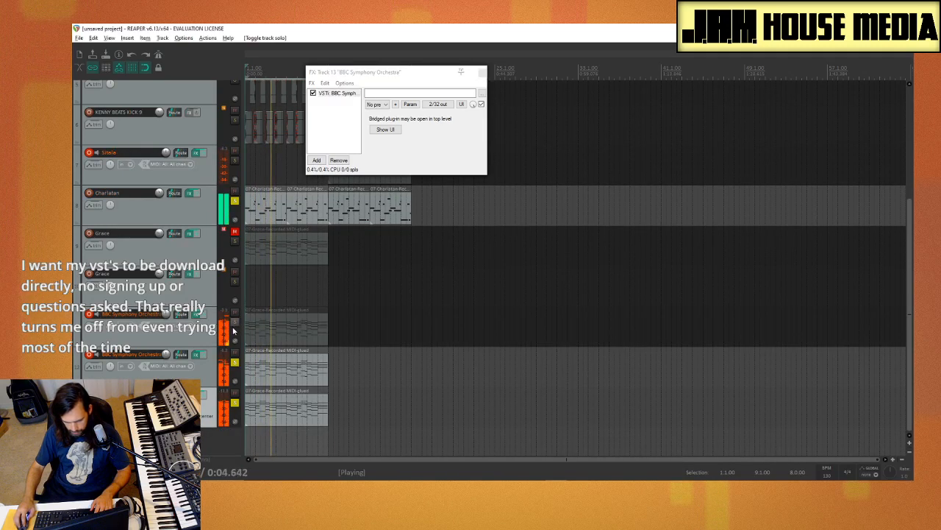
{"action": "left_click", "coordinate": [235, 366]}
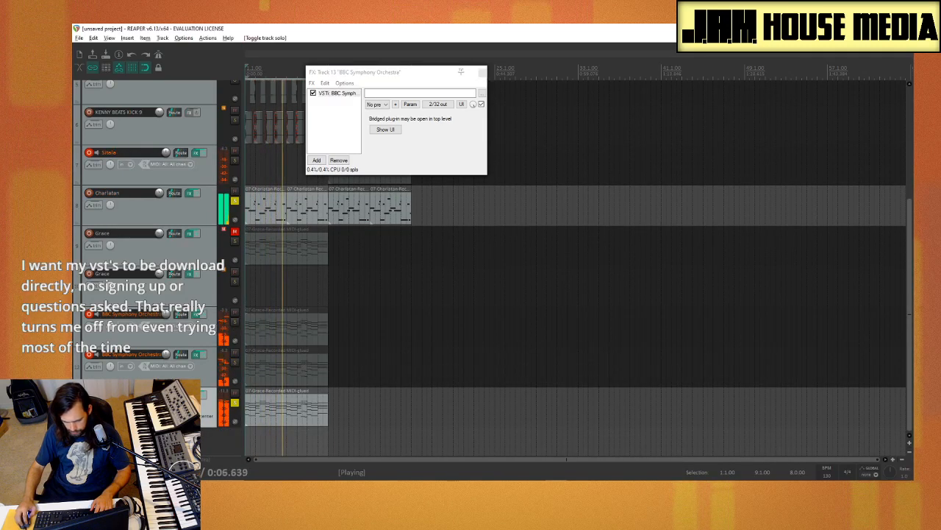
Step: Switch the track 13 Clarinets a3 to the Staccatissimo technique and close the instrument's interface
{"action": "left_click", "coordinate": [378, 129]}
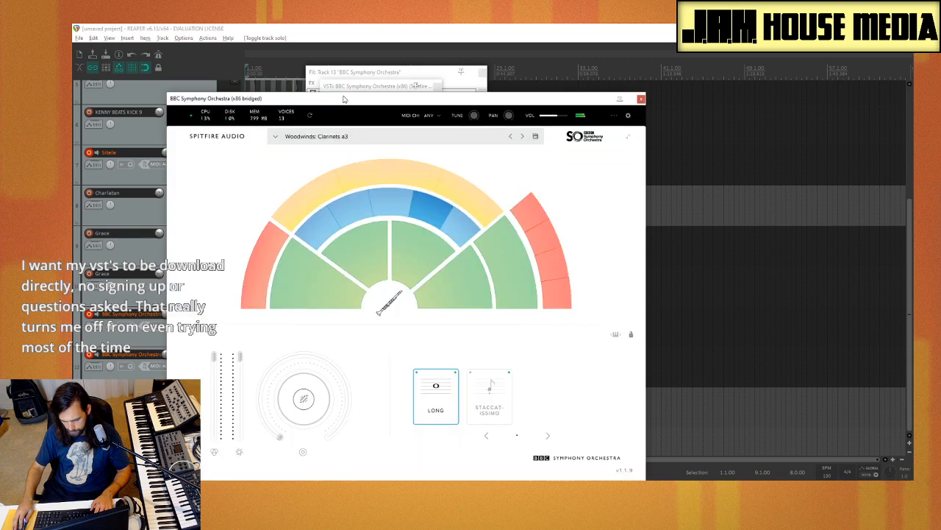
{"action": "left_click", "coordinate": [490, 389]}
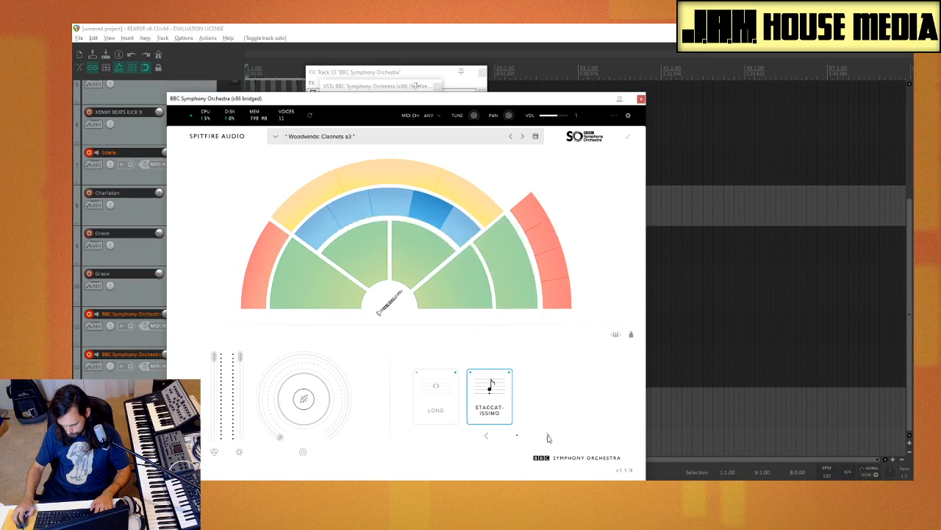
{"action": "left_click", "coordinate": [641, 100]}
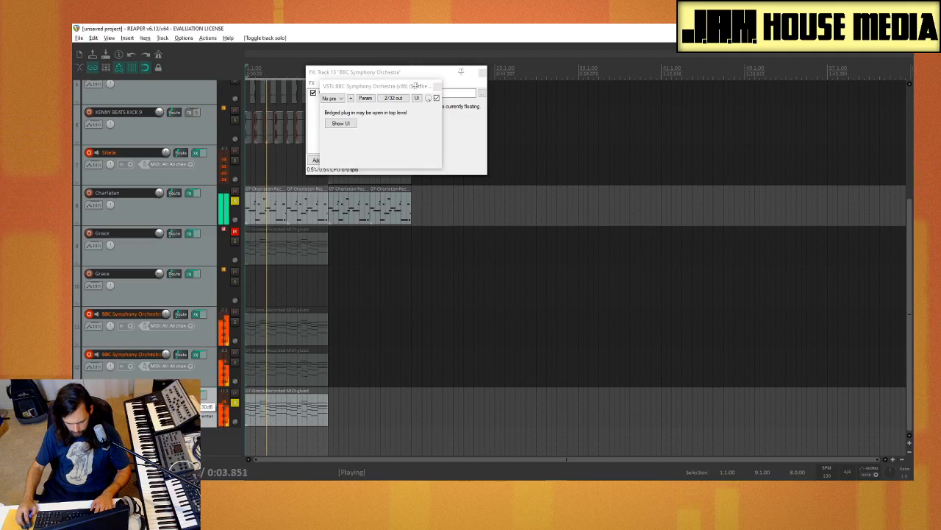
Step: Lower the clarinet track's volume slightly and solo the track 12 violins again to hear them together
{"action": "left_click_drag", "start_coordinate": [166, 394], "coordinate": [166, 401]}
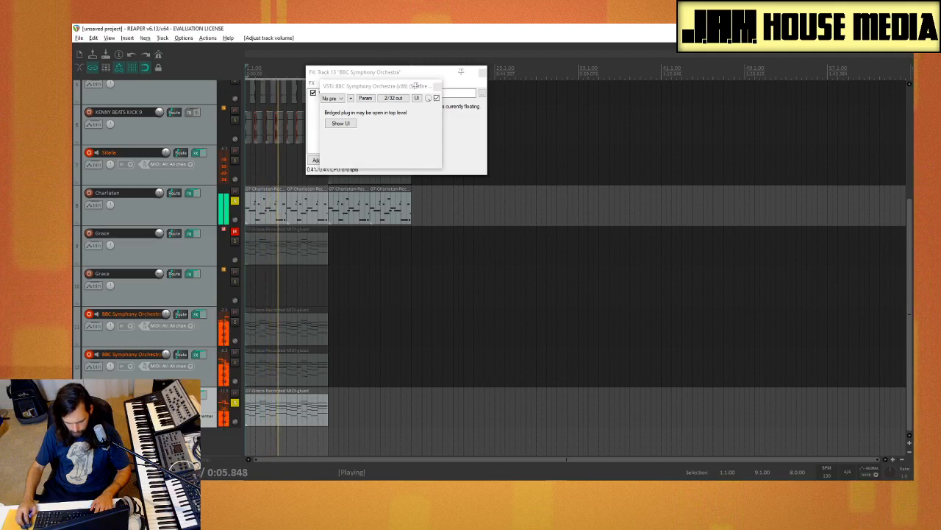
{"action": "left_click", "coordinate": [235, 363]}
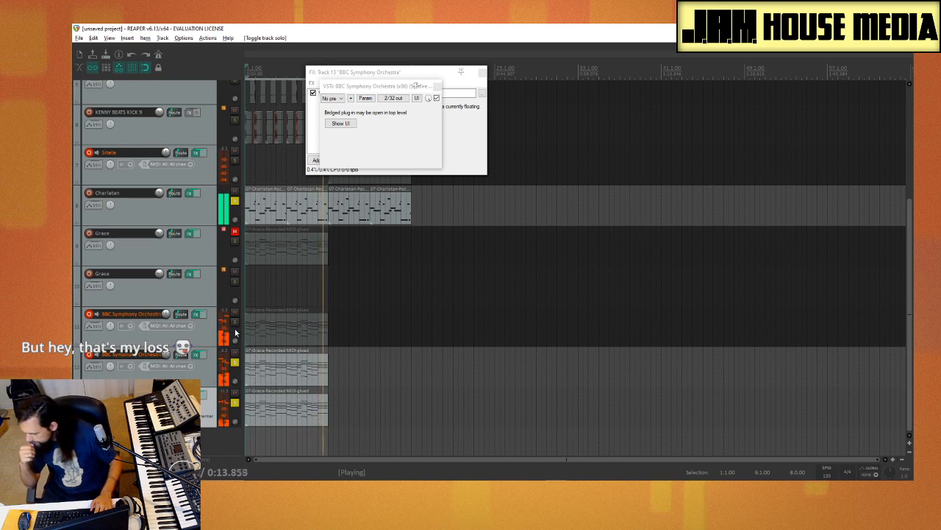
{"action": "key", "text": "space"}
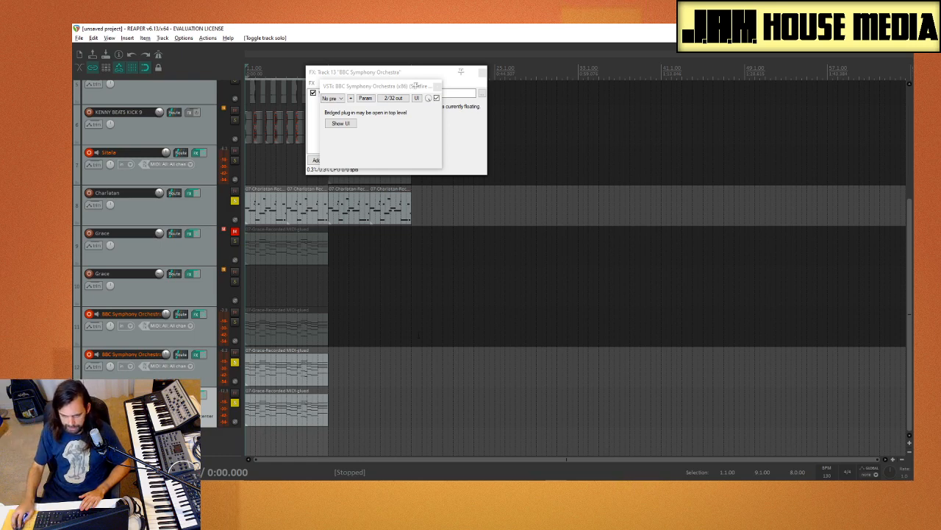
Step: Move the clarinet instrument window clear of the tracks and replay the soloed parts from the project start
{"action": "left_click", "coordinate": [438, 86]}
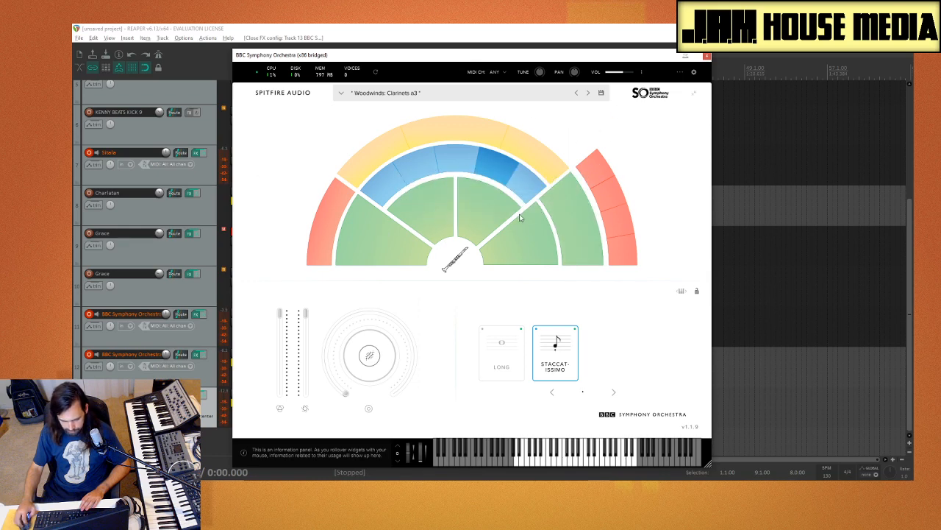
{"action": "left_click", "coordinate": [764, 302]}
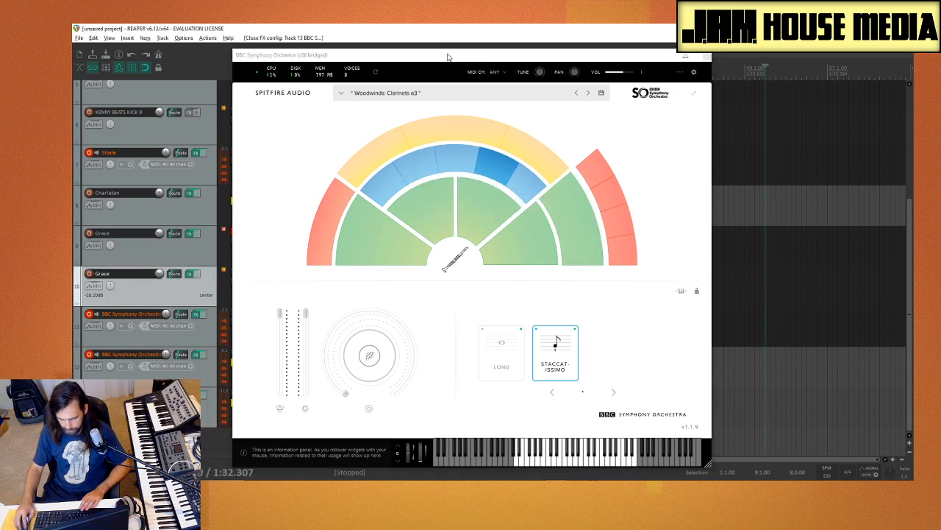
{"action": "left_click_drag", "start_coordinate": [447, 57], "coordinate": [653, 57]}
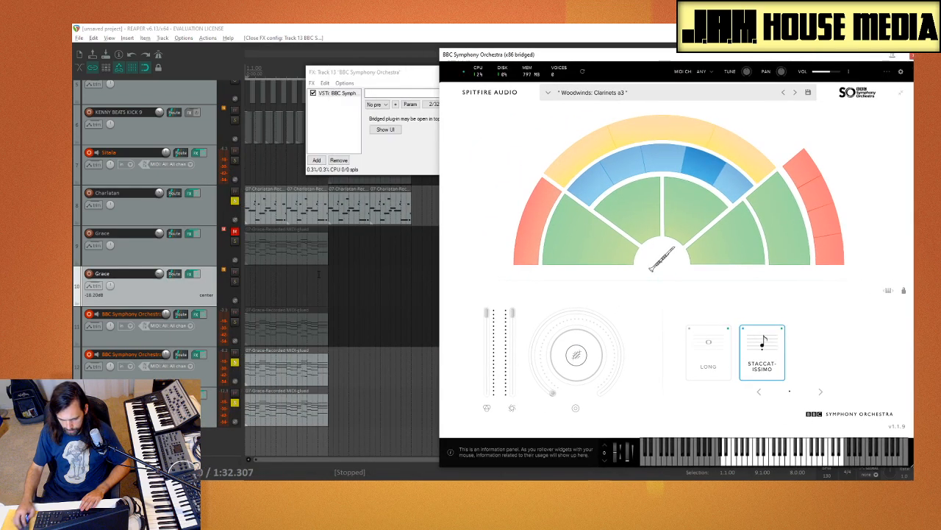
{"action": "left_click", "coordinate": [248, 441]}
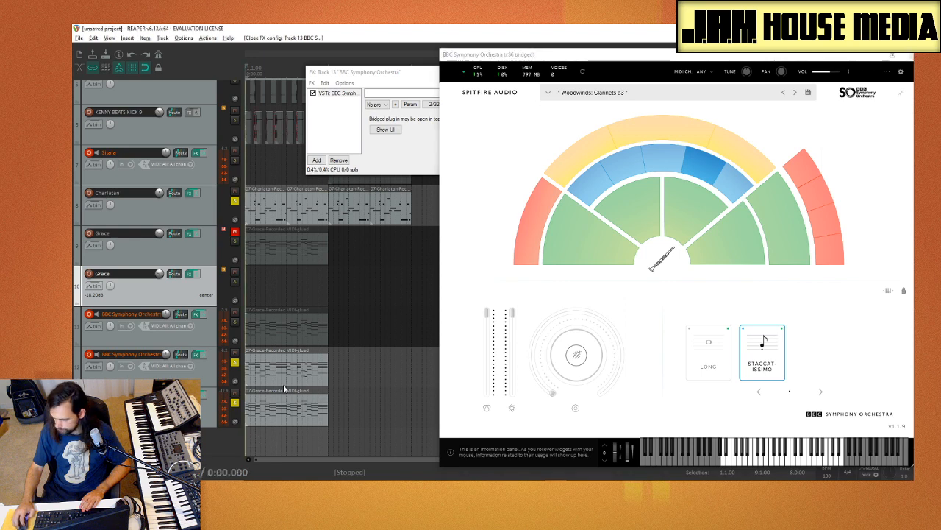
{"action": "key", "text": "space"}
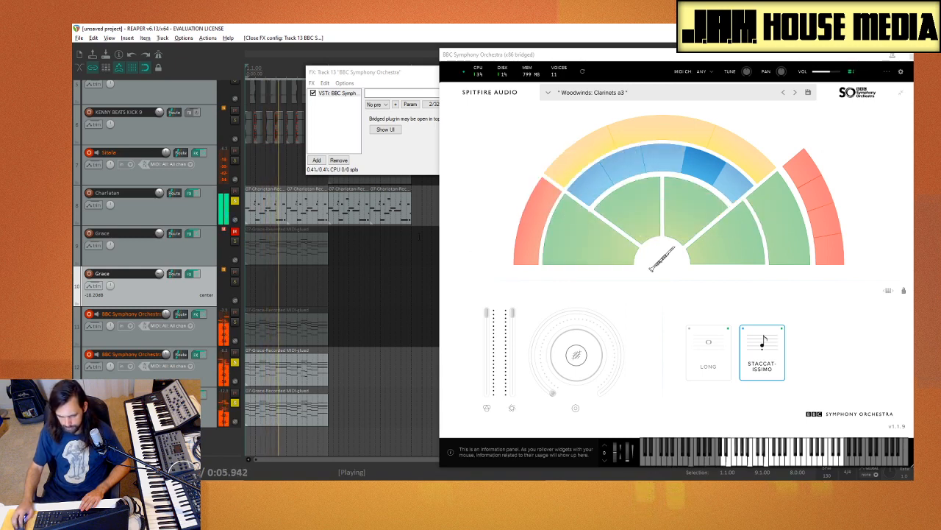
Step: Unsolo Charlatan, solo the track 11 Celli with the other orchestra layers, and reposition the clarinet instrument window
{"action": "left_click", "coordinate": [235, 200]}
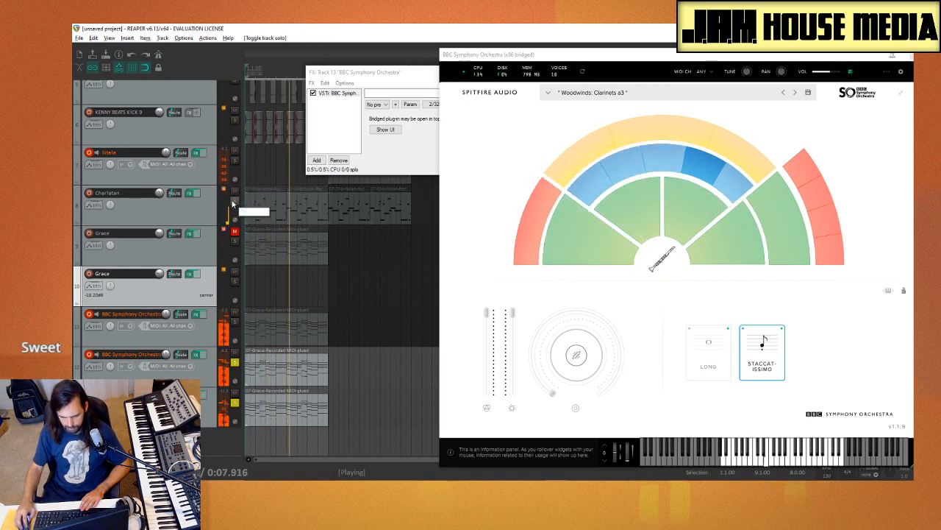
{"action": "left_click", "coordinate": [235, 321]}
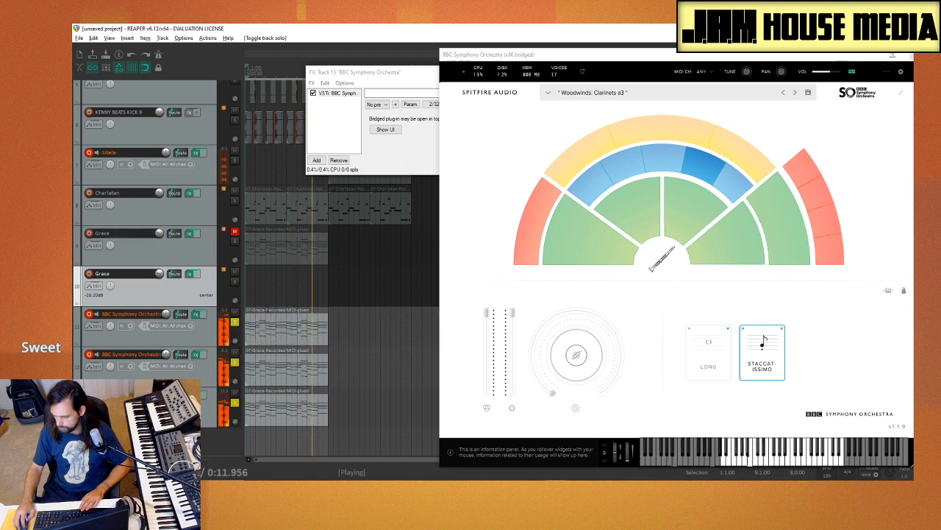
{"action": "left_click_drag", "start_coordinate": [706, 64], "coordinate": [532, 39]}
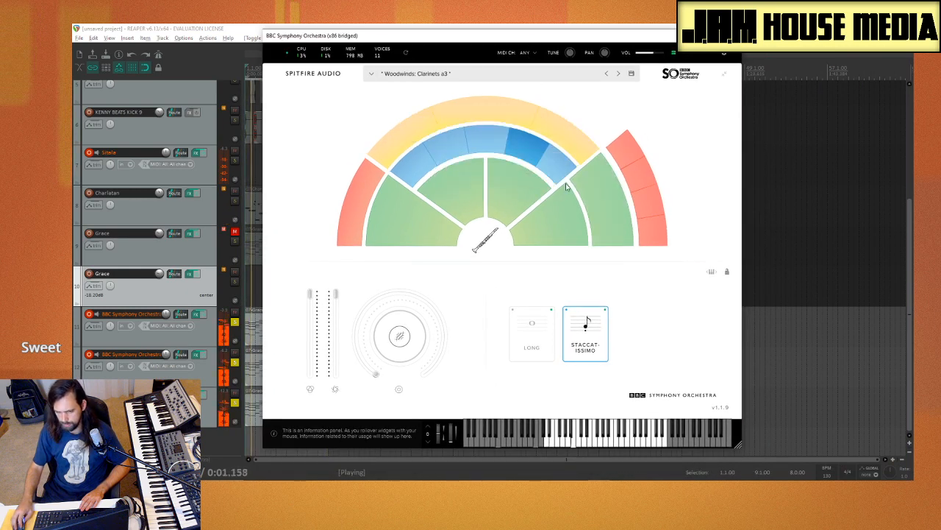
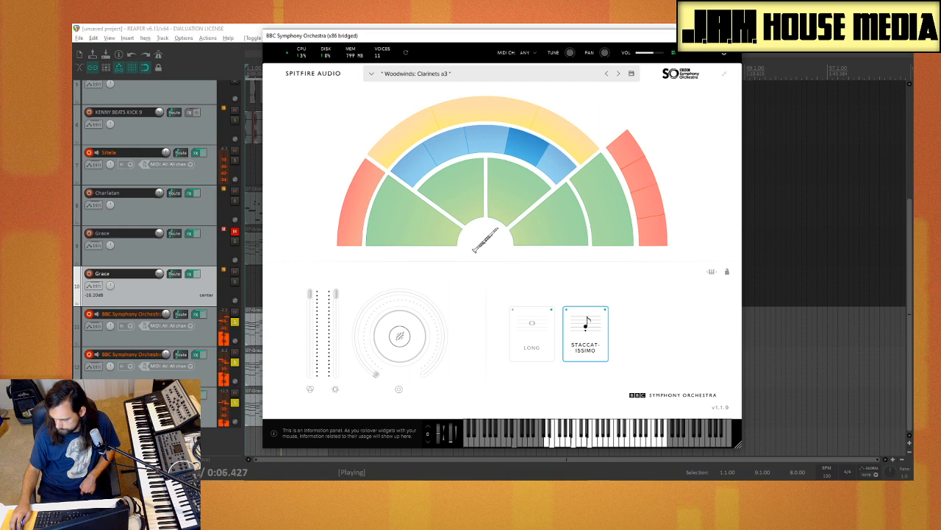
Step: Close the clarinet instrument interface, briefly solo the track 9 Grace with the orchestra layers, and replay from the project start
{"action": "left_click", "coordinate": [730, 36]}
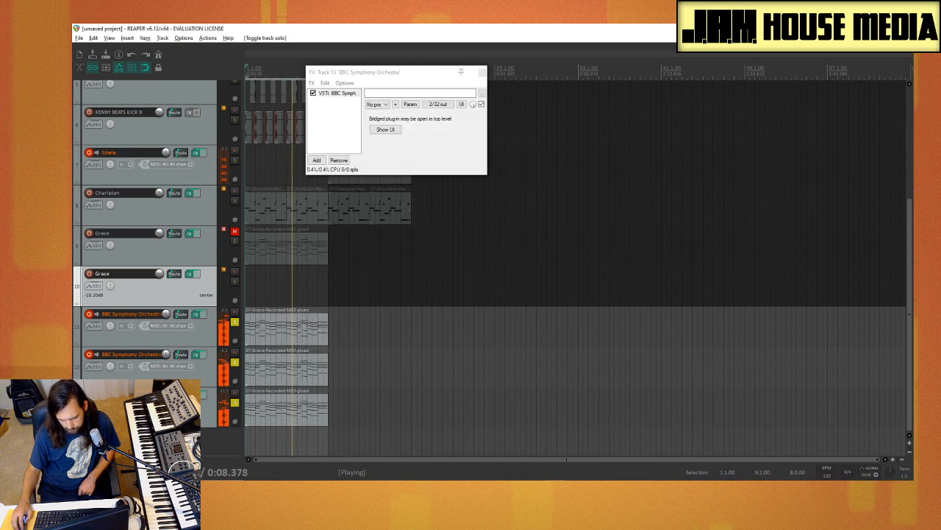
{"action": "left_click", "coordinate": [235, 241]}
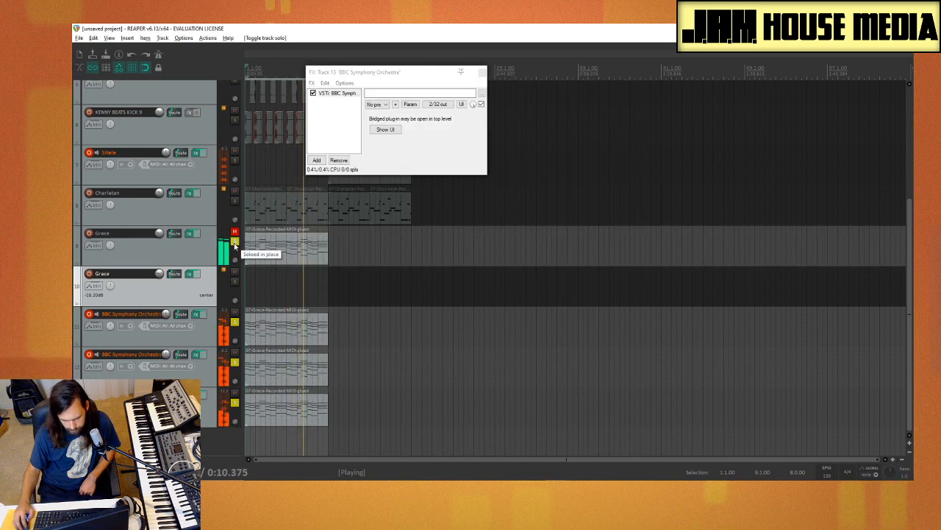
{"action": "left_click", "coordinate": [235, 241]}
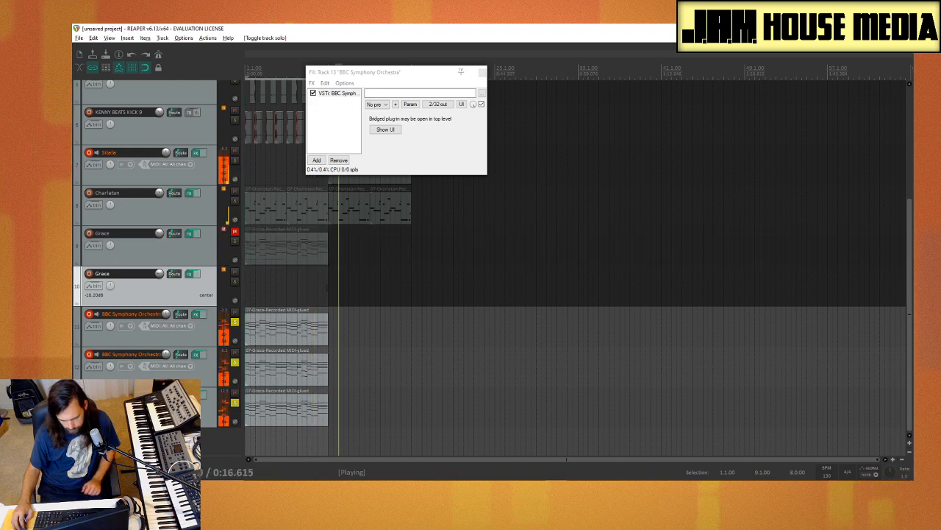
{"action": "left_click", "coordinate": [266, 295]}
{"action": "left_click", "coordinate": [248, 295]}
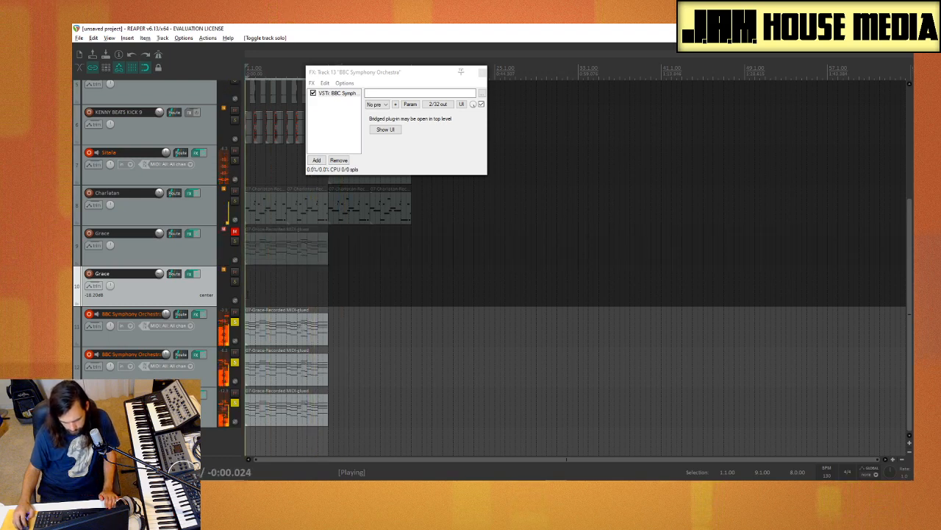
Step: Try a copy of the track 11 MIDI clip on the track 10 Grace, auditioning it with the orchestra layers before deleting it
{"action": "left_click_drag", "start_coordinate": [277, 329], "coordinate": [276, 290]}
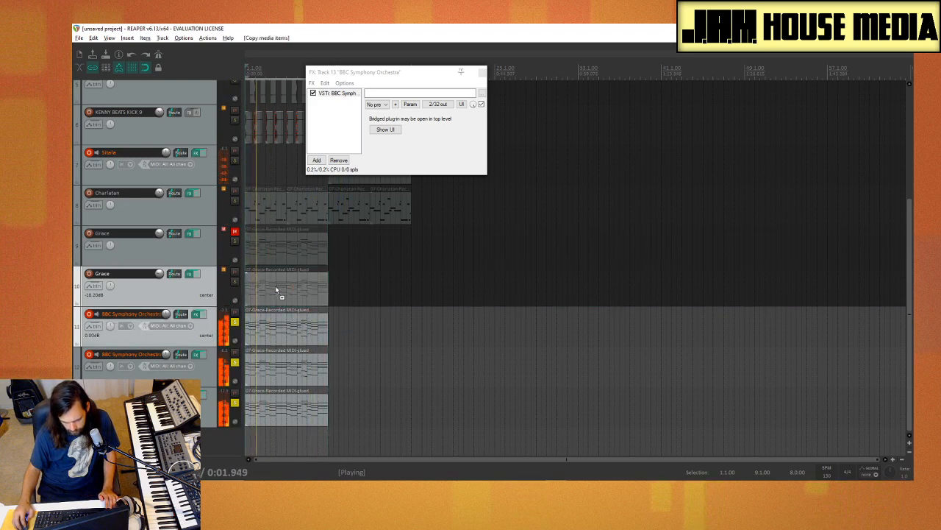
{"action": "left_click", "coordinate": [234, 281]}
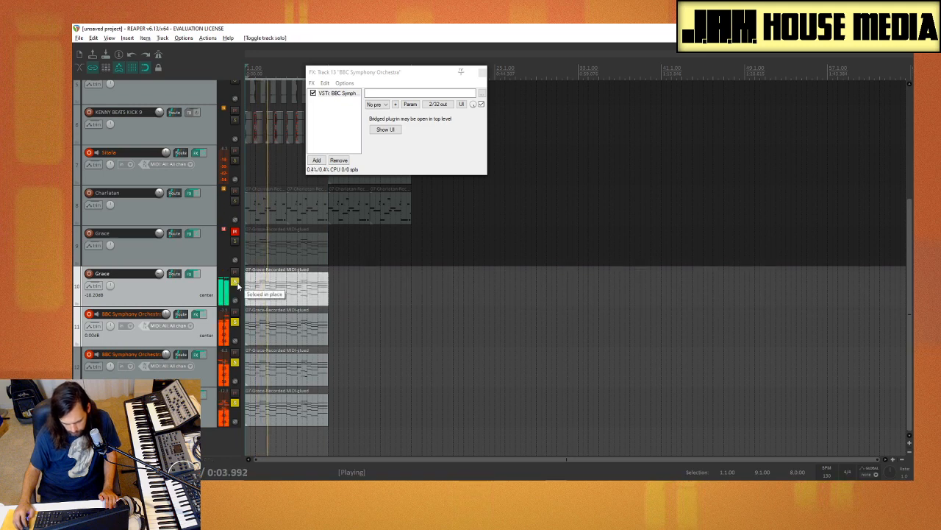
{"action": "left_click", "coordinate": [235, 282]}
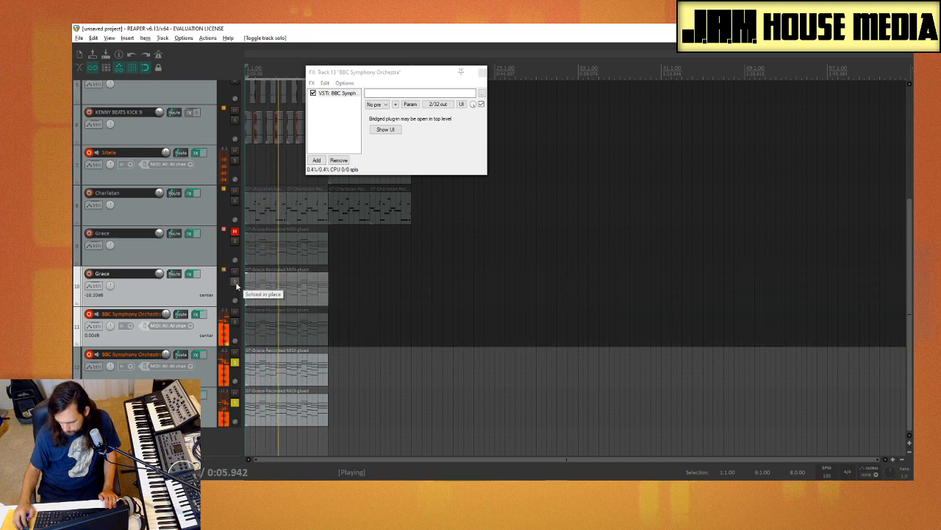
{"action": "left_click", "coordinate": [281, 281]}
{"action": "left_click_drag", "start_coordinate": [358, 281], "coordinate": [273, 286]}
{"action": "left_click", "coordinate": [234, 322]}
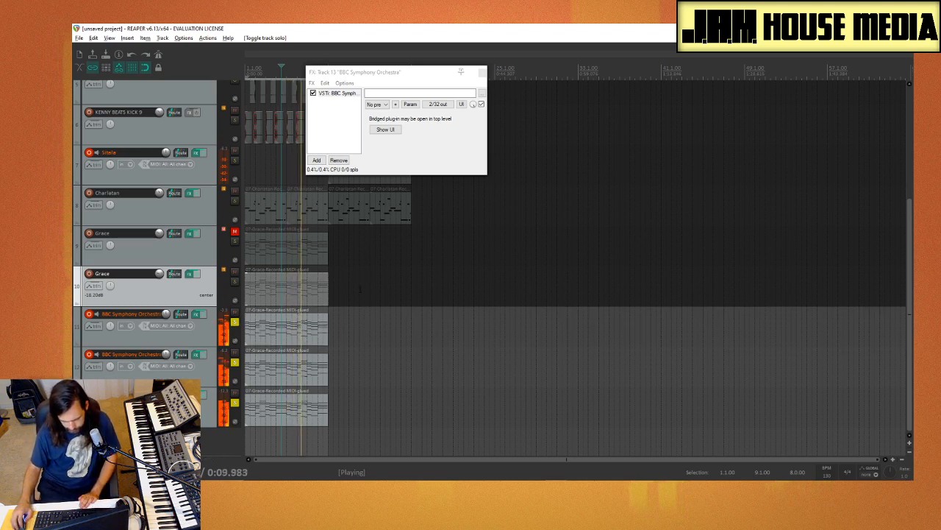
{"action": "key", "text": "Delete"}
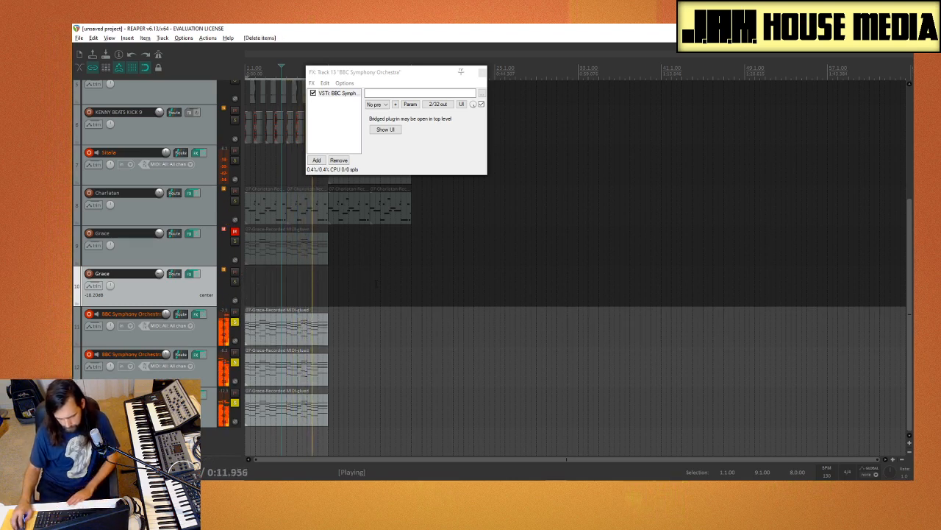
Step: Move the track 13 effects window aside and unsolo the three BBC Symphony Orchestra tracks so the full beat plays
{"action": "left_click_drag", "start_coordinate": [384, 76], "coordinate": [532, 111]}
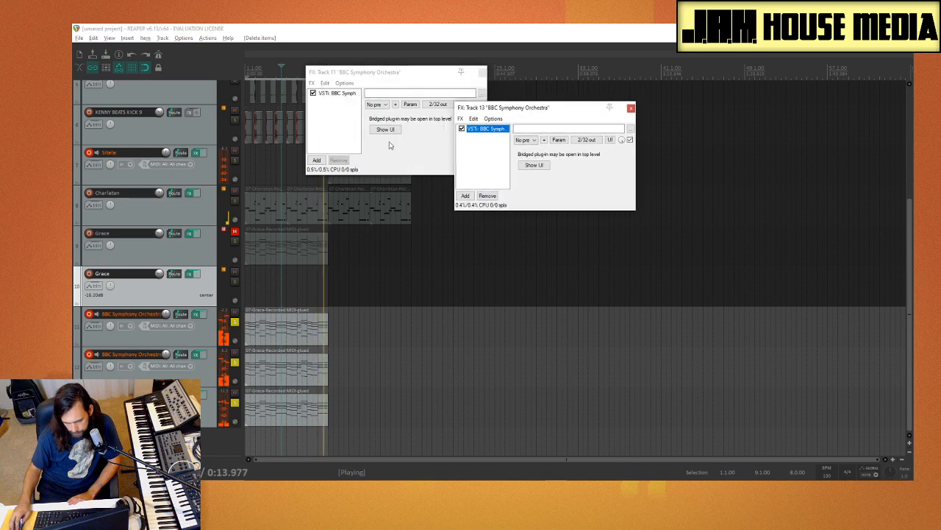
{"action": "left_click", "coordinate": [236, 362]}
{"action": "left_click", "coordinate": [235, 402]}
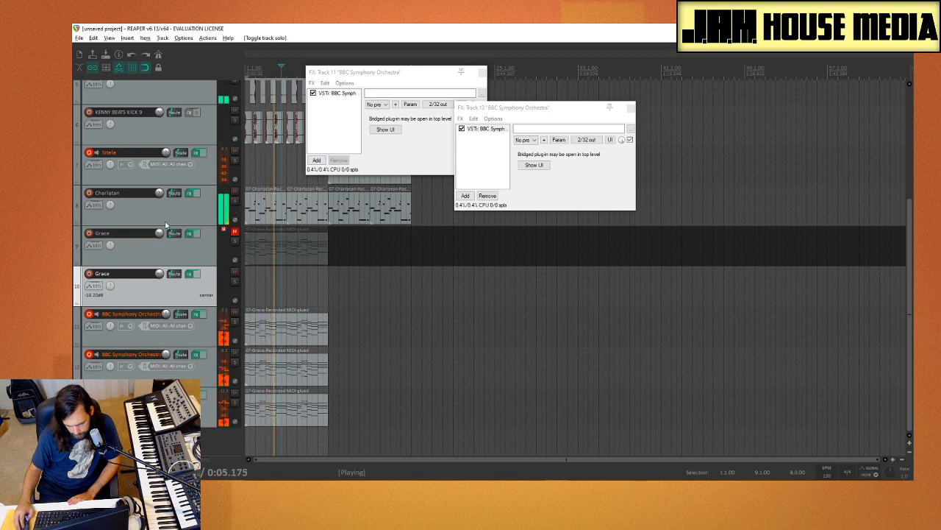
Step: Mute the KENNY BEATS KICK 9 track and set the Charlatan track's volume to about -16 dB
{"action": "scroll", "coordinate": [164, 213], "scroll_direction": "up", "scroll_amount": 3}
{"action": "scroll", "coordinate": [163, 210], "scroll_direction": "down", "scroll_amount": 1}
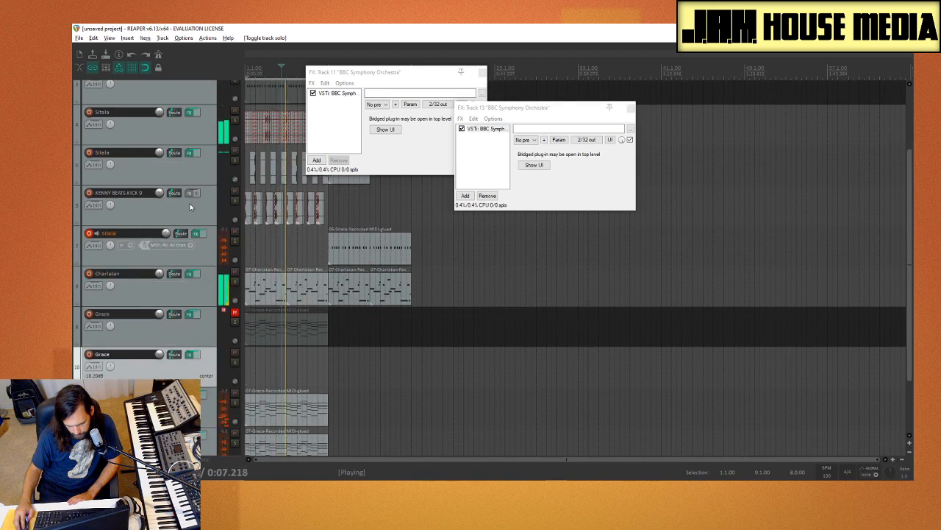
{"action": "left_click", "coordinate": [235, 192]}
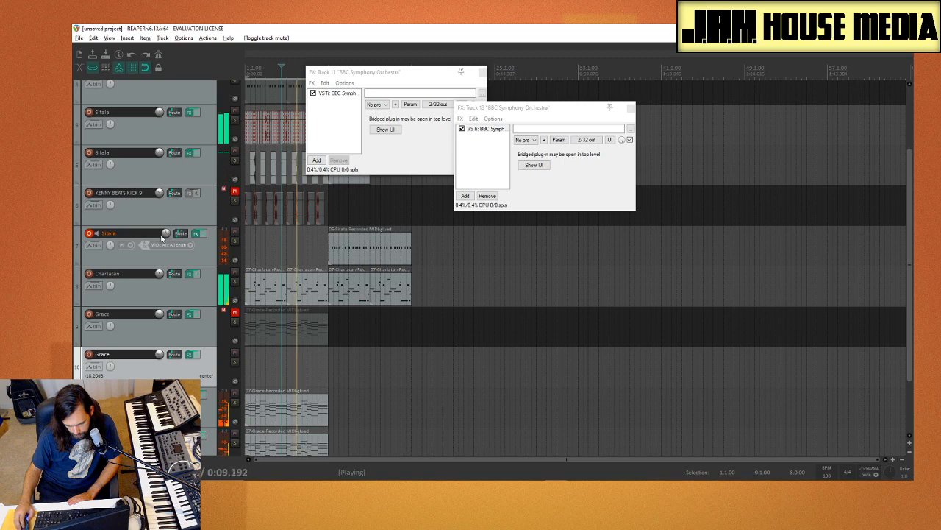
{"action": "scroll", "coordinate": [162, 231], "scroll_direction": "up", "scroll_amount": 2}
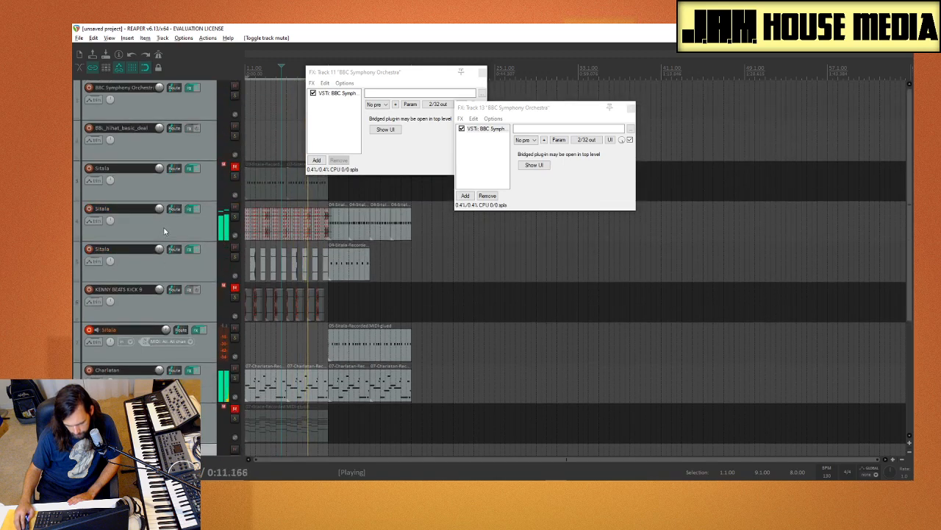
{"action": "left_click", "coordinate": [183, 310]}
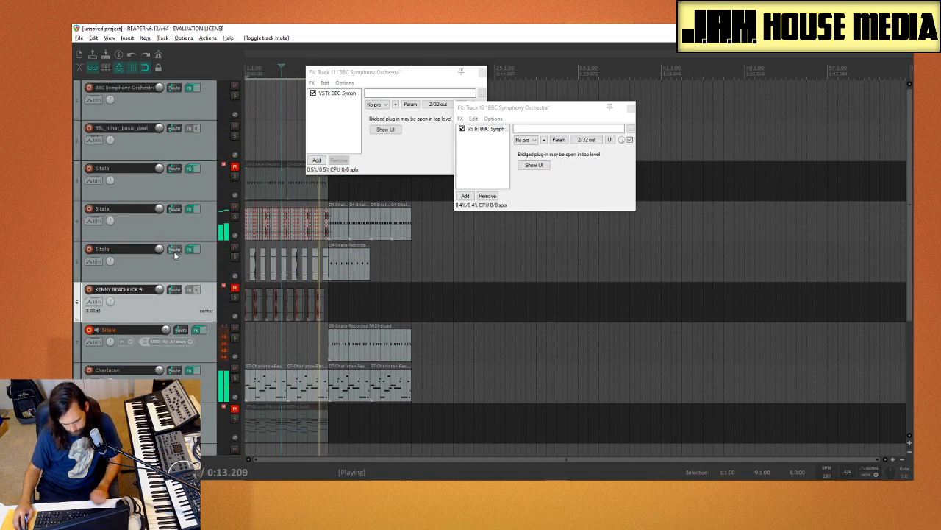
{"action": "scroll", "coordinate": [269, 312], "scroll_direction": "down", "scroll_amount": 1}
{"action": "scroll", "coordinate": [207, 313], "scroll_direction": "down", "scroll_amount": 1}
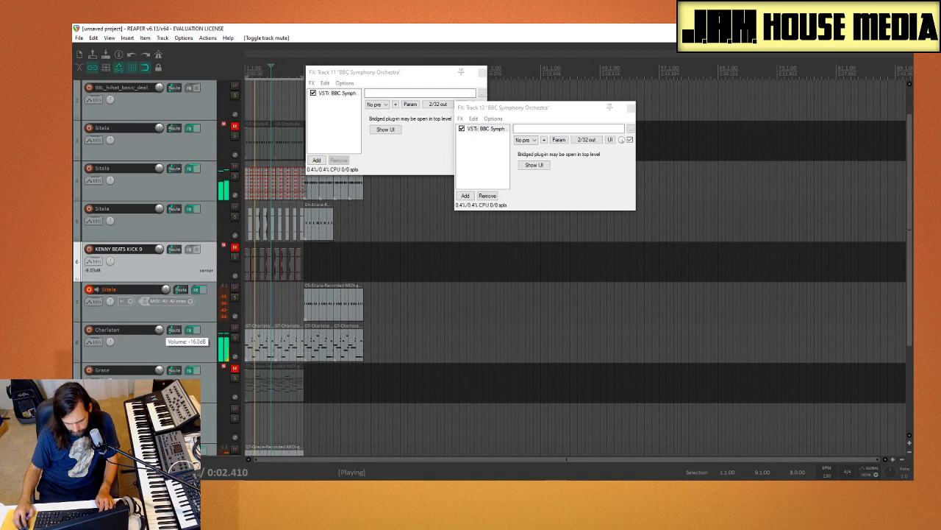
{"action": "scroll", "coordinate": [133, 266], "scroll_direction": "up", "scroll_amount": 1}
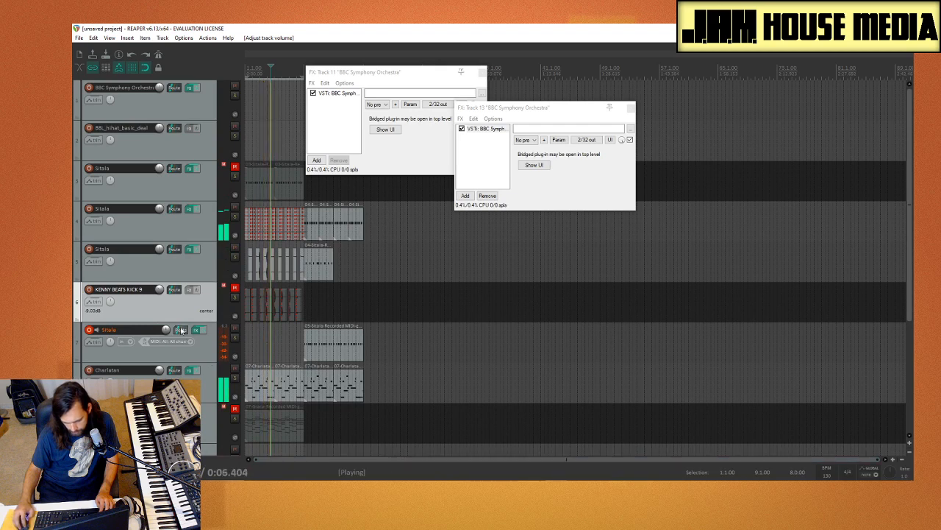
Step: Open the Media Explorer, close the track 13 and track 11 effects windows, and return to the Kenny Beats drum kit's main folder
{"action": "key", "text": "ctrl+alt+x"}
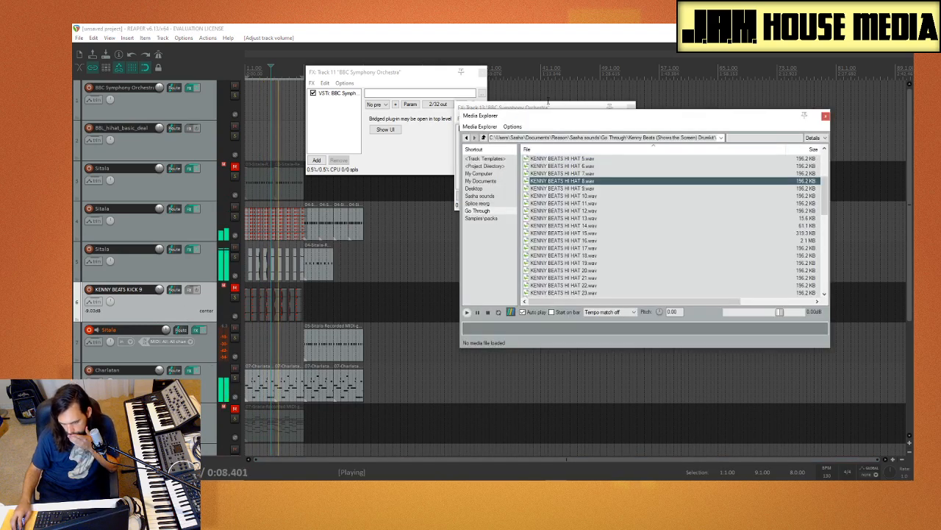
{"action": "left_click_drag", "start_coordinate": [623, 114], "coordinate": [554, 103]}
{"action": "left_click", "coordinate": [563, 96]}
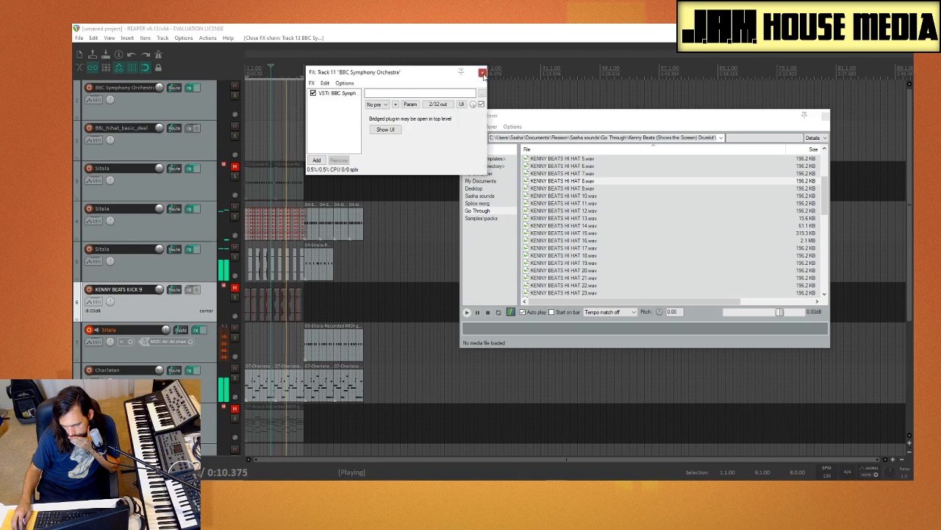
{"action": "left_click", "coordinate": [625, 240]}
{"action": "key", "text": "BackSpace"}
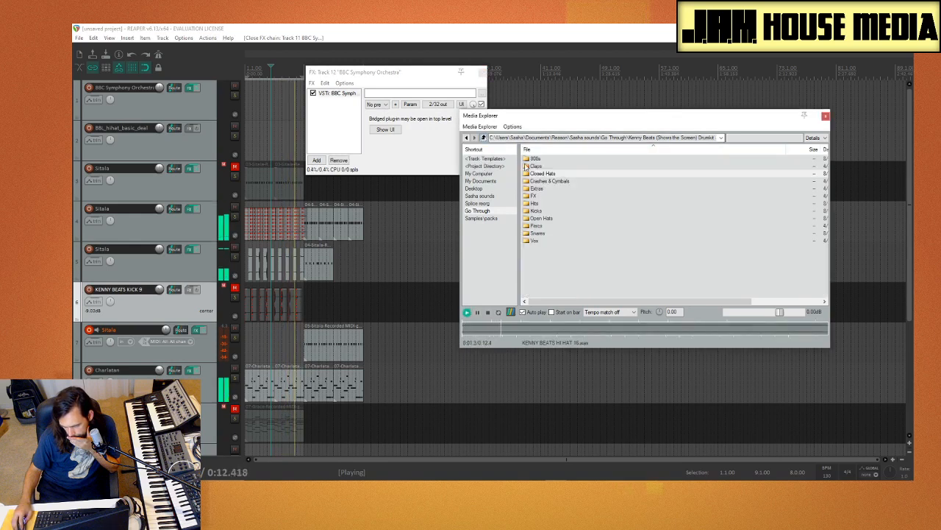
Step: Audition samples in the drum kit's Kicks folder against the beat and choose KENNY BEATS KICK 4.wav
{"action": "double_click", "coordinate": [553, 213]}
{"action": "left_click", "coordinate": [584, 233]}
{"action": "left_click", "coordinate": [592, 204]}
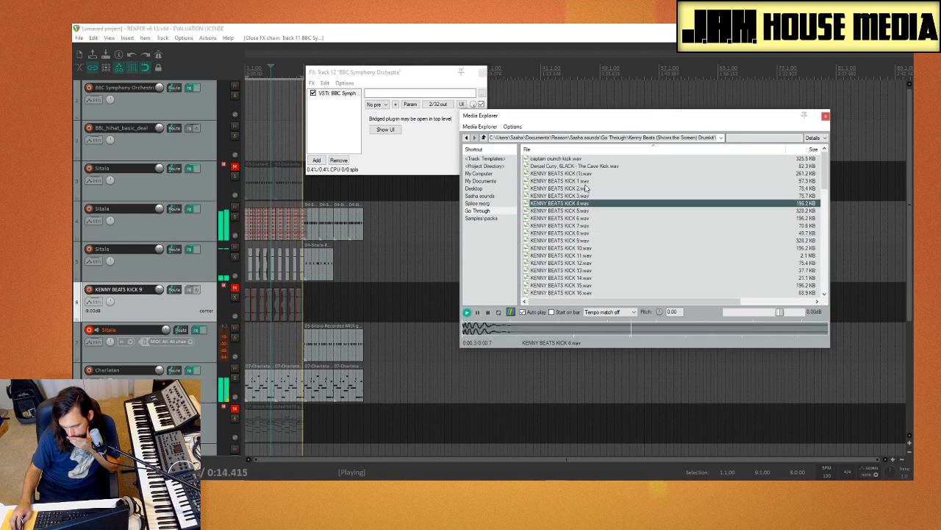
{"action": "left_click", "coordinate": [586, 188]}
{"action": "left_click", "coordinate": [590, 203]}
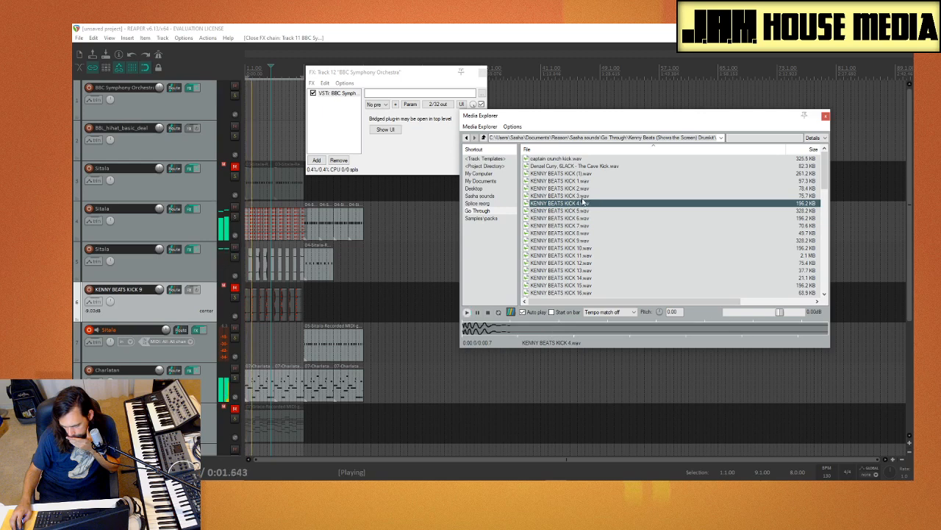
{"action": "left_click", "coordinate": [584, 196]}
{"action": "left_click", "coordinate": [583, 189]}
{"action": "left_click", "coordinate": [583, 182]}
{"action": "left_click", "coordinate": [584, 204]}
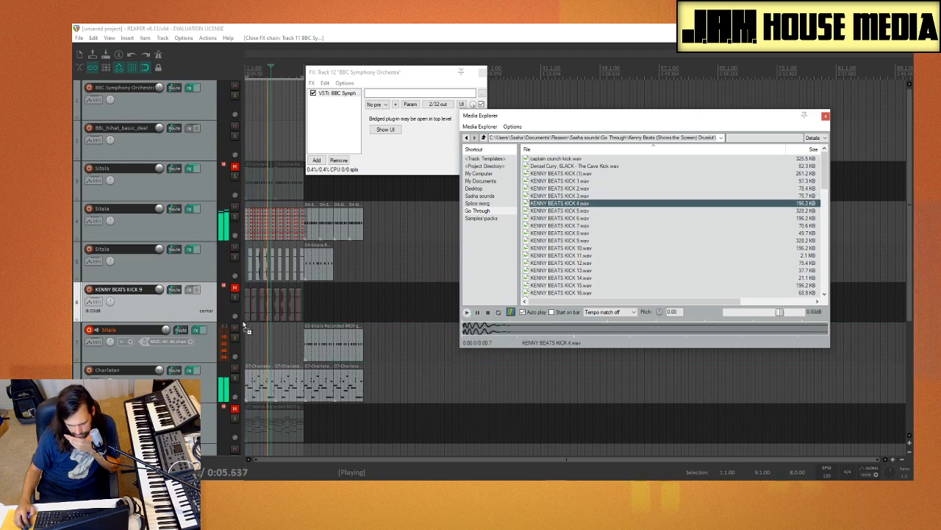
Step: Replace the old kick clips with KENNY BEATS KICK 4.wav at bar 9 of the kick track, and close the Media Explorer and effects window
{"action": "mouse_move", "coordinate": [243, 325]}
{"action": "left_mouse_down"}
{"action": "mouse_move", "coordinate": [244, 314]}
{"action": "mouse_move", "coordinate": [328, 312]}
{"action": "mouse_move", "coordinate": [284, 306]}
{"action": "mouse_move", "coordinate": [227, 318]}
{"action": "left_mouse_up"}
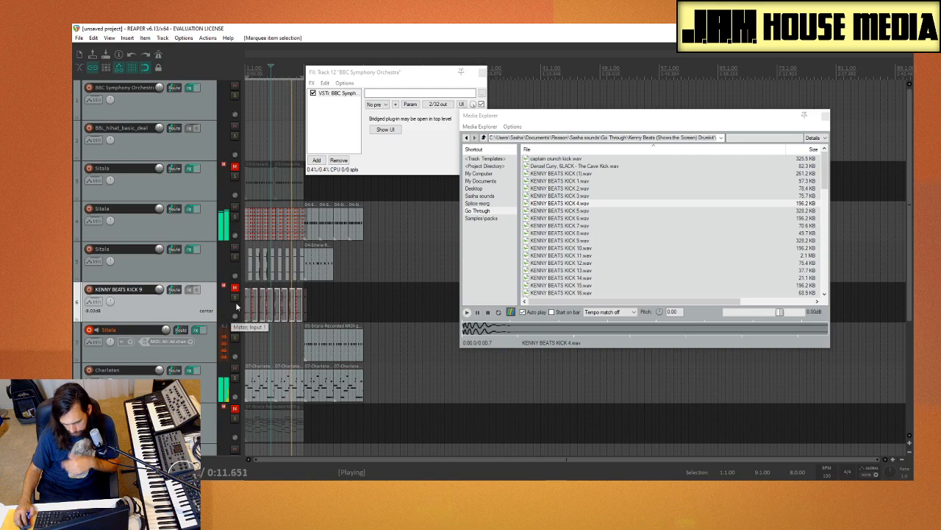
{"action": "key", "text": "Delete"}
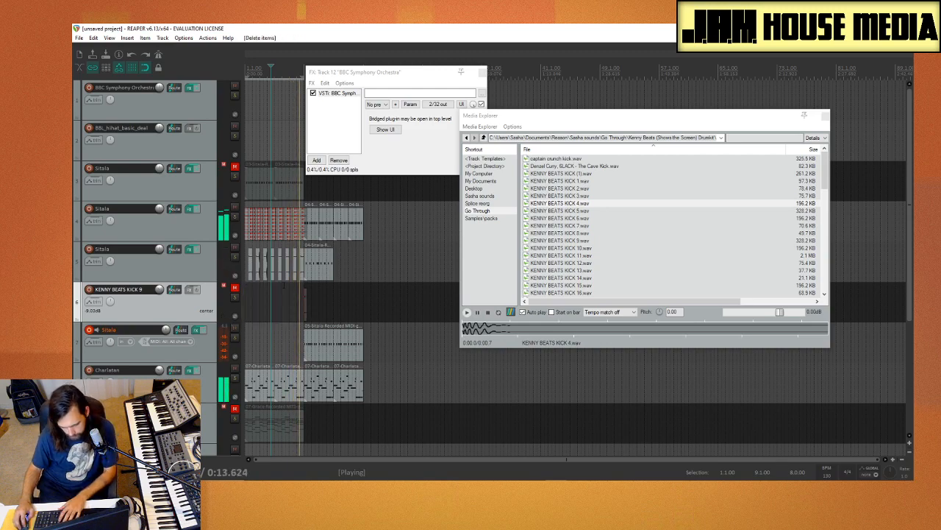
{"action": "key", "text": "space"}
{"action": "scroll", "coordinate": [256, 339], "scroll_direction": "up", "scroll_amount": 5}
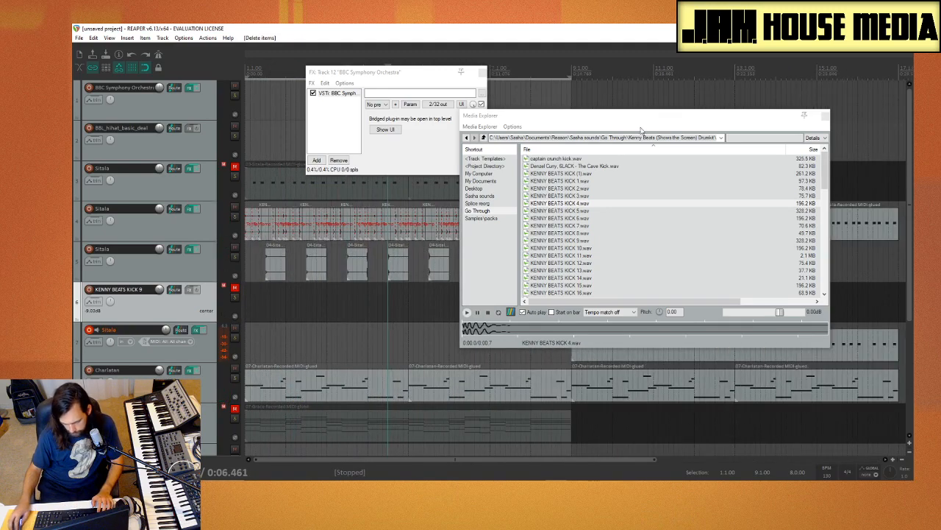
{"action": "left_click", "coordinate": [825, 116]}
{"action": "left_click", "coordinate": [482, 74]}
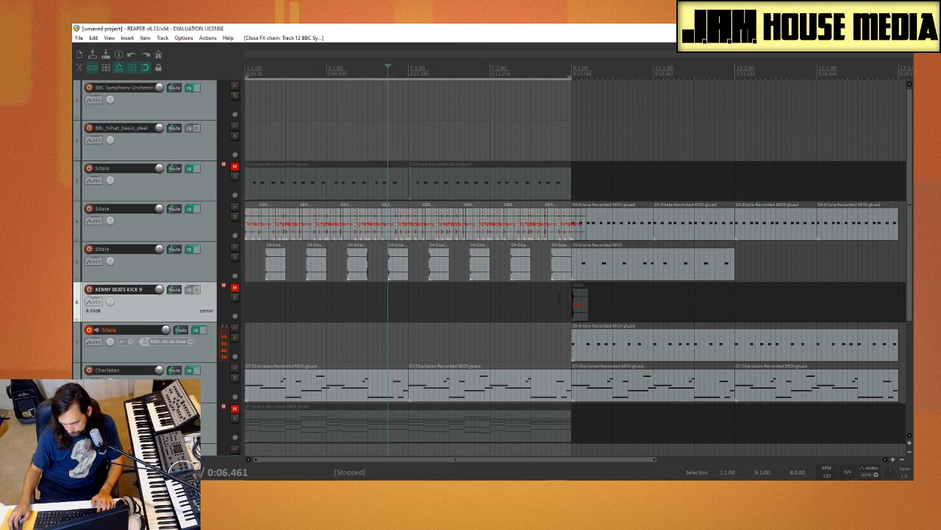
Step: Move the new kick clip from bar 9 to the project start and unmute the kick track
{"action": "left_click_drag", "start_coordinate": [580, 318], "coordinate": [225, 302]}
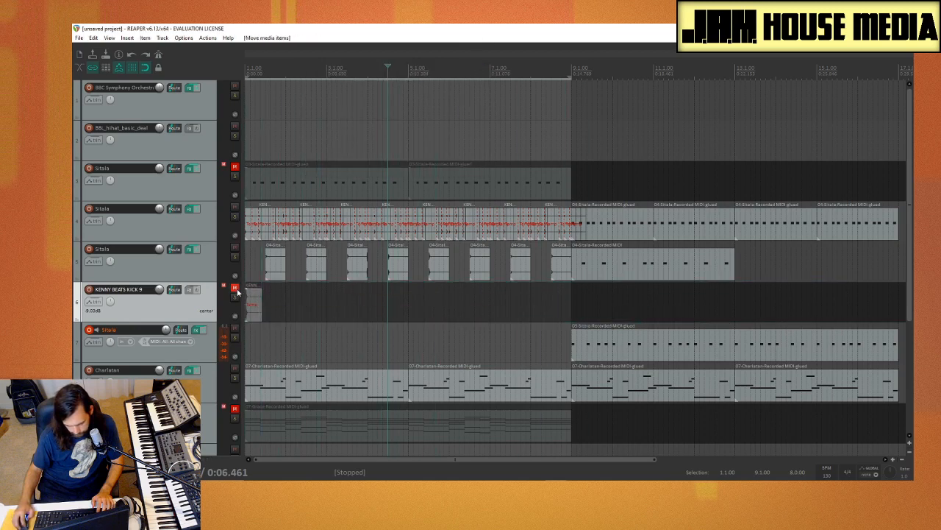
{"action": "left_click", "coordinate": [236, 289]}
{"action": "key", "text": "space"}
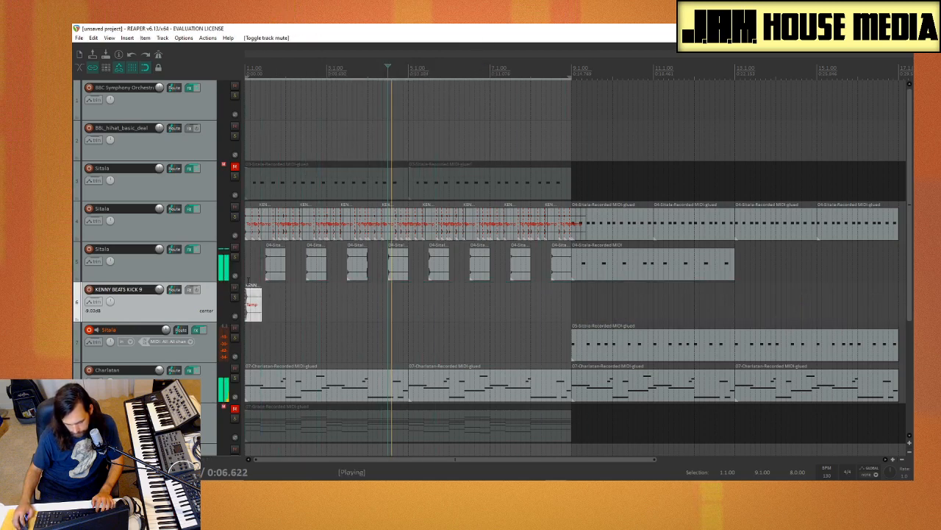
{"action": "left_click", "coordinate": [267, 282]}
{"action": "key", "text": "space"}
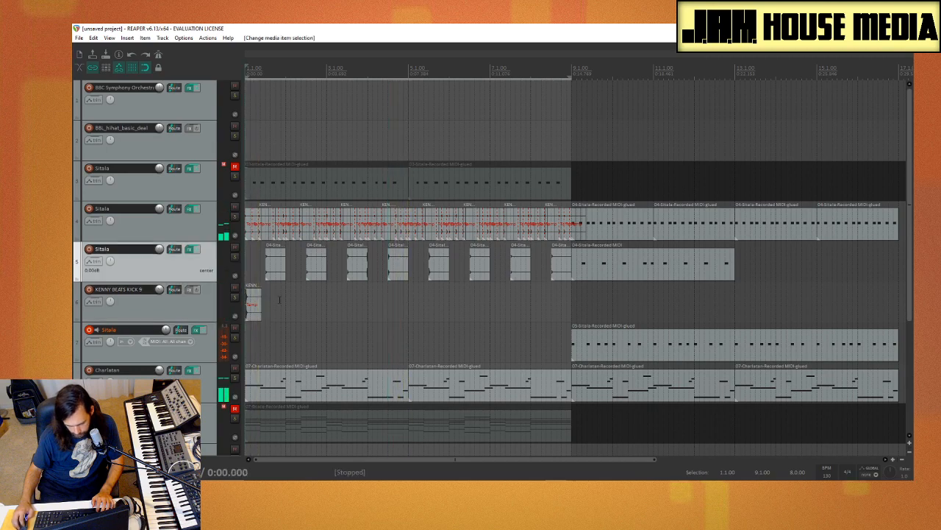
Step: Duplicate the kick clip a sixteenth note after beat 2 of bar 1 and play it back from the start
{"action": "scroll", "coordinate": [254, 311], "scroll_direction": "up", "scroll_amount": 2}
{"action": "scroll", "coordinate": [283, 308], "scroll_direction": "up", "scroll_amount": 3}
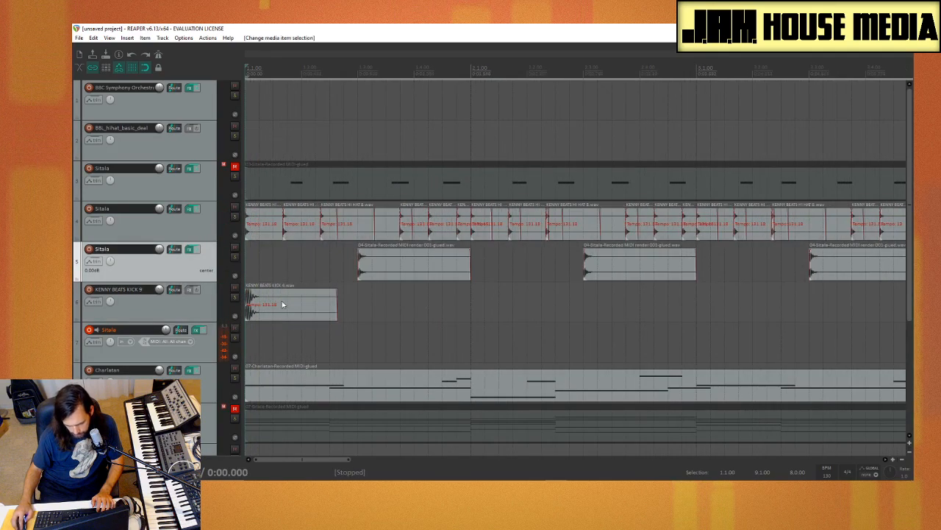
{"action": "left_click_drag", "start_coordinate": [294, 311], "coordinate": [346, 316]}
{"action": "key", "text": "space"}
{"action": "key", "text": "space"}
{"action": "key", "text": "space"}
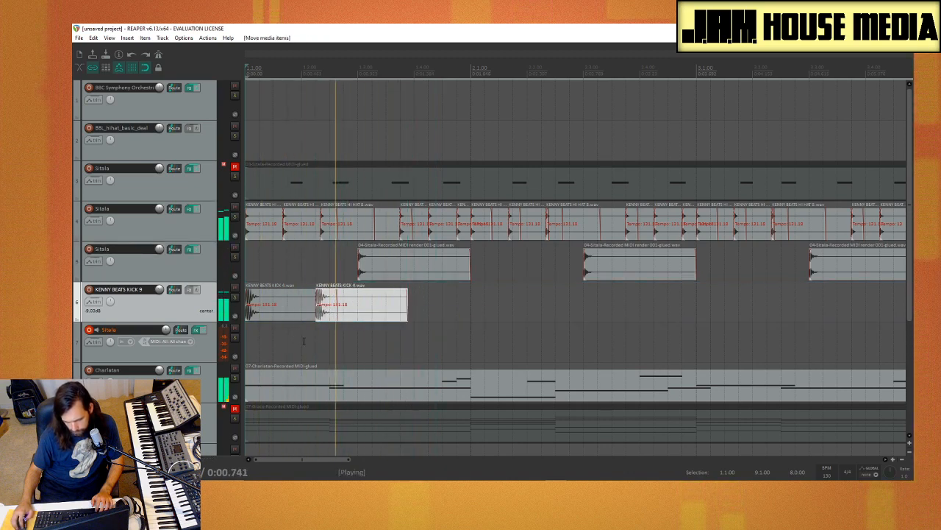
{"action": "key", "text": "space"}
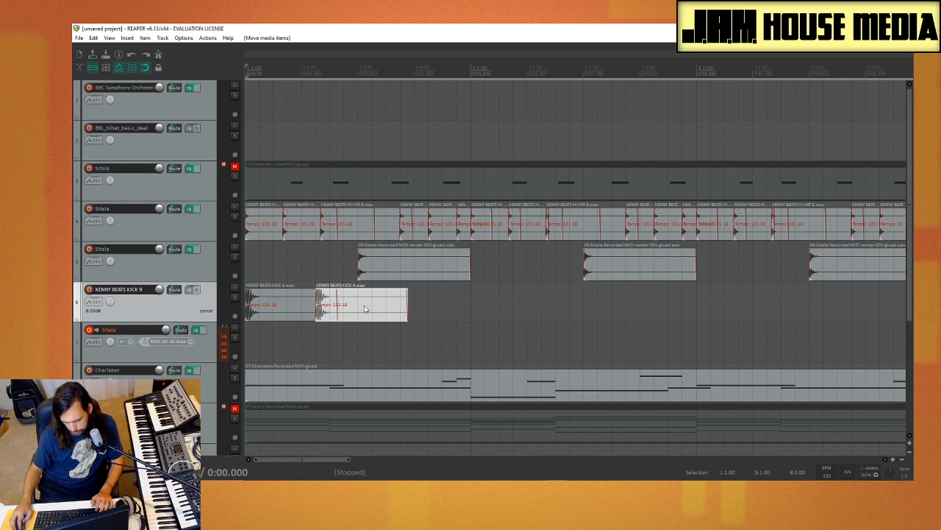
Step: Move the first track 5 Sitala hit to beat 2 and the second kick midway between beats 2 and 3, then play them
{"action": "left_click_drag", "start_coordinate": [365, 308], "coordinate": [477, 309]}
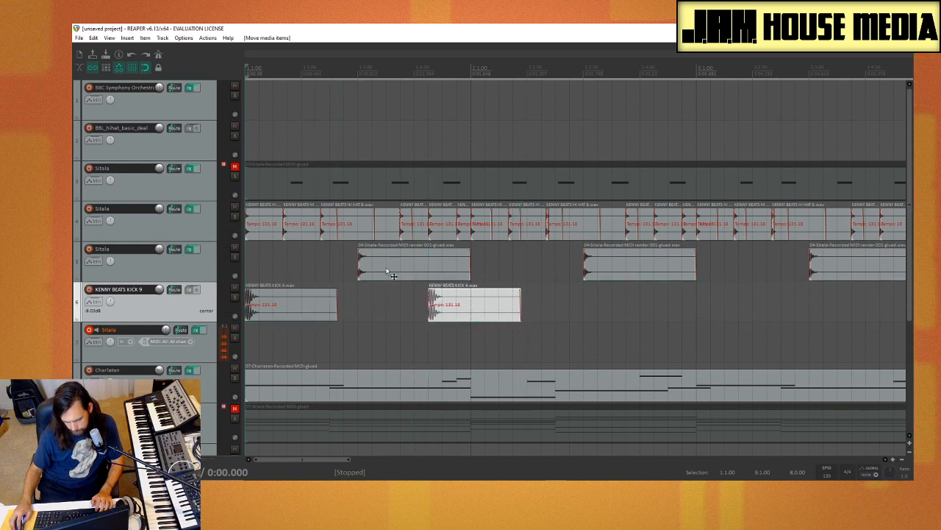
{"action": "left_click_drag", "start_coordinate": [389, 273], "coordinate": [332, 273]}
{"action": "left_click_drag", "start_coordinate": [454, 307], "coordinate": [353, 311]}
{"action": "key", "text": "space"}
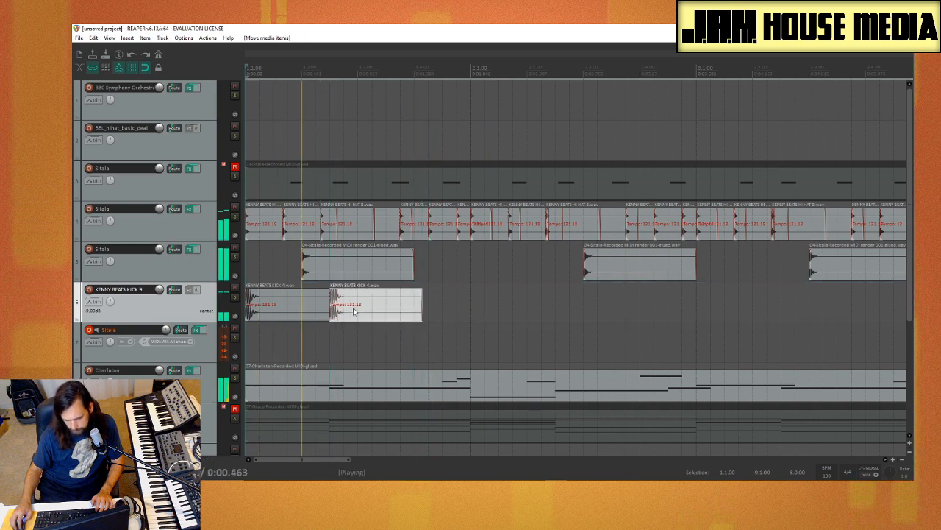
Step: Delete the first Sitala hit on track 5, move the following hit to beat 4 of bar 1, and play from the start
{"action": "key", "text": "space"}
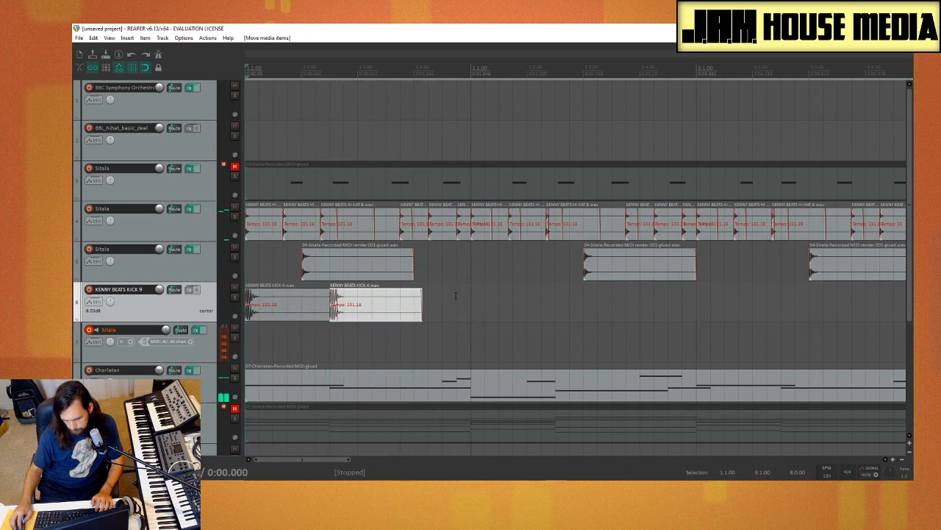
{"action": "left_click", "coordinate": [403, 265]}
{"action": "key", "text": "Delete"}
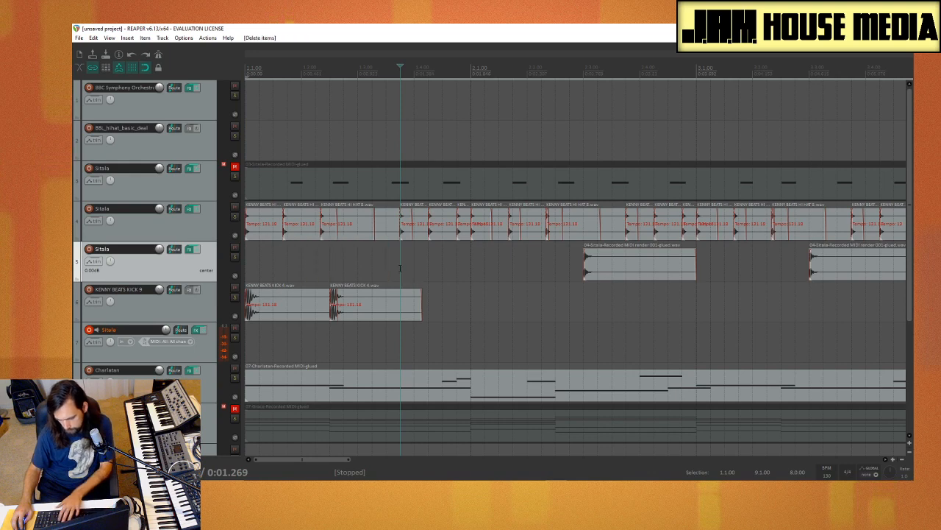
{"action": "left_click", "coordinate": [454, 286]}
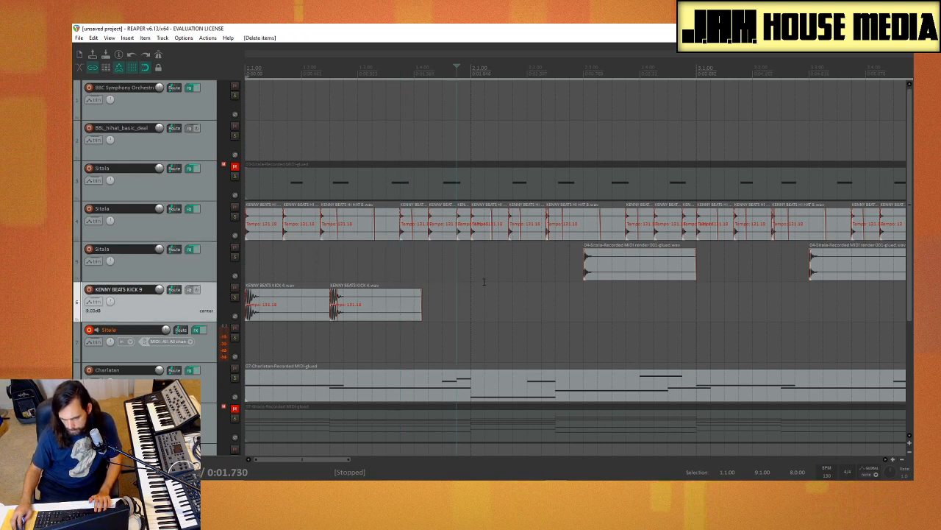
{"action": "left_click", "coordinate": [539, 313]}
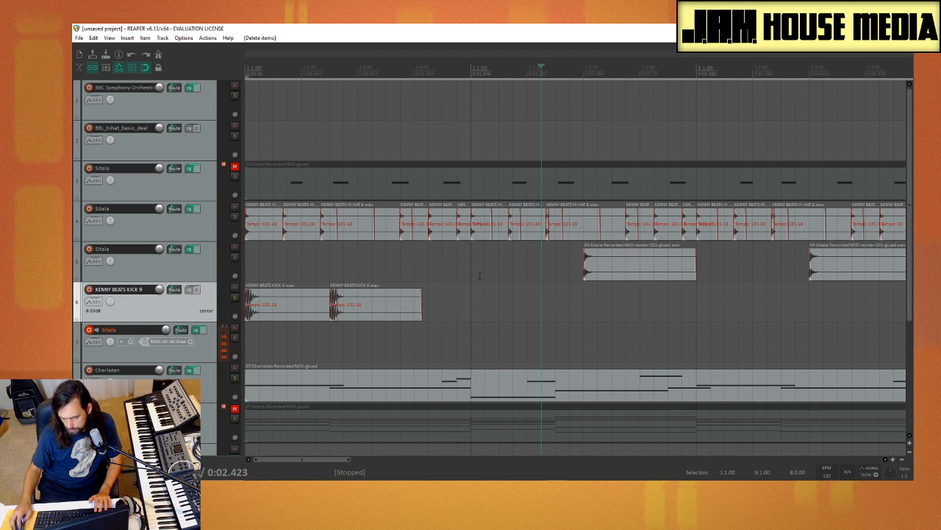
{"action": "left_click_drag", "start_coordinate": [623, 270], "coordinate": [471, 268]}
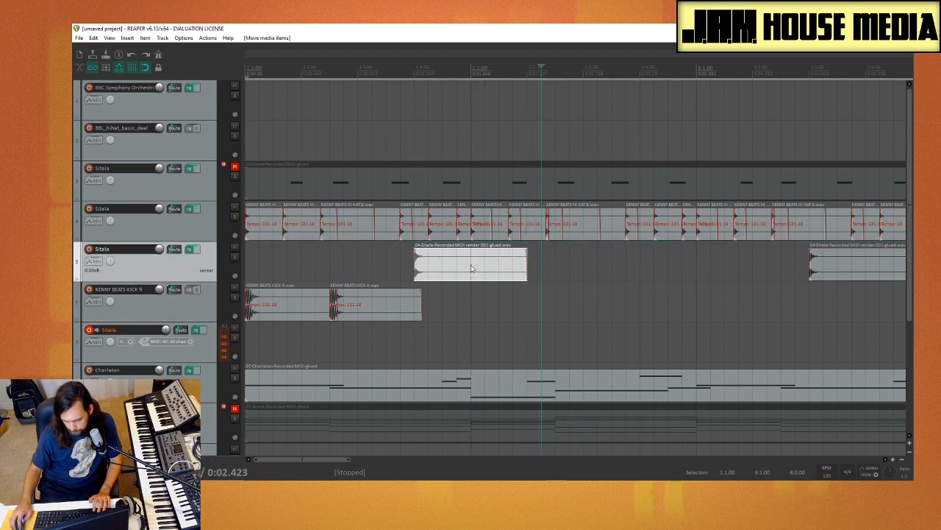
{"action": "key", "text": "space"}
{"action": "left_click", "coordinate": [252, 346]}
{"action": "key", "text": "space"}
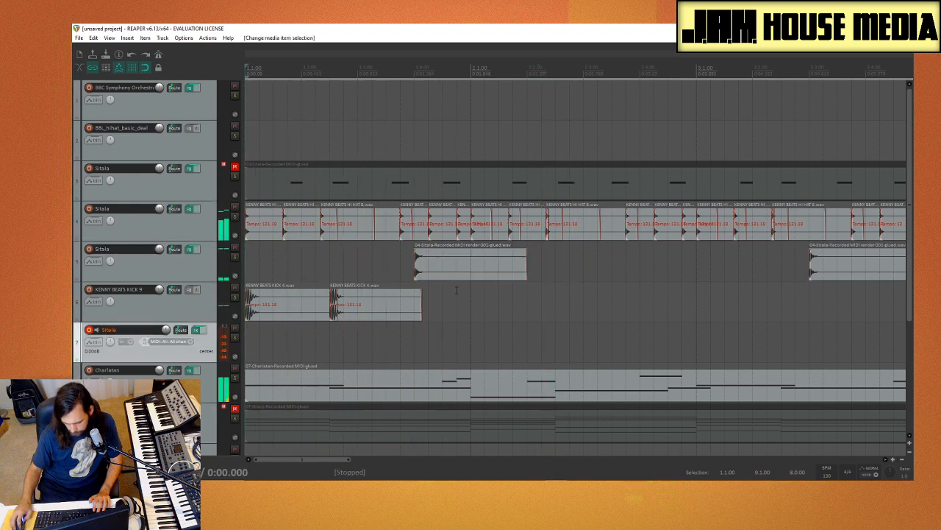
Step: Duplicate the two bar 1 kick clips to the start of bar 2 and play from the project start
{"action": "left_click_drag", "start_coordinate": [428, 305], "coordinate": [520, 304]}
{"action": "left_click", "coordinate": [251, 345]}
{"action": "key", "text": "space"}
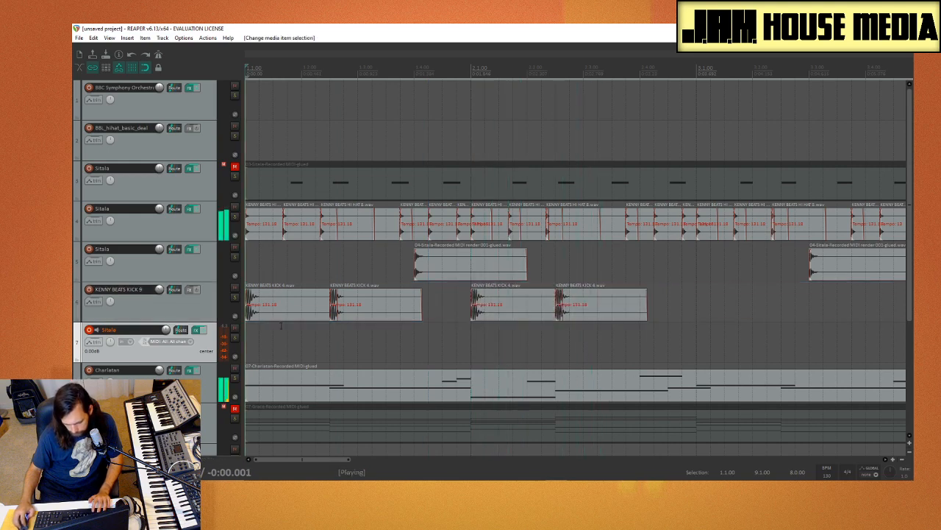
Step: Duplicate the bar 1 Sitala hit on track 5 to beat 4 of bar 2 and play the result
{"action": "scroll", "coordinate": [311, 296], "scroll_direction": "down", "scroll_amount": 2}
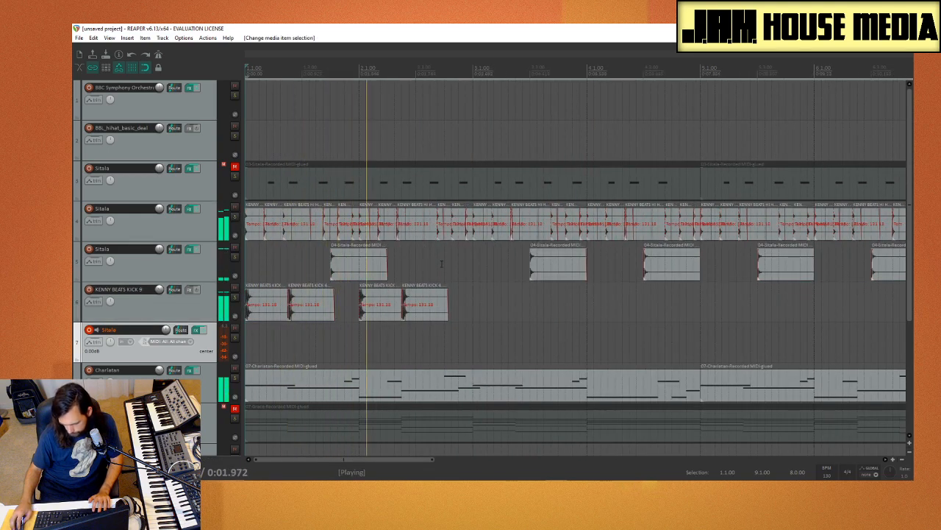
{"action": "key", "text": "space"}
{"action": "left_click_drag", "start_coordinate": [355, 264], "coordinate": [461, 272]}
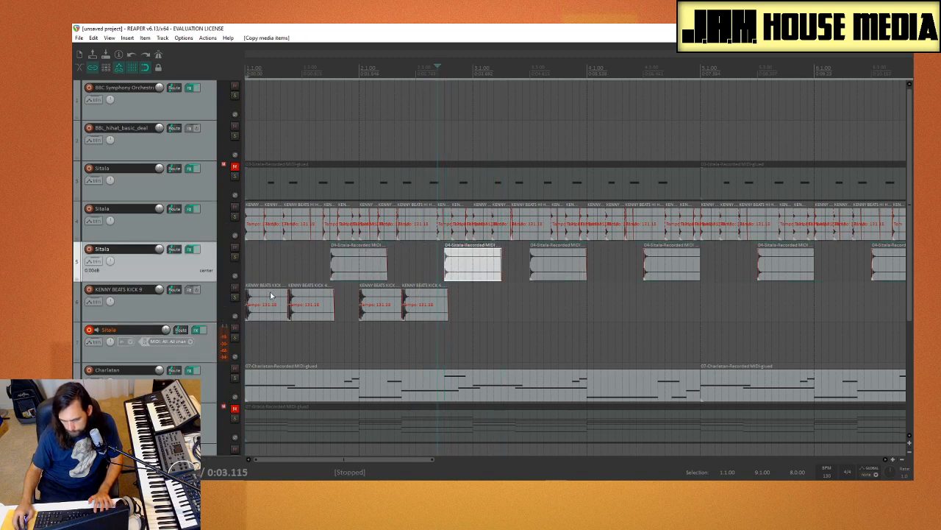
{"action": "left_click", "coordinate": [255, 274]}
{"action": "key", "text": "space"}
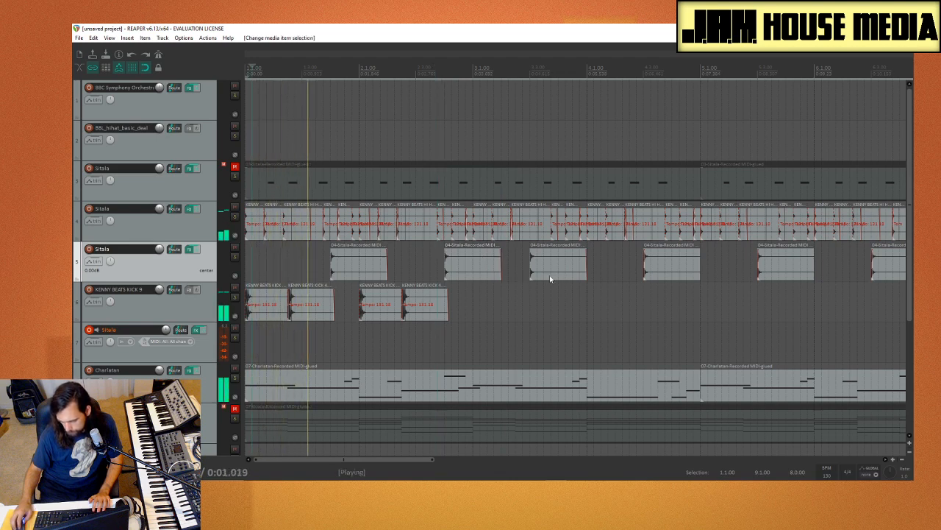
Step: Delete the three track 5 Sitala hits in bars 3 to 5 and set the time selection from bar 1 to bar 5
{"action": "left_click_drag", "start_coordinate": [513, 260], "coordinate": [823, 295]}
{"action": "key", "text": "Delete"}
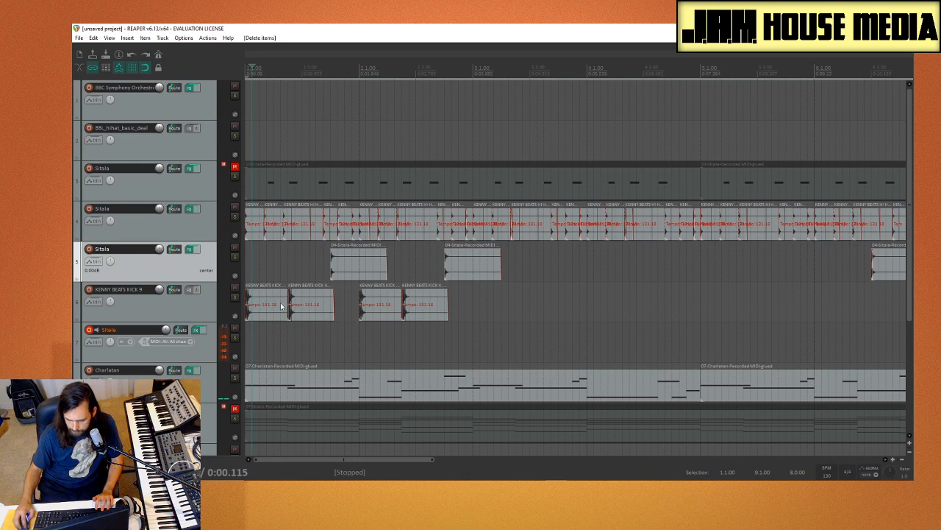
{"action": "left_click", "coordinate": [247, 347]}
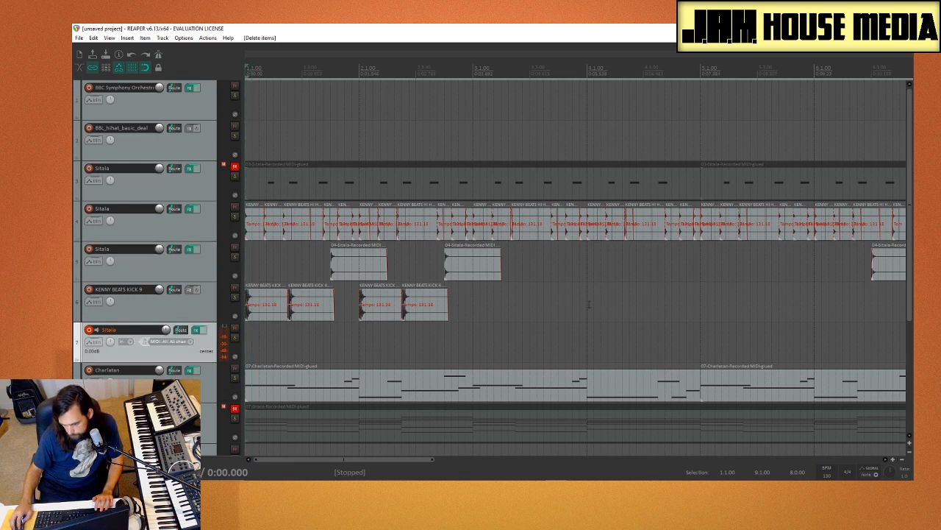
{"action": "left_click_drag", "start_coordinate": [700, 289], "coordinate": [245, 323]}
{"action": "key", "text": "space"}
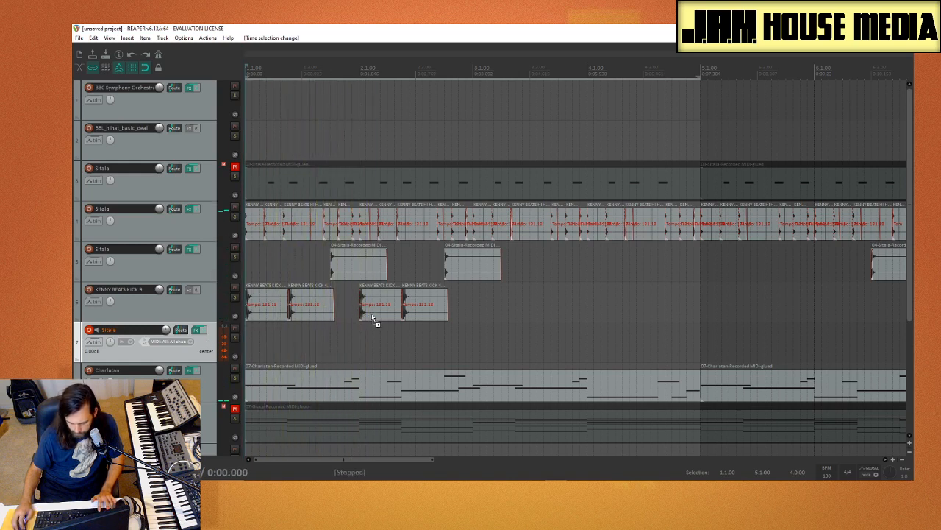
Step: Add a copy of the kick a sixteenth note before bar 2 and play it back from the start
{"action": "left_click_drag", "start_coordinate": [372, 313], "coordinate": [364, 314]}
{"action": "left_click", "coordinate": [249, 349]}
{"action": "key", "text": "space"}
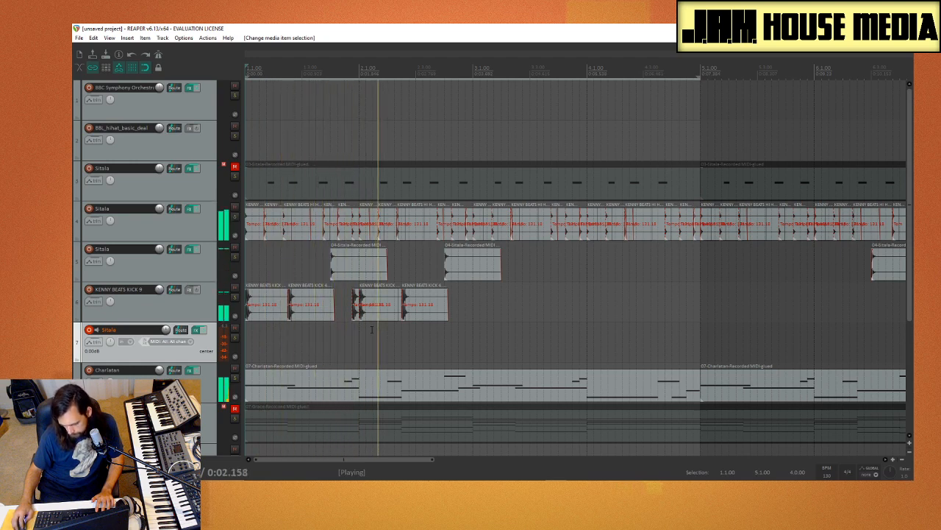
{"action": "key", "text": "space"}
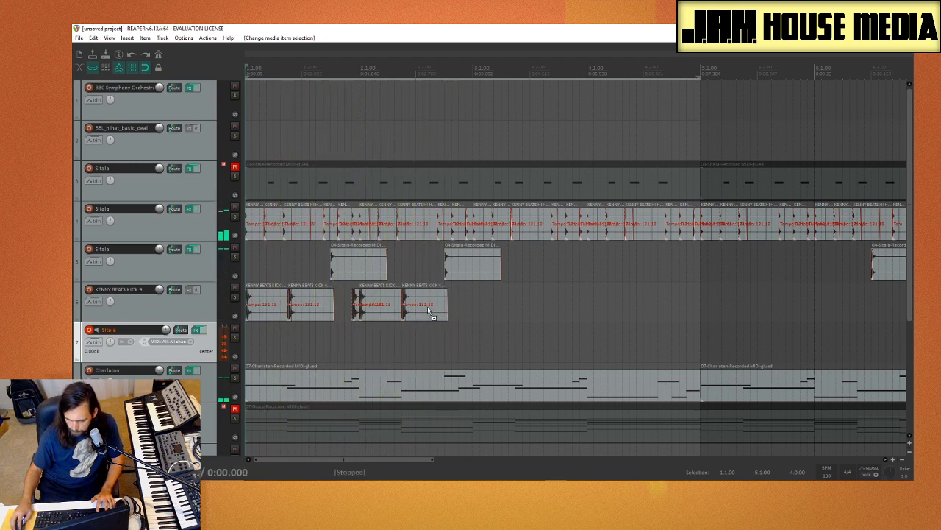
Step: Duplicate the kick and Sitala hits of bars 1 and 2 into bars 3 and 4 and play the four-bar loop
{"action": "left_click_drag", "start_coordinate": [500, 285], "coordinate": [486, 325]}
{"action": "key", "text": "space"}
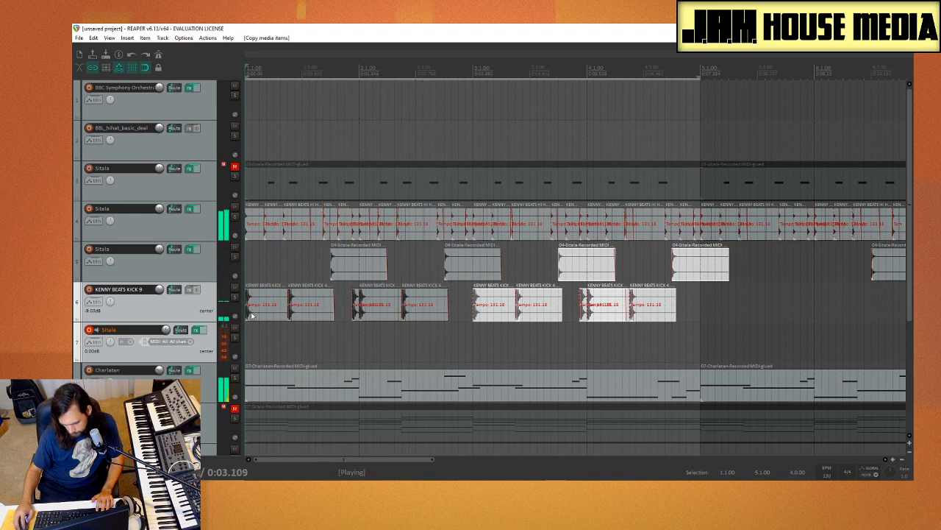
{"action": "left_click", "coordinate": [764, 267]}
{"action": "left_click", "coordinate": [287, 330]}
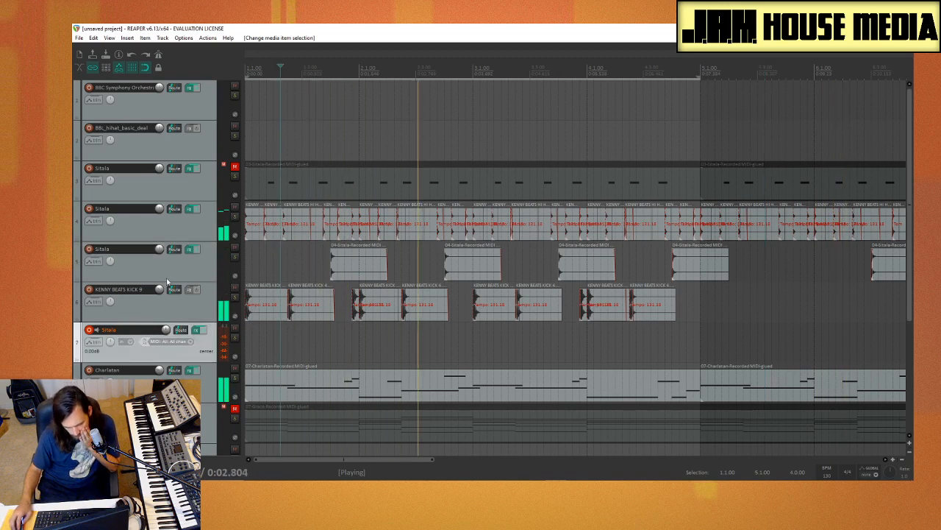
Step: Insert the Charlatan (x86) synth on a new track and set its voice mode to POLY
{"action": "scroll", "coordinate": [99, 252], "scroll_direction": "down", "scroll_amount": 4}
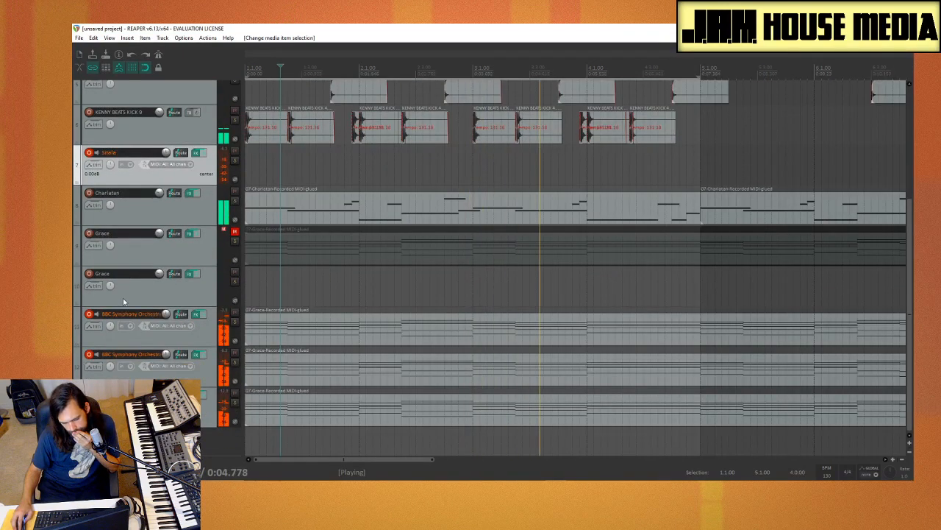
{"action": "left_click", "coordinate": [132, 443]}
{"action": "right_click", "coordinate": [201, 380]}
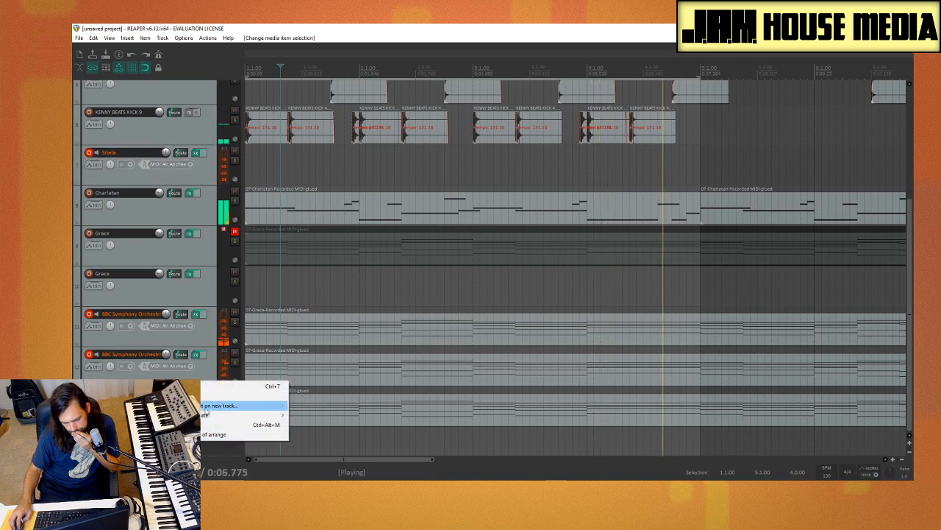
{"action": "left_click", "coordinate": [236, 404]}
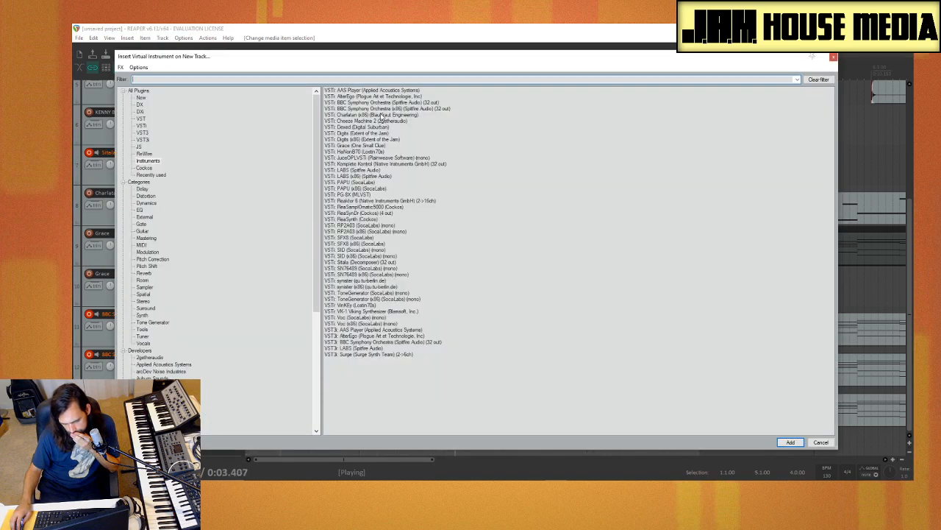
{"action": "double_click", "coordinate": [382, 117]}
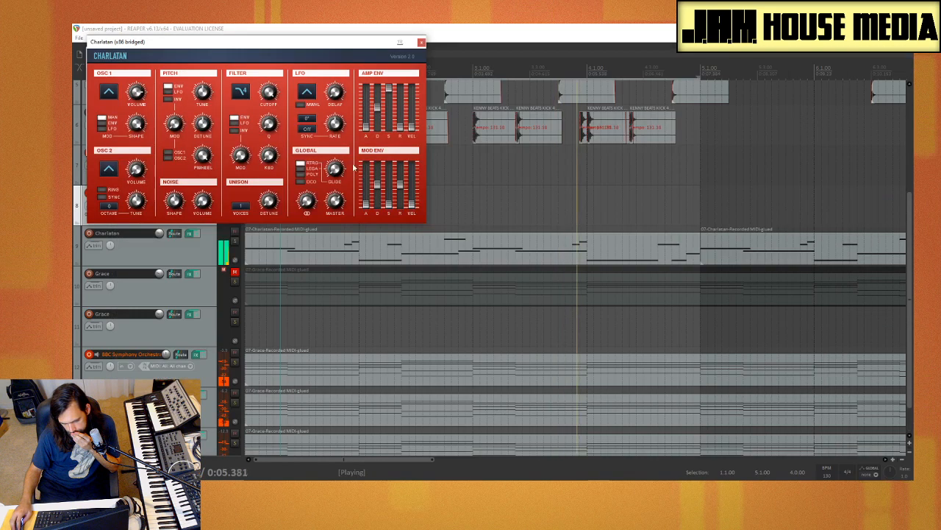
{"action": "left_click", "coordinate": [298, 175]}
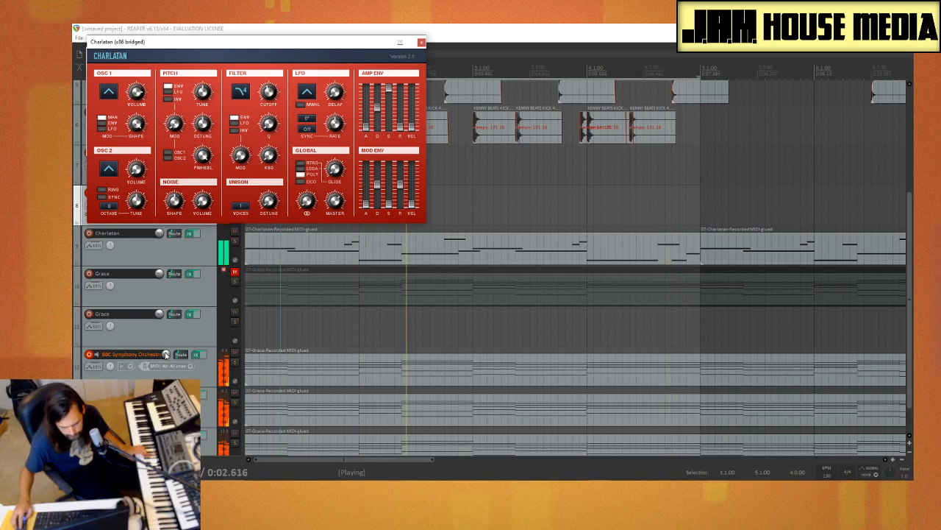
Step: Disarm the record-enabled BBC Symphony Orchestra tracks and return to the new Charlatan track
{"action": "scroll", "coordinate": [89, 314], "scroll_direction": "down", "scroll_amount": 1}
{"action": "left_click", "coordinate": [89, 314]}
{"action": "left_click", "coordinate": [89, 354]}
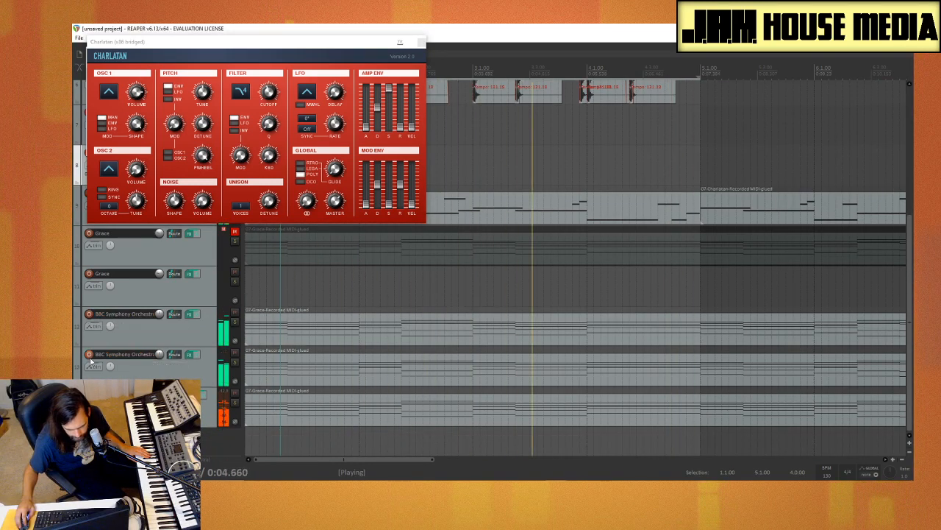
{"action": "scroll", "coordinate": [147, 358], "scroll_direction": "up", "scroll_amount": 3}
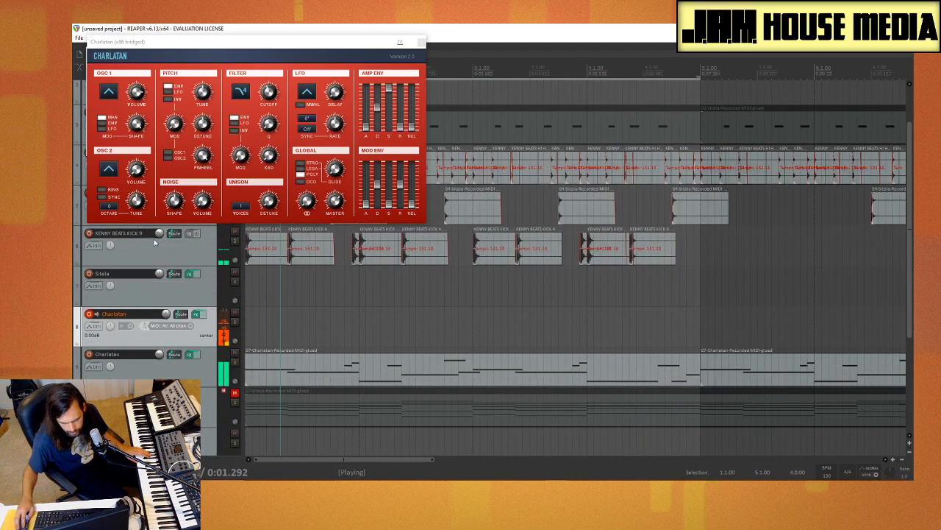
Step: Try recording a melody on the new Charlatan track over the four-bar loop, and undo the recording
{"action": "left_click", "coordinate": [335, 93]}
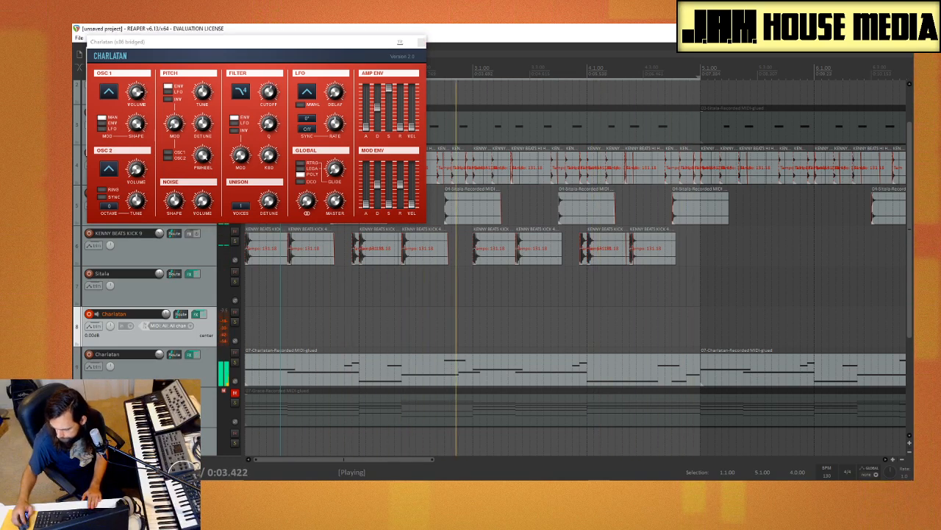
{"action": "key", "text": "ctrl+r"}
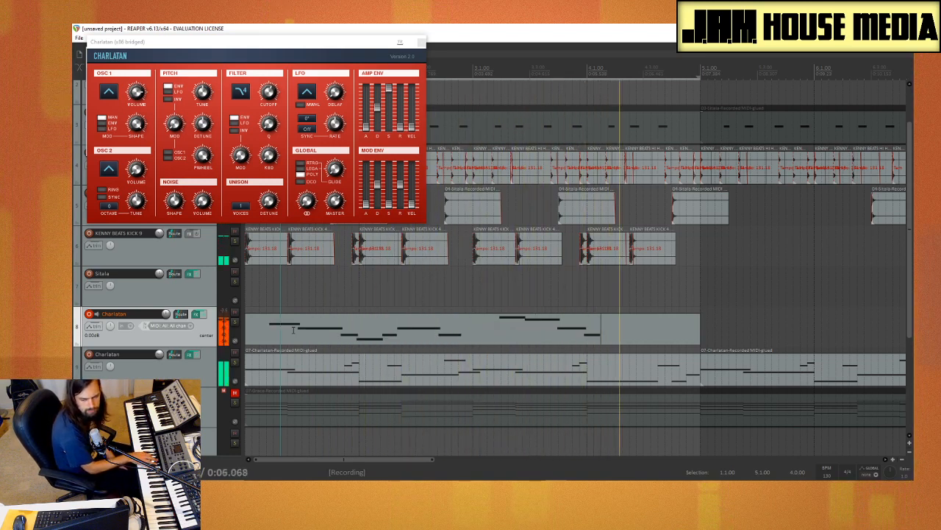
{"action": "key", "text": "space"}
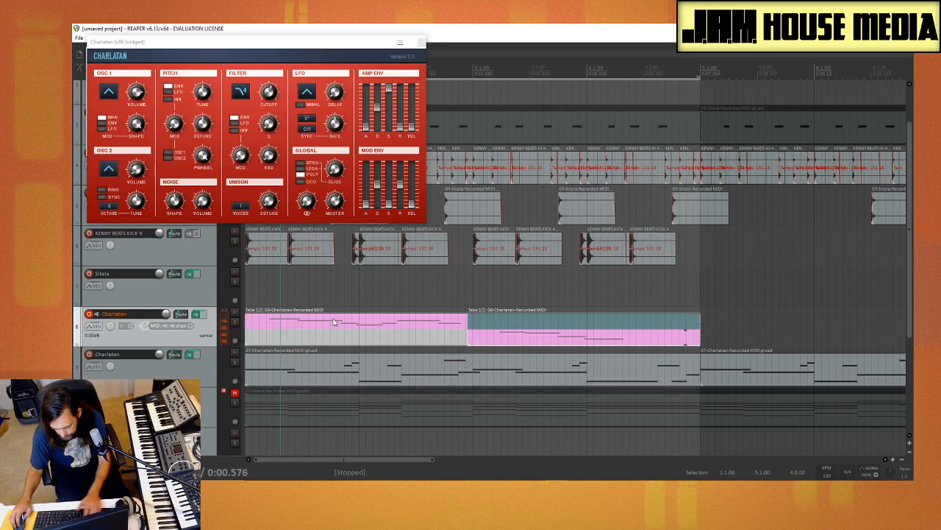
{"action": "key", "text": "ctrl+z"}
Step: Record another set of looped Charlatan takes from the project start and delete the recorded item
{"action": "left_click", "coordinate": [247, 335]}
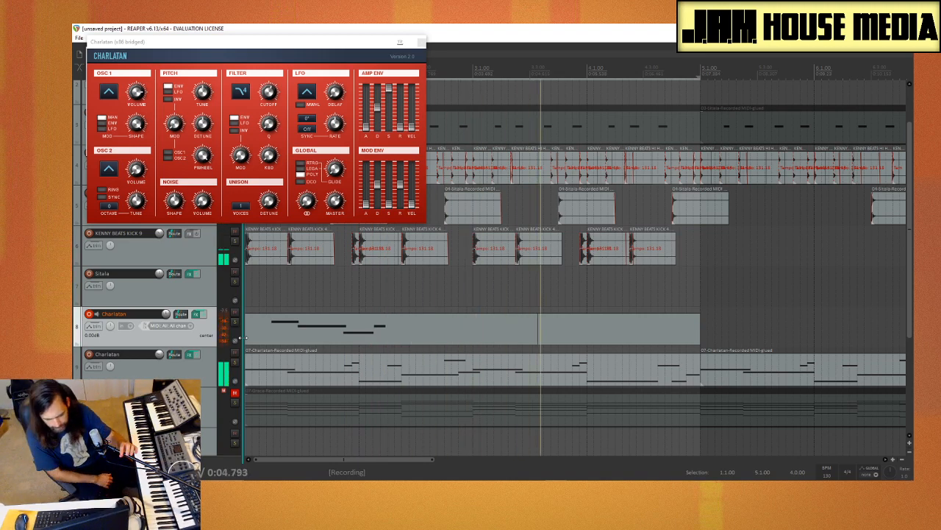
{"action": "key", "text": "space"}
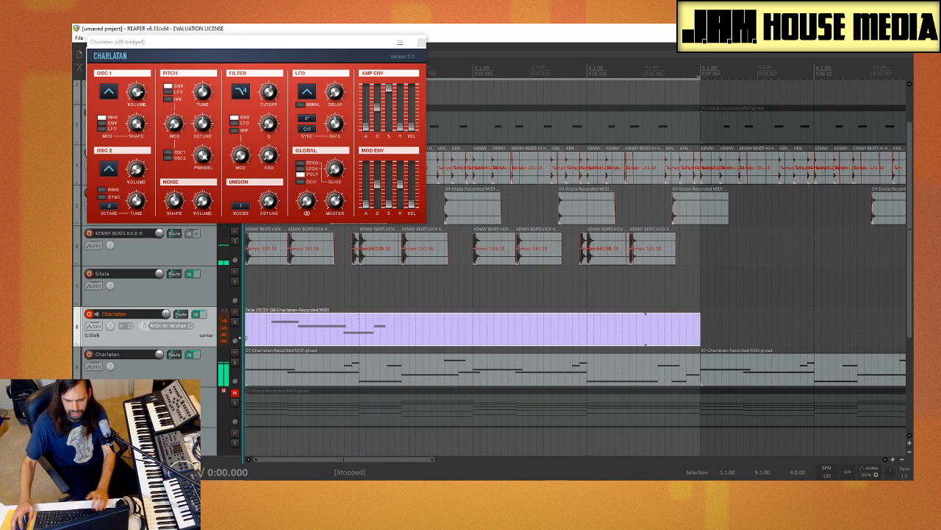
{"action": "left_click", "coordinate": [410, 317]}
{"action": "key", "text": "Delete"}
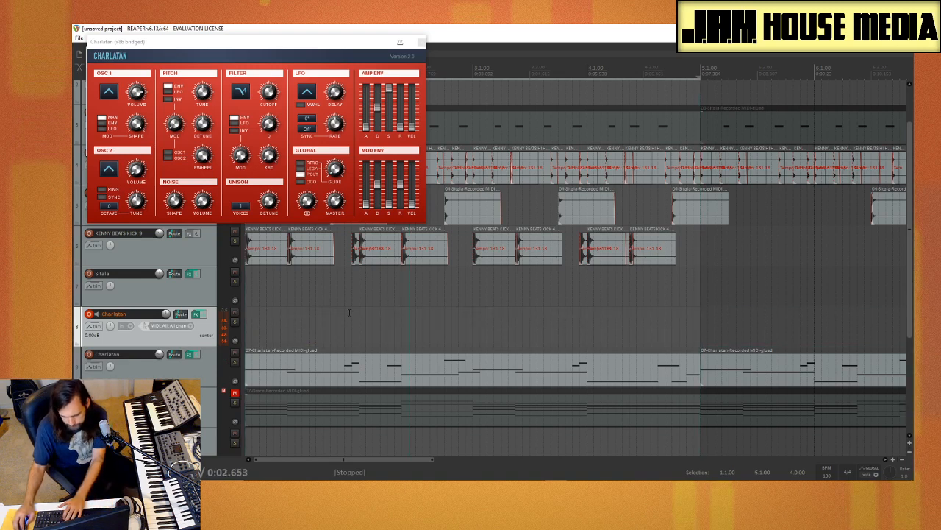
Step: Record looped melody takes on the new Charlatan track over bars 1 to 4, starting from the project start
{"action": "key", "text": "Home"}
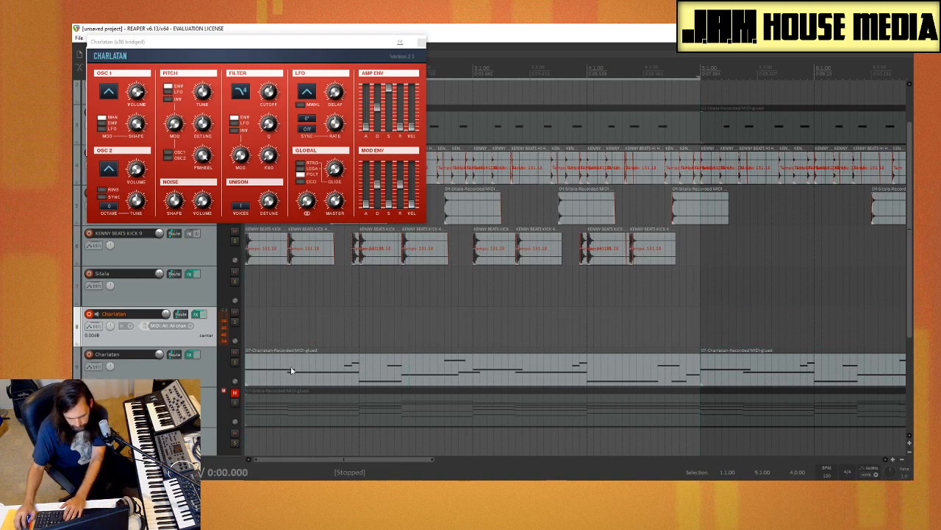
{"action": "key", "text": "ctrl+r"}
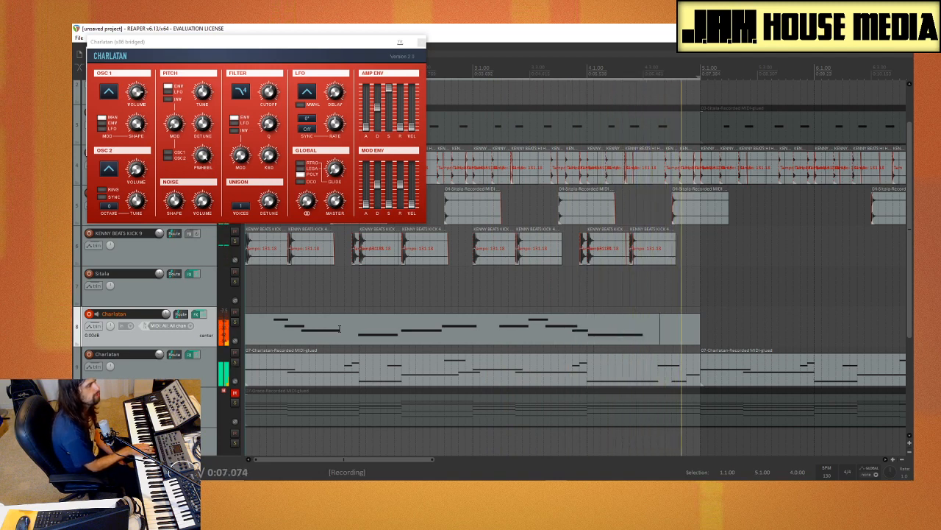
{"action": "key", "text": "space"}
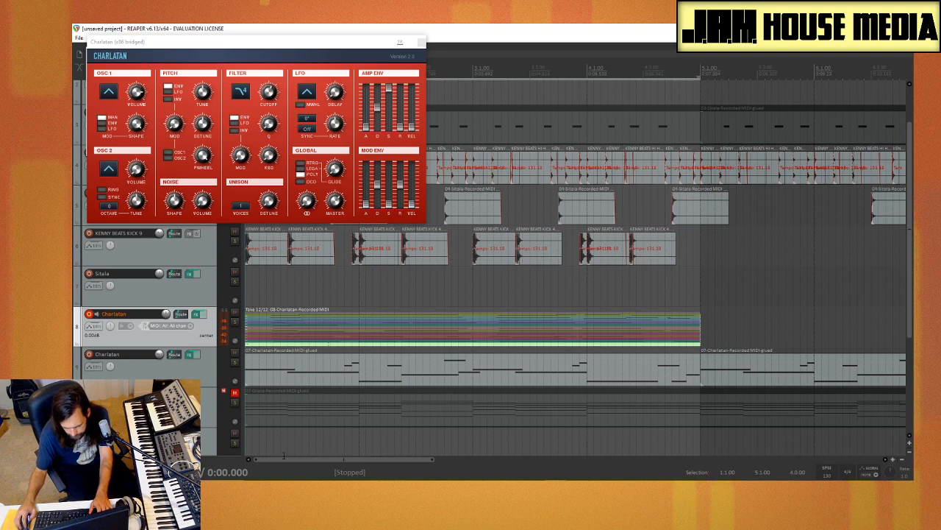
Step: Enlarge the new Charlatan track, duplicate its multi-take item to bar 5, and make take 11 active in the copy
{"action": "scroll", "coordinate": [320, 352], "scroll_direction": "down", "scroll_amount": 2}
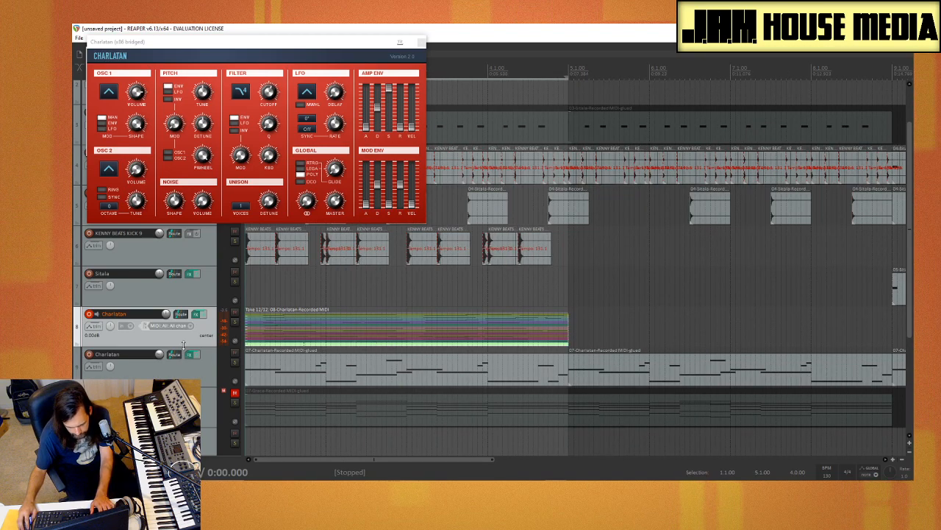
{"action": "left_click_drag", "start_coordinate": [335, 352], "coordinate": [303, 429]}
{"action": "left_click_drag", "start_coordinate": [364, 322], "coordinate": [660, 325]}
{"action": "left_click", "coordinate": [630, 421]}
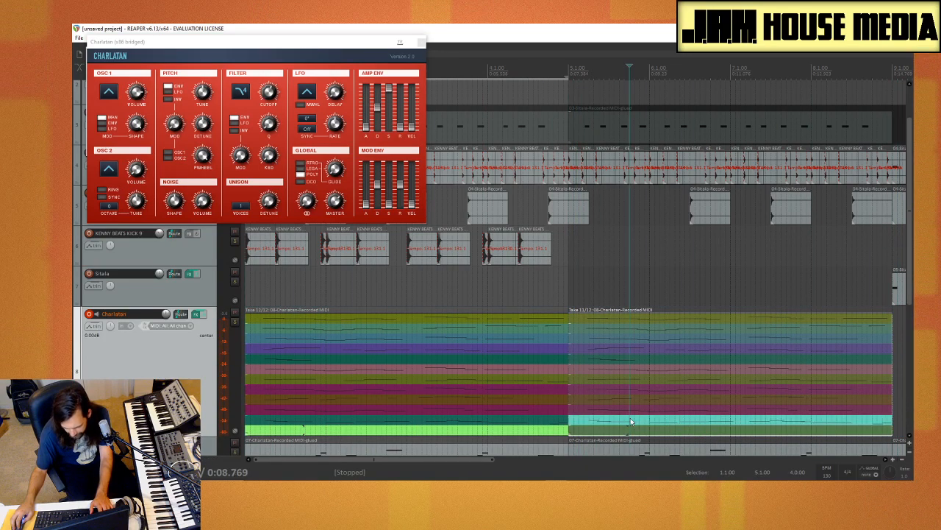
Step: Make take 10 active in the first Charlatan item, and glue each of the two multi-take items into a single take
{"action": "left_click", "coordinate": [520, 410]}
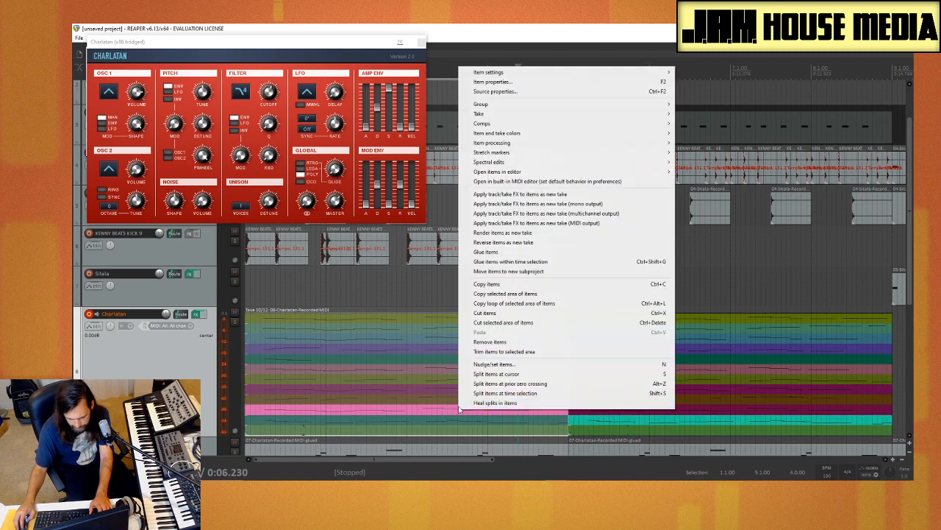
{"action": "right_click", "coordinate": [458, 409]}
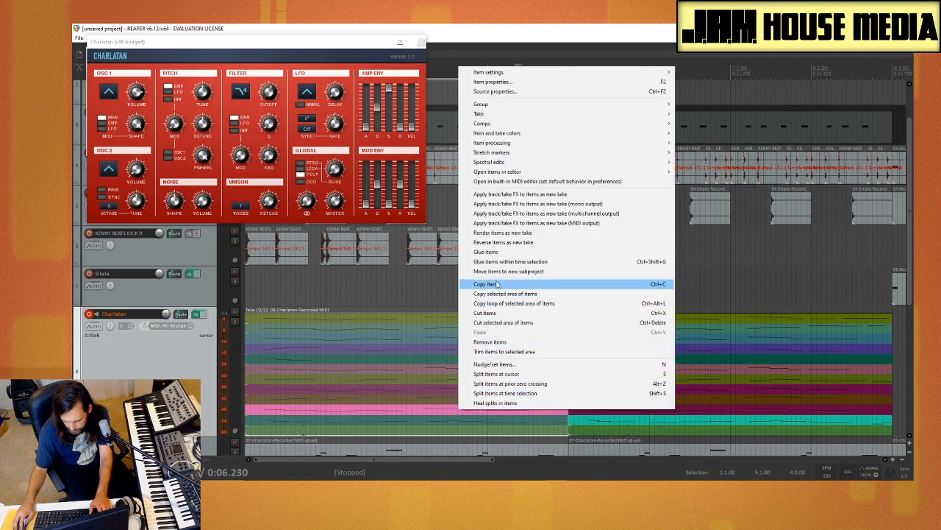
{"action": "left_click", "coordinate": [529, 253]}
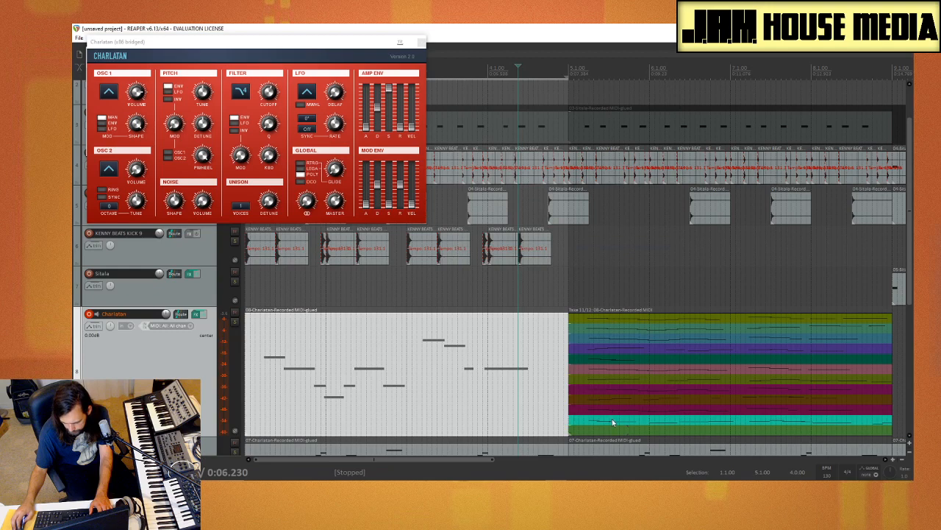
{"action": "right_click", "coordinate": [612, 419]}
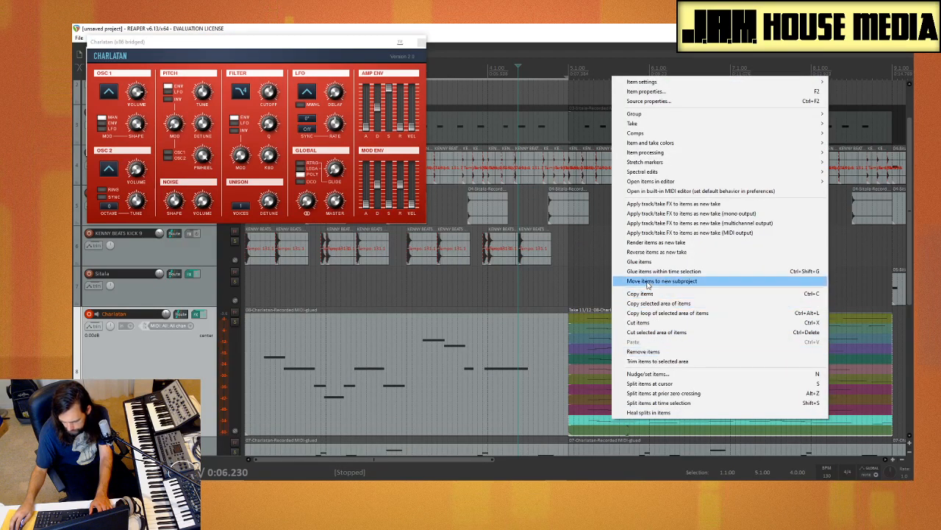
{"action": "left_click", "coordinate": [644, 261]}
Step: Extend the time selection to eight bars, from 1.1.00 to 9.1.00, and play back the glued Charlatan melody
{"action": "scroll", "coordinate": [388, 379], "scroll_direction": "down", "scroll_amount": 2}
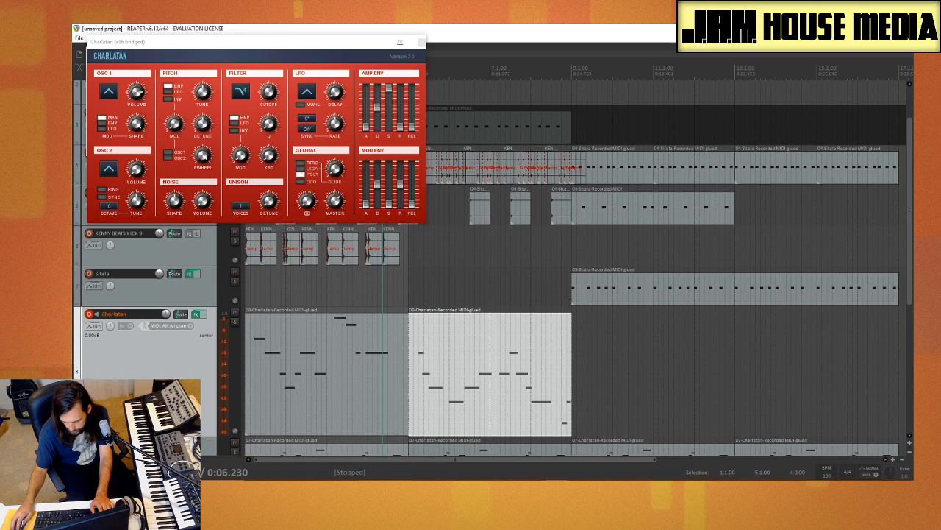
{"action": "left_click_drag", "start_coordinate": [570, 298], "coordinate": [246, 306]}
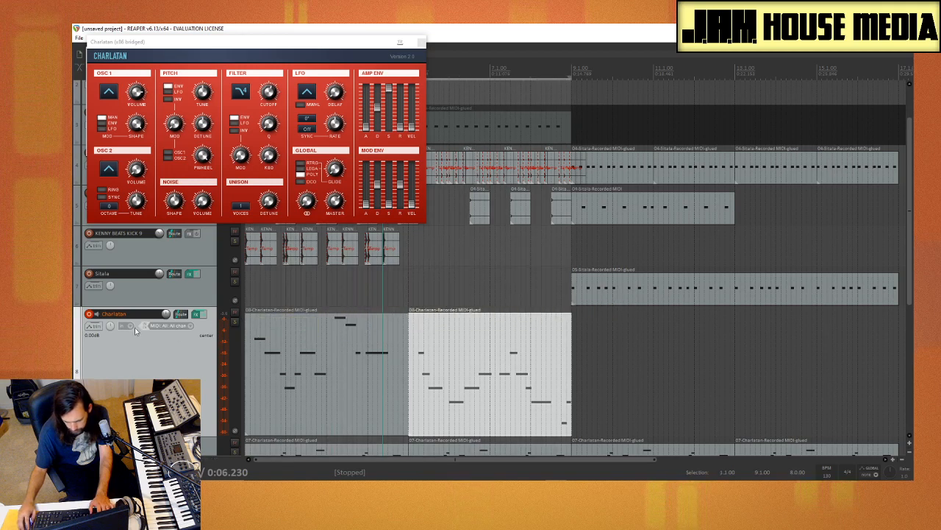
{"action": "key", "text": "space"}
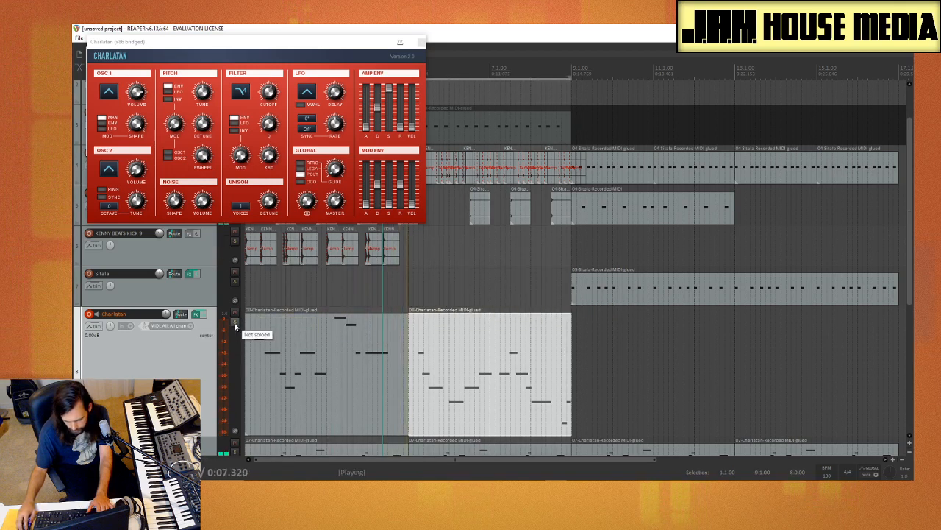
{"action": "key", "text": "space"}
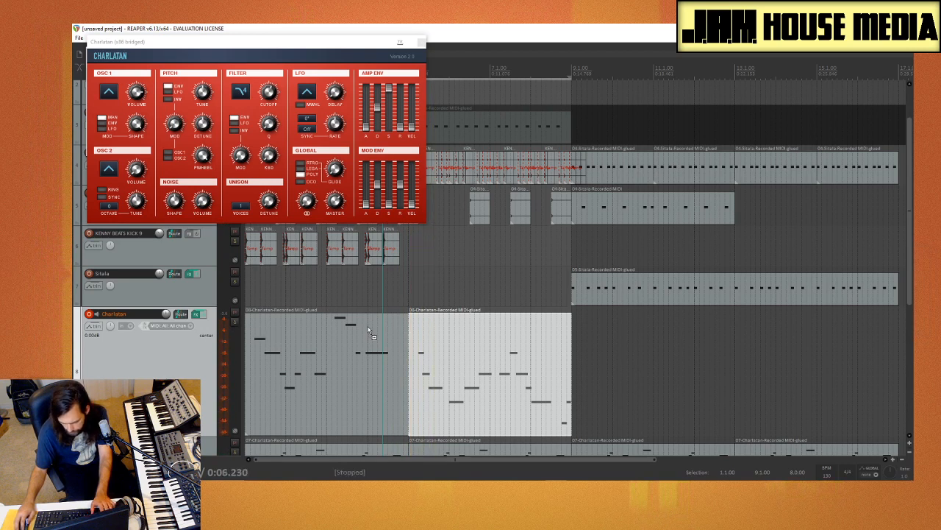
Step: Glue the two adjacent Charlatan items into one eight-bar MIDI item
{"action": "left_click", "coordinate": [367, 328], "text": "ctrl"}
{"action": "right_click", "coordinate": [366, 328]}
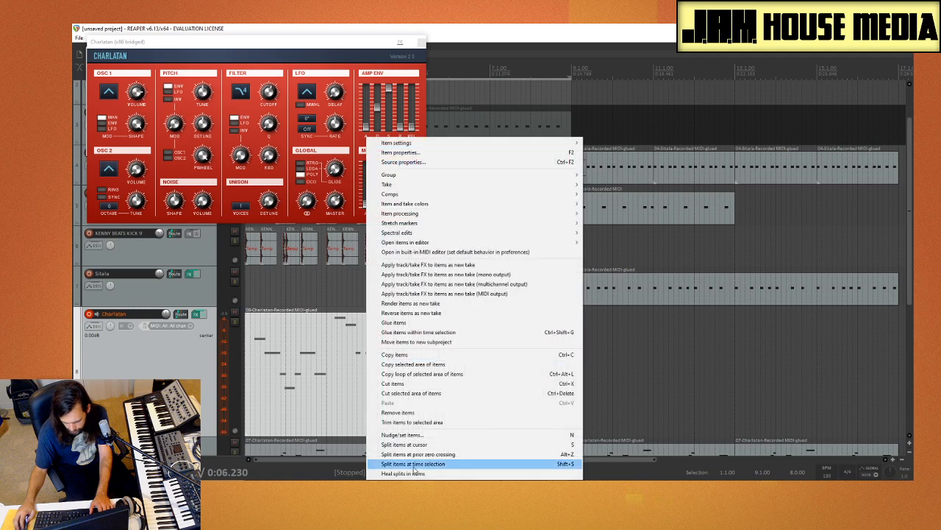
{"action": "left_click", "coordinate": [409, 323]}
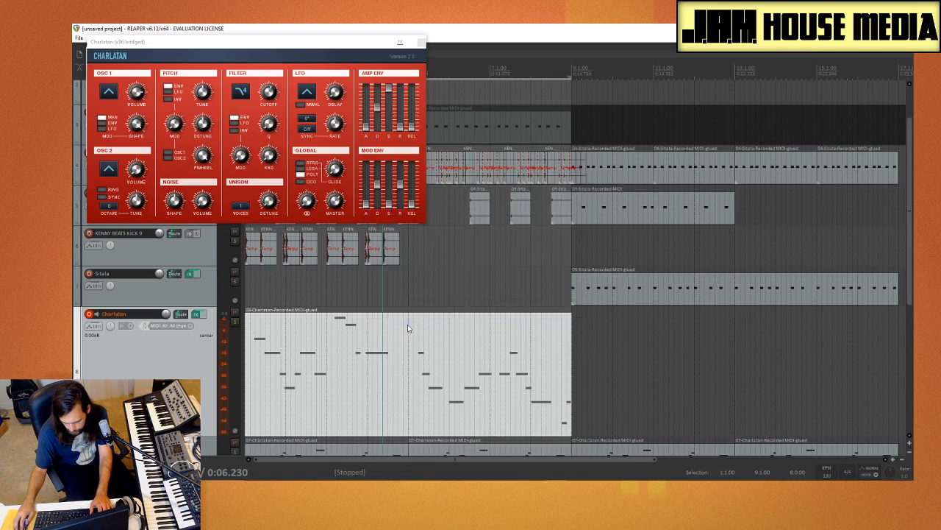
Step: Play the glued melody, open it in the MIDI editor, and move the Charlatan and editor windows to uncover the notes and track controls
{"action": "key", "text": "space"}
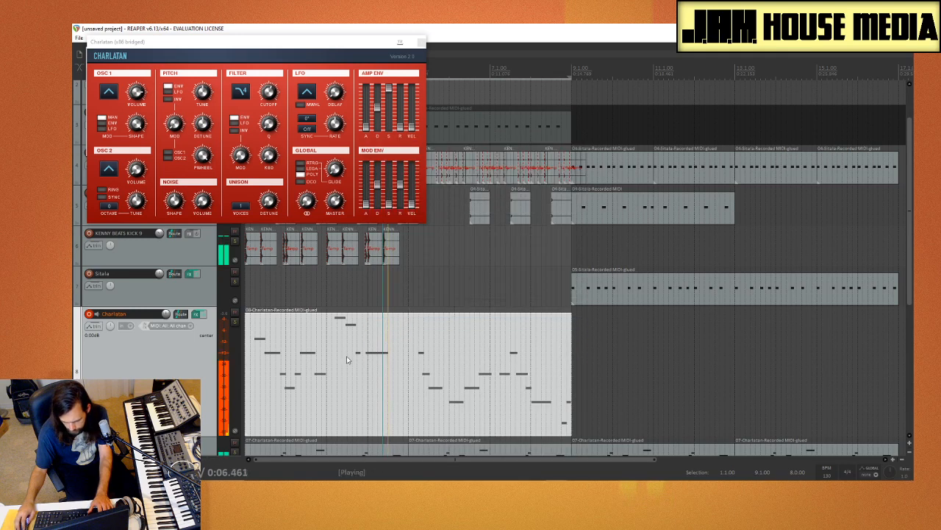
{"action": "double_click", "coordinate": [399, 389]}
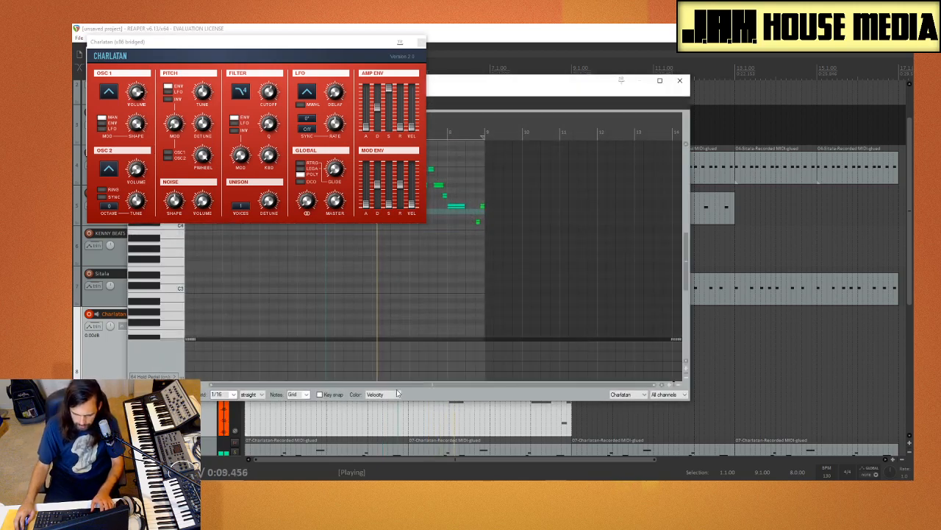
{"action": "left_click_drag", "start_coordinate": [329, 56], "coordinate": [811, 272]}
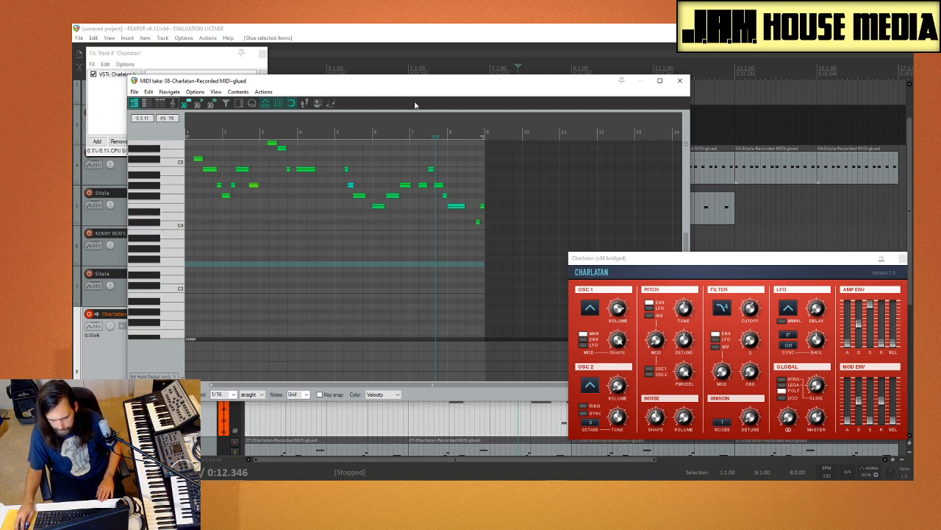
{"action": "left_click_drag", "start_coordinate": [266, 82], "coordinate": [511, 86]}
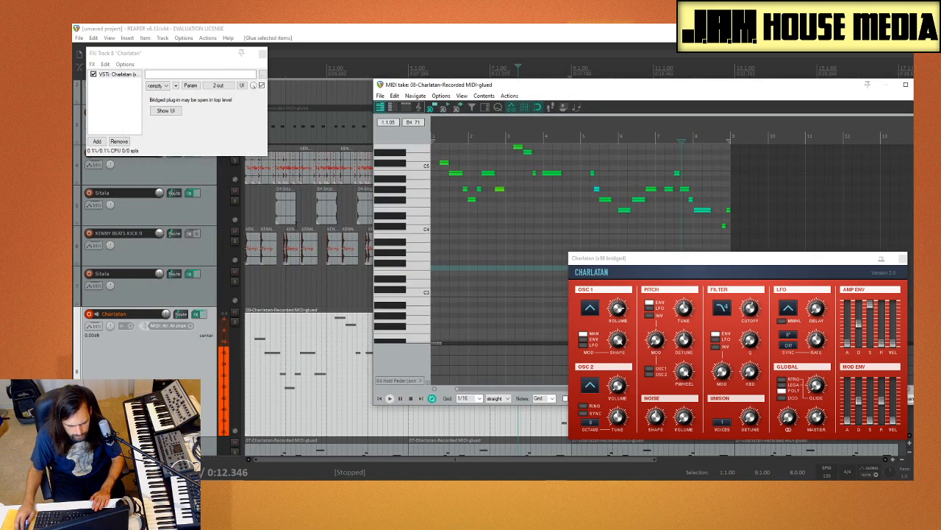
Step: Disarm the Charlatan track for recording and toggle its mute while checking its sound, leaving it muted
{"action": "left_click", "coordinate": [89, 314]}
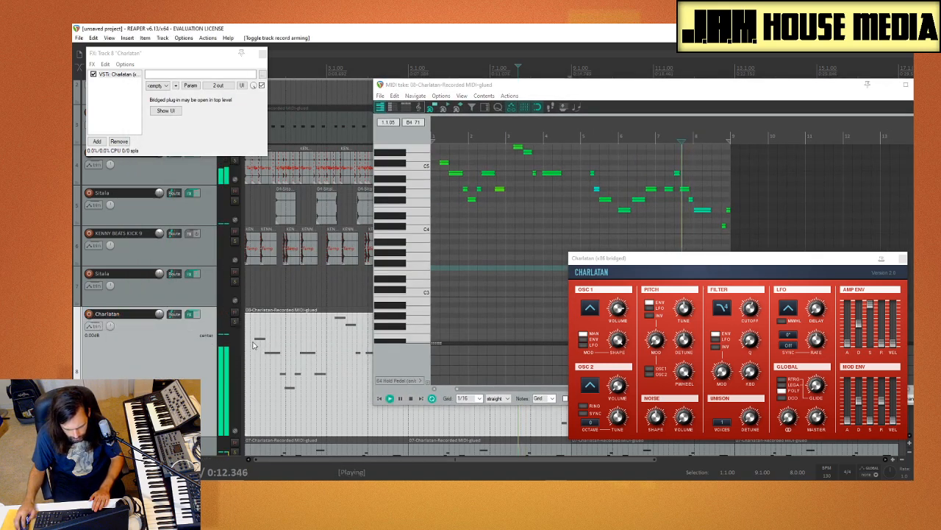
{"action": "left_click", "coordinate": [236, 311]}
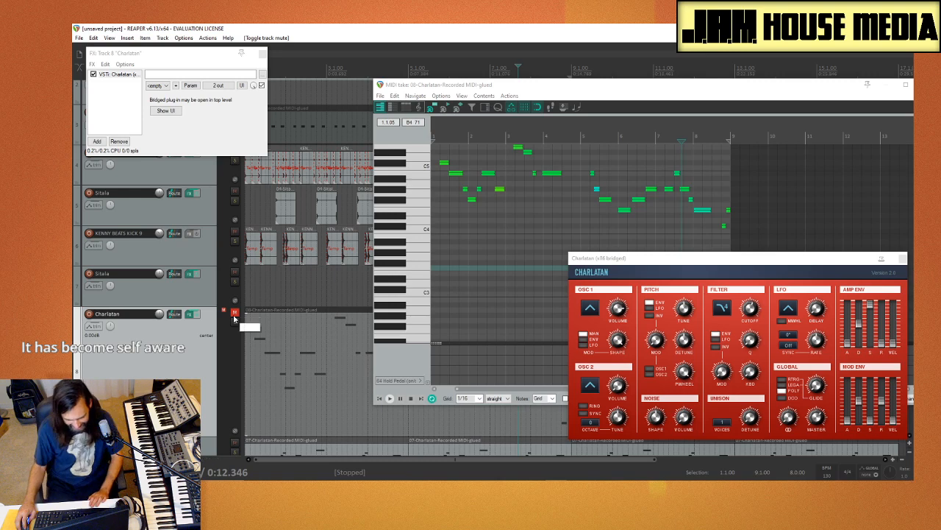
{"action": "left_click", "coordinate": [234, 317]}
{"action": "left_click", "coordinate": [235, 312]}
{"action": "left_click", "coordinate": [235, 313]}
{"action": "left_click", "coordinate": [235, 312]}
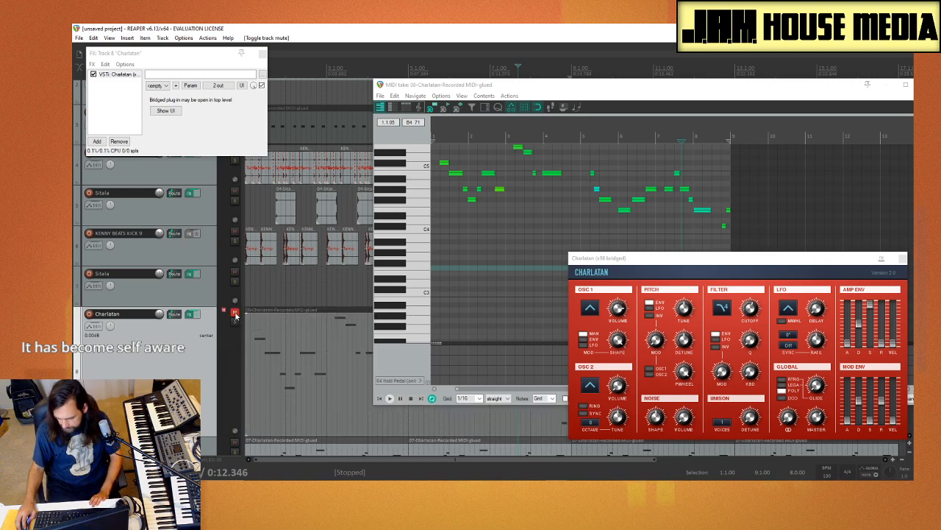
Step: Move the edit cursor to about bar 3 and briefly unmute the Charlatan track to check its output
{"action": "scroll", "coordinate": [469, 273], "scroll_direction": "down", "scroll_amount": 5}
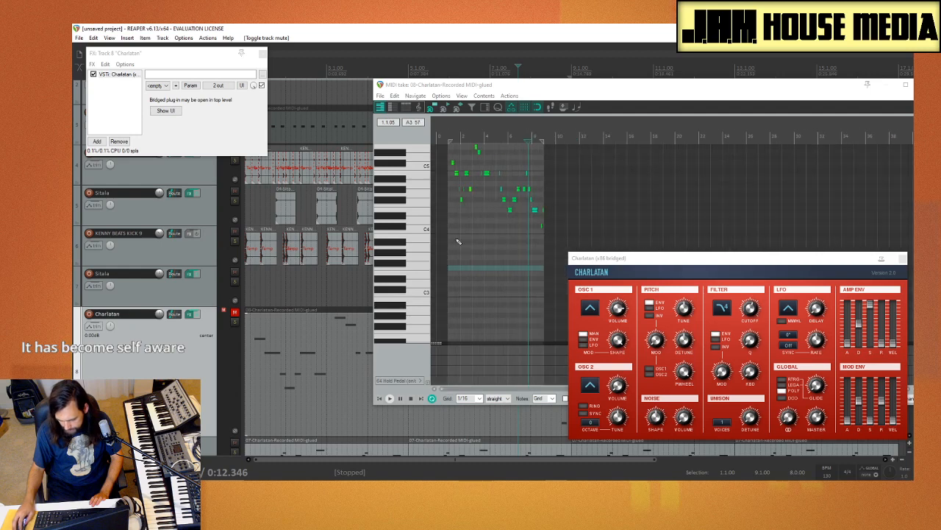
{"action": "left_click", "coordinate": [475, 257]}
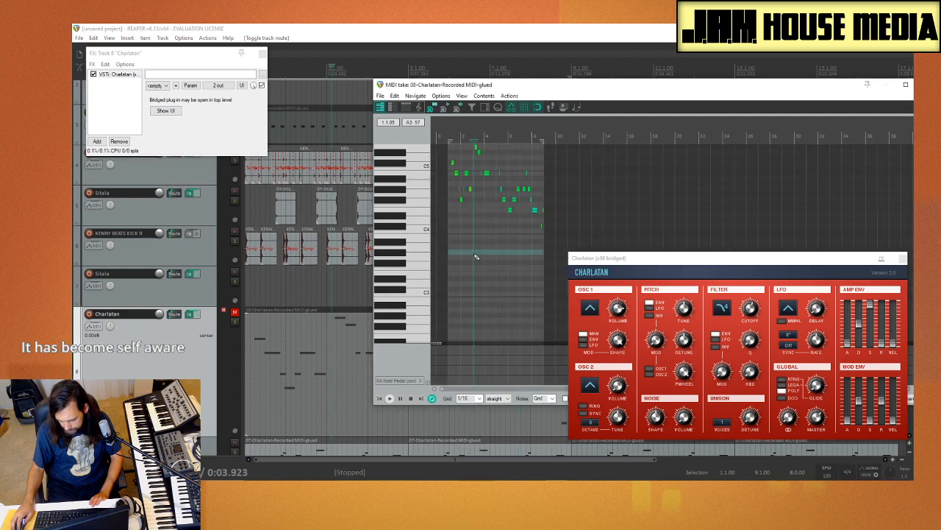
{"action": "left_click", "coordinate": [236, 313]}
{"action": "left_click", "coordinate": [236, 312]}
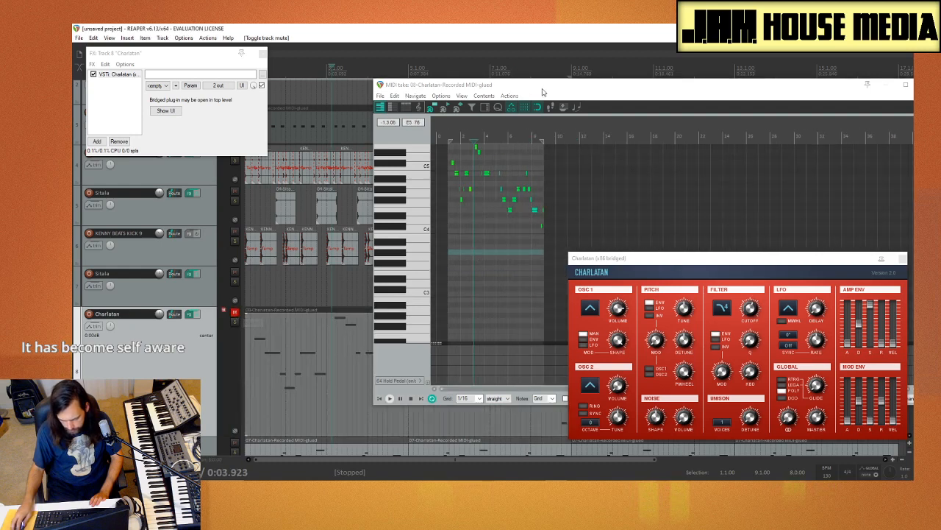
Step: Examine the Charlatan item's lower octaves in the MIDI editor for stray notes
{"action": "left_click_drag", "start_coordinate": [543, 92], "coordinate": [368, 79]}
{"action": "scroll", "coordinate": [349, 267], "scroll_direction": "up", "scroll_amount": 4}
{"action": "scroll", "coordinate": [348, 267], "scroll_direction": "down", "scroll_amount": 4}
{"action": "scroll", "coordinate": [349, 267], "scroll_direction": "up", "scroll_amount": 3}
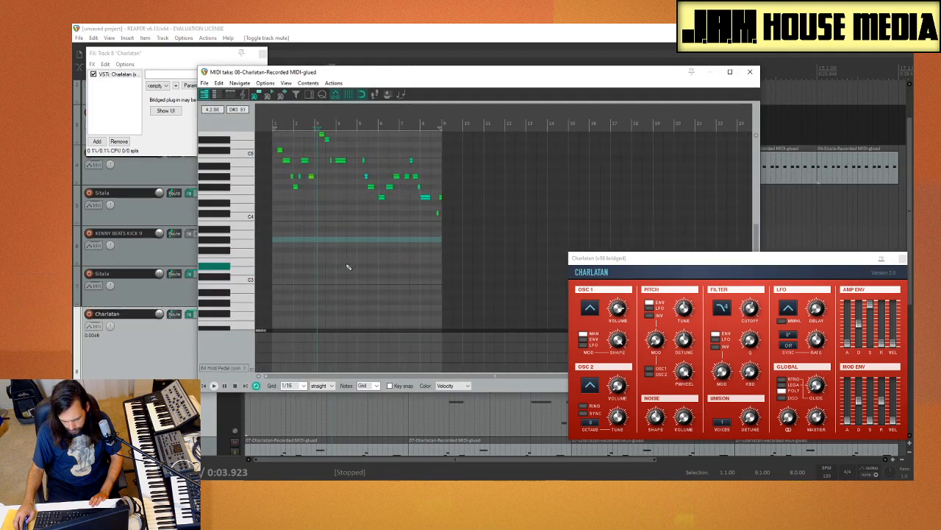
{"action": "scroll", "coordinate": [232, 273], "scroll_direction": "down", "scroll_amount": 8}
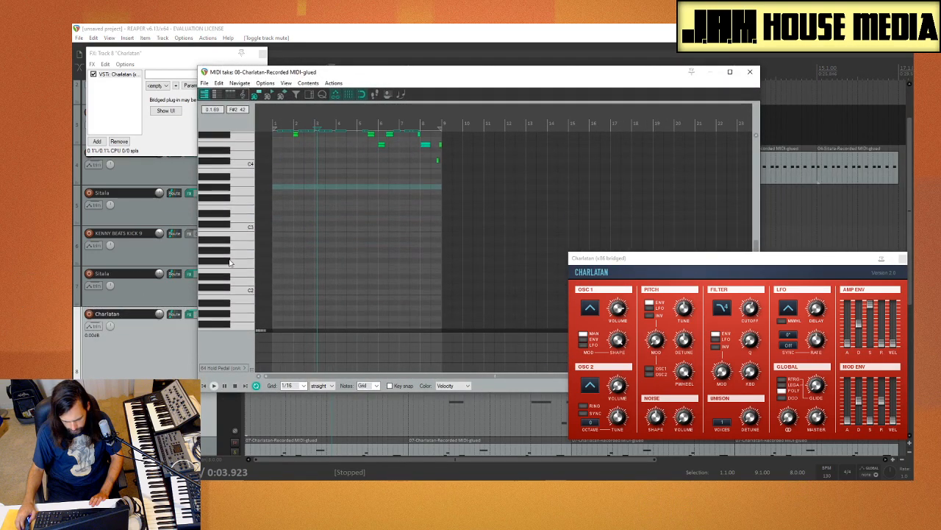
{"action": "scroll", "coordinate": [231, 272], "scroll_direction": "down", "scroll_amount": 6}
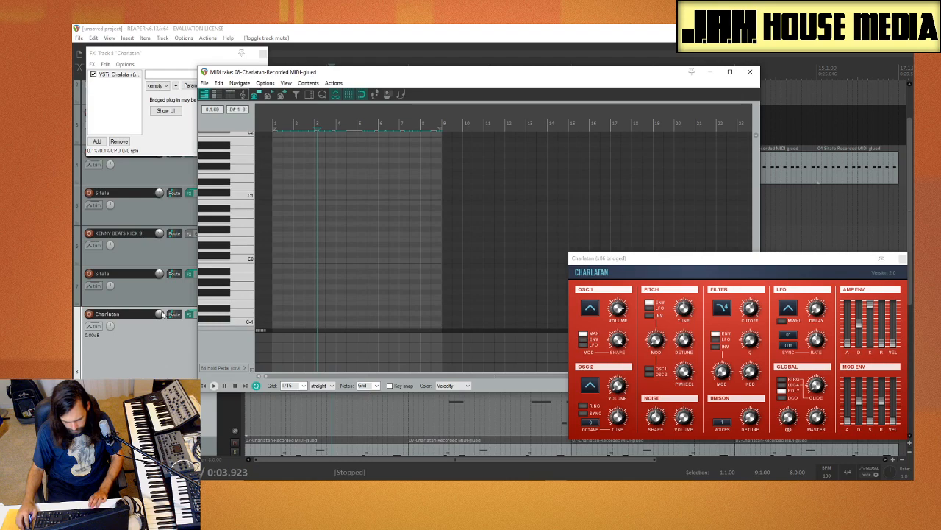
Step: Uncover the Charlatan track's controls and toggle its mute to recheck the output, leaving the track muted
{"action": "left_click_drag", "start_coordinate": [338, 76], "coordinate": [443, 67]}
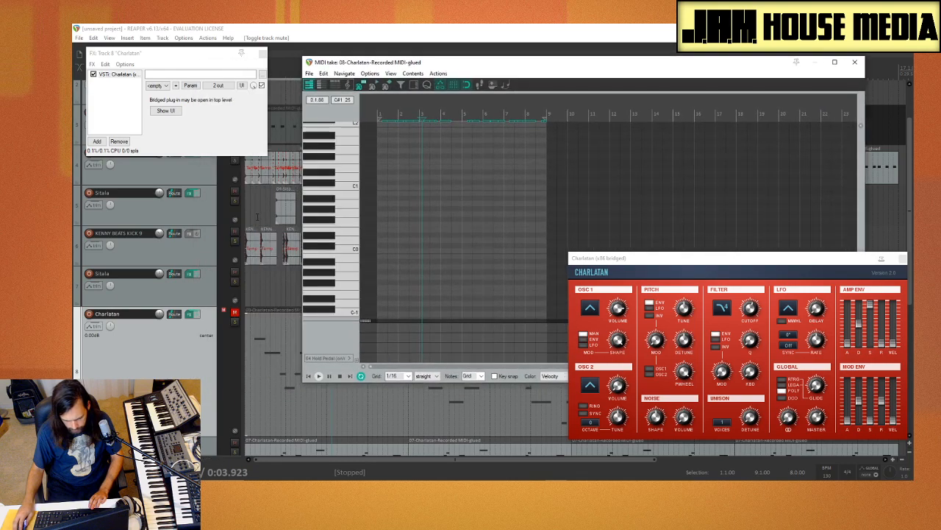
{"action": "scroll", "coordinate": [127, 342], "scroll_direction": "down", "scroll_amount": 3}
{"action": "scroll", "coordinate": [127, 343], "scroll_direction": "up", "scroll_amount": 3}
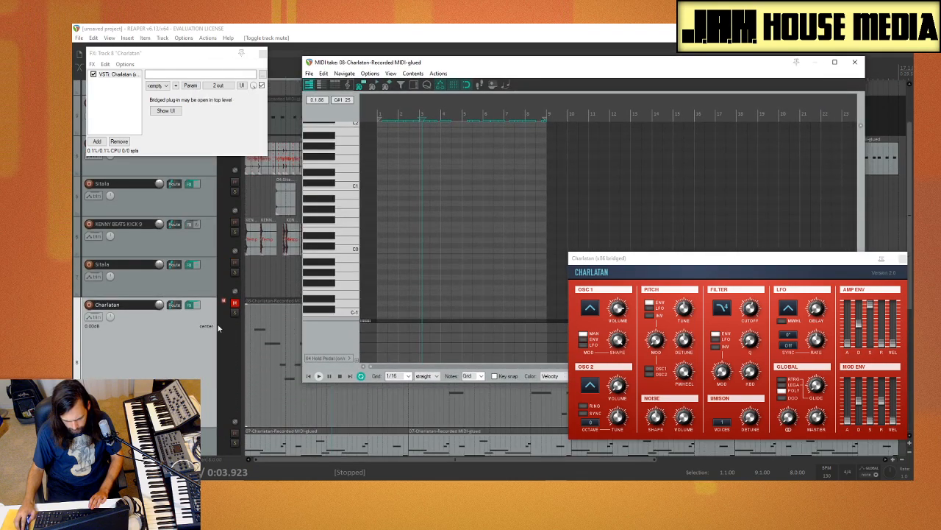
{"action": "left_click", "coordinate": [235, 304]}
{"action": "left_click", "coordinate": [234, 304]}
{"action": "left_click", "coordinate": [235, 304]}
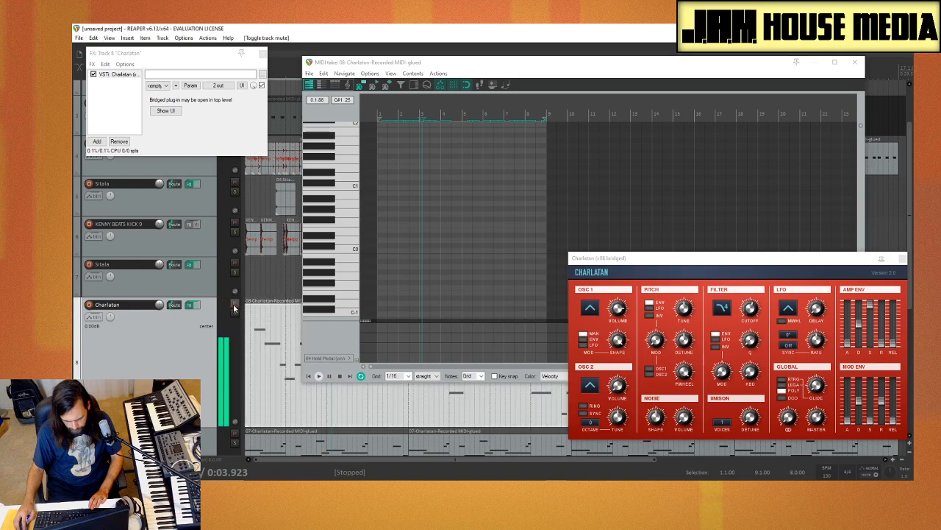
{"action": "left_click", "coordinate": [235, 305]}
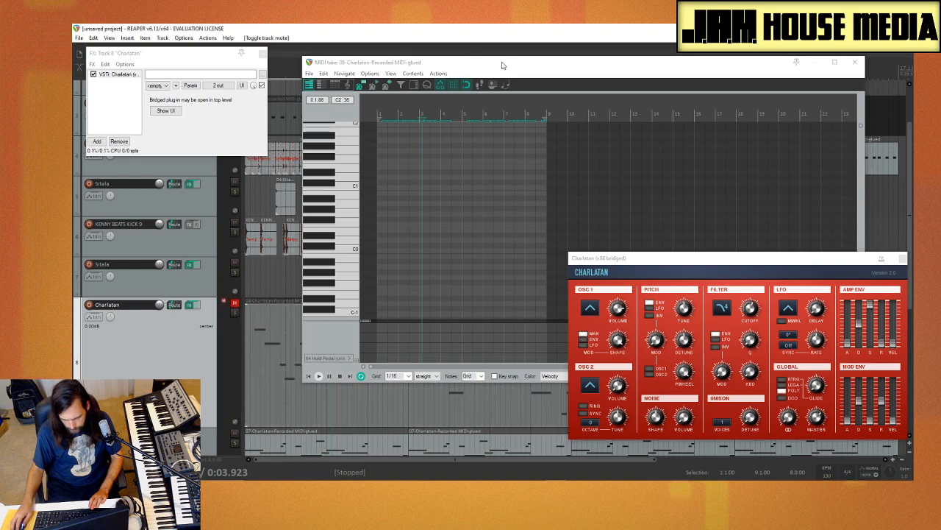
Step: Close the Charlatan plug-in window and the MIDI editor, and unmute the Charlatan track
{"action": "left_click_drag", "start_coordinate": [528, 67], "coordinate": [360, 74]}
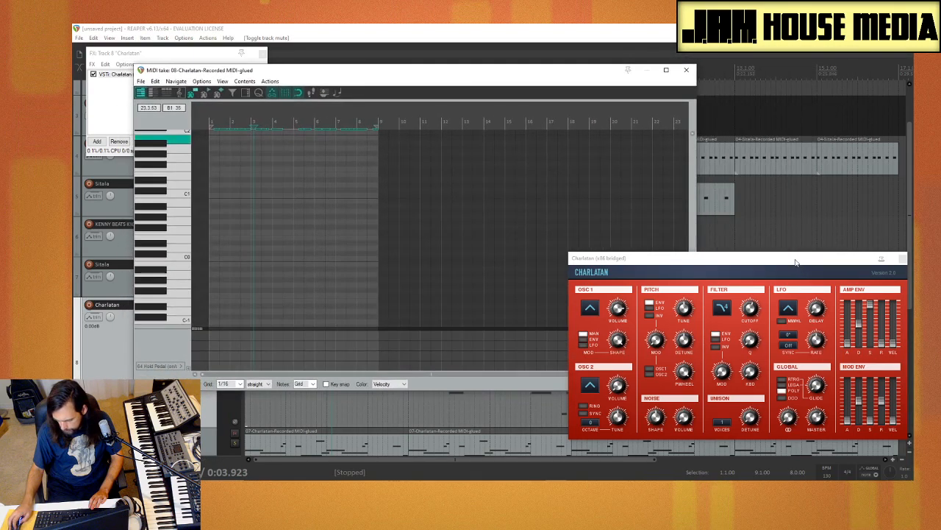
{"action": "left_click_drag", "start_coordinate": [795, 262], "coordinate": [541, 196]}
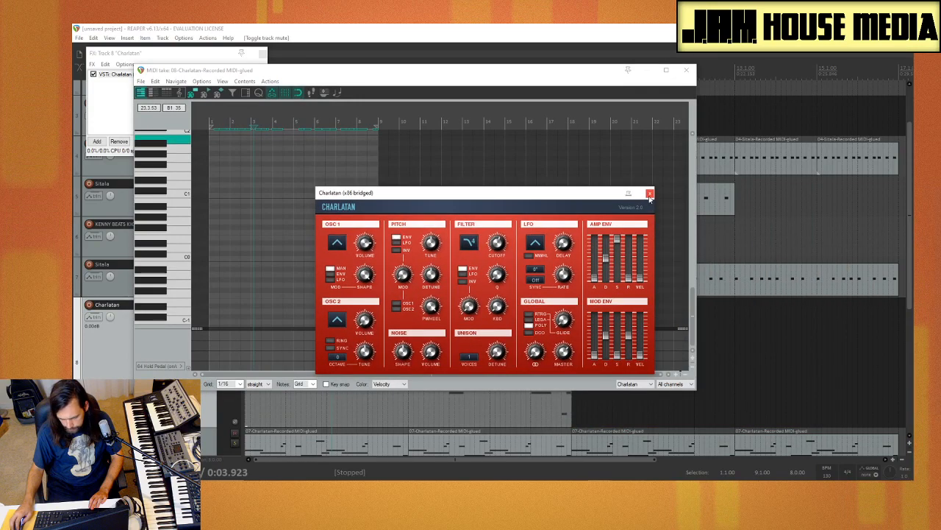
{"action": "left_click", "coordinate": [650, 194]}
{"action": "left_click_drag", "start_coordinate": [673, 71], "coordinate": [804, 109]}
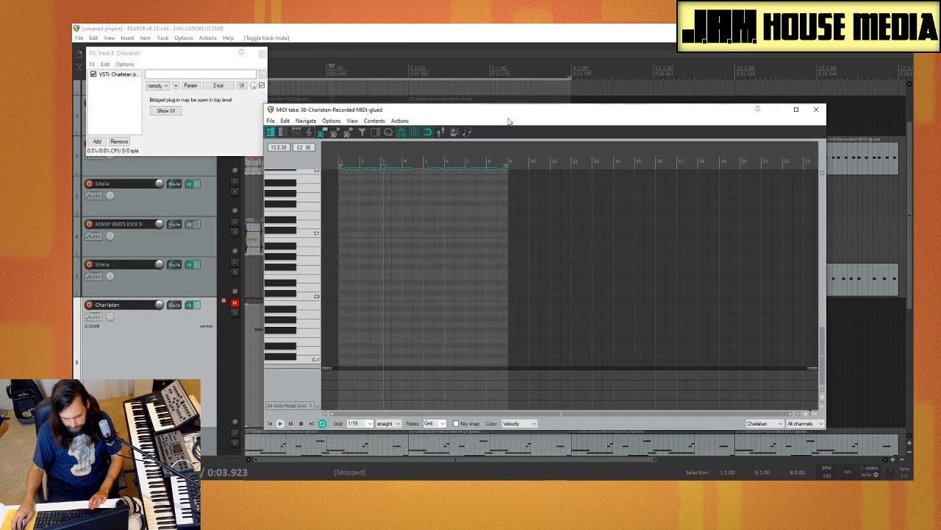
{"action": "left_click", "coordinate": [815, 111]}
{"action": "left_click", "coordinate": [234, 303]}
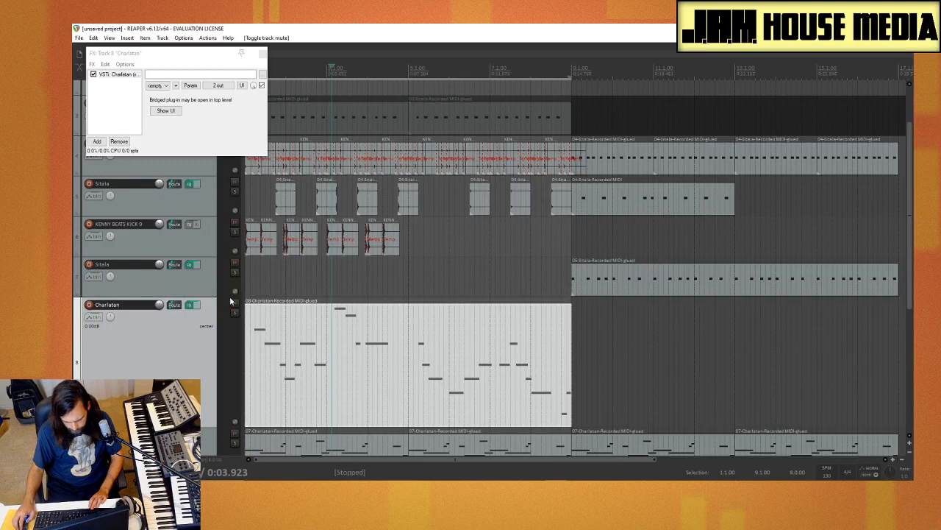
Step: Reopen the eight-bar Charlatan item in the MIDI editor and examine its notes across the octaves
{"action": "scroll", "coordinate": [215, 320], "scroll_direction": "down", "scroll_amount": 2}
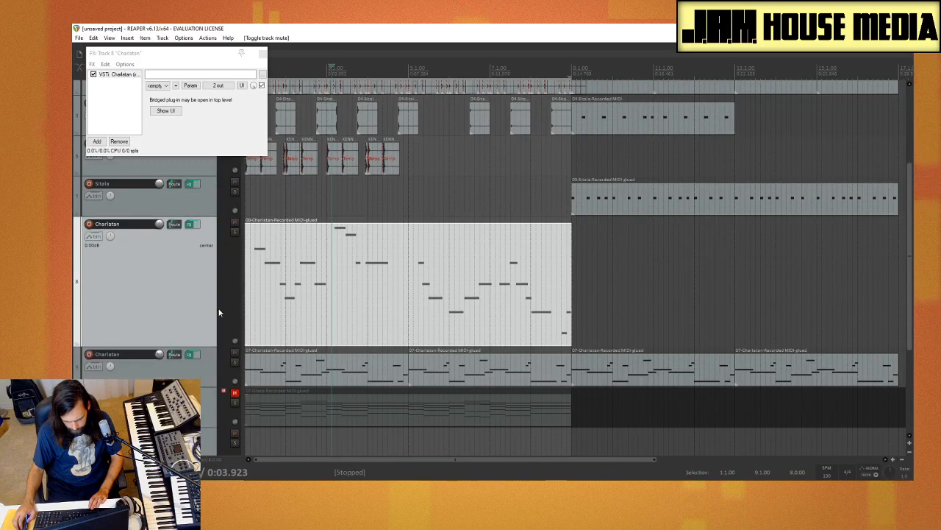
{"action": "double_click", "coordinate": [306, 241]}
{"action": "scroll", "coordinate": [307, 250], "scroll_direction": "up", "scroll_amount": 1}
{"action": "scroll", "coordinate": [343, 254], "scroll_direction": "up", "scroll_amount": 5}
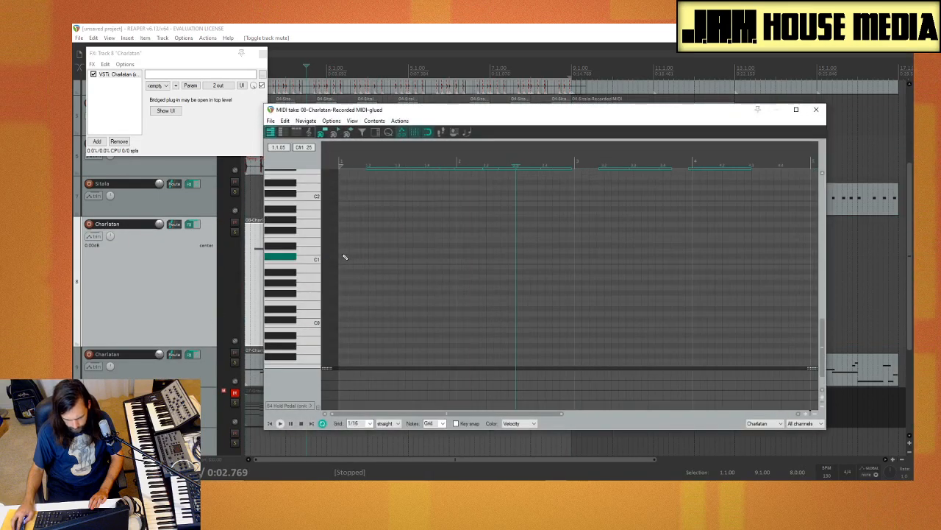
{"action": "scroll", "coordinate": [390, 252], "scroll_direction": "down", "scroll_amount": 5}
{"action": "scroll", "coordinate": [289, 249], "scroll_direction": "up", "scroll_amount": 4}
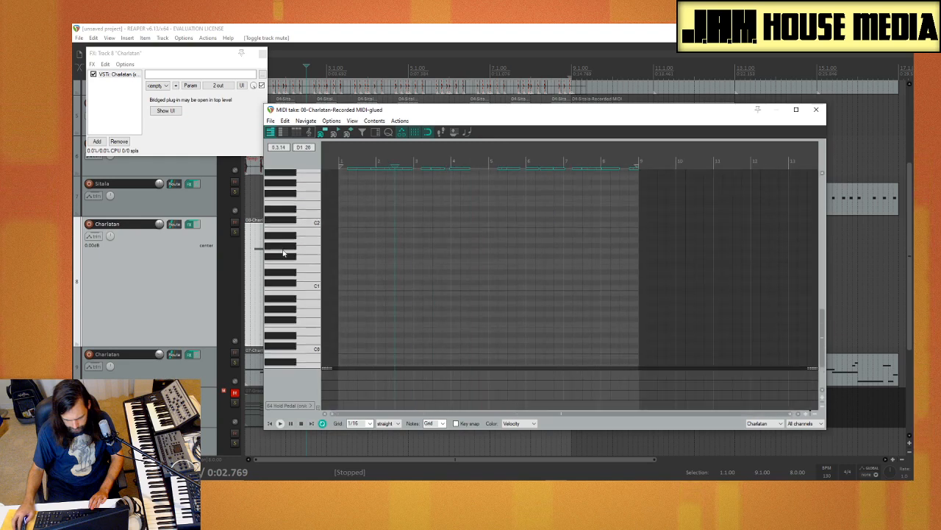
{"action": "scroll", "coordinate": [287, 250], "scroll_direction": "up", "scroll_amount": 10}
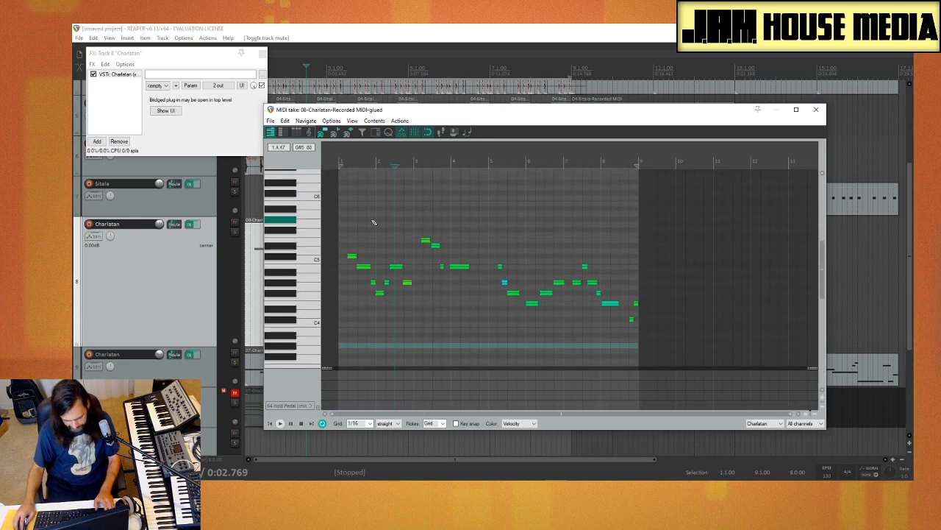
Step: Quantize the position and note end of all Charlatan notes to the 1/16 grid at 100% strength, and play the result
{"action": "left_click", "coordinate": [371, 219]}
{"action": "key", "text": "ctrl+a"}
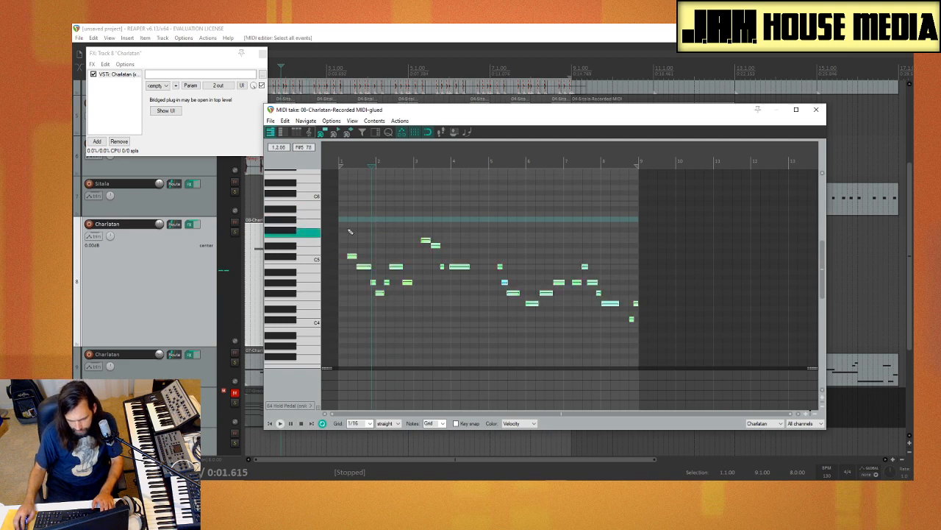
{"action": "left_click", "coordinate": [388, 132]}
{"action": "left_click", "coordinate": [343, 301]}
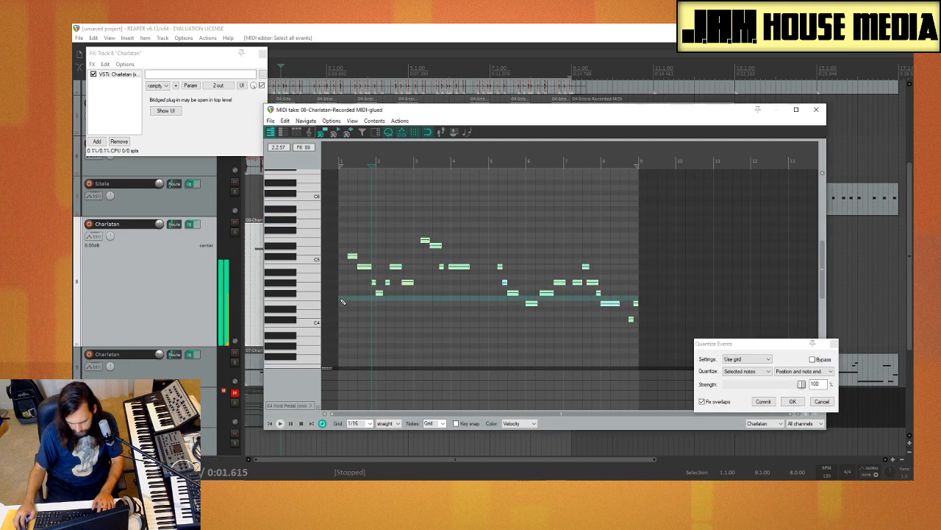
{"action": "key", "text": "space"}
{"action": "key", "text": "space"}
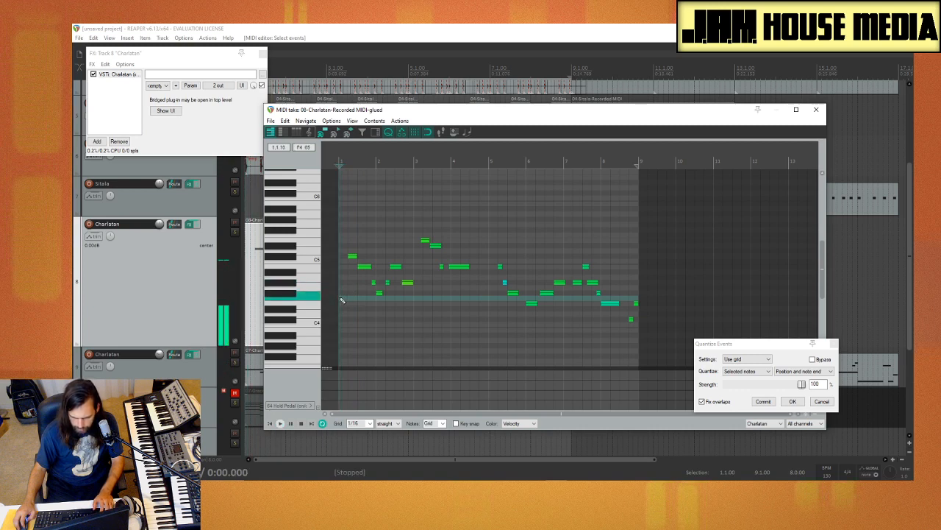
{"action": "key", "text": "space"}
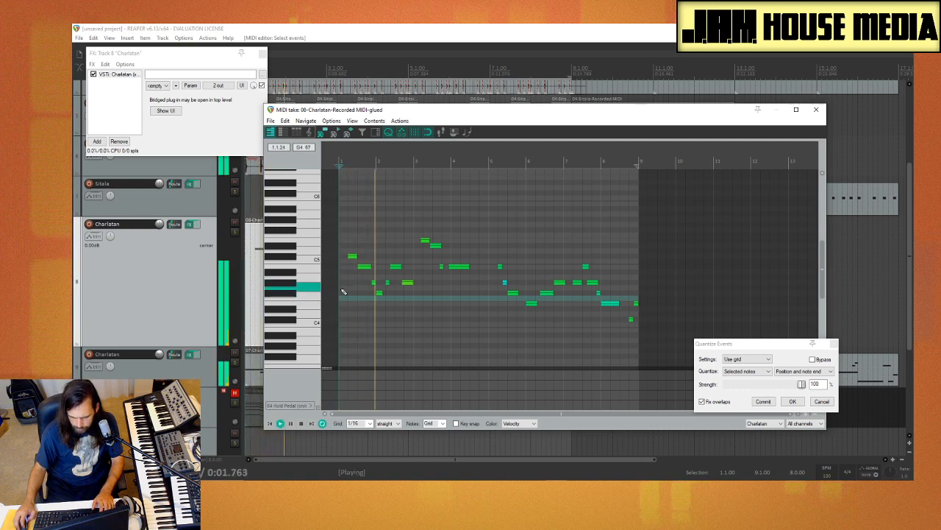
{"action": "key", "text": "space"}
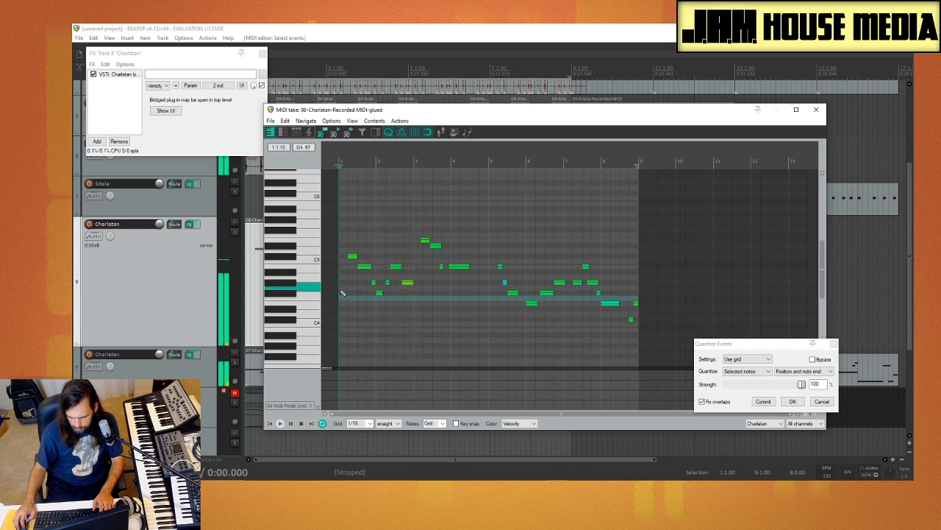
Step: Try moving the last G#4 note of bar 2 one sixteenth earlier
{"action": "scroll", "coordinate": [417, 276], "scroll_direction": "up", "scroll_amount": 3}
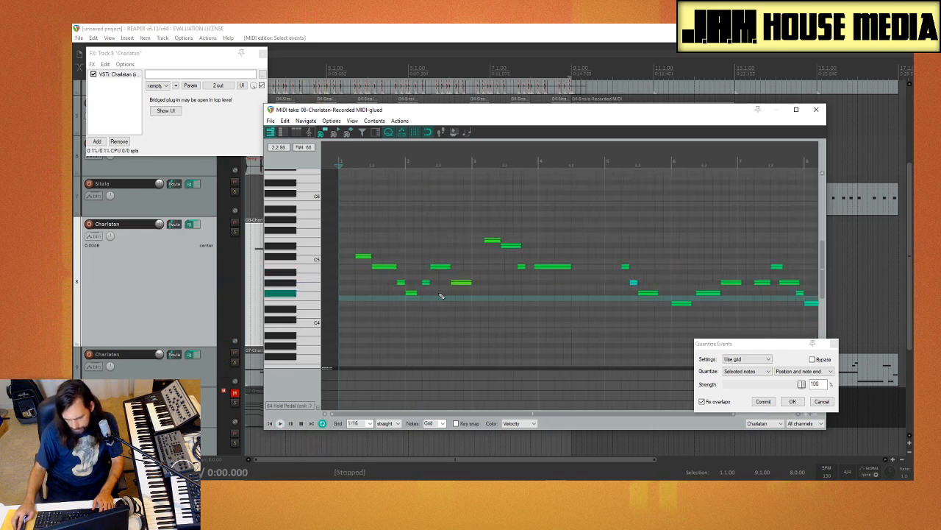
{"action": "left_click", "coordinate": [461, 283]}
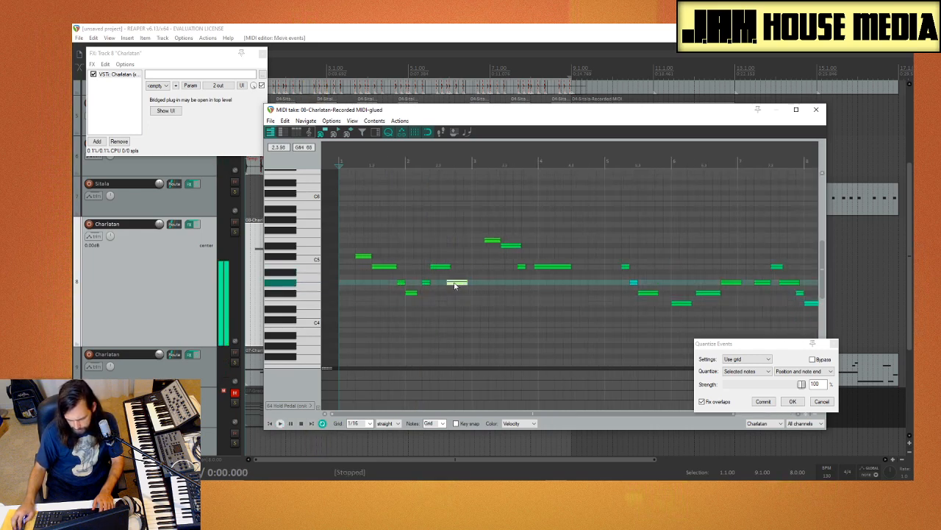
{"action": "left_click", "coordinate": [344, 313]}
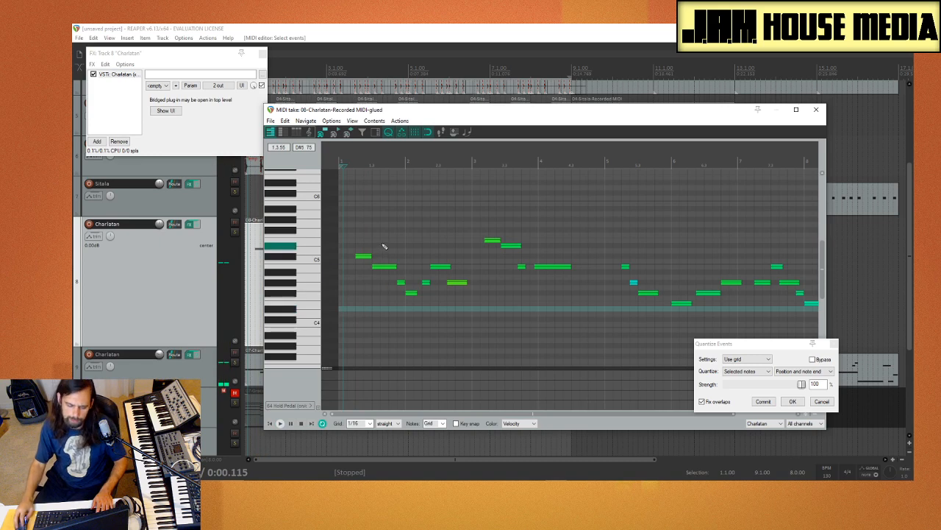
Step: Try the opening C#5 note one sixteenth earlier and one sixteenth later, auditioning each, and return it to beat 2 of bar 1
{"action": "left_click", "coordinate": [359, 255]}
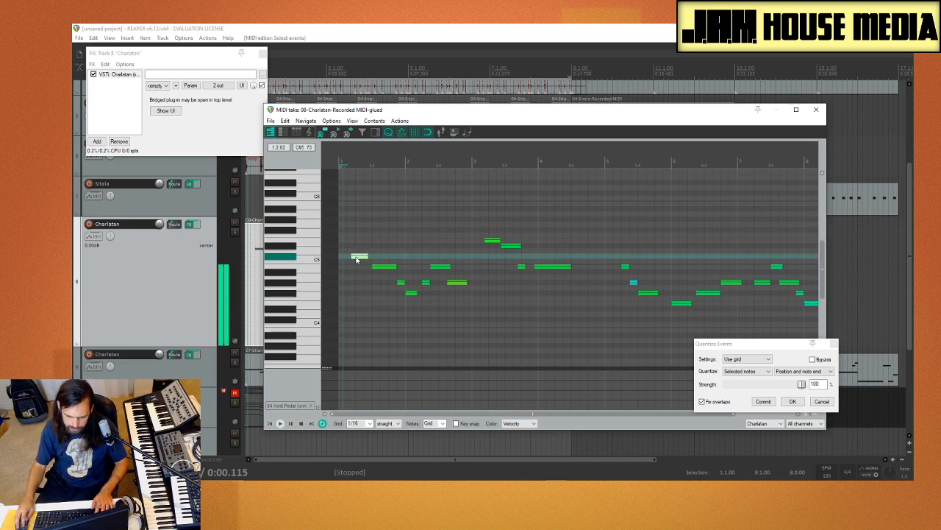
{"action": "key", "text": "space"}
{"action": "key", "text": "space"}
{"action": "left_click", "coordinate": [340, 292]}
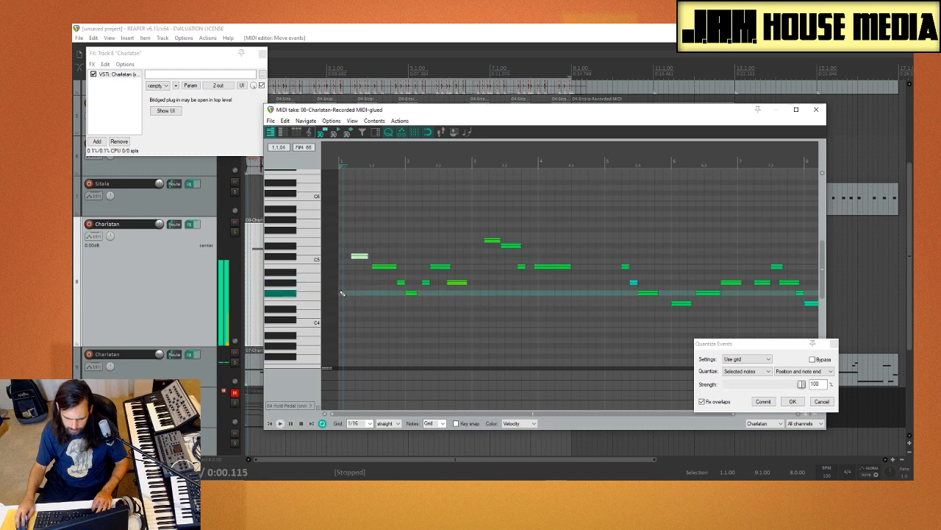
{"action": "left_click", "coordinate": [361, 257]}
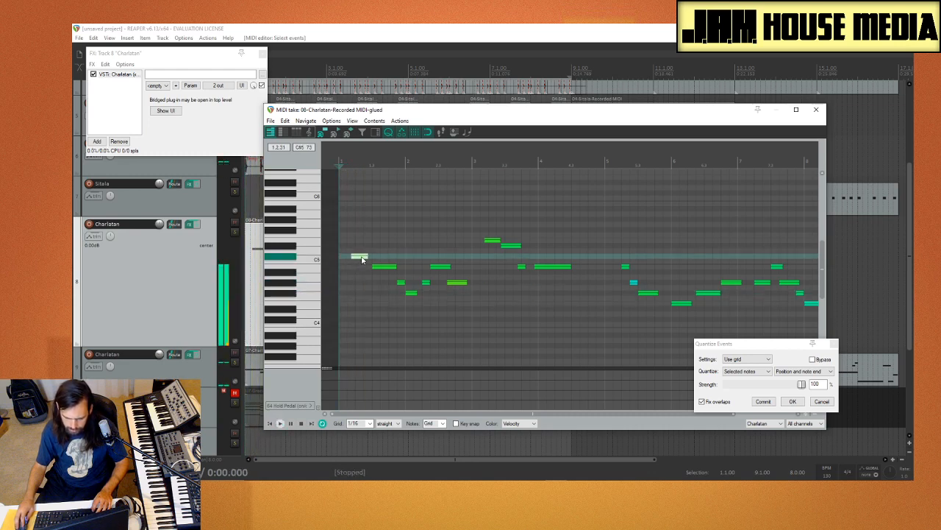
{"action": "key", "text": "space"}
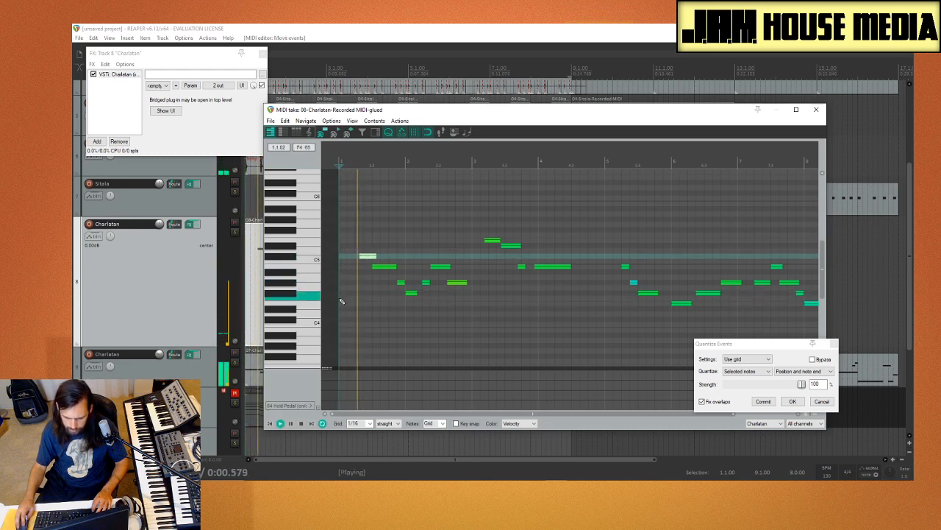
{"action": "key", "text": "space"}
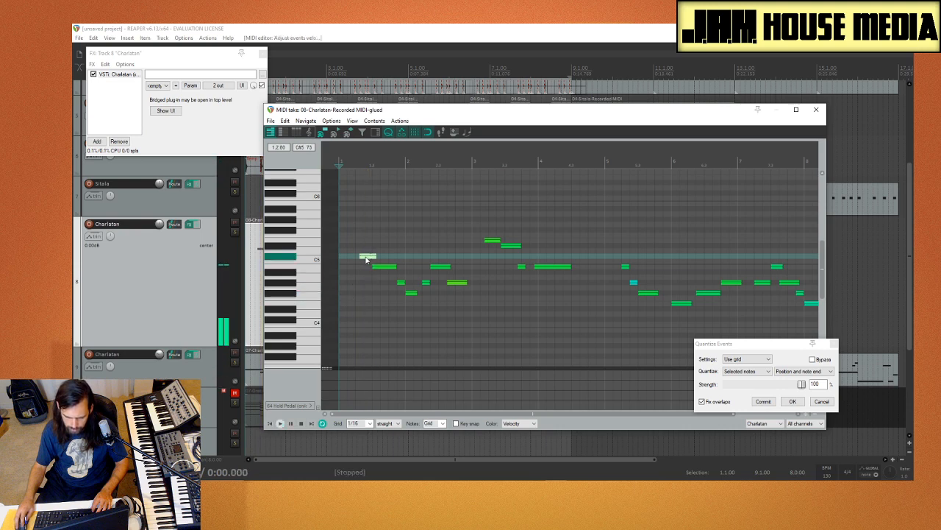
{"action": "key", "text": "space"}
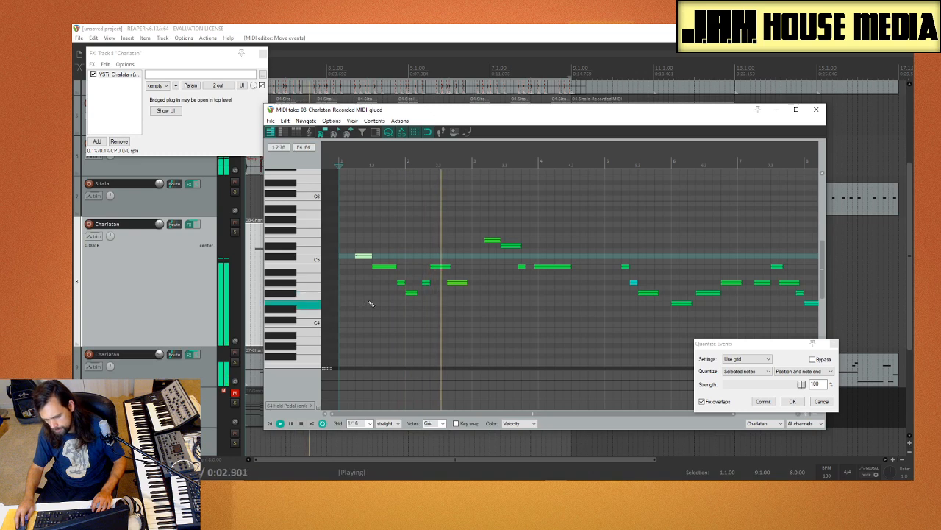
Step: Move the last G#4 note of bar 2 later onto beat 4 and play the melody from the start
{"action": "left_click_drag", "start_coordinate": [454, 286], "coordinate": [464, 285]}
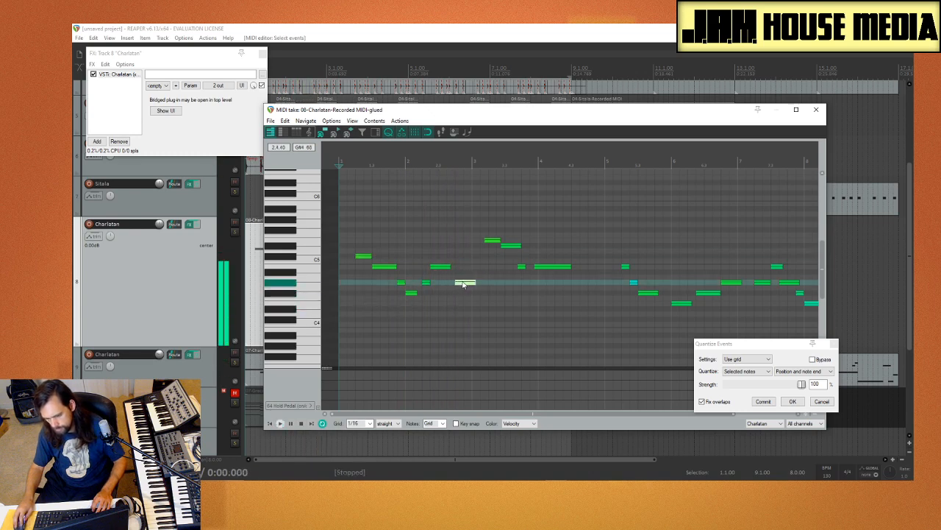
{"action": "key", "text": "space"}
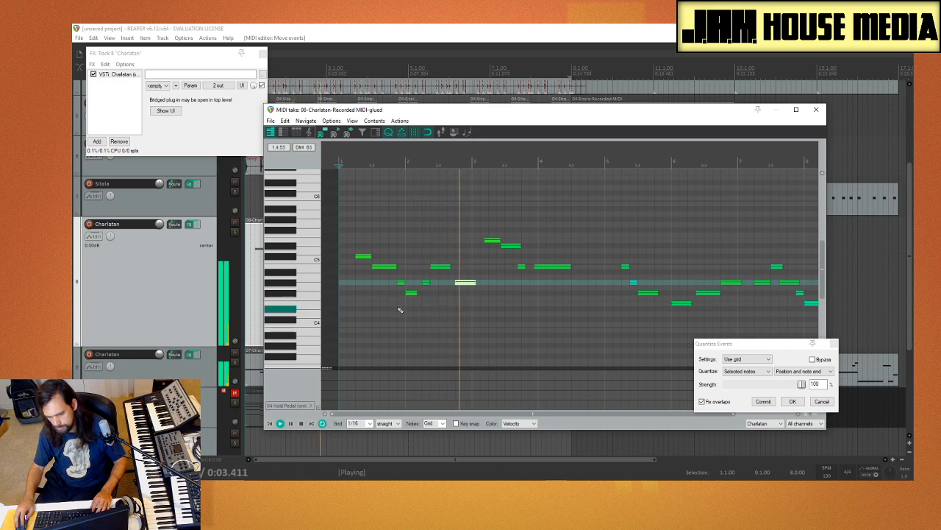
{"action": "key", "text": "space"}
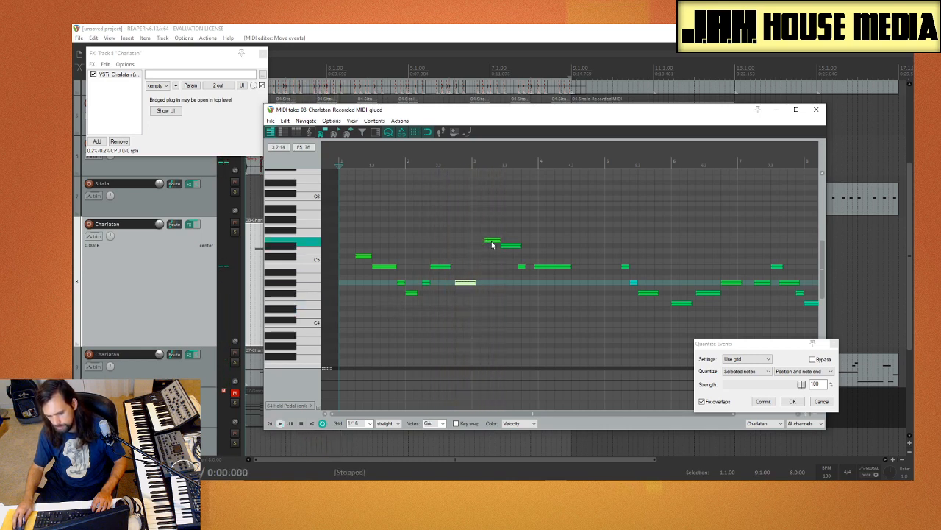
Step: Shift bar 3's E5, D#5 and short B4 notes and the following long B4 note one sixteenth later each
{"action": "left_click", "coordinate": [492, 241]}
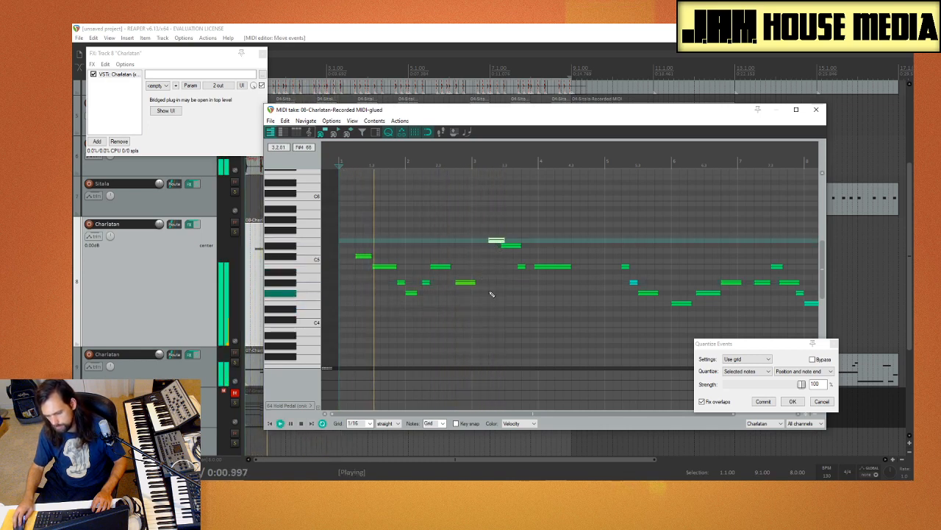
{"action": "left_click", "coordinate": [510, 247]}
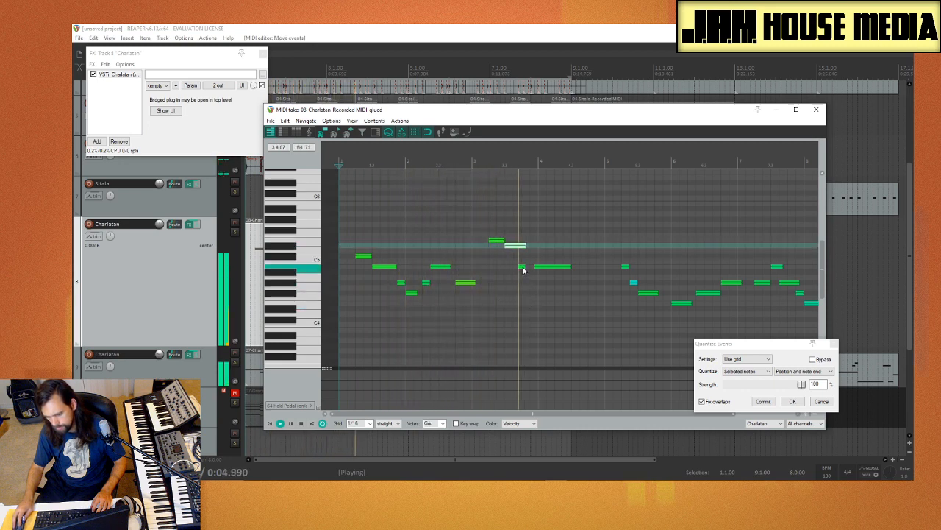
{"action": "left_click", "coordinate": [523, 269]}
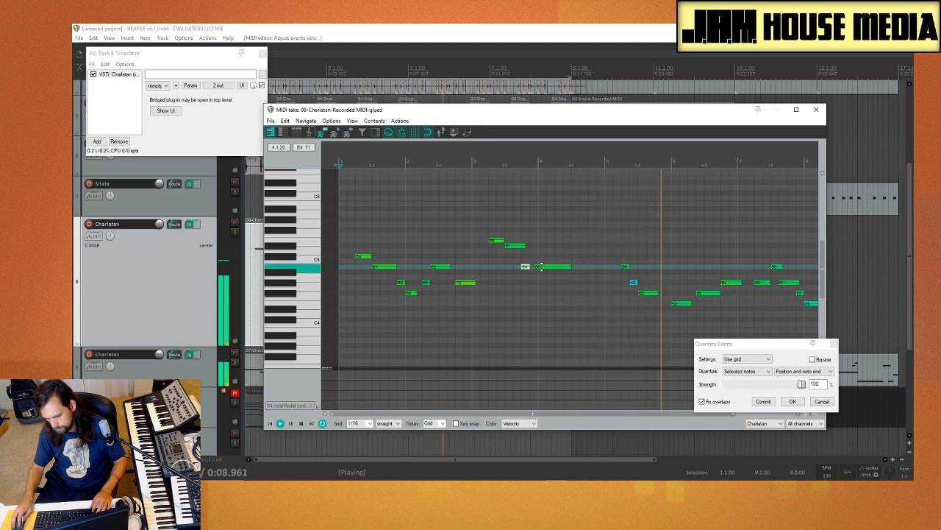
{"action": "left_click", "coordinate": [545, 277]}
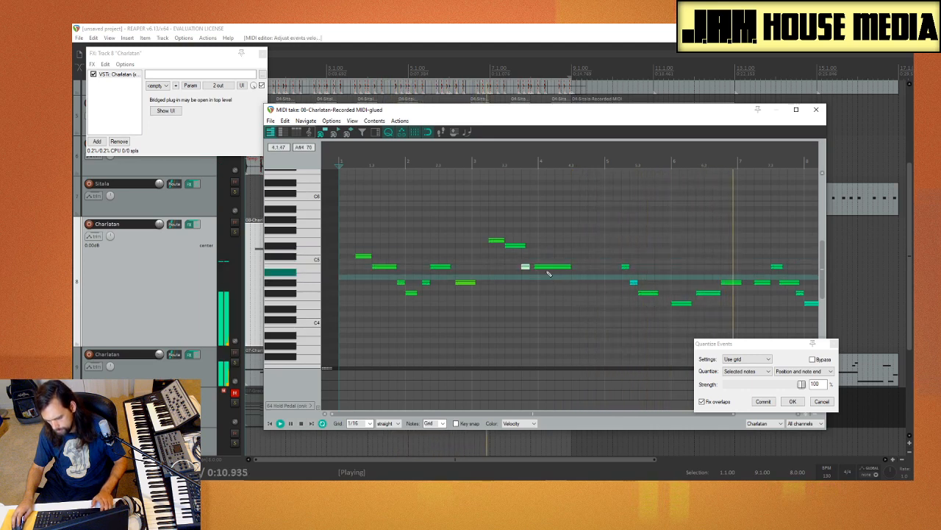
{"action": "key", "text": "ctrl+z"}
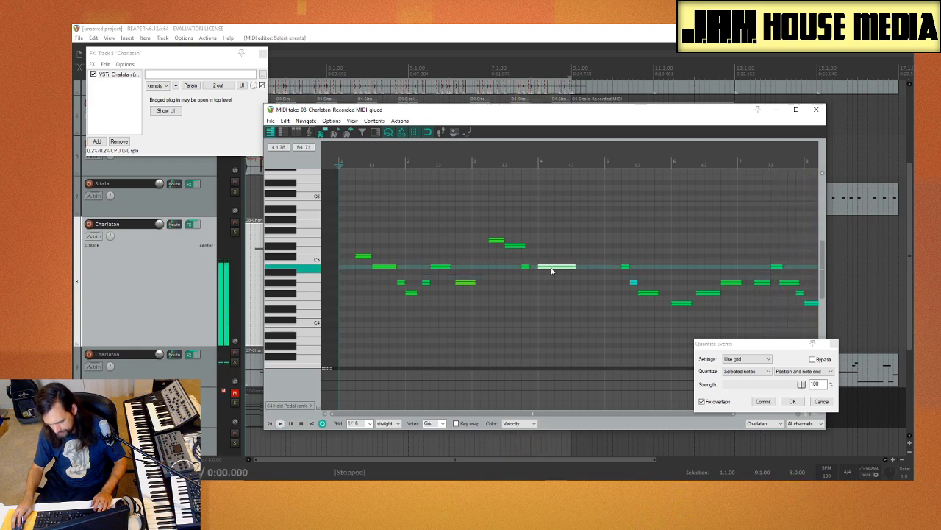
Step: Play the melody repeatedly from bar 5 to check the notes of its second half
{"action": "scroll", "coordinate": [611, 315], "scroll_direction": "down", "scroll_amount": 3}
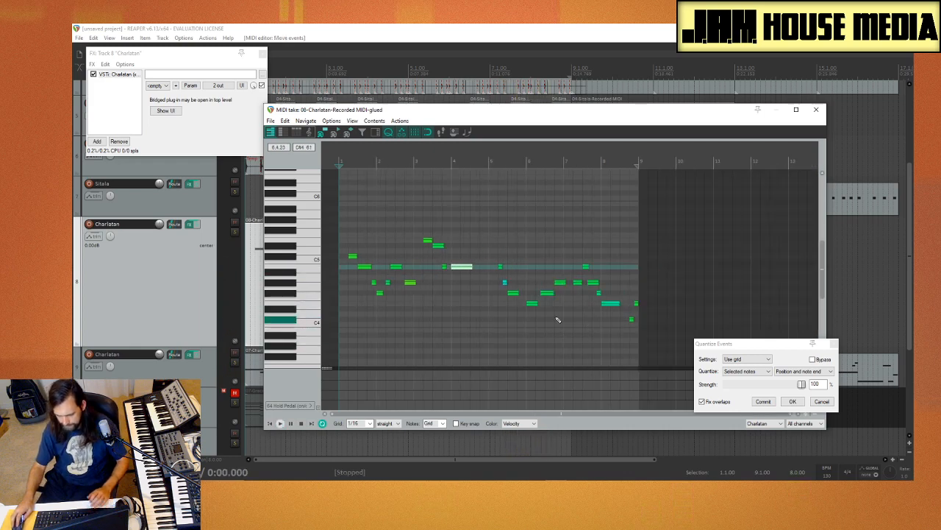
{"action": "left_click", "coordinate": [493, 301]}
{"action": "left_click", "coordinate": [491, 305]}
{"action": "key", "text": "space"}
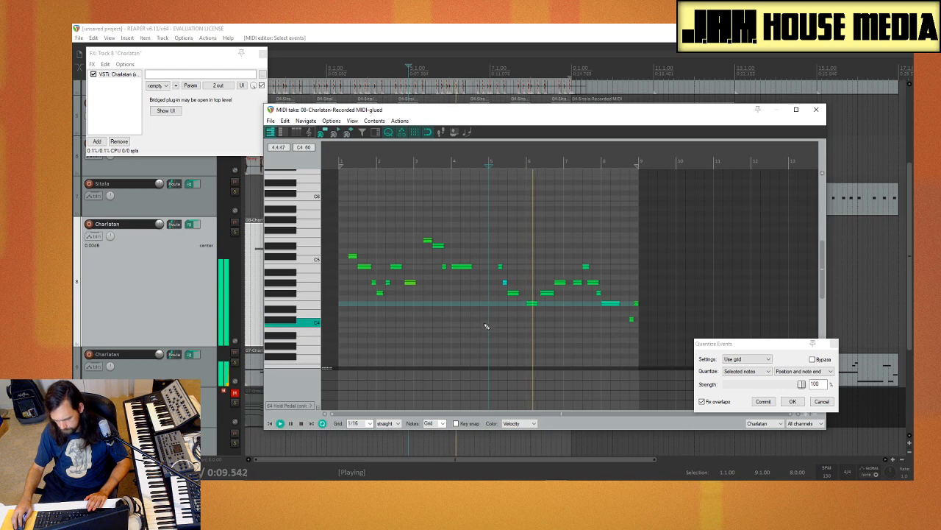
{"action": "key", "text": "space"}
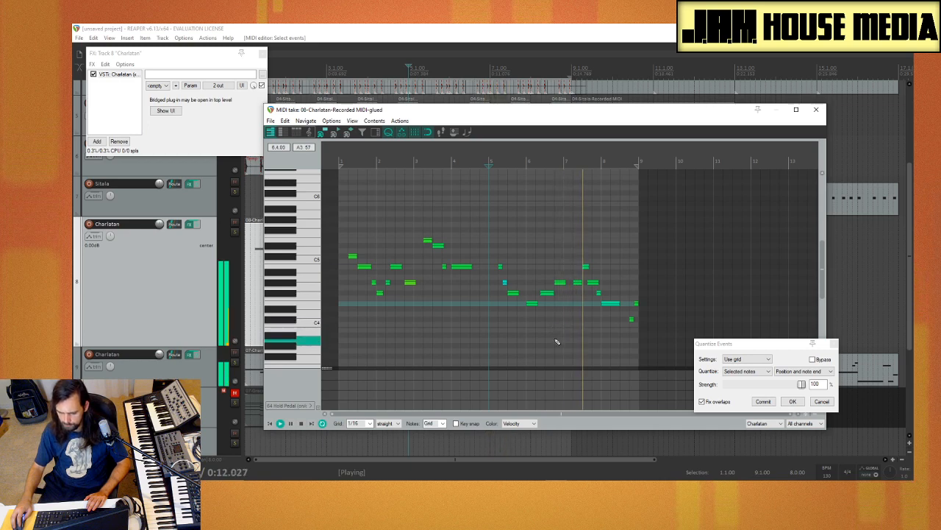
{"action": "key", "text": "space"}
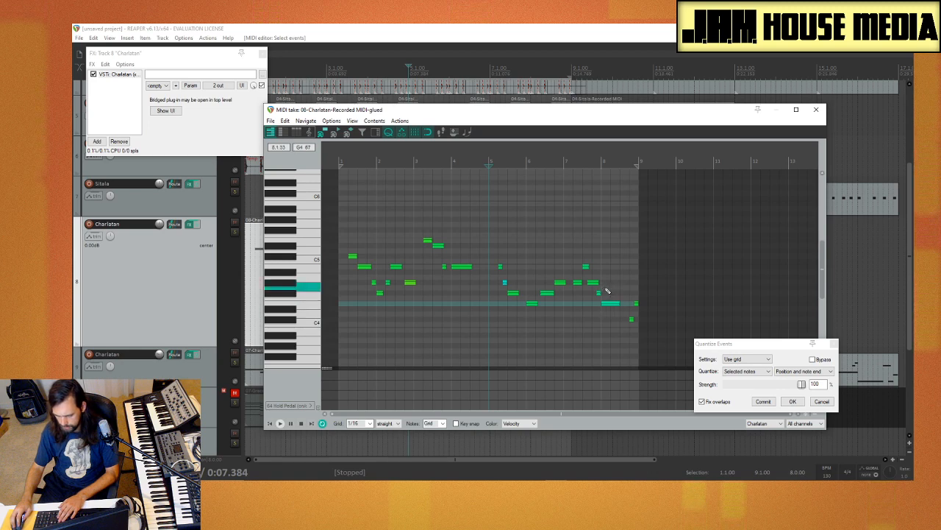
{"action": "key", "text": "space"}
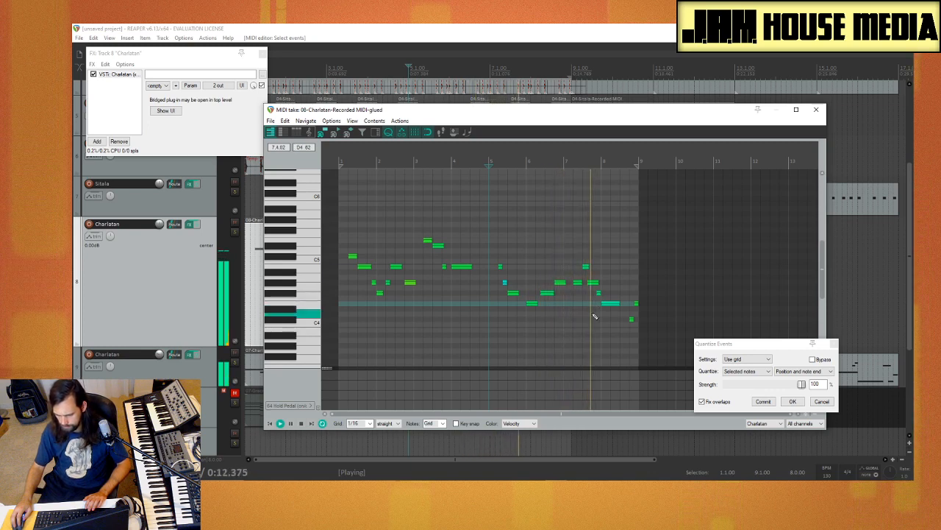
{"action": "key", "text": "space"}
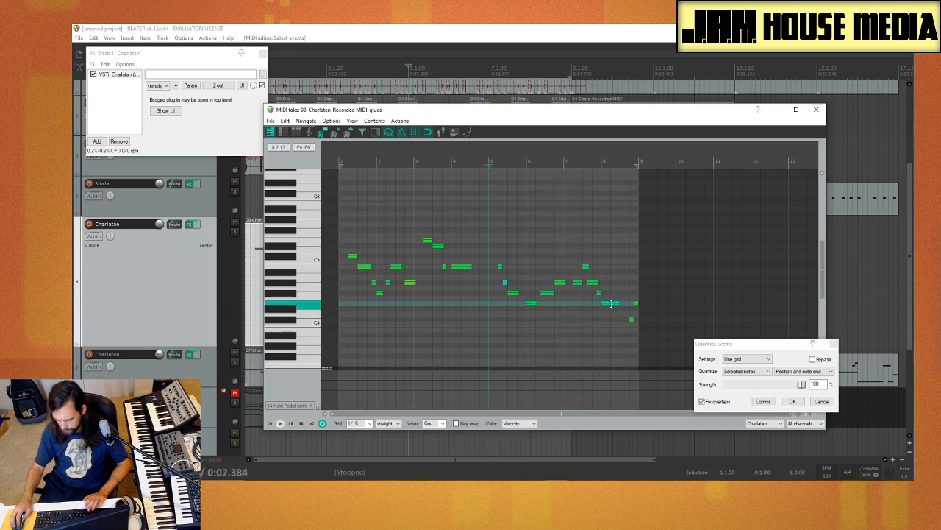
Step: Try raising the long E4 note at the start of bar 8 to B4 and E5, auditioning the result
{"action": "left_click_drag", "start_coordinate": [611, 308], "coordinate": [611, 270]}
{"action": "key", "text": "space"}
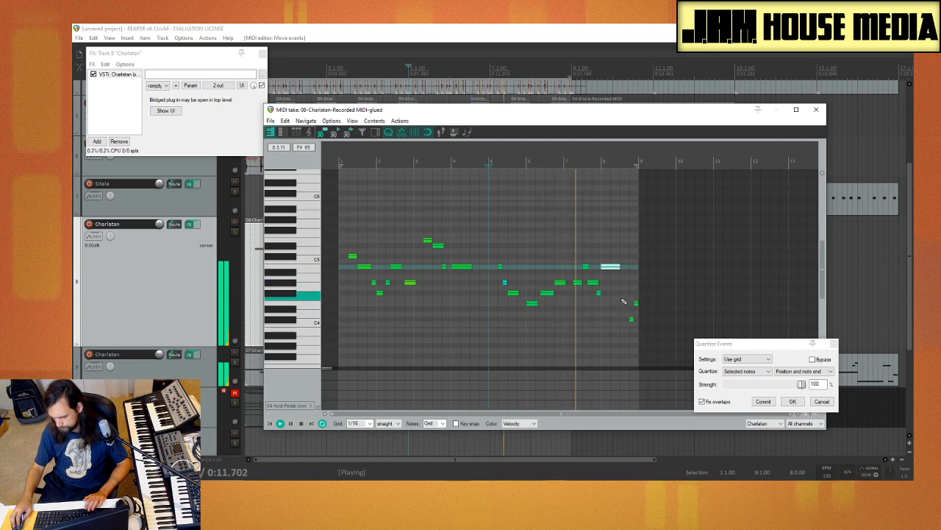
{"action": "key", "text": "space"}
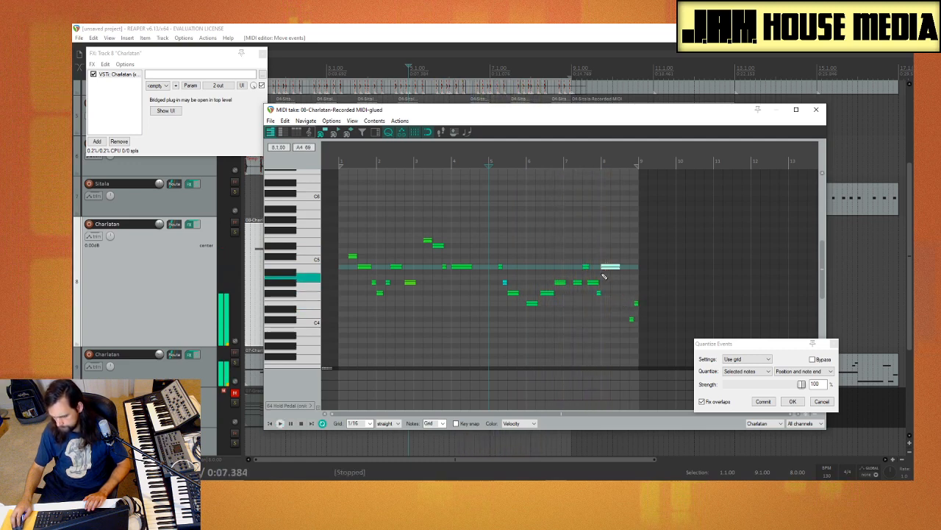
{"action": "left_click_drag", "start_coordinate": [610, 266], "coordinate": [609, 244]}
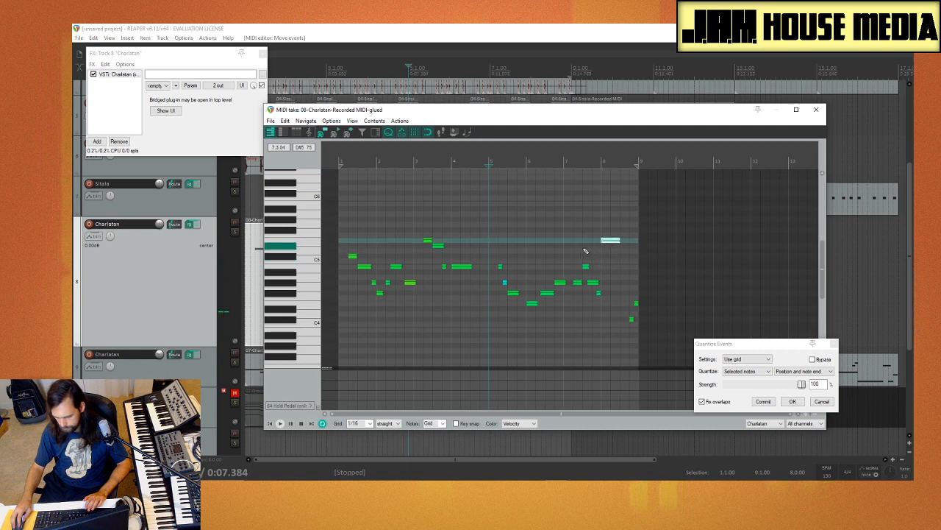
{"action": "left_click", "coordinate": [585, 253]}
{"action": "key", "text": "space"}
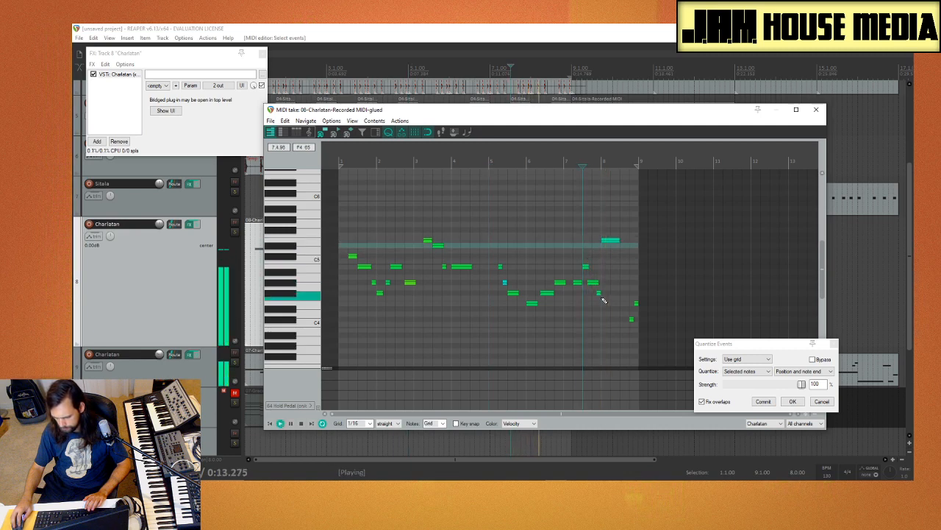
Step: Raise the short F#4 note at the end of bar 7 to B4, delete bar 8's long E5 note, and play from bar 6
{"action": "left_click_drag", "start_coordinate": [599, 294], "coordinate": [598, 268]}
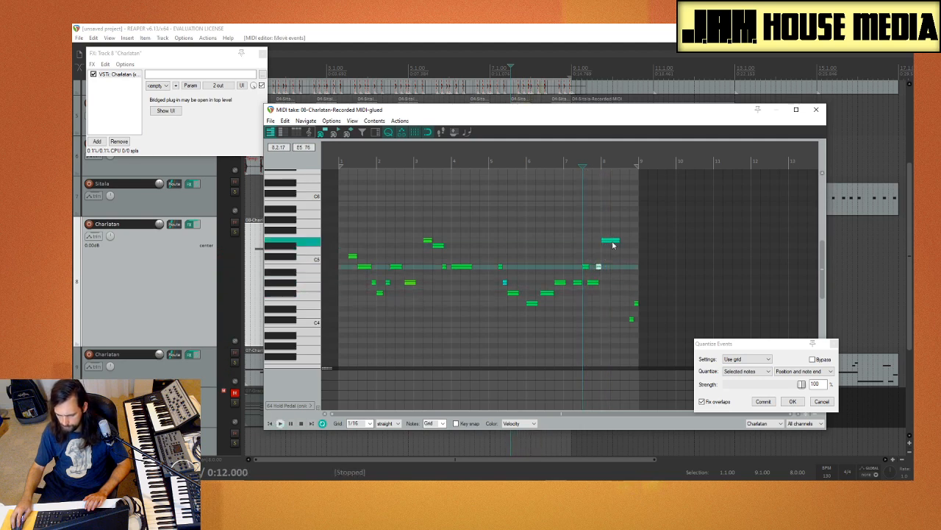
{"action": "left_click", "coordinate": [611, 243]}
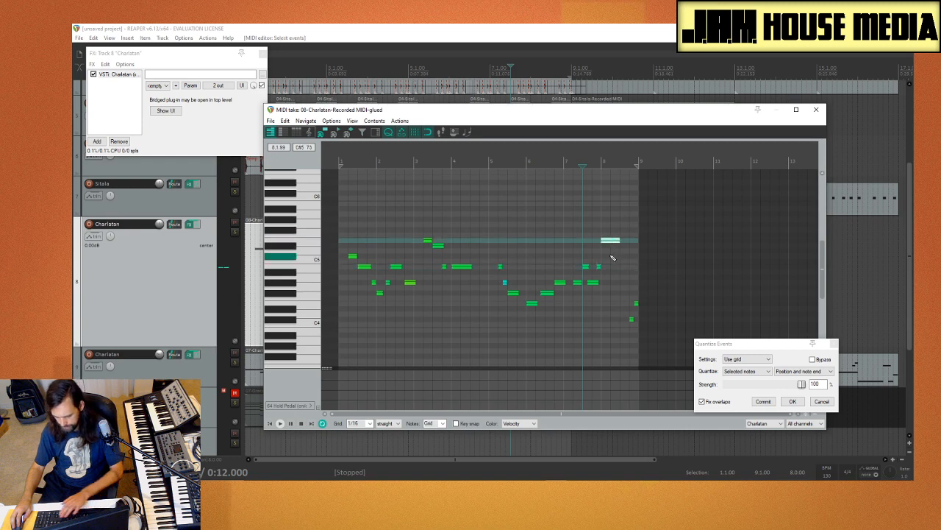
{"action": "key", "text": "space"}
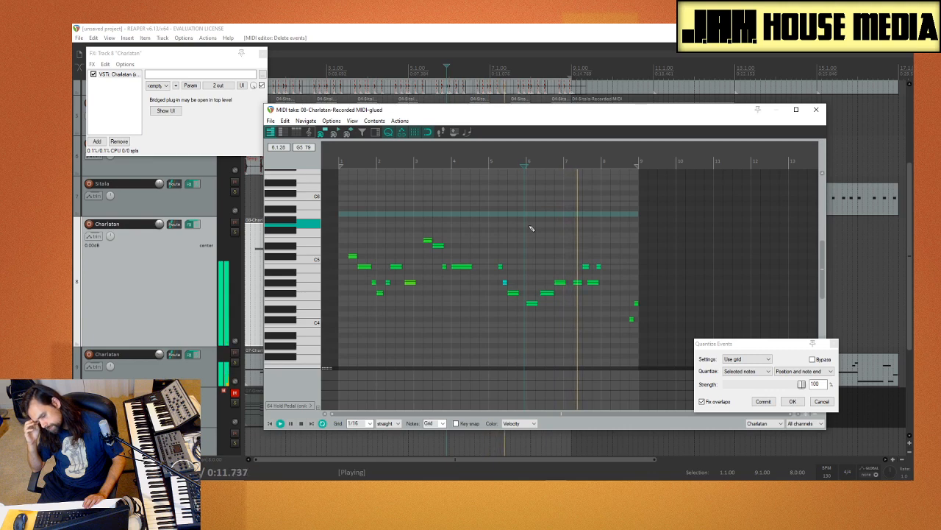
Step: Stop playback and delete the short B4 note at the end of bar 7
{"action": "key", "text": "space"}
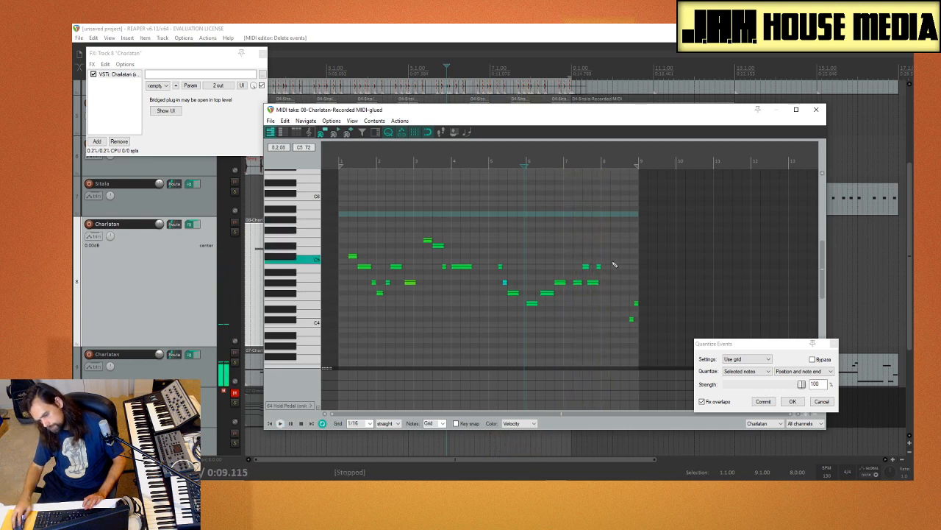
{"action": "left_click", "coordinate": [600, 268]}
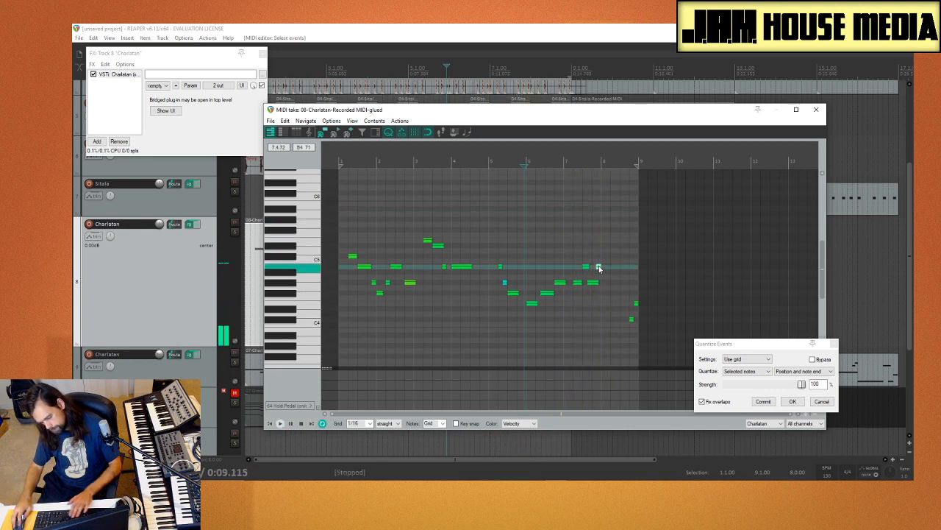
{"action": "key", "text": "space"}
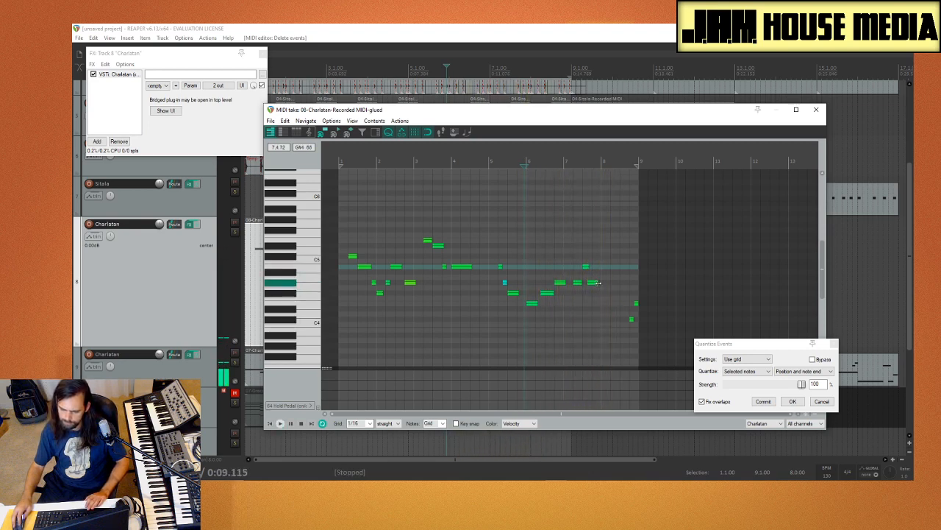
Step: Lengthen bar 7's last G#4 note to the start of bar 8, auditioning different end points
{"action": "left_click_drag", "start_coordinate": [598, 283], "coordinate": [615, 283]}
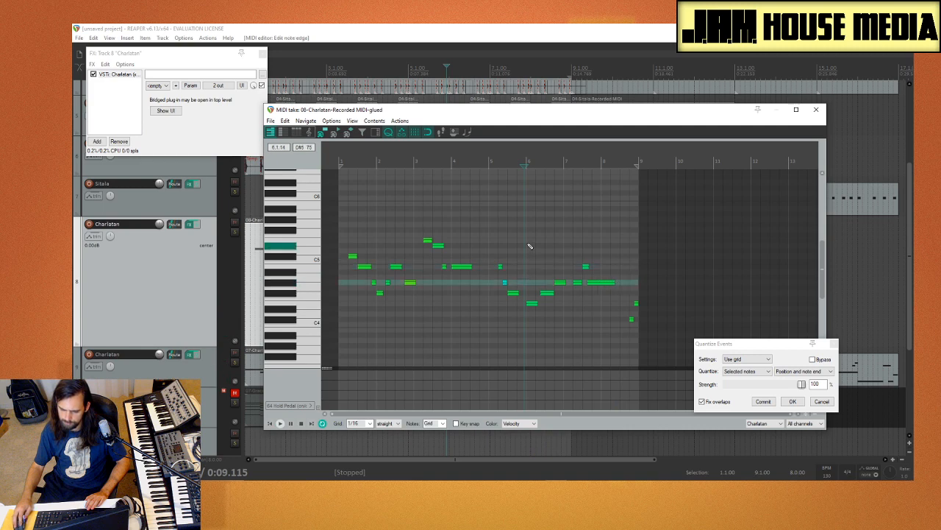
{"action": "key", "text": "space"}
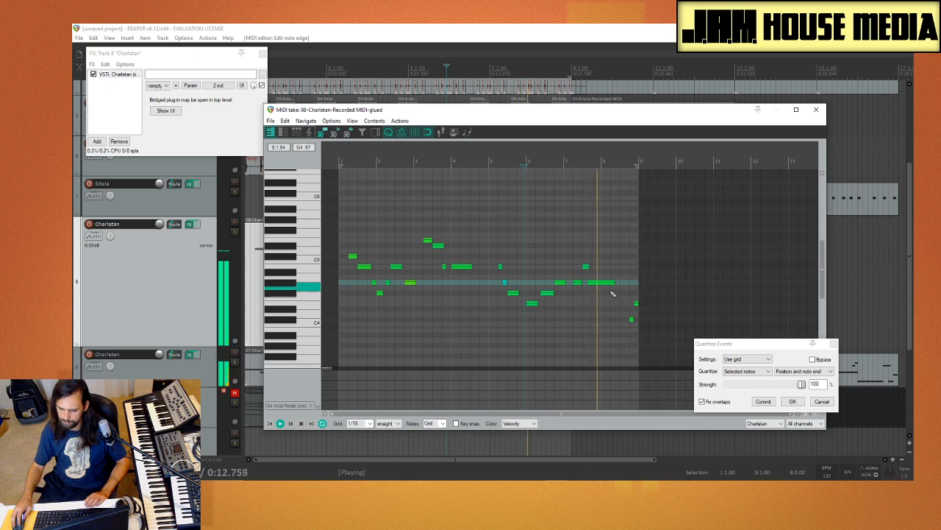
{"action": "key", "text": "space"}
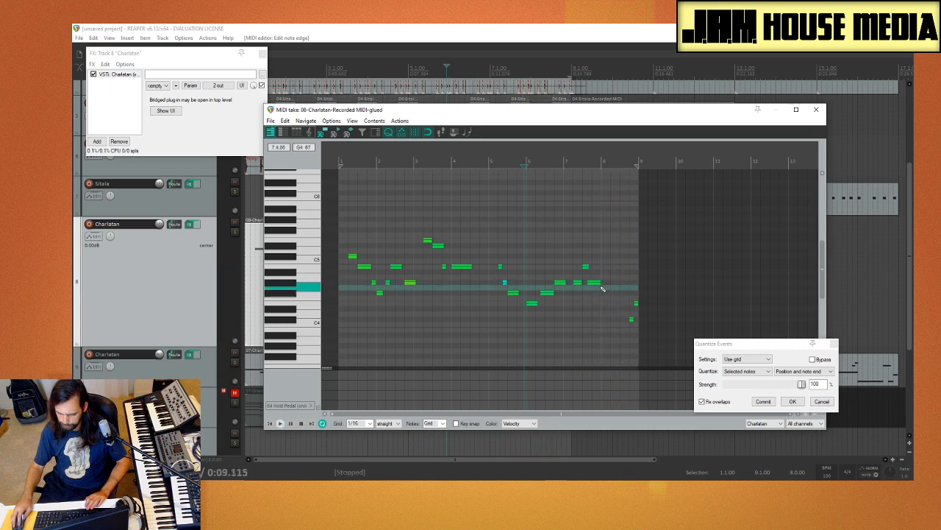
{"action": "left_click_drag", "start_coordinate": [600, 282], "coordinate": [605, 285]}
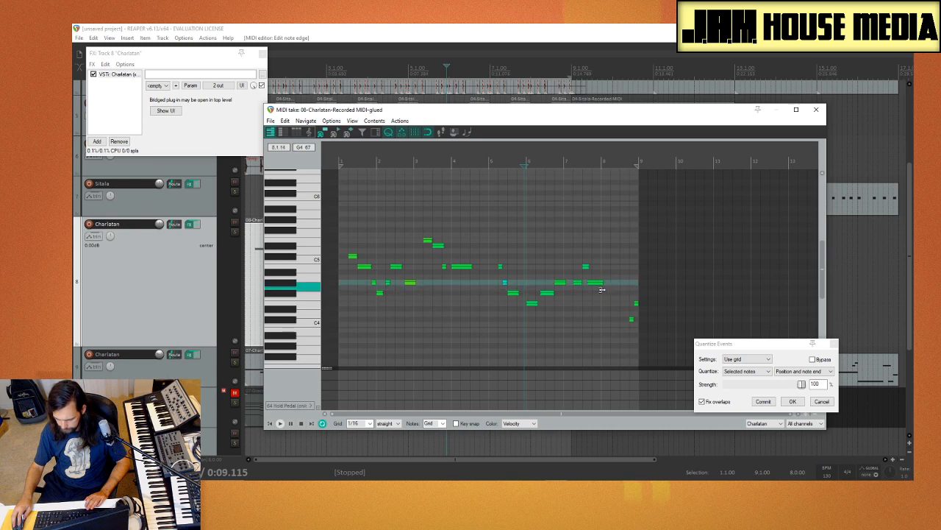
{"action": "key", "text": "space"}
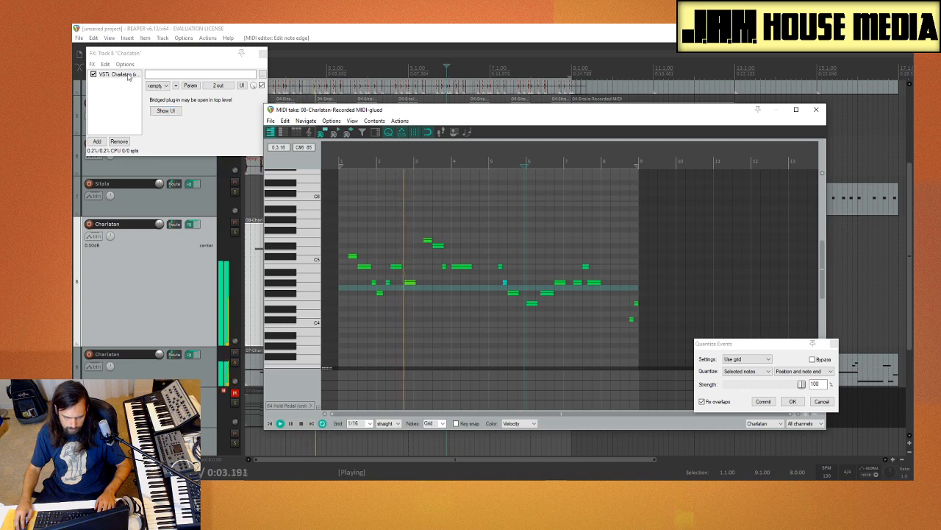
Step: Open the track's Charlatan synth, set the LFO as its pitch modulation source for OSC1, and close the synth
{"action": "left_click", "coordinate": [165, 110]}
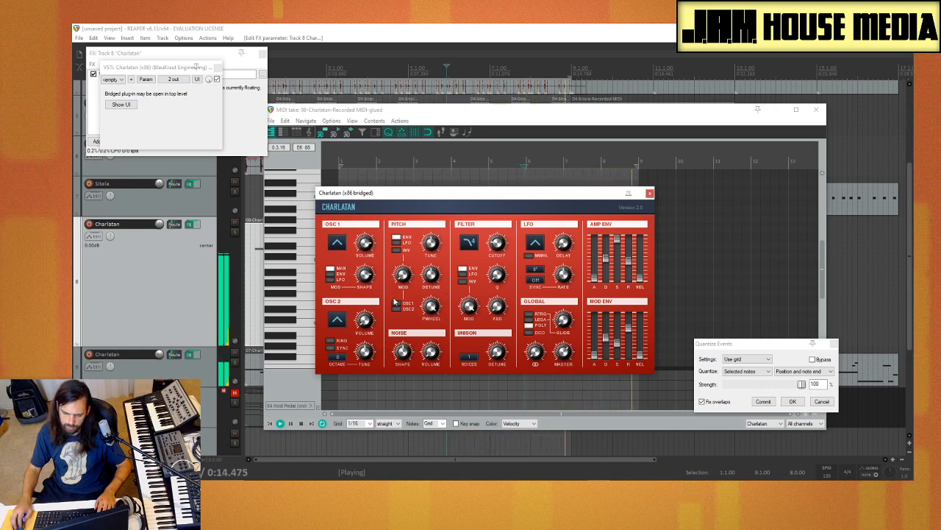
{"action": "left_click", "coordinate": [218, 69]}
{"action": "left_click", "coordinate": [218, 70]}
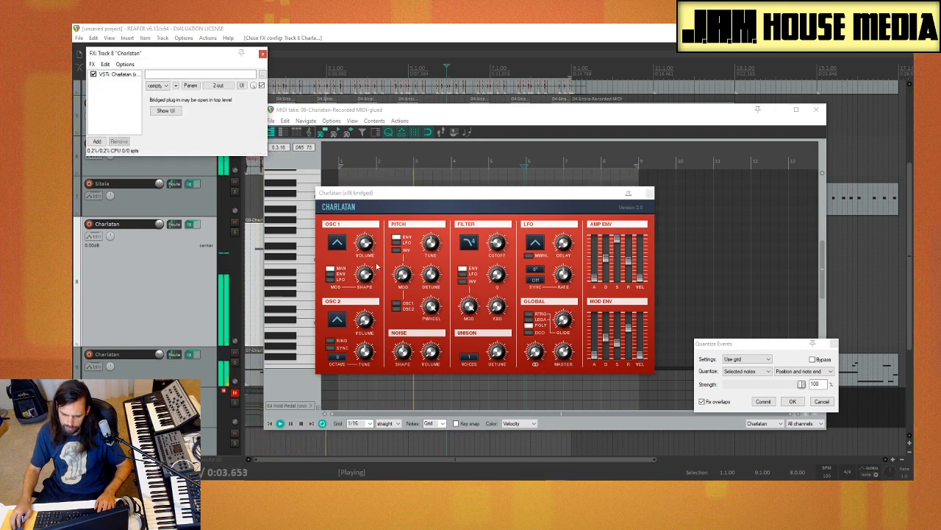
{"action": "left_click", "coordinate": [397, 303]}
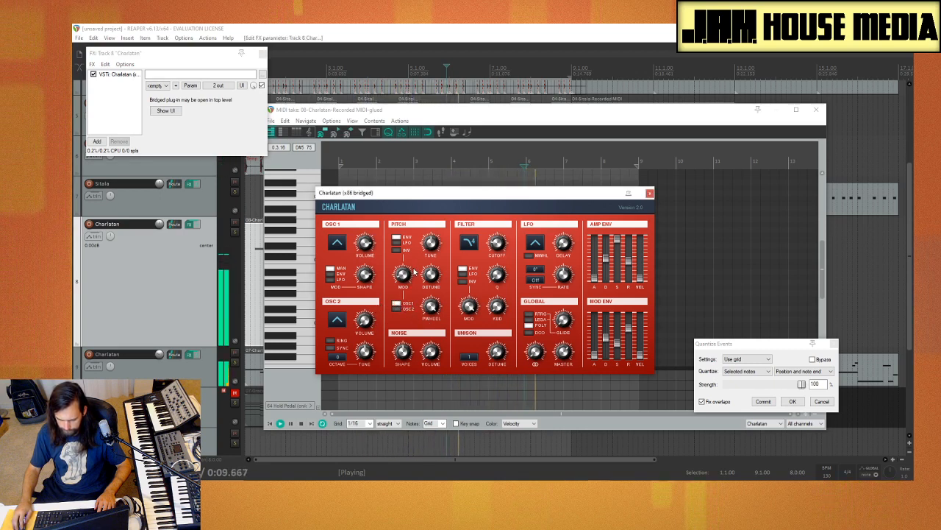
{"action": "left_click", "coordinate": [399, 243]}
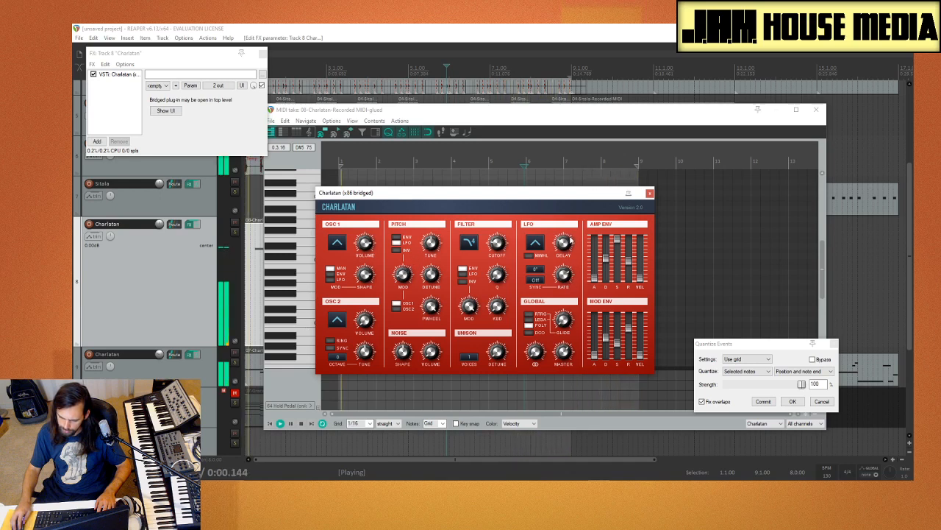
{"action": "left_click", "coordinate": [650, 193]}
Step: Add Dragonfly Hall Reverb from the Reverb category to the Charlatan melody track
{"action": "left_click", "coordinate": [98, 141]}
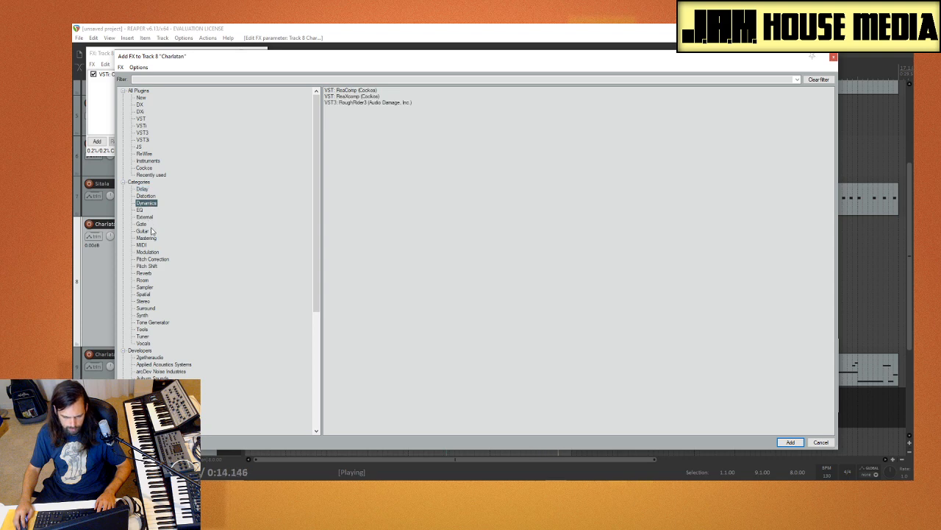
{"action": "left_click", "coordinate": [144, 273]}
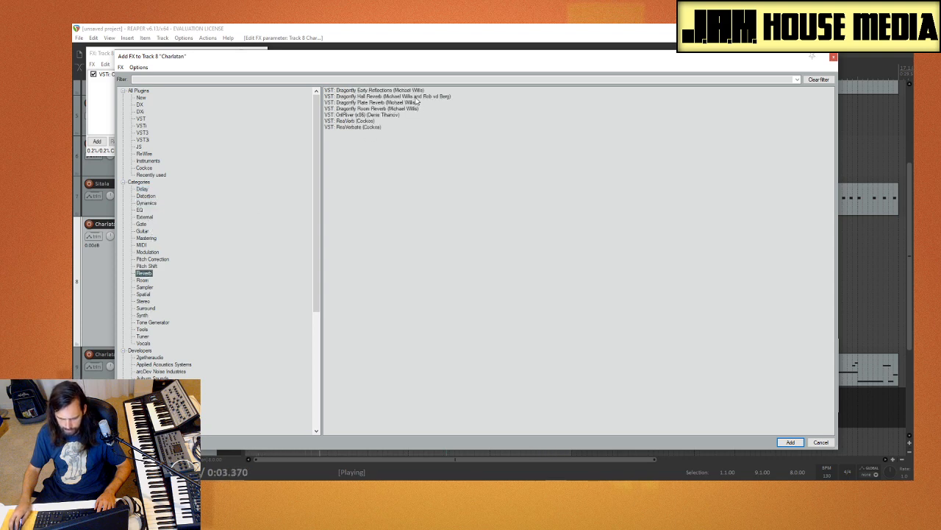
{"action": "double_click", "coordinate": [416, 97]}
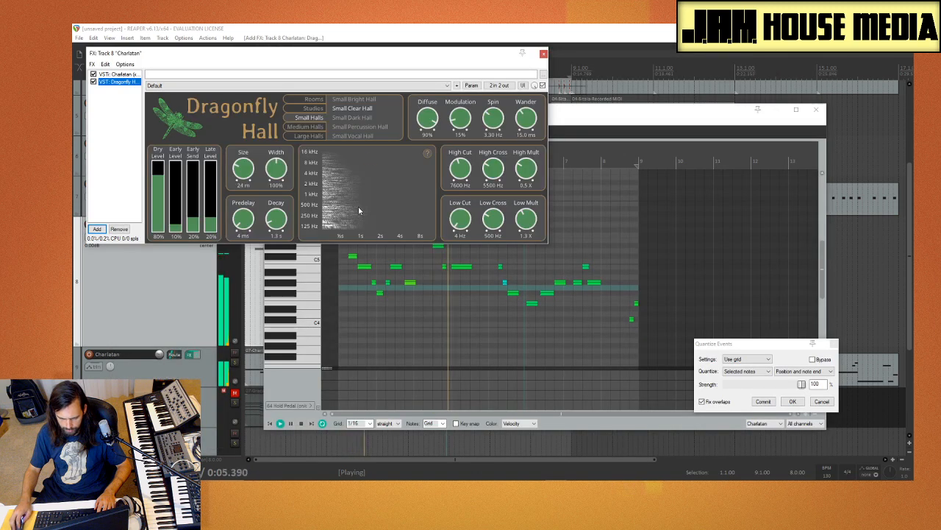
Step: Set the Dragonfly Hall reverb's late level to 24% and its decay to 3.5 s while the melody plays
{"action": "left_click_drag", "start_coordinate": [216, 208], "coordinate": [216, 205]}
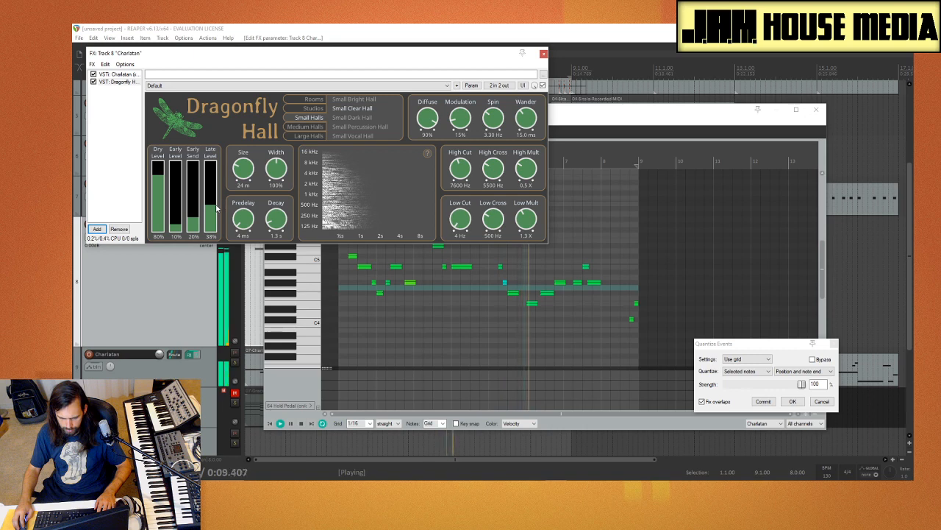
{"action": "left_click_drag", "start_coordinate": [217, 208], "coordinate": [222, 199]}
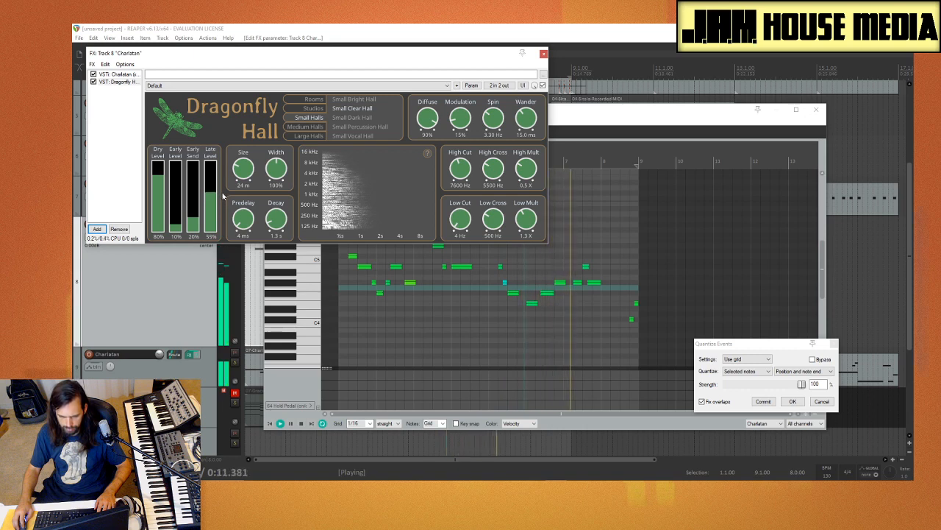
{"action": "left_click", "coordinate": [117, 127]}
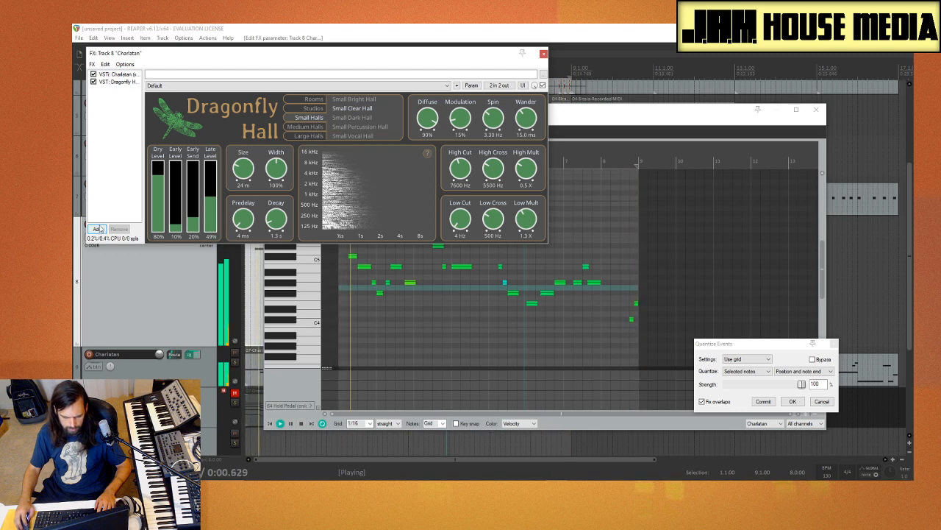
{"action": "left_click_drag", "start_coordinate": [210, 210], "coordinate": [279, 225]}
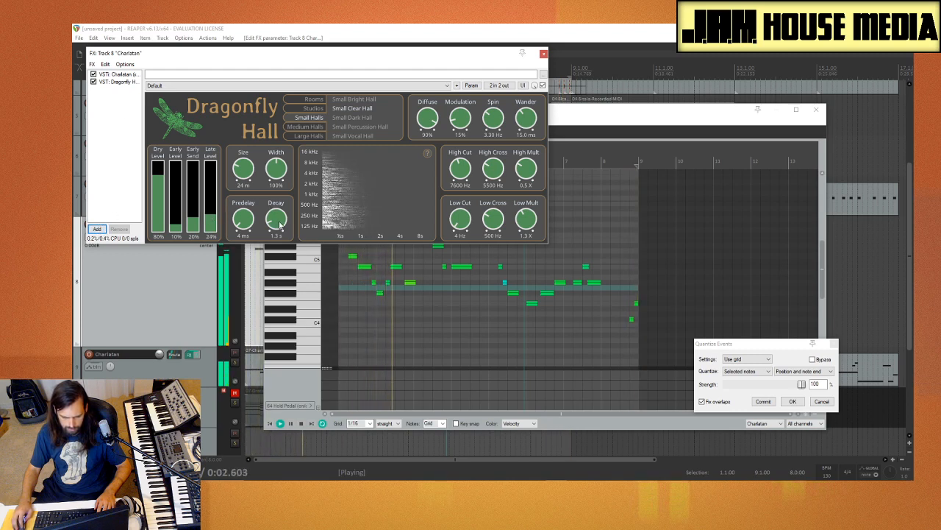
{"action": "scroll", "coordinate": [290, 205], "scroll_direction": "up", "scroll_amount": 3}
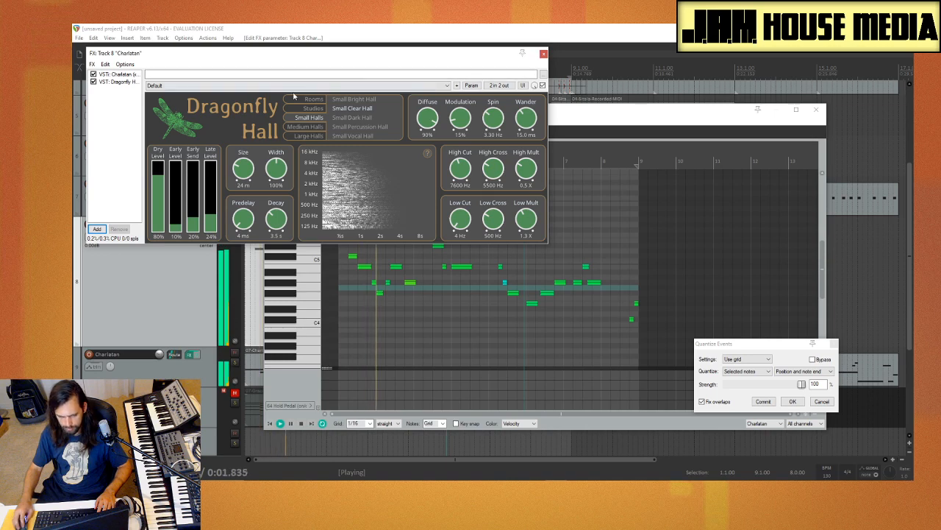
Step: Reopen the Charlatan synth, raise the modulation envelope's attack slightly, and change OSC 2 from triangle to the second pulse waveform
{"action": "left_click", "coordinate": [117, 75]}
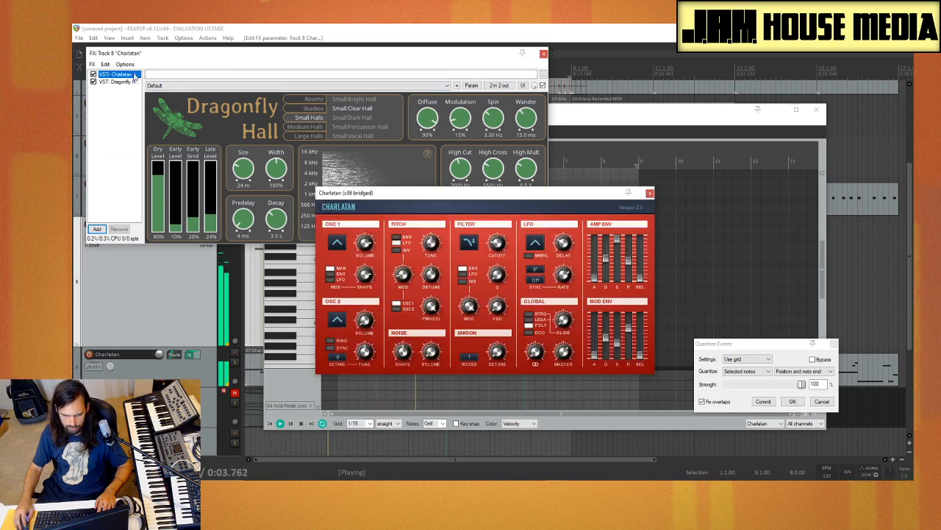
{"action": "left_click", "coordinate": [599, 351]}
{"action": "left_click_drag", "start_coordinate": [600, 352], "coordinate": [604, 343]}
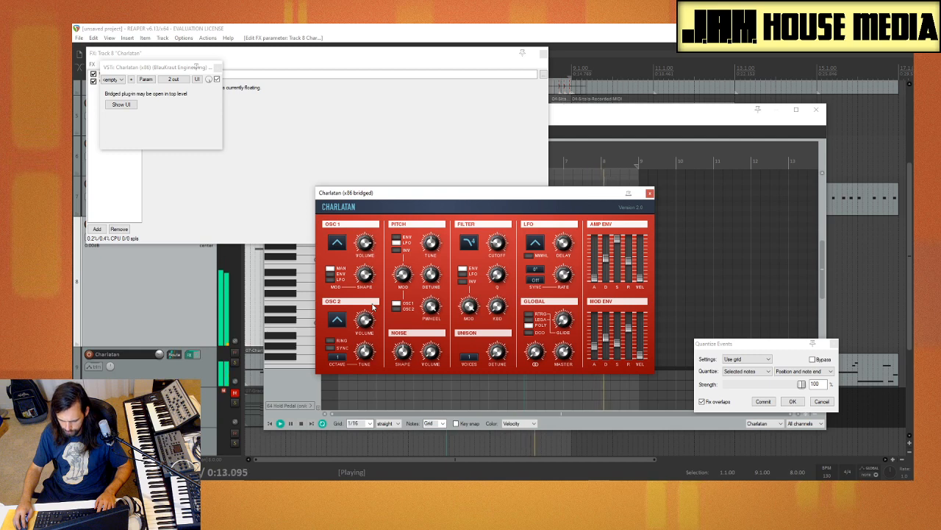
{"action": "left_click", "coordinate": [336, 319]}
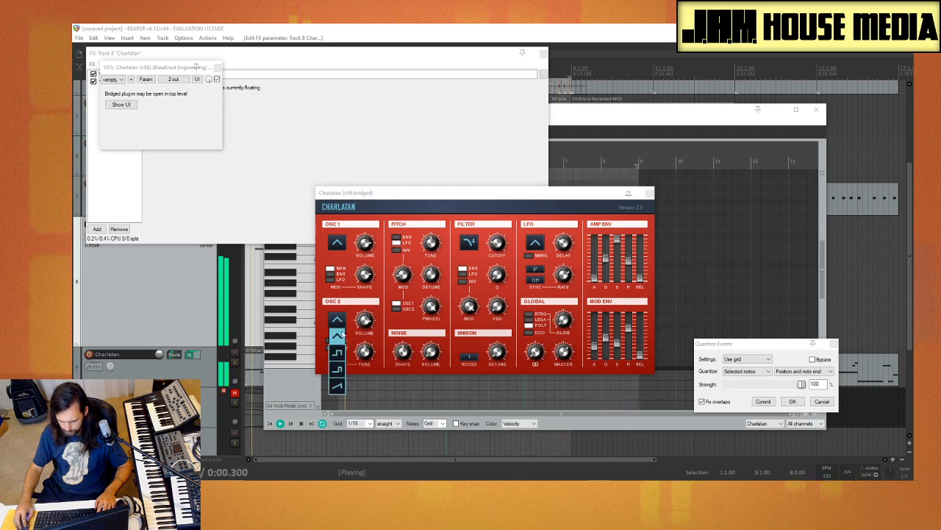
{"action": "left_click", "coordinate": [339, 368]}
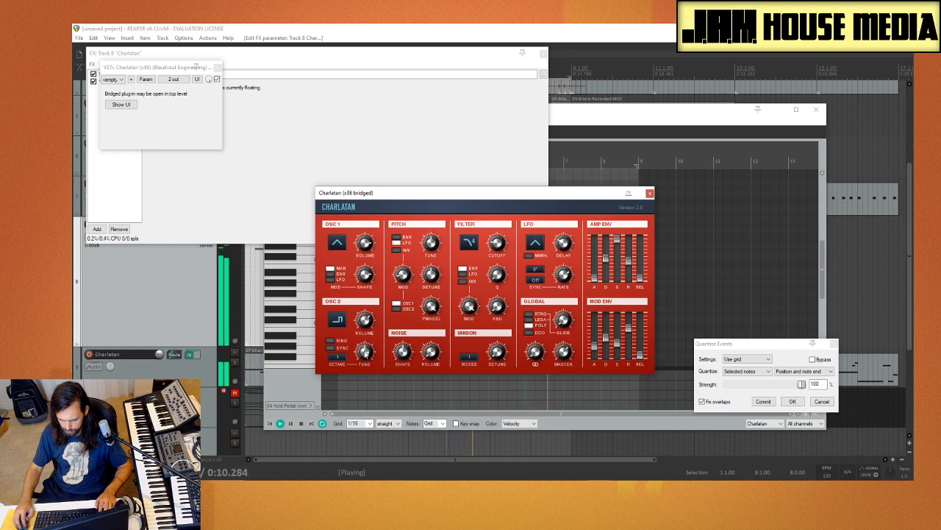
Step: Compare 2 and 7 unison voices in Charlatan and set the voice count to 2
{"action": "left_click", "coordinate": [468, 358]}
{"action": "left_click", "coordinate": [484, 376]}
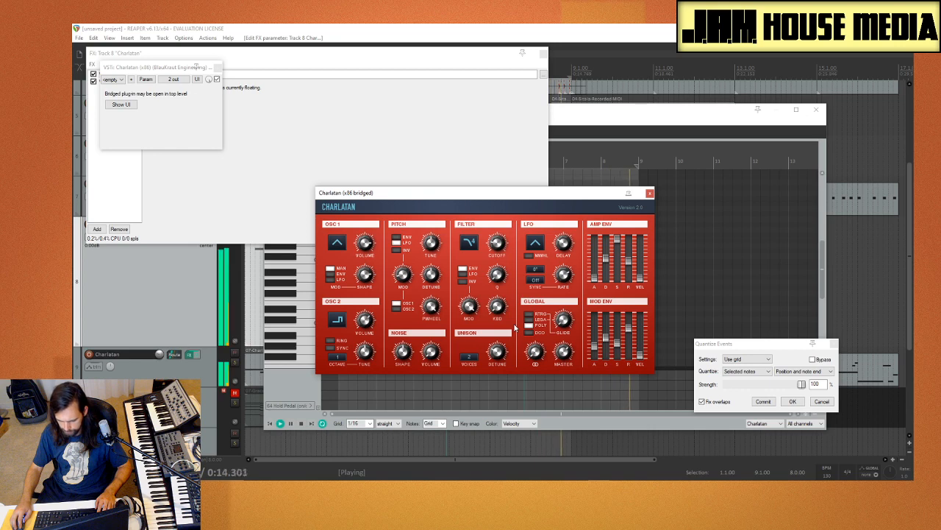
{"action": "left_click", "coordinate": [469, 358]}
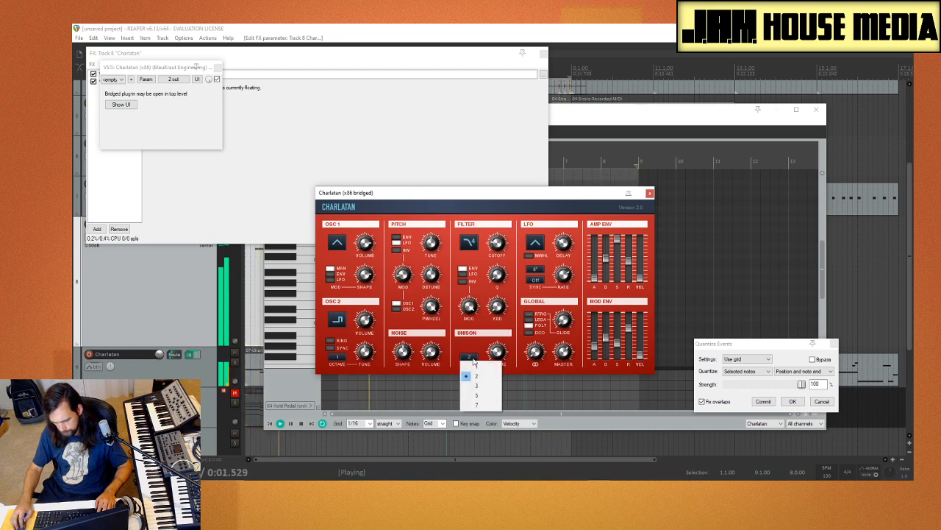
{"action": "left_click", "coordinate": [478, 401]}
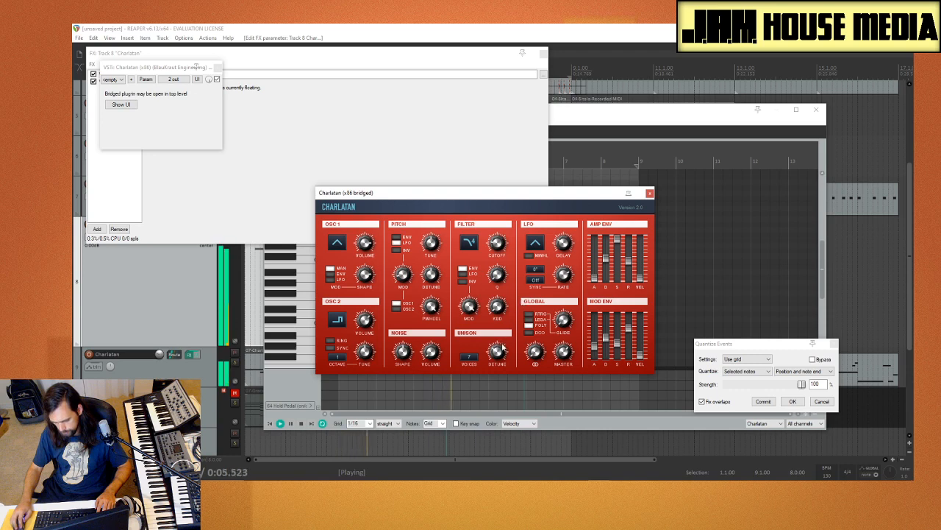
{"action": "left_click", "coordinate": [478, 358]}
{"action": "left_click", "coordinate": [482, 374]}
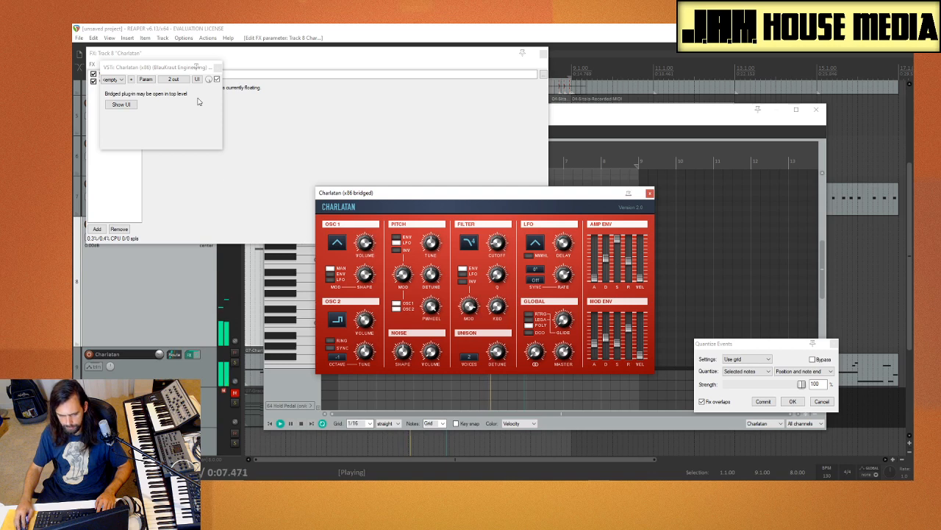
Step: Lower the volume of Charlatan's OSC 2 and close the synth
{"action": "left_click", "coordinate": [218, 67]}
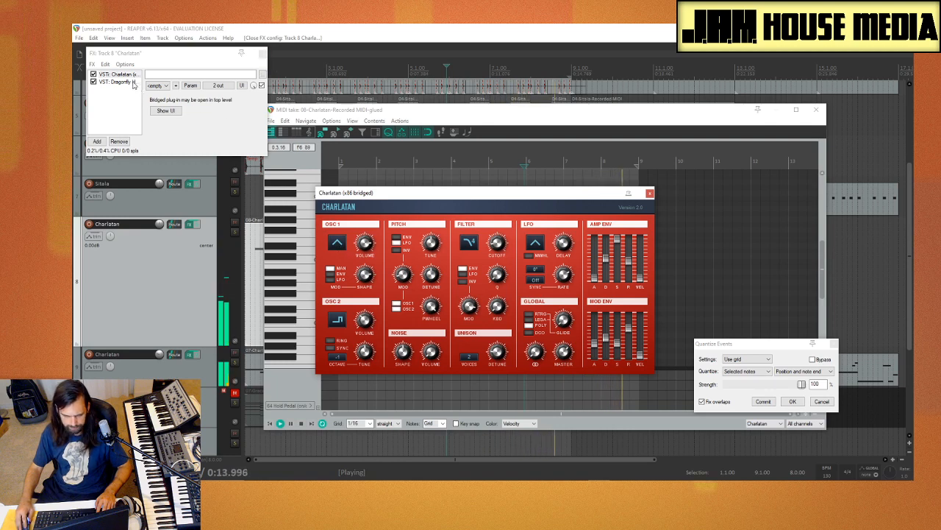
{"action": "left_click_drag", "start_coordinate": [358, 317], "coordinate": [376, 384]}
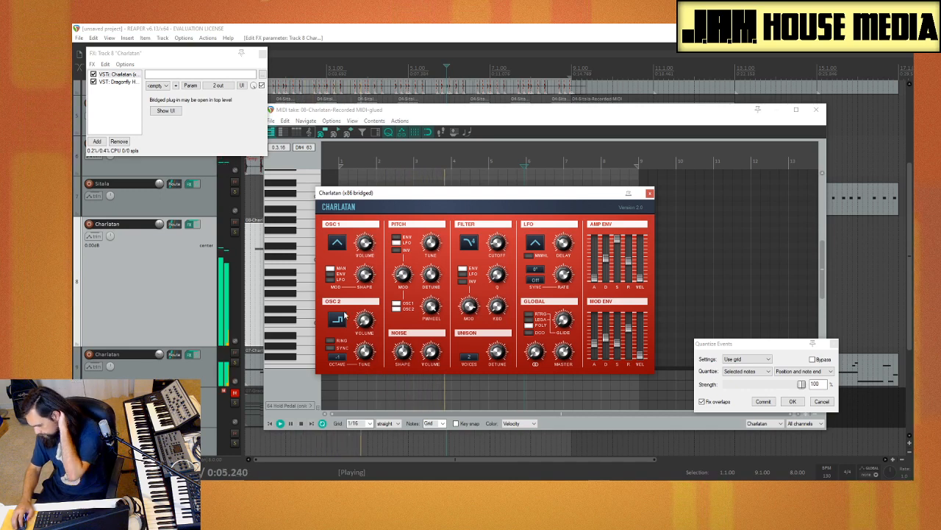
{"action": "left_click", "coordinate": [650, 194]}
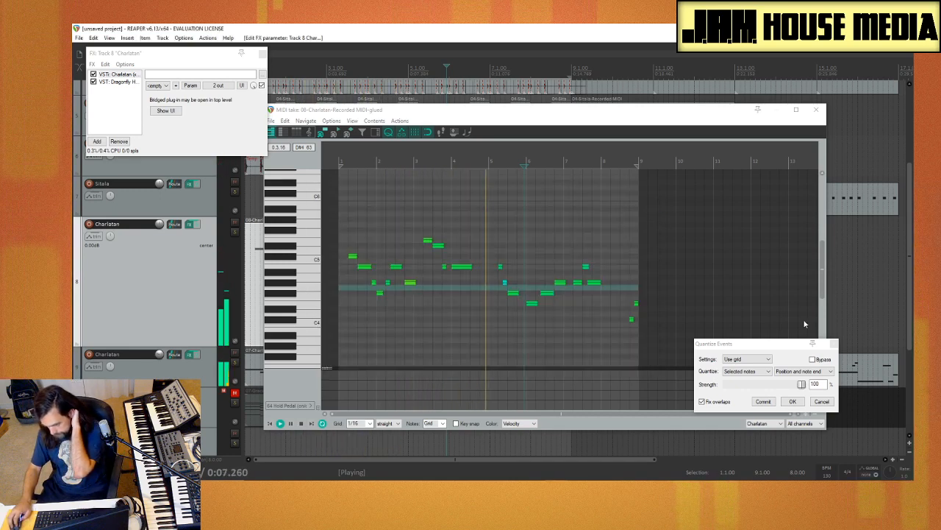
Step: Cancel the Quantize Events settings and close the MIDI editor and the Charlatan track's effects chain
{"action": "left_click", "coordinate": [821, 401]}
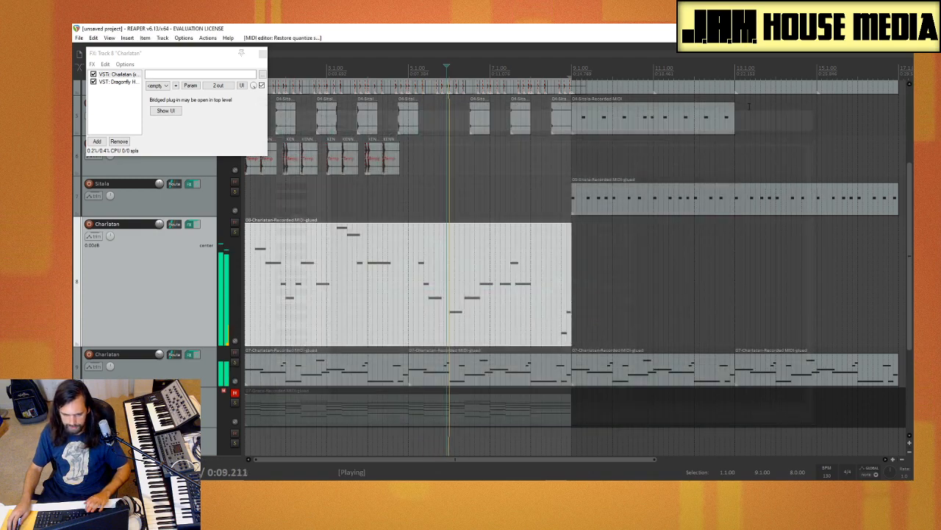
{"action": "left_click", "coordinate": [816, 110]}
{"action": "left_click", "coordinate": [263, 53]}
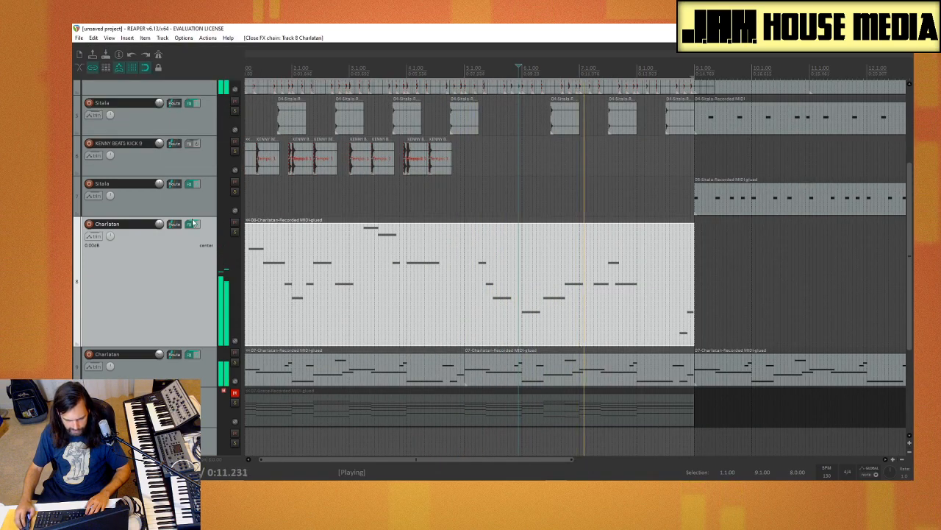
Step: Mute the fourth track, the Sitala track with the dense hits, while the loop plays
{"action": "scroll", "coordinate": [187, 234], "scroll_direction": "up", "scroll_amount": 4}
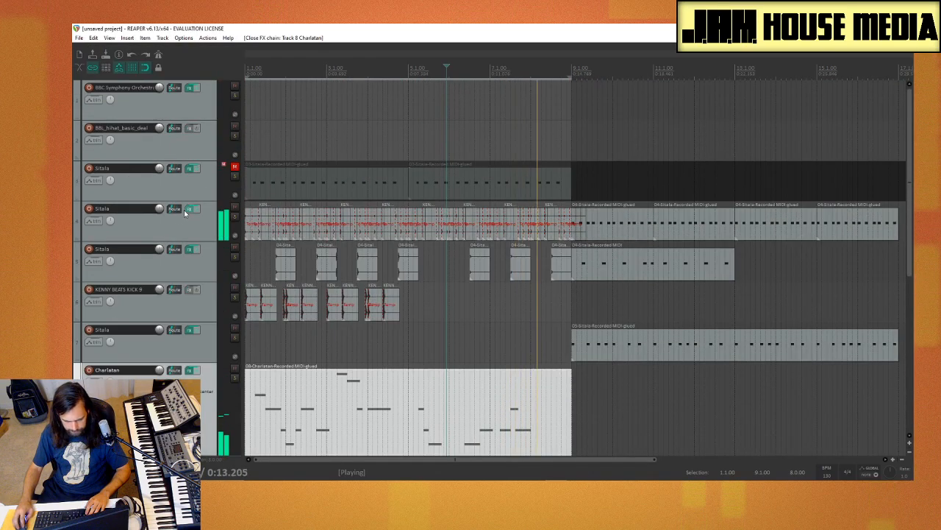
{"action": "left_click", "coordinate": [235, 208]}
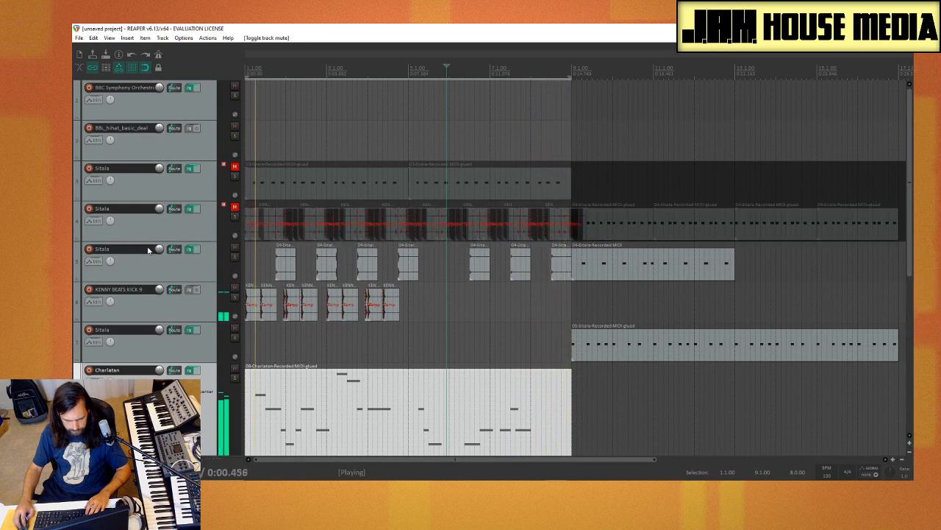
Step: Copy all the KENNY BEATS KICK 9 clips from the first four bars to the next four, starting at bar 5
{"action": "left_click", "coordinate": [168, 233]}
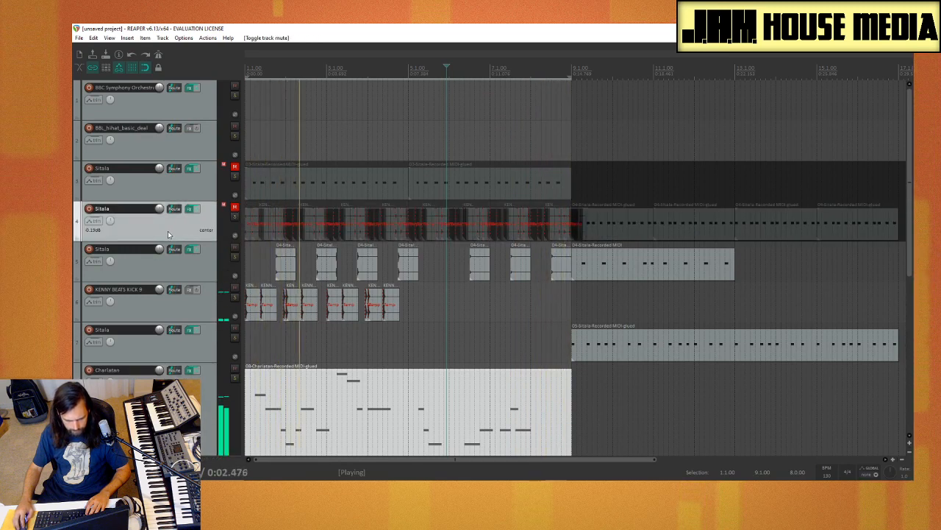
{"action": "left_click_drag", "start_coordinate": [332, 308], "coordinate": [418, 308]}
{"action": "key", "text": "ctrl+z"}
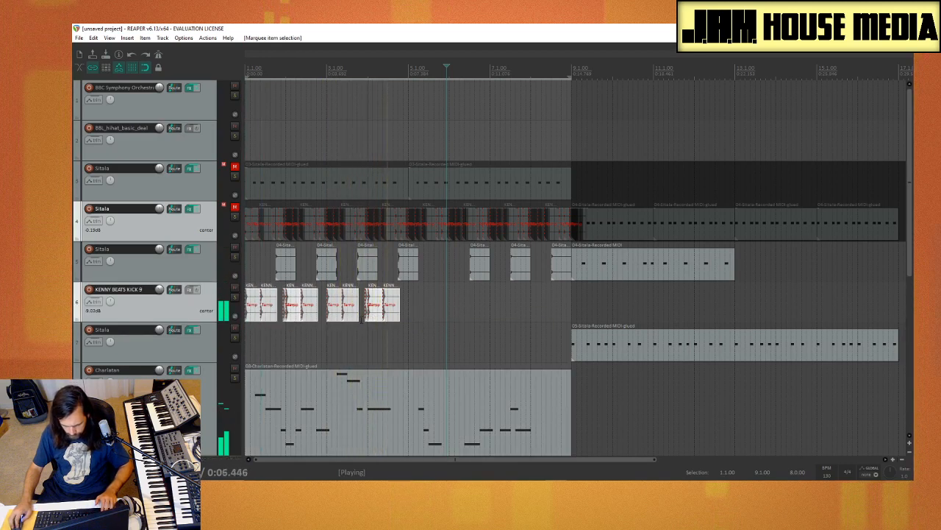
{"action": "left_click_drag", "start_coordinate": [264, 314], "coordinate": [425, 317]}
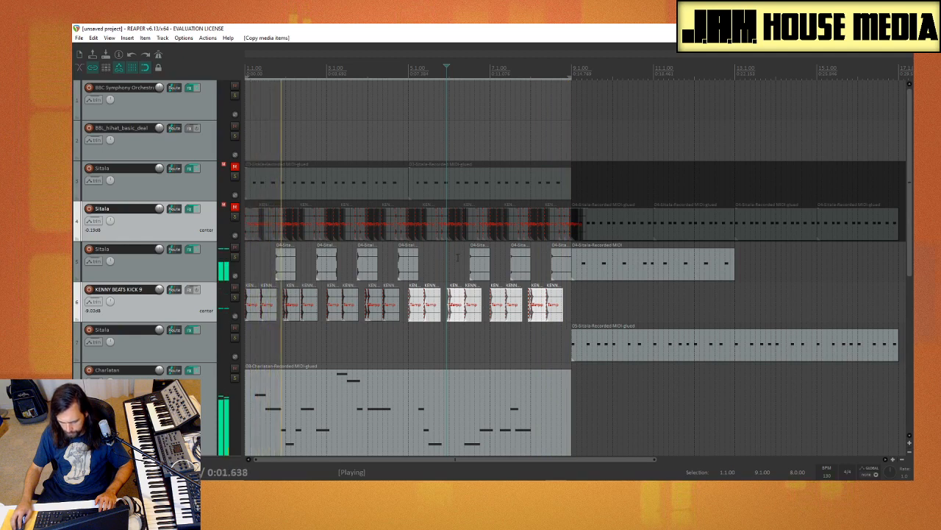
Step: Delete the fifth track's Sitala audio clips after bar 5 and replace them with copies of its first four clips
{"action": "left_click_drag", "start_coordinate": [443, 261], "coordinate": [557, 269]}
{"action": "key", "text": "Delete"}
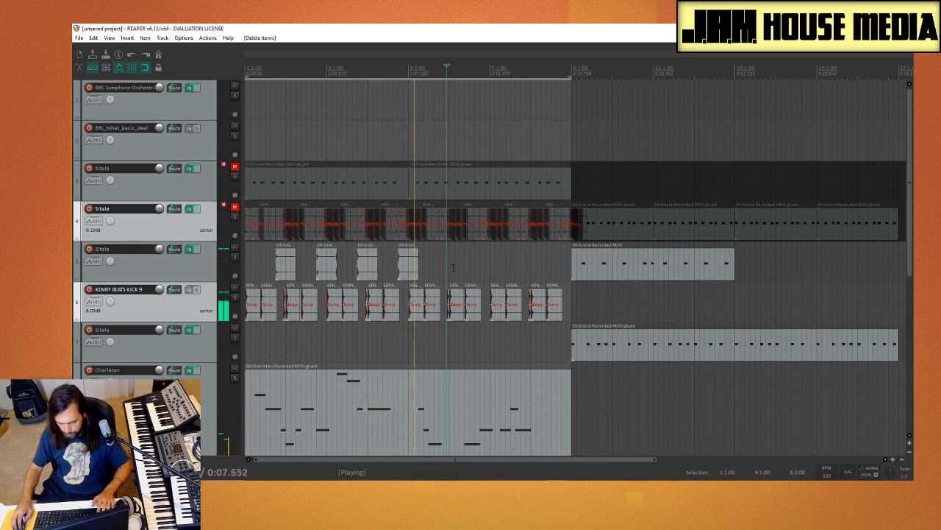
{"action": "mouse_move", "coordinate": [452, 268]}
{"action": "left_mouse_down"}
{"action": "mouse_move", "coordinate": [263, 270]}
{"action": "mouse_move", "coordinate": [449, 276]}
{"action": "left_mouse_up"}
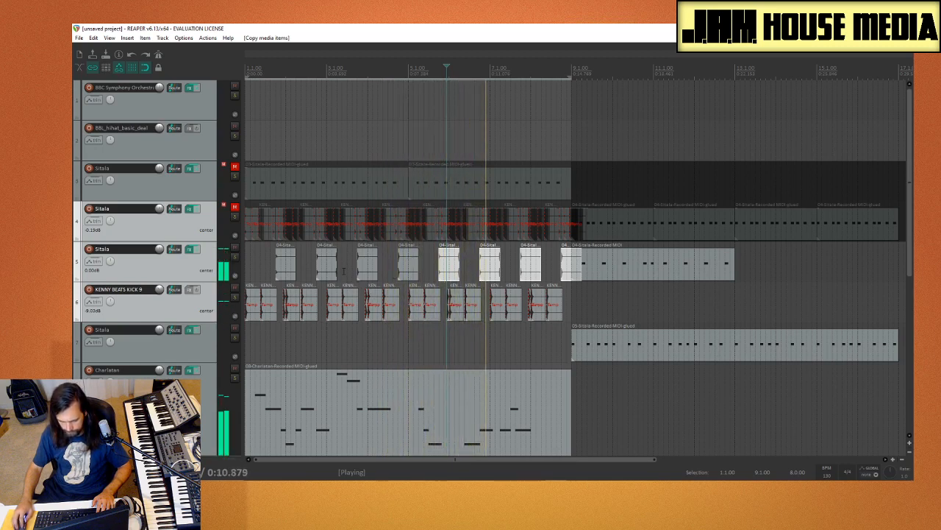
Step: Open the Media Explorer and browse to the Drum Loops folder inside Splice reorg
{"action": "left_click", "coordinate": [144, 232]}
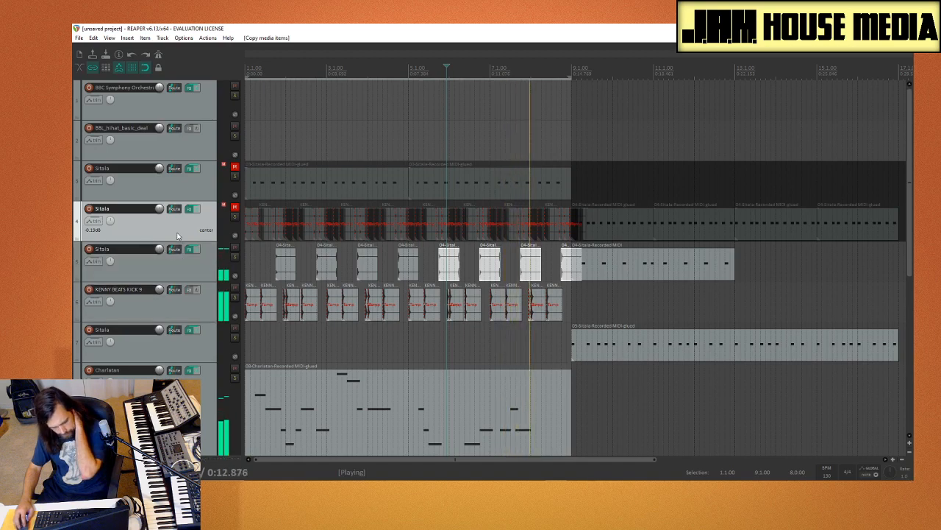
{"action": "key", "text": "ctrl+alt+x"}
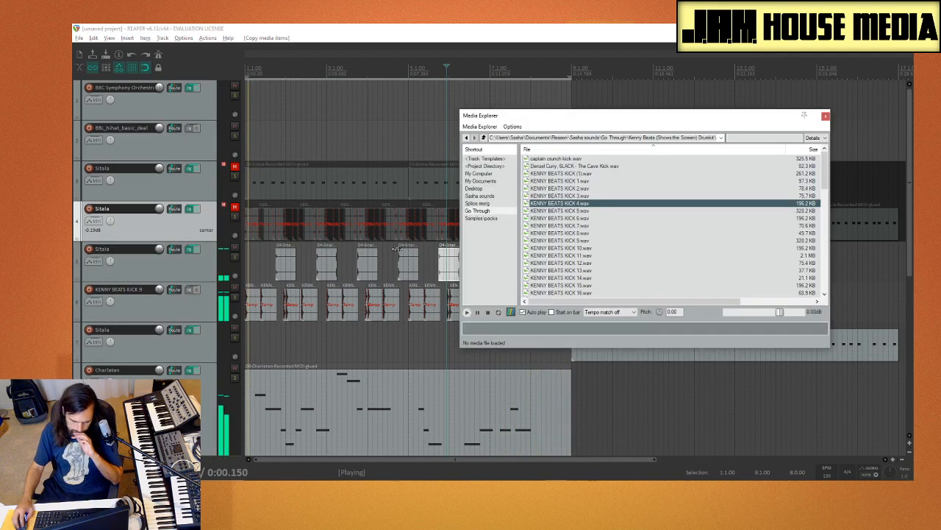
{"action": "scroll", "coordinate": [202, 296], "scroll_direction": "down", "scroll_amount": 5}
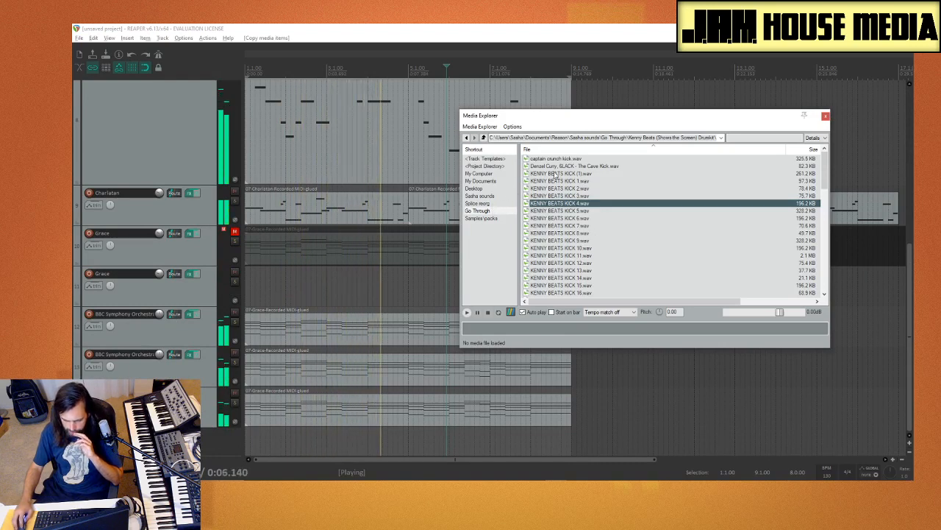
{"action": "left_click", "coordinate": [484, 137]}
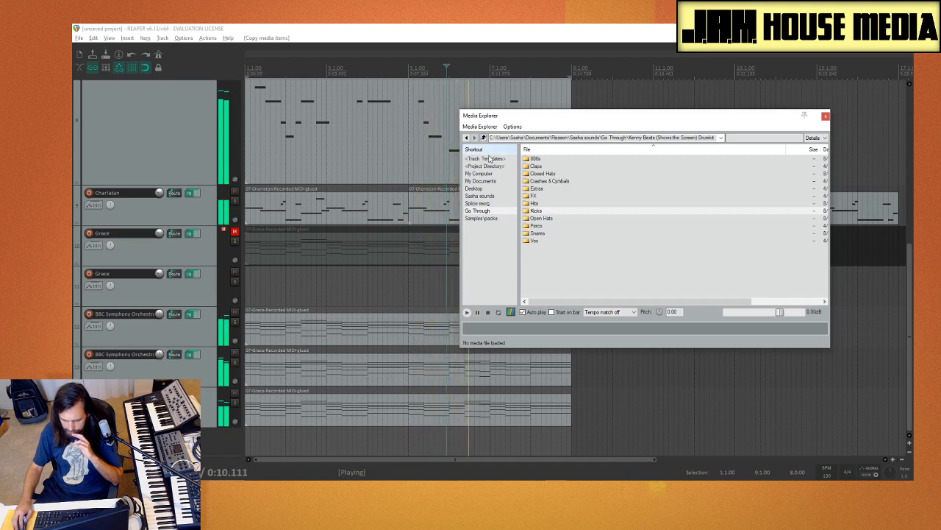
{"action": "left_click", "coordinate": [478, 203]}
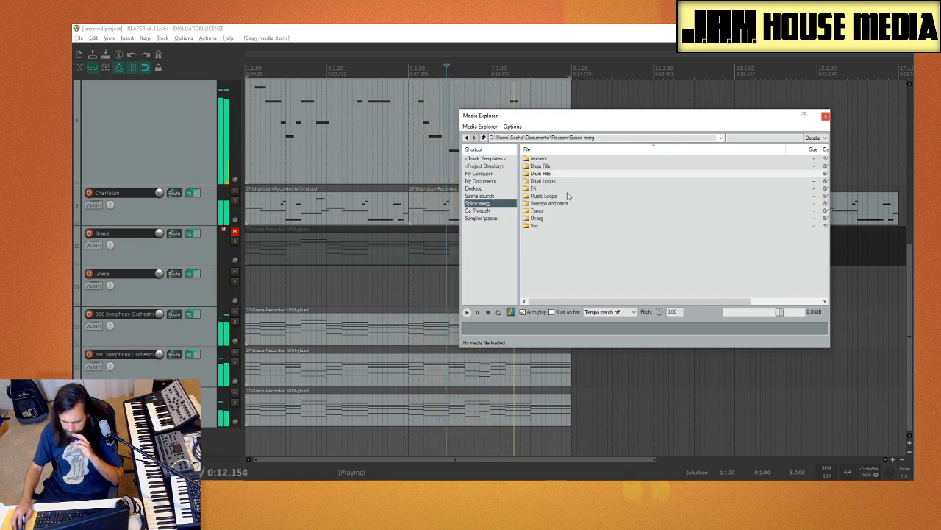
{"action": "double_click", "coordinate": [545, 181]}
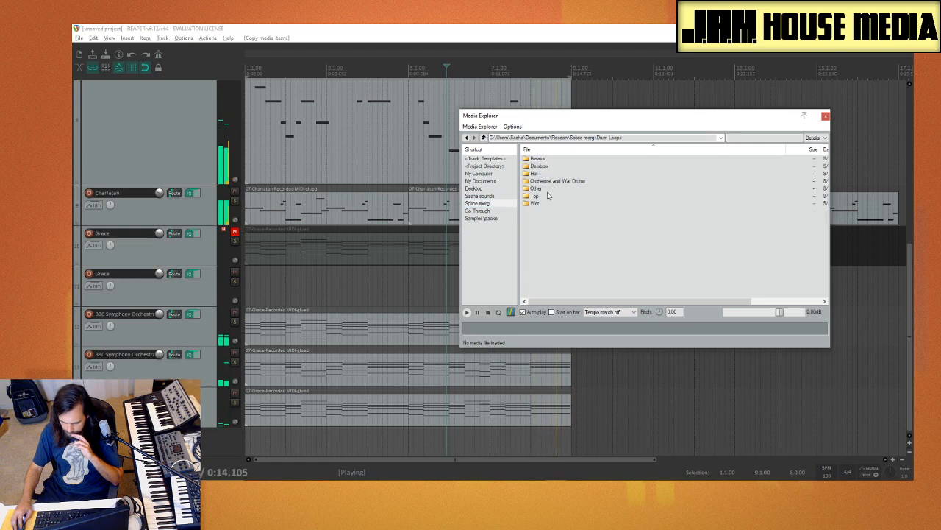
Step: Audition loops in the Hat folder against the beat, including AVB_120_Pelagic_Hats, DM2_140_HIHAT_PATTERN and AVB_89_Chariot_Hi_Hats
{"action": "double_click", "coordinate": [535, 173]}
{"action": "left_click", "coordinate": [574, 203]}
{"action": "left_click", "coordinate": [578, 217]}
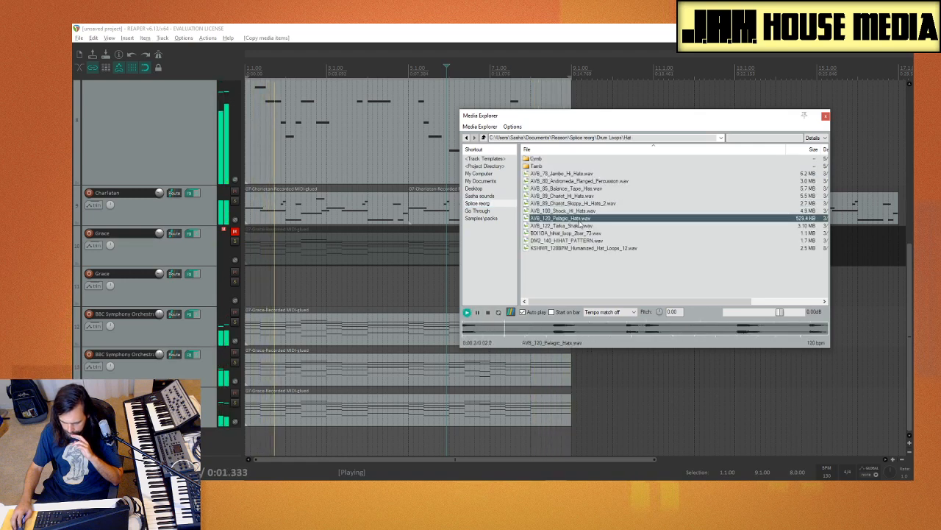
{"action": "left_click", "coordinate": [578, 203]}
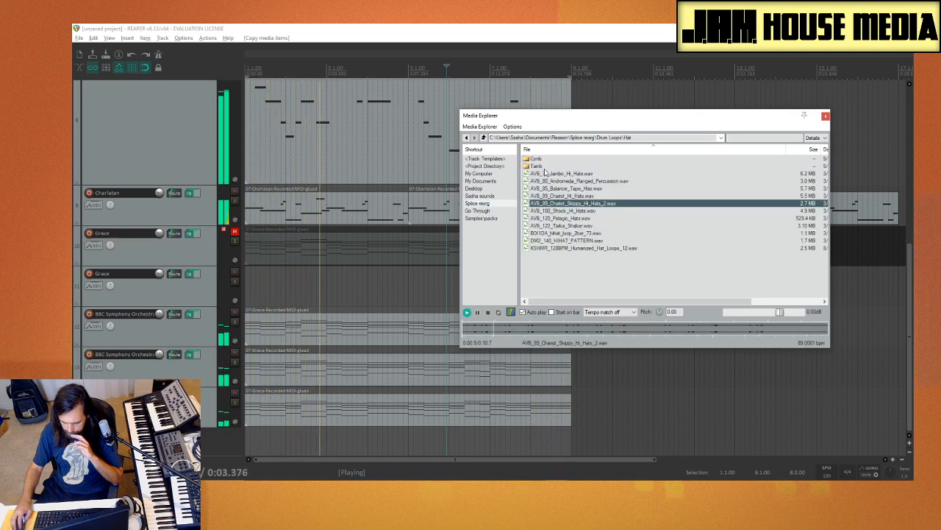
{"action": "left_click", "coordinate": [582, 240]}
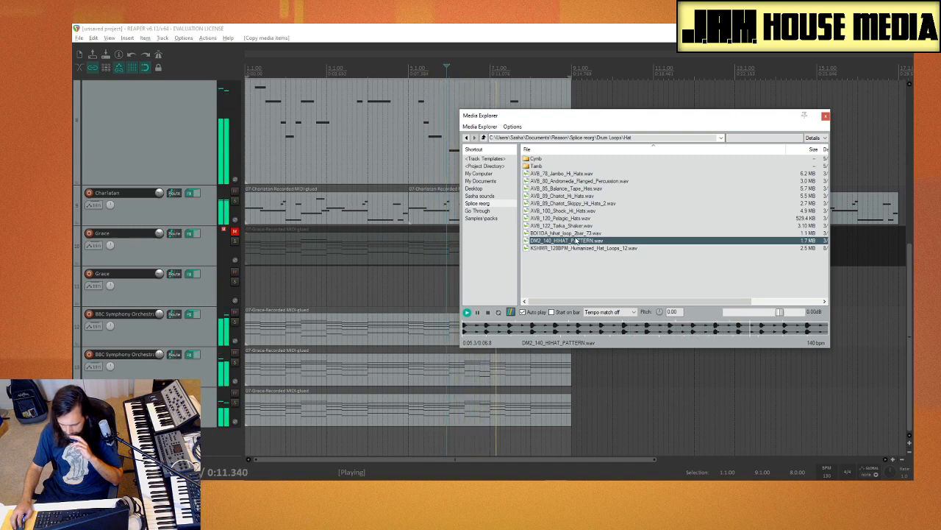
{"action": "left_click", "coordinate": [577, 236]}
{"action": "left_click", "coordinate": [578, 241]}
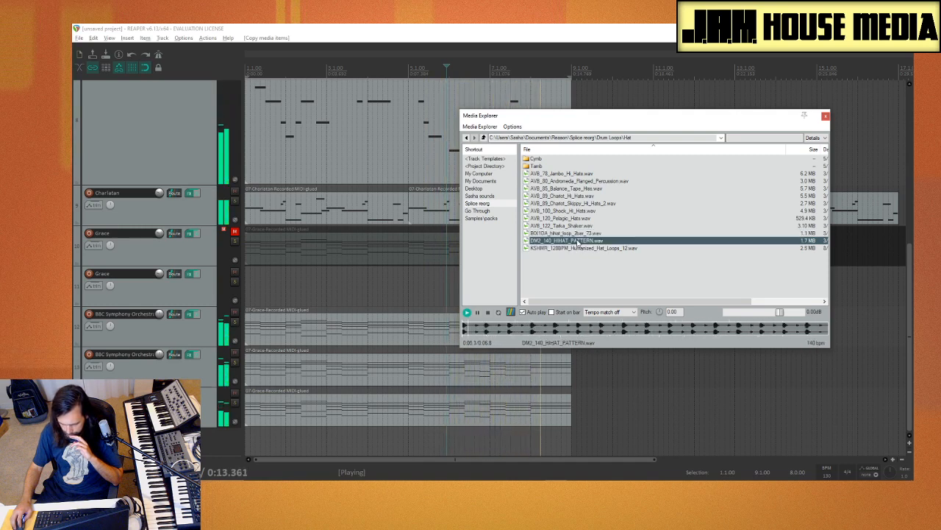
{"action": "left_click", "coordinate": [572, 226]}
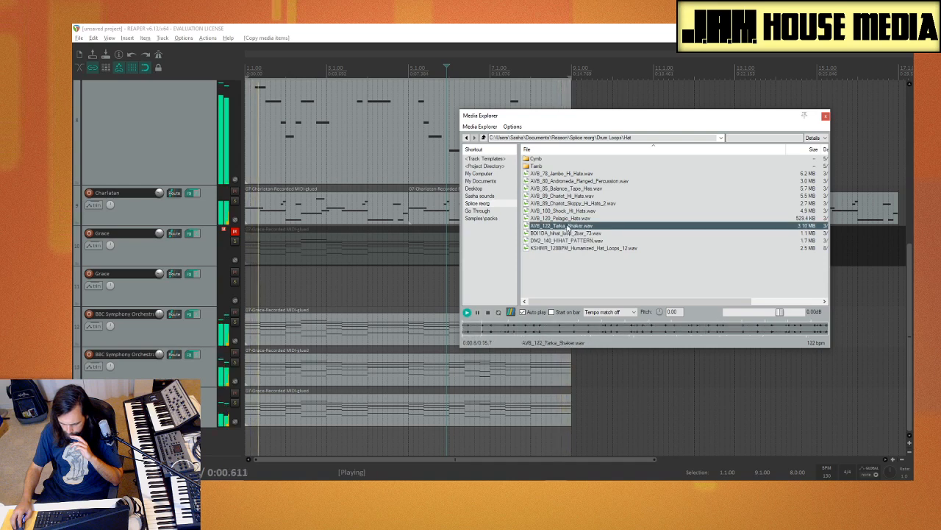
{"action": "left_click", "coordinate": [571, 211]}
{"action": "key", "text": "Up"}
{"action": "key", "text": "Up"}
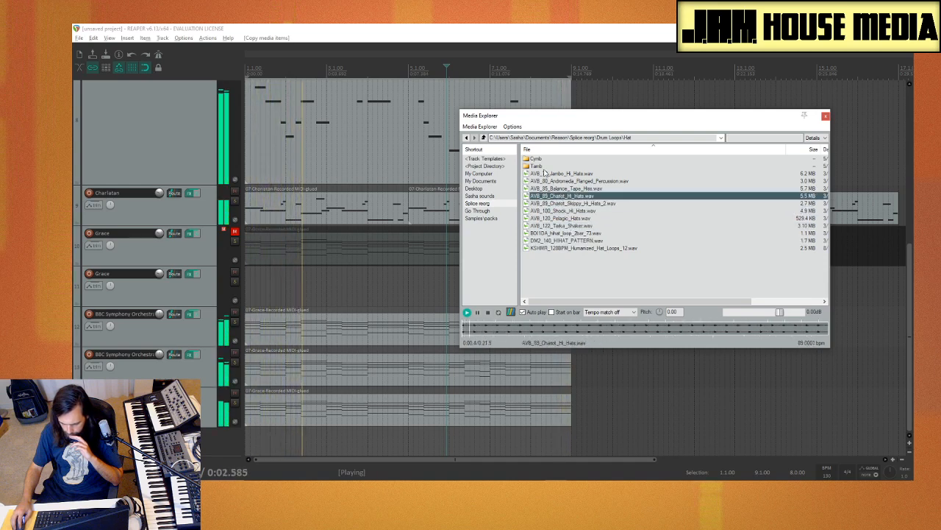
Step: Audition percussion loops in the Top folder, ending with FF_HQ_120_pantry_door_brushes_clock_tower.wav
{"action": "key", "text": "BackSpace"}
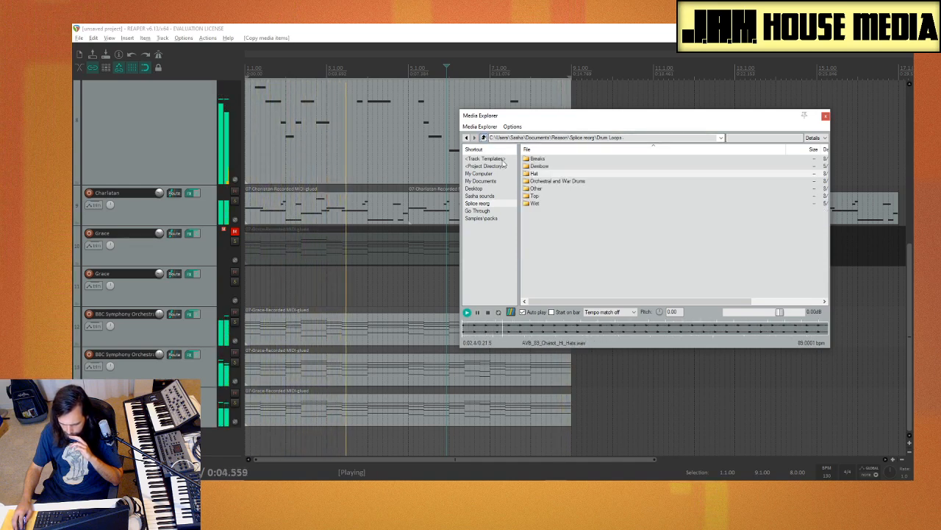
{"action": "double_click", "coordinate": [547, 198]}
{"action": "left_click", "coordinate": [577, 225]}
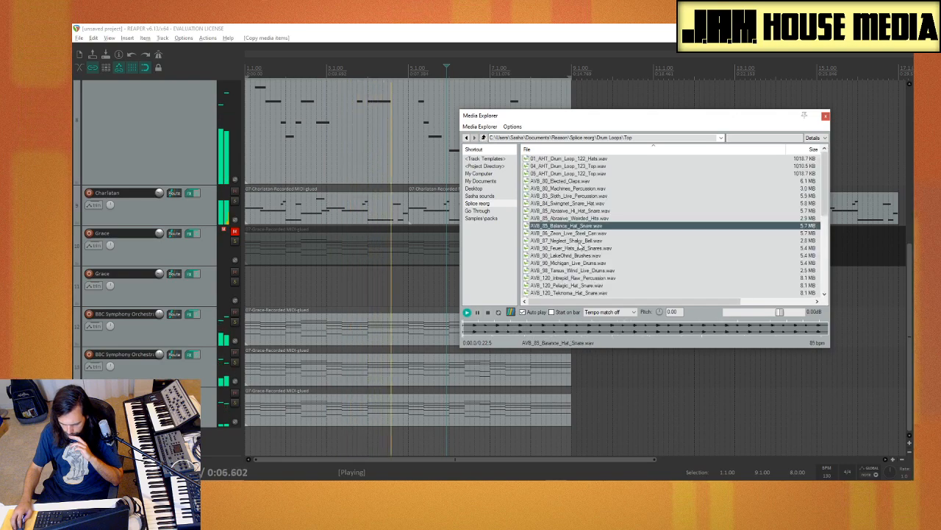
{"action": "scroll", "coordinate": [593, 250], "scroll_direction": "down", "scroll_amount": 5}
{"action": "left_click", "coordinate": [585, 219]}
{"action": "scroll", "coordinate": [586, 227], "scroll_direction": "down", "scroll_amount": 3}
{"action": "left_click", "coordinate": [587, 226]}
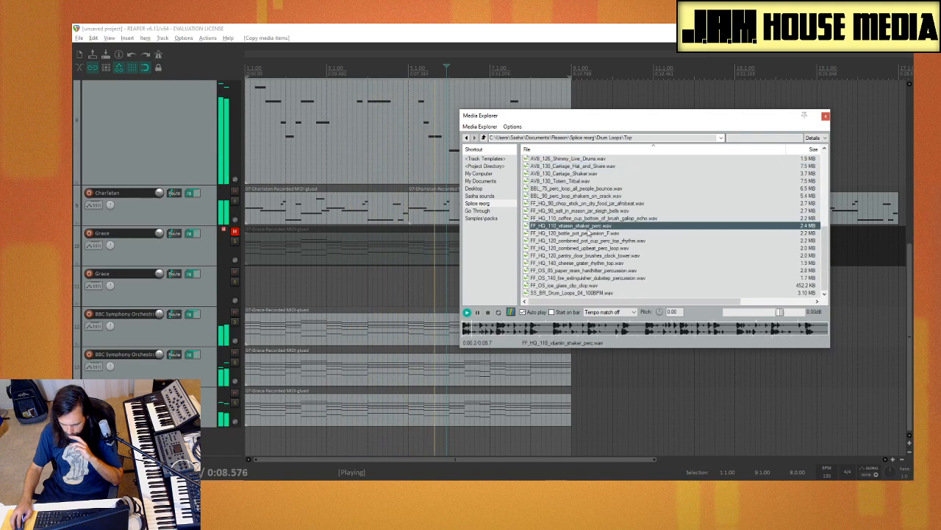
{"action": "left_click", "coordinate": [598, 249]}
{"action": "left_click", "coordinate": [596, 256]}
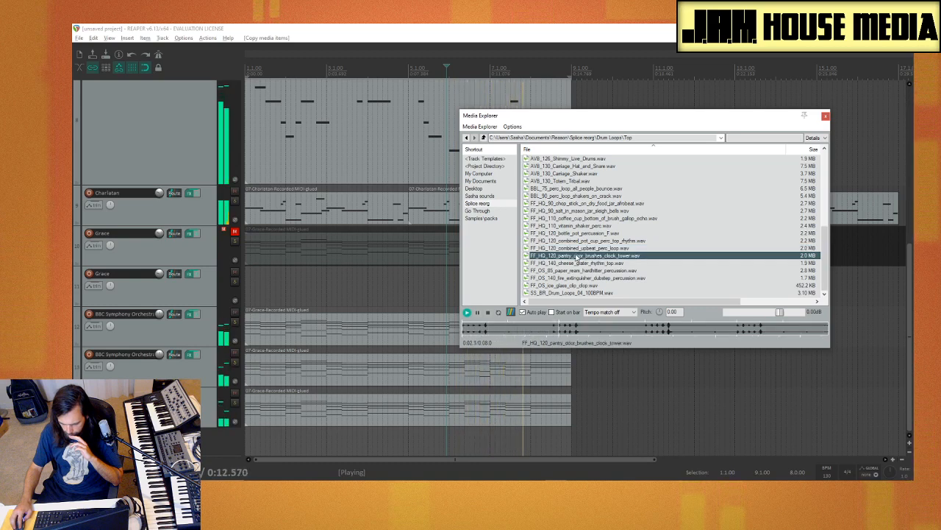
Step: Insert FF_HQ_120_pantry_door_brushes_clock_tower.wav on a new track at the project start and time-stretch it to end at bar 5
{"action": "left_click_drag", "start_coordinate": [577, 257], "coordinate": [237, 447]}
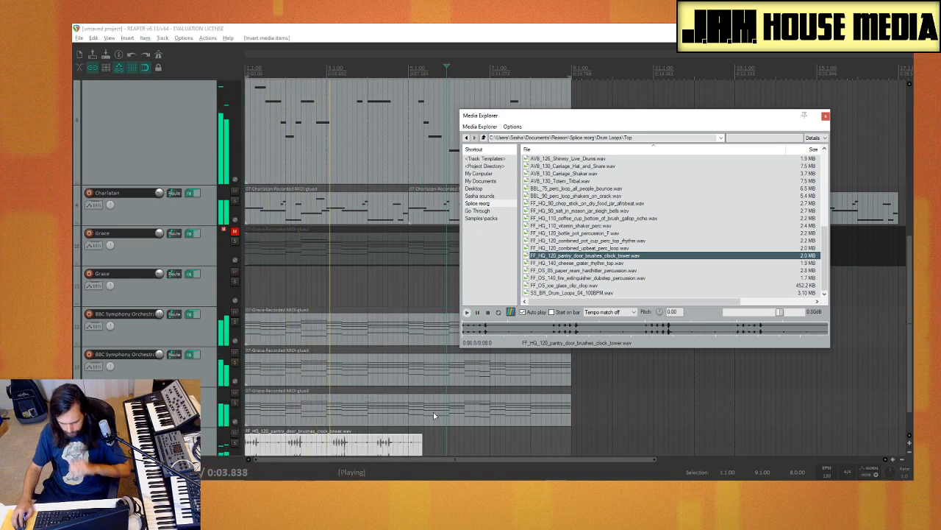
{"action": "left_click", "coordinate": [826, 116]}
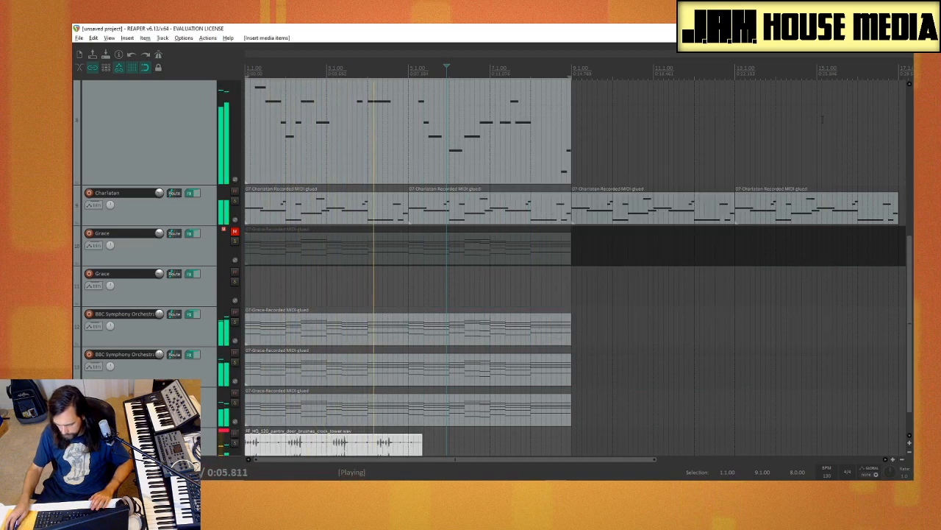
{"action": "key", "text": "space"}
{"action": "scroll", "coordinate": [358, 401], "scroll_direction": "down", "scroll_amount": 4}
{"action": "scroll", "coordinate": [357, 401], "scroll_direction": "up", "scroll_amount": 4}
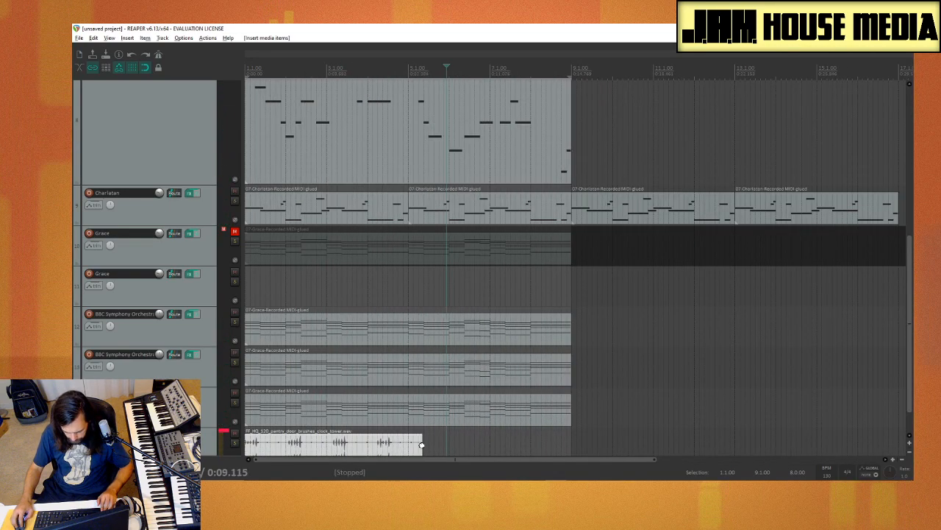
{"action": "left_click_drag", "start_coordinate": [422, 444], "coordinate": [408, 444]}
{"action": "key", "text": "space"}
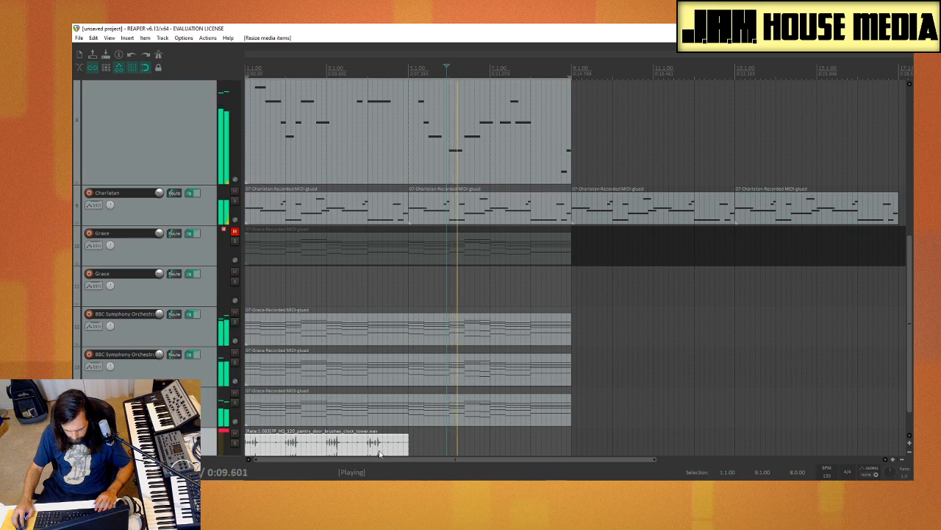
{"action": "key", "text": "space"}
Step: Play the stretched percussion loop from the start and set the time selection from 1.1.00 to 5.1.00
{"action": "left_click", "coordinate": [247, 430]}
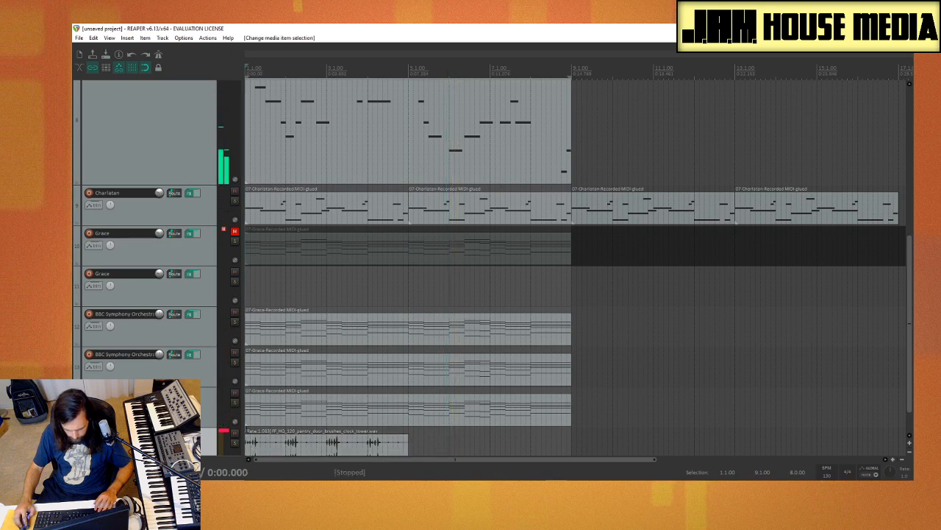
{"action": "key", "text": "space"}
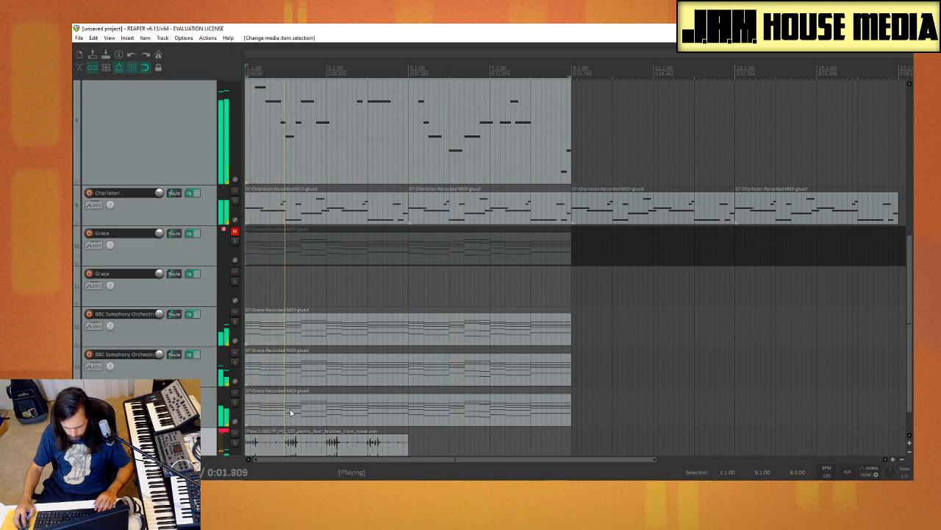
{"action": "left_click", "coordinate": [356, 444]}
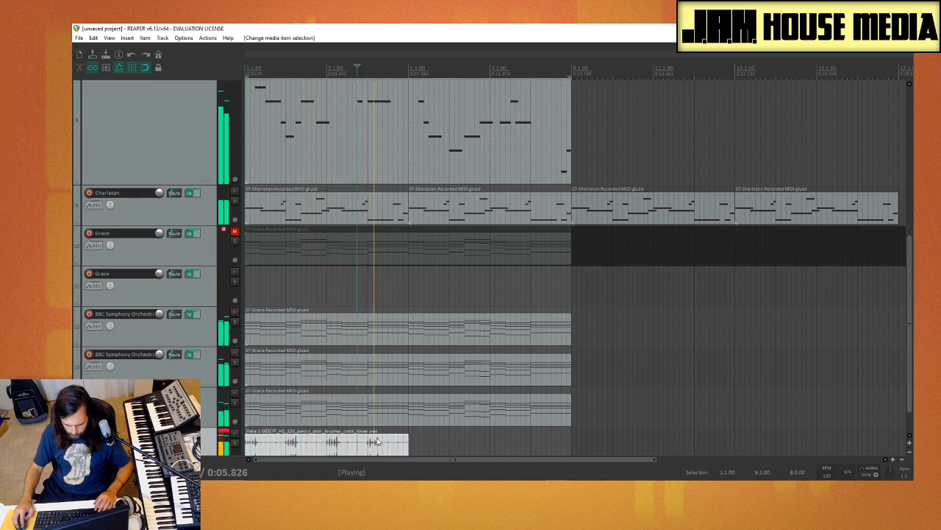
{"action": "left_click_drag", "start_coordinate": [409, 428], "coordinate": [245, 429]}
{"action": "key", "text": "space"}
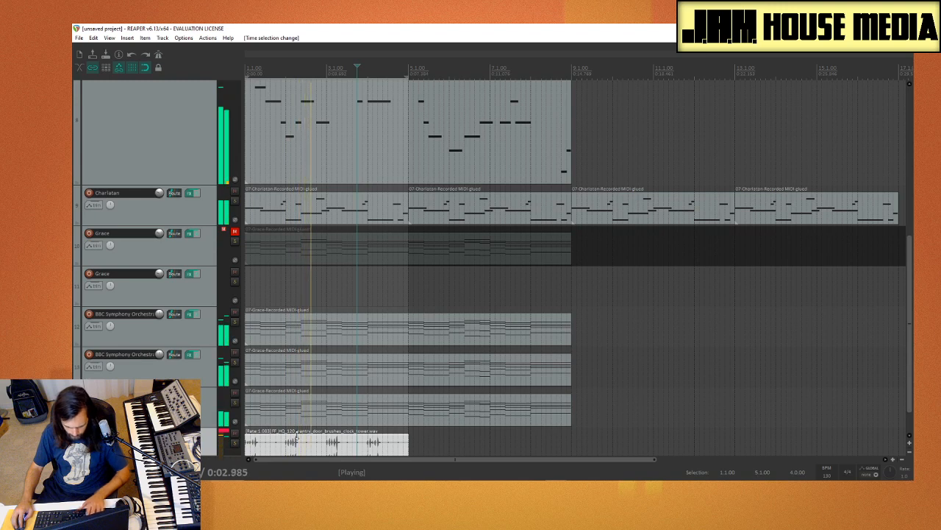
Step: Pitch the pantry door percussion clip down 8 semitones, lower its track volume to -3.82 dB and stop playback
{"action": "key", "text": "KP_9"}
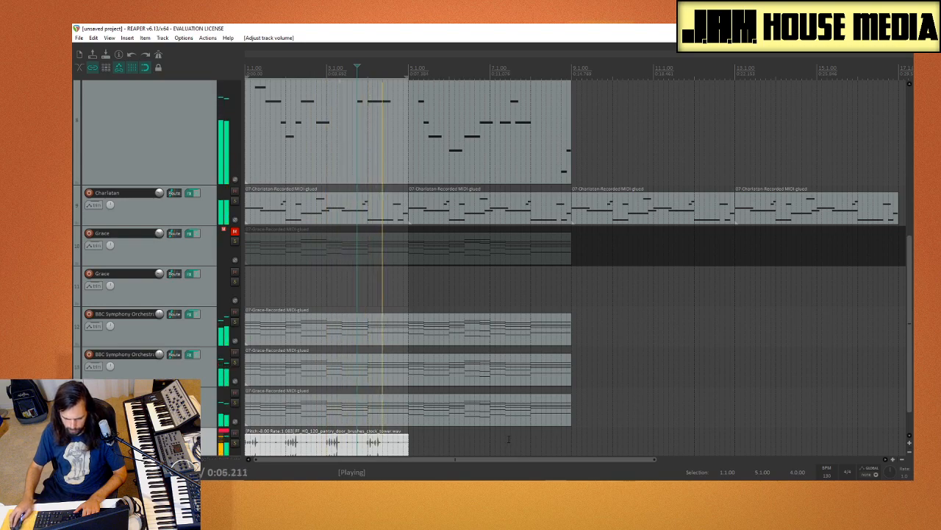
{"action": "scroll", "coordinate": [509, 439], "scroll_direction": "down", "scroll_amount": 4}
{"action": "scroll", "coordinate": [373, 428], "scroll_direction": "up", "scroll_amount": 4}
{"action": "key", "text": "space"}
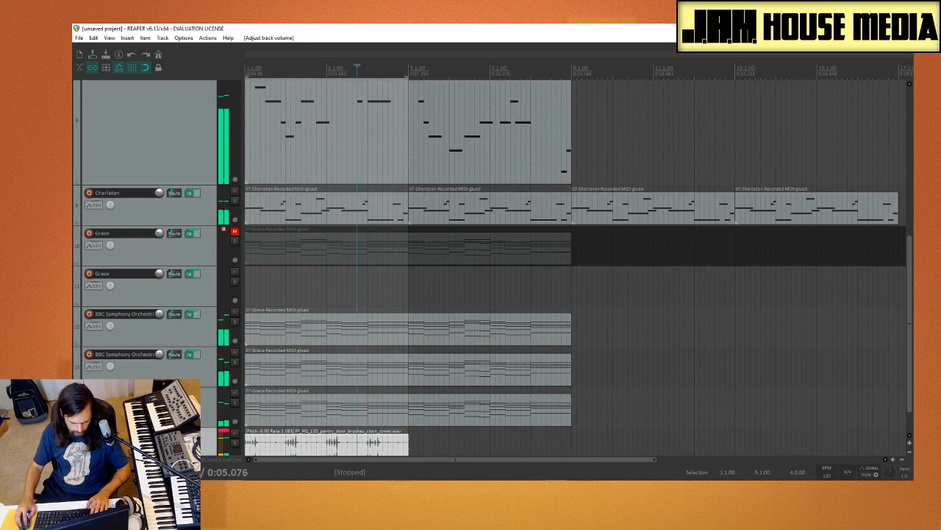
Step: Insert BBL_75_perc_loop_all_people_bounce.wav on a new track at the project start and time-stretch it to end at bar 17
{"action": "key", "text": "ctrl+alt+x"}
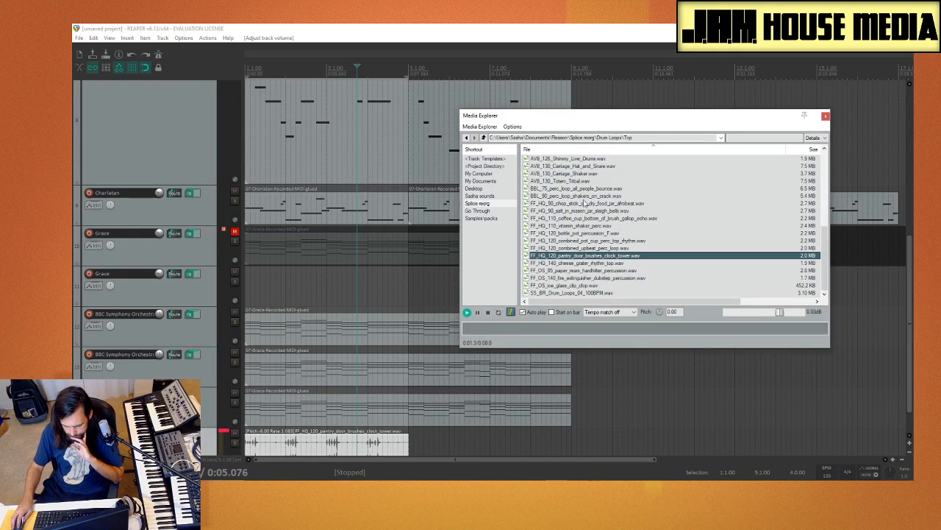
{"action": "scroll", "coordinate": [584, 203], "scroll_direction": "up", "scroll_amount": 2}
{"action": "left_click", "coordinate": [572, 234]}
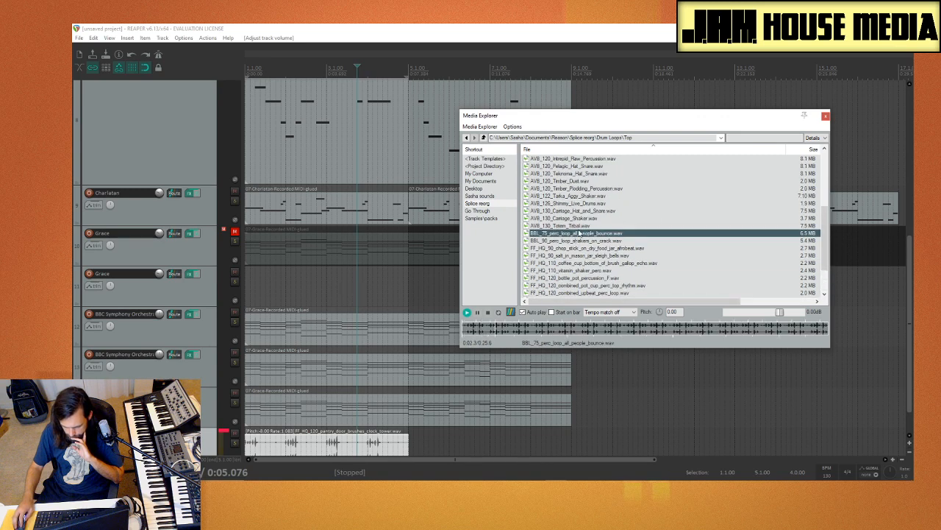
{"action": "left_click_drag", "start_coordinate": [576, 234], "coordinate": [230, 471]}
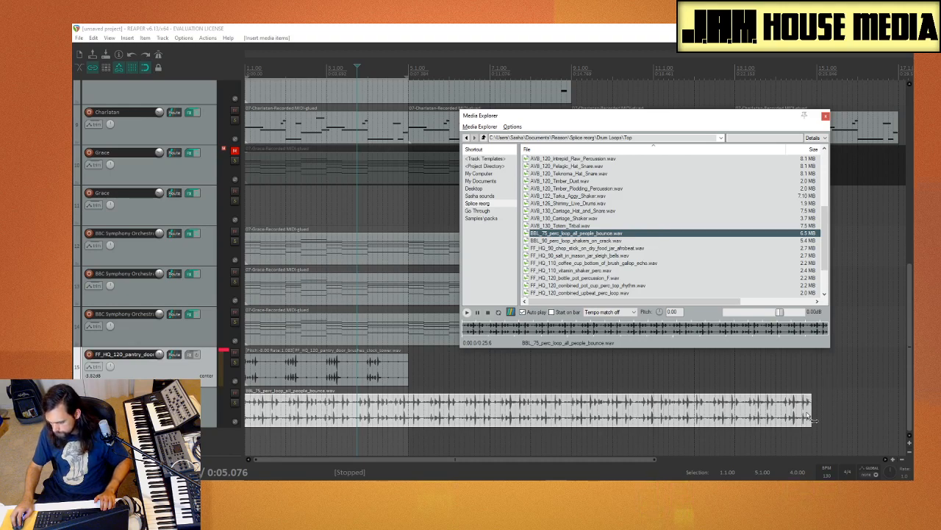
{"action": "left_click_drag", "start_coordinate": [813, 409], "coordinate": [733, 413]}
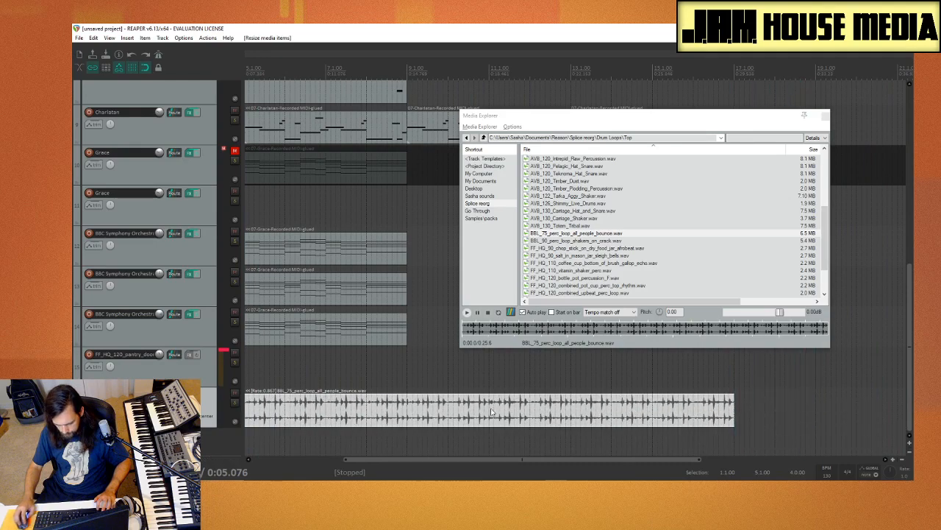
Step: Play the BBL_75_perc_loop_all_people_bounce track soloed and in the full mix, and stop playback
{"action": "left_click_drag", "start_coordinate": [429, 459], "coordinate": [277, 456]}
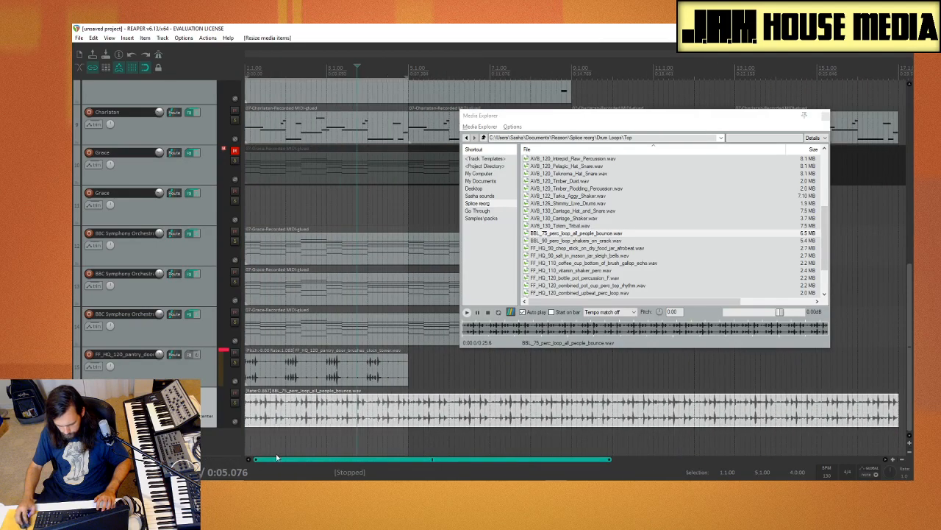
{"action": "left_click", "coordinate": [235, 404]}
{"action": "key", "text": "space"}
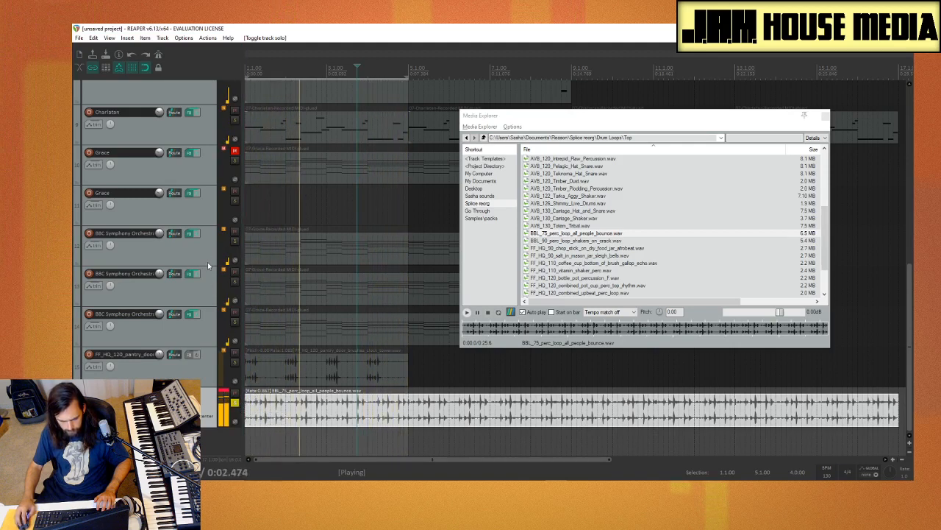
{"action": "left_click", "coordinate": [233, 404]}
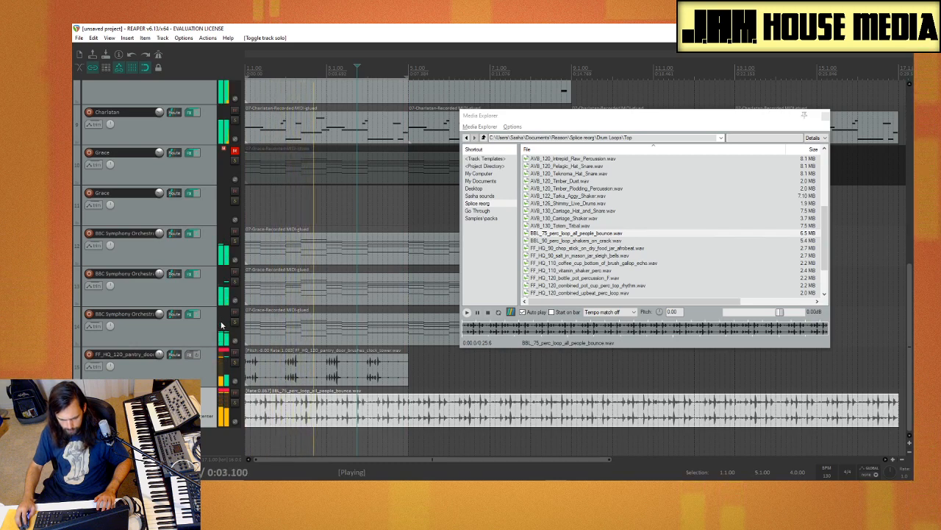
{"action": "key", "text": "space"}
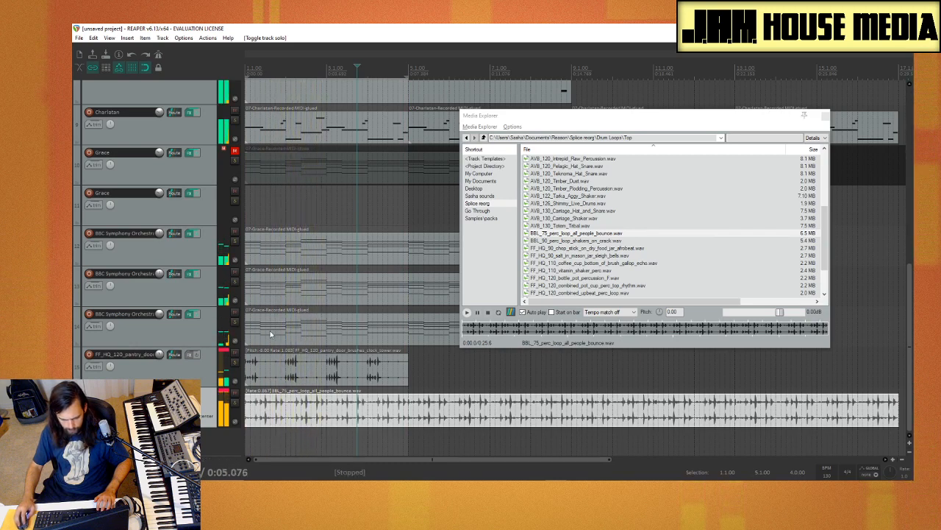
Step: Delete the BBL_75 percussion clip and preview the chop stick afrobeat, Tarka Aggy Shaker and Timber Plodding Percussion loops
{"action": "left_click", "coordinate": [335, 401]}
{"action": "key", "text": "Delete"}
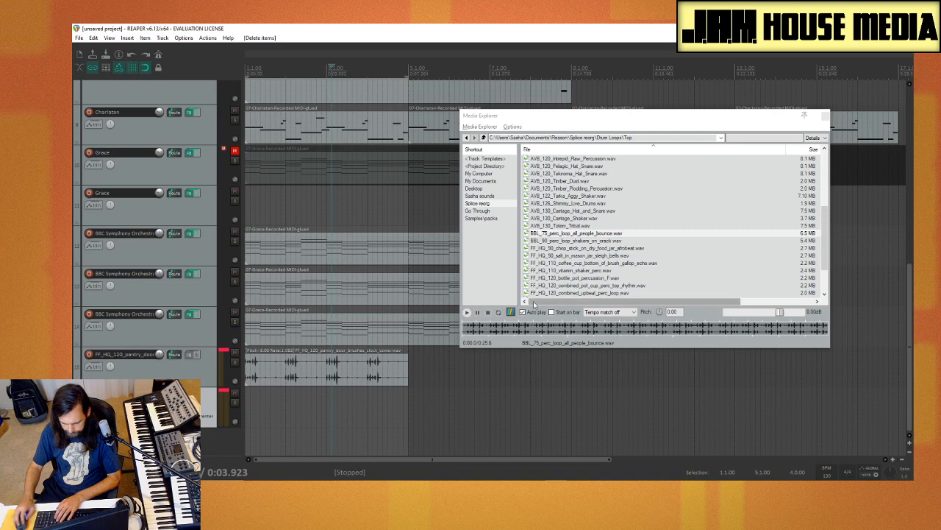
{"action": "left_click", "coordinate": [626, 247]}
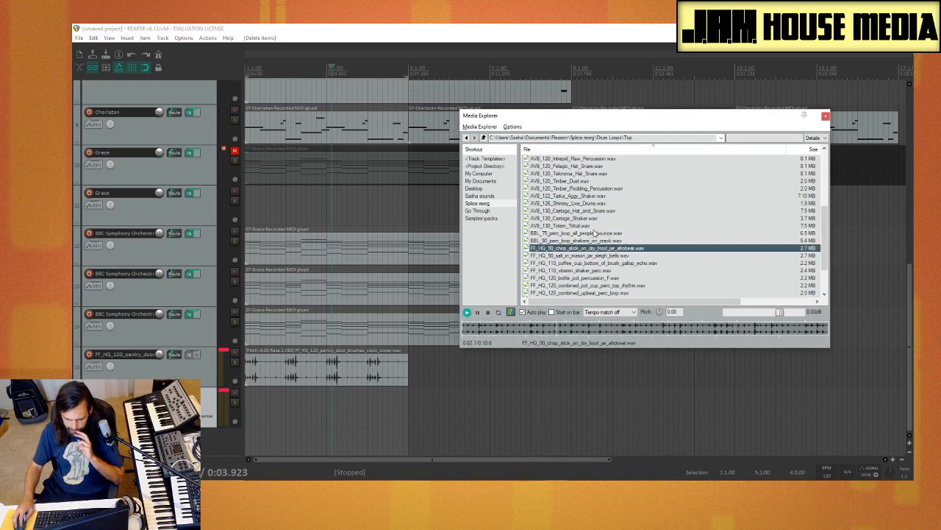
{"action": "left_click", "coordinate": [588, 197]}
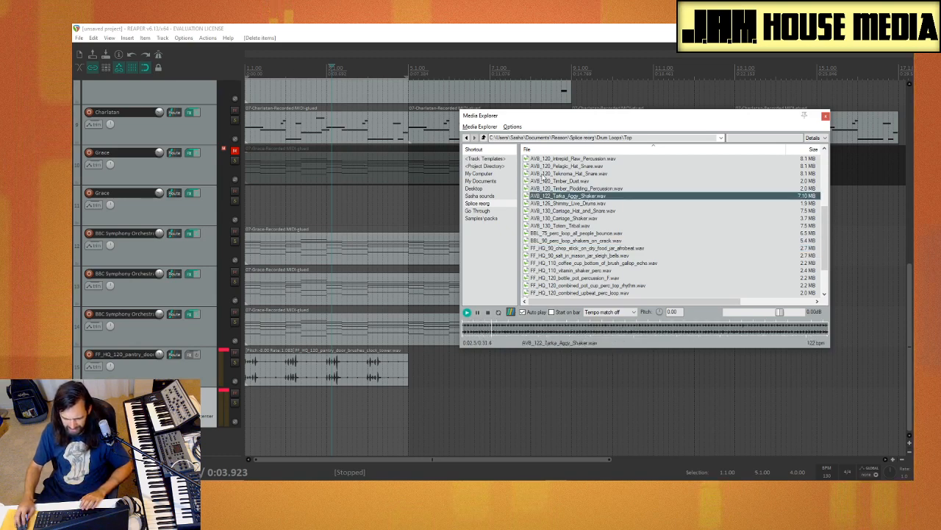
{"action": "left_click", "coordinate": [586, 188]}
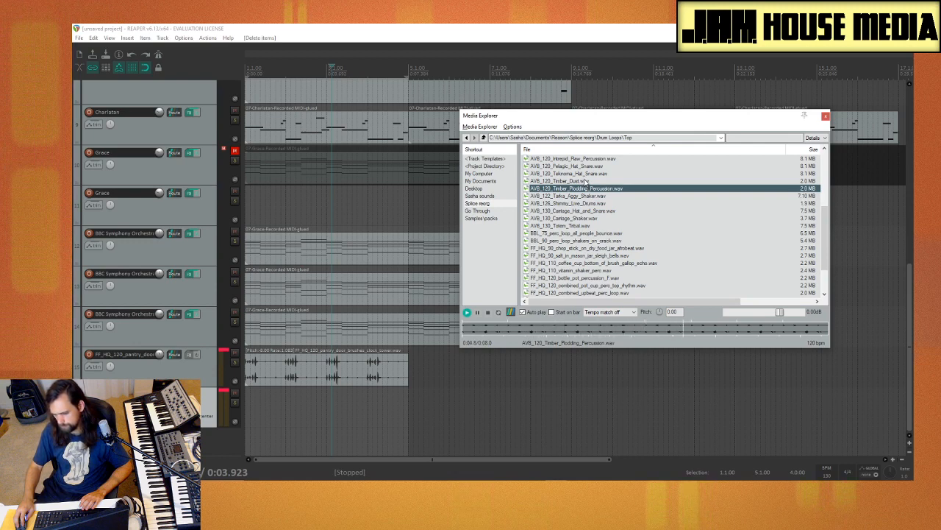
Step: Insert AVB_120_Timber_Plodding_Percussion.wav at the project start as a single loopable item adjusting to project tempo, and time-stretch it to end at bar 5
{"action": "left_click_drag", "start_coordinate": [588, 192], "coordinate": [248, 414]}
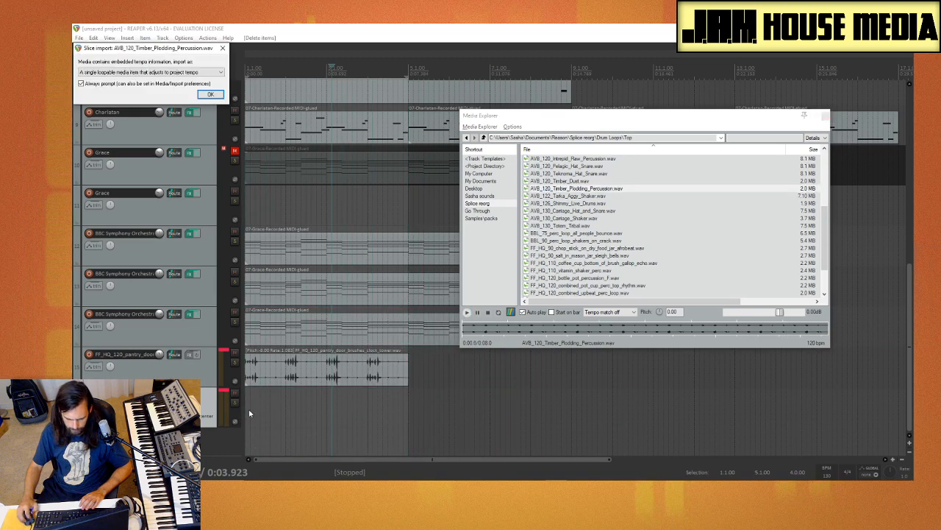
{"action": "left_click", "coordinate": [211, 95]}
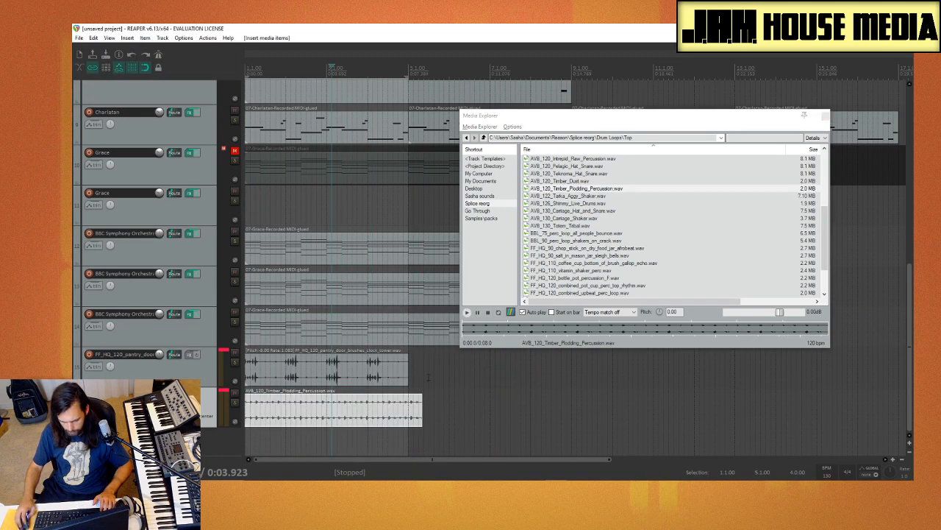
{"action": "left_click_drag", "start_coordinate": [421, 402], "coordinate": [408, 402]}
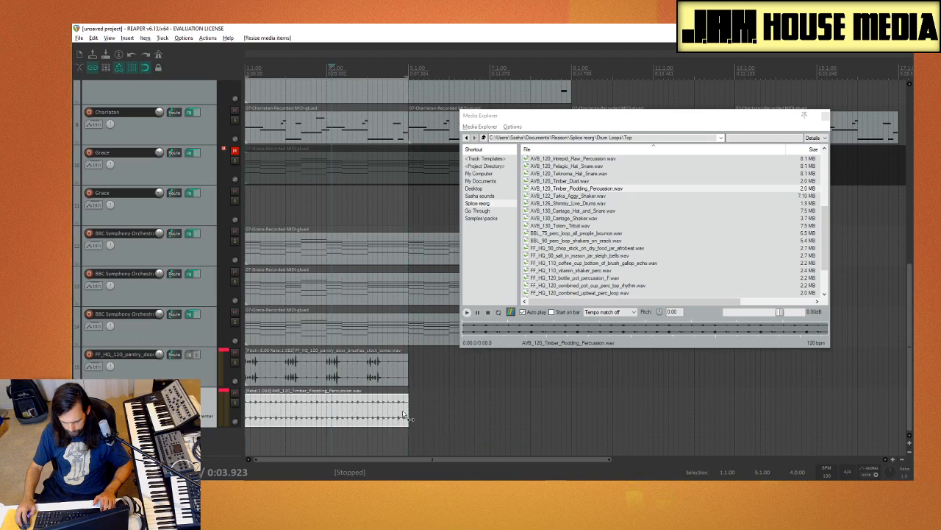
Step: Play the mix with the pantry door percussion muted, close the Media Explorer and delete the pantry door track
{"action": "key", "text": "space"}
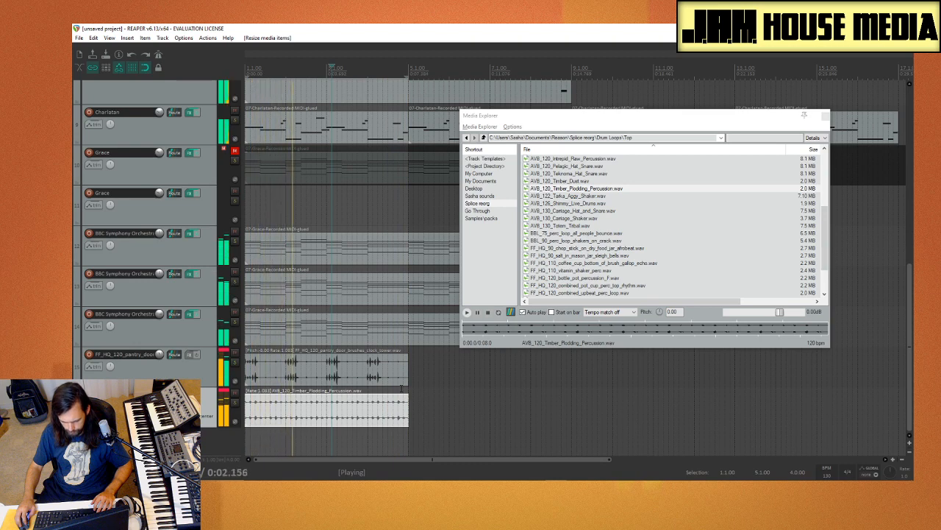
{"action": "left_click", "coordinate": [235, 353]}
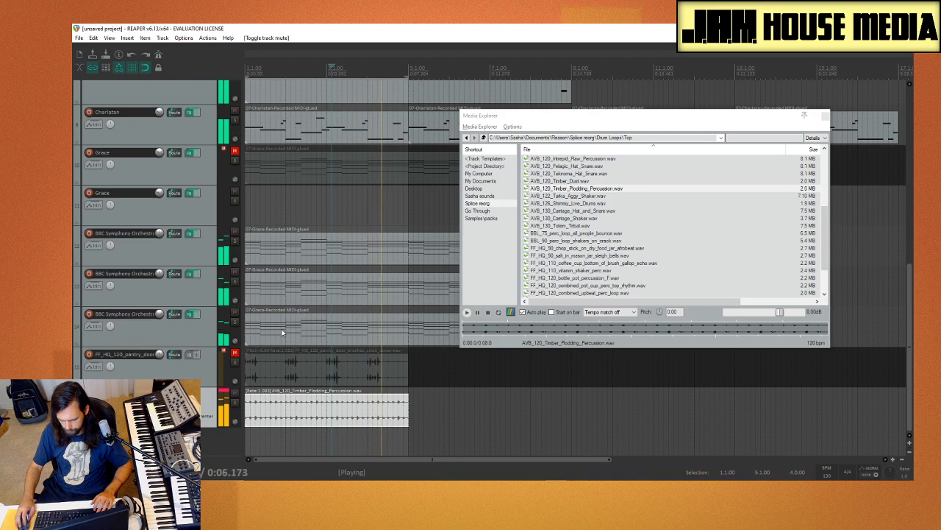
{"action": "left_click", "coordinate": [825, 117]}
{"action": "left_click", "coordinate": [205, 379]}
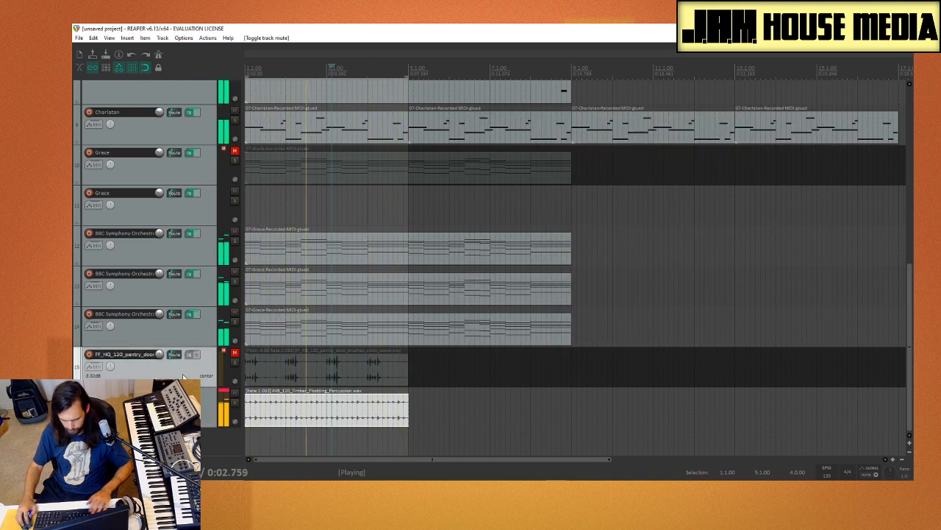
{"action": "key", "text": "Delete"}
{"action": "left_click", "coordinate": [478, 281]}
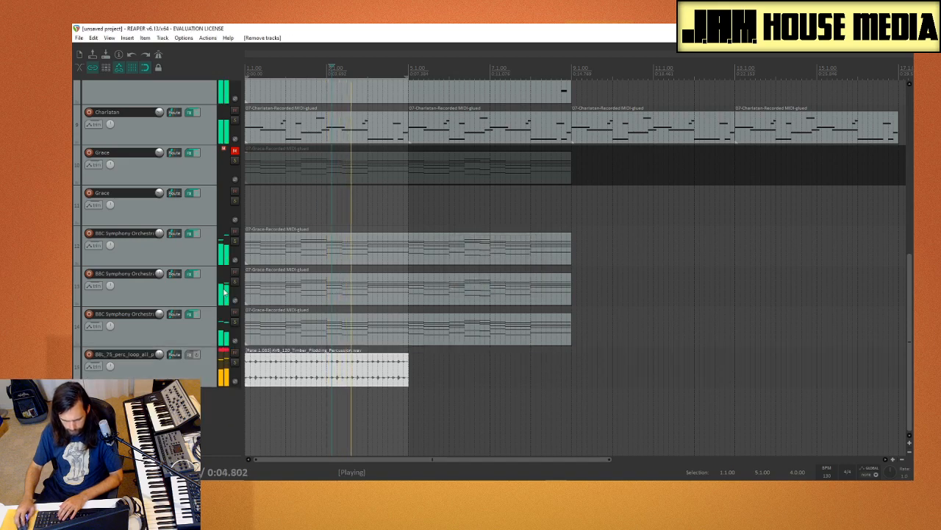
Step: View the ReaEQ and Charlatan synth settings on track 9 and close its FX chain window
{"action": "scroll", "coordinate": [125, 157], "scroll_direction": "up", "scroll_amount": 1}
{"action": "left_click", "coordinate": [142, 174]}
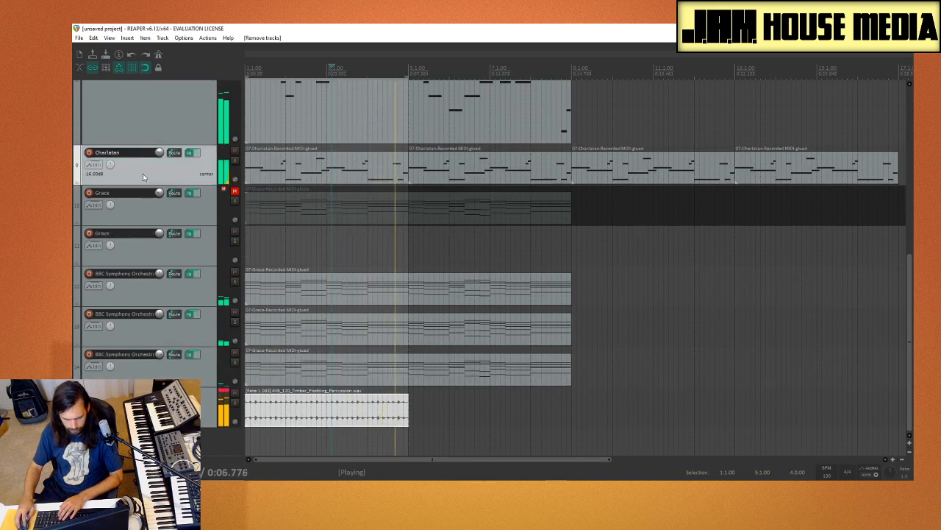
{"action": "left_click", "coordinate": [189, 153]}
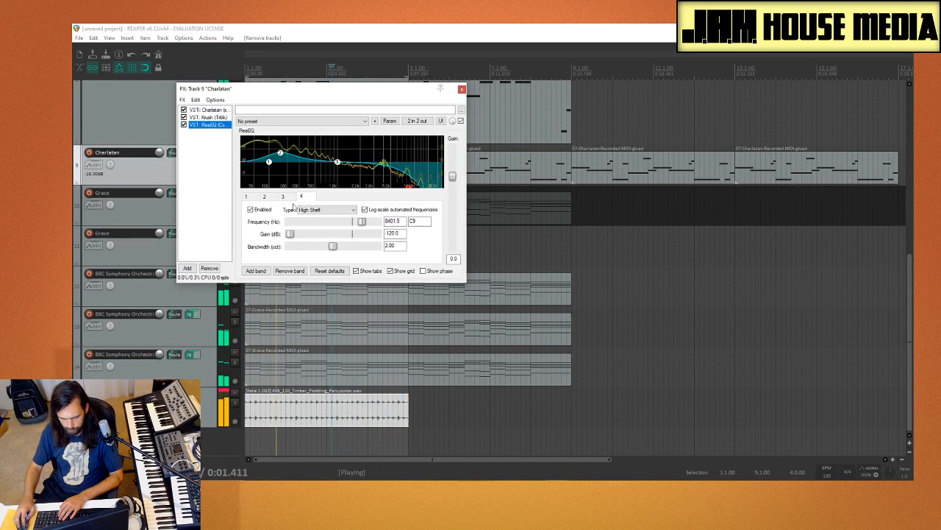
{"action": "left_click", "coordinate": [216, 111]}
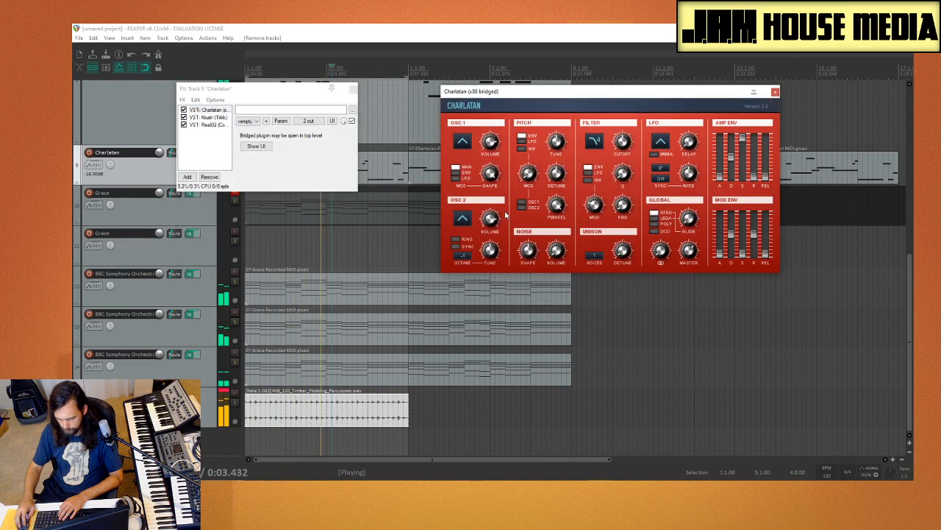
{"action": "left_click", "coordinate": [353, 90]}
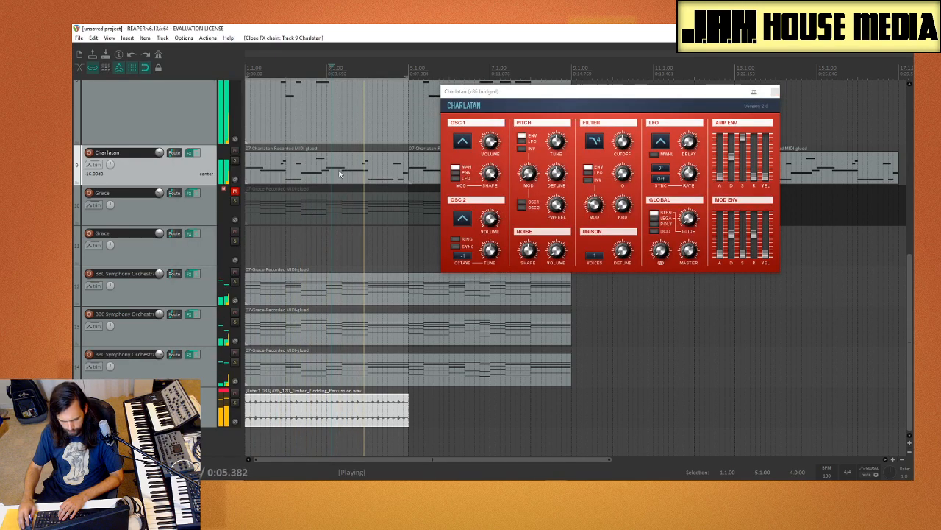
Step: Open the Charlatan synth on track 8 and close track 9's synth window
{"action": "scroll", "coordinate": [209, 278], "scroll_direction": "up", "scroll_amount": 3}
{"action": "left_click", "coordinate": [191, 275]}
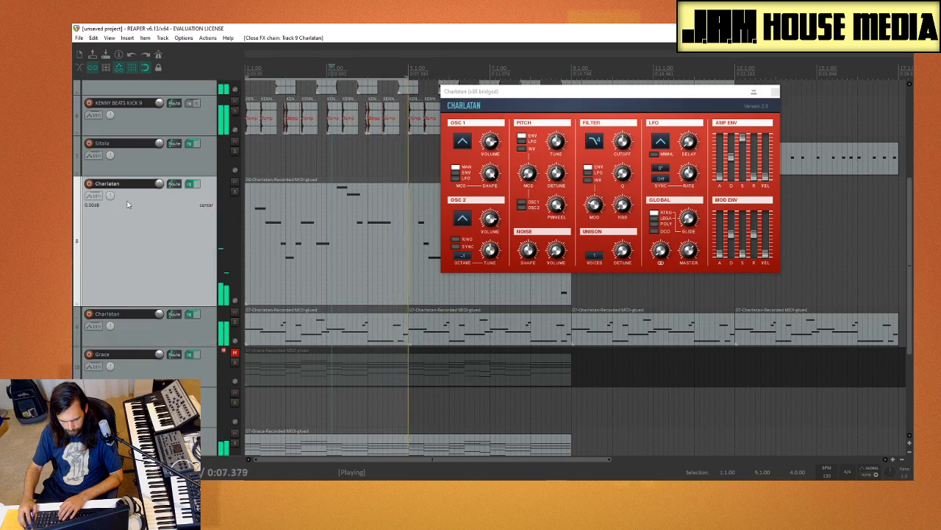
{"action": "left_click", "coordinate": [189, 184]}
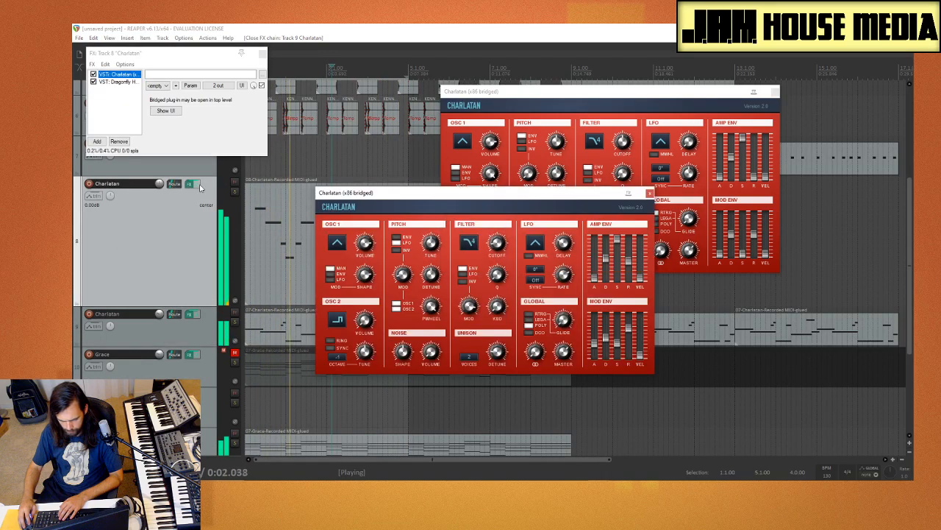
{"action": "left_click", "coordinate": [775, 94]}
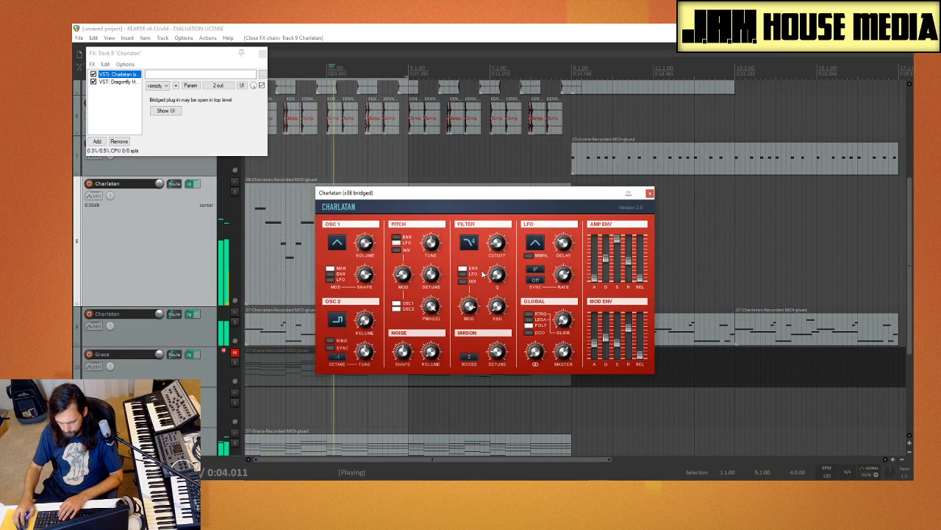
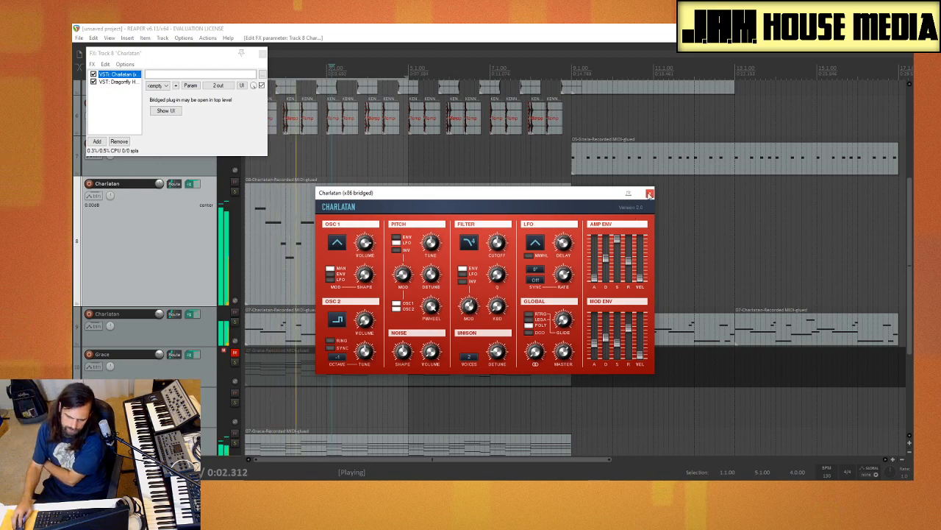
Step: Add the Krush distortion to track 8's FX chain and move it ahead of the Dragonfly reverb
{"action": "left_click", "coordinate": [650, 195]}
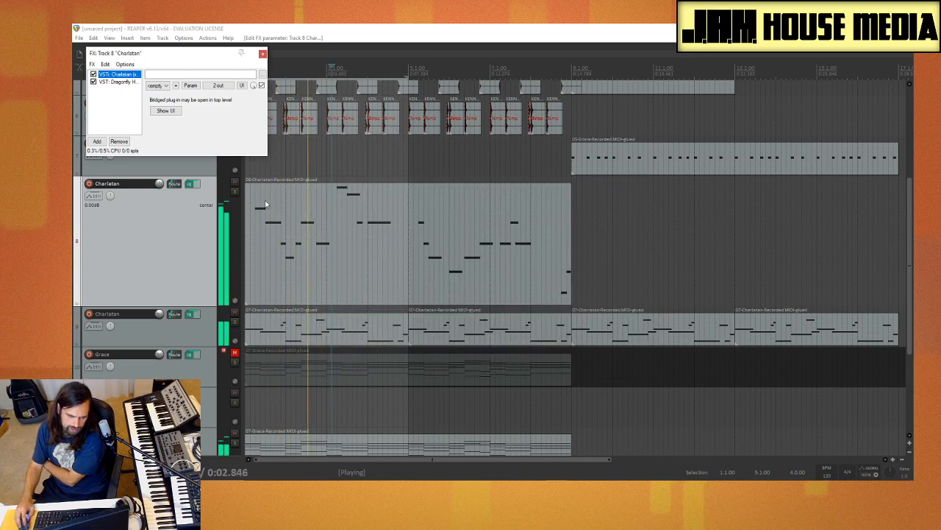
{"action": "right_click", "coordinate": [118, 115]}
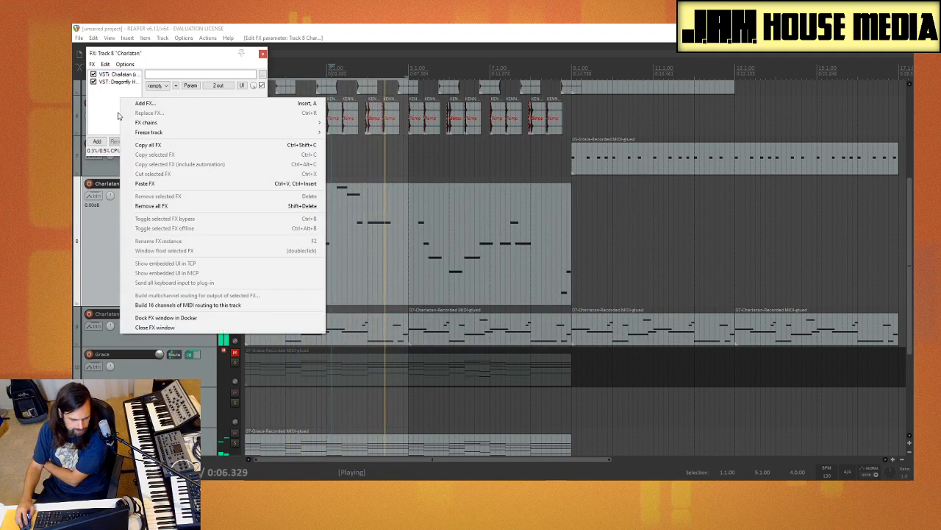
{"action": "left_click", "coordinate": [109, 112]}
{"action": "left_click", "coordinate": [100, 141]}
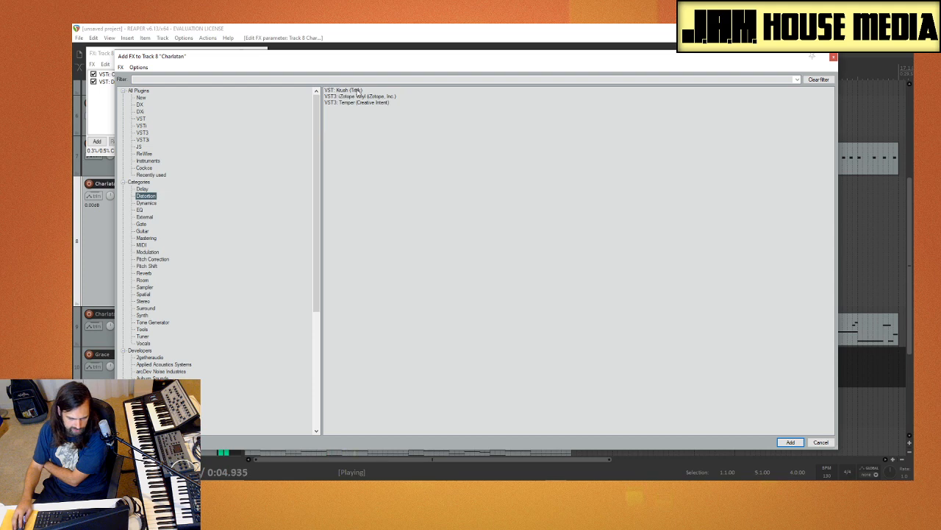
{"action": "double_click", "coordinate": [359, 91]}
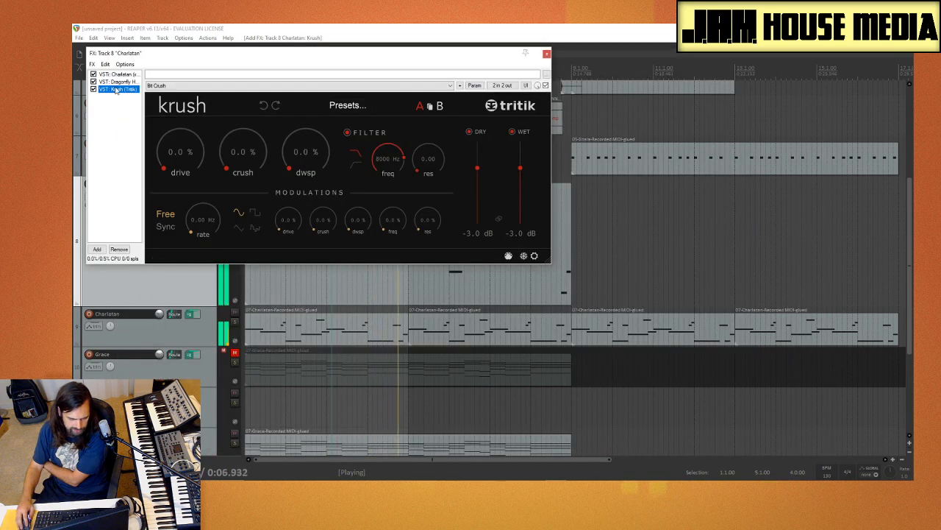
{"action": "left_click_drag", "start_coordinate": [121, 83], "coordinate": [122, 83]}
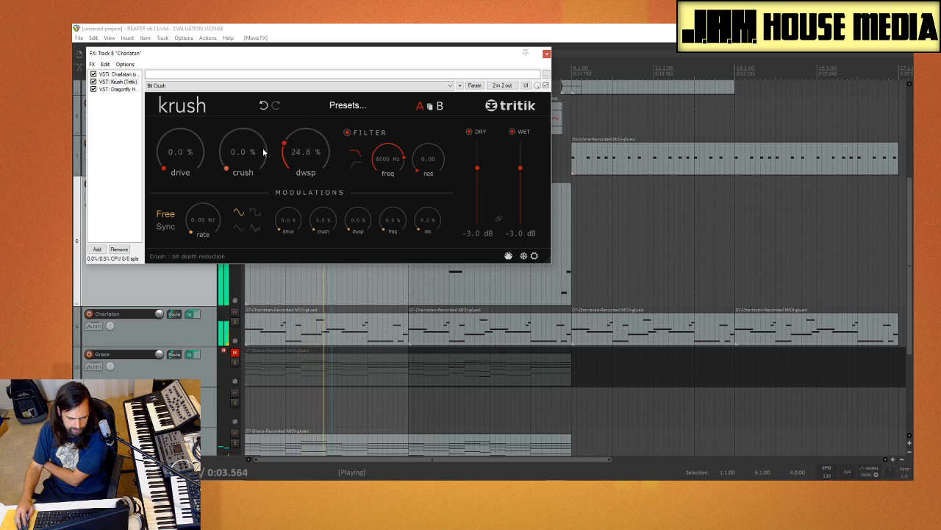
Step: Set Krush to 30% drive, 46.4% crush, 20% dwsp and a 1803 Hz filter frequency, and close the FX window
{"action": "left_click_drag", "start_coordinate": [268, 129], "coordinate": [279, 123]}
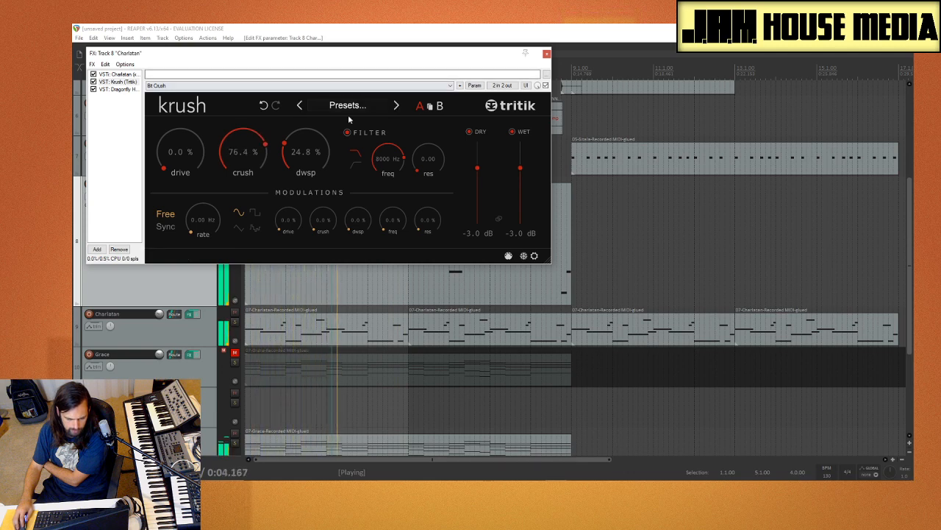
{"action": "left_click_drag", "start_coordinate": [223, 101], "coordinate": [214, 123]}
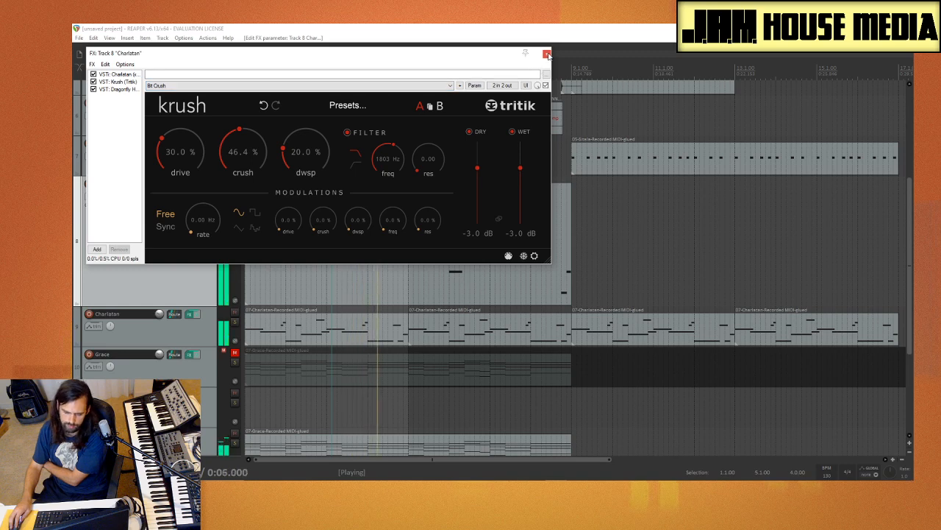
{"action": "left_click", "coordinate": [548, 55]}
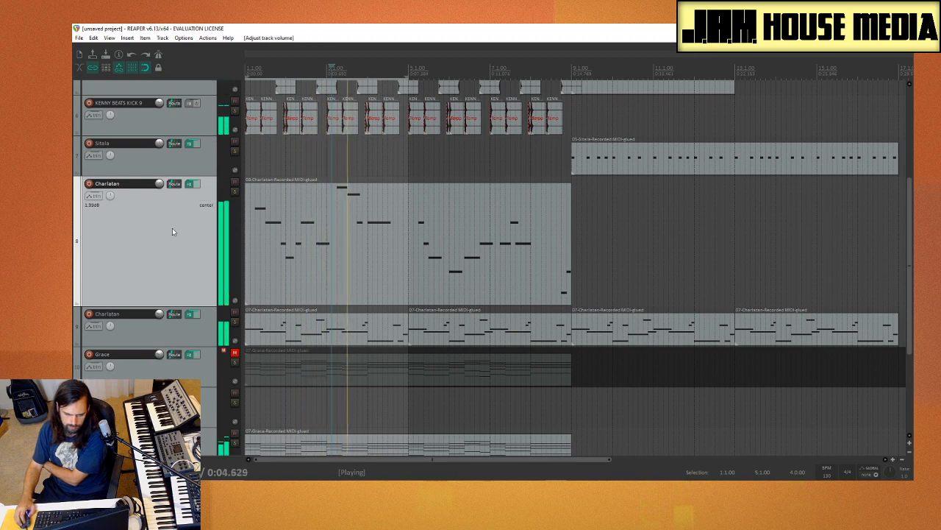
Step: Stop playback, solo the BBC Symphony Orchestra track 14, and play it back
{"action": "scroll", "coordinate": [172, 228], "scroll_direction": "up", "scroll_amount": 5}
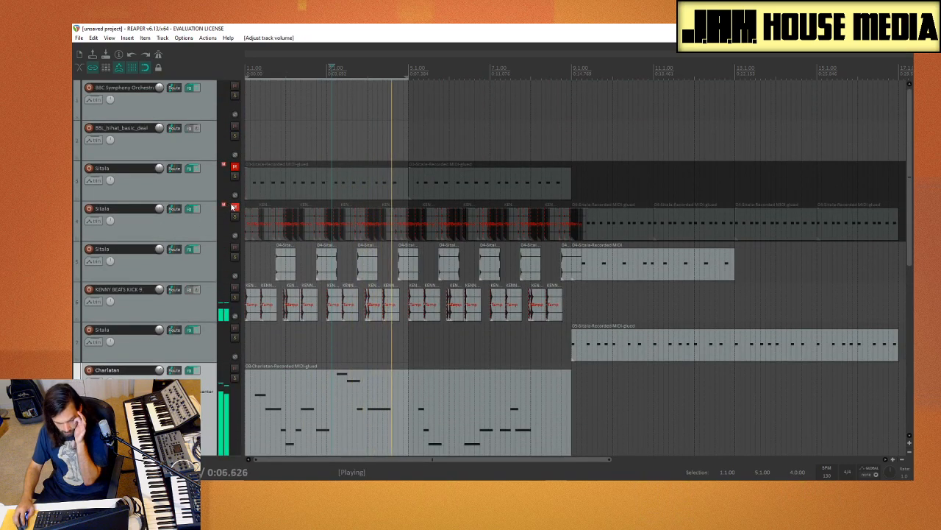
{"action": "scroll", "coordinate": [234, 209], "scroll_direction": "down", "scroll_amount": 1}
{"action": "scroll", "coordinate": [234, 208], "scroll_direction": "down", "scroll_amount": 8}
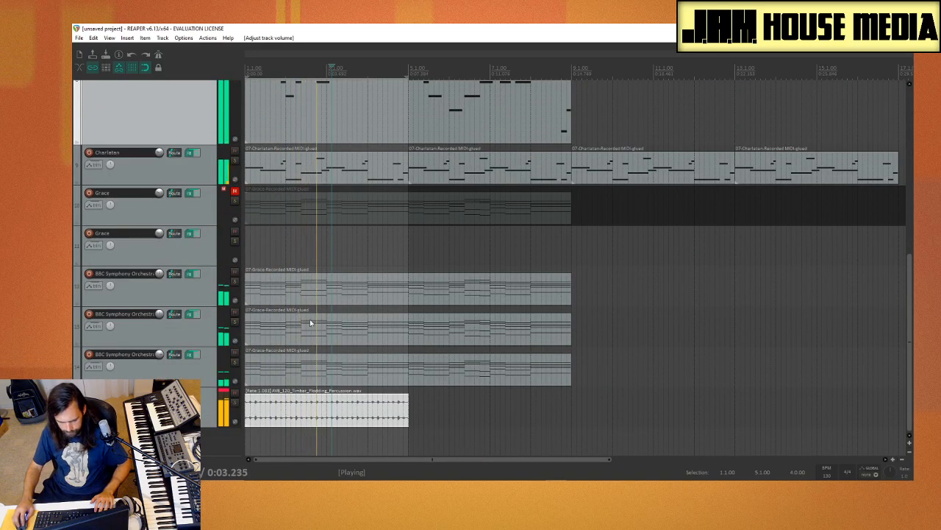
{"action": "key", "text": "space"}
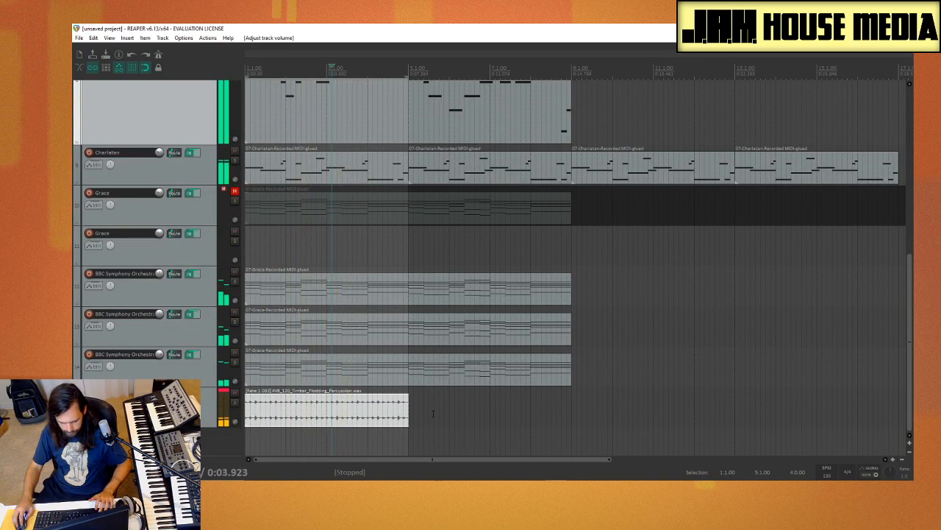
{"action": "scroll", "coordinate": [403, 408], "scroll_direction": "down", "scroll_amount": 4}
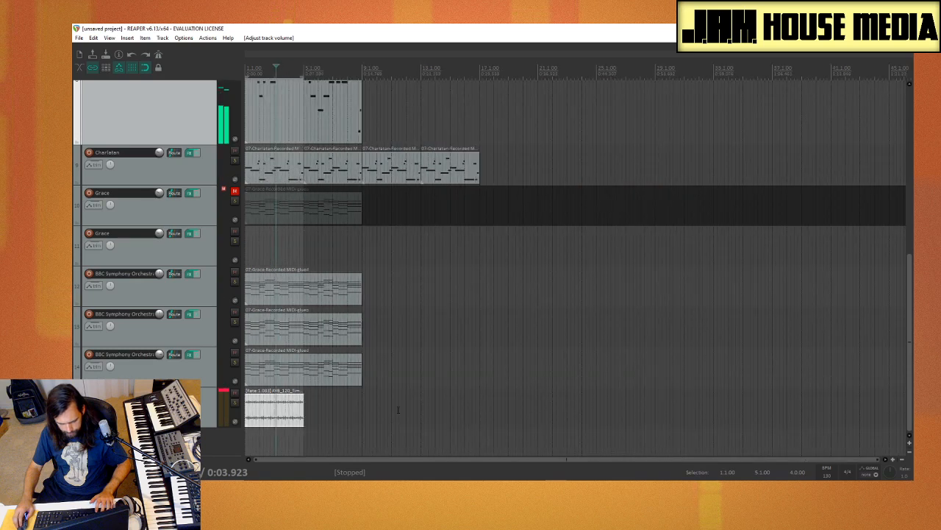
{"action": "left_click", "coordinate": [235, 362]}
{"action": "key", "text": "space"}
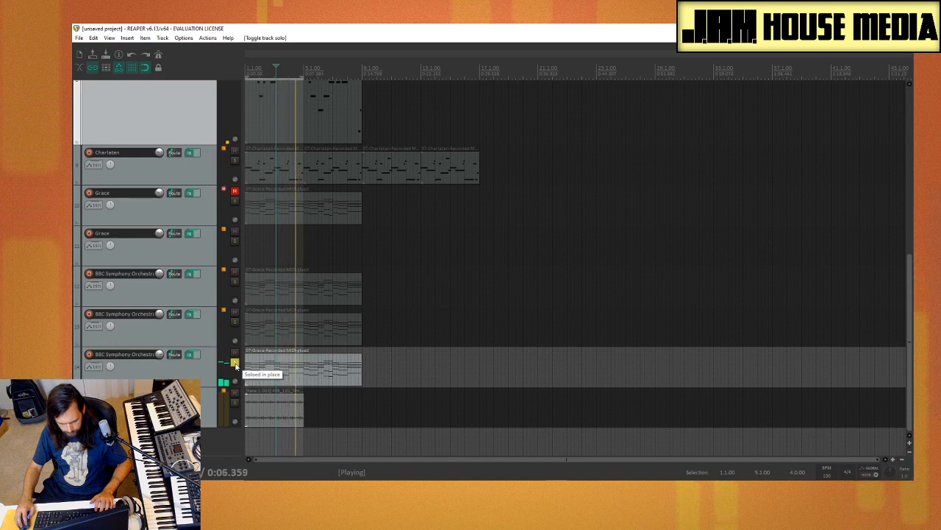
{"action": "left_click", "coordinate": [237, 357]}
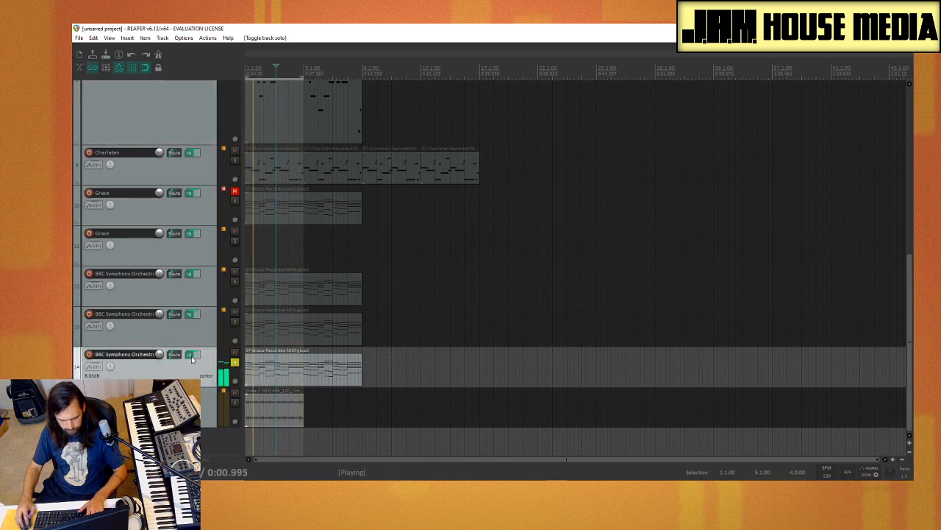
Step: Add the OrilRiver reverb to track 14's FX chain after the BBC Symphony Orchestra instrument
{"action": "key", "text": "f"}
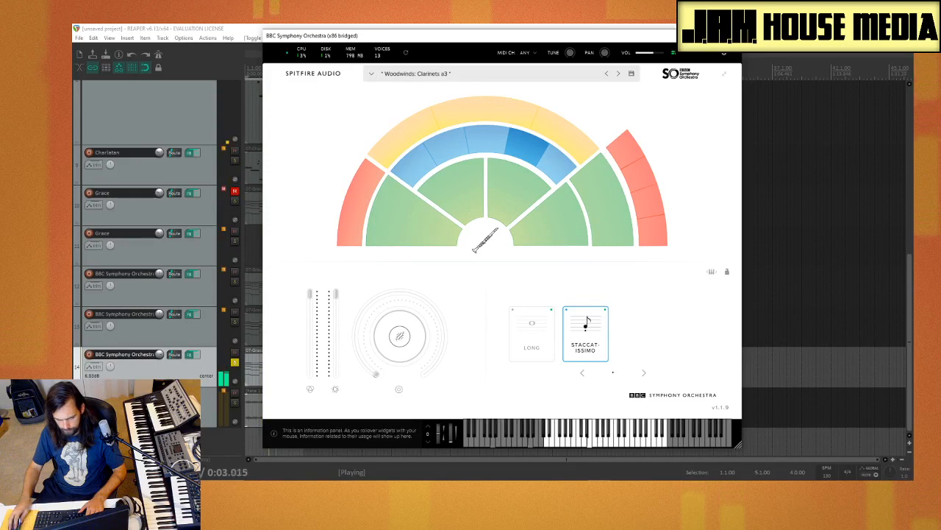
{"action": "left_click", "coordinate": [732, 35]}
{"action": "left_click", "coordinate": [407, 146]}
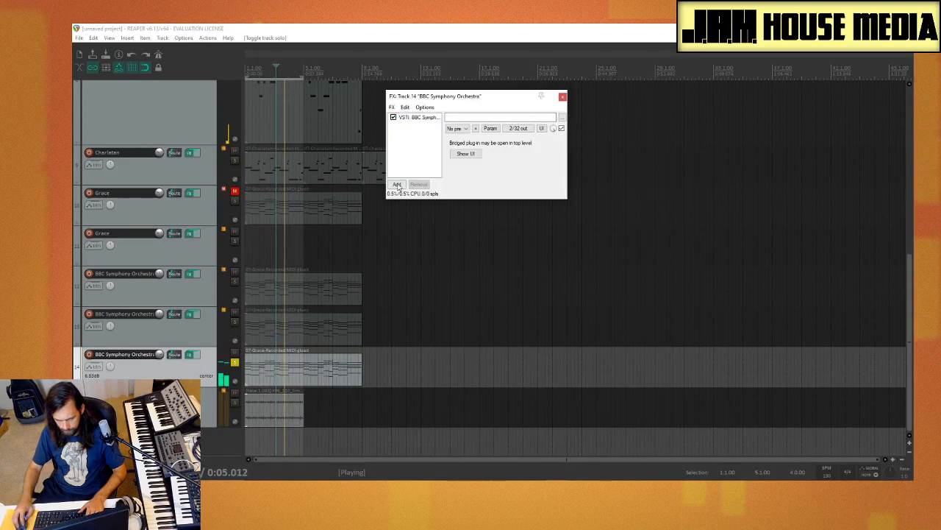
{"action": "left_click", "coordinate": [399, 186]}
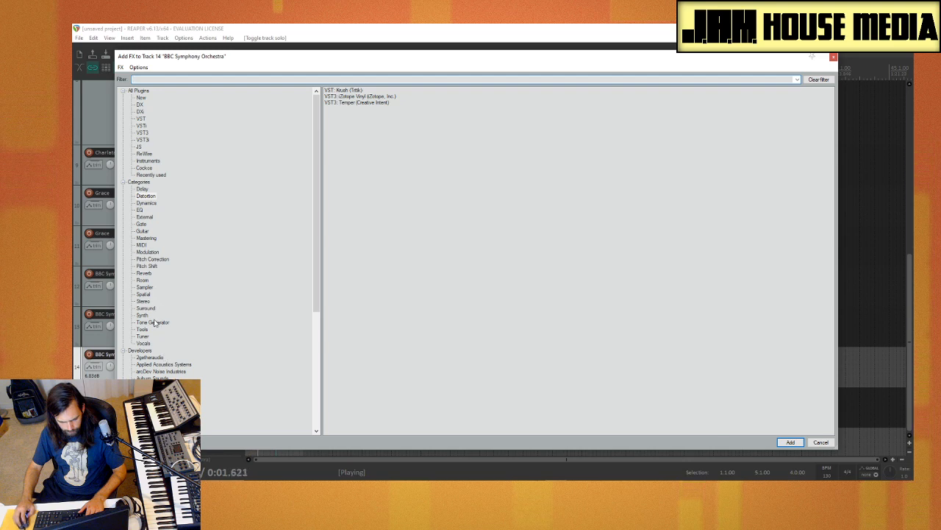
{"action": "left_click", "coordinate": [146, 273]}
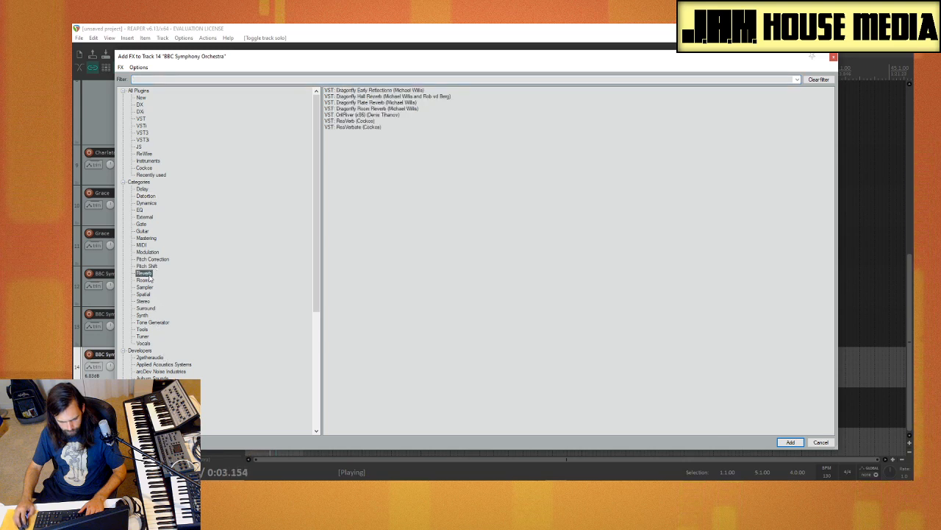
{"action": "double_click", "coordinate": [384, 116]}
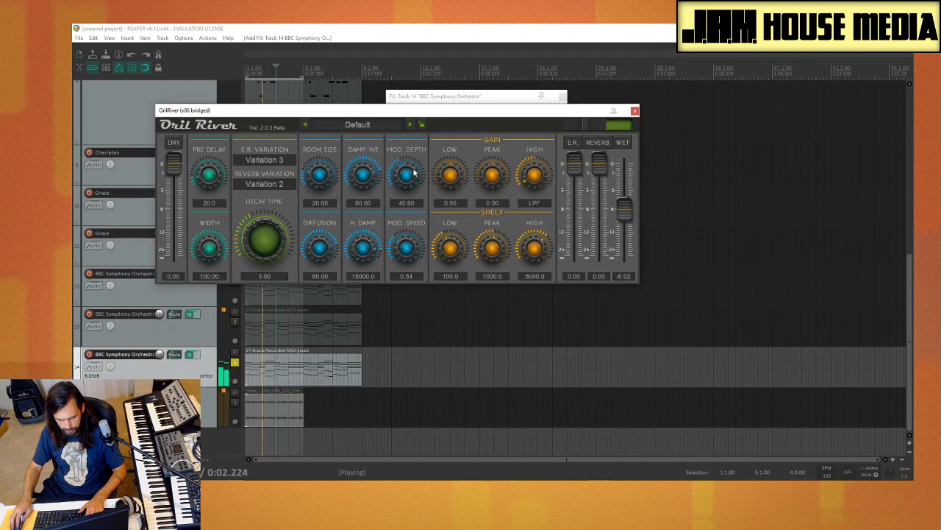
Step: Set OrilRiver's decay time to 1.76, room size to 56 and wet level to -3.77, and close its window
{"action": "left_click_drag", "start_coordinate": [277, 221], "coordinate": [257, 241]}
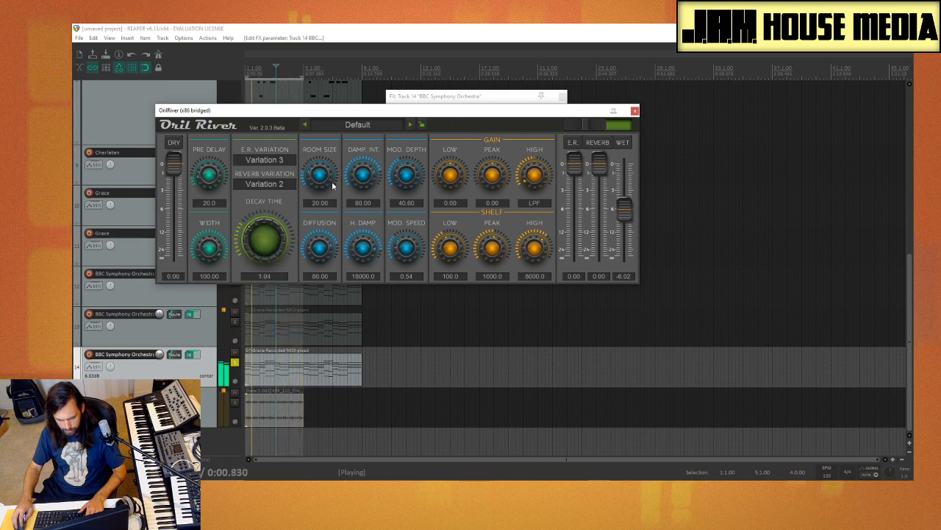
{"action": "left_click_drag", "start_coordinate": [320, 175], "coordinate": [331, 161]}
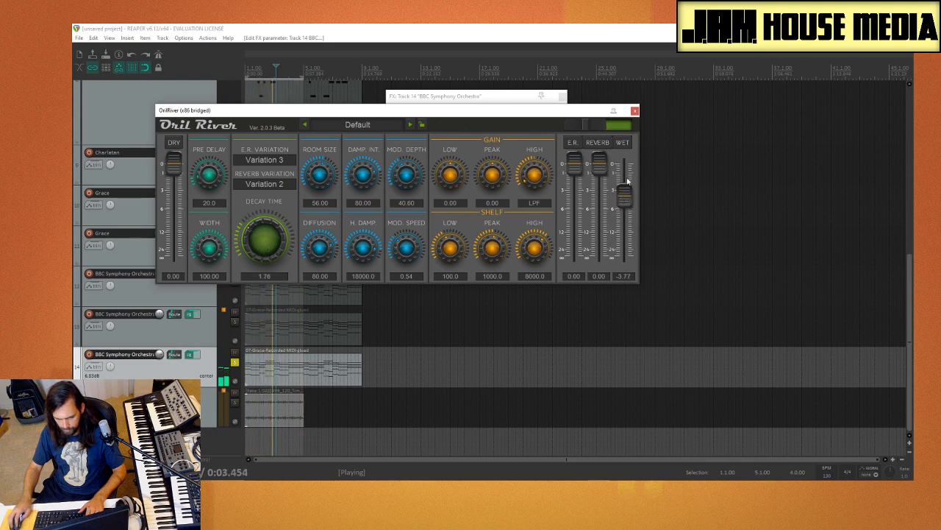
{"action": "left_click", "coordinate": [635, 111]}
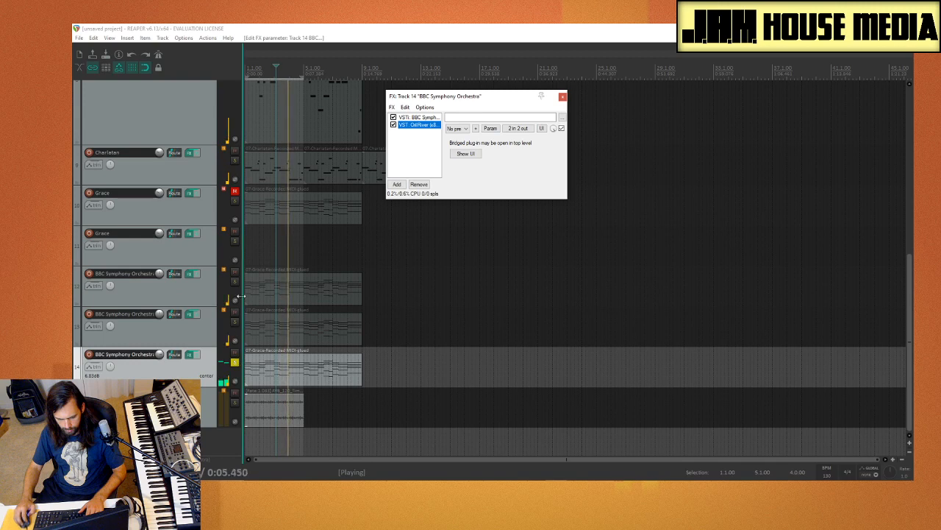
Step: Solo both Charlatan tracks alongside track 14 and adjust the volume of track 9
{"action": "left_click", "coordinate": [234, 161]}
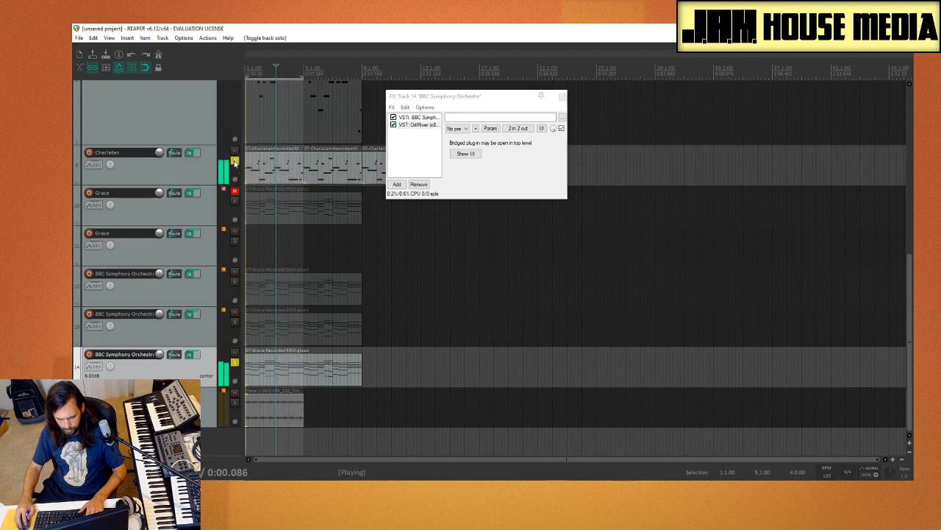
{"action": "scroll", "coordinate": [216, 182], "scroll_direction": "up", "scroll_amount": 3}
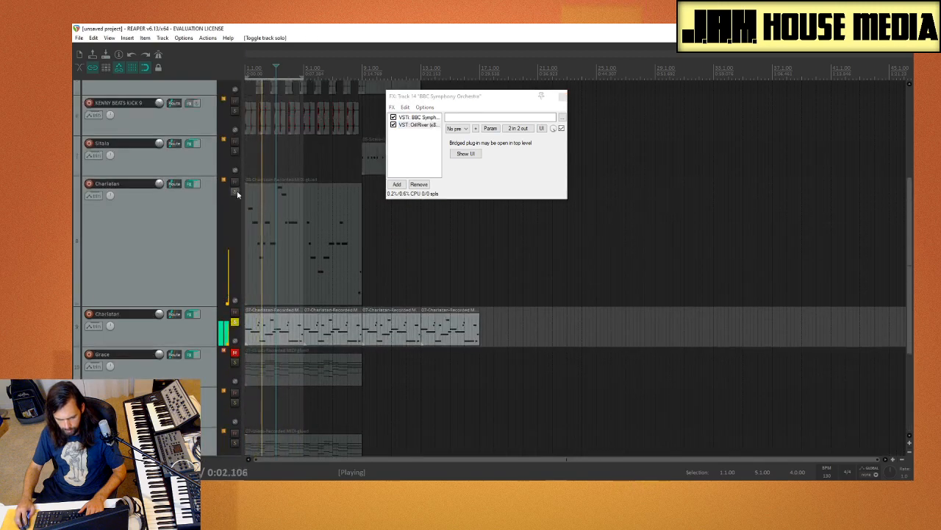
{"action": "left_click", "coordinate": [235, 192]}
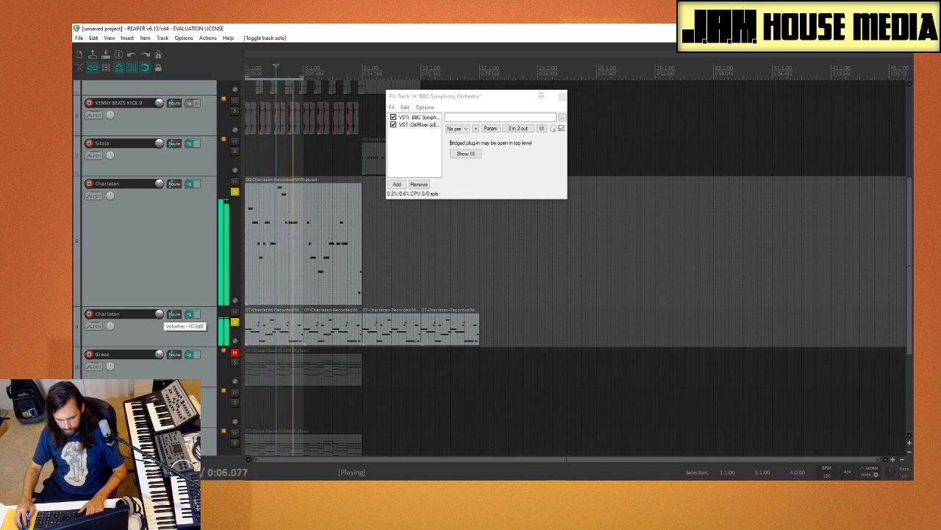
{"action": "left_click_drag", "start_coordinate": [159, 314], "coordinate": [159, 316]}
{"action": "scroll", "coordinate": [139, 318], "scroll_direction": "up", "scroll_amount": 1}
{"action": "scroll", "coordinate": [139, 318], "scroll_direction": "down", "scroll_amount": 1}
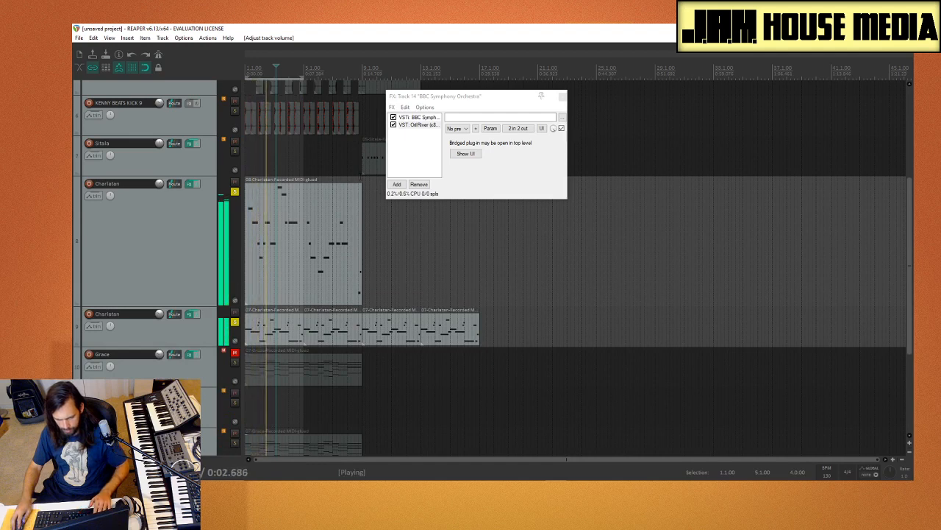
Step: Extend the looped time selection to bar 9 and solo the BBC Symphony Orchestra tracks 12 and 13
{"action": "left_click_drag", "start_coordinate": [359, 164], "coordinate": [245, 176]}
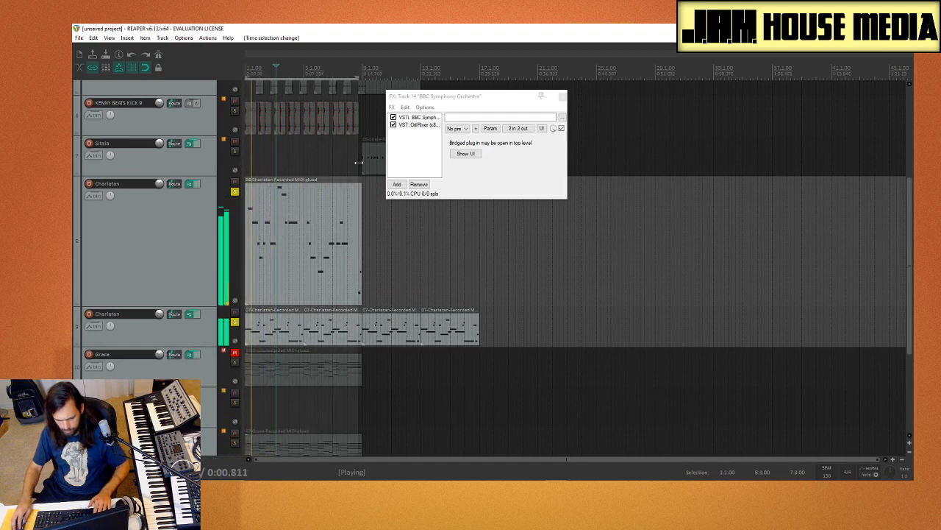
{"action": "left_click_drag", "start_coordinate": [362, 169], "coordinate": [105, 208]}
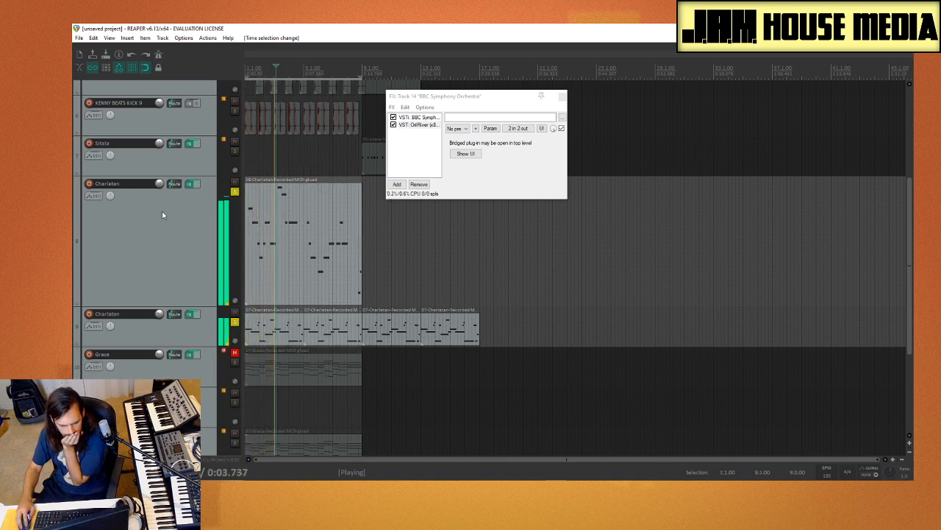
{"action": "scroll", "coordinate": [155, 250], "scroll_direction": "down", "scroll_amount": 3}
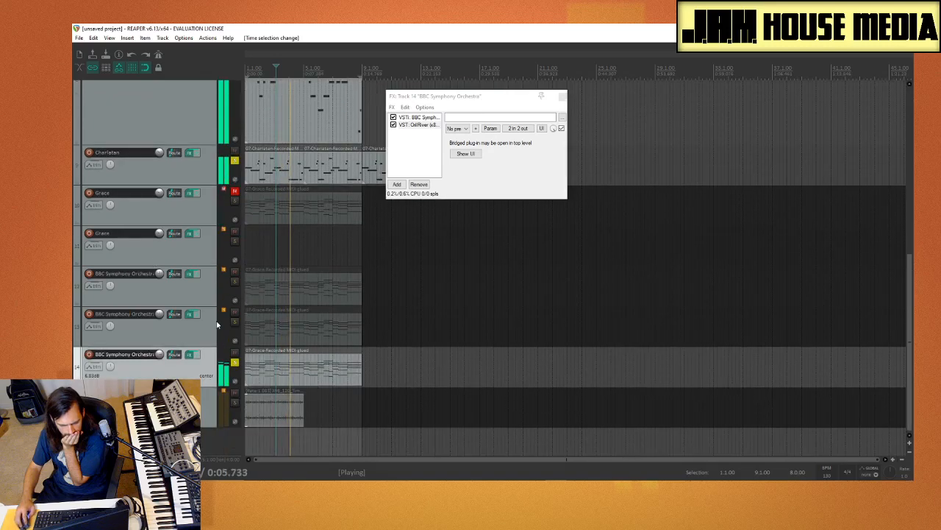
{"action": "left_click", "coordinate": [235, 322]}
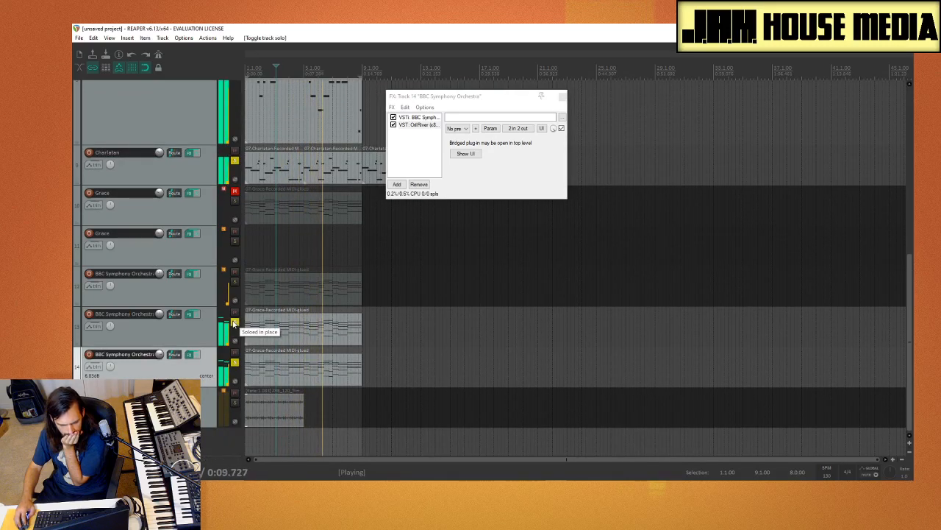
{"action": "left_click", "coordinate": [234, 282]}
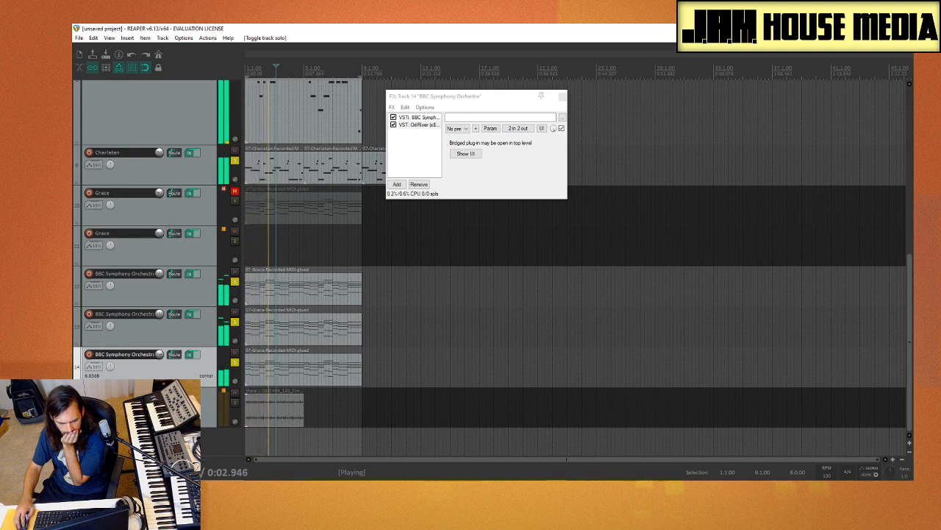
Step: Open the FX chain of track 8 and show its Charlatan synth settings
{"action": "scroll", "coordinate": [217, 306], "scroll_direction": "up", "scroll_amount": 5}
{"action": "scroll", "coordinate": [214, 306], "scroll_direction": "down", "scroll_amount": 4}
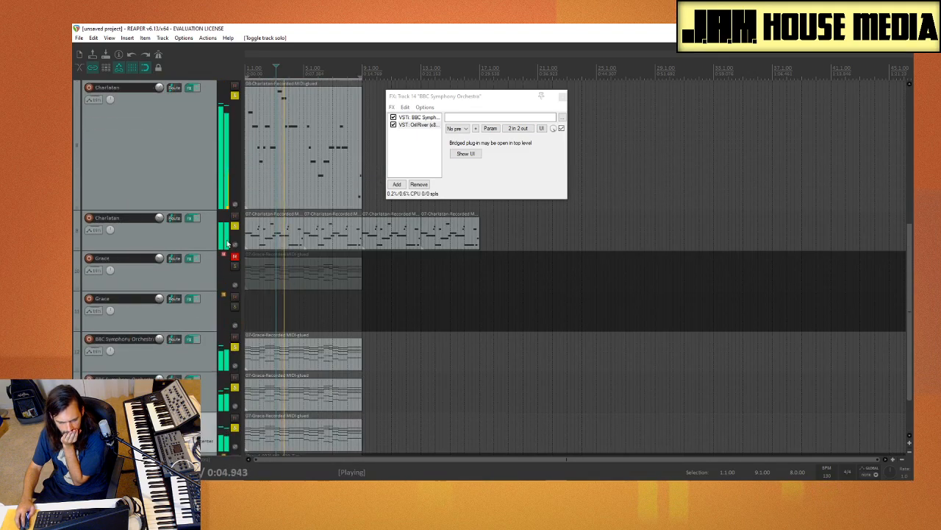
{"action": "scroll", "coordinate": [158, 272], "scroll_direction": "up", "scroll_amount": 4}
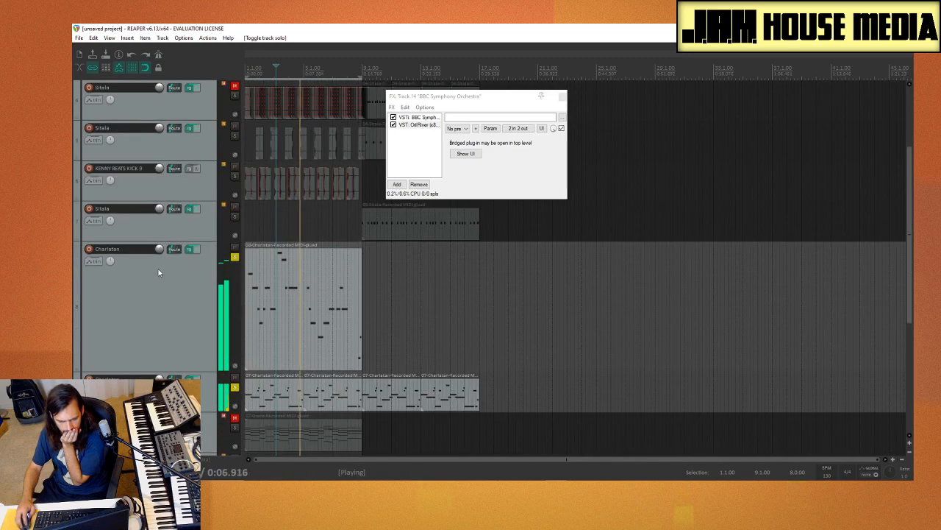
{"action": "left_click", "coordinate": [159, 272]}
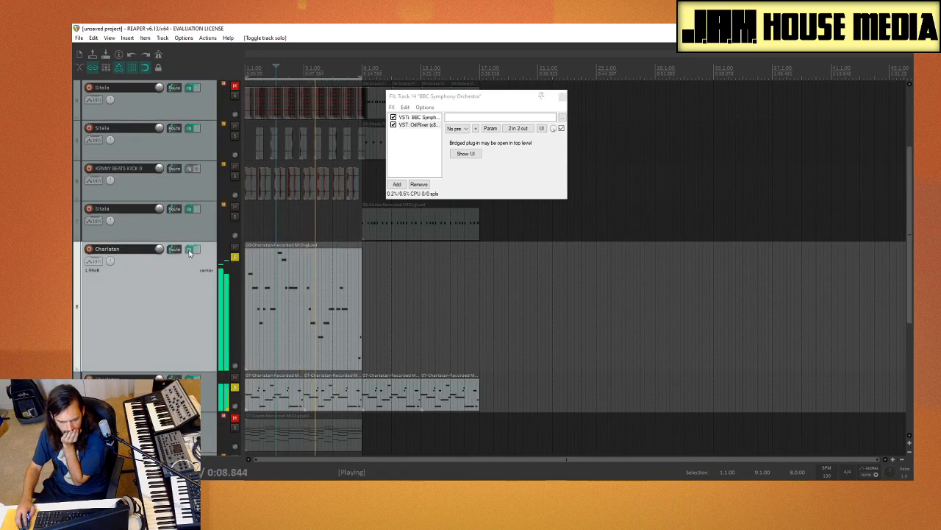
{"action": "left_click", "coordinate": [189, 250]}
{"action": "left_click", "coordinate": [115, 75]}
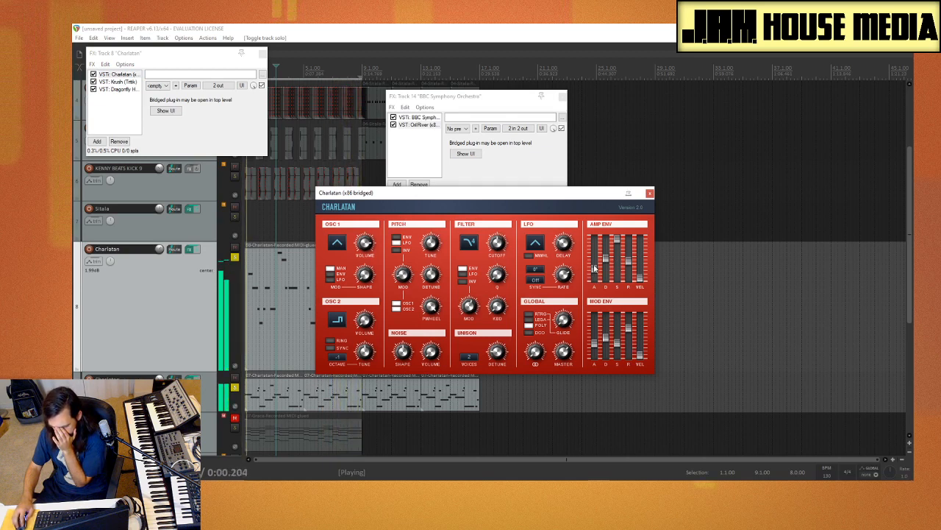
Step: Set Charlatan's amp and mod envelope attacks to minimum, raise the mod envelope's decay and sustain, and switch the global mode to RTRG
{"action": "left_click_drag", "start_coordinate": [595, 278], "coordinate": [599, 262]}
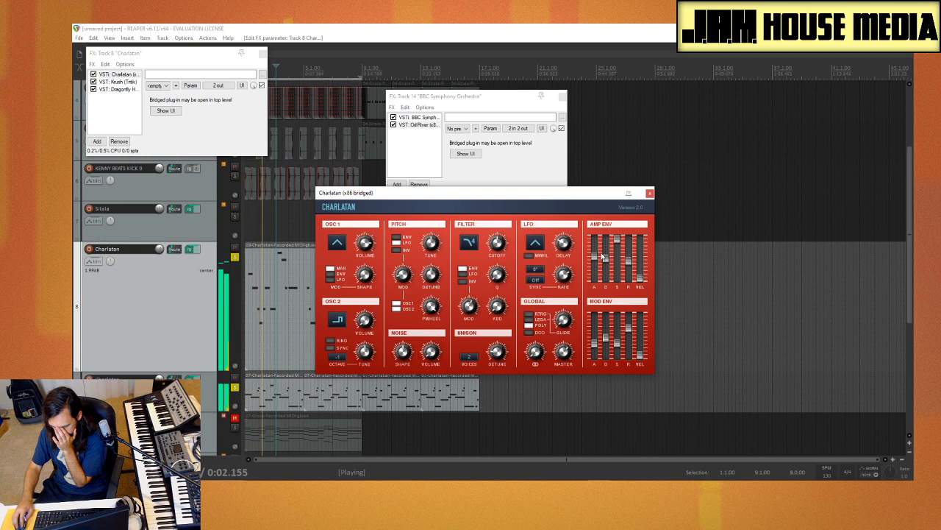
{"action": "left_click_drag", "start_coordinate": [596, 256], "coordinate": [597, 264]}
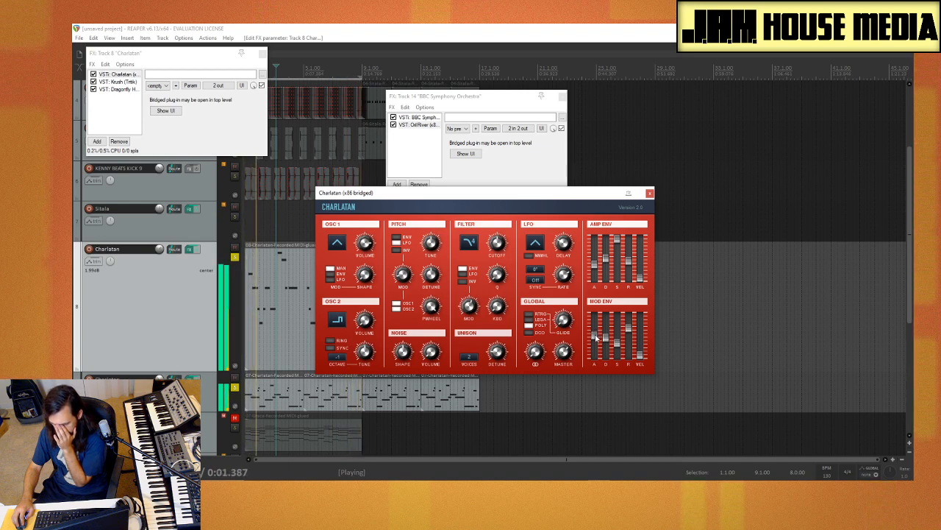
{"action": "left_click_drag", "start_coordinate": [597, 338], "coordinate": [597, 369]}
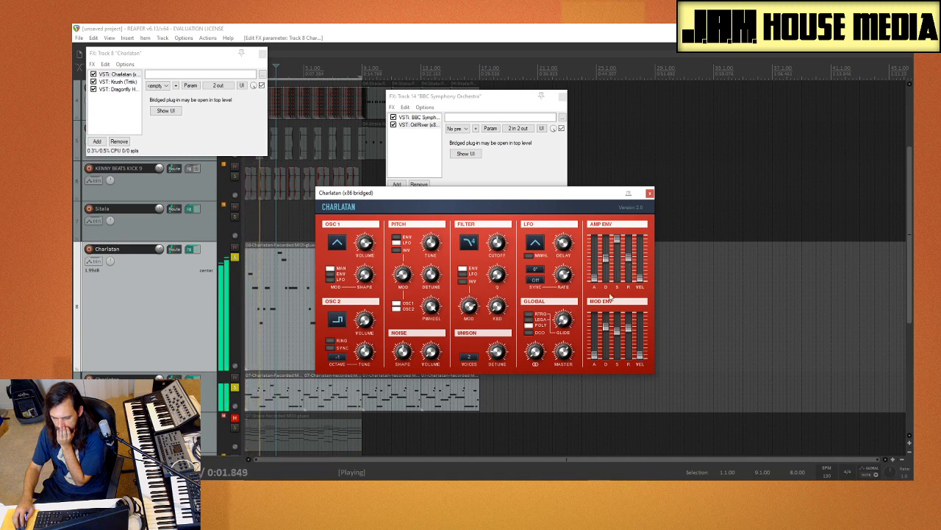
{"action": "left_click", "coordinate": [532, 314]}
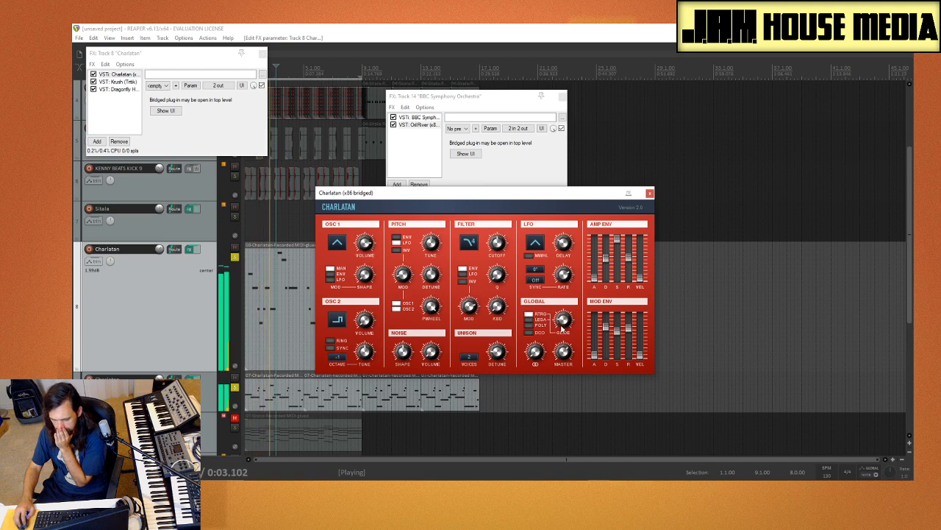
Step: Show the Krush effect on track 8 and set crush to 18.4 %, dwsp to 29.6 % and filter frequency to 4301 Hz
{"action": "left_click", "coordinate": [121, 82]}
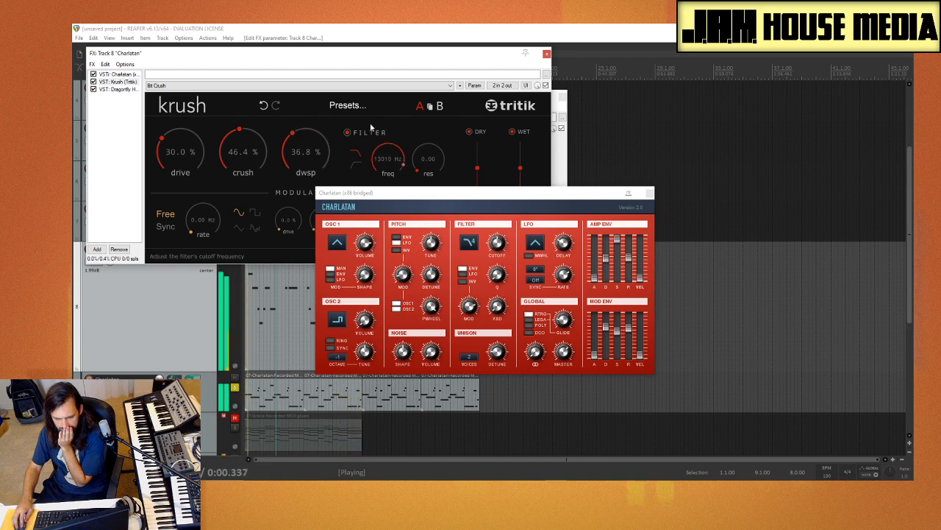
{"action": "left_click_drag", "start_coordinate": [367, 134], "coordinate": [365, 136]}
{"action": "left_click_drag", "start_coordinate": [316, 160], "coordinate": [318, 155]}
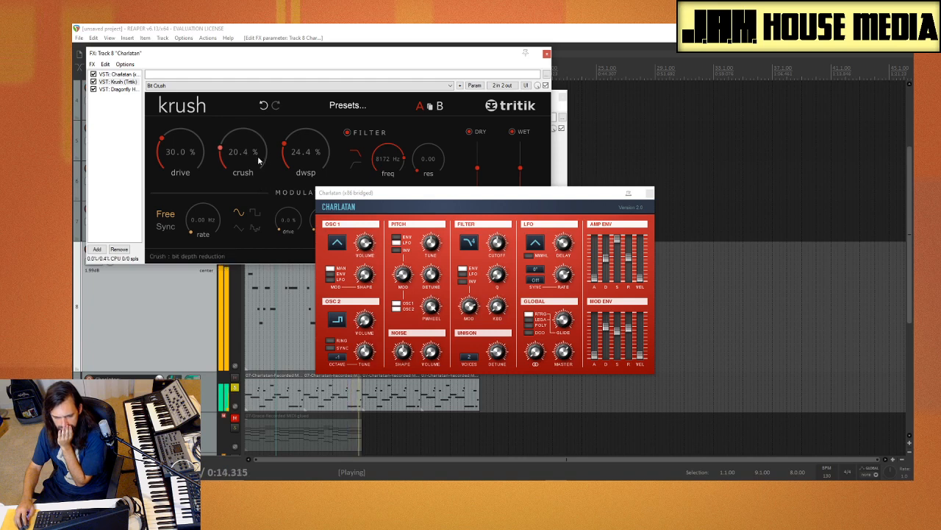
{"action": "left_click_drag", "start_coordinate": [258, 161], "coordinate": [258, 164]}
{"action": "left_click_drag", "start_coordinate": [326, 130], "coordinate": [301, 154]}
{"action": "left_click_drag", "start_coordinate": [384, 161], "coordinate": [387, 172]}
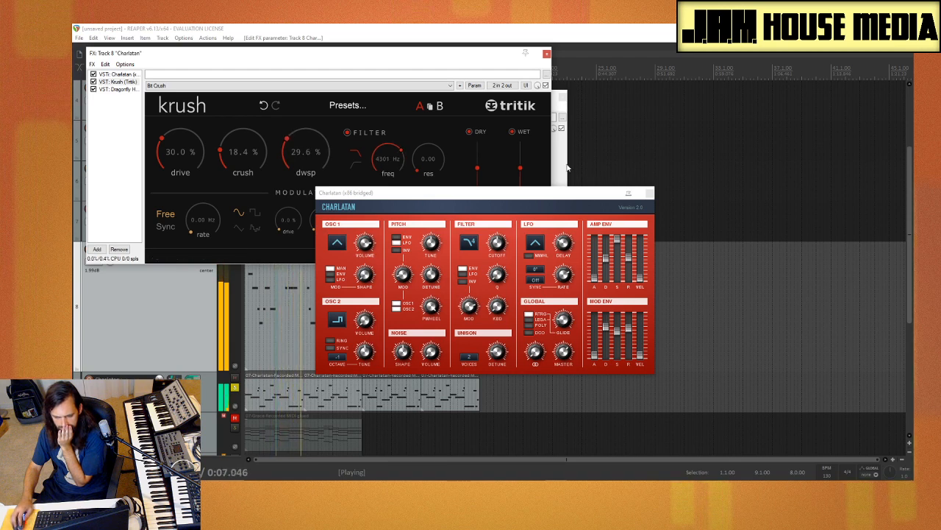
Step: Close the Charlatan synth window and set Krush's drive to 53.6 %, crush to 29.6 %, dwsp to 27.6 % and filter frequency to 3166 Hz
{"action": "left_click", "coordinate": [650, 192]}
{"action": "left_click_drag", "start_coordinate": [247, 163], "coordinate": [304, 99]}
{"action": "left_click_drag", "start_coordinate": [397, 153], "coordinate": [400, 175]}
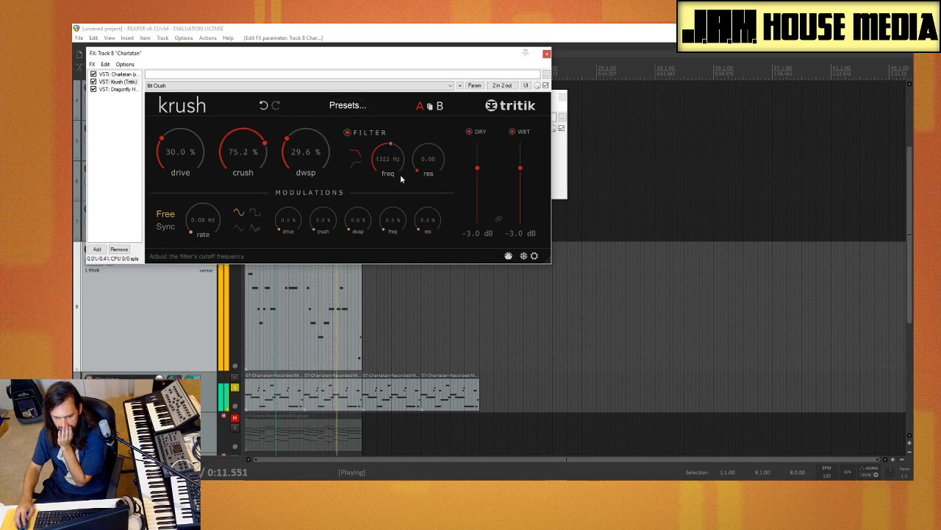
{"action": "left_click_drag", "start_coordinate": [248, 163], "coordinate": [249, 222]}
{"action": "left_click_drag", "start_coordinate": [309, 154], "coordinate": [398, 148]}
{"action": "left_click_drag", "start_coordinate": [244, 163], "coordinate": [200, 130]}
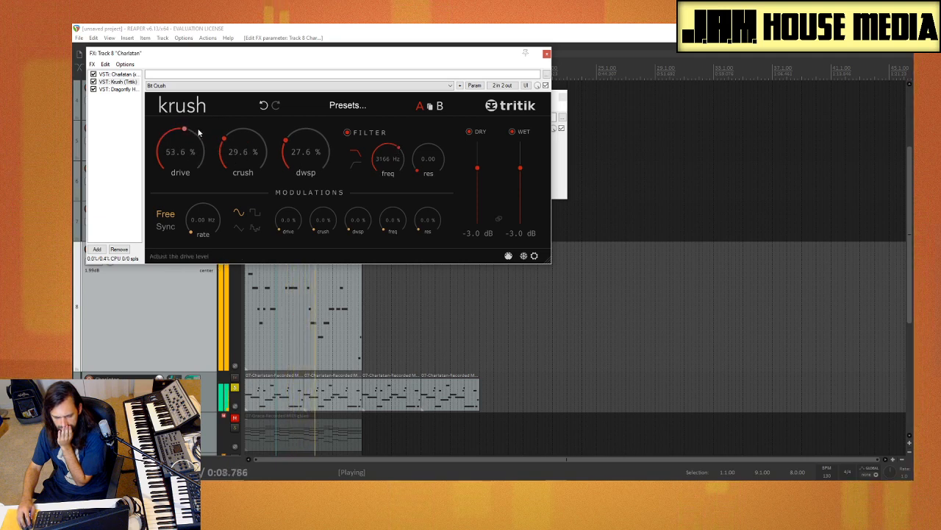
Step: Lower track 8's volume to -2.48 dB and set Krush to dry -inf, wet 2.3 dB, dwsp 24.0 % and filter frequency 6716 Hz
{"action": "left_click_drag", "start_coordinate": [310, 59], "coordinate": [474, 71]}
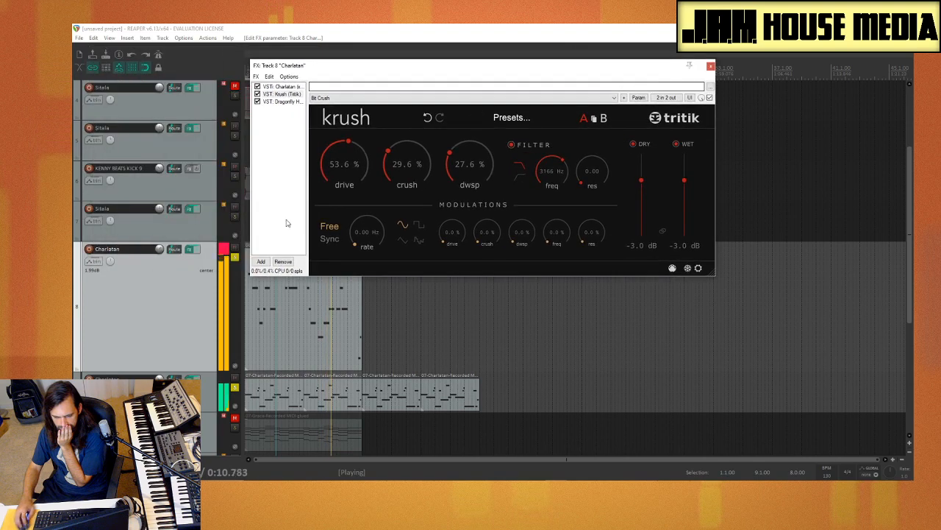
{"action": "left_click_drag", "start_coordinate": [159, 249], "coordinate": [160, 253]}
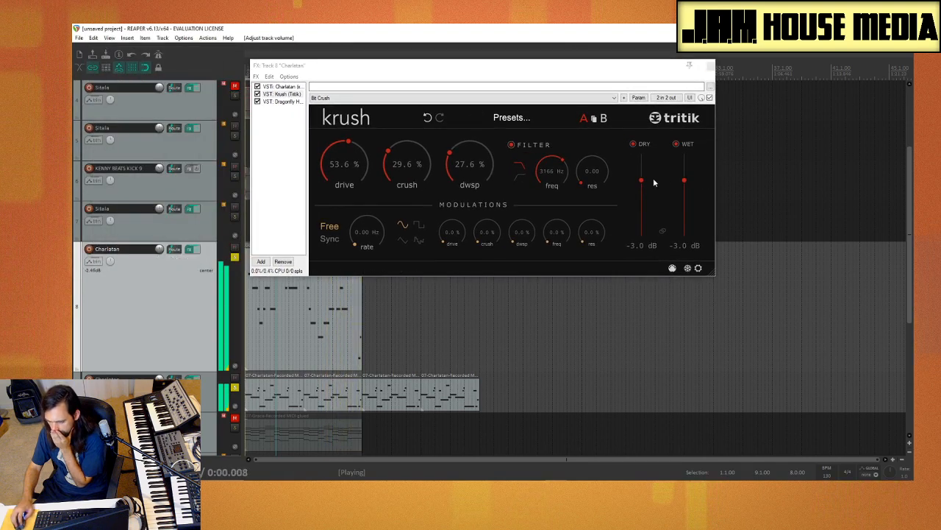
{"action": "left_click_drag", "start_coordinate": [641, 179], "coordinate": [630, 250]}
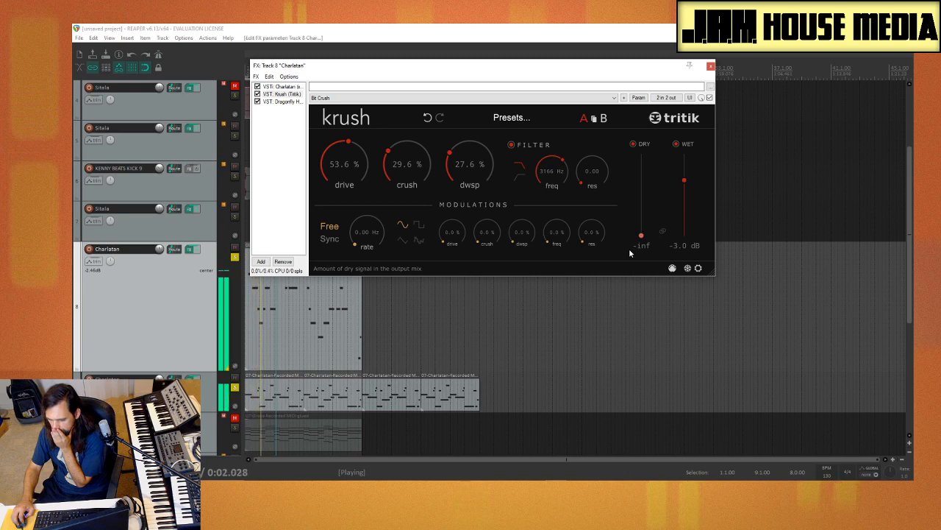
{"action": "mouse_move", "coordinate": [684, 180]}
{"action": "left_mouse_down"}
{"action": "mouse_move", "coordinate": [685, 170]}
{"action": "mouse_move", "coordinate": [691, 177]}
{"action": "left_mouse_up"}
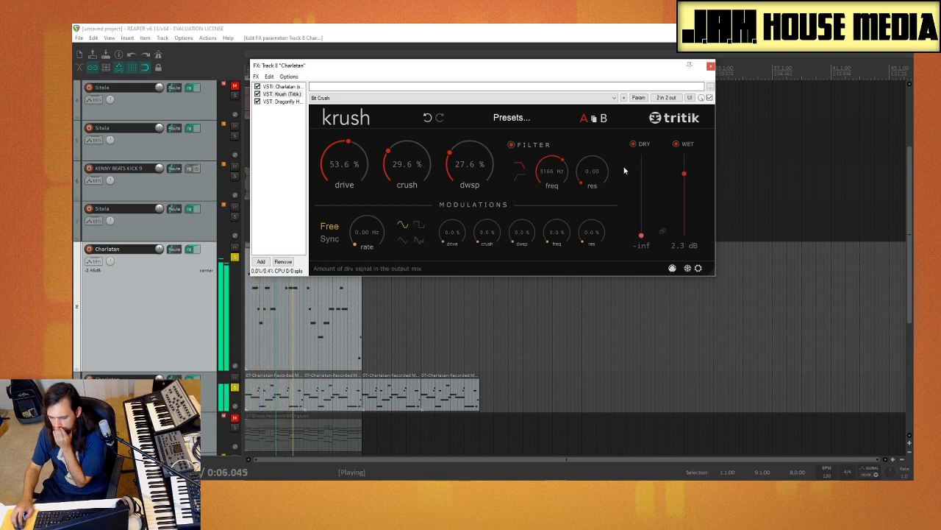
{"action": "left_click_drag", "start_coordinate": [473, 167], "coordinate": [473, 162]}
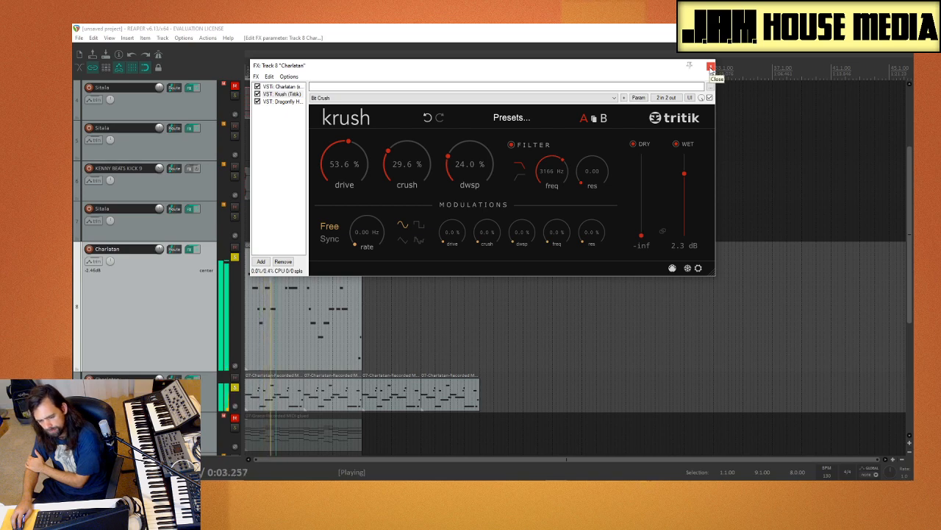
{"action": "left_click_drag", "start_coordinate": [556, 173], "coordinate": [557, 171]}
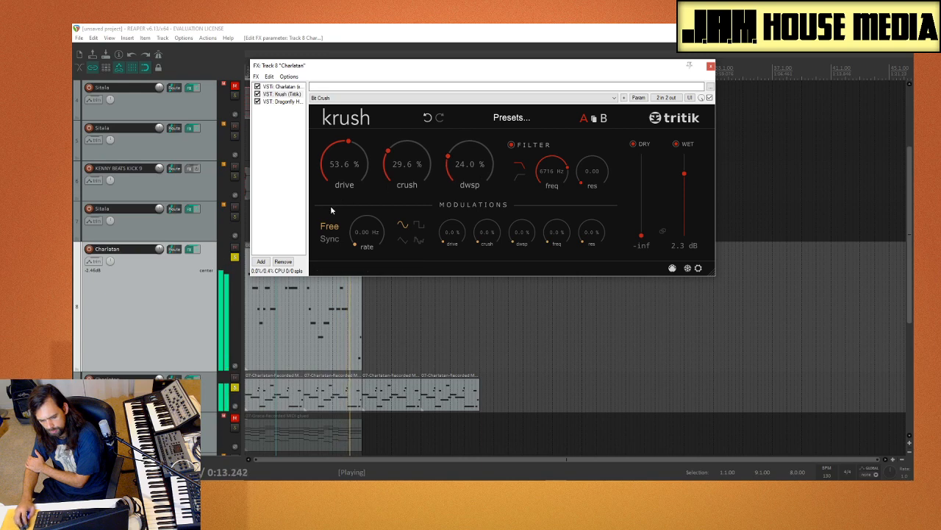
Step: Modulate Krush's crush and dwsp with the triangle wave at a synced 1/2 rate, and set dwsp to 23.6 %
{"action": "left_click", "coordinate": [287, 167]}
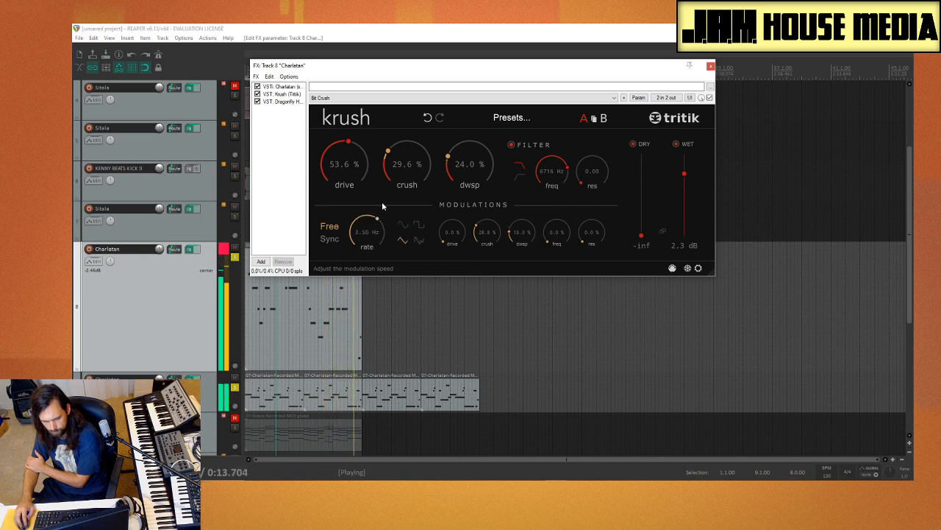
{"action": "left_click", "coordinate": [330, 239]}
{"action": "left_click_drag", "start_coordinate": [382, 226], "coordinate": [375, 246]}
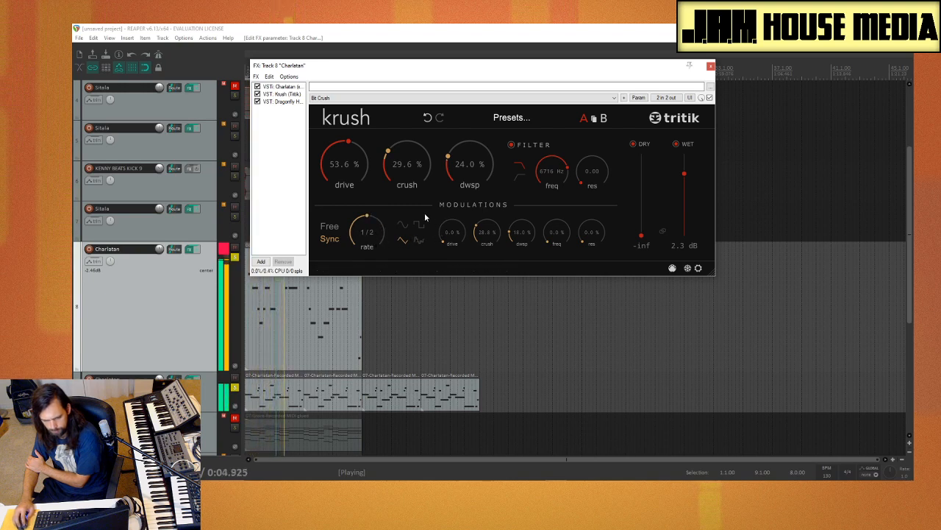
{"action": "left_click_drag", "start_coordinate": [515, 236], "coordinate": [534, 210]}
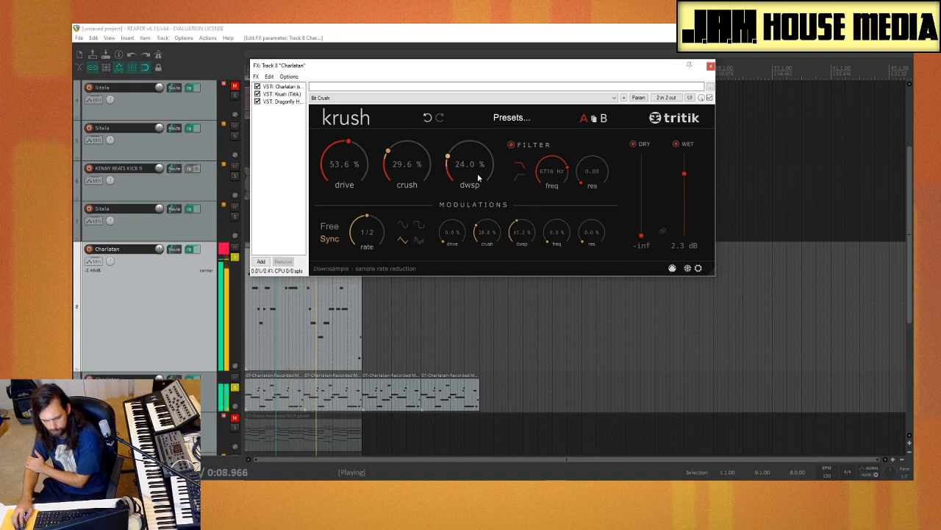
{"action": "left_click_drag", "start_coordinate": [478, 177], "coordinate": [456, 162]}
{"action": "left_click_drag", "start_coordinate": [522, 231], "coordinate": [520, 256]}
{"action": "left_click_drag", "start_coordinate": [456, 161], "coordinate": [458, 170]}
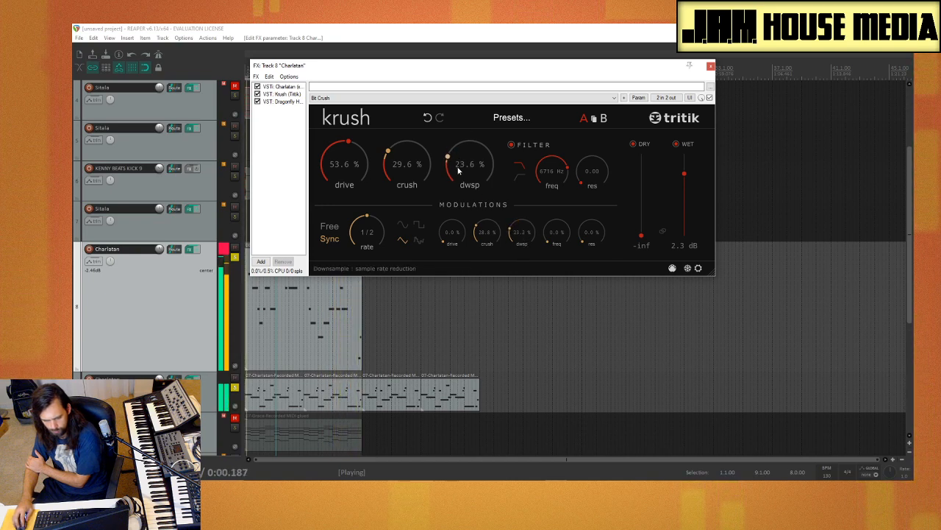
Step: Unsolo Charlatan track 9, and briefly unsolo BBC Symphony Orchestra track 12 to compare before soloing it again
{"action": "scroll", "coordinate": [239, 204], "scroll_direction": "down", "scroll_amount": 5}
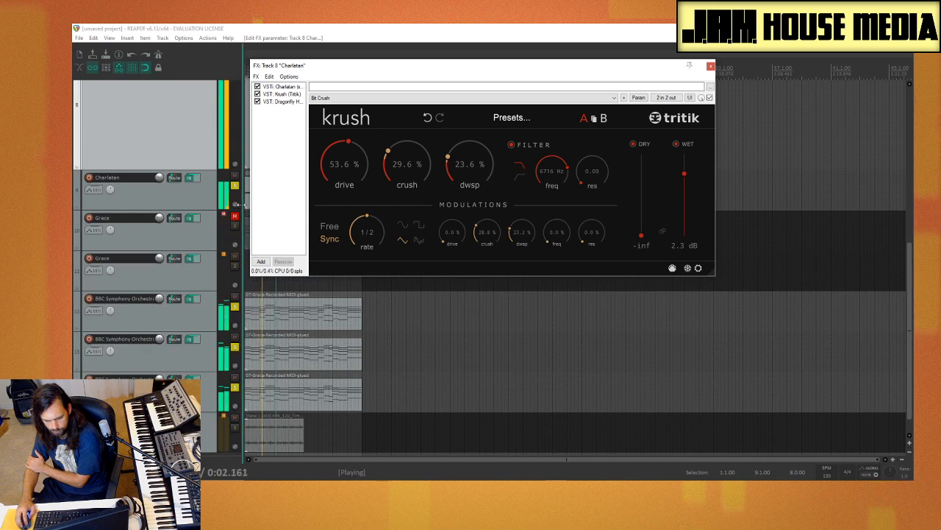
{"action": "left_click", "coordinate": [234, 185]}
{"action": "left_click", "coordinate": [235, 307]}
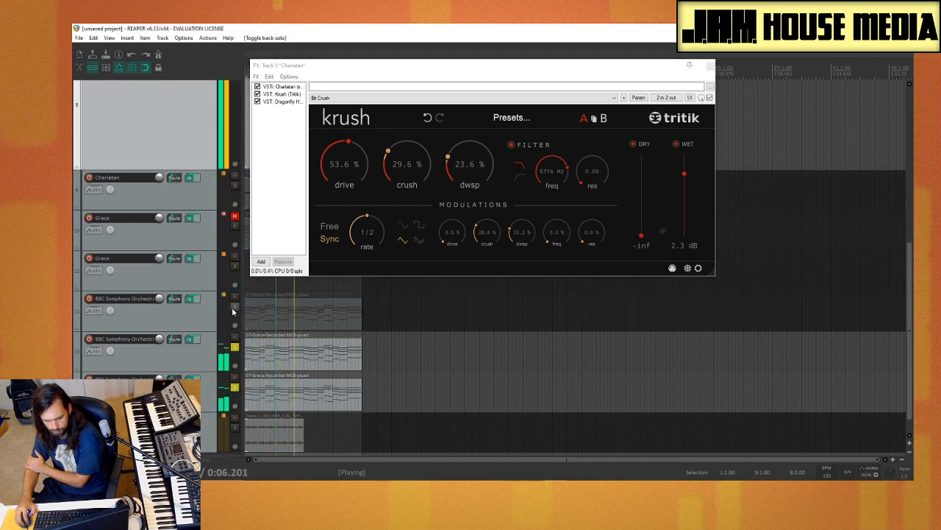
{"action": "left_click", "coordinate": [234, 308]}
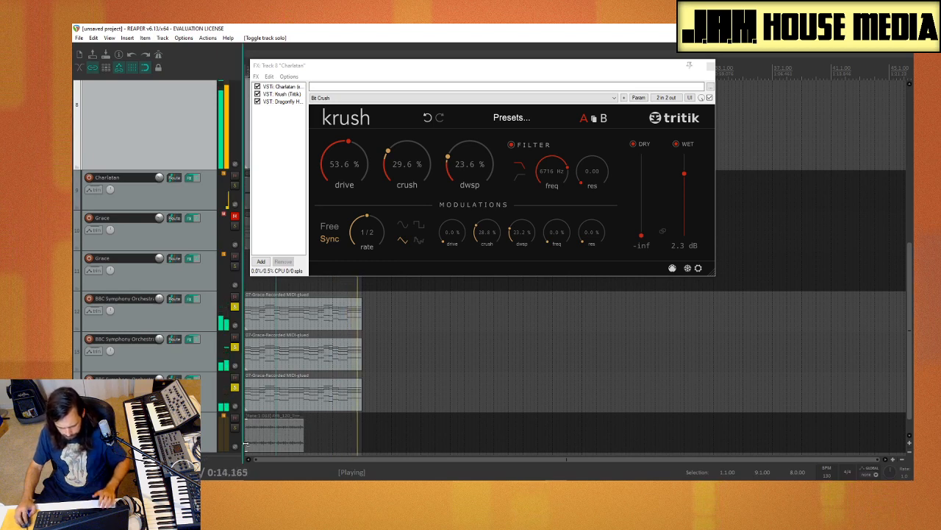
Step: Extend the Timber Plodding Percussion item to bar 9 and audition its track in solo briefly
{"action": "left_click_drag", "start_coordinate": [271, 421], "coordinate": [363, 426]}
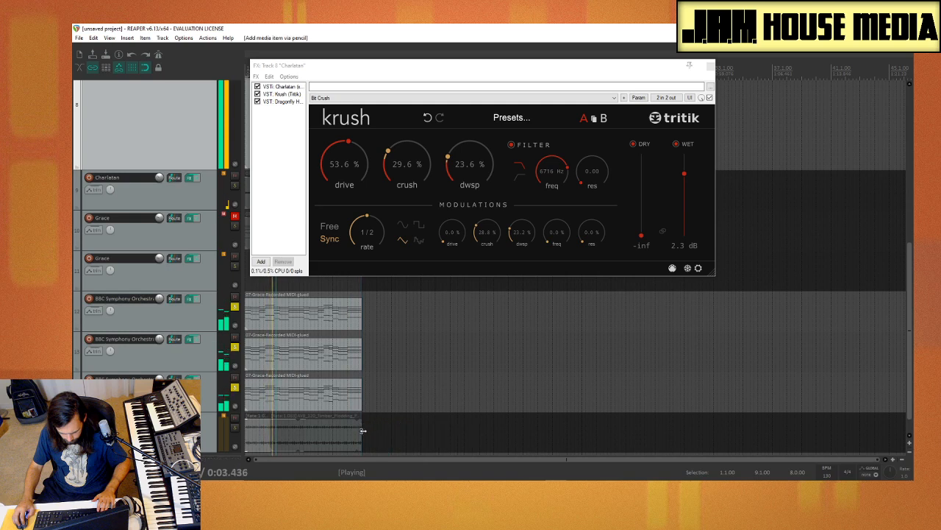
{"action": "key", "text": "ctrl+z"}
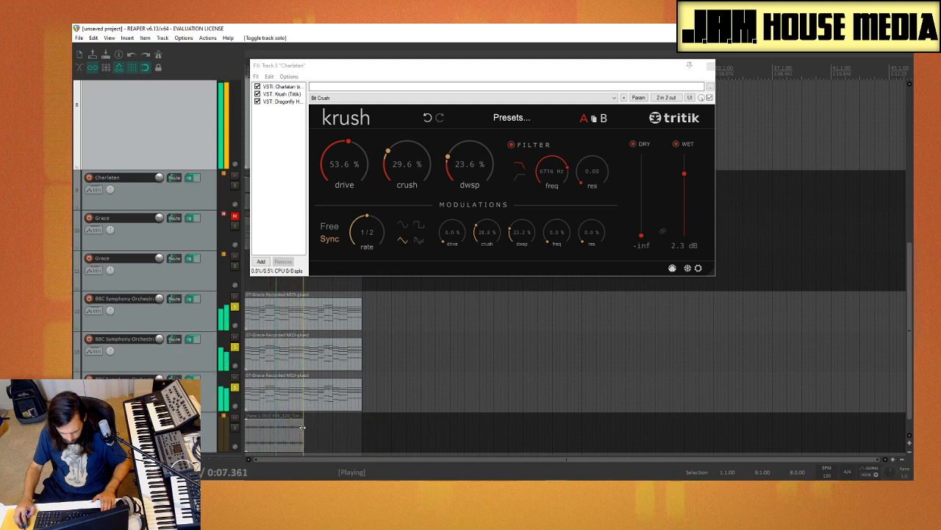
{"action": "left_click_drag", "start_coordinate": [302, 429], "coordinate": [364, 440]}
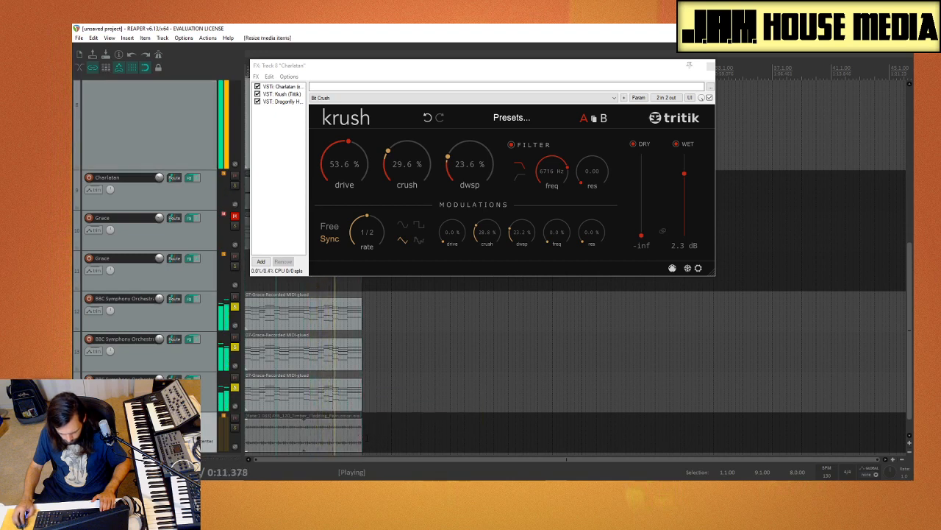
{"action": "left_click", "coordinate": [236, 428]}
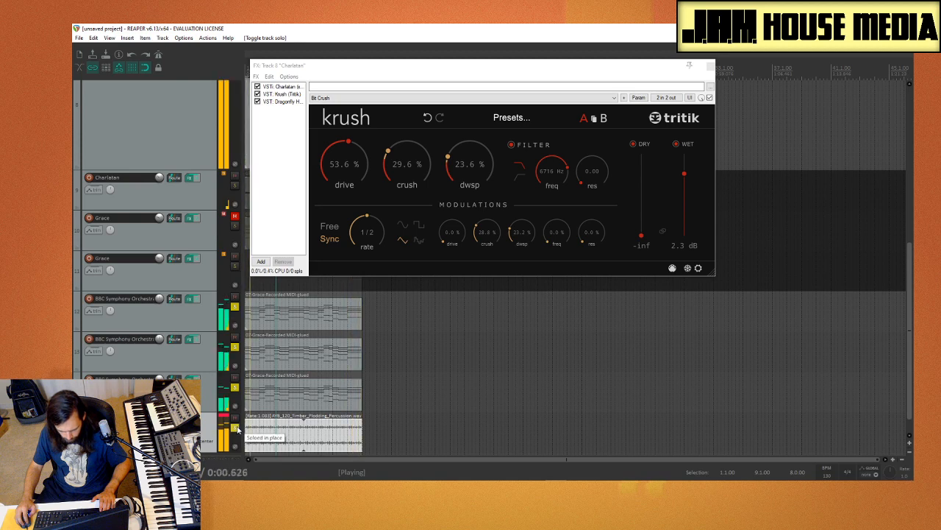
{"action": "left_click", "coordinate": [236, 428]}
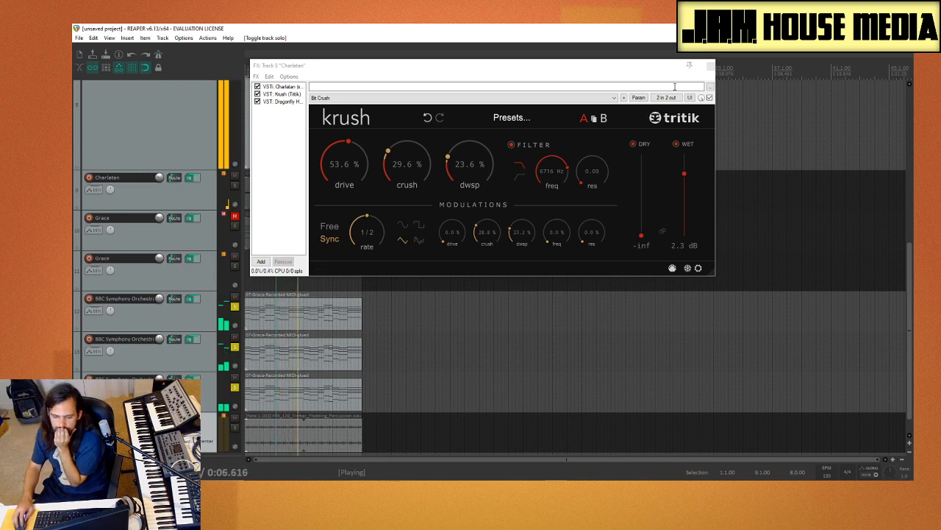
Step: Close track 8's FX chain and unsolo Charlatan track 8 and BBC Symphony Orchestra tracks 12, 13 and 14 during playback
{"action": "left_click", "coordinate": [711, 66]}
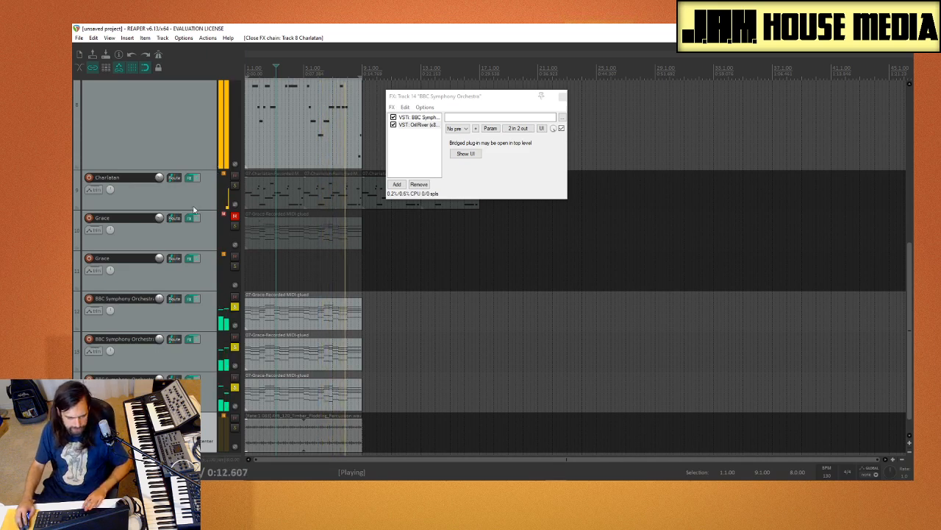
{"action": "scroll", "coordinate": [171, 211], "scroll_direction": "up", "scroll_amount": 5}
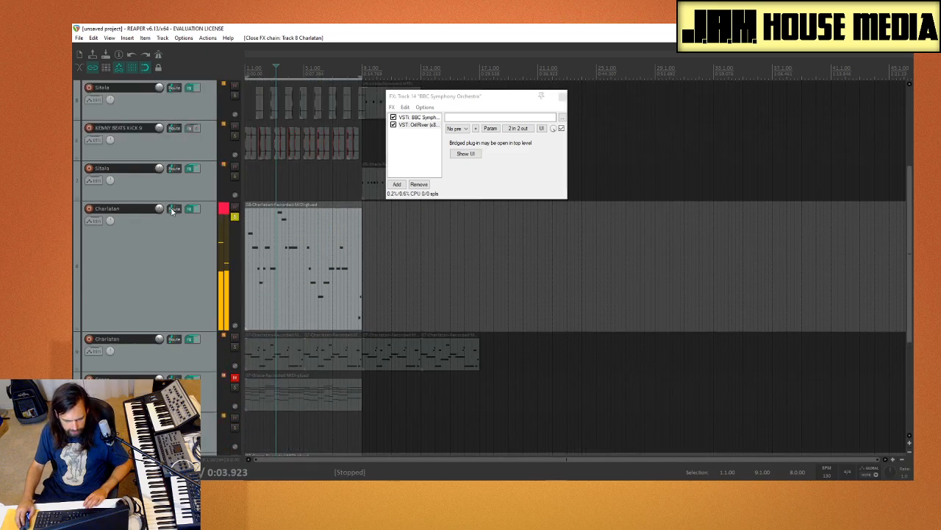
{"action": "left_click", "coordinate": [236, 258]}
{"action": "key", "text": "space"}
{"action": "scroll", "coordinate": [233, 262], "scroll_direction": "down", "scroll_amount": 5}
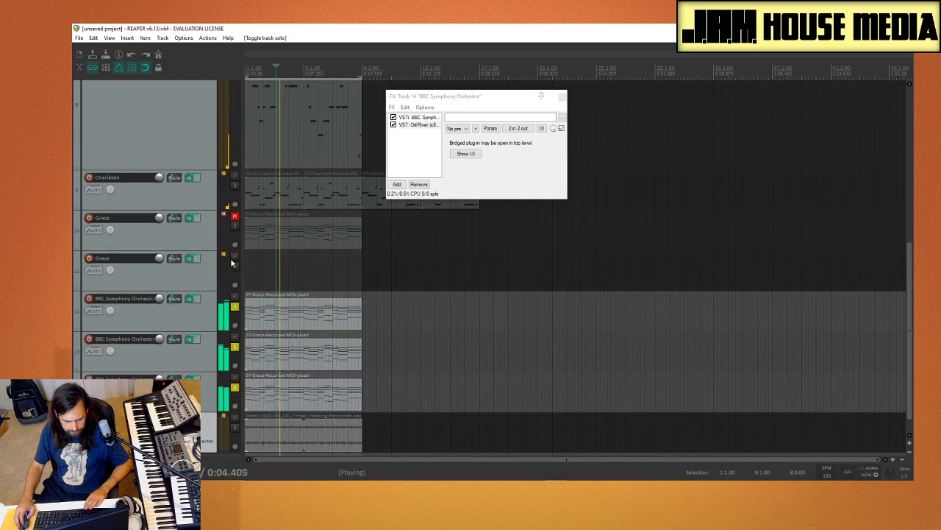
{"action": "left_click", "coordinate": [236, 307]}
{"action": "left_click", "coordinate": [237, 347]}
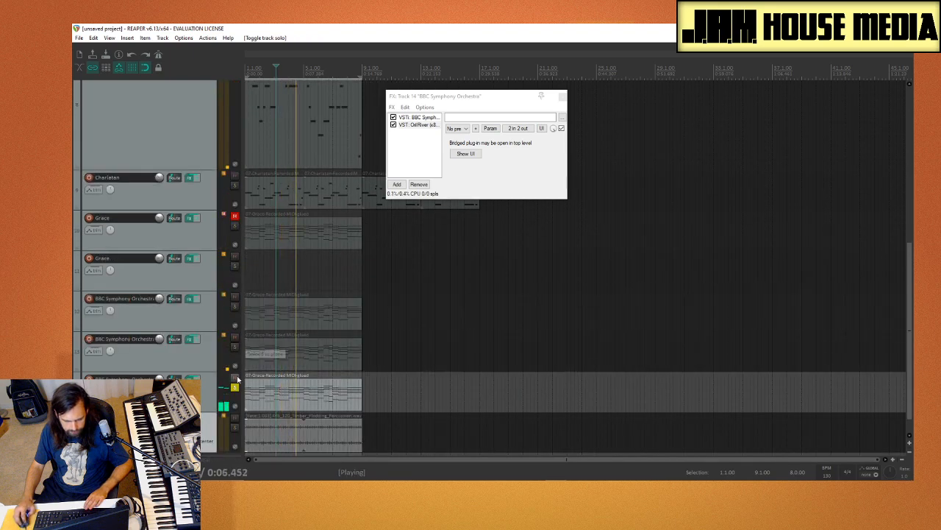
{"action": "left_click", "coordinate": [236, 387]}
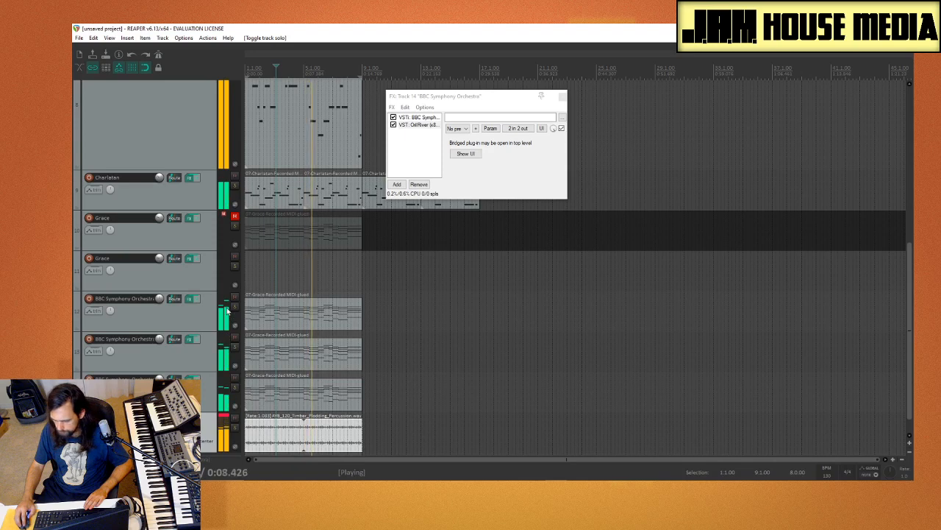
Step: Set track 8's volume to -8.37 dB, reset its clip indicator, and move its Charlatan MIDI item to start at bar 9
{"action": "scroll", "coordinate": [209, 279], "scroll_direction": "up", "scroll_amount": 4}
{"action": "left_click", "coordinate": [144, 266]}
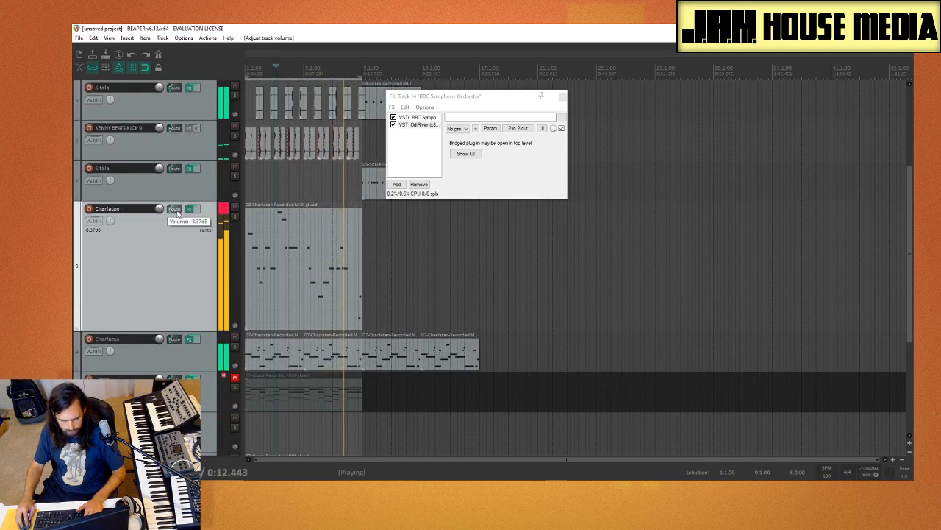
{"action": "left_click", "coordinate": [224, 212]}
{"action": "left_click", "coordinate": [260, 296]}
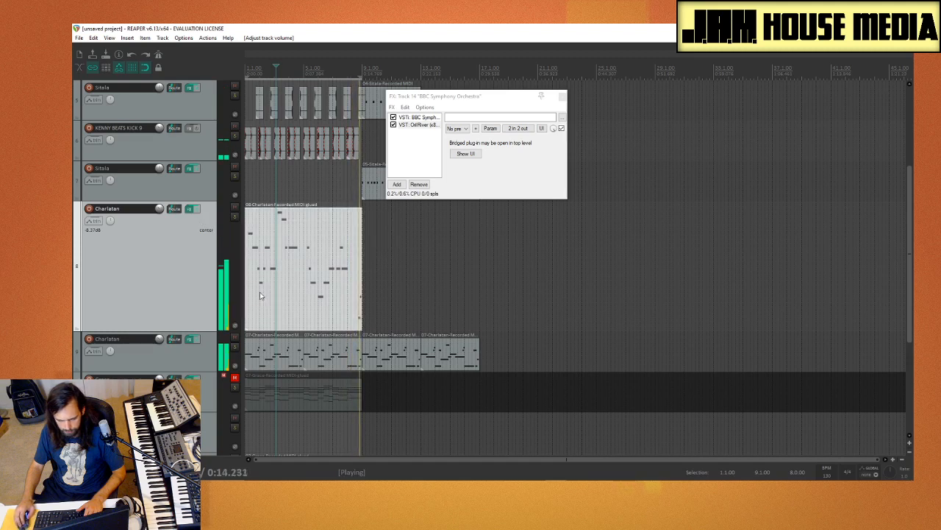
{"action": "left_click_drag", "start_coordinate": [316, 230], "coordinate": [442, 228]}
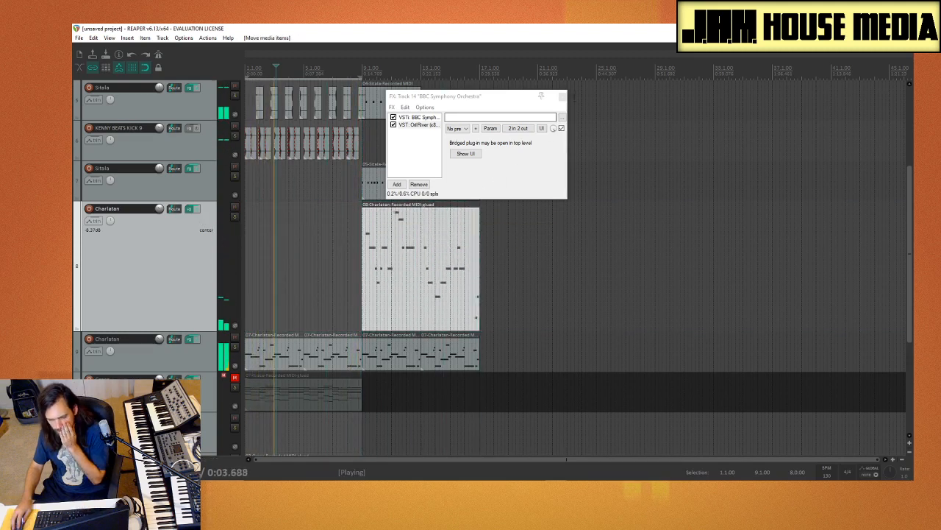
Step: Close track 14's FX chain and copy the Sitala MIDI item at bar 9 on track 5 to start at bar 13
{"action": "left_click", "coordinate": [562, 96]}
{"action": "scroll", "coordinate": [311, 241], "scroll_direction": "up", "scroll_amount": 5}
{"action": "scroll", "coordinate": [312, 241], "scroll_direction": "down", "scroll_amount": 5}
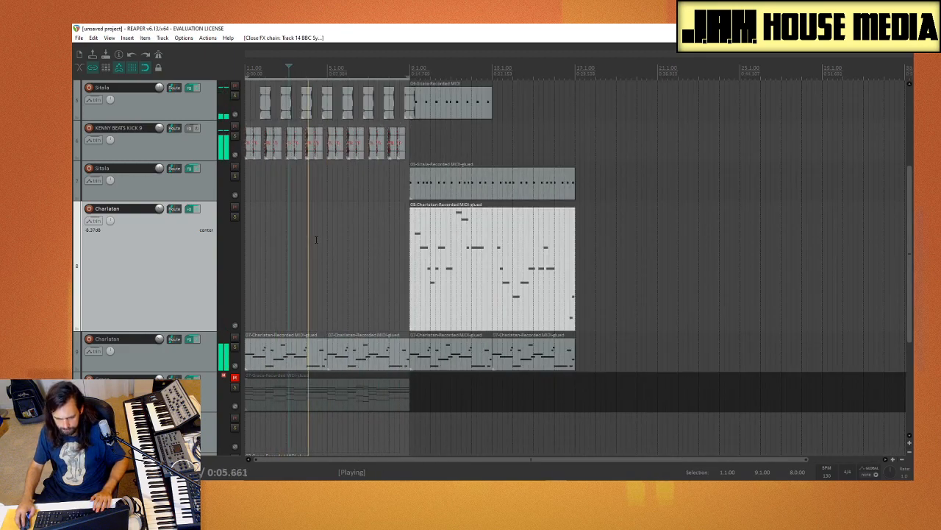
{"action": "scroll", "coordinate": [187, 275], "scroll_direction": "up", "scroll_amount": 4}
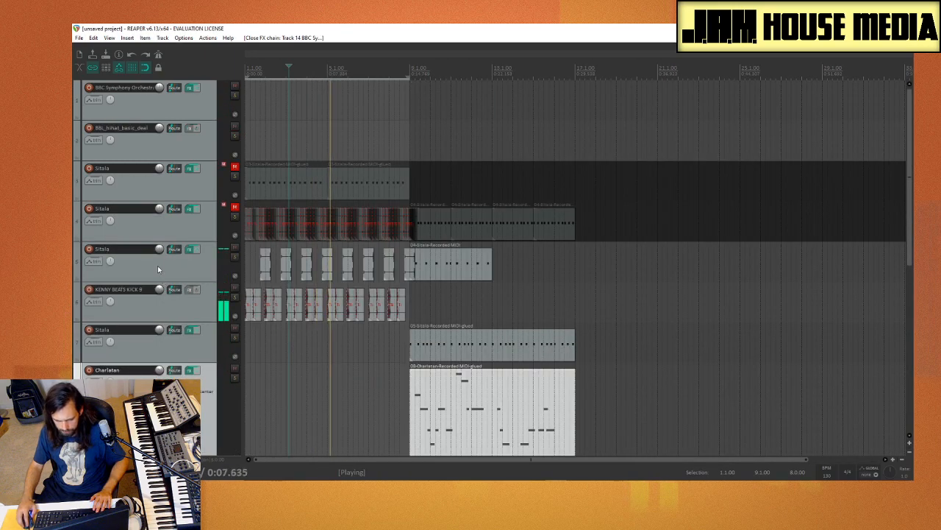
{"action": "scroll", "coordinate": [158, 269], "scroll_direction": "down", "scroll_amount": 2}
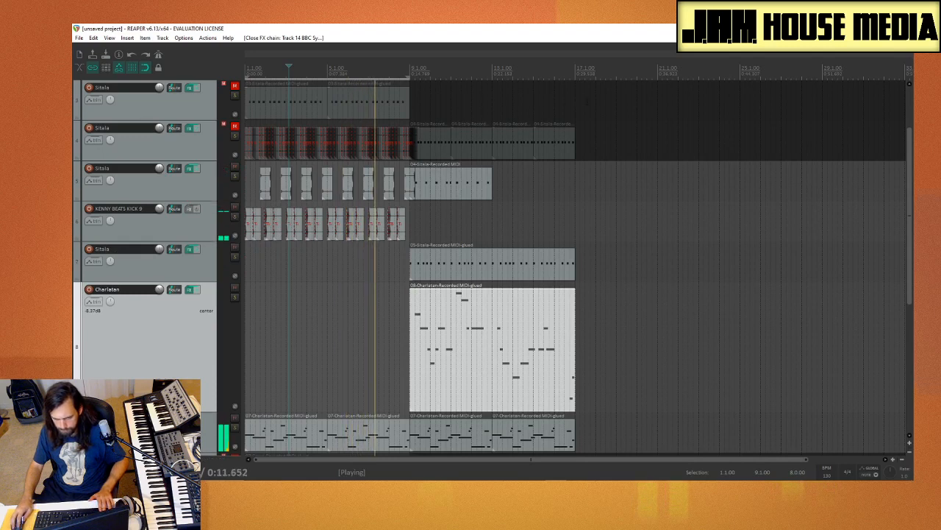
{"action": "left_click", "coordinate": [623, 131]}
{"action": "left_click", "coordinate": [413, 227]}
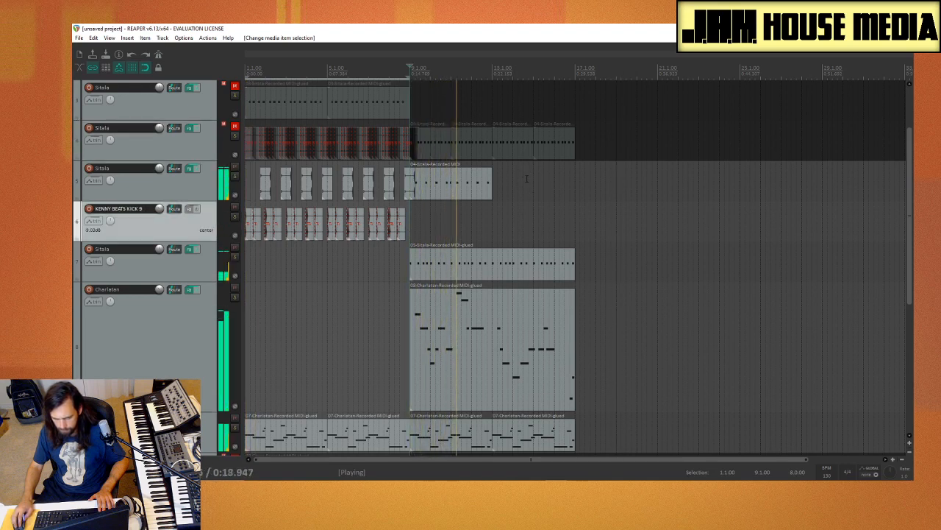
{"action": "left_click_drag", "start_coordinate": [454, 194], "coordinate": [537, 194]}
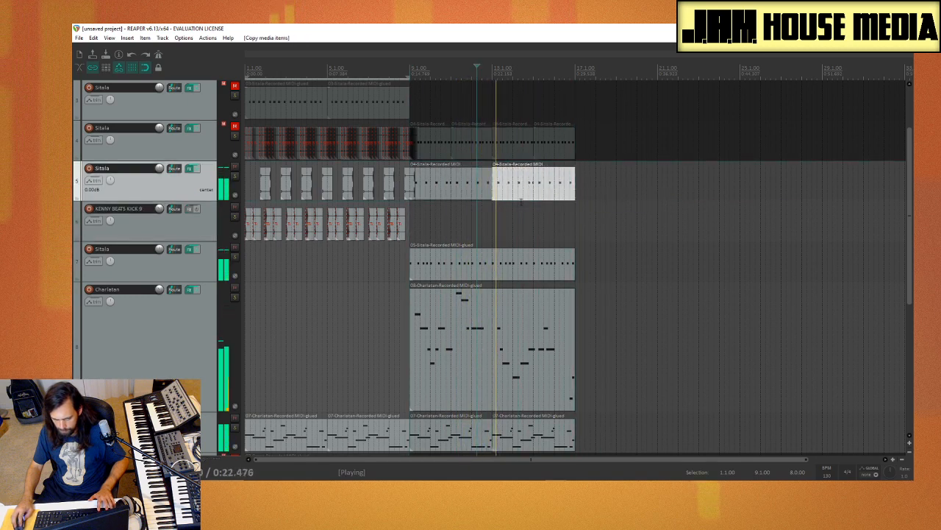
Step: Trim the end of the last short Sitala hit on track 5 back to bar 9
{"action": "left_click", "coordinate": [424, 197]}
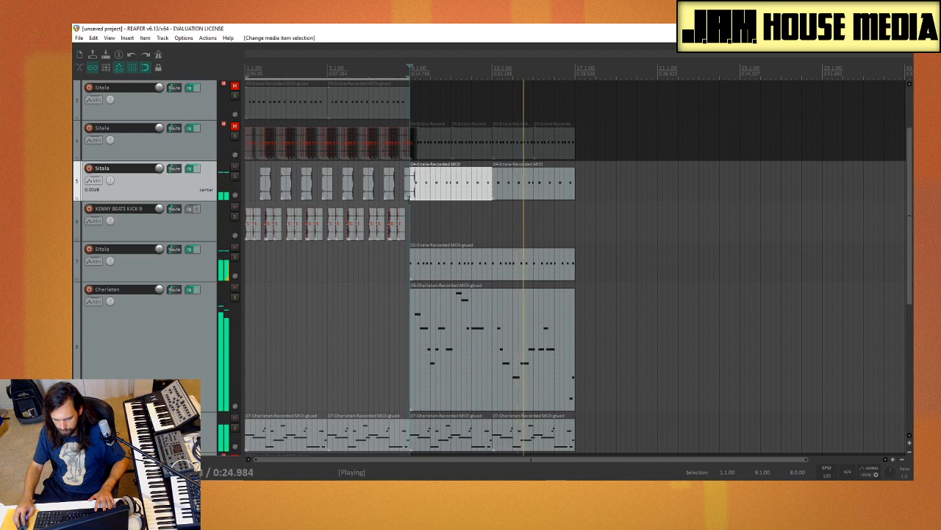
{"action": "left_click", "coordinate": [409, 195]}
{"action": "left_click", "coordinate": [411, 195]}
{"action": "left_click", "coordinate": [411, 193]}
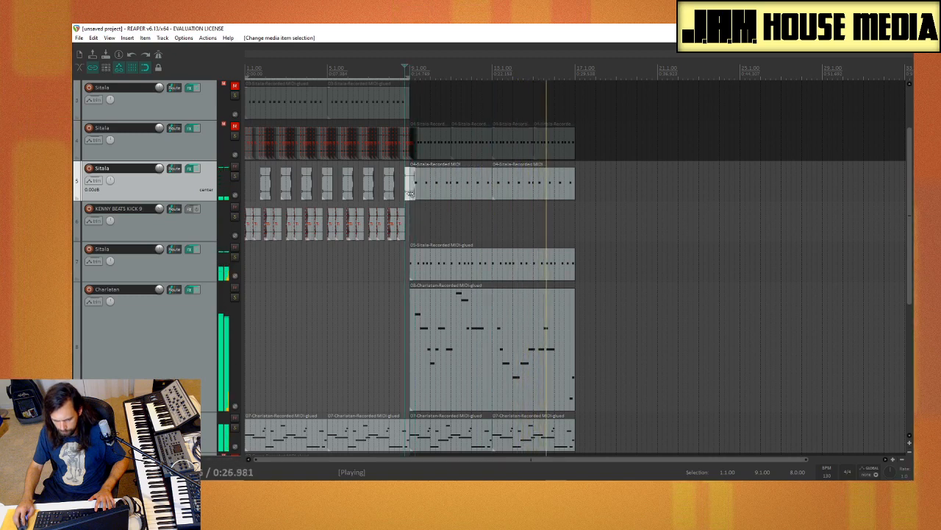
{"action": "left_click_drag", "start_coordinate": [410, 193], "coordinate": [406, 193]}
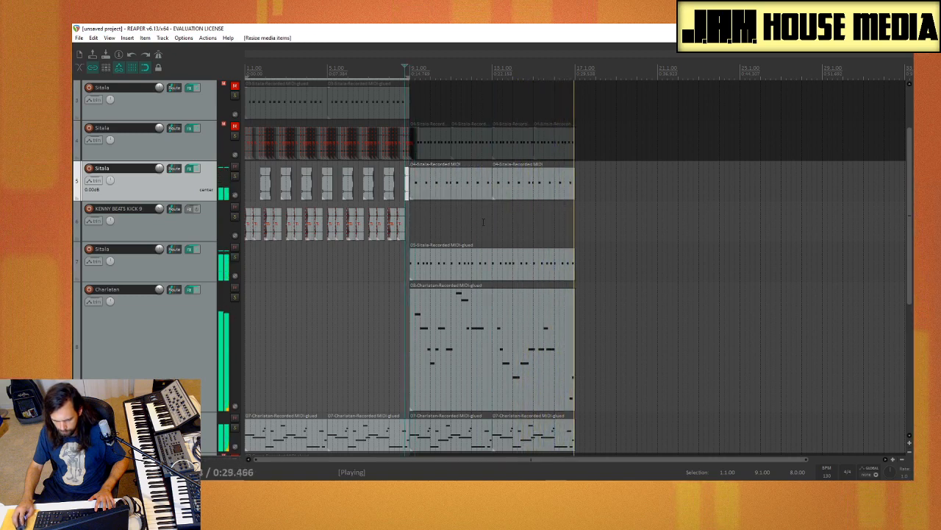
{"action": "left_click", "coordinate": [414, 218]}
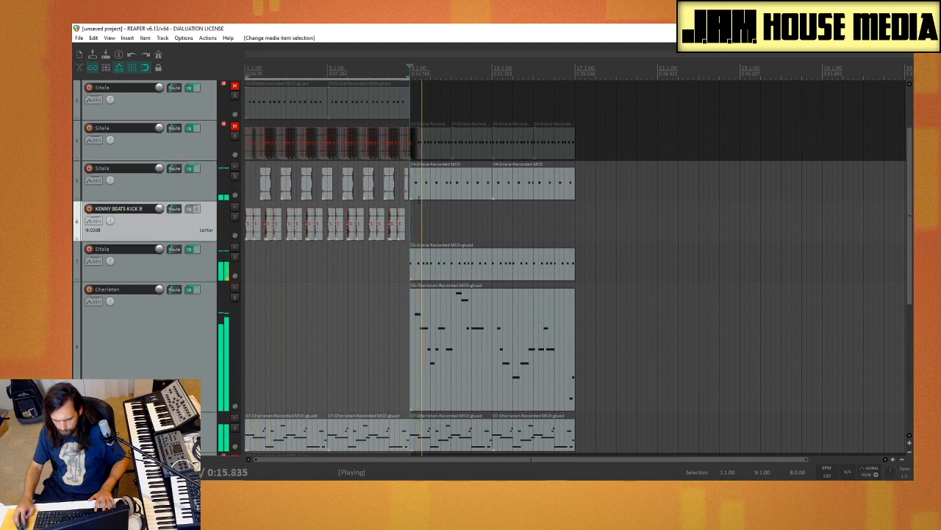
Step: Set the time selection from bar 1 to bar 17 and extend the Timber Plodding Percussion item to bar 17
{"action": "left_click", "coordinate": [363, 262]}
{"action": "scroll", "coordinate": [363, 262], "scroll_direction": "down", "scroll_amount": 3}
{"action": "scroll", "coordinate": [363, 261], "scroll_direction": "up", "scroll_amount": 4}
{"action": "scroll", "coordinate": [185, 315], "scroll_direction": "down", "scroll_amount": 5}
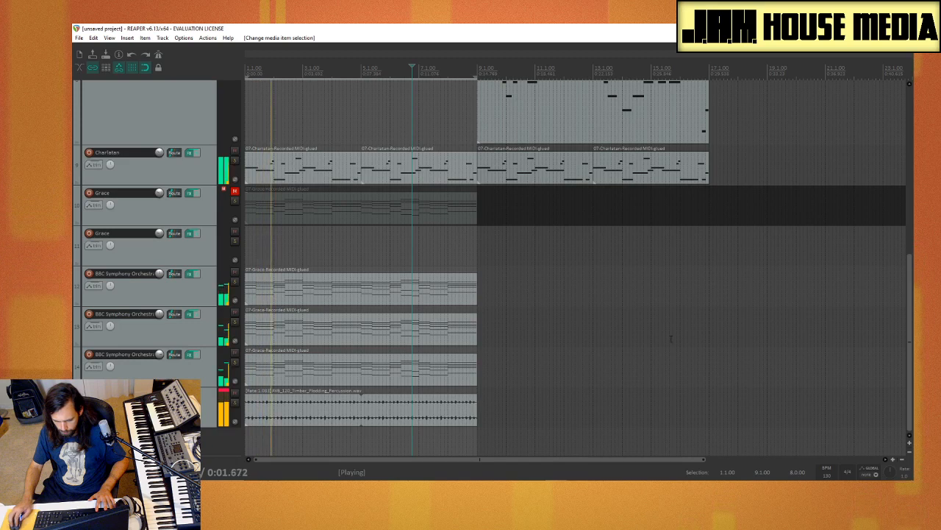
{"action": "left_click_drag", "start_coordinate": [708, 359], "coordinate": [190, 361]}
{"action": "left_click_drag", "start_coordinate": [709, 347], "coordinate": [195, 350]}
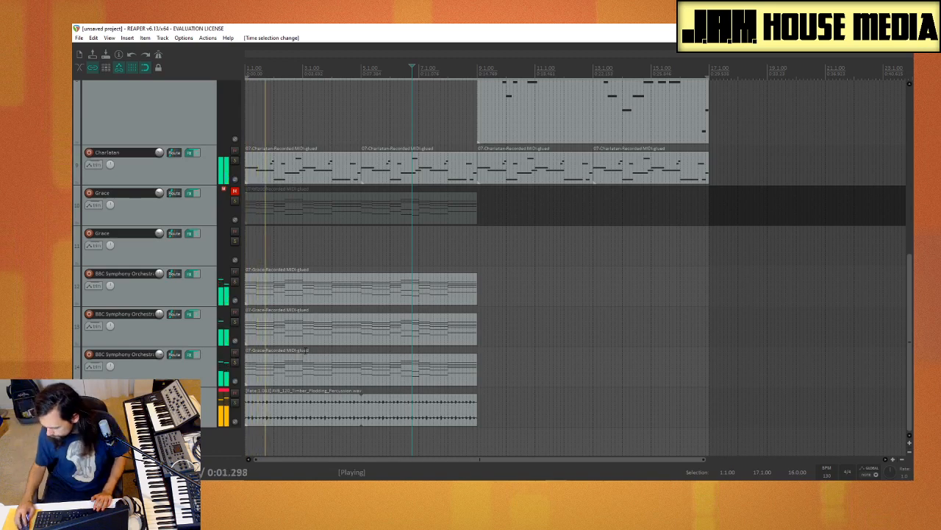
{"action": "left_click", "coordinate": [474, 410]}
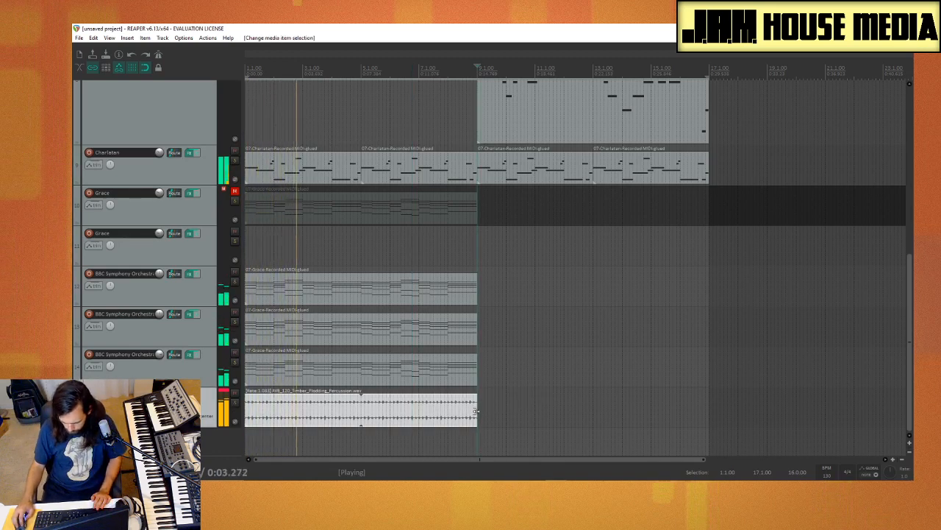
{"action": "left_click_drag", "start_coordinate": [474, 410], "coordinate": [708, 418]}
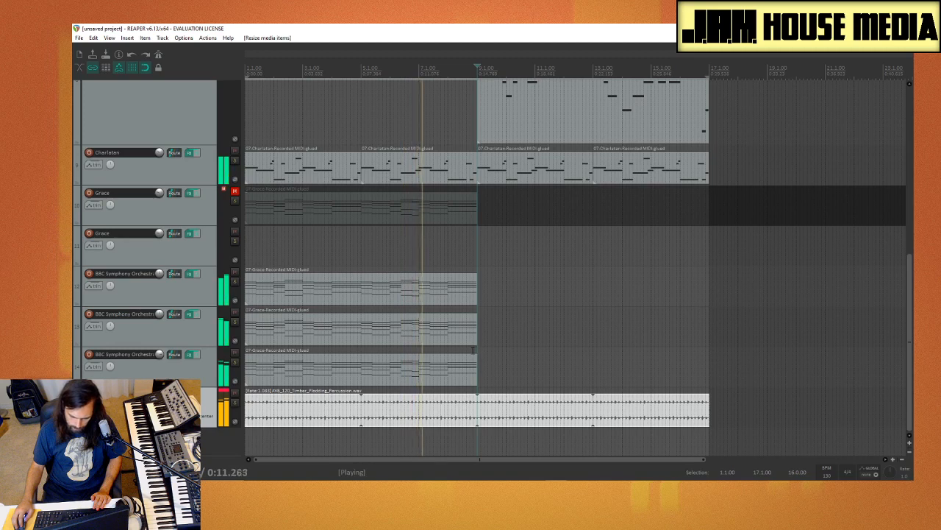
{"action": "left_click_drag", "start_coordinate": [477, 365], "coordinate": [711, 384]}
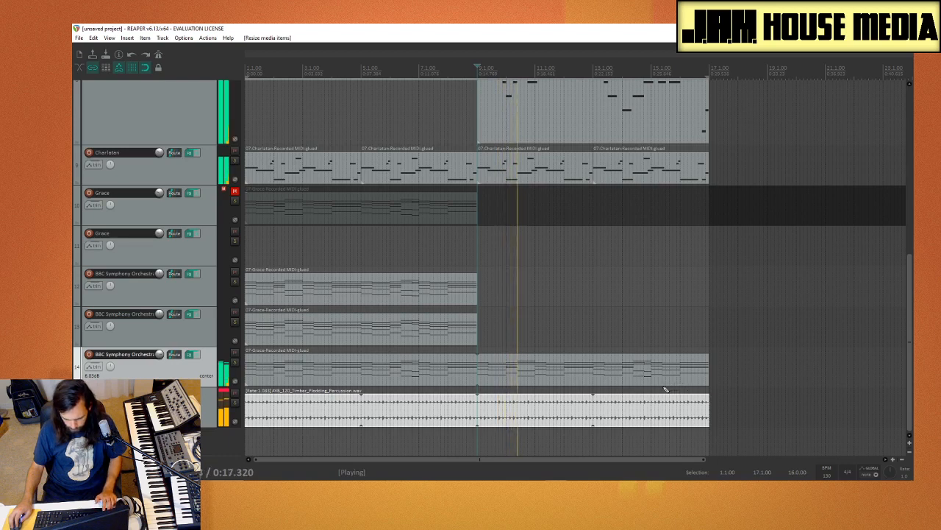
{"action": "key", "text": "ctrl+z"}
{"action": "left_click_drag", "start_coordinate": [478, 323], "coordinate": [710, 331]}
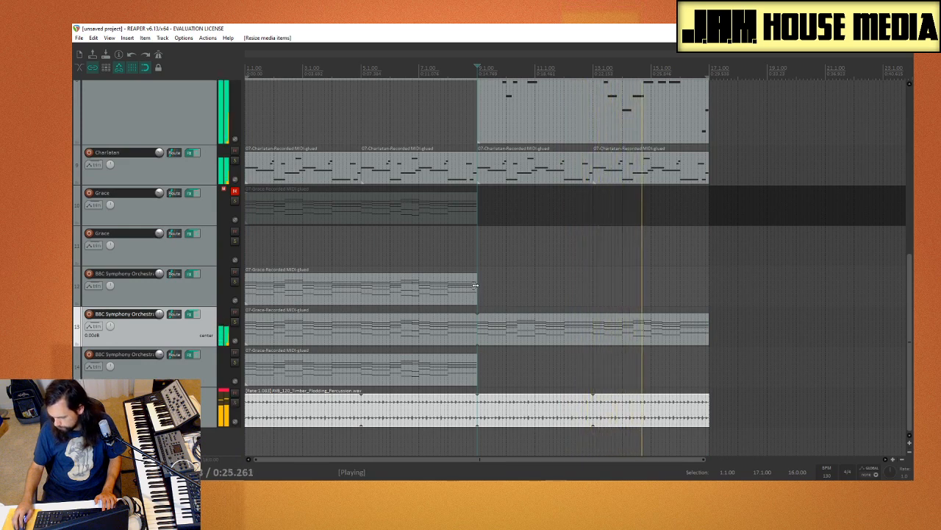
{"action": "key", "text": "ctrl+z"}
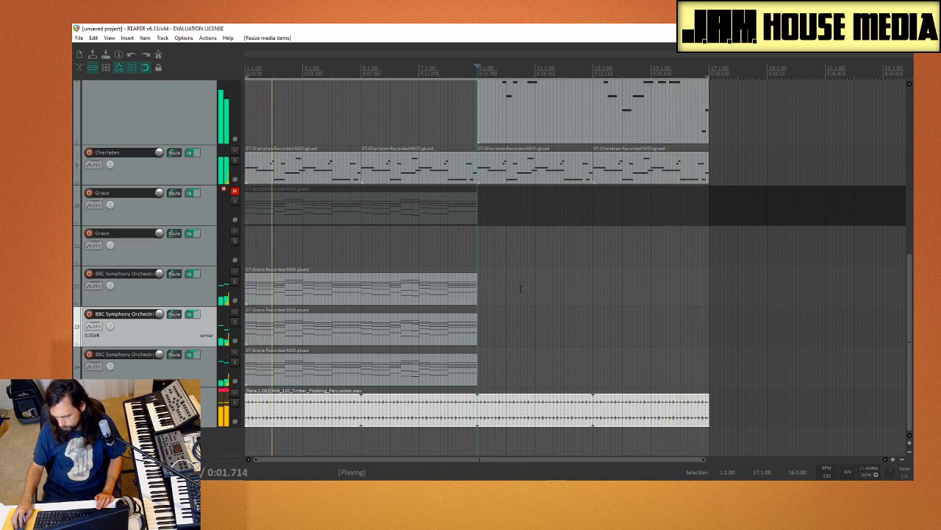
Step: Stop playback and duplicate the MIDI items on BBC Symphony Orchestra tracks 12, 13 and 14 into bars 9 to 17
{"action": "scroll", "coordinate": [167, 330], "scroll_direction": "up", "scroll_amount": 6}
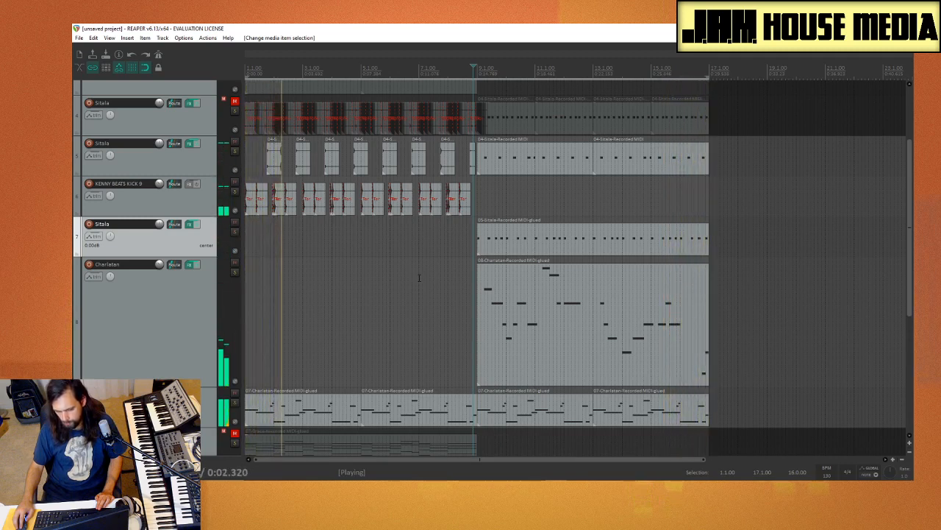
{"action": "key", "text": "space"}
{"action": "scroll", "coordinate": [396, 277], "scroll_direction": "down", "scroll_amount": 5}
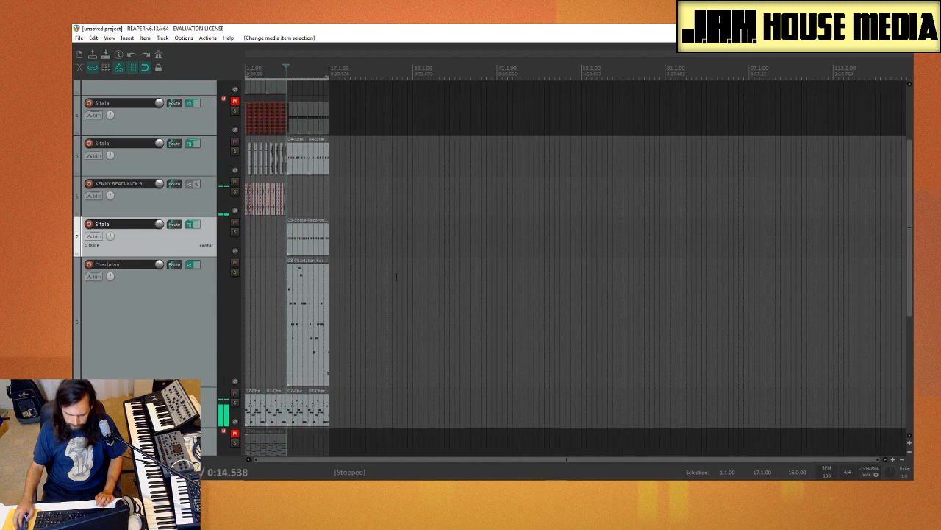
{"action": "scroll", "coordinate": [132, 316], "scroll_direction": "down", "scroll_amount": 3}
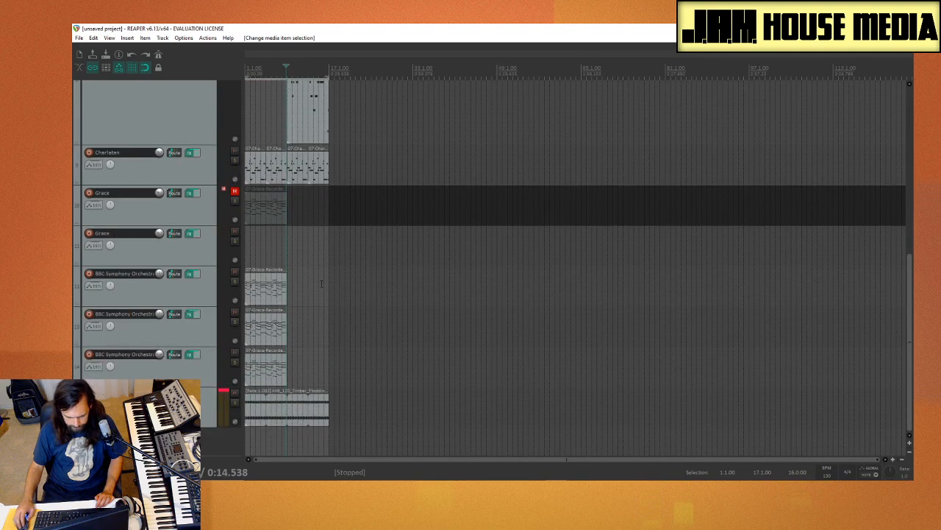
{"action": "left_click_drag", "start_coordinate": [320, 284], "coordinate": [224, 375]}
{"action": "key", "text": "ctrl+d"}
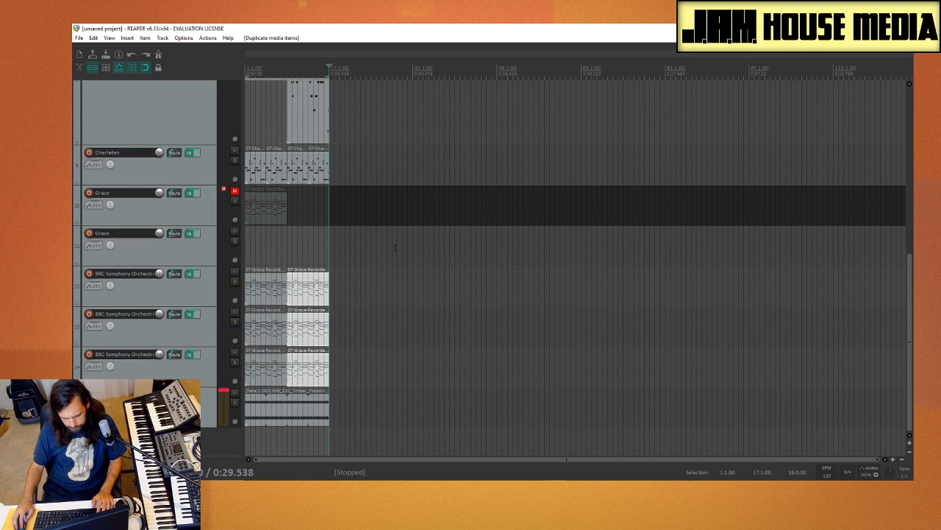
Step: Delete the empty Grace track 11
{"action": "left_click", "coordinate": [393, 247]}
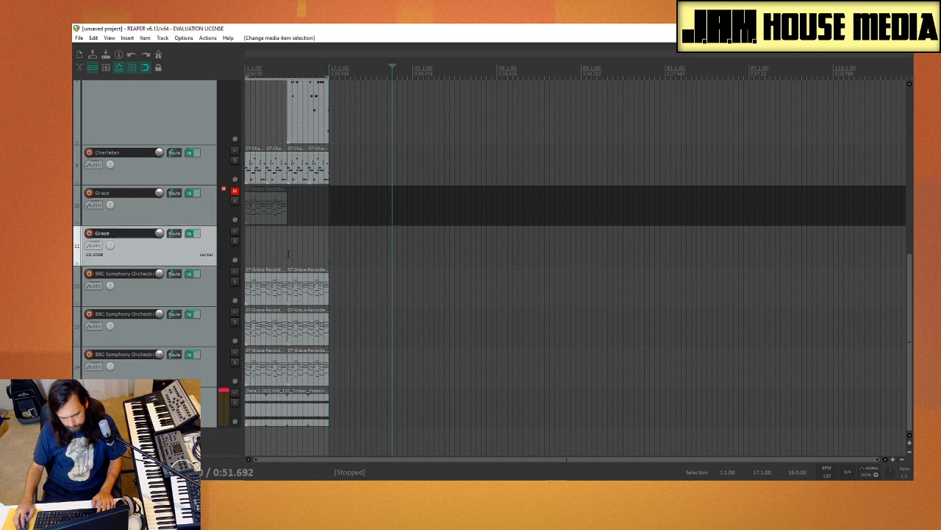
{"action": "left_click", "coordinate": [148, 217]}
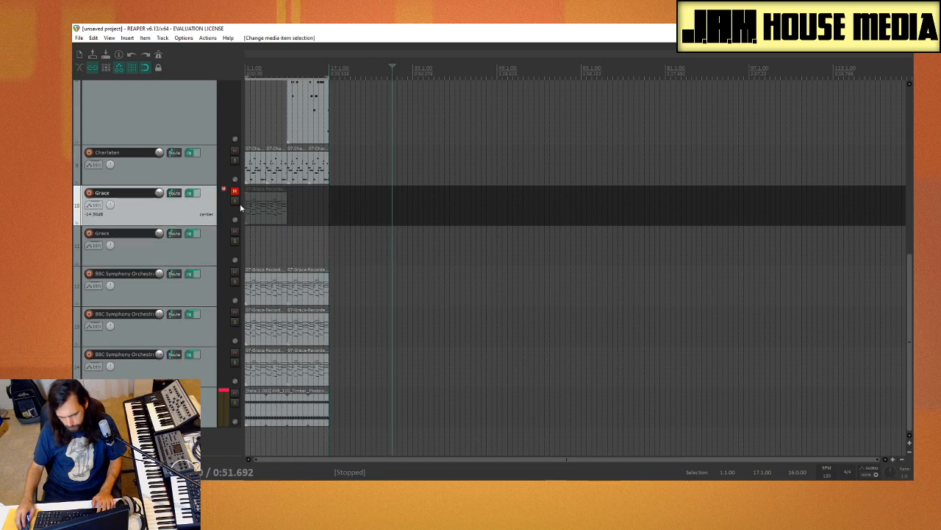
{"action": "left_click", "coordinate": [175, 263]}
{"action": "key", "text": "Delete"}
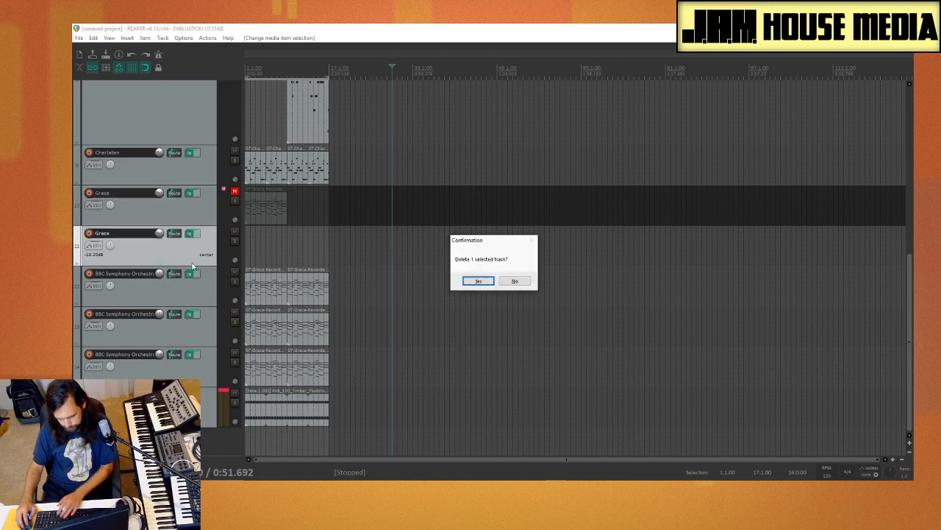
{"action": "left_click", "coordinate": [491, 283]}
Step: Start playback from bar 1 and delete the muted Sitala track 3
{"action": "scroll", "coordinate": [409, 268], "scroll_direction": "up", "scroll_amount": 2}
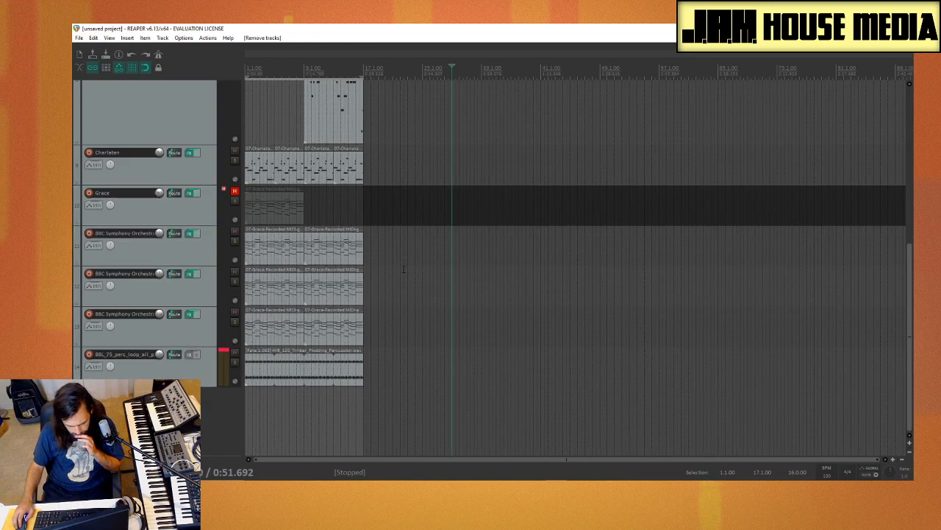
{"action": "scroll", "coordinate": [103, 306], "scroll_direction": "up", "scroll_amount": 5}
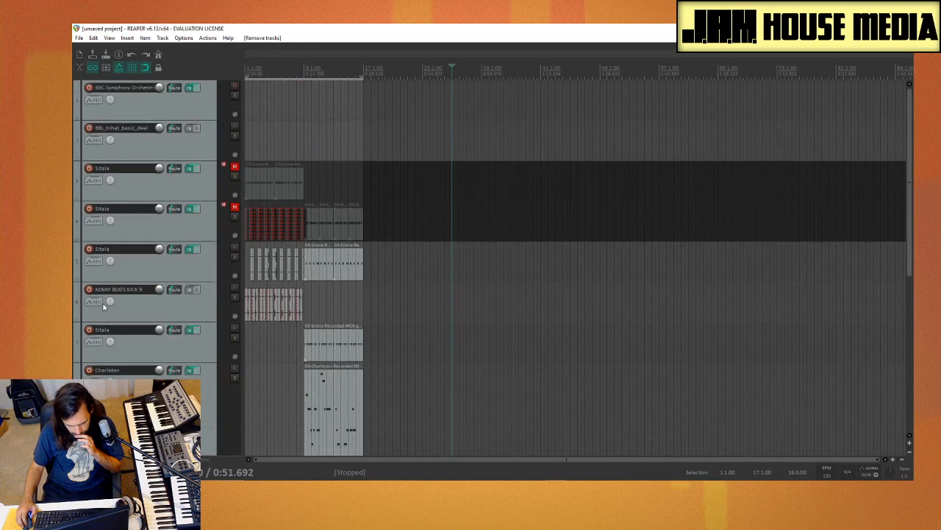
{"action": "left_click", "coordinate": [247, 137]}
{"action": "key", "text": "space"}
{"action": "left_click", "coordinate": [169, 186]}
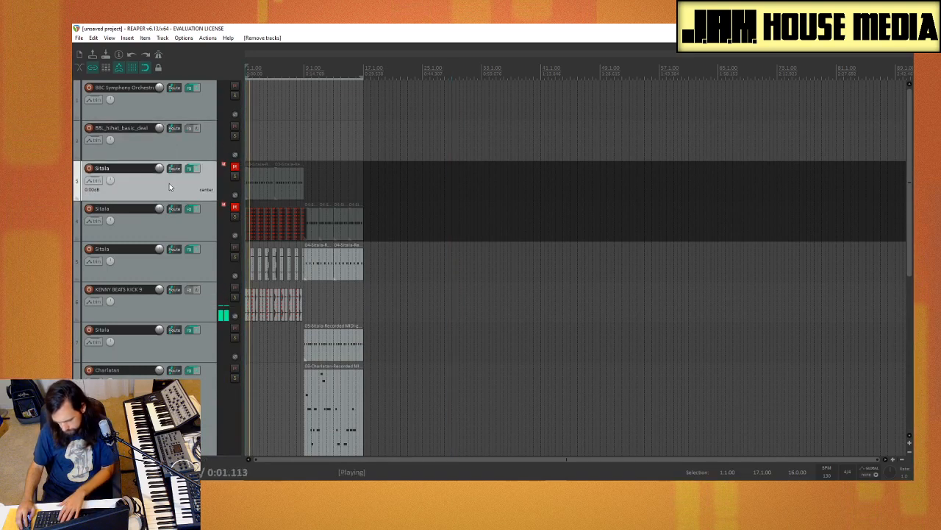
{"action": "key", "text": "Delete"}
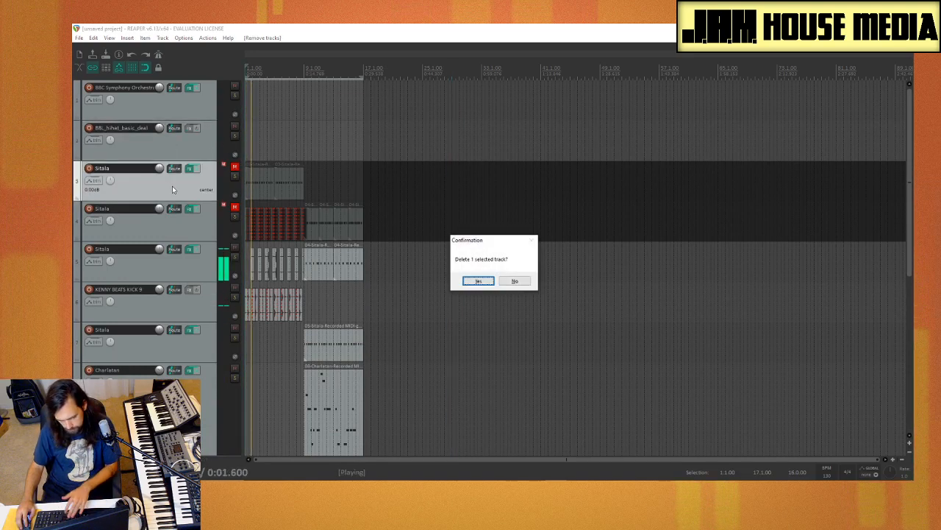
{"action": "left_click", "coordinate": [479, 280]}
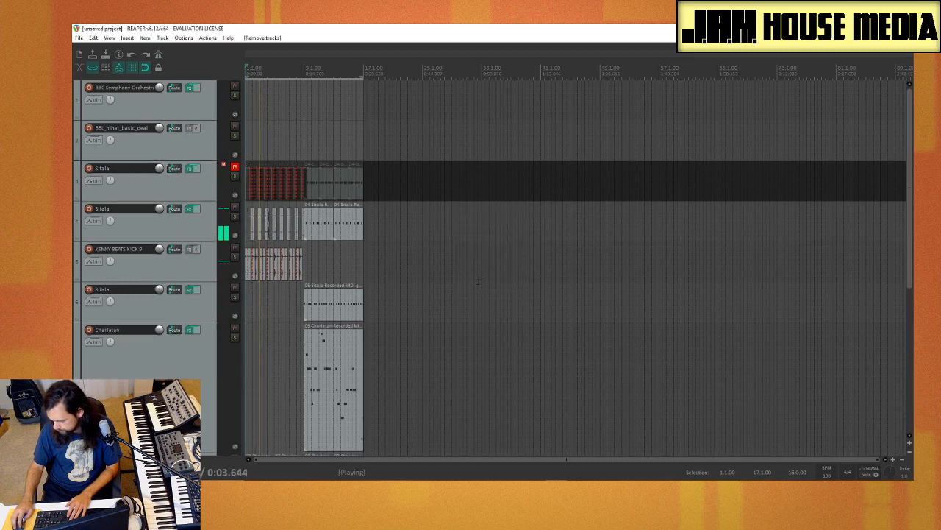
Step: Delete the empty BBL_hihat_basic_deal track 2 and the empty BBC Symphony Orchestra track 1
{"action": "left_click", "coordinate": [161, 146]}
{"action": "key", "text": "Delete"}
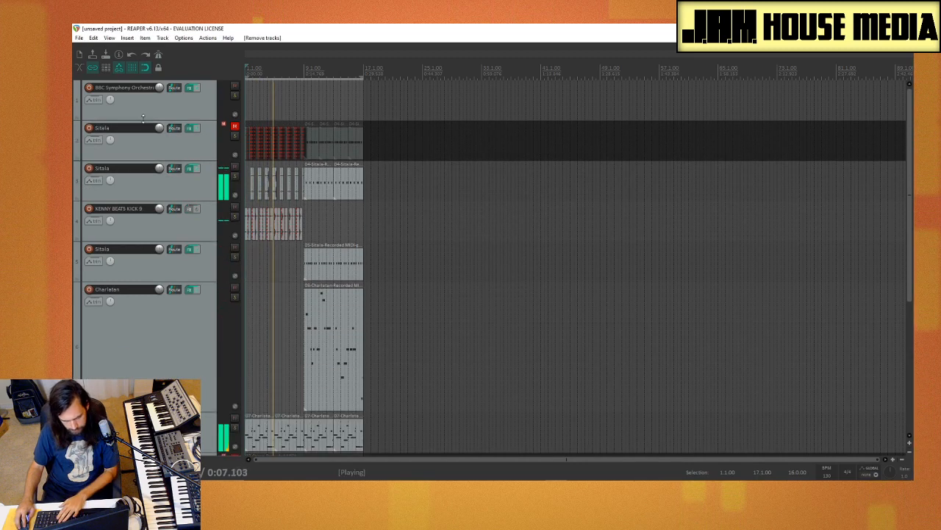
{"action": "left_click", "coordinate": [142, 116]}
{"action": "key", "text": "Delete"}
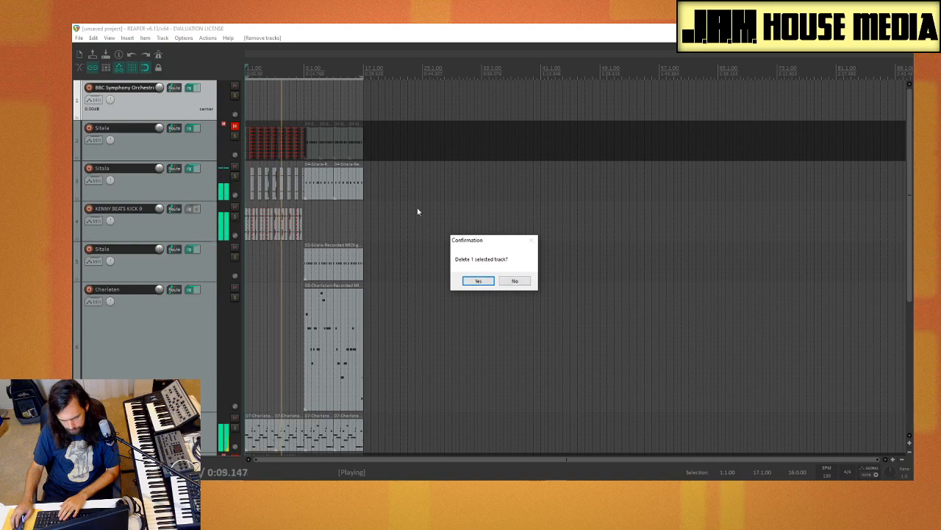
{"action": "key", "text": "Return"}
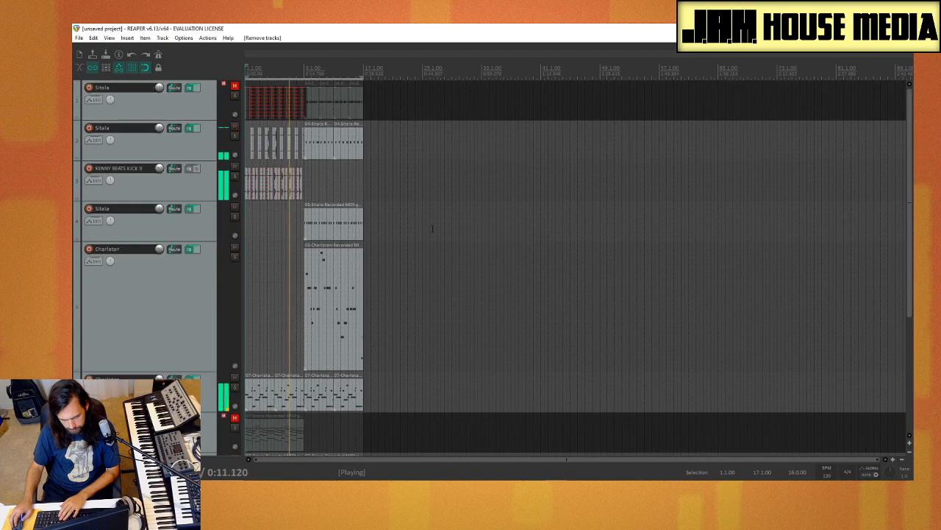
Step: Reduce the height of the tall Charlatan track 5 to roughly match its neighbouring tracks
{"action": "scroll", "coordinate": [130, 185], "scroll_direction": "down", "scroll_amount": 3}
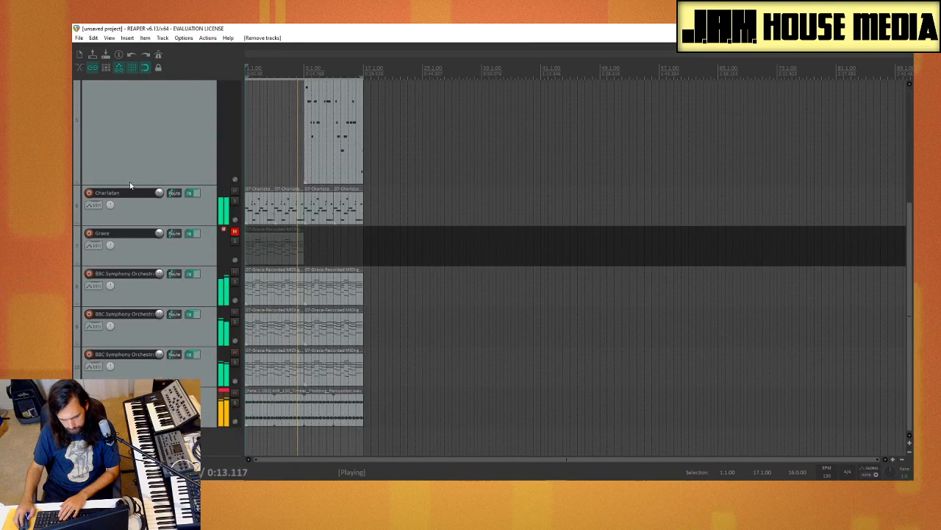
{"action": "scroll", "coordinate": [132, 221], "scroll_direction": "up", "scroll_amount": 2}
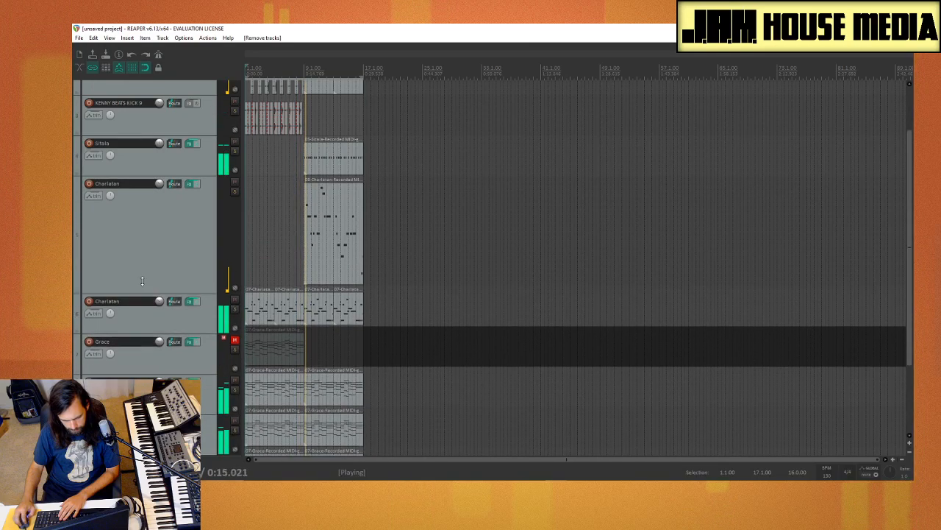
{"action": "left_click_drag", "start_coordinate": [142, 280], "coordinate": [136, 211]}
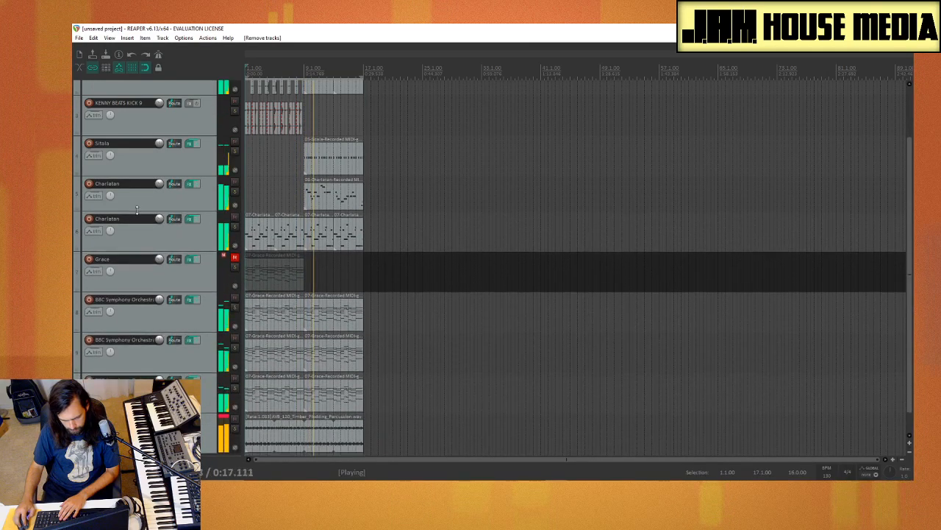
{"action": "scroll", "coordinate": [265, 273], "scroll_direction": "down", "scroll_amount": 2}
{"action": "scroll", "coordinate": [262, 277], "scroll_direction": "up", "scroll_amount": 2}
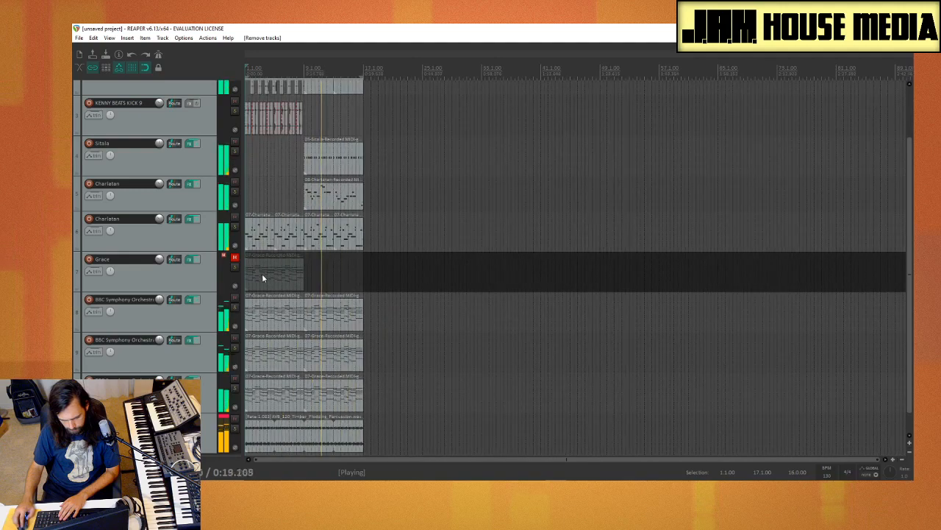
Step: Duplicate all media items of the existing arrangement so they repeat from bar 17
{"action": "left_click_drag", "start_coordinate": [393, 438], "coordinate": [199, 44]}
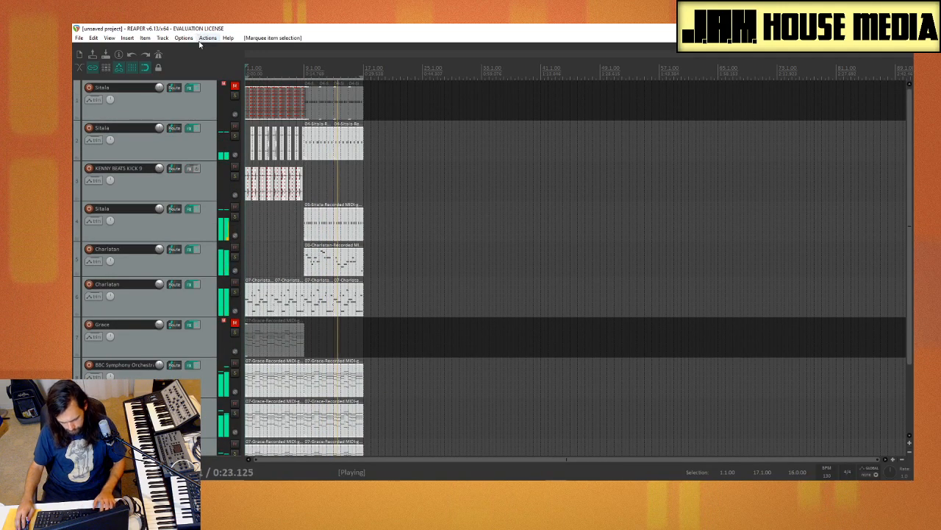
{"action": "key", "text": "ctrl+d"}
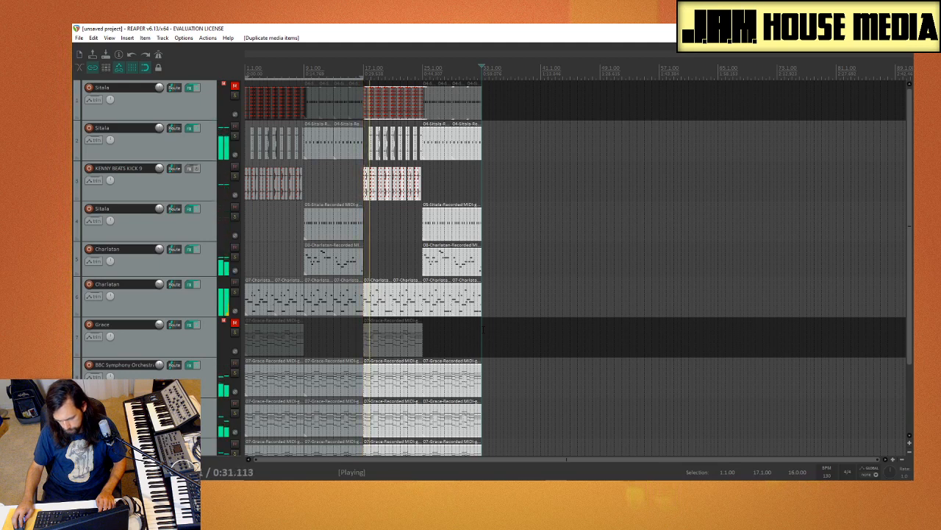
{"action": "left_click", "coordinate": [385, 259]}
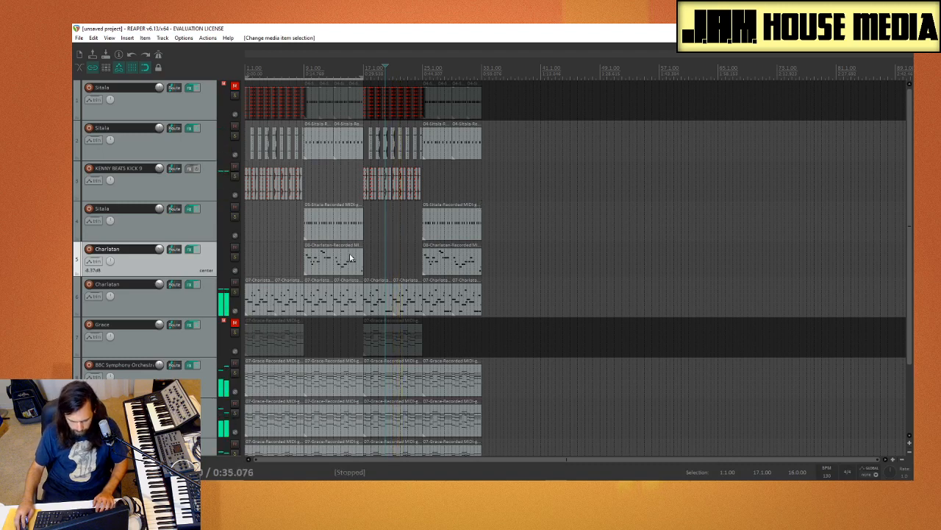
Step: Copy the track 5 Charlatan melody item from bar 9 to bar 17
{"action": "left_click_drag", "start_coordinate": [350, 258], "coordinate": [414, 263]}
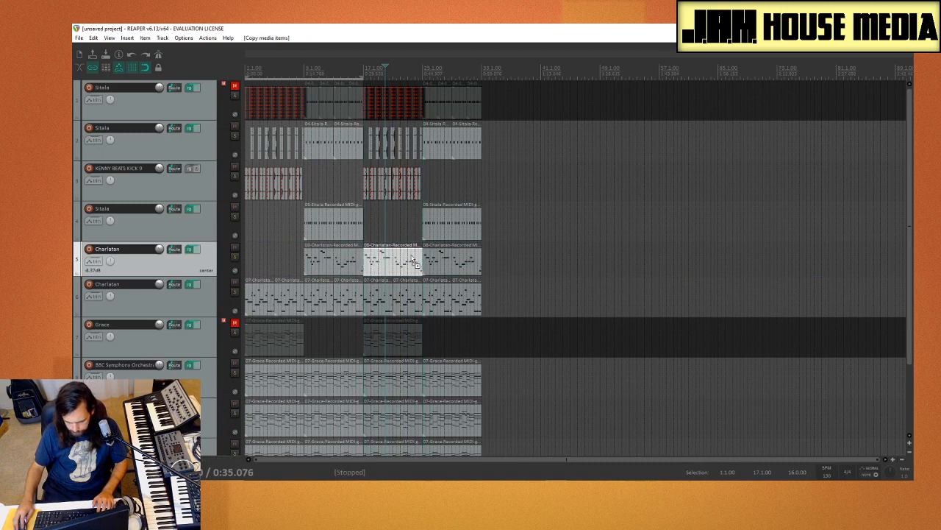
{"action": "left_click", "coordinate": [559, 285]}
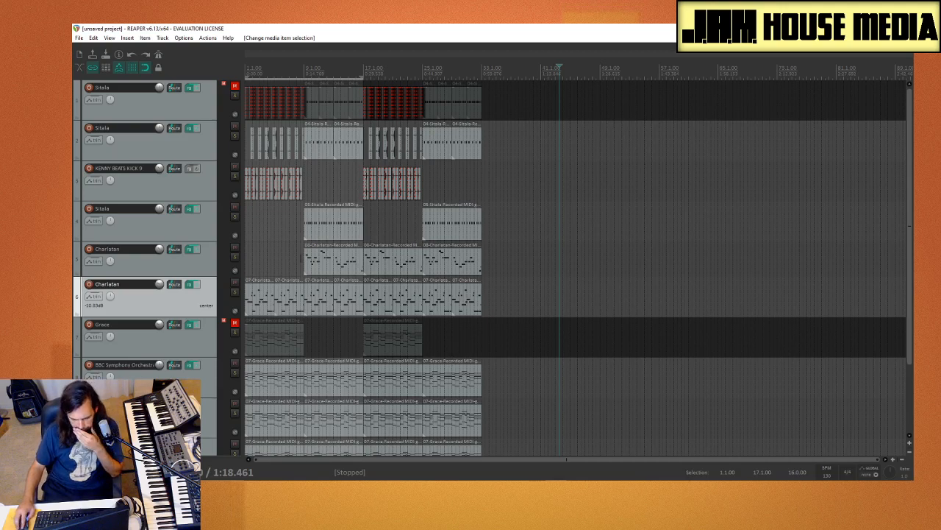
Step: Save the project as "8-20-20 Reaper song challenge.rpp", creating a subdirectory and copying all media into the project directory
{"action": "scroll", "coordinate": [166, 342], "scroll_direction": "down", "scroll_amount": 3}
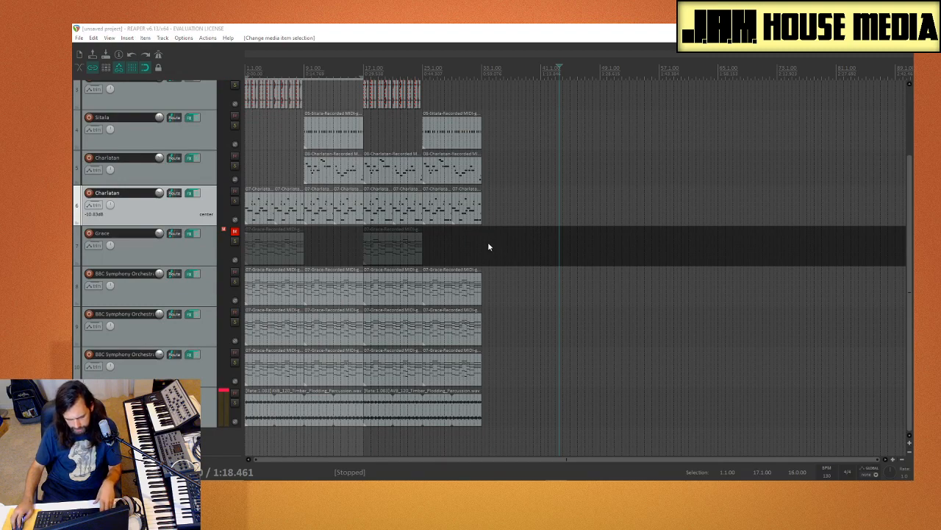
{"action": "key", "text": "ctrl+s"}
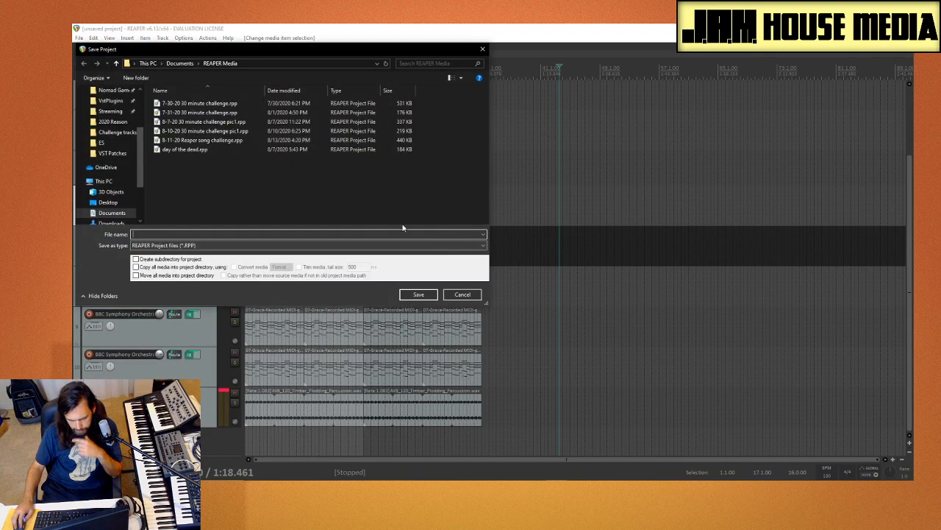
{"action": "left_click", "coordinate": [239, 144]}
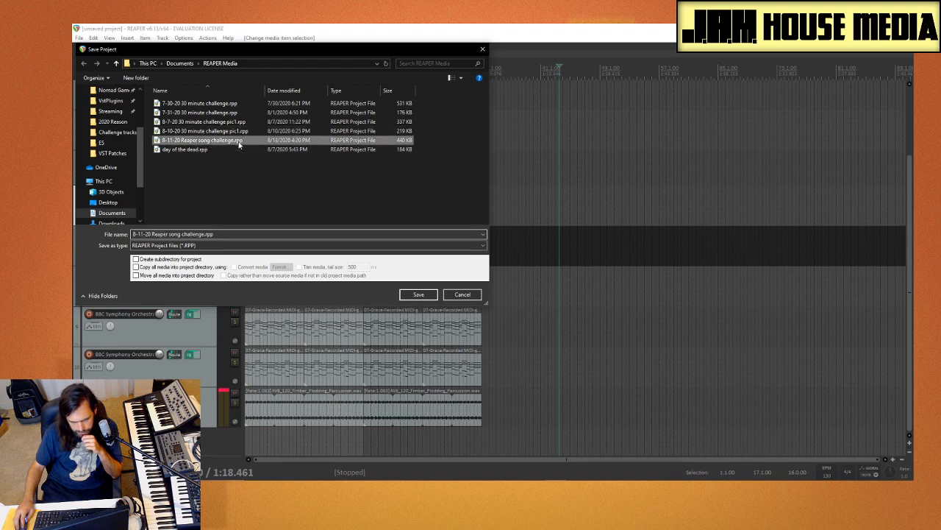
{"action": "key", "text": "Tab"}
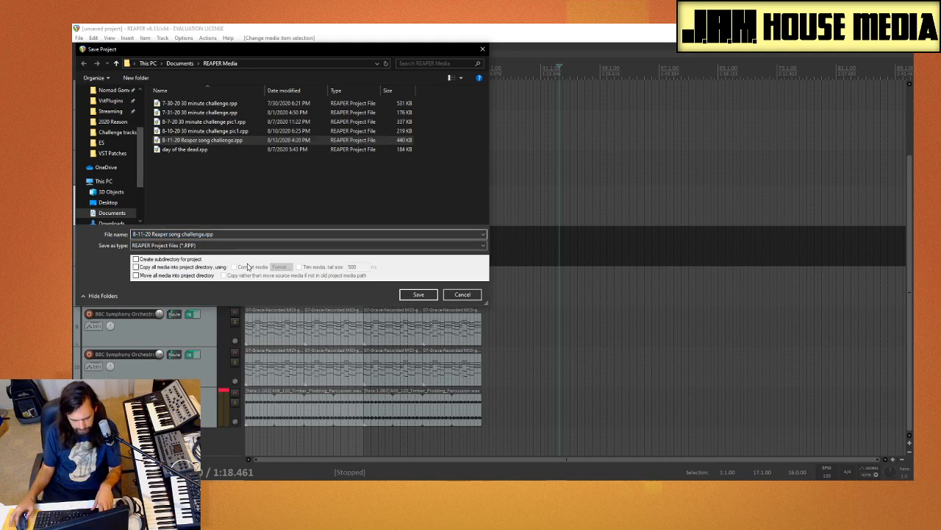
{"action": "key", "text": "BackSpace"}
{"action": "key", "text": "BackSpace"}
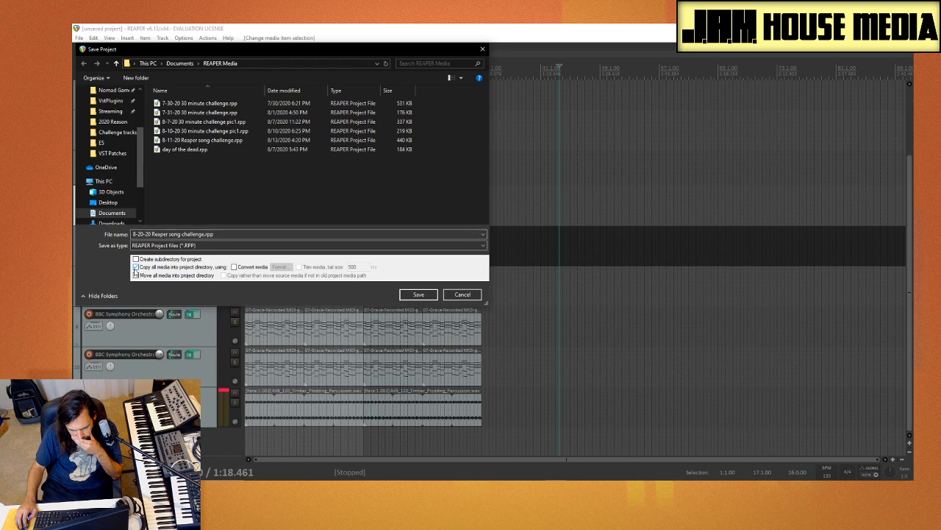
{"action": "left_click", "coordinate": [135, 275]}
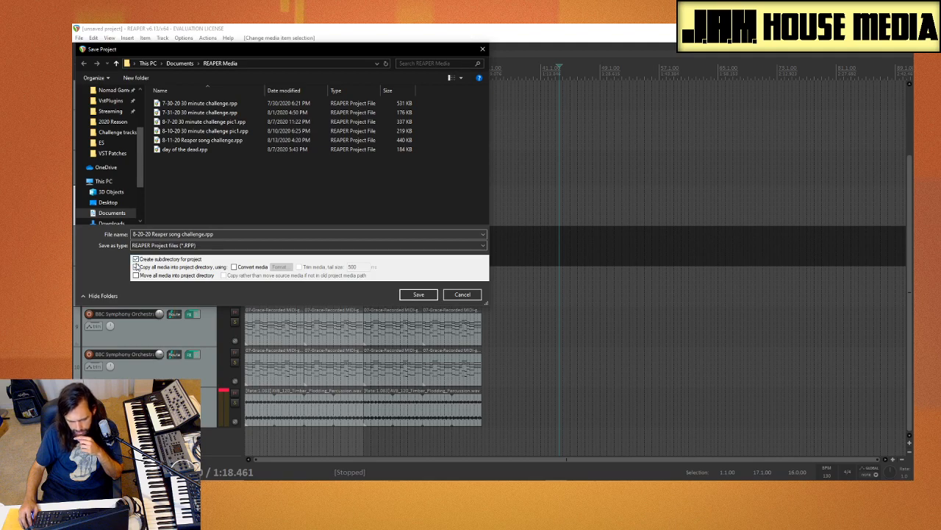
{"action": "left_click", "coordinate": [418, 294]}
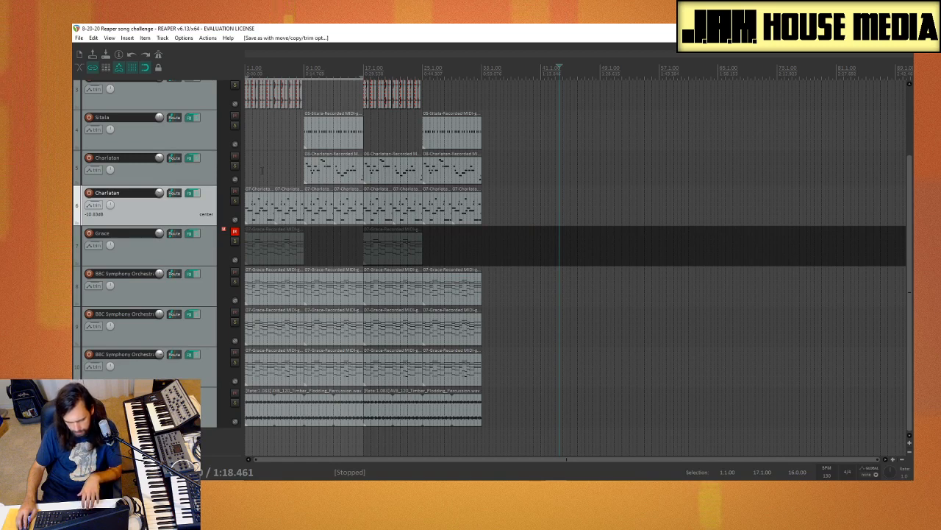
Step: Play the extended arrangement from bar 1 into its repeated section, check the tracks, and stop playback
{"action": "left_click", "coordinate": [248, 171]}
{"action": "key", "text": "space"}
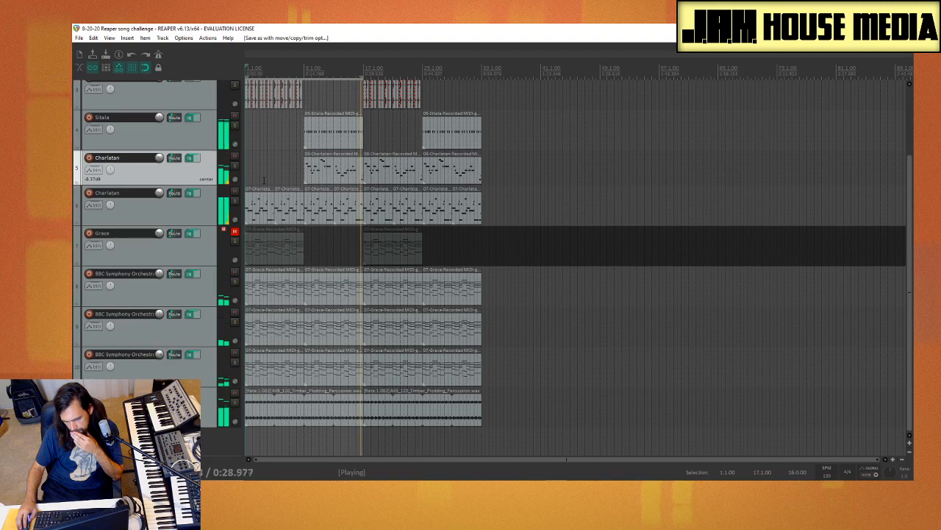
{"action": "scroll", "coordinate": [287, 162], "scroll_direction": "up", "scroll_amount": 2}
{"action": "scroll", "coordinate": [287, 162], "scroll_direction": "down", "scroll_amount": 2}
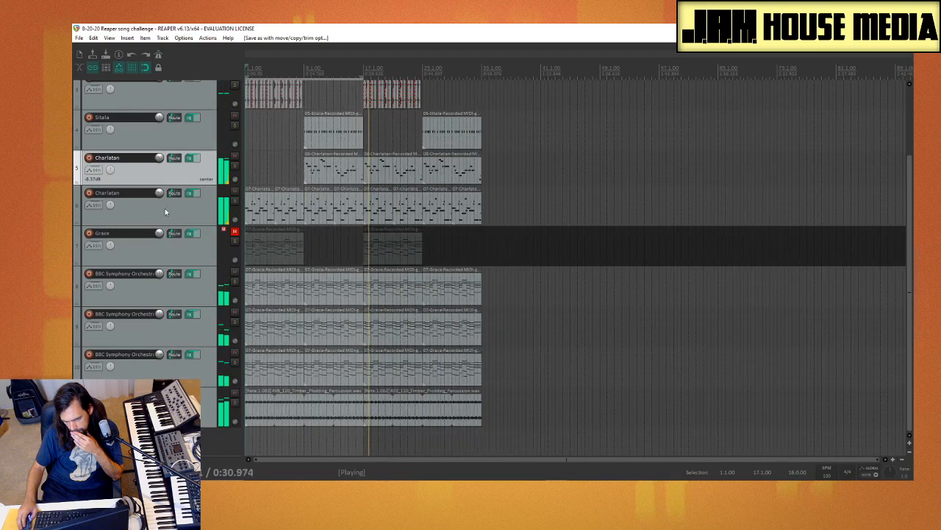
{"action": "scroll", "coordinate": [169, 215], "scroll_direction": "up", "scroll_amount": 3}
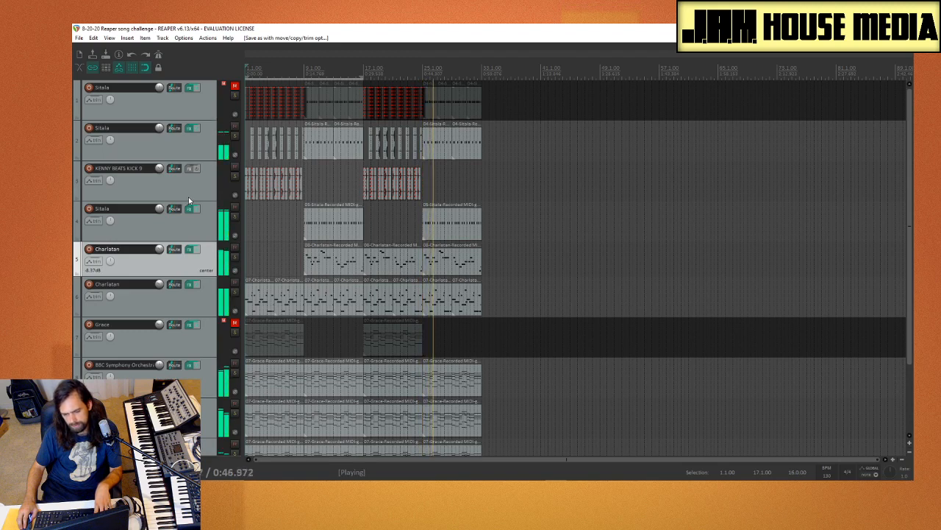
{"action": "key", "text": "space"}
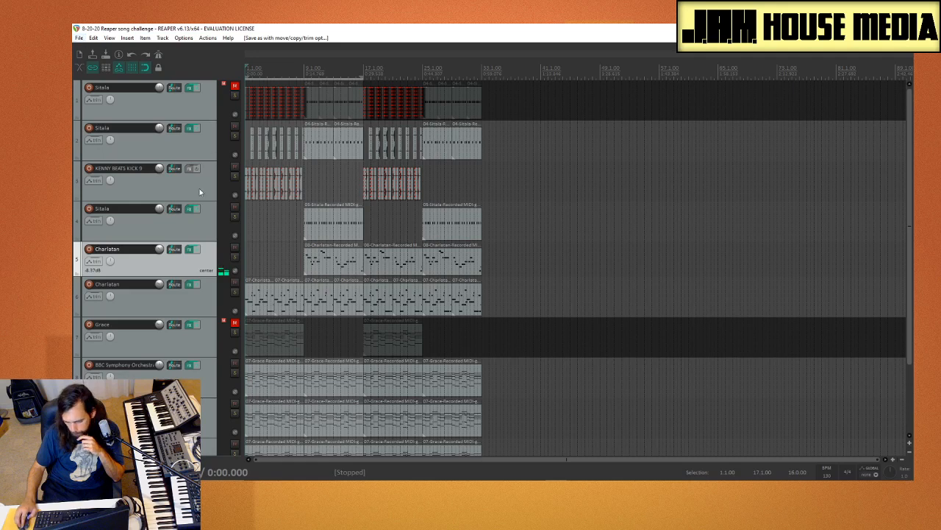
{"action": "scroll", "coordinate": [177, 162], "scroll_direction": "down", "scroll_amount": 2}
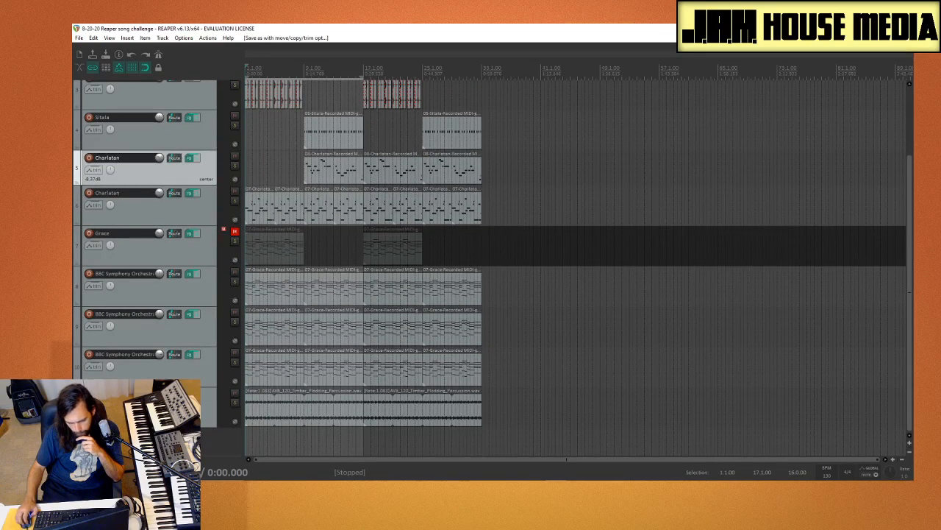
{"action": "right_click", "coordinate": [165, 442]}
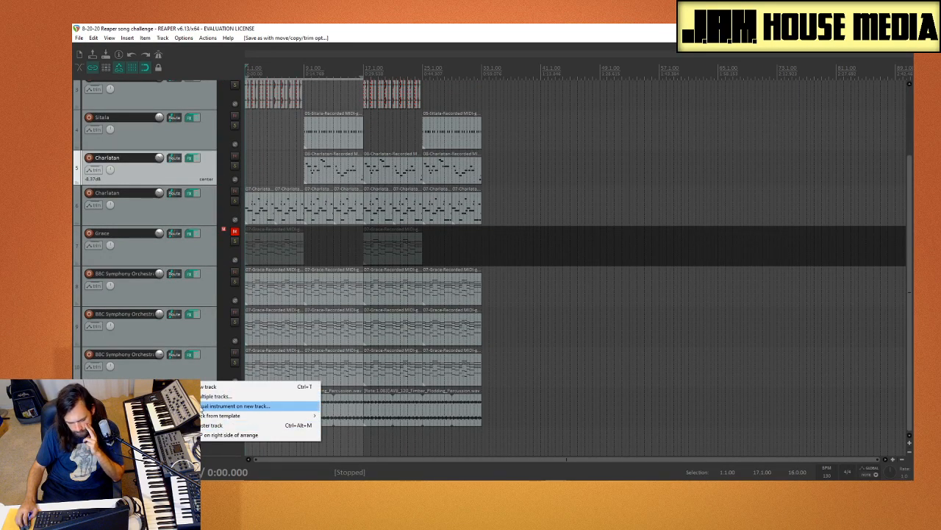
{"action": "left_click", "coordinate": [224, 406]}
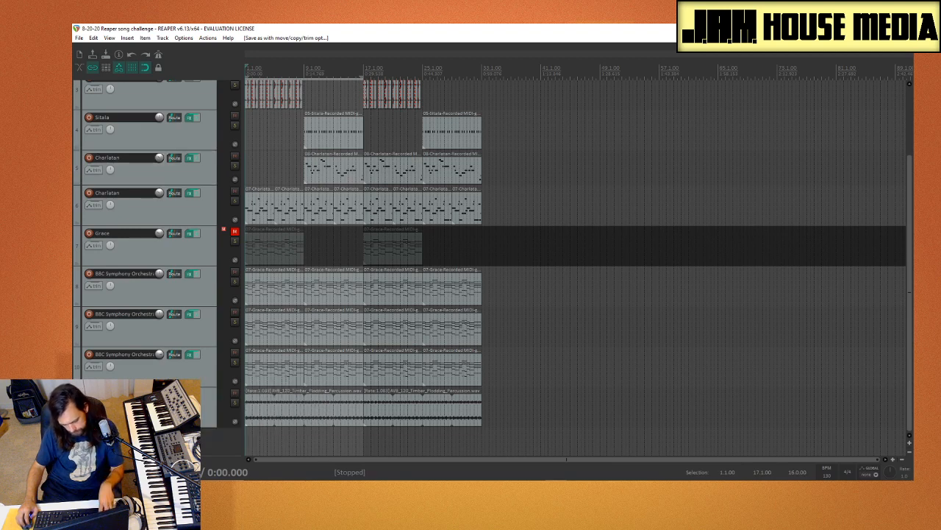
Step: Audition the KSHMR short and long sweeps in Splice reorg's Sweeps and risers folder, and check the Sasha sounds folder for alternatives
{"action": "key", "text": "ctrl+alt+x"}
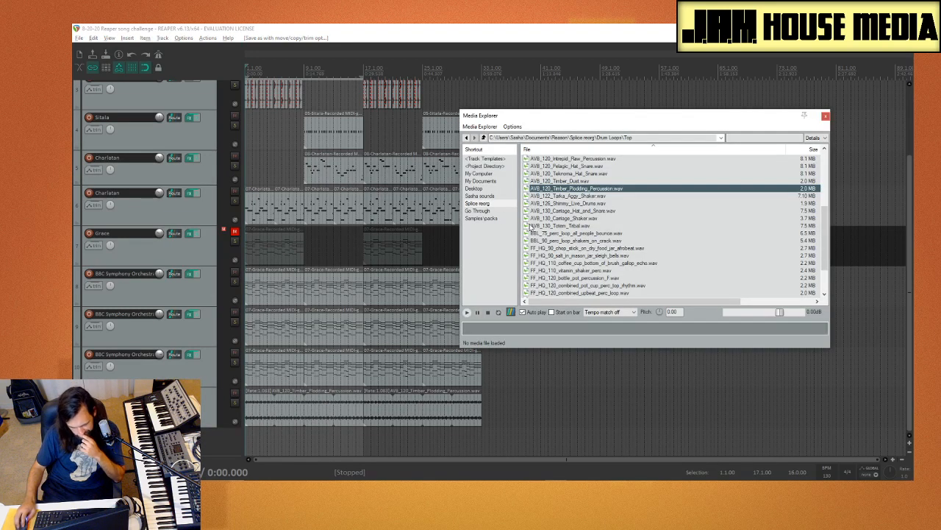
{"action": "left_click", "coordinate": [478, 211]}
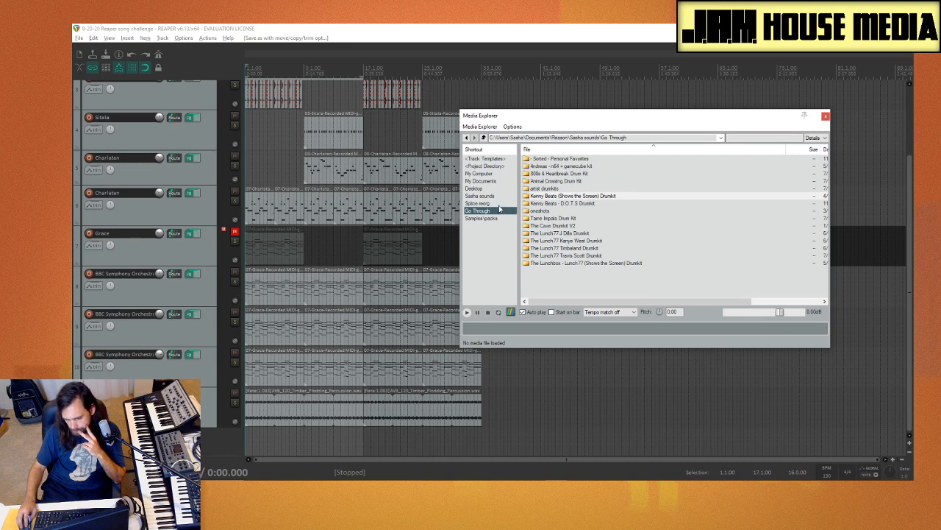
{"action": "left_click", "coordinate": [499, 206]}
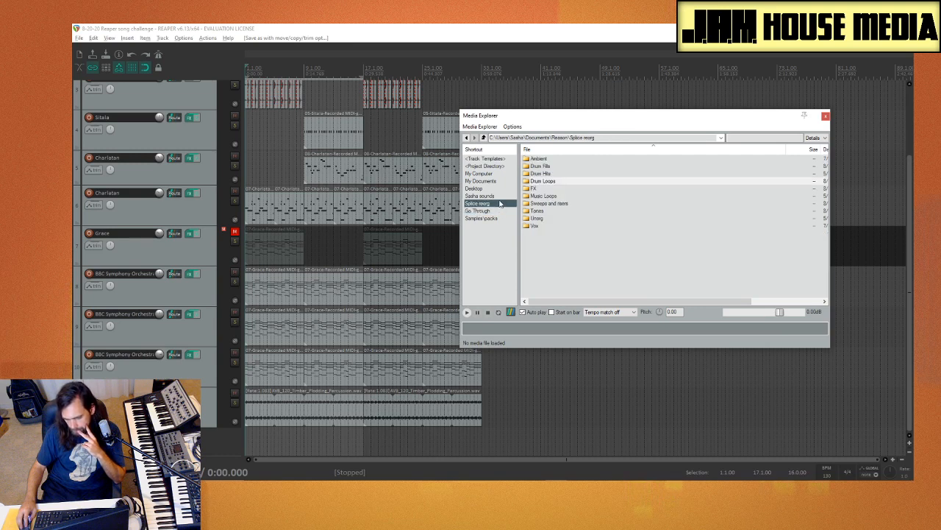
{"action": "double_click", "coordinate": [554, 204]}
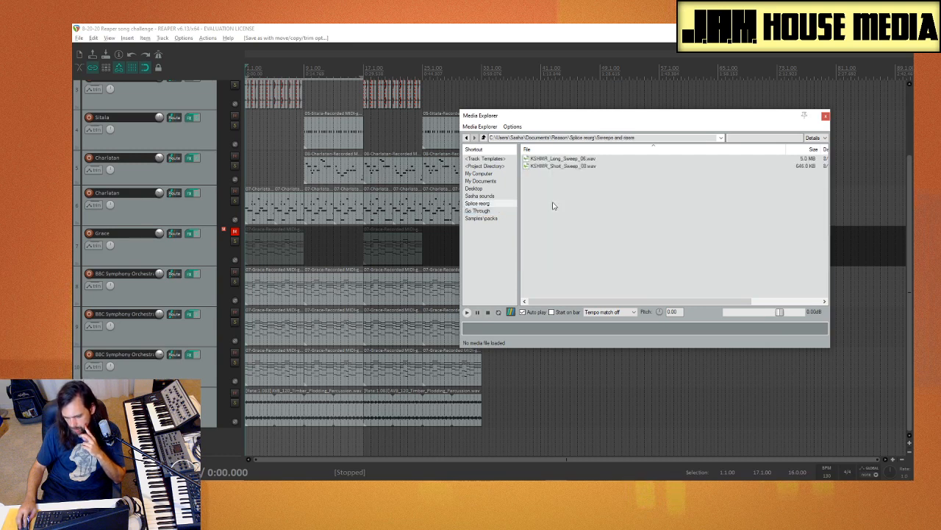
{"action": "left_click", "coordinate": [572, 166]}
{"action": "left_click", "coordinate": [573, 159]}
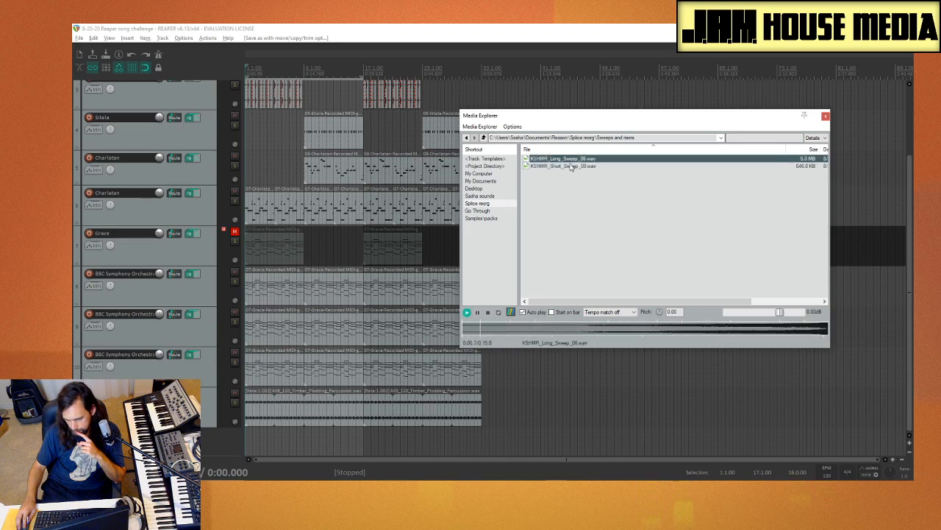
{"action": "left_click", "coordinate": [483, 138]}
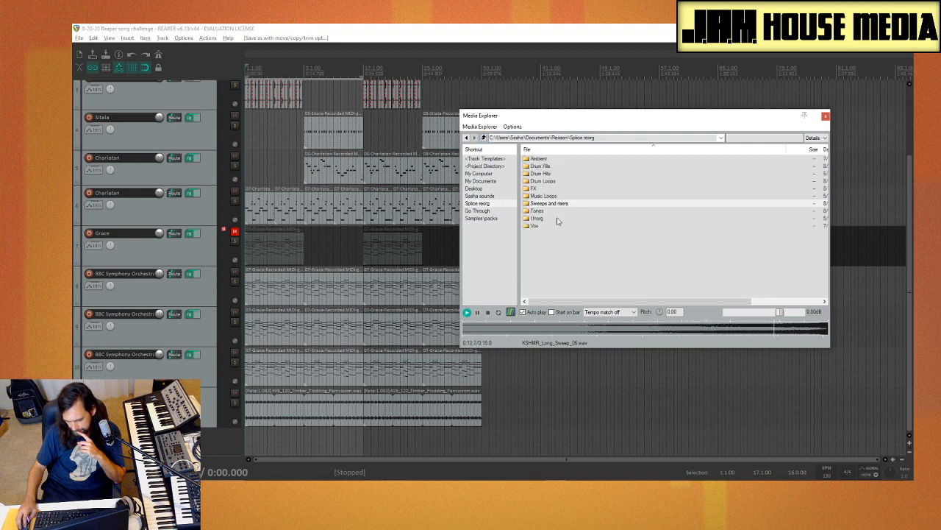
{"action": "left_click", "coordinate": [497, 197]}
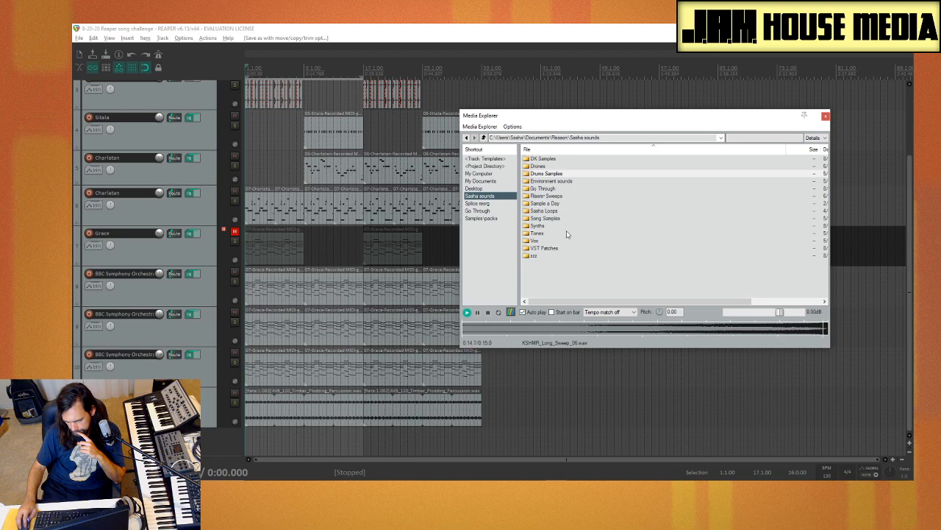
{"action": "left_click", "coordinate": [503, 206]}
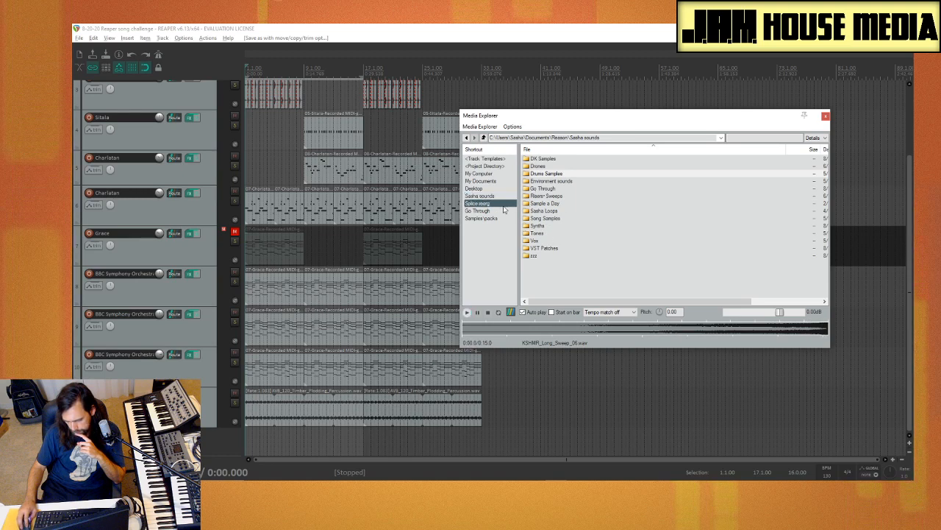
{"action": "double_click", "coordinate": [561, 209]}
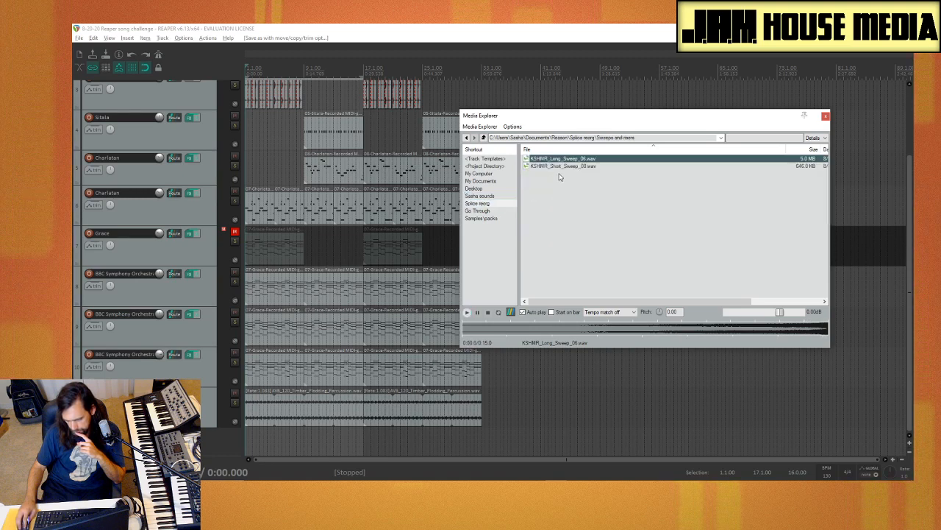
Step: Insert KSHMR_Long_Sweep_06.wav on a new track below the percussion, shortened and placed to span bars 13 to 17
{"action": "left_click_drag", "start_coordinate": [563, 159], "coordinate": [250, 442]}
{"action": "scroll", "coordinate": [301, 417], "scroll_direction": "down", "scroll_amount": 3}
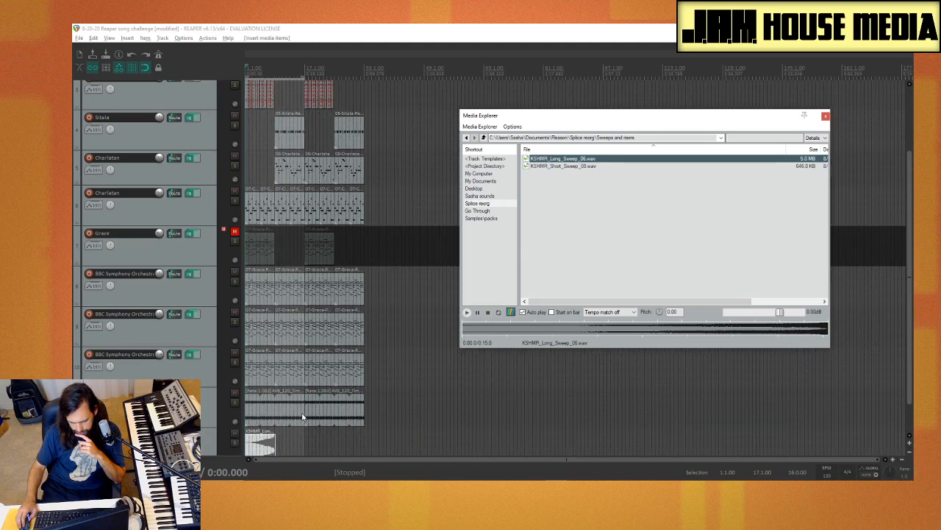
{"action": "left_click_drag", "start_coordinate": [275, 443], "coordinate": [306, 458]}
{"action": "left_click", "coordinate": [290, 441]}
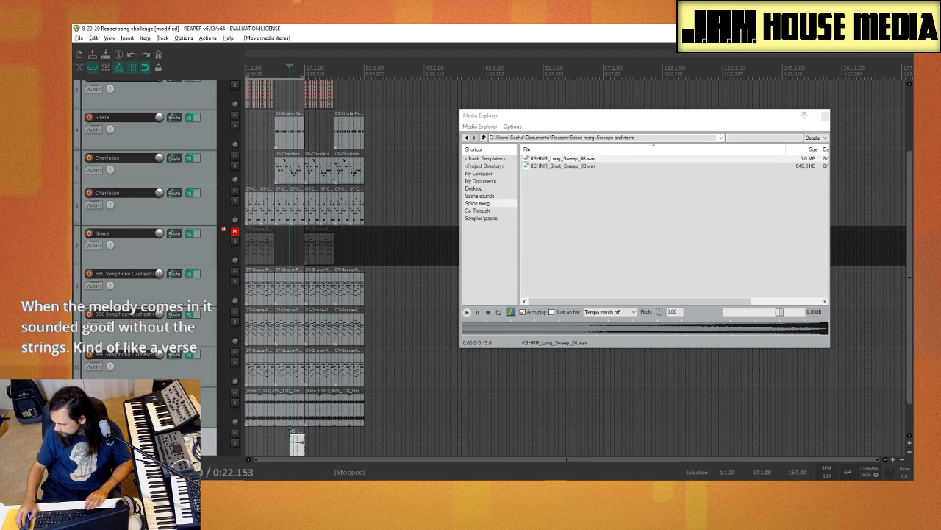
{"action": "scroll", "coordinate": [290, 434], "scroll_direction": "up", "scroll_amount": 2}
{"action": "scroll", "coordinate": [289, 432], "scroll_direction": "up", "scroll_amount": 1}
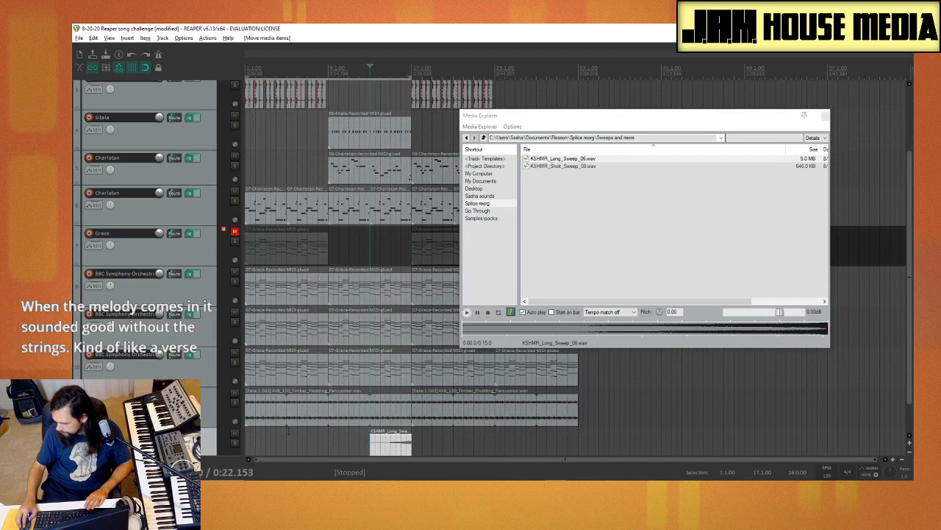
{"action": "scroll", "coordinate": [289, 433], "scroll_direction": "up", "scroll_amount": 1}
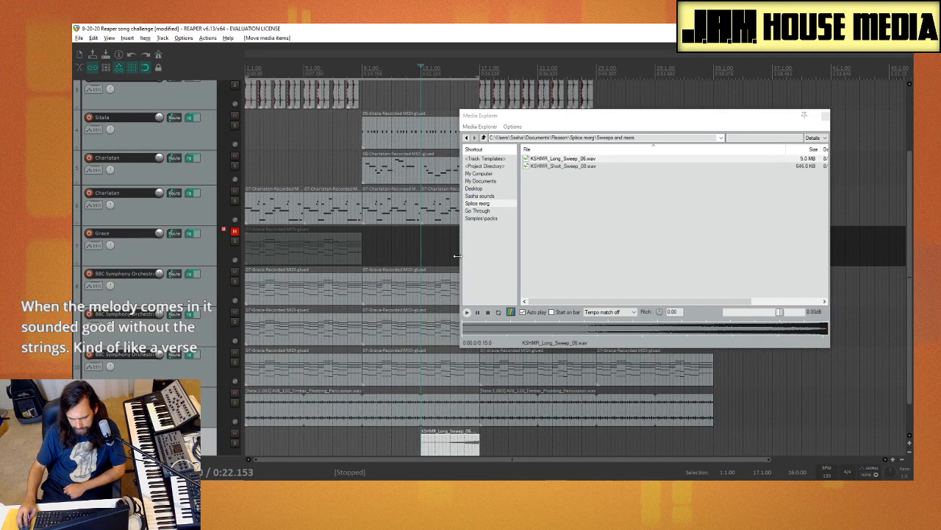
Step: Close the Media Explorer and delete the three BBC Symphony Orchestra items between bars 9 and 17
{"action": "left_click", "coordinate": [825, 117]}
{"action": "left_click_drag", "start_coordinate": [417, 258], "coordinate": [435, 382]}
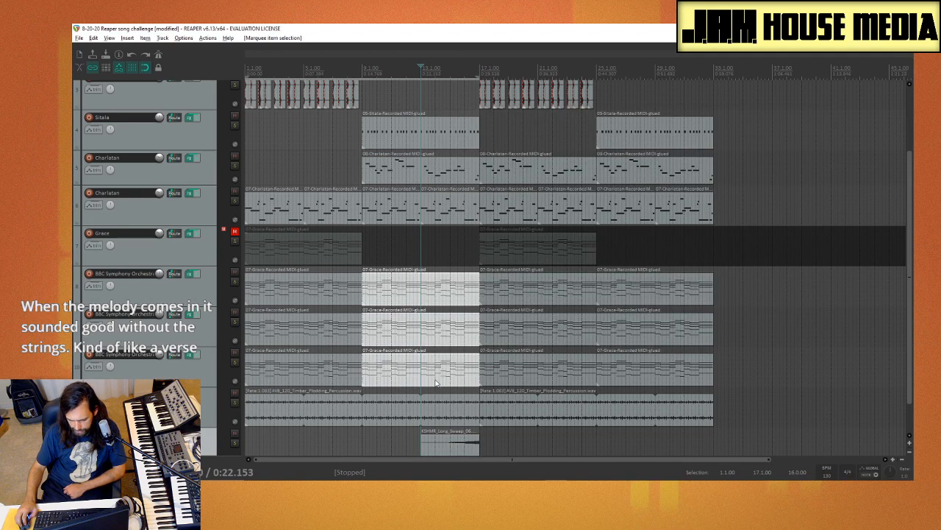
{"action": "key", "text": "Delete"}
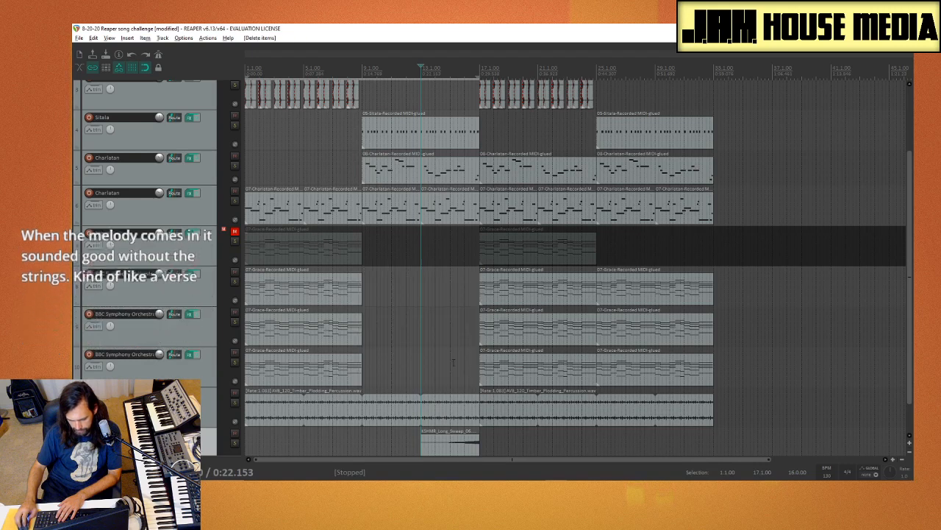
Step: Move the KSHMR long sweep item earlier so it spans bars 5 to 9
{"action": "left_click_drag", "start_coordinate": [464, 446], "coordinate": [347, 446]}
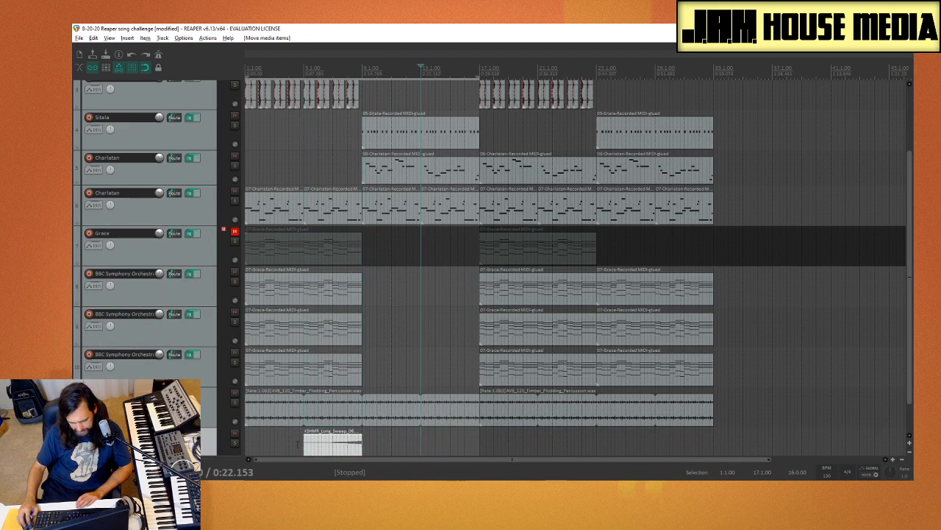
Step: Play the passage with the KSHMR long sweep, then move the sweep item to span bars 13 to 17
{"action": "left_click", "coordinate": [298, 443]}
{"action": "key", "text": "space"}
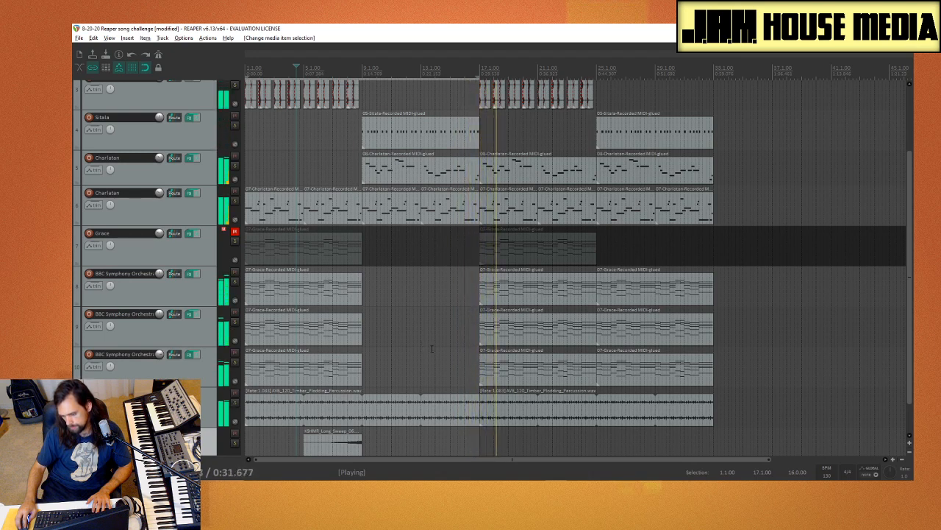
{"action": "key", "text": "space"}
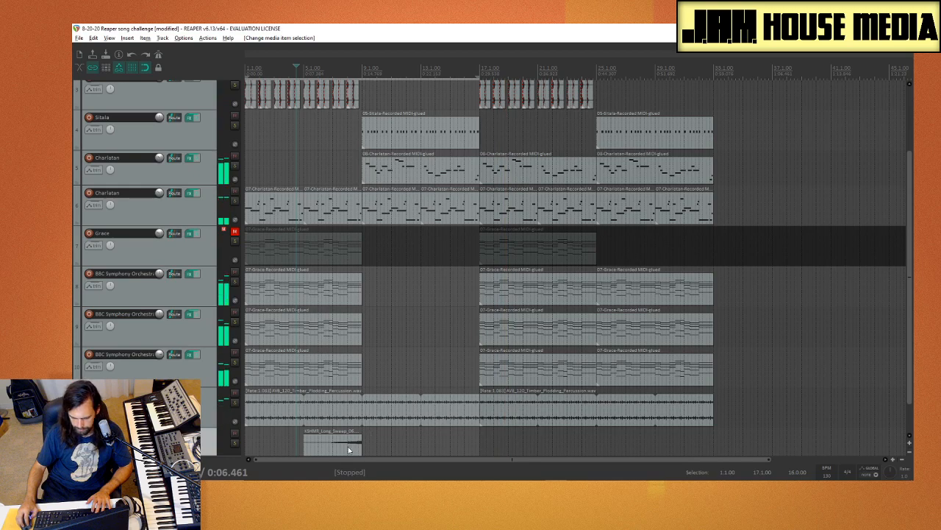
{"action": "left_click_drag", "start_coordinate": [349, 450], "coordinate": [468, 445]}
{"action": "left_click", "coordinate": [409, 441]}
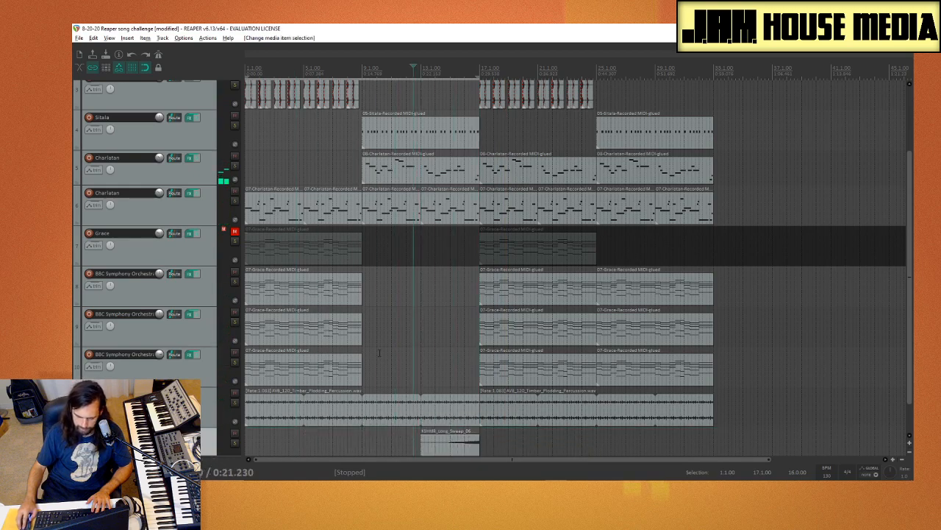
{"action": "scroll", "coordinate": [380, 353], "scroll_direction": "down", "scroll_amount": 4}
{"action": "scroll", "coordinate": [328, 359], "scroll_direction": "up", "scroll_amount": 4}
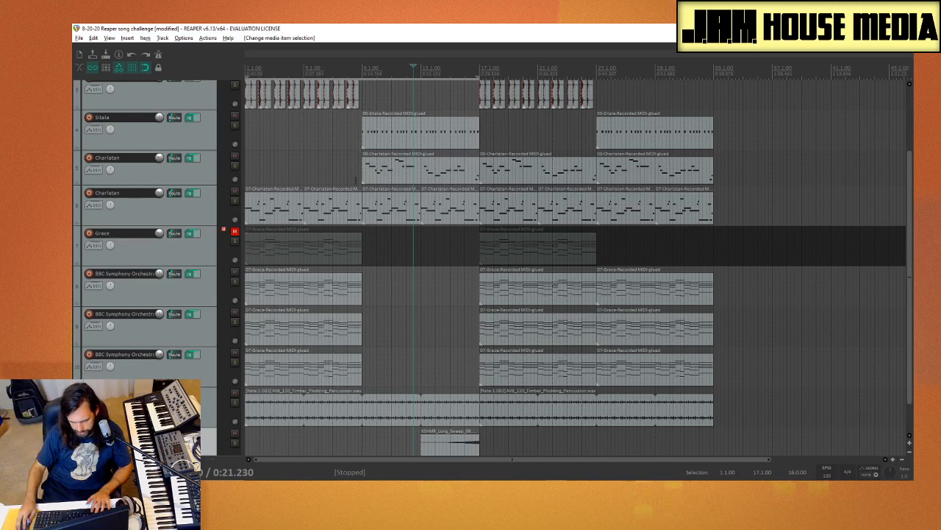
Step: Split the first note off the upper Charlatan track's item at bar 9 and copy it to the start of the track
{"action": "left_click", "coordinate": [368, 174]}
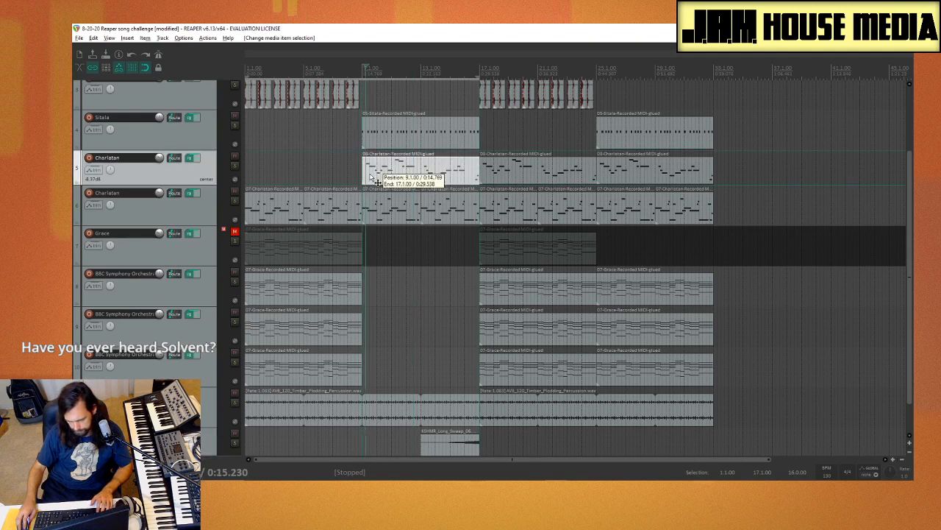
{"action": "left_click", "coordinate": [370, 177]}
{"action": "key", "text": "s"}
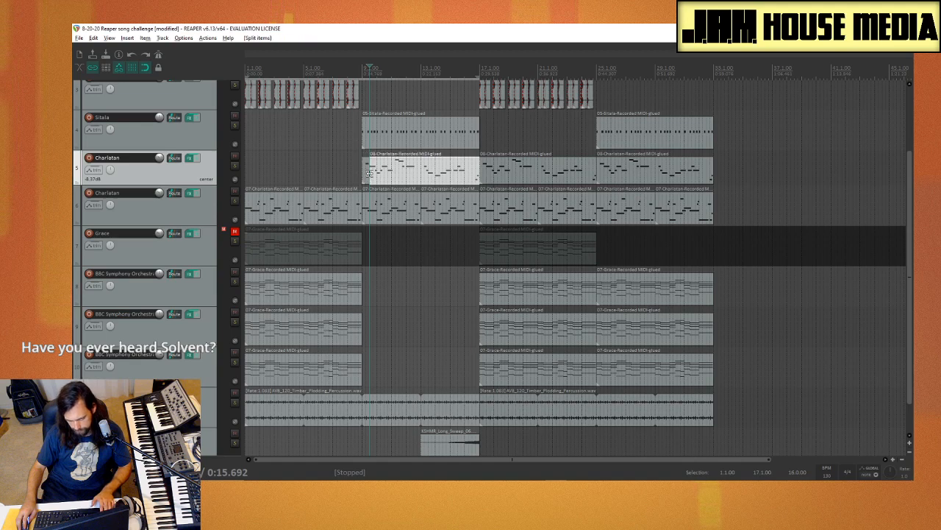
{"action": "left_click_drag", "start_coordinate": [367, 178], "coordinate": [229, 174]}
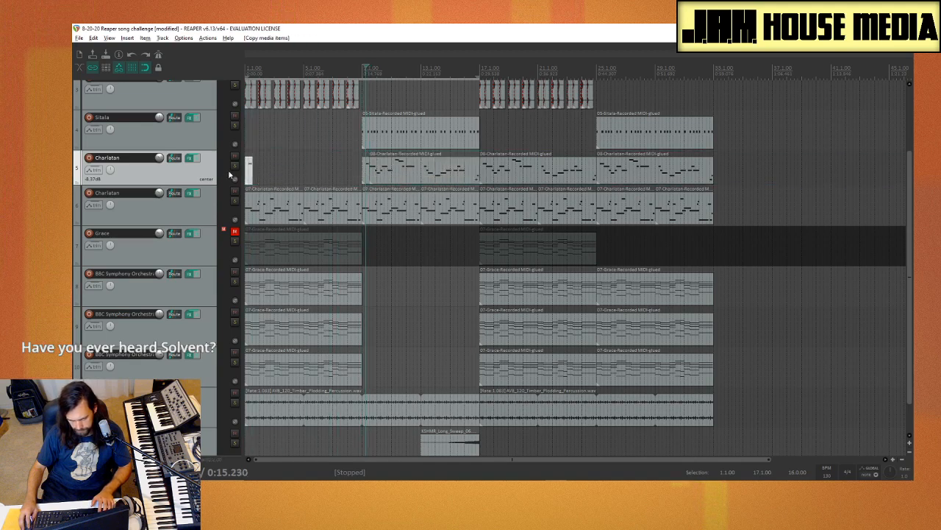
Step: Apply the track FX to the copied Charlatan note as a new take and glue the item
{"action": "right_click", "coordinate": [250, 174]}
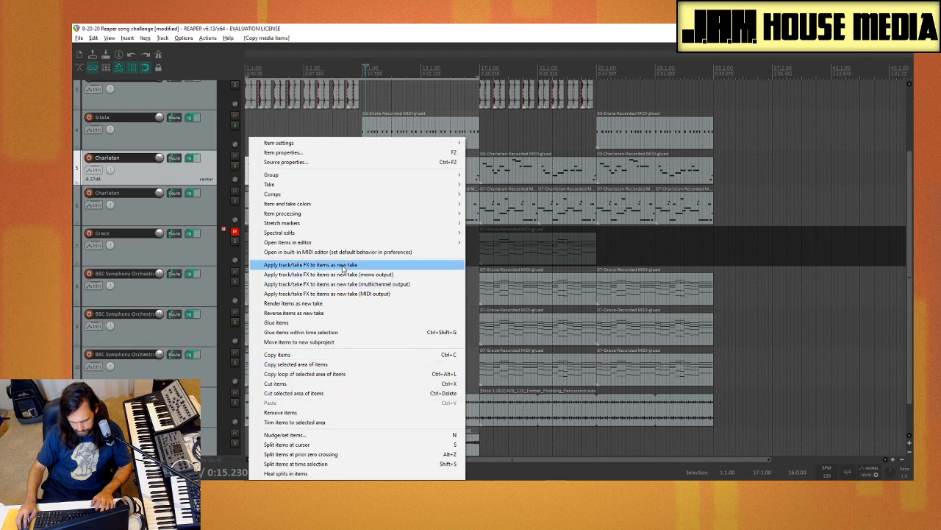
{"action": "left_click", "coordinate": [343, 265]}
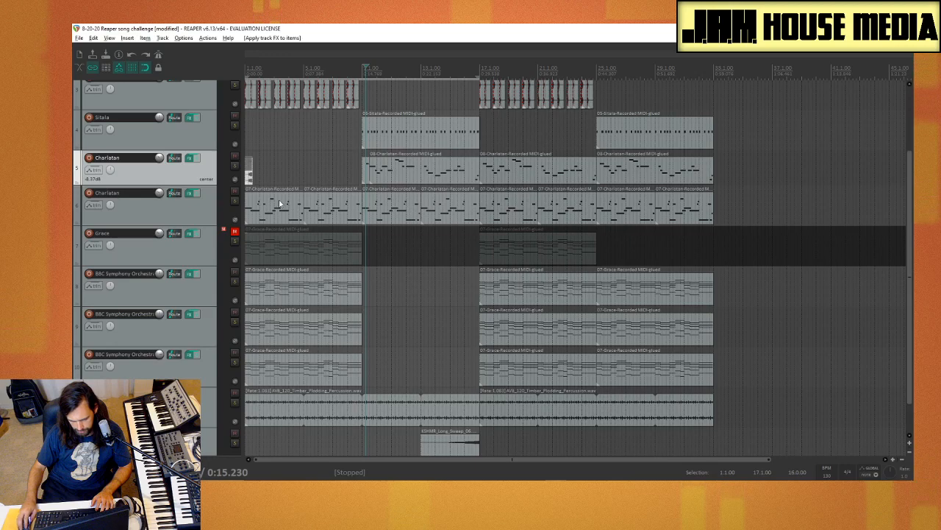
{"action": "right_click", "coordinate": [249, 178]}
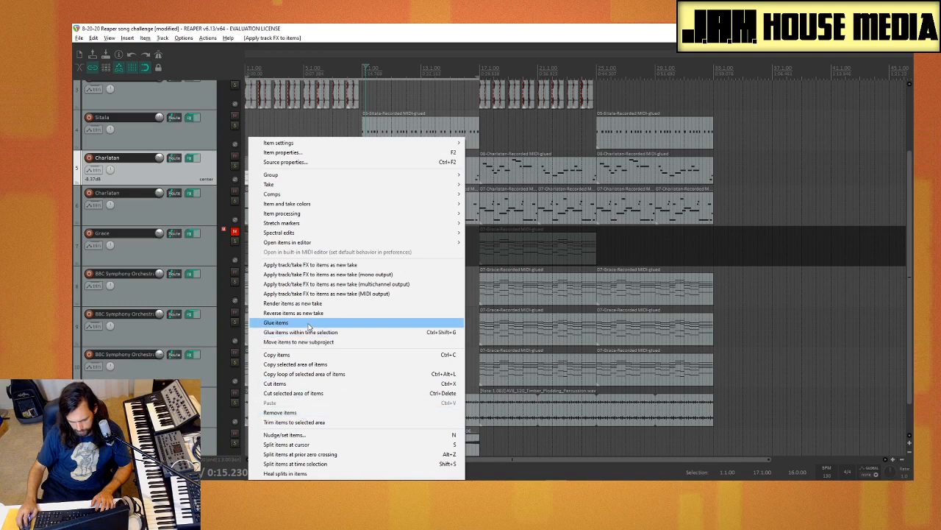
{"action": "left_click", "coordinate": [280, 322]}
Step: Reverse the glued Charlatan note at the start of the track as a new take and glue it again
{"action": "right_click", "coordinate": [250, 180]}
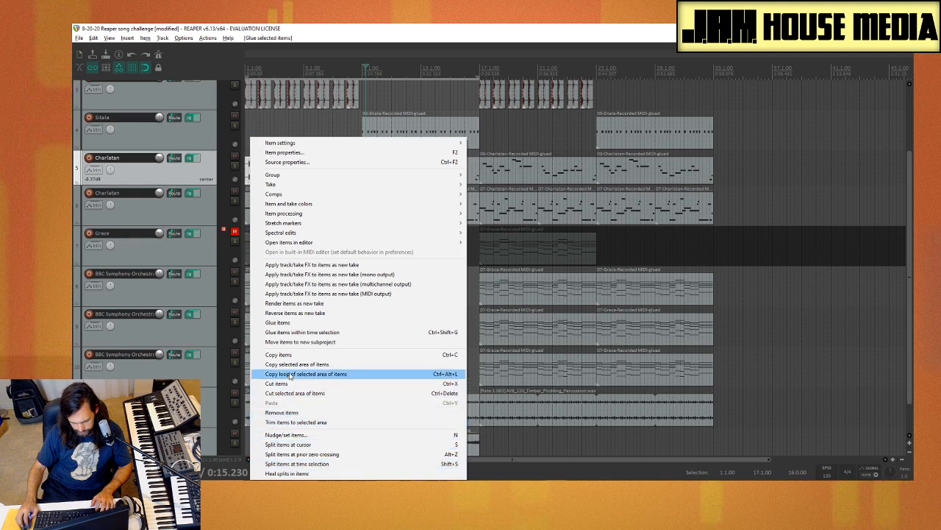
{"action": "left_click", "coordinate": [306, 313]}
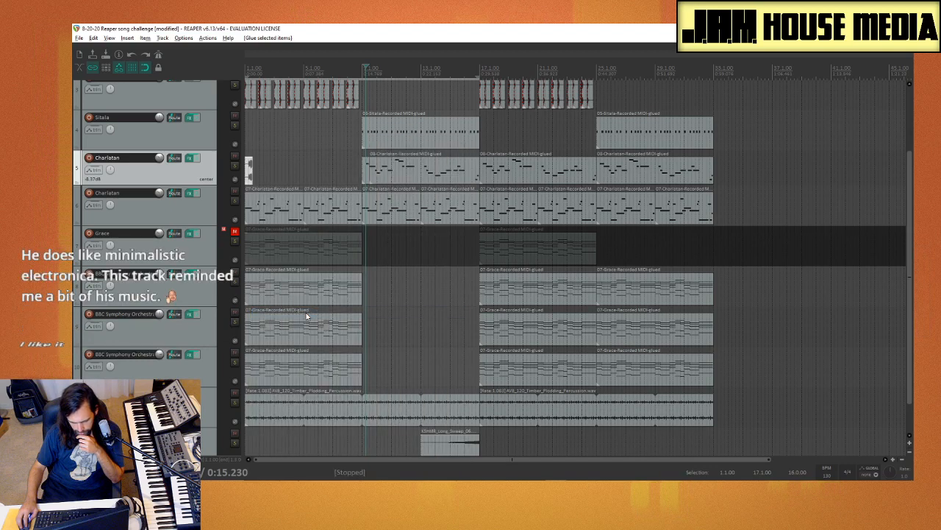
{"action": "right_click", "coordinate": [249, 178]}
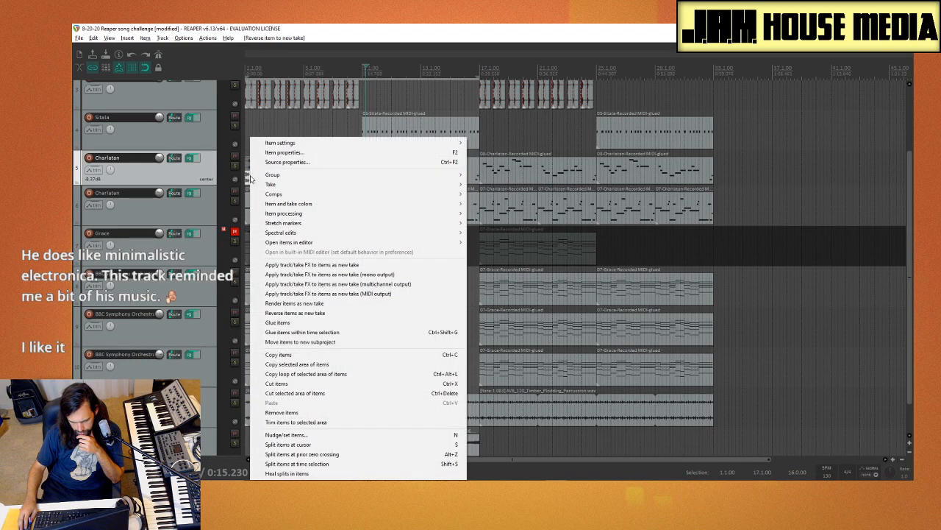
{"action": "mouse_move", "coordinate": [306, 215]}
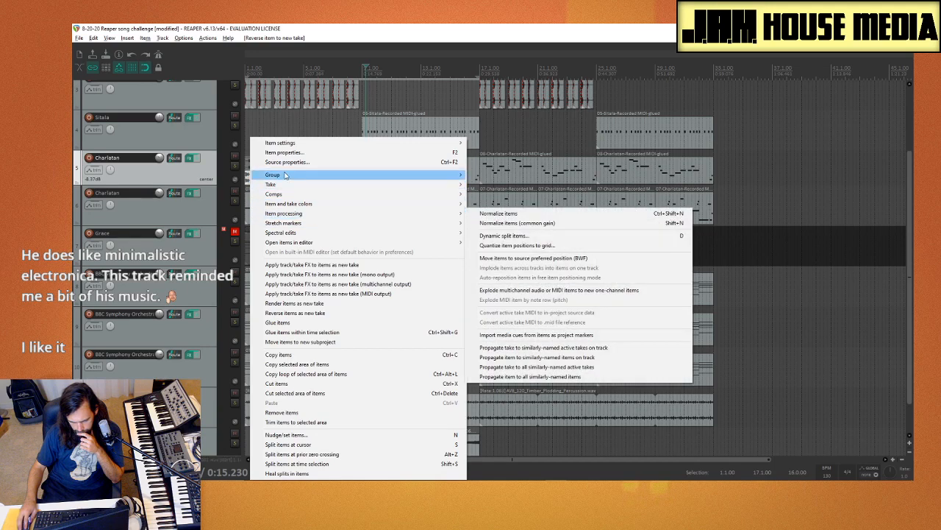
{"action": "left_click", "coordinate": [298, 322]}
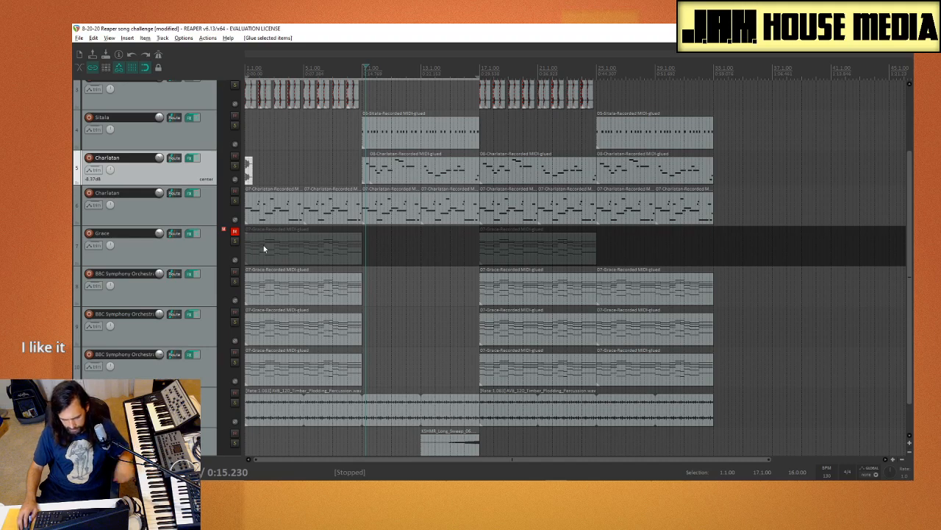
Step: Solo the upper Charlatan track and move the reversed note onto the first note at bar 9
{"action": "scroll", "coordinate": [274, 212], "scroll_direction": "up", "scroll_amount": 5}
{"action": "left_click_drag", "start_coordinate": [253, 177], "coordinate": [550, 184]}
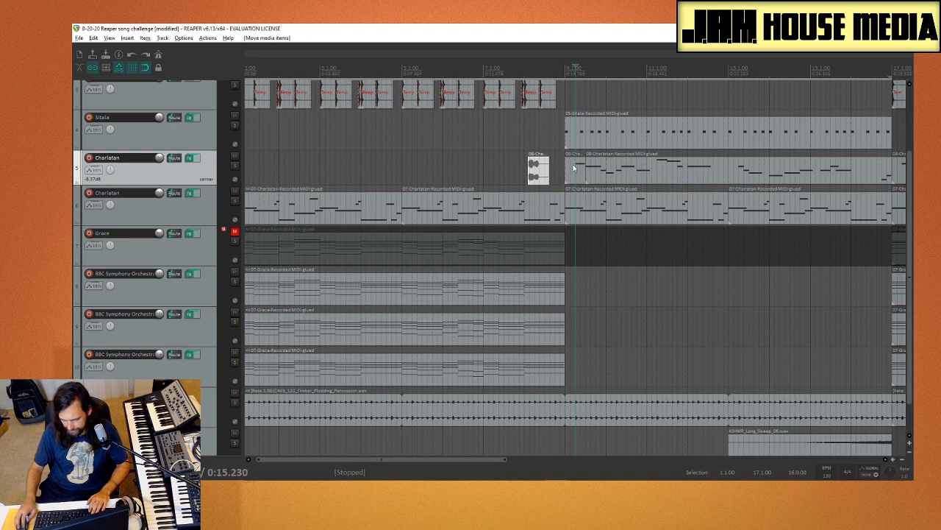
{"action": "left_click", "coordinate": [235, 167]}
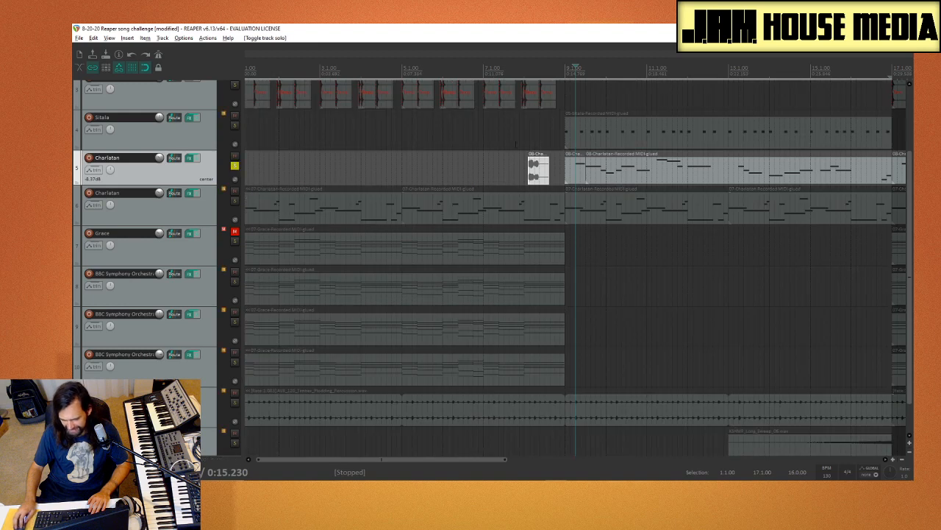
{"action": "left_click", "coordinate": [524, 145]}
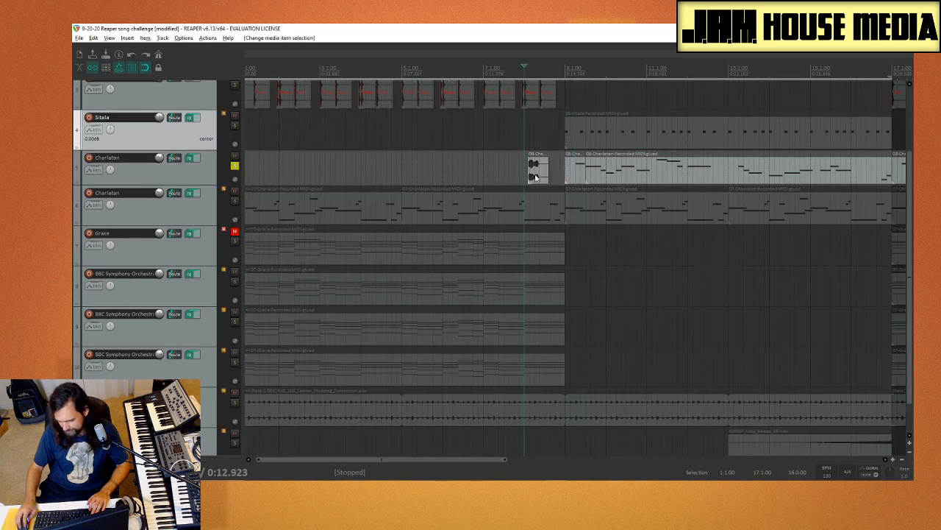
{"action": "left_click_drag", "start_coordinate": [536, 177], "coordinate": [581, 180]}
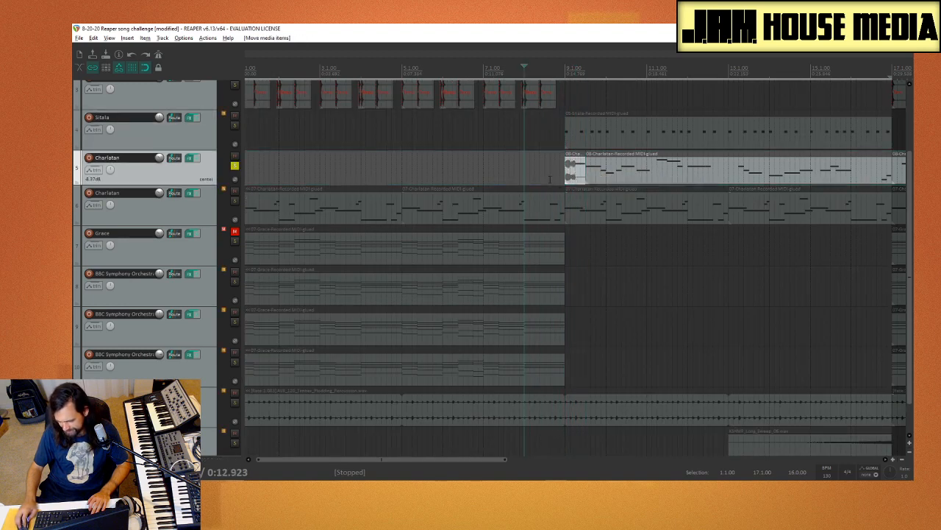
{"action": "left_click", "coordinate": [551, 179]}
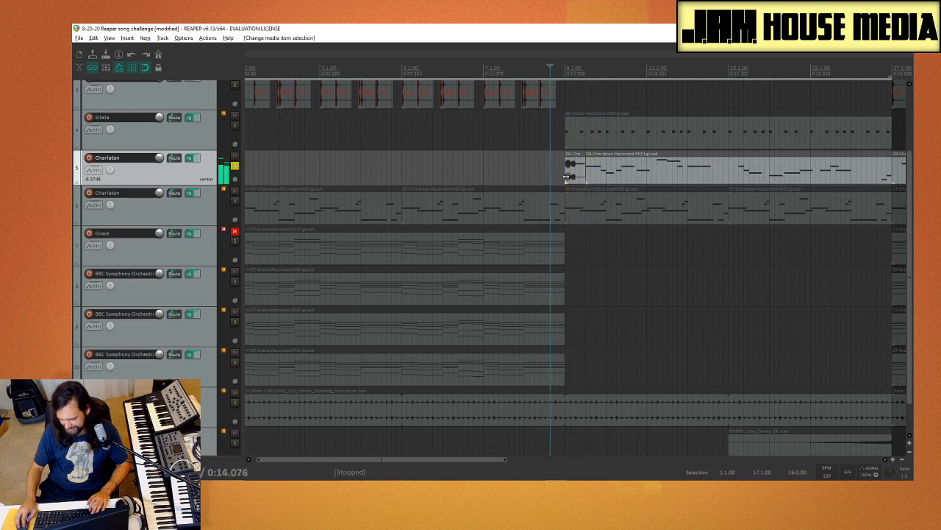
Step: Pull the reversed audio note away from bar 9 and delete it
{"action": "left_click_drag", "start_coordinate": [564, 174], "coordinate": [440, 163]}
{"action": "key", "text": "ctrl+z"}
{"action": "left_click", "coordinate": [463, 179]}
{"action": "key", "text": "Delete"}
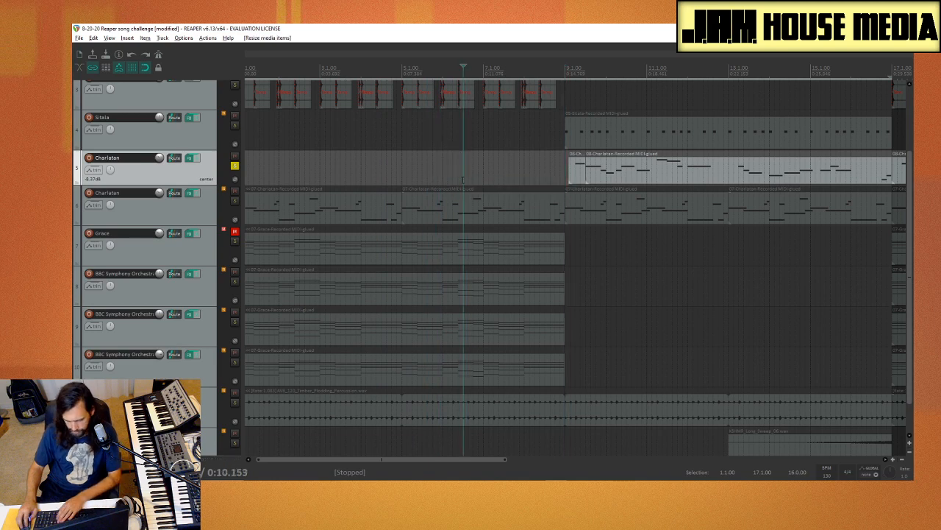
Step: Copy the short Charlatan MIDI note at bar 9 to bar 2 and apply the track FX as a new take
{"action": "left_click", "coordinate": [577, 178]}
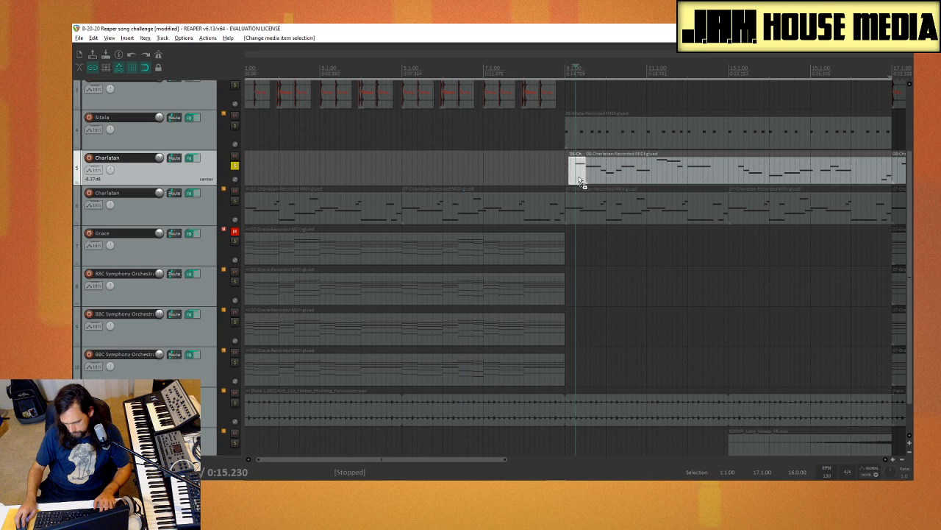
{"action": "left_click_drag", "start_coordinate": [580, 180], "coordinate": [288, 173]}
{"action": "right_click", "coordinate": [288, 173]}
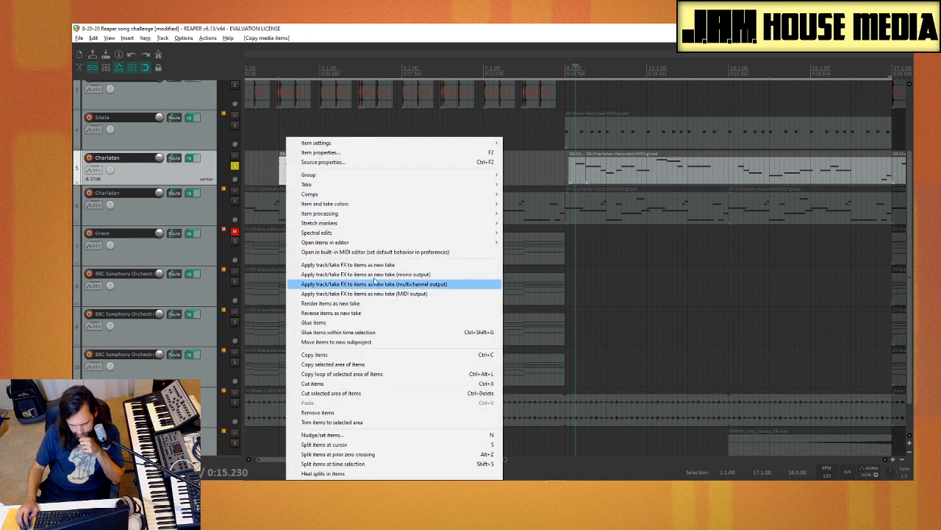
{"action": "left_click", "coordinate": [417, 265]}
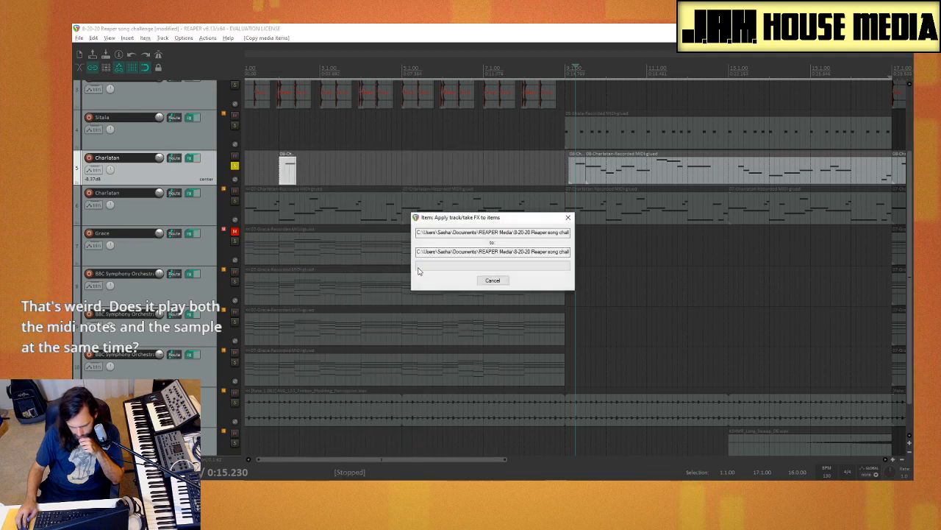
Step: Lengthen the rendered Charlatan note at bar 2 to end at bar 3 and glue the item
{"action": "left_click_drag", "start_coordinate": [292, 178], "coordinate": [318, 183]}
{"action": "right_click", "coordinate": [305, 181]}
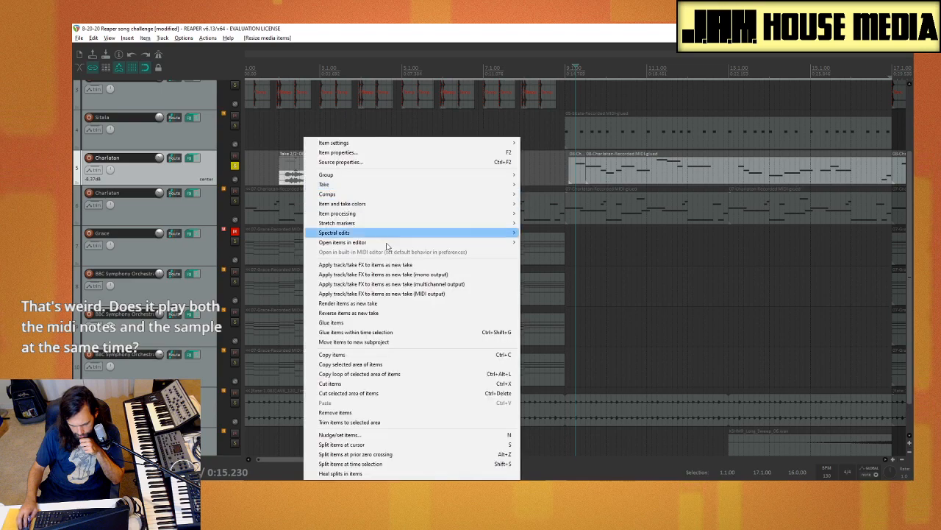
{"action": "left_click", "coordinate": [331, 322]}
Step: Reverse the lengthened Charlatan note as a new take and glue it within the time selection
{"action": "right_click", "coordinate": [298, 237]}
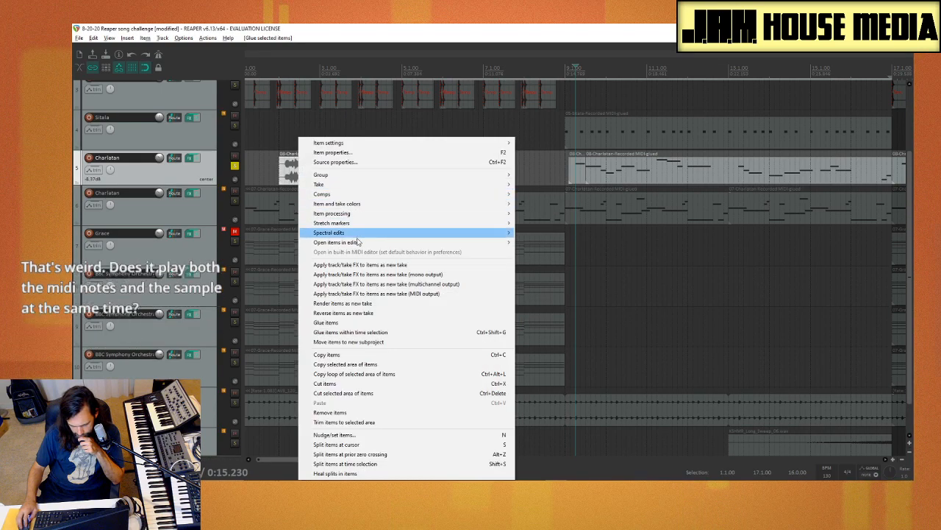
{"action": "left_click", "coordinate": [369, 313]}
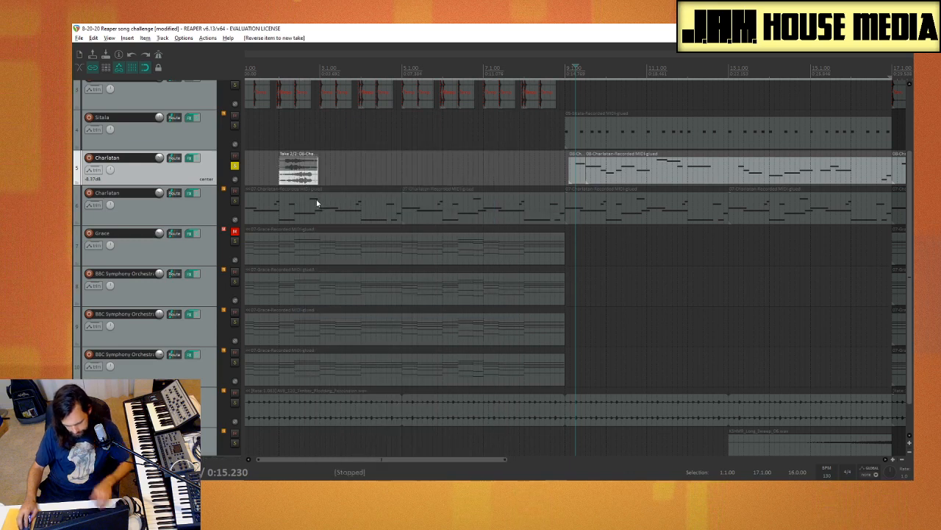
{"action": "key", "text": "ctrl+g"}
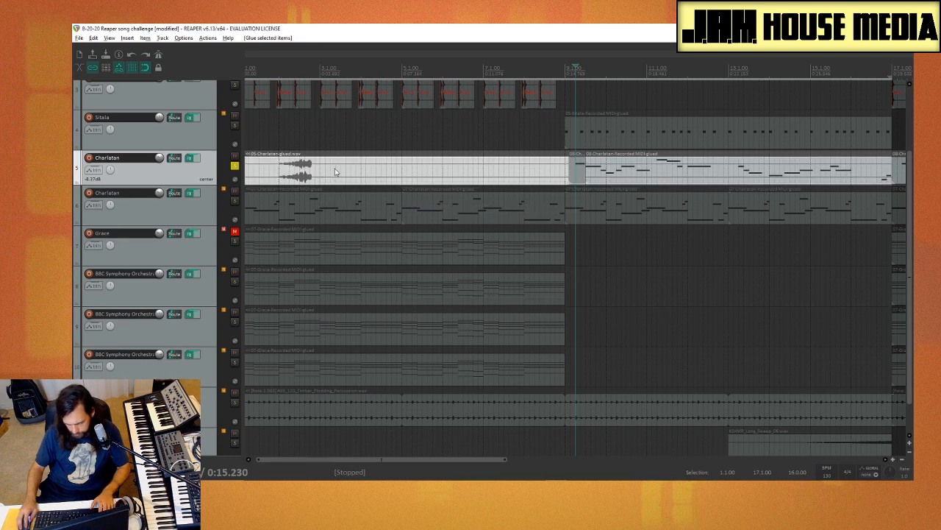
Step: Split the glued Charlatan item on both sides of the reversed note and delete the silent parts
{"action": "left_click", "coordinate": [397, 171]}
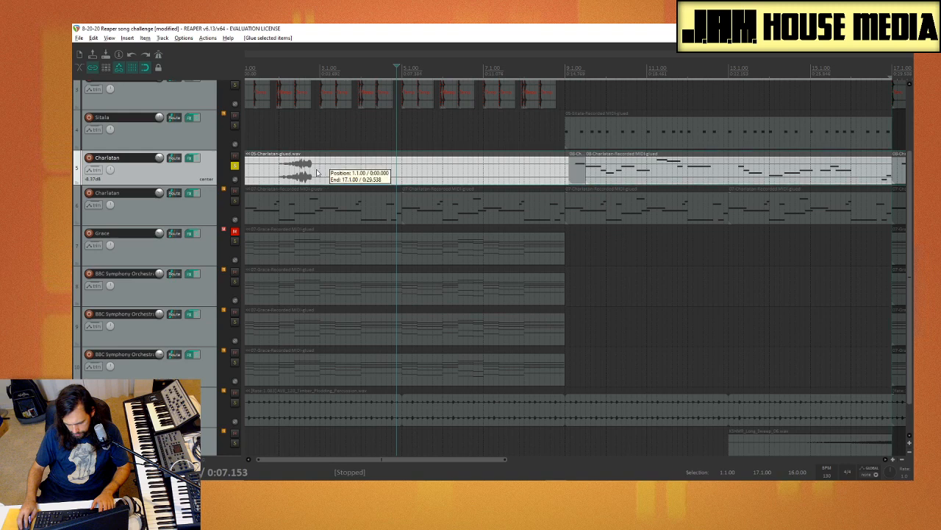
{"action": "left_click", "coordinate": [316, 171]}
{"action": "key", "text": "s"}
{"action": "left_click", "coordinate": [344, 174]}
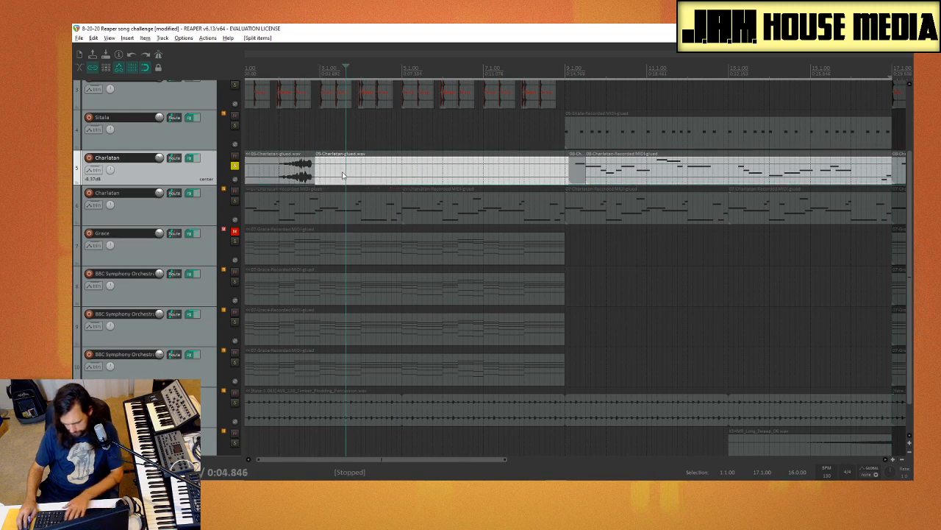
{"action": "key", "text": "Delete"}
{"action": "left_click", "coordinate": [280, 175]}
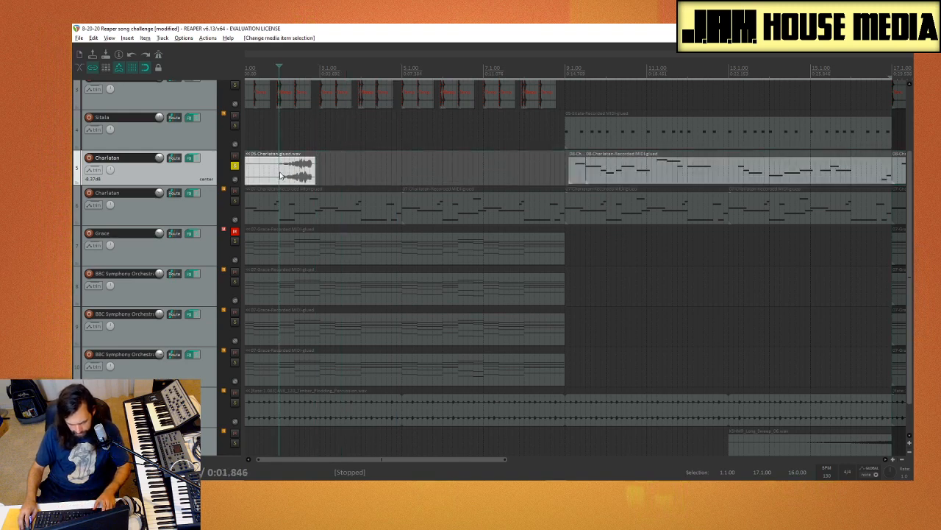
{"action": "key", "text": "s"}
{"action": "left_click", "coordinate": [269, 175]}
{"action": "key", "text": "Delete"}
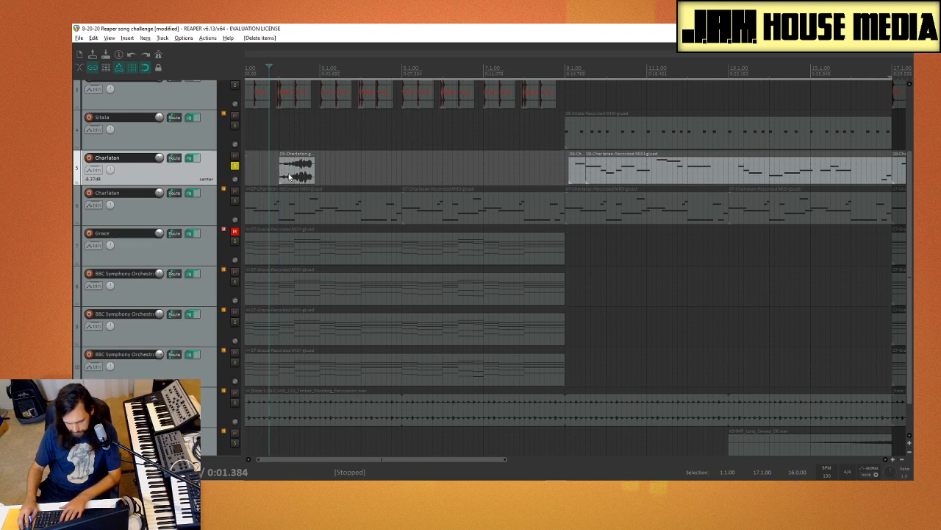
Step: Try the reversed Charlatan note across the start of bar 9, then move it back to bar 3 and play it
{"action": "left_click_drag", "start_coordinate": [306, 177], "coordinate": [583, 185]}
{"action": "left_click", "coordinate": [530, 173]}
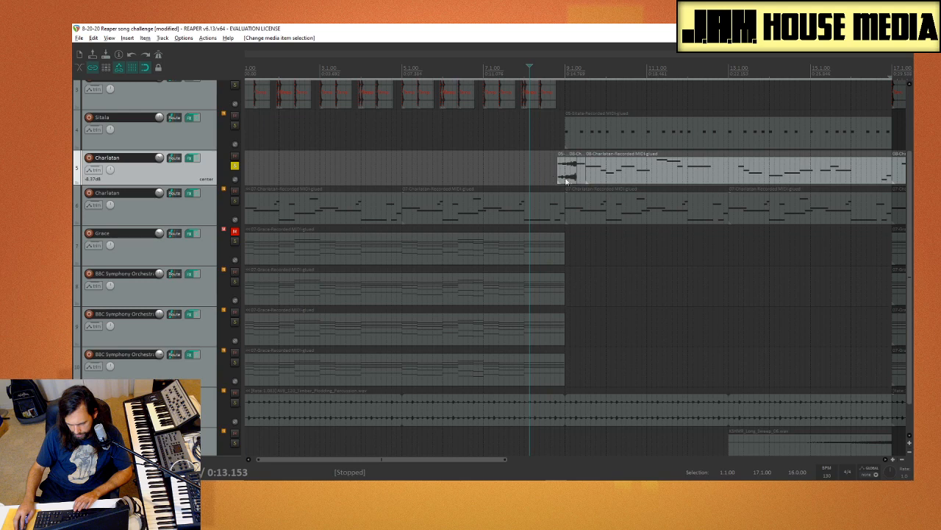
{"action": "left_click_drag", "start_coordinate": [561, 175], "coordinate": [339, 175]}
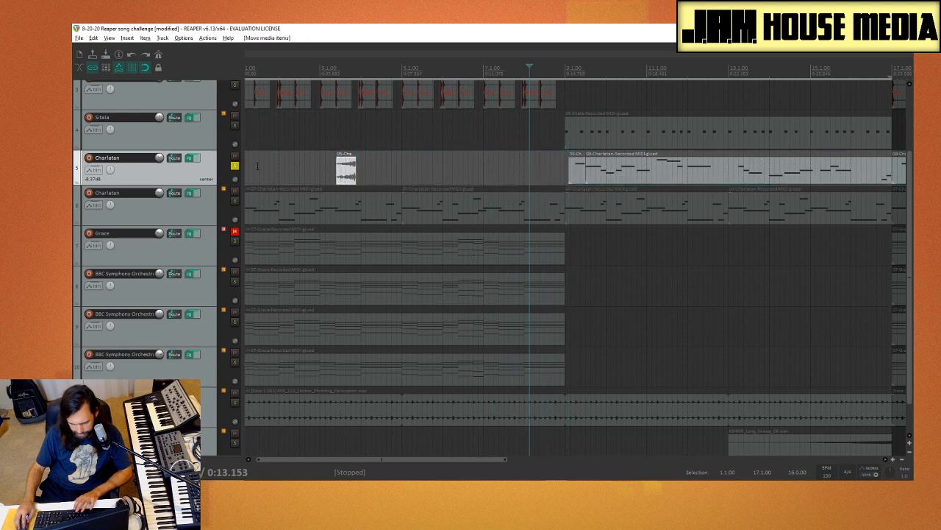
{"action": "left_click", "coordinate": [322, 167]}
{"action": "key", "text": "space"}
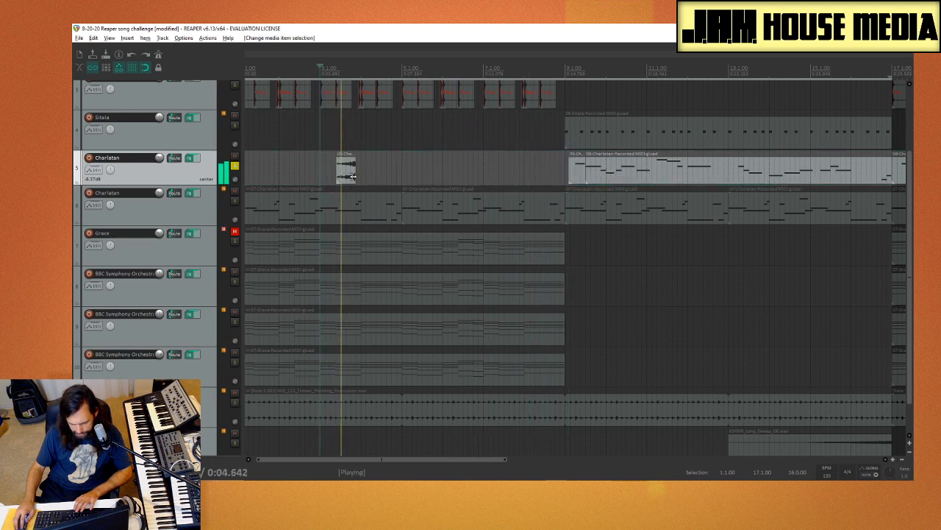
Step: Try the reversed Charlatan note just before bar 5 and check the Krush effect on its track
{"action": "key", "text": "space"}
{"action": "left_click_drag", "start_coordinate": [353, 175], "coordinate": [372, 179]}
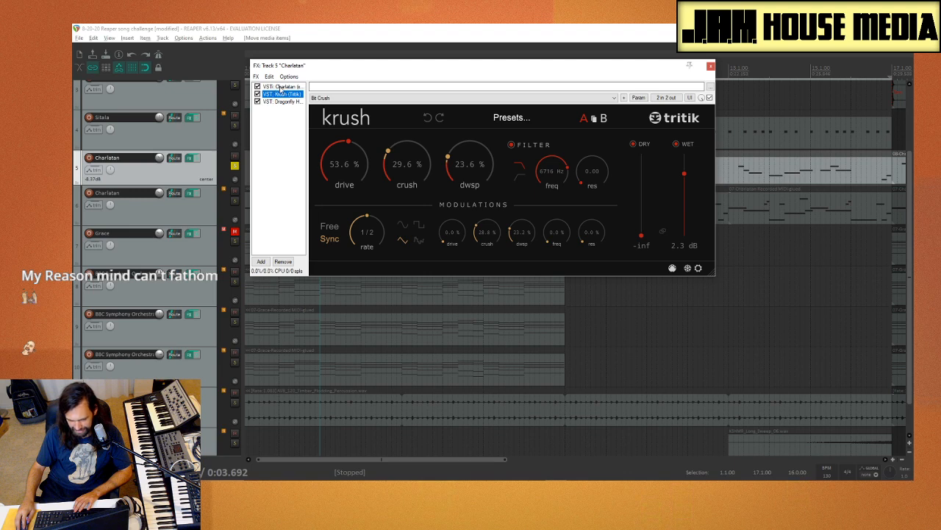
{"action": "left_click", "coordinate": [710, 66]}
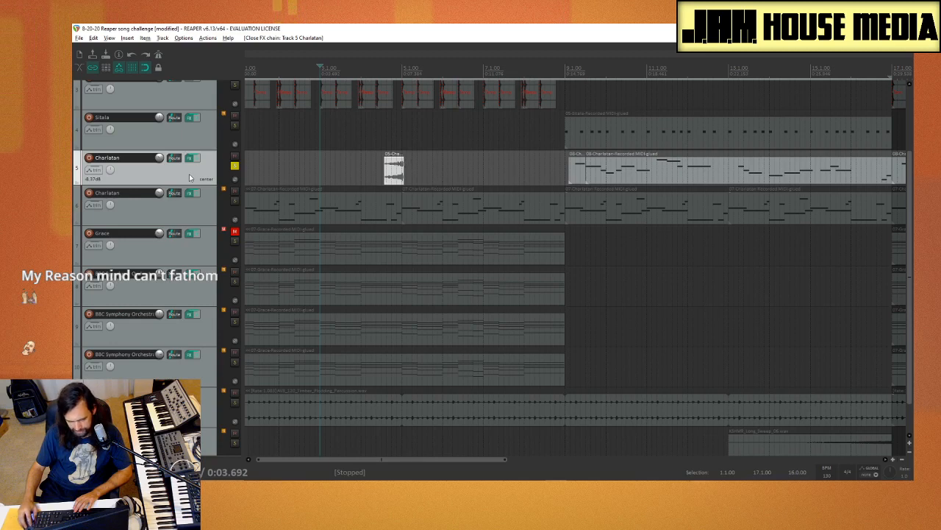
Step: Insert a new track below the soloed Charlatan track and move the reversed note onto it, across the start of bar 9
{"action": "key", "text": "ctrl+t"}
{"action": "left_click", "coordinate": [451, 173]}
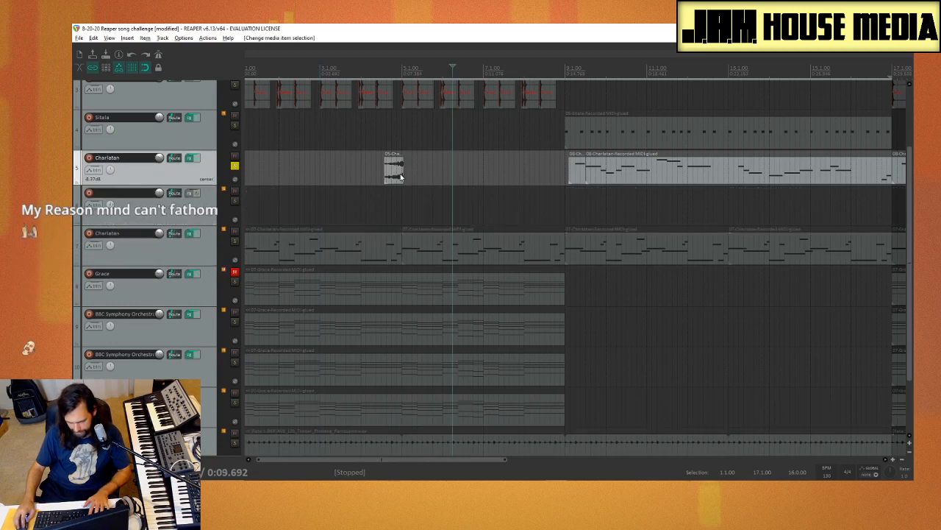
{"action": "left_click_drag", "start_coordinate": [398, 173], "coordinate": [572, 208]}
{"action": "scroll", "coordinate": [571, 208], "scroll_direction": "up", "scroll_amount": 5}
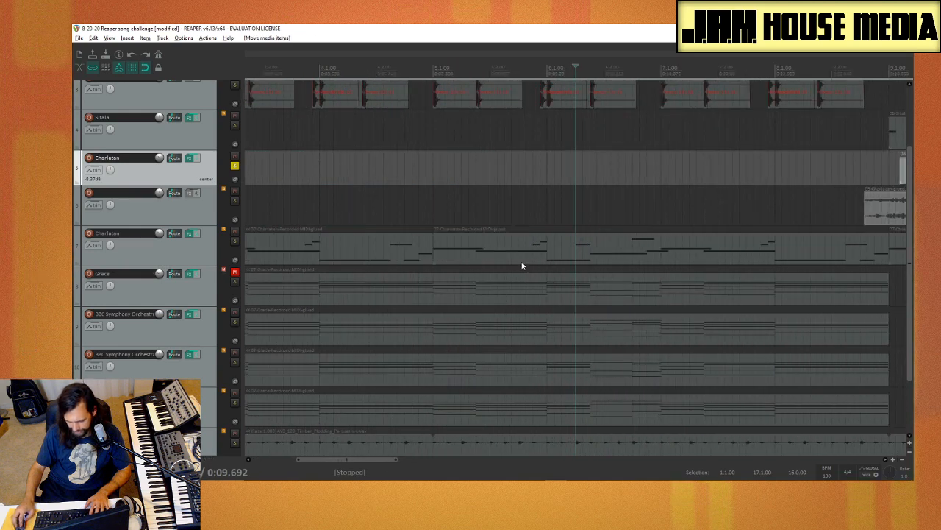
{"action": "left_click_drag", "start_coordinate": [354, 458], "coordinate": [422, 458]}
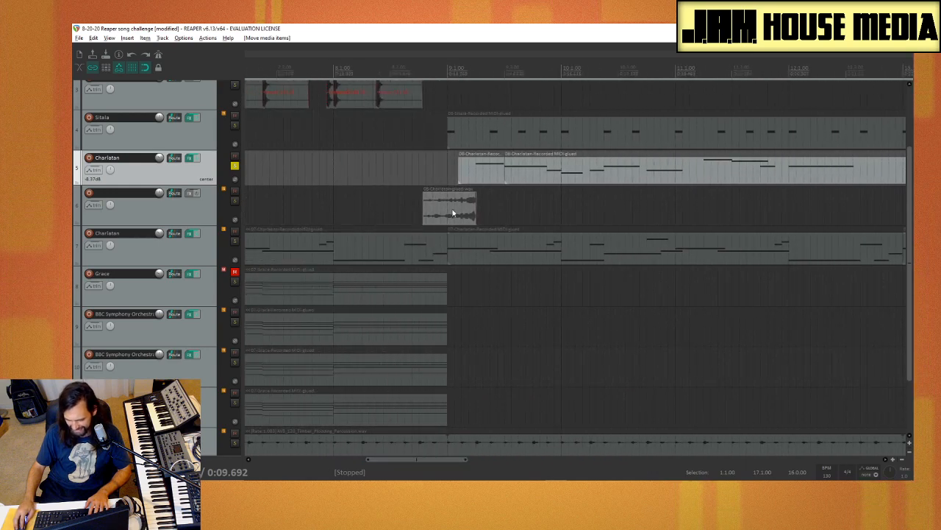
Step: Unsolo the Charlatan track and play the transition into bar 9 with all layers
{"action": "left_click", "coordinate": [376, 204]}
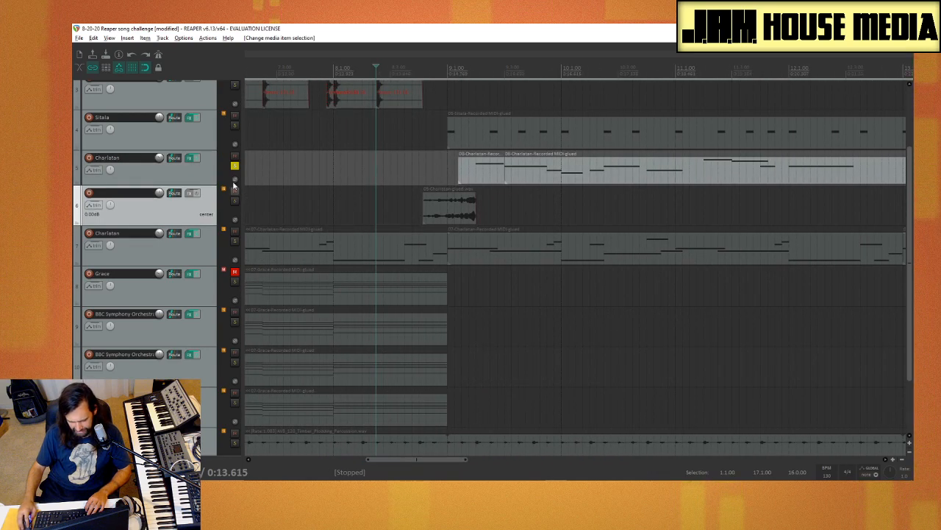
{"action": "left_click", "coordinate": [235, 166]}
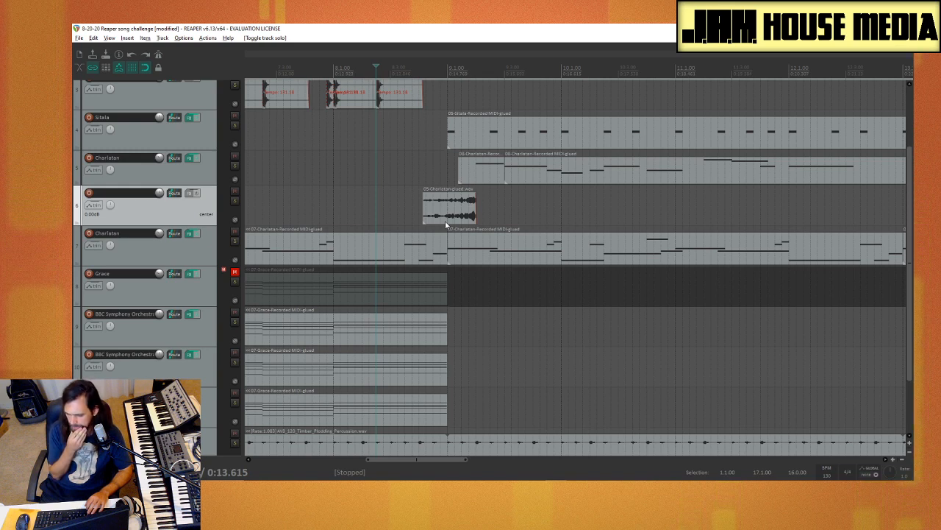
{"action": "key", "text": "space"}
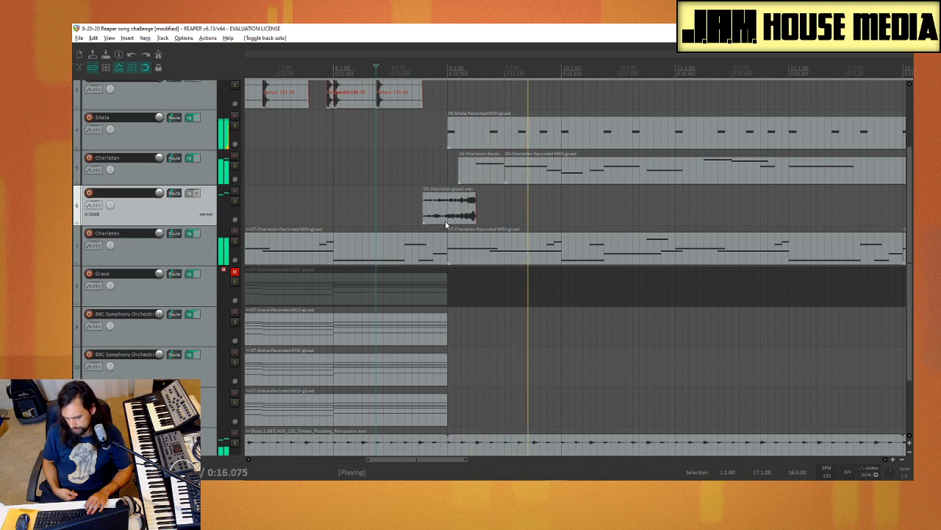
{"action": "key", "text": "space"}
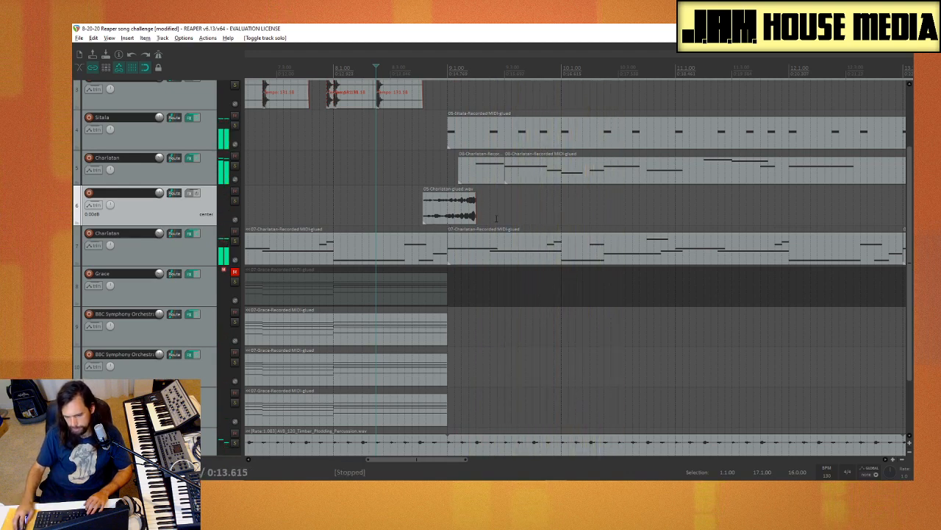
{"action": "key", "text": "space"}
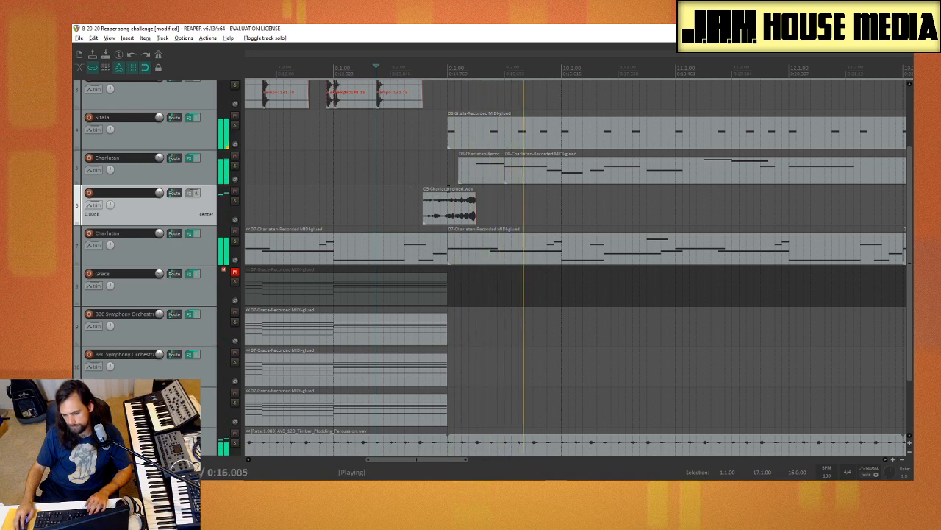
{"action": "key", "text": "space"}
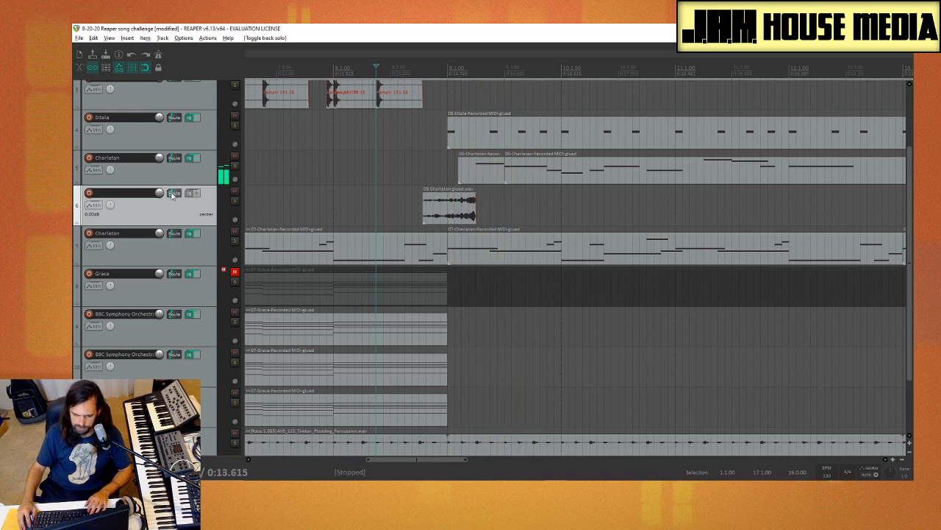
Step: Try lower volumes, down to -16.27 dB, on the reversed note's track while replaying the transition into bar 9
{"action": "scroll", "coordinate": [162, 196], "scroll_direction": "down", "scroll_amount": 11}
{"action": "scroll", "coordinate": [162, 196], "scroll_direction": "down", "scroll_amount": 1}
{"action": "key", "text": "space"}
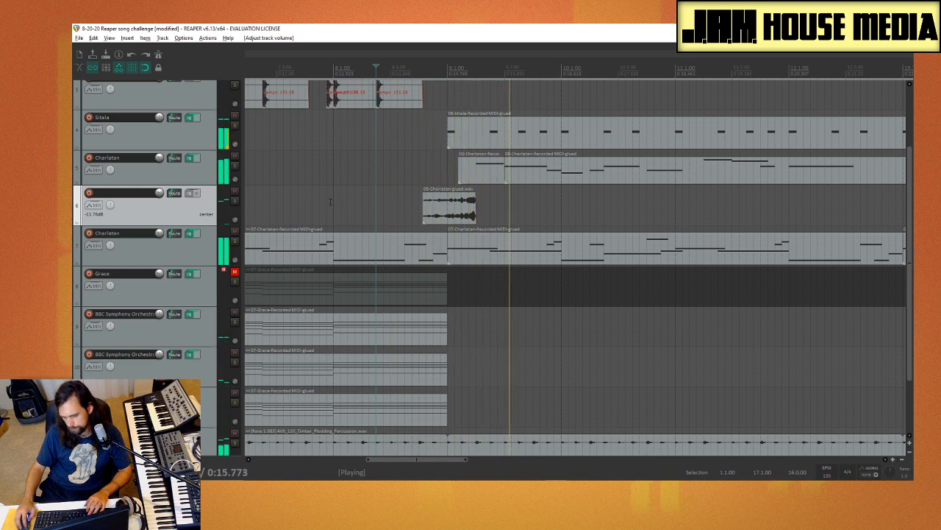
{"action": "scroll", "coordinate": [163, 195], "scroll_direction": "down", "scroll_amount": 2}
{"action": "scroll", "coordinate": [162, 196], "scroll_direction": "down", "scroll_amount": 6}
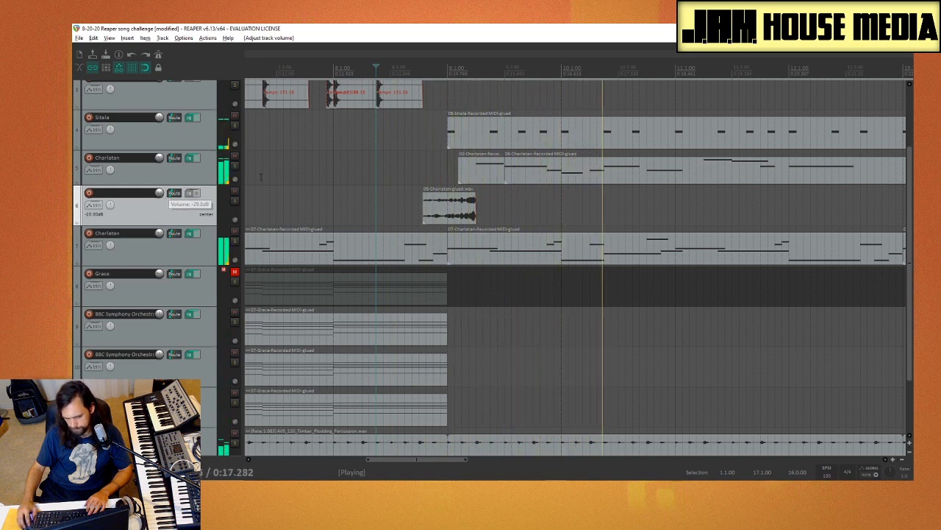
{"action": "left_click", "coordinate": [407, 218]}
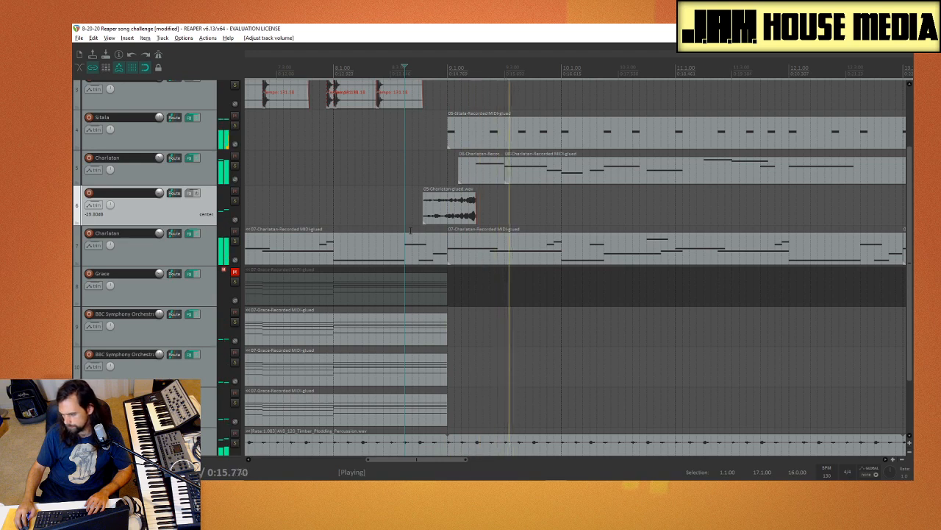
{"action": "left_click", "coordinate": [401, 198]}
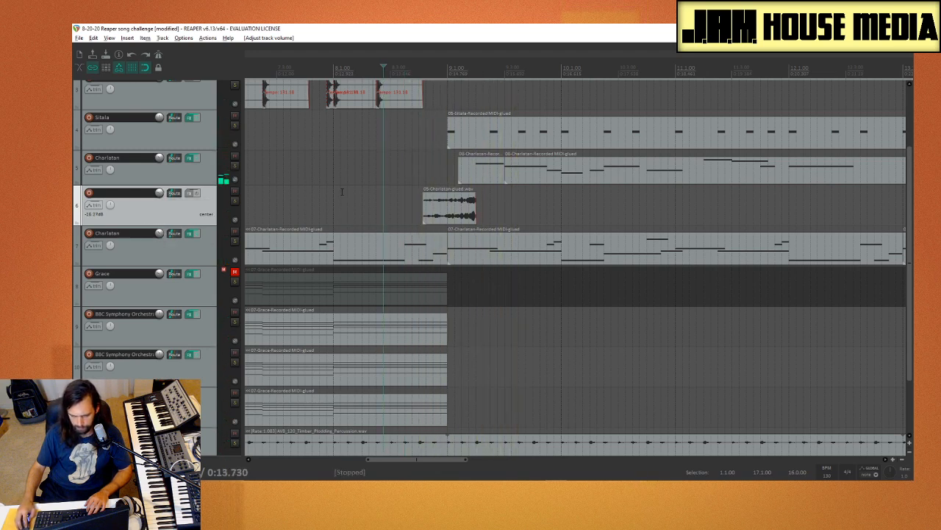
{"action": "left_click", "coordinate": [411, 206]}
{"action": "key", "text": "space"}
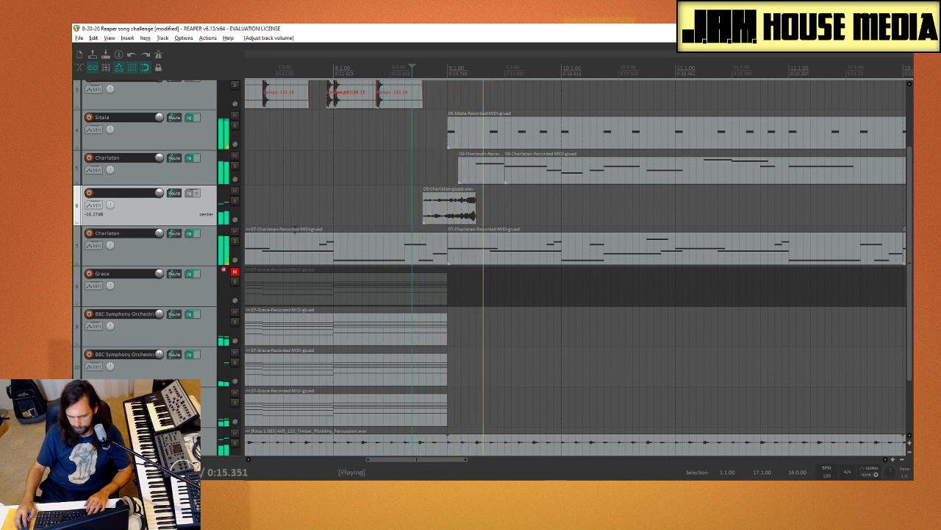
{"action": "key", "text": "space"}
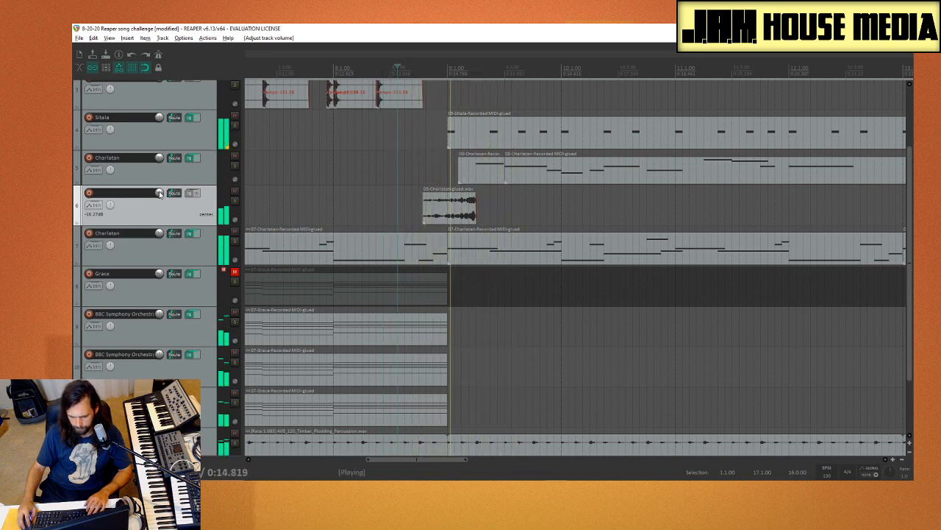
Step: Set the volume of the reversed note's track to -10.83 dB and replay the transition into bar 9
{"action": "left_click_drag", "start_coordinate": [158, 193], "coordinate": [159, 187]}
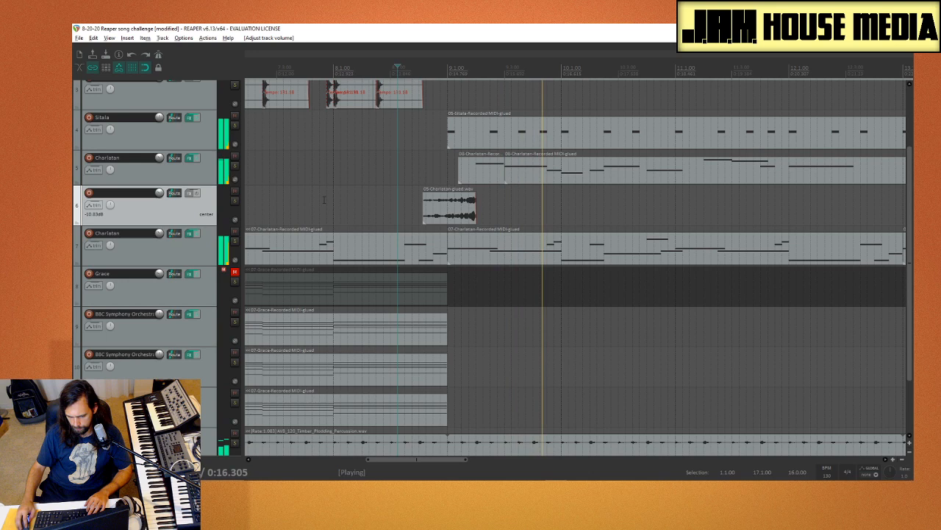
{"action": "left_click", "coordinate": [429, 206]}
{"action": "left_click", "coordinate": [399, 213]}
{"action": "key", "text": "space"}
{"action": "key", "text": "space"}
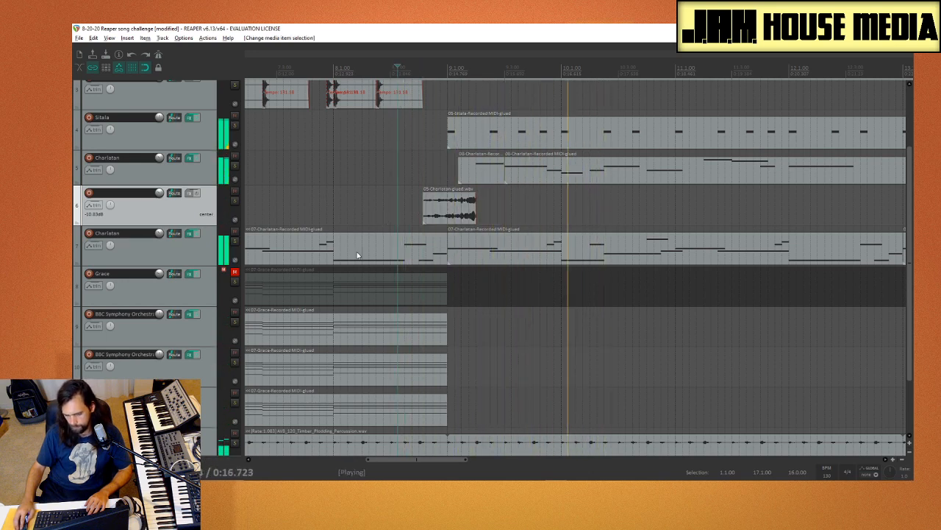
Step: Copy the reversed note on its own track to the start of bar 17 and stop playback
{"action": "scroll", "coordinate": [353, 246], "scroll_direction": "down", "scroll_amount": 4}
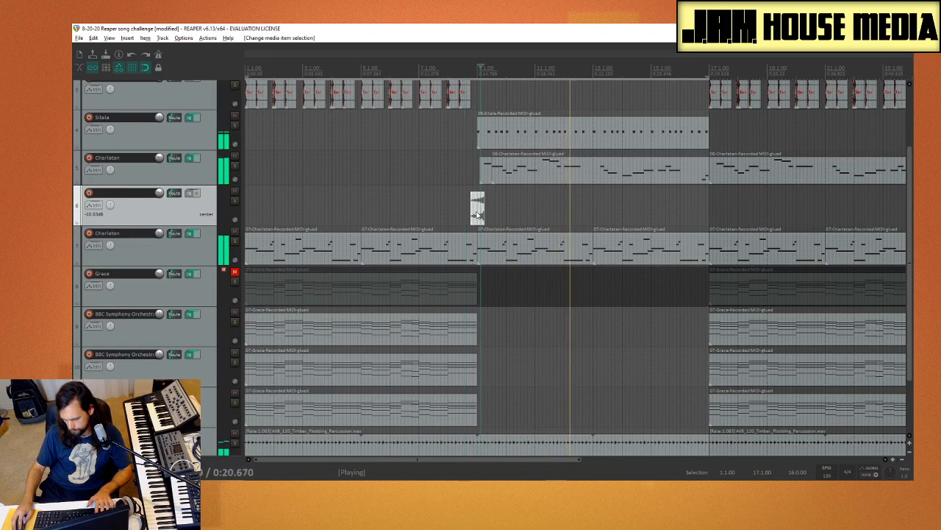
{"action": "left_click_drag", "start_coordinate": [479, 211], "coordinate": [710, 221]}
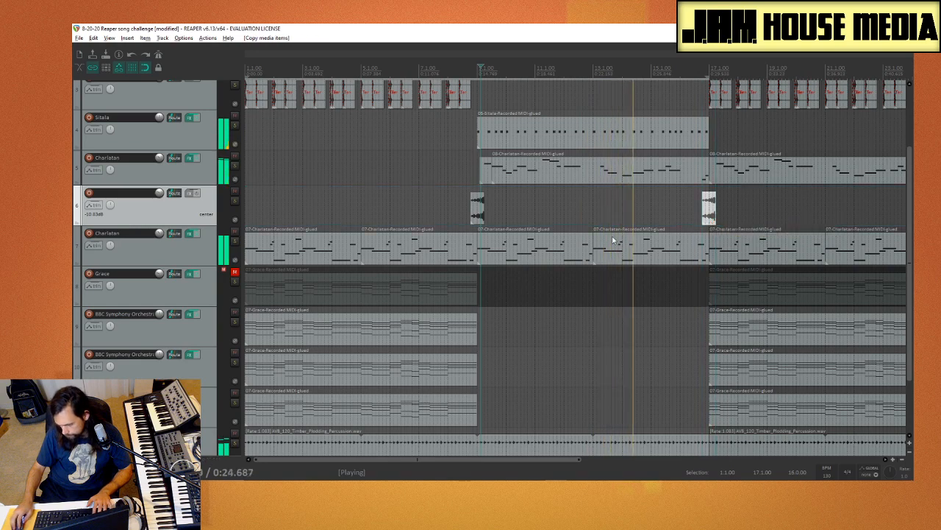
{"action": "scroll", "coordinate": [569, 236], "scroll_direction": "down", "scroll_amount": 3}
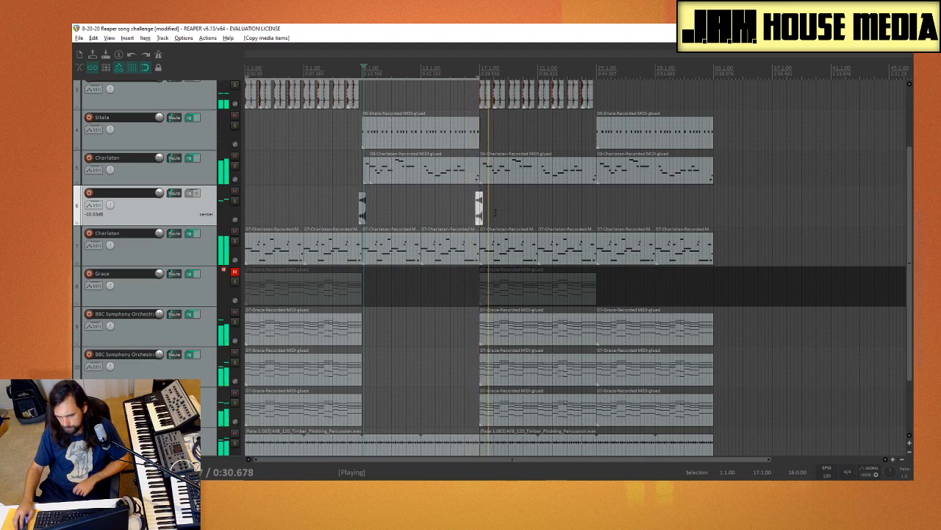
{"action": "key", "text": "space"}
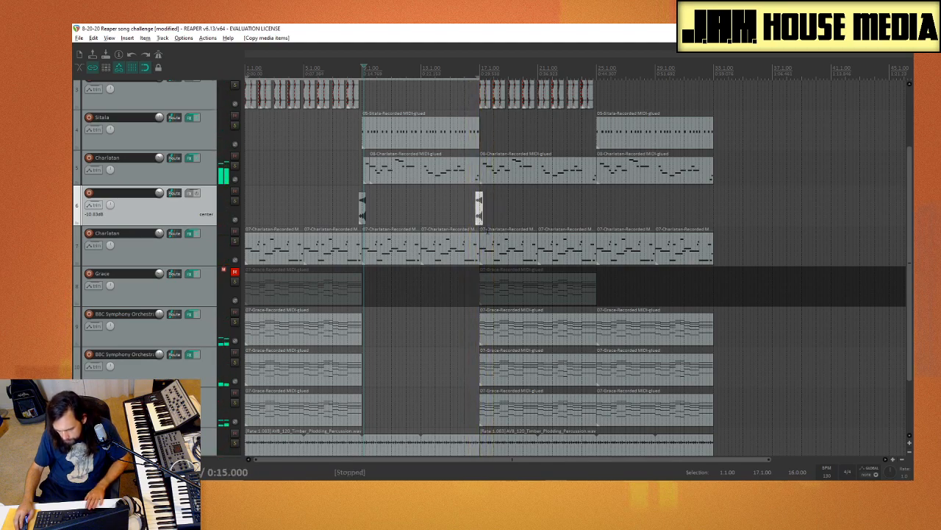
Step: Nudge the copied reversed note at bar 17 slightly later and adjust its fade-out while playing the transition
{"action": "scroll", "coordinate": [515, 234], "scroll_direction": "up", "scroll_amount": 6}
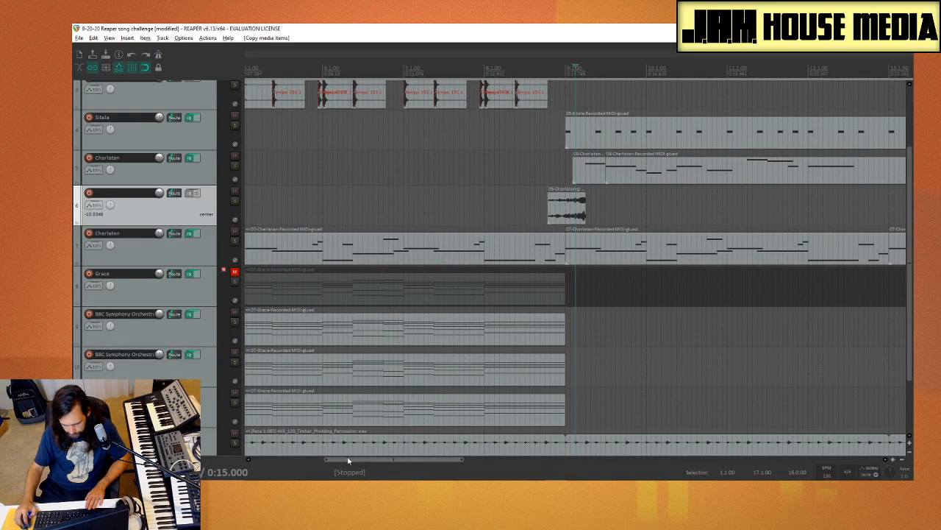
{"action": "left_click_drag", "start_coordinate": [349, 459], "coordinate": [478, 458]}
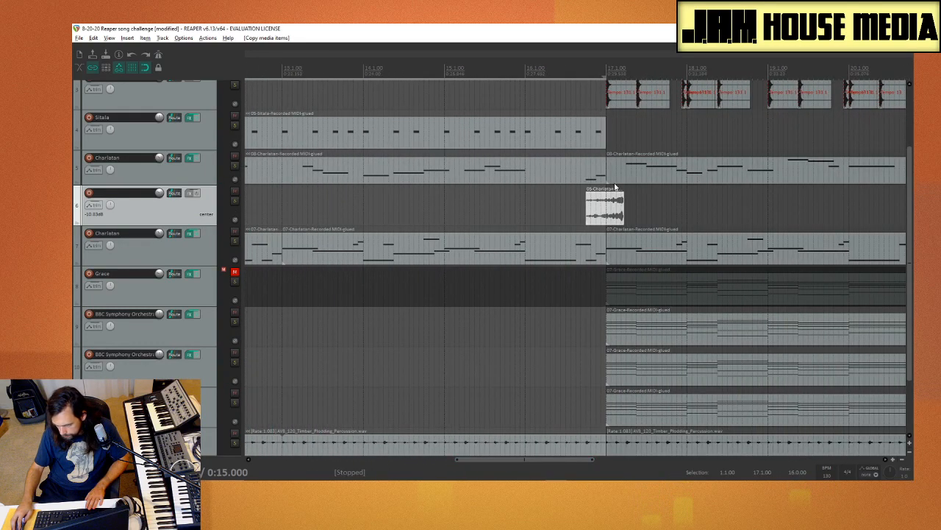
{"action": "left_click_drag", "start_coordinate": [612, 214], "coordinate": [618, 215]}
{"action": "left_click", "coordinate": [577, 223]}
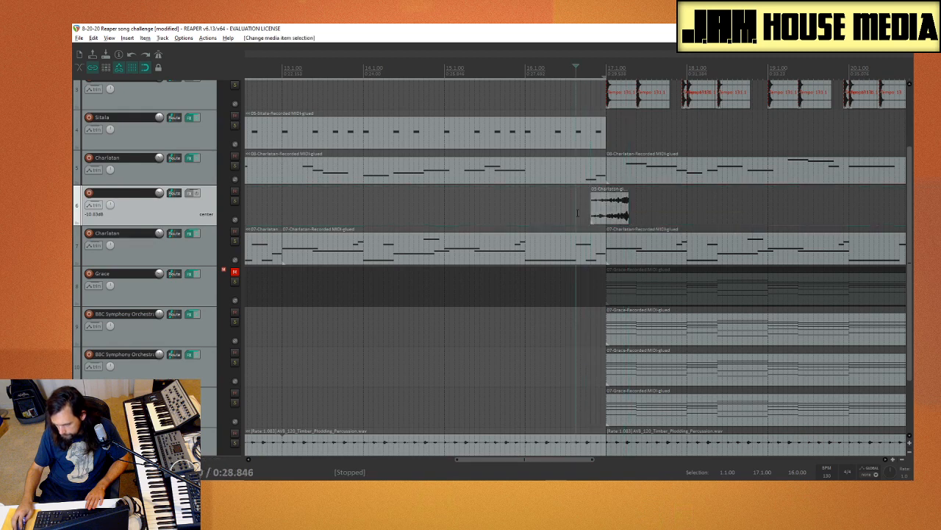
{"action": "key", "text": "space"}
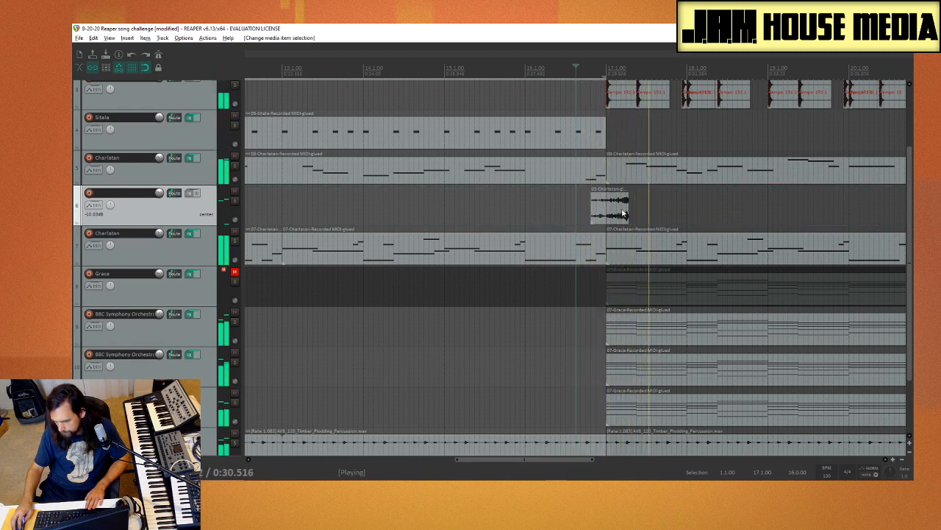
{"action": "left_click_drag", "start_coordinate": [628, 196], "coordinate": [624, 196]}
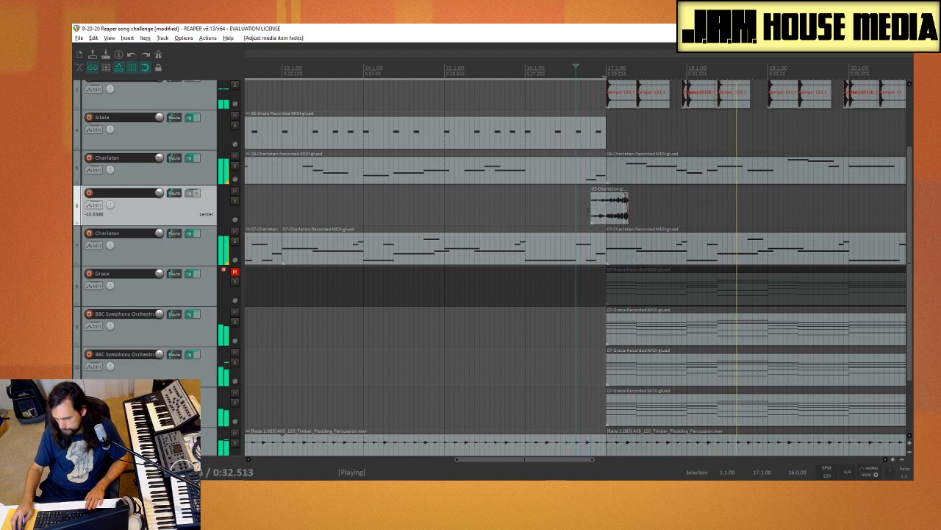
{"action": "left_click", "coordinate": [566, 212]}
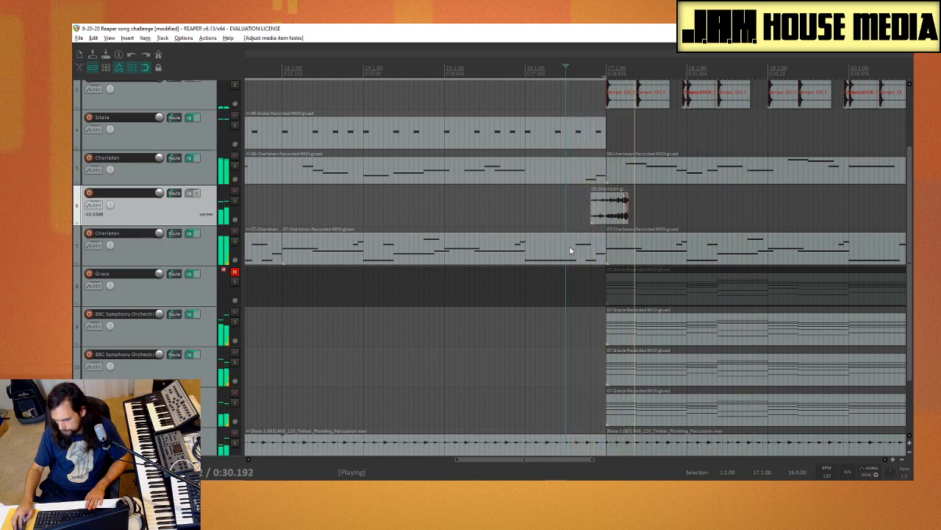
Step: Trim the end of the Charlatan melody item before bar 17 to remove its last notes, and play the transition
{"action": "left_click", "coordinate": [601, 174]}
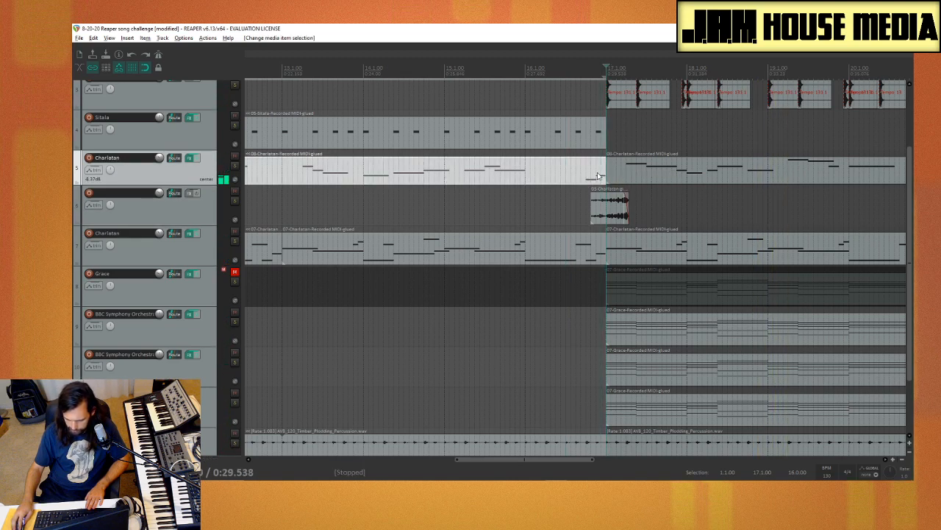
{"action": "left_click_drag", "start_coordinate": [601, 171], "coordinate": [586, 171]}
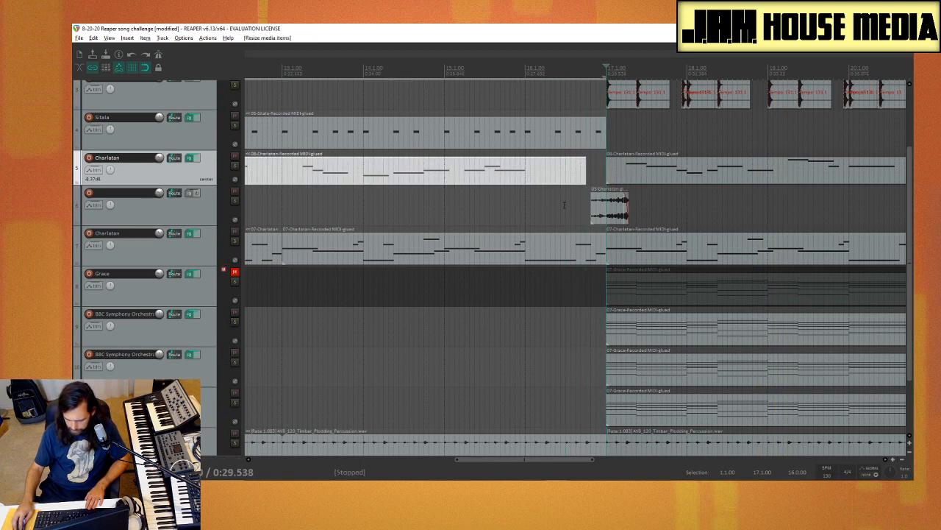
{"action": "left_click", "coordinate": [563, 220]}
{"action": "key", "text": "space"}
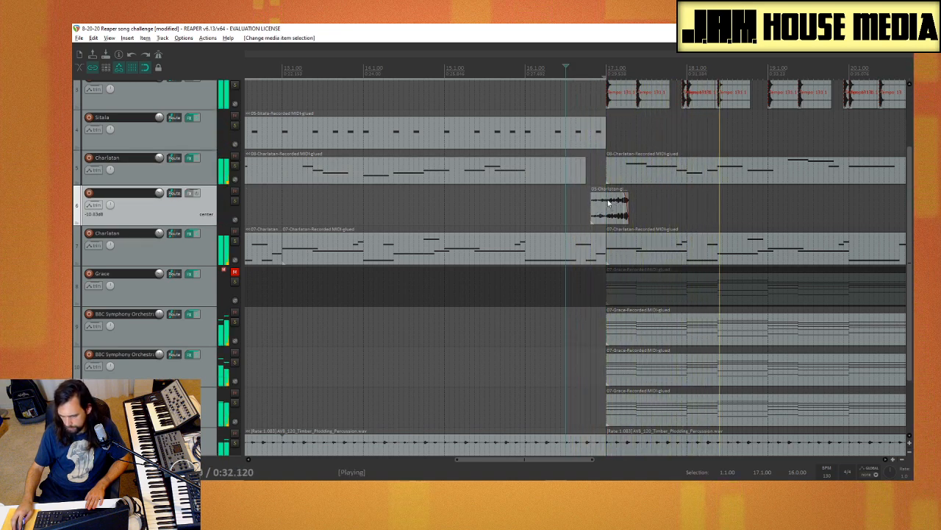
{"action": "key", "text": "space"}
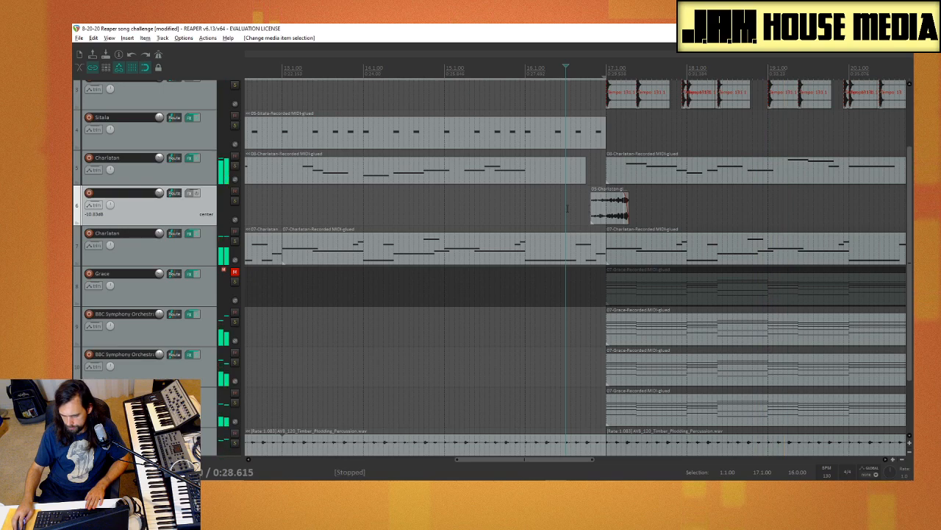
{"action": "key", "text": "space"}
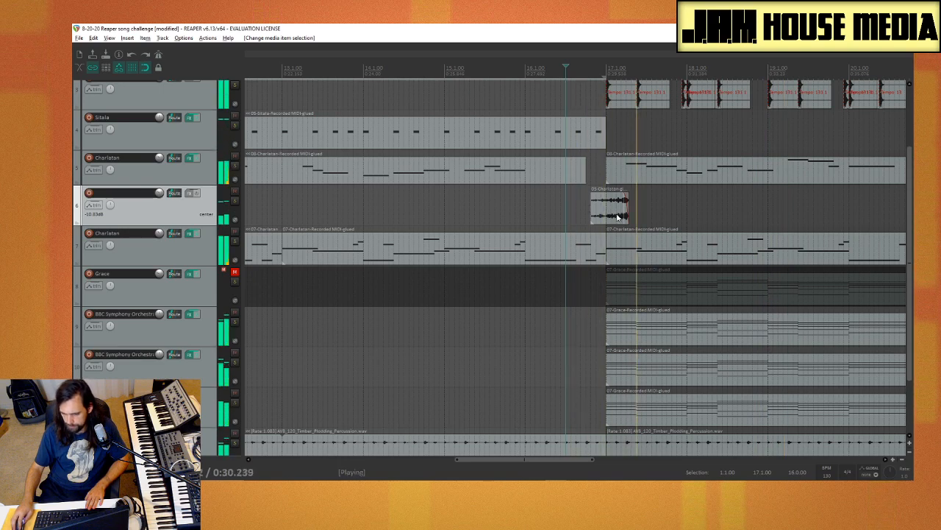
{"action": "scroll", "coordinate": [551, 224], "scroll_direction": "down", "scroll_amount": 3}
{"action": "scroll", "coordinate": [537, 242], "scroll_direction": "down", "scroll_amount": 3}
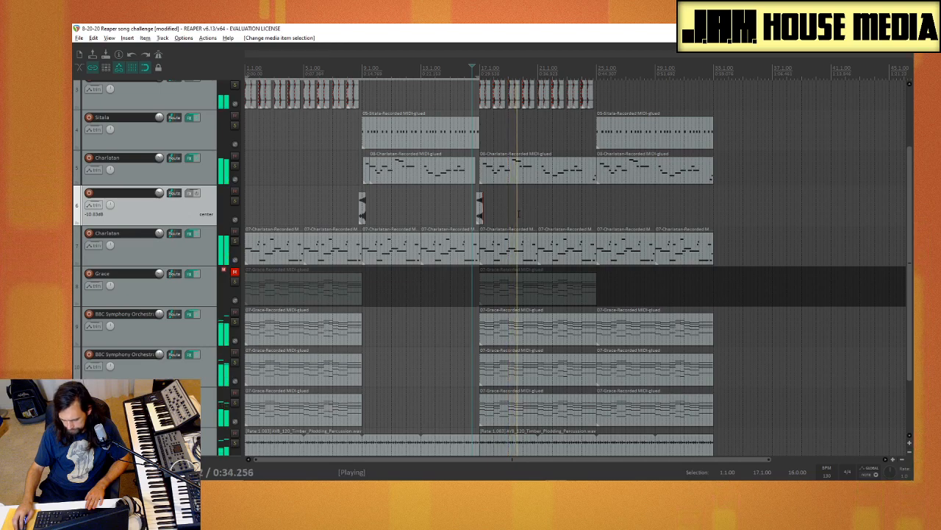
Step: Review the arrangement across all tracks while it plays on past bar 17, and stop playback
{"action": "scroll", "coordinate": [433, 306], "scroll_direction": "down", "scroll_amount": 3}
{"action": "scroll", "coordinate": [188, 271], "scroll_direction": "down", "scroll_amount": 3}
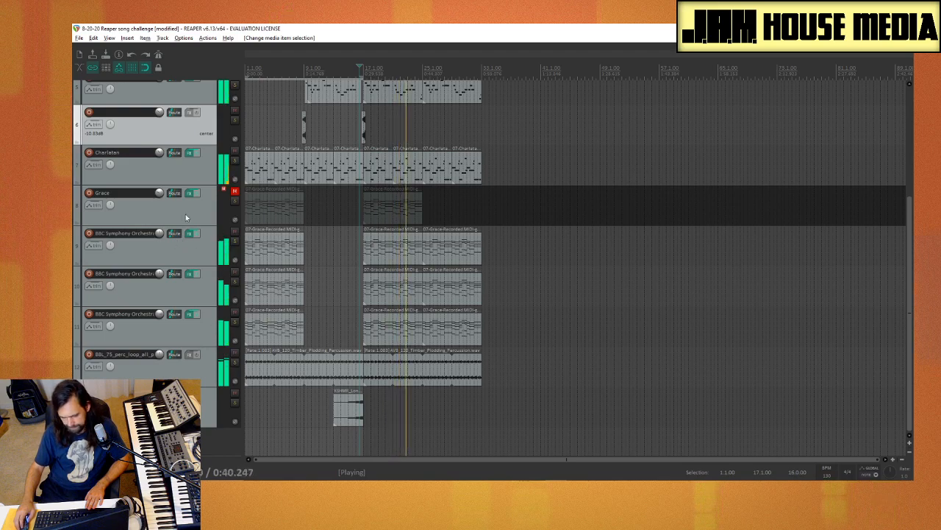
{"action": "scroll", "coordinate": [178, 242], "scroll_direction": "up", "scroll_amount": 4}
{"action": "scroll", "coordinate": [271, 256], "scroll_direction": "up", "scroll_amount": 5}
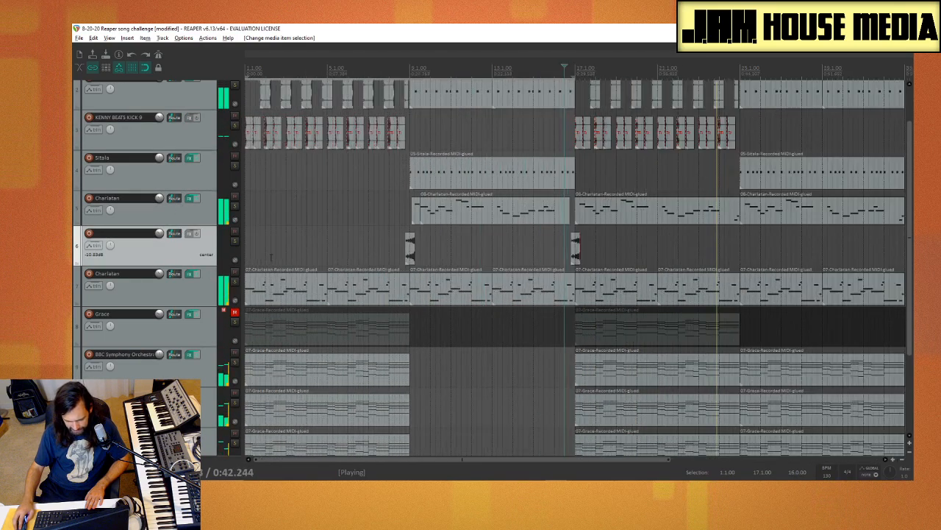
{"action": "scroll", "coordinate": [271, 257], "scroll_direction": "up", "scroll_amount": 2}
{"action": "key", "text": "space"}
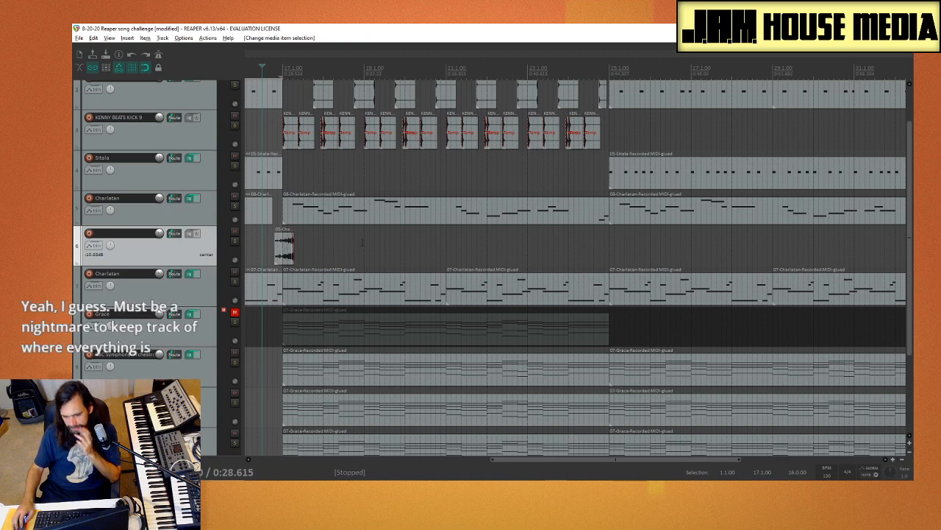
Step: Apply the track FX to the upper Charlatan melody item at bar 17 as a new take
{"action": "left_click", "coordinate": [378, 220]}
{"action": "right_click", "coordinate": [378, 219]}
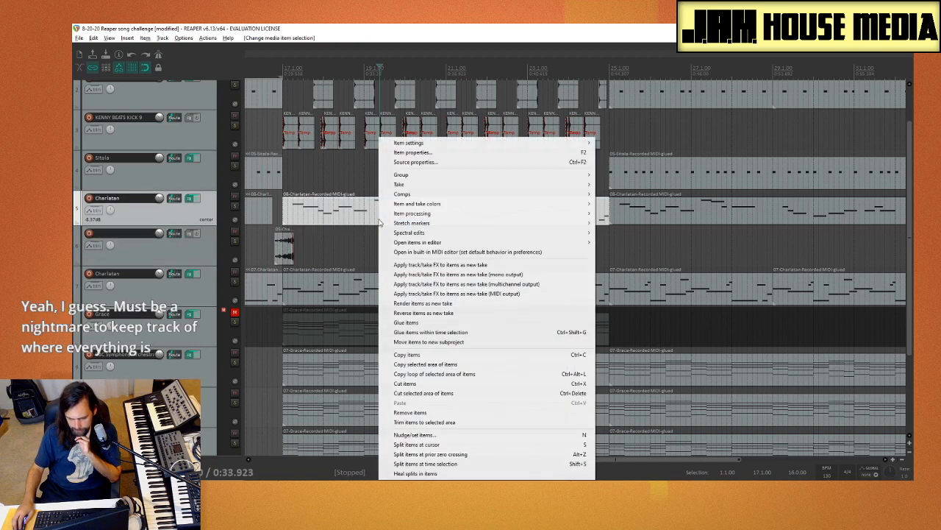
{"action": "left_click", "coordinate": [467, 266]}
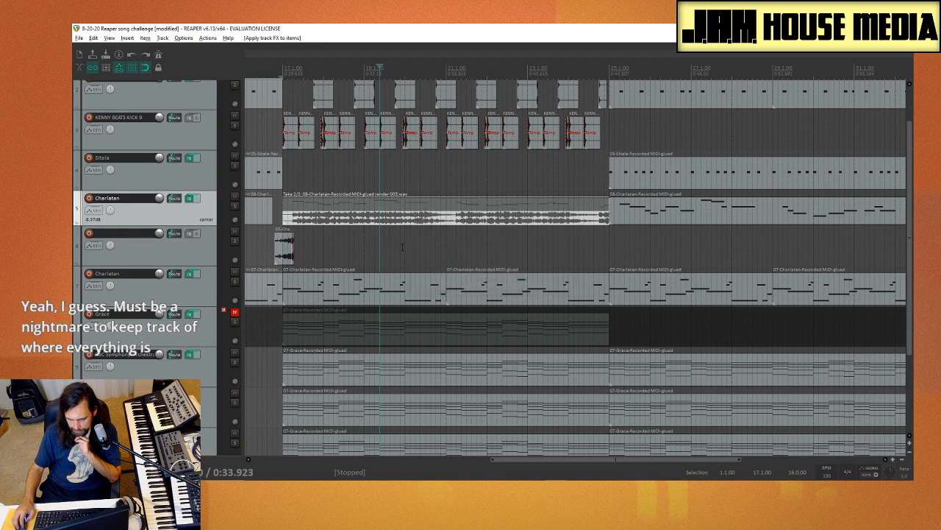
Step: Switch the Charlatan item's active take back and forth between the MIDI take and the rendered audio take
{"action": "left_click", "coordinate": [394, 207]}
{"action": "left_click", "coordinate": [398, 217]}
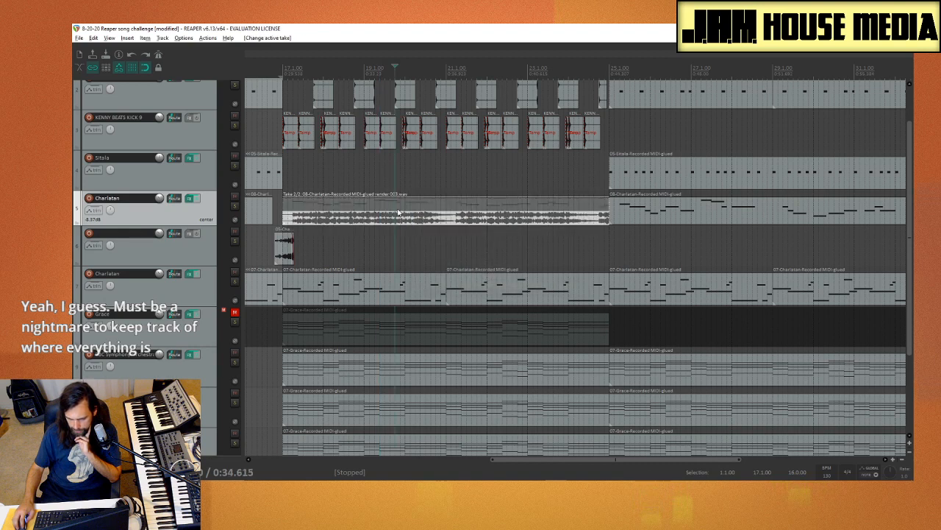
{"action": "left_click", "coordinate": [398, 208]}
{"action": "left_click", "coordinate": [400, 220]}
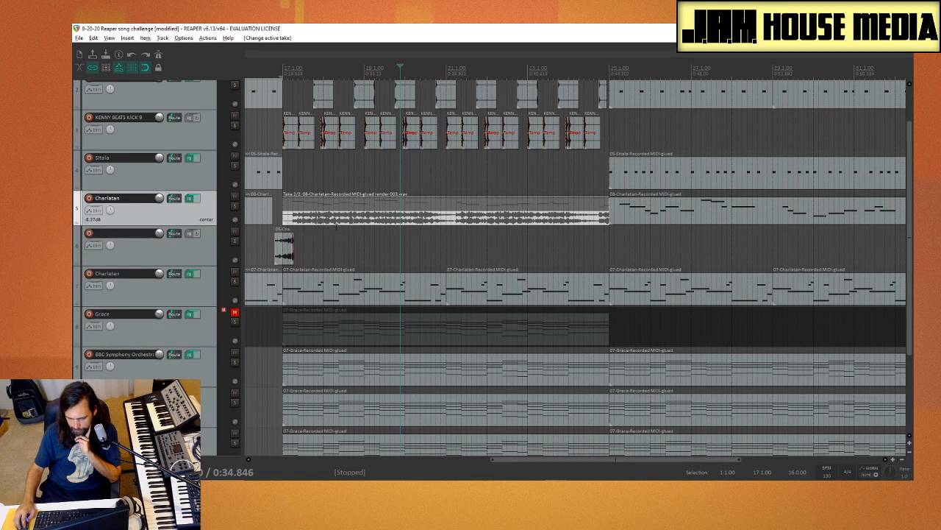
{"action": "left_click", "coordinate": [353, 210]}
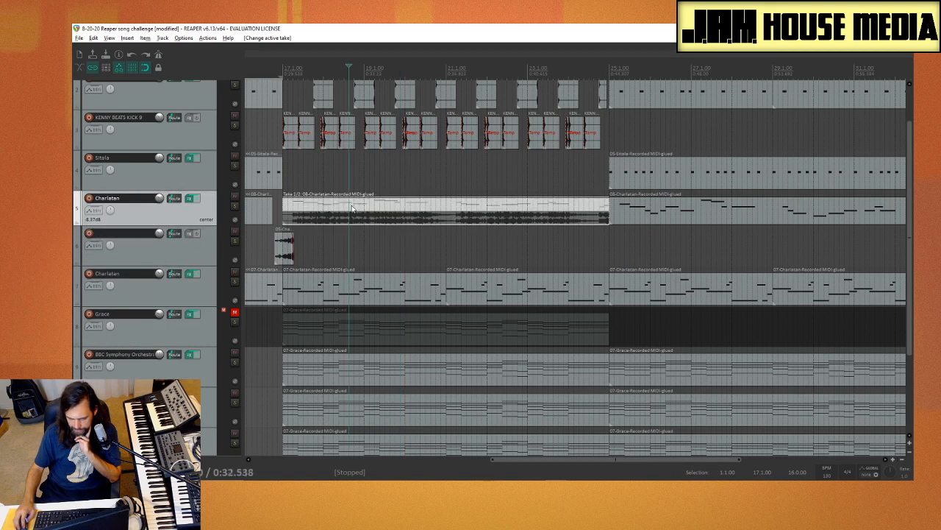
{"action": "left_click", "coordinate": [390, 220]}
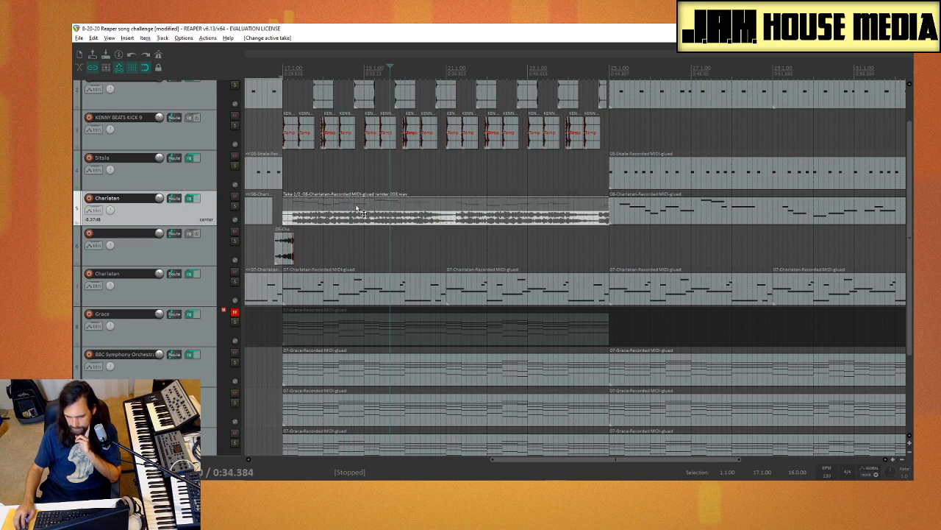
{"action": "left_click", "coordinate": [357, 211]}
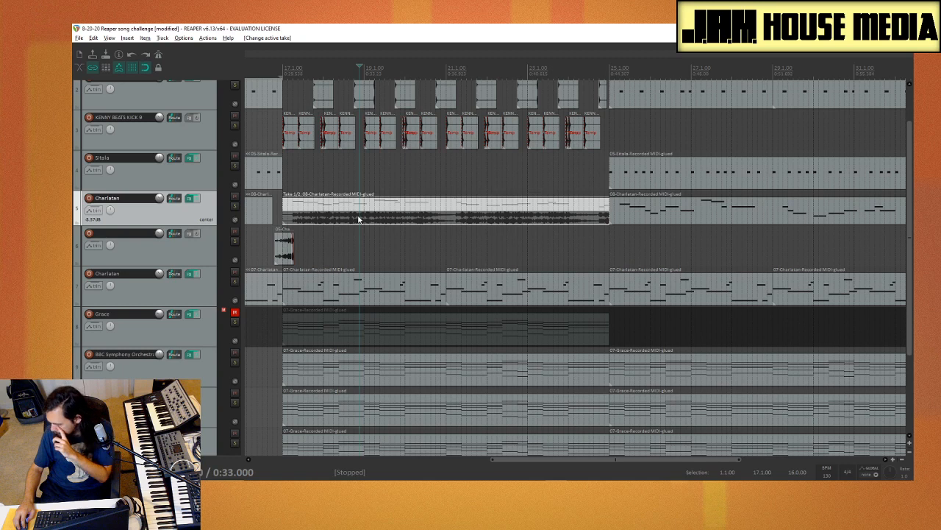
{"action": "left_click", "coordinate": [358, 218]}
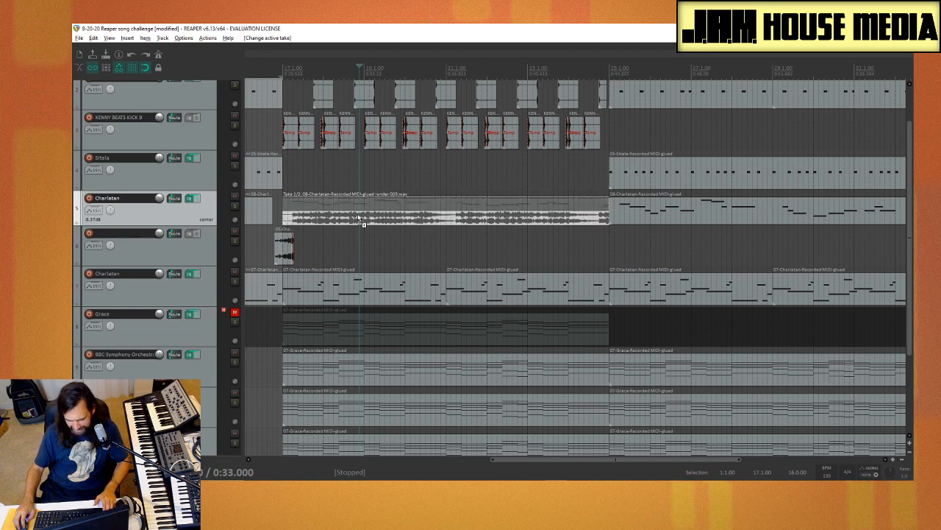
Step: Undo the take switches and the applied FX take on the Charlatan melody item at bar 17
{"action": "key", "text": "ctrl+z"}
{"action": "key", "text": "ctrl+z"}
{"action": "key", "text": "ctrl+z"}
{"action": "key", "text": "ctrl+z"}
{"action": "key", "text": "ctrl+z"}
{"action": "key", "text": "ctrl+z"}
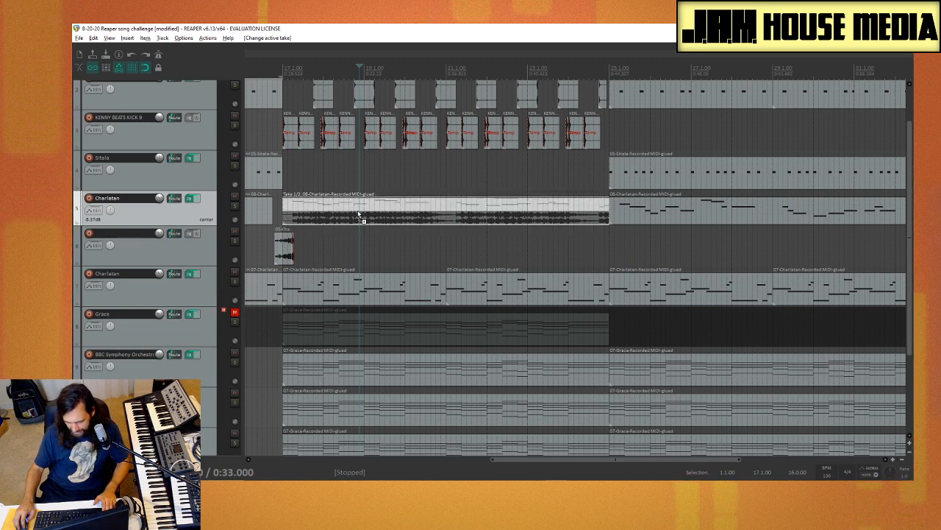
{"action": "key", "text": "ctrl+z"}
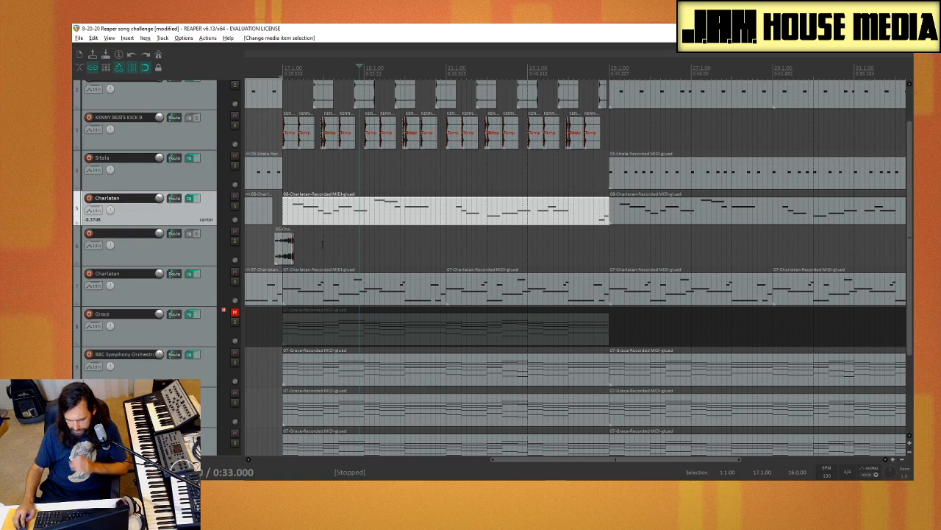
{"action": "left_click", "coordinate": [320, 243]}
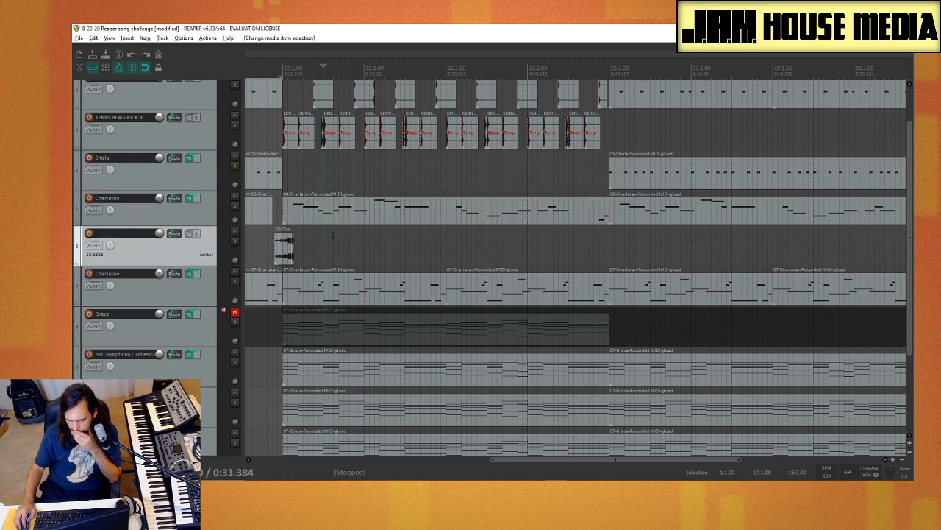
Step: Copy the last kick item before bar 9 on the KENNY BEATS KICK 9 track to the start of bar 10
{"action": "left_click_drag", "start_coordinate": [545, 460], "coordinate": [360, 453]}
{"action": "left_click", "coordinate": [435, 141]}
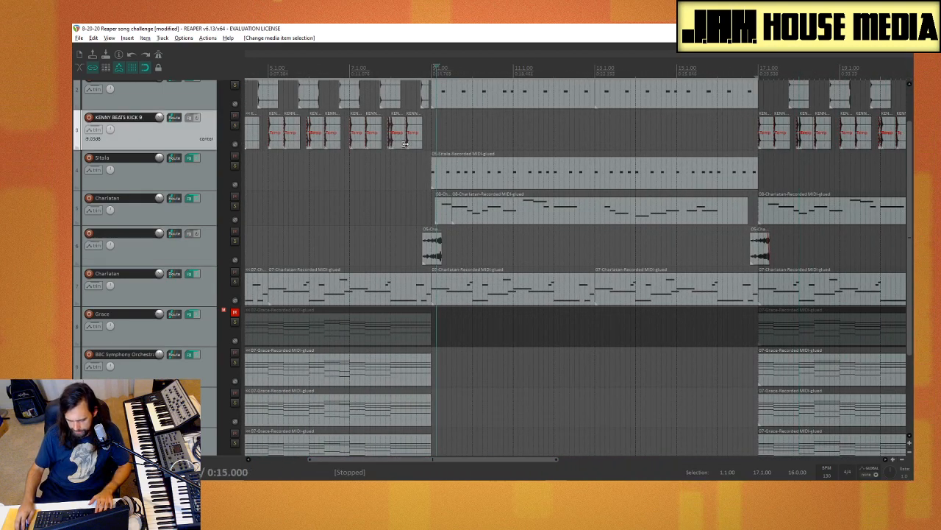
{"action": "left_click", "coordinate": [414, 143]}
{"action": "left_click_drag", "start_coordinate": [415, 145], "coordinate": [483, 146]}
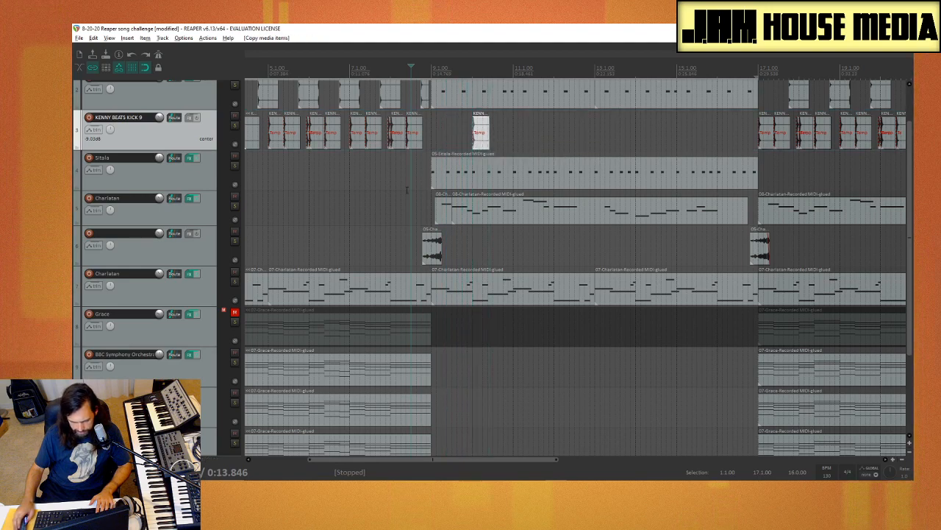
Step: Solo the kick track and copy the kick at bar 10 to a sixteenth note later
{"action": "scroll", "coordinate": [407, 190], "scroll_direction": "up", "scroll_amount": 4}
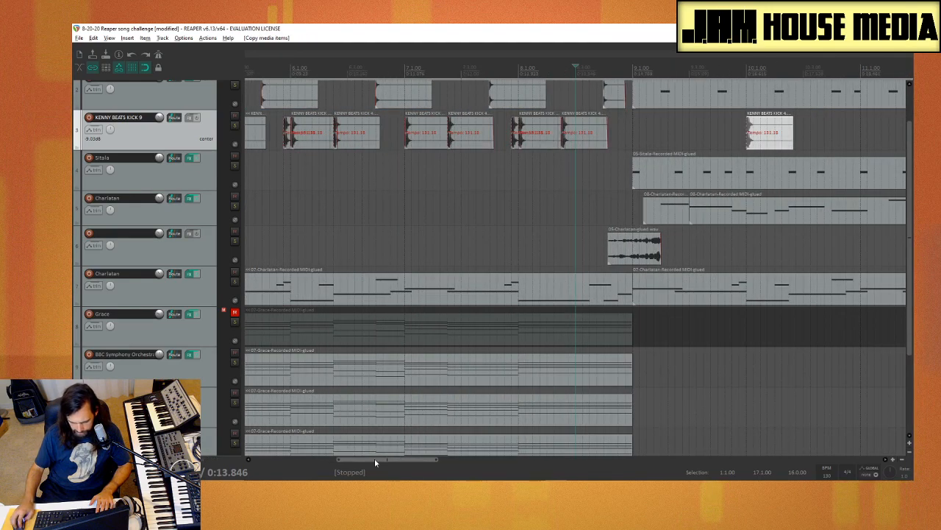
{"action": "left_click_drag", "start_coordinate": [375, 458], "coordinate": [437, 459]}
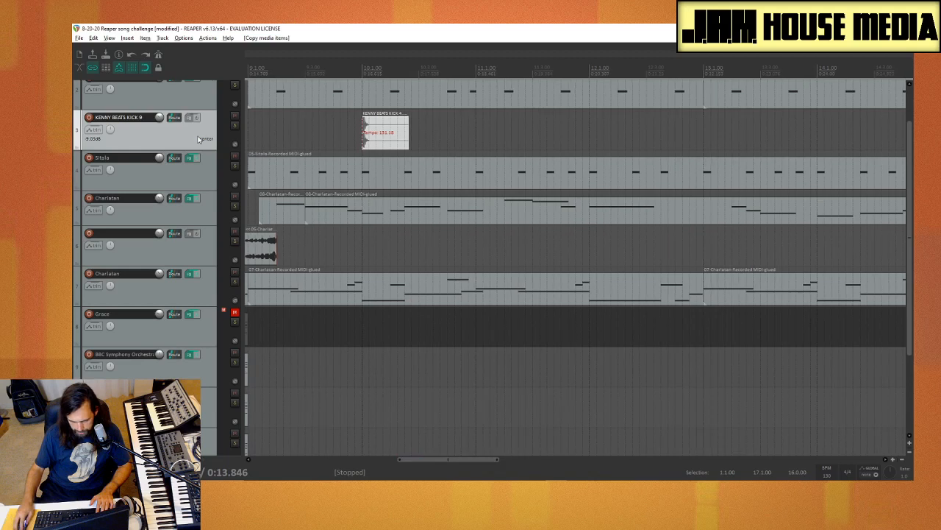
{"action": "left_click", "coordinate": [235, 125]}
{"action": "left_click_drag", "start_coordinate": [377, 133], "coordinate": [384, 134]}
{"action": "scroll", "coordinate": [382, 159], "scroll_direction": "up", "scroll_amount": 3}
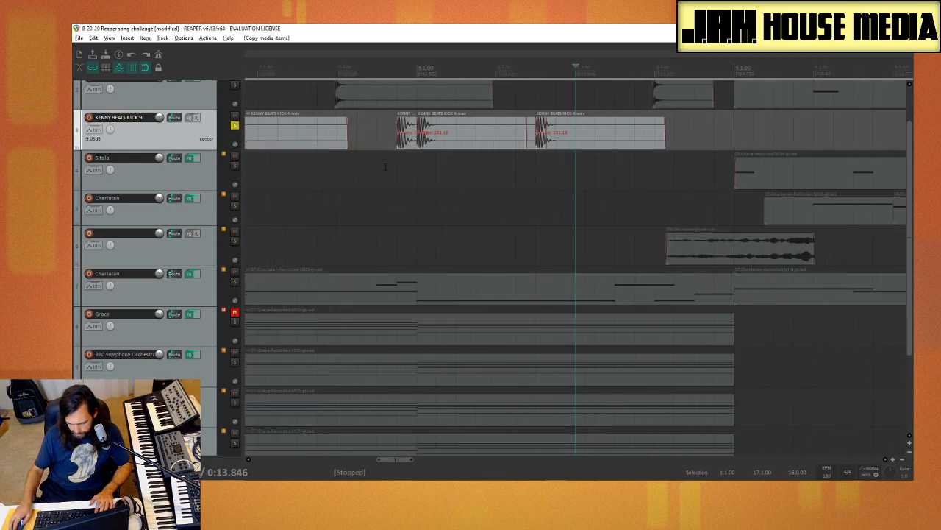
{"action": "scroll", "coordinate": [419, 149], "scroll_direction": "up", "scroll_amount": 2}
{"action": "scroll", "coordinate": [419, 149], "scroll_direction": "down", "scroll_amount": 2}
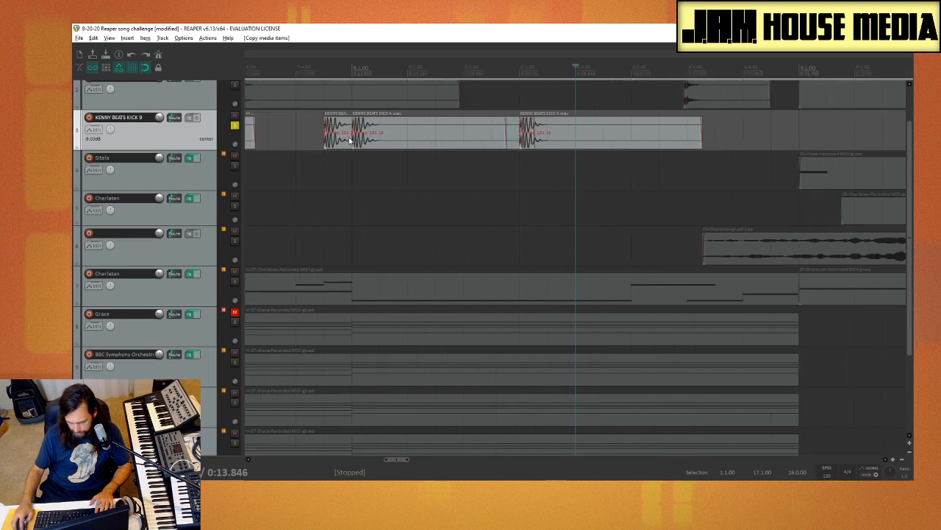
Step: Examine the two closely spaced kicks around bar 8 and play them soloed
{"action": "left_click", "coordinate": [328, 132]}
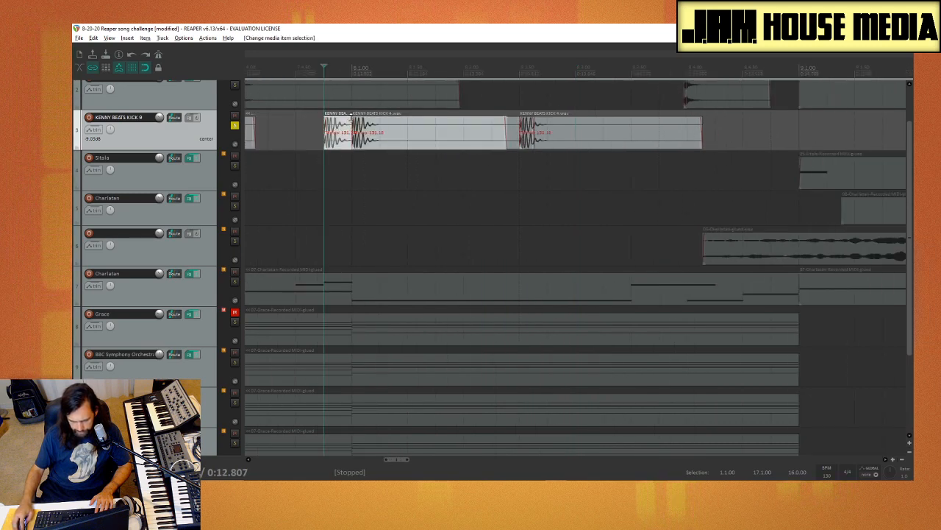
{"action": "left_click", "coordinate": [361, 130]}
{"action": "left_click", "coordinate": [307, 126]}
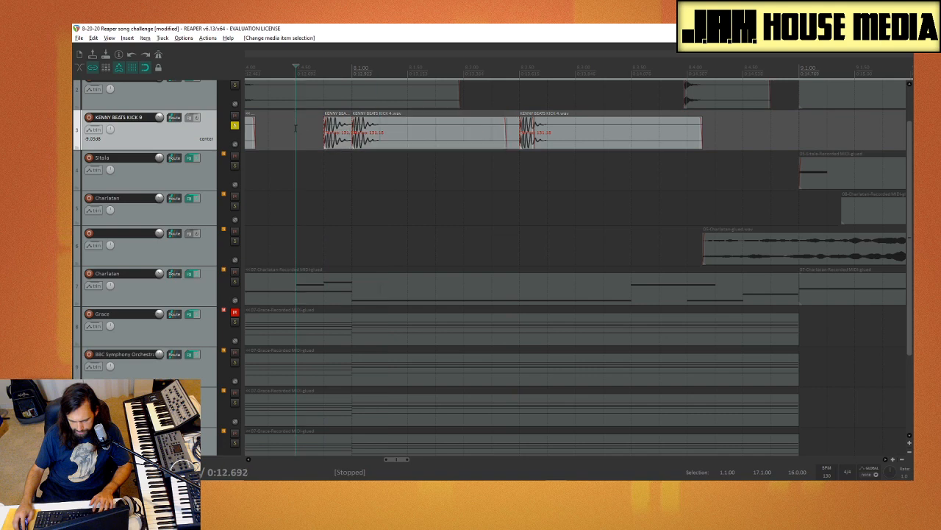
{"action": "key", "text": "space"}
{"action": "key", "text": "space"}
{"action": "left_click", "coordinate": [435, 154]}
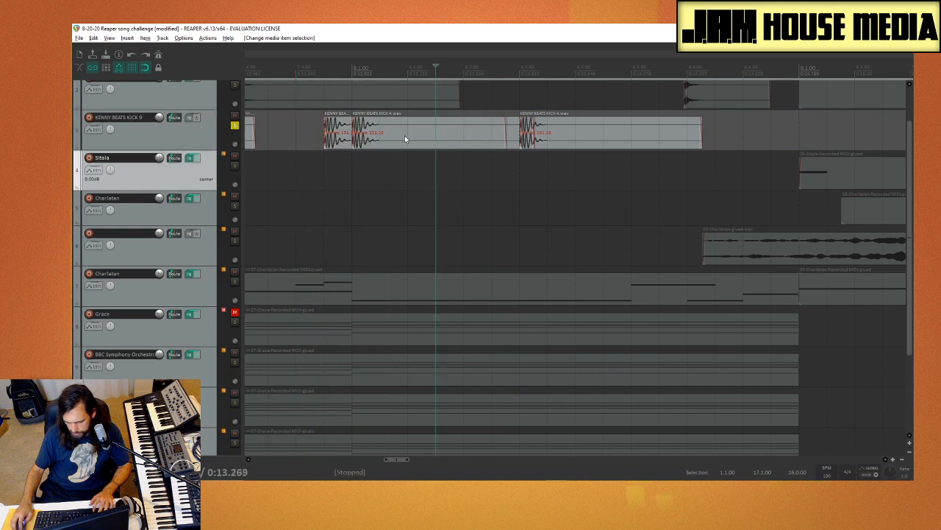
Step: Move the second kick at bar 10 onto the Sitala track, slightly after the start of the bar with snapping off
{"action": "scroll", "coordinate": [383, 160], "scroll_direction": "down", "scroll_amount": 2}
{"action": "scroll", "coordinate": [758, 128], "scroll_direction": "up", "scroll_amount": 2}
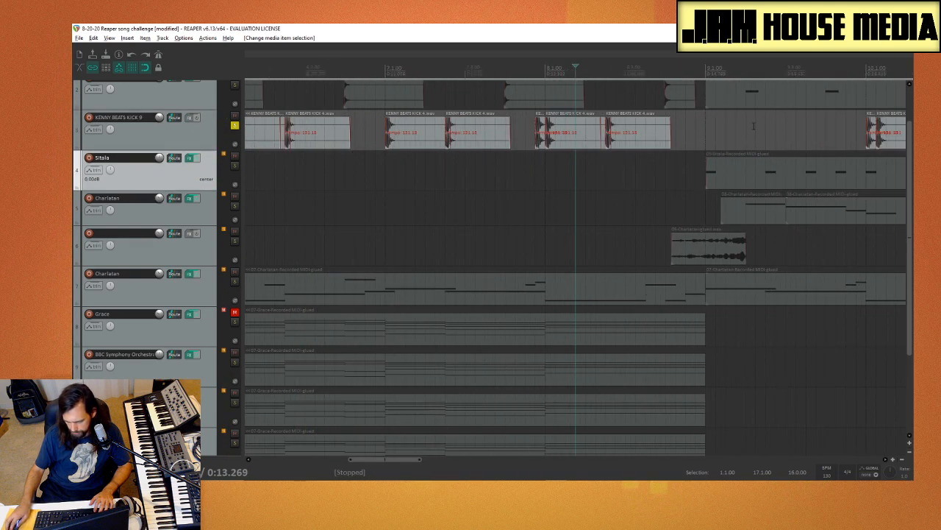
{"action": "scroll", "coordinate": [785, 125], "scroll_direction": "down", "scroll_amount": 2}
{"action": "left_click", "coordinate": [723, 131]}
{"action": "scroll", "coordinate": [699, 176], "scroll_direction": "up", "scroll_amount": 8}
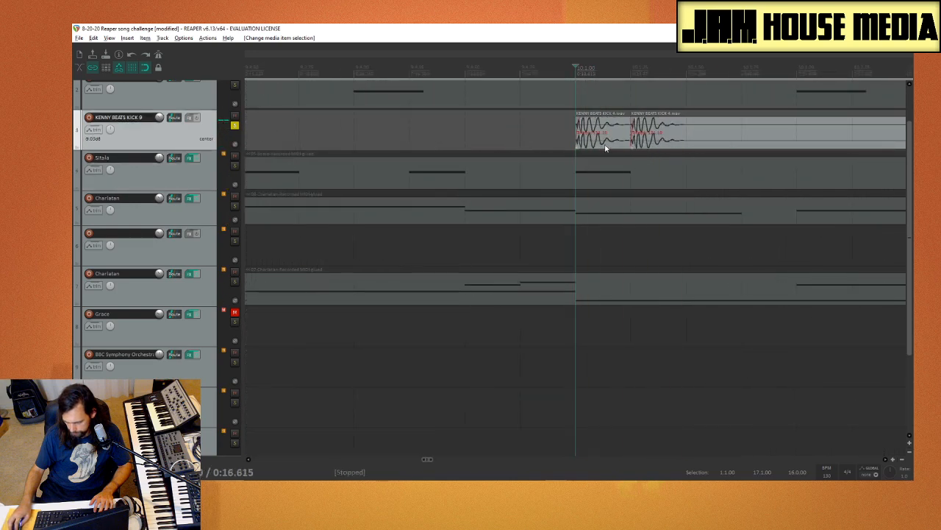
{"action": "left_click", "coordinate": [702, 133]}
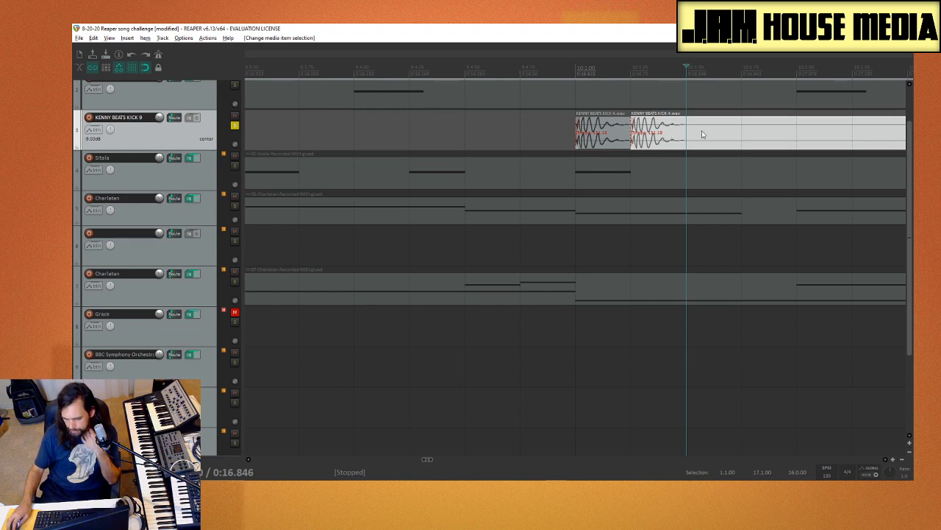
{"action": "left_click_drag", "start_coordinate": [700, 135], "coordinate": [665, 177]}
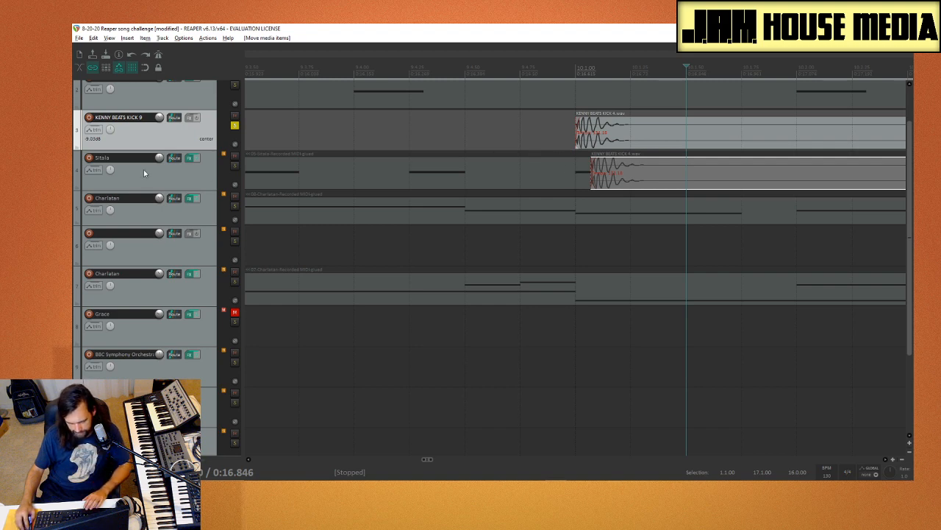
Step: Solo the Sitala track instead of the kick track and play the passage into bar 10
{"action": "left_click", "coordinate": [235, 165]}
{"action": "left_click", "coordinate": [235, 125]}
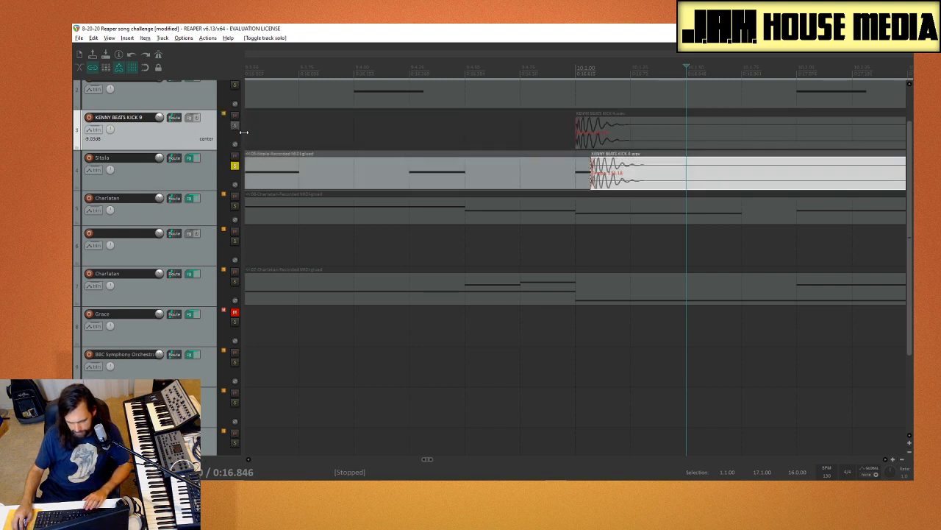
{"action": "left_click", "coordinate": [377, 150]}
{"action": "key", "text": "space"}
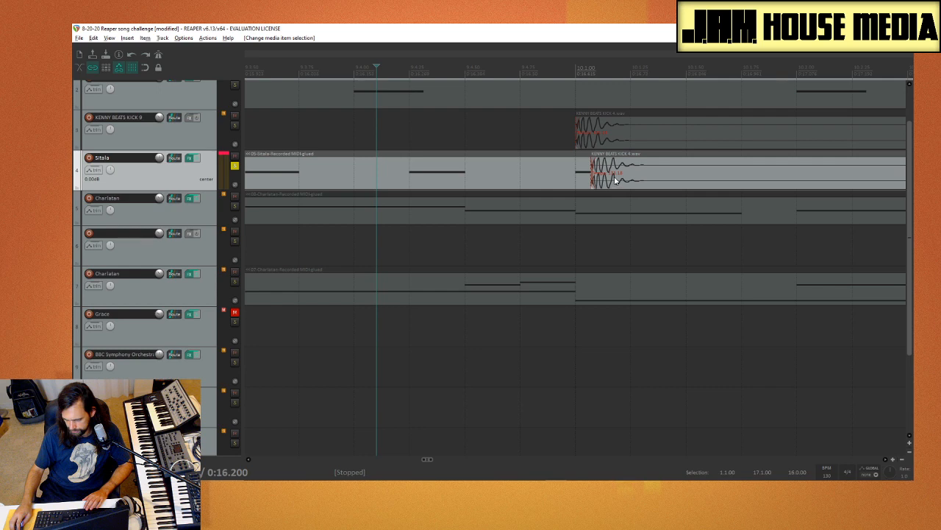
Step: Move the kick from the Sitala track to the upper Charlatan track just after bar 10, solo that track and play it
{"action": "left_click_drag", "start_coordinate": [619, 184], "coordinate": [614, 208]}
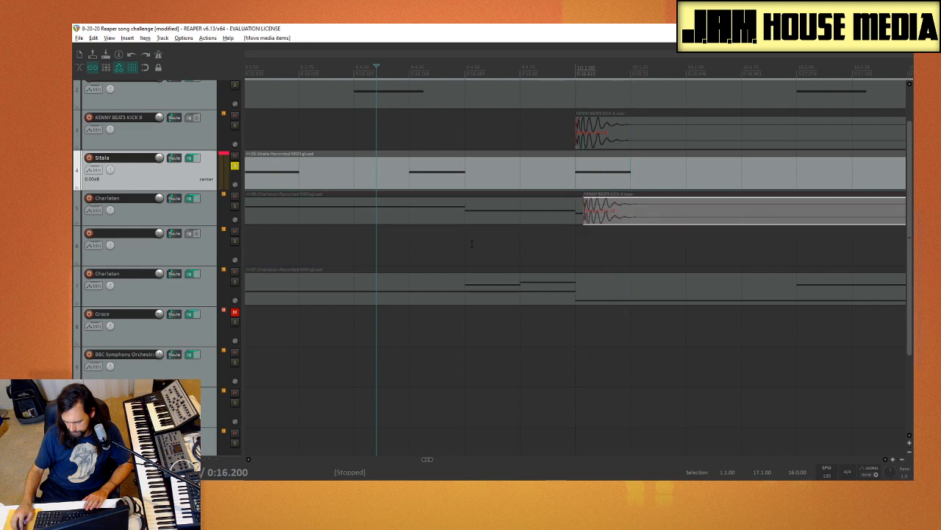
{"action": "left_click", "coordinate": [451, 244]}
{"action": "left_click", "coordinate": [235, 206]}
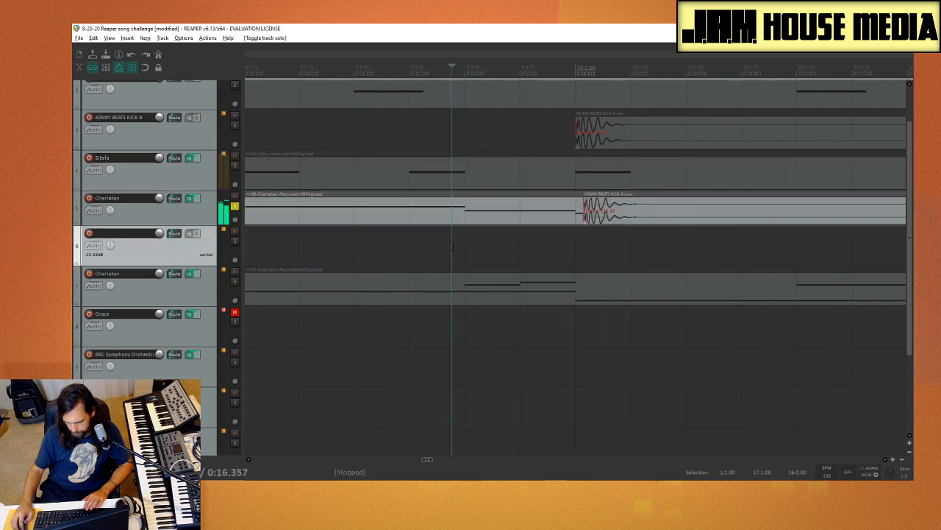
{"action": "key", "text": "space"}
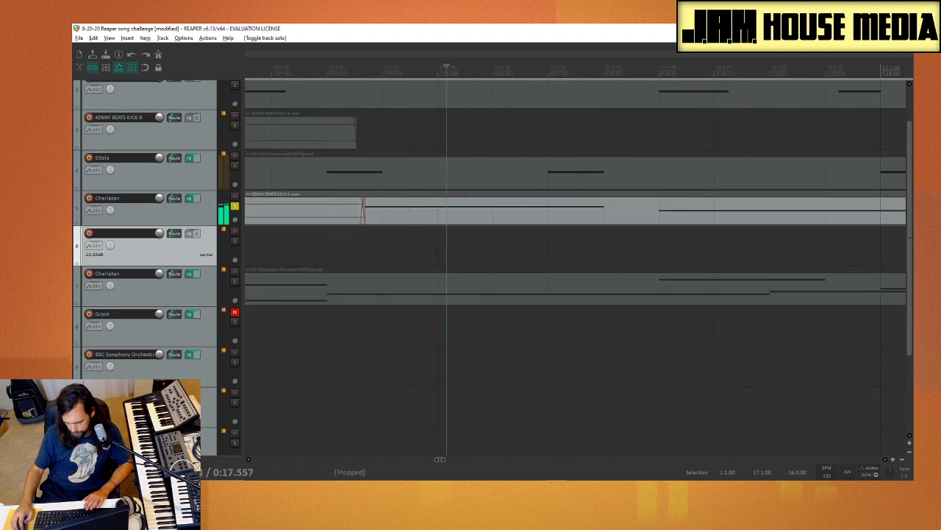
Step: Replay the soloed Charlatan track from just before bar 10 to hear the kick through its effects
{"action": "scroll", "coordinate": [350, 227], "scroll_direction": "down", "scroll_amount": 3}
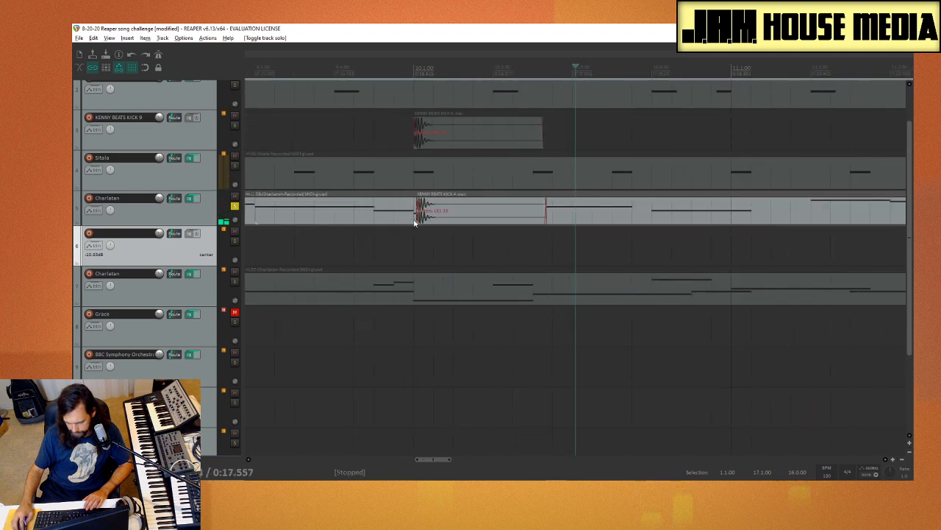
{"action": "left_click", "coordinate": [358, 246]}
{"action": "key", "text": "space"}
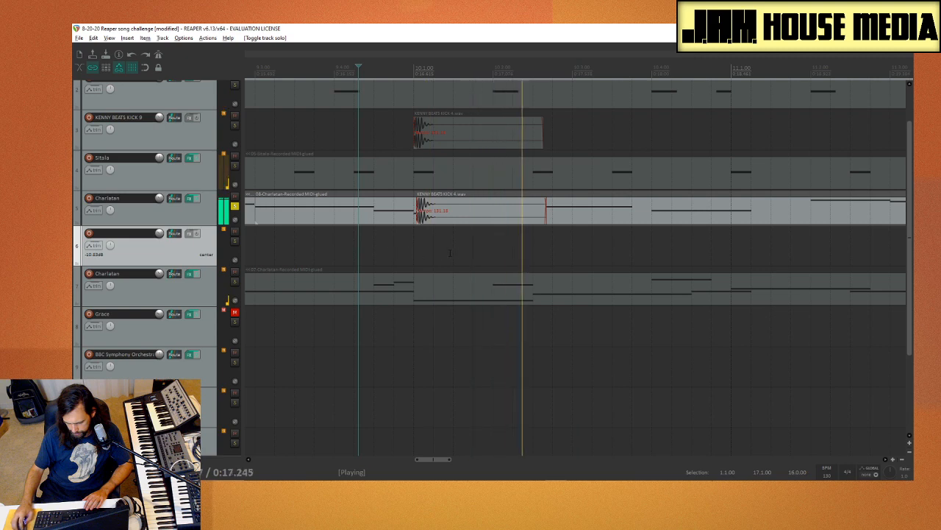
{"action": "key", "text": "space"}
Step: Shift the kick on the soloed Charlatan track slightly earlier, to just before bar 10, and play the passage
{"action": "key", "text": "space"}
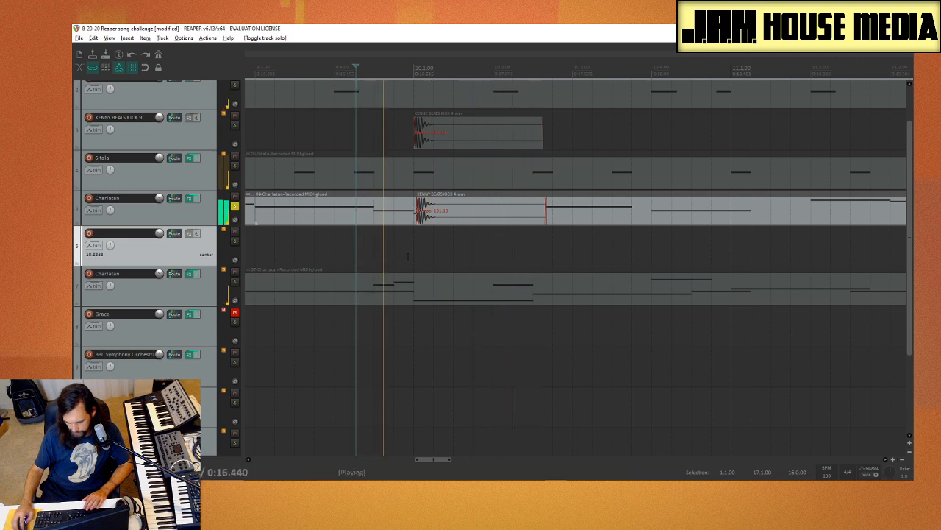
{"action": "key", "text": "space"}
{"action": "mouse_move", "coordinate": [457, 221]}
{"action": "left_mouse_down"}
{"action": "mouse_move", "coordinate": [541, 222]}
{"action": "mouse_move", "coordinate": [515, 167]}
{"action": "mouse_move", "coordinate": [478, 143]}
{"action": "mouse_move", "coordinate": [576, 140]}
{"action": "mouse_move", "coordinate": [462, 139]}
{"action": "mouse_move", "coordinate": [419, 168]}
{"action": "mouse_move", "coordinate": [467, 223]}
{"action": "mouse_move", "coordinate": [453, 223]}
{"action": "left_mouse_up"}
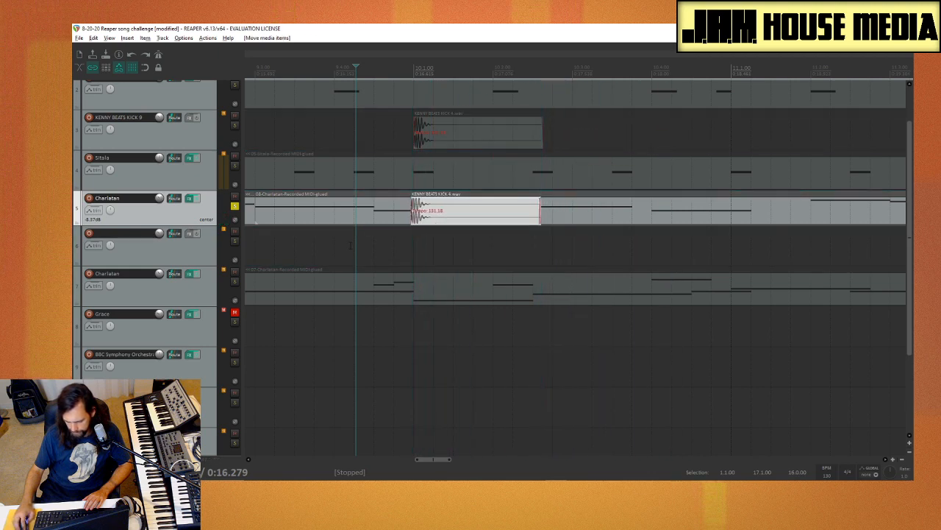
{"action": "left_click", "coordinate": [335, 256]}
{"action": "left_click", "coordinate": [329, 256]}
{"action": "key", "text": "space"}
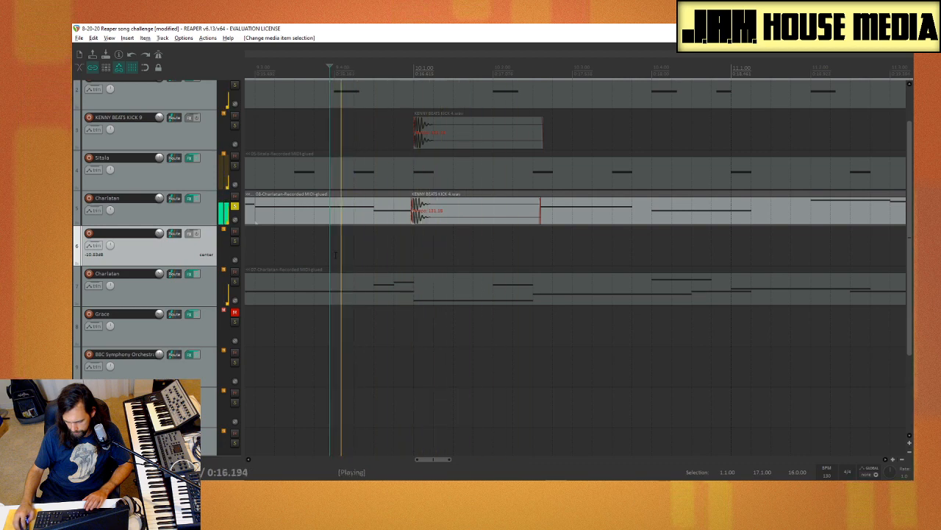
{"action": "key", "text": "space"}
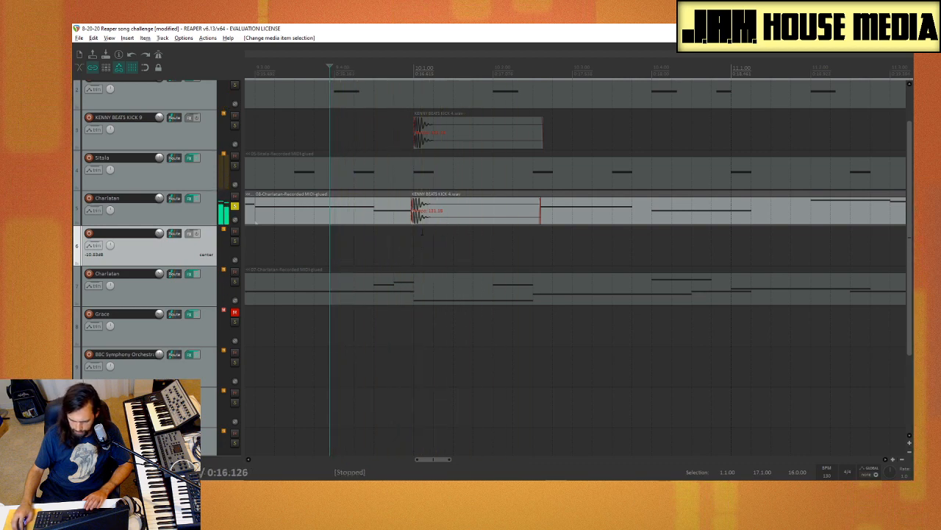
Step: Move the kick on the soloed Charlatan track to just before beat 2 of bar 10 and replay the passage several times
{"action": "left_click_drag", "start_coordinate": [450, 221], "coordinate": [501, 224]}
{"action": "key", "text": "space"}
{"action": "key", "text": "space"}
{"action": "key", "text": "space"}
{"action": "key", "text": "space"}
{"action": "key", "text": "space"}
{"action": "key", "text": "space"}
{"action": "key", "text": "space"}
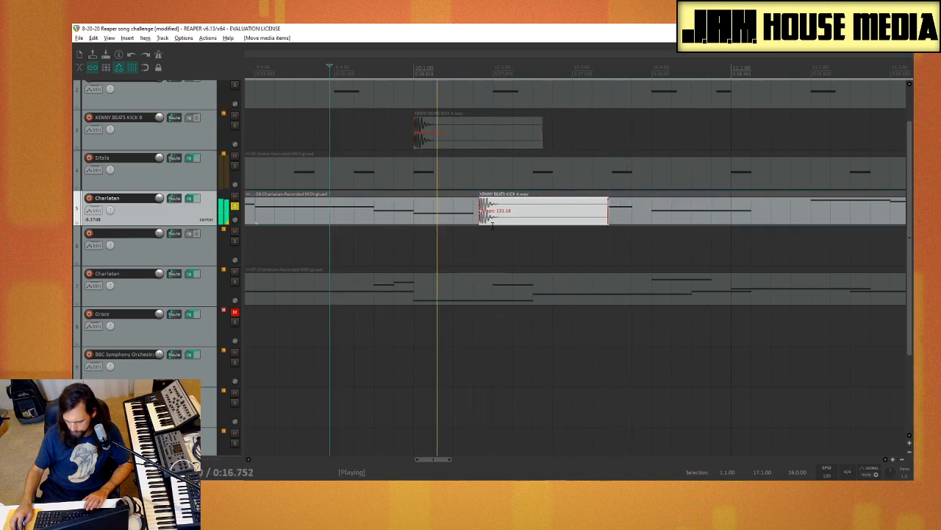
{"action": "key", "text": "space"}
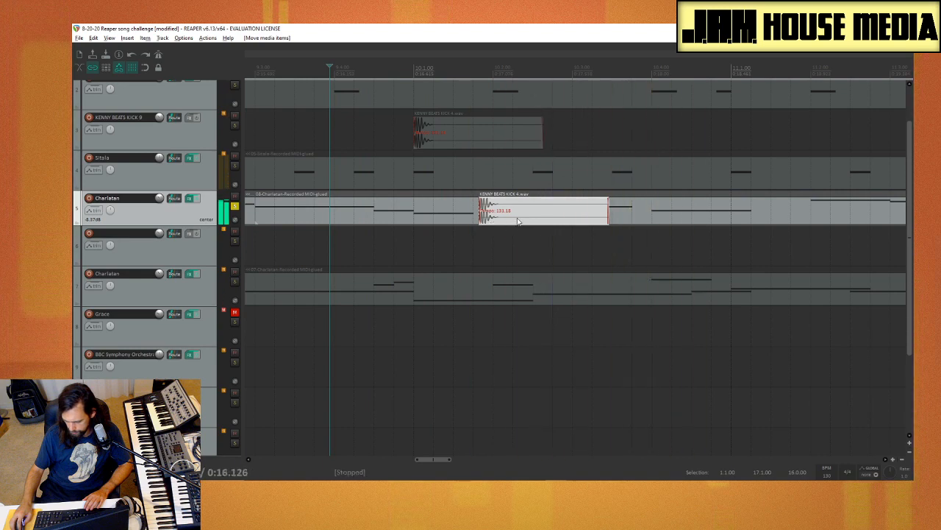
{"action": "key", "text": "space"}
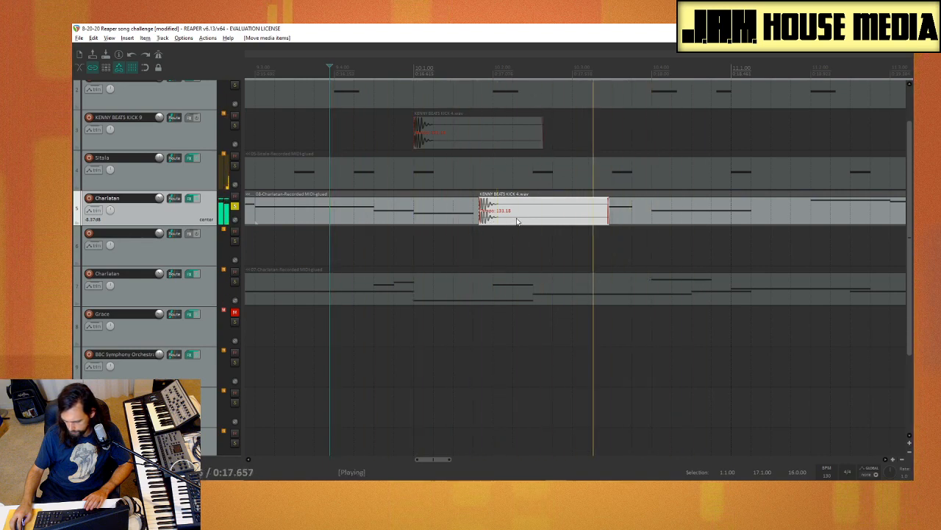
{"action": "key", "text": "space"}
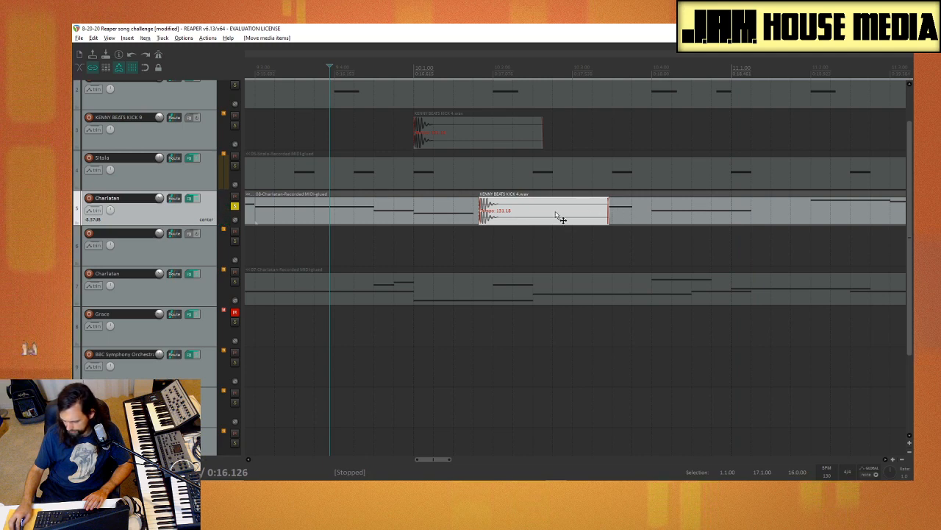
Step: Return the trial kick to the KENNY BEATS KICK 9 track, delete both kicks at bar 10 and unsolo the Charlatan track
{"action": "left_click_drag", "start_coordinate": [559, 212], "coordinate": [601, 140]}
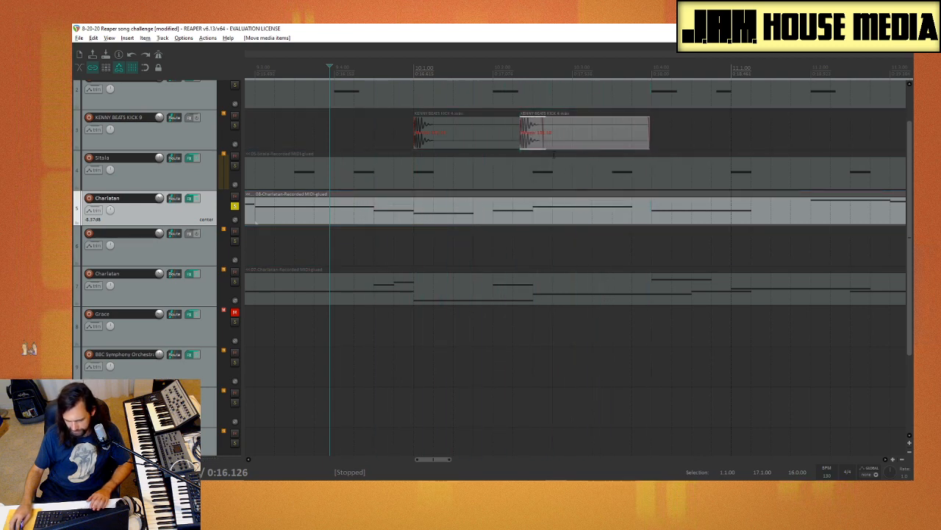
{"action": "scroll", "coordinate": [509, 207], "scroll_direction": "down", "scroll_amount": 5}
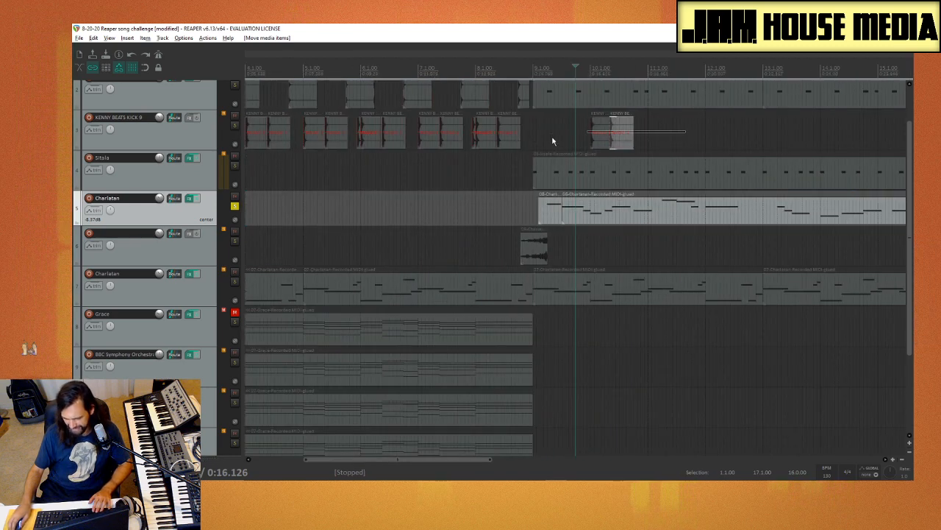
{"action": "key", "text": "Delete"}
{"action": "left_click", "coordinate": [390, 175]}
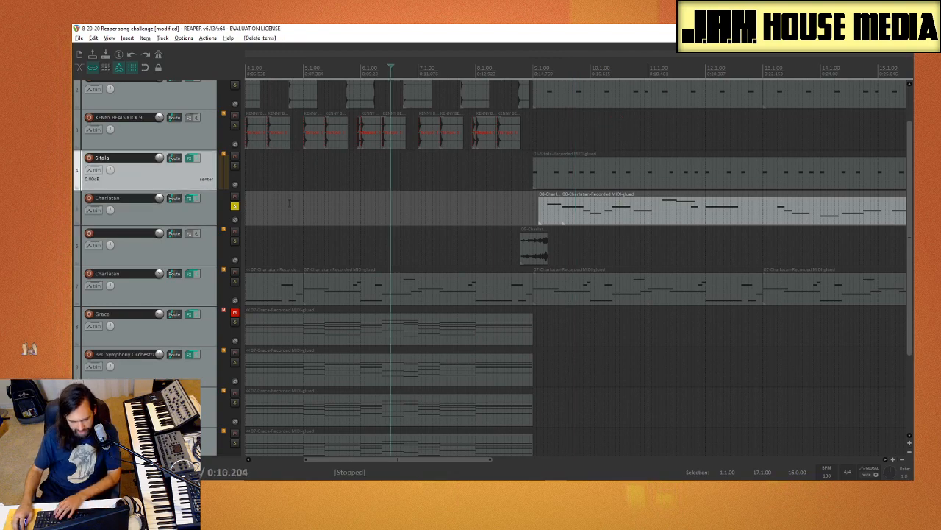
{"action": "left_click", "coordinate": [235, 208]}
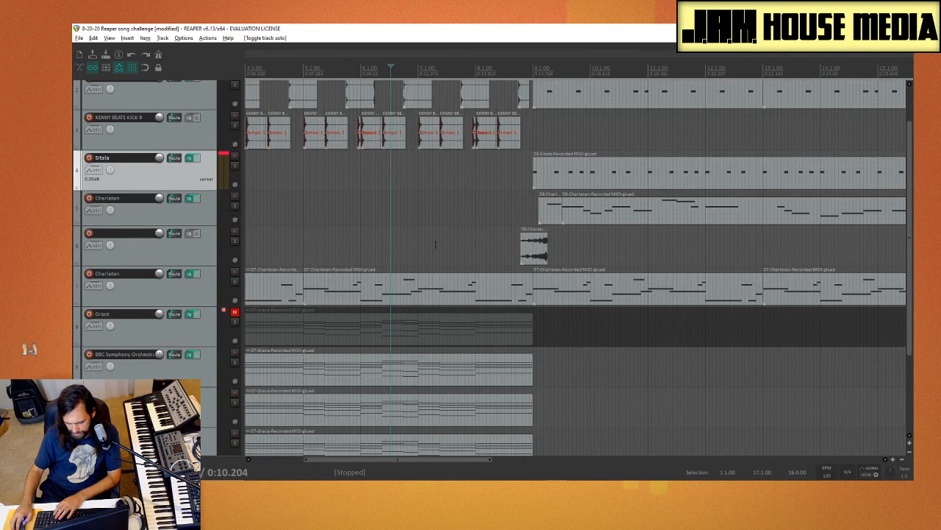
Step: Play the full arrangement from the middle of bar 6 into bar 17 to review how the sections flow
{"action": "scroll", "coordinate": [191, 263], "scroll_direction": "down", "scroll_amount": 3}
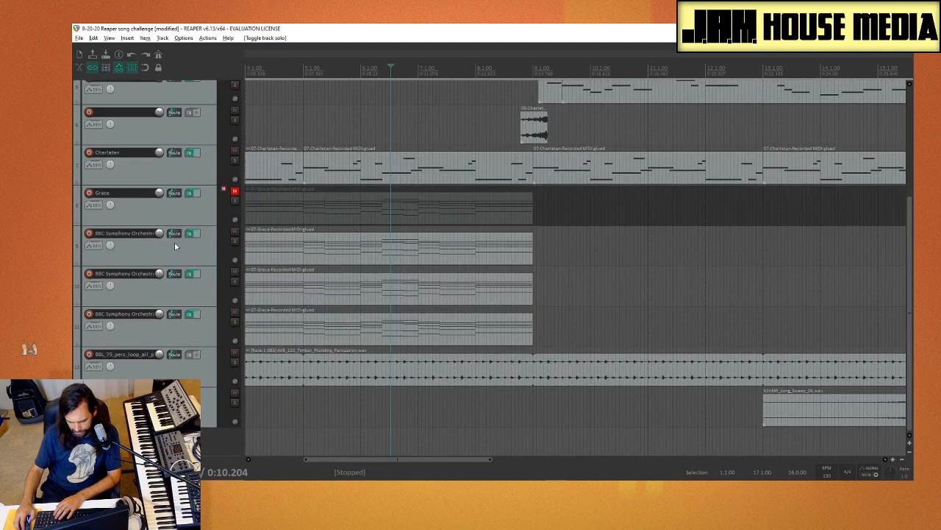
{"action": "scroll", "coordinate": [174, 242], "scroll_direction": "up", "scroll_amount": 1}
{"action": "scroll", "coordinate": [176, 252], "scroll_direction": "up", "scroll_amount": 3}
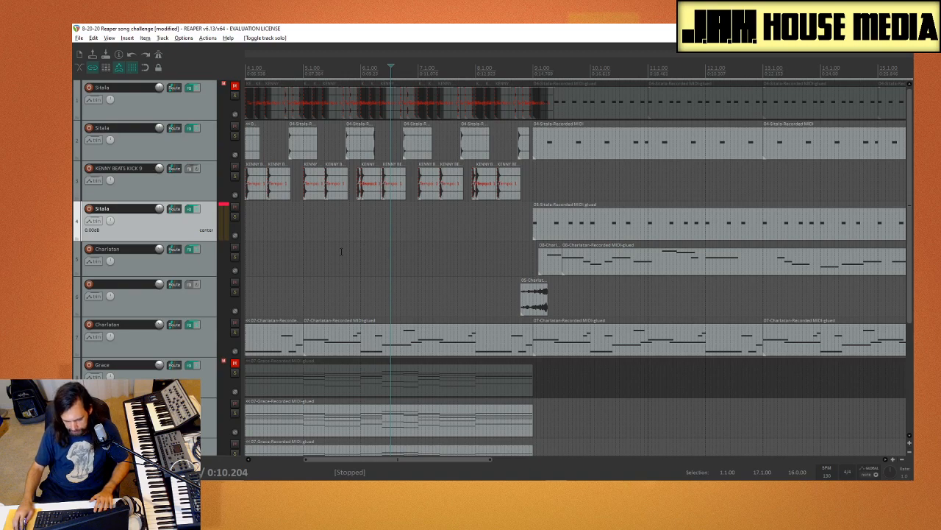
{"action": "scroll", "coordinate": [279, 270], "scroll_direction": "left", "scroll_amount": 3}
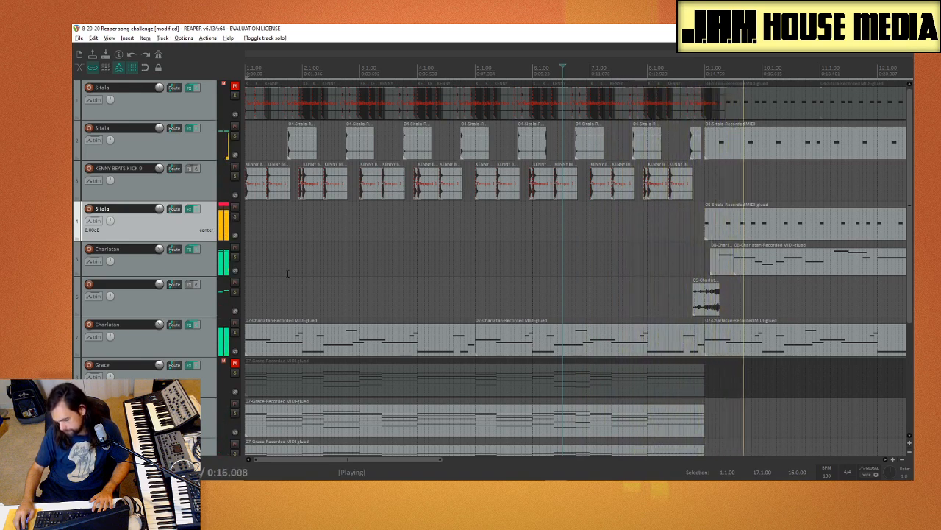
{"action": "scroll", "coordinate": [286, 393], "scroll_direction": "down", "scroll_amount": 5}
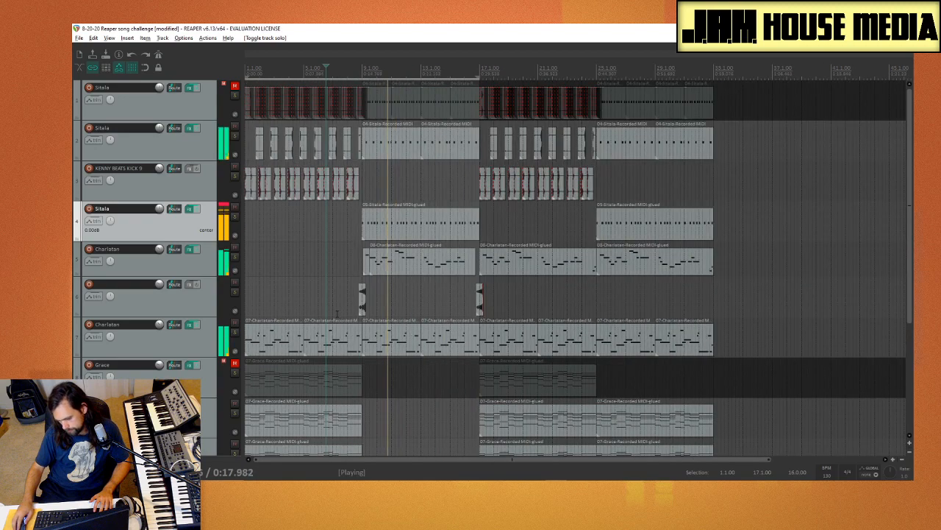
{"action": "scroll", "coordinate": [325, 315], "scroll_direction": "up", "scroll_amount": 2}
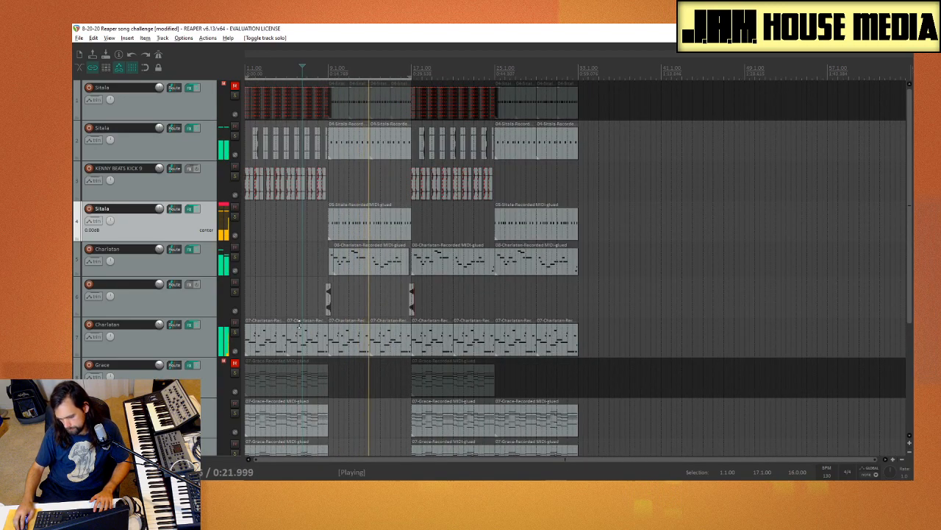
{"action": "left_click", "coordinate": [146, 340]}
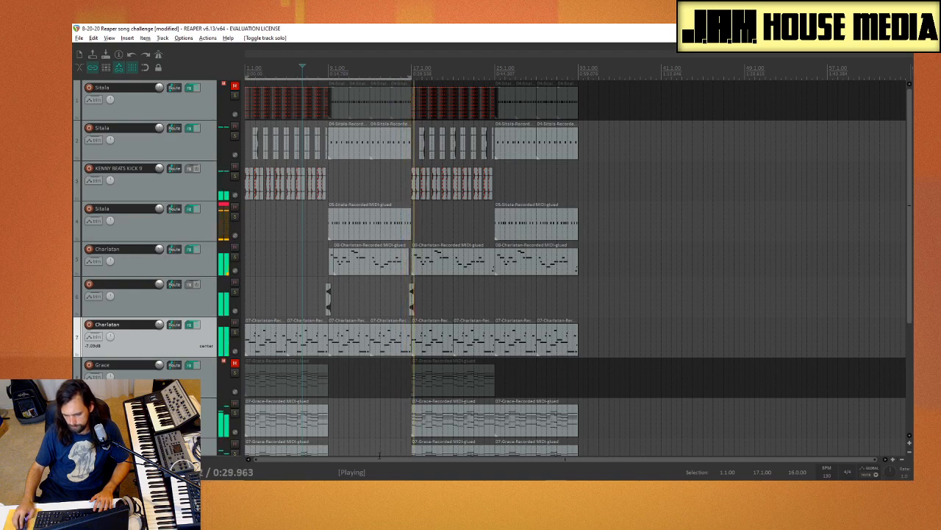
Step: Move the KSHMR long sweep earlier so it ends at beat 4 of bar 16, in line with the upper Charlatan item's end
{"action": "scroll", "coordinate": [346, 401], "scroll_direction": "up", "scroll_amount": 3}
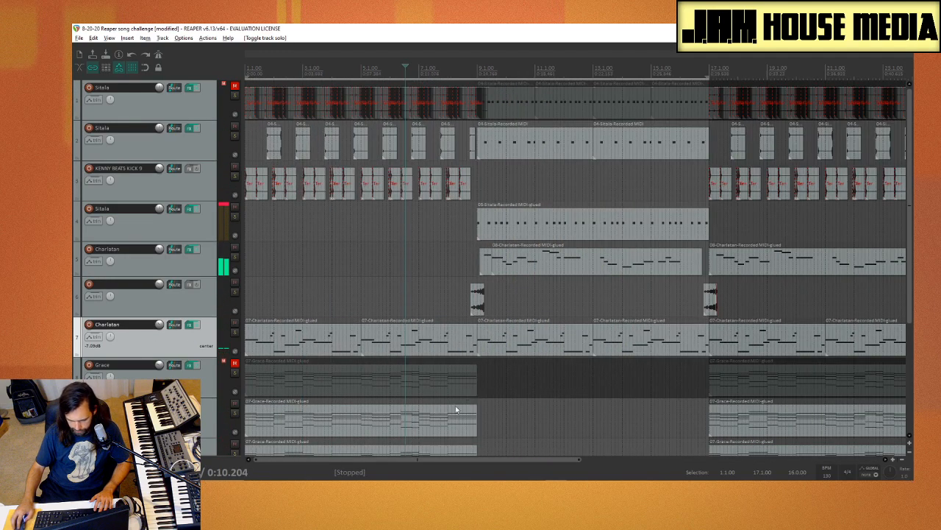
{"action": "scroll", "coordinate": [457, 408], "scroll_direction": "down", "scroll_amount": 4}
{"action": "scroll", "coordinate": [457, 409], "scroll_direction": "up", "scroll_amount": 3}
{"action": "scroll", "coordinate": [143, 359], "scroll_direction": "down", "scroll_amount": 4}
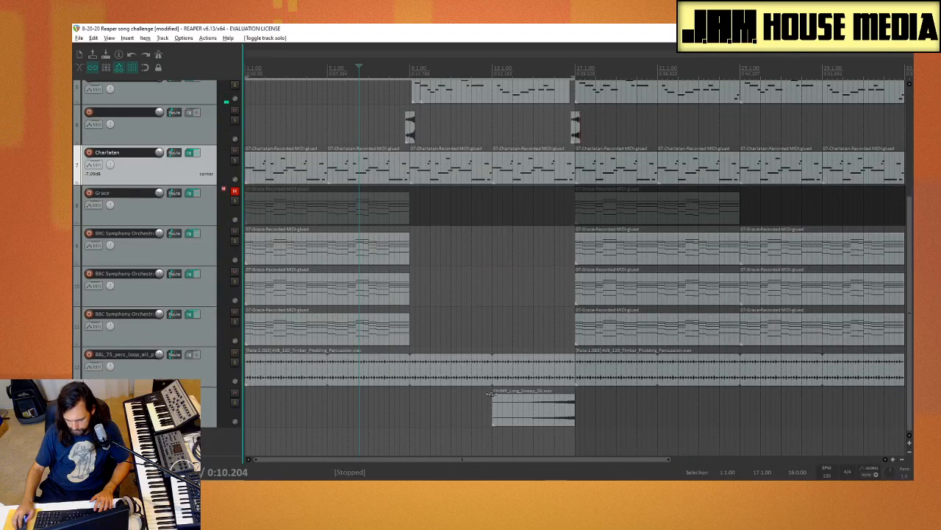
{"action": "left_click", "coordinate": [569, 409]}
{"action": "left_click_drag", "start_coordinate": [554, 417], "coordinate": [545, 419]}
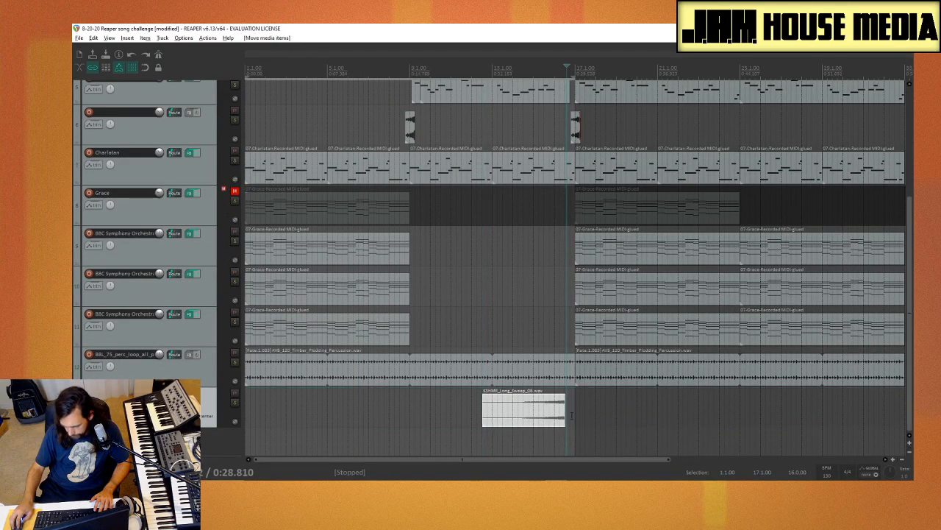
{"action": "scroll", "coordinate": [561, 428], "scroll_direction": "up", "scroll_amount": 3}
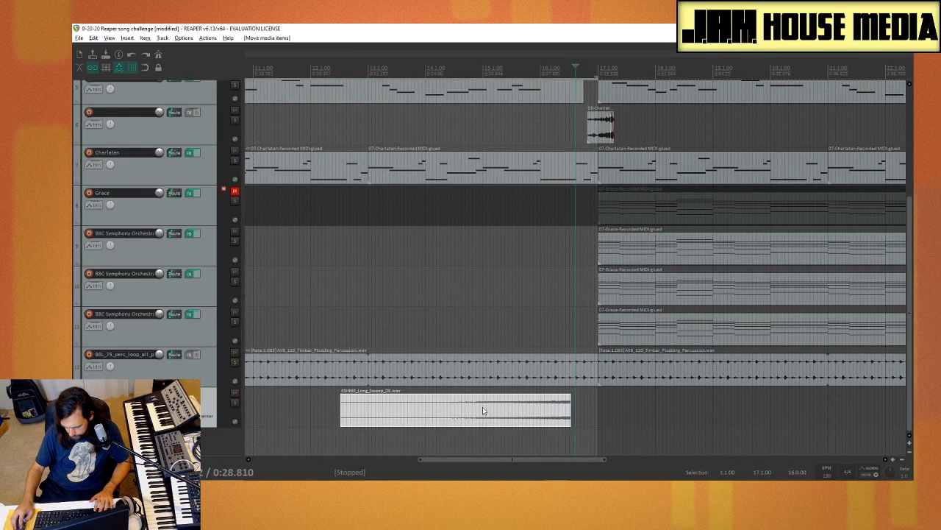
{"action": "left_click_drag", "start_coordinate": [482, 408], "coordinate": [527, 420]}
{"action": "left_click", "coordinate": [494, 439]}
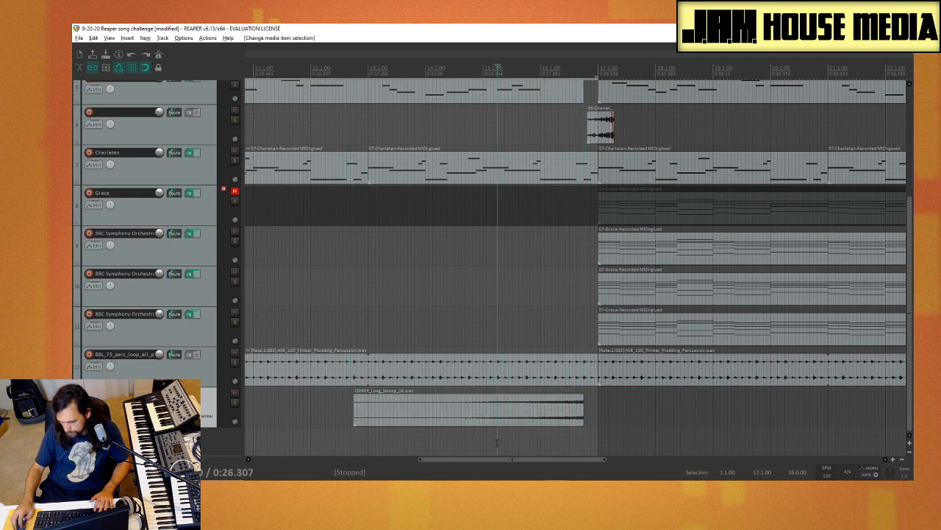
Step: Play the transition into bar 17 from bar 15 and again from bar 16 to check the sweep's new ending
{"action": "key", "text": "space"}
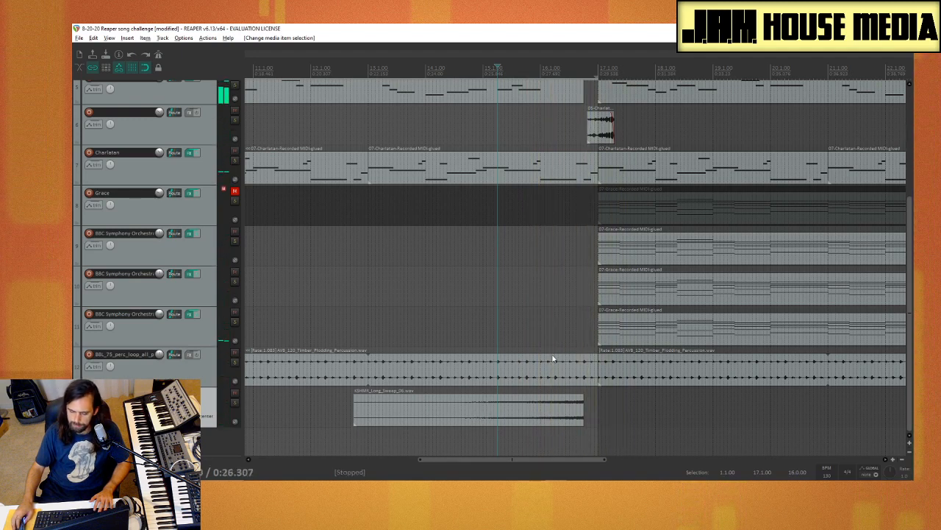
{"action": "key", "text": "space"}
{"action": "scroll", "coordinate": [548, 276], "scroll_direction": "up", "scroll_amount": 2}
{"action": "scroll", "coordinate": [150, 364], "scroll_direction": "up", "scroll_amount": 4}
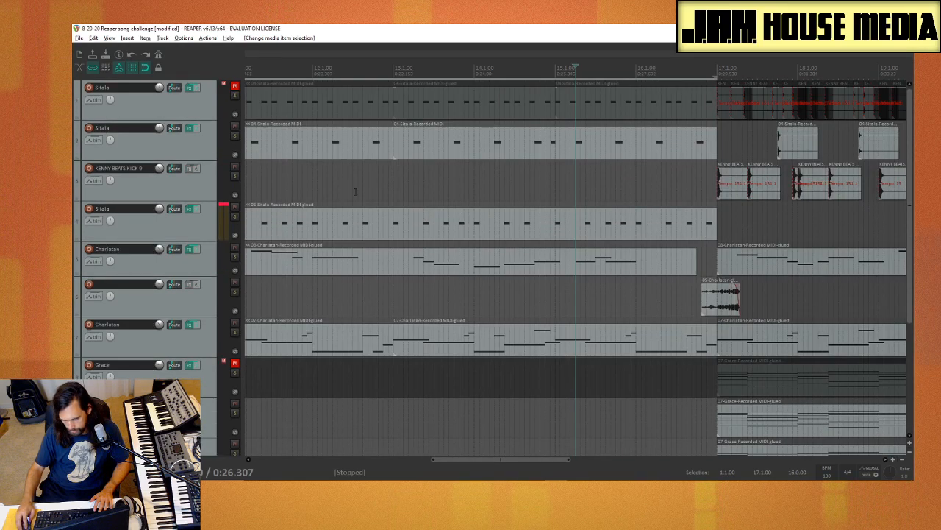
{"action": "left_click", "coordinate": [630, 189]}
{"action": "key", "text": "space"}
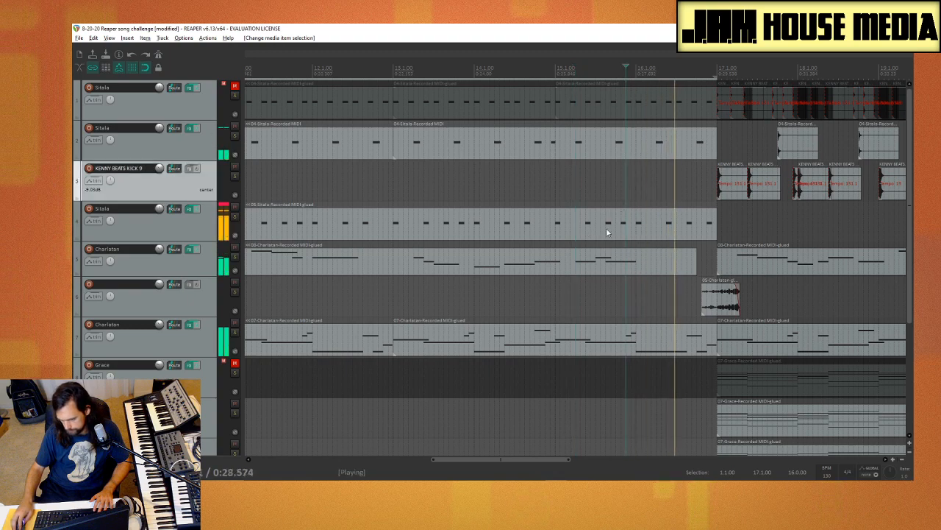
{"action": "key", "text": "space"}
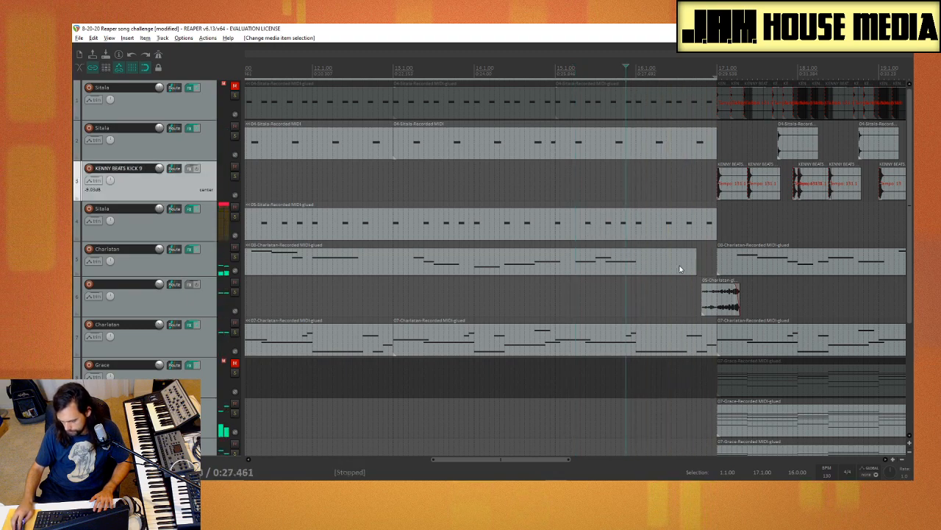
Step: Trim the end of the Timber Plodding Percussion loop before bar 17 back to beat 4 of bar 16
{"action": "scroll", "coordinate": [653, 309], "scroll_direction": "down", "scroll_amount": 3}
{"action": "scroll", "coordinate": [122, 314], "scroll_direction": "down", "scroll_amount": 5}
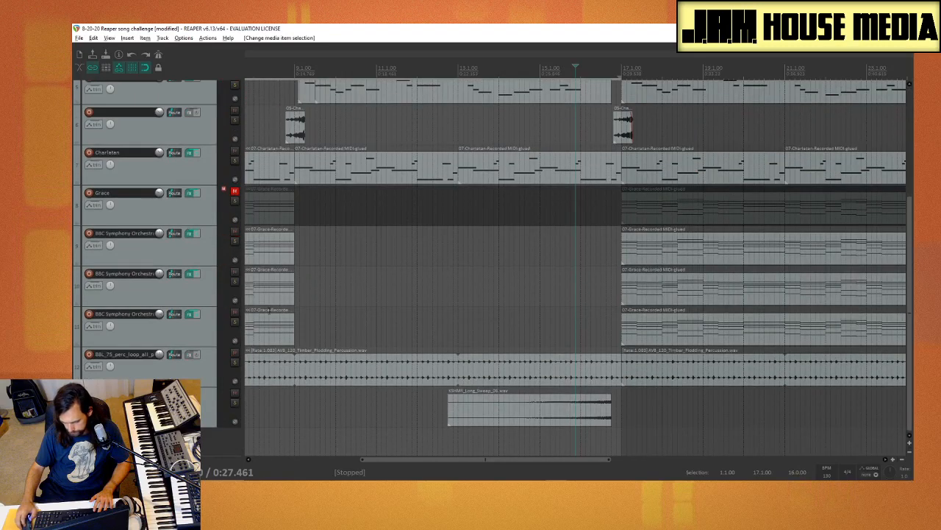
{"action": "left_click", "coordinate": [620, 364]}
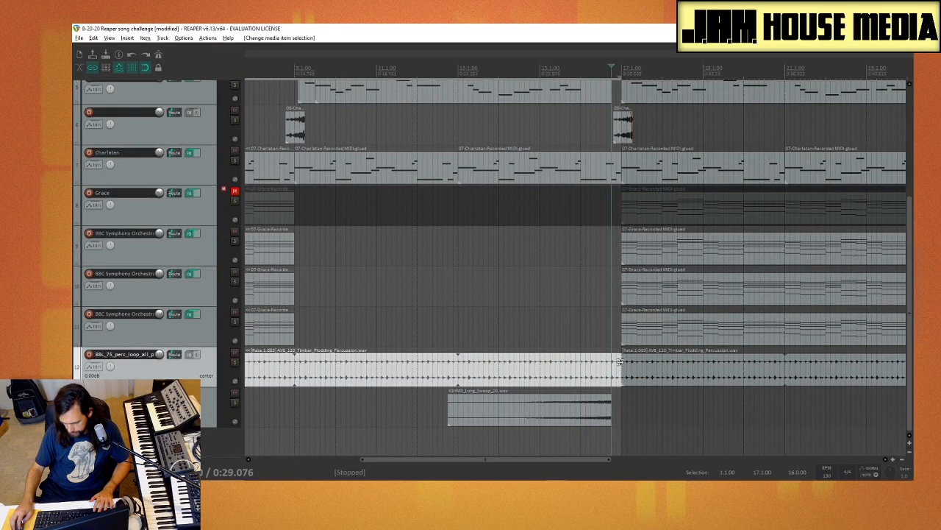
{"action": "left_click_drag", "start_coordinate": [620, 363], "coordinate": [608, 363]}
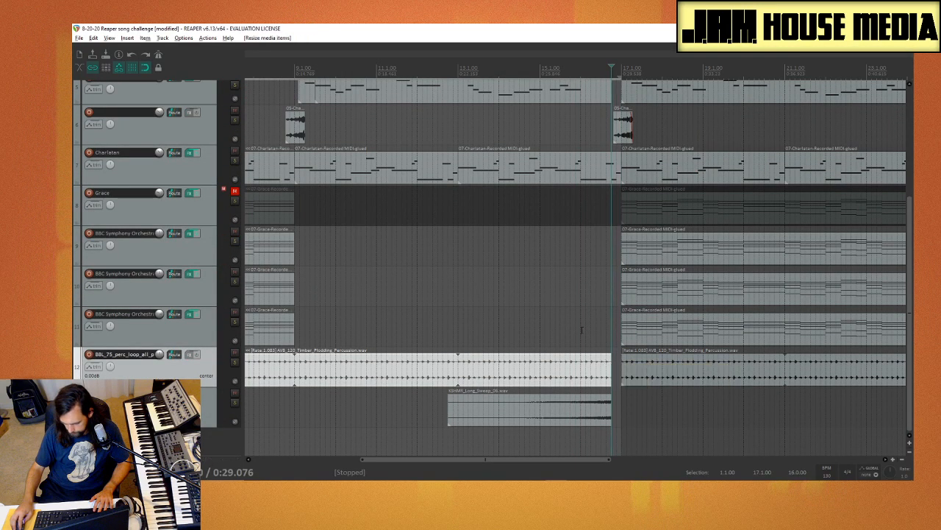
Step: Play the transition into bar 17 from the second half of bar 15 and again from its start to hear the percussion gap
{"action": "left_click", "coordinate": [581, 320]}
{"action": "key", "text": "space"}
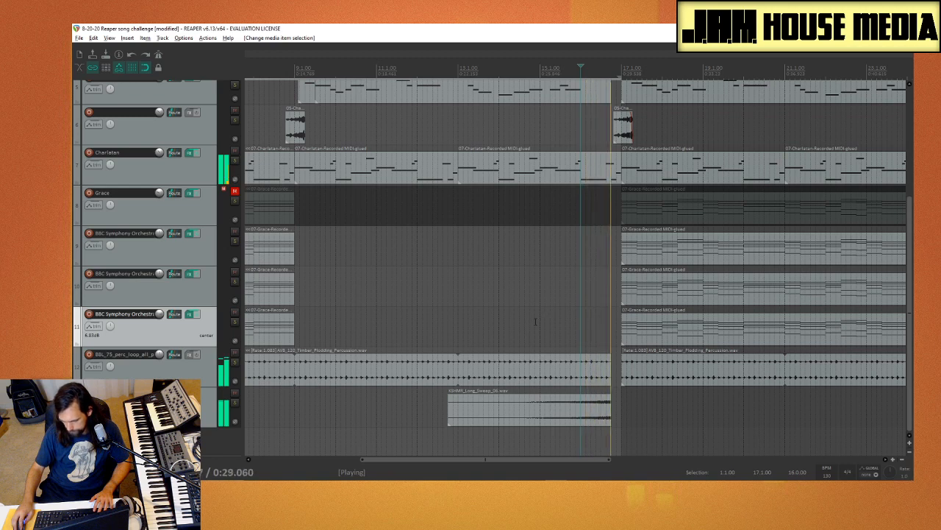
{"action": "key", "text": "space"}
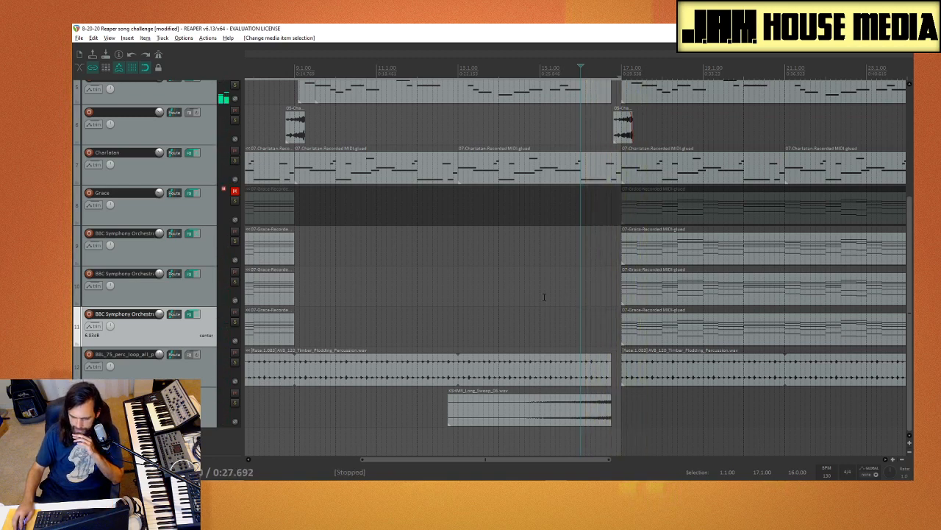
{"action": "left_click", "coordinate": [544, 297]}
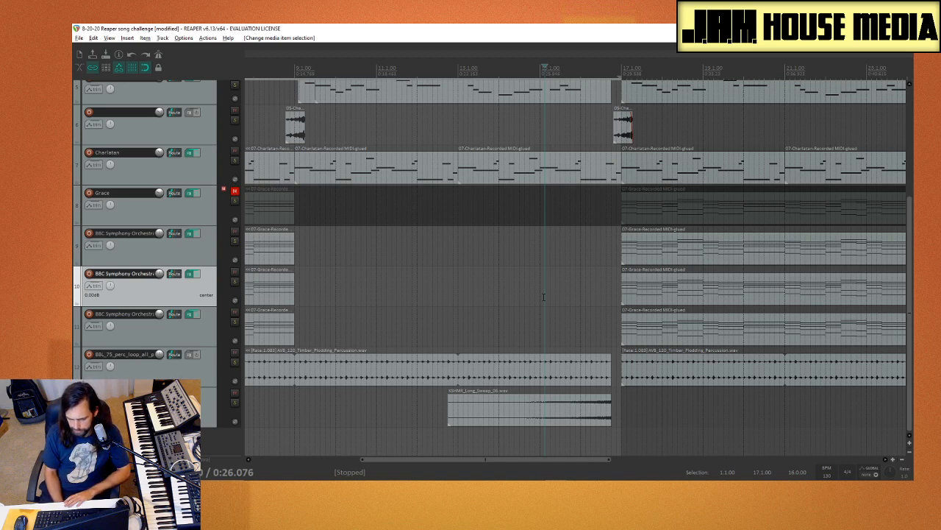
{"action": "key", "text": "space"}
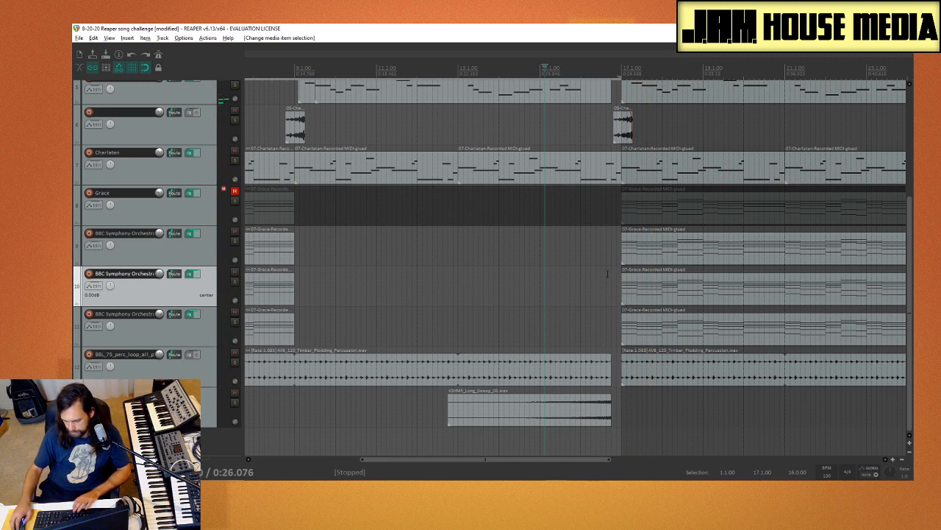
Step: Trim the end of the lower Sitala drum item back to just after beat 4 of bar 16, where the reversed Charlatan clip starts
{"action": "scroll", "coordinate": [608, 275], "scroll_direction": "up", "scroll_amount": 3}
{"action": "scroll", "coordinate": [609, 285], "scroll_direction": "down", "scroll_amount": 3}
{"action": "scroll", "coordinate": [135, 284], "scroll_direction": "up", "scroll_amount": 4}
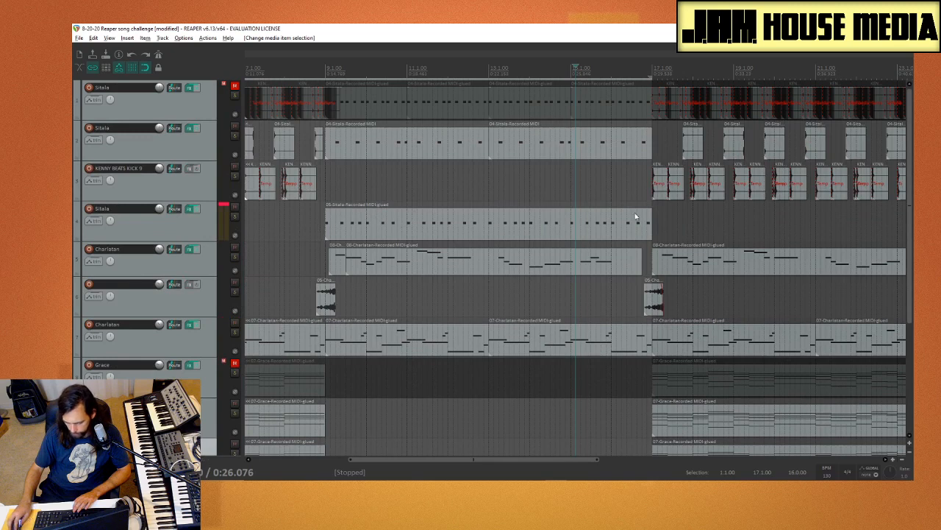
{"action": "left_click", "coordinate": [623, 186]}
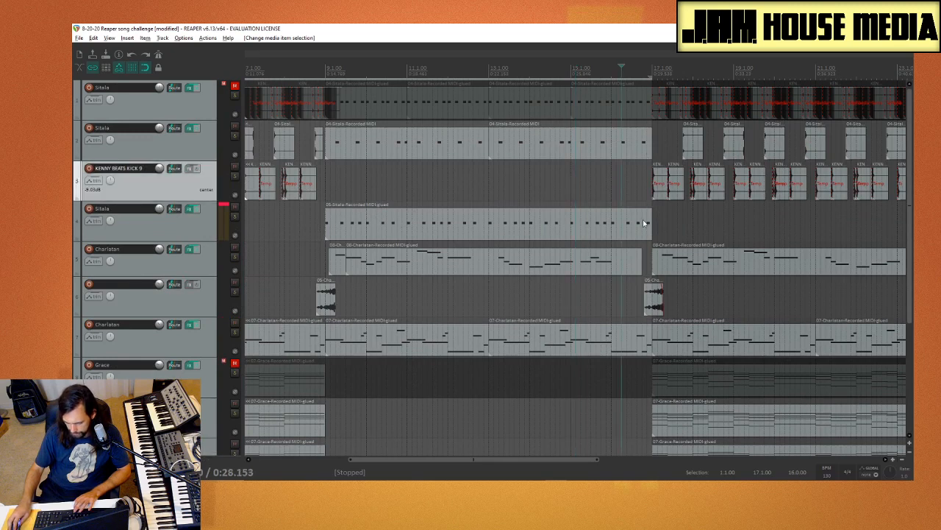
{"action": "left_click_drag", "start_coordinate": [649, 224], "coordinate": [640, 221]}
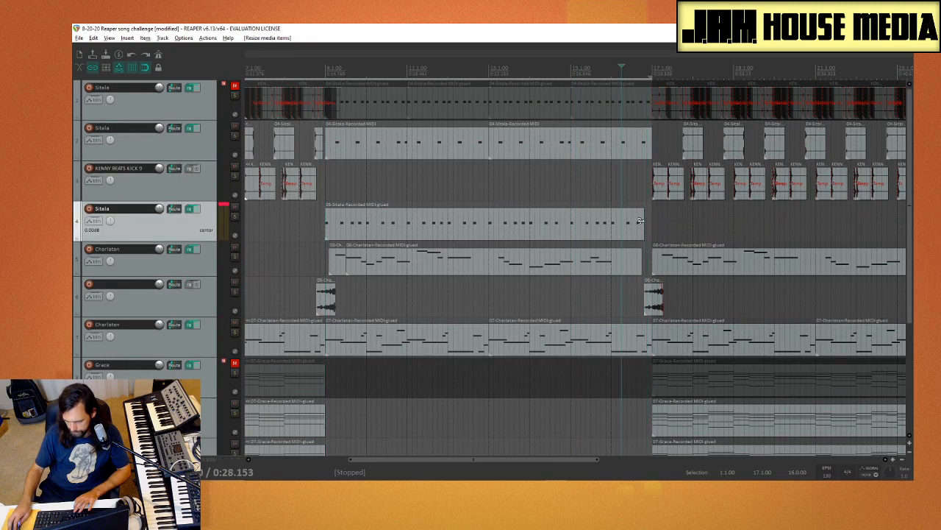
Step: Play the transition into bar 17 from beat 3 of bar 16 and again from beat 2 to check the trimmed drums
{"action": "left_click", "coordinate": [630, 195]}
{"action": "key", "text": "space"}
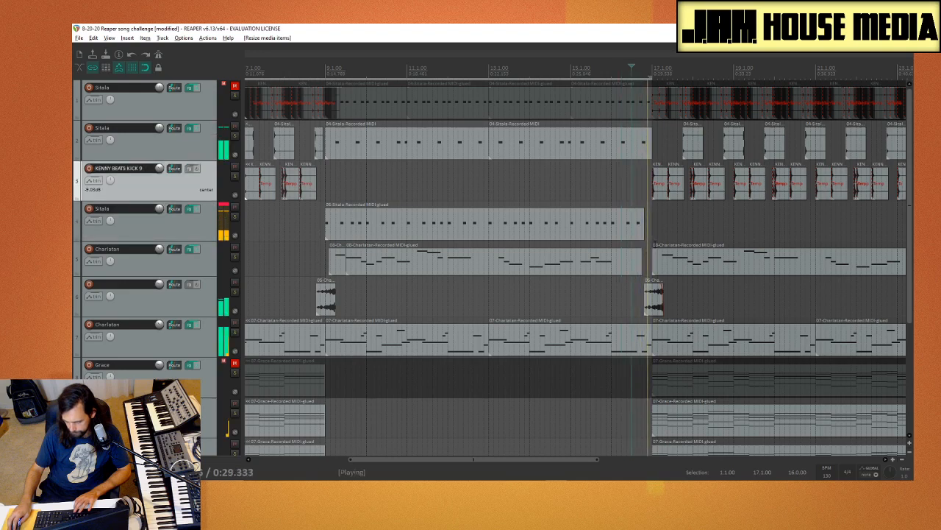
{"action": "key", "text": "space"}
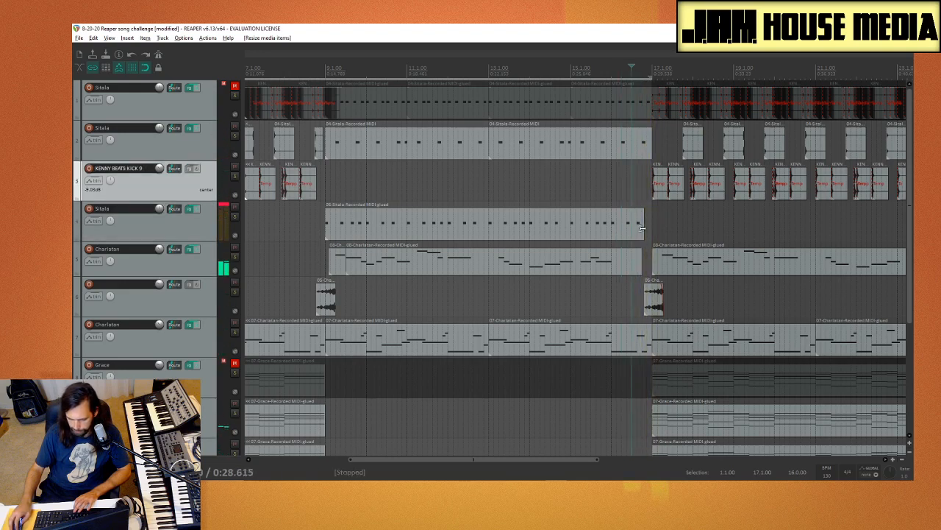
{"action": "scroll", "coordinate": [642, 228], "scroll_direction": "up", "scroll_amount": 4}
{"action": "scroll", "coordinate": [651, 316], "scroll_direction": "down", "scroll_amount": 2}
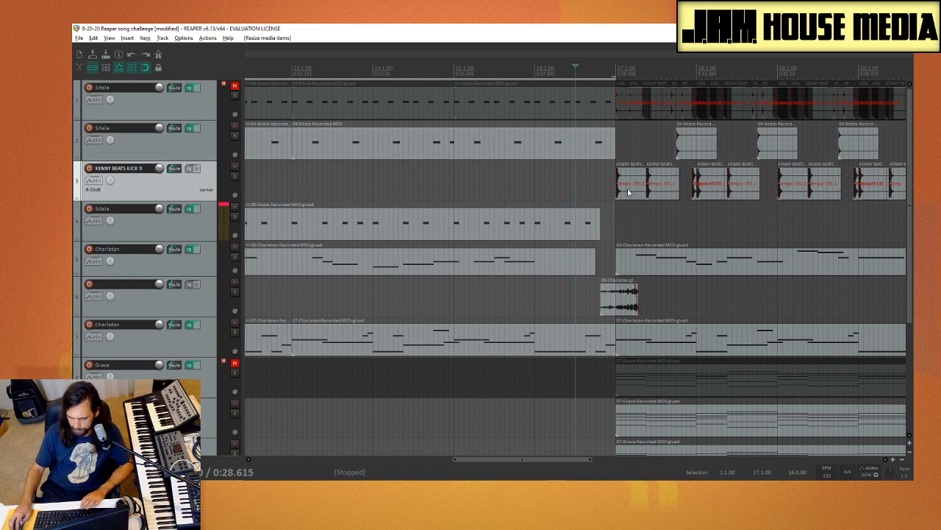
{"action": "left_click", "coordinate": [556, 183]}
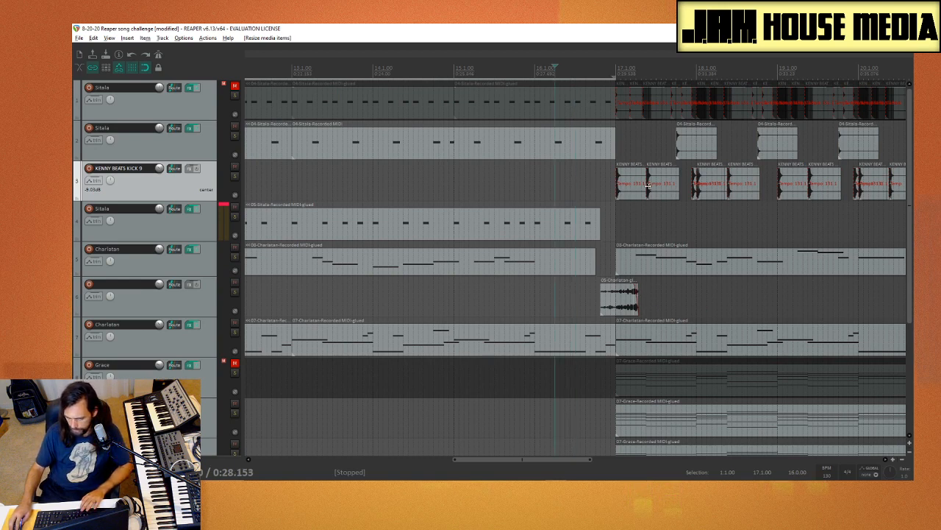
{"action": "key", "text": "space"}
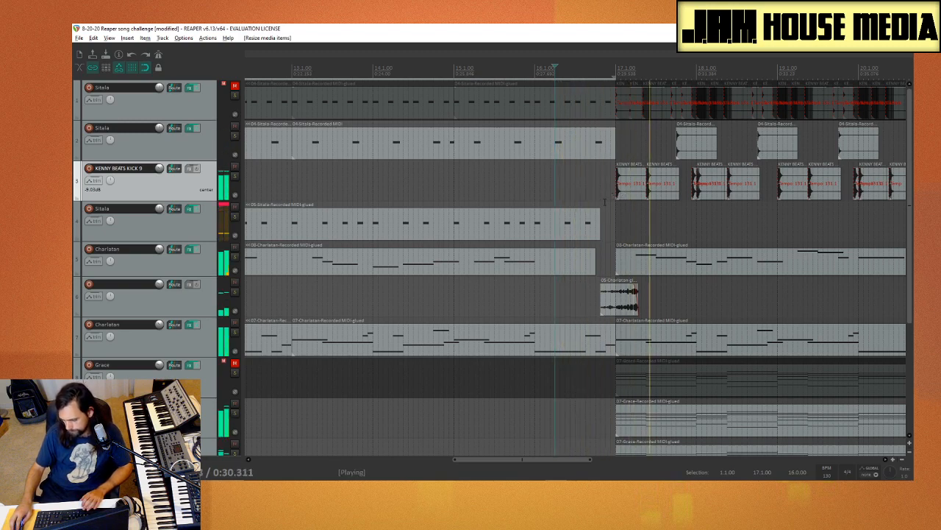
{"action": "key", "text": "space"}
Step: Play the whole section from beat 4 of bar 8 through the transition and past bar 17
{"action": "scroll", "coordinate": [524, 267], "scroll_direction": "down", "scroll_amount": 4}
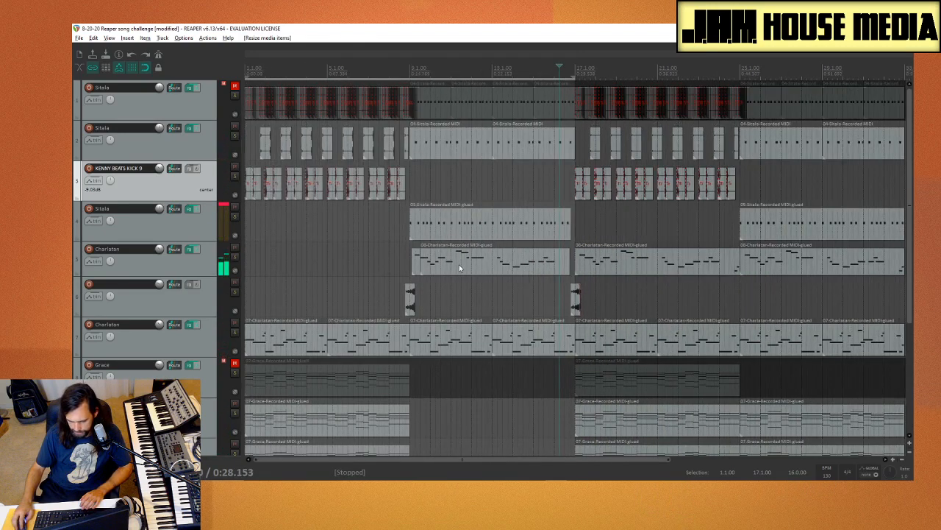
{"action": "left_click", "coordinate": [408, 266]}
{"action": "key", "text": "space"}
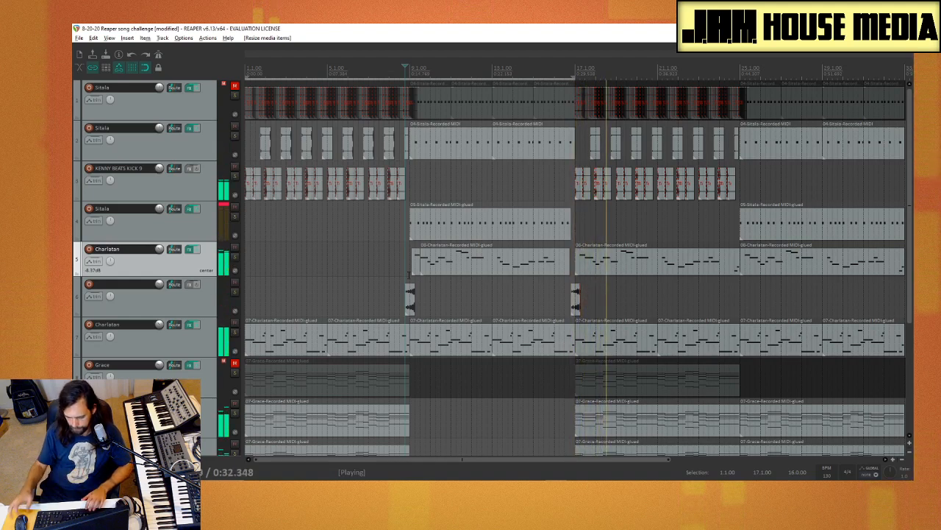
{"action": "key", "text": "space"}
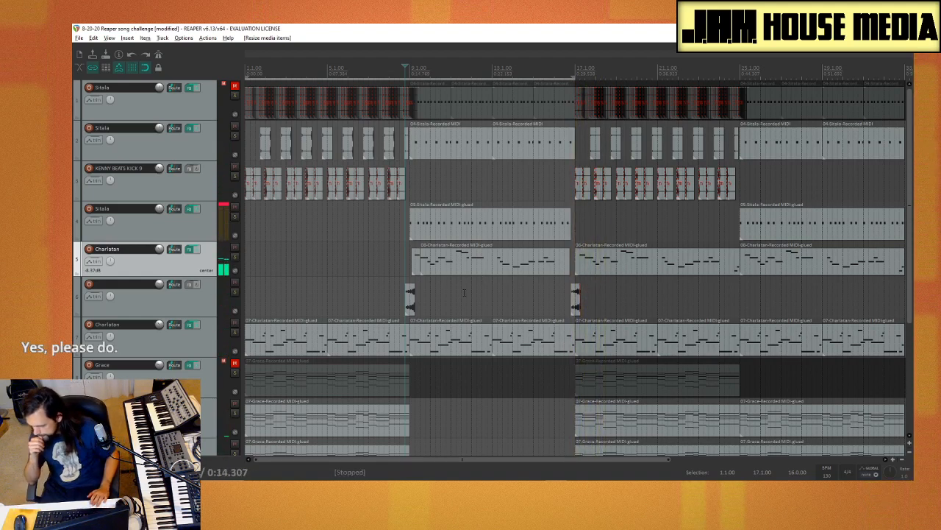
Step: Examine the item ends and gaps around bar 17 across all the tracks, down to the percussion loop and long sweep
{"action": "scroll", "coordinate": [677, 272], "scroll_direction": "up", "scroll_amount": 2}
{"action": "scroll", "coordinate": [676, 275], "scroll_direction": "down", "scroll_amount": 1}
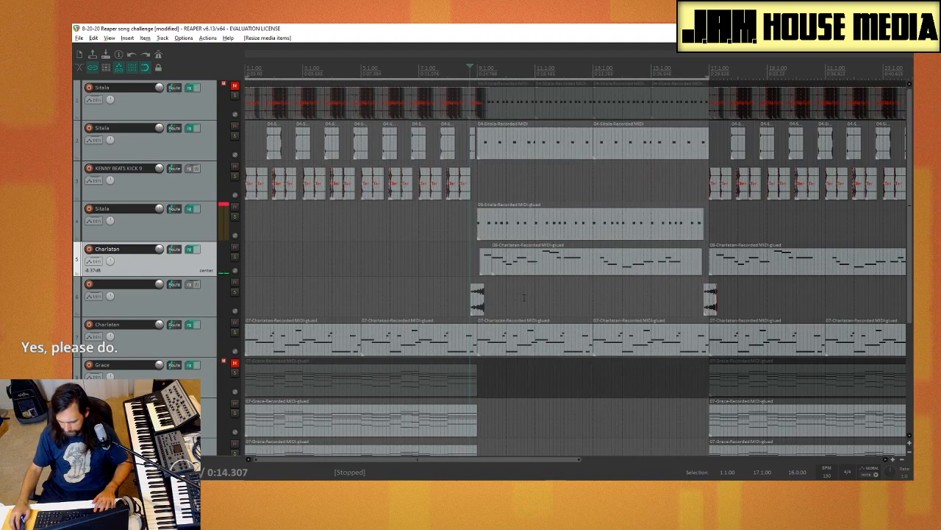
{"action": "scroll", "coordinate": [629, 289], "scroll_direction": "down", "scroll_amount": 1}
{"action": "scroll", "coordinate": [629, 289], "scroll_direction": "up", "scroll_amount": 1}
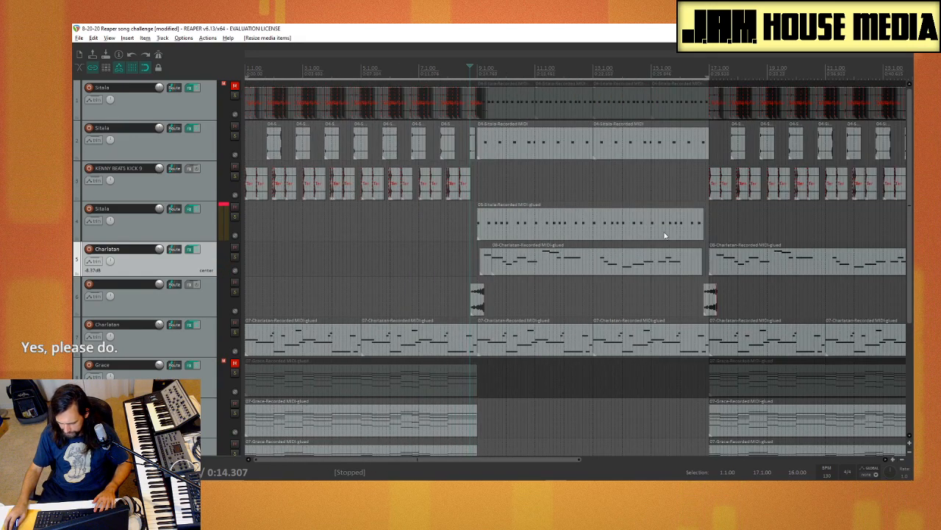
{"action": "left_click", "coordinate": [714, 226]}
{"action": "scroll", "coordinate": [715, 295], "scroll_direction": "up", "scroll_amount": 6}
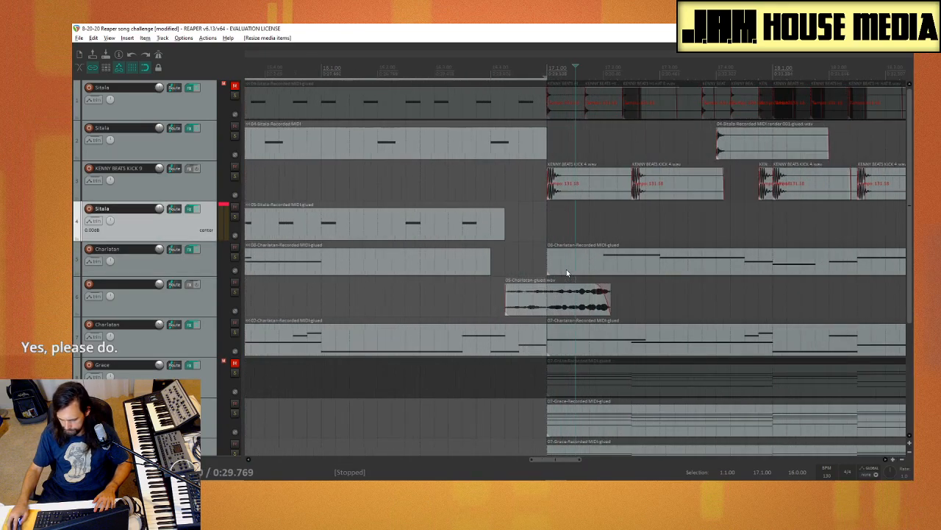
{"action": "scroll", "coordinate": [530, 226], "scroll_direction": "down", "scroll_amount": 4}
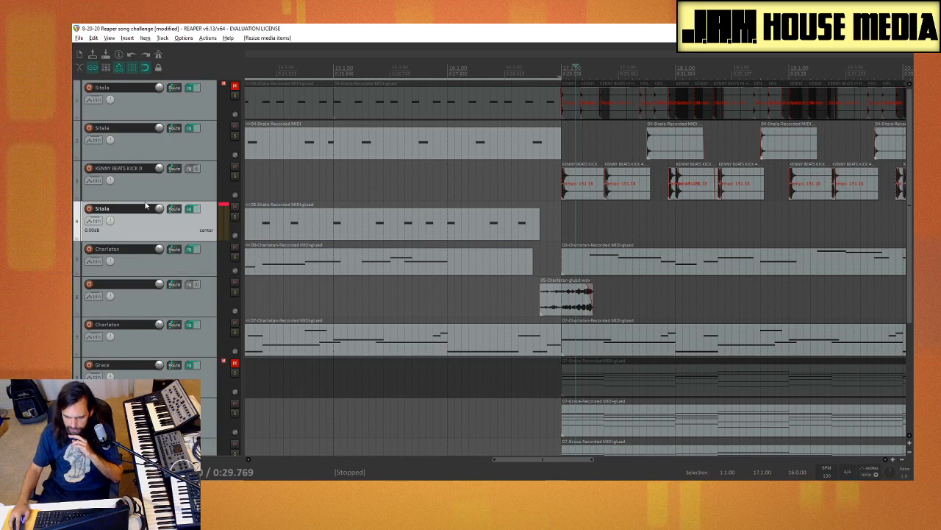
{"action": "scroll", "coordinate": [534, 292], "scroll_direction": "down", "scroll_amount": 2}
{"action": "scroll", "coordinate": [534, 292], "scroll_direction": "down", "scroll_amount": 2}
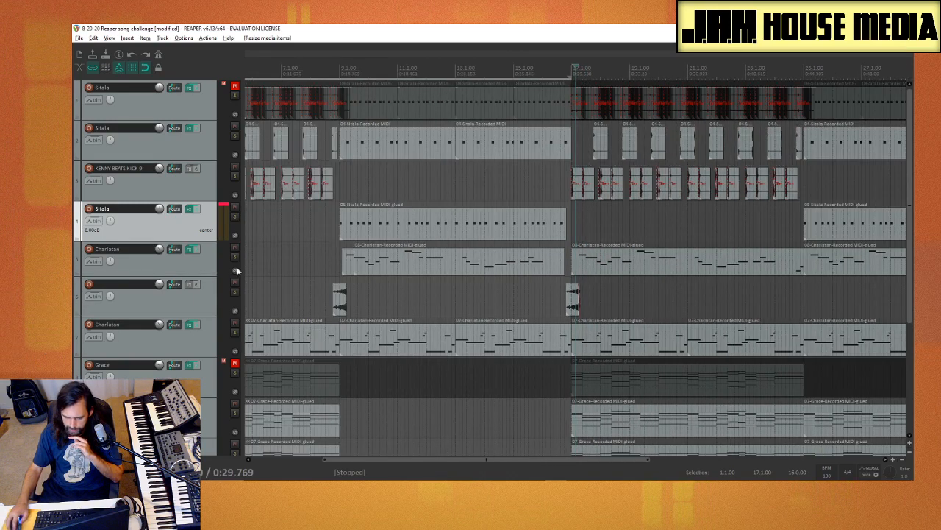
{"action": "scroll", "coordinate": [184, 271], "scroll_direction": "down", "scroll_amount": 5}
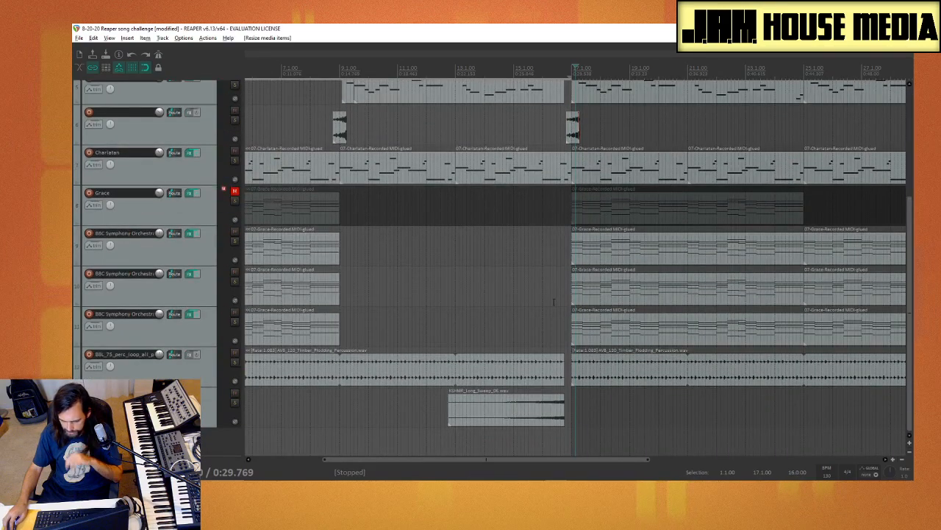
Step: Play the transition into bar 17 from the start of bar 16
{"action": "left_click", "coordinate": [542, 301]}
{"action": "key", "text": "space"}
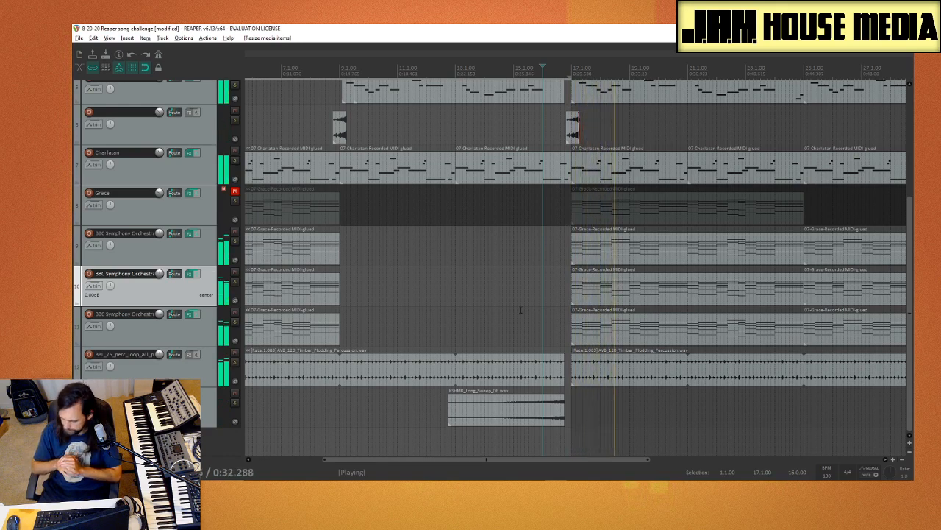
{"action": "key", "text": "space"}
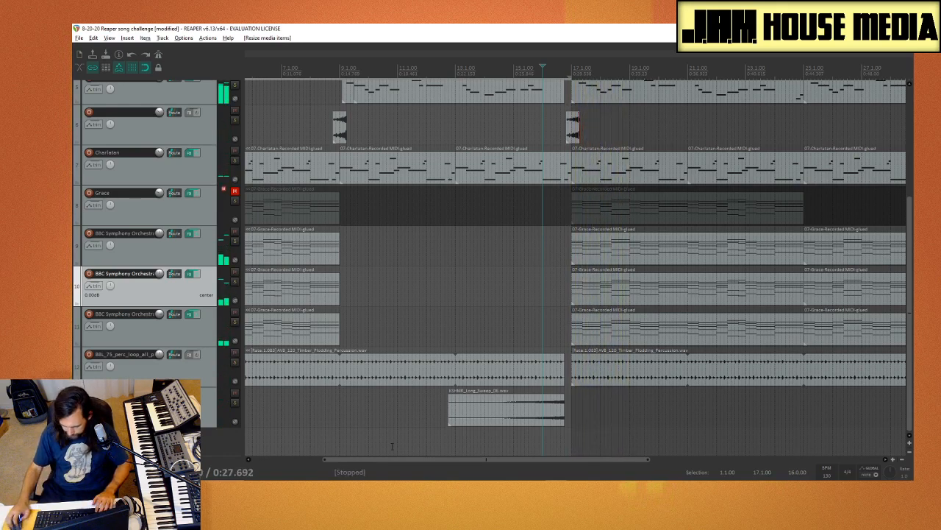
Step: Switch to the Simplenote notes app
{"action": "left_click", "coordinate": [535, 487]}
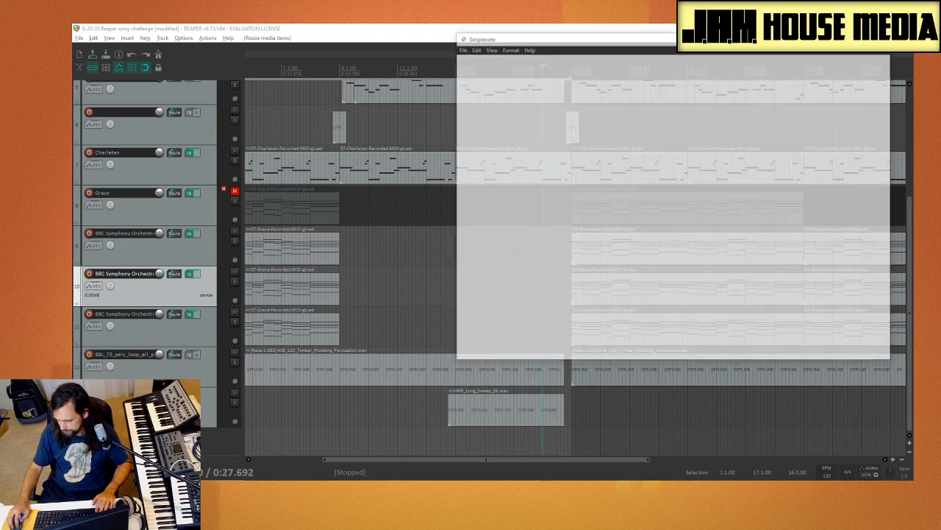
{"action": "left_click", "coordinate": [666, 39]}
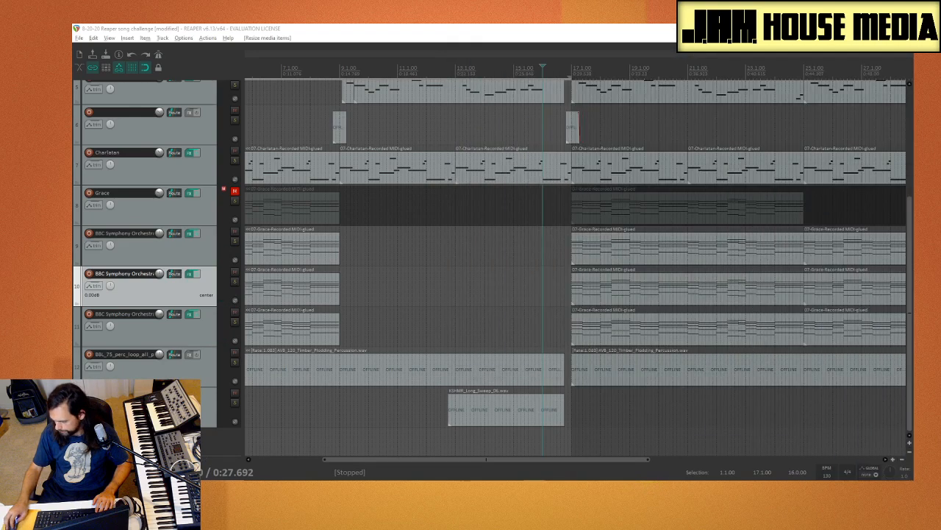
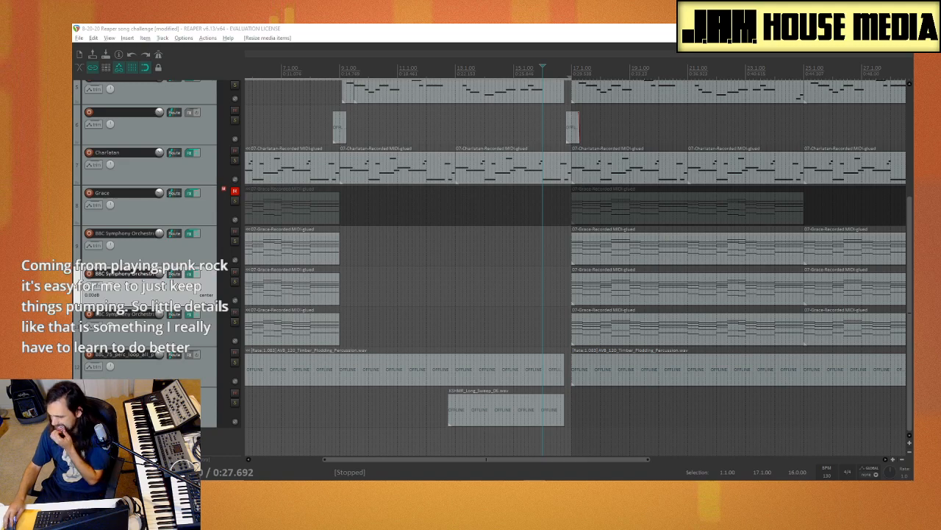
Step: Switch back to REAPER and play the transition from late in bar 15 into bar 17
{"action": "key", "text": "alt+Tab"}
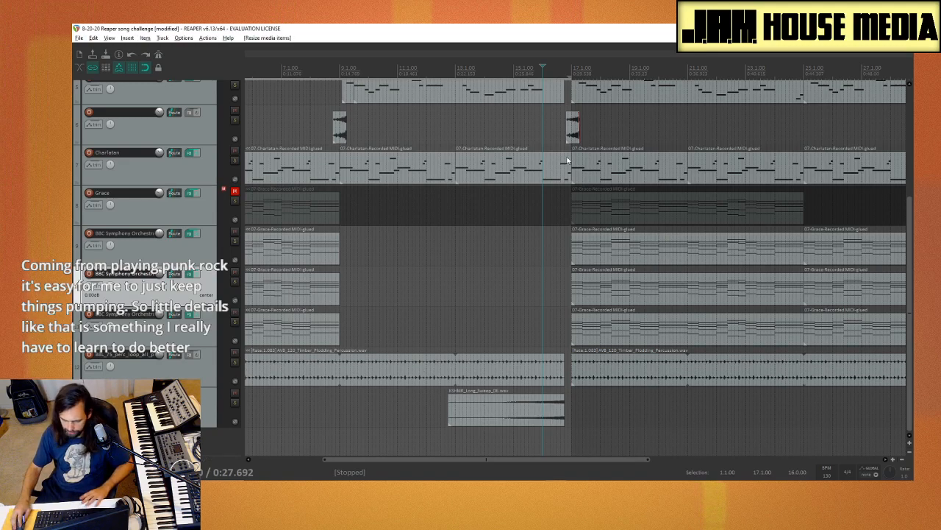
{"action": "scroll", "coordinate": [581, 283], "scroll_direction": "up", "scroll_amount": 3}
{"action": "key", "text": "space"}
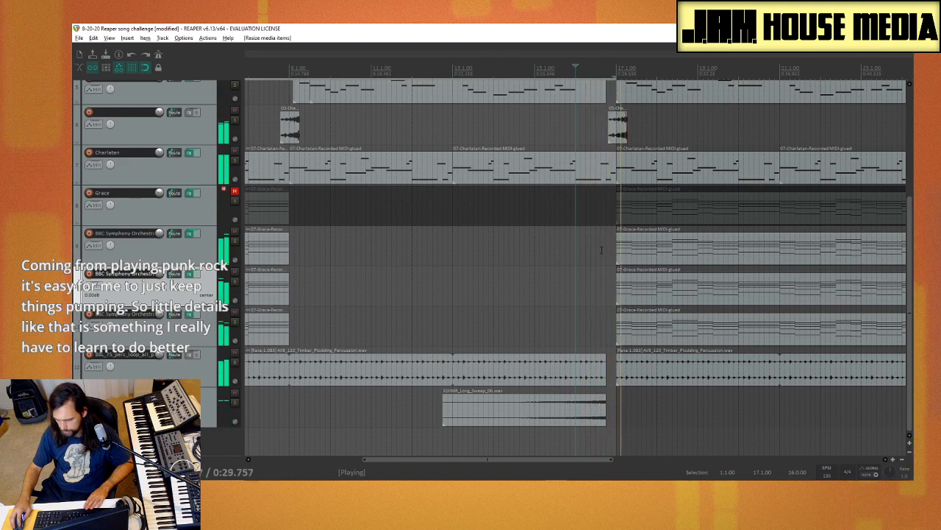
{"action": "key", "text": "space"}
{"action": "left_click", "coordinate": [667, 128]}
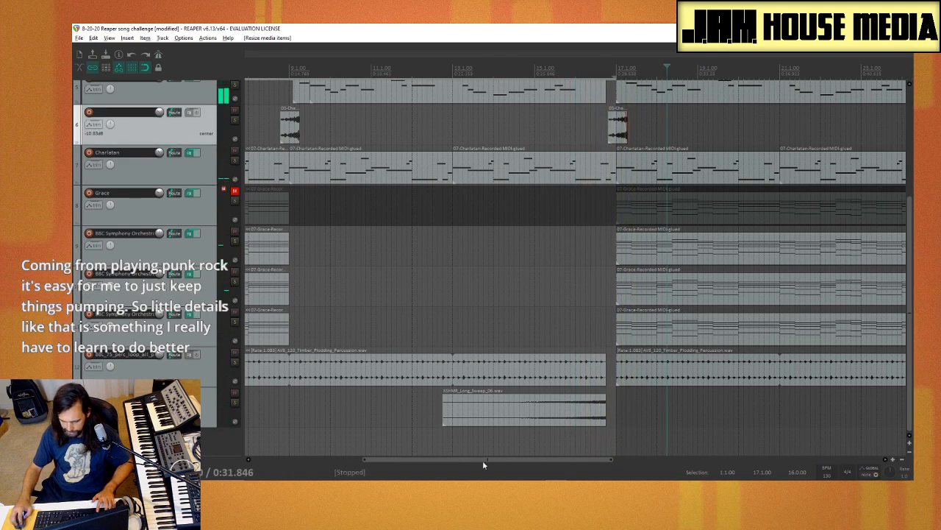
Step: Look over the whole arrangement, save the REAPER project and close REAPER
{"action": "left_click_drag", "start_coordinate": [477, 460], "coordinate": [509, 461]}
{"action": "scroll", "coordinate": [603, 157], "scroll_direction": "up", "scroll_amount": 4}
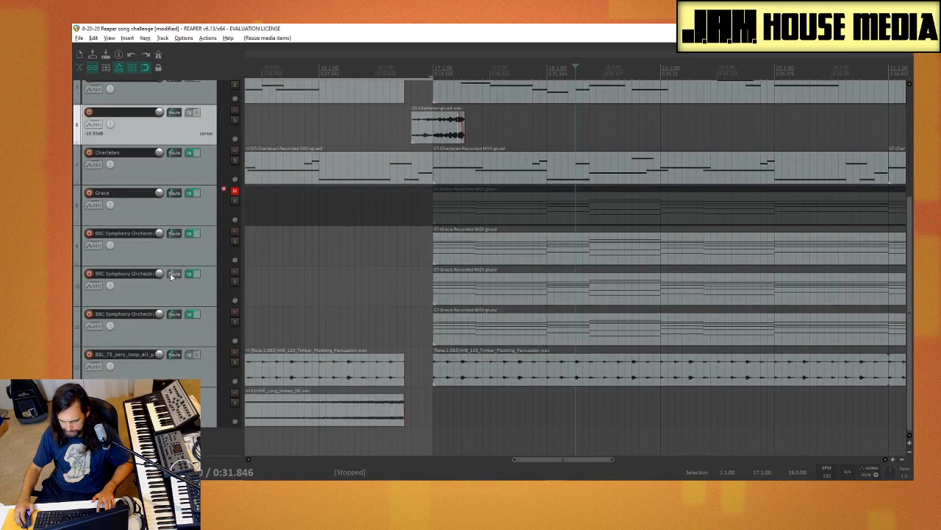
{"action": "scroll", "coordinate": [171, 274], "scroll_direction": "up", "scroll_amount": 2}
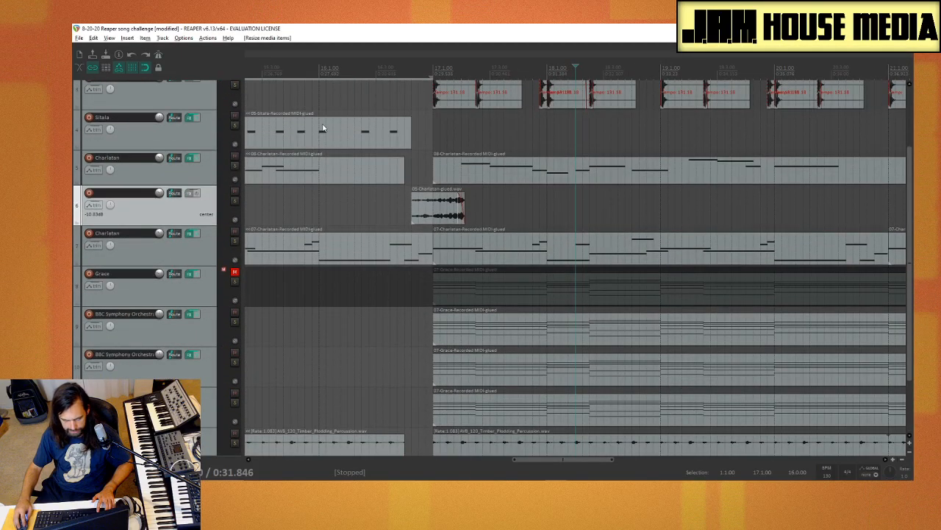
{"action": "scroll", "coordinate": [328, 196], "scroll_direction": "down", "scroll_amount": 8}
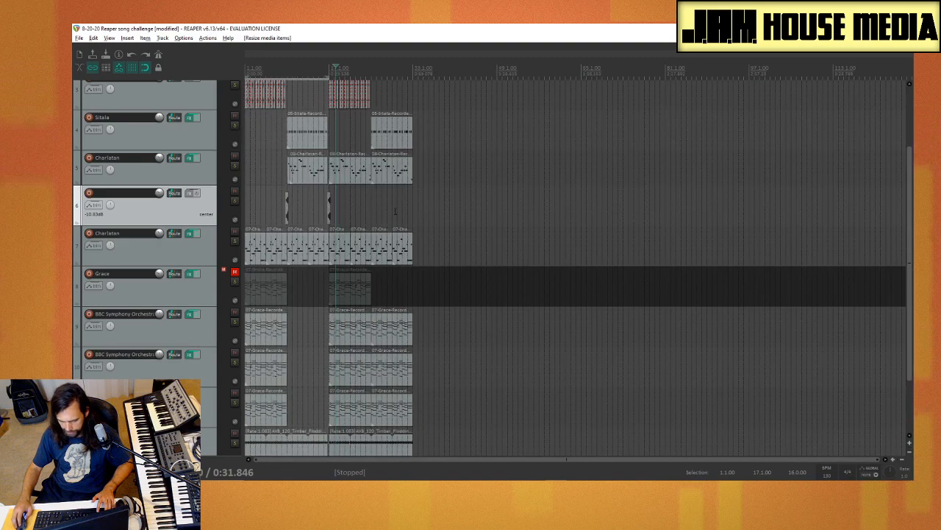
{"action": "left_click", "coordinate": [301, 325]}
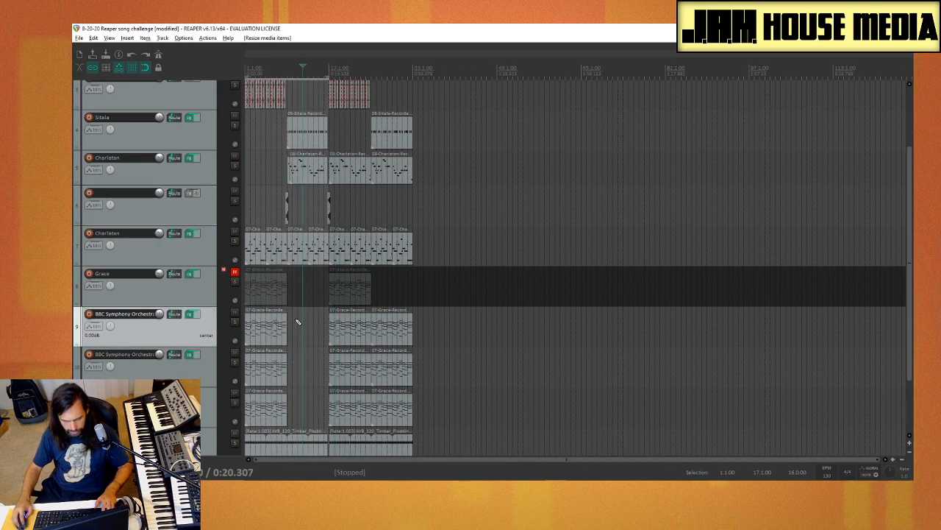
{"action": "key", "text": "ctrl+s"}
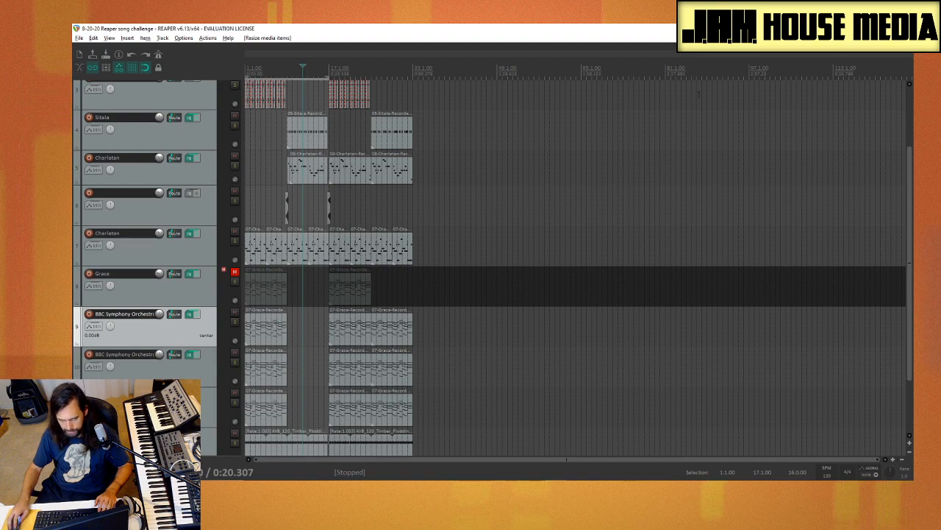
{"action": "key", "text": "alt+F4"}
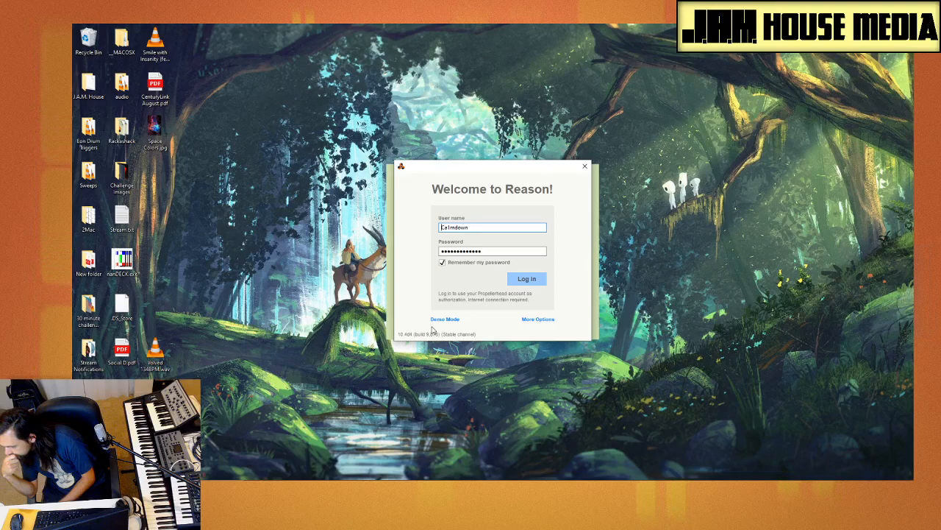
Step: Log in to Reason with the remembered account credentials
{"action": "left_click", "coordinate": [525, 282]}
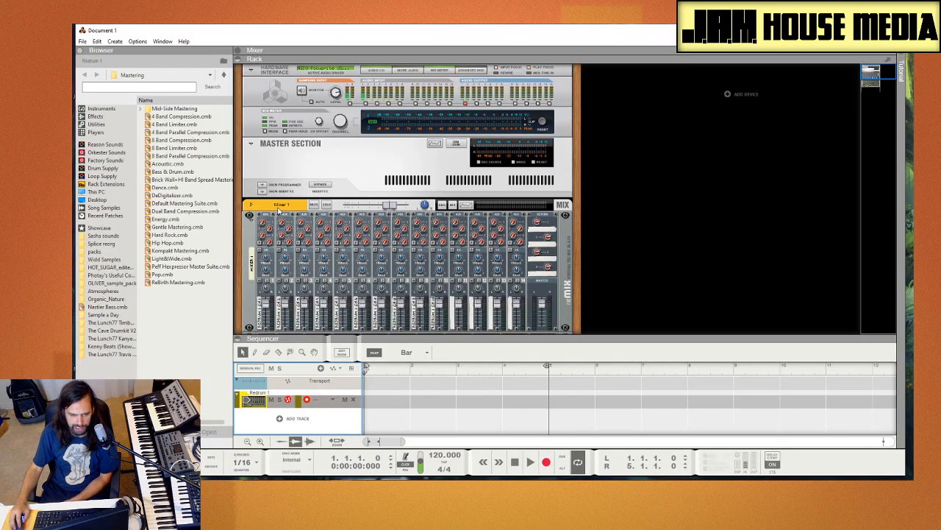
{"action": "left_click", "coordinate": [83, 42]}
{"action": "left_click", "coordinate": [87, 44]}
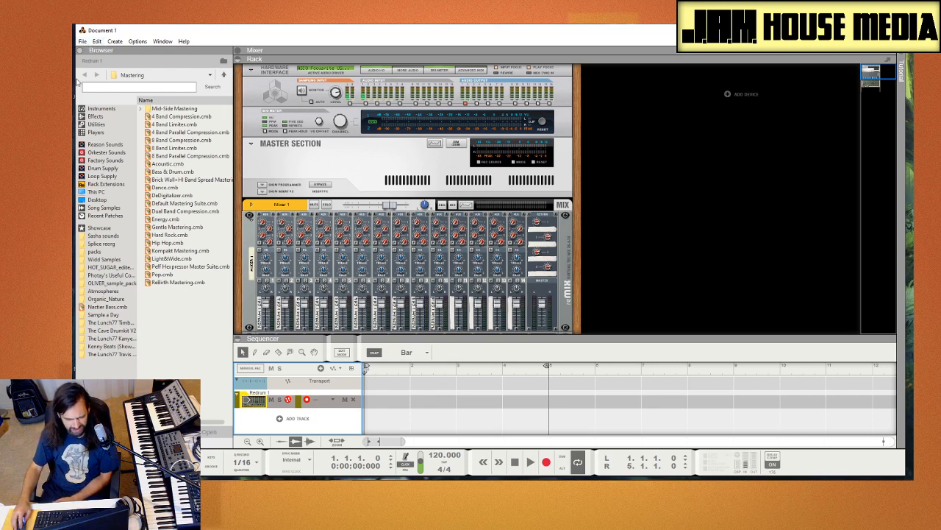
{"action": "left_click", "coordinate": [83, 41]}
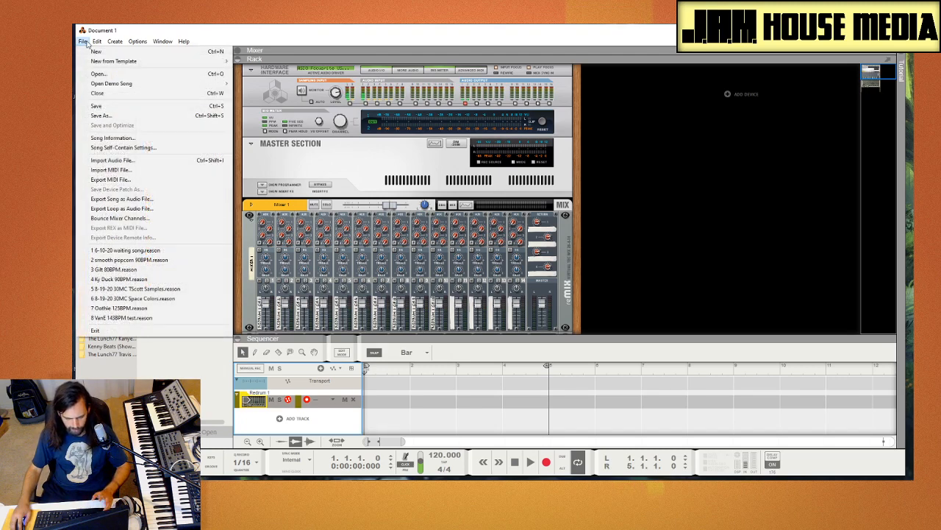
{"action": "left_click", "coordinate": [84, 42]}
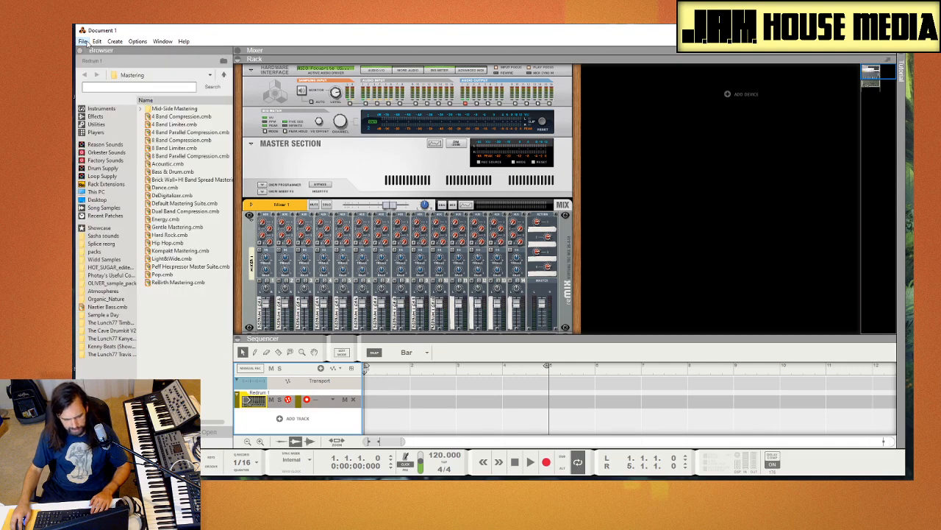
Step: Look over the Redrum device in the rack and switch to a sequencer-only view
{"action": "scroll", "coordinate": [261, 223], "scroll_direction": "down", "scroll_amount": 5}
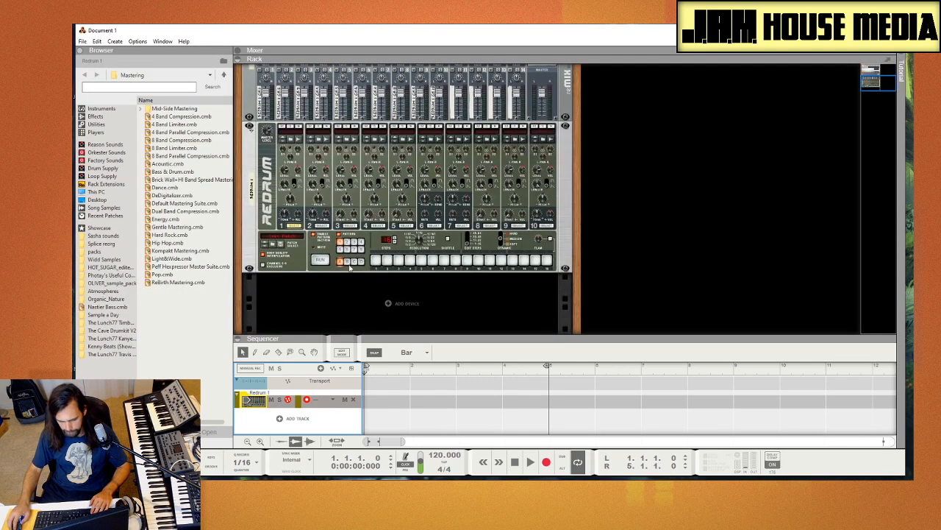
{"action": "left_click", "coordinate": [260, 322]}
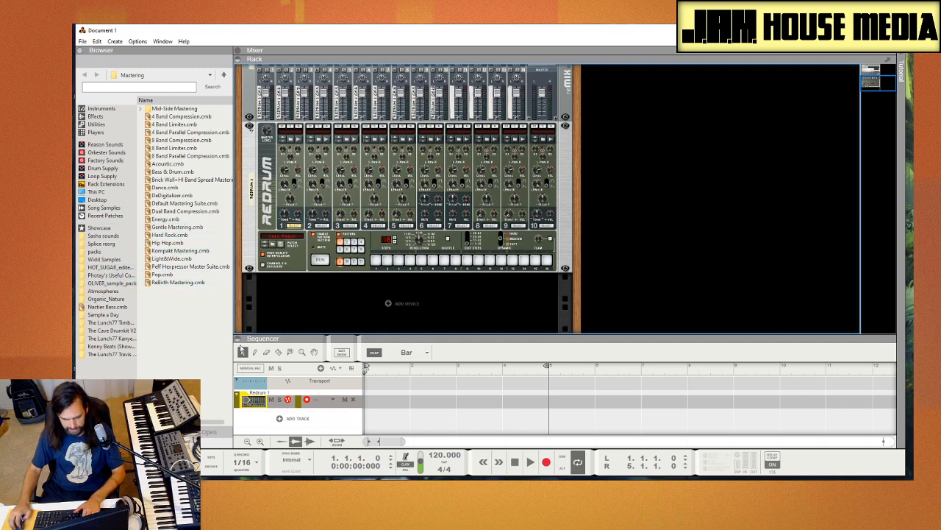
{"action": "key", "text": "F6"}
{"action": "left_click", "coordinate": [283, 300]}
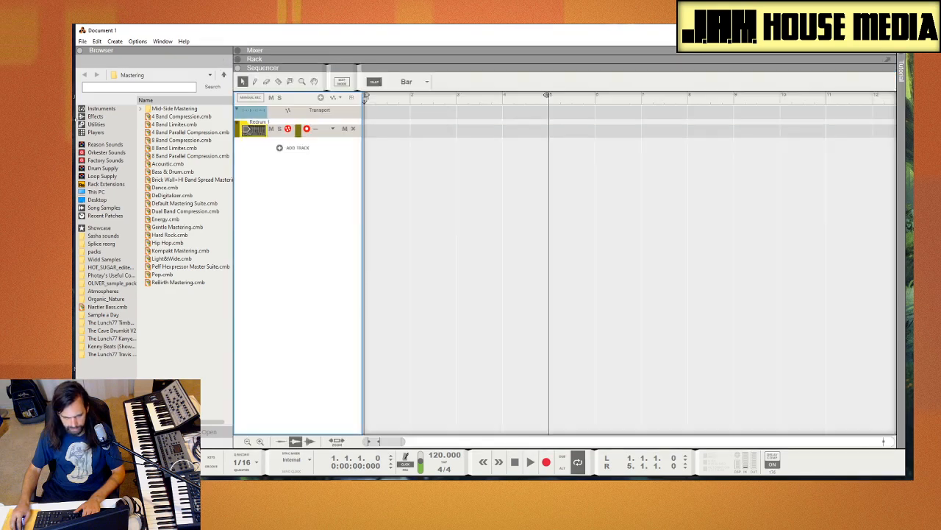
Step: Open the song 8-19-20 30MC TScott Samples.reason from the 2020 Reason folder
{"action": "left_click", "coordinate": [84, 41]}
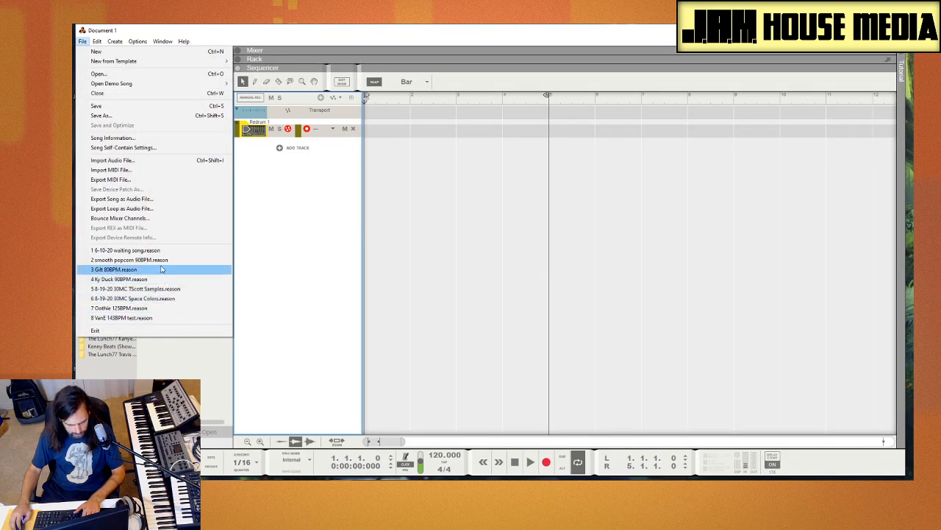
{"action": "left_click", "coordinate": [129, 76]}
{"action": "scroll", "coordinate": [191, 217], "scroll_direction": "down", "scroll_amount": 8}
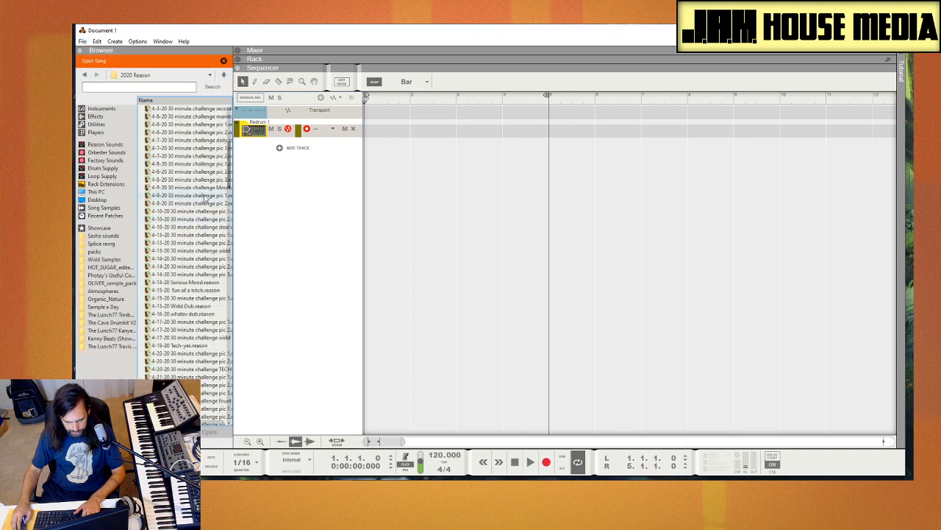
{"action": "left_click_drag", "start_coordinate": [230, 162], "coordinate": [231, 401]}
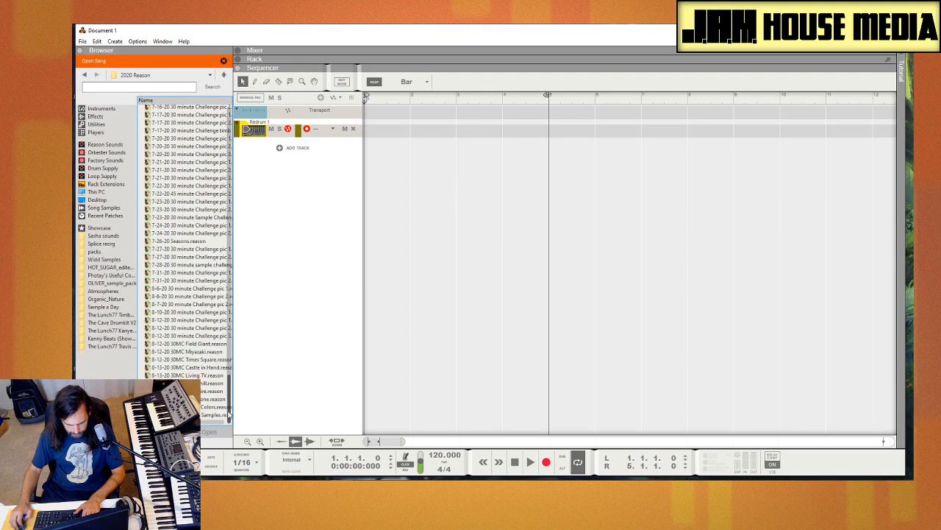
{"action": "left_click", "coordinate": [210, 415]}
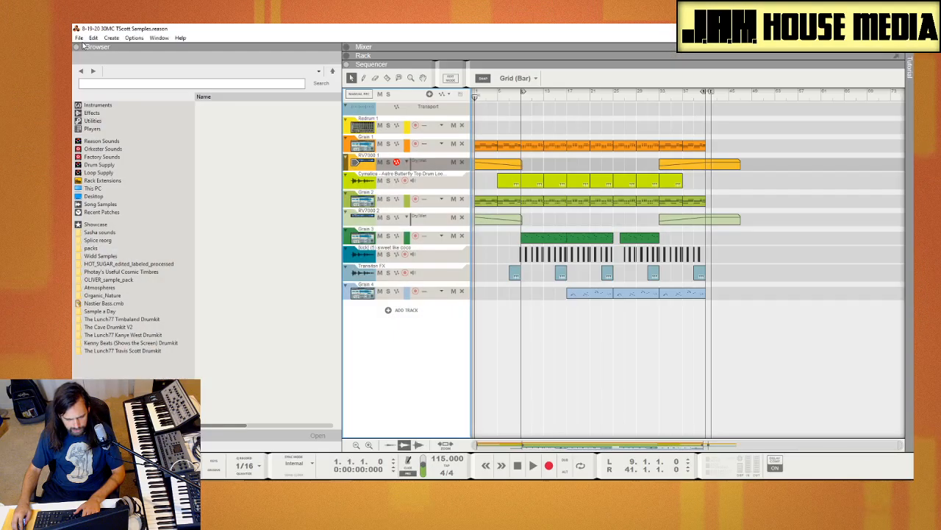
Step: Try to open the song 8-19-20 30MC Space Colors.reason from the 2020 Reason folder
{"action": "left_click", "coordinate": [80, 37]}
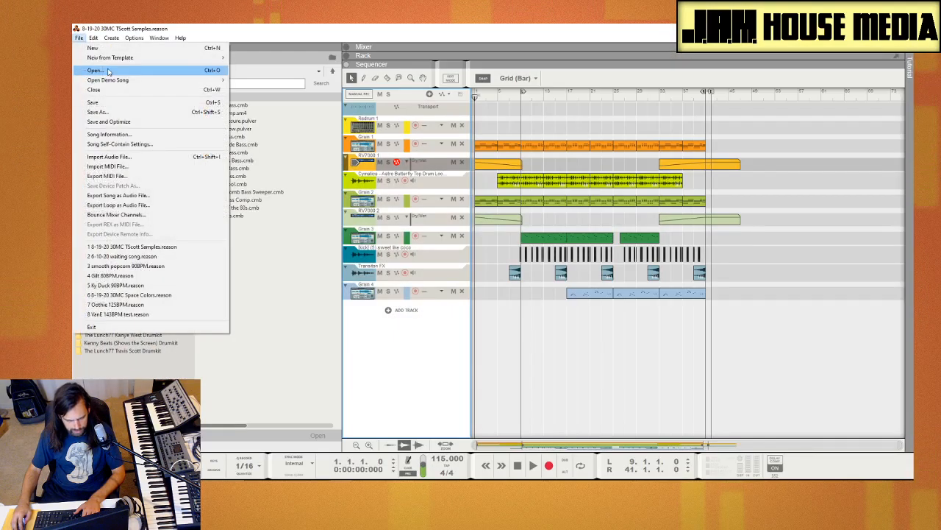
{"action": "left_click", "coordinate": [92, 71]}
{"action": "left_click_drag", "start_coordinate": [337, 128], "coordinate": [338, 417]}
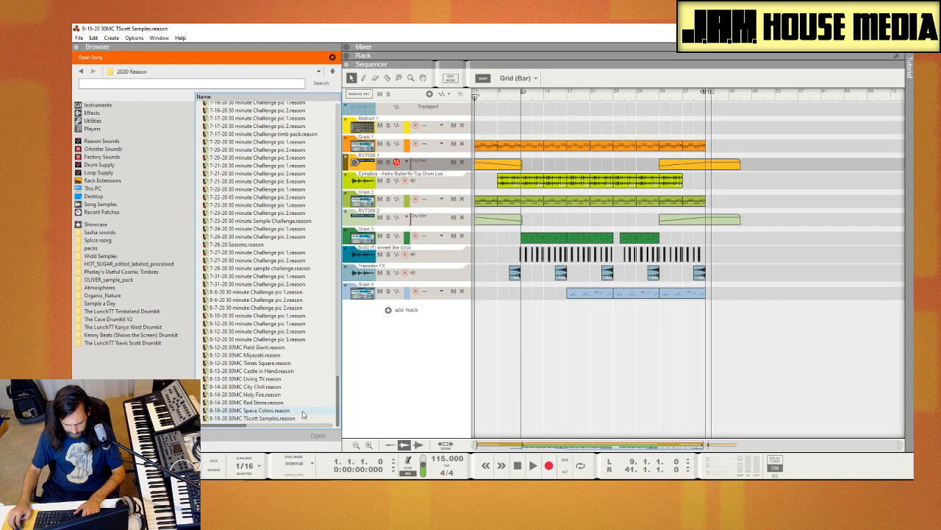
{"action": "left_click", "coordinate": [301, 411]}
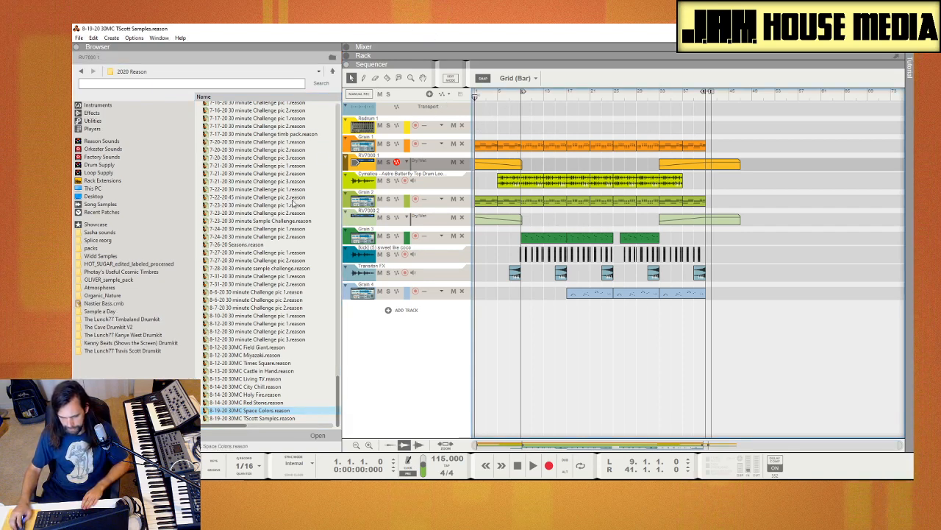
Step: List the contents of the The Lunch77 Travis Scott Drumkit folder and start playing the song
{"action": "left_click", "coordinate": [117, 351]}
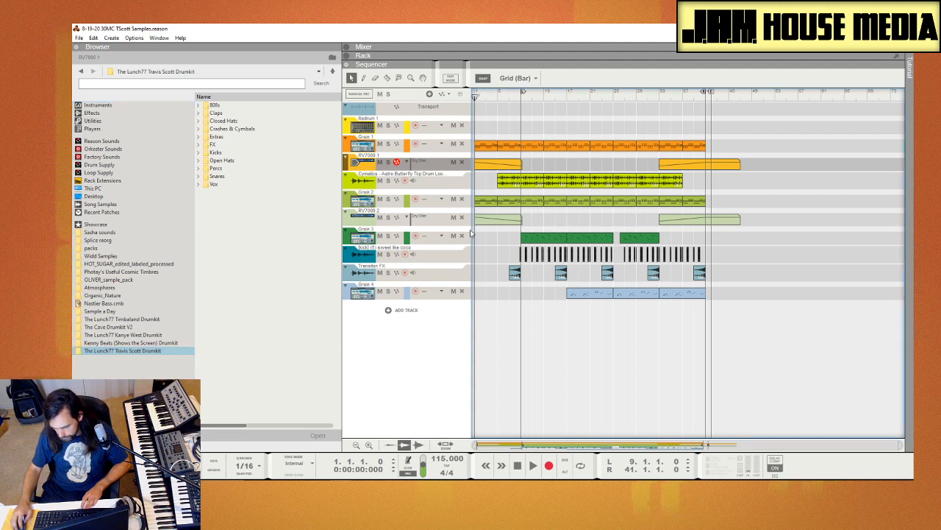
{"action": "key", "text": "space"}
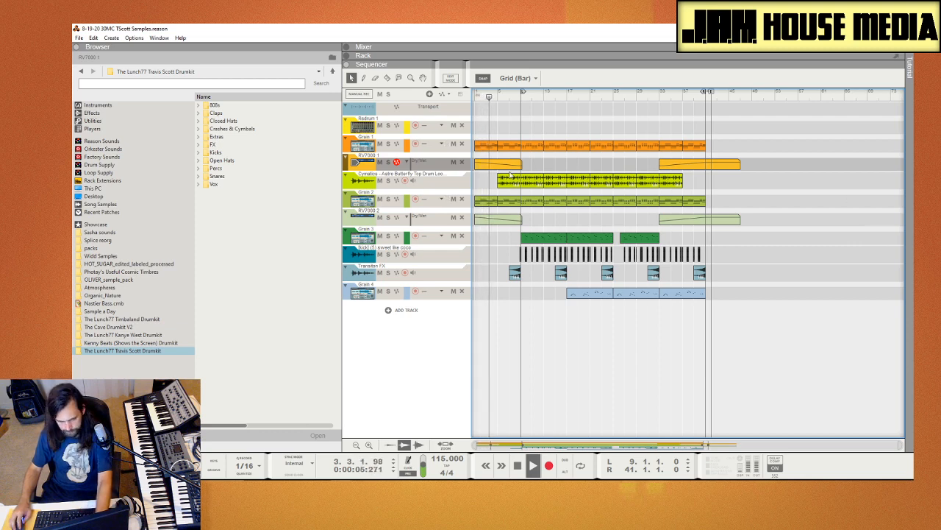
Step: Set the Focusrite audio interface's buffer size to 64 samples through Reason's audio preferences
{"action": "left_click", "coordinate": [79, 38]}
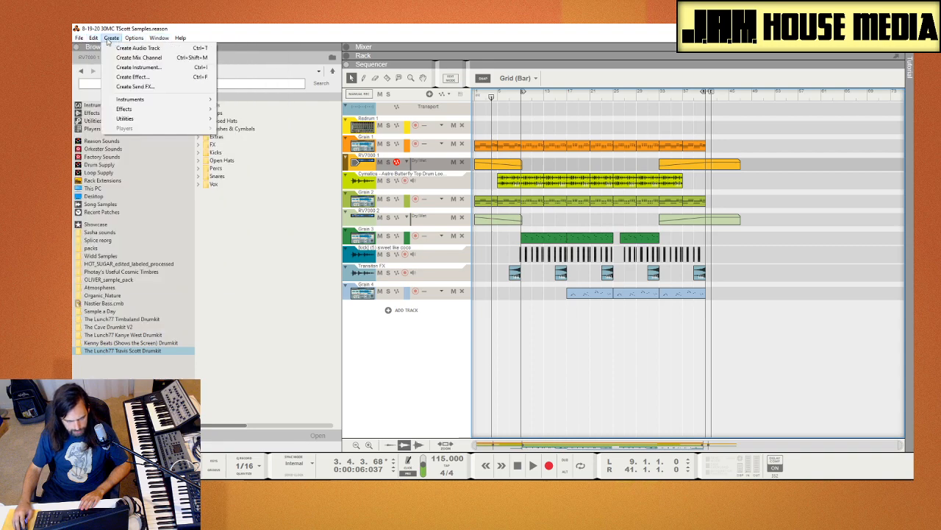
{"action": "mouse_move", "coordinate": [93, 39]}
{"action": "left_click", "coordinate": [116, 285]}
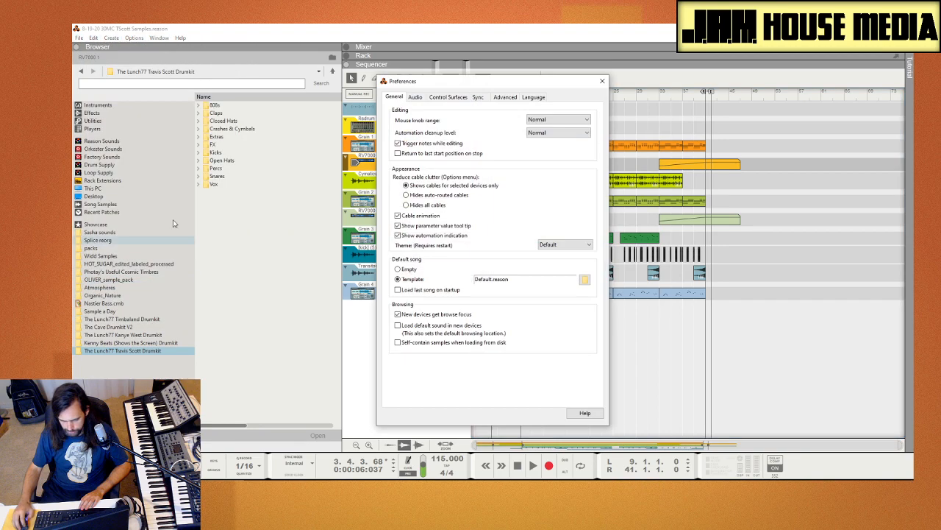
{"action": "left_click", "coordinate": [417, 97]}
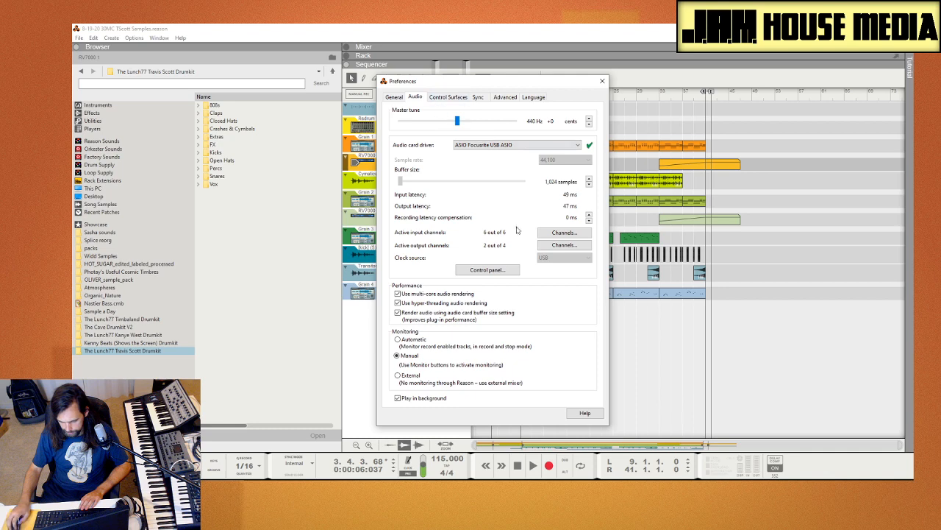
{"action": "left_click", "coordinate": [486, 270]}
{"action": "left_click", "coordinate": [138, 109]}
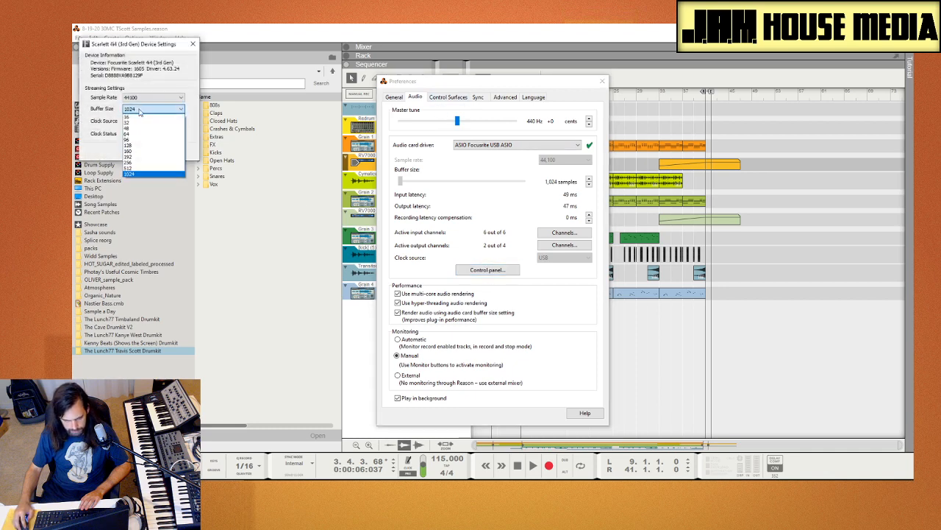
{"action": "left_click", "coordinate": [144, 135]}
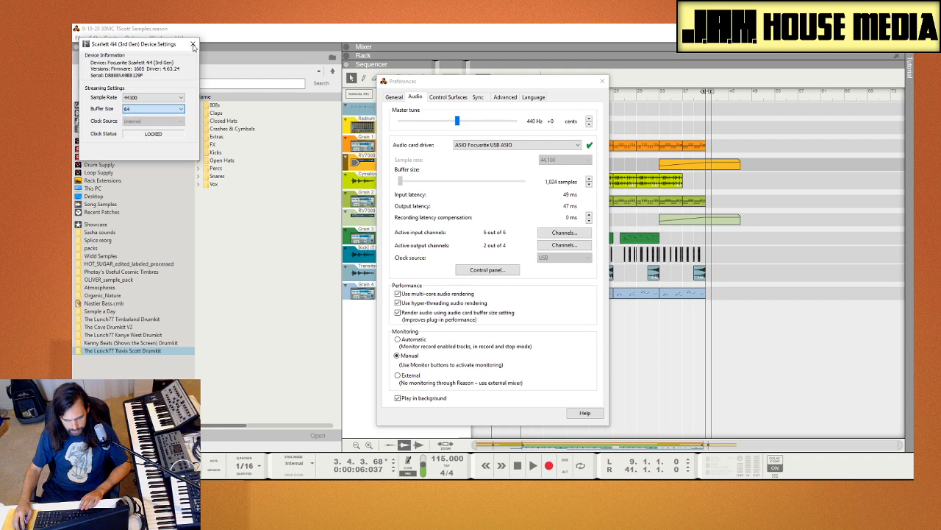
{"action": "left_click", "coordinate": [193, 45]}
{"action": "left_click", "coordinate": [602, 81]}
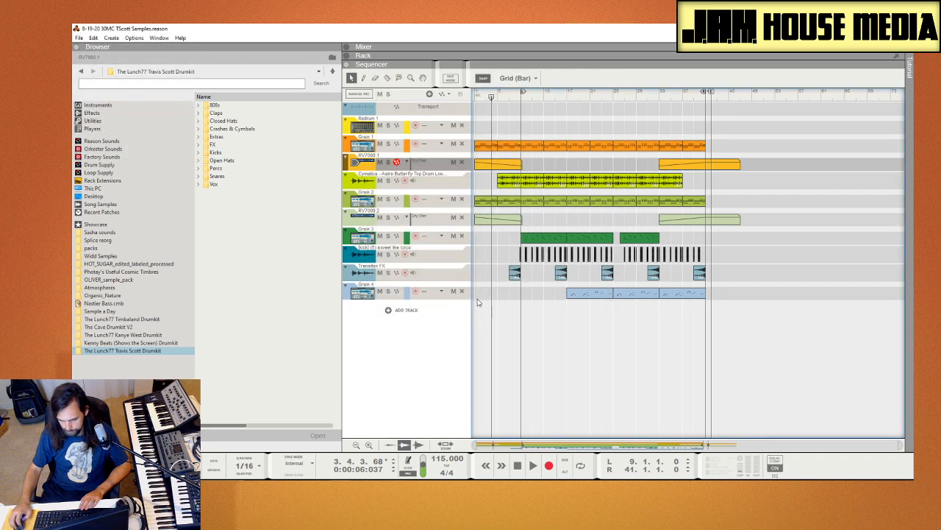
Step: Play the TScott Samples song from bar 1 to the end of bar 40
{"action": "left_click", "coordinate": [476, 97]}
{"action": "key", "text": "space"}
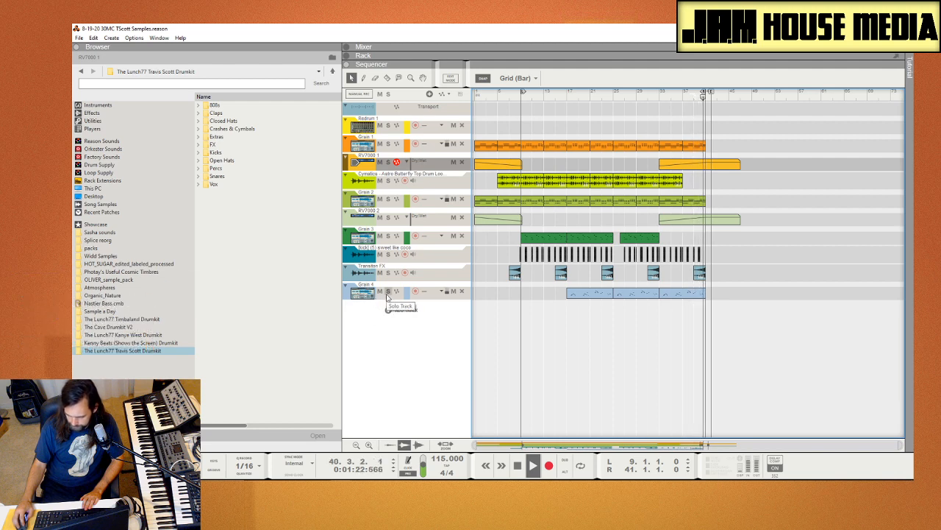
{"action": "key", "text": "space"}
Step: Select the Grain 4 track and show its Grain device in the rack
{"action": "left_click", "coordinate": [377, 297]}
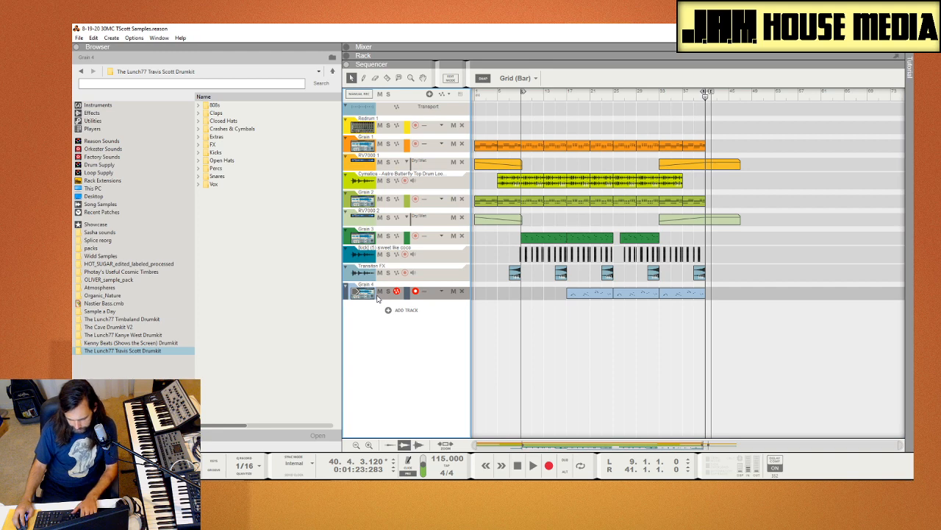
{"action": "key", "text": "F6"}
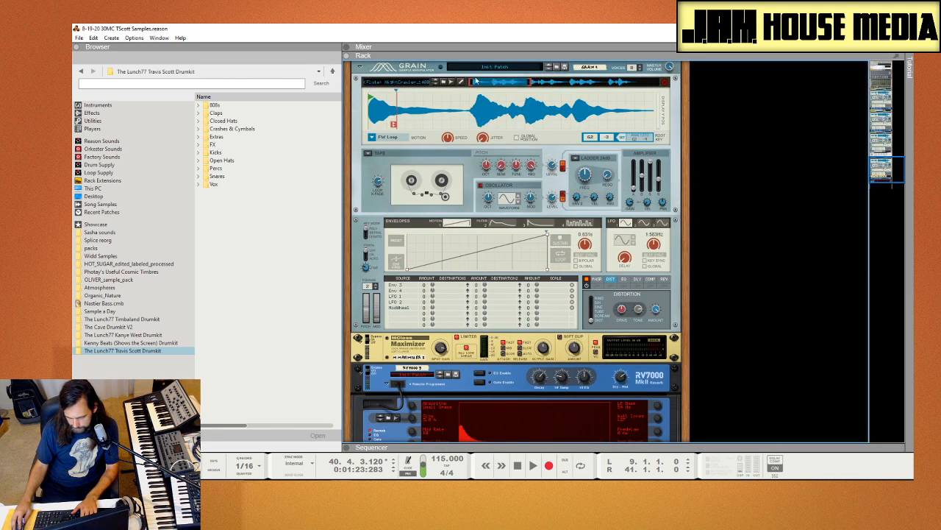
{"action": "left_click", "coordinate": [666, 83]}
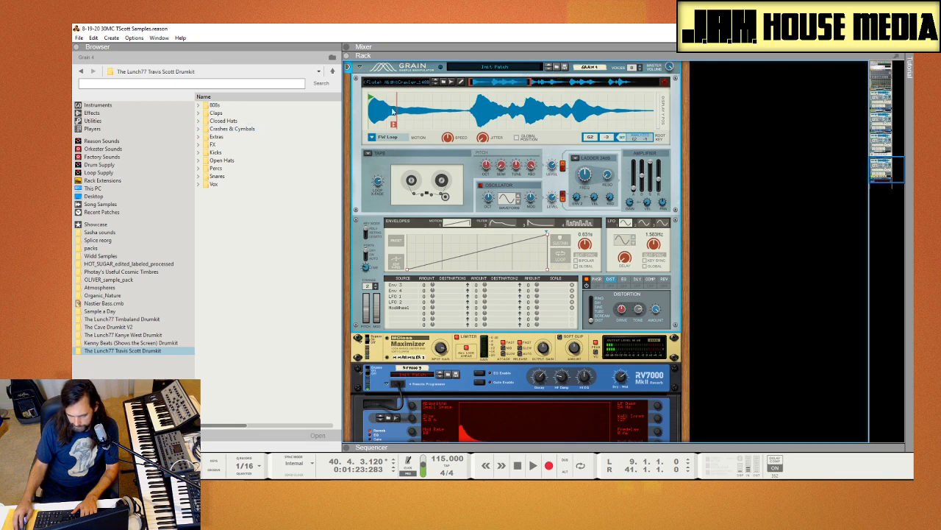
Step: Solo Grain 4, play it from bar 17 while viewing the notes of its first clip, and stop and unsolo it
{"action": "key", "text": "F7"}
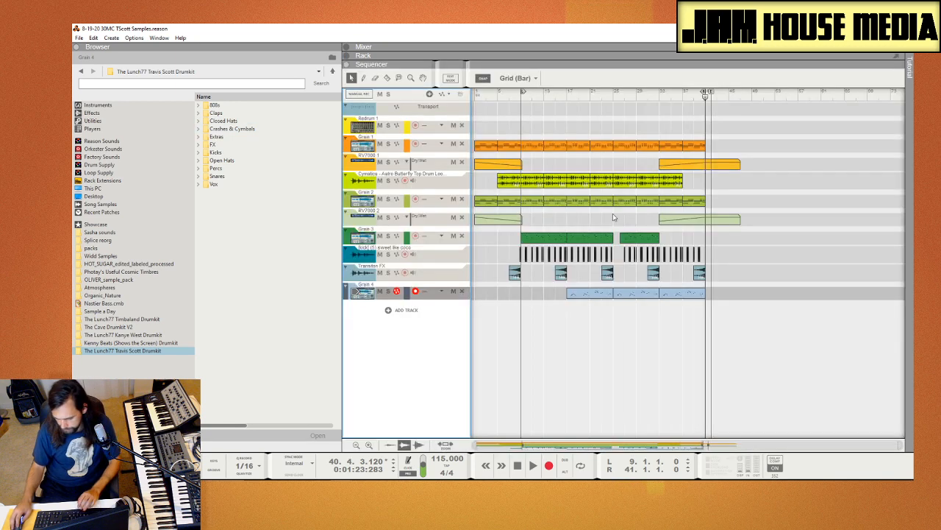
{"action": "left_click", "coordinate": [569, 93]}
{"action": "left_click", "coordinate": [389, 290]}
{"action": "key", "text": "space"}
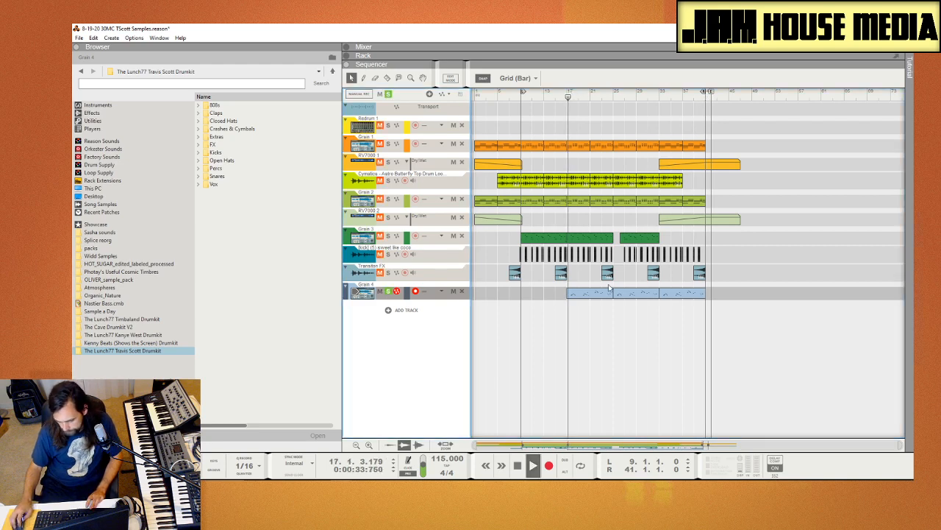
{"action": "double_click", "coordinate": [585, 293]}
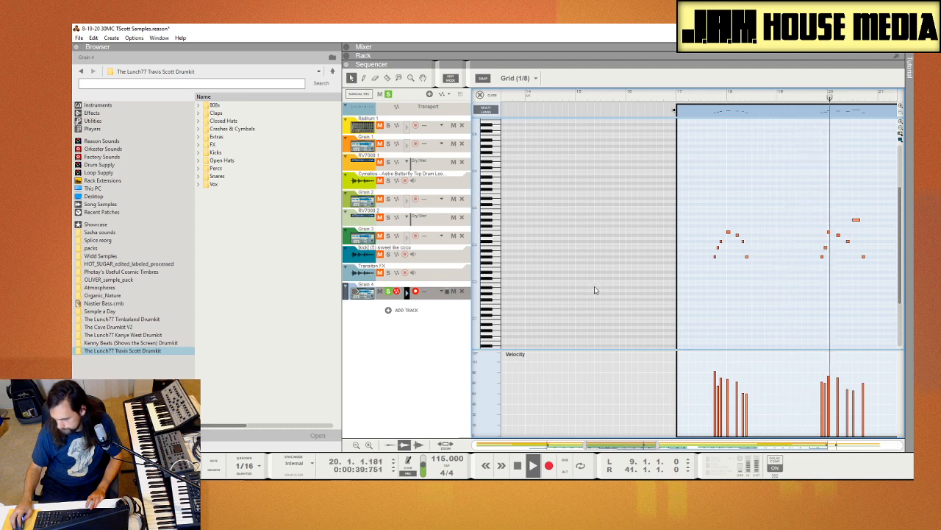
{"action": "key", "text": "space"}
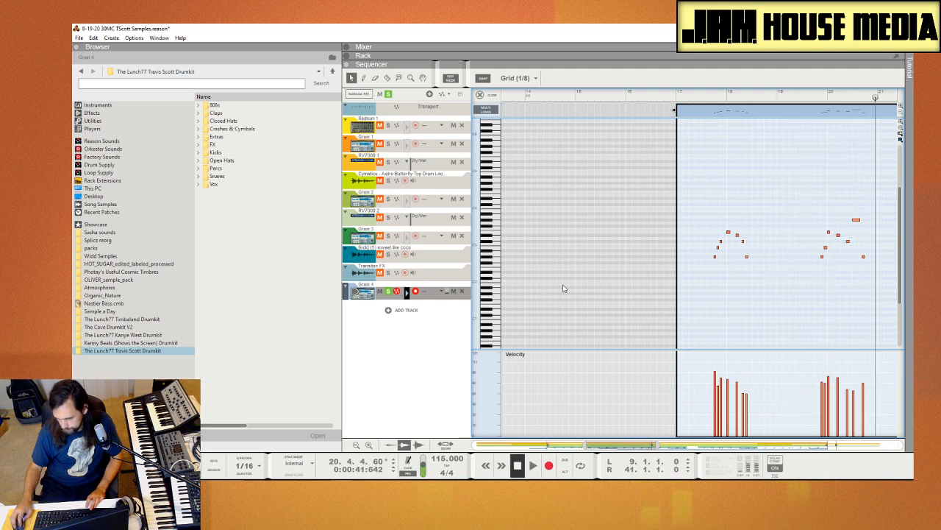
{"action": "left_click", "coordinate": [388, 291]}
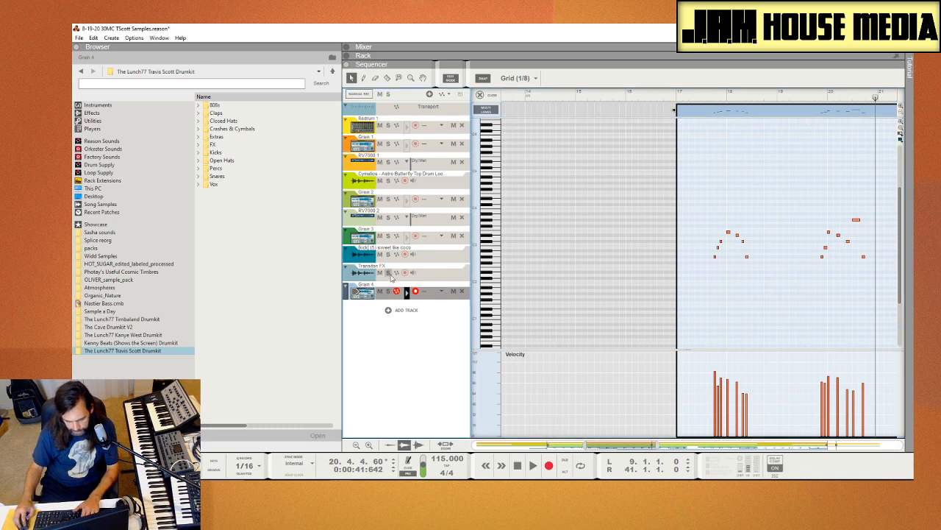
{"action": "key", "text": "F6"}
{"action": "key", "text": "F7"}
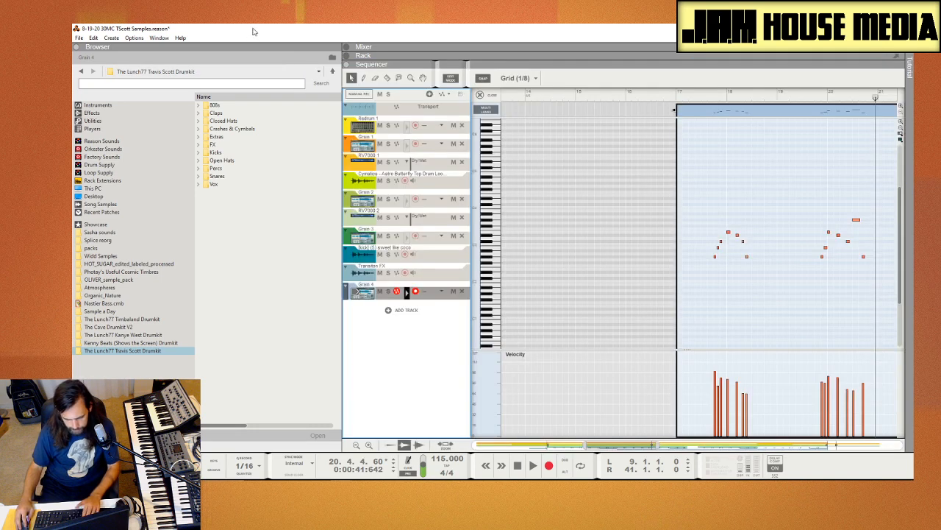
Step: Switch to the 8-19-20 30MC Space Colors song and play it from bar 1, following the arrangement
{"action": "left_click_drag", "start_coordinate": [290, 32], "coordinate": [913, 475]}
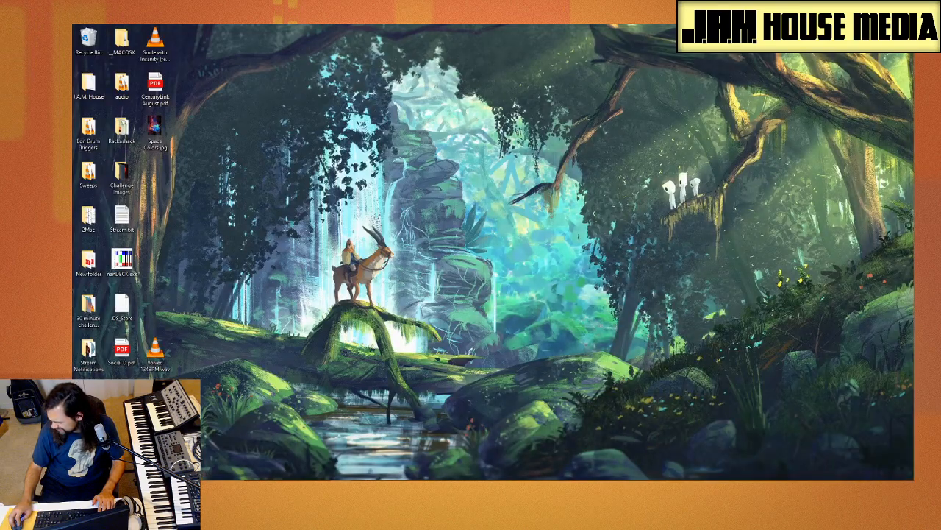
{"action": "left_click_drag", "start_coordinate": [529, 476], "coordinate": [297, 26]}
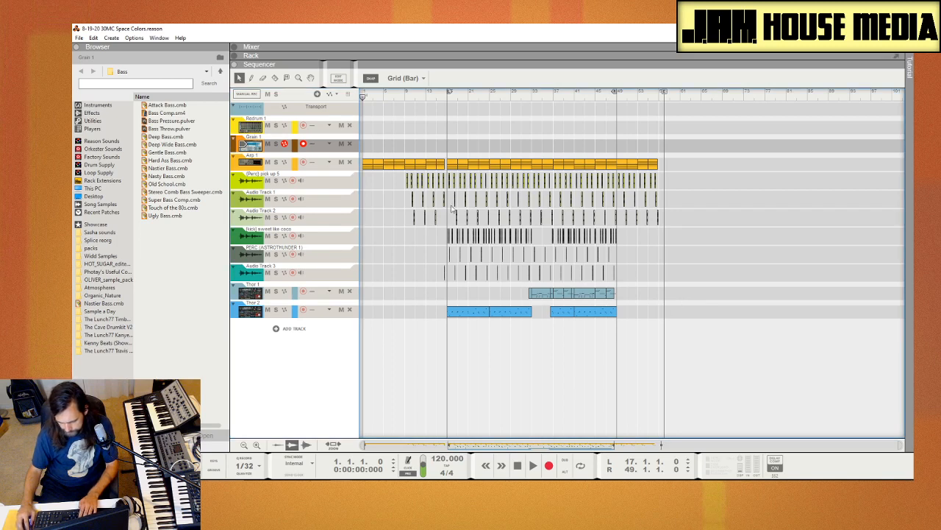
{"action": "key", "text": "space"}
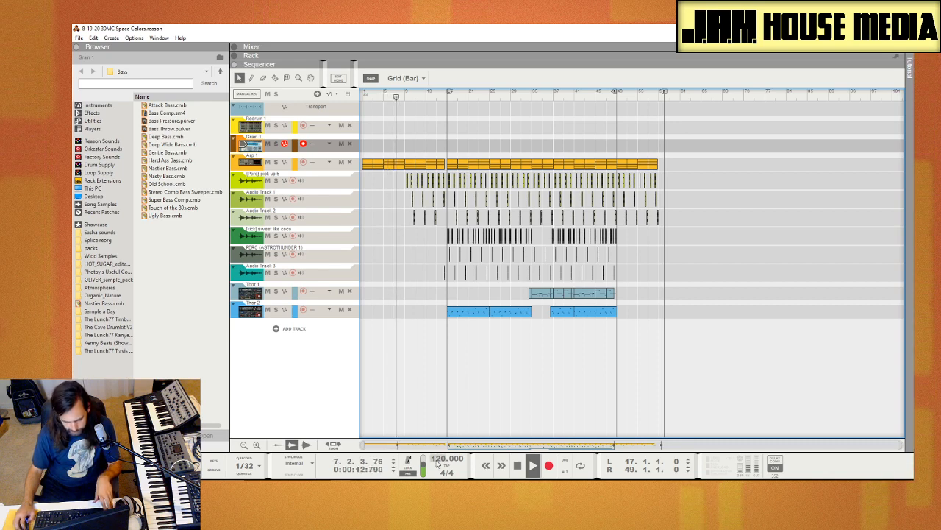
{"action": "left_click_drag", "start_coordinate": [468, 446], "coordinate": [317, 420]}
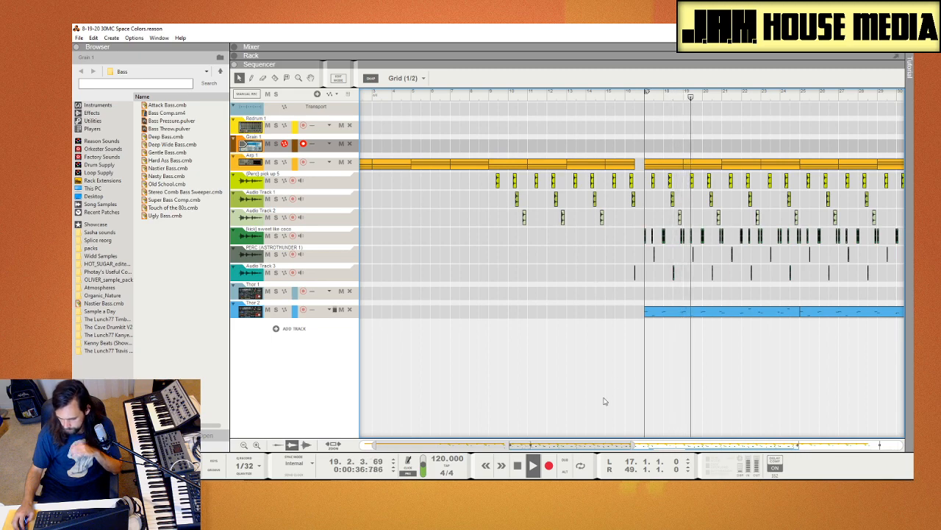
{"action": "left_click_drag", "start_coordinate": [565, 445], "coordinate": [633, 447]}
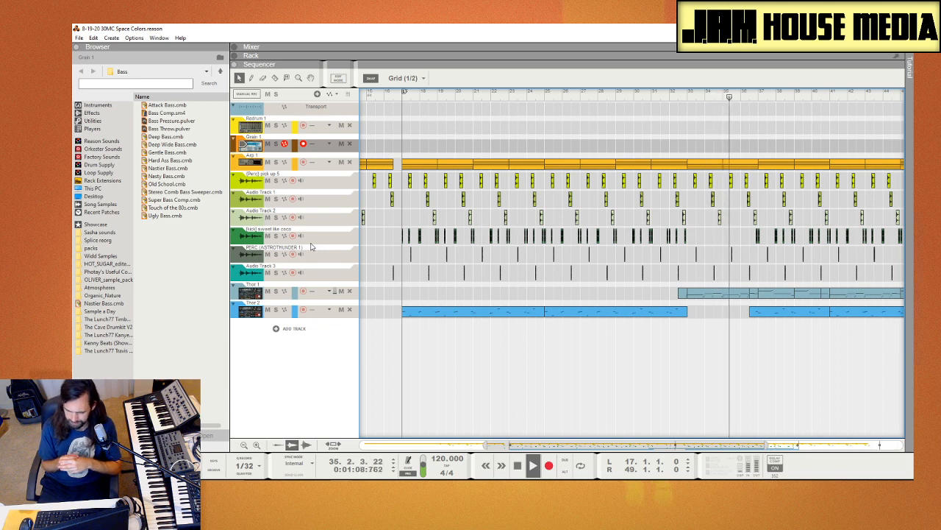
Step: Show the Thor 1 synth in the rack, check its low pass ladder filter frequency, and return to the sequencer
{"action": "left_click", "coordinate": [250, 292]}
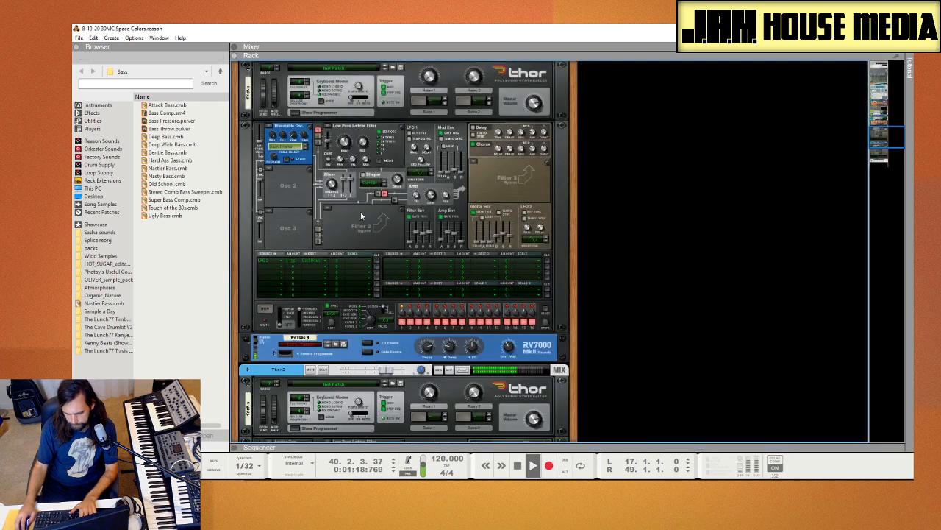
{"action": "left_click", "coordinate": [350, 152]}
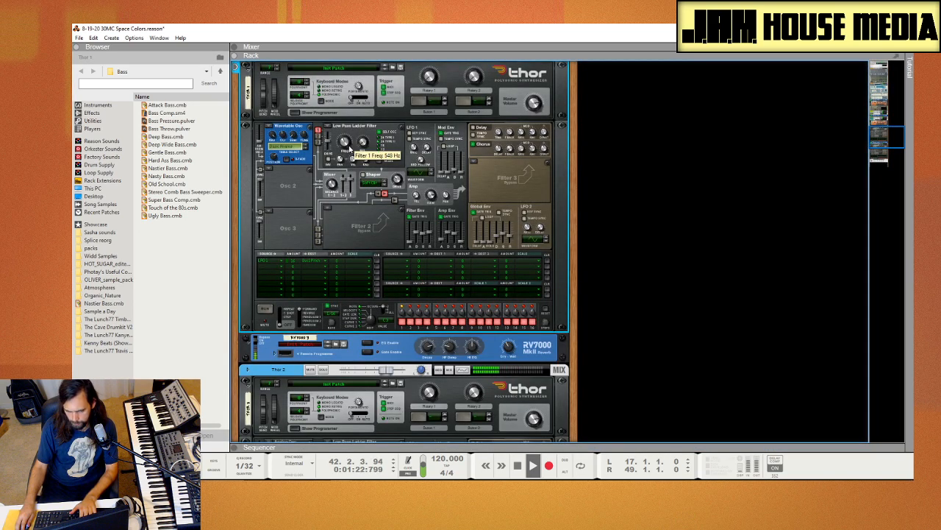
{"action": "key", "text": "F7"}
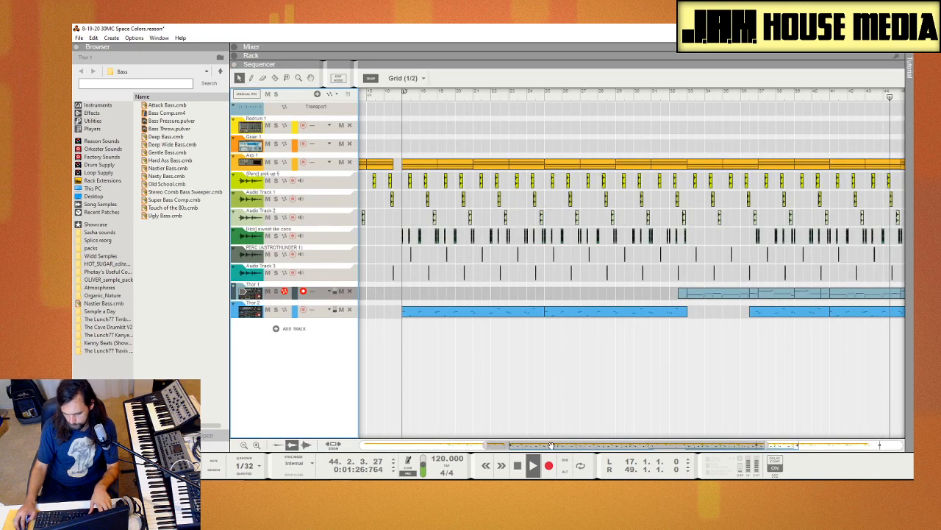
Step: Play the Space Colors song on to bar 49, stop it, and set the playback position to bar 32, beat 3
{"action": "left_click_drag", "start_coordinate": [577, 445], "coordinate": [602, 449]}
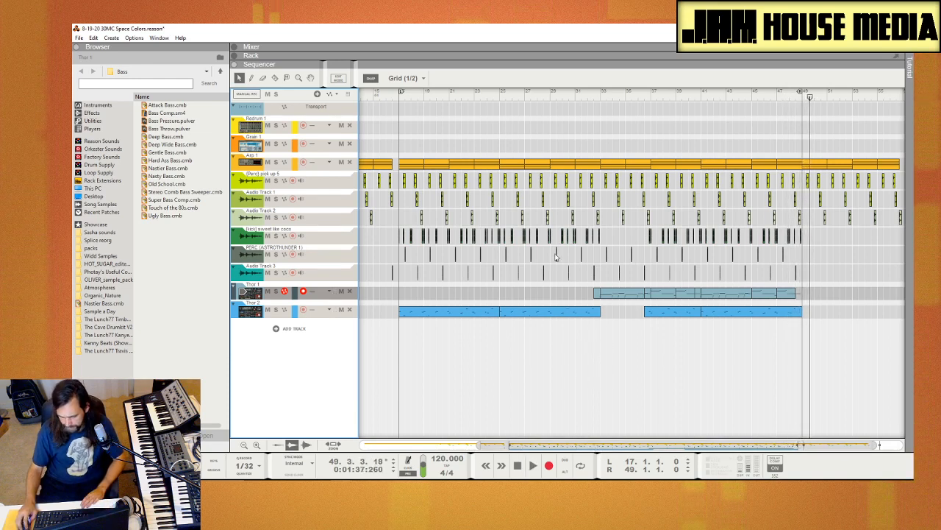
{"action": "left_click", "coordinate": [585, 92]}
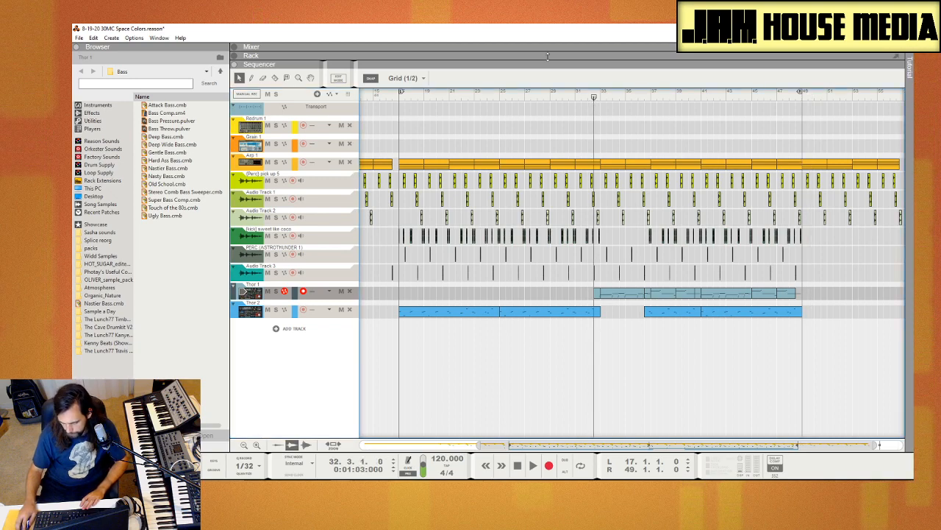
{"action": "mouse_move", "coordinate": [526, 33]}
{"action": "left_mouse_down"}
{"action": "mouse_move", "coordinate": [569, 136]}
{"action": "mouse_move", "coordinate": [518, 72]}
{"action": "mouse_move", "coordinate": [528, 25]}
{"action": "left_mouse_up"}
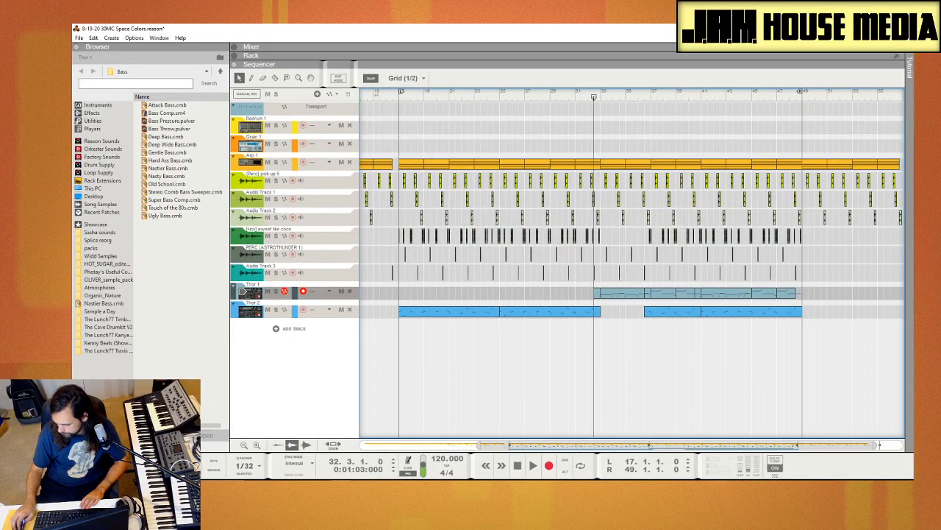
Step: Switch back to the TScott Samples song, leave the Grain 4 note editor, and look over the whole arrangement
{"action": "left_click_drag", "start_coordinate": [845, 341], "coordinate": [395, 28]}
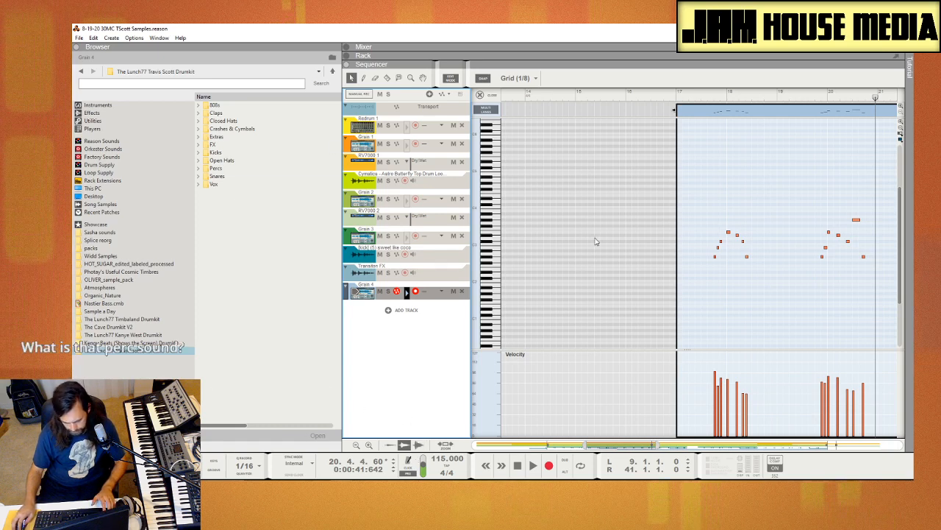
{"action": "key", "text": "Tab"}
{"action": "left_click", "coordinate": [514, 413]}
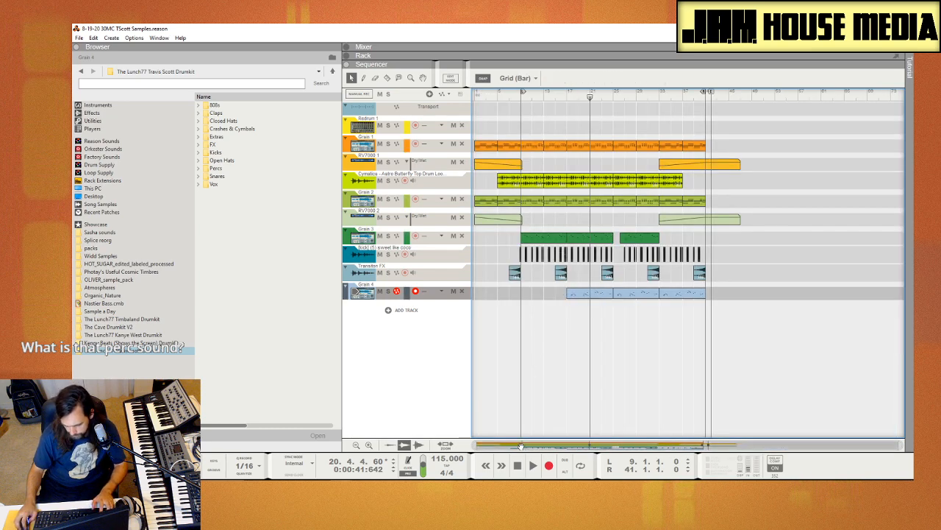
{"action": "left_click_drag", "start_coordinate": [541, 445], "coordinate": [544, 323]}
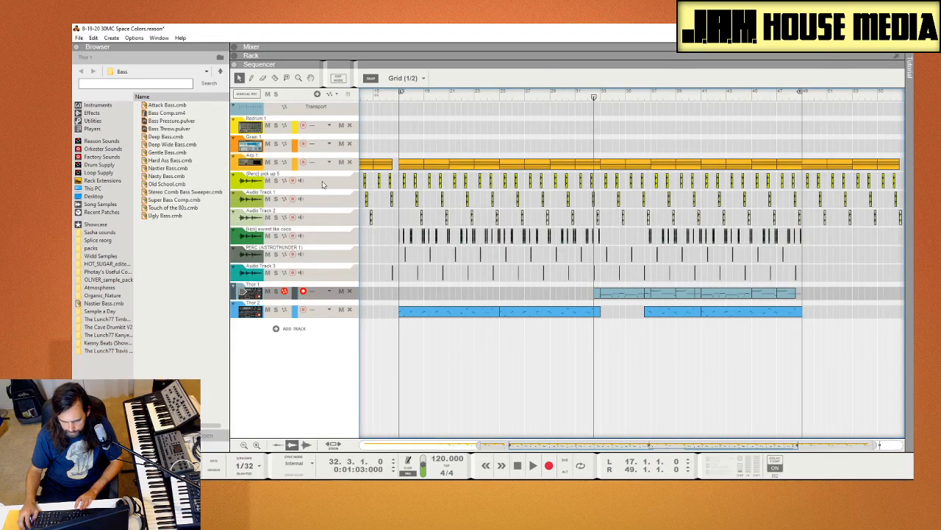
Step: In the Space Colors song, play the (Perc) pick up 5 track soloed from bar 32, and move the solo to Audio Track 1
{"action": "left_click", "coordinate": [275, 180]}
{"action": "key", "text": "space"}
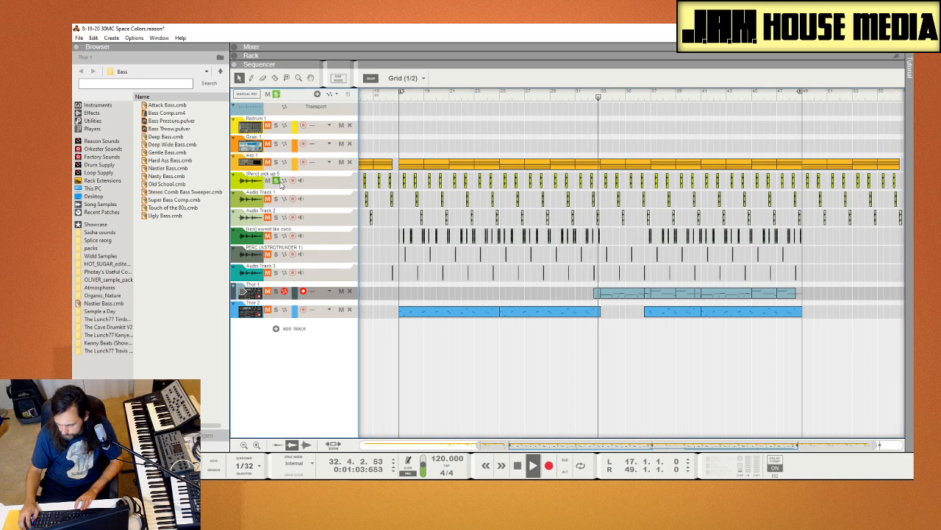
{"action": "key", "text": "space"}
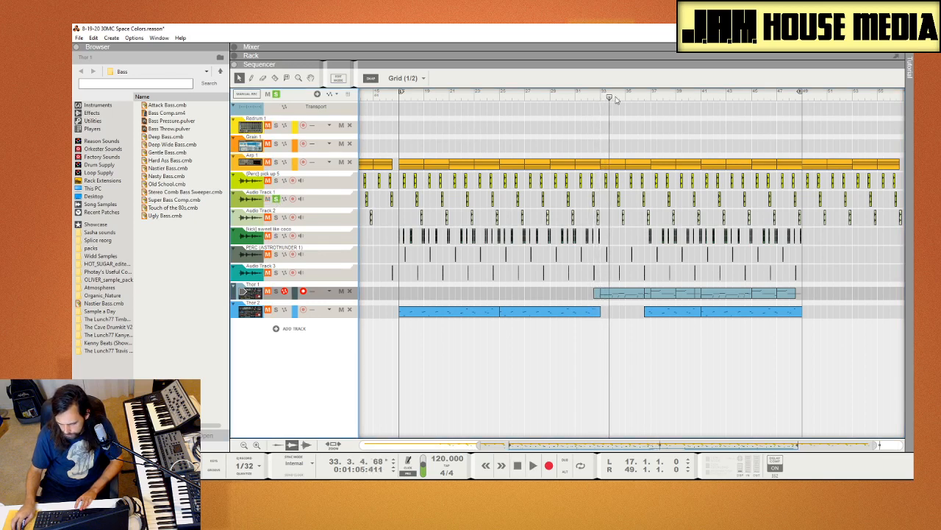
Step: Play the soloed Audio Track 1 from bar 33, beat 3, and add (Perc) pick up 5 and Audio Track 2 to the solo
{"action": "left_click_drag", "start_coordinate": [611, 97], "coordinate": [620, 99]}
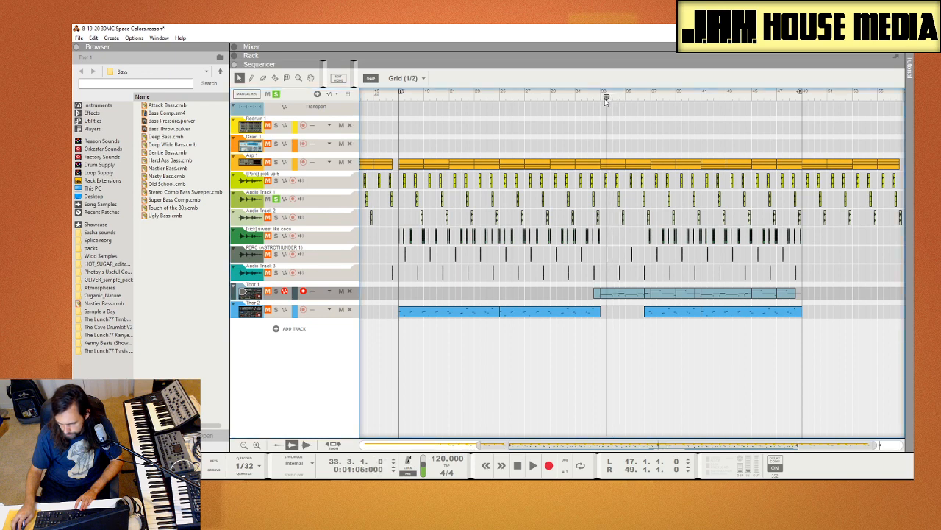
{"action": "key", "text": "space"}
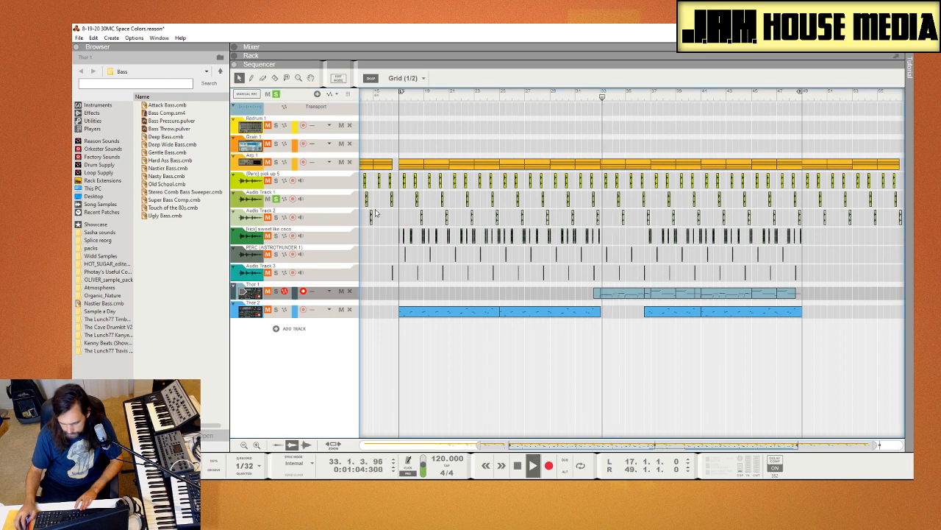
{"action": "left_click", "coordinate": [277, 220]}
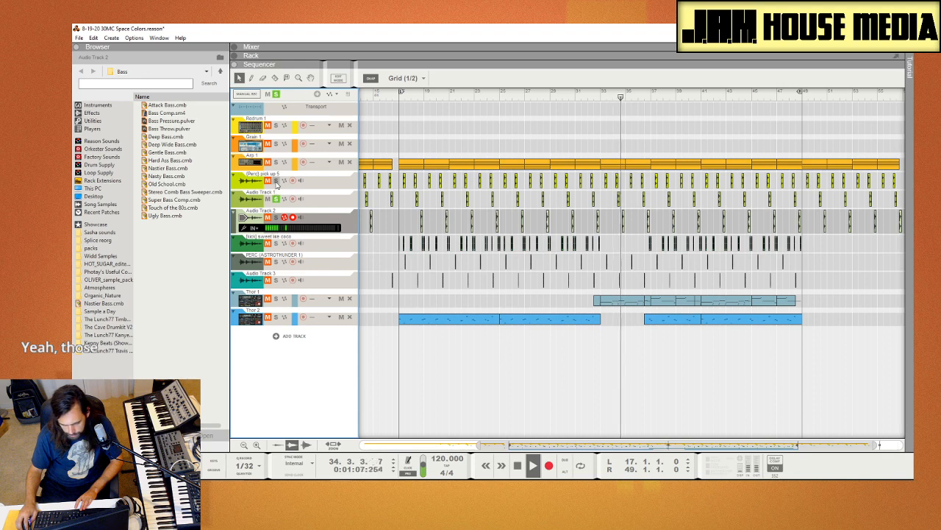
{"action": "left_click", "coordinate": [277, 219]}
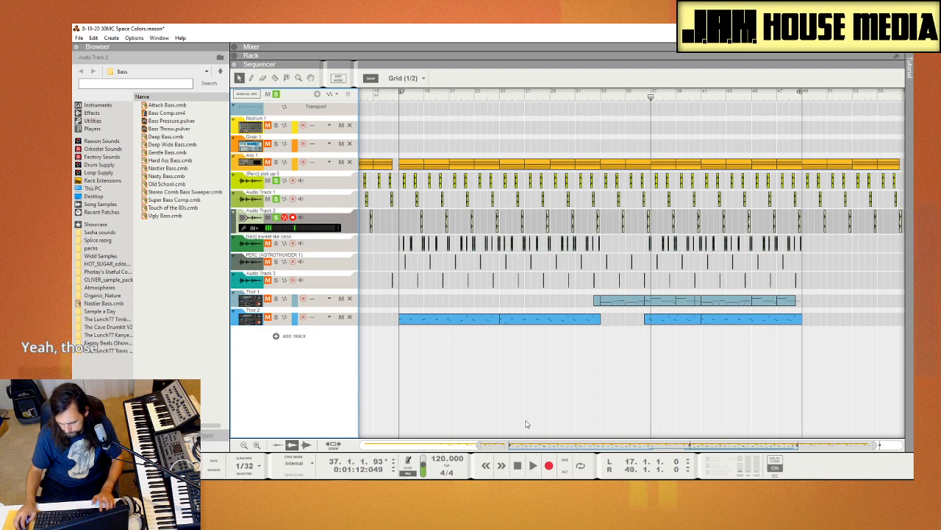
Step: Select the (Perc) pick up 5 clip at bar 34, beat 2, and compare it with the percussion clips on the tracks below
{"action": "left_click_drag", "start_coordinate": [543, 443], "coordinate": [529, 389]}
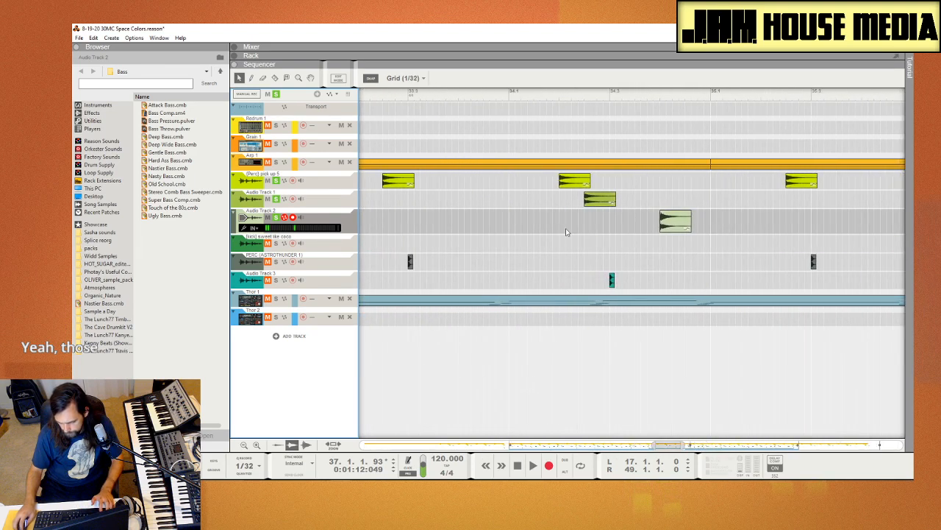
{"action": "left_click", "coordinate": [573, 186]}
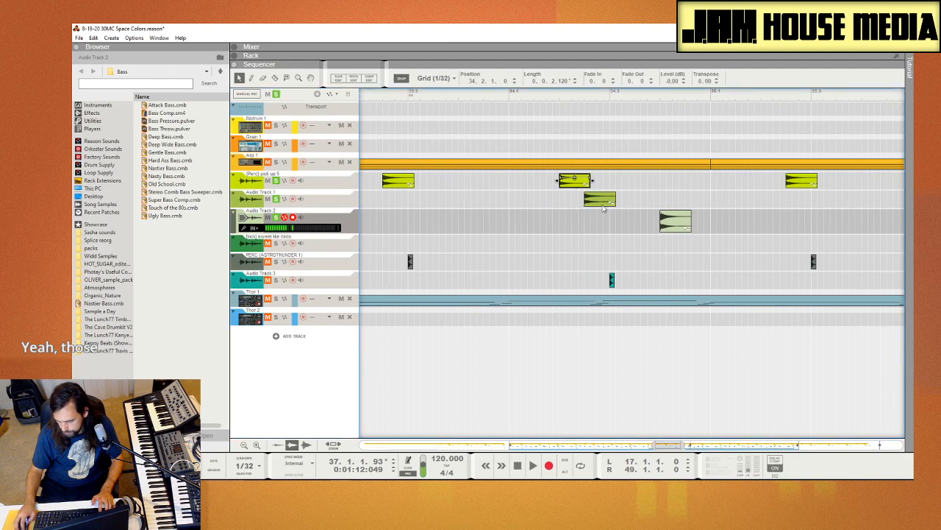
{"action": "left_click", "coordinate": [675, 221]}
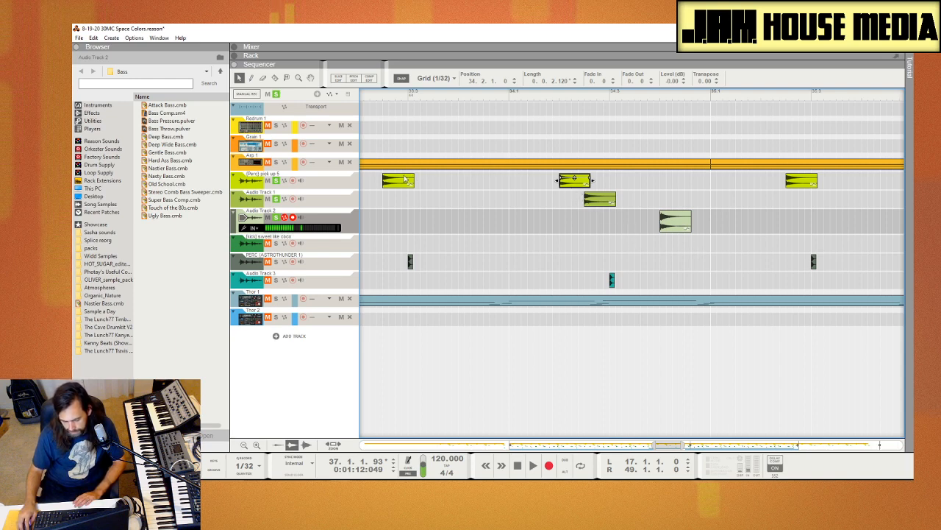
Step: Leave only (Perc) pick up 5 soloed and select the Audio Track 1 clip at bar 34, beat 2 to check its transpose
{"action": "left_click", "coordinate": [277, 200]}
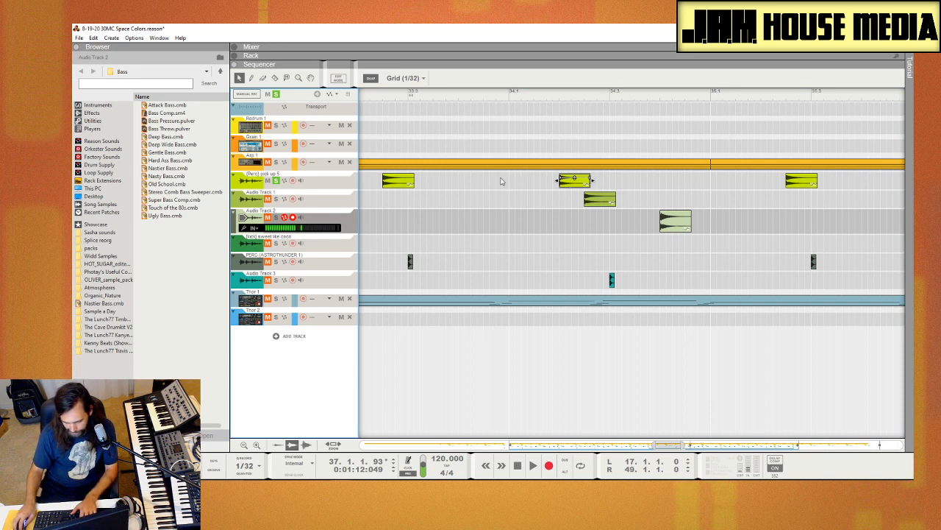
{"action": "left_click_drag", "start_coordinate": [471, 181], "coordinate": [617, 195]}
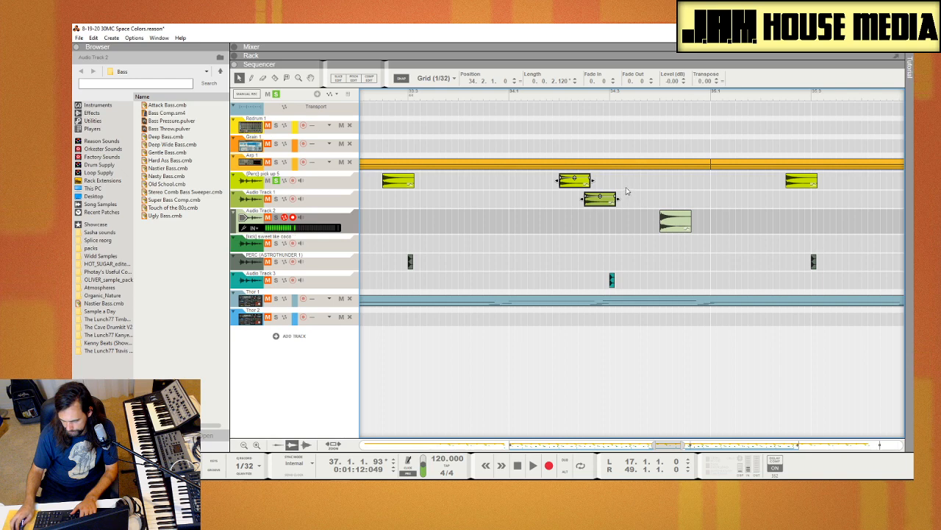
{"action": "left_click_drag", "start_coordinate": [694, 218], "coordinate": [607, 205]}
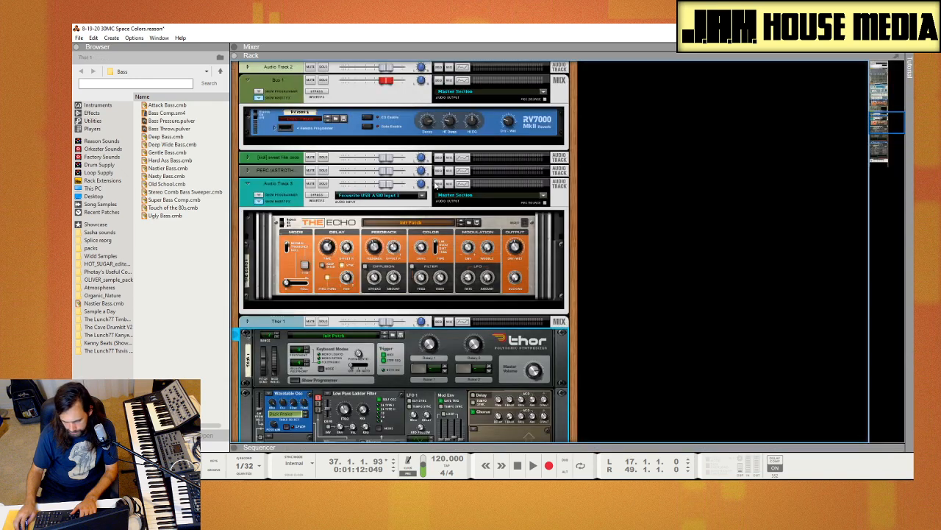
Step: Examine the RV7000 reverb on Bus 1 in the rack and return to the sequencer
{"action": "key", "text": "F6"}
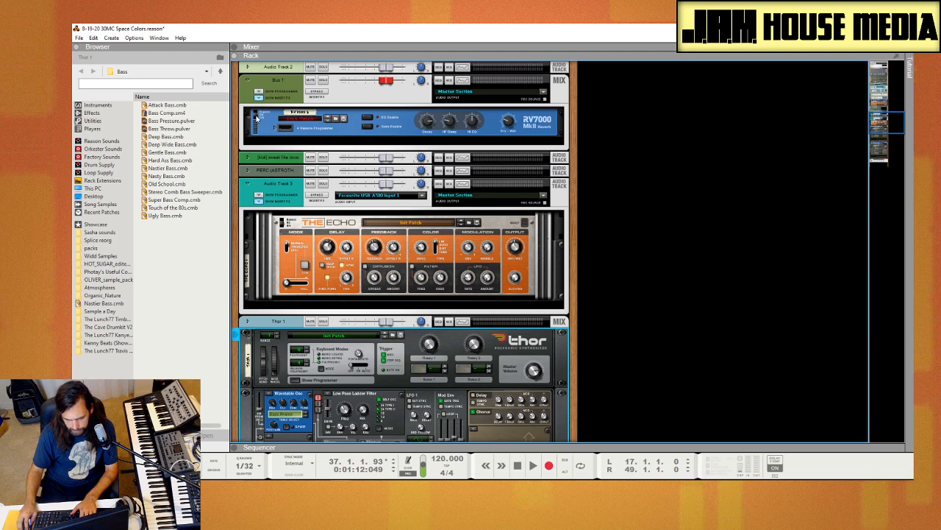
{"action": "left_click", "coordinate": [278, 109]}
{"action": "key", "text": "F7"}
Step: Move the playback position to just before bar 34 and play the soloed (Perc) pick up 5 track
{"action": "key", "text": "space"}
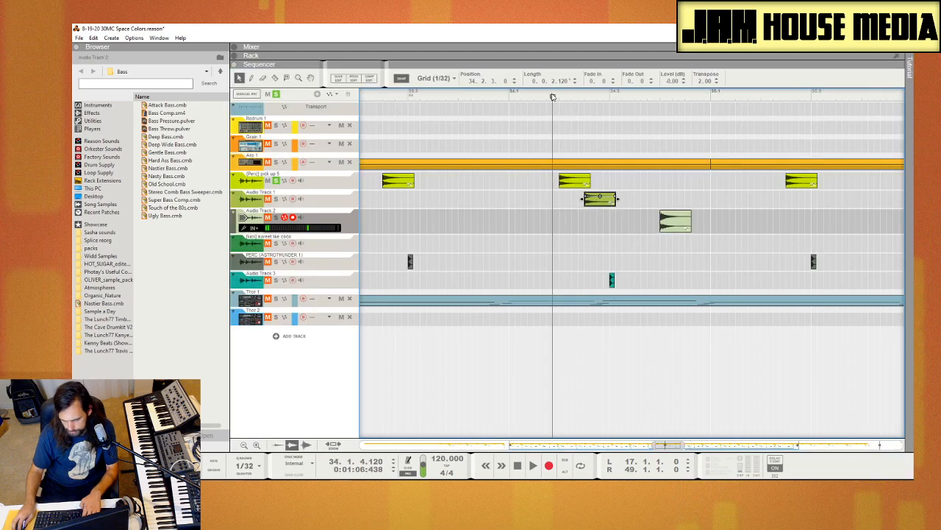
{"action": "key", "text": "space"}
{"action": "left_click", "coordinate": [495, 97]}
{"action": "key", "text": "space"}
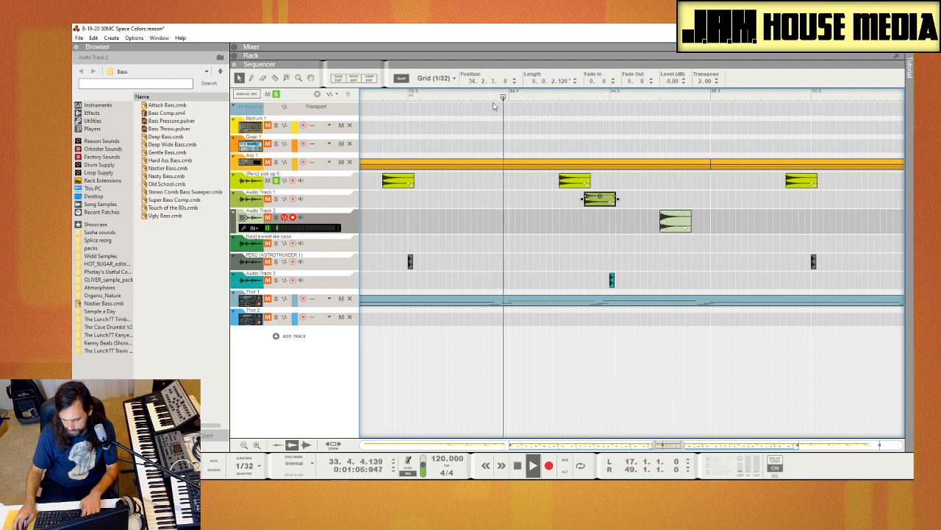
Step: Stop playback, look over the Bus 1 reverb and Audio Track 3 echo in the rack and the mixer channels, and return to the sequencer
{"action": "key", "text": "space"}
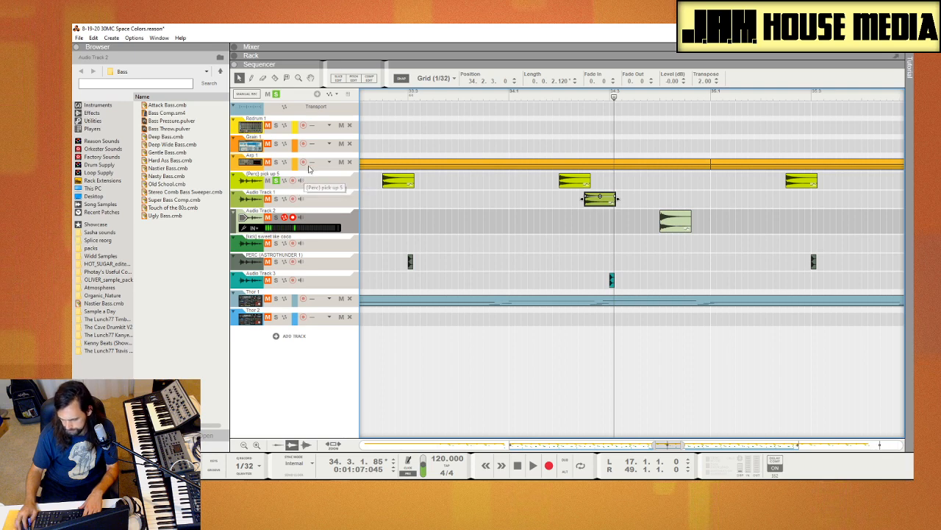
{"action": "key", "text": "F6"}
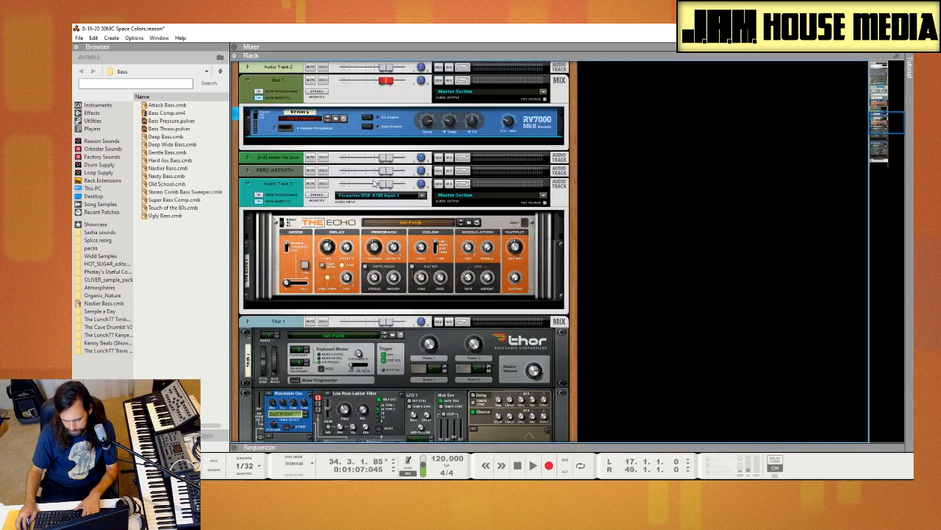
{"action": "key", "text": "F7"}
{"action": "key", "text": "F6"}
{"action": "key", "text": "F5"}
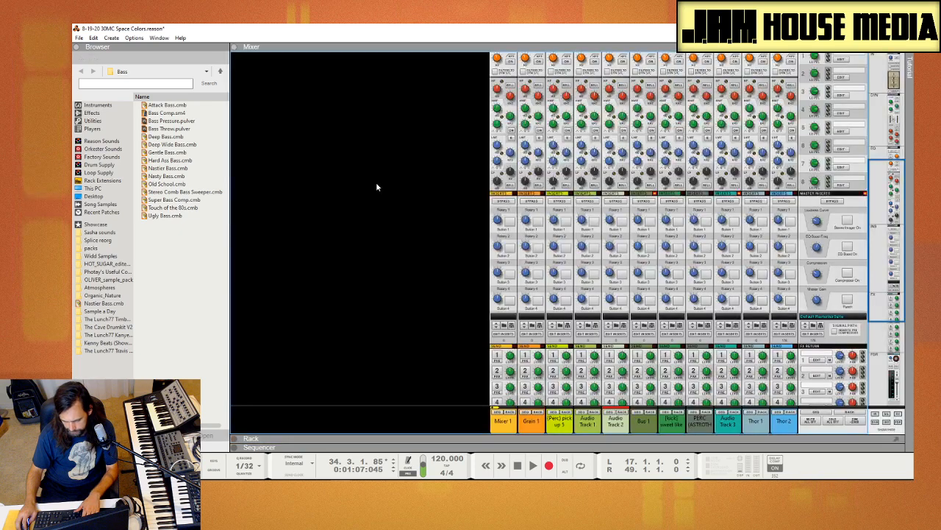
{"action": "key", "text": "F7"}
{"action": "key", "text": "F6"}
{"action": "key", "text": "F7"}
{"action": "key", "text": "F6"}
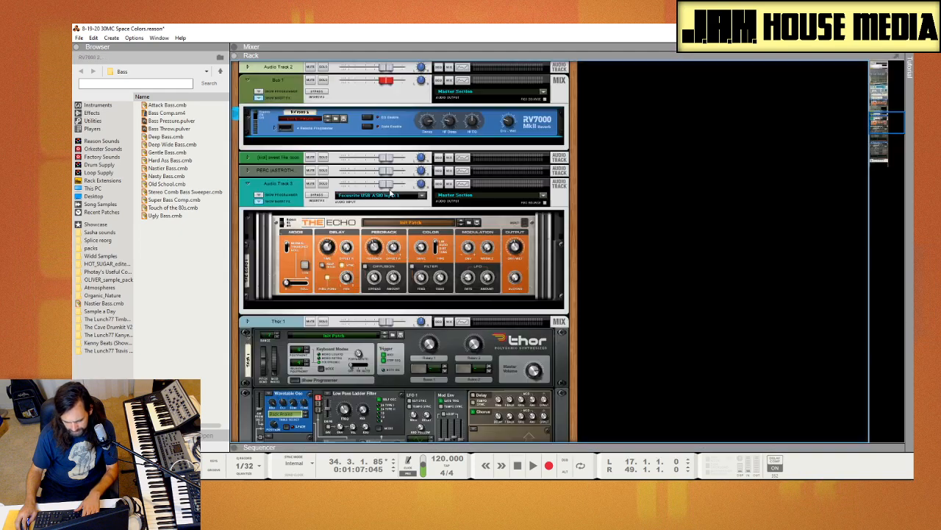
{"action": "key", "text": "F7"}
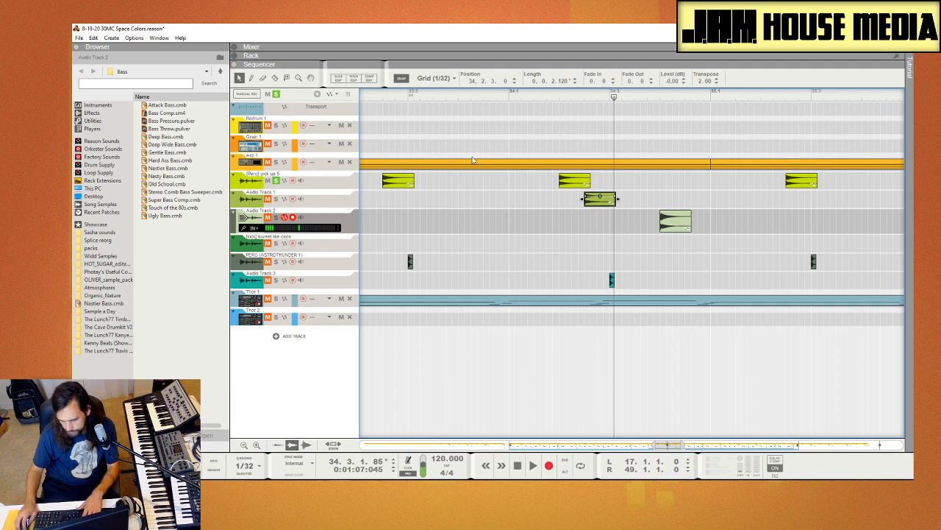
Step: Replay the soloed (Perc) pick up 5, place the playback position at bar 34, beat 1, and recheck the Bus 1 reverb
{"action": "key", "text": "space"}
{"action": "key", "text": "space"}
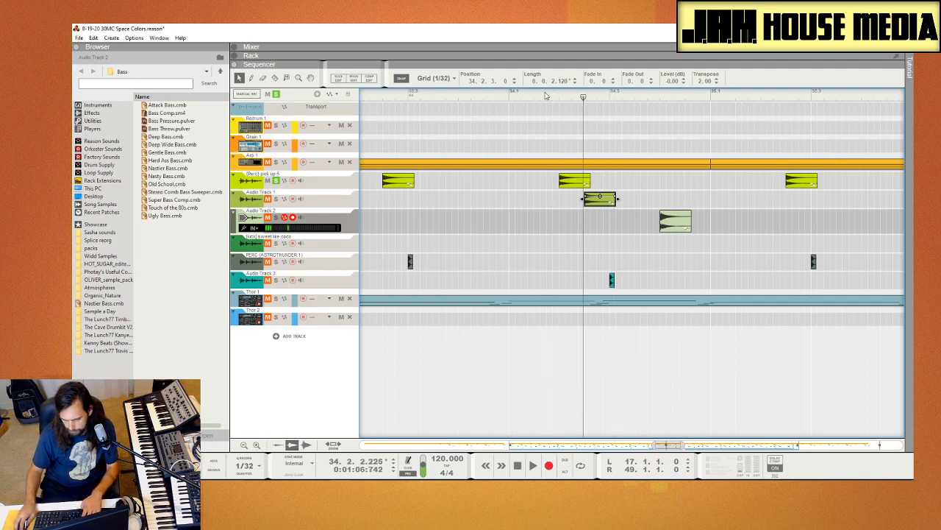
{"action": "left_click", "coordinate": [546, 96]}
{"action": "key", "text": "F6"}
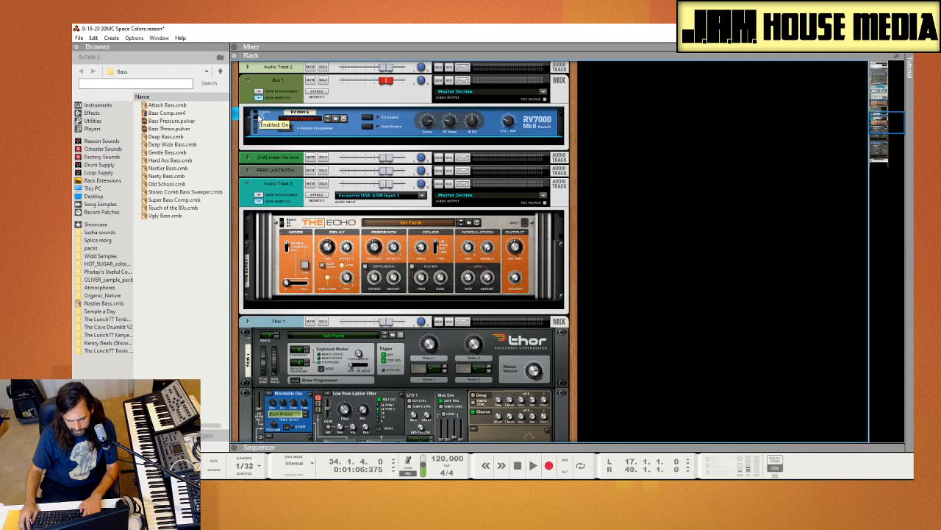
{"action": "key", "text": "F7"}
{"action": "left_click", "coordinate": [508, 232]}
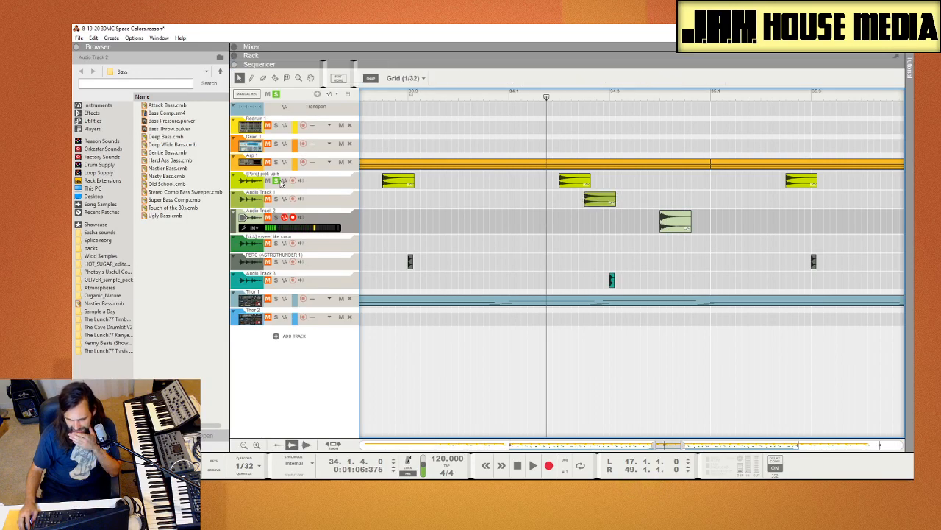
Step: Unsolo (Perc) pick up 5 and step repeatedly through it and the Audio Track 1 and Audio Track 2 tracks below it
{"action": "left_click", "coordinate": [277, 181]}
{"action": "left_click", "coordinate": [342, 186]}
{"action": "left_click", "coordinate": [340, 209]}
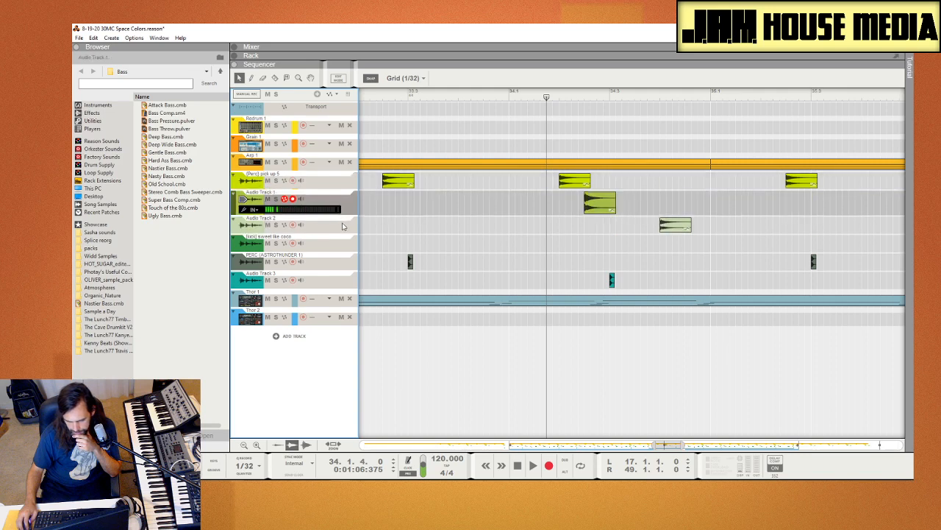
{"action": "left_click", "coordinate": [344, 223]}
{"action": "left_click", "coordinate": [344, 187]}
{"action": "left_click", "coordinate": [345, 208]}
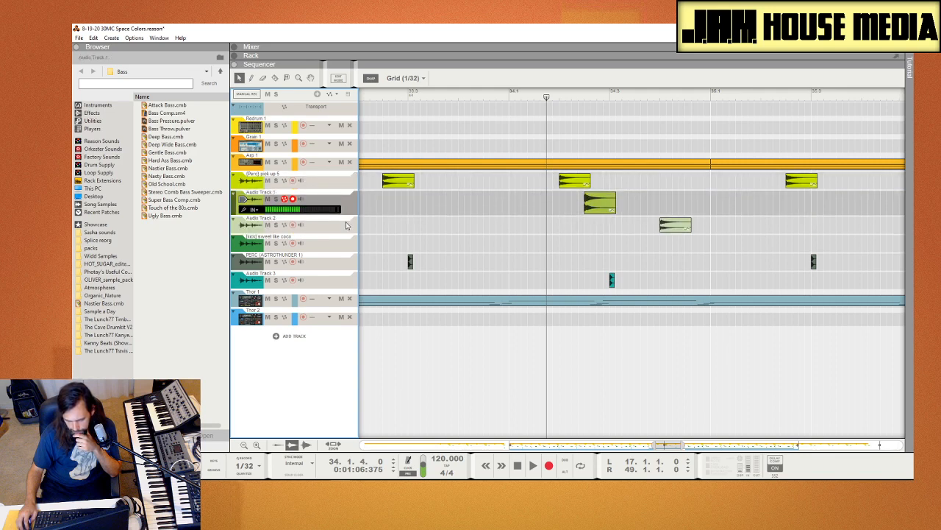
{"action": "left_click", "coordinate": [347, 225]}
{"action": "left_click", "coordinate": [341, 190]}
{"action": "left_click", "coordinate": [345, 209]}
{"action": "left_click", "coordinate": [345, 224]}
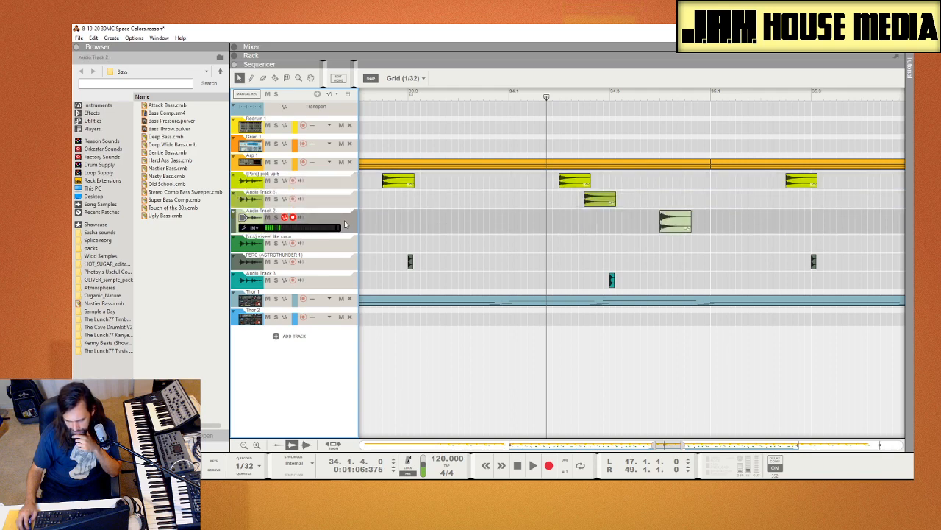
{"action": "left_click", "coordinate": [340, 185]}
{"action": "left_click", "coordinate": [344, 207]}
{"action": "left_click", "coordinate": [348, 219]}
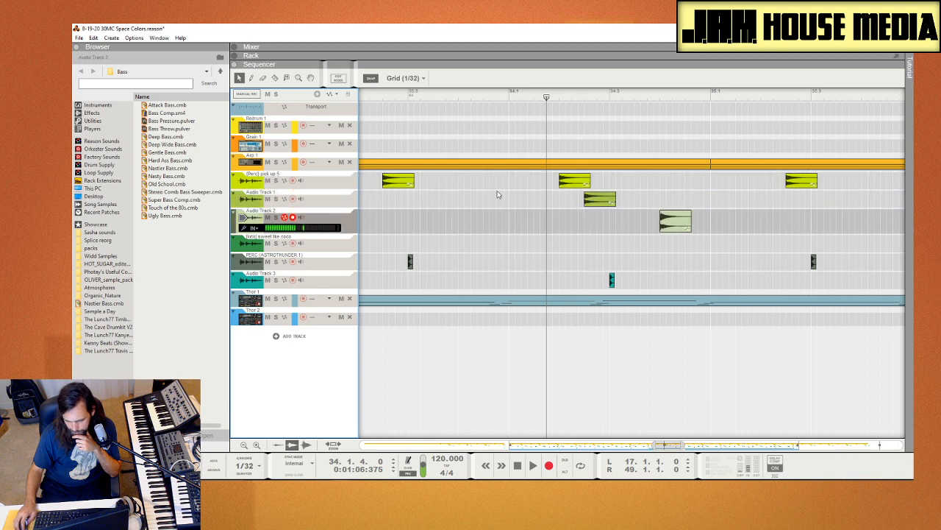
Step: Select the bar 34 clips on (Perc) pick up 5, Audio Track 1 and Audio Track 2 in turn to compare their transpose
{"action": "left_click_drag", "start_coordinate": [546, 177], "coordinate": [616, 222]}
{"action": "left_click", "coordinate": [630, 232]}
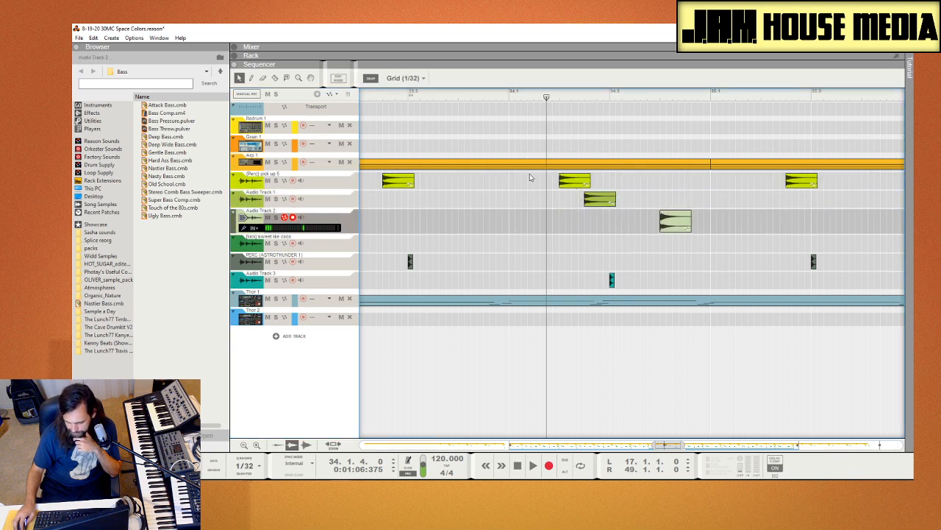
{"action": "left_click", "coordinate": [575, 182]}
{"action": "left_click", "coordinate": [581, 214]}
{"action": "left_click", "coordinate": [600, 199]}
{"action": "left_click_drag", "start_coordinate": [603, 228], "coordinate": [701, 236]}
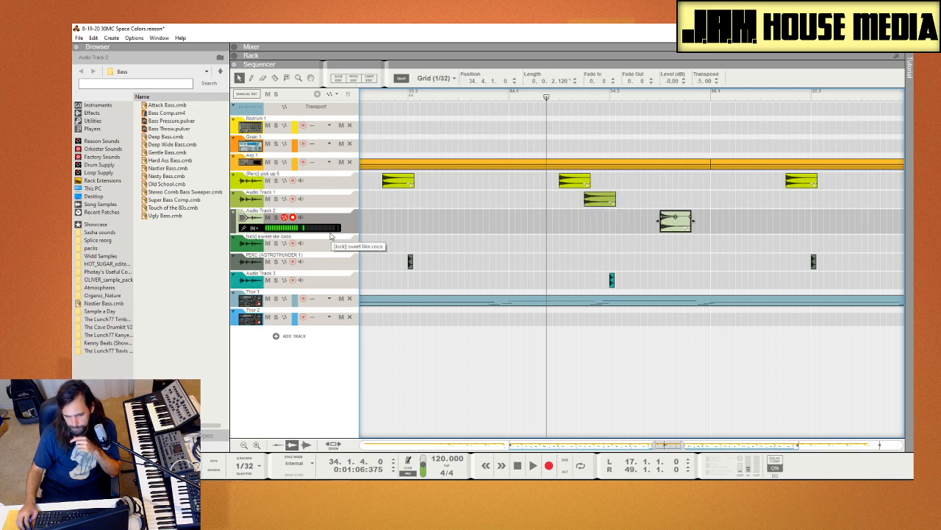
Step: Check the Bus 1 reverb in the rack once more, and play the unsoloed tracks through the bar 34 percussion clips
{"action": "key", "text": "F6"}
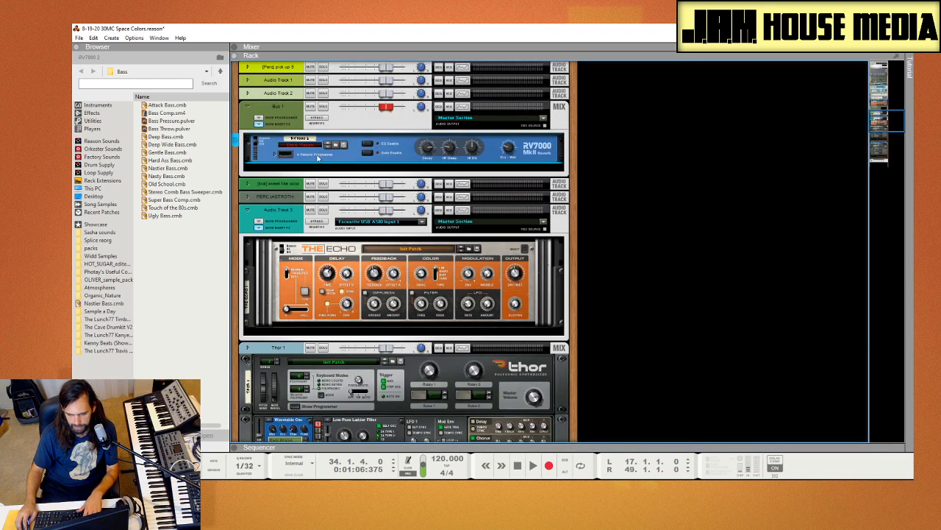
{"action": "key", "text": "F7"}
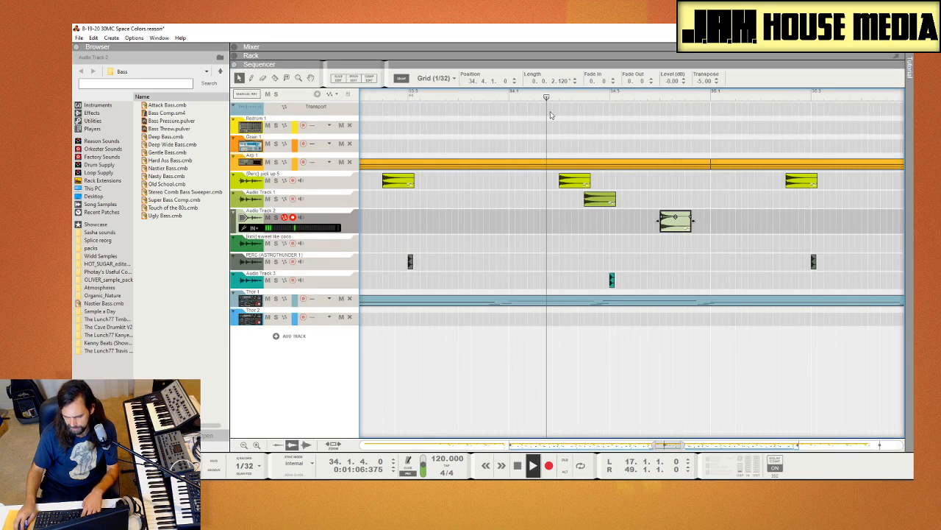
{"action": "key", "text": "space"}
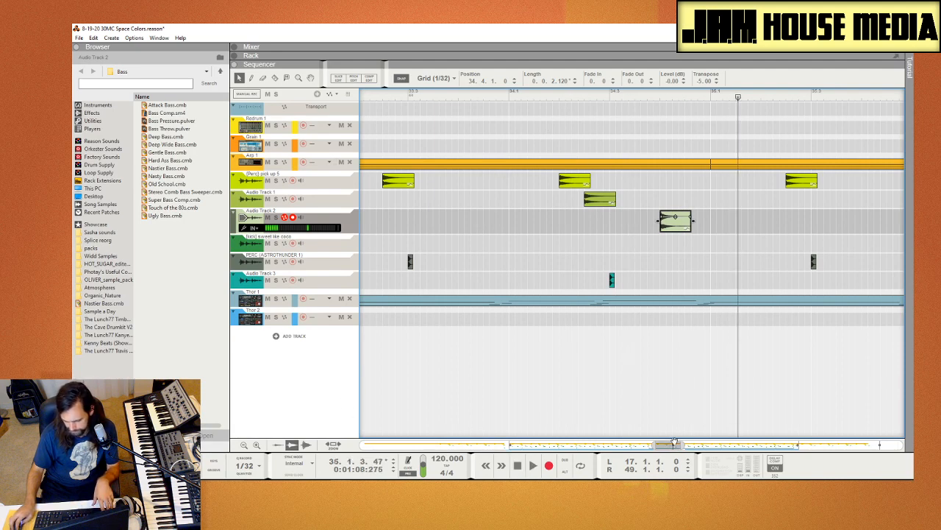
Step: Show bars 31 to 48 in the sequencer, continue playing the song from bar 35, and clear the clip selection
{"action": "left_click_drag", "start_coordinate": [675, 442], "coordinate": [725, 477]}
{"action": "key", "text": "space"}
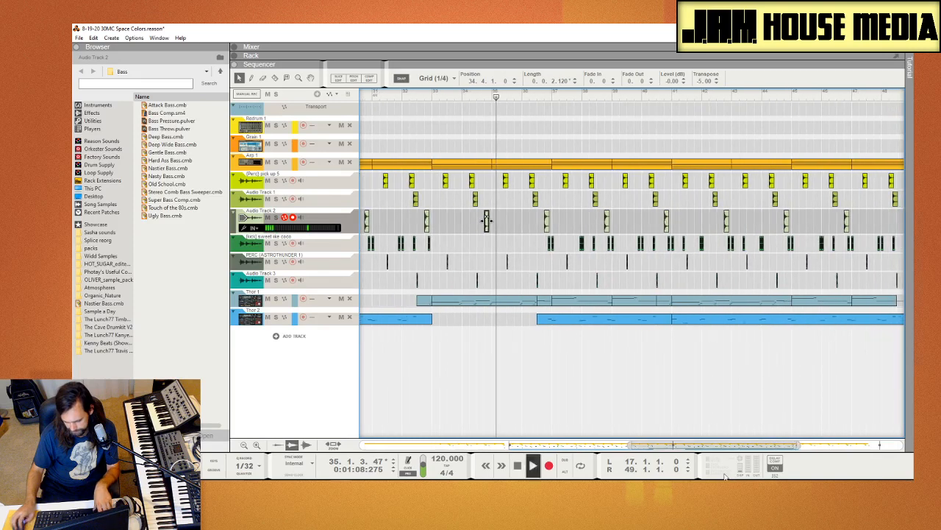
{"action": "left_click", "coordinate": [556, 396]}
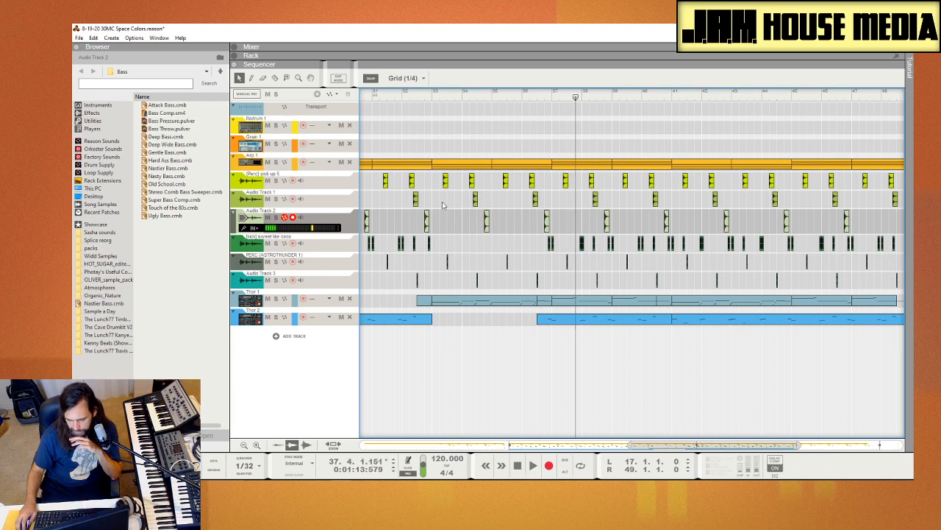
Step: Select the (Perc) pick up 5 clip at bar 34, beat 2, and play the full mix from bar 33
{"action": "left_click", "coordinate": [471, 180]}
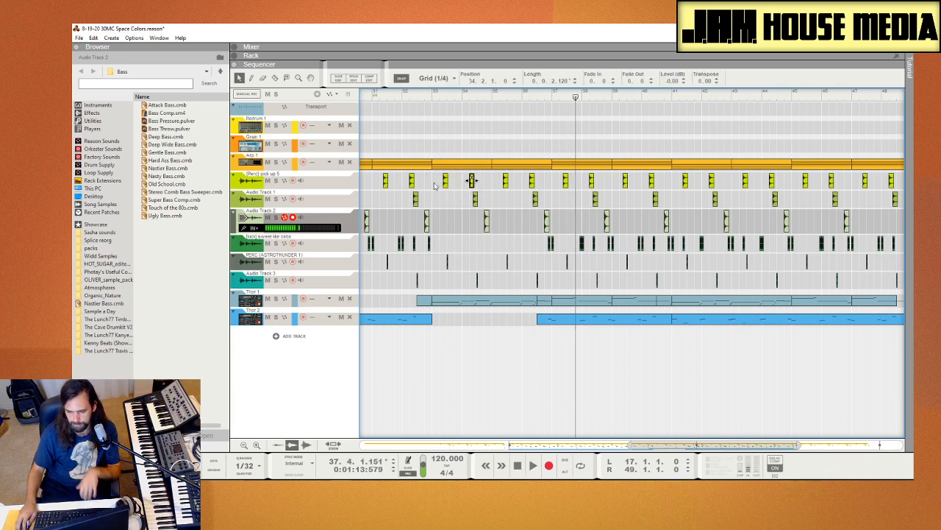
{"action": "left_click", "coordinate": [433, 96]}
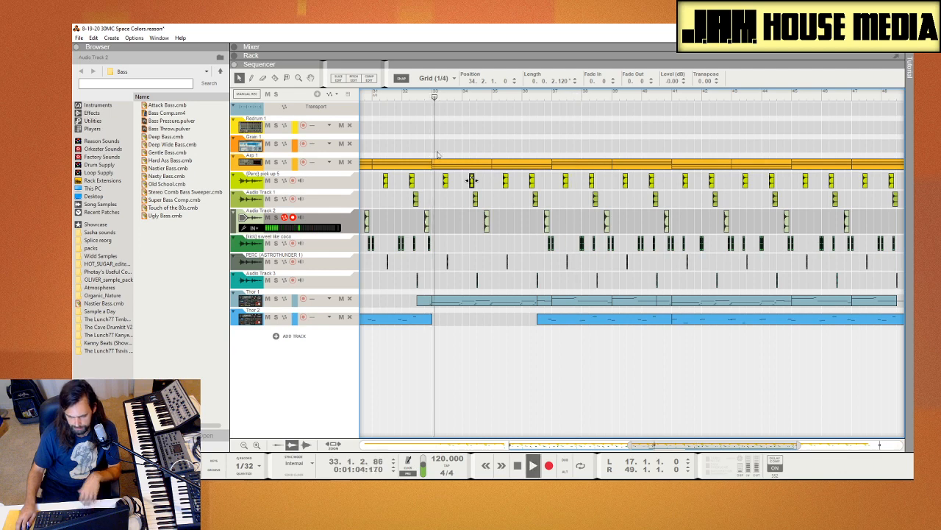
{"action": "left_click", "coordinate": [465, 226]}
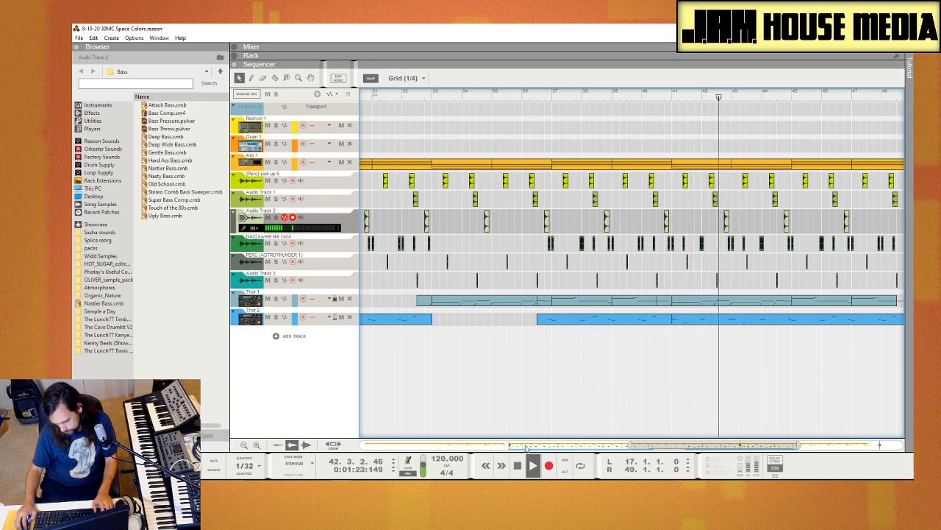
Step: Select the Thor 1 track, show the whole arrangement while it plays out, and return the playback position to bar 1
{"action": "left_click", "coordinate": [278, 296]}
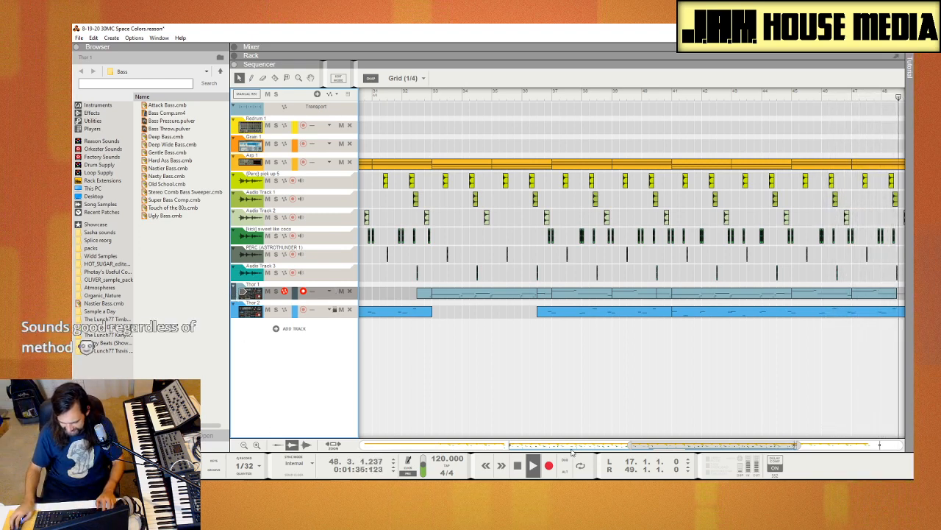
{"action": "left_click_drag", "start_coordinate": [642, 445], "coordinate": [642, 473]}
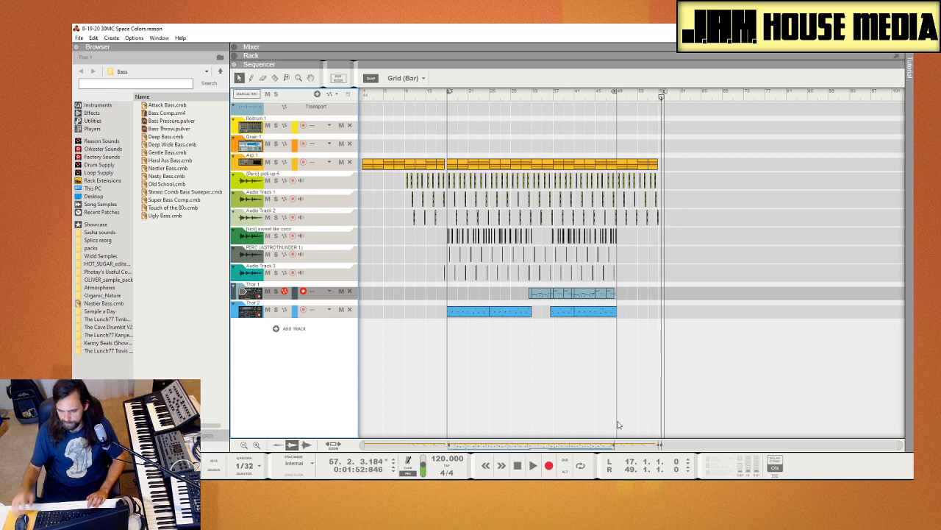
{"action": "left_click_drag", "start_coordinate": [413, 94], "coordinate": [286, 119]}
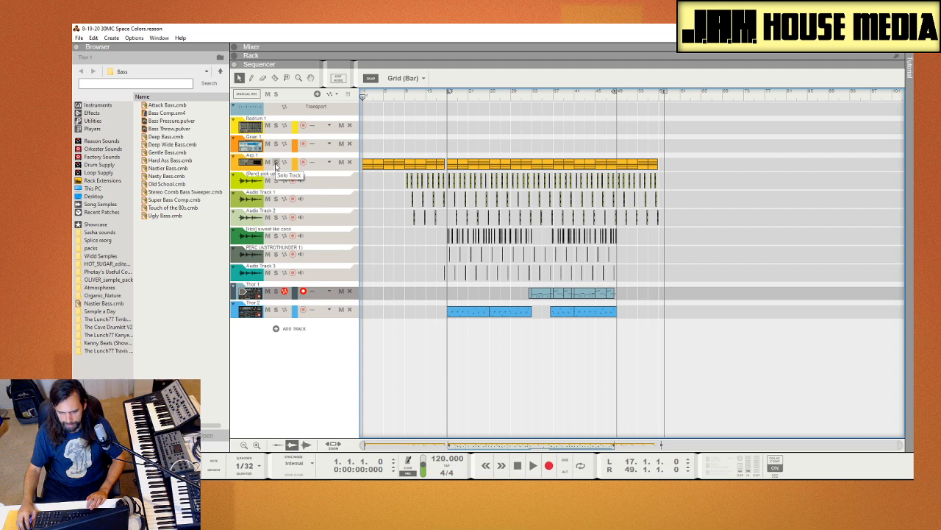
Step: Play the Arp 1 track soloed from bar 1, unsolo it, and continue listening from bar 5 before stopping
{"action": "left_click", "coordinate": [276, 162]}
{"action": "key", "text": "space"}
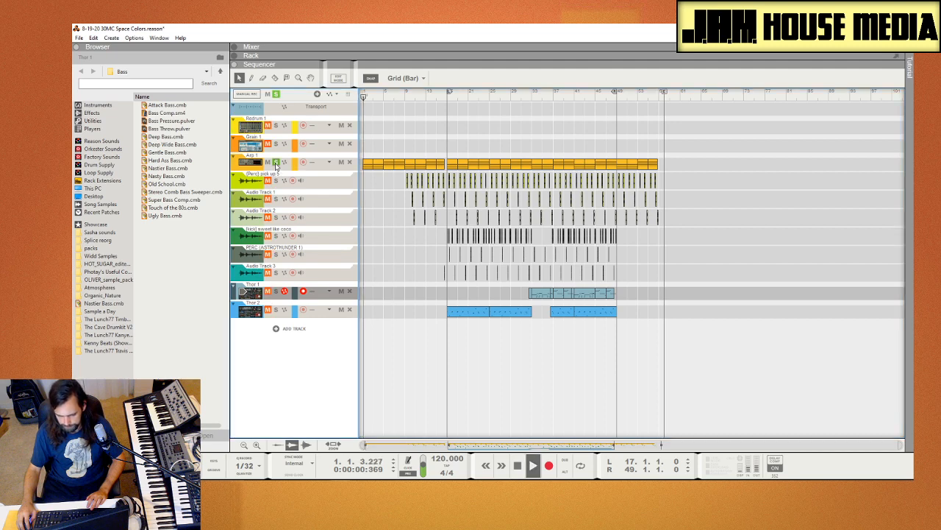
{"action": "left_click", "coordinate": [277, 163]}
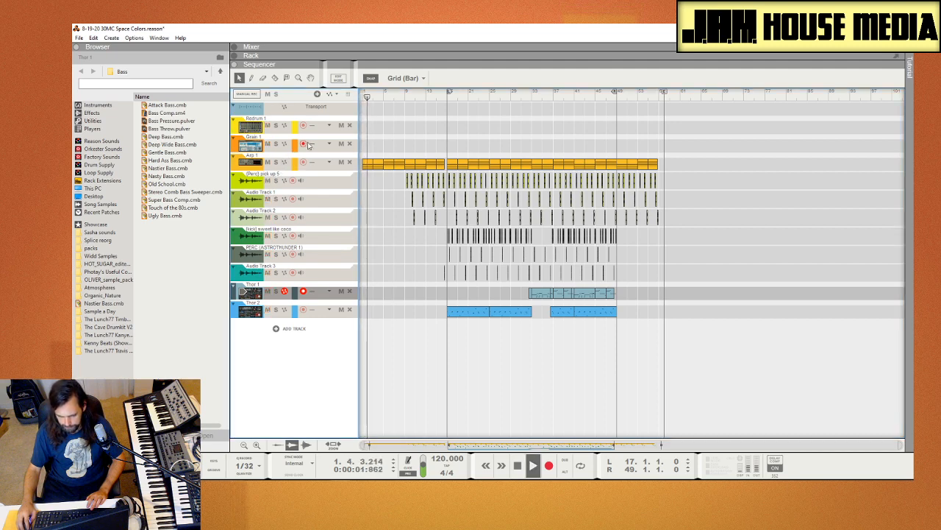
{"action": "left_click", "coordinate": [384, 95]}
{"action": "key", "text": "space"}
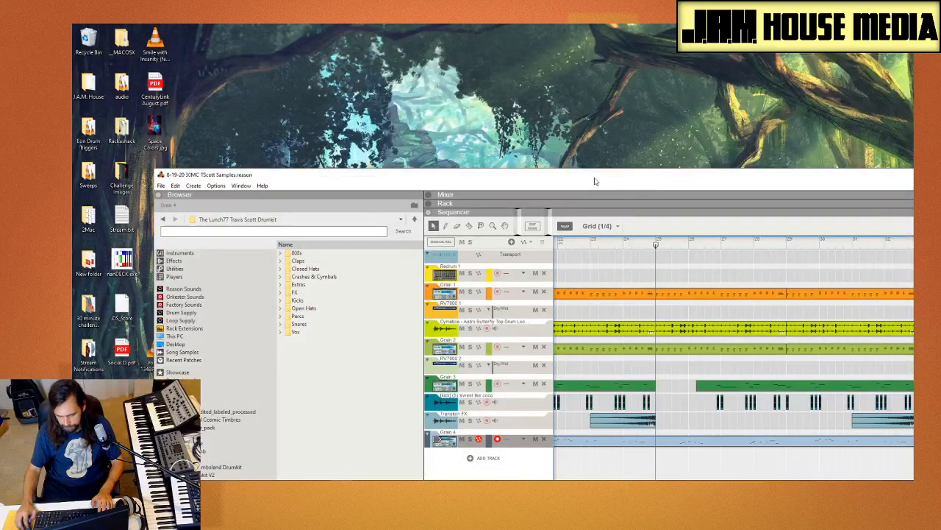
Step: Put away the TScott Samples window, switch to the 8-20-20 Reaper song challenge project in REAPER, and dismiss its evaluation notice
{"action": "left_click_drag", "start_coordinate": [596, 181], "coordinate": [475, 121]}
{"action": "left_click", "coordinate": [852, 115]}
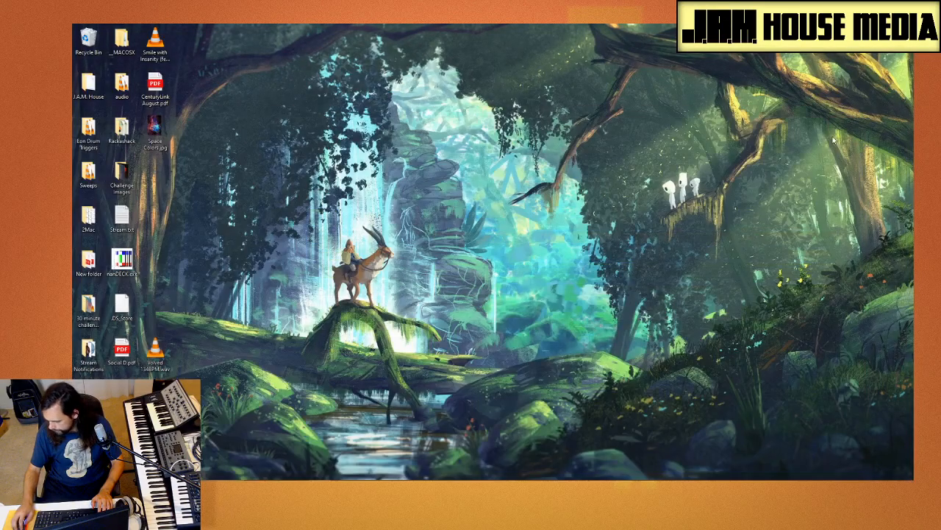
{"action": "left_click", "coordinate": [561, 487]}
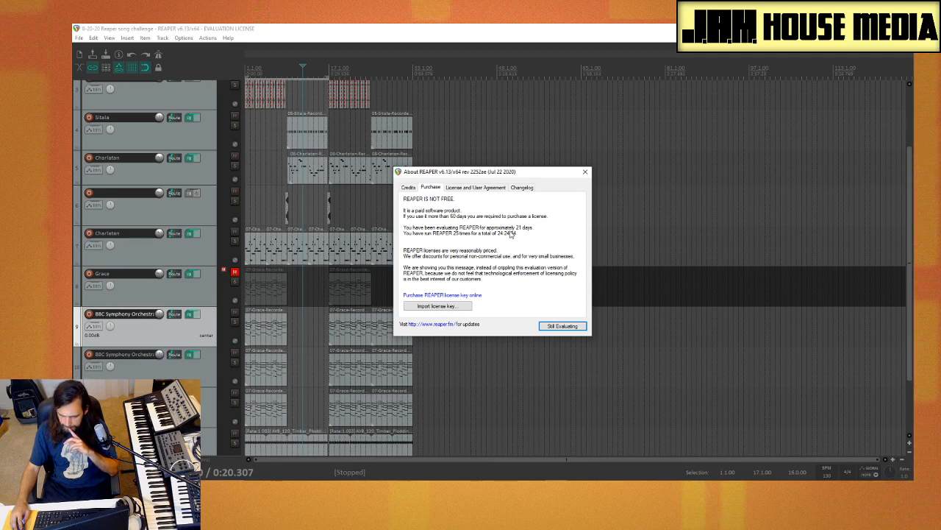
{"action": "left_click", "coordinate": [588, 175]}
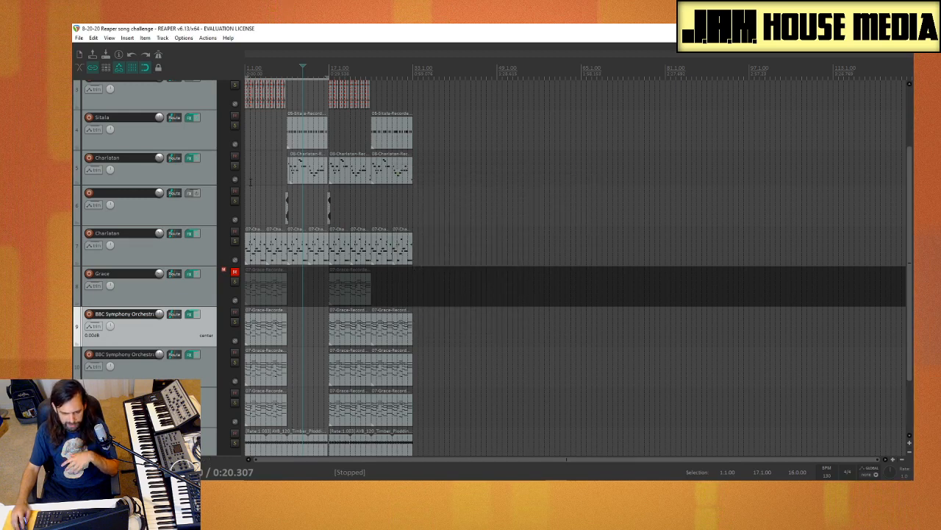
Step: Return the REAPER project to its start, look over its track list, and start playback
{"action": "left_click", "coordinate": [250, 182]}
{"action": "key", "text": "Home"}
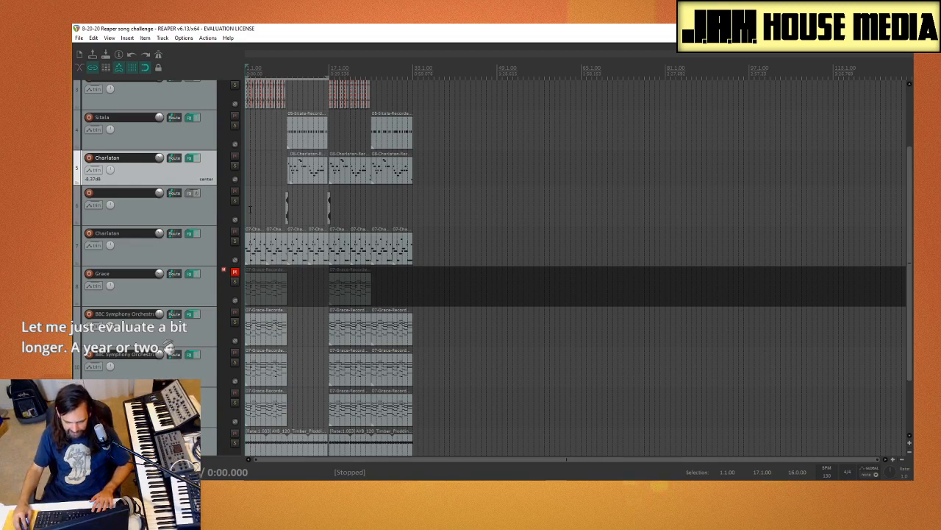
{"action": "left_click", "coordinate": [247, 210]}
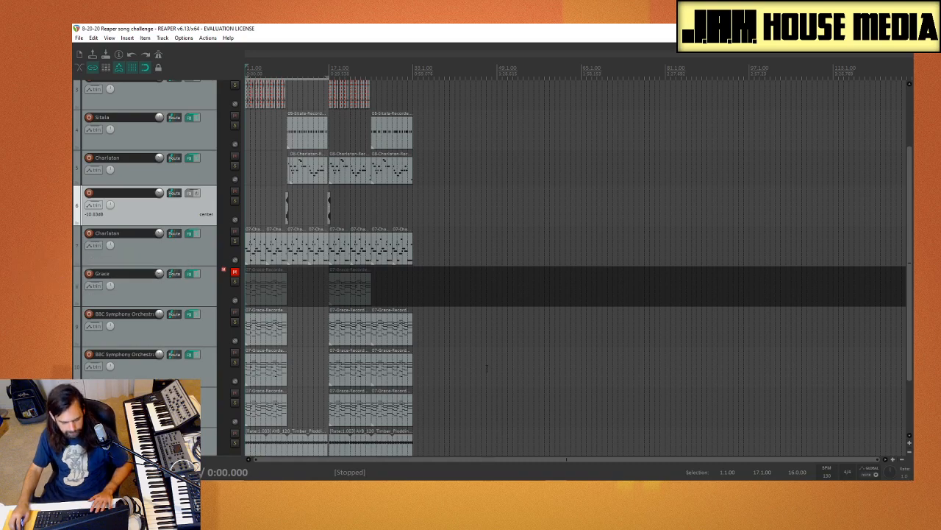
{"action": "scroll", "coordinate": [121, 305], "scroll_direction": "up", "scroll_amount": 2}
{"action": "scroll", "coordinate": [121, 306], "scroll_direction": "down", "scroll_amount": 4}
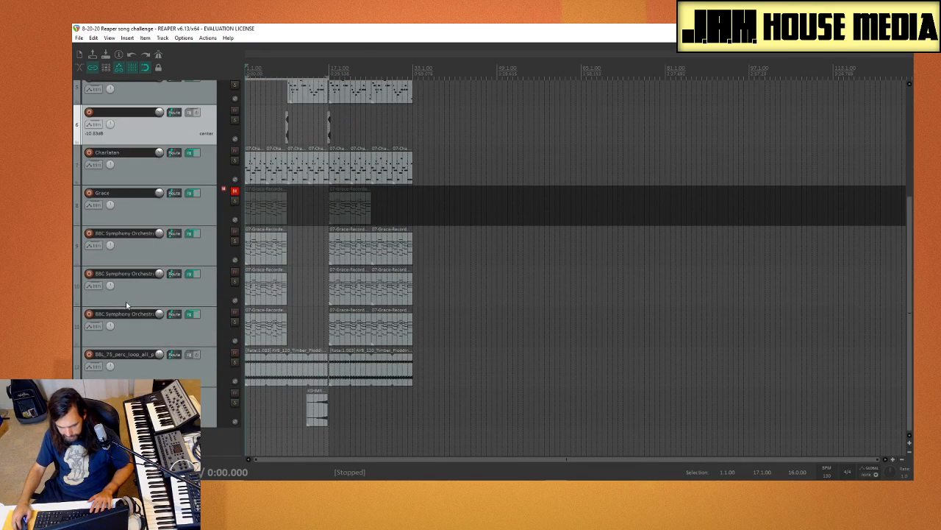
{"action": "key", "text": "space"}
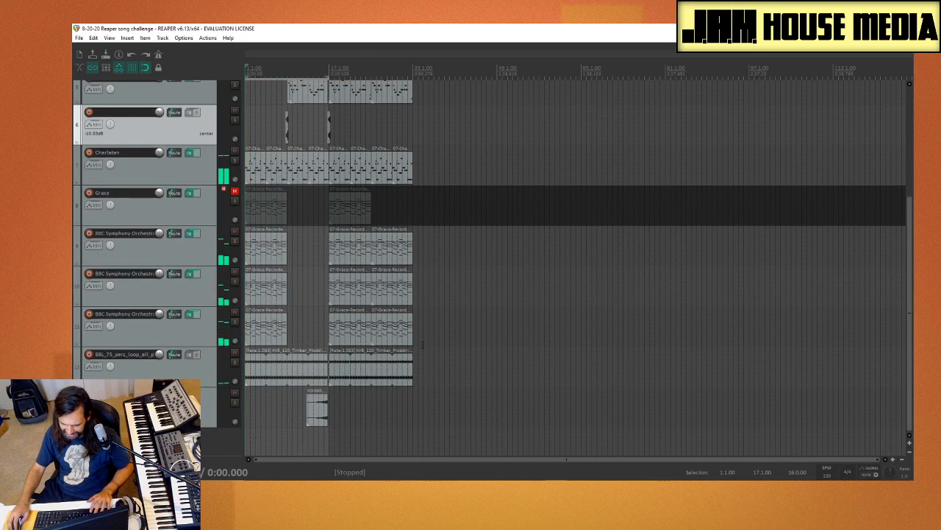
Step: Move all media items on every track 16 bars later so the arrangement starts at bar 17, and deselect them
{"action": "left_click_drag", "start_coordinate": [540, 418], "coordinate": [219, 47]}
{"action": "left_click_drag", "start_coordinate": [303, 117], "coordinate": [392, 117]}
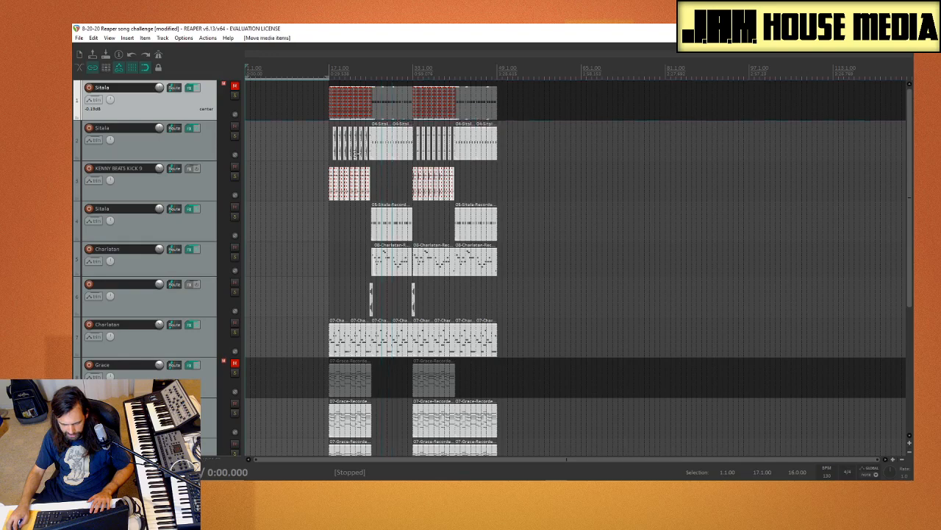
{"action": "left_click", "coordinate": [311, 234]}
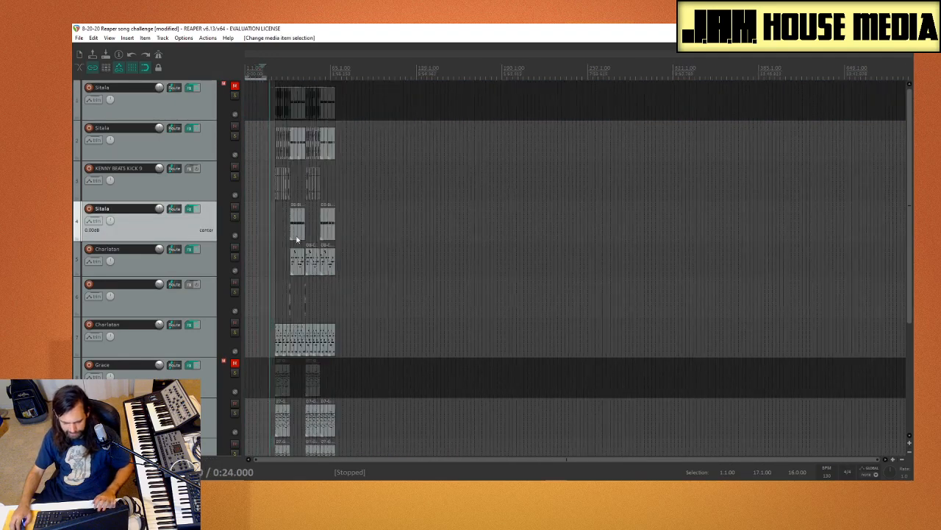
Step: Copy the first Timber Plodding Percussion loop from bar 17 to bar 1 on the same track
{"action": "scroll", "coordinate": [114, 251], "scroll_direction": "down", "scroll_amount": 4}
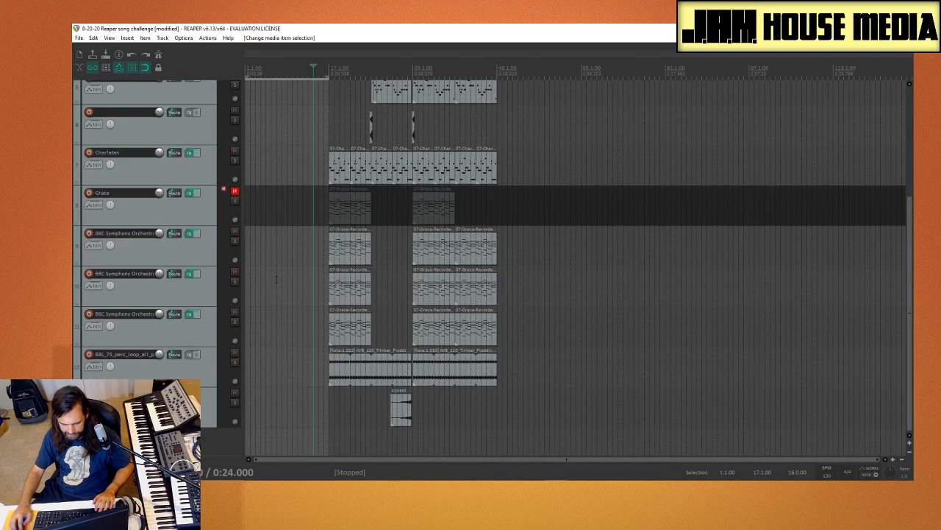
{"action": "left_click_drag", "start_coordinate": [306, 242], "coordinate": [364, 339]}
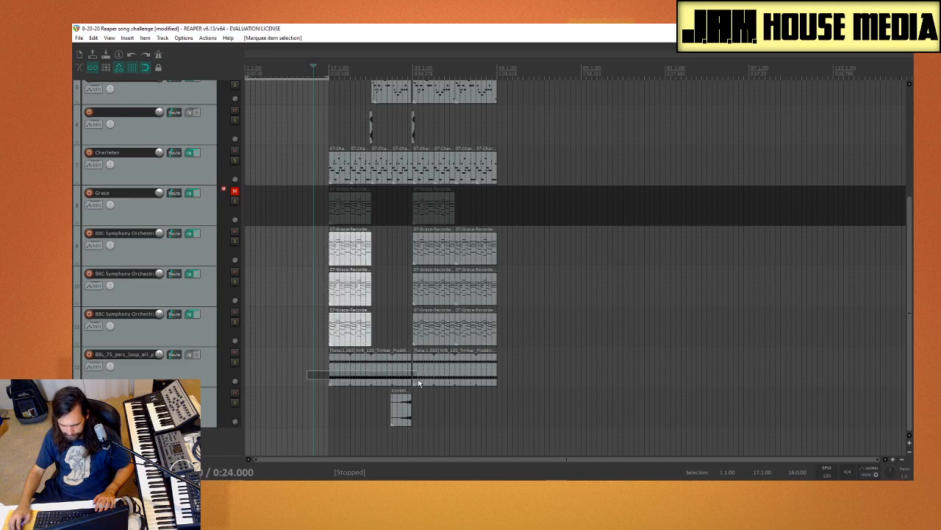
{"action": "left_click_drag", "start_coordinate": [359, 394], "coordinate": [324, 402]}
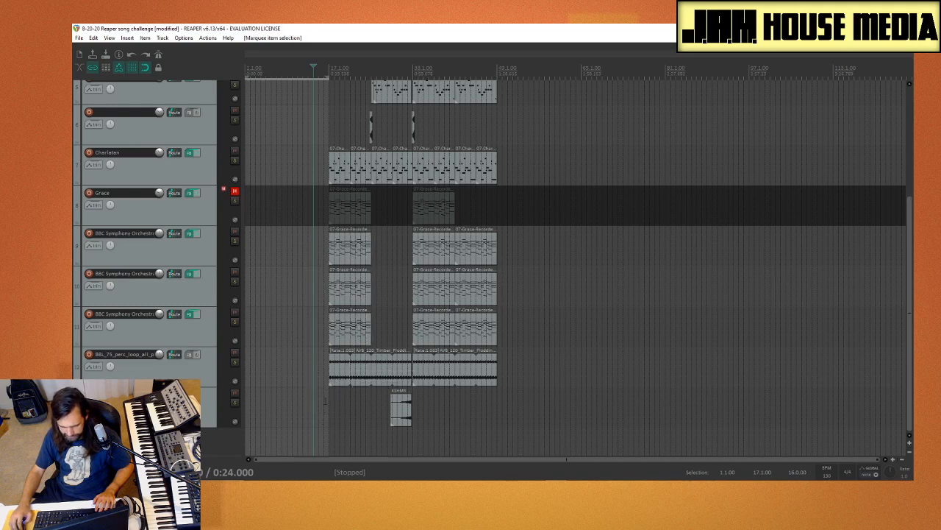
{"action": "left_click_drag", "start_coordinate": [381, 369], "coordinate": [254, 367]}
{"action": "scroll", "coordinate": [290, 295], "scroll_direction": "up", "scroll_amount": 3}
{"action": "scroll", "coordinate": [290, 294], "scroll_direction": "down", "scroll_amount": 3}
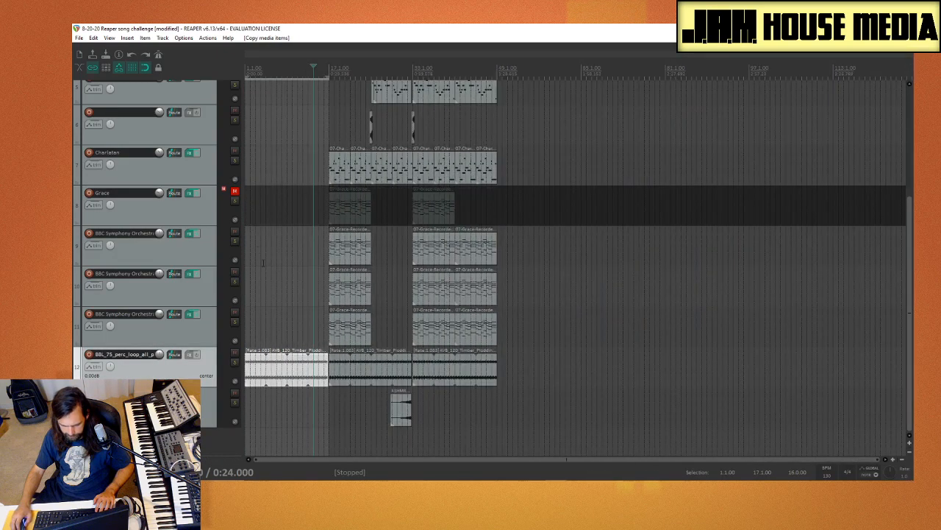
Step: Copy the bar 17 MIDI items of BBC Symphony Orchestra tracks 10 and 11 to bar 1
{"action": "scroll", "coordinate": [154, 289], "scroll_direction": "up", "scroll_amount": 4}
{"action": "scroll", "coordinate": [143, 286], "scroll_direction": "down", "scroll_amount": 3}
{"action": "scroll", "coordinate": [143, 286], "scroll_direction": "up", "scroll_amount": 3}
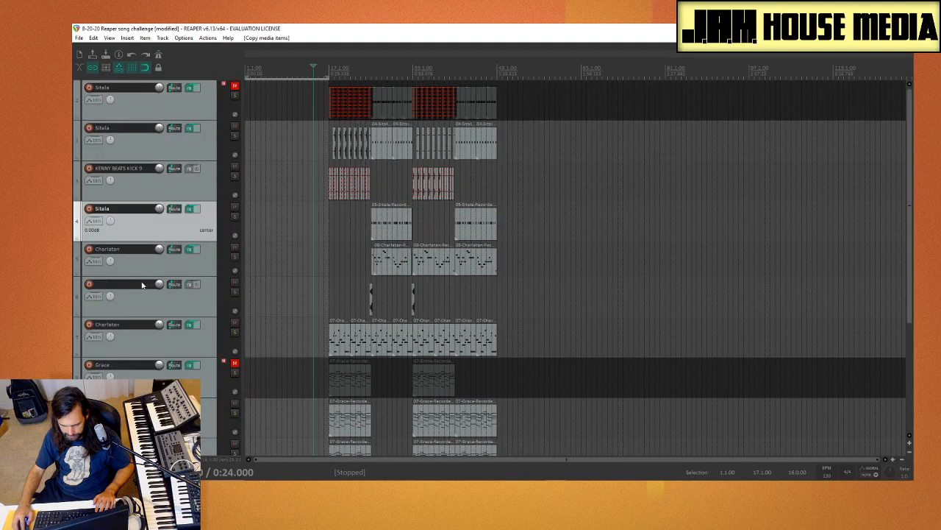
{"action": "scroll", "coordinate": [249, 222], "scroll_direction": "down", "scroll_amount": 2}
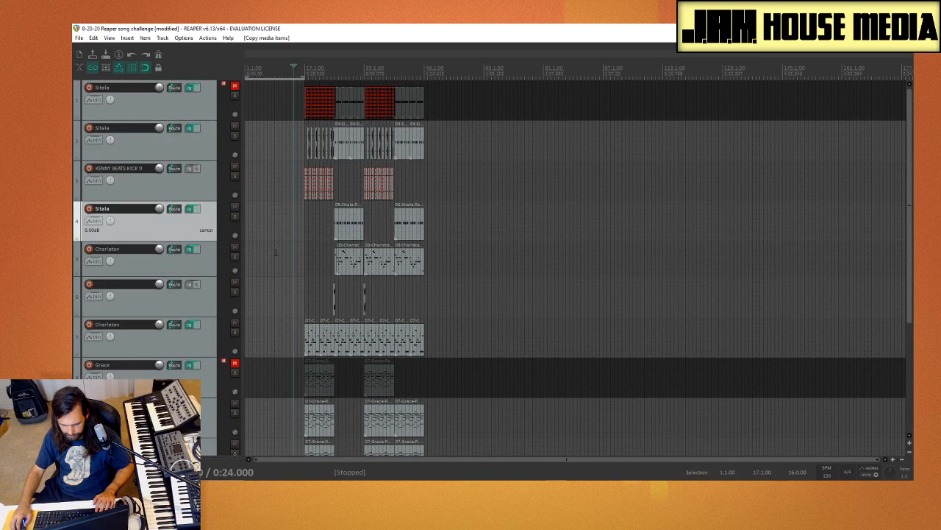
{"action": "scroll", "coordinate": [276, 252], "scroll_direction": "up", "scroll_amount": 3}
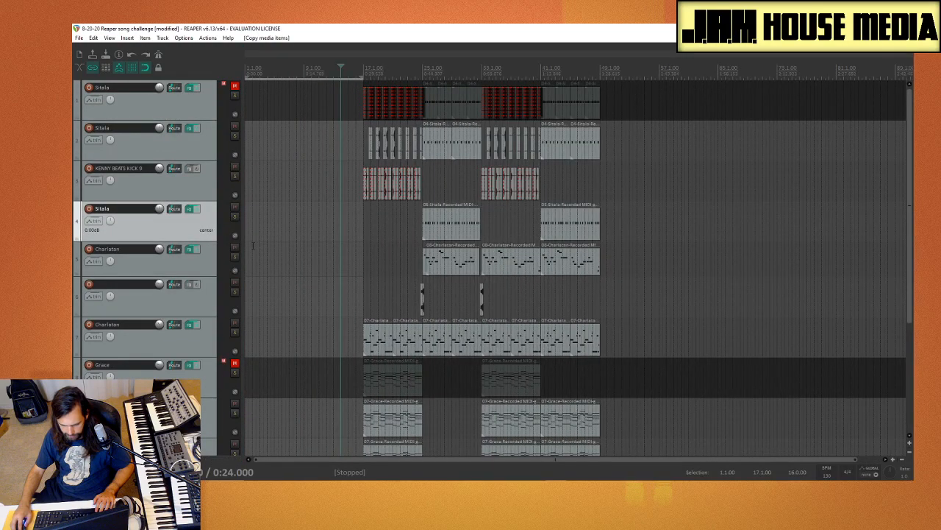
{"action": "scroll", "coordinate": [253, 246], "scroll_direction": "down", "scroll_amount": 3}
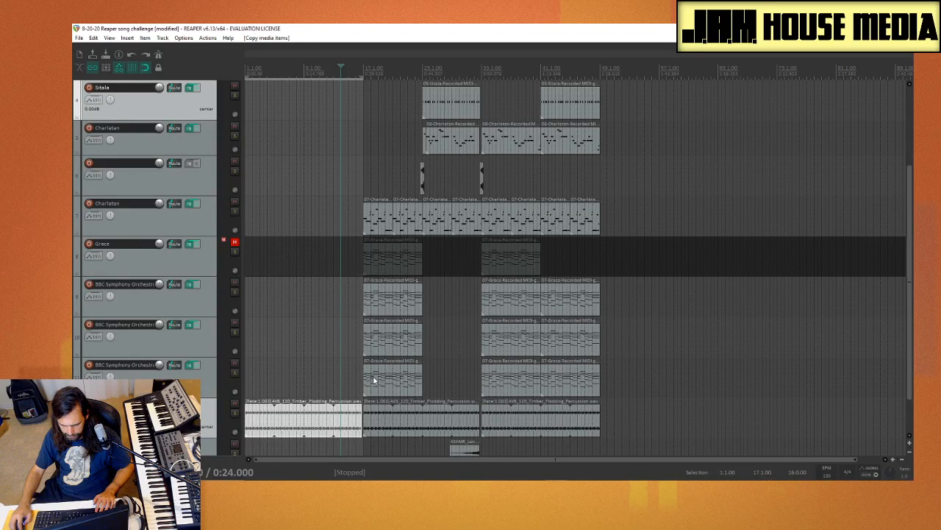
{"action": "left_click", "coordinate": [372, 380]}
{"action": "left_click", "coordinate": [352, 308]}
{"action": "left_click", "coordinate": [394, 354]}
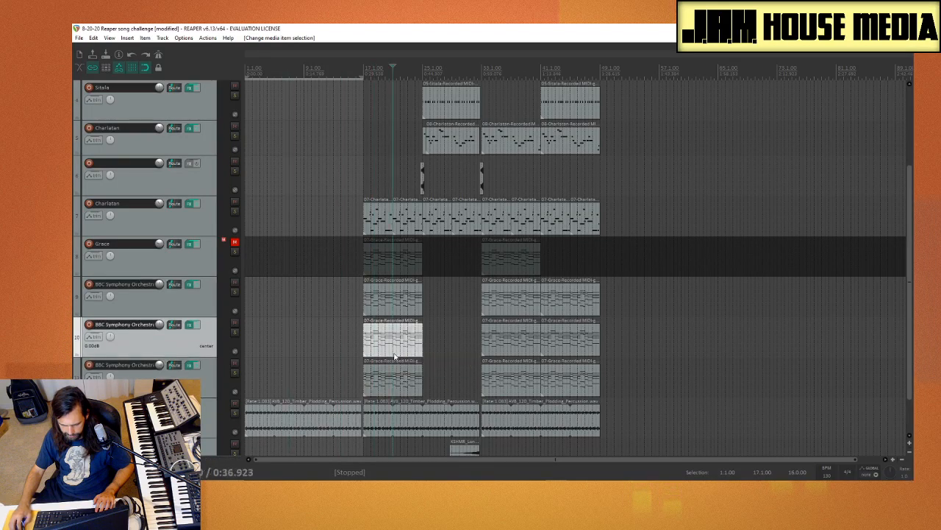
{"action": "left_click_drag", "start_coordinate": [406, 343], "coordinate": [213, 362]}
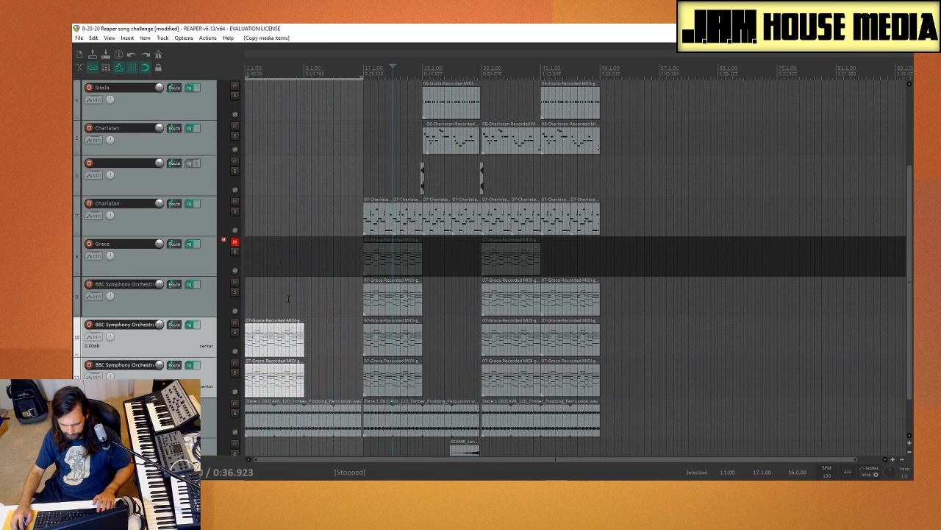
Step: Delete the copied MIDI item at bar 1 on BBC Symphony Orchestra track 10
{"action": "left_click", "coordinate": [289, 302]}
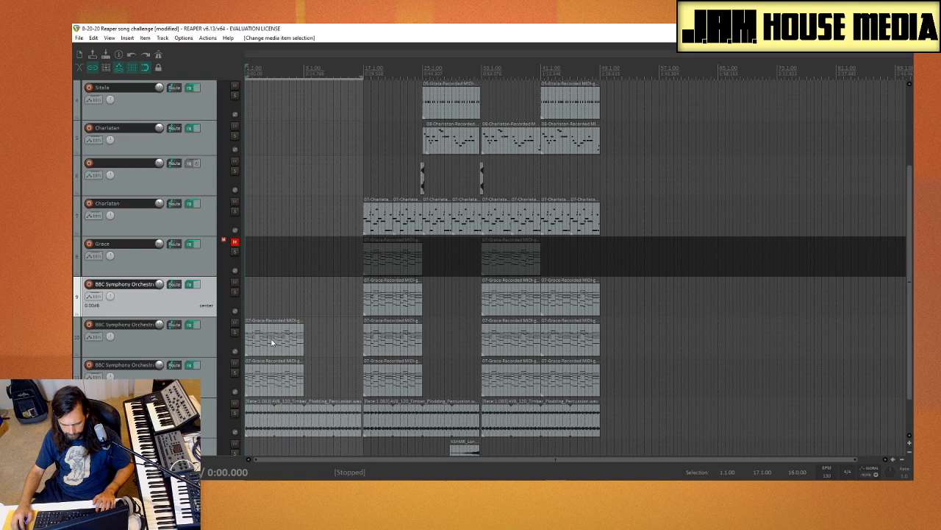
{"action": "left_click", "coordinate": [271, 342]}
{"action": "key", "text": "Delete"}
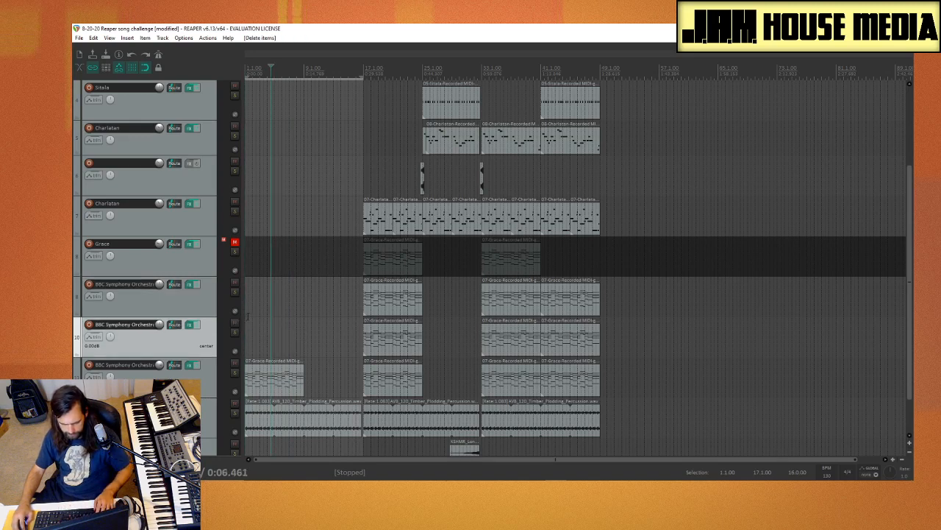
Step: Listen to the new intro from near bar 1, stop, and duplicate track 11's intro MIDI item to bar 9
{"action": "left_click", "coordinate": [248, 316]}
{"action": "key", "text": "space"}
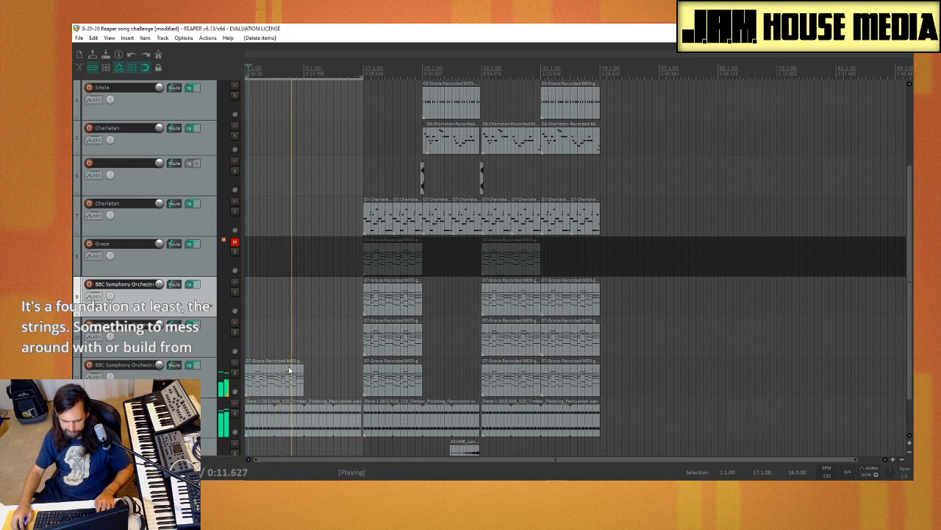
{"action": "key", "text": "space"}
{"action": "left_click_drag", "start_coordinate": [287, 373], "coordinate": [347, 372]}
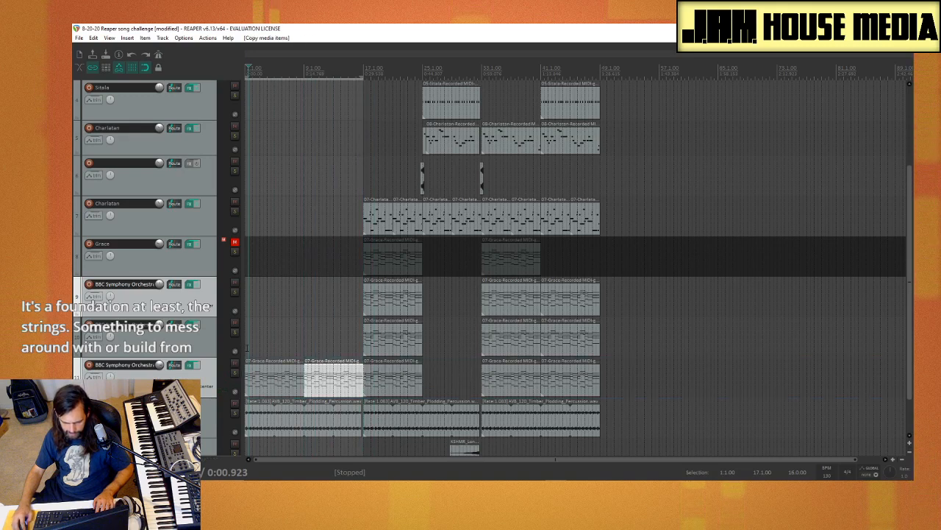
{"action": "left_click", "coordinate": [245, 346]}
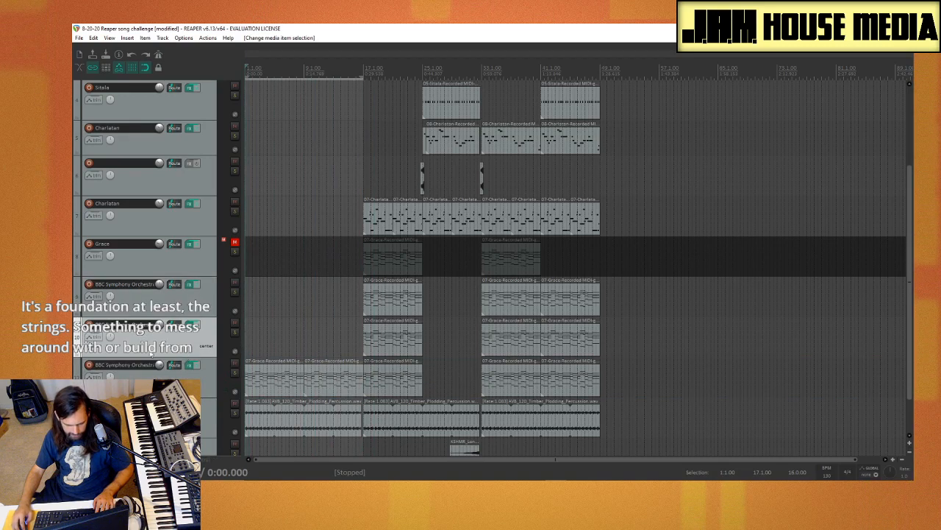
Step: Inspect which instrument the BBC Symphony Orchestra plug-in on track 11 uses, and close its plug-in and effects windows
{"action": "left_click", "coordinate": [189, 364]}
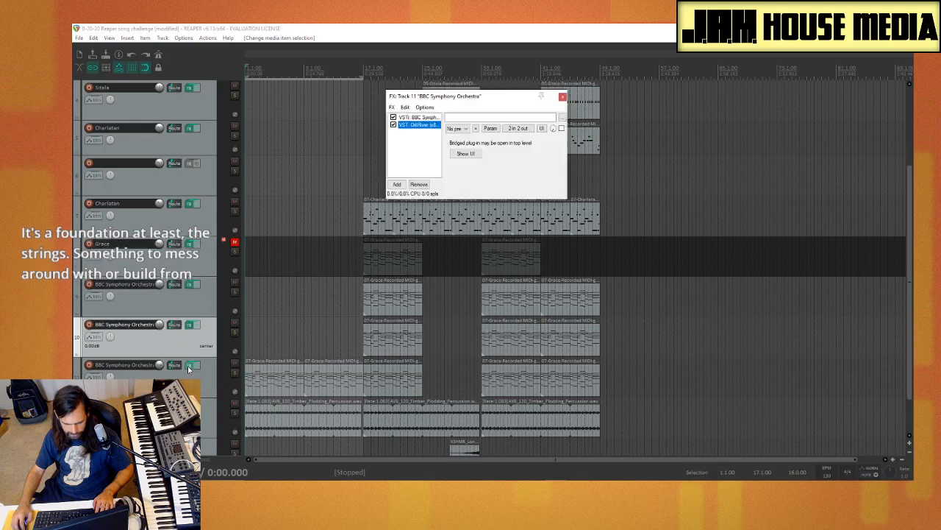
{"action": "left_click", "coordinate": [590, 65]}
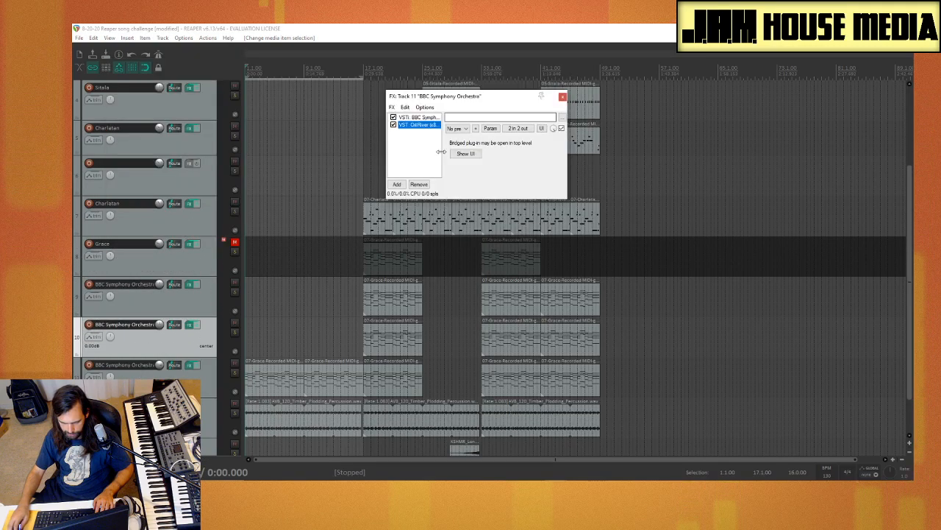
{"action": "left_click", "coordinate": [417, 117]}
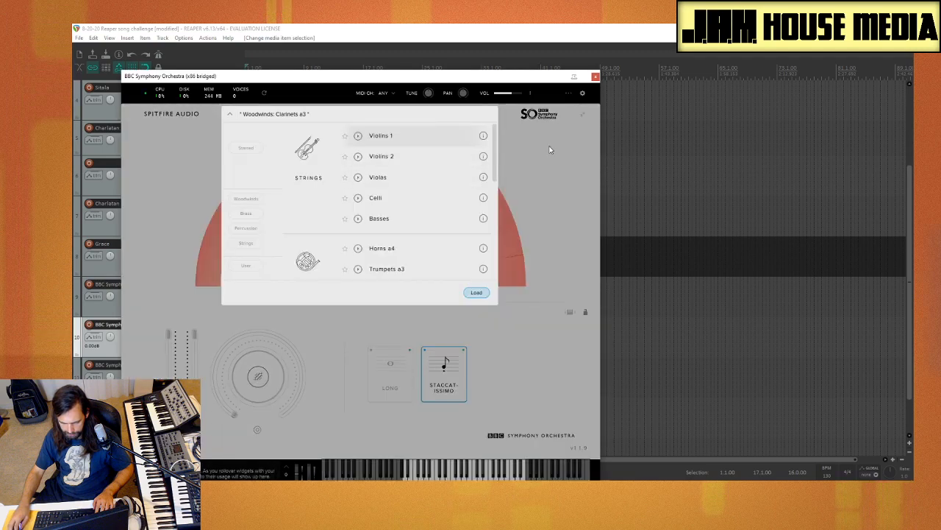
{"action": "left_click", "coordinate": [550, 150]}
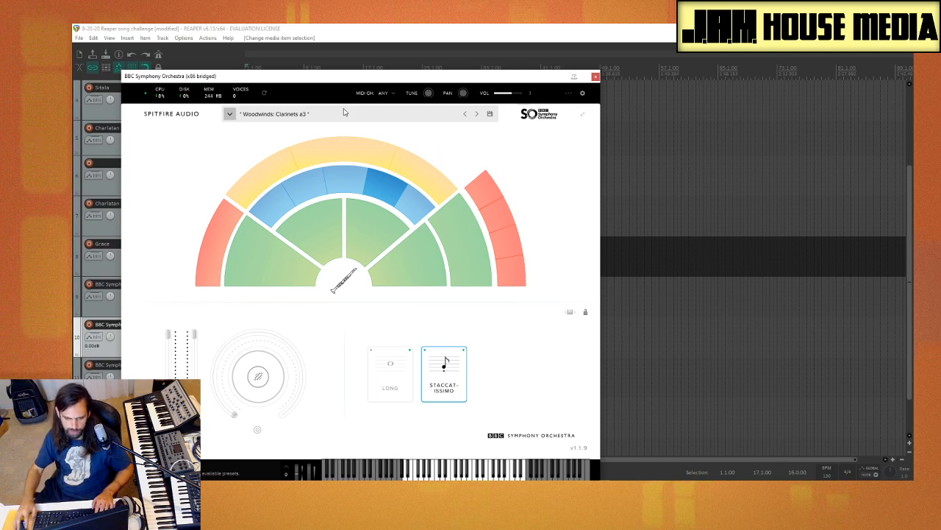
{"action": "left_click", "coordinate": [595, 76]}
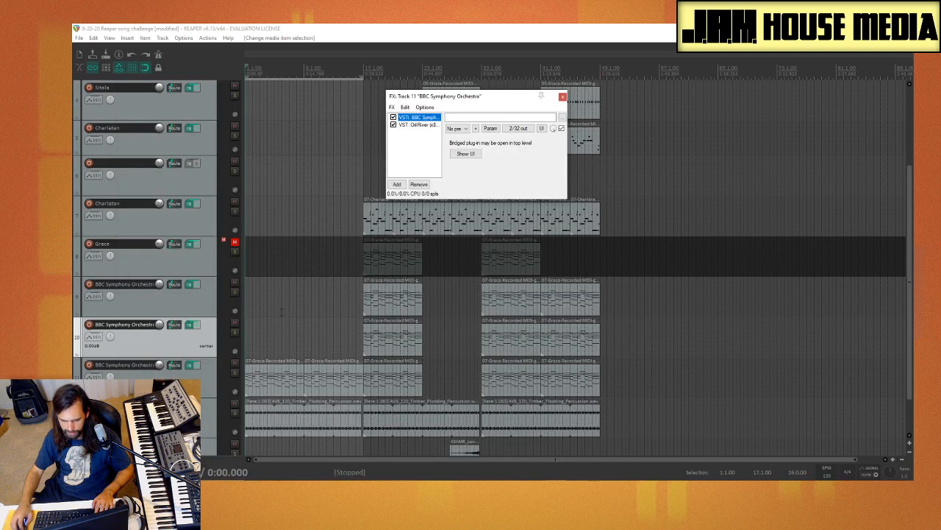
{"action": "left_click", "coordinate": [562, 97]}
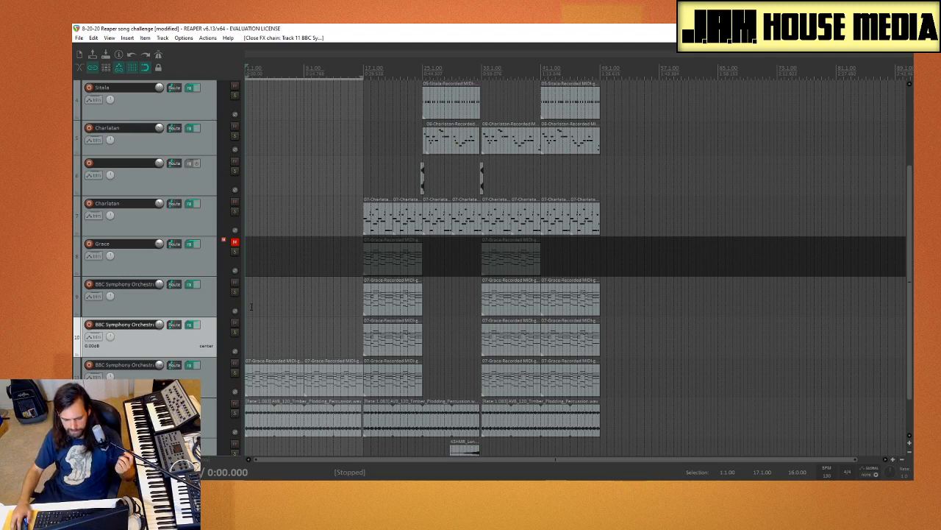
Step: Play the intro from bar 1 and copy track 9's BBC Symphony Orchestra MIDI item from bar 17 to bar 9
{"action": "key", "text": "space"}
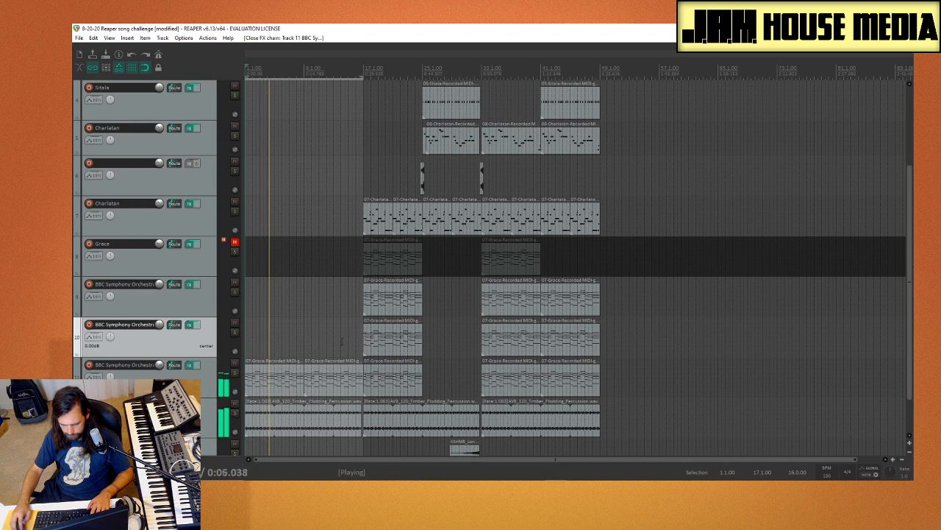
{"action": "left_click", "coordinate": [402, 333]}
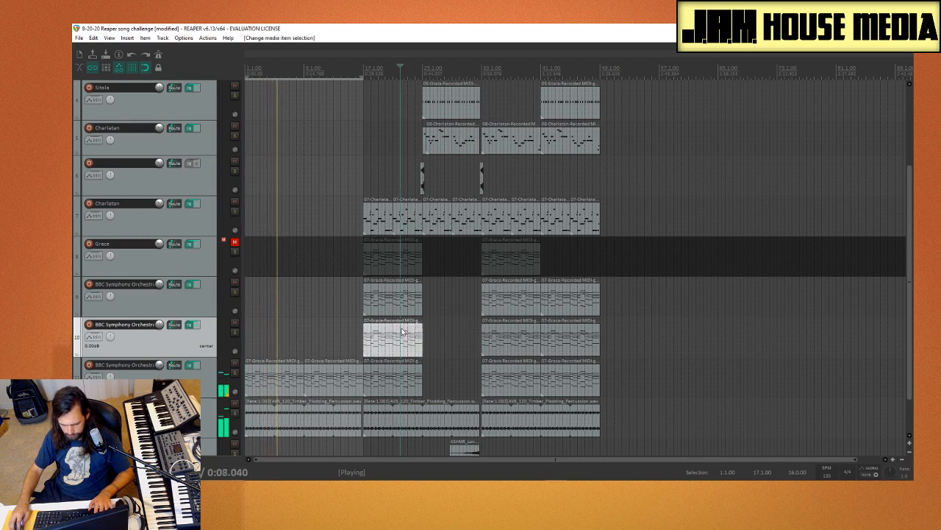
{"action": "left_click", "coordinate": [394, 312]}
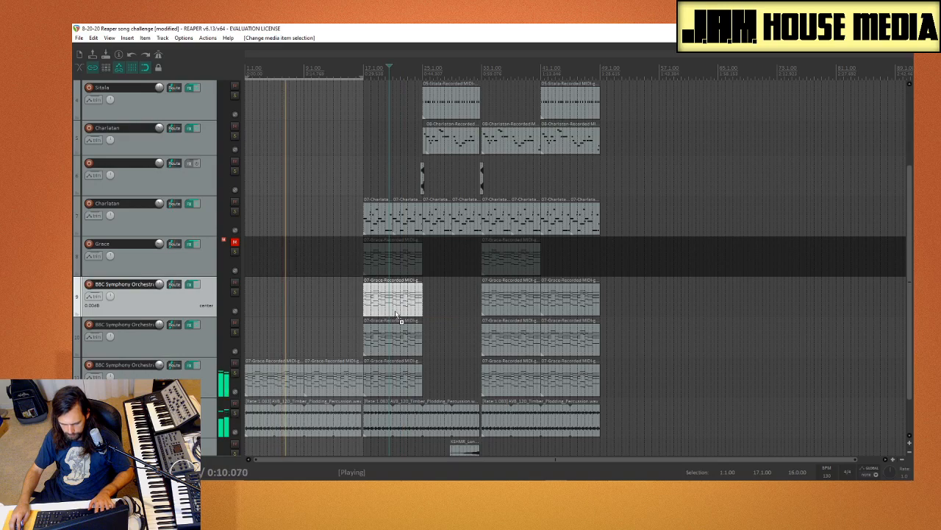
{"action": "left_click_drag", "start_coordinate": [395, 314], "coordinate": [333, 310]}
Step: Check the instrument and articulation loaded in track 9's BBC Symphony Orchestra plug-in during playback, and close the plug-in window
{"action": "scroll", "coordinate": [147, 287], "scroll_direction": "up", "scroll_amount": 1}
{"action": "scroll", "coordinate": [148, 288], "scroll_direction": "up", "scroll_amount": 2}
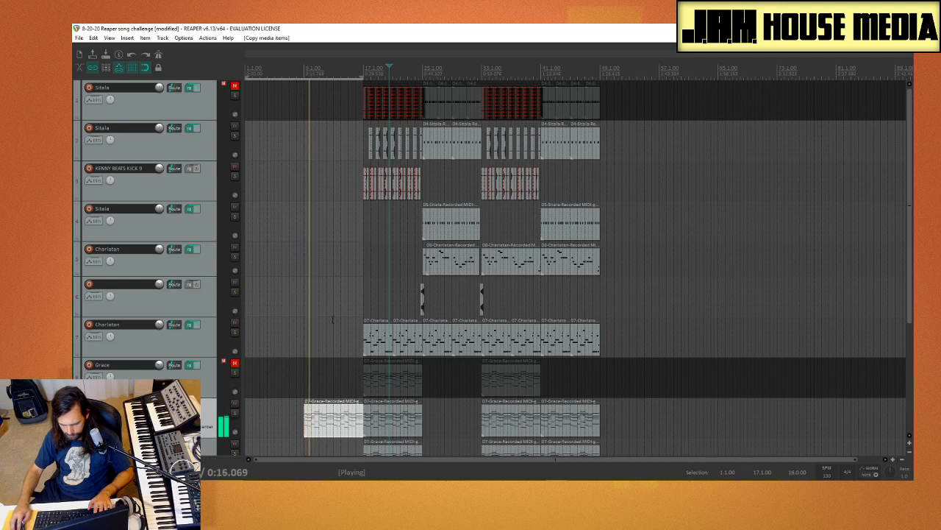
{"action": "scroll", "coordinate": [333, 320], "scroll_direction": "down", "scroll_amount": 2}
{"action": "scroll", "coordinate": [332, 320], "scroll_direction": "up", "scroll_amount": 2}
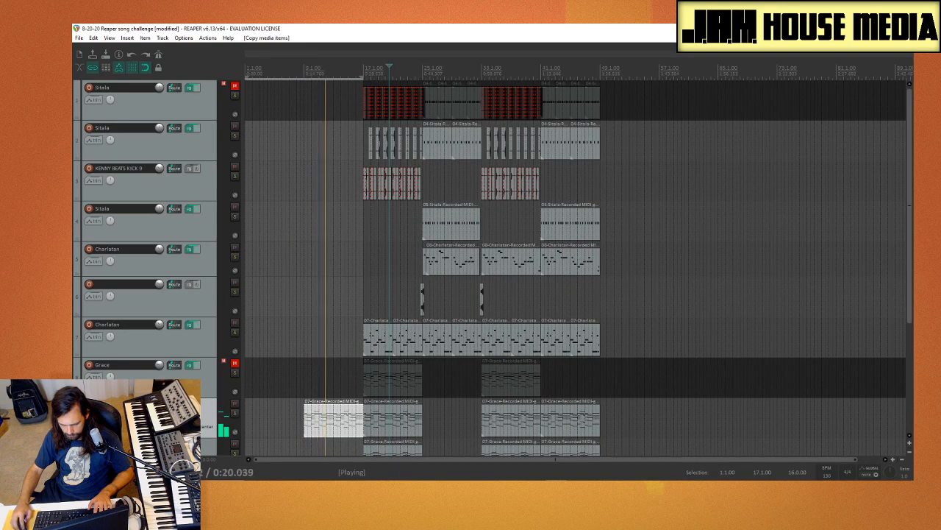
{"action": "left_click", "coordinate": [189, 405]}
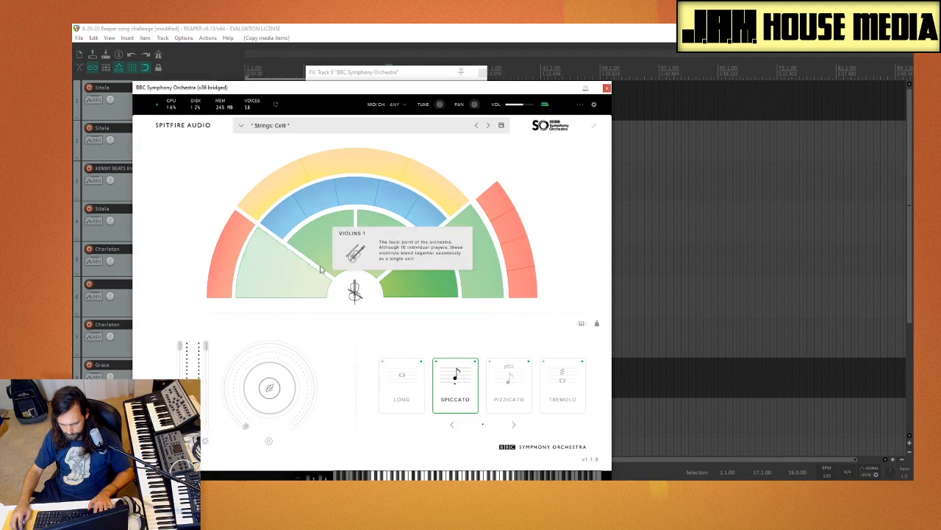
{"action": "left_click", "coordinate": [607, 88]}
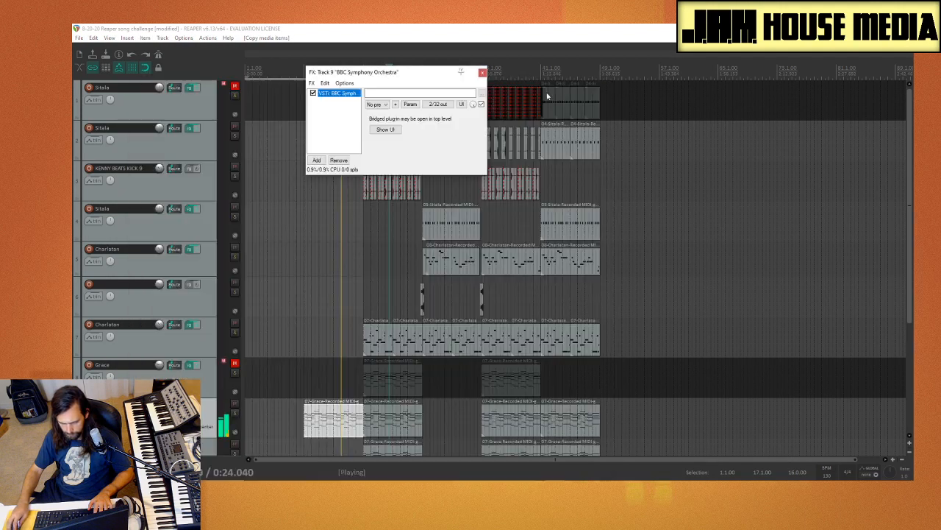
Step: Add the OrilRiver reverb to track 9 with its wet level at about -5.23, and close its effects windows
{"action": "left_click", "coordinate": [317, 160]}
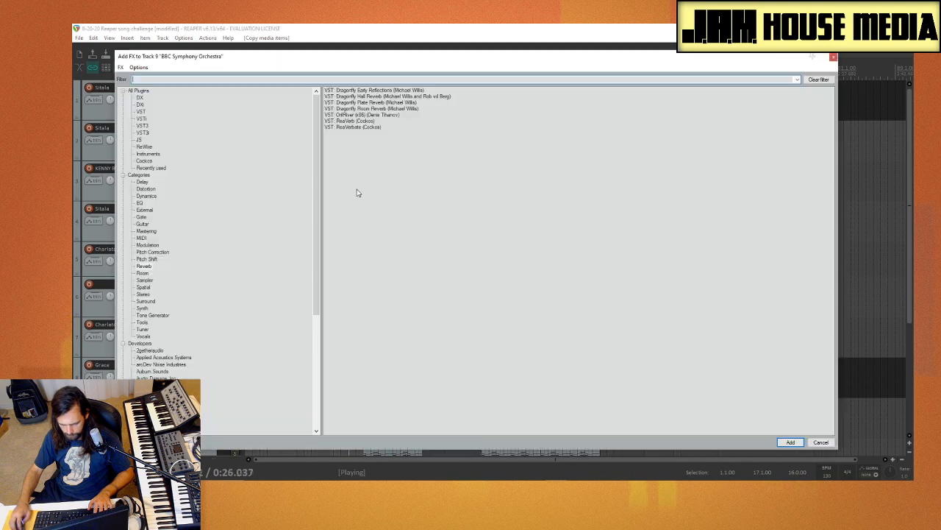
{"action": "double_click", "coordinate": [376, 115]}
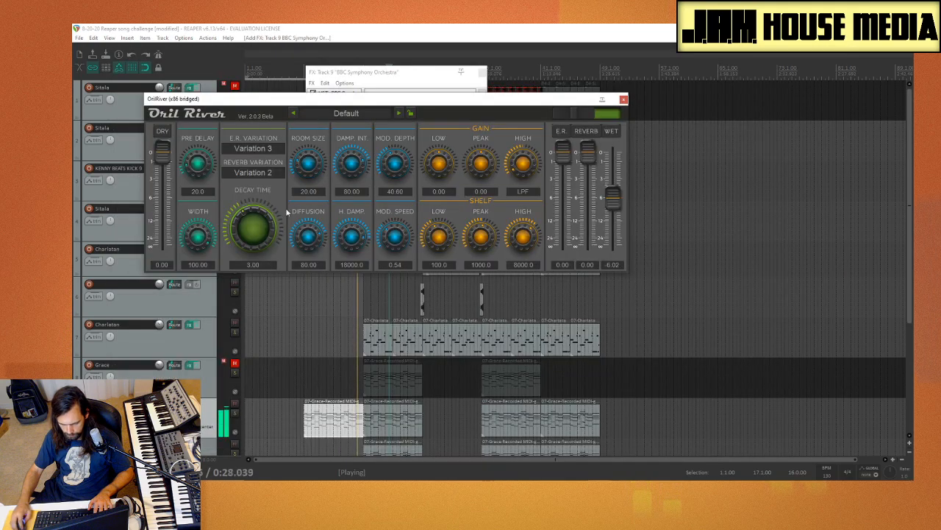
{"action": "left_click_drag", "start_coordinate": [612, 200], "coordinate": [614, 197]}
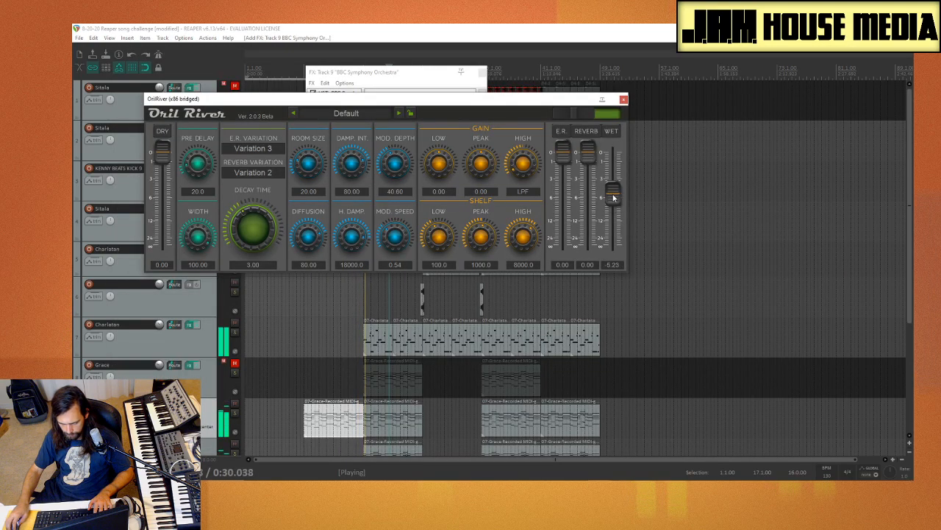
{"action": "left_click", "coordinate": [624, 101]}
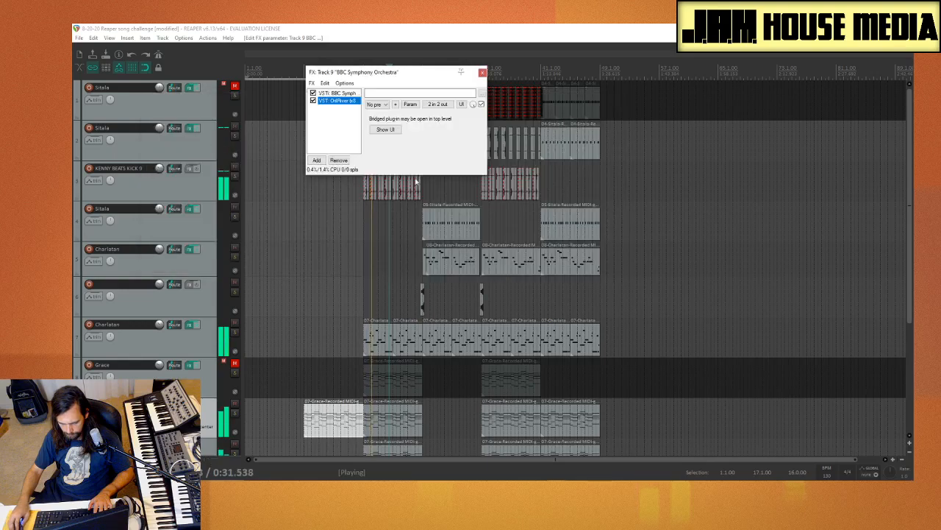
{"action": "left_click", "coordinate": [482, 72]}
{"action": "scroll", "coordinate": [330, 160], "scroll_direction": "up", "scroll_amount": 3}
{"action": "scroll", "coordinate": [330, 160], "scroll_direction": "up", "scroll_amount": 2}
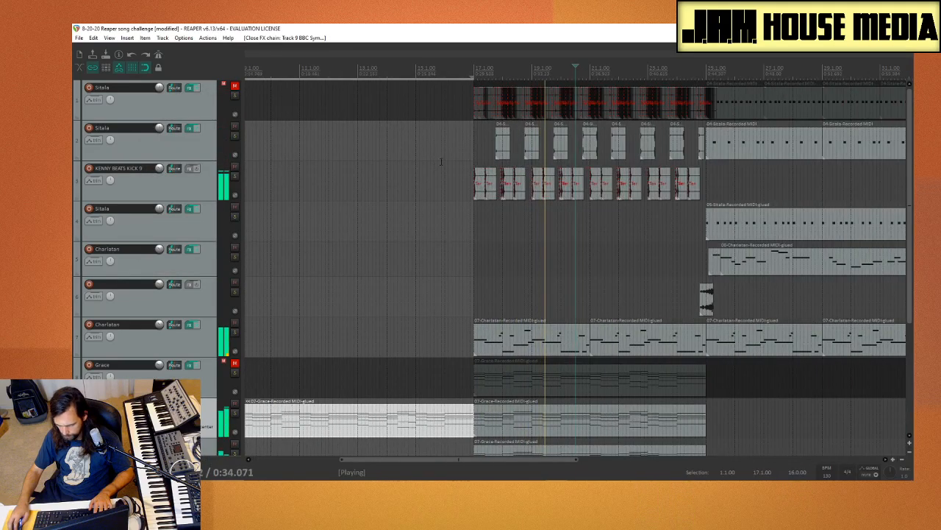
Step: Stop playback, copy track 2's short Sitala item from just before bar 25 to just before bar 17, and audition it
{"action": "key", "text": "space"}
{"action": "left_click", "coordinate": [461, 159]}
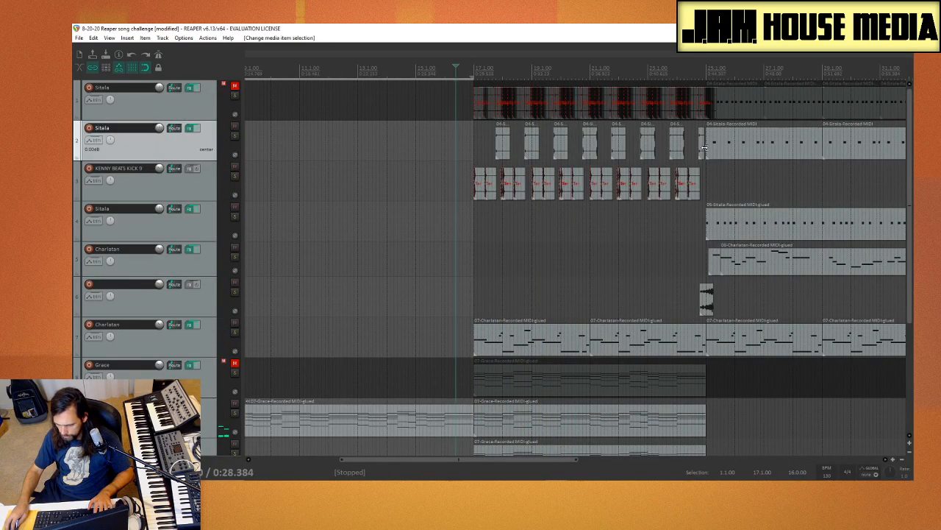
{"action": "left_click_drag", "start_coordinate": [701, 154], "coordinate": [464, 152]}
{"action": "key", "text": "space"}
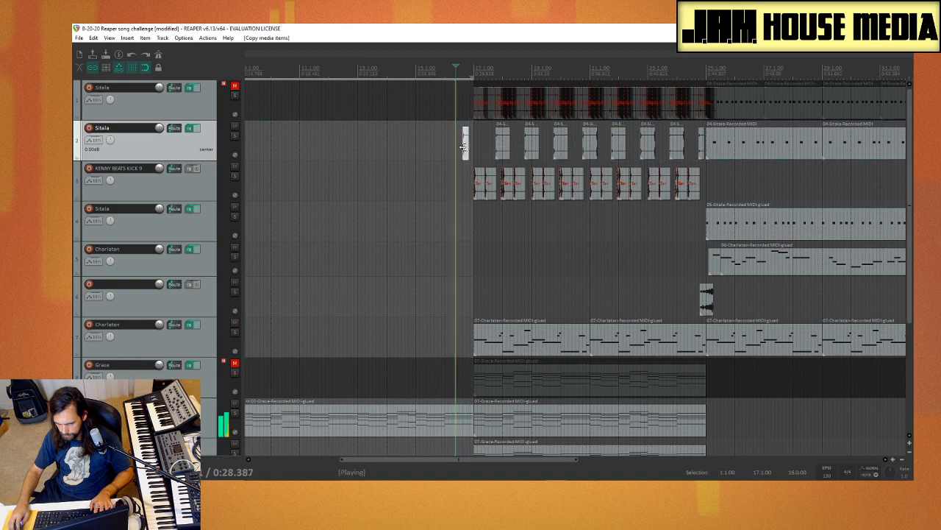
{"action": "key", "text": "space"}
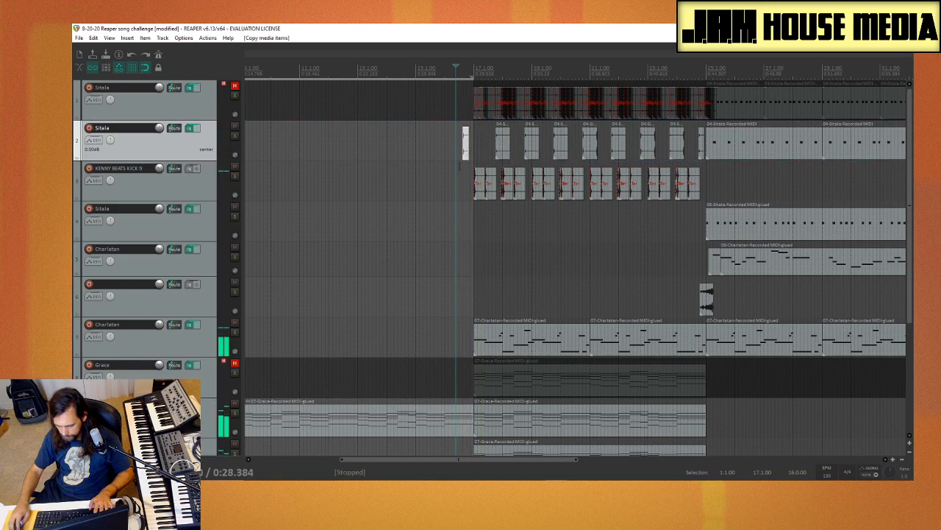
Step: Move the copied Sitala item on track 2 slightly later, closer to the start of bar 17
{"action": "scroll", "coordinate": [522, 196], "scroll_direction": "up", "scroll_amount": 4}
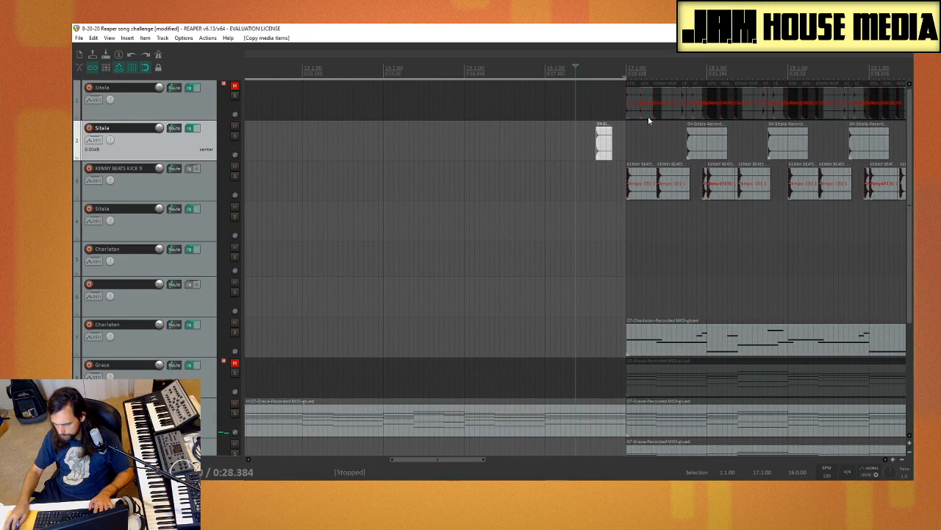
{"action": "scroll", "coordinate": [620, 155], "scroll_direction": "up", "scroll_amount": 2}
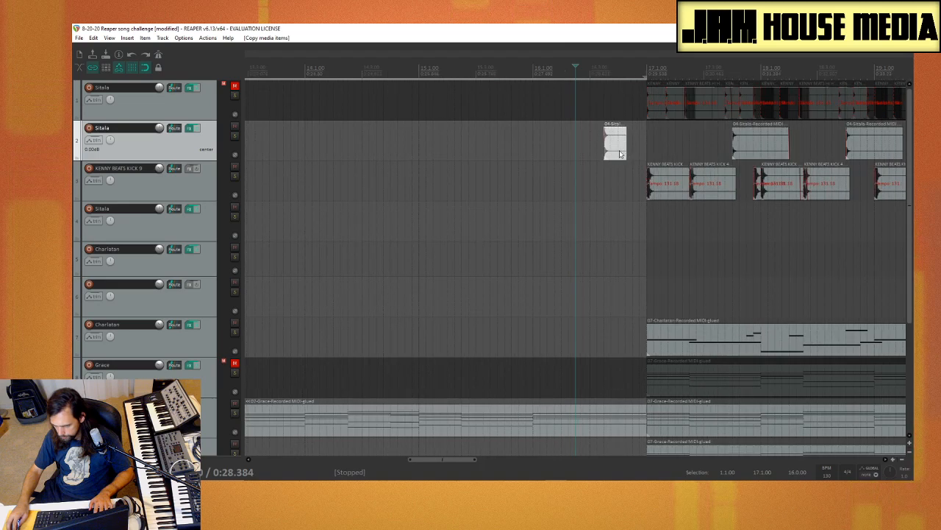
{"action": "left_click_drag", "start_coordinate": [615, 144], "coordinate": [629, 145]}
Step: Play the transition from the intro into bar 17 to check the timing of the added Sitala hit
{"action": "left_click", "coordinate": [519, 145]}
{"action": "key", "text": "space"}
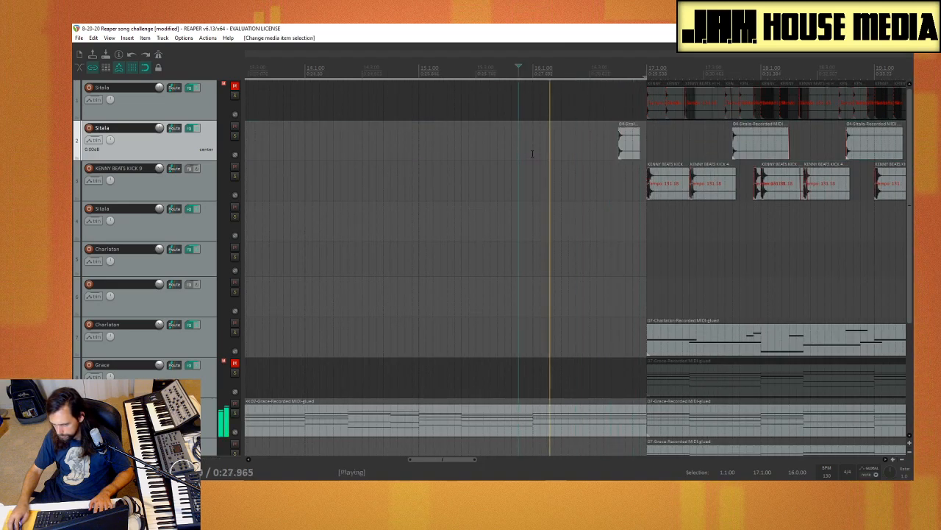
{"action": "scroll", "coordinate": [540, 157], "scroll_direction": "down", "scroll_amount": 4}
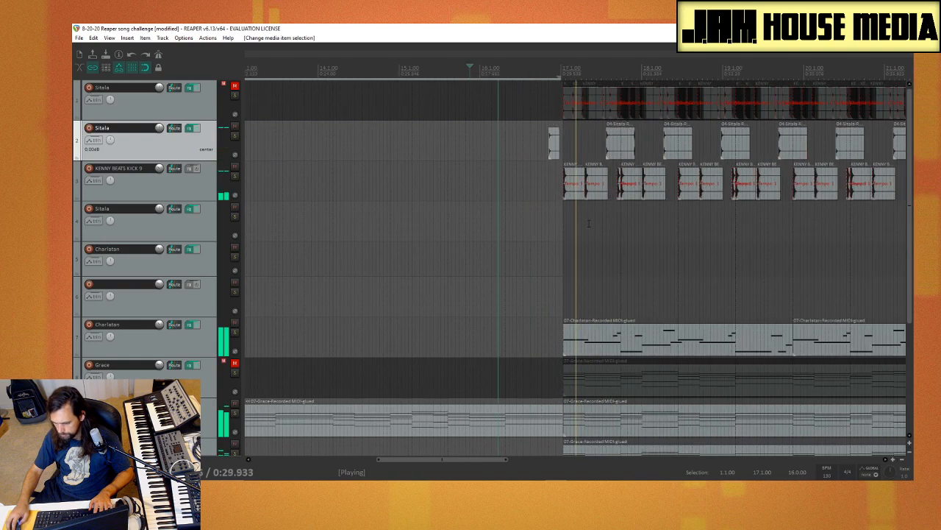
{"action": "scroll", "coordinate": [149, 307], "scroll_direction": "down", "scroll_amount": 2}
{"action": "scroll", "coordinate": [150, 307], "scroll_direction": "down", "scroll_amount": 2}
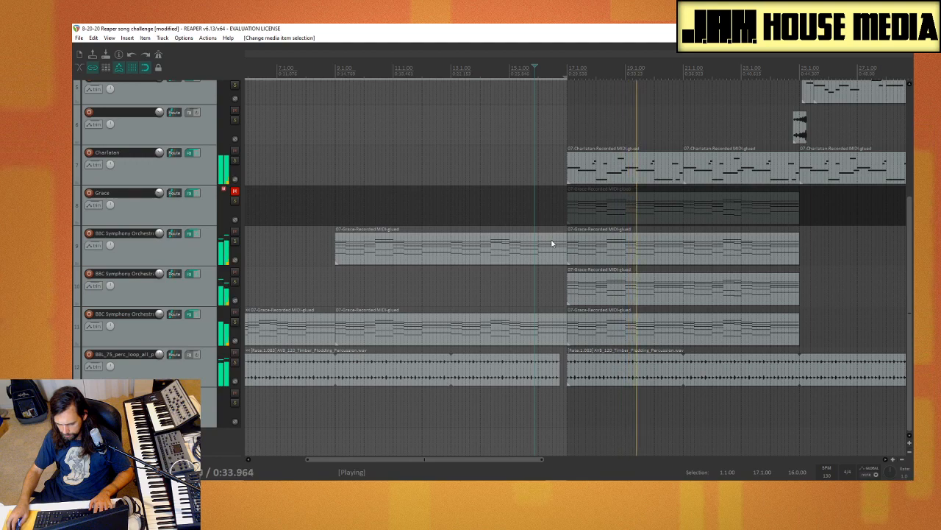
{"action": "scroll", "coordinate": [525, 198], "scroll_direction": "up", "scroll_amount": 3}
{"action": "scroll", "coordinate": [525, 198], "scroll_direction": "down", "scroll_amount": 3}
{"action": "scroll", "coordinate": [302, 213], "scroll_direction": "up", "scroll_amount": 4}
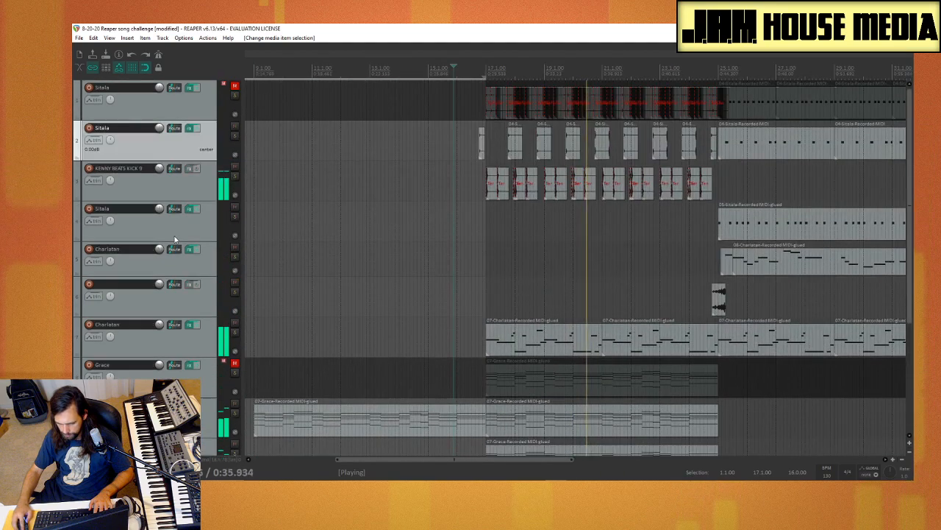
{"action": "key", "text": "space"}
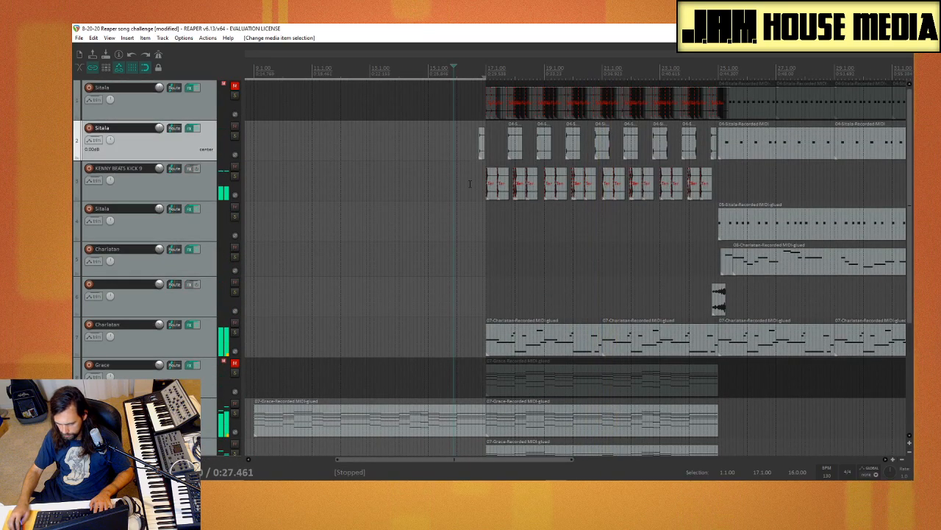
{"action": "left_click", "coordinate": [469, 142]}
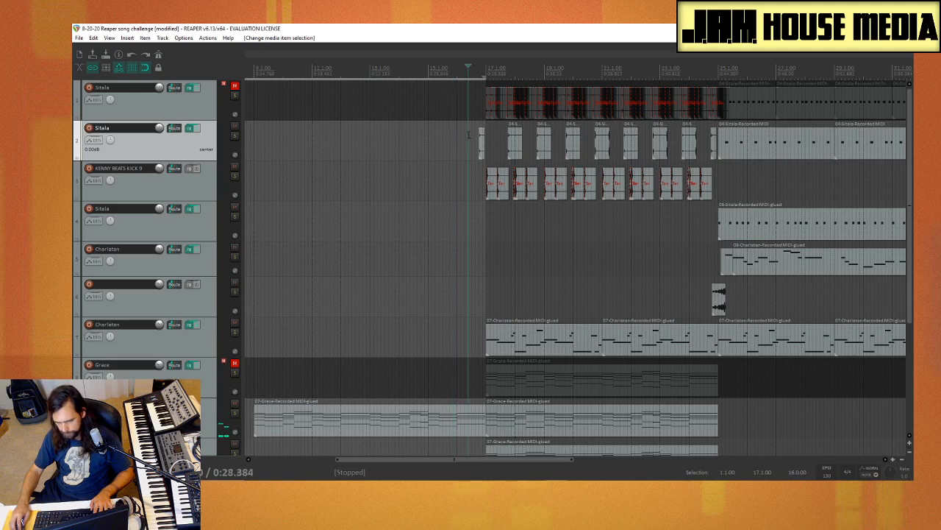
{"action": "key", "text": "space"}
{"action": "key", "text": "space"}
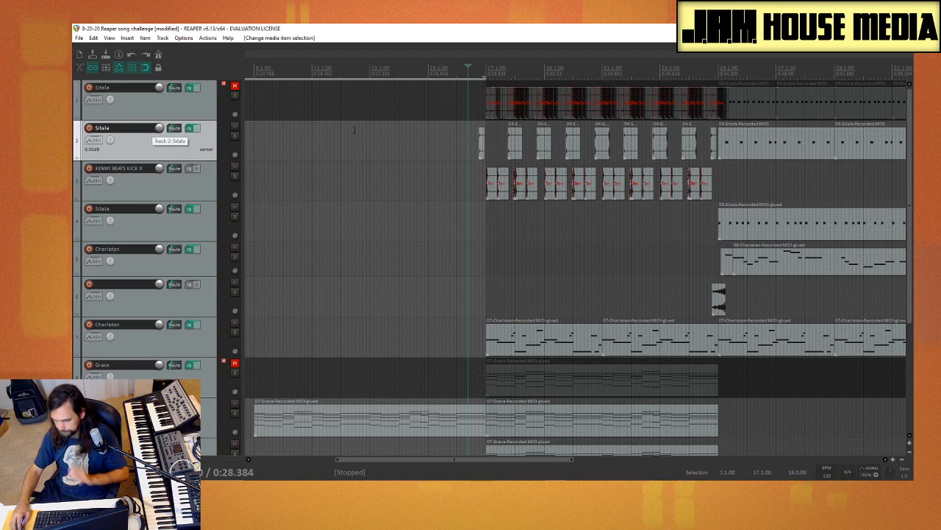
Step: Try to select the Sitala MIDI items on tracks 2 and 4 between bars 25 and 33 together
{"action": "scroll", "coordinate": [411, 156], "scroll_direction": "down", "scroll_amount": 3}
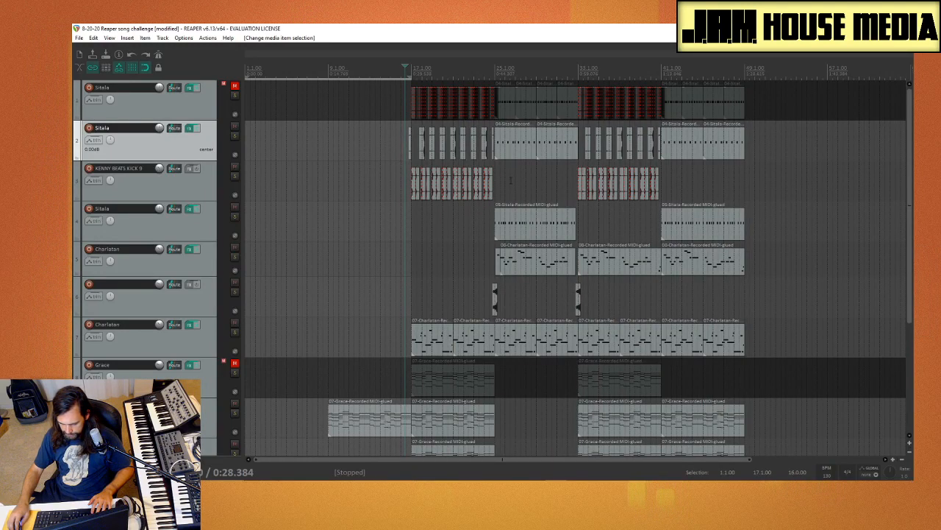
{"action": "left_click_drag", "start_coordinate": [483, 217], "coordinate": [549, 237]}
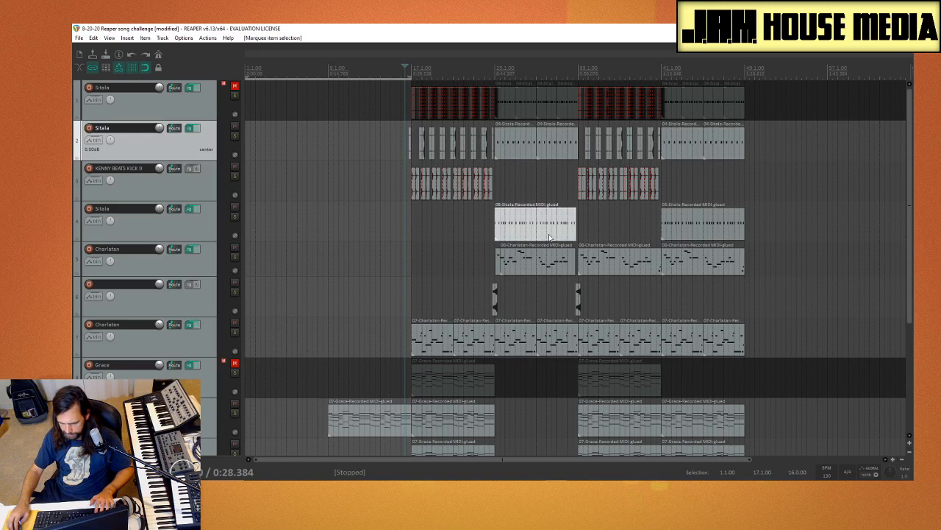
{"action": "left_click_drag", "start_coordinate": [538, 179], "coordinate": [553, 150]}
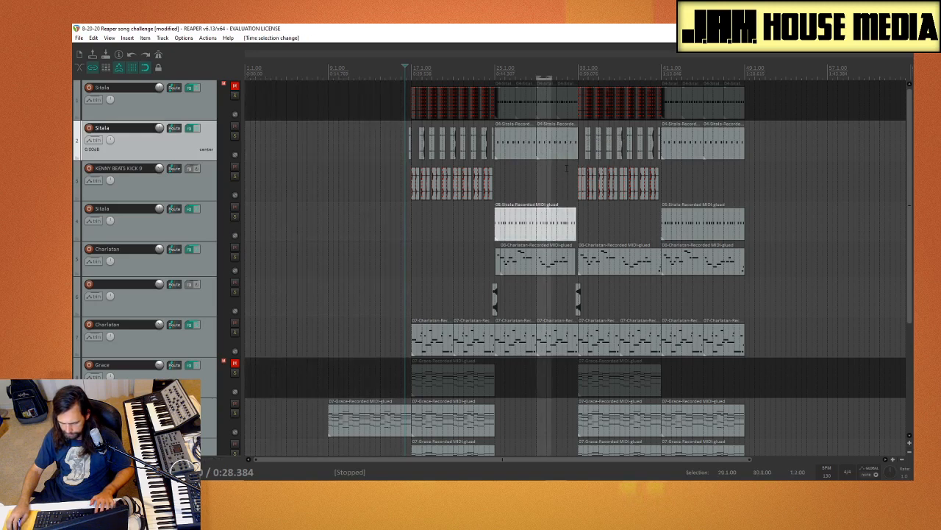
{"action": "left_click", "coordinate": [516, 148]}
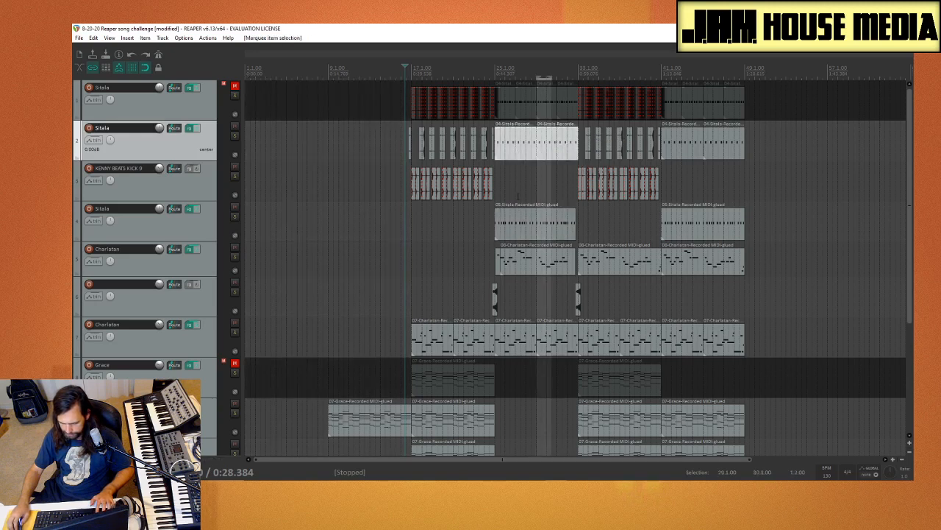
{"action": "left_click_drag", "start_coordinate": [518, 195], "coordinate": [562, 228]}
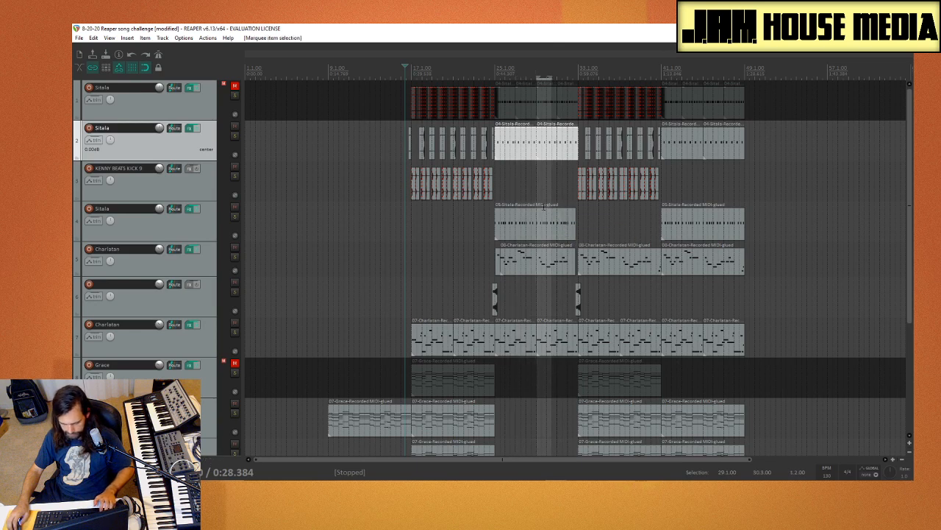
{"action": "left_click", "coordinate": [544, 209]}
{"action": "left_click", "coordinate": [527, 228]}
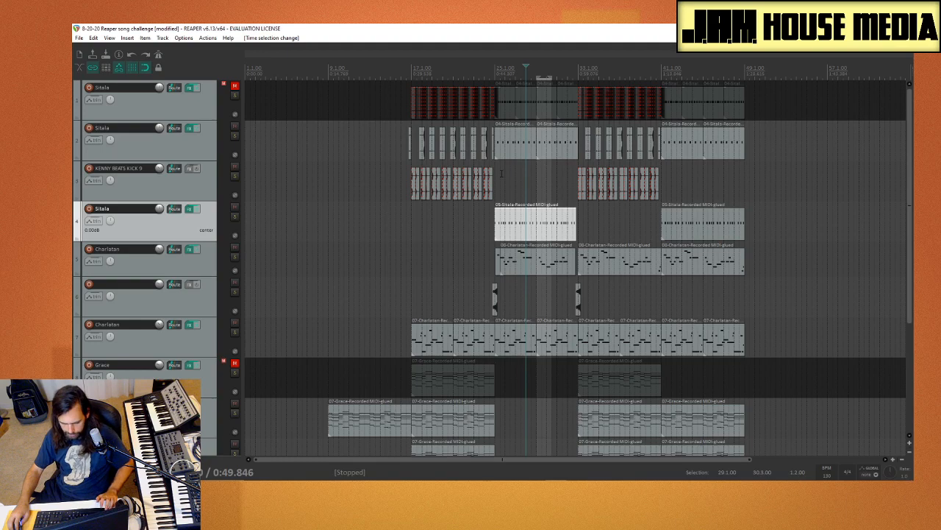
{"action": "left_click", "coordinate": [515, 139], "text": "ctrl"}
{"action": "left_click", "coordinate": [557, 150], "text": "ctrl"}
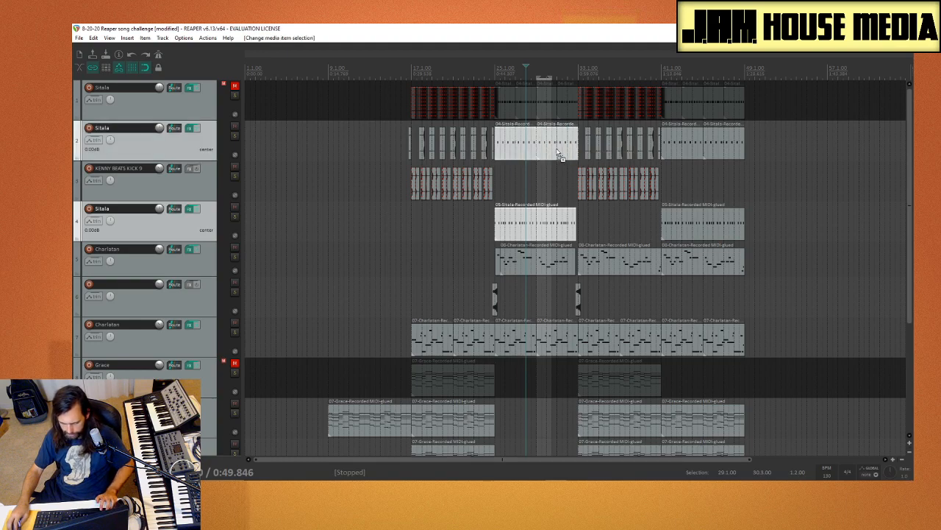
{"action": "right_click", "coordinate": [434, 229]}
{"action": "left_click", "coordinate": [386, 226]}
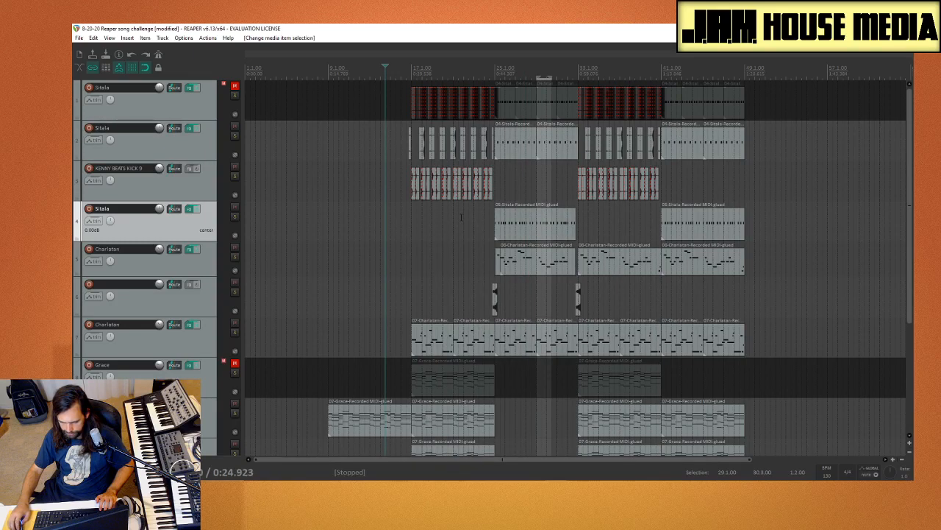
Step: Undo the stray time selections and retry selecting the Sitala items from bar 25 on tracks 2 and 4
{"action": "left_click_drag", "start_coordinate": [463, 249], "coordinate": [534, 232]}
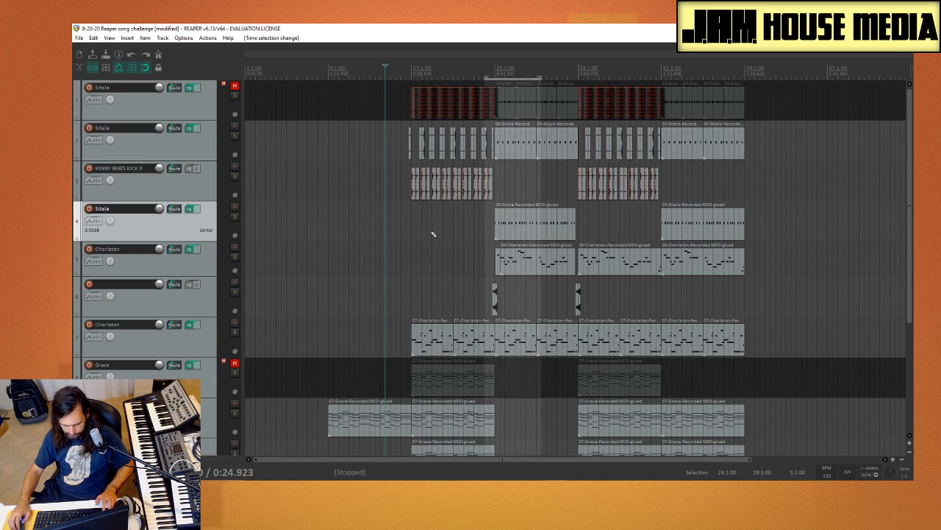
{"action": "key", "text": "ctrl+z"}
{"action": "key", "text": "ctrl+z"}
{"action": "left_click", "coordinate": [521, 225]}
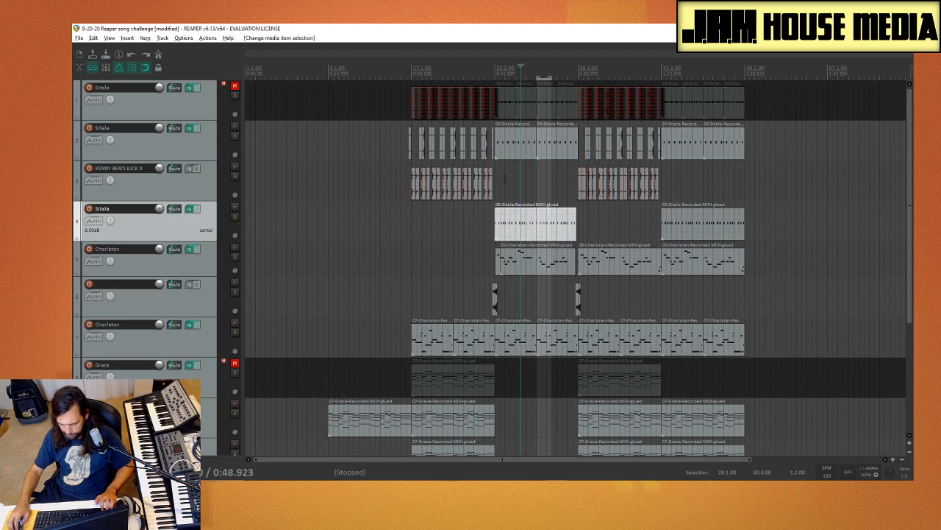
{"action": "left_click_drag", "start_coordinate": [505, 178], "coordinate": [534, 143]}
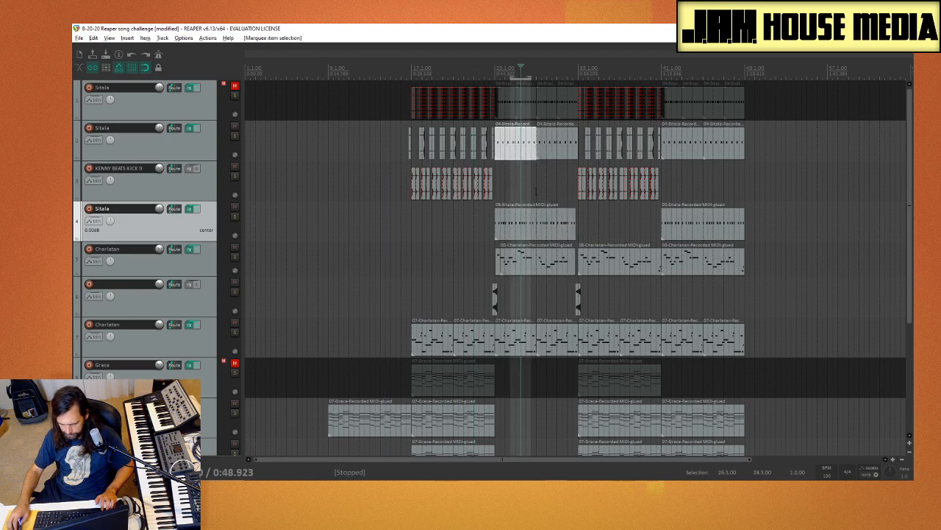
{"action": "left_click_drag", "start_coordinate": [521, 194], "coordinate": [564, 226]}
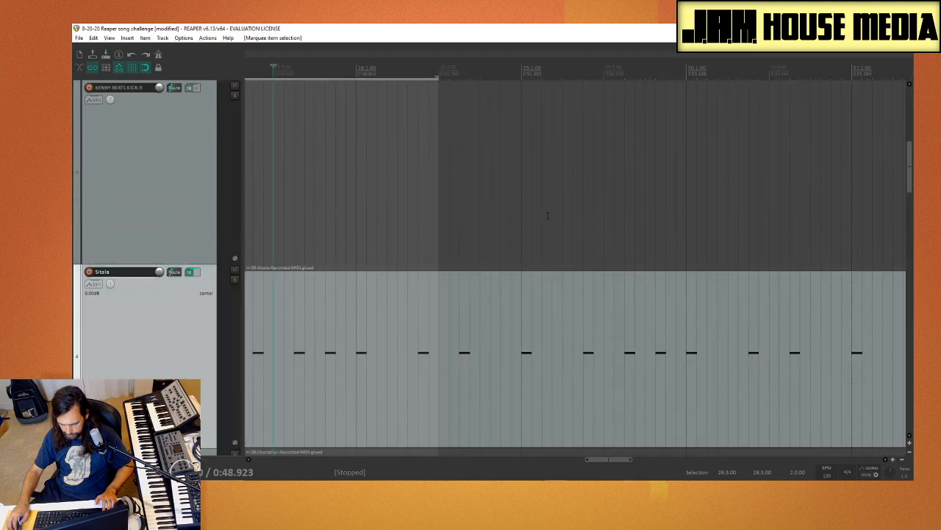
{"action": "key", "text": "ctrl+z"}
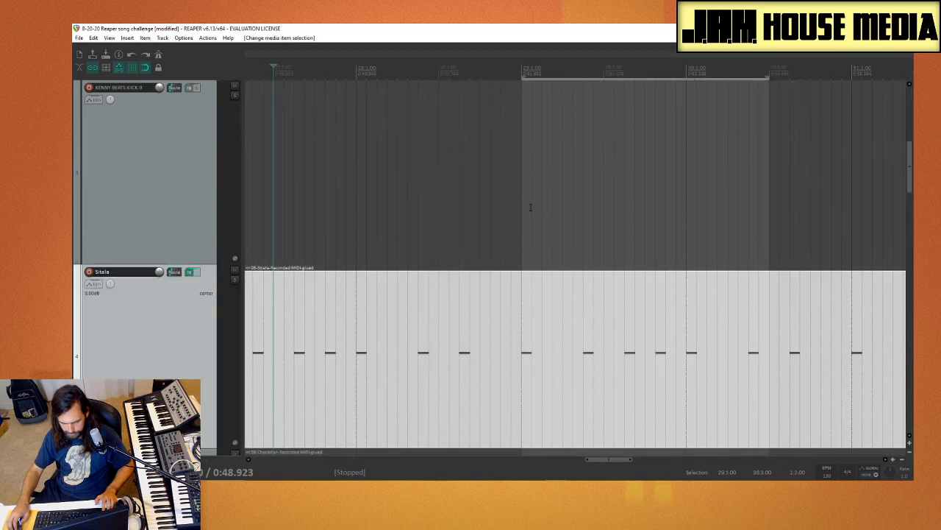
{"action": "left_click", "coordinate": [518, 201]}
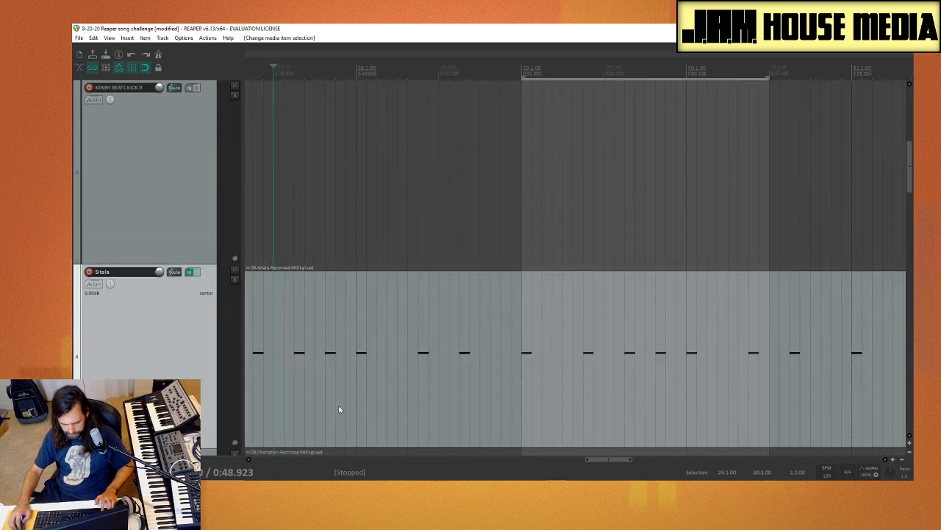
{"action": "scroll", "coordinate": [324, 291], "scroll_direction": "down", "scroll_amount": 5}
{"action": "scroll", "coordinate": [188, 301], "scroll_direction": "down", "scroll_amount": 3}
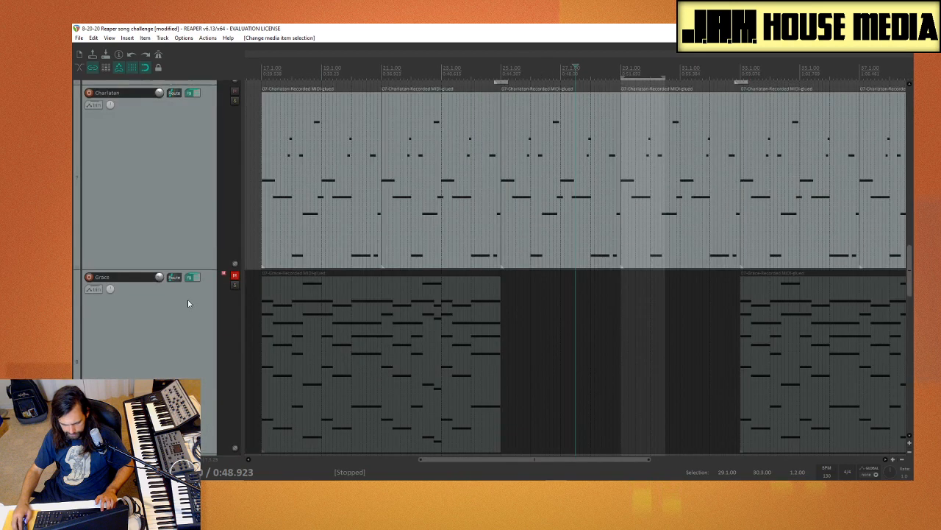
{"action": "scroll", "coordinate": [180, 314], "scroll_direction": "left", "scroll_amount": 5}
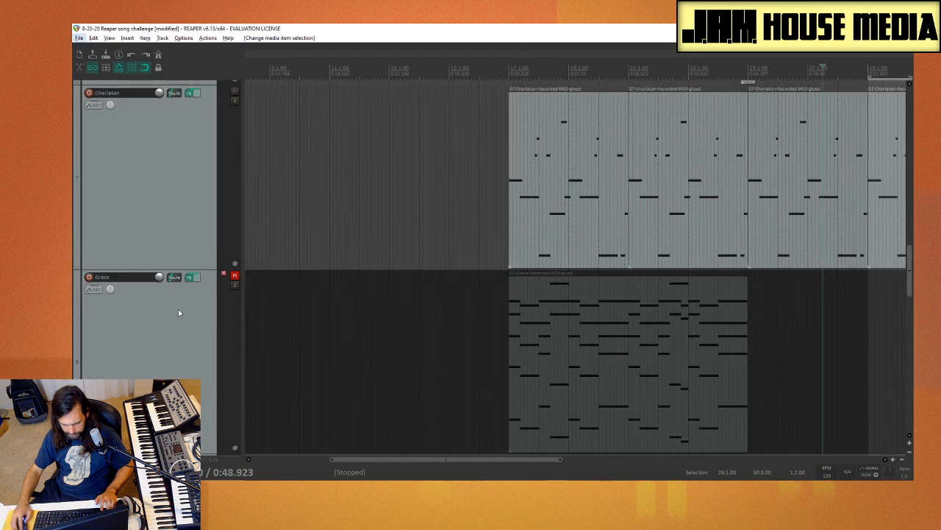
{"action": "scroll", "coordinate": [366, 274], "scroll_direction": "left", "scroll_amount": 4}
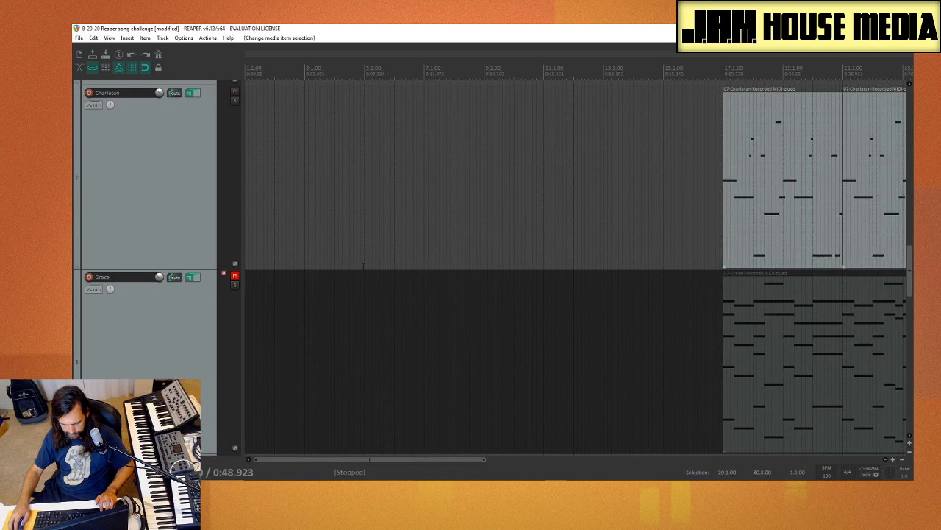
{"action": "left_click", "coordinate": [445, 275]}
{"action": "mouse_move", "coordinate": [443, 248]}
{"action": "left_mouse_down"}
{"action": "mouse_move", "coordinate": [470, 254]}
{"action": "mouse_move", "coordinate": [452, 238]}
{"action": "left_mouse_up"}
{"action": "left_click_drag", "start_coordinate": [454, 241], "coordinate": [464, 250]}
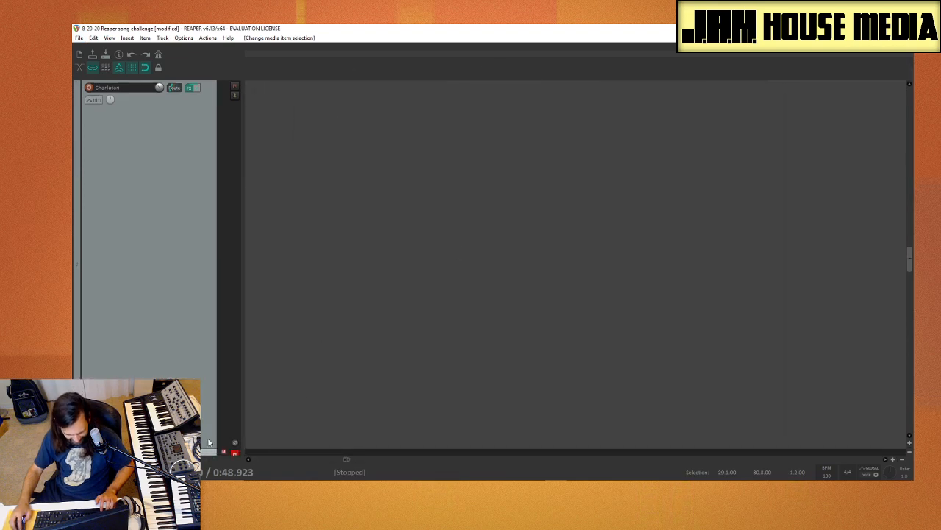
{"action": "scroll", "coordinate": [312, 353], "scroll_direction": "down", "scroll_amount": 2}
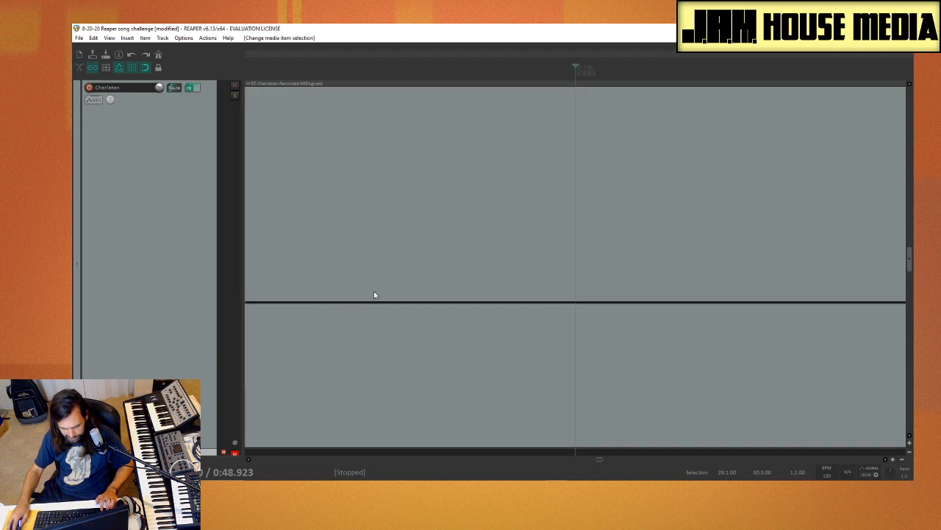
{"action": "scroll", "coordinate": [146, 298], "scroll_direction": "down", "scroll_amount": 8}
{"action": "scroll", "coordinate": [145, 299], "scroll_direction": "left", "scroll_amount": 4}
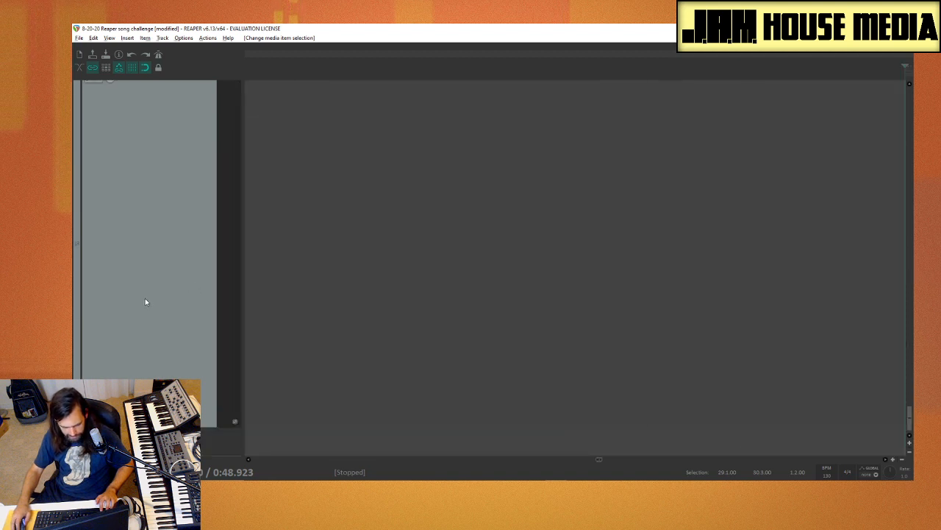
{"action": "scroll", "coordinate": [156, 332], "scroll_direction": "left", "scroll_amount": 3}
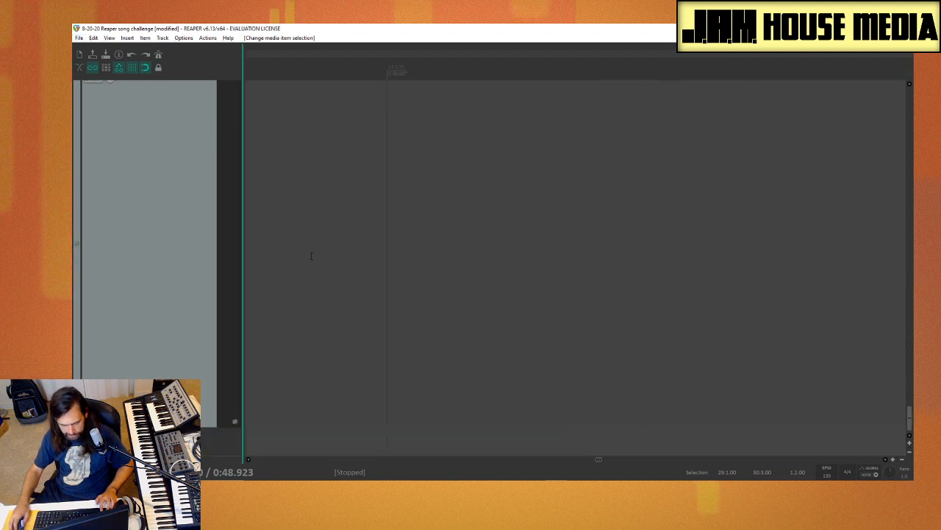
{"action": "scroll", "coordinate": [551, 273], "scroll_direction": "left", "scroll_amount": 3}
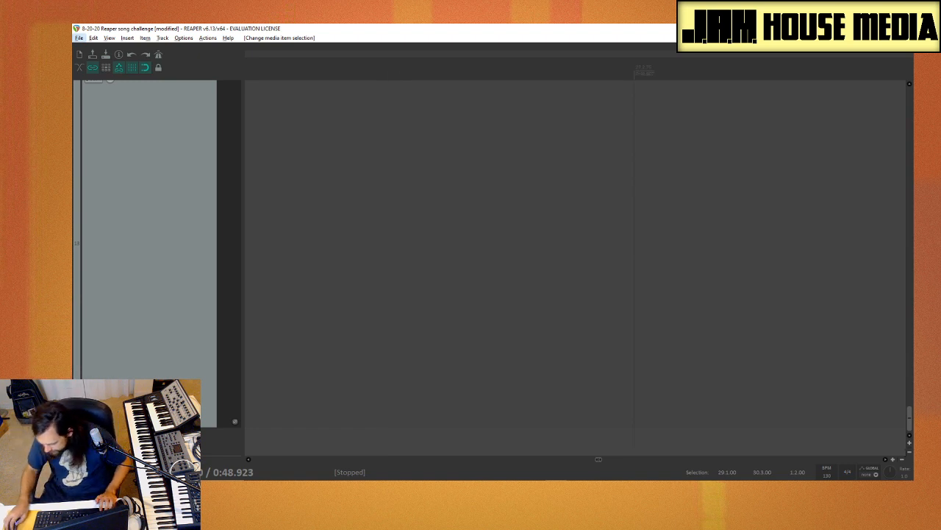
Step: Reduce the track heights and zoom the timeline out to get an overview of the arrangement around bar 25
{"action": "left_click", "coordinate": [910, 453]}
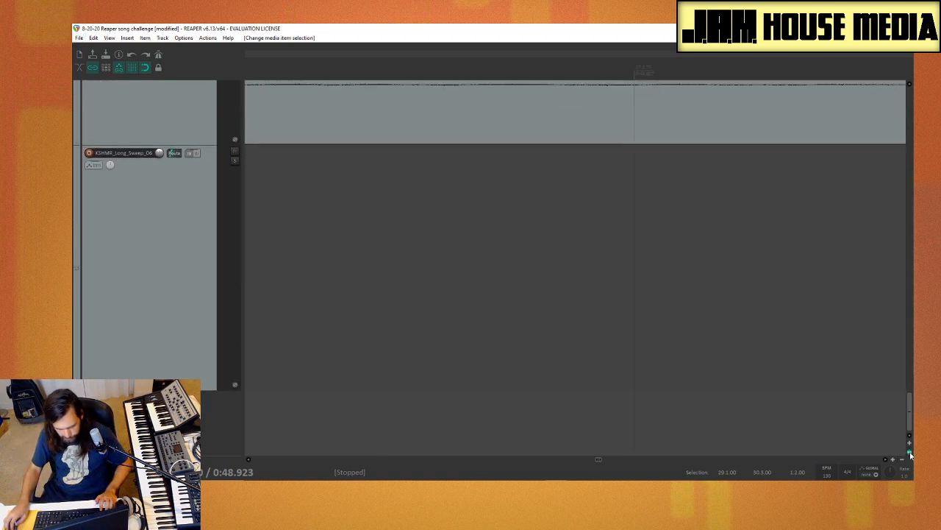
{"action": "left_click", "coordinate": [910, 453]}
{"action": "left_click", "coordinate": [910, 453]}
{"action": "left_click", "coordinate": [909, 454]}
{"action": "left_click", "coordinate": [909, 453]}
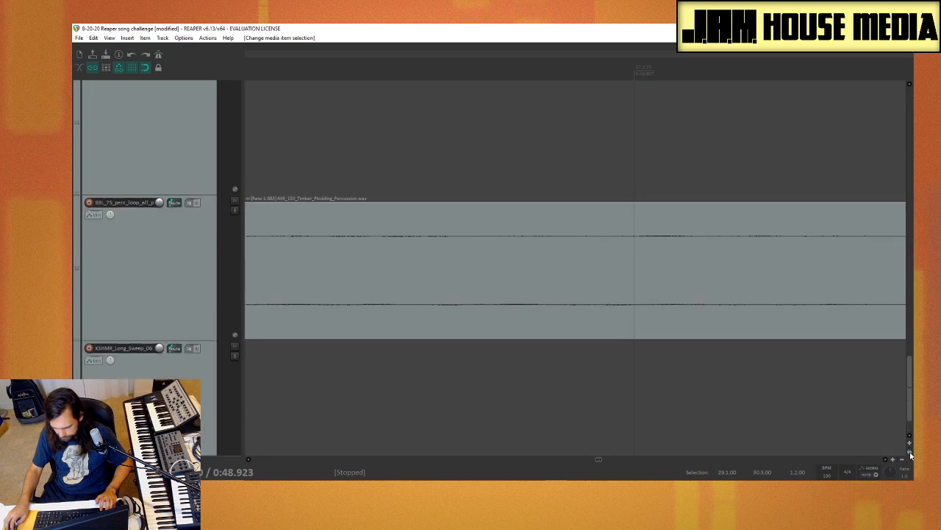
{"action": "left_click", "coordinate": [910, 453]}
{"action": "left_click", "coordinate": [910, 453]}
{"action": "left_click", "coordinate": [910, 453]}
{"action": "left_click", "coordinate": [910, 453]}
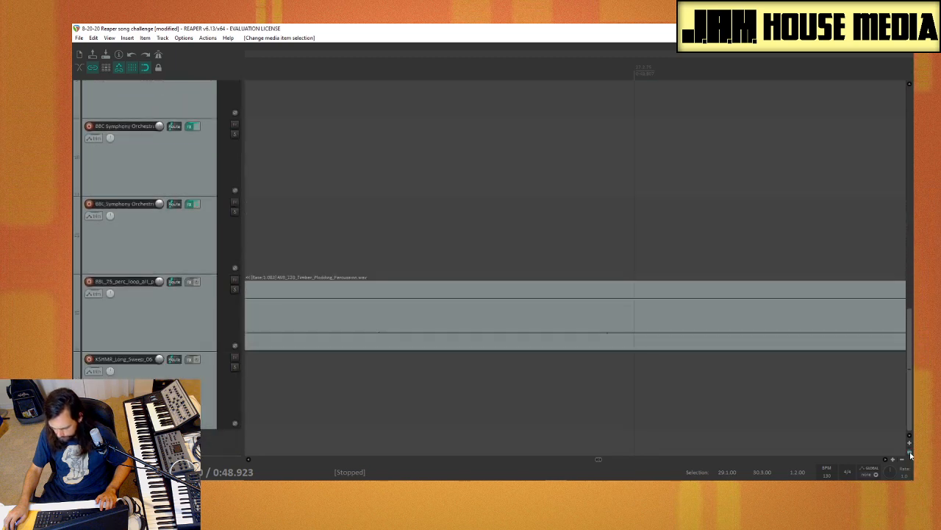
{"action": "left_click", "coordinate": [910, 453]}
{"action": "left_click", "coordinate": [910, 453]}
{"action": "left_click", "coordinate": [910, 453]}
{"action": "left_click", "coordinate": [910, 453]}
{"action": "left_click", "coordinate": [910, 454]}
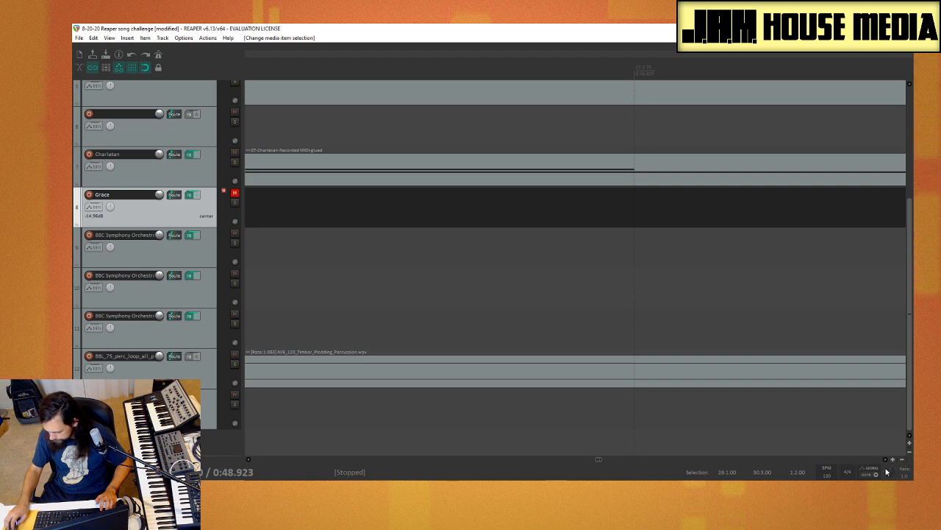
{"action": "left_click", "coordinate": [905, 460]}
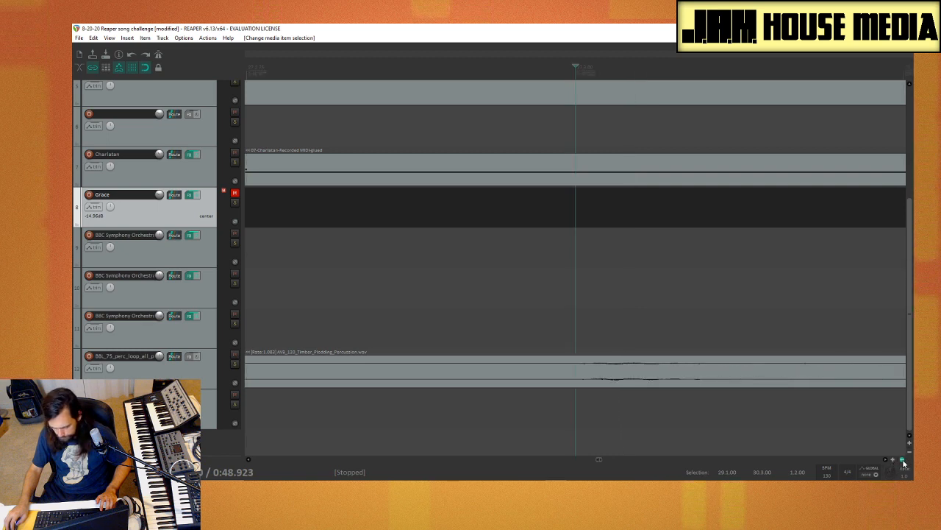
{"action": "left_click", "coordinate": [905, 462]}
{"action": "left_click", "coordinate": [904, 462]}
{"action": "left_click", "coordinate": [905, 462]}
{"action": "left_click", "coordinate": [904, 461]}
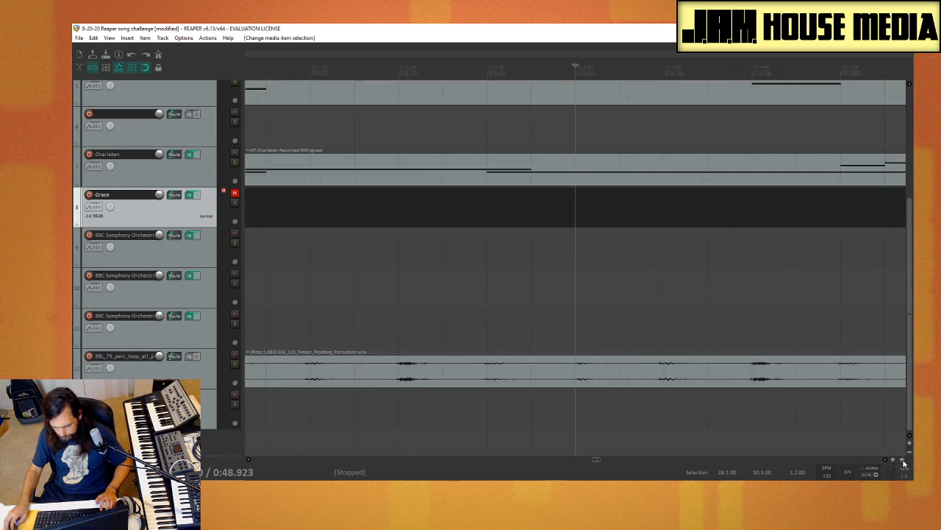
{"action": "left_click", "coordinate": [904, 461]}
{"action": "left_click", "coordinate": [903, 461]}
{"action": "left_click", "coordinate": [902, 460]}
{"action": "left_click", "coordinate": [901, 461]}
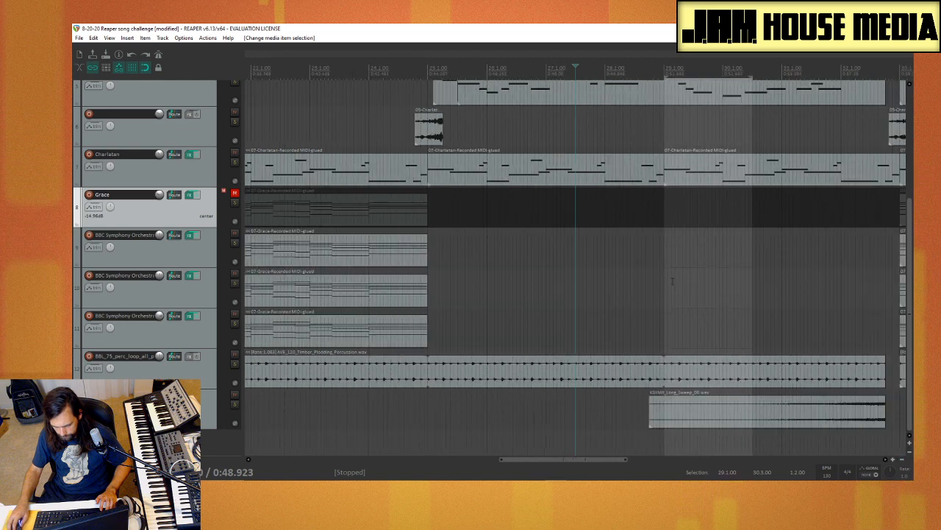
{"action": "left_click", "coordinate": [901, 461]}
Step: Play the section from bar 25 to hear which drum and synth parts sound there
{"action": "left_click", "coordinate": [532, 284]}
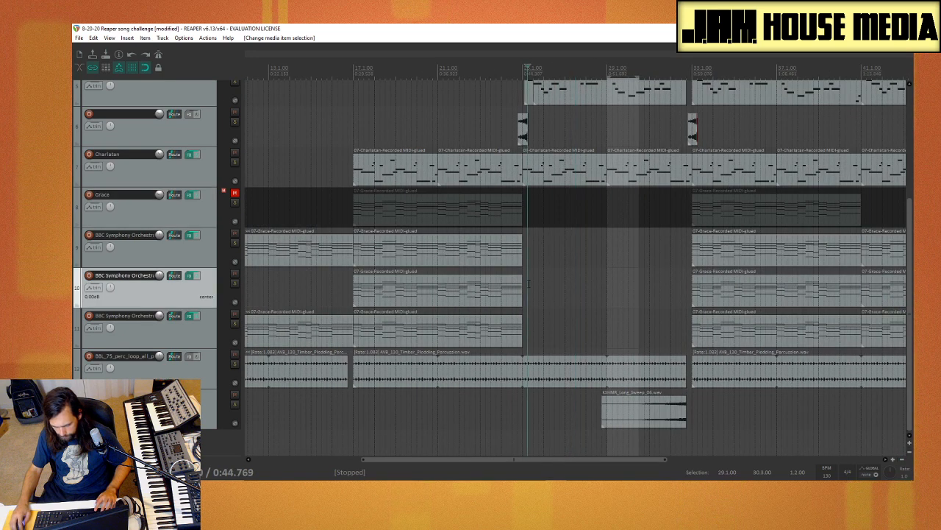
{"action": "key", "text": "space"}
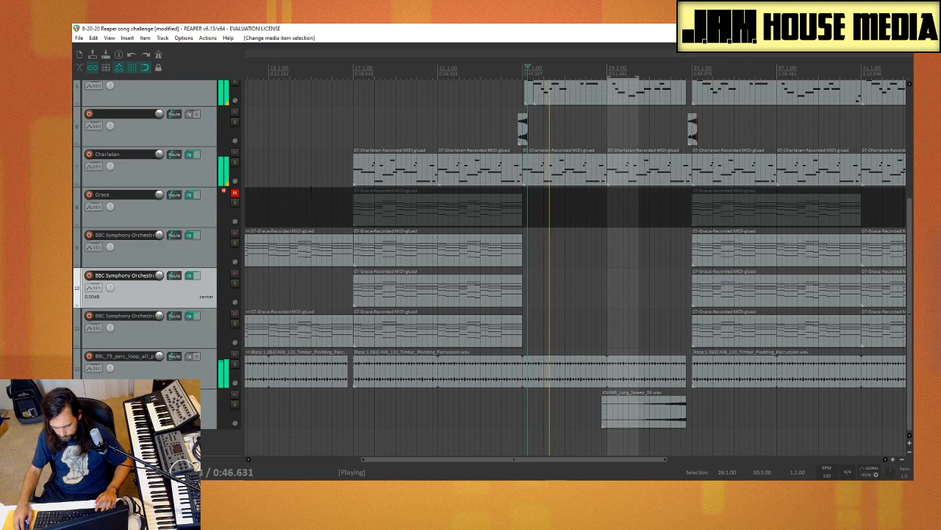
{"action": "scroll", "coordinate": [404, 118], "scroll_direction": "up", "scroll_amount": 4}
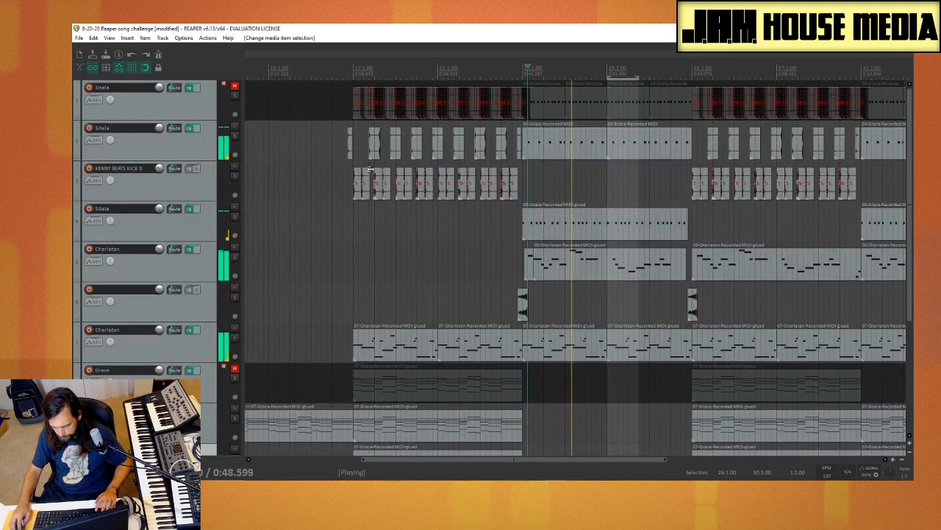
{"action": "key", "text": "space"}
Step: Glue the Charlatan MIDI item on track 5 that begins around bar 25
{"action": "left_click", "coordinate": [565, 220]}
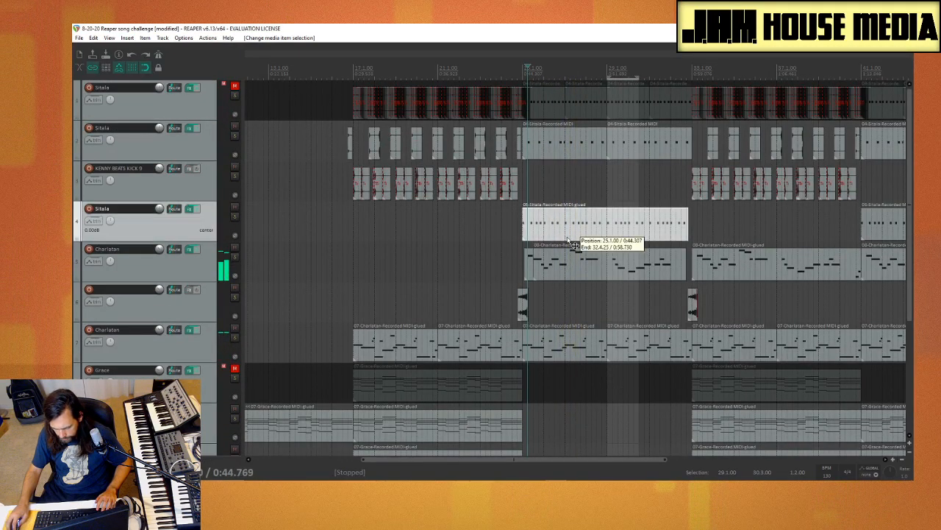
{"action": "left_click", "coordinate": [532, 272]}
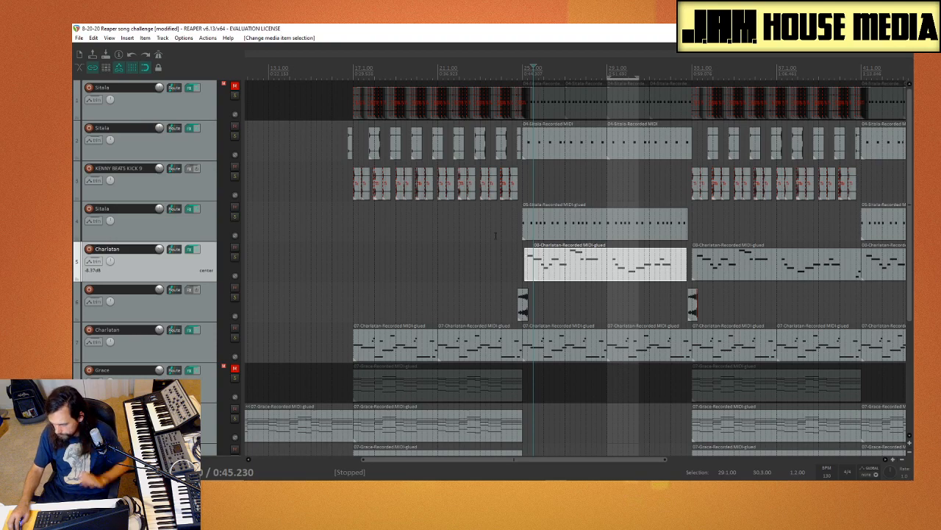
{"action": "right_click", "coordinate": [547, 268]}
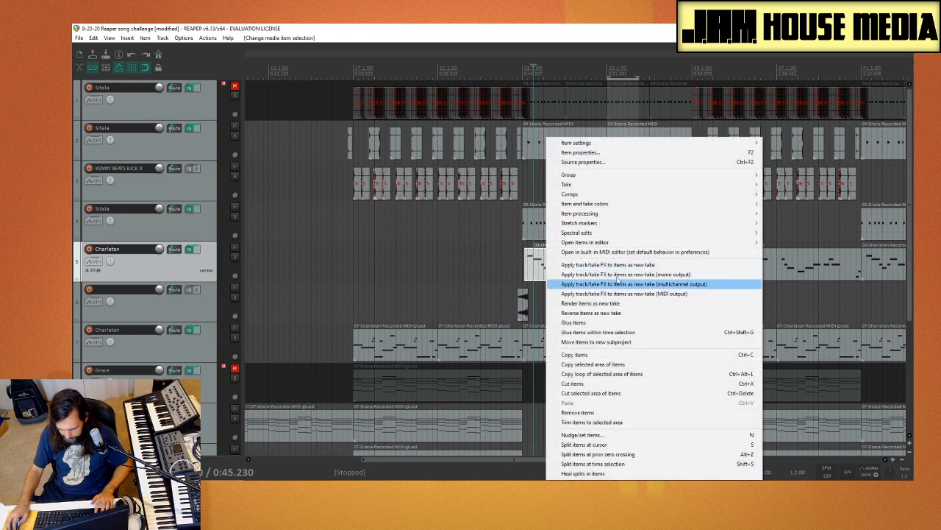
{"action": "left_click", "coordinate": [608, 323]}
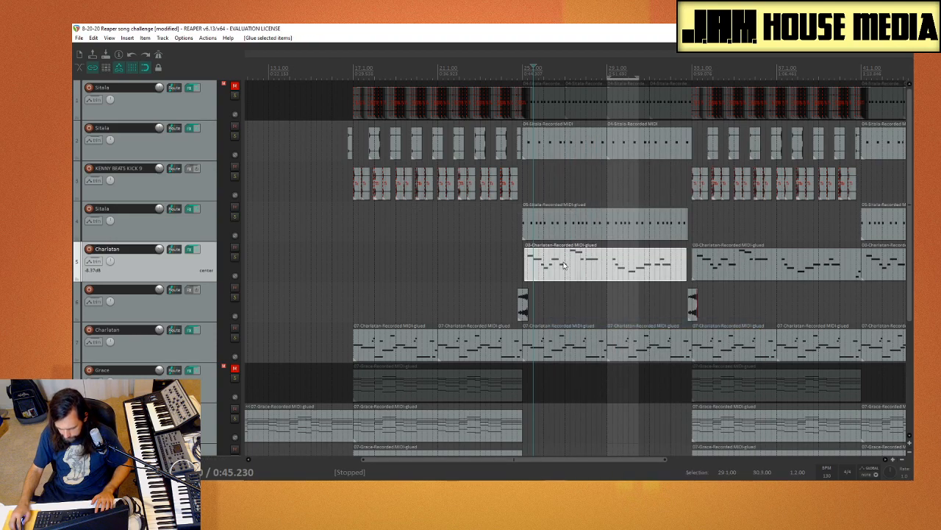
Step: Copy the Sitala MIDI items from bar 25 on tracks 4 and 2 to bar 9 on the same tracks
{"action": "left_click", "coordinate": [582, 230]}
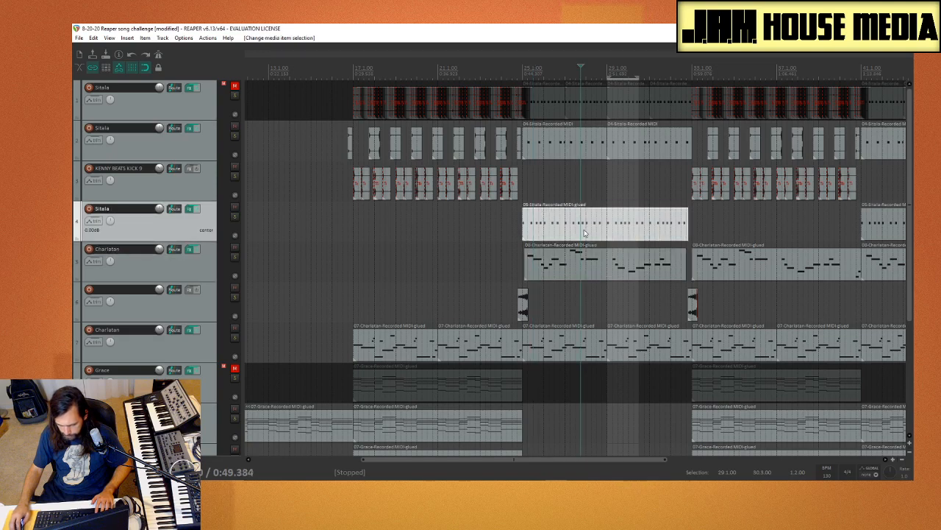
{"action": "left_click_drag", "start_coordinate": [584, 233], "coordinate": [420, 223]}
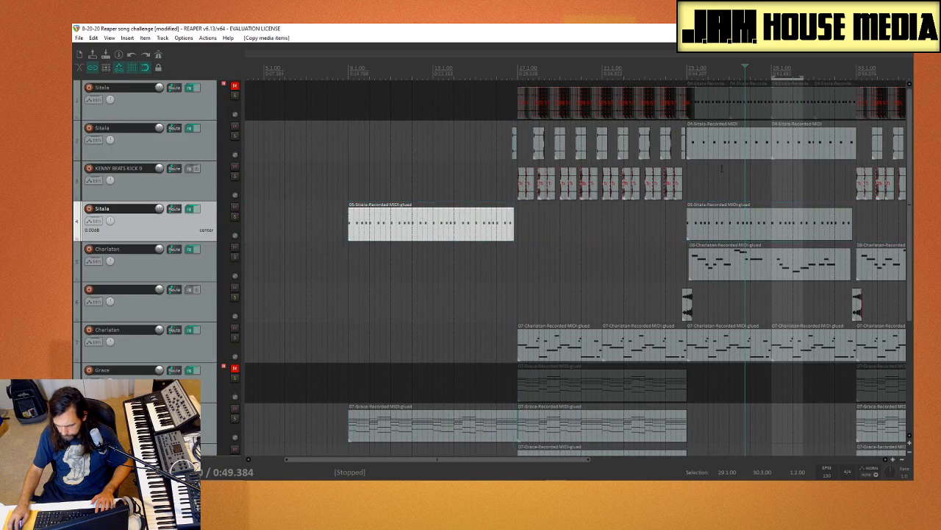
{"action": "left_click", "coordinate": [740, 154]}
{"action": "left_click_drag", "start_coordinate": [723, 181], "coordinate": [467, 151]}
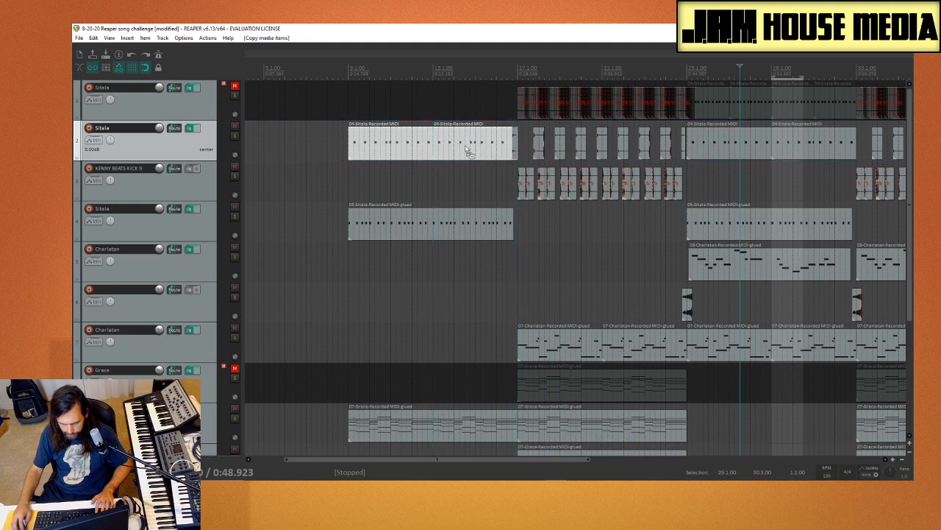
Step: Play from just before bar 9 past bar 17 to check the copied Sitala parts in the intro
{"action": "left_click", "coordinate": [347, 184]}
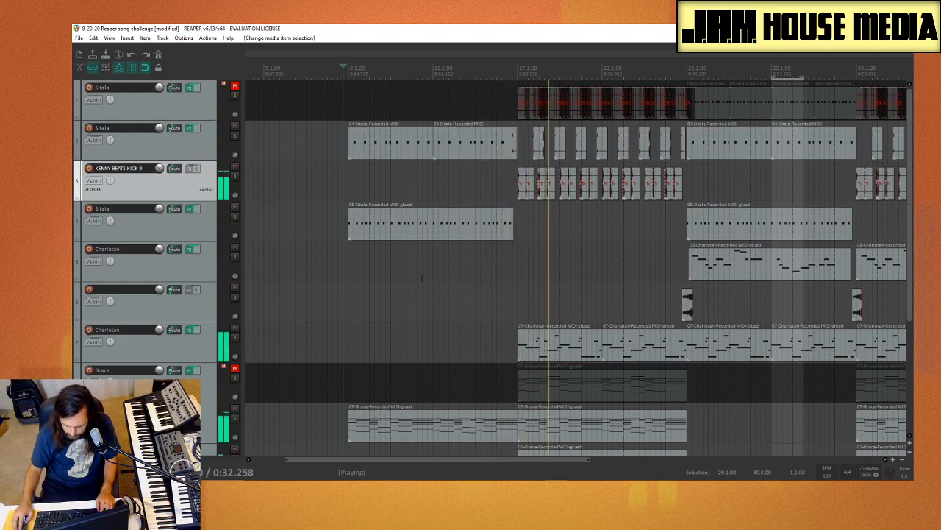
{"action": "key", "text": "space"}
{"action": "scroll", "coordinate": [382, 274], "scroll_direction": "down", "scroll_amount": 4}
{"action": "scroll", "coordinate": [169, 302], "scroll_direction": "down", "scroll_amount": 4}
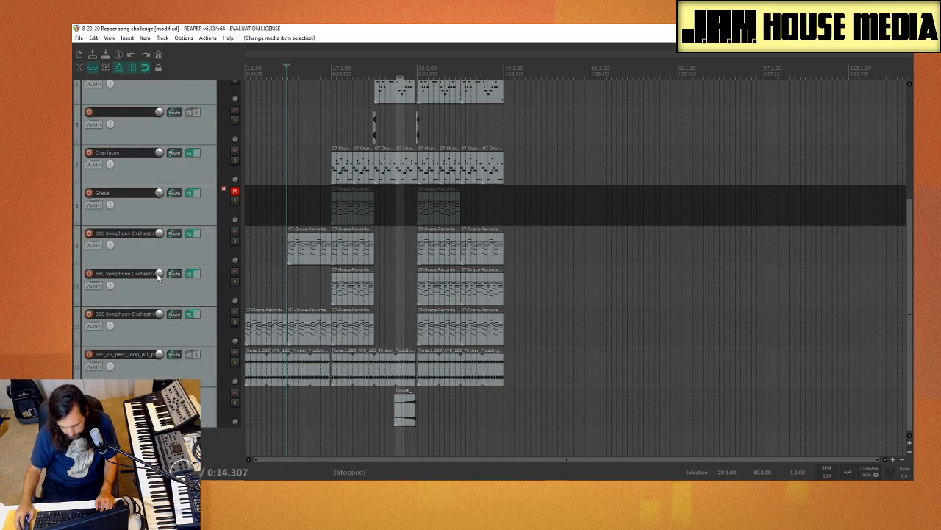
Step: Look over the whole arrangement across all tracks and return the edit cursor to the start of the project
{"action": "scroll", "coordinate": [158, 277], "scroll_direction": "up", "scroll_amount": 5}
{"action": "scroll", "coordinate": [158, 276], "scroll_direction": "down", "scroll_amount": 5}
{"action": "scroll", "coordinate": [158, 276], "scroll_direction": "up", "scroll_amount": 5}
{"action": "scroll", "coordinate": [159, 271], "scroll_direction": "down", "scroll_amount": 5}
{"action": "scroll", "coordinate": [159, 265], "scroll_direction": "up", "scroll_amount": 4}
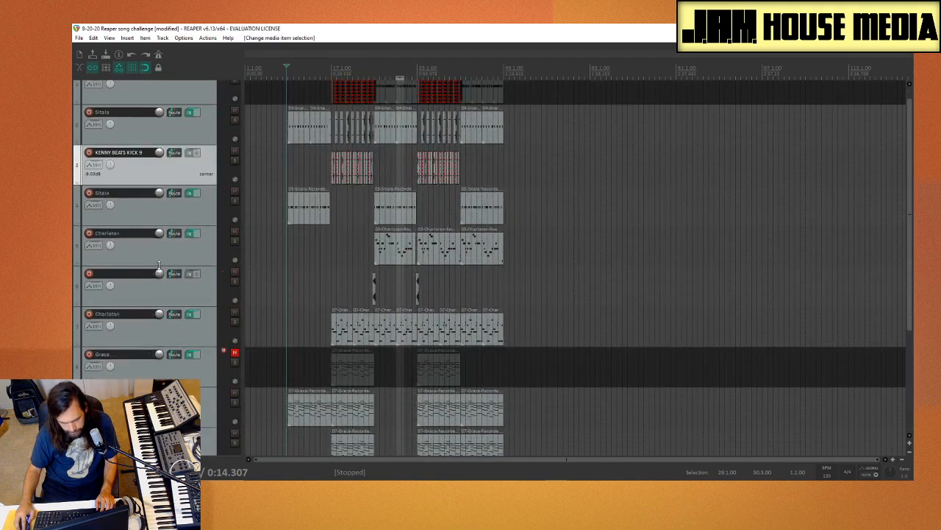
{"action": "scroll", "coordinate": [159, 261], "scroll_direction": "down", "scroll_amount": 4}
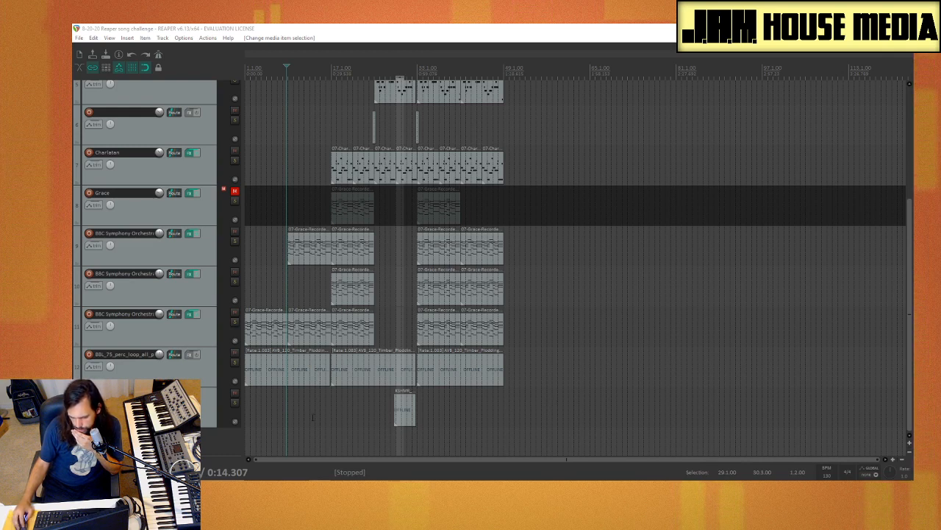
{"action": "left_click", "coordinate": [243, 432]}
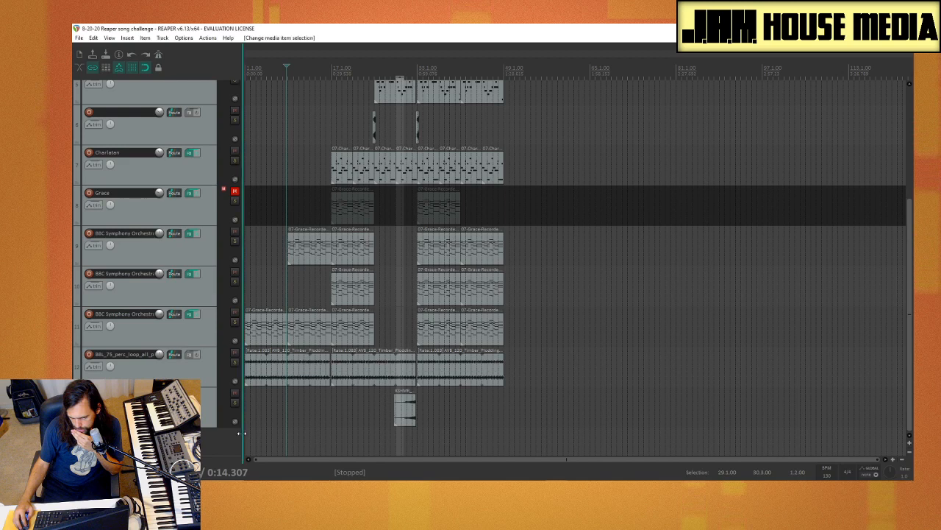
{"action": "key", "text": "Home"}
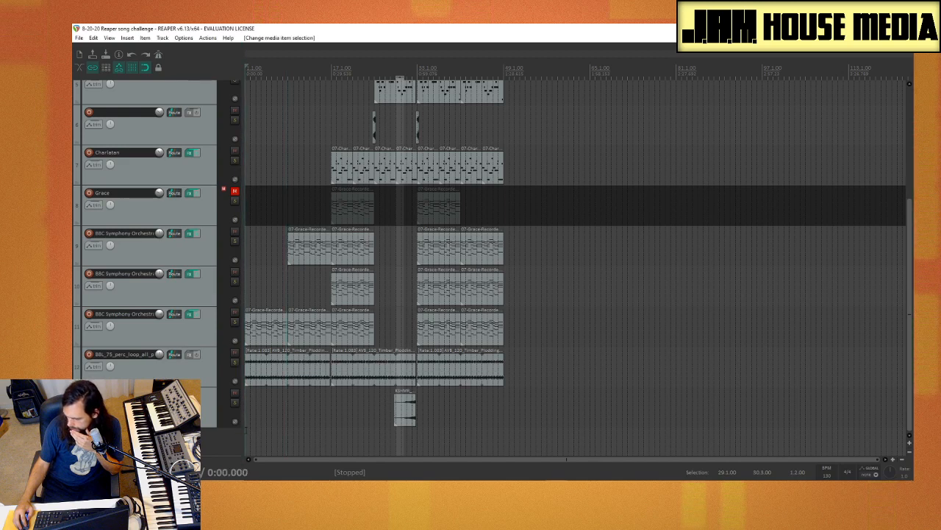